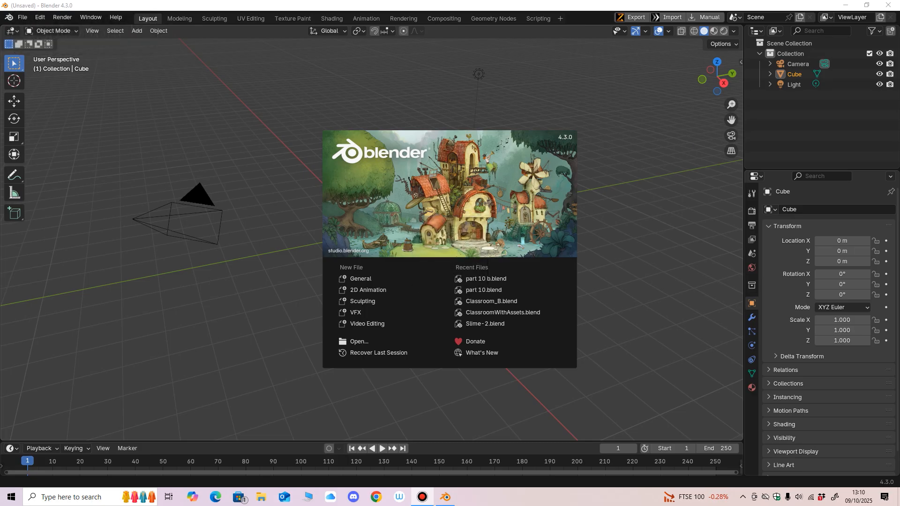
Dismiss the splash screen and enable the wireframe option in the viewport overlays.
{"action": "left_click", "coordinate": [609, 290]}
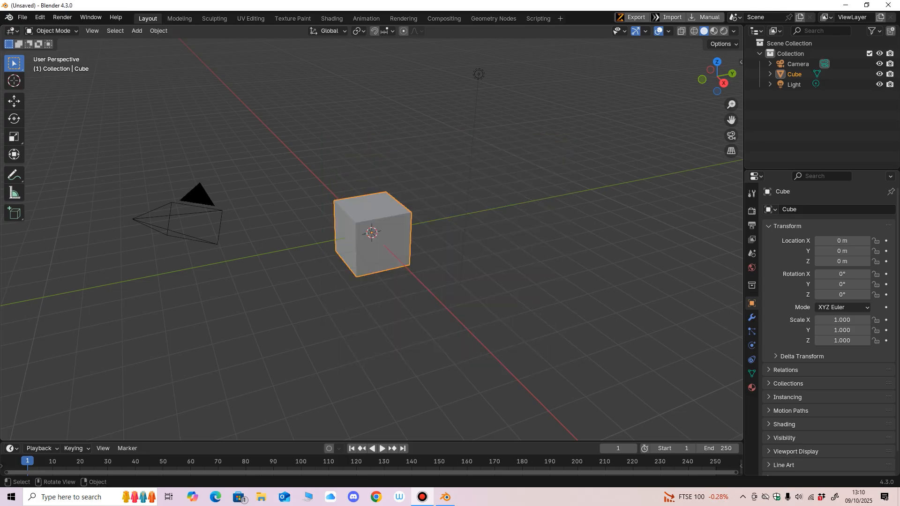
{"action": "left_click", "coordinate": [669, 30]}
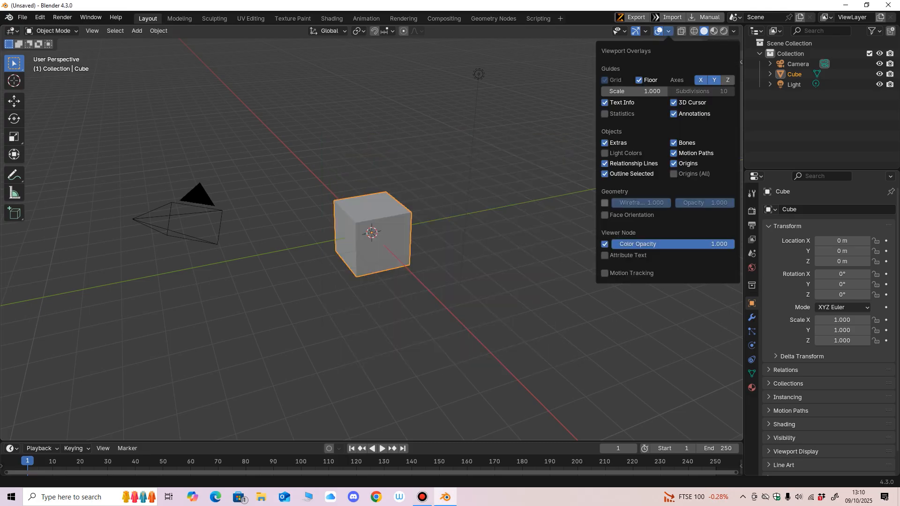
{"action": "left_click", "coordinate": [605, 203]}
{"action": "mouse_move", "coordinate": [375, 253]}
{"action": "middle_mouse_down"}
{"action": "mouse_move", "coordinate": [363, 243]}
{"action": "mouse_move", "coordinate": [375, 246]}
{"action": "middle_mouse_up"}
Show a narrowed transform sidebar in the viewport and set the cube's Z location to 1 m.
{"action": "key", "text": "n"}
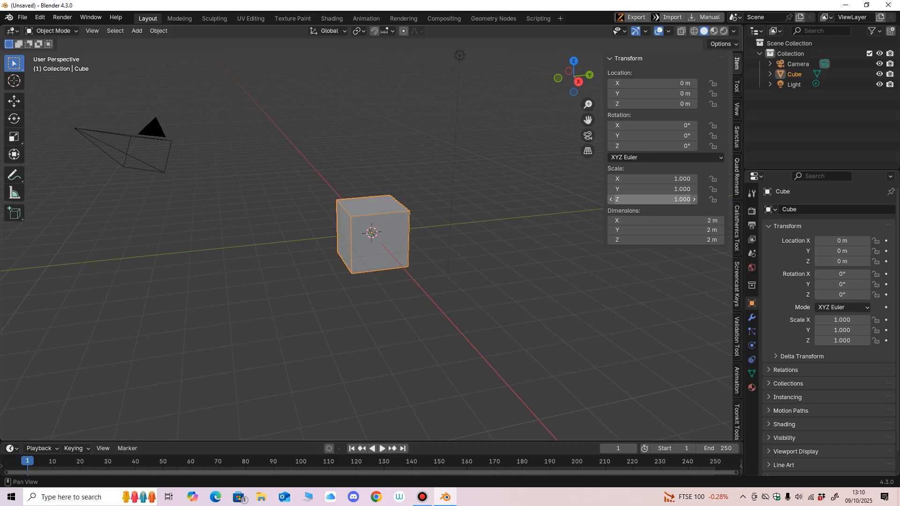
{"action": "left_click_drag", "start_coordinate": [604, 328], "coordinate": [647, 328]}
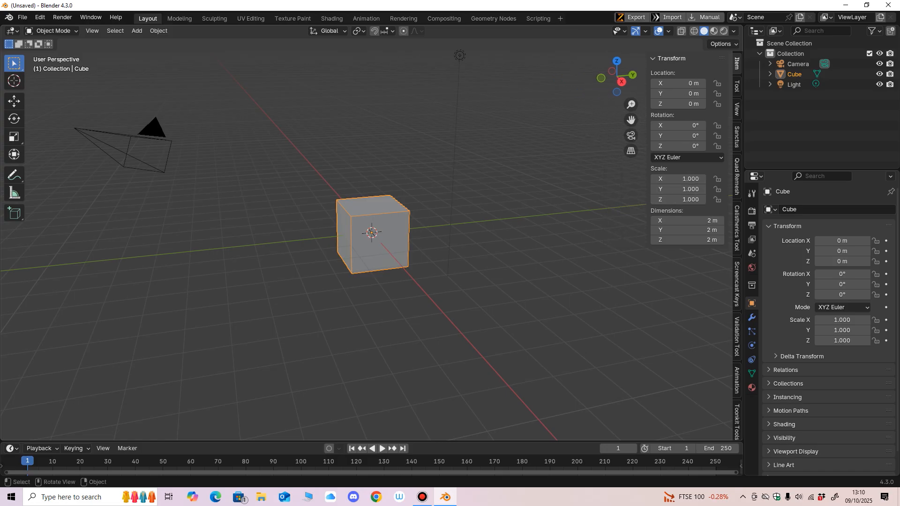
{"action": "middle_click_drag", "start_coordinate": [393, 253], "coordinate": [389, 272]}
{"action": "middle_click_drag", "start_coordinate": [389, 272], "coordinate": [295, 245]}
{"action": "left_click", "coordinate": [678, 104]}
{"action": "type", "text": "1"}
{"action": "key", "text": "Return"}
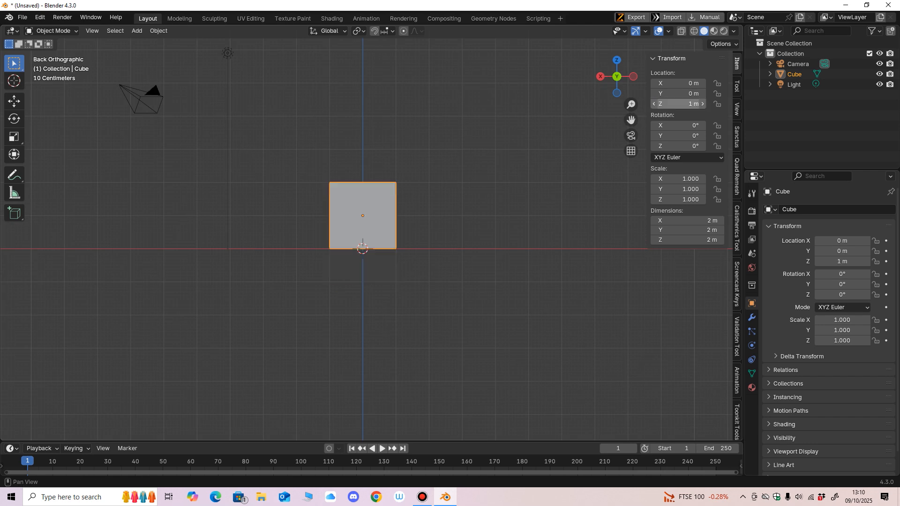
Apply all of the cube's transforms to deltas, followed by a regular All Transforms apply.
{"action": "mouse_move", "coordinate": [375, 253]}
{"action": "middle_mouse_down"}
{"action": "mouse_move", "coordinate": [408, 276]}
{"action": "mouse_move", "coordinate": [417, 272]}
{"action": "mouse_move", "coordinate": [380, 263]}
{"action": "middle_mouse_up"}
{"action": "key", "text": "ctrl+a"}
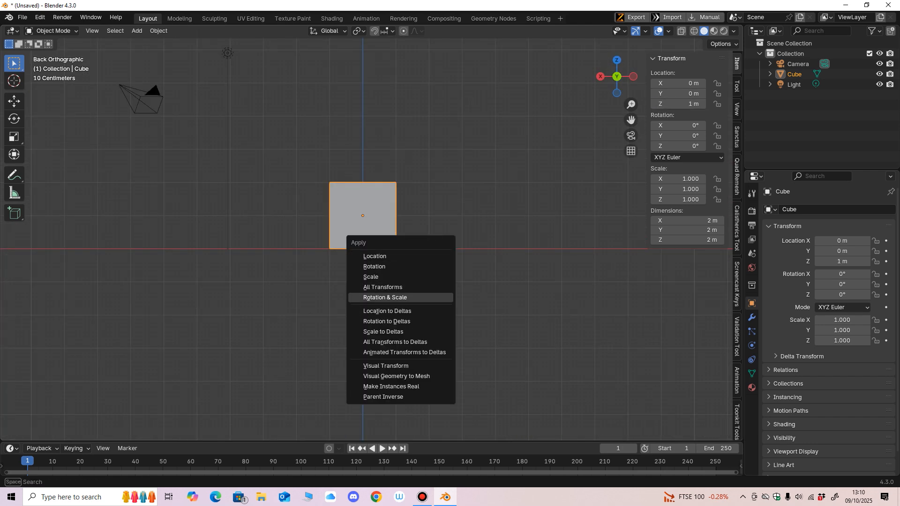
{"action": "left_click", "coordinate": [395, 341]}
{"action": "key", "text": "ctrl+a"}
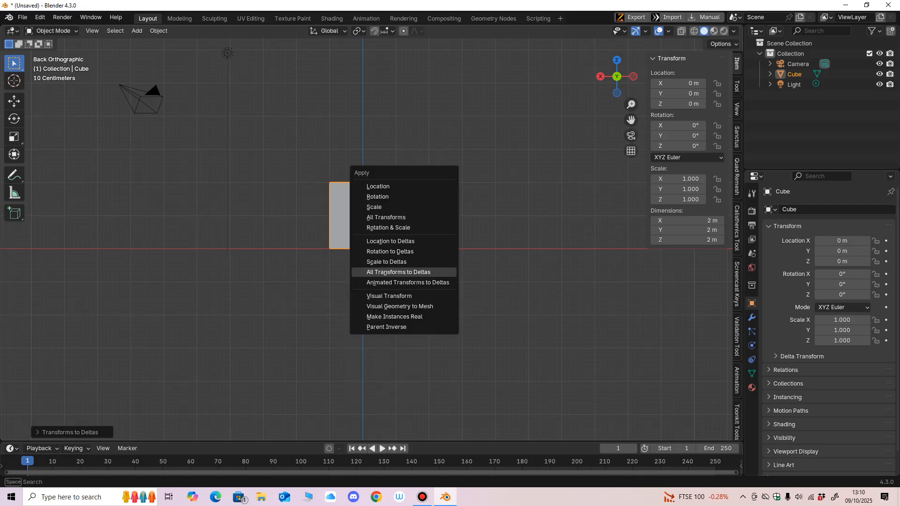
{"action": "left_click", "coordinate": [386, 217]}
{"action": "middle_click_drag", "start_coordinate": [385, 217], "coordinate": [403, 225]}
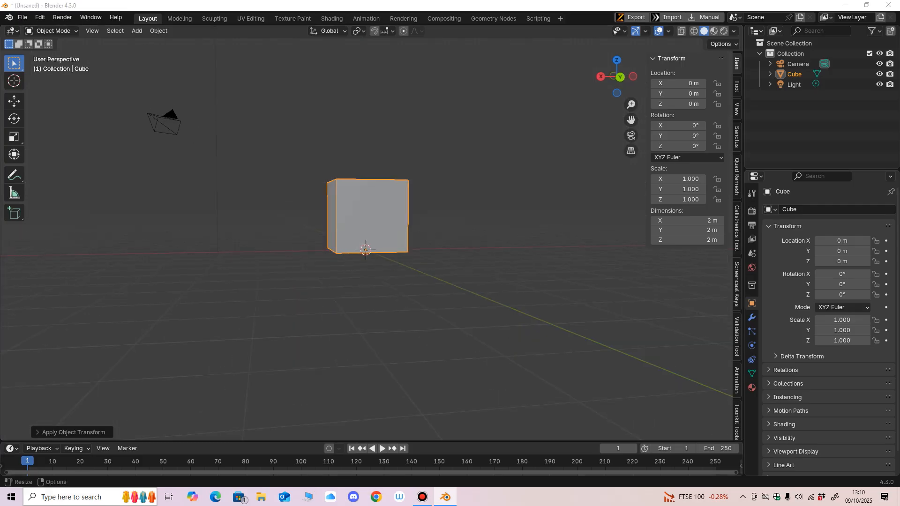
Launch the Epic Pen app and move its floating toolbar away from the cube.
{"action": "key", "text": "super+s"}
{"action": "type", "text": "ep"}
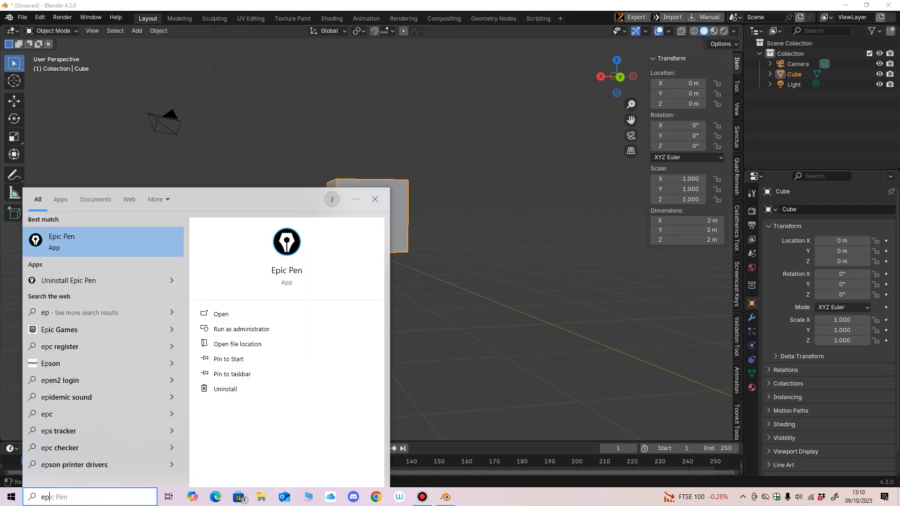
{"action": "key", "text": "Return"}
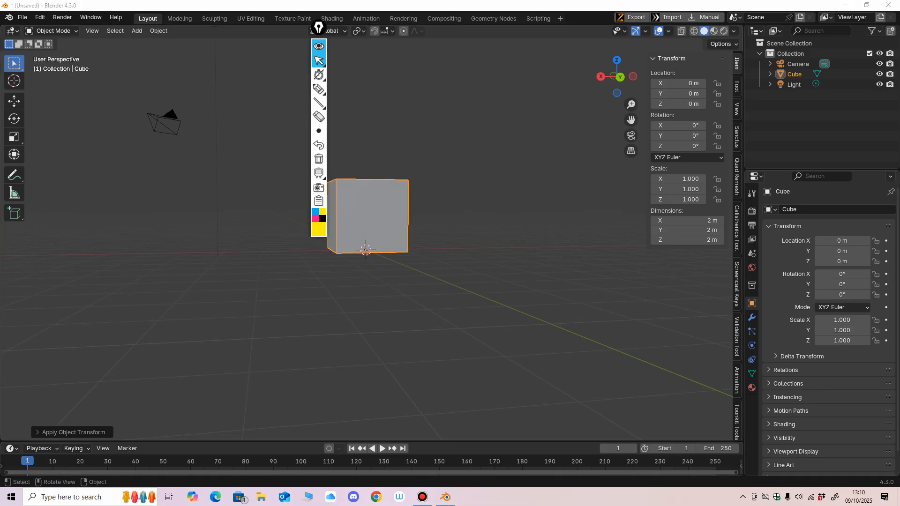
{"action": "left_click_drag", "start_coordinate": [319, 27], "coordinate": [626, 205]}
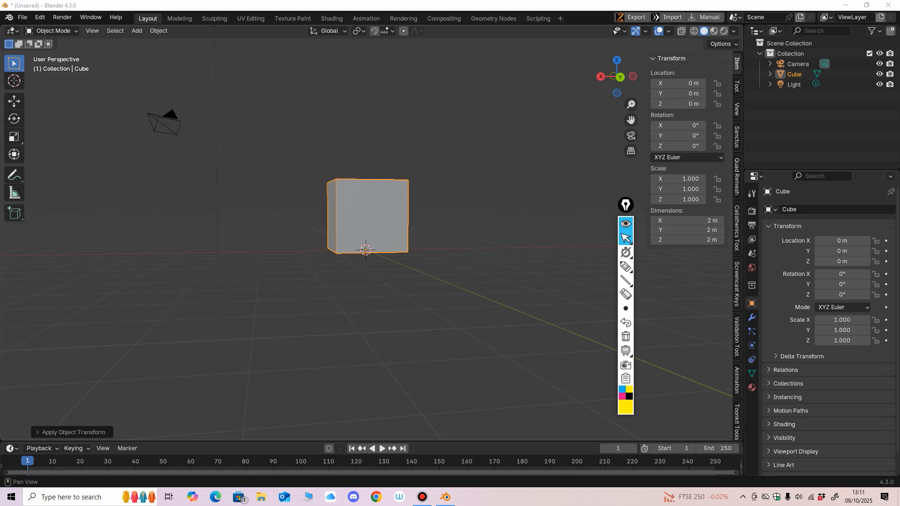
Enable the Screencast Keys display and move the Epic Pen toolbar out of the viewport, over the properties editor.
{"action": "left_click", "coordinate": [736, 284]}
{"action": "left_click", "coordinate": [660, 59]}
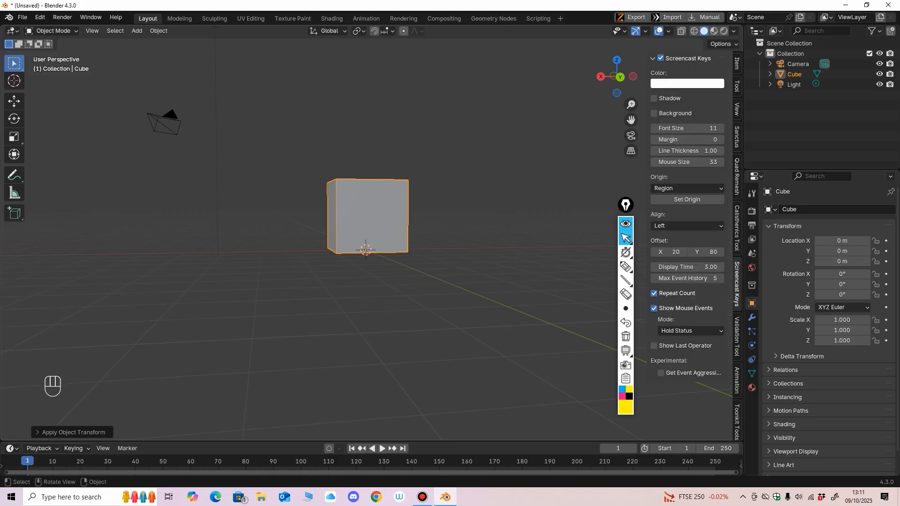
{"action": "left_click_drag", "start_coordinate": [625, 205], "coordinate": [787, 128]}
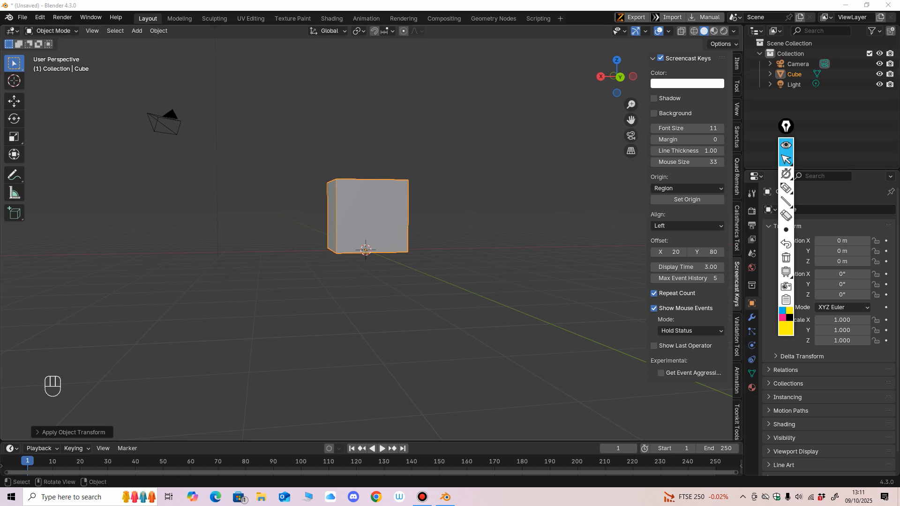
Split a narrow area off the 3D viewport, hide its sidebar and tools, and change it to an Image Editor.
{"action": "left_click_drag", "start_coordinate": [2, 27], "coordinate": [151, 41]}
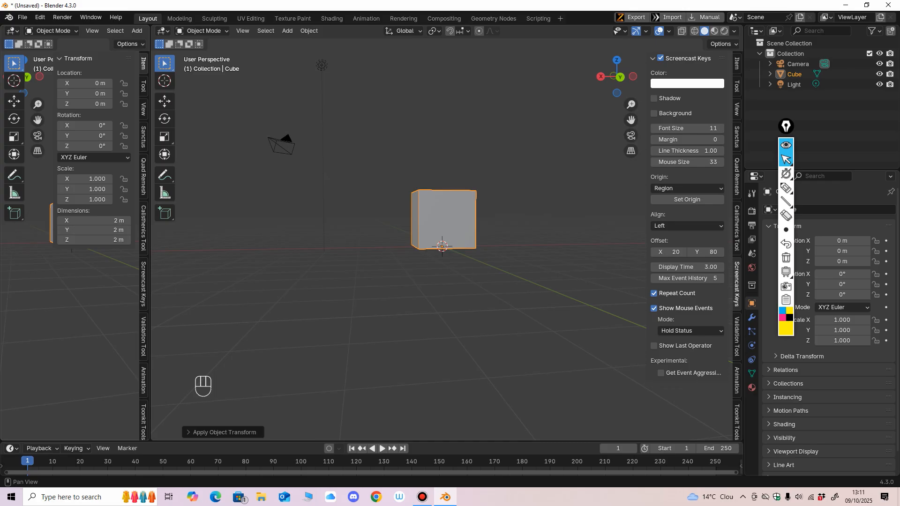
{"action": "key", "text": "n"}
{"action": "key", "text": "t"}
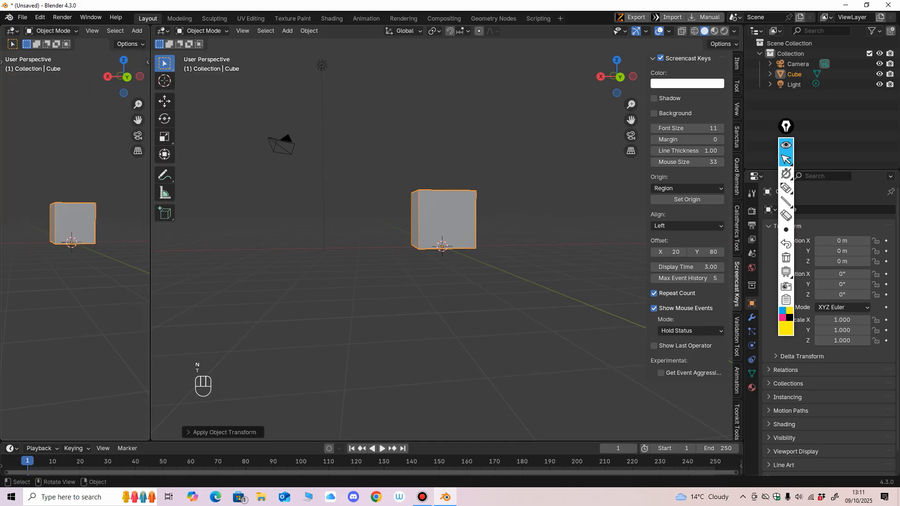
{"action": "left_click", "coordinate": [12, 30]}
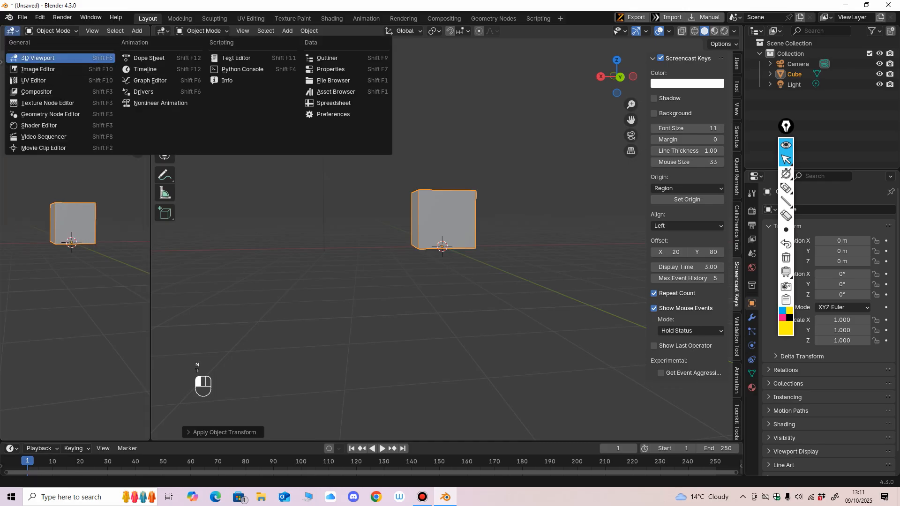
{"action": "left_click", "coordinate": [37, 69]}
Open Original_Sketches.PNG from the Blender Fundamentals Course folder in the Image Editor and frame the cop sketch.
{"action": "left_click", "coordinate": [93, 31]}
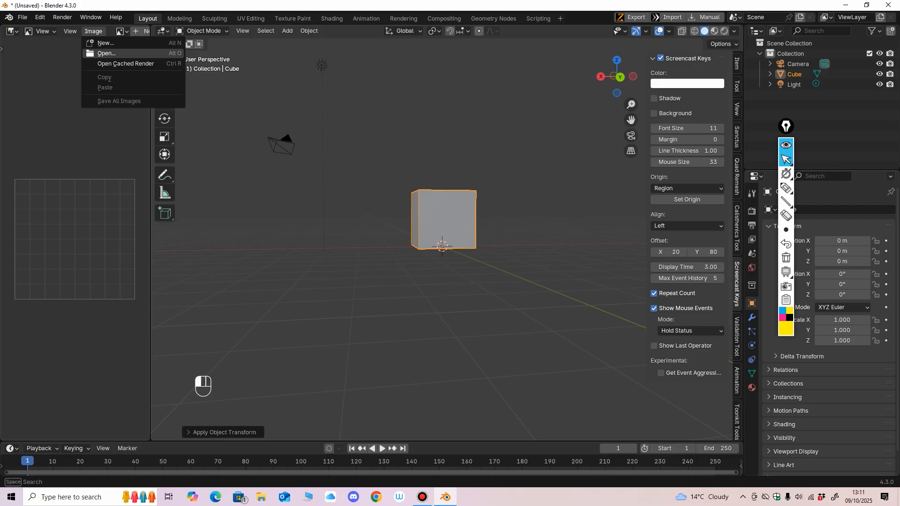
{"action": "left_click", "coordinate": [101, 53]}
{"action": "left_click", "coordinate": [249, 371]}
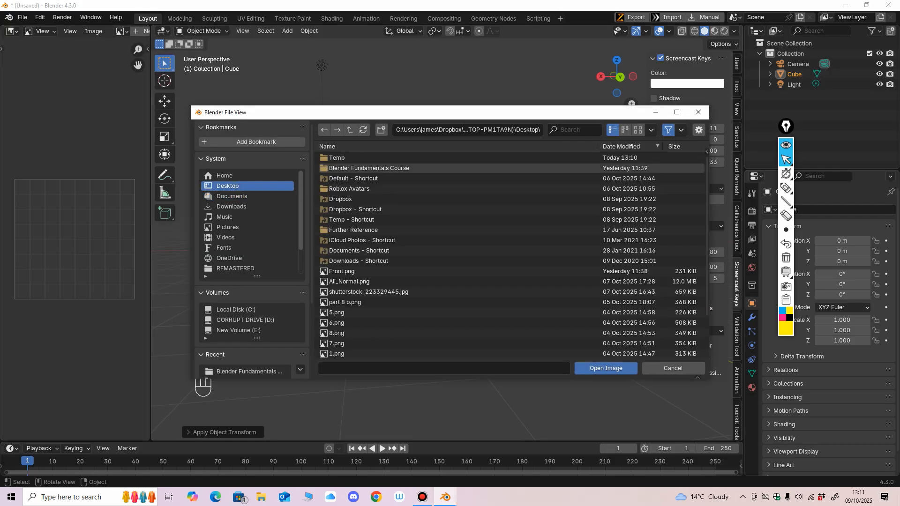
{"action": "left_click", "coordinate": [360, 219]}
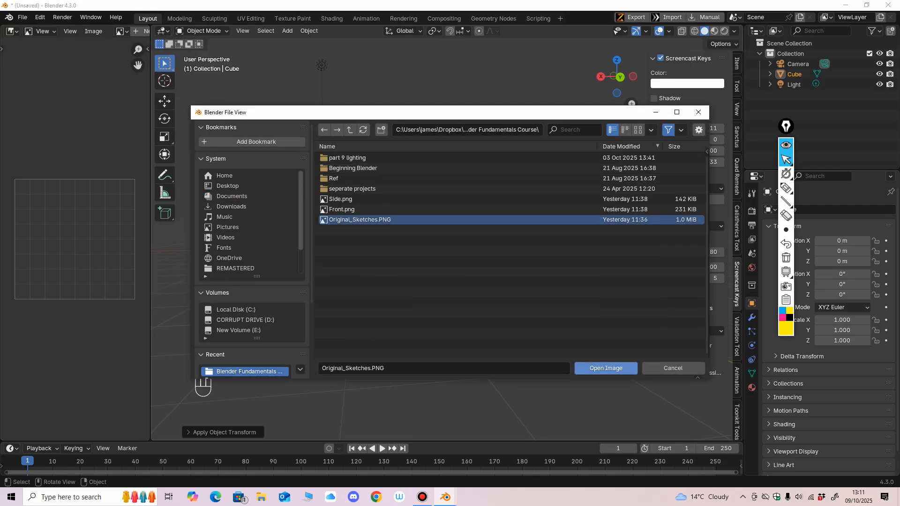
{"action": "left_click", "coordinate": [606, 368]}
{"action": "scroll", "coordinate": [75, 235], "scroll_direction": "down", "scroll_amount": 4}
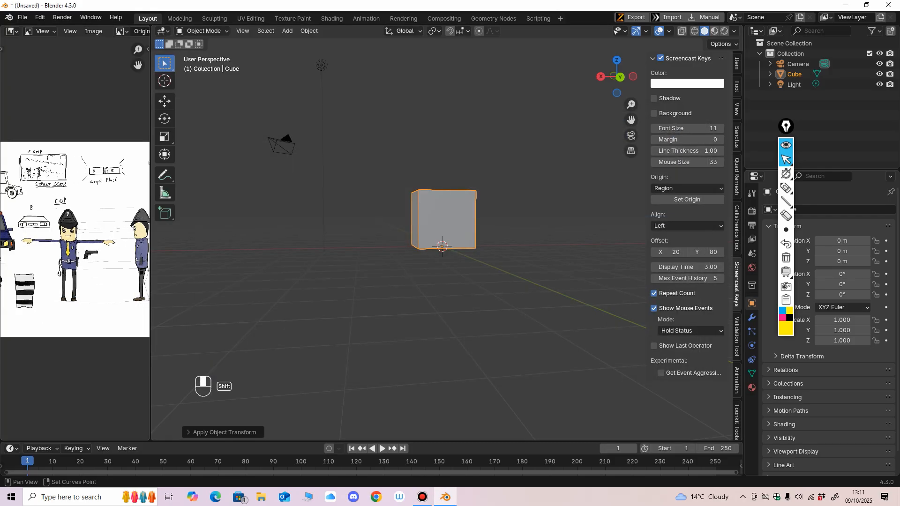
{"action": "scroll", "coordinate": [75, 235], "scroll_direction": "up", "scroll_amount": 3}
{"action": "mouse_move", "coordinate": [89, 234]}
{"action": "middle_mouse_down", "text": "shift"}
{"action": "mouse_move", "coordinate": [62, 235]}
{"action": "mouse_move", "coordinate": [142, 235]}
{"action": "mouse_move", "coordinate": [46, 229]}
{"action": "middle_mouse_up", "text": "shift"}
{"action": "scroll", "coordinate": [62, 234], "scroll_direction": "down", "scroll_amount": 2}
{"action": "scroll", "coordinate": [103, 237], "scroll_direction": "up", "scroll_amount": 1}
{"action": "scroll", "coordinate": [61, 228], "scroll_direction": "down", "scroll_amount": 2}
In back orthographic view, add Front.png from the Blender Fundamentals Course folder as a reference image.
{"action": "key", "text": "ctrl+KP_1"}
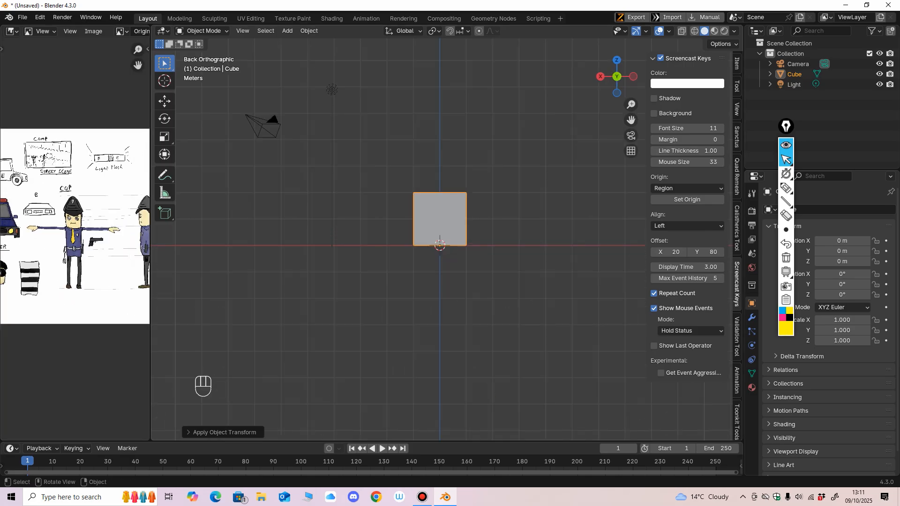
{"action": "mouse_move", "coordinate": [422, 234]}
{"action": "middle_mouse_down"}
{"action": "mouse_move", "coordinate": [392, 302]}
{"action": "mouse_move", "coordinate": [431, 269]}
{"action": "mouse_move", "coordinate": [396, 285]}
{"action": "mouse_move", "coordinate": [418, 287]}
{"action": "mouse_move", "coordinate": [384, 260]}
{"action": "mouse_move", "coordinate": [421, 234]}
{"action": "mouse_move", "coordinate": [414, 272]}
{"action": "mouse_move", "coordinate": [420, 241]}
{"action": "middle_mouse_up"}
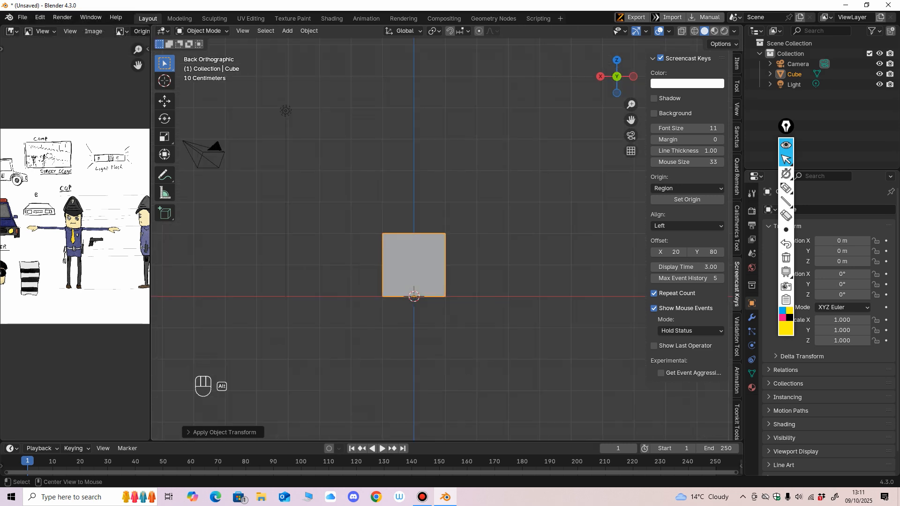
{"action": "key", "text": "shift+a"}
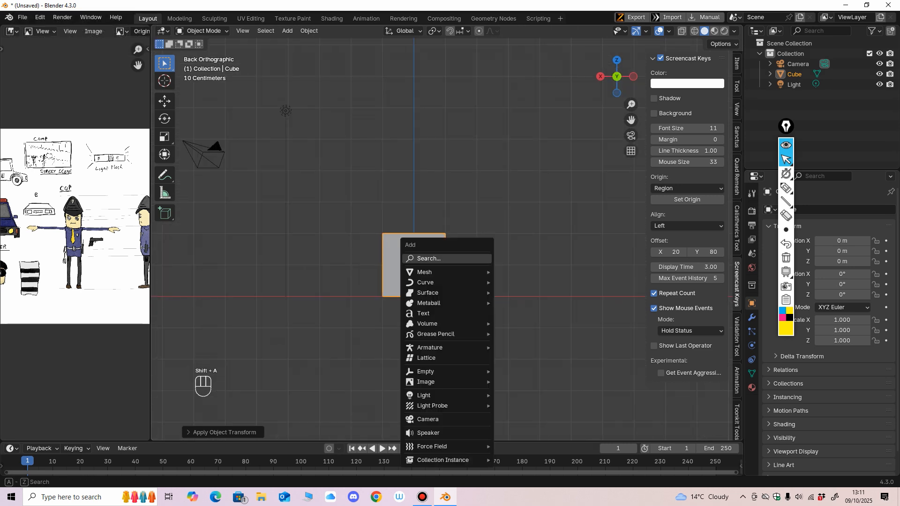
{"action": "mouse_move", "coordinate": [426, 382]}
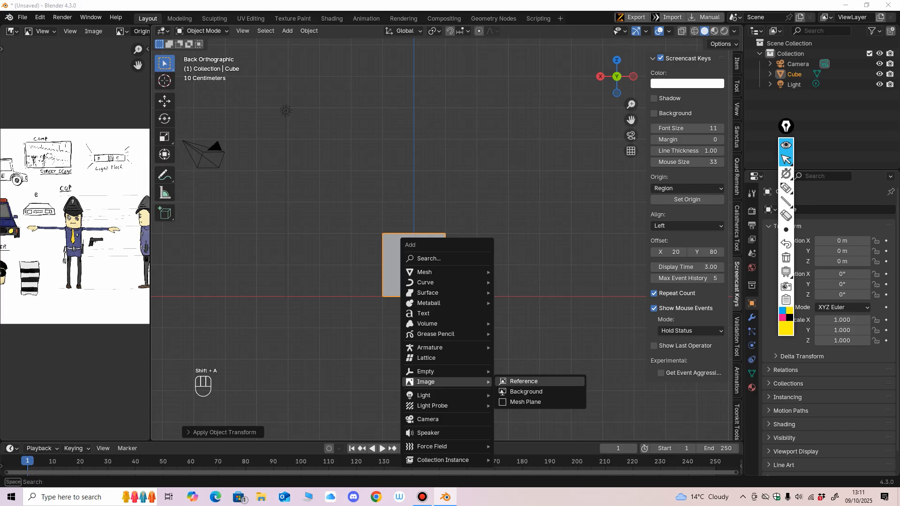
{"action": "left_click", "coordinate": [520, 381]}
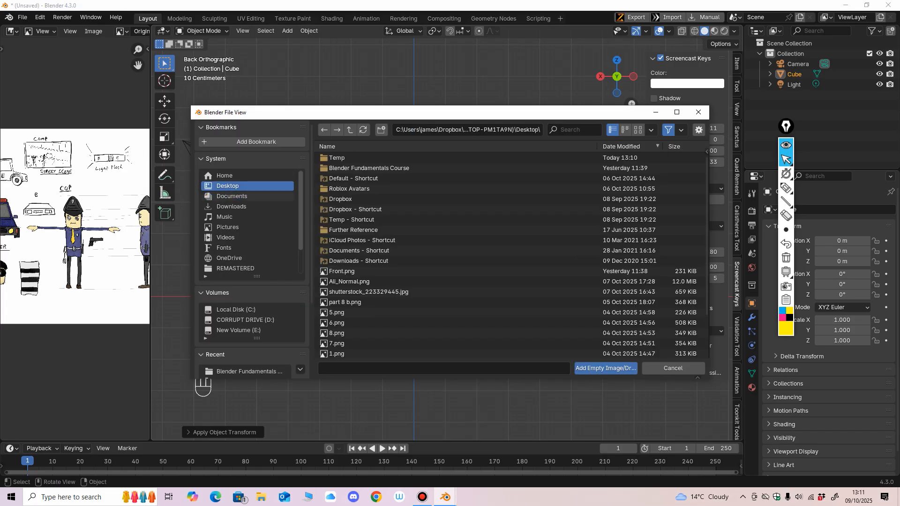
{"action": "double_click", "coordinate": [368, 168]}
{"action": "left_click", "coordinate": [350, 209]}
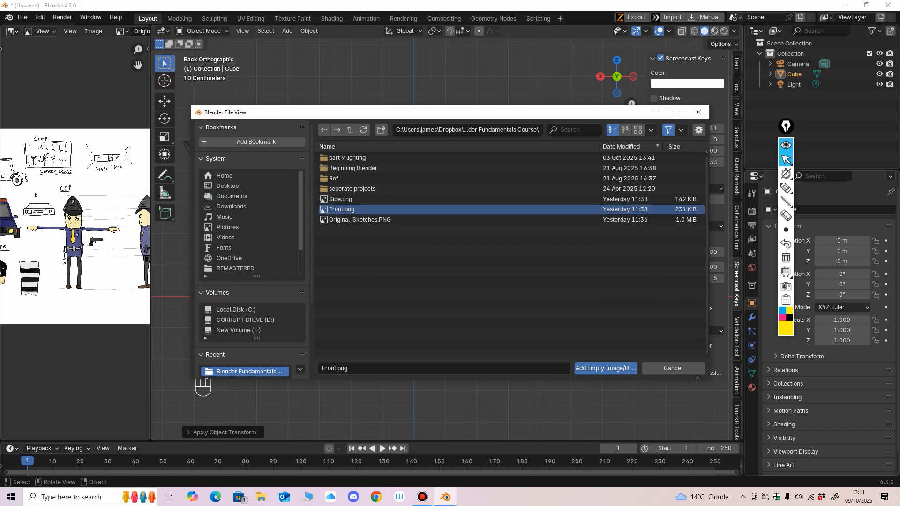
{"action": "left_click", "coordinate": [605, 368]}
{"action": "left_click", "coordinate": [539, 291]}
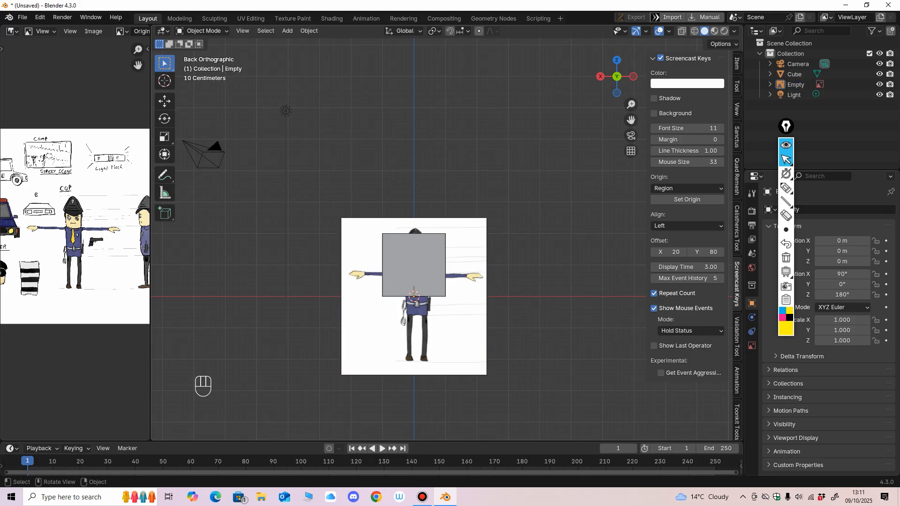
Select the front reference image and set its Z location to 2.5 m.
{"action": "left_click", "coordinate": [413, 295]}
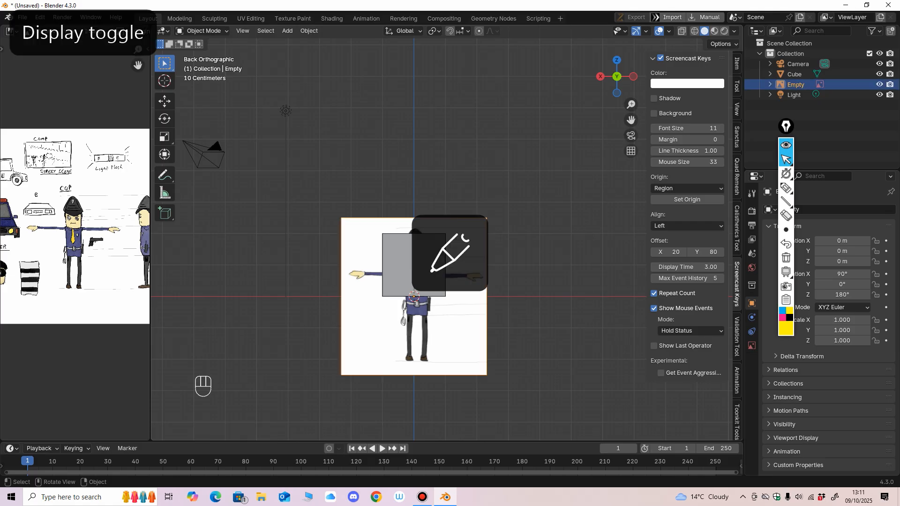
{"action": "left_click", "coordinate": [793, 95]}
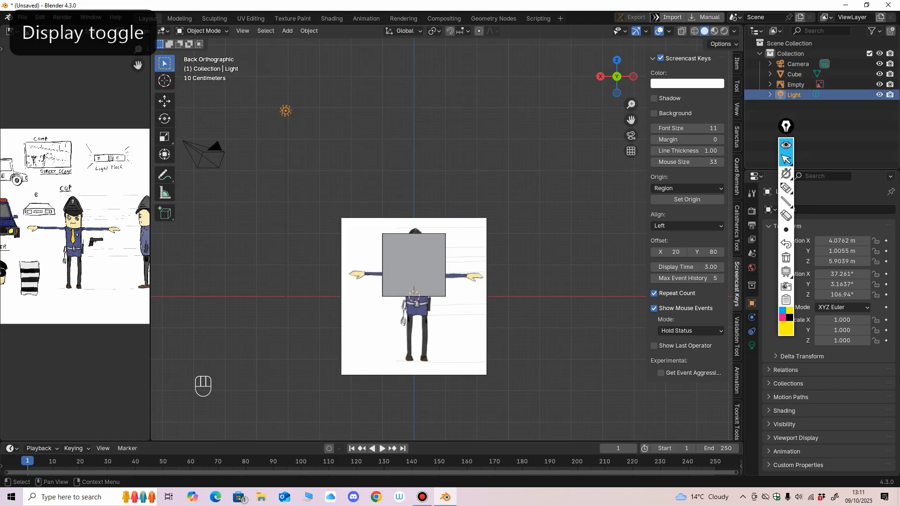
{"action": "left_click", "coordinate": [796, 85]}
{"action": "left_click", "coordinate": [737, 64]}
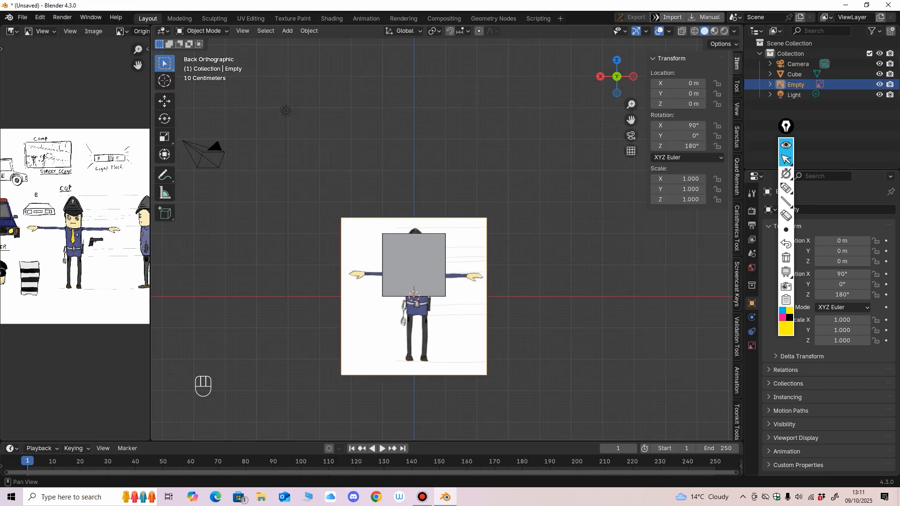
{"action": "left_click", "coordinate": [678, 104]}
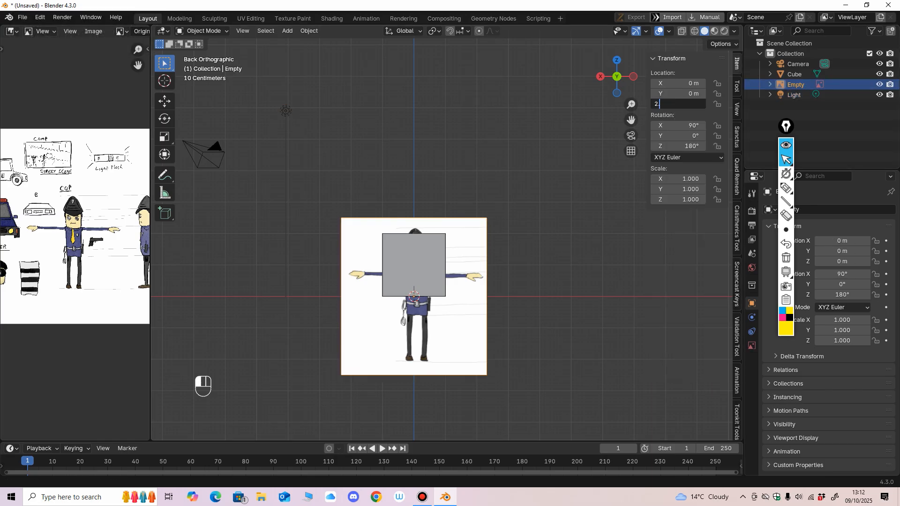
{"action": "key", "text": "Return"}
In left orthographic view, add Side.png as a second reference image.
{"action": "middle_click_drag", "start_coordinate": [452, 291], "coordinate": [452, 272], "text": "ctrl"}
{"action": "middle_click_drag", "start_coordinate": [452, 272], "coordinate": [371, 288]}
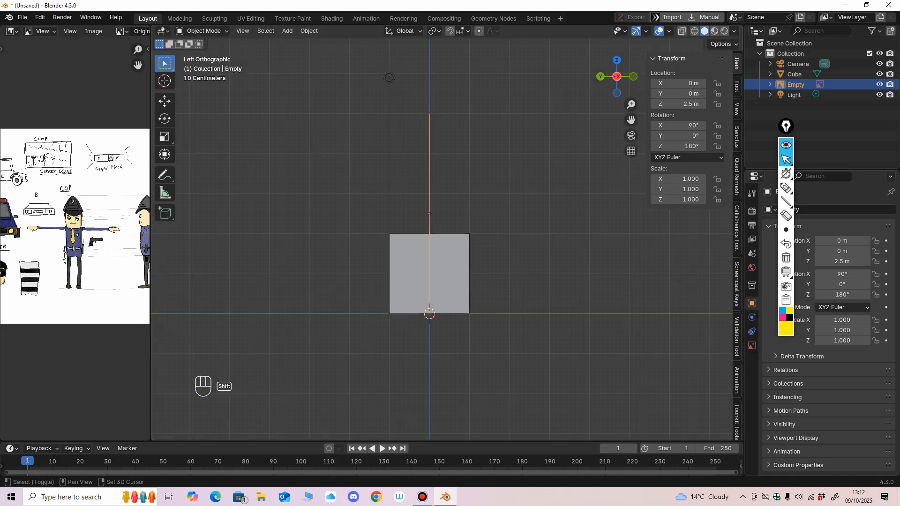
{"action": "key", "text": "shift+a"}
{"action": "mouse_move", "coordinate": [513, 321]}
{"action": "left_click", "coordinate": [610, 321]}
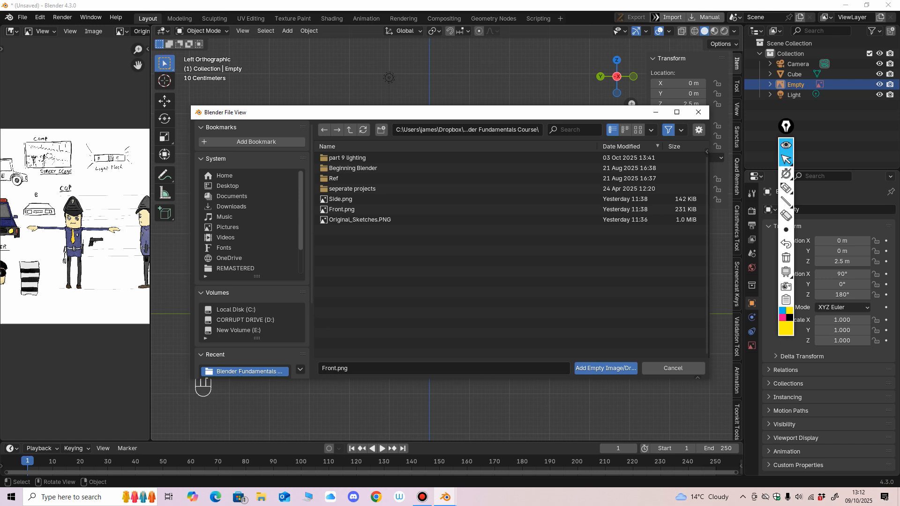
{"action": "left_click", "coordinate": [340, 199]}
{"action": "left_click", "coordinate": [606, 368]}
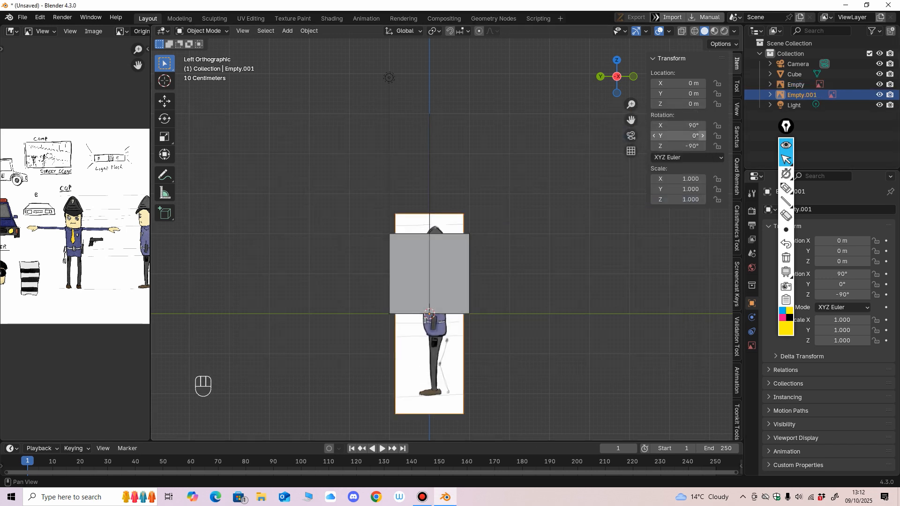
Position the side reference image at Z 2.5 m and Y -0.87 m.
{"action": "left_click", "coordinate": [679, 104]}
{"action": "type", "text": "2.5"}
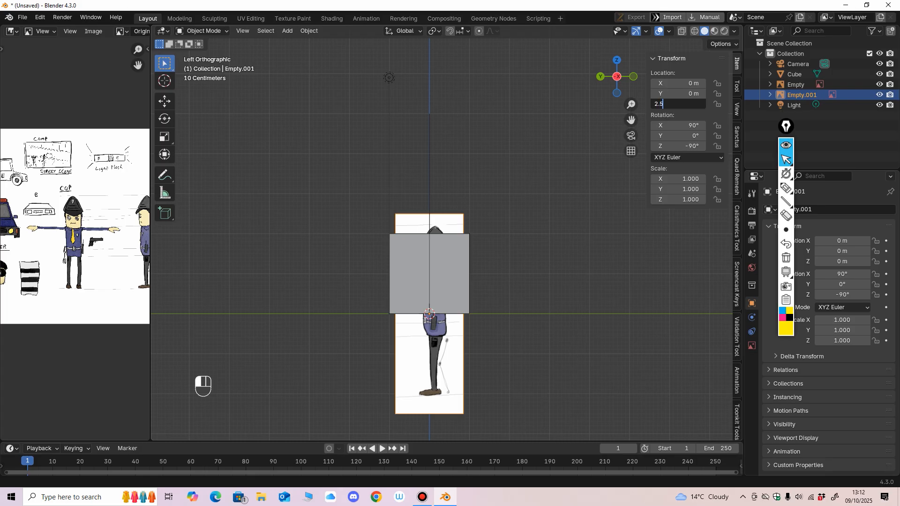
{"action": "key", "text": "Return"}
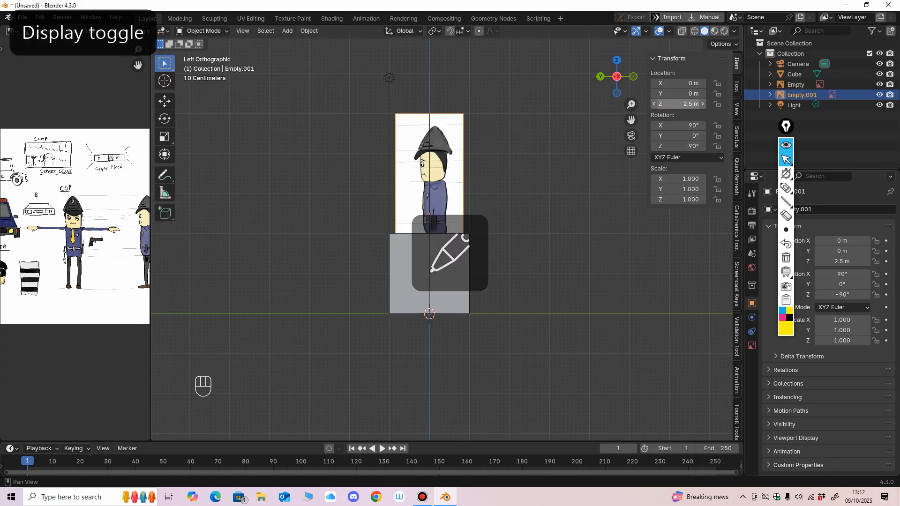
{"action": "left_click_drag", "start_coordinate": [678, 94], "coordinate": [637, 93]}
Rename the default cube as COP, with the cop sketch and the back orthographic view framed.
{"action": "middle_click_drag", "start_coordinate": [431, 262], "coordinate": [538, 272]}
{"action": "middle_click_drag", "start_coordinate": [469, 234], "coordinate": [476, 254], "text": "shift"}
{"action": "middle_click_drag", "start_coordinate": [476, 254], "coordinate": [475, 237], "text": "ctrl"}
{"action": "middle_click_drag", "start_coordinate": [70, 230], "coordinate": [70, 180], "text": "ctrl"}
{"action": "middle_click_drag", "start_coordinate": [72, 225], "coordinate": [70, 192], "text": "shift"}
{"action": "mouse_move", "coordinate": [70, 243]}
{"action": "middle_mouse_down", "text": "shift"}
{"action": "mouse_move", "coordinate": [86, 207]}
{"action": "mouse_move", "coordinate": [82, 254]}
{"action": "middle_mouse_up", "text": "shift"}
{"action": "mouse_move", "coordinate": [87, 225]}
{"action": "middle_mouse_down", "text": "shift"}
{"action": "mouse_move", "coordinate": [75, 252]}
{"action": "mouse_move", "coordinate": [76, 237]}
{"action": "middle_mouse_up", "text": "shift"}
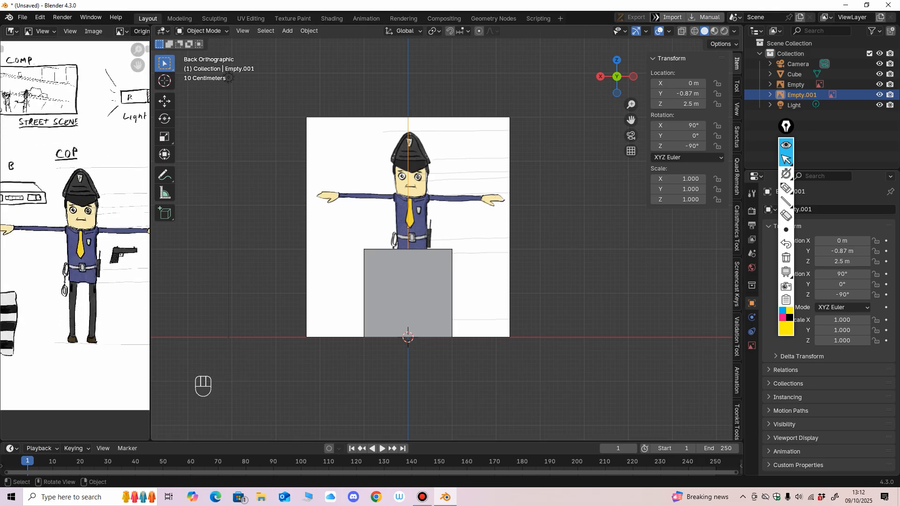
{"action": "middle_click_drag", "start_coordinate": [450, 235], "coordinate": [426, 264]}
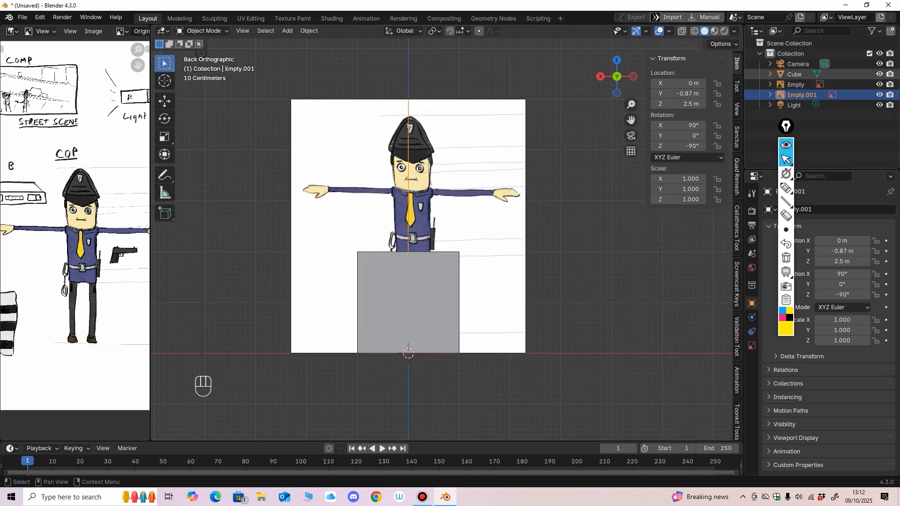
{"action": "double_click", "coordinate": [794, 75]}
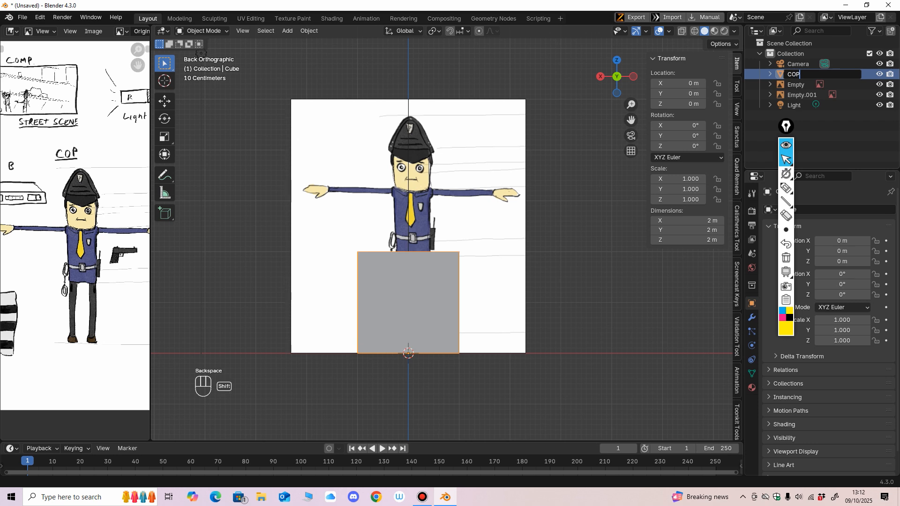
{"action": "key", "text": "Return"}
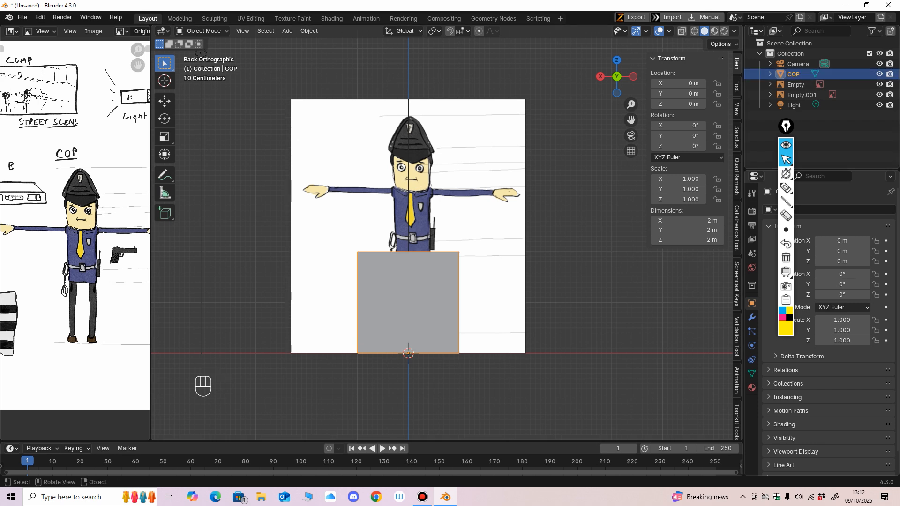
Enable X-ray display so the reference drawing can be seen through the COP block.
{"action": "left_click", "coordinate": [669, 31]}
{"action": "middle_click_drag", "start_coordinate": [497, 211], "coordinate": [480, 199]}
{"action": "scroll", "coordinate": [429, 347], "scroll_direction": "up", "scroll_amount": 1}
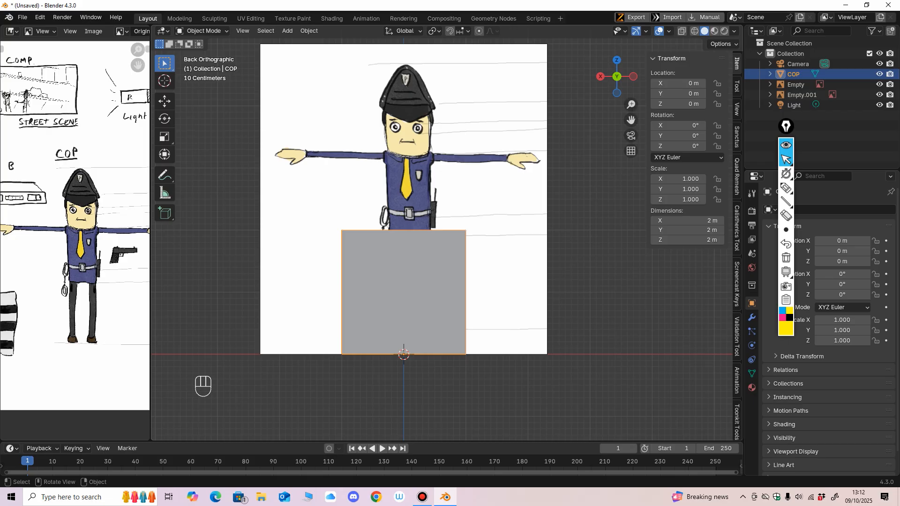
{"action": "mouse_move", "coordinate": [440, 243]}
{"action": "middle_mouse_down"}
{"action": "mouse_move", "coordinate": [483, 241]}
{"action": "mouse_move", "coordinate": [446, 243]}
{"action": "middle_mouse_up"}
{"action": "key", "text": "alt+z"}
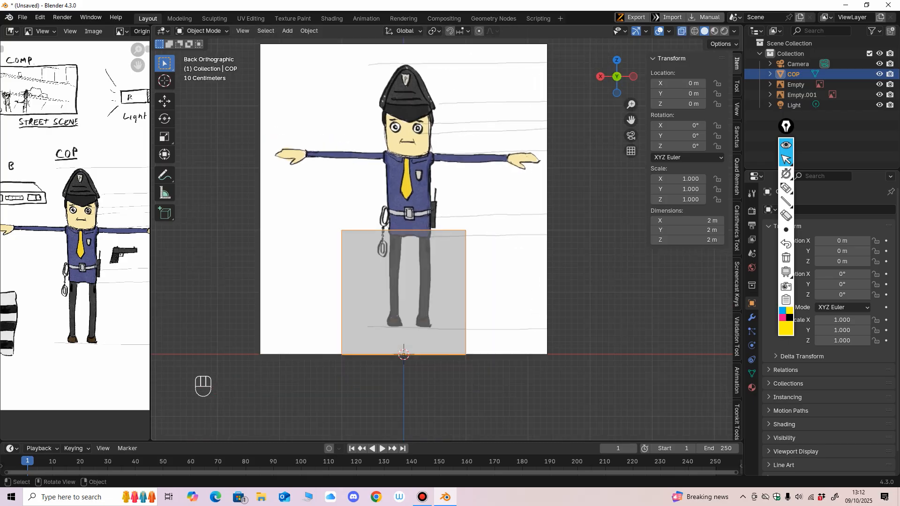
In Edit Mode, move the vertices of the block's -X side inward to about X -0.45 m, at the torso's outer edge.
{"action": "left_click", "coordinate": [201, 30]}
{"action": "left_click", "coordinate": [206, 54]}
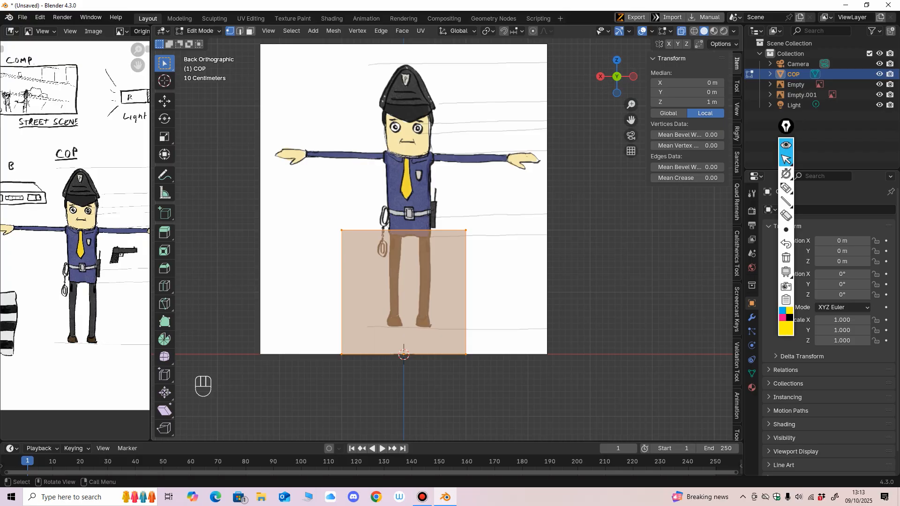
{"action": "left_click_drag", "start_coordinate": [574, 168], "coordinate": [441, 382]}
{"action": "left_click", "coordinate": [165, 101]}
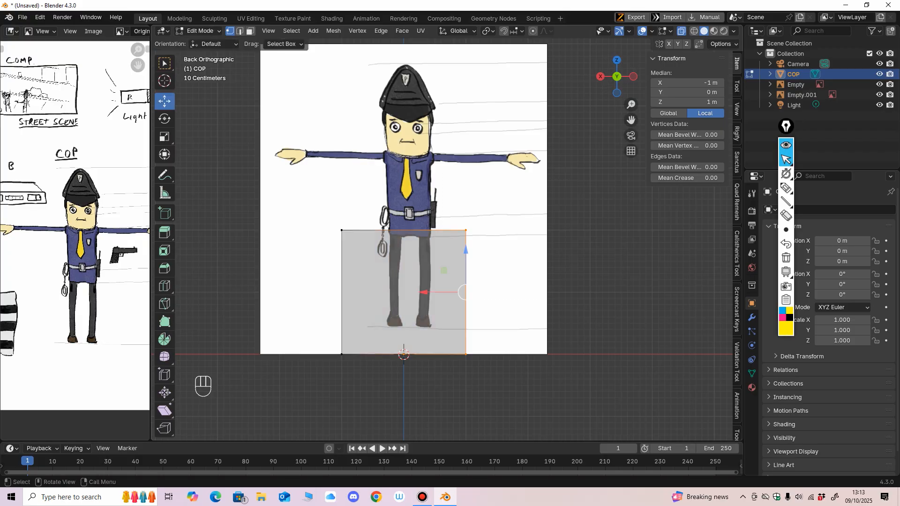
{"action": "left_click_drag", "start_coordinate": [424, 292], "coordinate": [390, 292]}
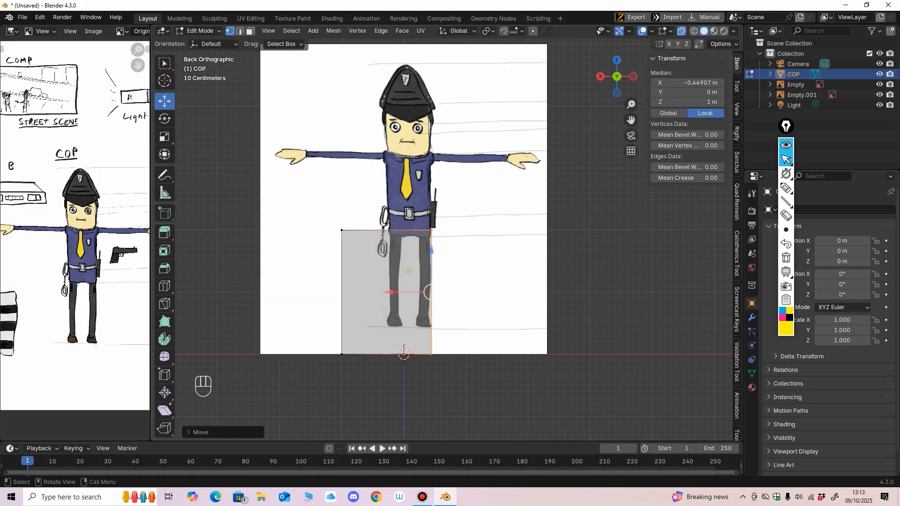
Place the vertices of the block's opposite, +X side on the centre line at X 0 m.
{"action": "left_click_drag", "start_coordinate": [302, 202], "coordinate": [367, 384]}
{"action": "left_click_drag", "start_coordinate": [343, 291], "coordinate": [373, 292]}
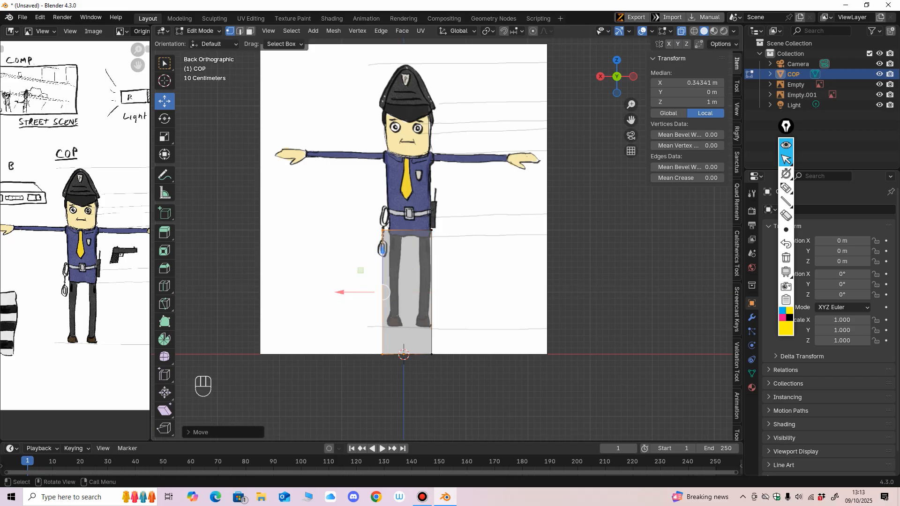
{"action": "key", "text": "ctrl+z"}
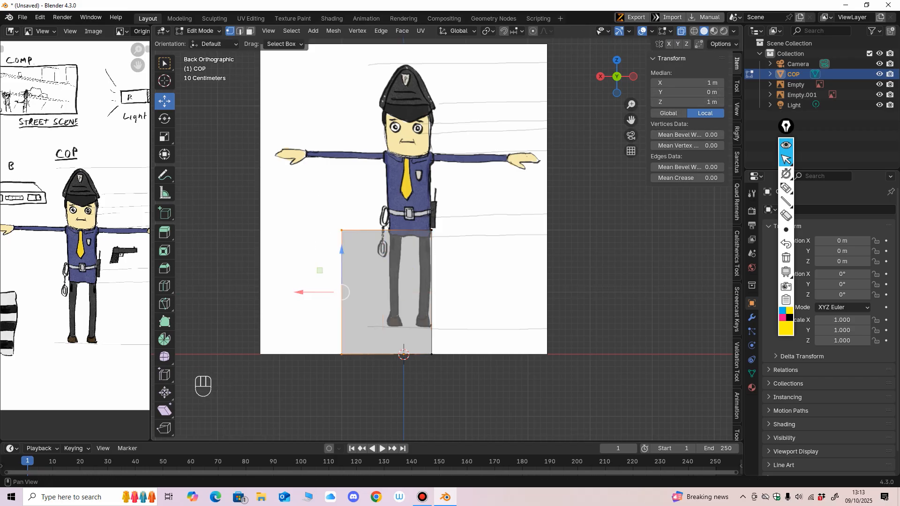
{"action": "key", "text": "Return"}
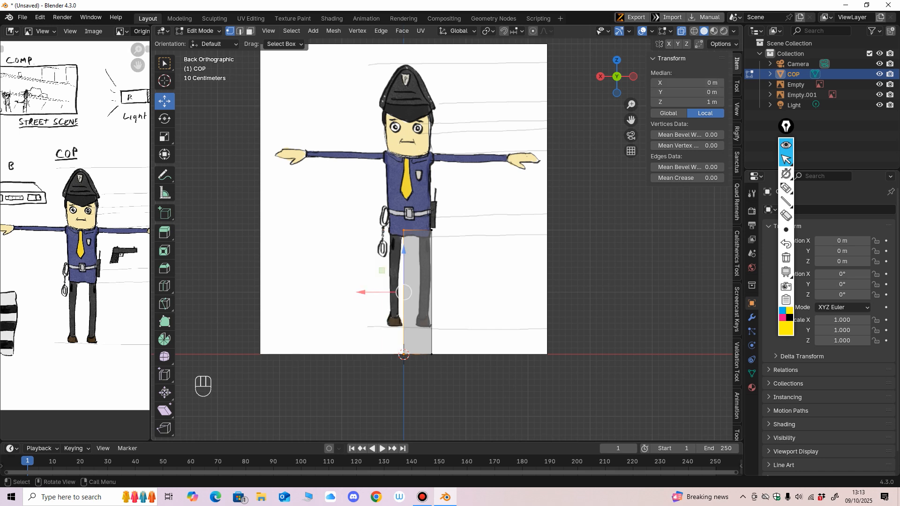
{"action": "scroll", "coordinate": [445, 234], "scroll_direction": "up", "scroll_amount": 2}
{"action": "mouse_move", "coordinate": [445, 234]}
{"action": "middle_mouse_down"}
{"action": "mouse_move", "coordinate": [473, 241]}
{"action": "mouse_move", "coordinate": [448, 236]}
{"action": "middle_mouse_up"}
{"action": "middle_click_drag", "start_coordinate": [447, 237], "coordinate": [439, 213], "text": "shift"}
{"action": "scroll", "coordinate": [447, 198], "scroll_direction": "up", "scroll_amount": 1}
{"action": "scroll", "coordinate": [437, 213], "scroll_direction": "down", "scroll_amount": 1}
{"action": "scroll", "coordinate": [438, 187], "scroll_direction": "up", "scroll_amount": 1}
{"action": "middle_click_drag", "start_coordinate": [438, 213], "coordinate": [421, 276], "text": "shift"}
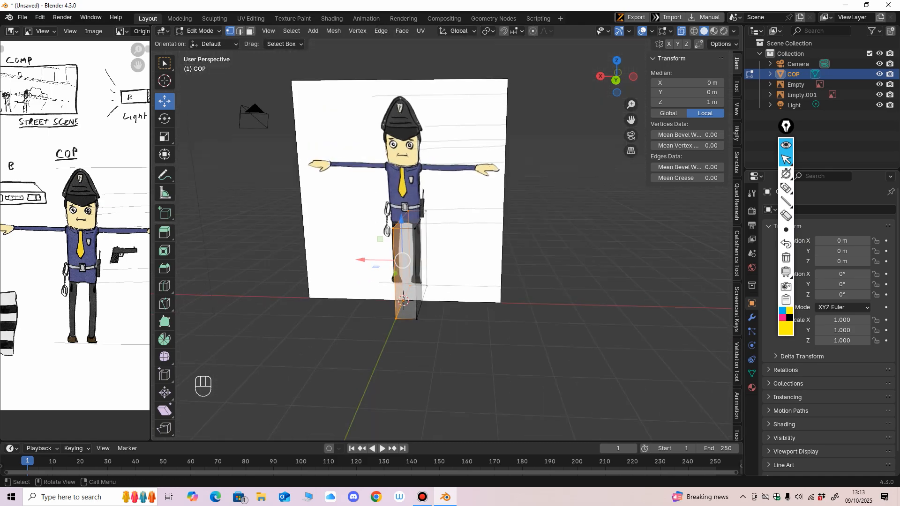
{"action": "left_click", "coordinate": [786, 188]}
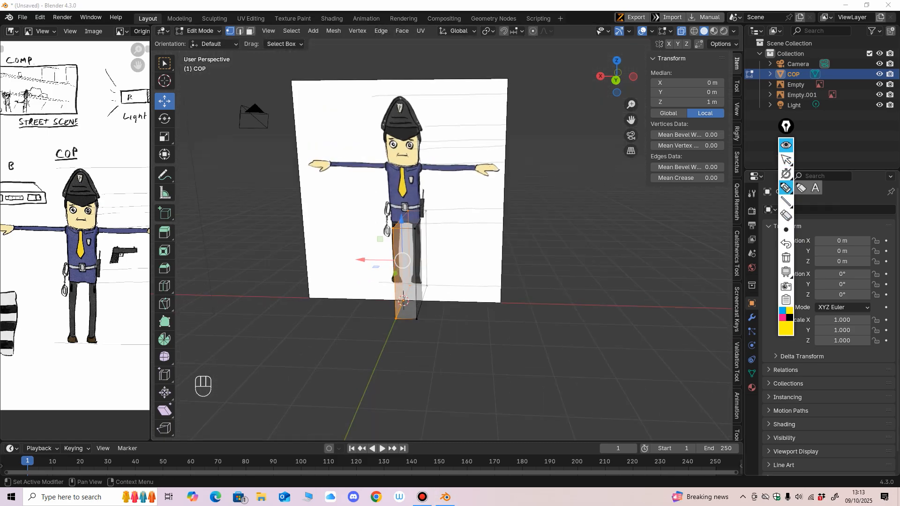
{"action": "left_click_drag", "start_coordinate": [287, 294], "coordinate": [485, 304]}
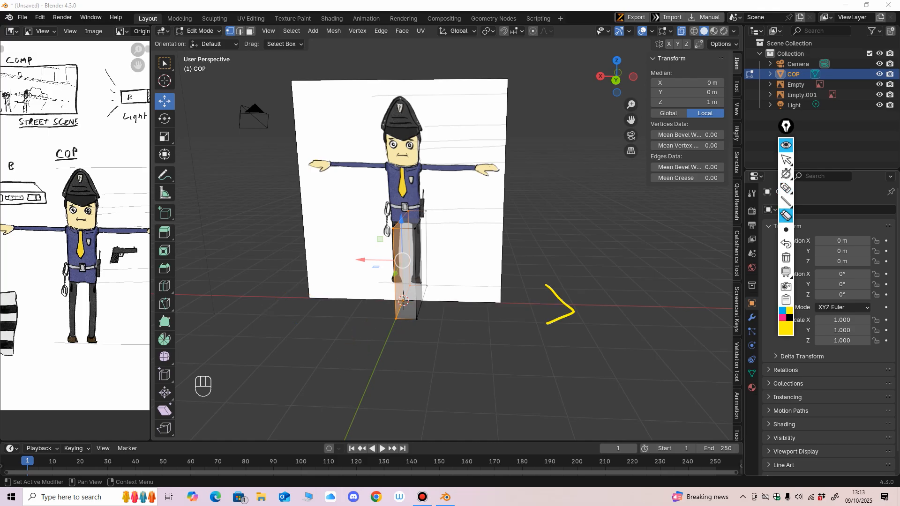
{"action": "left_click", "coordinate": [786, 160]}
{"action": "mouse_move", "coordinate": [510, 262]}
{"action": "middle_mouse_down"}
{"action": "mouse_move", "coordinate": [492, 225]}
{"action": "mouse_move", "coordinate": [474, 253]}
{"action": "middle_mouse_up"}
{"action": "scroll", "coordinate": [474, 234], "scroll_direction": "up", "scroll_amount": 2}
{"action": "scroll", "coordinate": [473, 254], "scroll_direction": "up", "scroll_amount": 1}
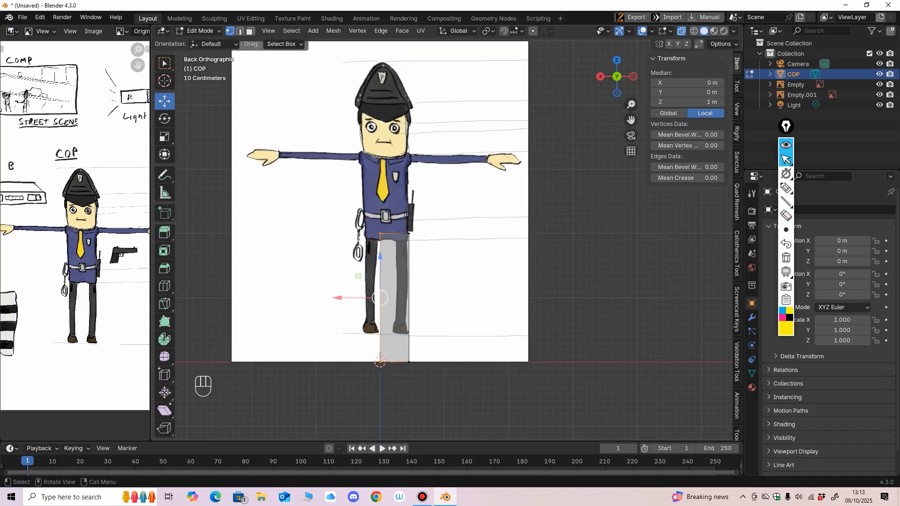
In Object Mode, raise the COP block to about Z 1.9 m so its base meets the bottom of the jacket.
{"action": "left_click", "coordinate": [199, 31]}
{"action": "left_click", "coordinate": [201, 43]}
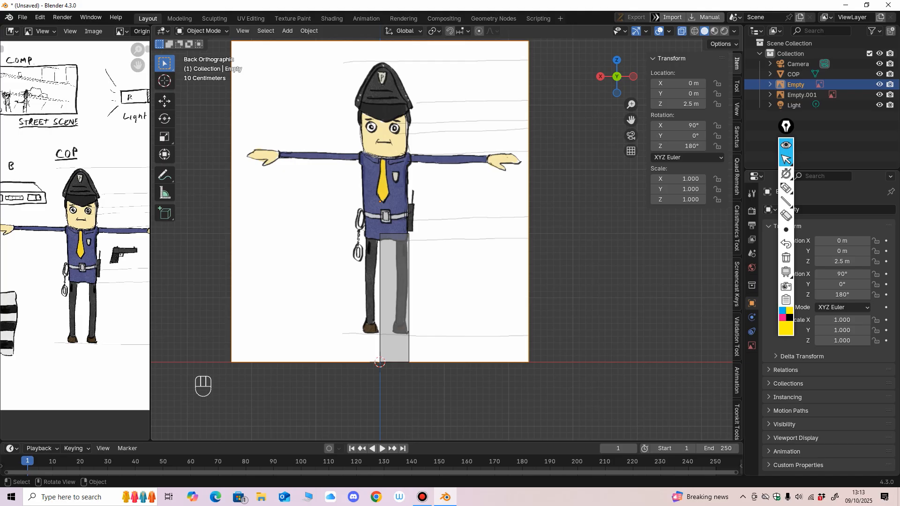
{"action": "left_click", "coordinate": [395, 290]}
{"action": "left_click", "coordinate": [394, 290]}
{"action": "key", "text": "shift+space"}
{"action": "key", "text": "g"}
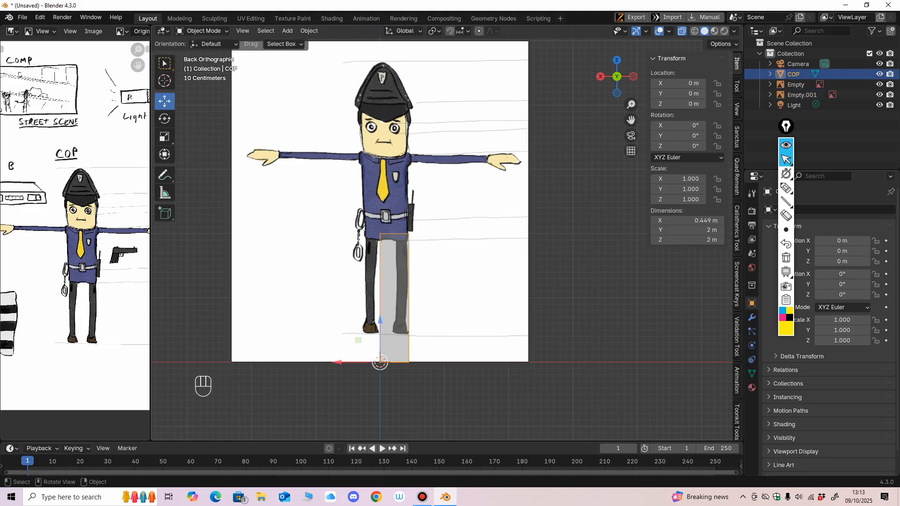
{"action": "left_click_drag", "start_coordinate": [380, 320], "coordinate": [380, 199]}
{"action": "scroll", "coordinate": [380, 199], "scroll_direction": "up", "scroll_amount": 2}
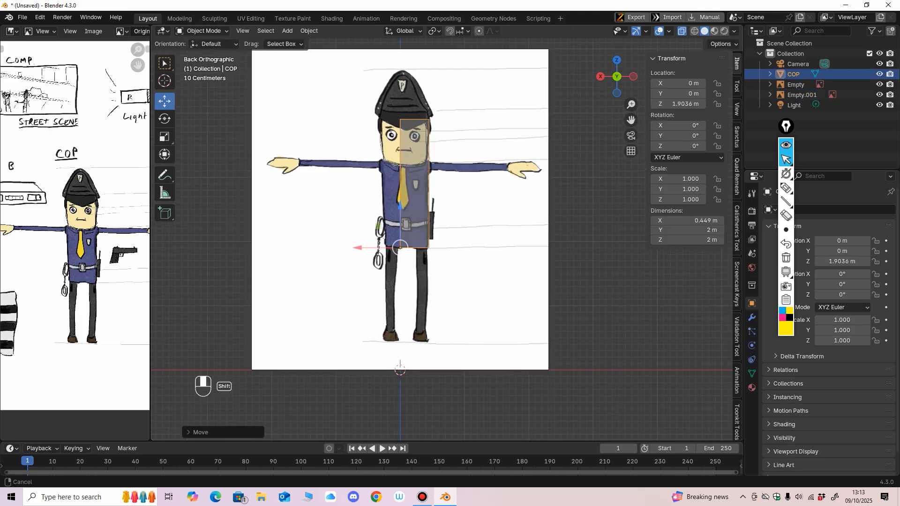
In Edit Mode, lower the block's top vertices to the cop's shoulder line, at local Z about 1.35 m.
{"action": "middle_click_drag", "start_coordinate": [347, 240], "coordinate": [367, 246], "text": "shift"}
{"action": "middle_click_drag", "start_coordinate": [368, 246], "coordinate": [368, 286], "text": "ctrl"}
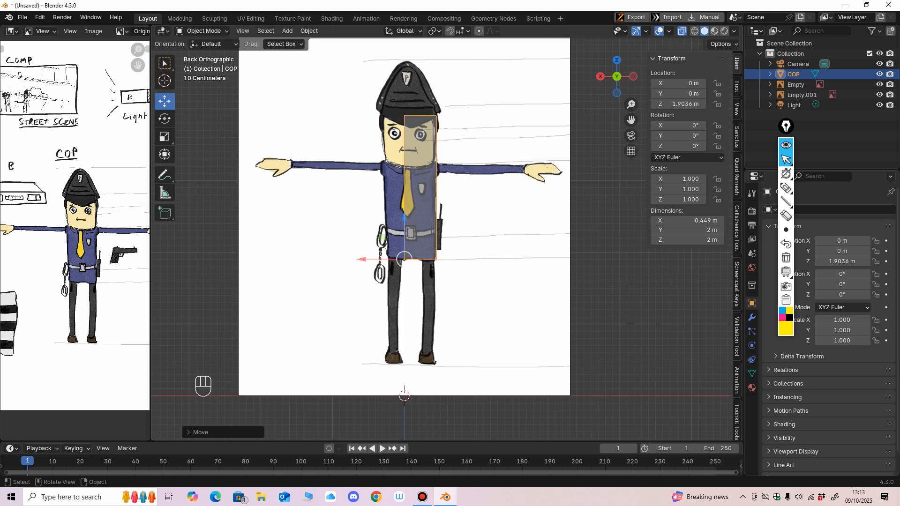
{"action": "left_click", "coordinate": [204, 31]}
{"action": "left_click", "coordinate": [203, 54]}
{"action": "left_click_drag", "start_coordinate": [375, 96], "coordinate": [462, 136]}
{"action": "left_click_drag", "start_coordinate": [421, 76], "coordinate": [421, 123]}
In left orthographic view, move the block's front vertices to about Y -0.7 m and its back vertices to about Y -1.31 m.
{"action": "middle_click_drag", "start_coordinate": [420, 126], "coordinate": [316, 138]}
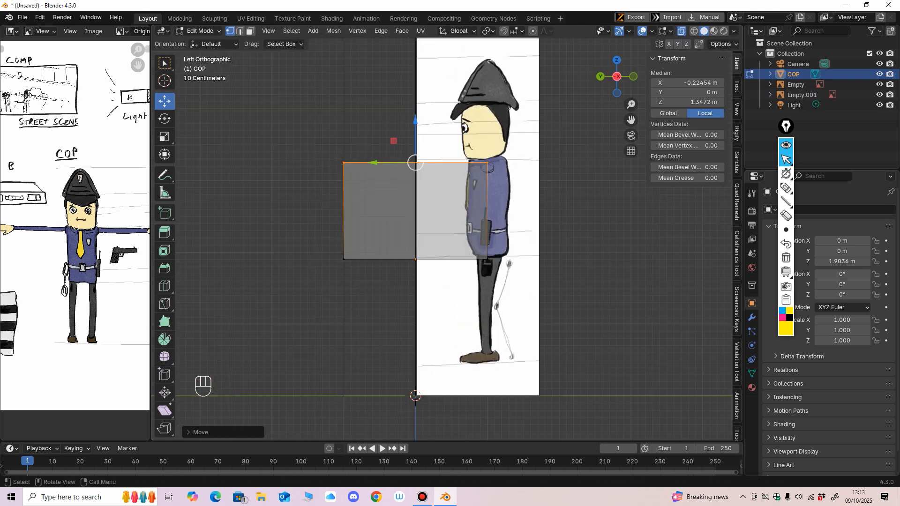
{"action": "left_click_drag", "start_coordinate": [316, 139], "coordinate": [370, 286]}
{"action": "left_click_drag", "start_coordinate": [302, 211], "coordinate": [425, 211]}
{"action": "middle_click_drag", "start_coordinate": [424, 211], "coordinate": [369, 212], "text": "shift"}
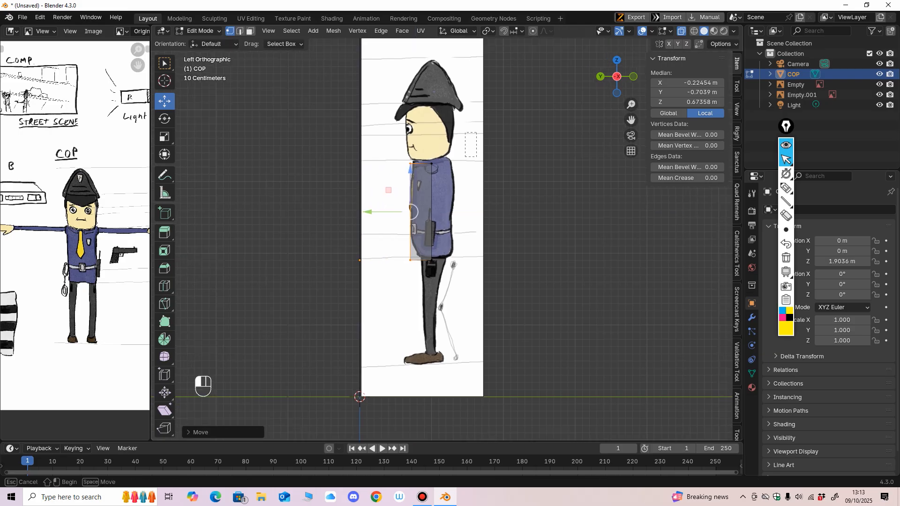
{"action": "mouse_move", "coordinate": [411, 212]}
{"action": "left_mouse_down"}
{"action": "mouse_move", "coordinate": [431, 212]}
{"action": "mouse_move", "coordinate": [411, 212]}
{"action": "left_mouse_up"}
{"action": "middle_click_drag", "start_coordinate": [502, 183], "coordinate": [509, 158], "text": "ctrl"}
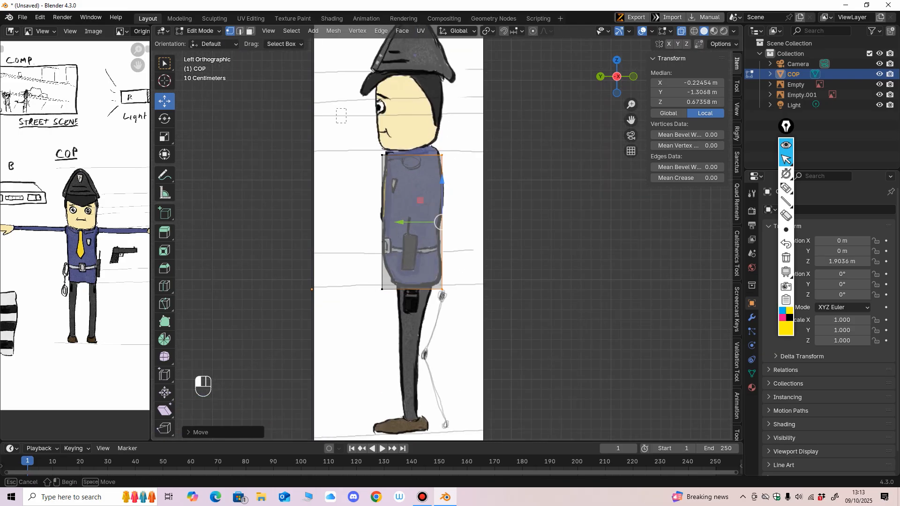
Fine-tune the torso block's depth, moving the front vertices to about Y -0.72 m and the back ones to about Y -1.29 m.
{"action": "left_click_drag", "start_coordinate": [346, 123], "coordinate": [403, 321]}
{"action": "left_click_drag", "start_coordinate": [341, 222], "coordinate": [342, 222]}
{"action": "left_click_drag", "start_coordinate": [505, 117], "coordinate": [421, 321]}
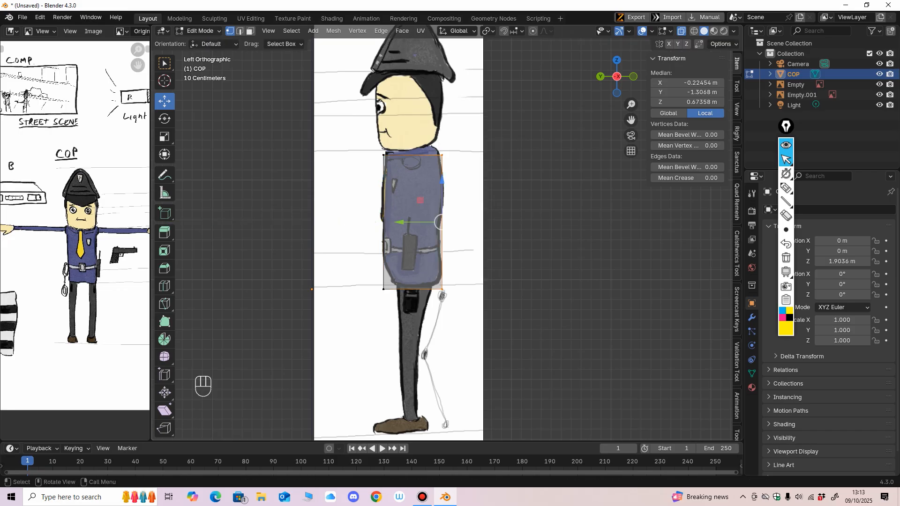
{"action": "left_click_drag", "start_coordinate": [400, 222], "coordinate": [398, 222]}
Raise the block's back top edge to the shoulder and its back bottom edge to about Z 0.06 m, following the jacket.
{"action": "left_click_drag", "start_coordinate": [497, 93], "coordinate": [415, 187]}
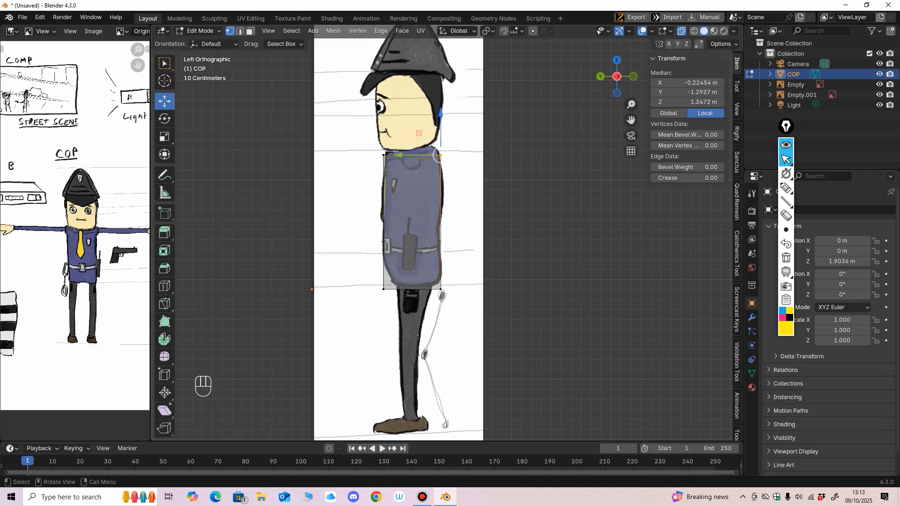
{"action": "left_click_drag", "start_coordinate": [440, 113], "coordinate": [440, 105]}
{"action": "middle_click_drag", "start_coordinate": [445, 122], "coordinate": [457, 104], "text": "shift"}
{"action": "left_click_drag", "start_coordinate": [363, 105], "coordinate": [417, 161]}
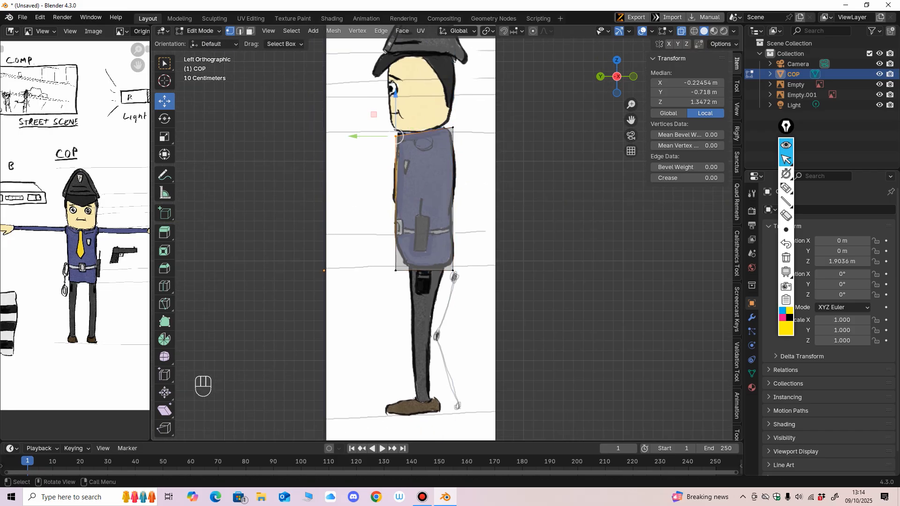
{"action": "left_click_drag", "start_coordinate": [368, 247], "coordinate": [415, 296]}
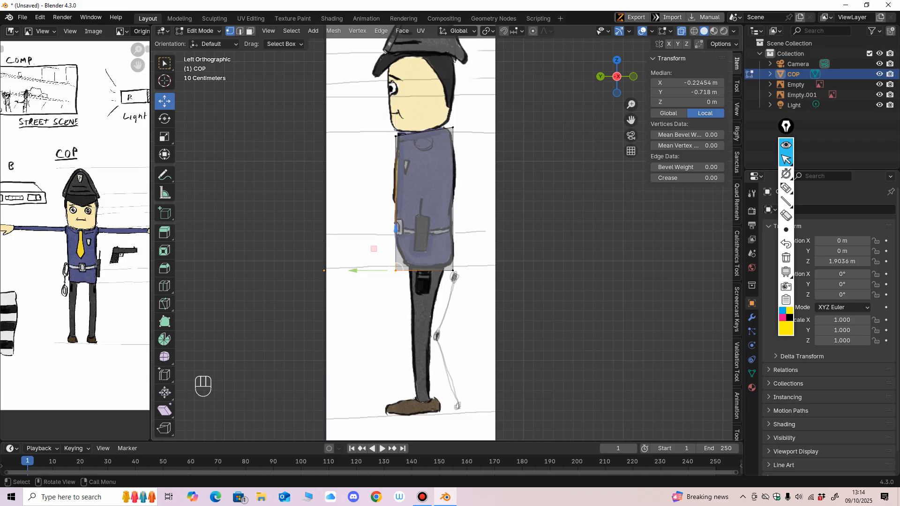
{"action": "left_click_drag", "start_coordinate": [481, 249], "coordinate": [451, 264]}
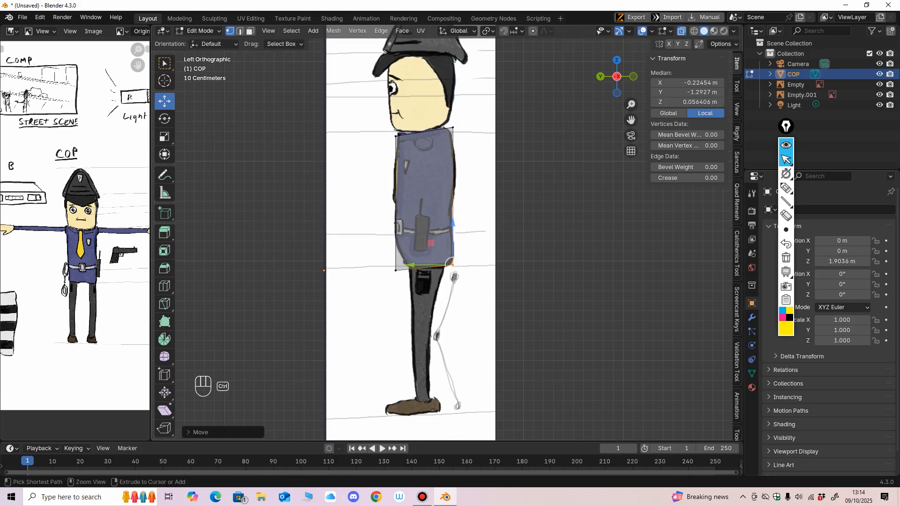
Hide both reference images and turn off X-ray display.
{"action": "mouse_move", "coordinate": [450, 244]}
{"action": "middle_mouse_down", "text": "ctrl"}
{"action": "mouse_move", "coordinate": [449, 290]}
{"action": "mouse_move", "coordinate": [450, 253]}
{"action": "middle_mouse_up", "text": "ctrl"}
{"action": "key", "text": "ctrl+KP_1"}
{"action": "mouse_move", "coordinate": [450, 253]}
{"action": "middle_mouse_down", "text": "shift"}
{"action": "mouse_move", "coordinate": [450, 287]}
{"action": "mouse_move", "coordinate": [450, 272]}
{"action": "middle_mouse_up", "text": "shift"}
{"action": "mouse_move", "coordinate": [450, 272]}
{"action": "middle_mouse_down", "text": "shift"}
{"action": "mouse_move", "coordinate": [477, 252]}
{"action": "mouse_move", "coordinate": [470, 277]}
{"action": "mouse_move", "coordinate": [468, 252]}
{"action": "mouse_move", "coordinate": [444, 260]}
{"action": "mouse_move", "coordinate": [445, 253]}
{"action": "middle_mouse_up", "text": "shift"}
{"action": "left_click", "coordinate": [879, 84]}
{"action": "left_click", "coordinate": [879, 94]}
{"action": "middle_click_drag", "start_coordinate": [445, 253], "coordinate": [477, 228], "text": "ctrl"}
{"action": "left_click", "coordinate": [682, 31]}
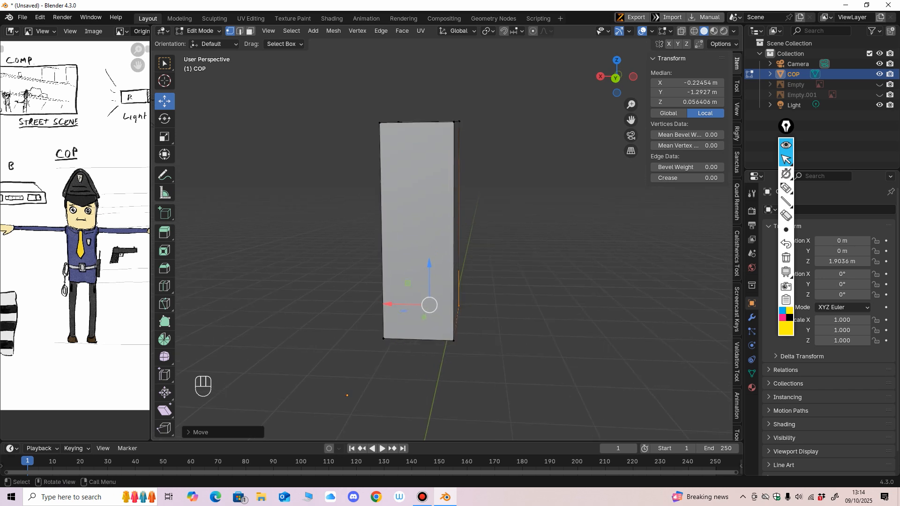
Add a vertical loop cut near the torso block's centre line at about X -0.05 m and switch to the Move tool.
{"action": "left_click", "coordinate": [164, 285]}
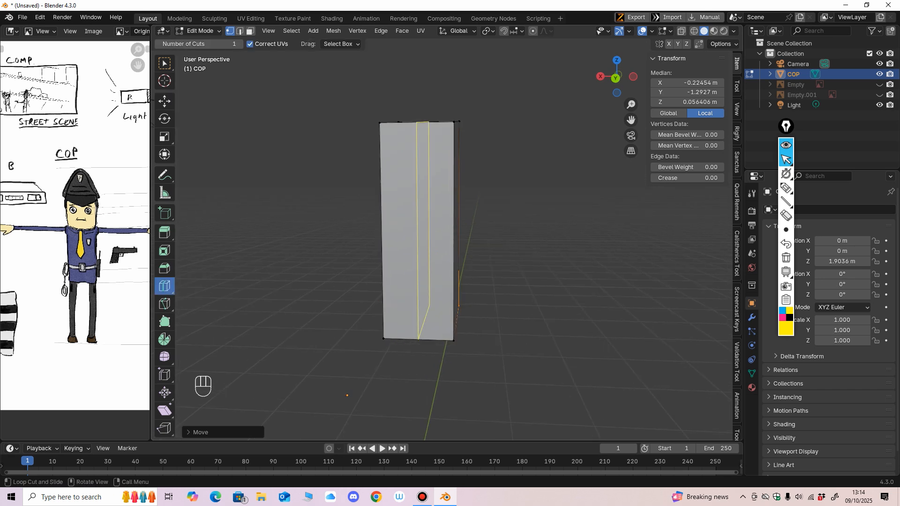
{"action": "left_click_drag", "start_coordinate": [421, 146], "coordinate": [392, 151]}
{"action": "middle_click_drag", "start_coordinate": [431, 149], "coordinate": [457, 150]}
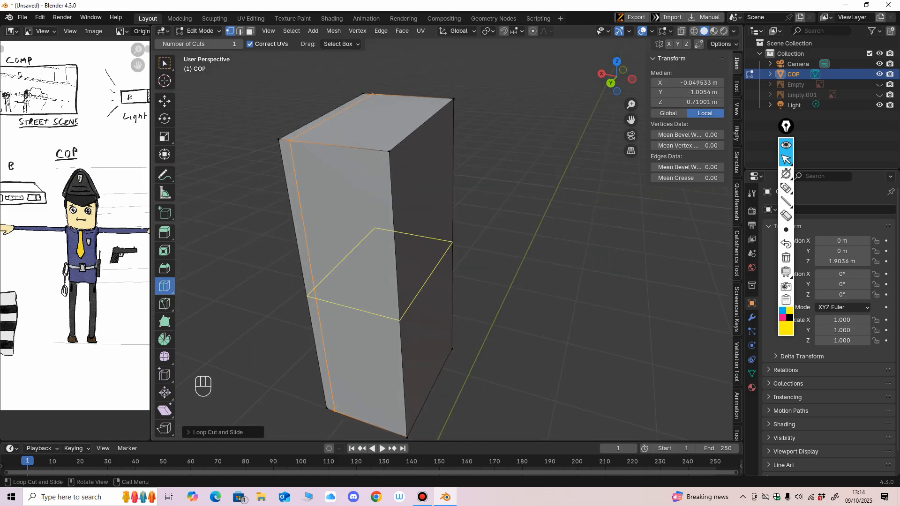
{"action": "mouse_move", "coordinate": [457, 196]}
{"action": "middle_mouse_down", "text": "ctrl"}
{"action": "mouse_move", "coordinate": [457, 234]}
{"action": "mouse_move", "coordinate": [480, 213]}
{"action": "mouse_move", "coordinate": [487, 218]}
{"action": "mouse_move", "coordinate": [506, 276]}
{"action": "mouse_move", "coordinate": [525, 241]}
{"action": "mouse_move", "coordinate": [472, 201]}
{"action": "middle_mouse_up", "text": "ctrl"}
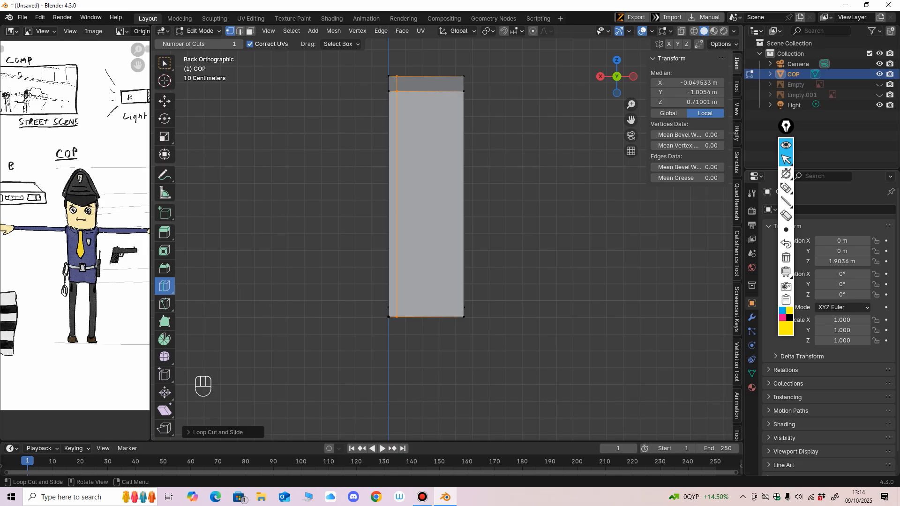
{"action": "left_click", "coordinate": [164, 102]}
{"action": "middle_click_drag", "start_coordinate": [328, 197], "coordinate": [330, 239], "text": "shift"}
{"action": "middle_click_drag", "start_coordinate": [330, 239], "coordinate": [330, 232], "text": "ctrl"}
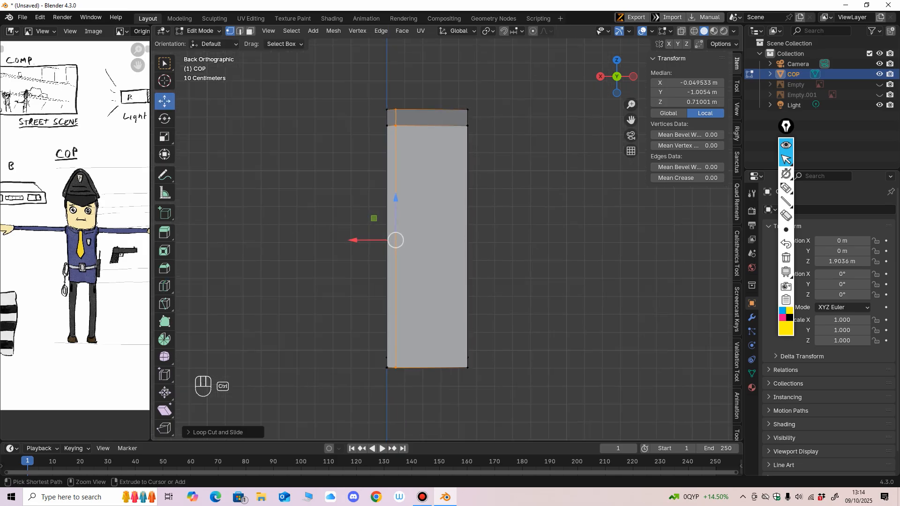
Delete the torso block's inner side face on the centre line so that half is open for mirroring.
{"action": "middle_click_drag", "start_coordinate": [422, 234], "coordinate": [469, 234]}
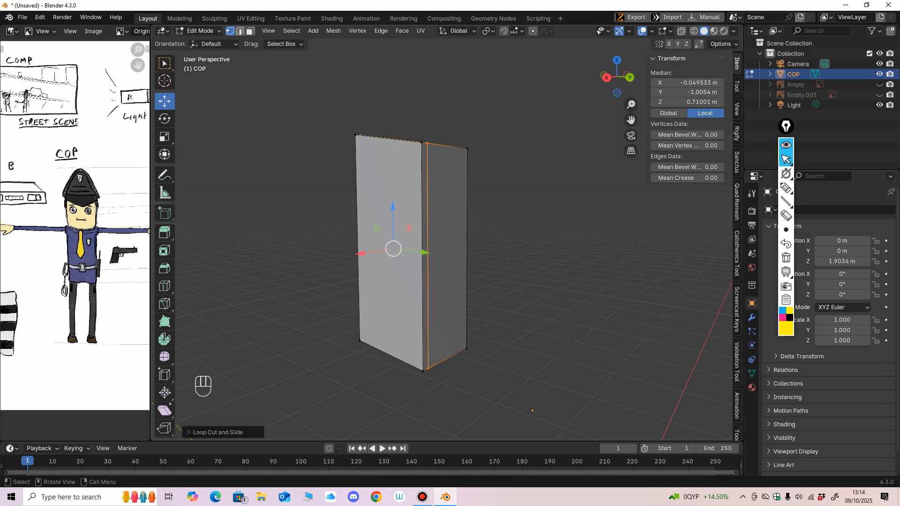
{"action": "left_click", "coordinate": [239, 31]}
{"action": "left_click", "coordinate": [368, 202]}
{"action": "left_click", "coordinate": [250, 31]}
{"action": "left_click", "coordinate": [380, 201]}
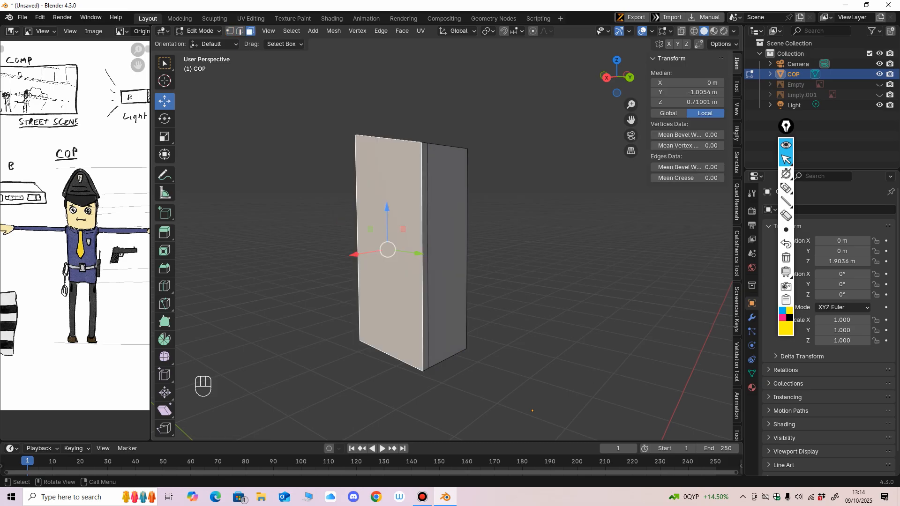
{"action": "key", "text": "x"}
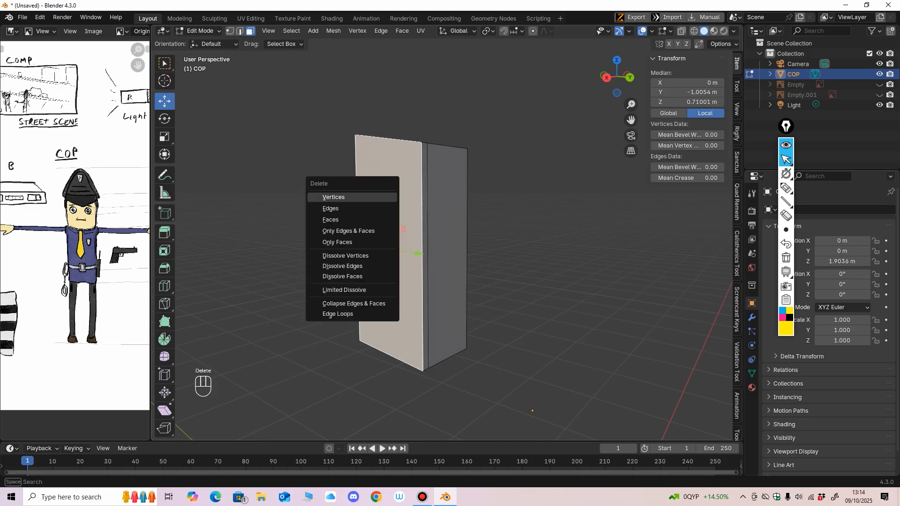
{"action": "left_click", "coordinate": [328, 221]}
{"action": "middle_click_drag", "start_coordinate": [328, 220], "coordinate": [314, 169]}
{"action": "scroll", "coordinate": [410, 234], "scroll_direction": "up", "scroll_amount": 3}
{"action": "mouse_move", "coordinate": [375, 244]}
{"action": "middle_mouse_down"}
{"action": "mouse_move", "coordinate": [379, 222]}
{"action": "mouse_move", "coordinate": [388, 248]}
{"action": "mouse_move", "coordinate": [392, 237]}
{"action": "middle_mouse_up"}
{"action": "middle_click_drag", "start_coordinate": [403, 323], "coordinate": [403, 361], "text": "ctrl"}
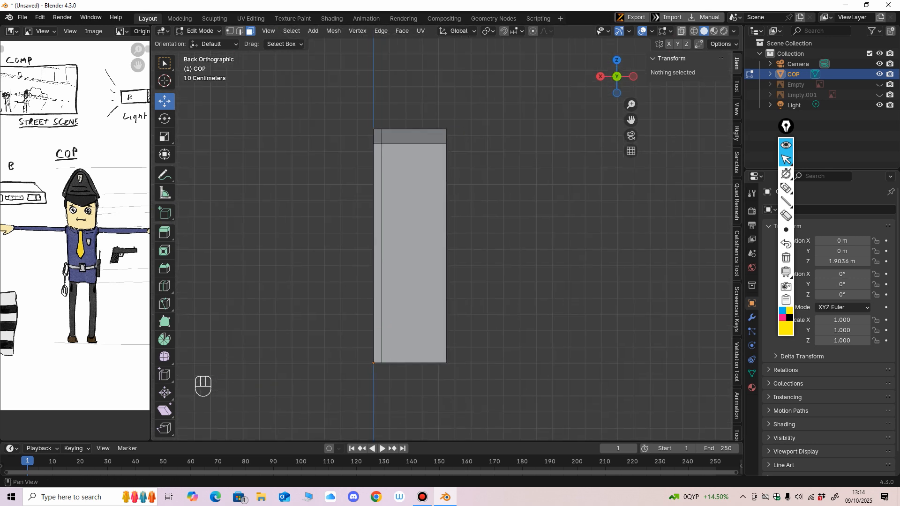
Show both reference images again and compare the torso block with the front drawing using X-ray display.
{"action": "left_click", "coordinate": [681, 31]}
{"action": "left_click", "coordinate": [879, 84]}
{"action": "left_click", "coordinate": [879, 95]}
{"action": "scroll", "coordinate": [447, 233], "scroll_direction": "down", "scroll_amount": 6}
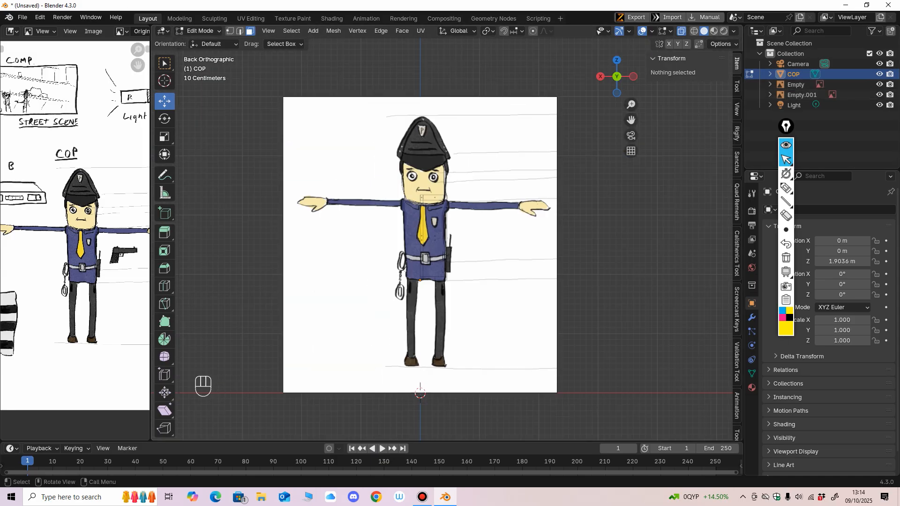
{"action": "scroll", "coordinate": [422, 234], "scroll_direction": "up", "scroll_amount": 4}
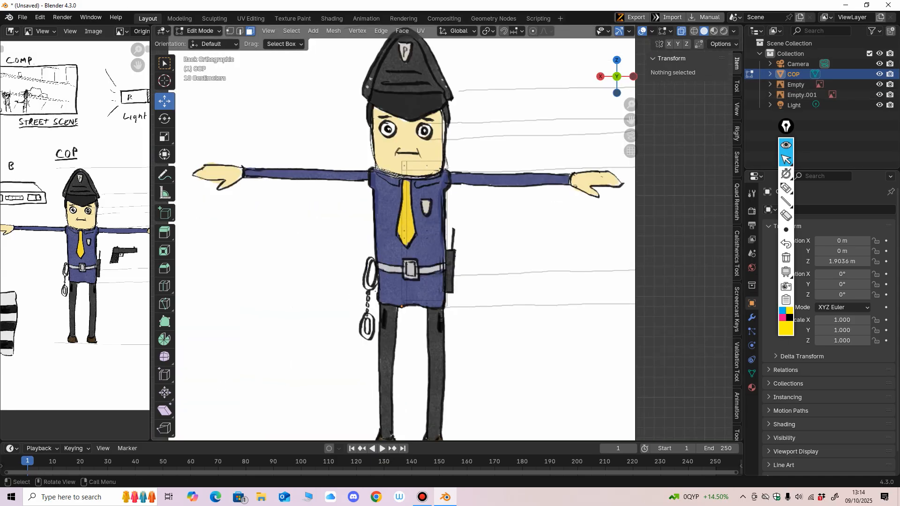
{"action": "scroll", "coordinate": [407, 234], "scroll_direction": "down", "scroll_amount": 2}
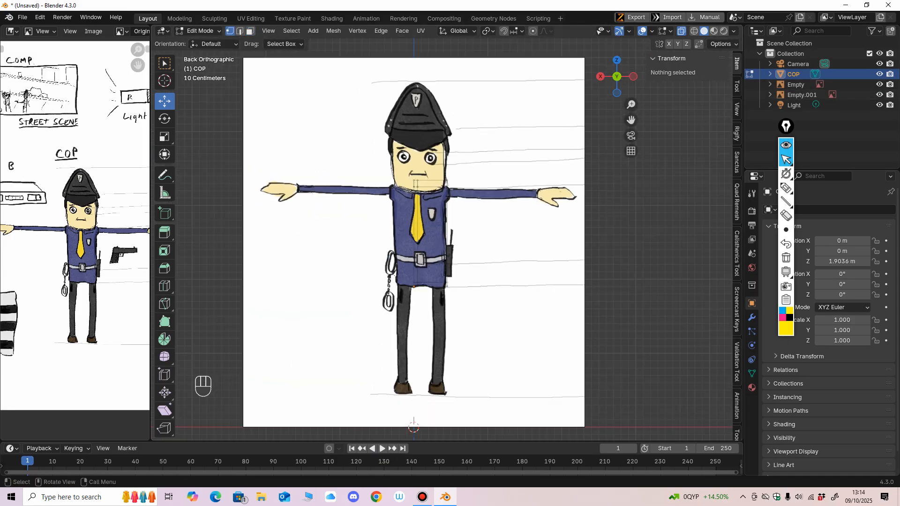
{"action": "scroll", "coordinate": [445, 232], "scroll_direction": "up", "scroll_amount": 2}
{"action": "middle_click_drag", "start_coordinate": [444, 233], "coordinate": [241, 249]}
{"action": "scroll", "coordinate": [346, 244], "scroll_direction": "down", "scroll_amount": 2}
{"action": "left_click", "coordinate": [681, 31]}
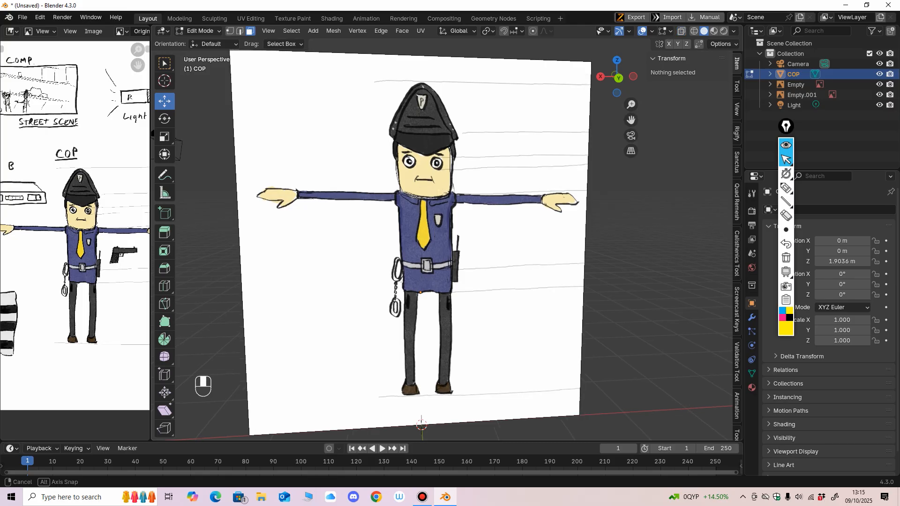
In Object Mode, move the front reference image along Y to about -1.73 m, clear of the torso block.
{"action": "middle_click_drag", "start_coordinate": [506, 187], "coordinate": [370, 211]}
{"action": "key", "text": "Tab"}
{"action": "left_click", "coordinate": [404, 212]}
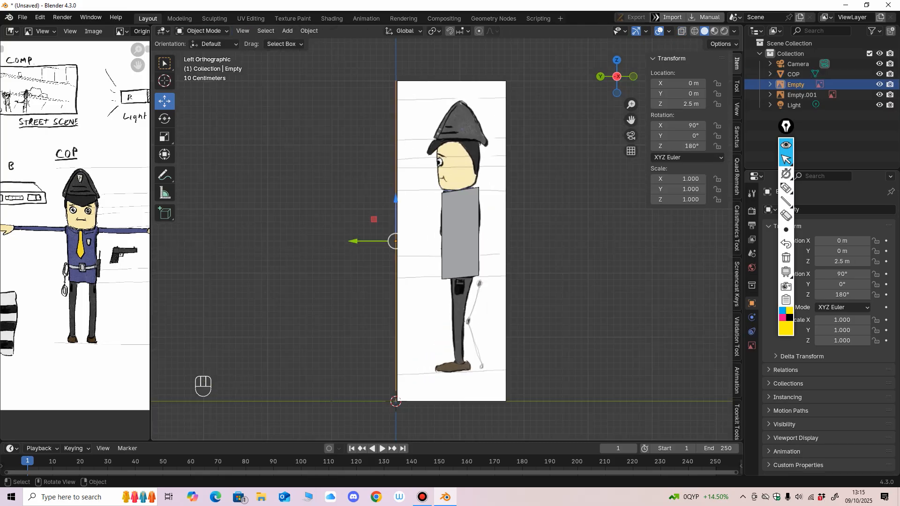
{"action": "left_click_drag", "start_coordinate": [353, 241], "coordinate": [358, 241]}
{"action": "left_click_drag", "start_coordinate": [458, 241], "coordinate": [463, 240]}
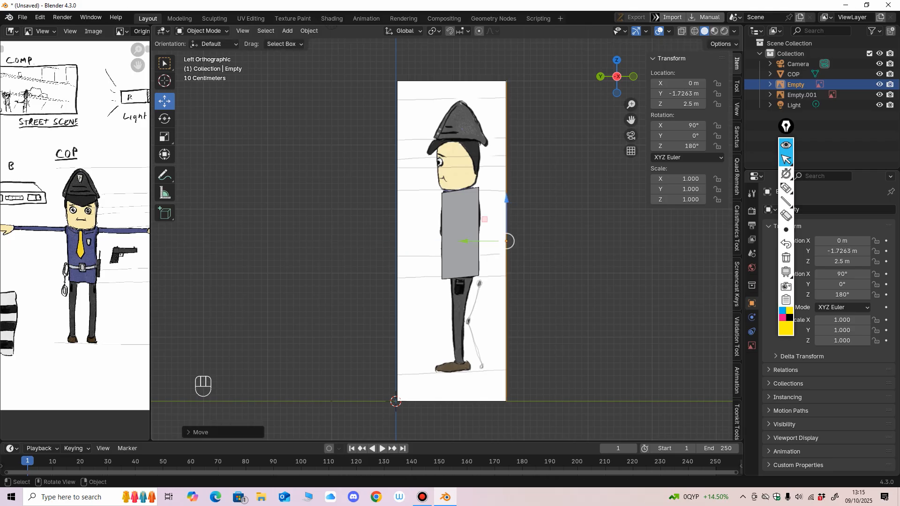
{"action": "middle_click_drag", "start_coordinate": [463, 241], "coordinate": [563, 244]}
{"action": "middle_click_drag", "start_coordinate": [562, 244], "coordinate": [562, 202], "text": "ctrl"}
{"action": "middle_click_drag", "start_coordinate": [563, 202], "coordinate": [508, 217]}
{"action": "middle_click_drag", "start_coordinate": [508, 217], "coordinate": [536, 247], "text": "ctrl"}
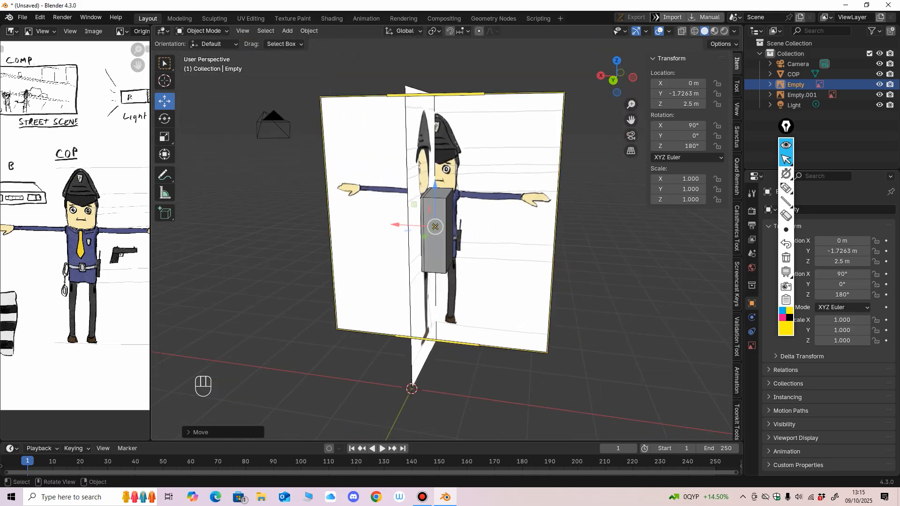
Move the side reference image along X so it stands clear beside the torso block.
{"action": "left_click", "coordinate": [416, 136]}
{"action": "middle_click_drag", "start_coordinate": [416, 136], "coordinate": [420, 187]}
{"action": "left_click_drag", "start_coordinate": [391, 225], "coordinate": [271, 202]}
{"action": "middle_click_drag", "start_coordinate": [482, 263], "coordinate": [488, 196], "text": "alt"}
Add three evenly spaced horizontal loop cuts to the torso block, plus vertical loop cuts across its width and depth.
{"action": "middle_click_drag", "start_coordinate": [483, 230], "coordinate": [384, 262]}
{"action": "left_click", "coordinate": [424, 262]}
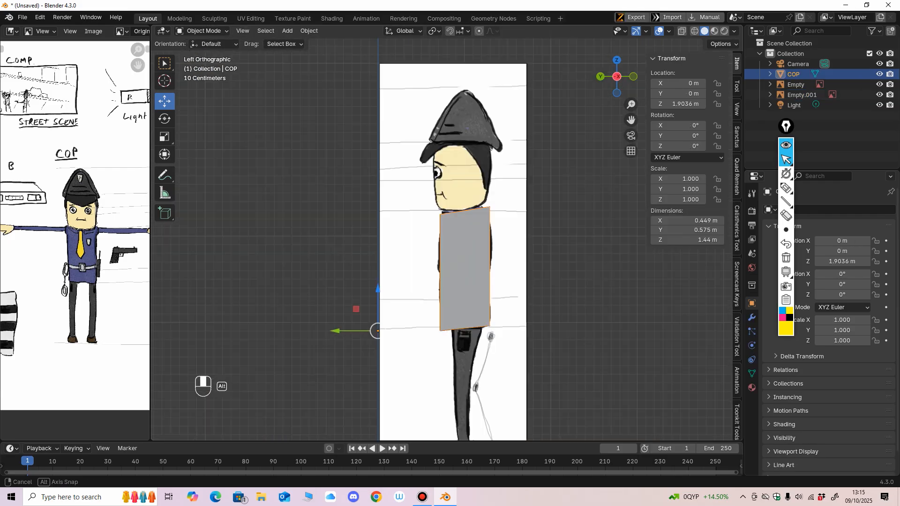
{"action": "left_click", "coordinate": [201, 31]}
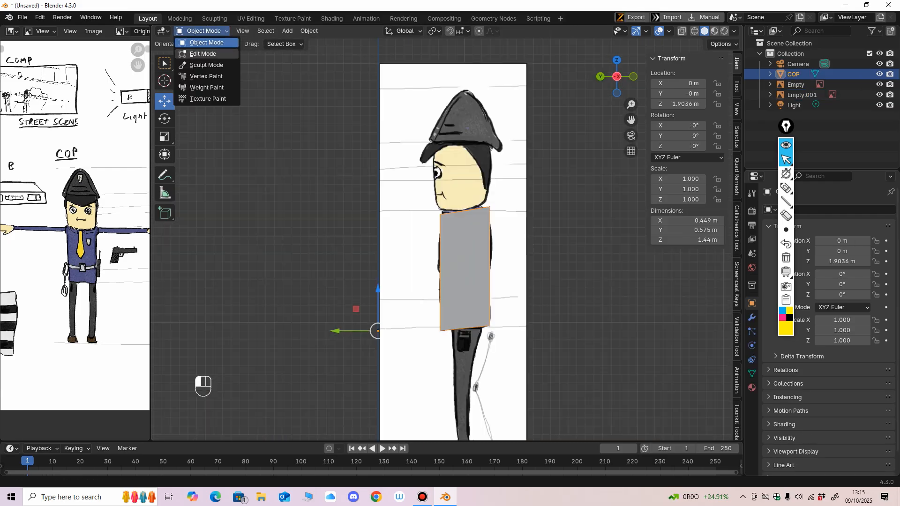
{"action": "left_click", "coordinate": [202, 54]}
{"action": "middle_click_drag", "start_coordinate": [324, 244], "coordinate": [431, 251]}
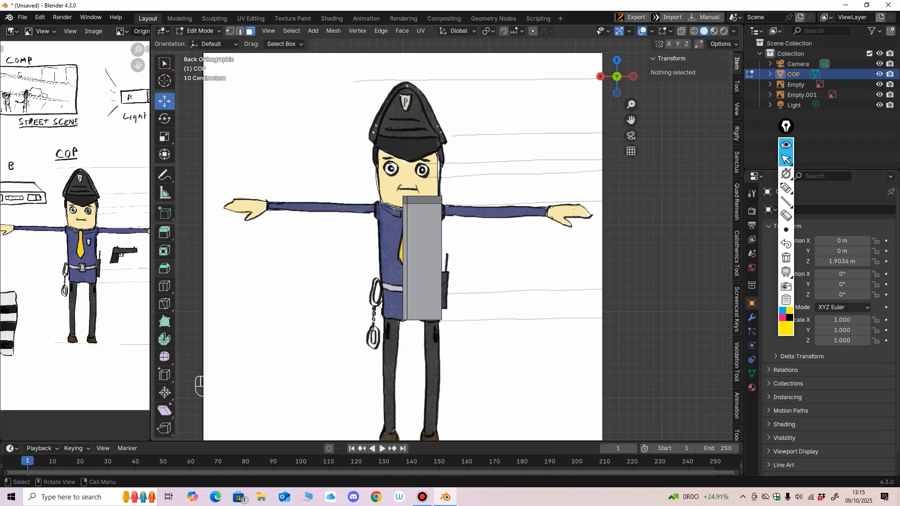
{"action": "left_click", "coordinate": [164, 286]}
{"action": "scroll", "coordinate": [240, 422], "scroll_direction": "up", "scroll_amount": 2}
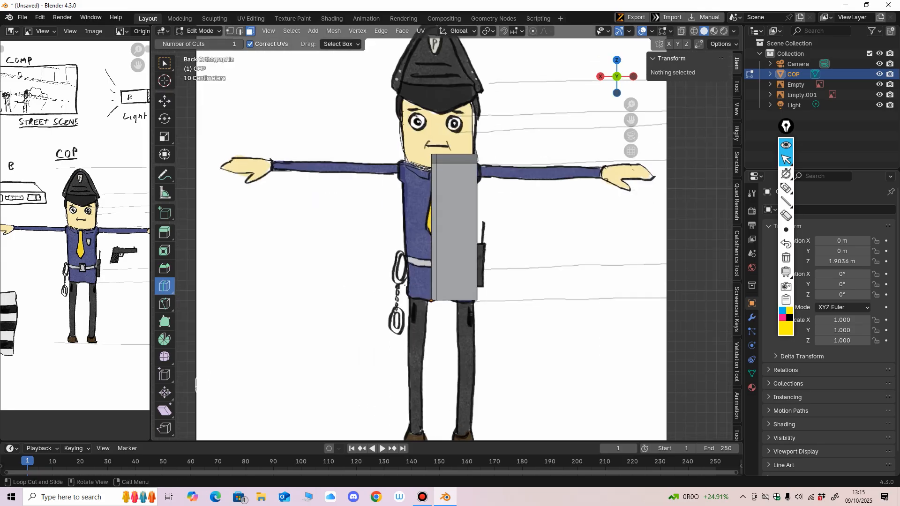
{"action": "middle_click_drag", "start_coordinate": [384, 234], "coordinate": [356, 267], "text": "shift"}
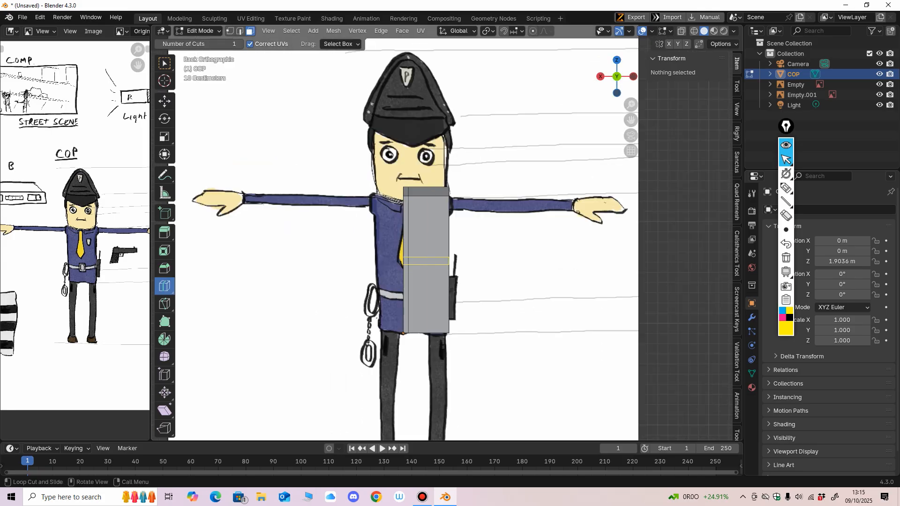
{"action": "left_click", "coordinate": [441, 249]}
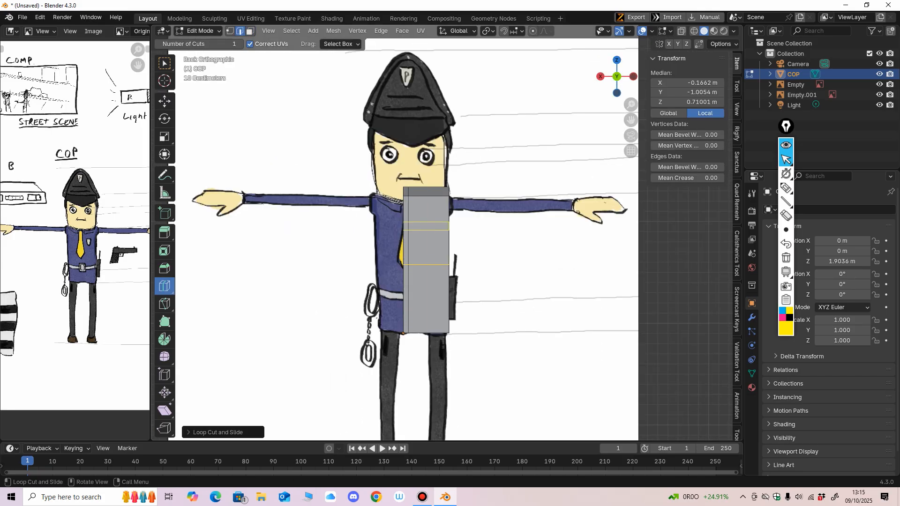
{"action": "left_click", "coordinate": [428, 244]}
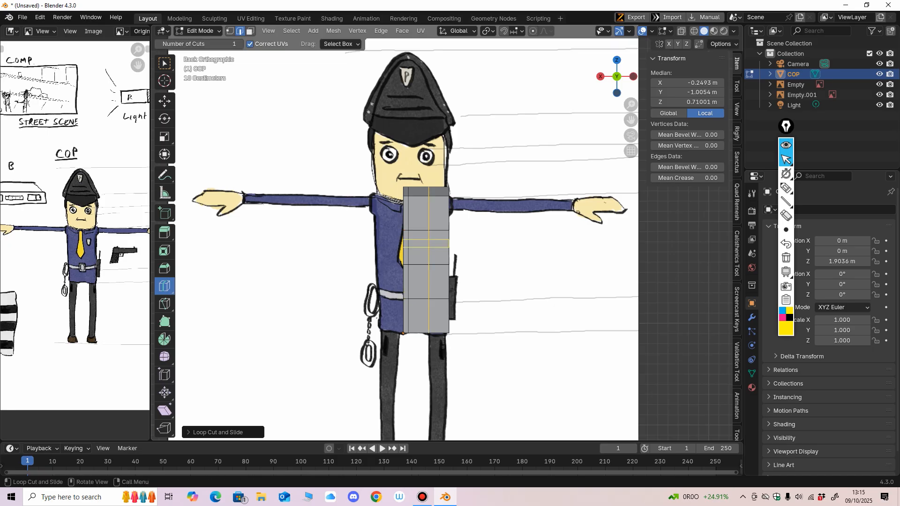
{"action": "middle_click_drag", "start_coordinate": [403, 333], "coordinate": [401, 271], "text": "alt"}
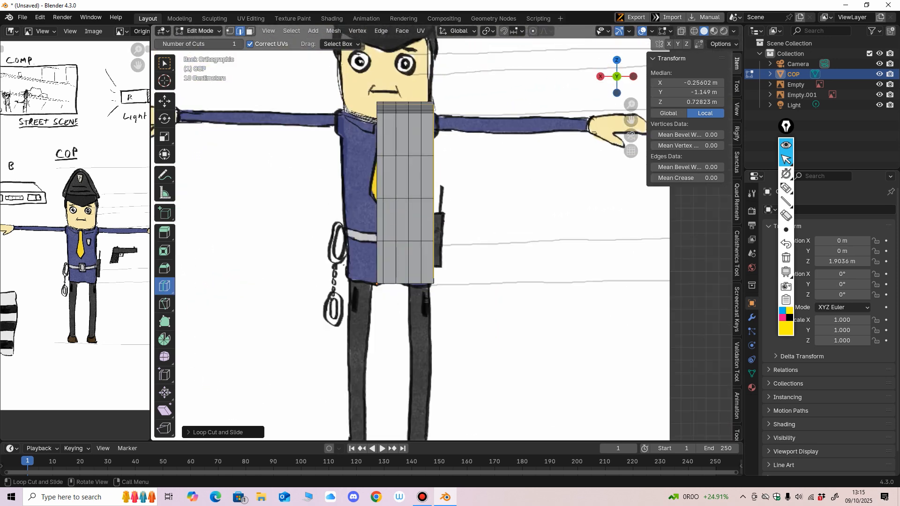
Return to Object Mode and apply all transforms to the torso block.
{"action": "key", "text": "Tab"}
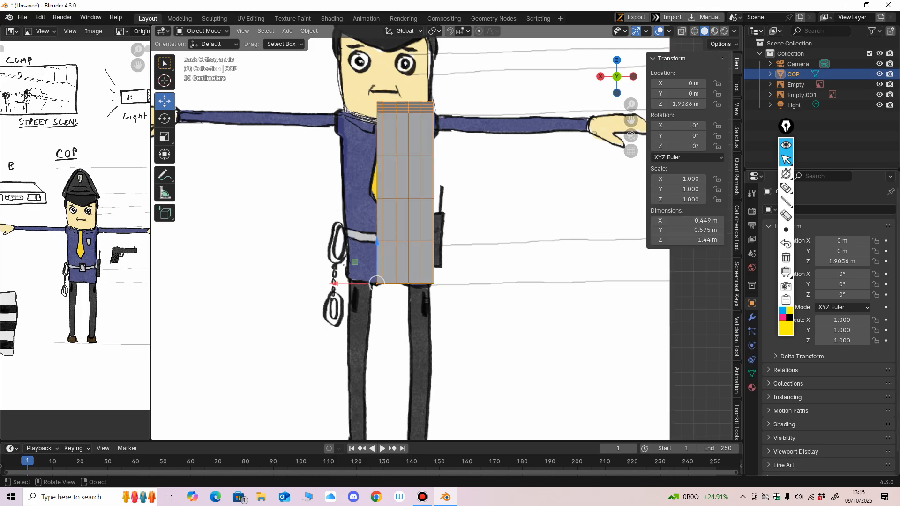
{"action": "key", "text": "ctrl+a"}
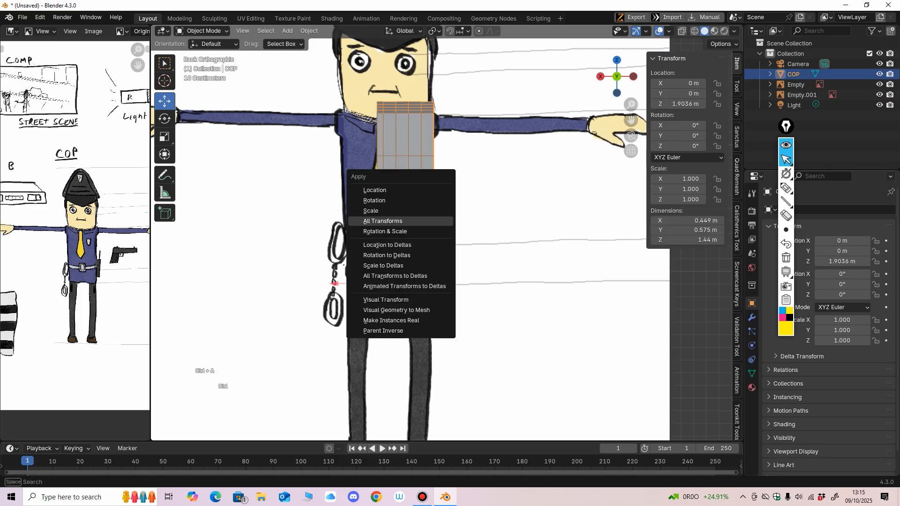
{"action": "left_click", "coordinate": [382, 221]}
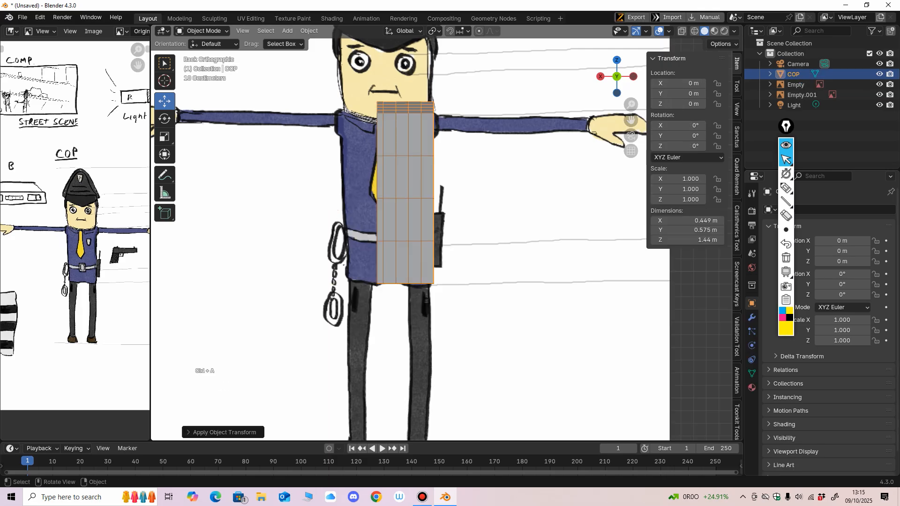
Switch the torso block to Sculpt Mode and choose the Grab brush with a radius of about 92 px.
{"action": "left_click", "coordinate": [201, 31]}
{"action": "left_click", "coordinate": [206, 66]}
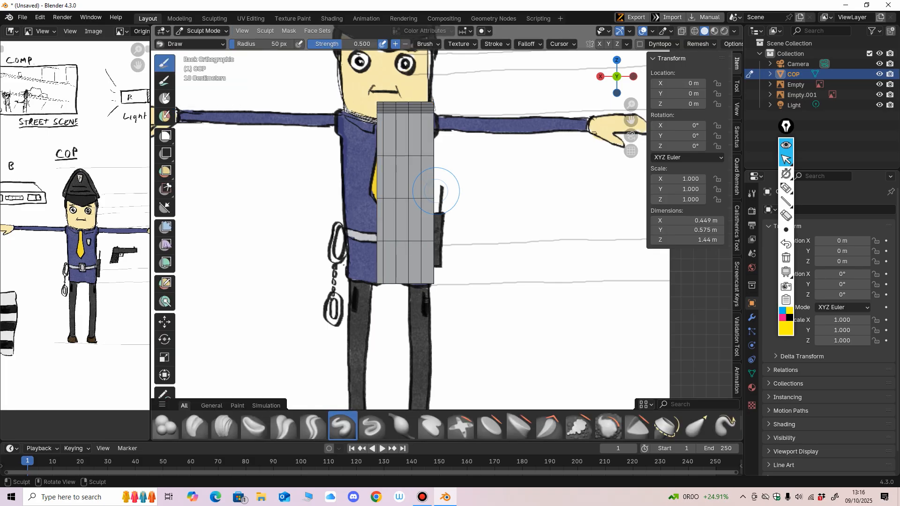
{"action": "key", "text": "f"}
{"action": "left_click", "coordinate": [443, 199]}
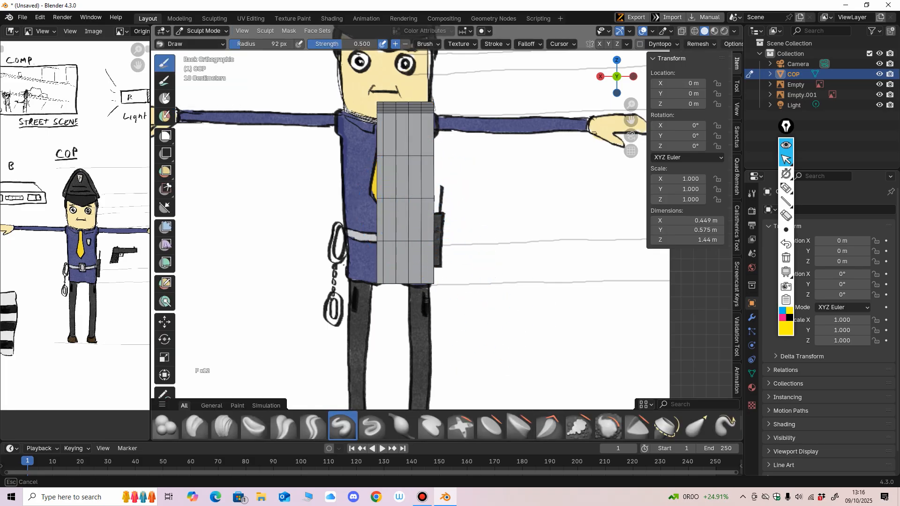
{"action": "key", "text": "g"}
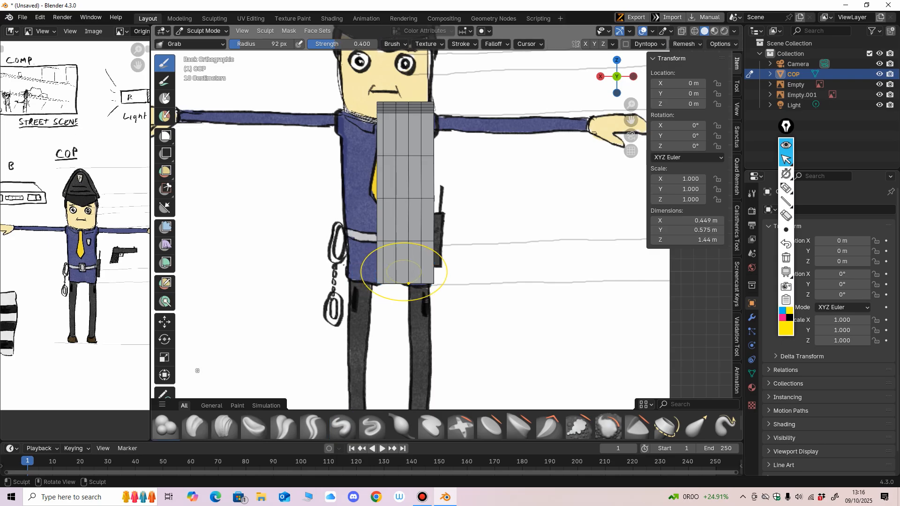
Enlarge the Grab brush to 97 px and pull the torso's outer side outward to a width of about 0.465 m.
{"action": "left_click_drag", "start_coordinate": [428, 228], "coordinate": [425, 209]}
{"action": "key", "text": "f"}
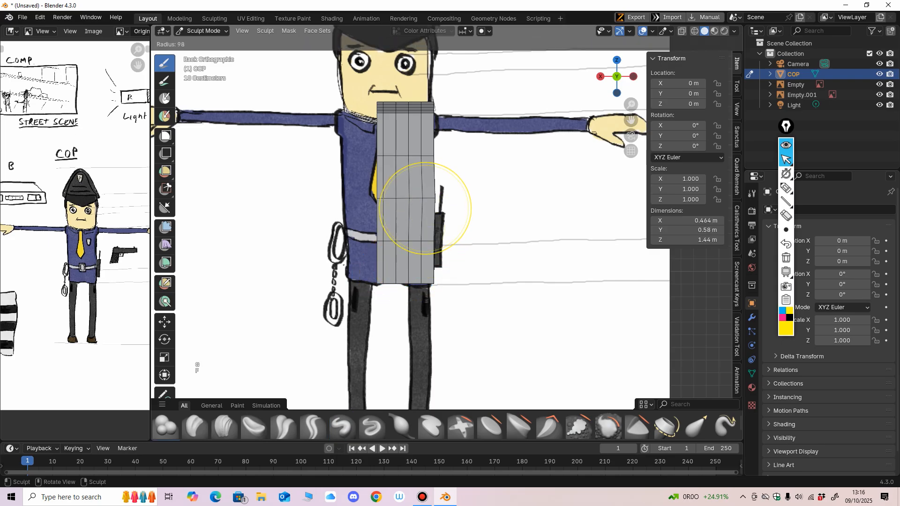
{"action": "left_click", "coordinate": [427, 209]}
{"action": "left_click_drag", "start_coordinate": [429, 156], "coordinate": [432, 157]}
Grab the torso's back edge in side view with X-ray on, following the jacket outline to a depth of about 0.603 m.
{"action": "middle_click_drag", "start_coordinate": [421, 220], "coordinate": [341, 218]}
{"action": "left_click_drag", "start_coordinate": [491, 191], "coordinate": [494, 191]}
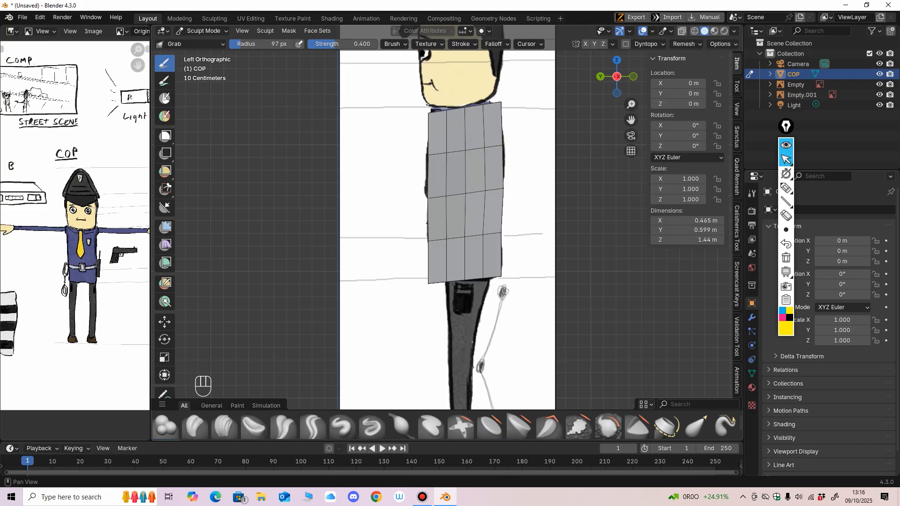
{"action": "key", "text": "alt+z"}
{"action": "left_click_drag", "start_coordinate": [502, 109], "coordinate": [500, 108]}
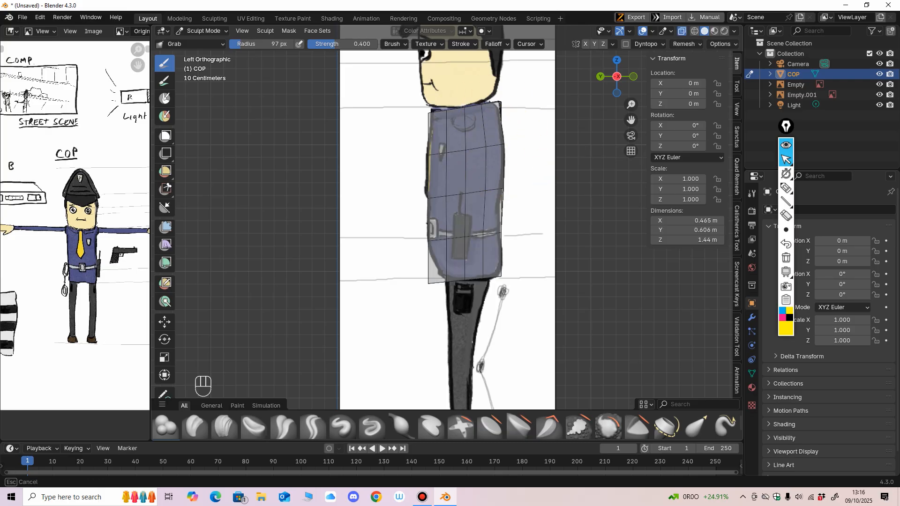
{"action": "middle_click_drag", "start_coordinate": [486, 146], "coordinate": [412, 169]}
{"action": "middle_click_drag", "start_coordinate": [492, 183], "coordinate": [485, 181], "text": "alt"}
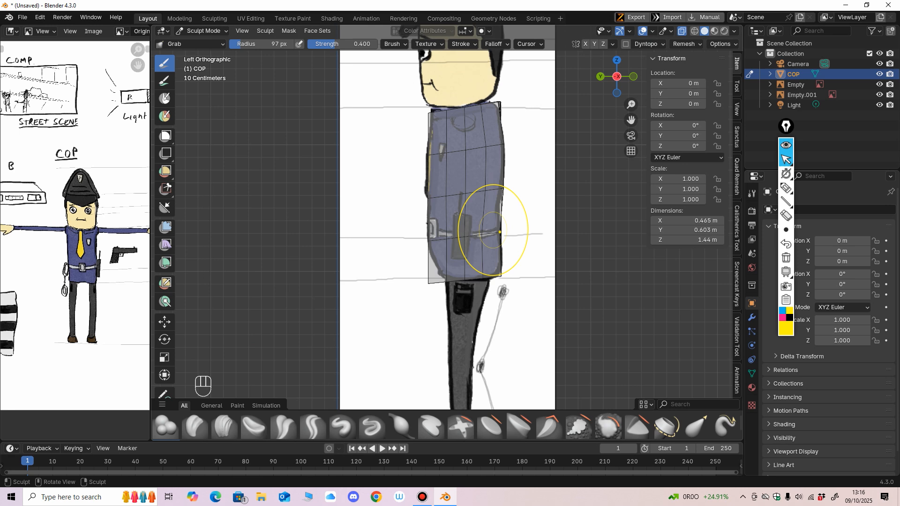
{"action": "middle_click_drag", "start_coordinate": [429, 240], "coordinate": [371, 244]}
{"action": "middle_click_drag", "start_coordinate": [487, 262], "coordinate": [485, 263], "text": "alt"}
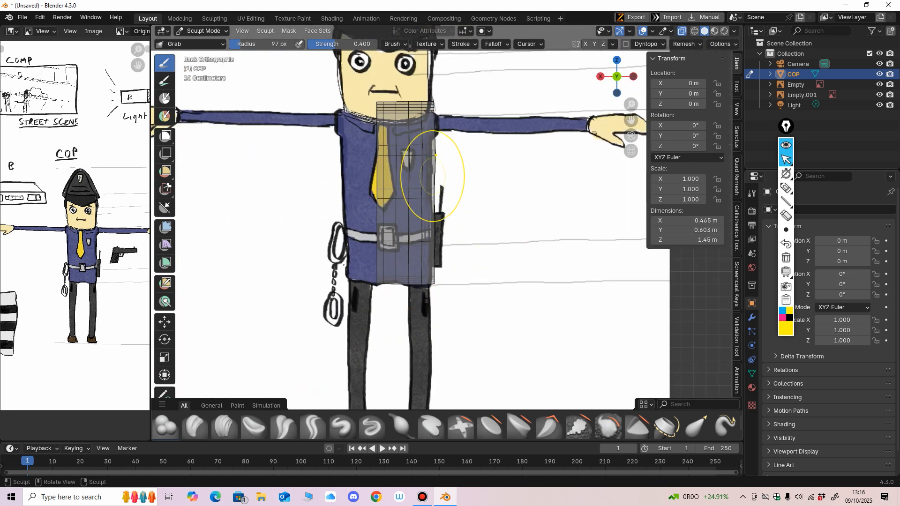
Refine the torso's outer side against the front drawing using X-ray, widening it to about 0.474 m, and return to solid display.
{"action": "middle_click_drag", "start_coordinate": [421, 129], "coordinate": [397, 171], "text": "ctrl"}
{"action": "middle_click_drag", "start_coordinate": [463, 118], "coordinate": [536, 197]}
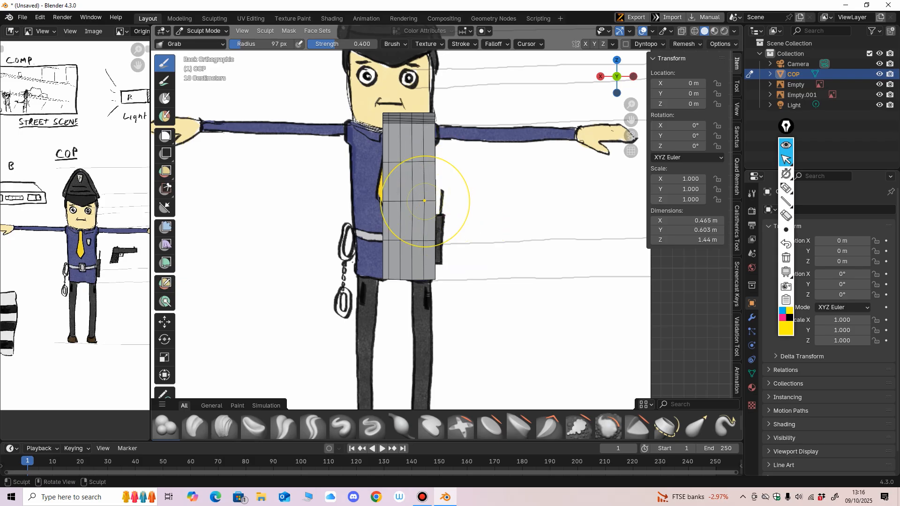
{"action": "key", "text": "alt+z"}
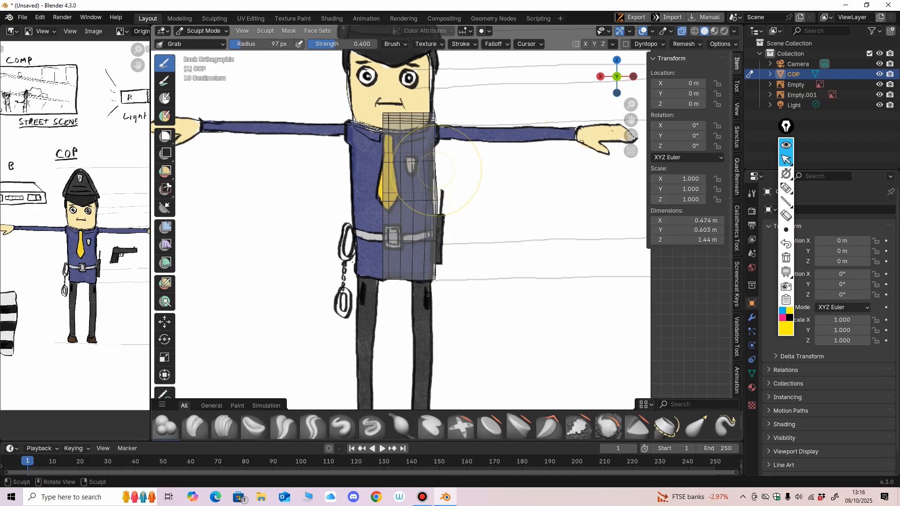
{"action": "middle_click_drag", "start_coordinate": [451, 179], "coordinate": [511, 220]}
{"action": "key", "text": "alt+z"}
Reduce the brush radius to 29 px and choose the Smooth brush with a strength of 0.25.
{"action": "key", "text": "f"}
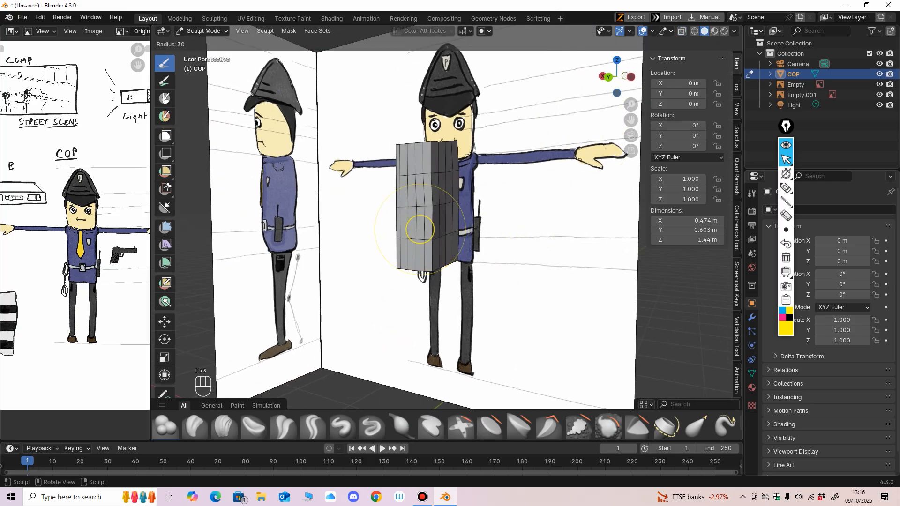
{"action": "left_click", "coordinate": [433, 229]}
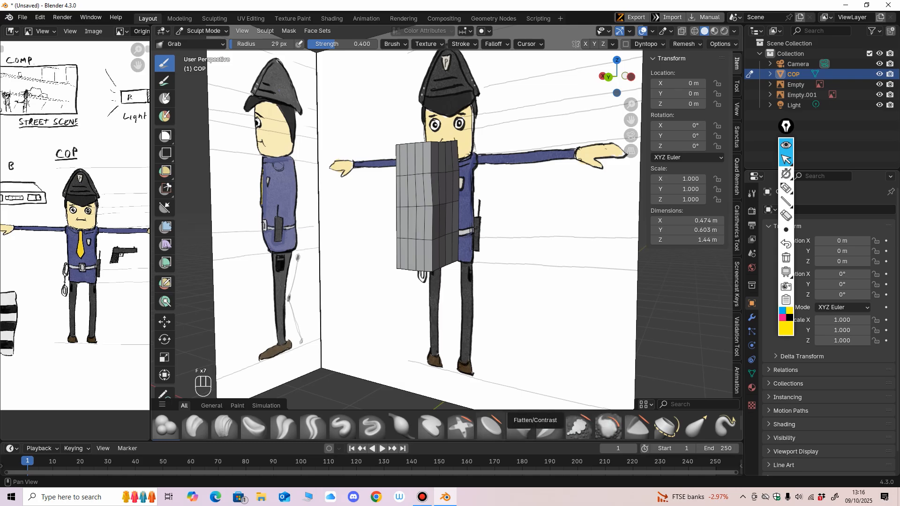
{"action": "left_click", "coordinate": [607, 427]}
{"action": "scroll", "coordinate": [413, 66], "scroll_direction": "up", "scroll_amount": 2}
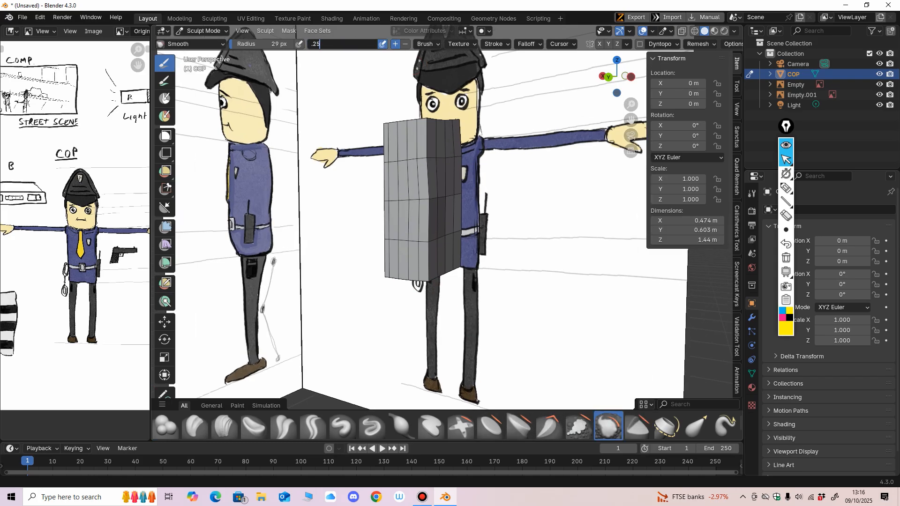
{"action": "key", "text": "Return"}
Smooth the torso's upper corners and outer side with a 50 px brush, bringing its width to about 0.457 m.
{"action": "middle_click_drag", "start_coordinate": [420, 211], "coordinate": [427, 194]}
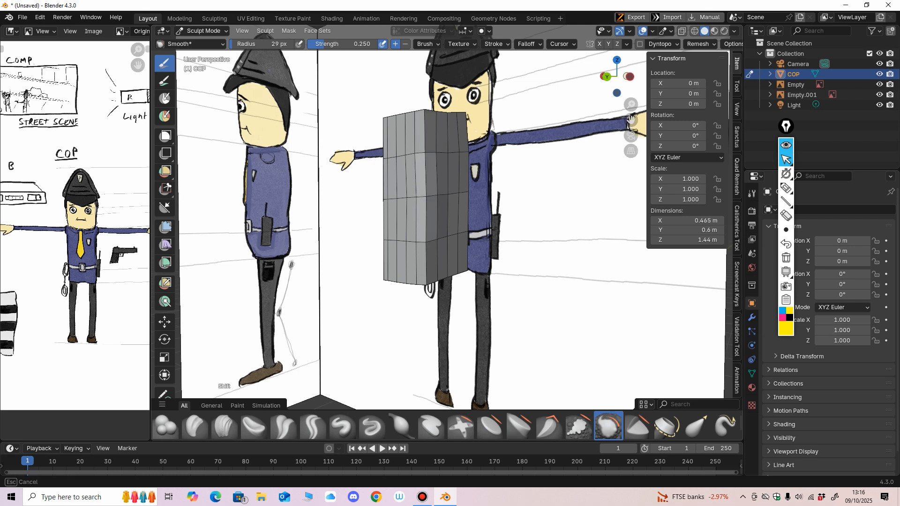
{"action": "mouse_move", "coordinate": [412, 271]}
{"action": "middle_mouse_down"}
{"action": "mouse_move", "coordinate": [398, 328]}
{"action": "mouse_move", "coordinate": [454, 149]}
{"action": "middle_mouse_up"}
{"action": "left_click_drag", "start_coordinate": [493, 140], "coordinate": [480, 137], "text": "shift"}
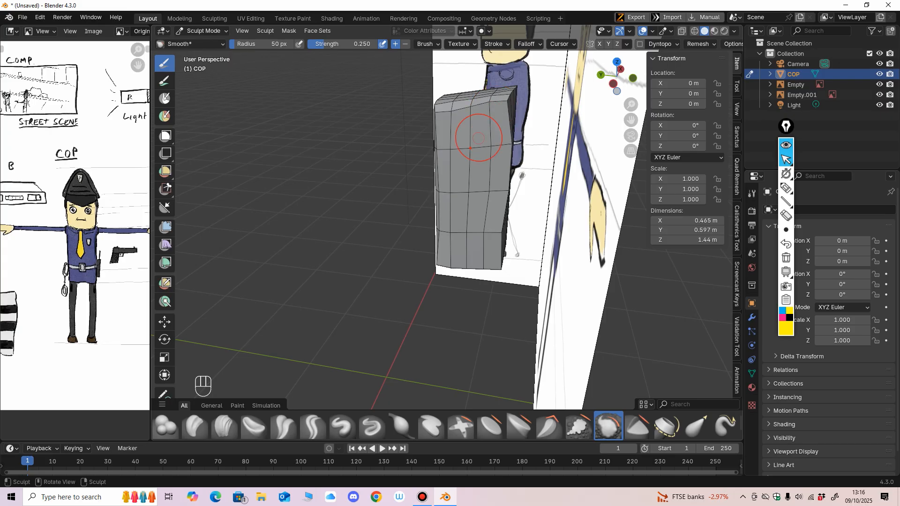
{"action": "mouse_move", "coordinate": [479, 137]}
{"action": "middle_mouse_down"}
{"action": "mouse_move", "coordinate": [481, 122]}
{"action": "mouse_move", "coordinate": [501, 126]}
{"action": "middle_mouse_up"}
{"action": "left_click_drag", "start_coordinate": [500, 127], "coordinate": [499, 175], "text": "shift"}
{"action": "middle_click_drag", "start_coordinate": [498, 178], "coordinate": [493, 197]}
{"action": "left_click_drag", "start_coordinate": [494, 198], "coordinate": [492, 232], "text": "shift"}
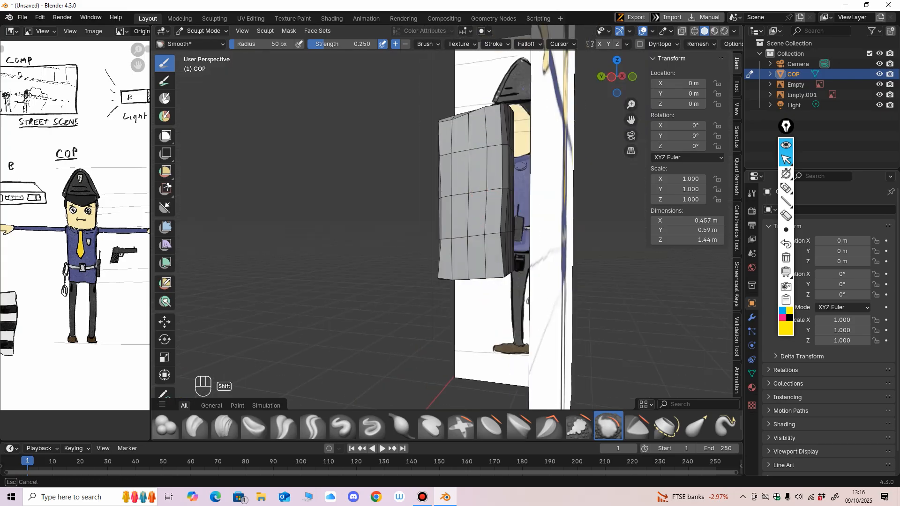
Smooth the torso's lower outer edge and bottom corners to a width of about 0.454 m, undoing the surplus strokes.
{"action": "middle_click_drag", "start_coordinate": [492, 261], "coordinate": [493, 250]}
{"action": "left_click_drag", "start_coordinate": [493, 250], "coordinate": [491, 272], "text": "shift"}
{"action": "middle_click_drag", "start_coordinate": [491, 274], "coordinate": [498, 257]}
{"action": "left_click_drag", "start_coordinate": [499, 259], "coordinate": [448, 275], "text": "shift"}
{"action": "middle_click_drag", "start_coordinate": [446, 276], "coordinate": [450, 236]}
{"action": "mouse_move", "coordinate": [432, 267]}
{"action": "middle_mouse_down"}
{"action": "mouse_move", "coordinate": [412, 130]}
{"action": "mouse_move", "coordinate": [461, 122]}
{"action": "mouse_move", "coordinate": [446, 140]}
{"action": "mouse_move", "coordinate": [489, 162]}
{"action": "middle_mouse_up"}
{"action": "mouse_move", "coordinate": [481, 251]}
{"action": "middle_mouse_down"}
{"action": "mouse_move", "coordinate": [430, 223]}
{"action": "mouse_move", "coordinate": [497, 211]}
{"action": "middle_mouse_up"}
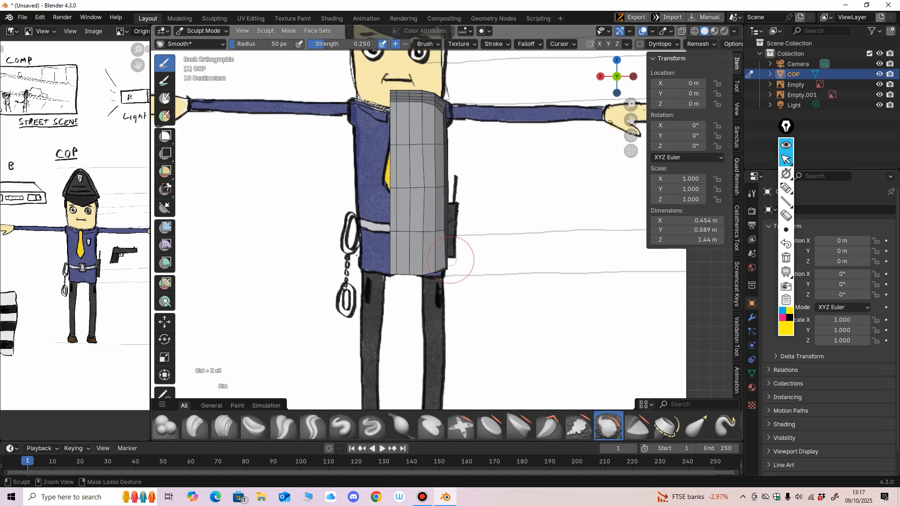
Switch to the Grab brush, enlarge its radius to 80 px and reshape the torso's upper outer corner.
{"action": "key", "text": "g"}
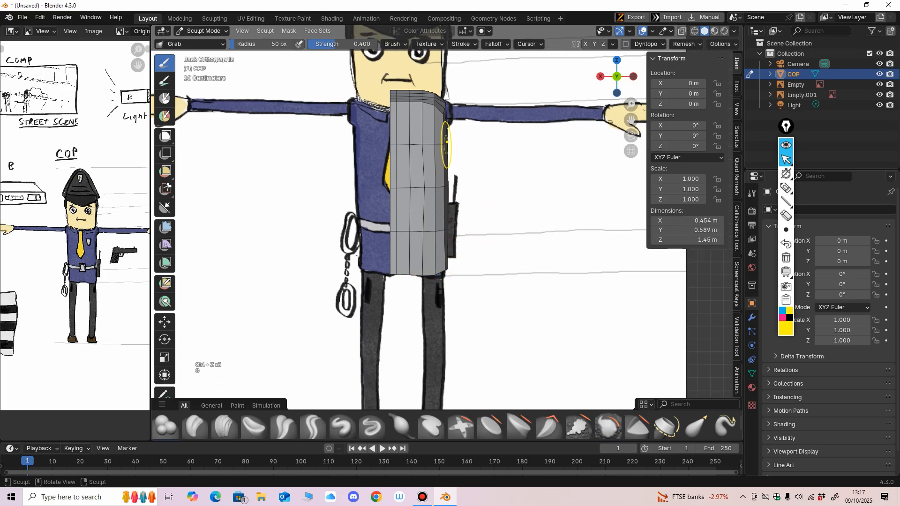
{"action": "mouse_move", "coordinate": [448, 166]}
{"action": "middle_mouse_down"}
{"action": "mouse_move", "coordinate": [407, 183]}
{"action": "mouse_move", "coordinate": [438, 240]}
{"action": "middle_mouse_up"}
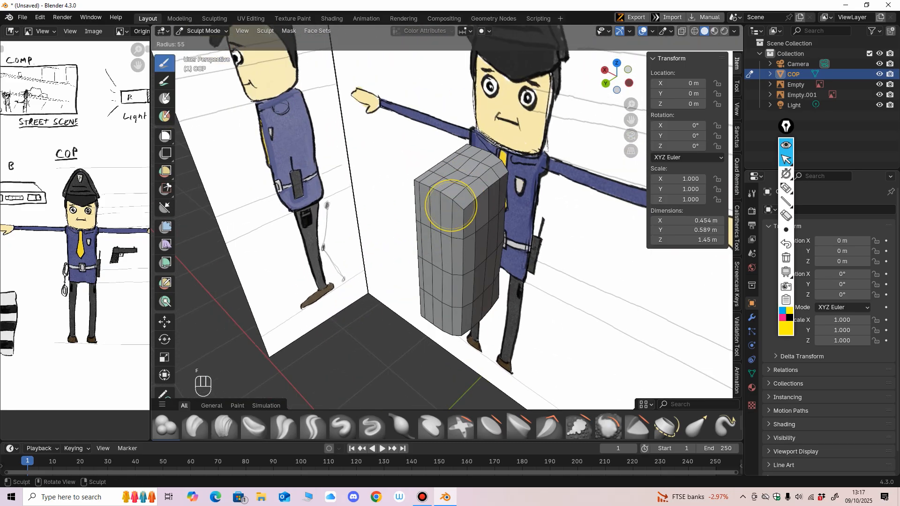
{"action": "key", "text": "f"}
{"action": "middle_click_drag", "start_coordinate": [466, 192], "coordinate": [466, 183]}
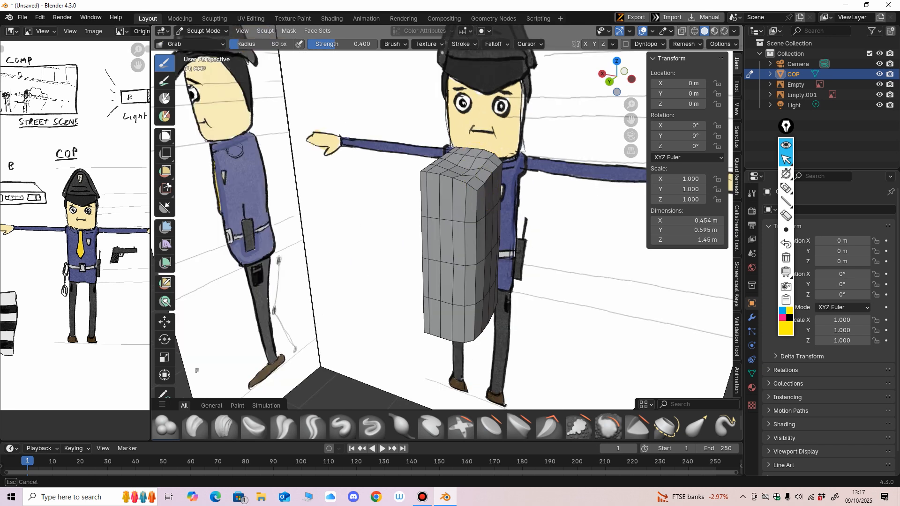
{"action": "middle_click_drag", "start_coordinate": [412, 197], "coordinate": [420, 187]}
{"action": "scroll", "coordinate": [418, 155], "scroll_direction": "up", "scroll_amount": 2}
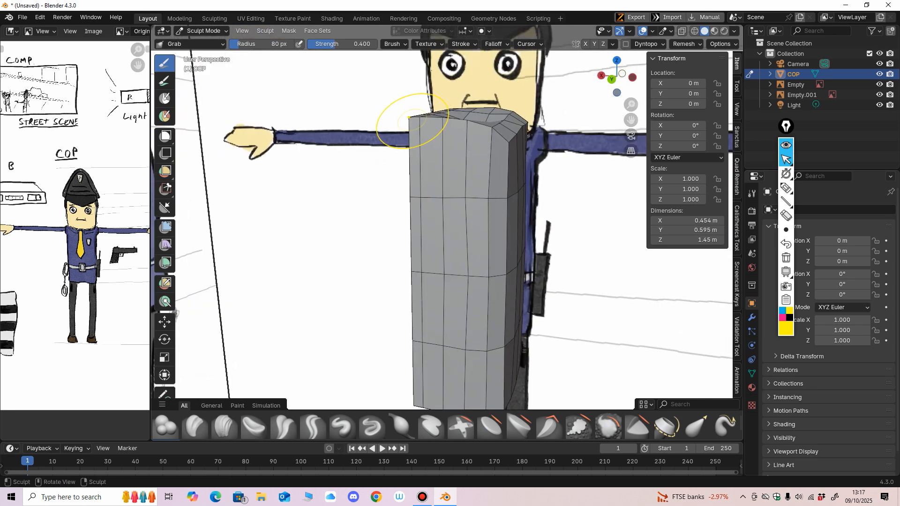
Grab the torso's top surface so it slopes down from the neck to the shoulder, checking it against the front and side drawings.
{"action": "middle_click_drag", "start_coordinate": [451, 221], "coordinate": [481, 181]}
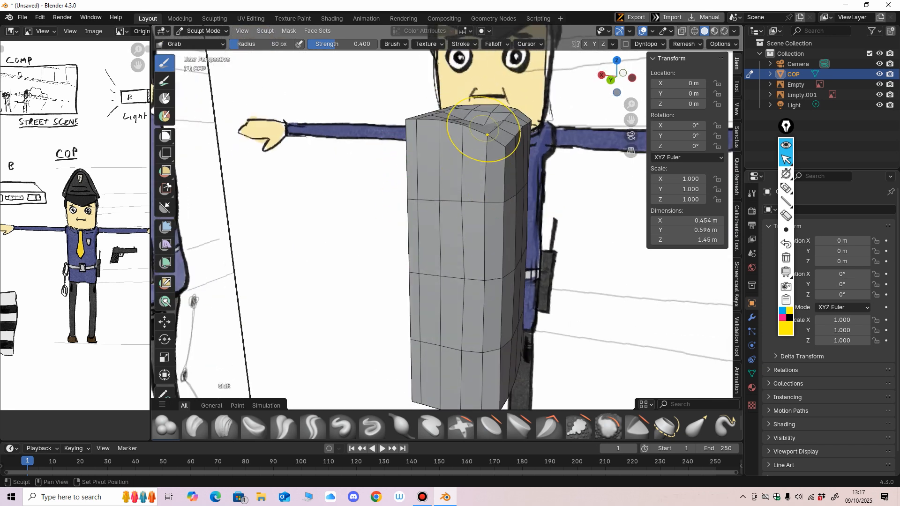
{"action": "mouse_move", "coordinate": [504, 141]}
{"action": "middle_mouse_down"}
{"action": "mouse_move", "coordinate": [466, 152]}
{"action": "mouse_move", "coordinate": [337, 154]}
{"action": "mouse_move", "coordinate": [521, 140]}
{"action": "mouse_move", "coordinate": [510, 169]}
{"action": "mouse_move", "coordinate": [520, 154]}
{"action": "mouse_move", "coordinate": [514, 117]}
{"action": "middle_mouse_up"}
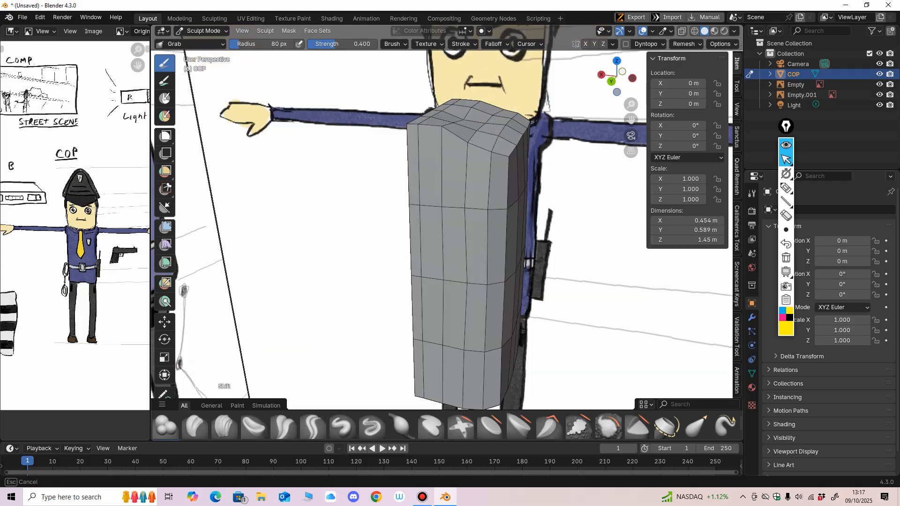
{"action": "middle_click_drag", "start_coordinate": [476, 149], "coordinate": [500, 128]}
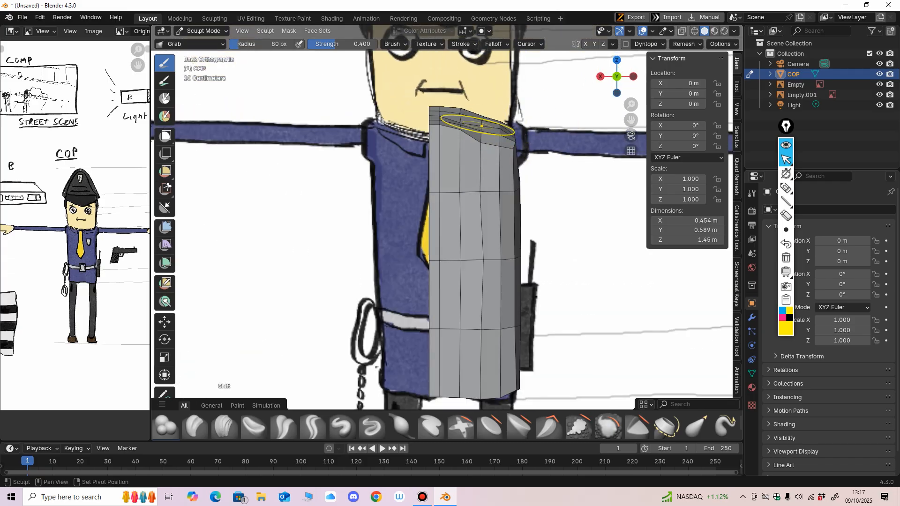
{"action": "scroll", "coordinate": [480, 143], "scroll_direction": "down", "scroll_amount": 3}
{"action": "scroll", "coordinate": [466, 156], "scroll_direction": "up", "scroll_amount": 2}
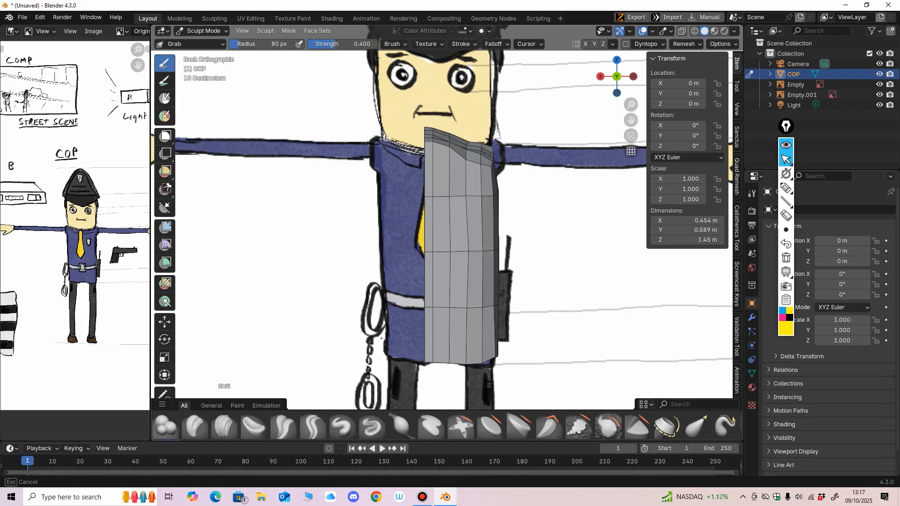
{"action": "middle_click_drag", "start_coordinate": [492, 162], "coordinate": [444, 164]}
{"action": "left_click_drag", "start_coordinate": [442, 158], "coordinate": [450, 157], "text": "shift"}
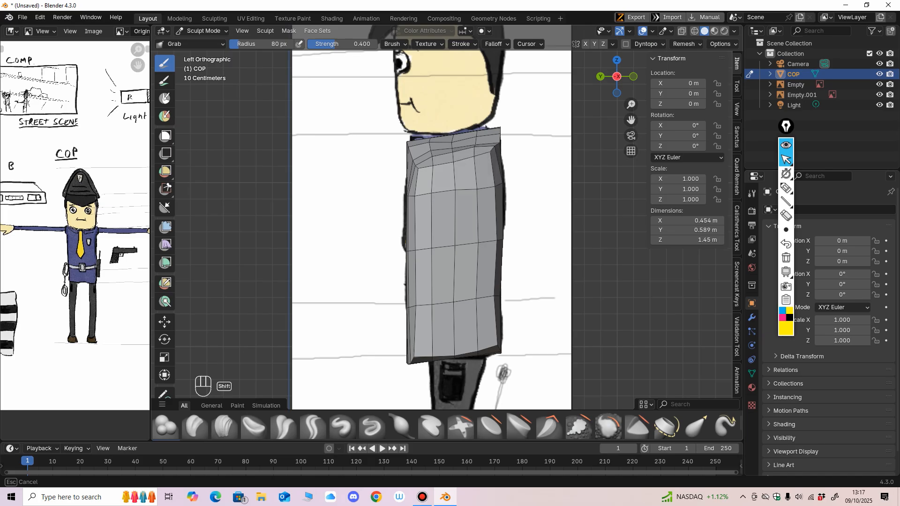
{"action": "middle_click_drag", "start_coordinate": [458, 228], "coordinate": [456, 267], "text": "ctrl"}
{"action": "middle_click_drag", "start_coordinate": [403, 255], "coordinate": [478, 253], "text": "alt"}
{"action": "mouse_move", "coordinate": [478, 253]}
{"action": "middle_mouse_down"}
{"action": "mouse_move", "coordinate": [535, 263]}
{"action": "mouse_move", "coordinate": [478, 268]}
{"action": "middle_mouse_up"}
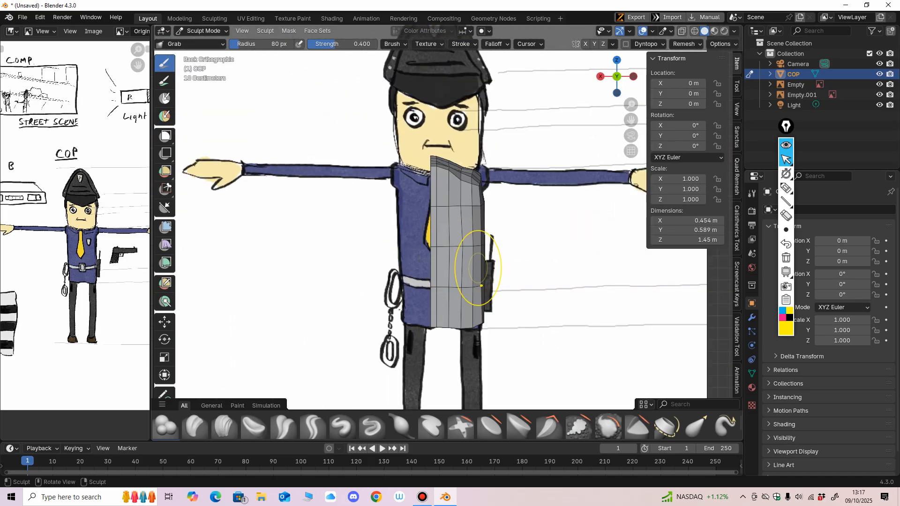
Put the torso into Edit Mode with X-ray on and the Move tool active.
{"action": "key", "text": "f"}
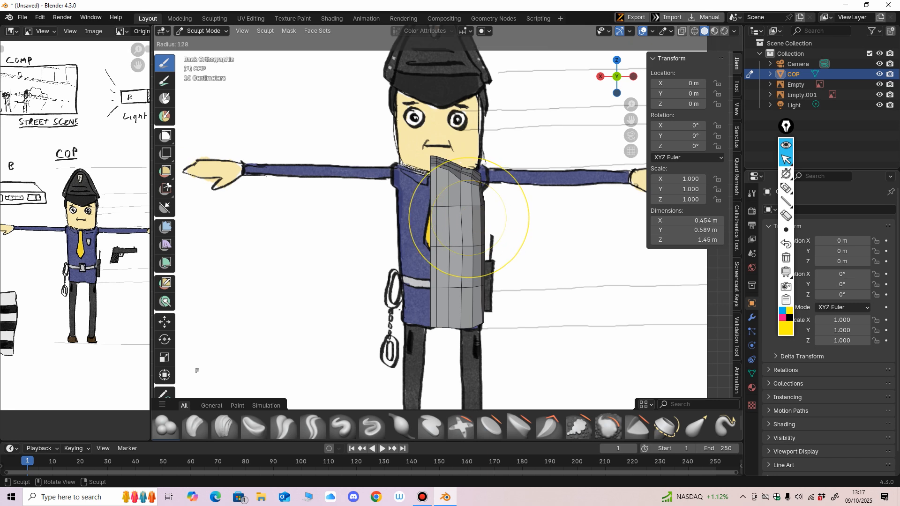
{"action": "left_click", "coordinate": [493, 216]}
{"action": "left_click", "coordinate": [201, 31]}
{"action": "left_click", "coordinate": [200, 54]}
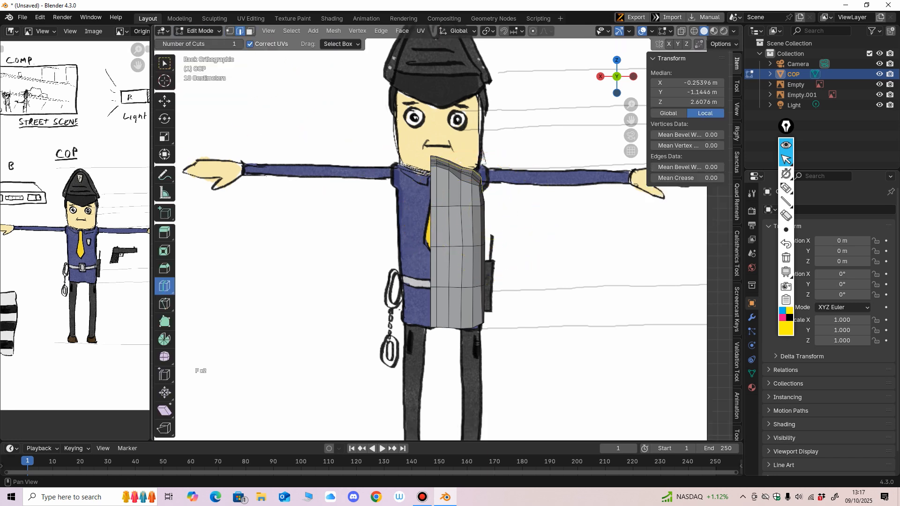
{"action": "left_click", "coordinate": [681, 31]}
{"action": "left_click", "coordinate": [164, 101]}
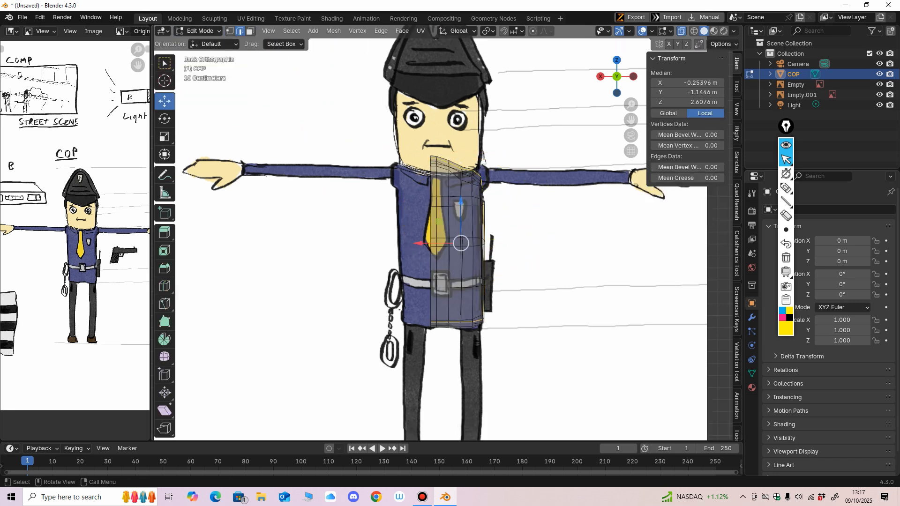
Select the torso's top vertices in vertex mode and lower them column by column to the drawn collar line.
{"action": "scroll", "coordinate": [447, 234], "scroll_direction": "up", "scroll_amount": 1}
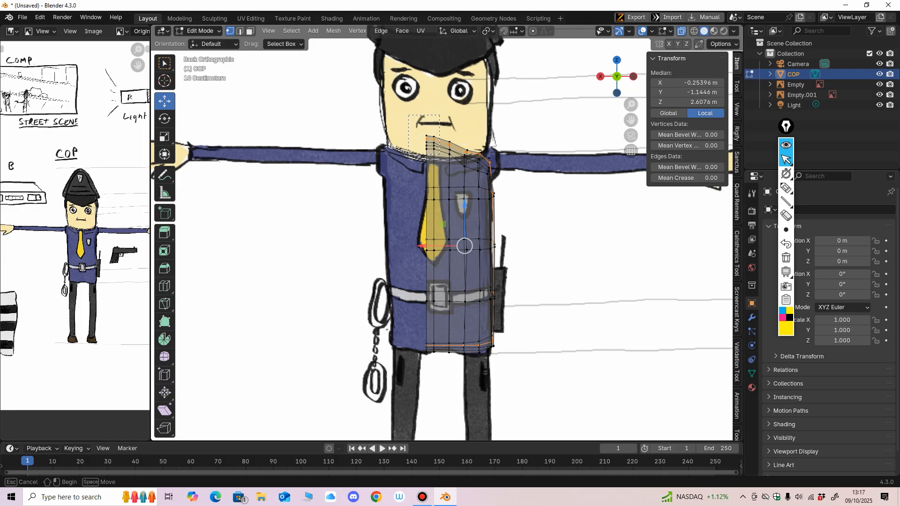
{"action": "left_click_drag", "start_coordinate": [408, 115], "coordinate": [442, 160]}
{"action": "left_click_drag", "start_coordinate": [449, 111], "coordinate": [449, 126]}
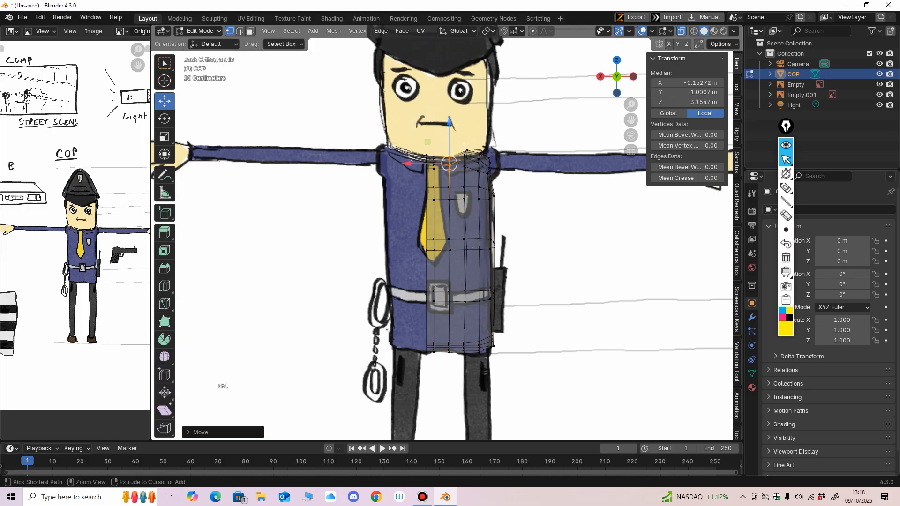
{"action": "scroll", "coordinate": [449, 126], "scroll_direction": "up", "scroll_amount": 3}
{"action": "left_click_drag", "start_coordinate": [468, 84], "coordinate": [489, 132]}
{"action": "left_click_drag", "start_coordinate": [478, 61], "coordinate": [501, 63]}
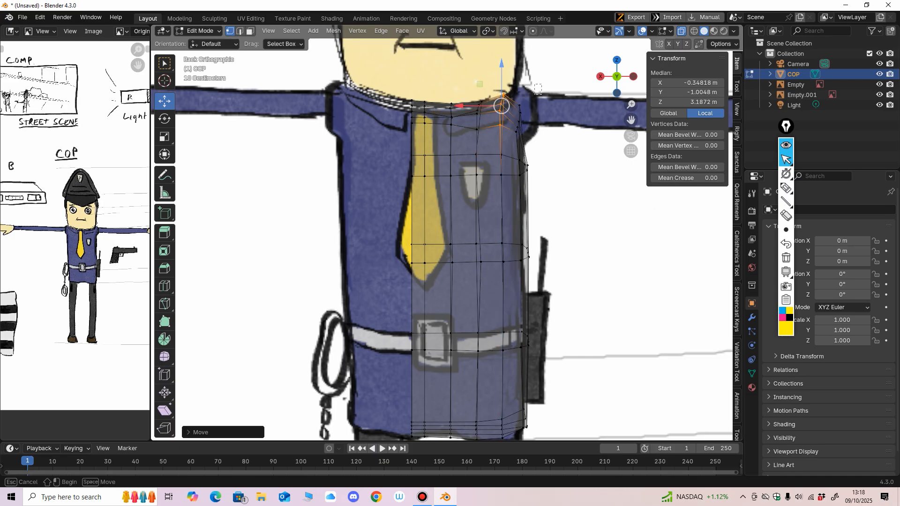
Move the outermost top vertices onto the shoulder corner of the front drawing.
{"action": "key", "text": "g"}
{"action": "left_click_drag", "start_coordinate": [526, 103], "coordinate": [526, 104]}
{"action": "middle_click_drag", "start_coordinate": [527, 103], "coordinate": [508, 168], "text": "ctrl"}
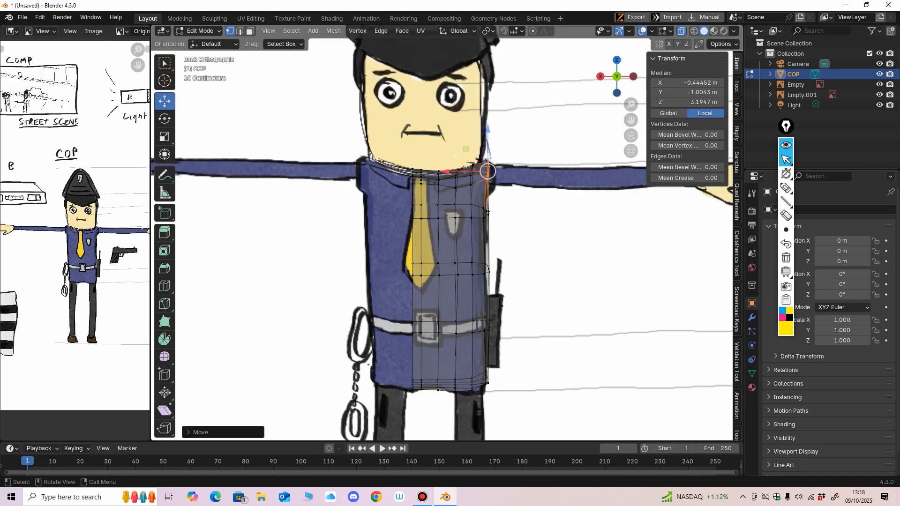
Adjust the individual vertices along the torso's upper rows vertically so they follow the curve of the drawn collar.
{"action": "left_click", "coordinate": [454, 187]}
{"action": "left_click_drag", "start_coordinate": [454, 146], "coordinate": [454, 143]}
{"action": "middle_click_drag", "start_coordinate": [454, 143], "coordinate": [459, 85], "text": "ctrl"}
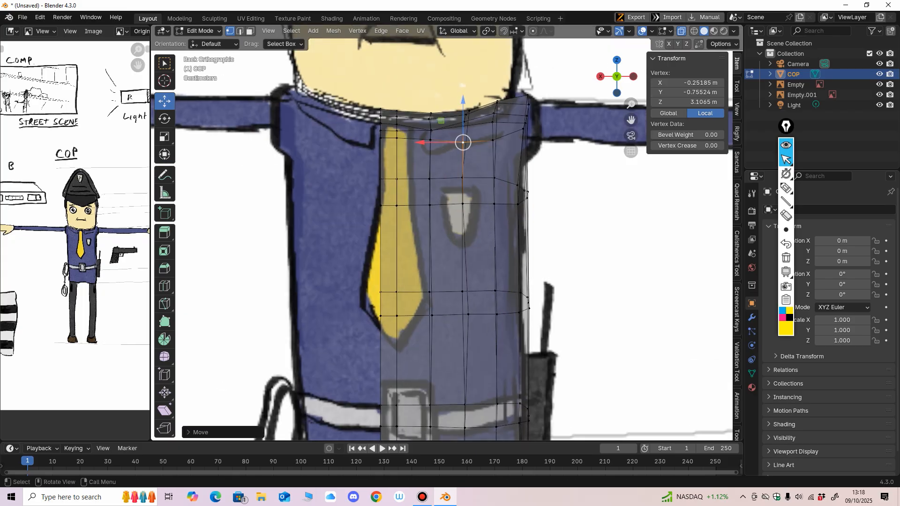
{"action": "left_click", "coordinate": [431, 140]}
{"action": "left_click_drag", "start_coordinate": [431, 98], "coordinate": [492, 86]}
{"action": "left_click", "coordinate": [431, 131]}
{"action": "left_click", "coordinate": [463, 126]}
{"action": "left_click", "coordinate": [492, 122]}
{"action": "left_click", "coordinate": [430, 140]}
{"action": "left_click_drag", "start_coordinate": [430, 97], "coordinate": [397, 97]}
{"action": "left_click", "coordinate": [397, 138]}
{"action": "middle_click_drag", "start_coordinate": [396, 99], "coordinate": [396, 159], "text": "ctrl"}
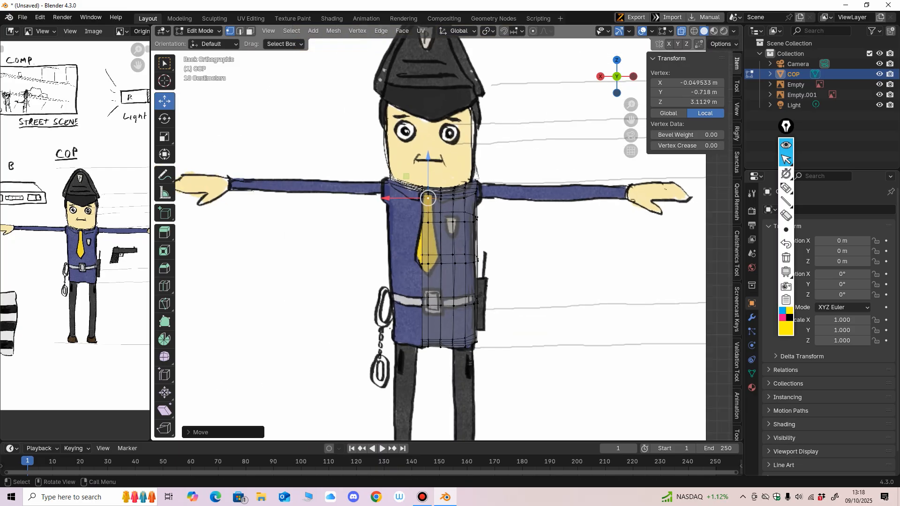
Return to Object Mode with solid display and inspect the torso's shape from the front and side.
{"action": "left_click", "coordinate": [198, 31]}
{"action": "left_click", "coordinate": [203, 43]}
{"action": "middle_click_drag", "start_coordinate": [319, 197], "coordinate": [323, 150], "text": "shift"}
{"action": "middle_click_drag", "start_coordinate": [323, 150], "coordinate": [356, 150]}
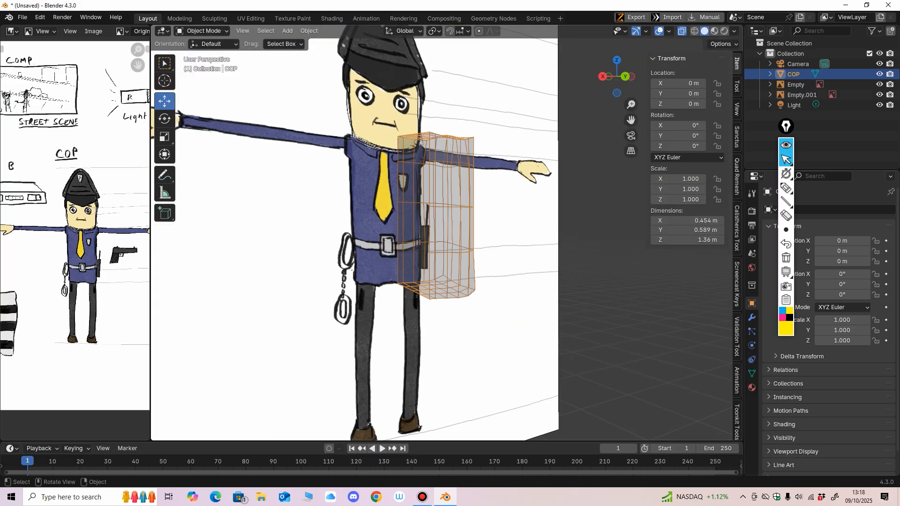
{"action": "key", "text": "alt+z"}
{"action": "middle_click_drag", "start_coordinate": [356, 187], "coordinate": [403, 192]}
{"action": "middle_click_drag", "start_coordinate": [403, 192], "coordinate": [435, 240], "text": "ctrl"}
Re-enter Edit Mode with X-ray, select the torso's bottom front vertices and move them back along Y toward the jacket outline.
{"action": "left_click", "coordinate": [201, 30]}
{"action": "left_click", "coordinate": [201, 41]}
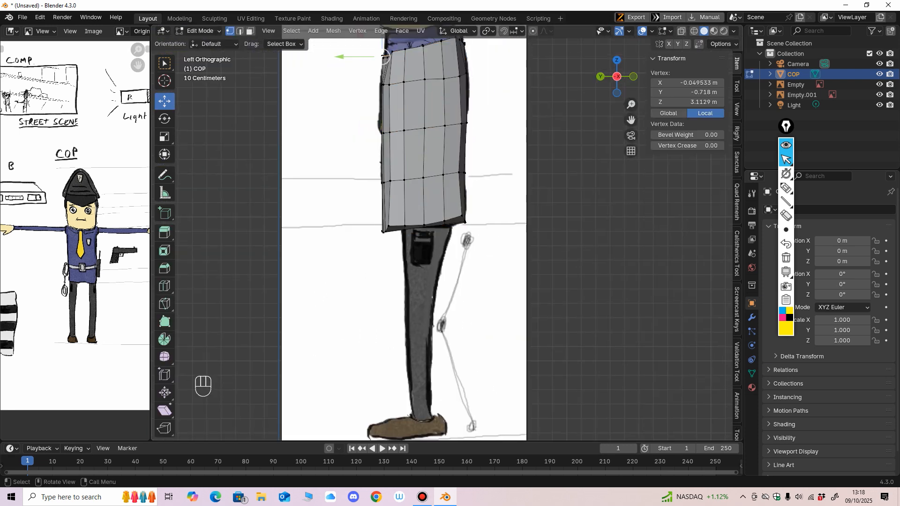
{"action": "key", "text": "alt+z"}
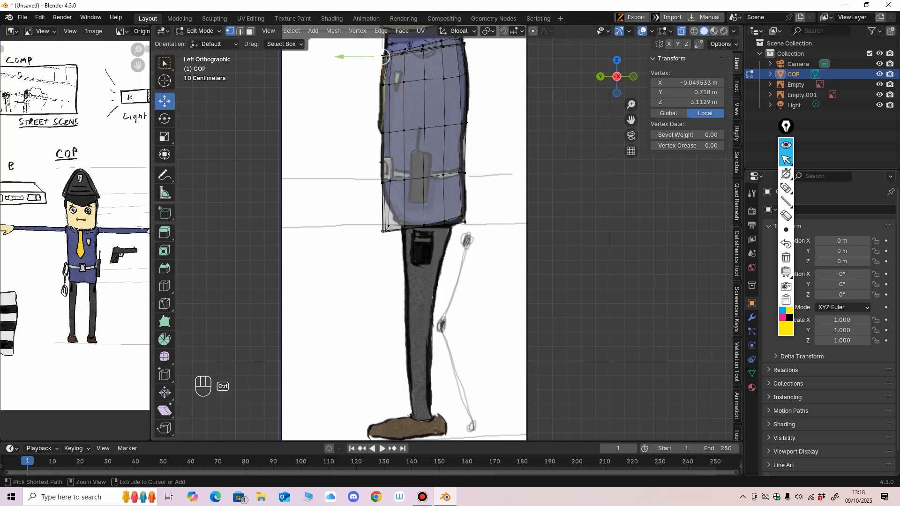
{"action": "middle_click_drag", "start_coordinate": [429, 264], "coordinate": [425, 229], "text": "ctrl"}
{"action": "middle_click_drag", "start_coordinate": [344, 174], "coordinate": [419, 204]}
{"action": "left_click", "coordinate": [368, 251]}
{"action": "left_click", "coordinate": [386, 256], "text": "shift"}
{"action": "left_click", "coordinate": [405, 261], "text": "shift"}
{"action": "middle_click_drag", "start_coordinate": [406, 260], "coordinate": [284, 141]}
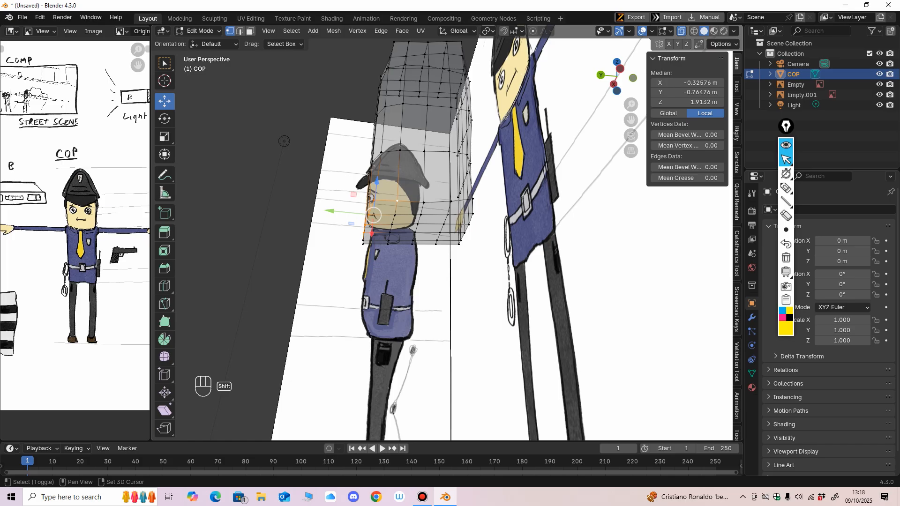
{"action": "left_click", "coordinate": [394, 215], "text": "shift"}
{"action": "middle_click_drag", "start_coordinate": [394, 215], "coordinate": [397, 271]}
{"action": "left_click_drag", "start_coordinate": [335, 228], "coordinate": [339, 228]}
Add another bottom vertex to the selection and shift the lower front edge further back along Y in side view.
{"action": "middle_click_drag", "start_coordinate": [347, 230], "coordinate": [436, 225]}
{"action": "left_click", "coordinate": [435, 214], "text": "shift"}
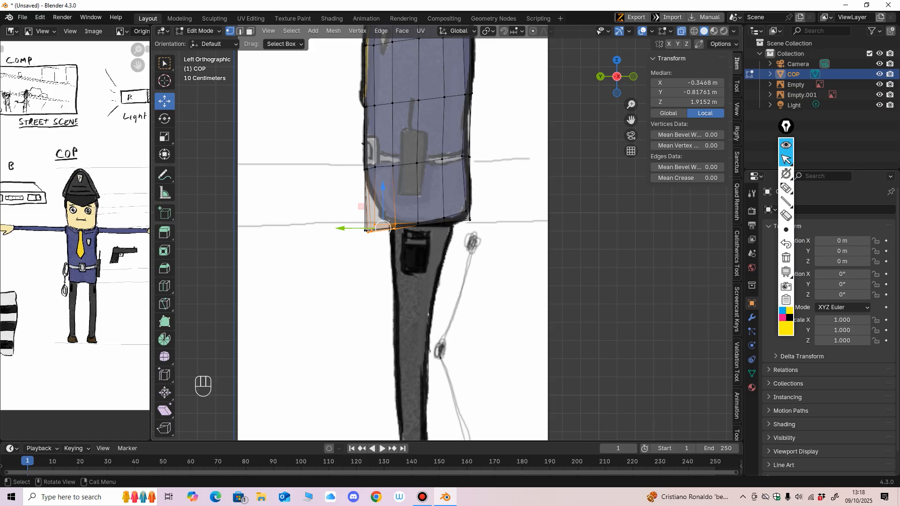
{"action": "left_click_drag", "start_coordinate": [341, 228], "coordinate": [347, 229]}
Select the front vertices around the waist and move them slightly back along Y to taper into the lower edge.
{"action": "middle_click_drag", "start_coordinate": [356, 244], "coordinate": [373, 176]}
{"action": "left_click", "coordinate": [382, 196]}
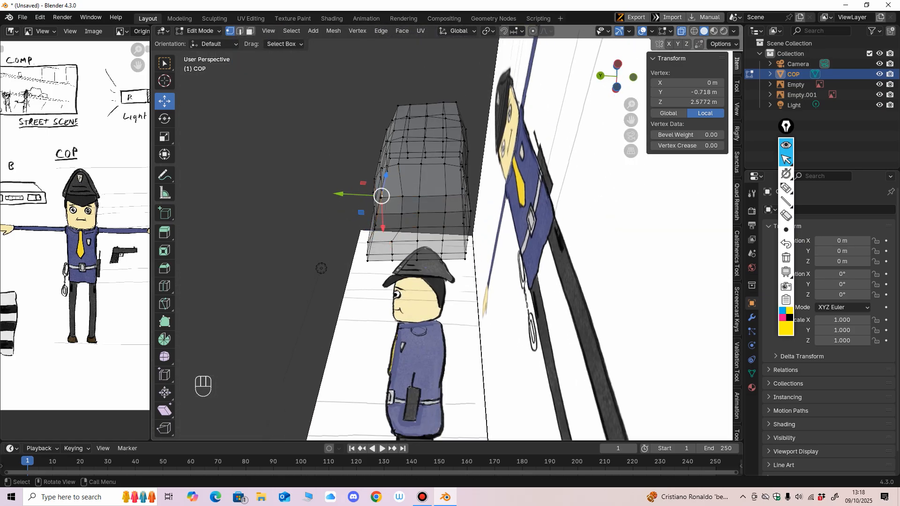
{"action": "middle_click_drag", "start_coordinate": [378, 213], "coordinate": [377, 202]}
{"action": "left_click_drag", "start_coordinate": [338, 203], "coordinate": [344, 203]}
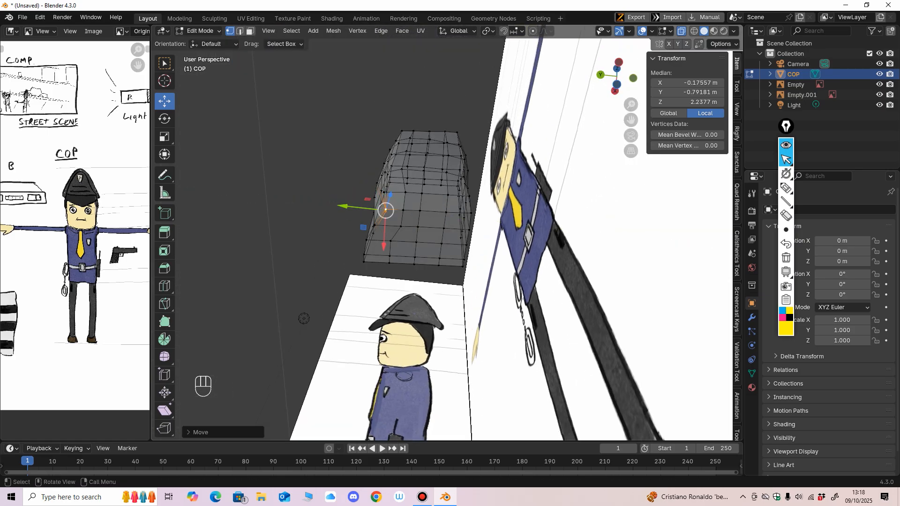
{"action": "middle_click_drag", "start_coordinate": [356, 209], "coordinate": [356, 230]}
Select the torso's lower back corner vertices and move them forward along Y to round the corner.
{"action": "middle_click_drag", "start_coordinate": [311, 210], "coordinate": [343, 108]}
{"action": "left_click", "coordinate": [465, 199]}
{"action": "middle_click_drag", "start_coordinate": [462, 201], "coordinate": [520, 206]}
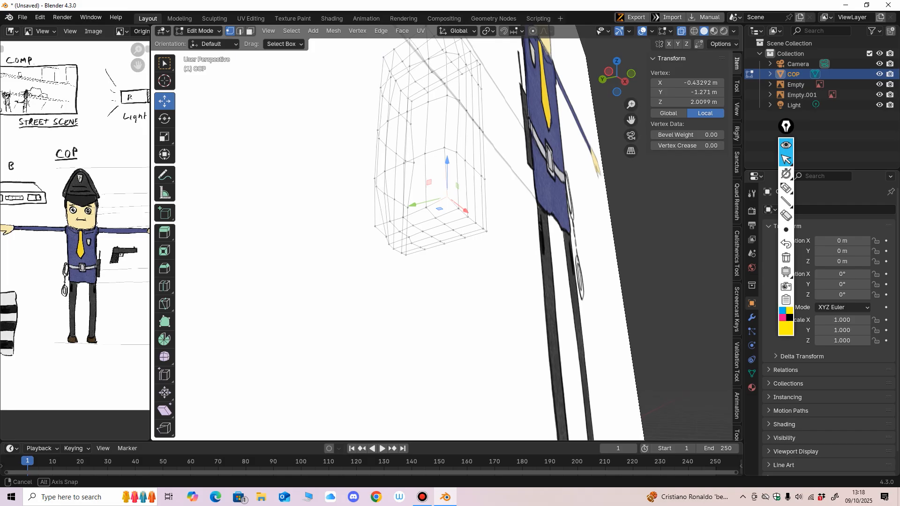
{"action": "left_click", "coordinate": [434, 199], "text": "shift"}
{"action": "middle_click_drag", "start_coordinate": [433, 201], "coordinate": [375, 211]}
{"action": "left_click_drag", "start_coordinate": [424, 212], "coordinate": [412, 213]}
{"action": "middle_click_drag", "start_coordinate": [407, 212], "coordinate": [348, 261], "text": "alt"}
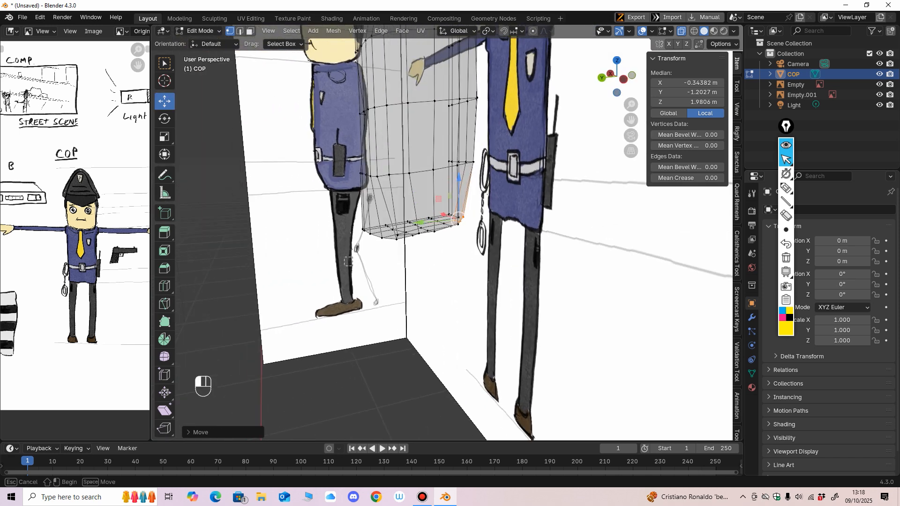
Shift the torso's bottom front vertices slightly further back along Y toward the jacket outline in side view.
{"action": "left_click_drag", "start_coordinate": [375, 219], "coordinate": [376, 218]}
{"action": "middle_click_drag", "start_coordinate": [376, 221], "coordinate": [424, 202]}
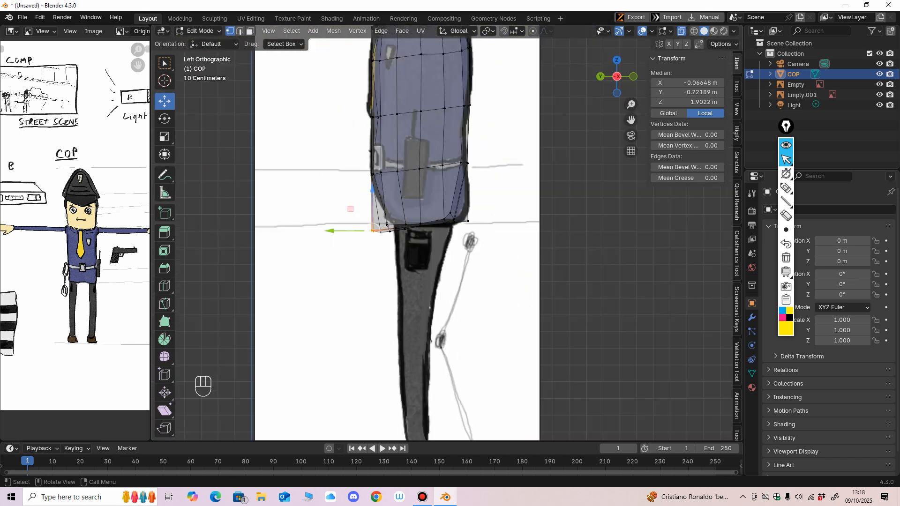
{"action": "left_click_drag", "start_coordinate": [331, 230], "coordinate": [337, 230]}
{"action": "middle_click_drag", "start_coordinate": [350, 230], "coordinate": [448, 248]}
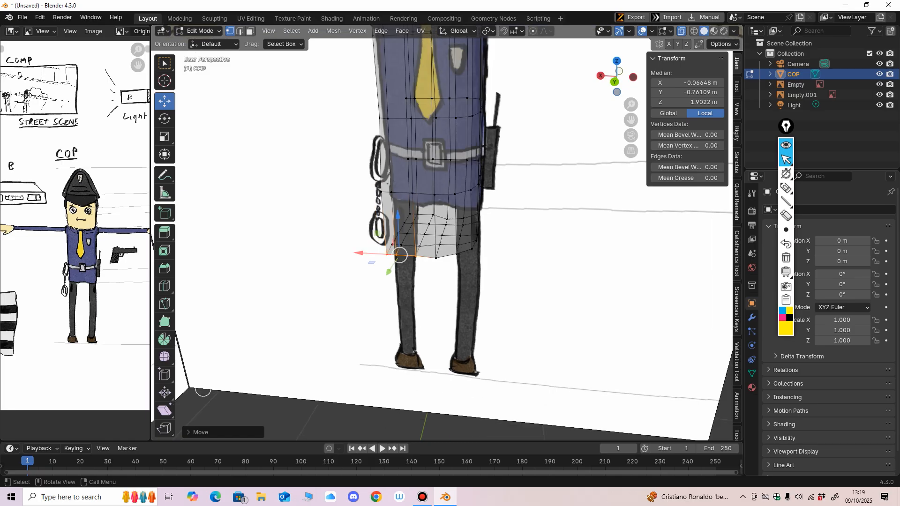
Select four faces on the torso's underside in face mode and extrude them down to the reference ankle to form a leg.
{"action": "middle_click_drag", "start_coordinate": [448, 248], "coordinate": [322, 320]}
{"action": "key", "text": "3"}
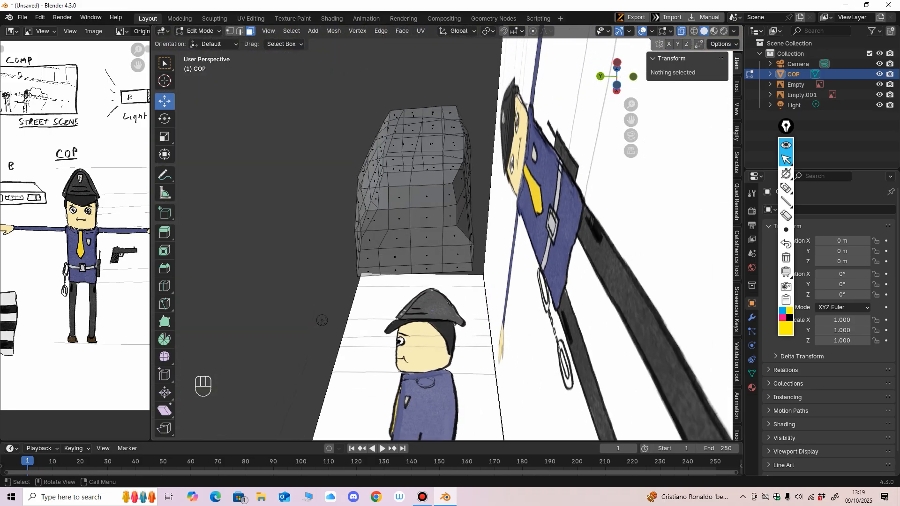
{"action": "left_click", "coordinate": [398, 197]}
{"action": "left_click", "coordinate": [424, 197], "text": "shift"}
{"action": "left_click", "coordinate": [426, 218], "text": "shift"}
{"action": "left_click", "coordinate": [399, 218], "text": "shift"}
{"action": "middle_click_drag", "start_coordinate": [401, 221], "coordinate": [398, 281]}
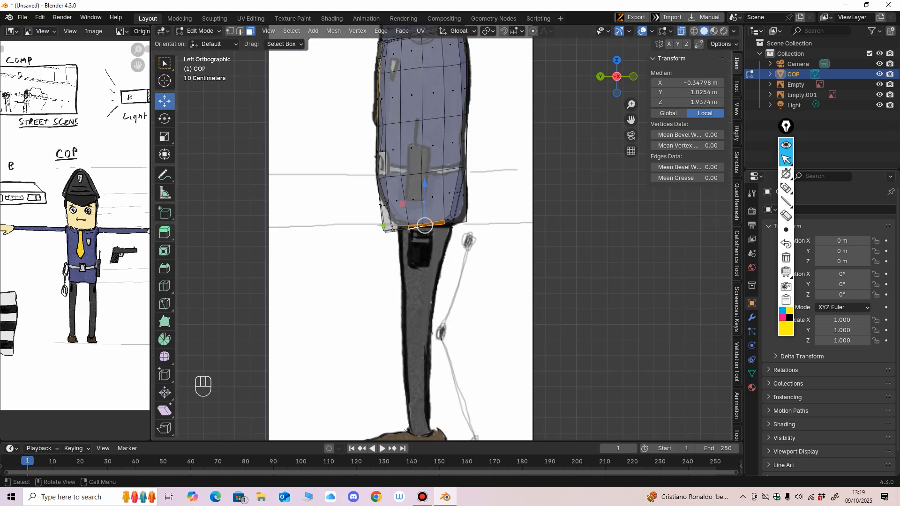
{"action": "left_click", "coordinate": [164, 232]}
{"action": "scroll", "coordinate": [431, 263], "scroll_direction": "down", "scroll_amount": 2}
{"action": "middle_click_drag", "start_coordinate": [433, 265], "coordinate": [399, 205], "text": "shift"}
{"action": "left_click_drag", "start_coordinate": [399, 205], "coordinate": [424, 361]}
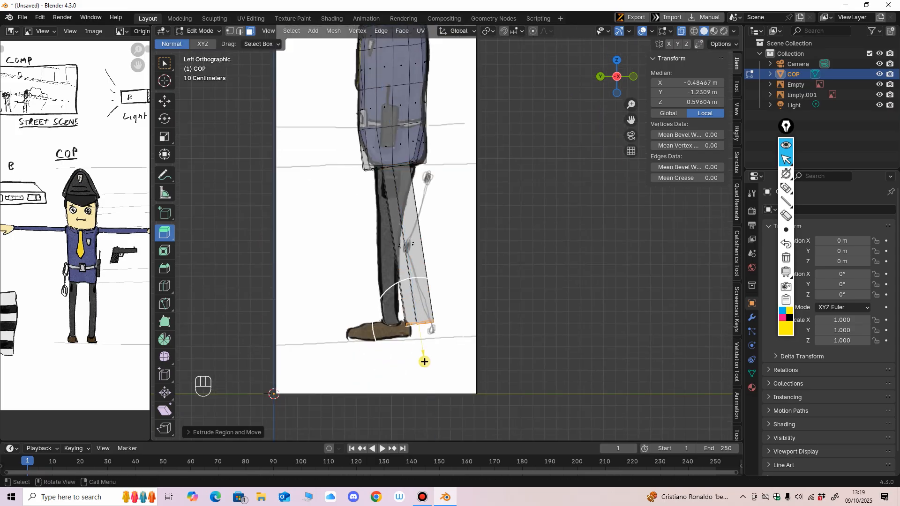
Move the leg's end faces forward along Y over the reference ankle and rotate them level.
{"action": "left_click", "coordinate": [164, 101]}
{"action": "left_click_drag", "start_coordinate": [375, 324], "coordinate": [347, 324]}
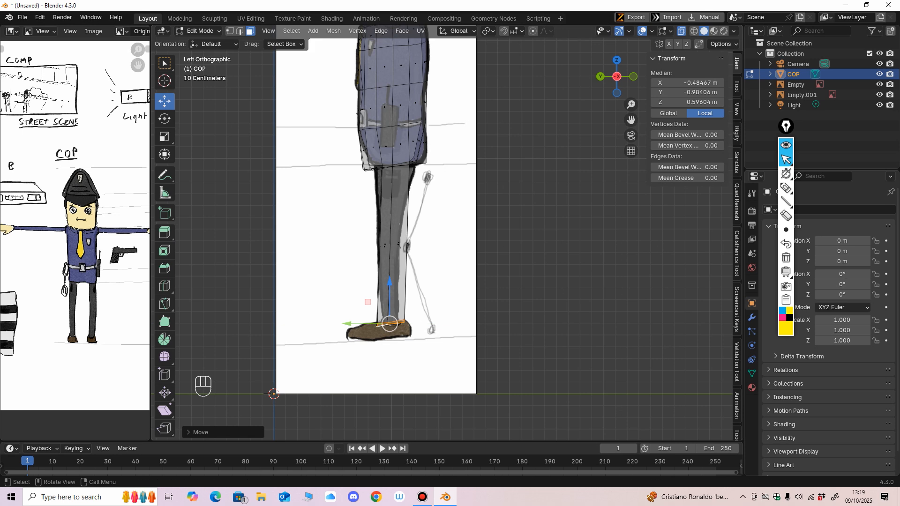
{"action": "middle_click_drag", "start_coordinate": [370, 319], "coordinate": [396, 257], "text": "shift"}
{"action": "middle_click_drag", "start_coordinate": [396, 257], "coordinate": [396, 215], "text": "ctrl"}
{"action": "left_click", "coordinate": [164, 119]}
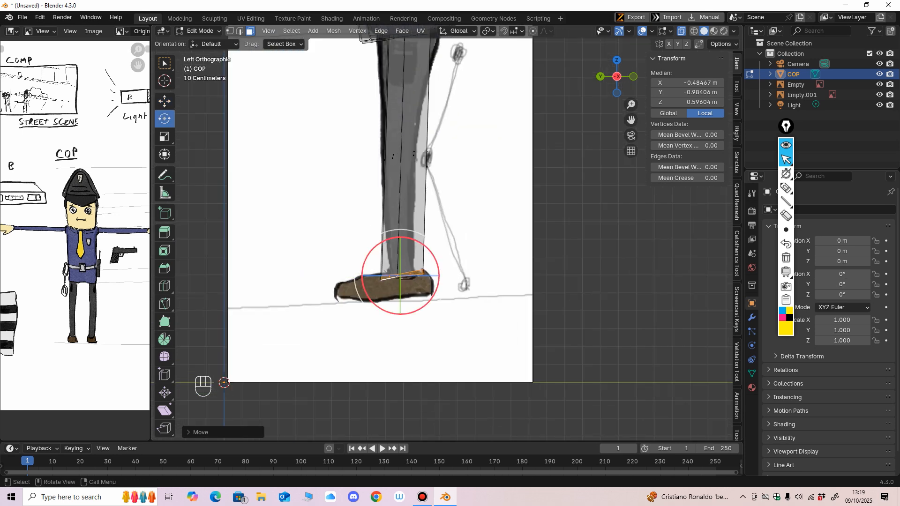
{"action": "left_click_drag", "start_coordinate": [438, 266], "coordinate": [432, 262]}
Raise the leg's end faces slightly and extrude them down to the sole of the reference shoe.
{"action": "left_click", "coordinate": [165, 101]}
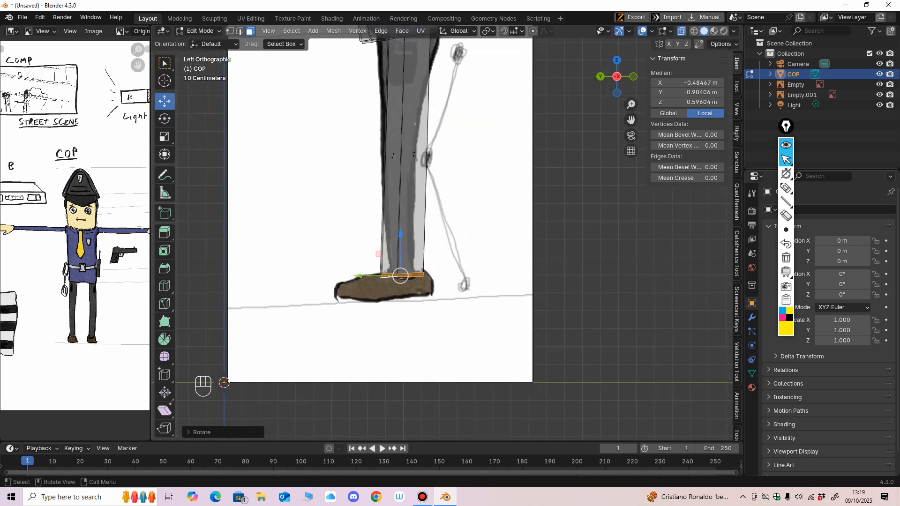
{"action": "left_click_drag", "start_coordinate": [400, 234], "coordinate": [400, 230]}
{"action": "middle_click_drag", "start_coordinate": [401, 232], "coordinate": [398, 193], "text": "shift"}
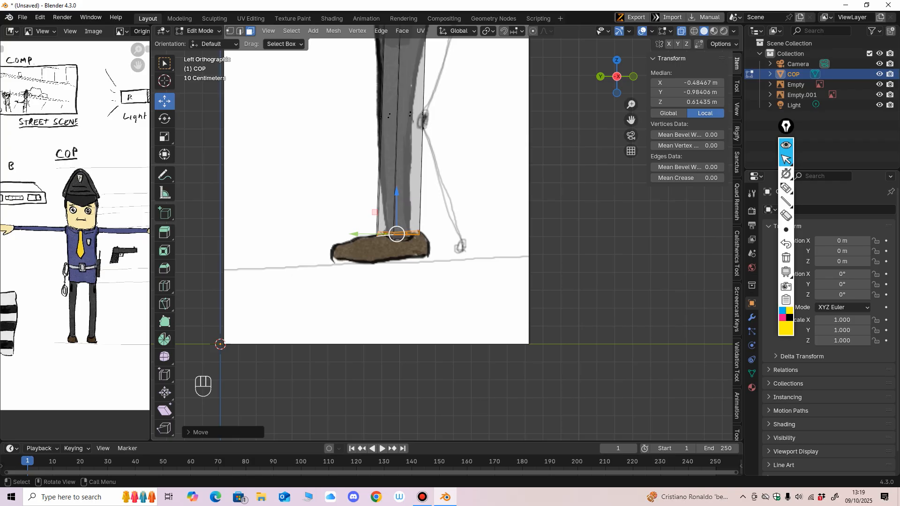
{"action": "left_click", "coordinate": [165, 232]}
{"action": "left_click_drag", "start_coordinate": [397, 269], "coordinate": [398, 294]}
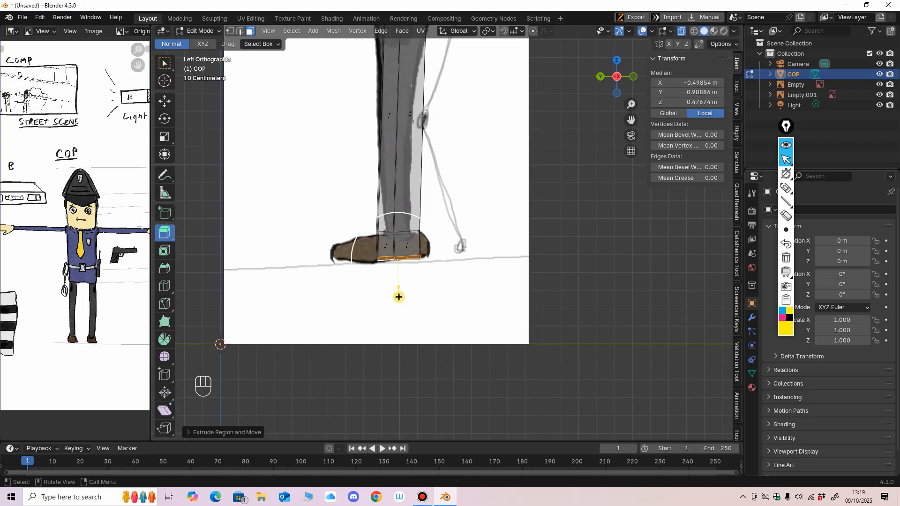
Extrude the foot block's front faces forward to the shoe tip and lower the toe's top vertices to the outline.
{"action": "middle_click_drag", "start_coordinate": [399, 296], "coordinate": [377, 290]}
{"action": "left_click_drag", "start_coordinate": [337, 250], "coordinate": [294, 249]}
{"action": "key", "text": "1"}
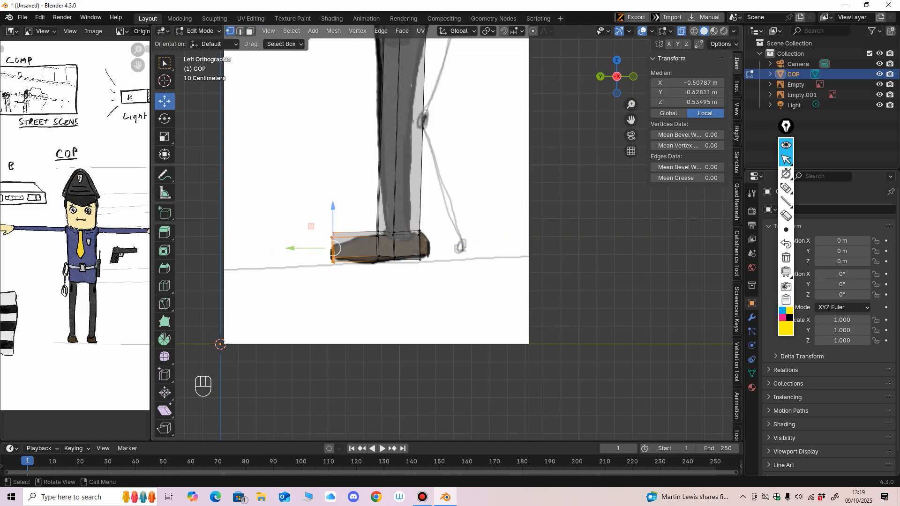
{"action": "left_click_drag", "start_coordinate": [317, 217], "coordinate": [351, 245]}
{"action": "left_click_drag", "start_coordinate": [332, 194], "coordinate": [332, 201]}
Adjust the heel and ankle vertices to follow the shoe outline in side view.
{"action": "left_click", "coordinate": [418, 233]}
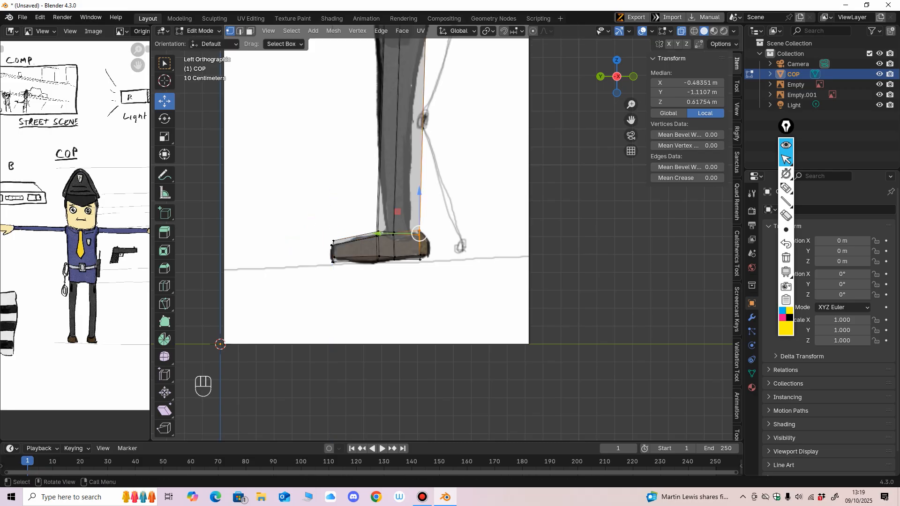
{"action": "left_click_drag", "start_coordinate": [378, 233], "coordinate": [432, 267]}
{"action": "left_click_drag", "start_coordinate": [379, 258], "coordinate": [387, 258]}
{"action": "scroll", "coordinate": [389, 253], "scroll_direction": "down", "scroll_amount": 1}
{"action": "left_click", "coordinate": [392, 231]}
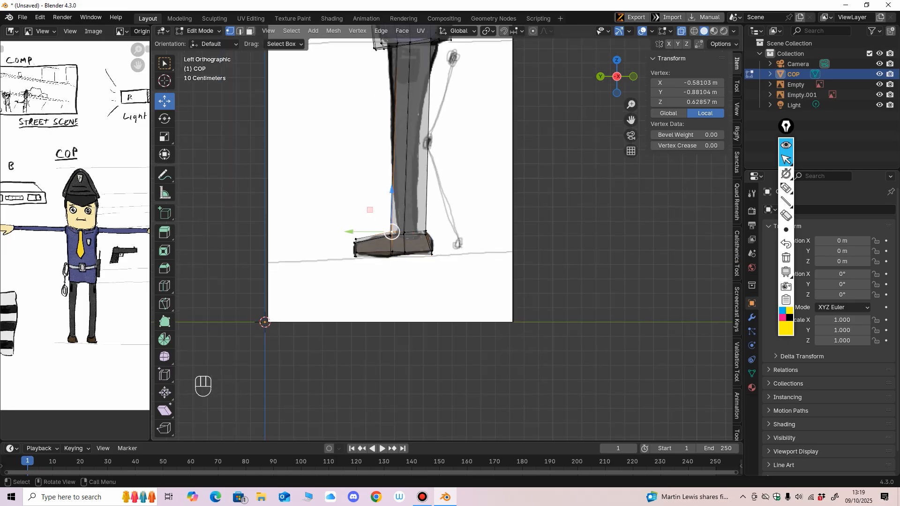
{"action": "left_click_drag", "start_coordinate": [392, 192], "coordinate": [426, 194]}
{"action": "left_click", "coordinate": [426, 231]}
Add seven evenly spaced horizontal loop cuts along the leg between the torso and the ankle.
{"action": "middle_click_drag", "start_coordinate": [426, 194], "coordinate": [422, 278], "text": "shift"}
{"action": "scroll", "coordinate": [403, 275], "scroll_direction": "down", "scroll_amount": 2}
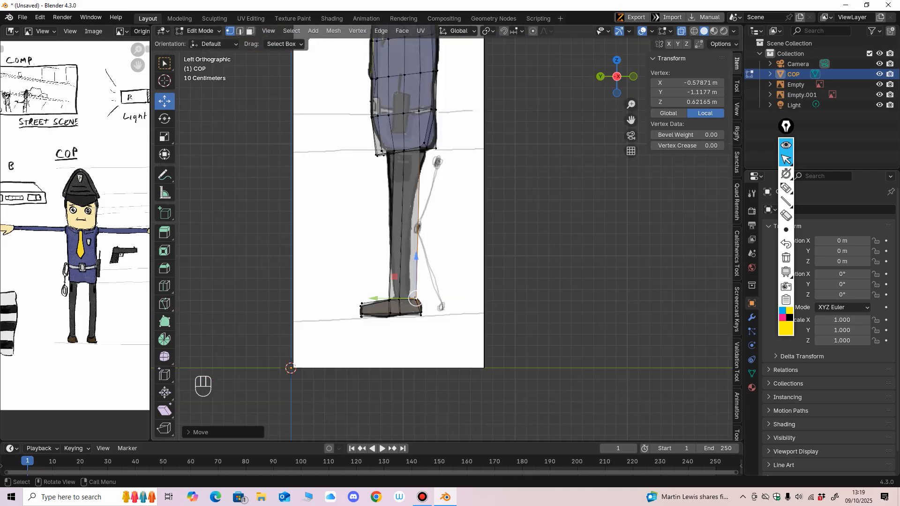
{"action": "left_click", "coordinate": [165, 285]}
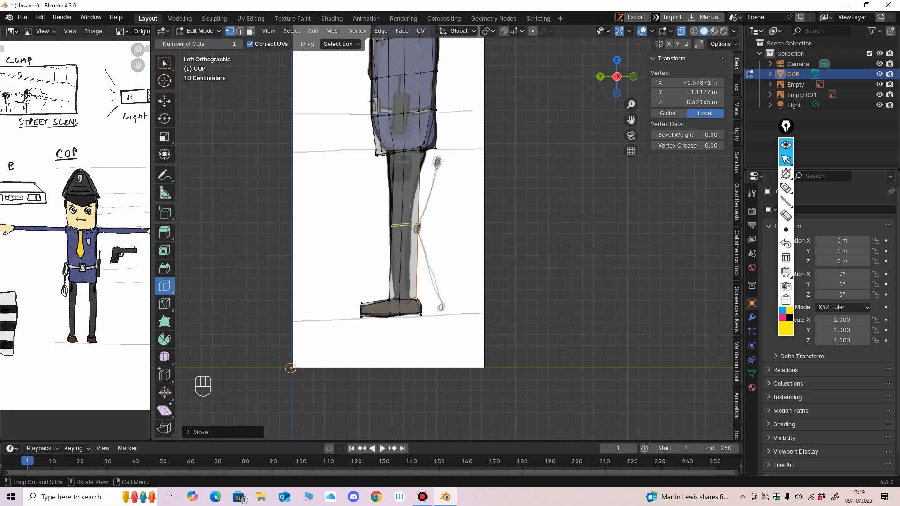
{"action": "left_click", "coordinate": [406, 217]}
{"action": "left_click", "coordinate": [406, 200]}
{"action": "left_click", "coordinate": [405, 251]}
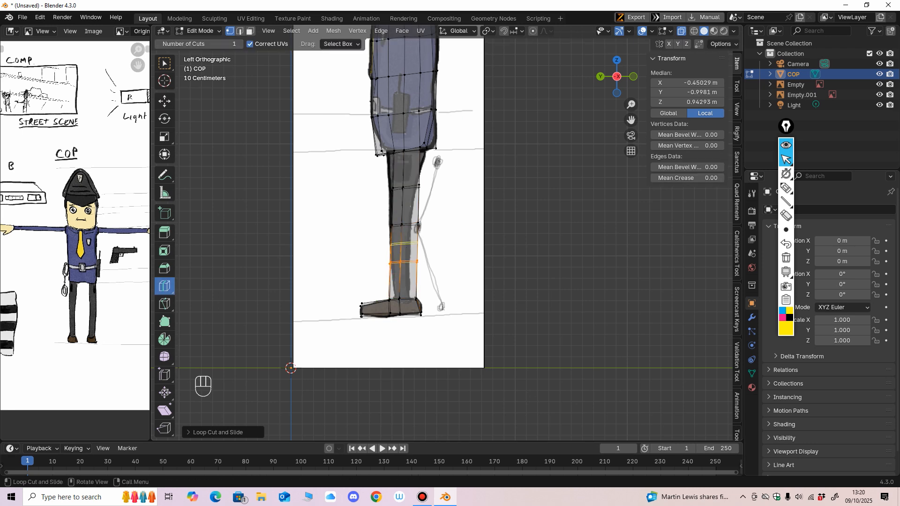
{"action": "left_click", "coordinate": [404, 245]}
{"action": "left_click", "coordinate": [405, 207]}
{"action": "left_click", "coordinate": [407, 170]}
{"action": "left_click", "coordinate": [405, 280]}
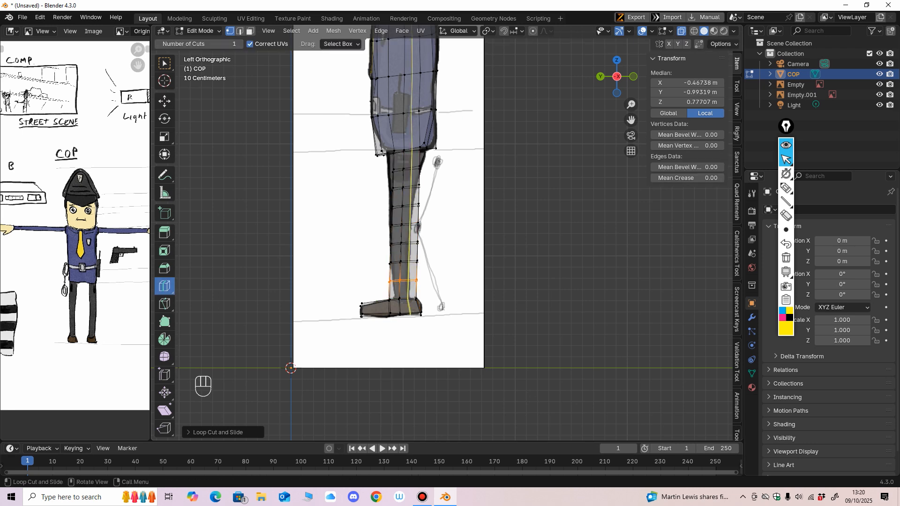
In back view with X-ray on, select the leg's vertices and nudge them inward along X toward the reference leg.
{"action": "middle_click_drag", "start_coordinate": [445, 276], "coordinate": [546, 277]}
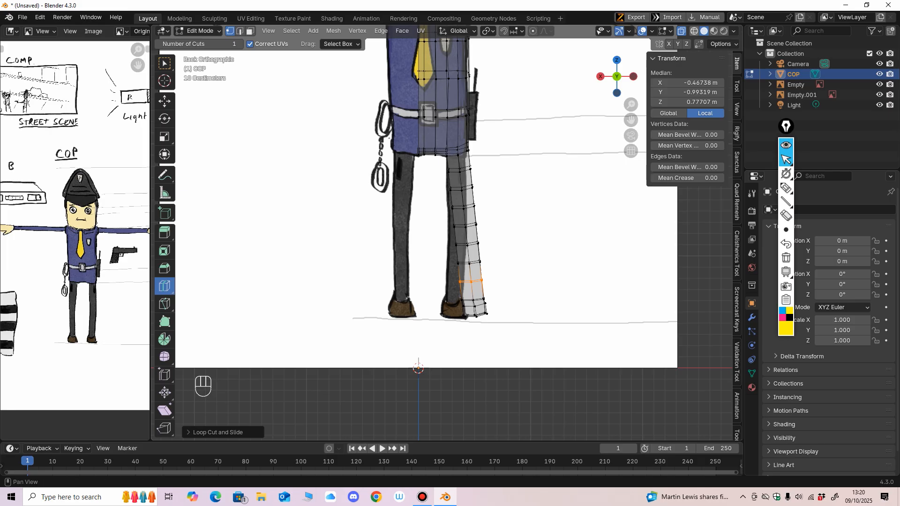
{"action": "left_click", "coordinate": [682, 31]}
{"action": "middle_click_drag", "start_coordinate": [497, 157], "coordinate": [472, 163], "text": "shift"}
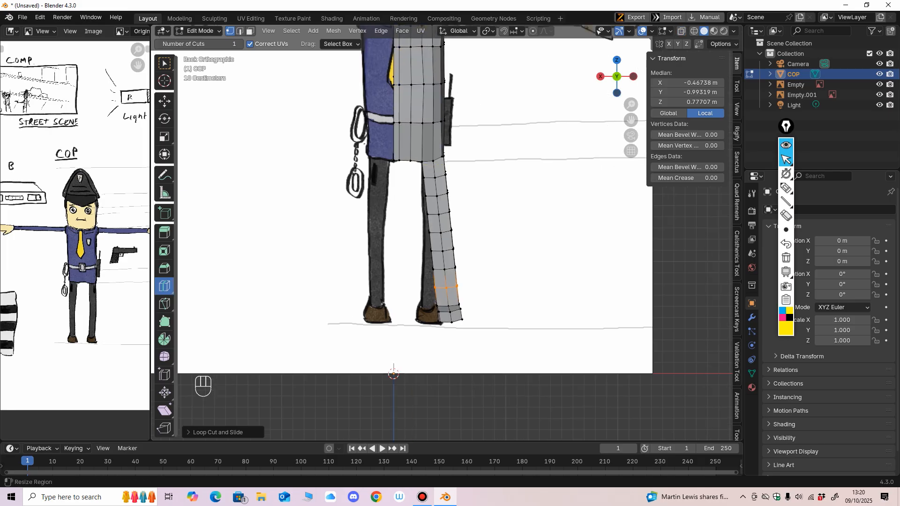
{"action": "left_click", "coordinate": [164, 101]}
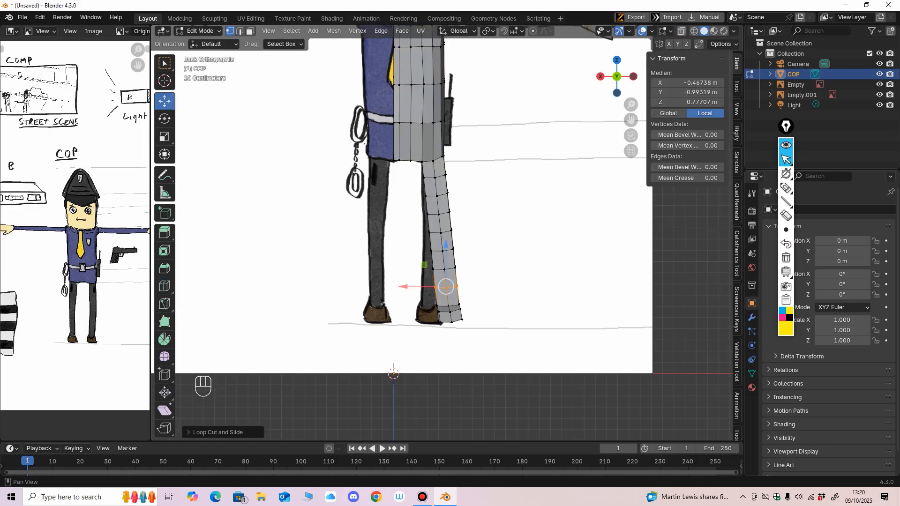
{"action": "key", "text": "alt+z"}
{"action": "left_click_drag", "start_coordinate": [509, 375], "coordinate": [376, 173]}
{"action": "middle_click_drag", "start_coordinate": [378, 180], "coordinate": [378, 163], "text": "ctrl"}
{"action": "left_click_drag", "start_coordinate": [399, 262], "coordinate": [396, 261]}
{"action": "key", "text": "ctrl+z"}
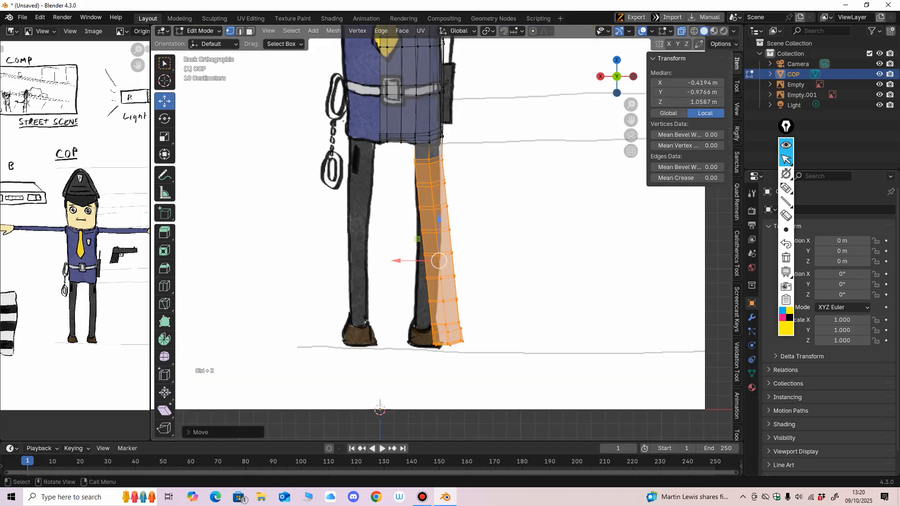
{"action": "left_click_drag", "start_coordinate": [514, 374], "coordinate": [380, 174]}
{"action": "left_click_drag", "start_coordinate": [398, 272], "coordinate": [395, 271]}
Select the lower leg's vertices, rotate them upright and move them inward along X onto the reference leg.
{"action": "left_click_drag", "start_coordinate": [498, 377], "coordinate": [498, 376]}
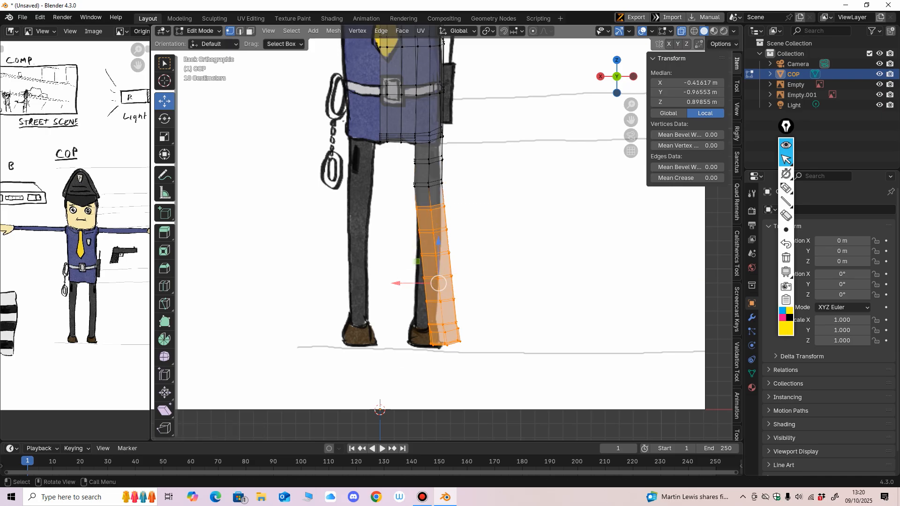
{"action": "left_click", "coordinate": [165, 119]}
{"action": "left_click_drag", "start_coordinate": [473, 263], "coordinate": [474, 266]}
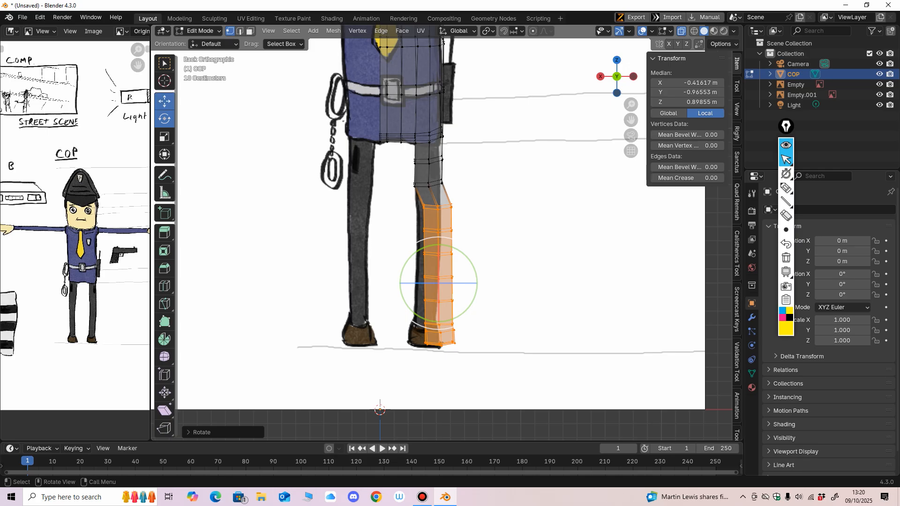
{"action": "left_click", "coordinate": [164, 100]}
{"action": "left_click_drag", "start_coordinate": [397, 283], "coordinate": [387, 283]}
Select the foot's inner side vertices and move them inward along X to the reference shoe's edge.
{"action": "middle_click_drag", "start_coordinate": [386, 286], "coordinate": [388, 252], "text": "shift"}
{"action": "scroll", "coordinate": [388, 252], "scroll_direction": "up", "scroll_amount": 1}
{"action": "left_click_drag", "start_coordinate": [414, 311], "coordinate": [395, 357]}
{"action": "middle_click_drag", "start_coordinate": [394, 349], "coordinate": [402, 371]}
{"action": "key", "text": "ctrl+KP_1"}
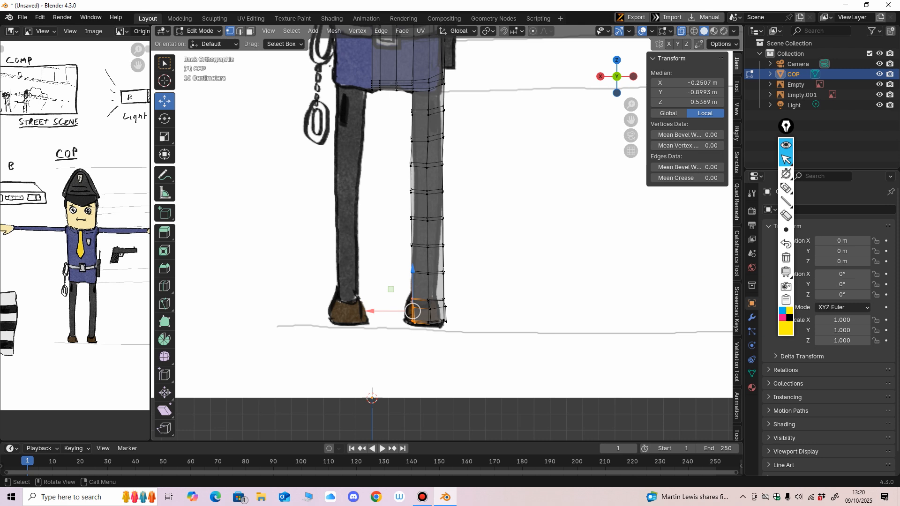
{"action": "left_click_drag", "start_coordinate": [373, 311], "coordinate": [370, 311]}
{"action": "middle_click_drag", "start_coordinate": [413, 267], "coordinate": [460, 239], "text": "ctrl"}
{"action": "key", "text": "ctrl+KP_1"}
{"action": "middle_click_drag", "start_coordinate": [381, 315], "coordinate": [376, 365]}
Return to Object Mode, turn off X-ray and hide both reference image empties.
{"action": "left_click", "coordinate": [199, 31]}
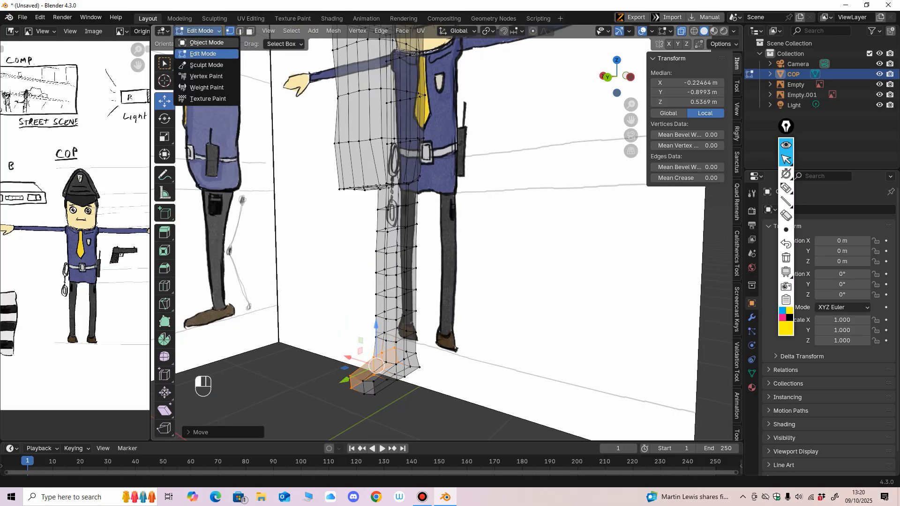
{"action": "left_click", "coordinate": [202, 42]}
{"action": "left_click", "coordinate": [682, 31]}
{"action": "middle_click_drag", "start_coordinate": [572, 136], "coordinate": [473, 145]}
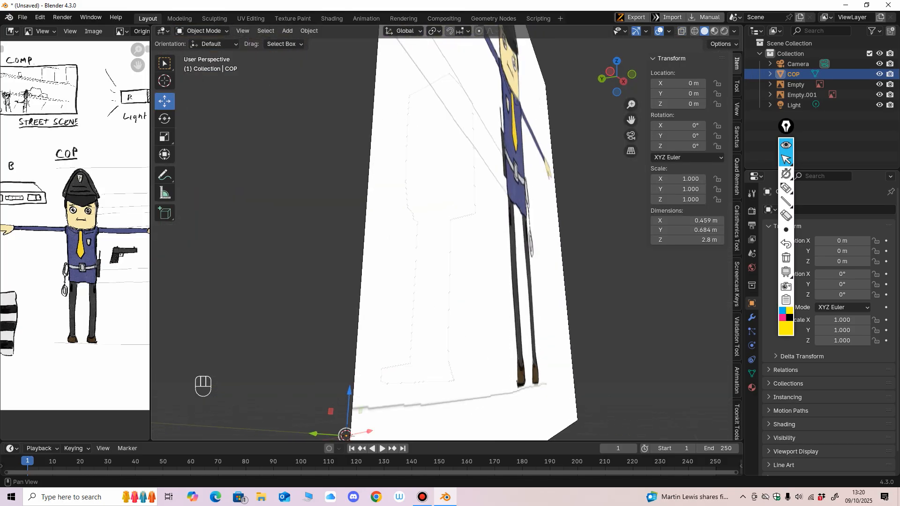
{"action": "left_click", "coordinate": [879, 84]}
{"action": "left_click", "coordinate": [879, 95]}
{"action": "middle_click_drag", "start_coordinate": [530, 155], "coordinate": [509, 153]}
Switch to Sculpt Mode, set the Grab brush radius to 63 px and sculpt the top of the leg below the torso.
{"action": "left_click", "coordinate": [201, 31]}
{"action": "left_click", "coordinate": [206, 65]}
{"action": "scroll", "coordinate": [382, 222], "scroll_direction": "up", "scroll_amount": 2}
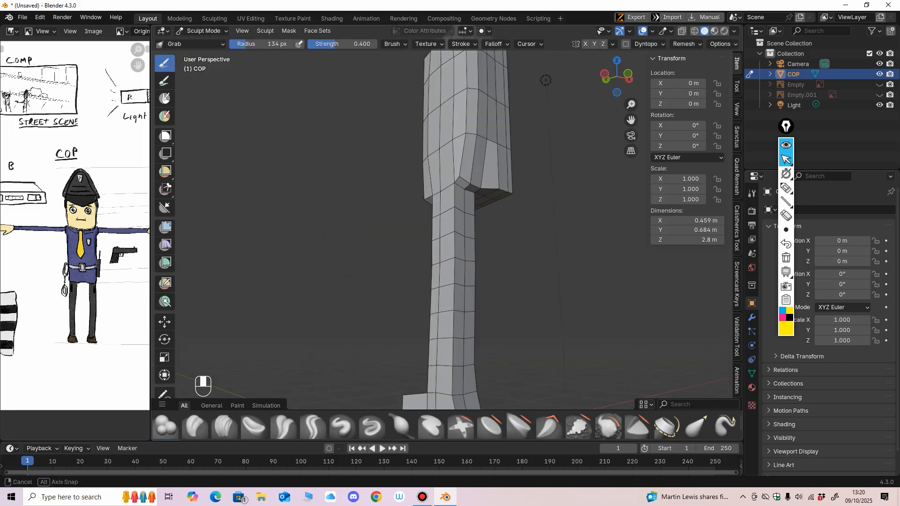
{"action": "key", "text": "f"}
{"action": "left_click", "coordinate": [410, 255]}
{"action": "mouse_move", "coordinate": [410, 254]}
{"action": "middle_mouse_down"}
{"action": "mouse_move", "coordinate": [311, 215]}
{"action": "mouse_move", "coordinate": [333, 215]}
{"action": "middle_mouse_up"}
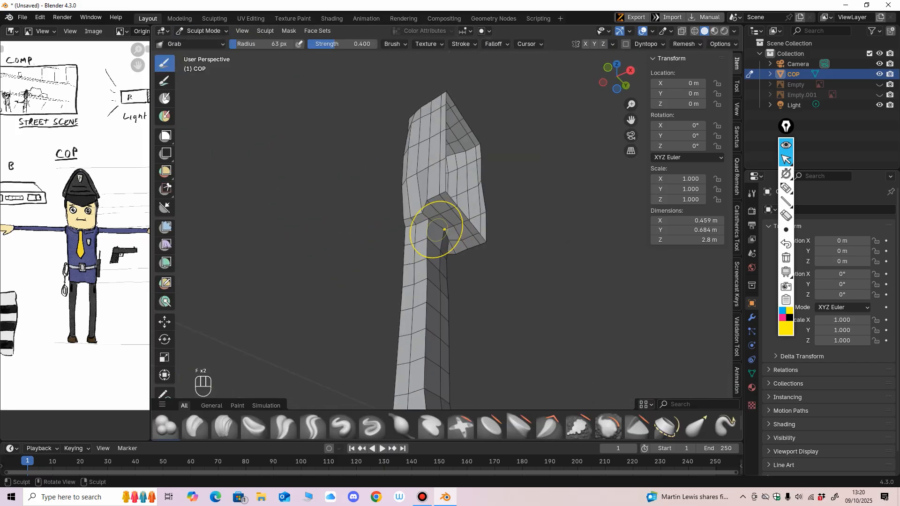
{"action": "middle_click_drag", "start_coordinate": [433, 225], "coordinate": [376, 195]}
{"action": "left_click_drag", "start_coordinate": [376, 193], "coordinate": [368, 245]}
Set the brush radius to 51 px and smooth the leg on all sides between the hip and the ankle.
{"action": "mouse_move", "coordinate": [368, 245]}
{"action": "middle_mouse_down"}
{"action": "mouse_move", "coordinate": [518, 262]}
{"action": "mouse_move", "coordinate": [505, 270]}
{"action": "mouse_move", "coordinate": [474, 261]}
{"action": "mouse_move", "coordinate": [418, 233]}
{"action": "middle_mouse_up"}
{"action": "key", "text": "f"}
{"action": "left_click", "coordinate": [416, 220]}
{"action": "key", "text": "f"}
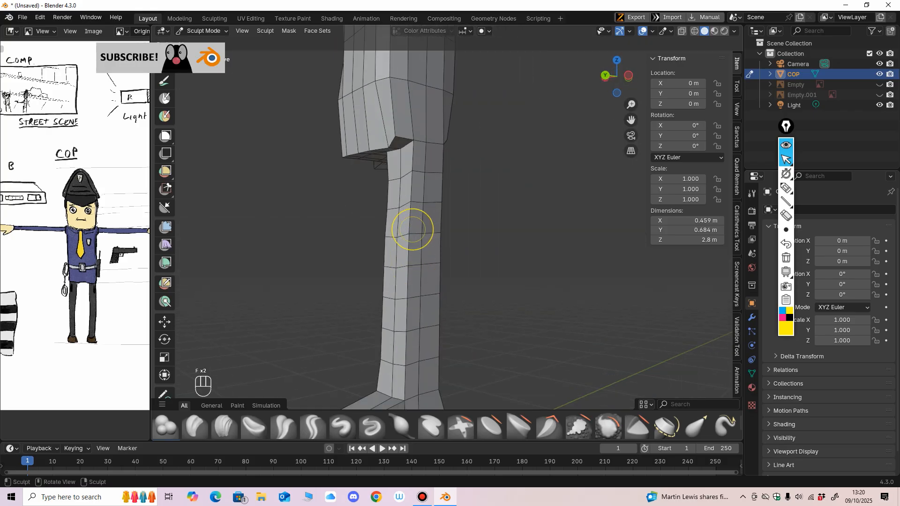
{"action": "left_click", "coordinate": [412, 196]}
{"action": "middle_click_drag", "start_coordinate": [411, 303], "coordinate": [418, 250], "text": "shift"}
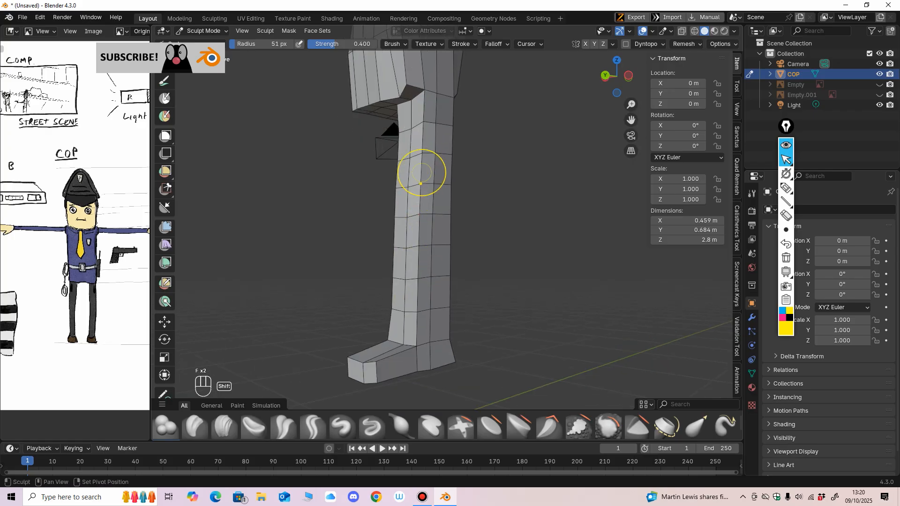
{"action": "left_click_drag", "start_coordinate": [421, 173], "coordinate": [414, 280], "text": "shift"}
{"action": "middle_click_drag", "start_coordinate": [413, 280], "coordinate": [493, 267]}
{"action": "mouse_move", "coordinate": [513, 263]}
{"action": "left_mouse_down", "text": "shift"}
{"action": "mouse_move", "coordinate": [511, 282]}
{"action": "mouse_move", "coordinate": [506, 192]}
{"action": "mouse_move", "coordinate": [507, 295]}
{"action": "left_mouse_up", "text": "shift"}
{"action": "middle_click_drag", "start_coordinate": [507, 295], "coordinate": [445, 276]}
{"action": "left_click_drag", "start_coordinate": [442, 207], "coordinate": [462, 328], "text": "shift"}
{"action": "middle_click_drag", "start_coordinate": [462, 330], "coordinate": [328, 292]}
{"action": "left_click_drag", "start_coordinate": [374, 299], "coordinate": [376, 220], "text": "shift"}
{"action": "middle_click_drag", "start_coordinate": [379, 219], "coordinate": [367, 215]}
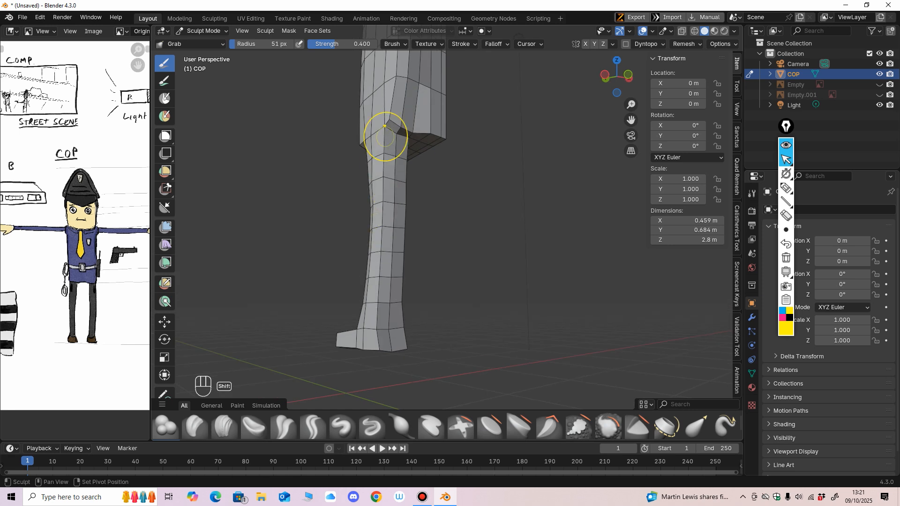
Check the leg from several sides and smooth its lower part above the ankle.
{"action": "middle_click_drag", "start_coordinate": [384, 136], "coordinate": [351, 188], "text": "shift"}
{"action": "middle_click_drag", "start_coordinate": [317, 261], "coordinate": [300, 246]}
{"action": "middle_click_drag", "start_coordinate": [383, 200], "coordinate": [469, 230]}
{"action": "middle_click_drag", "start_coordinate": [446, 327], "coordinate": [420, 236]}
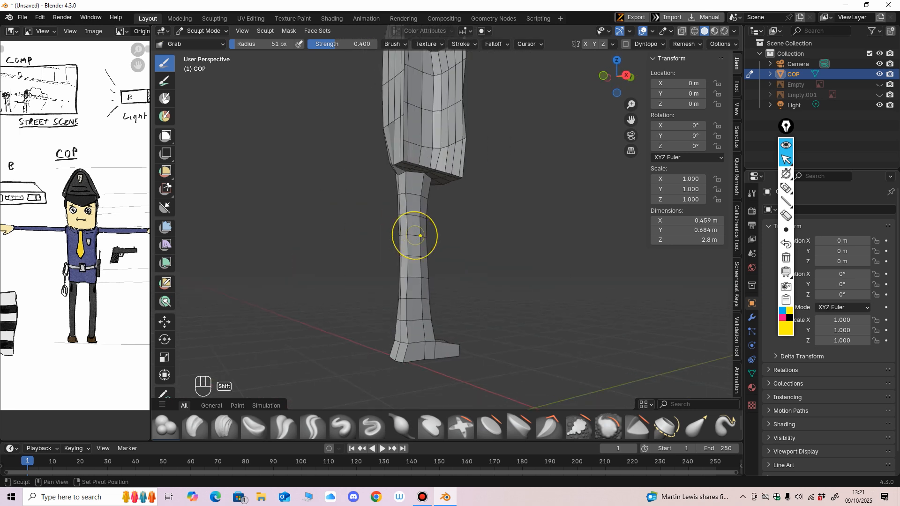
{"action": "middle_click_drag", "start_coordinate": [408, 320], "coordinate": [474, 272]}
{"action": "left_click_drag", "start_coordinate": [397, 300], "coordinate": [399, 284], "text": "shift"}
{"action": "mouse_move", "coordinate": [434, 283]}
{"action": "middle_mouse_down"}
{"action": "mouse_move", "coordinate": [454, 269]}
{"action": "mouse_move", "coordinate": [515, 274]}
{"action": "mouse_move", "coordinate": [572, 261]}
{"action": "mouse_move", "coordinate": [503, 217]}
{"action": "mouse_move", "coordinate": [451, 260]}
{"action": "mouse_move", "coordinate": [328, 327]}
{"action": "mouse_move", "coordinate": [387, 281]}
{"action": "mouse_move", "coordinate": [300, 323]}
{"action": "mouse_move", "coordinate": [236, 329]}
{"action": "mouse_move", "coordinate": [321, 177]}
{"action": "mouse_move", "coordinate": [300, 197]}
{"action": "mouse_move", "coordinate": [331, 322]}
{"action": "middle_mouse_up"}
Smooth the upper leg toward the hip in back orthographic view.
{"action": "mouse_move", "coordinate": [425, 289]}
{"action": "middle_mouse_down", "text": "alt"}
{"action": "mouse_move", "coordinate": [476, 273]}
{"action": "mouse_move", "coordinate": [472, 309]}
{"action": "mouse_move", "coordinate": [489, 314]}
{"action": "mouse_move", "coordinate": [468, 305]}
{"action": "middle_mouse_up", "text": "alt"}
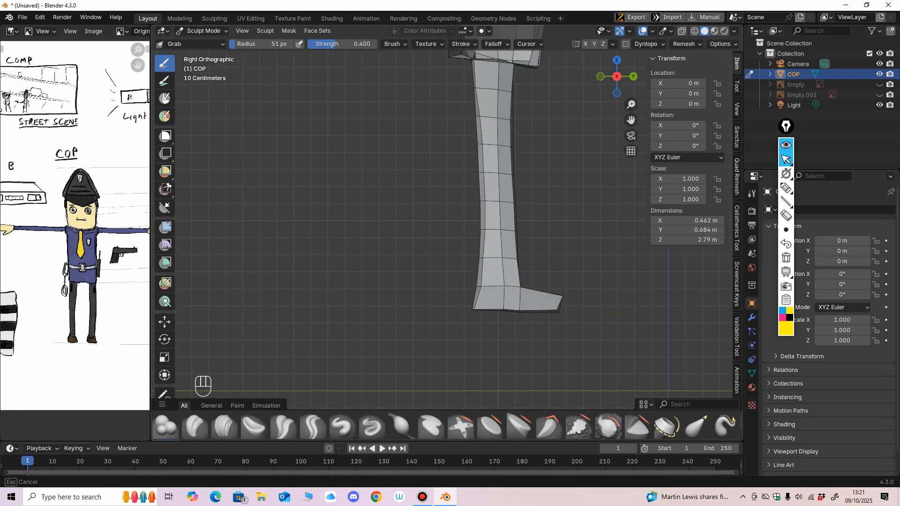
{"action": "mouse_move", "coordinate": [499, 214]}
{"action": "middle_mouse_down"}
{"action": "mouse_move", "coordinate": [464, 206]}
{"action": "mouse_move", "coordinate": [428, 182]}
{"action": "middle_mouse_up"}
{"action": "middle_click_drag", "start_coordinate": [434, 230], "coordinate": [427, 295], "text": "shift"}
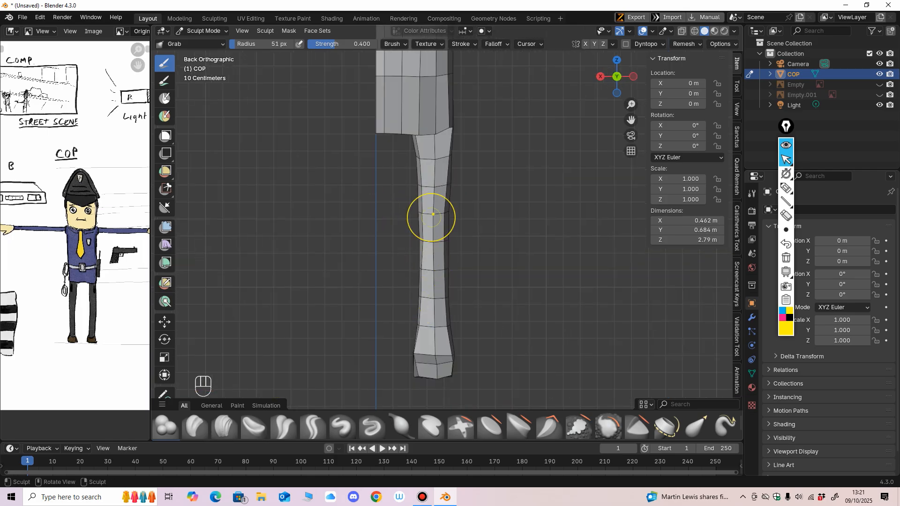
{"action": "left_click_drag", "start_coordinate": [428, 217], "coordinate": [438, 138], "text": "shift"}
{"action": "middle_click_drag", "start_coordinate": [452, 135], "coordinate": [440, 205], "text": "shift"}
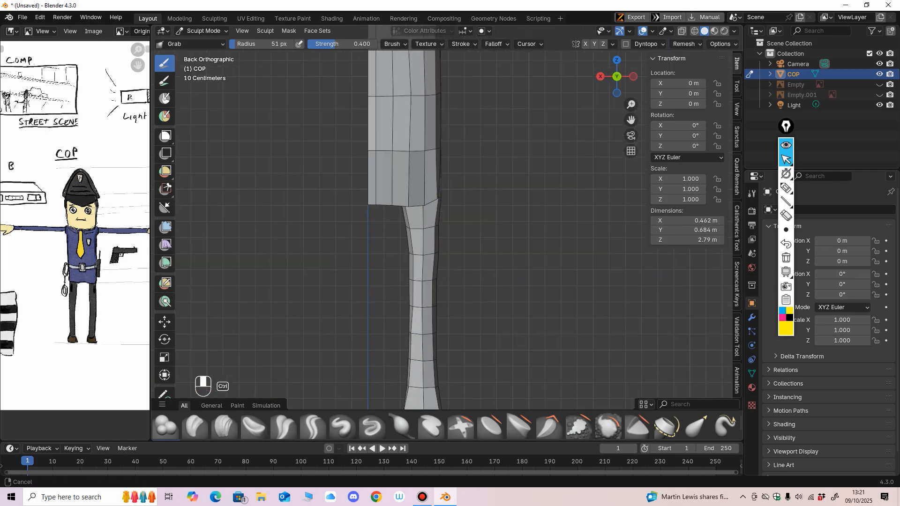
Switch to Edit Mode and add a single loop cut around the lower torso just above the hip.
{"action": "left_click", "coordinate": [199, 30]}
{"action": "left_click", "coordinate": [196, 54]}
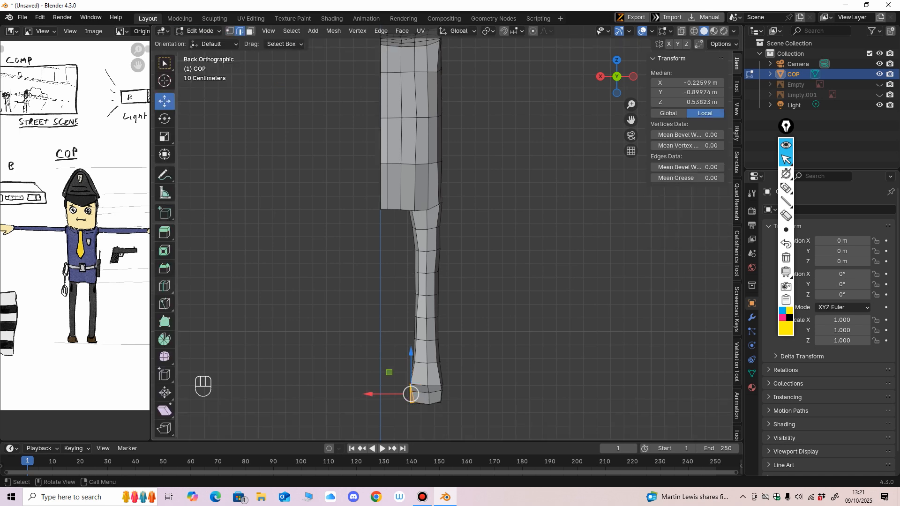
{"action": "left_click", "coordinate": [165, 285]}
{"action": "left_click", "coordinate": [423, 187]}
{"action": "middle_click_drag", "start_coordinate": [423, 193], "coordinate": [352, 198]}
{"action": "middle_click_drag", "start_coordinate": [351, 198], "coordinate": [371, 227], "text": "shift"}
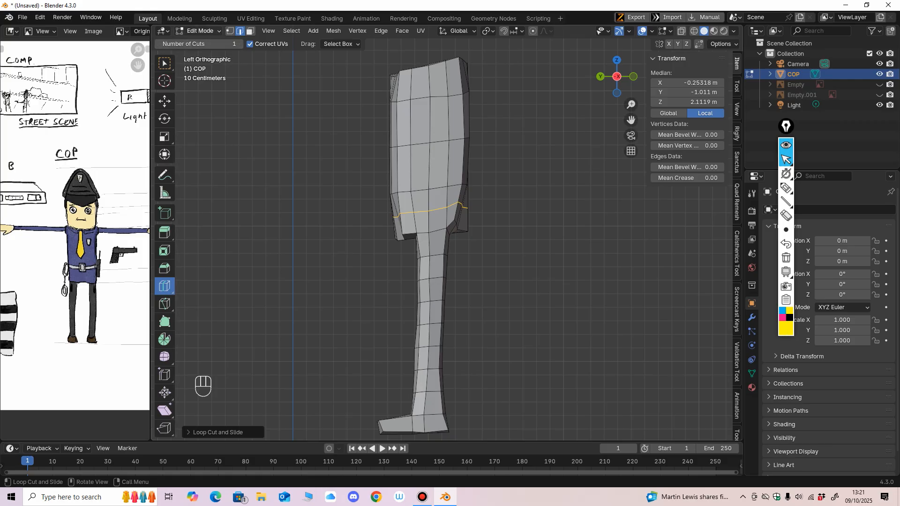
Return to Sculpt Mode and smooth the lower torso around the hip where the leg joins it.
{"action": "left_click", "coordinate": [200, 30]}
{"action": "left_click", "coordinate": [197, 65]}
{"action": "mouse_move", "coordinate": [376, 220]}
{"action": "middle_mouse_down"}
{"action": "mouse_move", "coordinate": [394, 229]}
{"action": "mouse_move", "coordinate": [404, 213]}
{"action": "middle_mouse_up"}
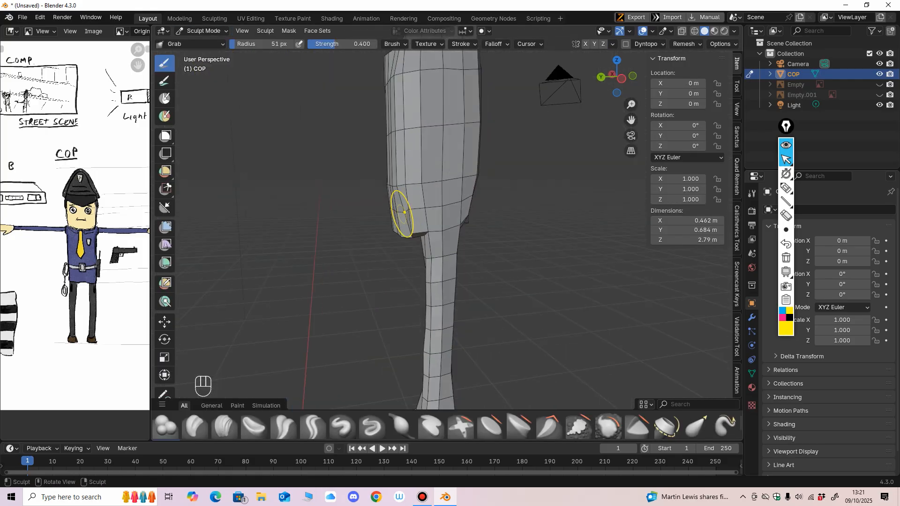
{"action": "mouse_move", "coordinate": [422, 277]}
{"action": "middle_mouse_down"}
{"action": "mouse_move", "coordinate": [419, 209]}
{"action": "mouse_move", "coordinate": [409, 232]}
{"action": "mouse_move", "coordinate": [436, 229]}
{"action": "mouse_move", "coordinate": [425, 263]}
{"action": "middle_mouse_up"}
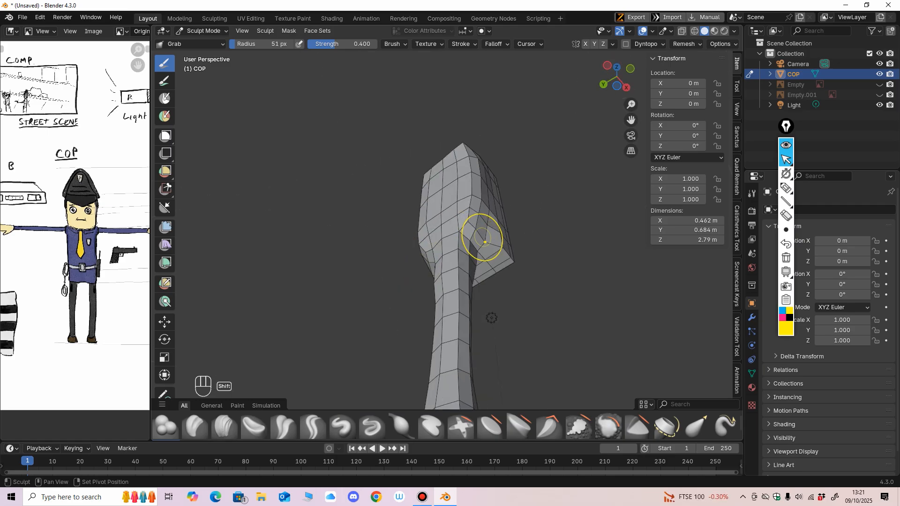
{"action": "mouse_move", "coordinate": [492, 235]}
{"action": "middle_mouse_down"}
{"action": "mouse_move", "coordinate": [471, 248]}
{"action": "mouse_move", "coordinate": [462, 206]}
{"action": "mouse_move", "coordinate": [463, 249]}
{"action": "mouse_move", "coordinate": [477, 250]}
{"action": "middle_mouse_up"}
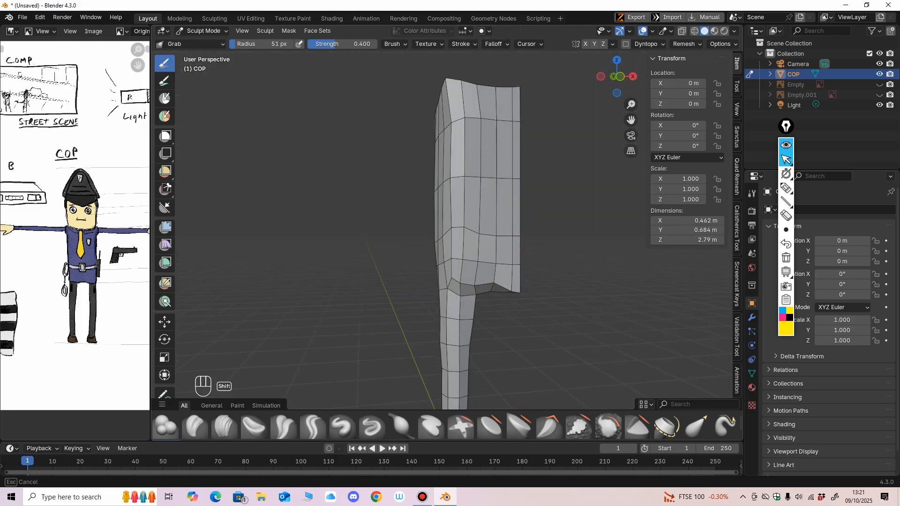
{"action": "middle_click_drag", "start_coordinate": [458, 194], "coordinate": [542, 229]}
{"action": "middle_click_drag", "start_coordinate": [433, 211], "coordinate": [455, 212], "text": "alt"}
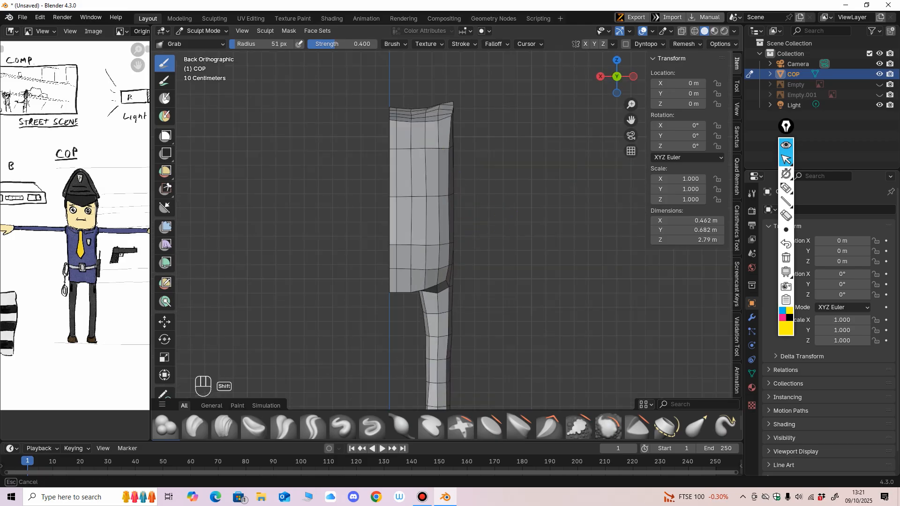
Reshape the lower torso's outer side with an 81 px brush and smooth the hip joint with a 48 px brush.
{"action": "scroll", "coordinate": [449, 242], "scroll_direction": "down", "scroll_amount": 1}
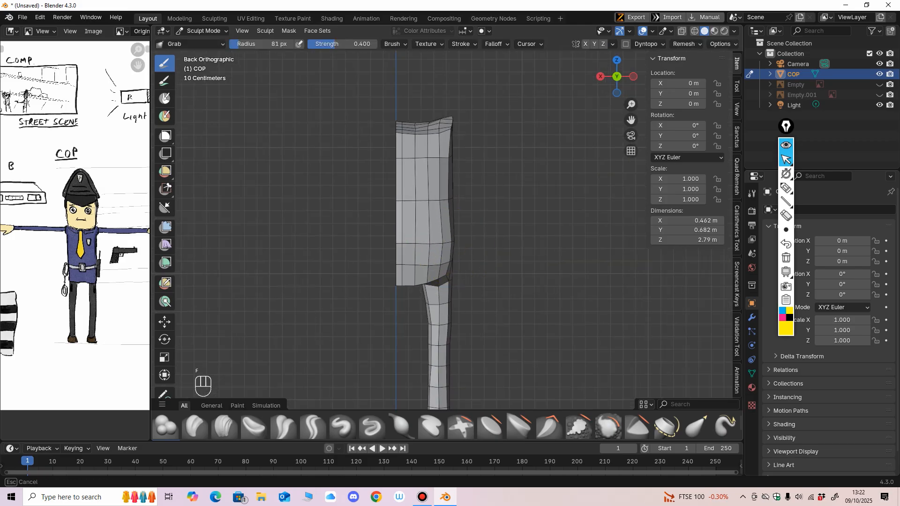
{"action": "middle_click_drag", "start_coordinate": [449, 226], "coordinate": [400, 247]}
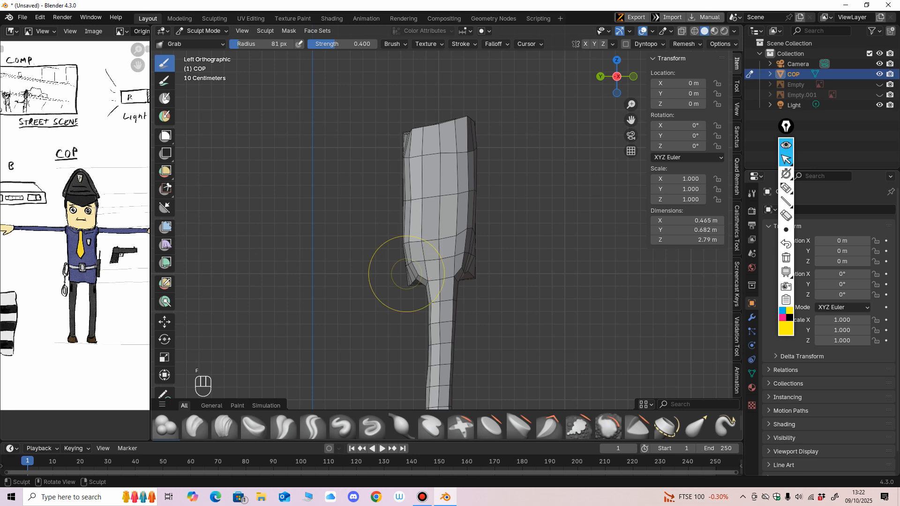
{"action": "mouse_move", "coordinate": [354, 330]}
{"action": "middle_mouse_down", "text": "ctrl"}
{"action": "mouse_move", "coordinate": [358, 286]}
{"action": "mouse_move", "coordinate": [457, 248]}
{"action": "middle_mouse_up", "text": "ctrl"}
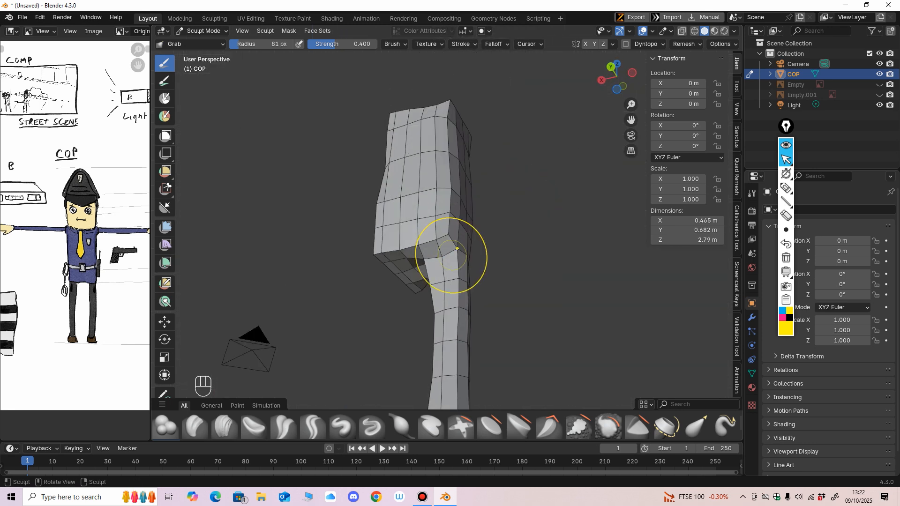
{"action": "left_click_drag", "start_coordinate": [442, 257], "coordinate": [436, 255], "text": "shift"}
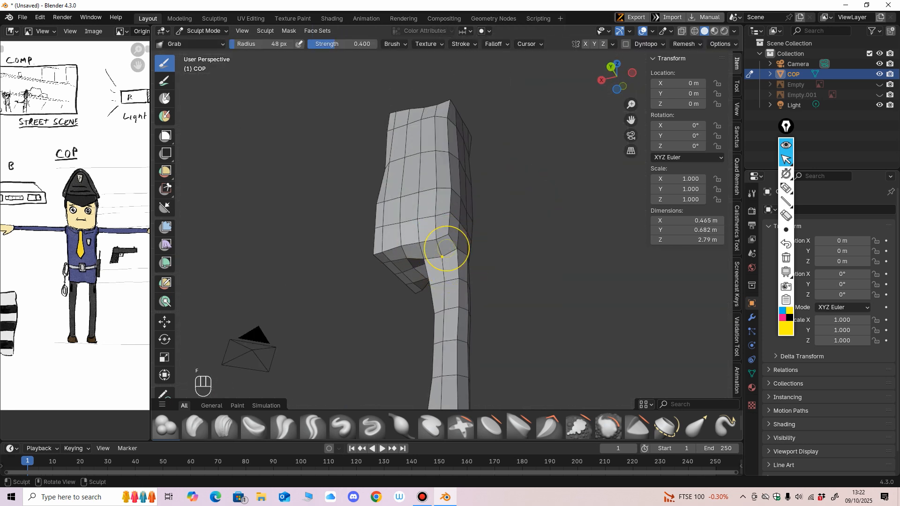
Show the front reference image with X-ray in back orthographic view and compare the half body's outline with the drawing.
{"action": "mouse_move", "coordinate": [448, 248]}
{"action": "middle_mouse_down", "text": "alt"}
{"action": "mouse_move", "coordinate": [485, 290]}
{"action": "mouse_move", "coordinate": [486, 335]}
{"action": "mouse_move", "coordinate": [487, 295]}
{"action": "middle_mouse_up", "text": "alt"}
{"action": "middle_click_drag", "start_coordinate": [486, 295], "coordinate": [497, 260], "text": "shift"}
{"action": "middle_click_drag", "start_coordinate": [427, 228], "coordinate": [428, 161], "text": "shift"}
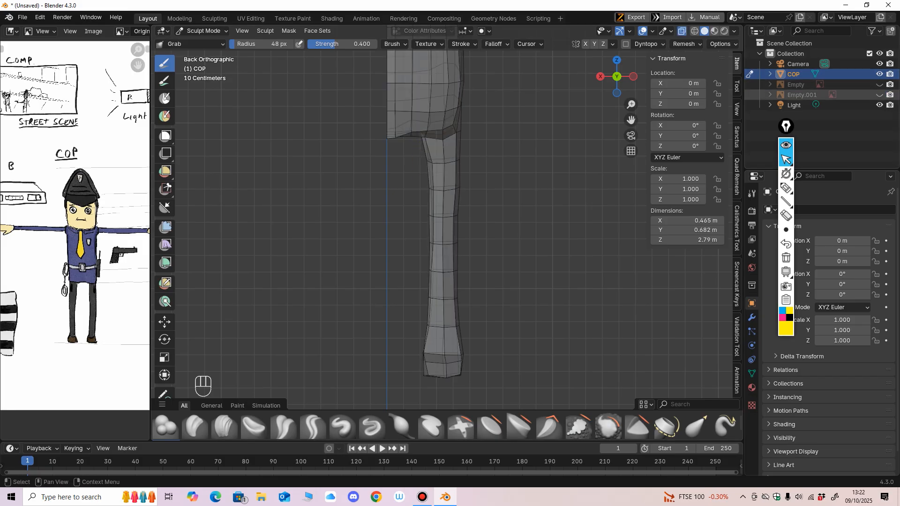
{"action": "left_click", "coordinate": [879, 85]}
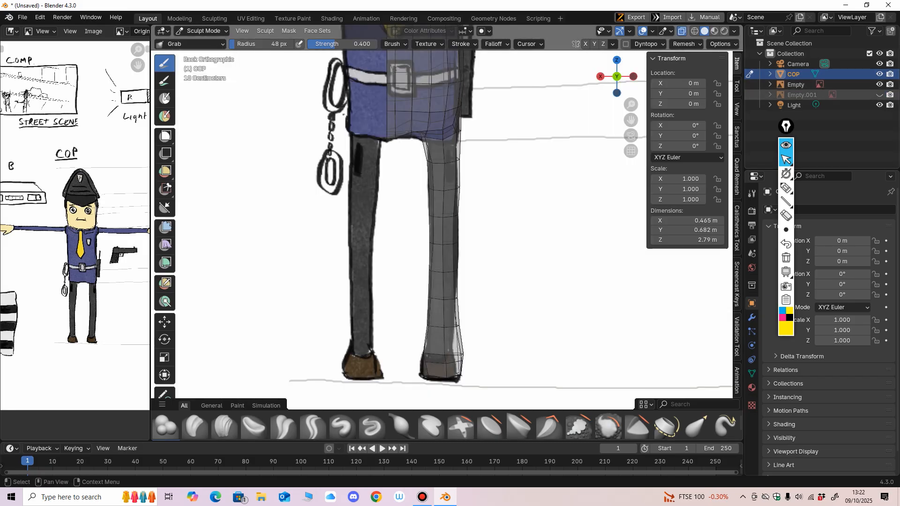
{"action": "scroll", "coordinate": [360, 286], "scroll_direction": "down", "scroll_amount": 5}
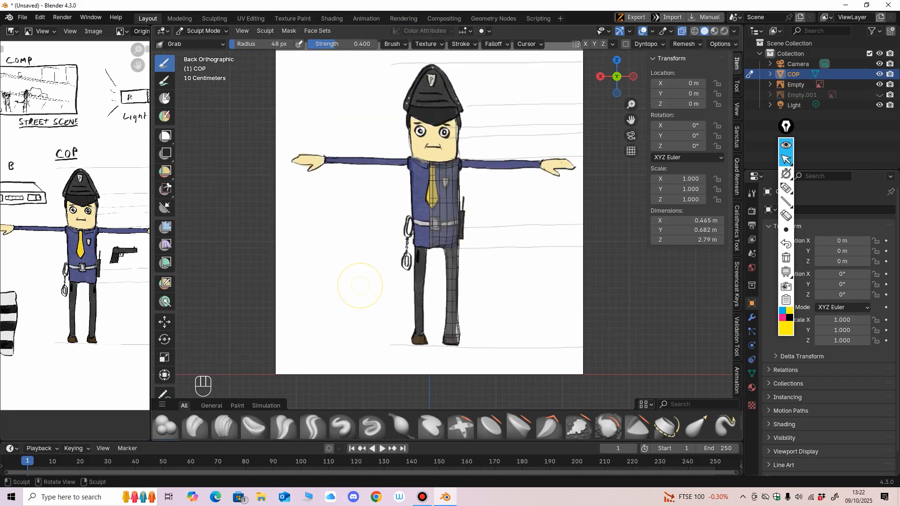
{"action": "scroll", "coordinate": [76, 241], "scroll_direction": "up", "scroll_amount": 2}
{"action": "middle_click_drag", "start_coordinate": [84, 279], "coordinate": [80, 222], "text": "shift"}
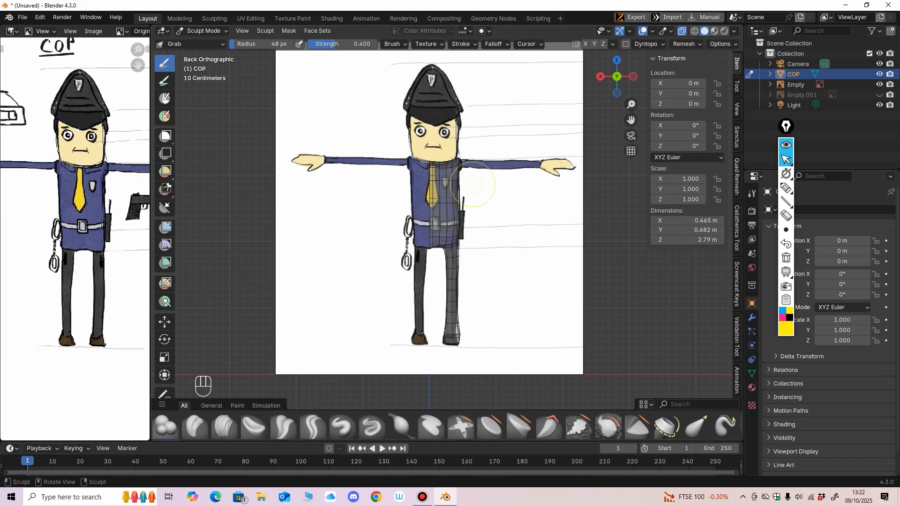
{"action": "middle_click_drag", "start_coordinate": [464, 201], "coordinate": [463, 218], "text": "shift"}
{"action": "scroll", "coordinate": [463, 218], "scroll_direction": "up", "scroll_amount": 1}
{"action": "middle_click_drag", "start_coordinate": [85, 220], "coordinate": [85, 245]}
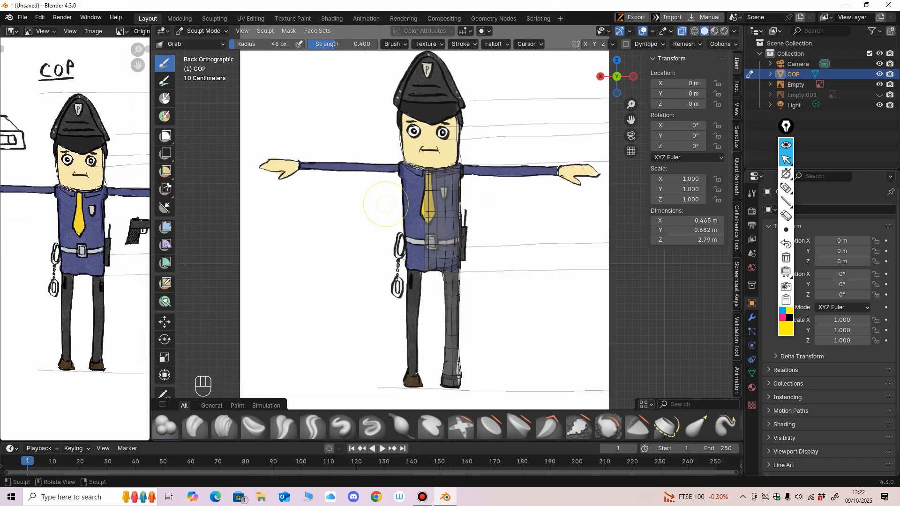
Save the project as a new file named part 10 c.blend.
{"action": "left_click", "coordinate": [22, 17]}
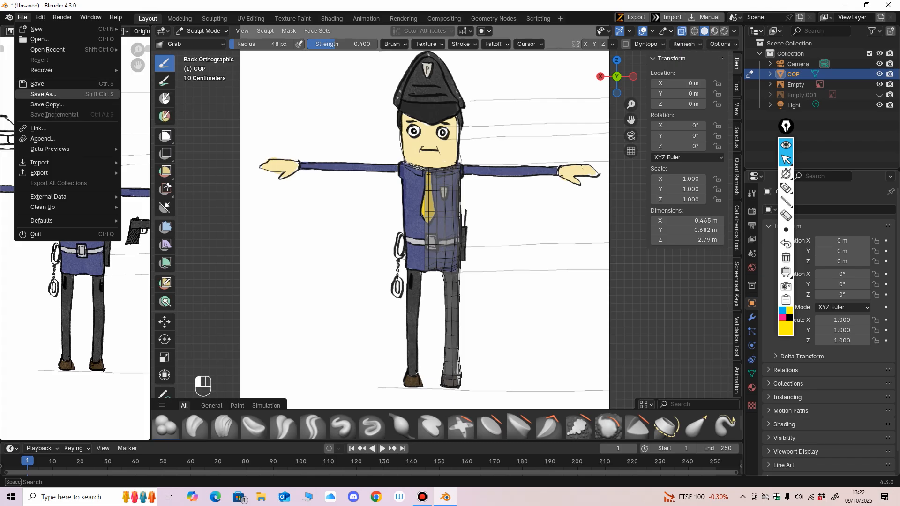
{"action": "left_click", "coordinate": [43, 93]}
{"action": "left_click", "coordinate": [352, 158]}
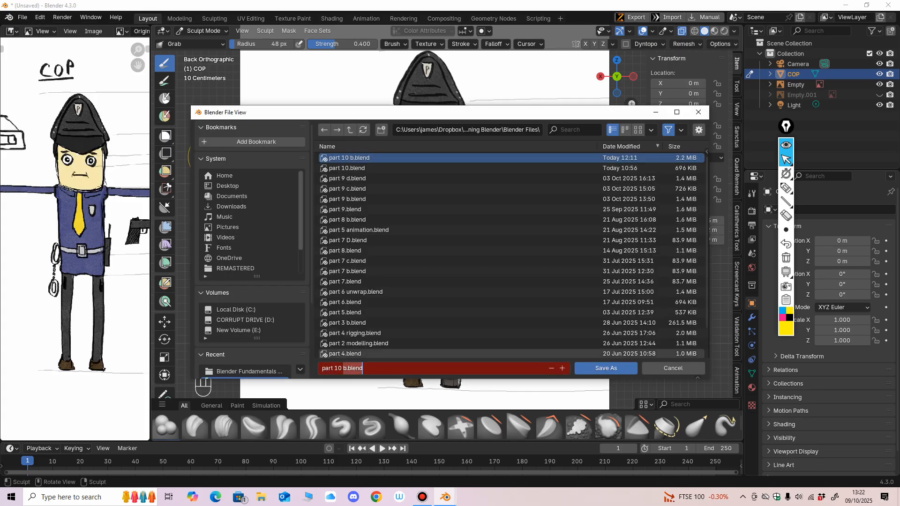
{"action": "key", "text": "Return"}
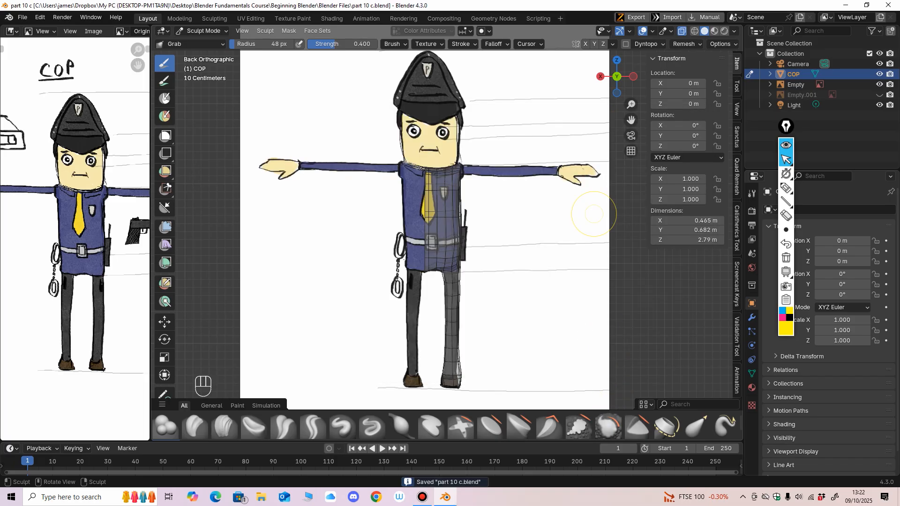
Hide the front reference image, turn off X-ray and sculpt the torso's upper edge near the shoulder in left orthographic view.
{"action": "scroll", "coordinate": [479, 247], "scroll_direction": "down", "scroll_amount": 3}
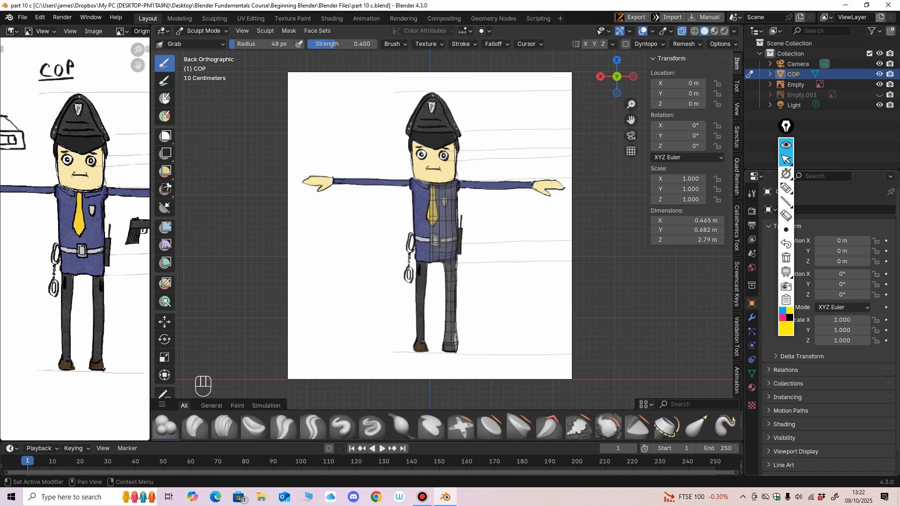
{"action": "middle_click_drag", "start_coordinate": [557, 248], "coordinate": [530, 290]}
{"action": "middle_click_drag", "start_coordinate": [529, 324], "coordinate": [518, 300], "text": "shift"}
{"action": "middle_click_drag", "start_coordinate": [518, 300], "coordinate": [519, 242], "text": "ctrl"}
{"action": "middle_click_drag", "start_coordinate": [518, 241], "coordinate": [481, 267], "text": "shift"}
{"action": "left_click", "coordinate": [879, 85]}
{"action": "middle_click_drag", "start_coordinate": [611, 95], "coordinate": [510, 109], "text": "shift"}
{"action": "key", "text": "alt+z"}
{"action": "middle_click_drag", "start_coordinate": [445, 210], "coordinate": [413, 210]}
{"action": "middle_click_drag", "start_coordinate": [431, 210], "coordinate": [415, 201], "text": "ctrl"}
{"action": "middle_click_drag", "start_coordinate": [500, 182], "coordinate": [436, 192], "text": "shift"}
{"action": "left_click_drag", "start_coordinate": [430, 204], "coordinate": [469, 161]}
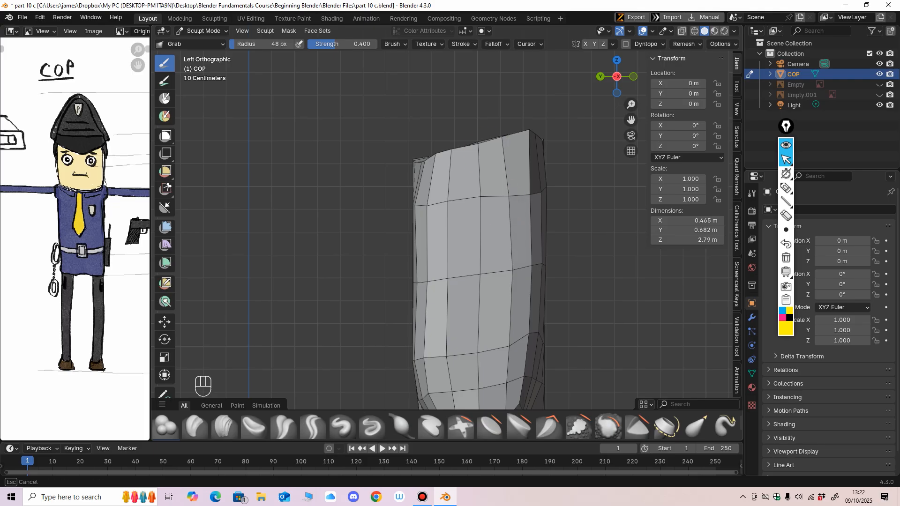
{"action": "middle_click_drag", "start_coordinate": [424, 199], "coordinate": [484, 206]}
{"action": "mouse_move", "coordinate": [403, 197]}
{"action": "middle_mouse_down", "text": "shift"}
{"action": "mouse_move", "coordinate": [487, 211]}
{"action": "mouse_move", "coordinate": [449, 220]}
{"action": "middle_mouse_up", "text": "shift"}
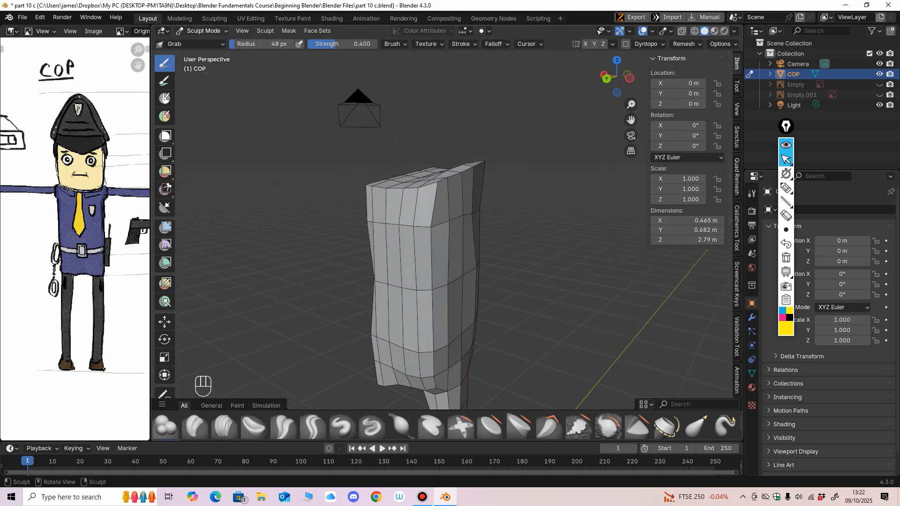
Switch to Edit Mode, add a loop cut near the top of the torso and raise it to a median Z of 3.1428 m.
{"action": "left_click", "coordinate": [202, 30]}
{"action": "left_click", "coordinate": [202, 54]}
{"action": "left_click_drag", "start_coordinate": [426, 203], "coordinate": [426, 191]}
{"action": "mouse_move", "coordinate": [426, 191]}
{"action": "middle_mouse_down"}
{"action": "mouse_move", "coordinate": [399, 191]}
{"action": "mouse_move", "coordinate": [433, 185]}
{"action": "mouse_move", "coordinate": [411, 187]}
{"action": "middle_mouse_up"}
{"action": "left_click", "coordinate": [164, 101]}
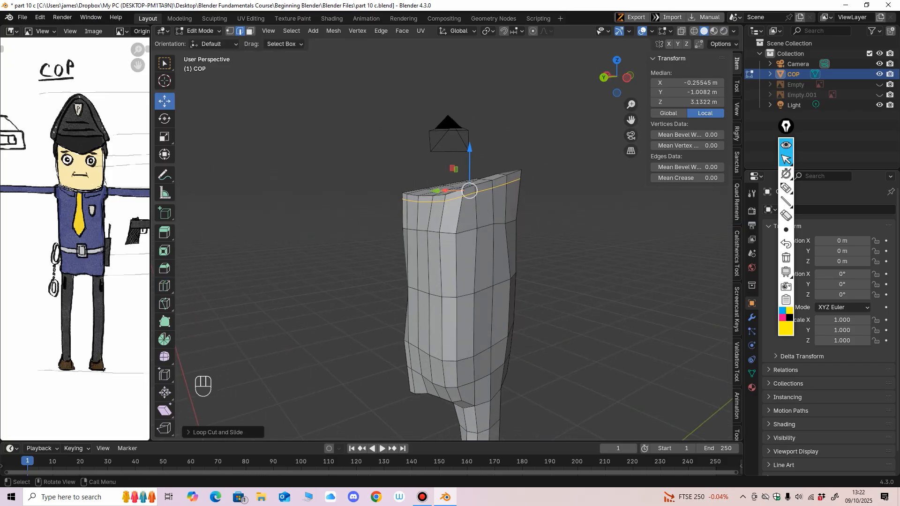
{"action": "left_click_drag", "start_coordinate": [469, 149], "coordinate": [470, 147]}
{"action": "middle_click_drag", "start_coordinate": [469, 148], "coordinate": [456, 140]}
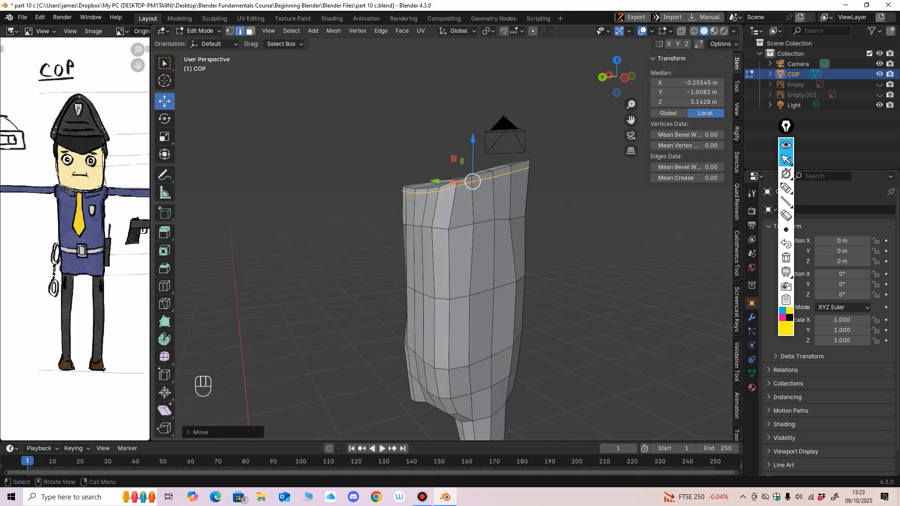
Select the two adjacent faces on the torso's outer side just below the shoulder in face select mode.
{"action": "left_click", "coordinate": [250, 31]}
{"action": "middle_click_drag", "start_coordinate": [521, 202], "coordinate": [476, 202], "text": "shift"}
{"action": "middle_click_drag", "start_coordinate": [476, 201], "coordinate": [520, 199]}
{"action": "left_click", "coordinate": [470, 201]}
{"action": "left_click", "coordinate": [494, 198], "text": "shift"}
{"action": "scroll", "coordinate": [495, 197], "scroll_direction": "down", "scroll_amount": 2}
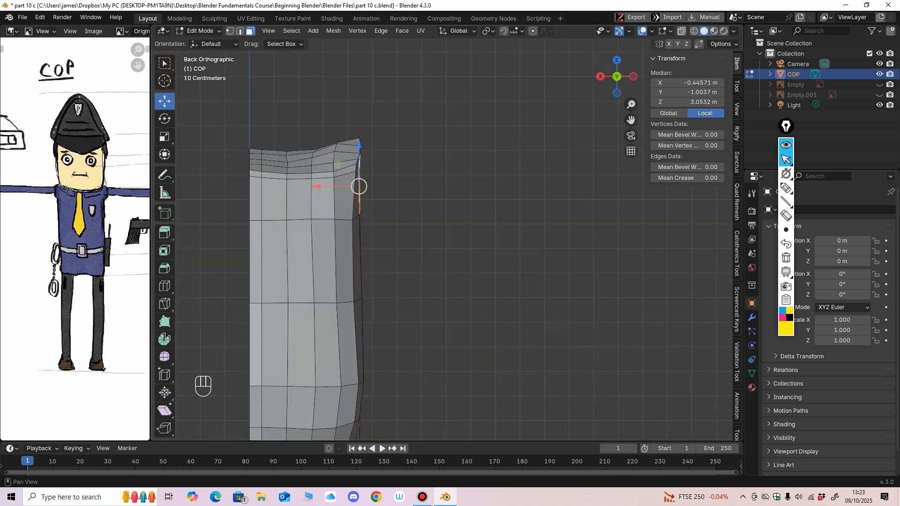
With X-ray and the front reference shown, extrude the selected faces along the drawn arm to the wrist and on to the fingertips.
{"action": "left_click", "coordinate": [681, 31]}
{"action": "left_click", "coordinate": [879, 84]}
{"action": "scroll", "coordinate": [469, 211], "scroll_direction": "down", "scroll_amount": 2}
{"action": "middle_click_drag", "start_coordinate": [469, 211], "coordinate": [497, 240], "text": "shift"}
{"action": "mouse_move", "coordinate": [497, 240]}
{"action": "middle_mouse_down"}
{"action": "mouse_move", "coordinate": [417, 240]}
{"action": "mouse_move", "coordinate": [503, 240]}
{"action": "middle_mouse_up"}
{"action": "middle_click_drag", "start_coordinate": [492, 239], "coordinate": [505, 209], "text": "shift"}
{"action": "middle_click_drag", "start_coordinate": [505, 209], "coordinate": [500, 205], "text": "shift"}
{"action": "left_click", "coordinate": [165, 232]}
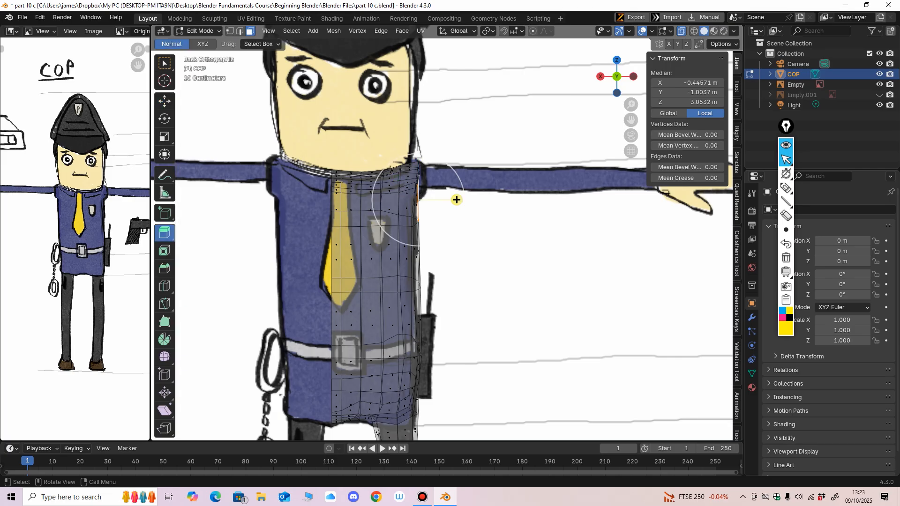
{"action": "left_click_drag", "start_coordinate": [457, 200], "coordinate": [613, 209]}
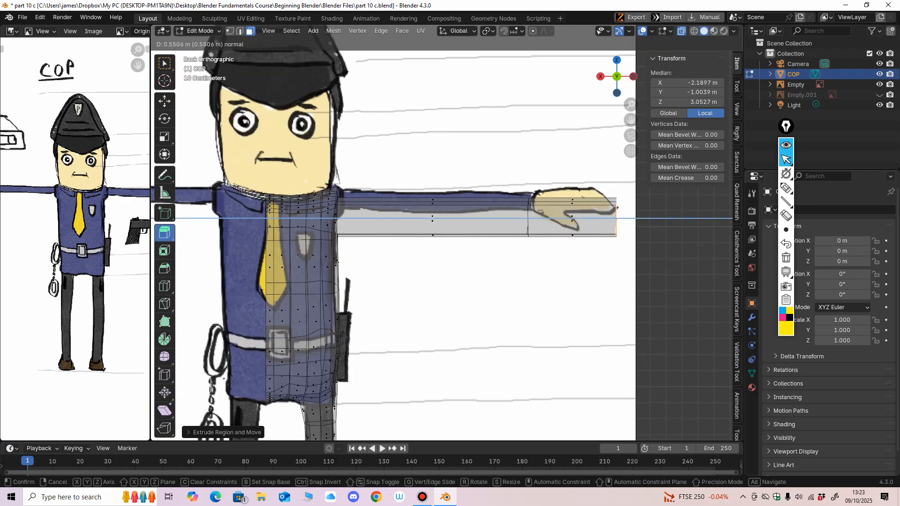
{"action": "left_click_drag", "start_coordinate": [614, 209], "coordinate": [614, 220]}
{"action": "scroll", "coordinate": [614, 221], "scroll_direction": "down", "scroll_amount": 2}
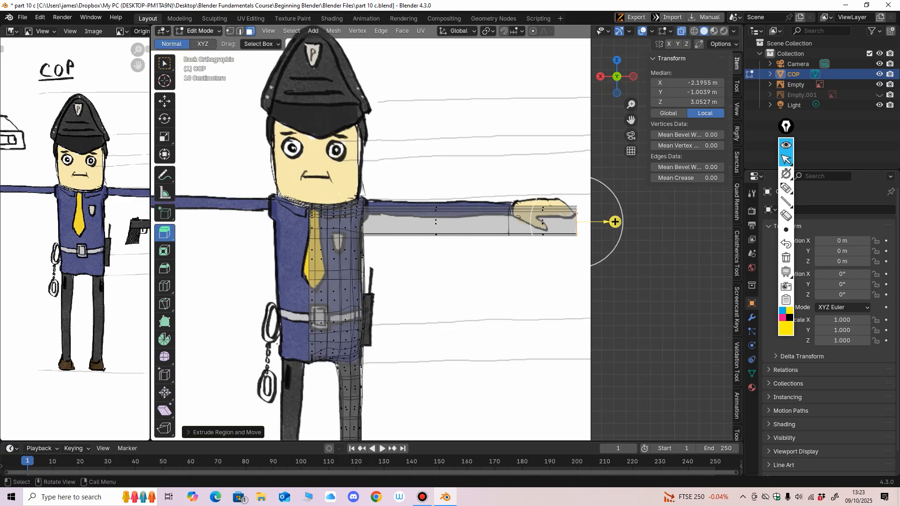
Select the vertices along the arm's underside in vertex select mode and raise them to thin the arm toward the drawing.
{"action": "left_click", "coordinate": [211, 31]}
{"action": "left_click", "coordinate": [230, 31]}
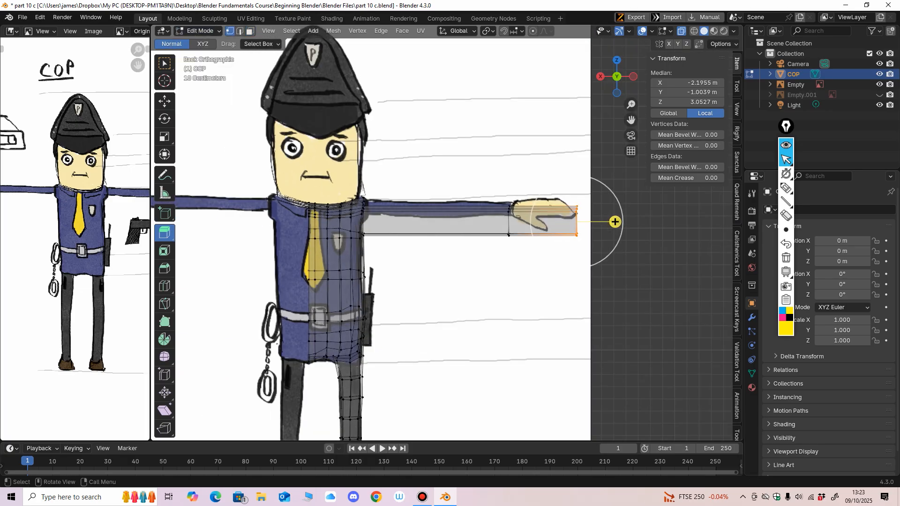
{"action": "left_click", "coordinate": [164, 101]}
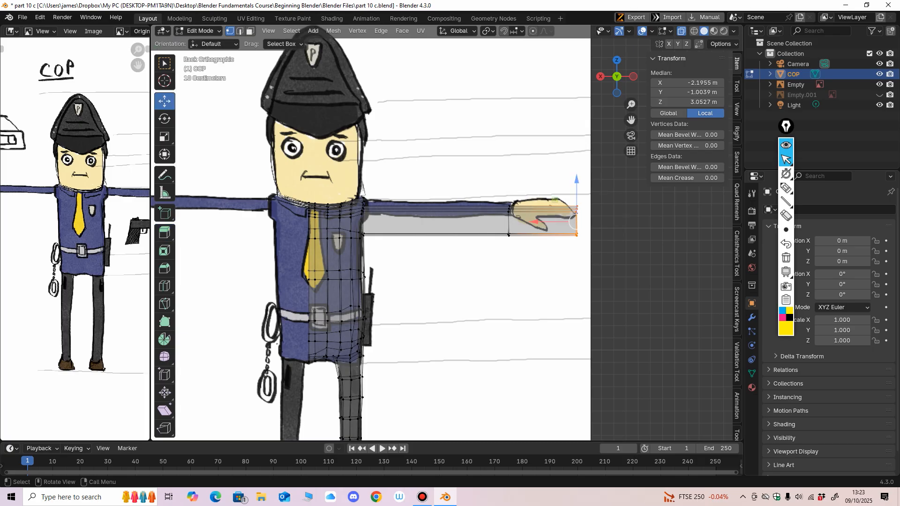
{"action": "middle_click_drag", "start_coordinate": [394, 263], "coordinate": [358, 269]}
{"action": "scroll", "coordinate": [358, 269], "scroll_direction": "up", "scroll_amount": 1}
{"action": "key", "text": "ctrl+KP_1"}
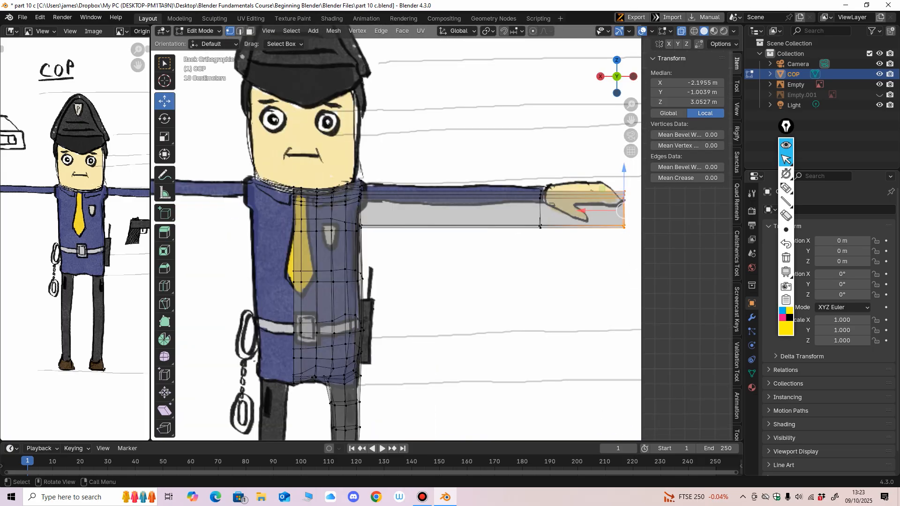
{"action": "left_click", "coordinate": [300, 215]}
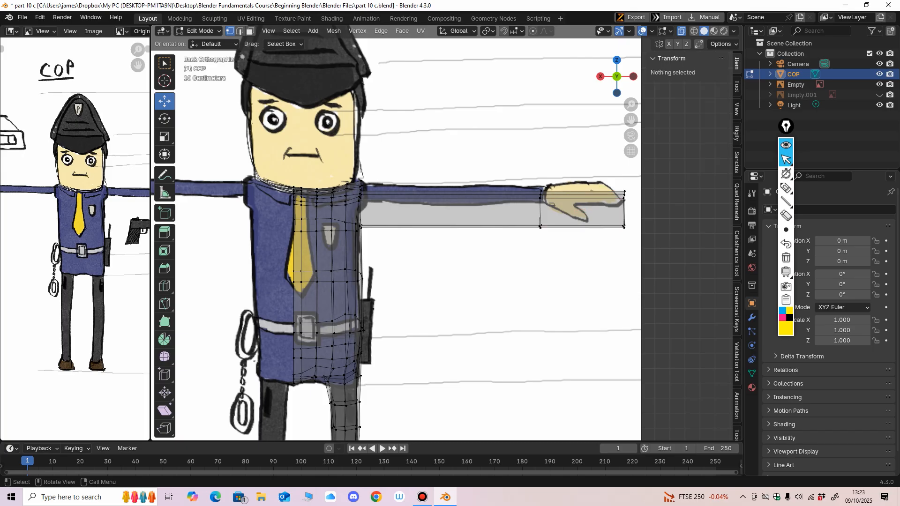
{"action": "left_click_drag", "start_coordinate": [278, 214], "coordinate": [650, 251]}
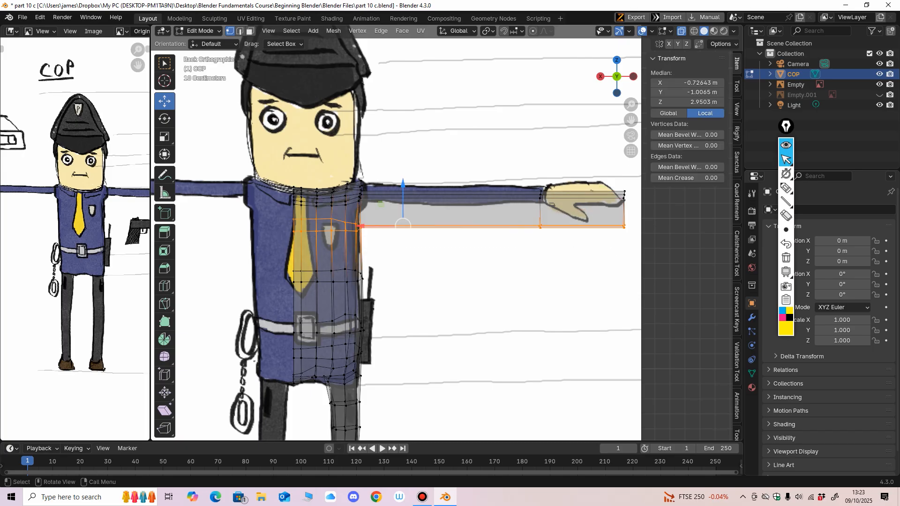
{"action": "left_click_drag", "start_coordinate": [402, 184], "coordinate": [403, 176]}
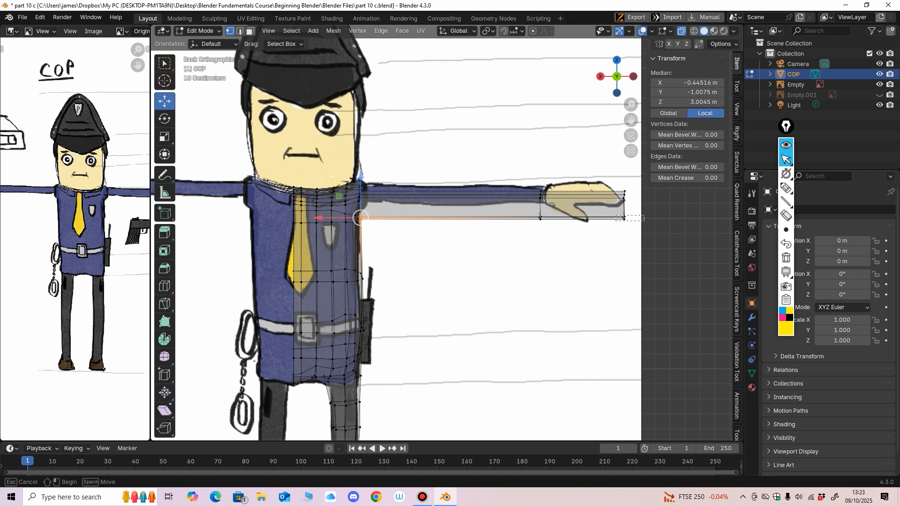
{"action": "left_click_drag", "start_coordinate": [644, 237], "coordinate": [644, 237]}
Select the whole arm with its shoulder vertices and raise it to a median Z of 3.1468 m.
{"action": "left_click_drag", "start_coordinate": [492, 188], "coordinate": [345, 177]}
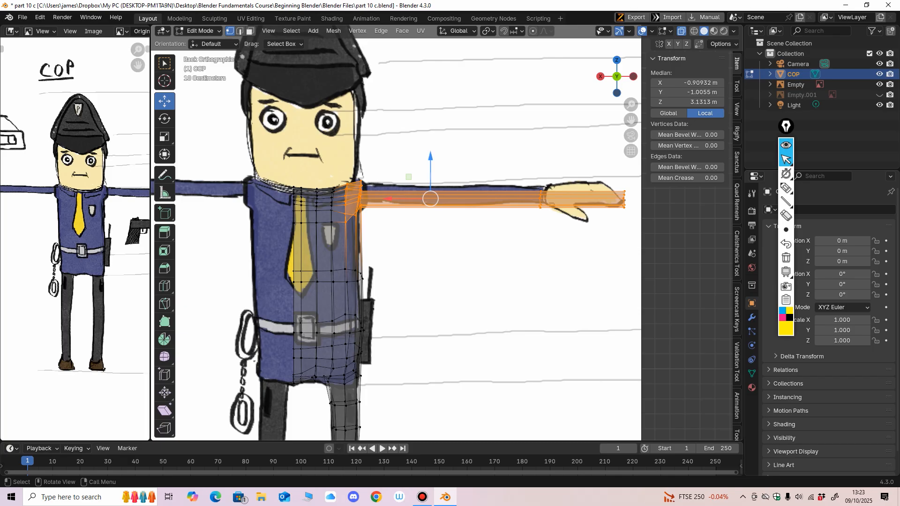
{"action": "left_click_drag", "start_coordinate": [430, 162], "coordinate": [430, 160]}
{"action": "middle_click_drag", "start_coordinate": [430, 160], "coordinate": [408, 103]}
{"action": "middle_click_drag", "start_coordinate": [424, 248], "coordinate": [328, 162]}
{"action": "middle_click_drag", "start_coordinate": [328, 162], "coordinate": [260, 170], "text": "shift"}
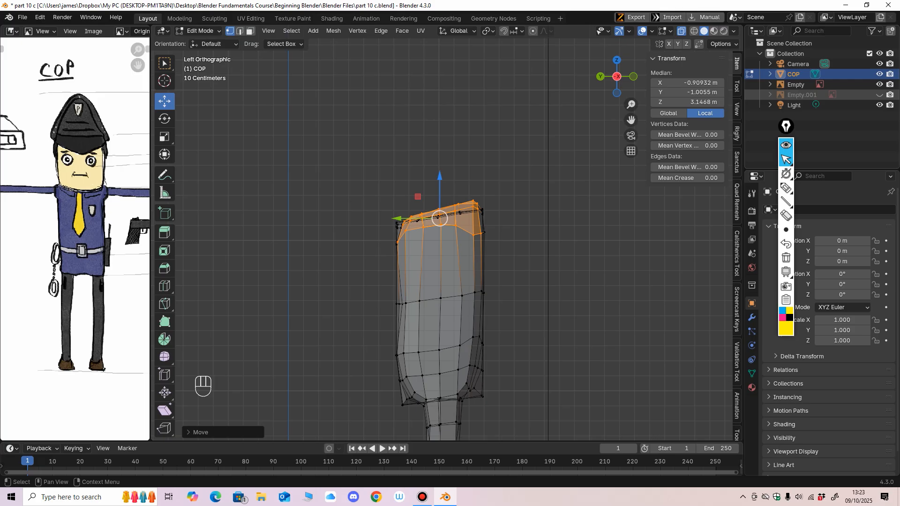
Show the side reference Empty.001, select the arm and shoulder vertices and raise them to a median Z of 3.1564 m.
{"action": "left_click", "coordinate": [879, 95]}
{"action": "middle_click_drag", "start_coordinate": [413, 234], "coordinate": [440, 224], "text": "shift"}
{"action": "middle_click_drag", "start_coordinate": [439, 224], "coordinate": [424, 366], "text": "ctrl"}
{"action": "middle_click_drag", "start_coordinate": [385, 290], "coordinate": [385, 187], "text": "ctrl"}
{"action": "middle_click_drag", "start_coordinate": [385, 188], "coordinate": [368, 216], "text": "shift"}
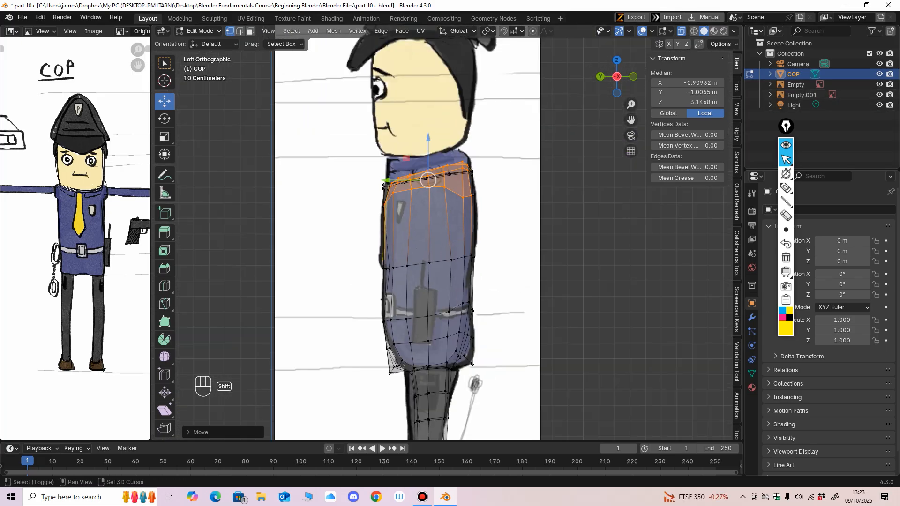
{"action": "left_click_drag", "start_coordinate": [367, 156], "coordinate": [490, 229]}
{"action": "middle_click_drag", "start_coordinate": [422, 225], "coordinate": [525, 276]}
{"action": "middle_click_drag", "start_coordinate": [525, 276], "coordinate": [525, 225], "text": "ctrl"}
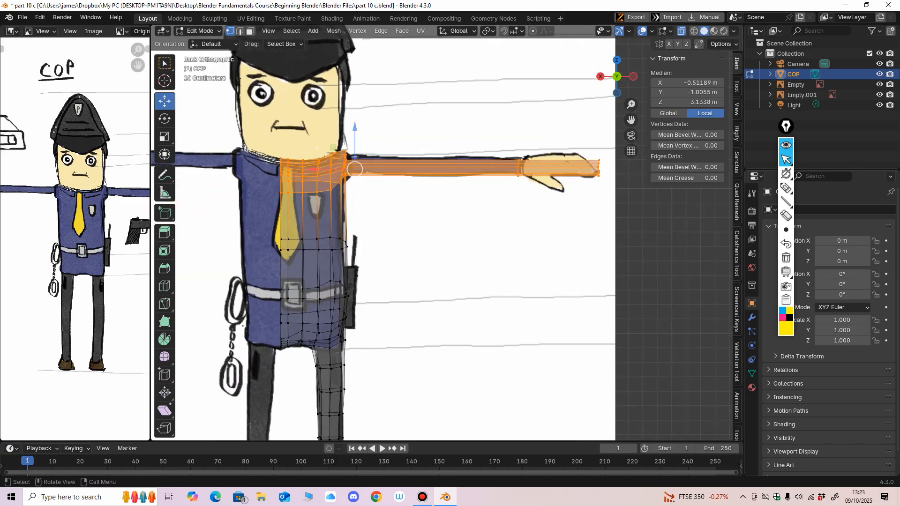
{"action": "left_click_drag", "start_coordinate": [355, 129], "coordinate": [355, 125]}
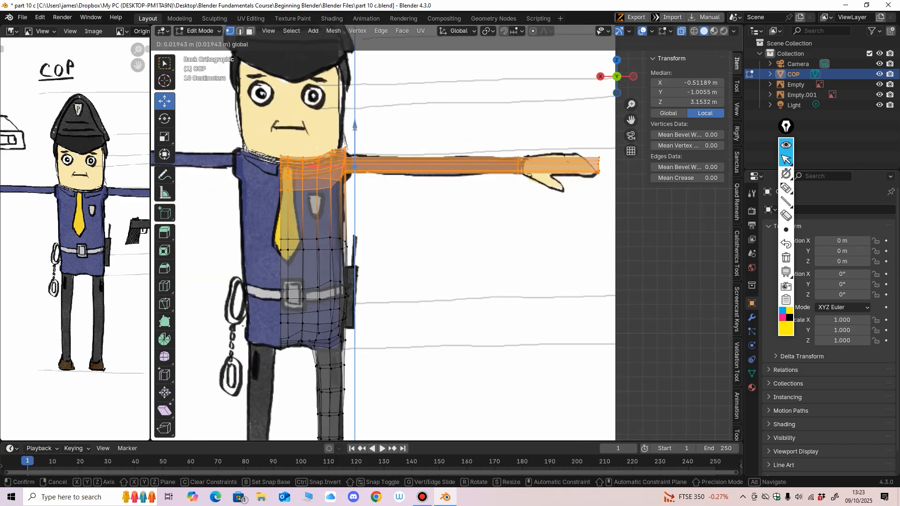
{"action": "middle_click_drag", "start_coordinate": [366, 140], "coordinate": [328, 144]}
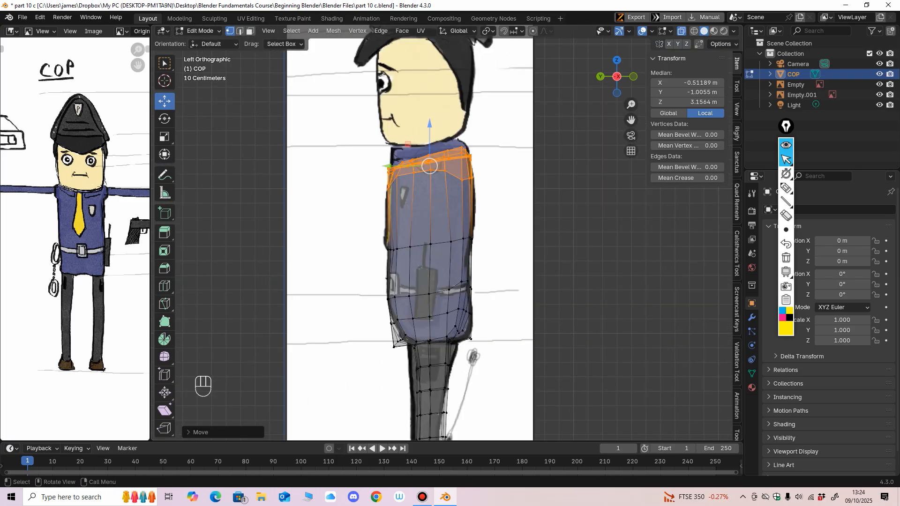
Shift the edge rows of the thigh and shin forward along Y to follow the leg in the side reference.
{"action": "middle_click_drag", "start_coordinate": [384, 188], "coordinate": [382, 71], "text": "ctrl"}
{"action": "middle_click_drag", "start_coordinate": [382, 71], "coordinate": [361, 100], "text": "shift"}
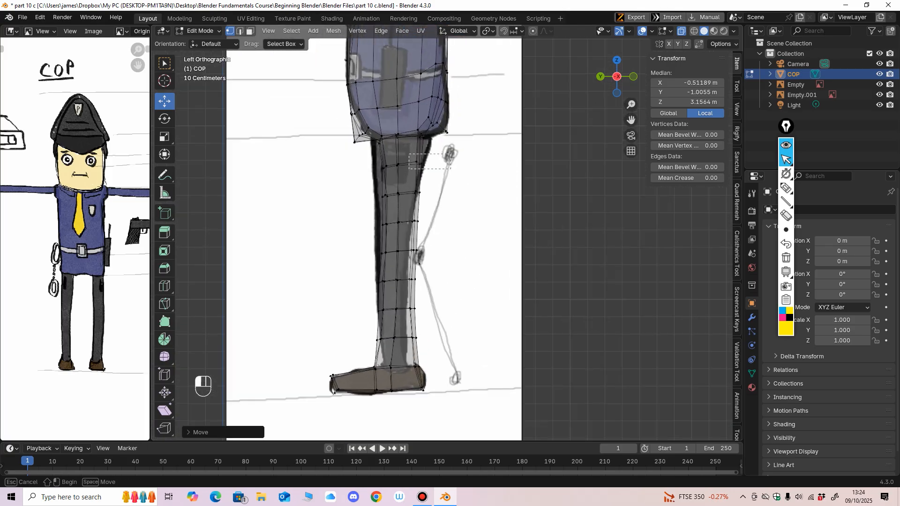
{"action": "left_click_drag", "start_coordinate": [370, 153], "coordinate": [421, 234]}
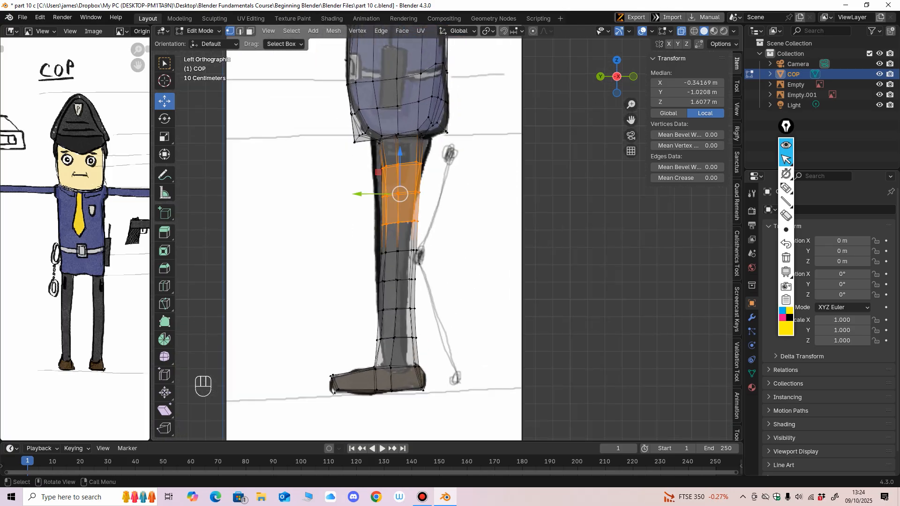
{"action": "left_click_drag", "start_coordinate": [358, 194], "coordinate": [352, 194]}
{"action": "left_click_drag", "start_coordinate": [350, 241], "coordinate": [426, 263]}
{"action": "left_click_drag", "start_coordinate": [358, 252], "coordinate": [425, 292]}
{"action": "left_click_drag", "start_coordinate": [356, 280], "coordinate": [426, 320]}
{"action": "left_click_drag", "start_coordinate": [356, 309], "coordinate": [353, 309]}
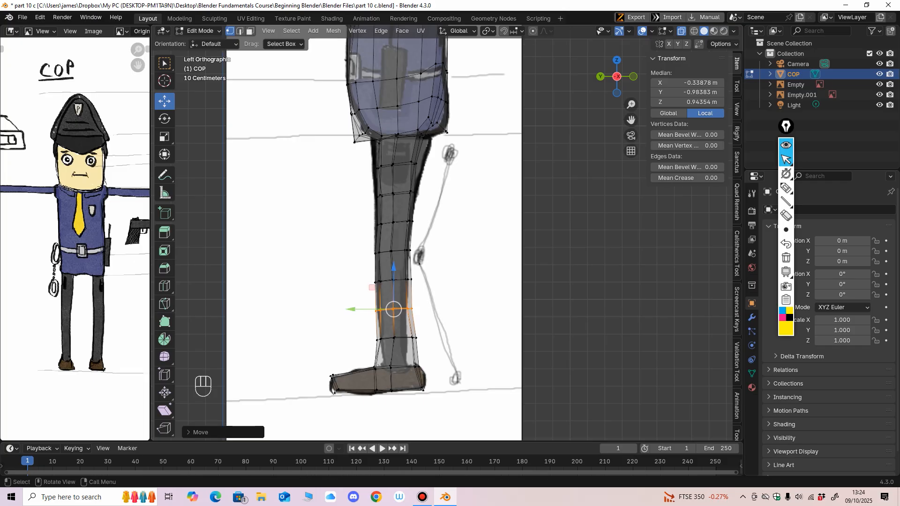
Nudge the edge rows around the knee further along Y to refine their fit to the drawn leg.
{"action": "mouse_move", "coordinate": [355, 212]}
{"action": "left_mouse_down"}
{"action": "mouse_move", "coordinate": [424, 233]}
{"action": "mouse_move", "coordinate": [353, 222]}
{"action": "left_mouse_up"}
{"action": "left_click_drag", "start_coordinate": [355, 183], "coordinate": [425, 233]}
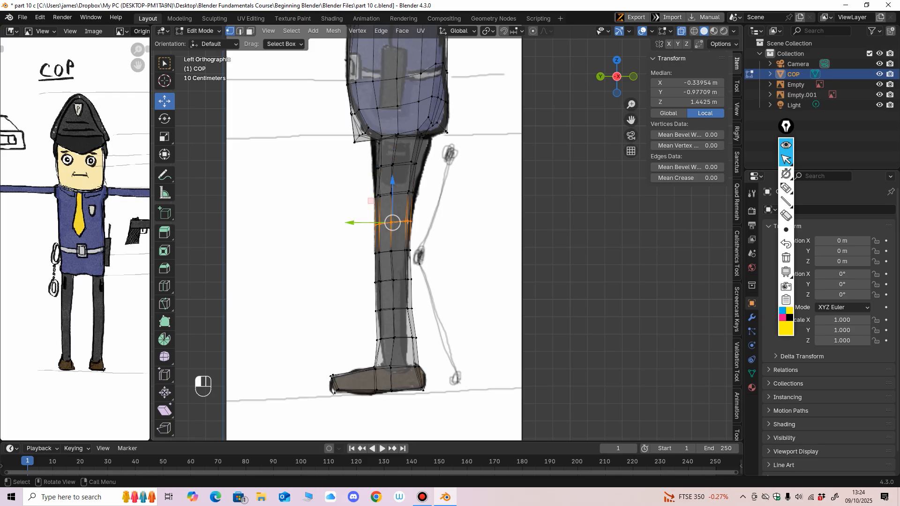
{"action": "left_click_drag", "start_coordinate": [352, 223], "coordinate": [424, 262]}
{"action": "left_click_drag", "start_coordinate": [352, 252], "coordinate": [424, 291]}
{"action": "left_click_drag", "start_coordinate": [352, 280], "coordinate": [350, 280]}
Move the back vertices of the lower shin forward along Y to the drawn outline.
{"action": "left_click_drag", "start_coordinate": [400, 299], "coordinate": [425, 319]}
{"action": "left_click_drag", "start_coordinate": [367, 308], "coordinate": [425, 348]}
{"action": "left_click_drag", "start_coordinate": [368, 337], "coordinate": [366, 337]}
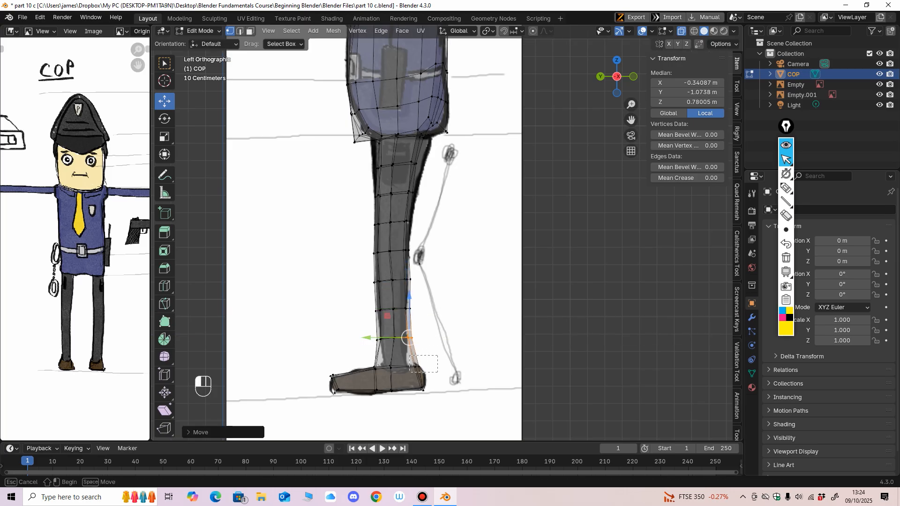
{"action": "left_click_drag", "start_coordinate": [437, 373], "coordinate": [437, 373]}
Add an edge loop around the leg just above the ankle, try scaling it along Y, and undo the scaling.
{"action": "left_click", "coordinate": [164, 286]}
{"action": "left_click", "coordinate": [393, 353]}
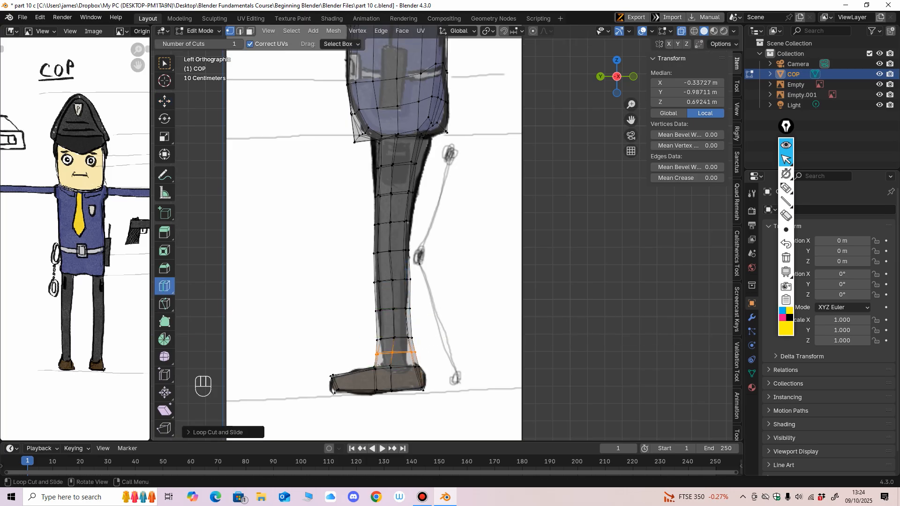
{"action": "key", "text": "s"}
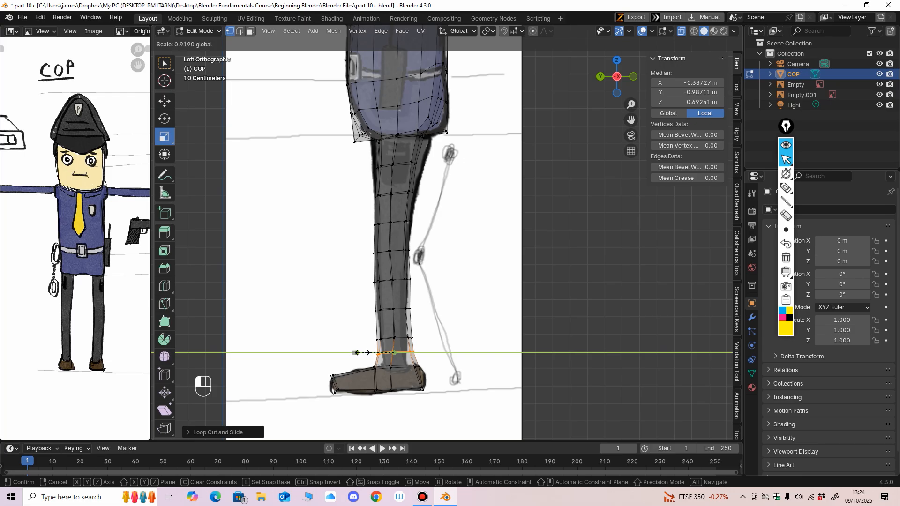
{"action": "left_click_drag", "start_coordinate": [365, 351], "coordinate": [365, 351]}
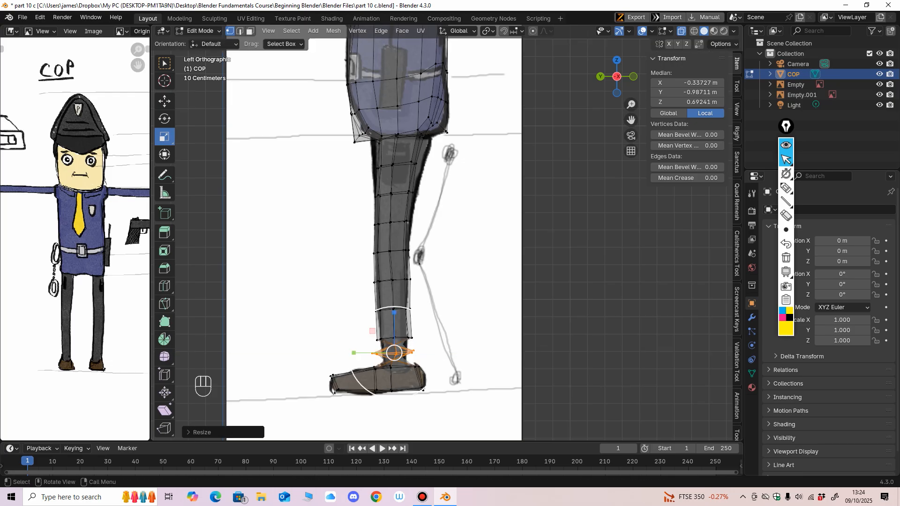
{"action": "key", "text": "ctrl+z"}
{"action": "key", "text": "ctrl+z"}
Scale the edge row above the ankle and the one at mid-shin along Y to match the drawn leg width.
{"action": "left_click_drag", "start_coordinate": [444, 343], "coordinate": [444, 343]}
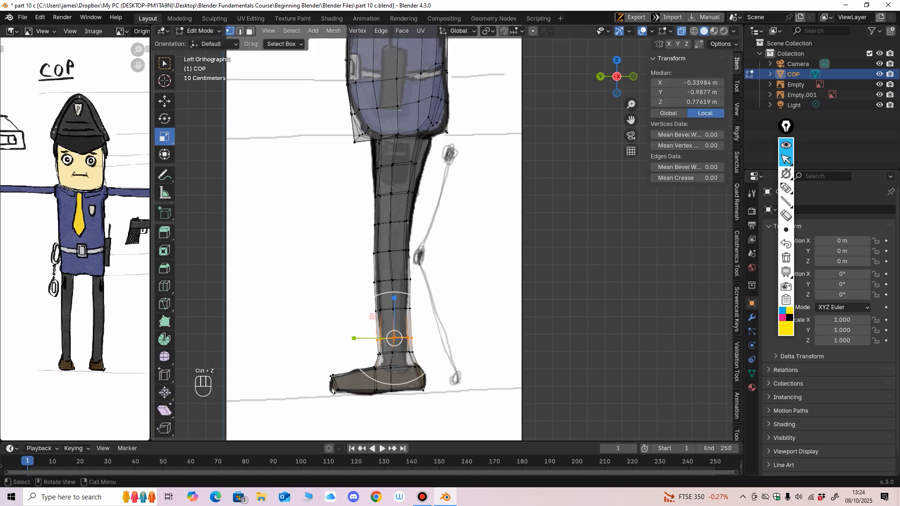
{"action": "left_click_drag", "start_coordinate": [362, 338], "coordinate": [360, 338]}
{"action": "left_click_drag", "start_coordinate": [359, 271], "coordinate": [427, 294]}
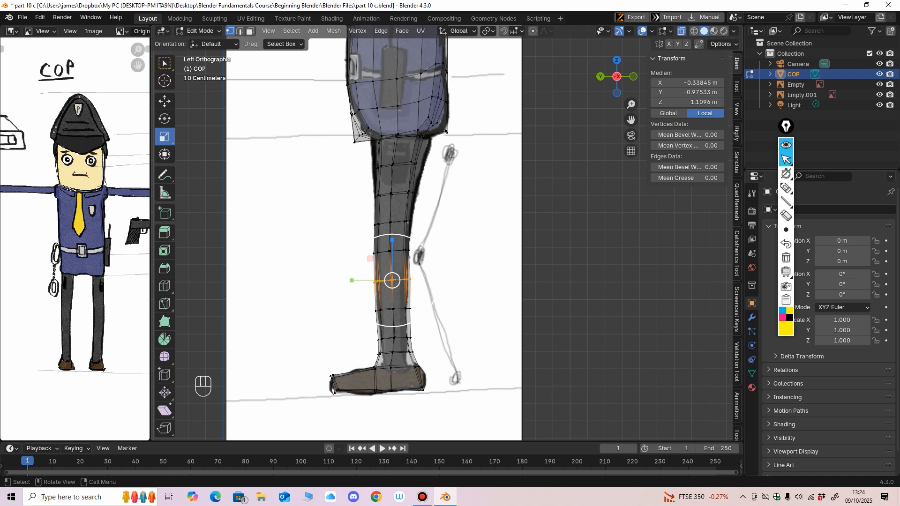
{"action": "left_click_drag", "start_coordinate": [352, 280], "coordinate": [358, 277]}
Return to Object Mode, turn X-ray off and examine the half body's torso, arm and leg from several angles.
{"action": "left_click", "coordinate": [201, 30]}
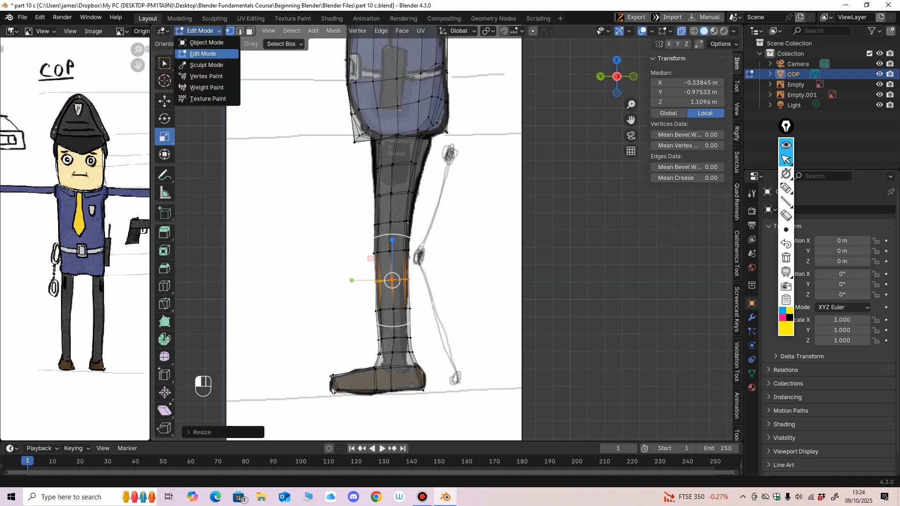
{"action": "left_click", "coordinate": [201, 39]}
{"action": "scroll", "coordinate": [375, 234], "scroll_direction": "down", "scroll_amount": 4}
{"action": "middle_click_drag", "start_coordinate": [375, 211], "coordinate": [375, 305], "text": "shift"}
{"action": "middle_click_drag", "start_coordinate": [375, 234], "coordinate": [481, 270]}
{"action": "middle_click_drag", "start_coordinate": [202, 381], "coordinate": [204, 389]}
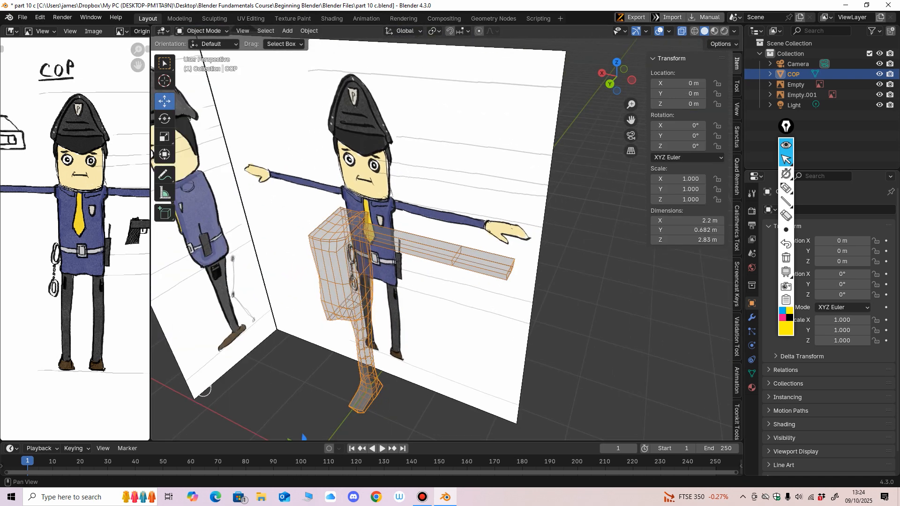
{"action": "left_click", "coordinate": [682, 31]}
{"action": "middle_click_drag", "start_coordinate": [469, 202], "coordinate": [461, 215]}
{"action": "middle_click_drag", "start_coordinate": [462, 215], "coordinate": [436, 234], "text": "shift"}
{"action": "scroll", "coordinate": [468, 193], "scroll_direction": "up", "scroll_amount": 1}
{"action": "middle_click_drag", "start_coordinate": [436, 234], "coordinate": [475, 154], "text": "shift"}
{"action": "scroll", "coordinate": [502, 141], "scroll_direction": "down", "scroll_amount": 3}
{"action": "scroll", "coordinate": [499, 159], "scroll_direction": "up", "scroll_amount": 3}
{"action": "scroll", "coordinate": [474, 153], "scroll_direction": "down", "scroll_amount": 2}
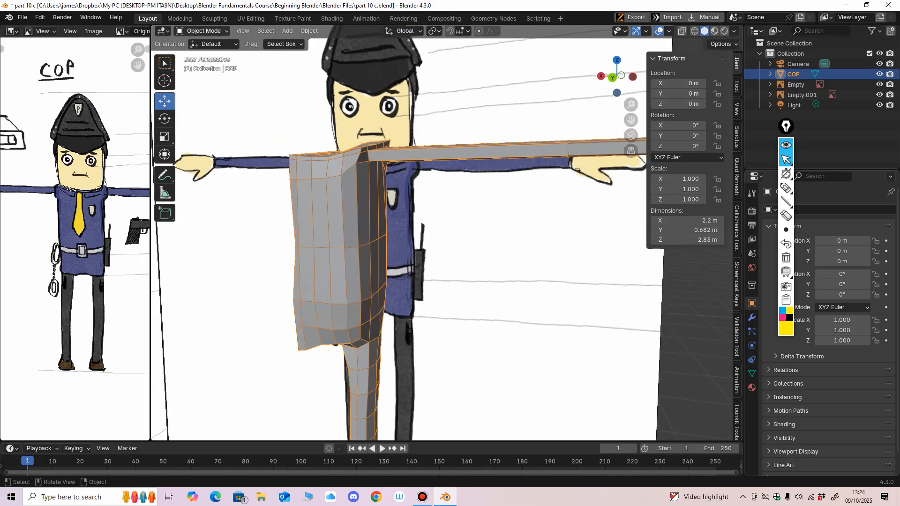
In Edit Mode, add loop cuts around the shoulder and torso and lengthwise down the torso's outer side and along the arm.
{"action": "left_click", "coordinate": [202, 30]}
{"action": "left_click", "coordinate": [201, 54]}
{"action": "left_click", "coordinate": [165, 286]}
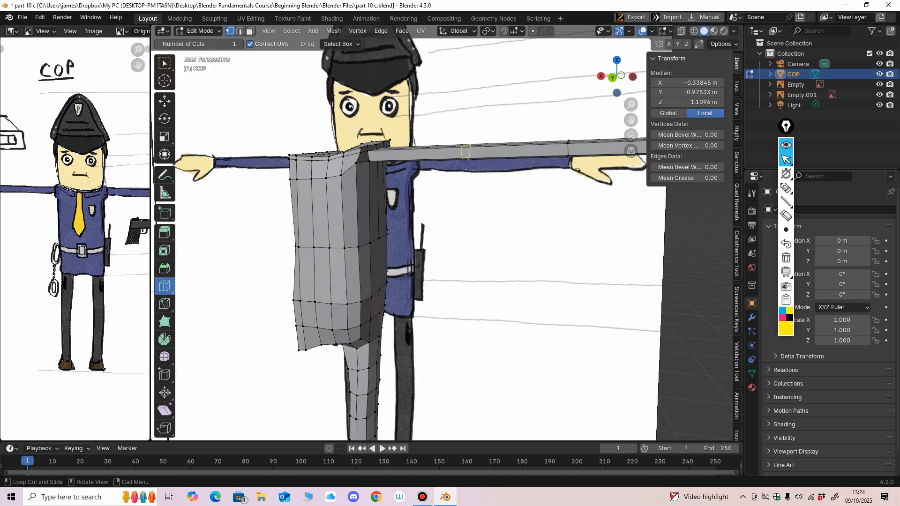
{"action": "left_click", "coordinate": [338, 165]}
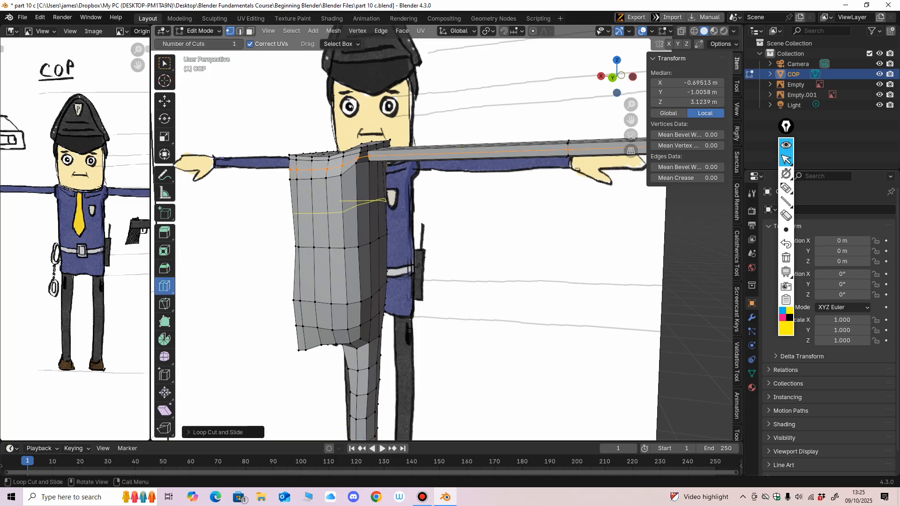
{"action": "mouse_move", "coordinate": [344, 203]}
{"action": "middle_mouse_down"}
{"action": "mouse_move", "coordinate": [319, 223]}
{"action": "mouse_move", "coordinate": [344, 202]}
{"action": "middle_mouse_up"}
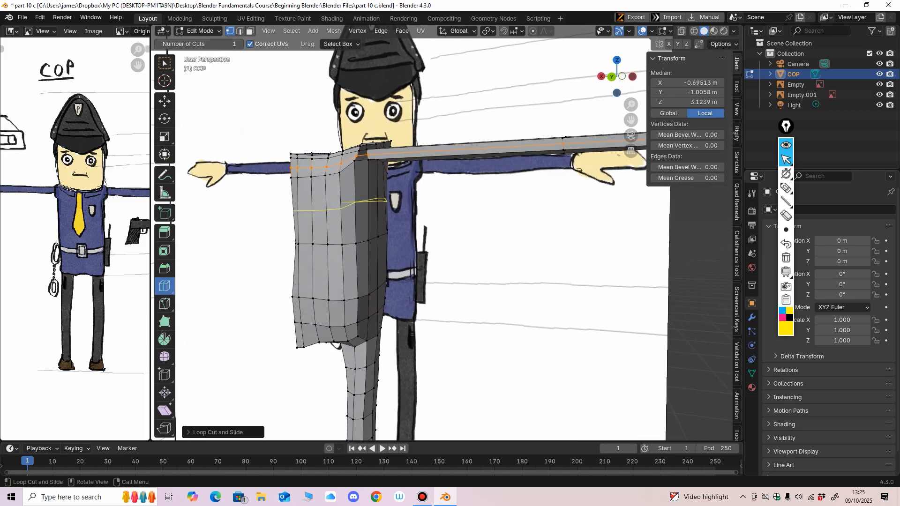
{"action": "left_click", "coordinate": [341, 194]}
{"action": "left_click", "coordinate": [341, 226]}
{"action": "middle_click_drag", "start_coordinate": [387, 263], "coordinate": [356, 304]}
Switch the body to Sculpt Mode and turn X-ray on to check the shoulder against the front reference.
{"action": "left_click", "coordinate": [200, 30]}
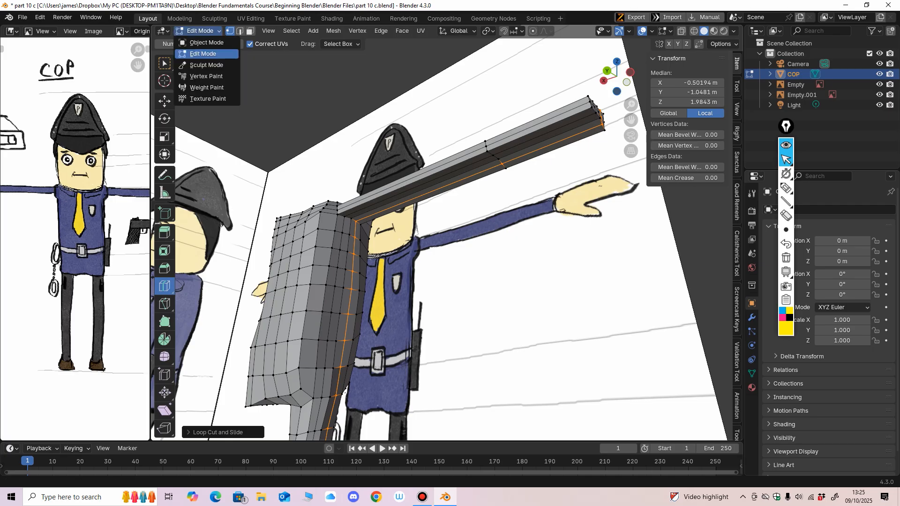
{"action": "left_click", "coordinate": [208, 65]}
{"action": "mouse_move", "coordinate": [408, 218]}
{"action": "middle_mouse_down"}
{"action": "mouse_move", "coordinate": [374, 235]}
{"action": "mouse_move", "coordinate": [390, 193]}
{"action": "mouse_move", "coordinate": [374, 232]}
{"action": "mouse_move", "coordinate": [374, 200]}
{"action": "mouse_move", "coordinate": [384, 192]}
{"action": "mouse_move", "coordinate": [365, 172]}
{"action": "mouse_move", "coordinate": [389, 166]}
{"action": "mouse_move", "coordinate": [356, 160]}
{"action": "middle_mouse_up"}
{"action": "middle_click_drag", "start_coordinate": [360, 201], "coordinate": [347, 193]}
{"action": "middle_click_drag", "start_coordinate": [461, 180], "coordinate": [440, 167]}
{"action": "middle_click_drag", "start_coordinate": [333, 161], "coordinate": [362, 155], "text": "alt"}
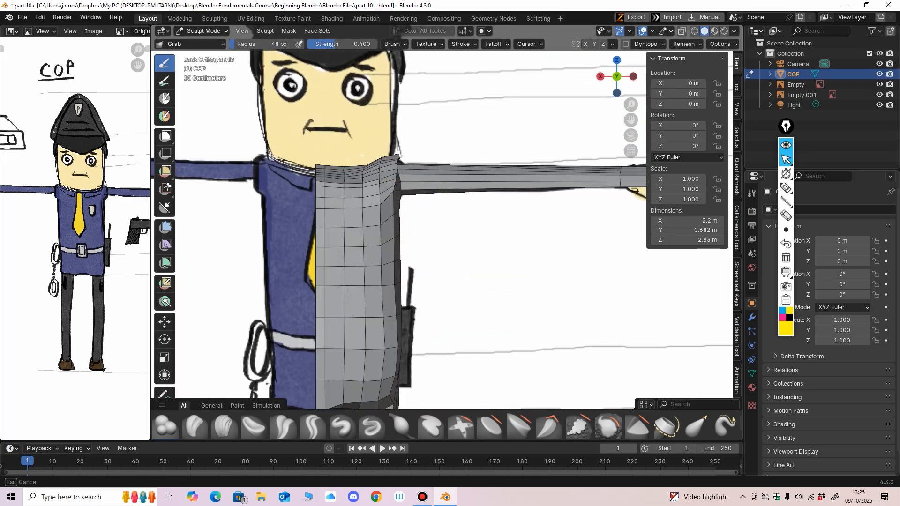
{"action": "left_click", "coordinate": [682, 30]}
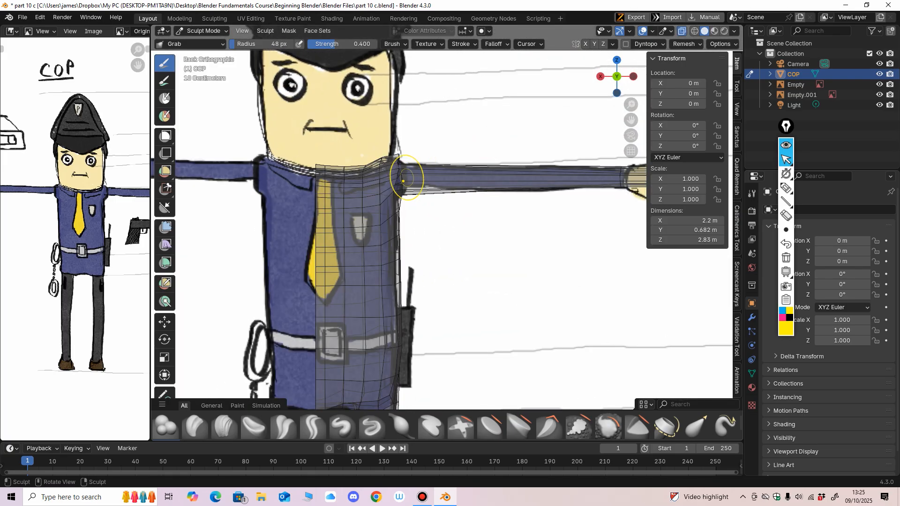
{"action": "mouse_move", "coordinate": [366, 187]}
{"action": "middle_mouse_down"}
{"action": "mouse_move", "coordinate": [379, 201]}
{"action": "mouse_move", "coordinate": [352, 221]}
{"action": "mouse_move", "coordinate": [328, 281]}
{"action": "mouse_move", "coordinate": [327, 195]}
{"action": "mouse_move", "coordinate": [413, 187]}
{"action": "mouse_move", "coordinate": [380, 263]}
{"action": "mouse_move", "coordinate": [375, 198]}
{"action": "mouse_move", "coordinate": [382, 234]}
{"action": "middle_mouse_up"}
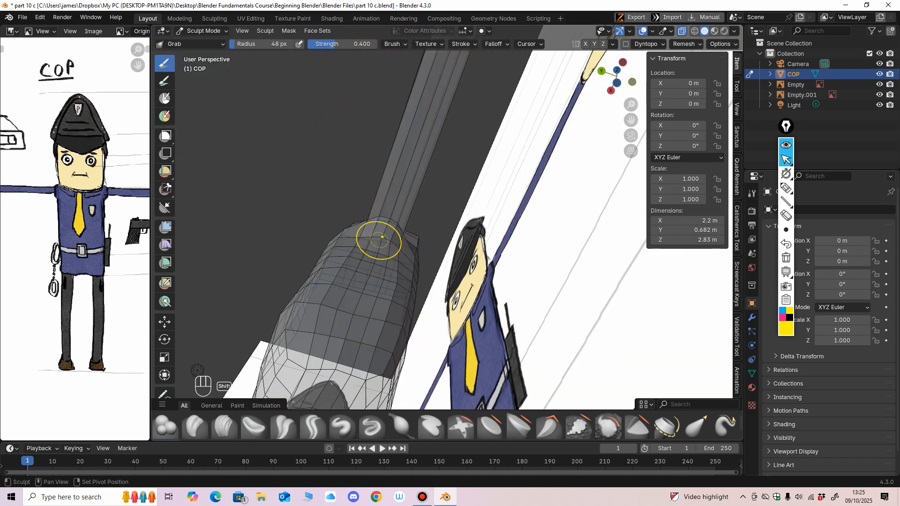
{"action": "middle_click_drag", "start_coordinate": [372, 235], "coordinate": [382, 228]}
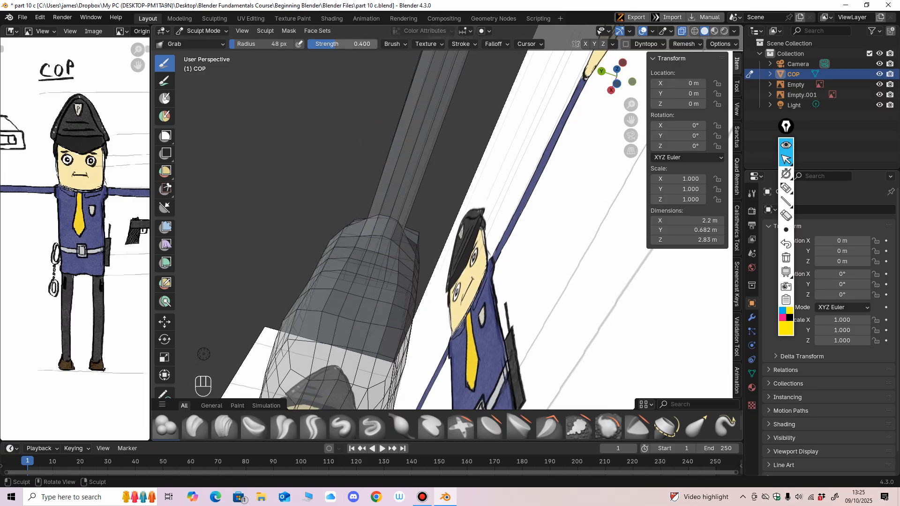
Set the Grab brush's strength to 0.25 and then to 0.5.
{"action": "double_click", "coordinate": [342, 44]}
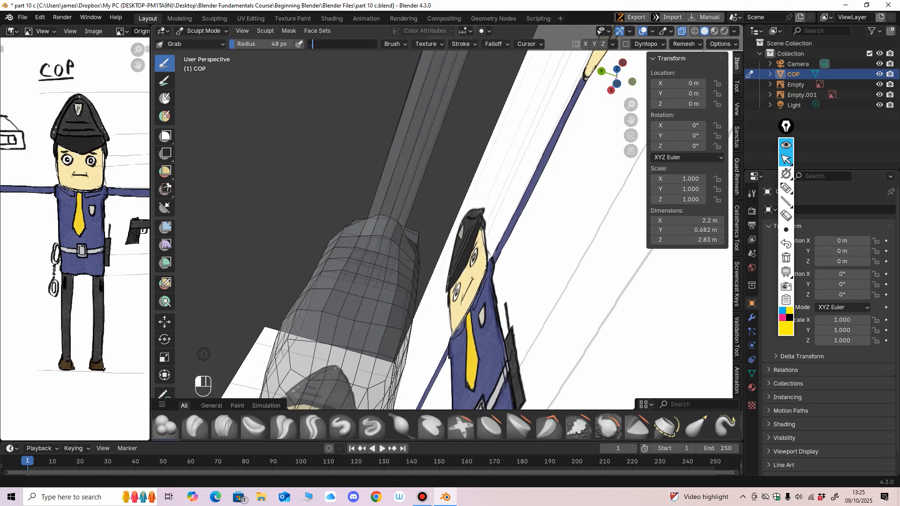
{"action": "type", "text": ".25"}
{"action": "key", "text": "Return"}
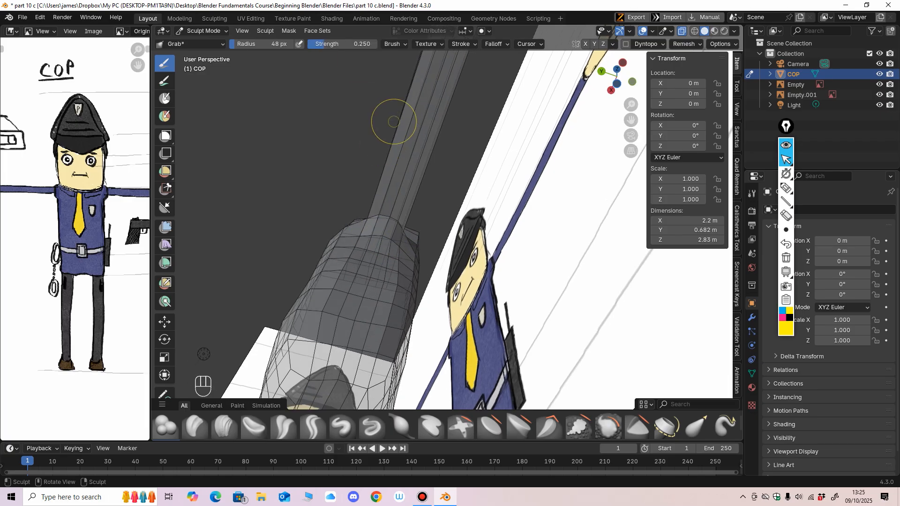
{"action": "left_click", "coordinate": [342, 44]}
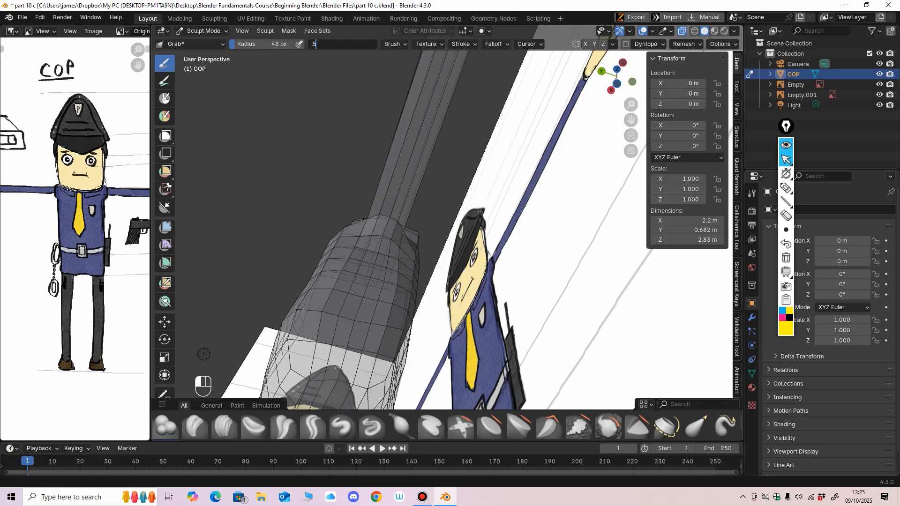
{"action": "key", "text": "Return"}
{"action": "key", "text": "shift"}
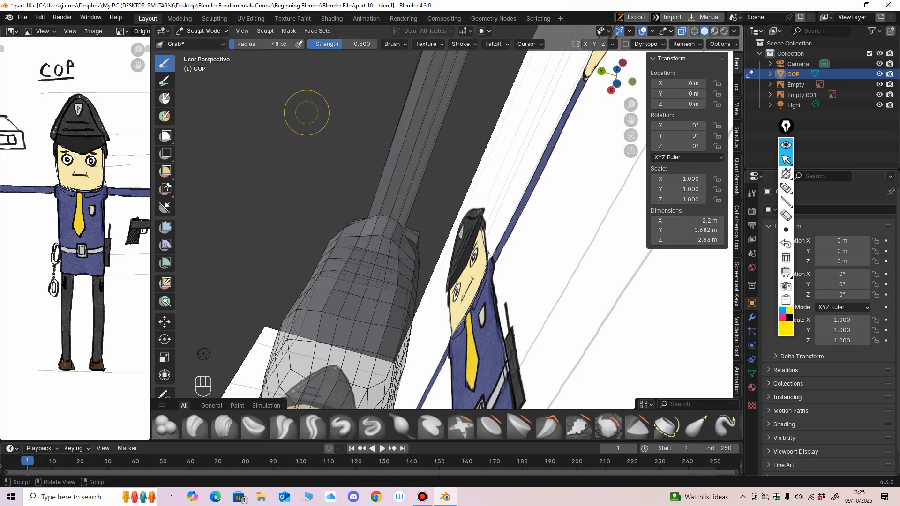
{"action": "middle_click_drag", "start_coordinate": [306, 113], "coordinate": [231, 60]}
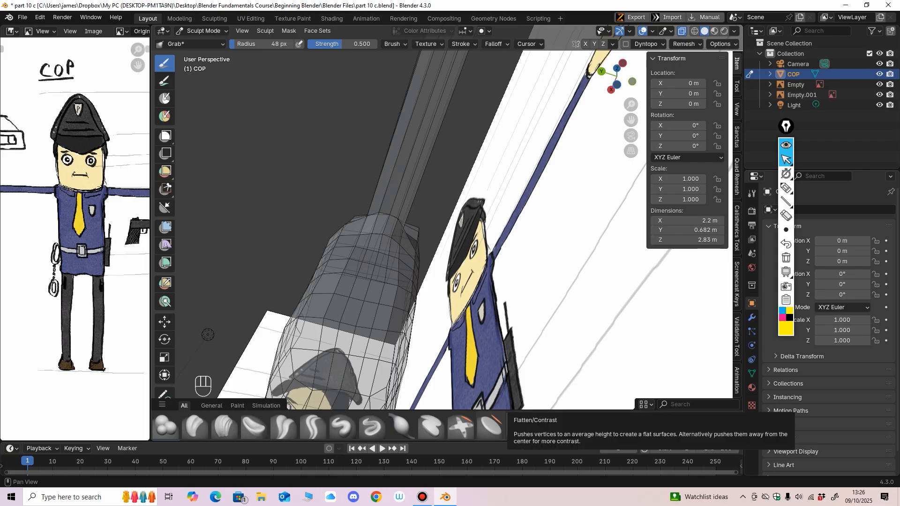
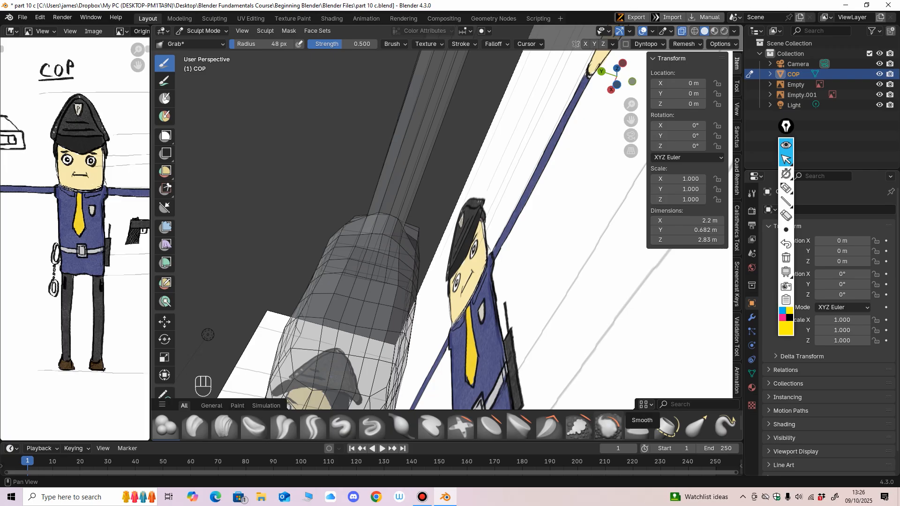
Choose the Smooth brush and set its strength to 0.3.
{"action": "left_click", "coordinate": [608, 427]}
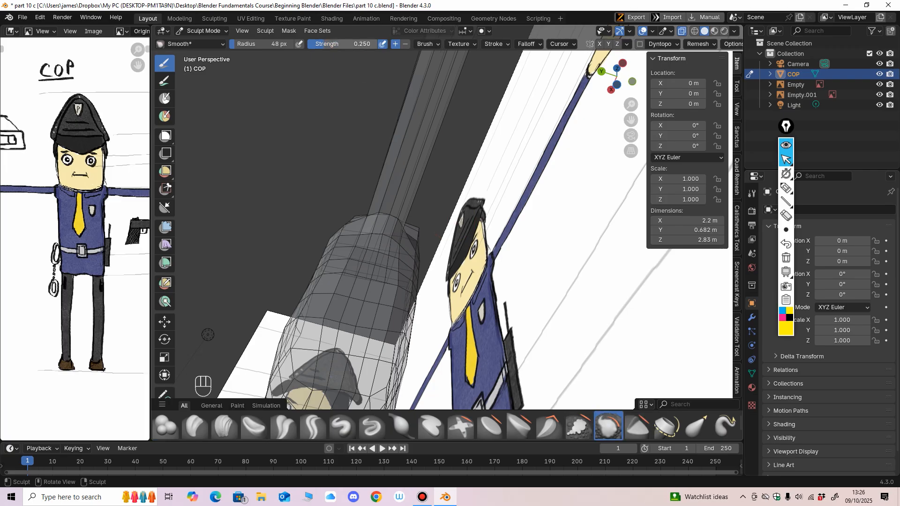
{"action": "left_click", "coordinate": [332, 45]}
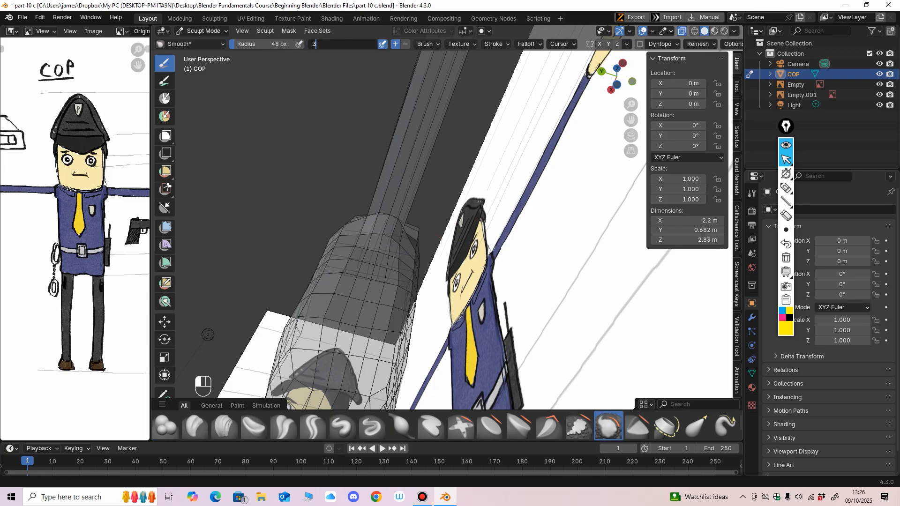
{"action": "key", "text": "Return"}
Try a smoothing stroke over the shoulder where the arm joins the torso, and undo it.
{"action": "middle_click_drag", "start_coordinate": [417, 183], "coordinate": [406, 222]}
{"action": "left_click_drag", "start_coordinate": [407, 221], "coordinate": [444, 247], "text": "shift"}
{"action": "mouse_move", "coordinate": [445, 262]}
{"action": "middle_mouse_down"}
{"action": "mouse_move", "coordinate": [497, 284]}
{"action": "mouse_move", "coordinate": [512, 230]}
{"action": "middle_mouse_up"}
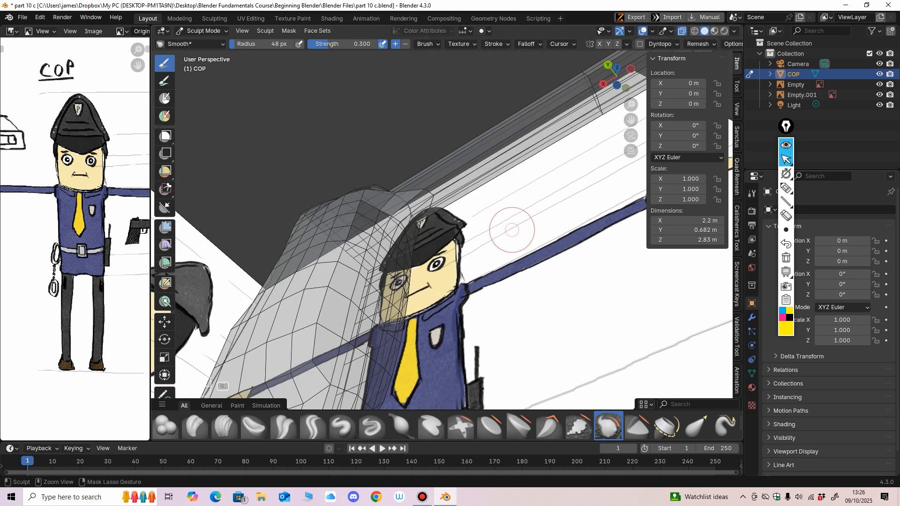
{"action": "key", "text": "ctrl+z"}
{"action": "key", "text": "ctrl"}
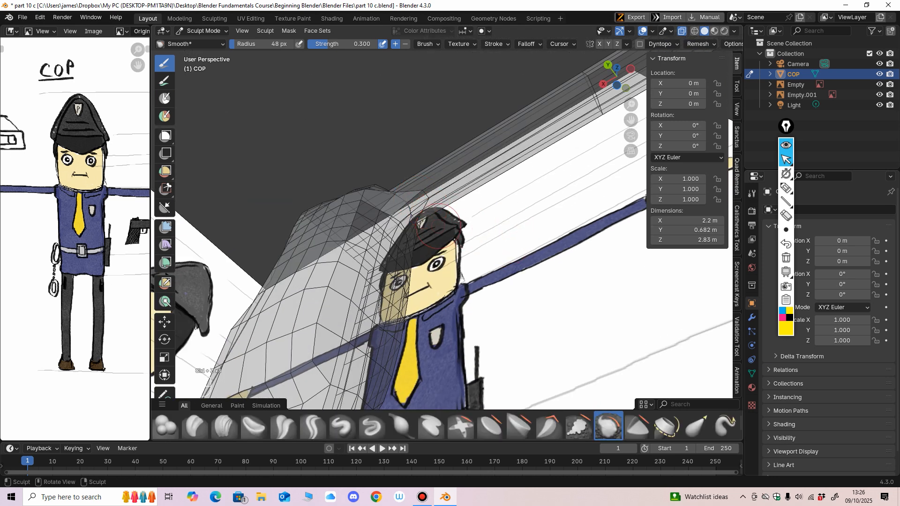
Turn X-ray off, grab the shoulder where the arm joins the torso and pull it inward, and smooth the joint.
{"action": "key", "text": "g"}
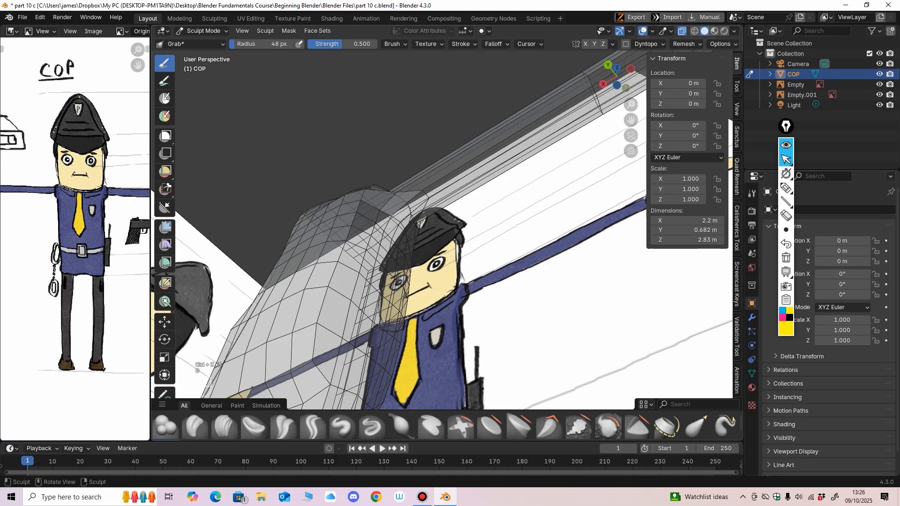
{"action": "left_click", "coordinate": [682, 31]}
{"action": "mouse_move", "coordinate": [418, 197]}
{"action": "left_mouse_down"}
{"action": "mouse_move", "coordinate": [403, 203]}
{"action": "mouse_move", "coordinate": [402, 193]}
{"action": "left_mouse_up"}
{"action": "middle_click_drag", "start_coordinate": [402, 193], "coordinate": [401, 200]}
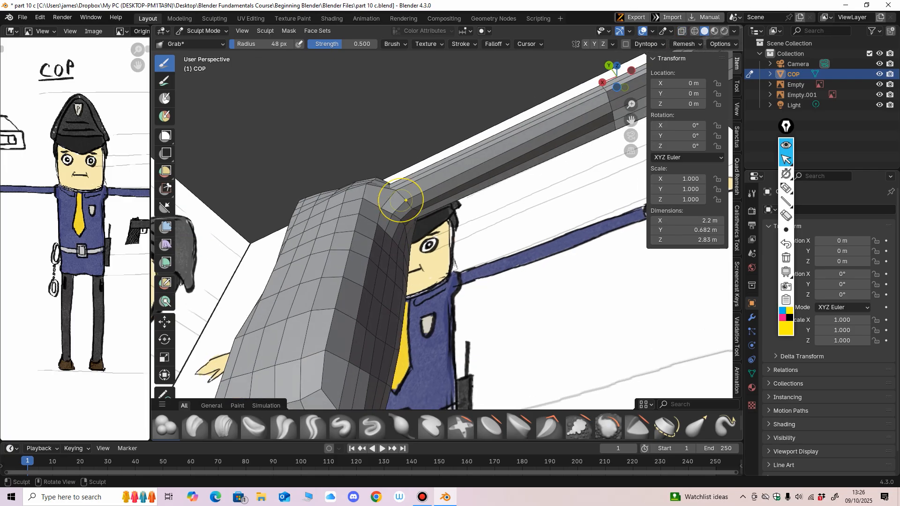
{"action": "key", "text": "ctrl+KP_1"}
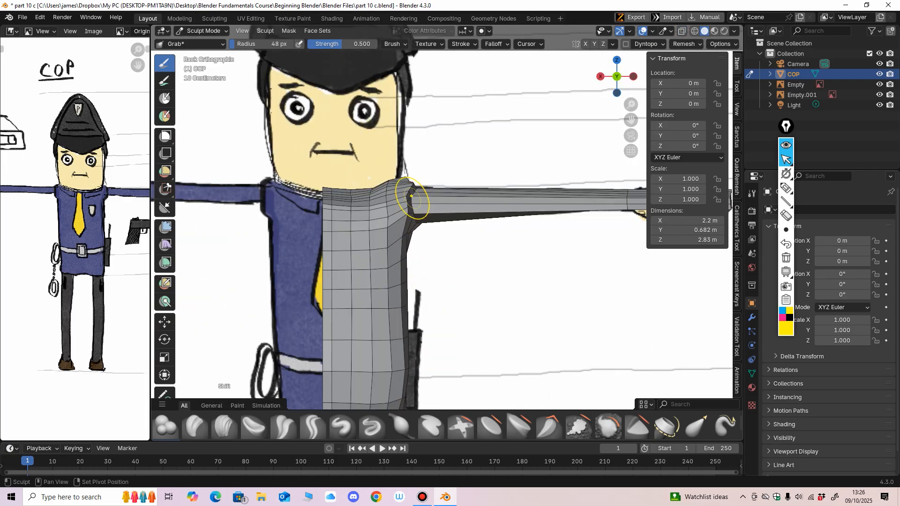
{"action": "left_click_drag", "start_coordinate": [412, 197], "coordinate": [416, 209], "text": "shift"}
{"action": "middle_click_drag", "start_coordinate": [407, 206], "coordinate": [352, 217]}
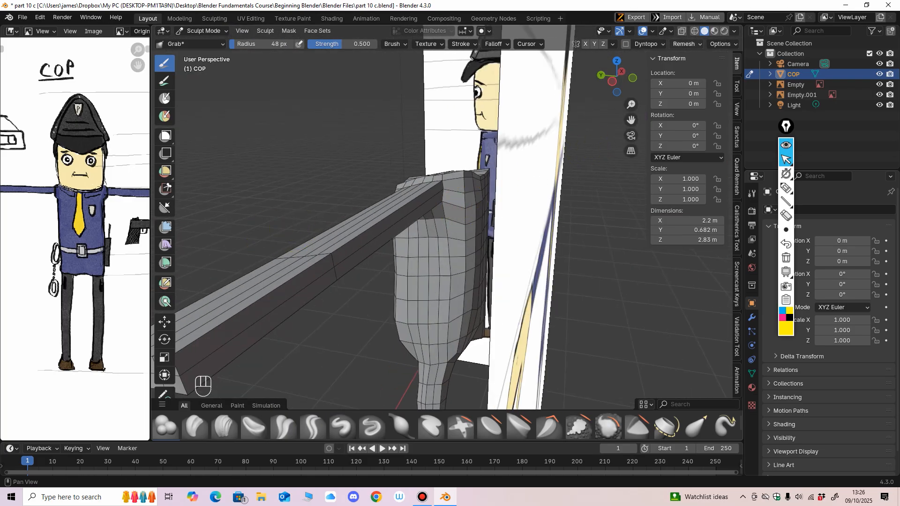
Hide the front reference image and switch the body to Edit Mode.
{"action": "left_click", "coordinate": [880, 84]}
{"action": "middle_click_drag", "start_coordinate": [421, 210], "coordinate": [392, 219]}
{"action": "scroll", "coordinate": [498, 225], "scroll_direction": "down", "scroll_amount": 1}
{"action": "scroll", "coordinate": [370, 207], "scroll_direction": "up", "scroll_amount": 1}
{"action": "left_click", "coordinate": [202, 31]}
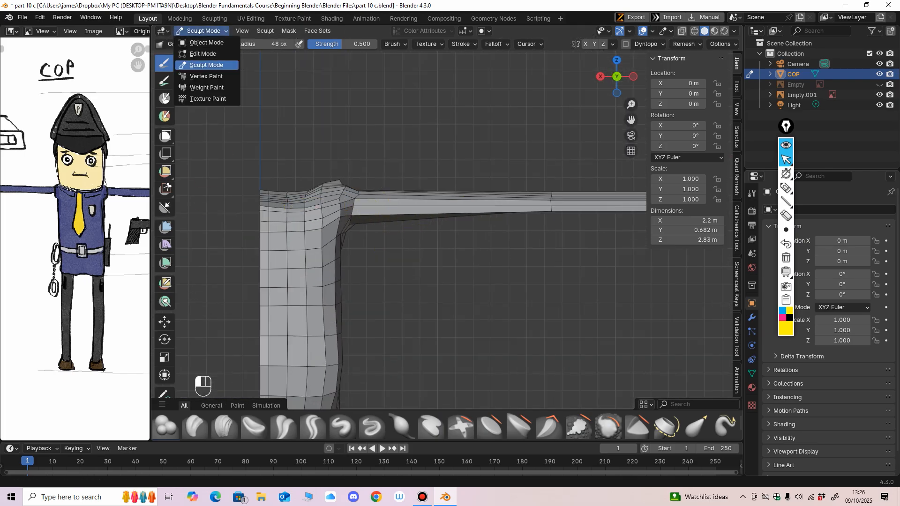
{"action": "left_click", "coordinate": [203, 52]}
{"action": "middle_click_drag", "start_coordinate": [278, 262], "coordinate": [296, 250], "text": "shift"}
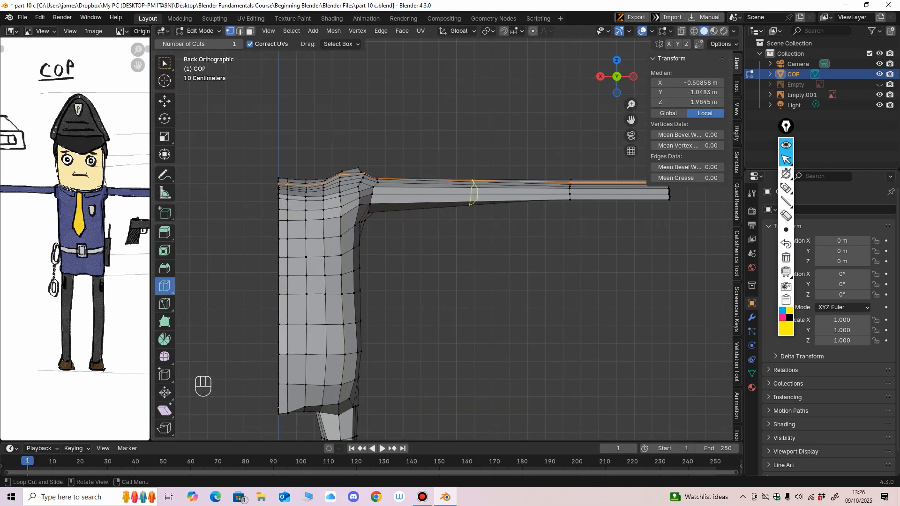
Add evenly spaced loop cuts along the whole arm from the shoulder to the hand end.
{"action": "left_click", "coordinate": [473, 192]}
{"action": "left_click", "coordinate": [425, 193]}
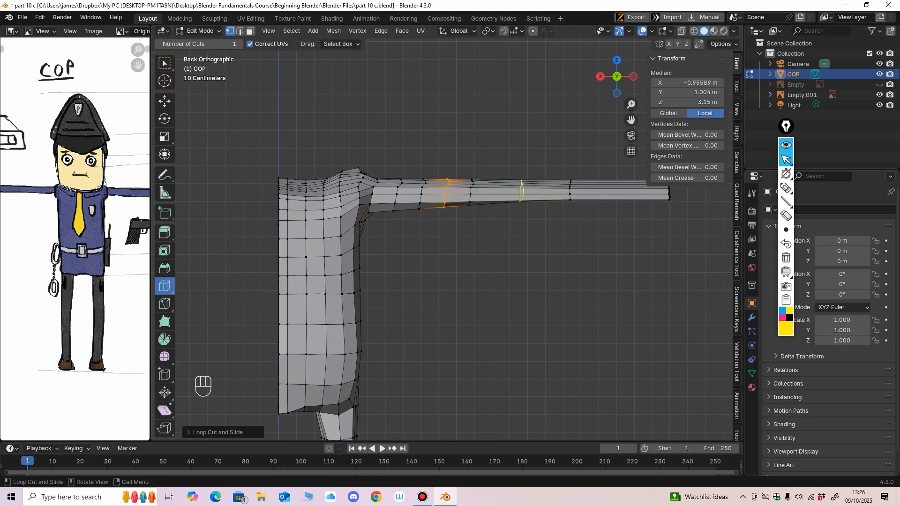
{"action": "left_click", "coordinate": [520, 200]}
{"action": "left_click", "coordinate": [496, 200]}
{"action": "left_click", "coordinate": [545, 201]}
{"action": "middle_click_drag", "start_coordinate": [585, 201], "coordinate": [519, 224], "text": "shift"}
{"action": "left_click", "coordinate": [538, 208]}
{"action": "left_click", "coordinate": [553, 225]}
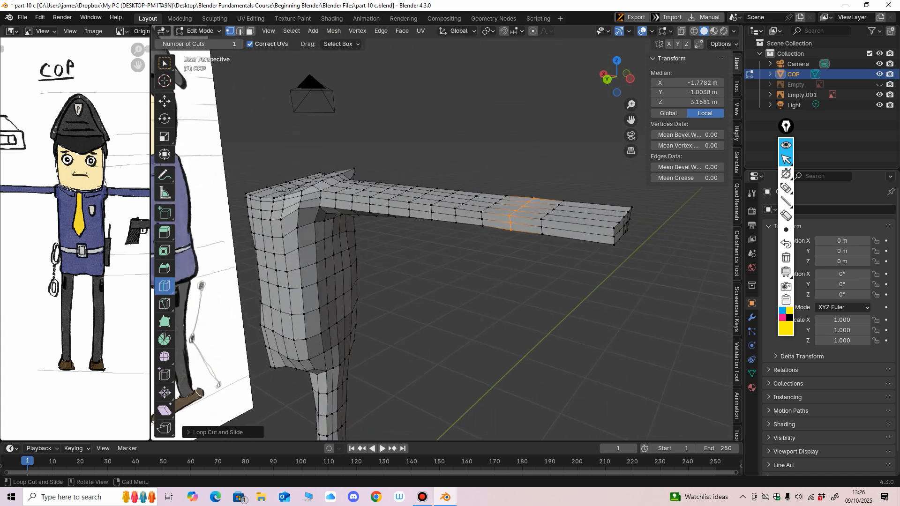
Return to Sculpt Mode and reshape the underside of the upper arm with the Grab brush at a 98 px radius.
{"action": "left_click", "coordinate": [200, 31]}
{"action": "left_click", "coordinate": [204, 65]}
{"action": "middle_click_drag", "start_coordinate": [428, 228], "coordinate": [440, 240]}
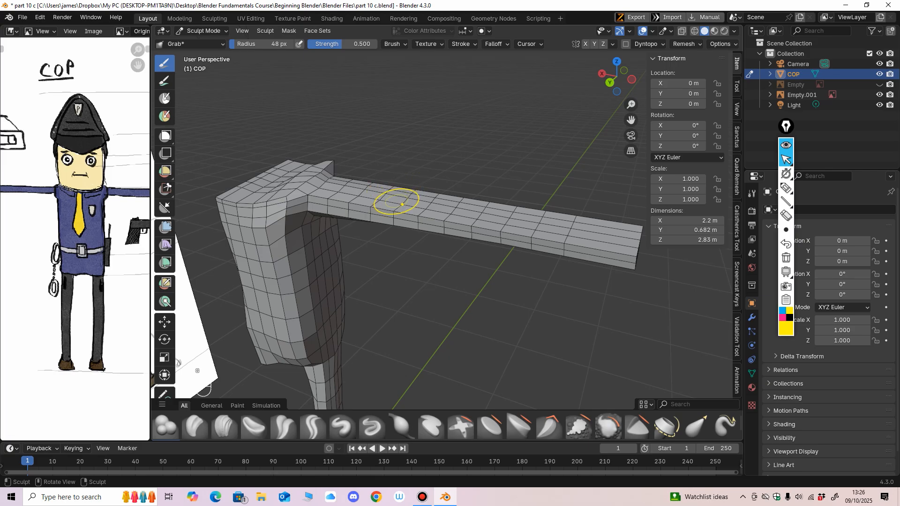
{"action": "key", "text": "g"}
{"action": "key", "text": "f"}
{"action": "left_click", "coordinate": [448, 202]}
{"action": "middle_click_drag", "start_coordinate": [448, 201], "coordinate": [475, 177]}
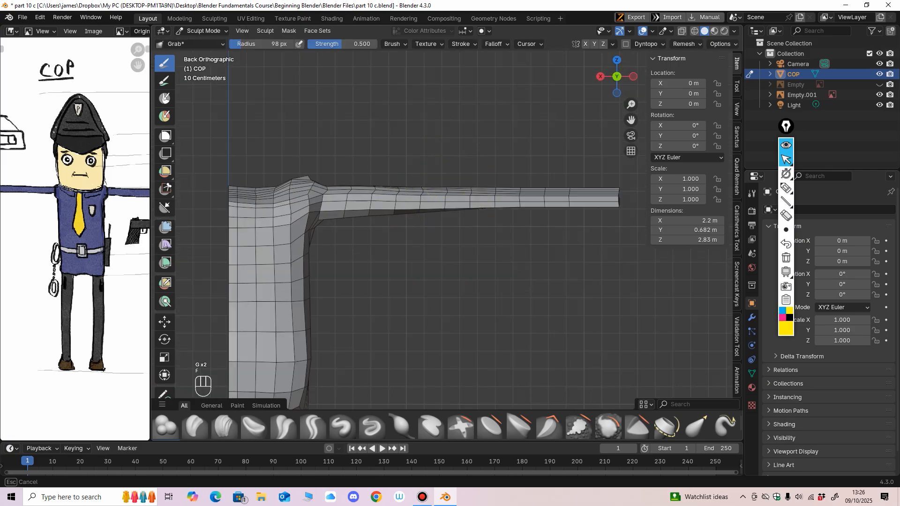
{"action": "middle_click_drag", "start_coordinate": [420, 195], "coordinate": [391, 218]}
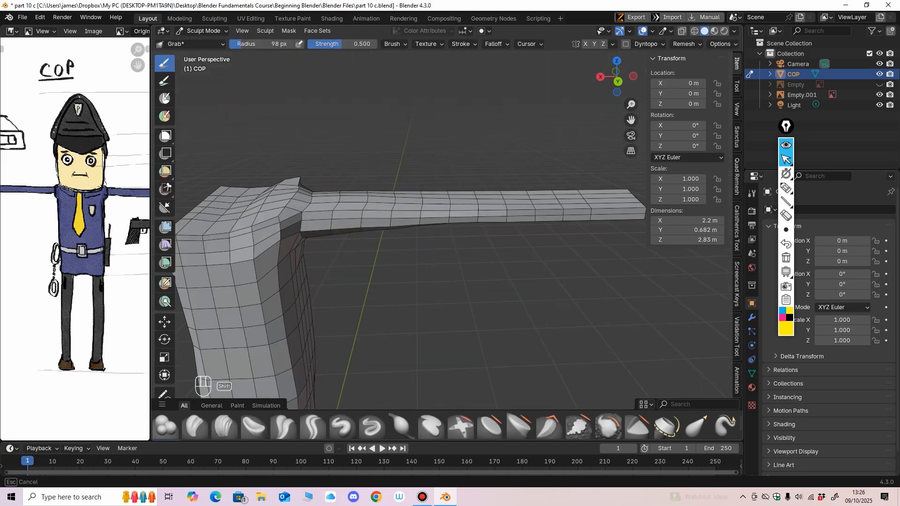
{"action": "middle_click_drag", "start_coordinate": [508, 237], "coordinate": [456, 158]}
{"action": "left_click_drag", "start_coordinate": [439, 205], "coordinate": [439, 203]}
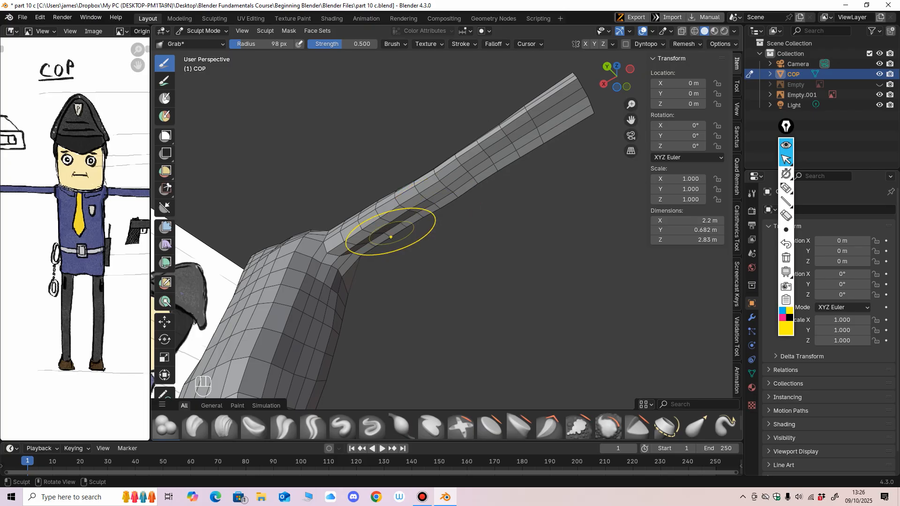
{"action": "mouse_move", "coordinate": [390, 231]}
{"action": "left_mouse_down"}
{"action": "mouse_move", "coordinate": [385, 243]}
{"action": "mouse_move", "coordinate": [378, 239]}
{"action": "left_mouse_up"}
Set the Grab brush's radius to 62 px and refine the arm's shape from below and from the other side.
{"action": "key", "text": "f"}
{"action": "left_click", "coordinate": [369, 242]}
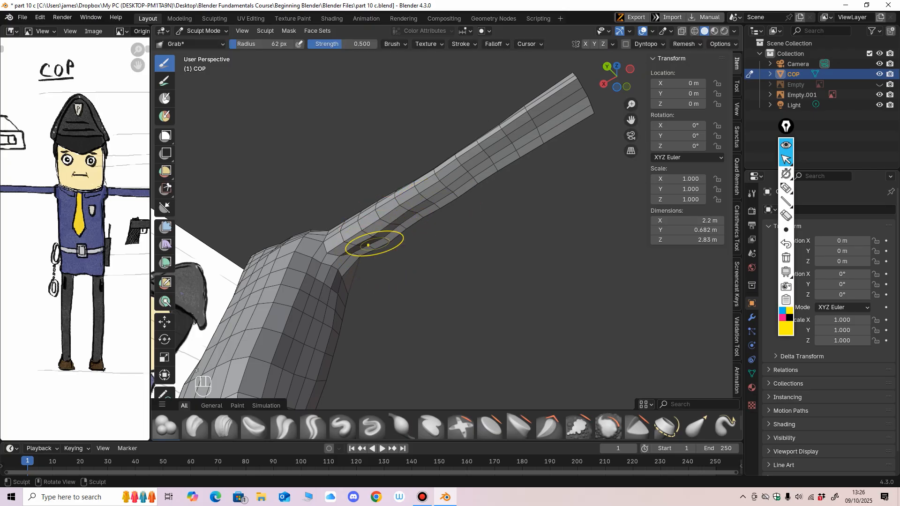
{"action": "mouse_move", "coordinate": [438, 201]}
{"action": "middle_mouse_down"}
{"action": "mouse_move", "coordinate": [483, 211]}
{"action": "mouse_move", "coordinate": [375, 231]}
{"action": "middle_mouse_up"}
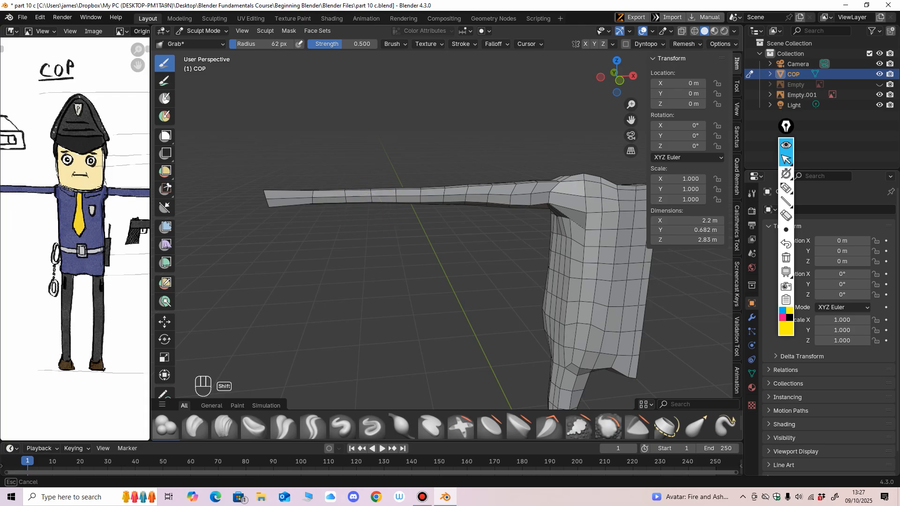
{"action": "mouse_move", "coordinate": [496, 231]}
{"action": "middle_mouse_down"}
{"action": "mouse_move", "coordinate": [533, 195]}
{"action": "mouse_move", "coordinate": [562, 204]}
{"action": "middle_mouse_up"}
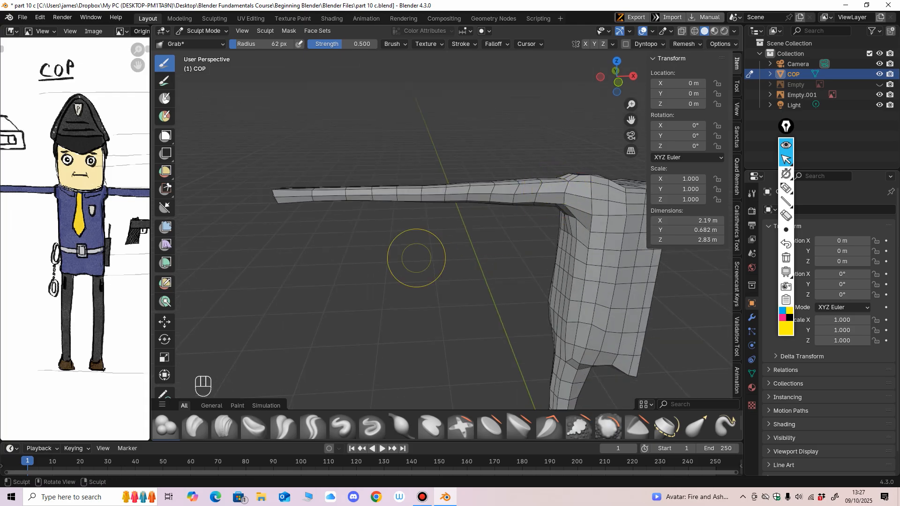
{"action": "middle_click_drag", "start_coordinate": [415, 257], "coordinate": [552, 257]}
{"action": "middle_click_drag", "start_coordinate": [492, 269], "coordinate": [477, 242], "text": "alt"}
{"action": "middle_click_drag", "start_coordinate": [385, 231], "coordinate": [415, 224], "text": "shift"}
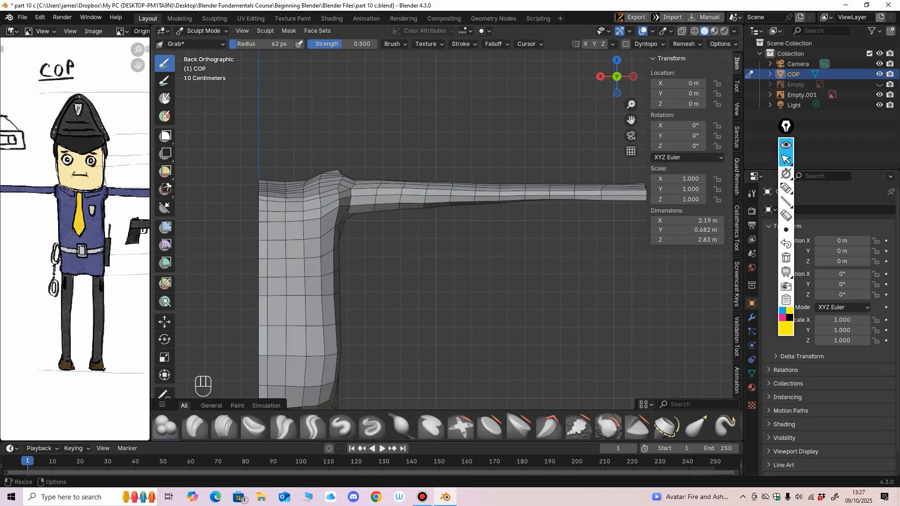
Show the front reference through X-ray and pull the upper arm's underside up to the drawn sleeve with Grab radii of 110 and 80 px.
{"action": "left_click", "coordinate": [879, 84]}
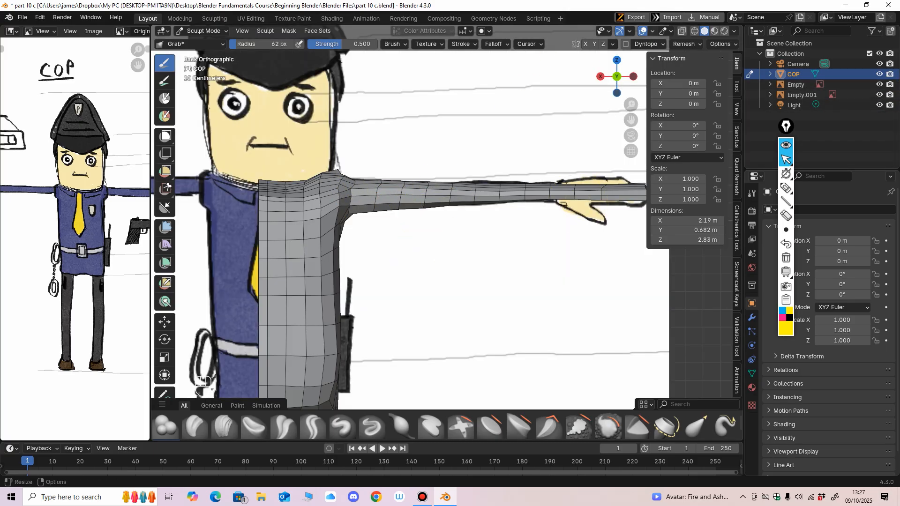
{"action": "left_click", "coordinate": [681, 31]}
{"action": "key", "text": "f"}
{"action": "left_click", "coordinate": [444, 206]}
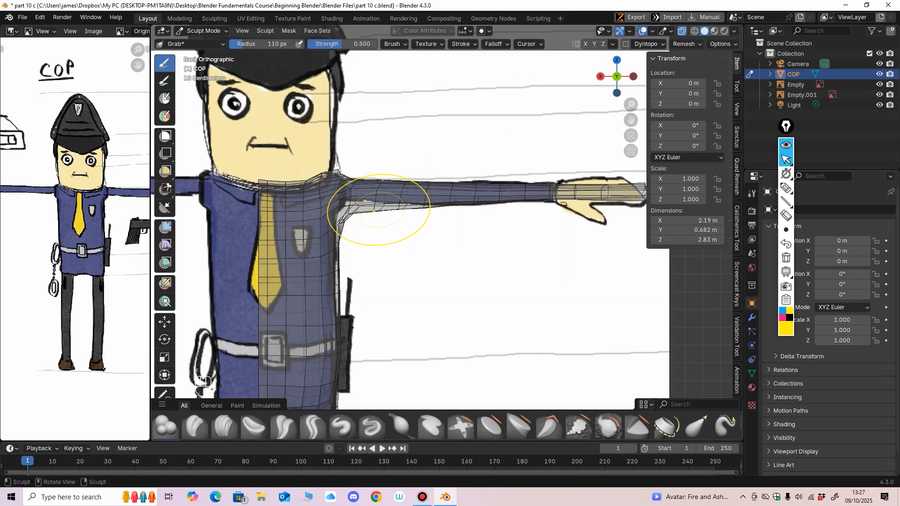
{"action": "left_click_drag", "start_coordinate": [379, 213], "coordinate": [374, 209]}
{"action": "key", "text": "f"}
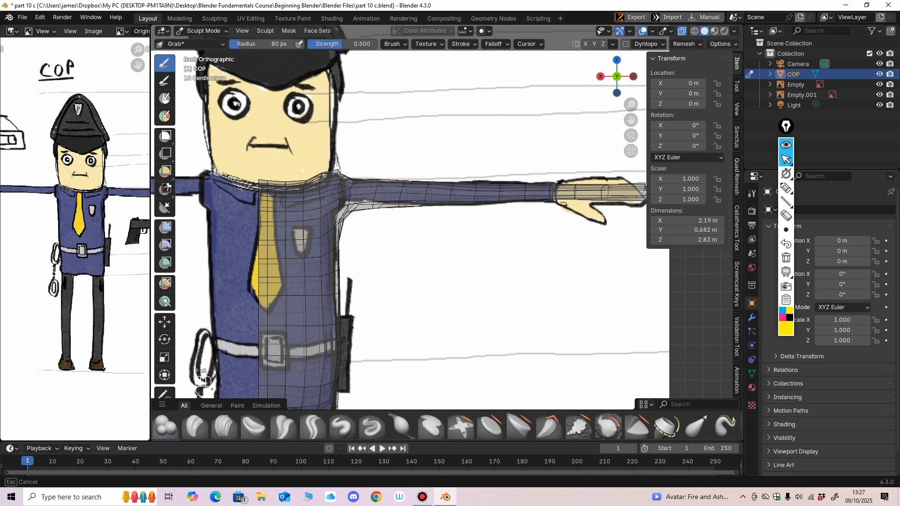
{"action": "left_click", "coordinate": [352, 214]}
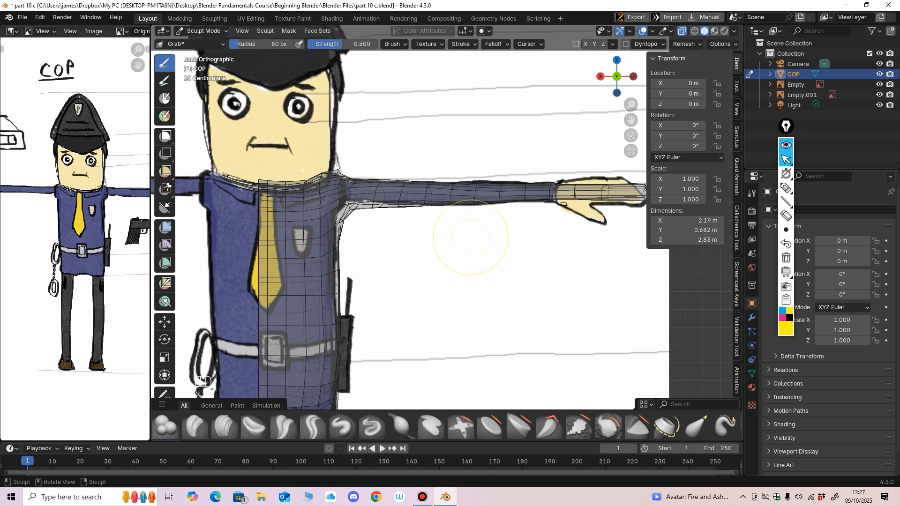
{"action": "key", "text": "alt+z"}
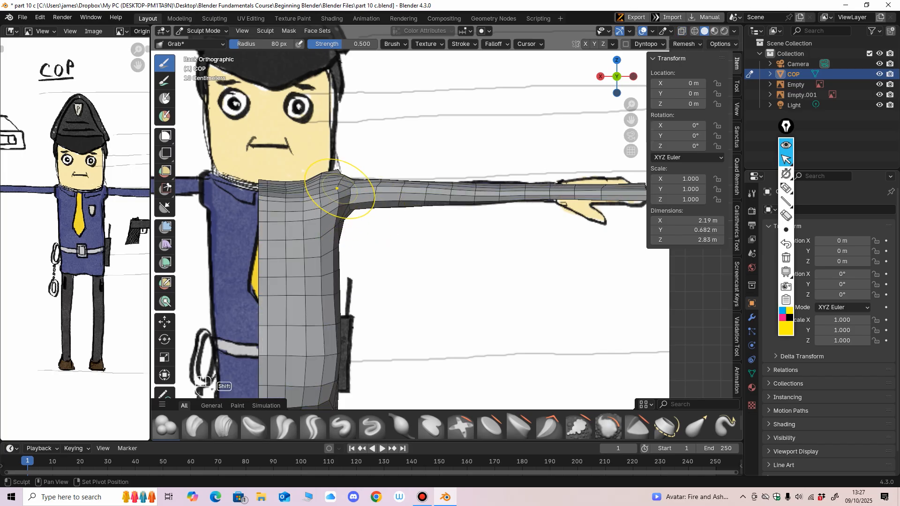
Slim both sides of the arm between shoulder and wrist from the top view, and smooth its outline.
{"action": "middle_click_drag", "start_coordinate": [493, 233], "coordinate": [452, 281]}
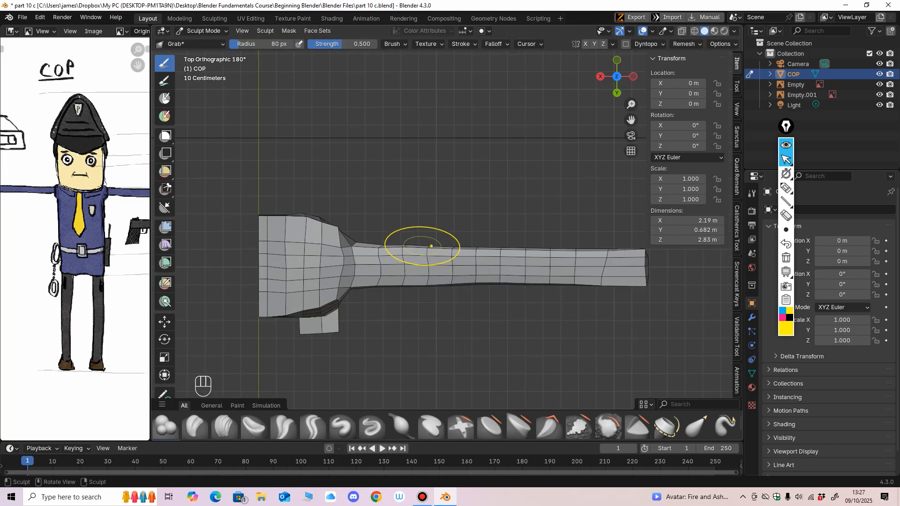
{"action": "mouse_move", "coordinate": [427, 285]}
{"action": "left_mouse_down"}
{"action": "mouse_move", "coordinate": [468, 251]}
{"action": "mouse_move", "coordinate": [495, 283]}
{"action": "left_mouse_up"}
{"action": "middle_click_drag", "start_coordinate": [495, 283], "coordinate": [480, 250], "text": "shift"}
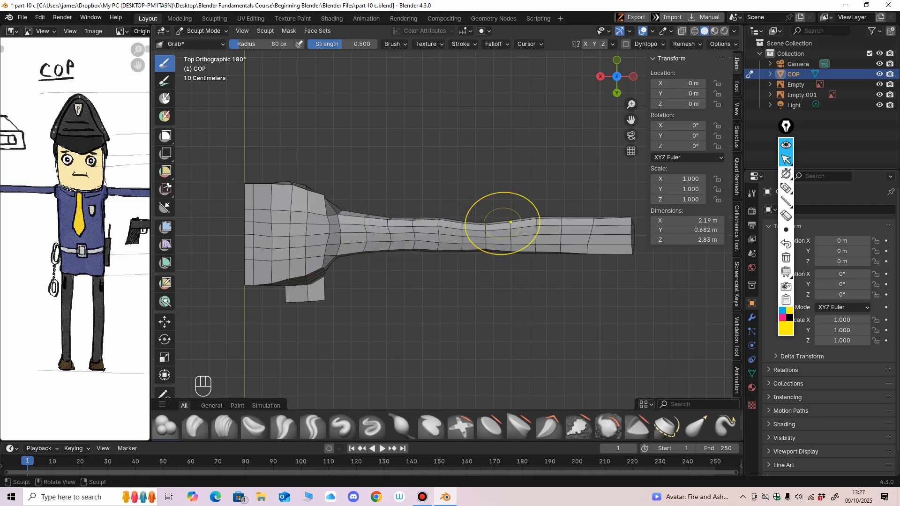
{"action": "mouse_move", "coordinate": [526, 223]}
{"action": "left_mouse_down"}
{"action": "mouse_move", "coordinate": [504, 241]}
{"action": "mouse_move", "coordinate": [480, 242]}
{"action": "left_mouse_up"}
{"action": "mouse_move", "coordinate": [449, 251]}
{"action": "left_mouse_down"}
{"action": "mouse_move", "coordinate": [431, 227]}
{"action": "mouse_move", "coordinate": [522, 237]}
{"action": "mouse_move", "coordinate": [442, 244]}
{"action": "mouse_move", "coordinate": [509, 239]}
{"action": "mouse_move", "coordinate": [499, 243]}
{"action": "left_mouse_up"}
{"action": "left_click_drag", "start_coordinate": [497, 243], "coordinate": [365, 254], "text": "shift"}
{"action": "middle_click_drag", "start_coordinate": [375, 267], "coordinate": [409, 290]}
{"action": "middle_click_drag", "start_coordinate": [340, 219], "coordinate": [364, 262]}
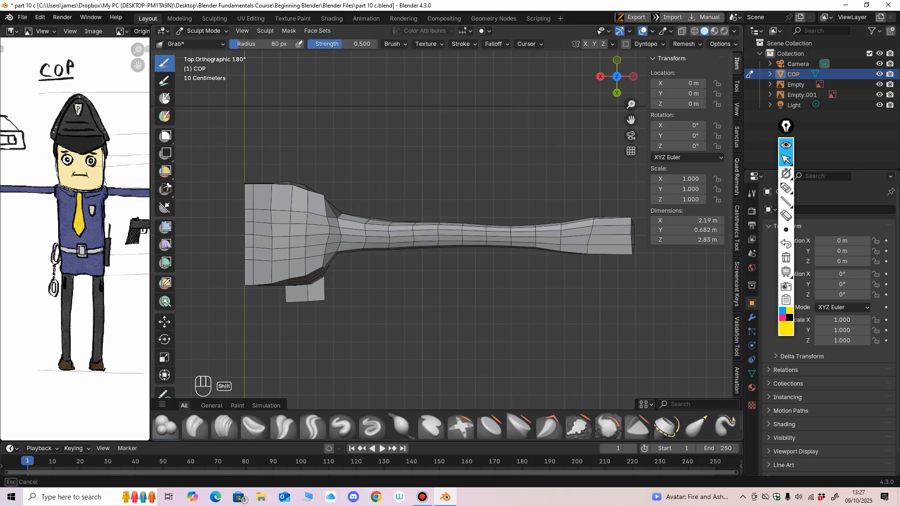
{"action": "middle_click_drag", "start_coordinate": [547, 228], "coordinate": [546, 197], "text": "alt"}
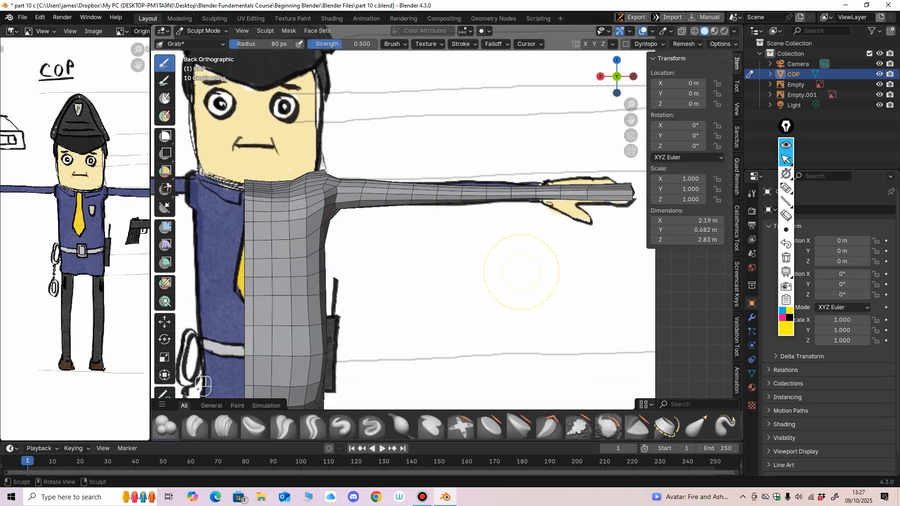
Smooth the raised bump on top of the shoulder and the surface around the arm joint.
{"action": "middle_click_drag", "start_coordinate": [521, 273], "coordinate": [553, 291]}
{"action": "middle_click_drag", "start_coordinate": [422, 233], "coordinate": [419, 243]}
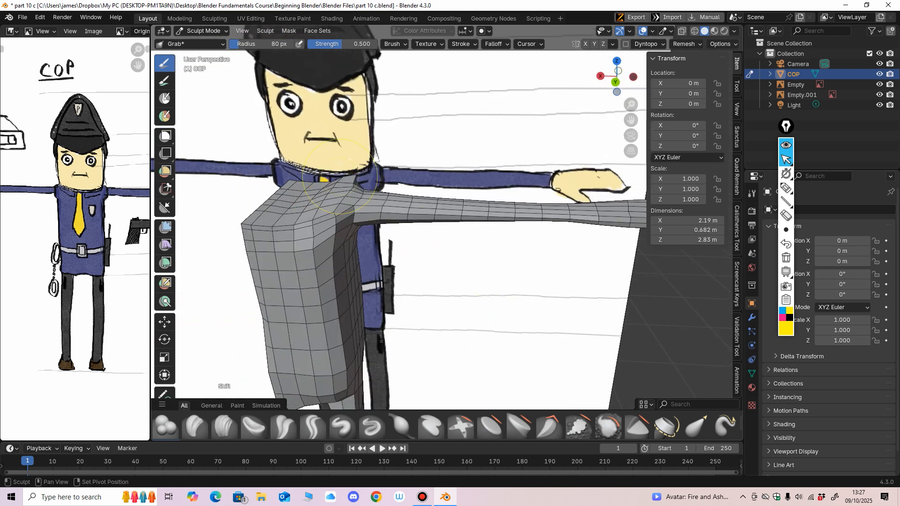
{"action": "mouse_move", "coordinate": [340, 177]}
{"action": "middle_mouse_down"}
{"action": "mouse_move", "coordinate": [344, 193]}
{"action": "mouse_move", "coordinate": [332, 199]}
{"action": "middle_mouse_up"}
{"action": "left_click_drag", "start_coordinate": [333, 199], "coordinate": [329, 209], "text": "shift"}
{"action": "mouse_move", "coordinate": [328, 220]}
{"action": "middle_mouse_down"}
{"action": "mouse_move", "coordinate": [190, 206]}
{"action": "mouse_move", "coordinate": [408, 268]}
{"action": "middle_mouse_up"}
{"action": "left_click_drag", "start_coordinate": [486, 161], "coordinate": [506, 149], "text": "shift"}
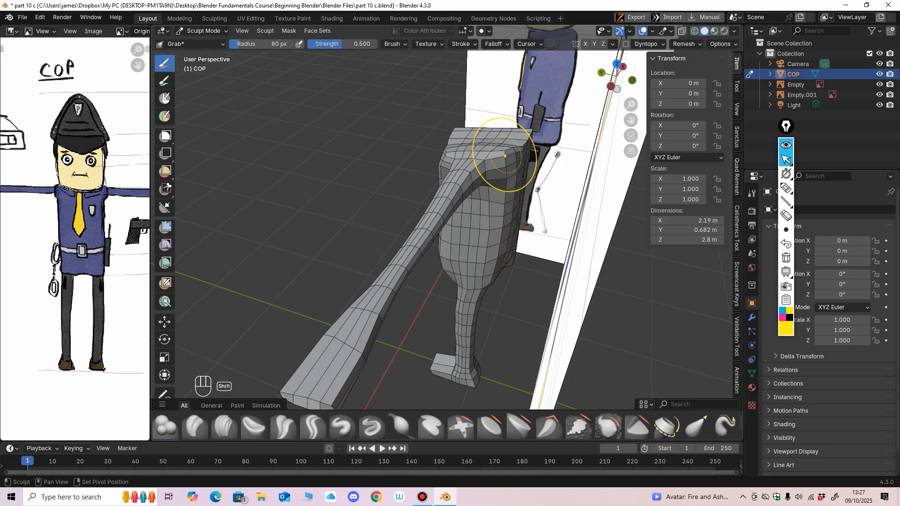
{"action": "mouse_move", "coordinate": [361, 218]}
{"action": "middle_mouse_down"}
{"action": "mouse_move", "coordinate": [426, 229]}
{"action": "mouse_move", "coordinate": [397, 248]}
{"action": "mouse_move", "coordinate": [388, 291]}
{"action": "mouse_move", "coordinate": [305, 291]}
{"action": "mouse_move", "coordinate": [389, 291]}
{"action": "mouse_move", "coordinate": [396, 311]}
{"action": "middle_mouse_up"}
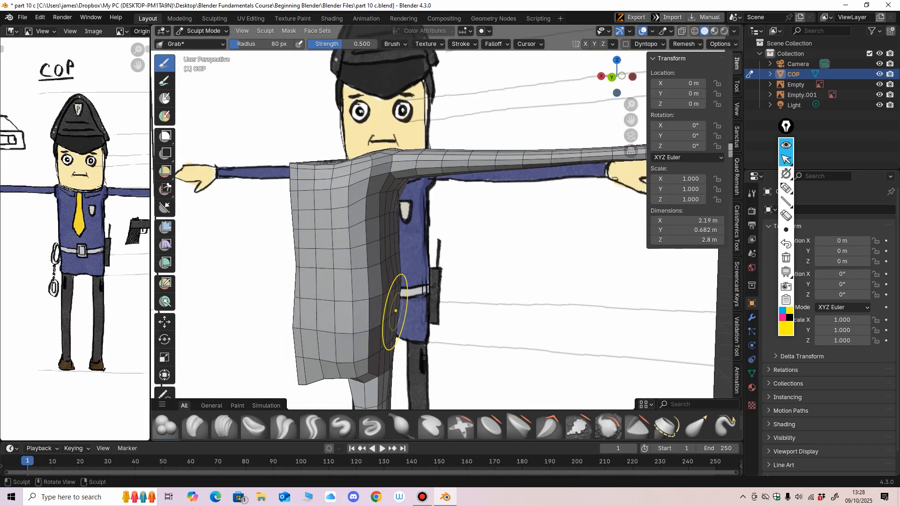
Adjust the torso's outer side at the belt and its lower contour to follow the front and side references.
{"action": "middle_click_drag", "start_coordinate": [399, 280], "coordinate": [422, 258], "text": "alt"}
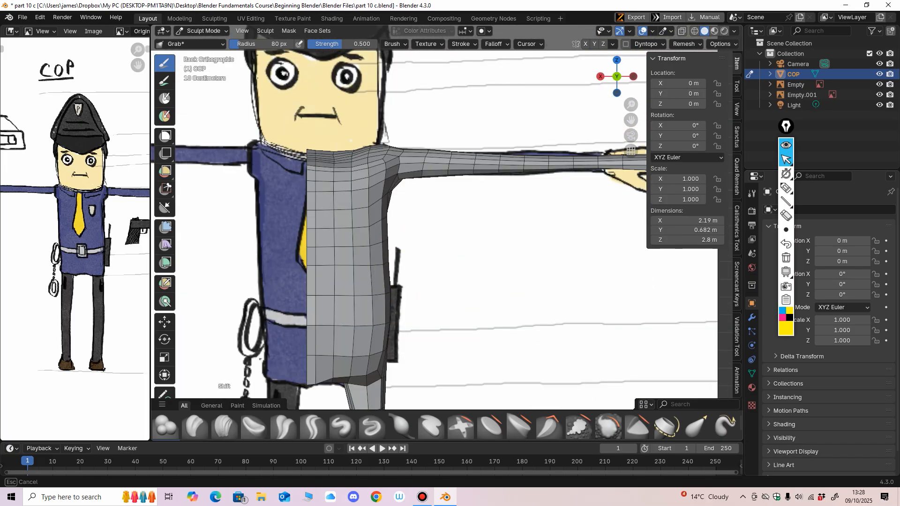
{"action": "left_click_drag", "start_coordinate": [390, 292], "coordinate": [392, 291]}
{"action": "middle_click_drag", "start_coordinate": [392, 292], "coordinate": [325, 335]}
{"action": "left_click_drag", "start_coordinate": [326, 333], "coordinate": [322, 332]}
{"action": "mouse_move", "coordinate": [324, 332]}
{"action": "middle_mouse_down"}
{"action": "mouse_move", "coordinate": [357, 281]}
{"action": "mouse_move", "coordinate": [382, 296]}
{"action": "middle_mouse_up"}
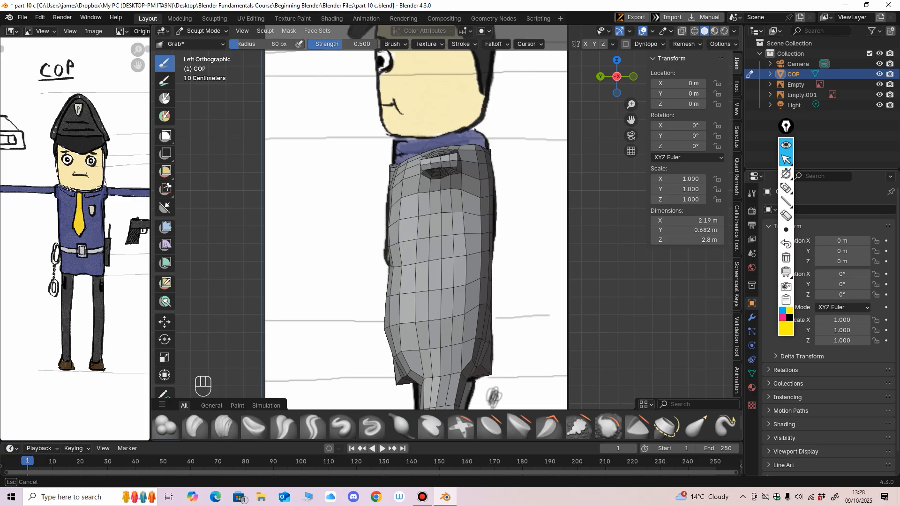
{"action": "mouse_move", "coordinate": [390, 326]}
{"action": "middle_mouse_down", "text": "shift"}
{"action": "mouse_move", "coordinate": [406, 270]}
{"action": "mouse_move", "coordinate": [424, 285]}
{"action": "mouse_move", "coordinate": [516, 295]}
{"action": "mouse_move", "coordinate": [516, 237]}
{"action": "mouse_move", "coordinate": [526, 257]}
{"action": "mouse_move", "coordinate": [415, 154]}
{"action": "mouse_move", "coordinate": [518, 261]}
{"action": "mouse_move", "coordinate": [451, 328]}
{"action": "mouse_move", "coordinate": [436, 168]}
{"action": "mouse_move", "coordinate": [411, 201]}
{"action": "mouse_move", "coordinate": [183, 246]}
{"action": "middle_mouse_up", "text": "shift"}
{"action": "key", "text": "ctrl+KP_3"}
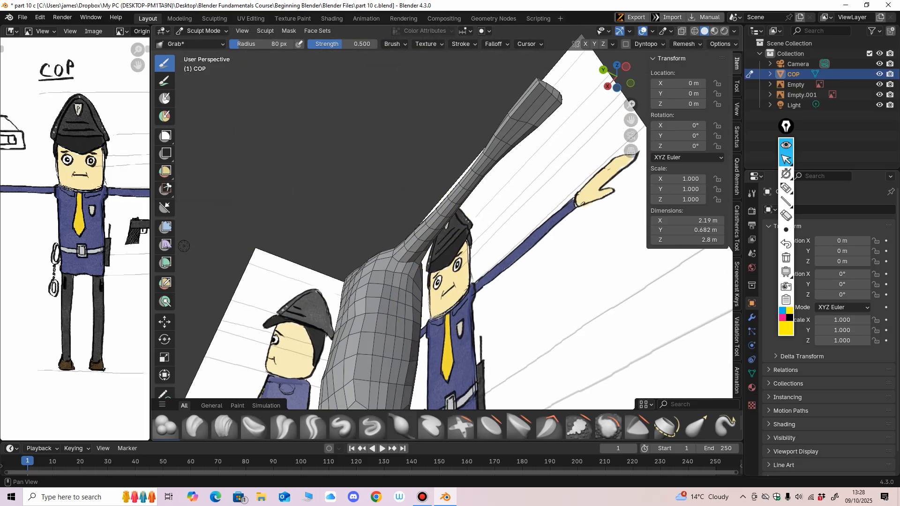
Choose the Inflate/Deflate brush and examine the arm and shoulder from several angles and against the front reference.
{"action": "left_click", "coordinate": [403, 425]}
{"action": "scroll", "coordinate": [458, 262], "scroll_direction": "up", "scroll_amount": 2}
{"action": "mouse_move", "coordinate": [459, 263]}
{"action": "middle_mouse_down"}
{"action": "mouse_move", "coordinate": [425, 237]}
{"action": "mouse_move", "coordinate": [448, 206]}
{"action": "middle_mouse_up"}
{"action": "middle_click_drag", "start_coordinate": [495, 180], "coordinate": [471, 253]}
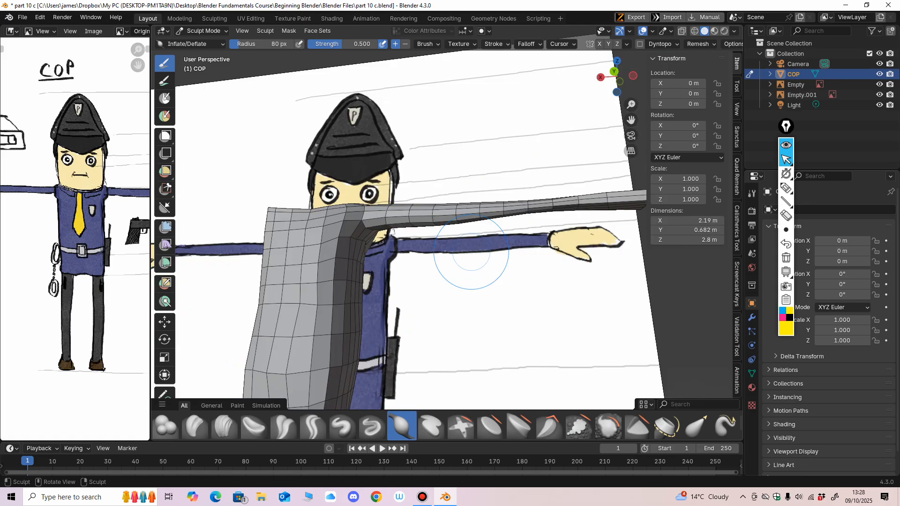
{"action": "mouse_move", "coordinate": [510, 196]}
{"action": "middle_mouse_down"}
{"action": "mouse_move", "coordinate": [461, 225]}
{"action": "mouse_move", "coordinate": [503, 213]}
{"action": "mouse_move", "coordinate": [513, 332]}
{"action": "middle_mouse_up"}
{"action": "key", "text": "ctrl+KP_1"}
{"action": "scroll", "coordinate": [539, 283], "scroll_direction": "down", "scroll_amount": 1}
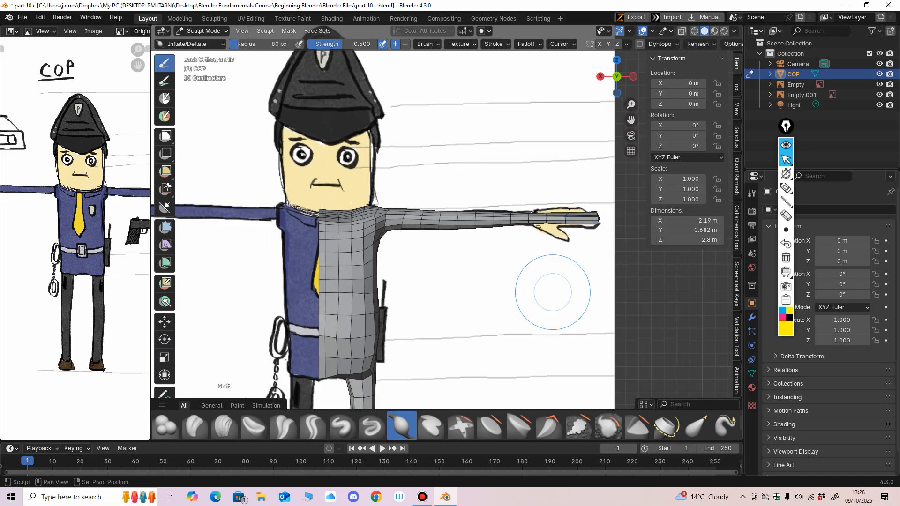
{"action": "scroll", "coordinate": [552, 292], "scroll_direction": "up", "scroll_amount": 2}
Switch the body to Edit Mode and add a loop cut around the arm near the wrist.
{"action": "left_click", "coordinate": [201, 31]}
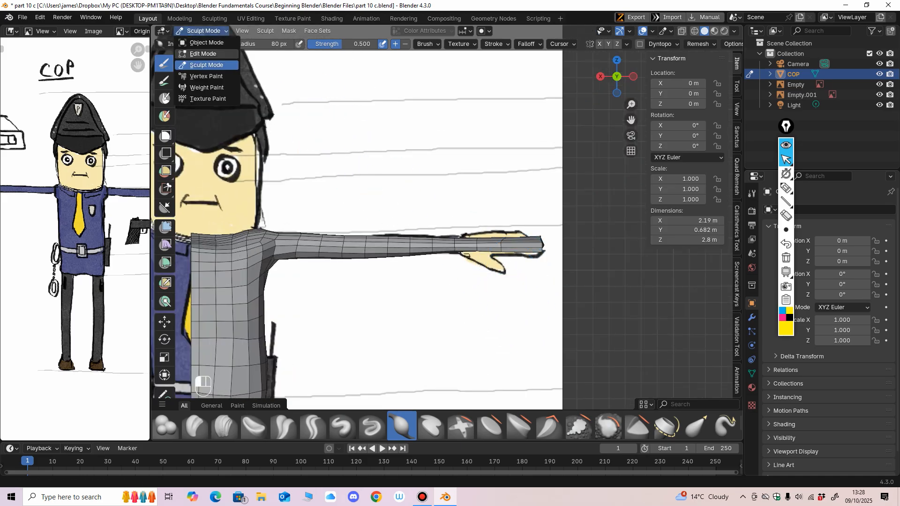
{"action": "left_click", "coordinate": [202, 53]}
{"action": "middle_click_drag", "start_coordinate": [363, 206], "coordinate": [377, 262]}
{"action": "left_click_drag", "start_coordinate": [450, 258], "coordinate": [459, 259]}
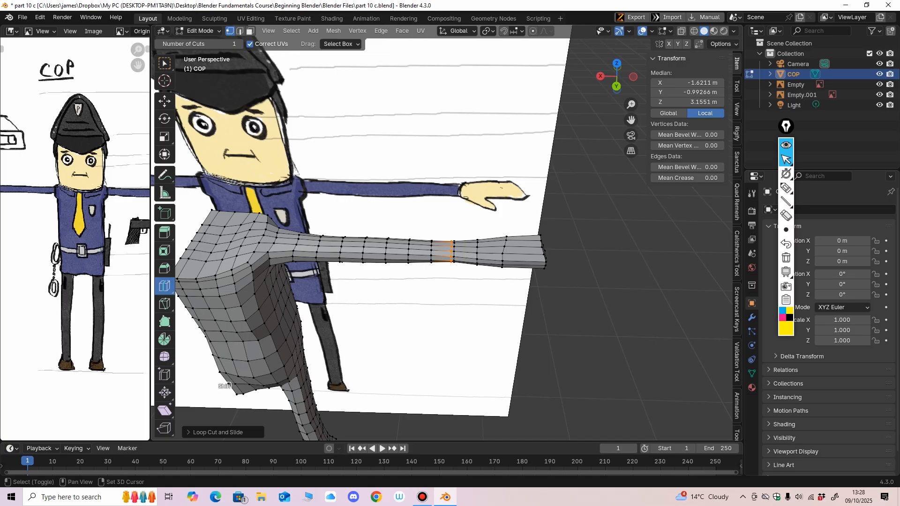
Scale the new edge loop at the wrist to form the end of a raised sleeve cuff.
{"action": "scroll", "coordinate": [464, 261], "scroll_direction": "up", "scroll_amount": 5}
{"action": "middle_click_drag", "start_coordinate": [473, 277], "coordinate": [473, 253]}
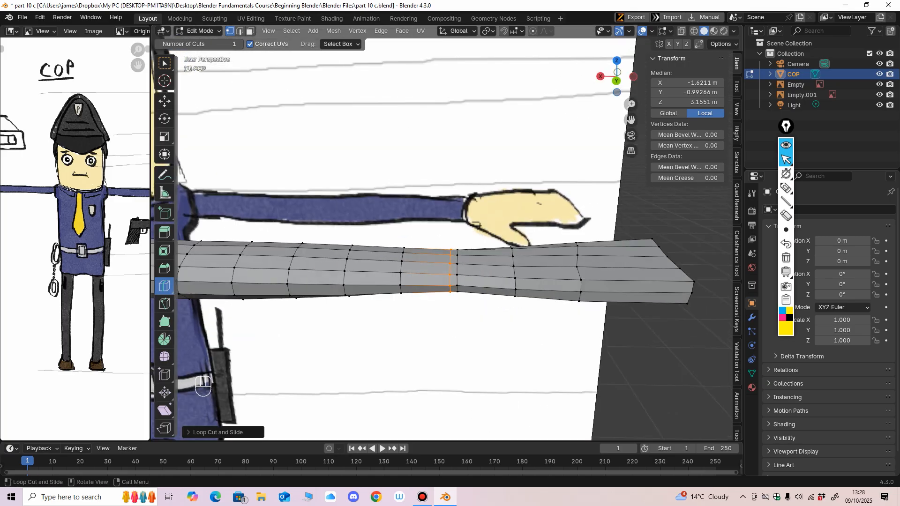
{"action": "key", "text": "s"}
{"action": "middle_click_drag", "start_coordinate": [470, 306], "coordinate": [474, 280]}
{"action": "left_click", "coordinate": [473, 281]}
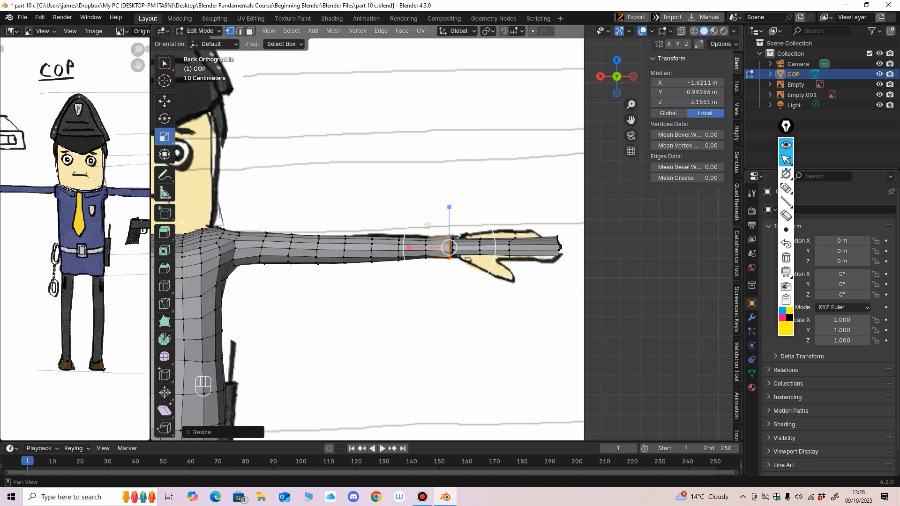
Turn on X-ray, enlarge the neighbouring forearm loop behind the cuff to match the sleeve reference, and save the file.
{"action": "key", "text": "alt+z"}
{"action": "left_click_drag", "start_coordinate": [430, 314], "coordinate": [430, 313]}
{"action": "key", "text": "s"}
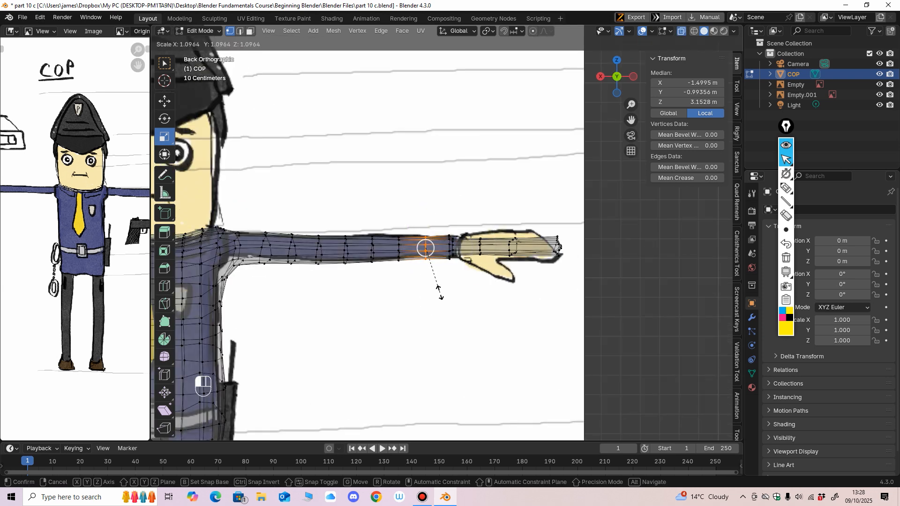
{"action": "left_click", "coordinate": [441, 296]}
{"action": "mouse_move", "coordinate": [441, 296]}
{"action": "middle_mouse_down"}
{"action": "mouse_move", "coordinate": [391, 335]}
{"action": "mouse_move", "coordinate": [441, 359]}
{"action": "mouse_move", "coordinate": [441, 324]}
{"action": "middle_mouse_up"}
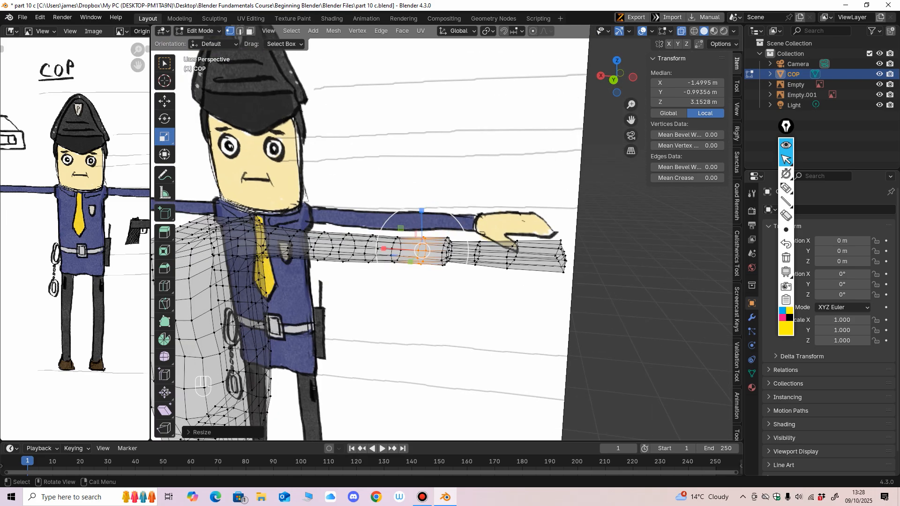
{"action": "key", "text": "ctrl+s"}
Check the arm in Object Mode, then return to Edit Mode with face selection in the back orthographic view.
{"action": "key", "text": "Tab"}
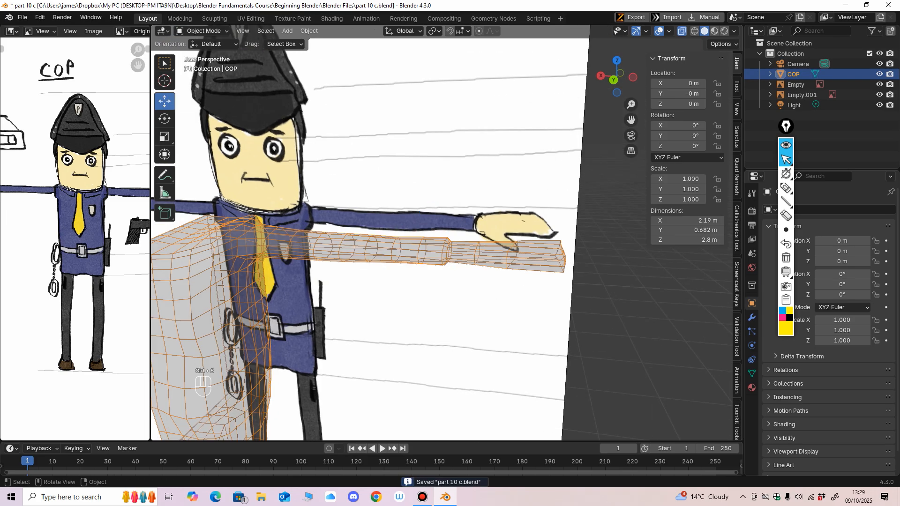
{"action": "middle_click_drag", "start_coordinate": [440, 323], "coordinate": [469, 310]}
{"action": "middle_click_drag", "start_coordinate": [202, 385], "coordinate": [203, 385]}
{"action": "middle_click_drag", "start_coordinate": [441, 271], "coordinate": [422, 267]}
{"action": "key", "text": "ctrl+KP_1"}
{"action": "left_click", "coordinate": [203, 31]}
{"action": "left_click", "coordinate": [203, 53]}
{"action": "left_click", "coordinate": [250, 31]}
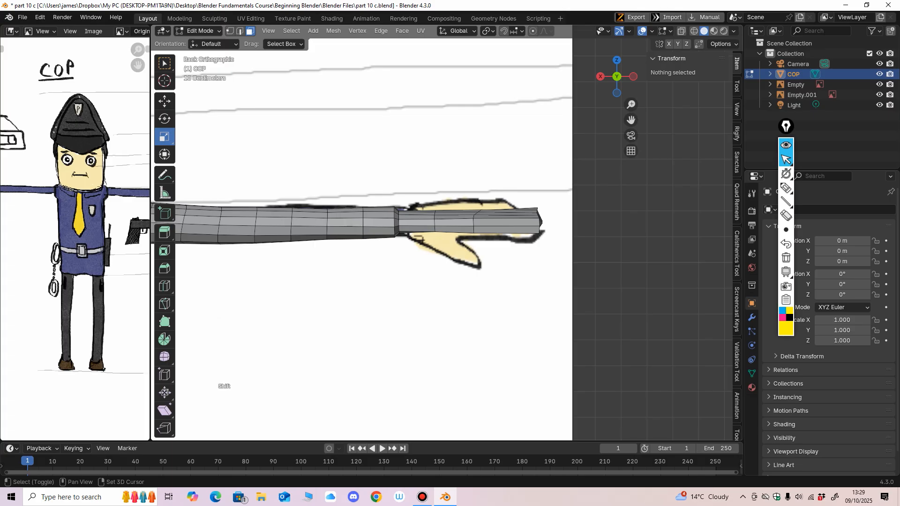
Add two loop cuts around the hand between the sleeve cuff and the middle of the palm.
{"action": "left_click", "coordinate": [452, 223], "text": "shift"}
{"action": "left_click", "coordinate": [453, 217], "text": "shift"}
{"action": "mouse_move", "coordinate": [453, 229]}
{"action": "middle_mouse_down"}
{"action": "mouse_move", "coordinate": [418, 267]}
{"action": "mouse_move", "coordinate": [429, 286]}
{"action": "mouse_move", "coordinate": [441, 247]}
{"action": "mouse_move", "coordinate": [414, 230]}
{"action": "mouse_move", "coordinate": [412, 273]}
{"action": "mouse_move", "coordinate": [418, 234]}
{"action": "mouse_move", "coordinate": [411, 247]}
{"action": "middle_mouse_up"}
{"action": "left_click", "coordinate": [409, 238]}
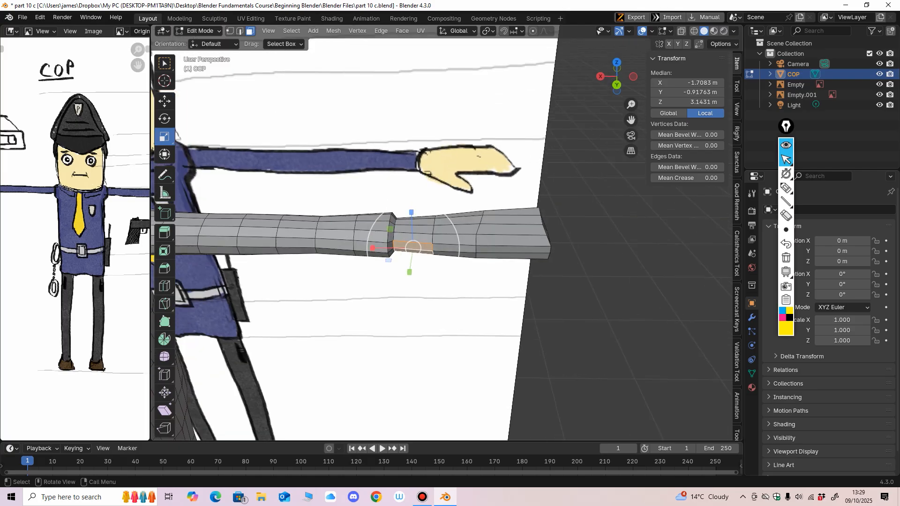
{"action": "left_click", "coordinate": [165, 285]}
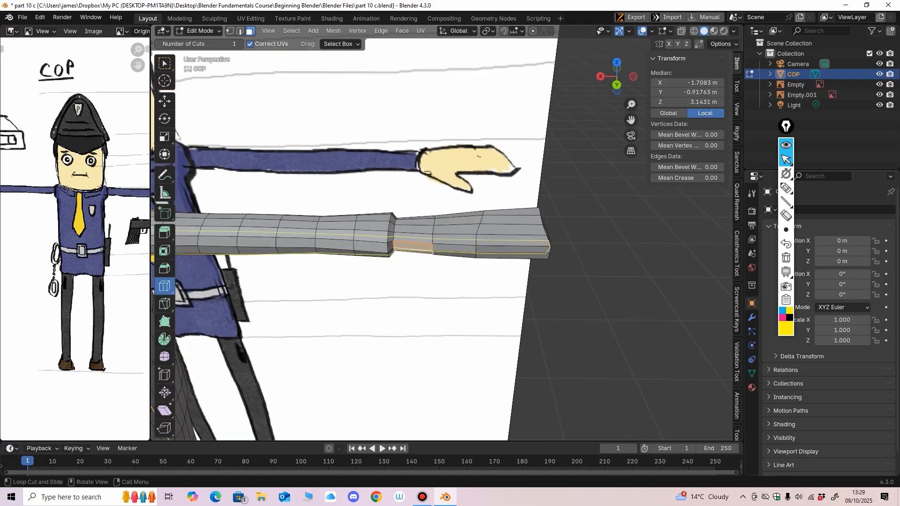
{"action": "left_click", "coordinate": [455, 238]}
{"action": "middle_click_drag", "start_coordinate": [413, 237], "coordinate": [412, 238]}
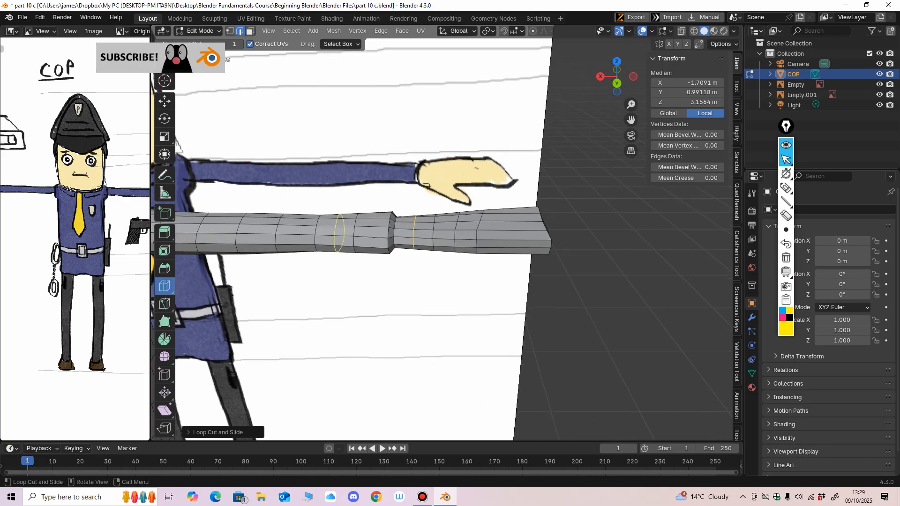
Select two adjacent faces along the hand's edge just past the wrist and extrude them outward as a thumb.
{"action": "left_click", "coordinate": [250, 31]}
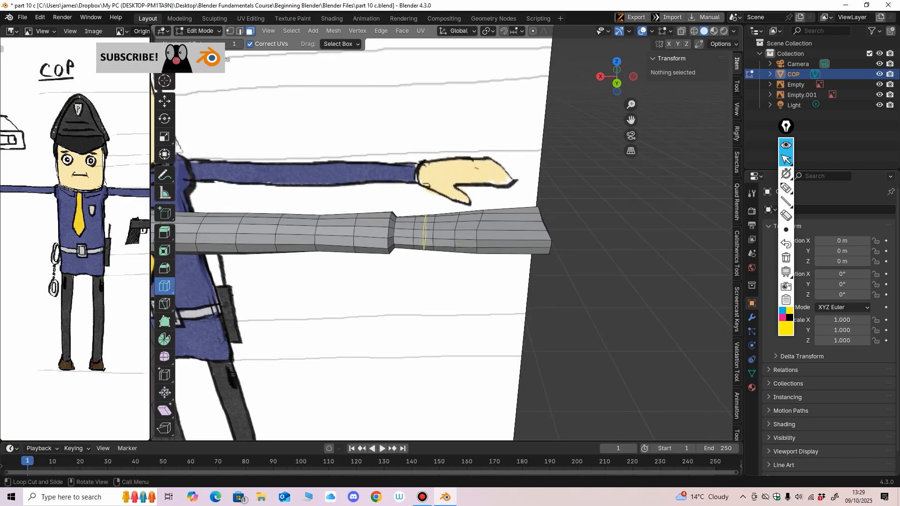
{"action": "left_click", "coordinate": [164, 101]}
{"action": "middle_click_drag", "start_coordinate": [375, 236], "coordinate": [375, 224]}
{"action": "left_click", "coordinate": [424, 233]}
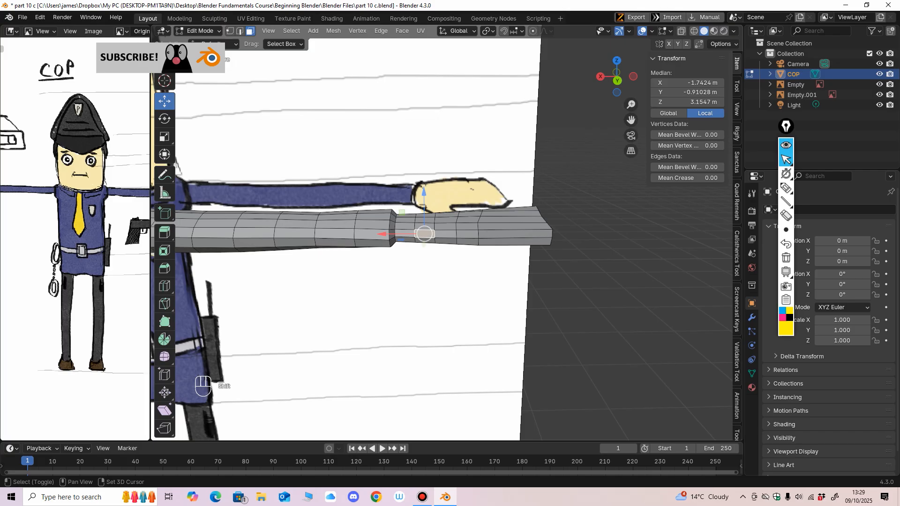
{"action": "left_click", "coordinate": [444, 241], "text": "shift"}
{"action": "middle_click_drag", "start_coordinate": [444, 241], "coordinate": [417, 286]}
{"action": "left_click", "coordinate": [165, 233]}
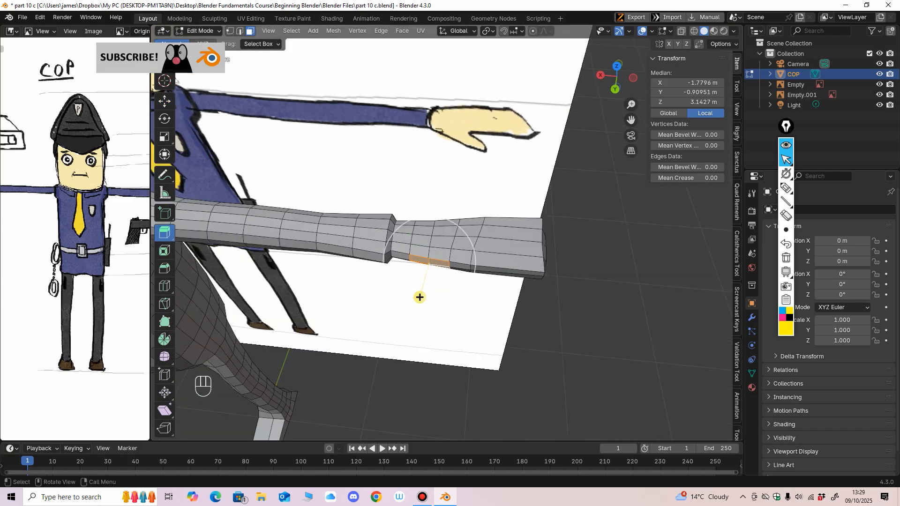
{"action": "left_click_drag", "start_coordinate": [420, 297], "coordinate": [406, 348]}
{"action": "middle_click_drag", "start_coordinate": [406, 348], "coordinate": [416, 358]}
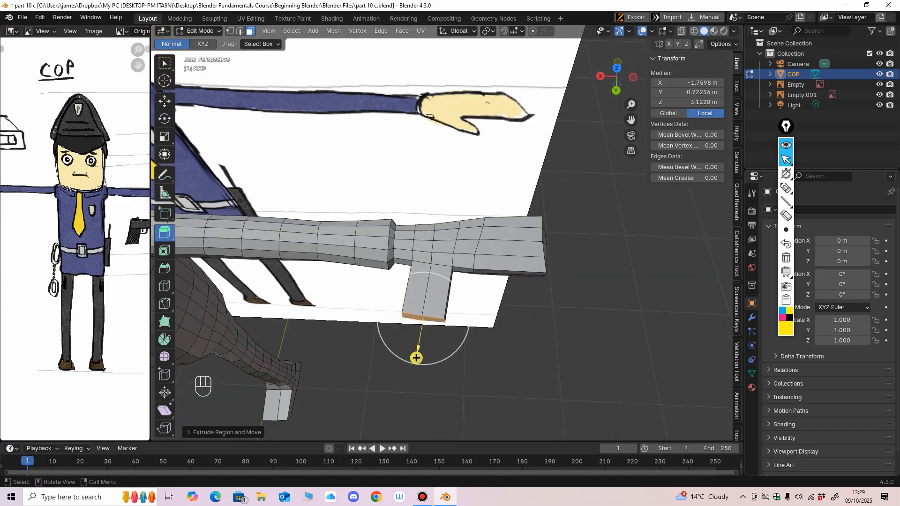
Rotate the thumb's end faces and move them to about X -1.89 m, Z 3.00 m, following the thumb in the reference.
{"action": "left_click", "coordinate": [164, 119]}
{"action": "left_click_drag", "start_coordinate": [453, 341], "coordinate": [460, 310]}
{"action": "left_click", "coordinate": [165, 101]}
{"action": "middle_click_drag", "start_coordinate": [417, 300], "coordinate": [423, 234]}
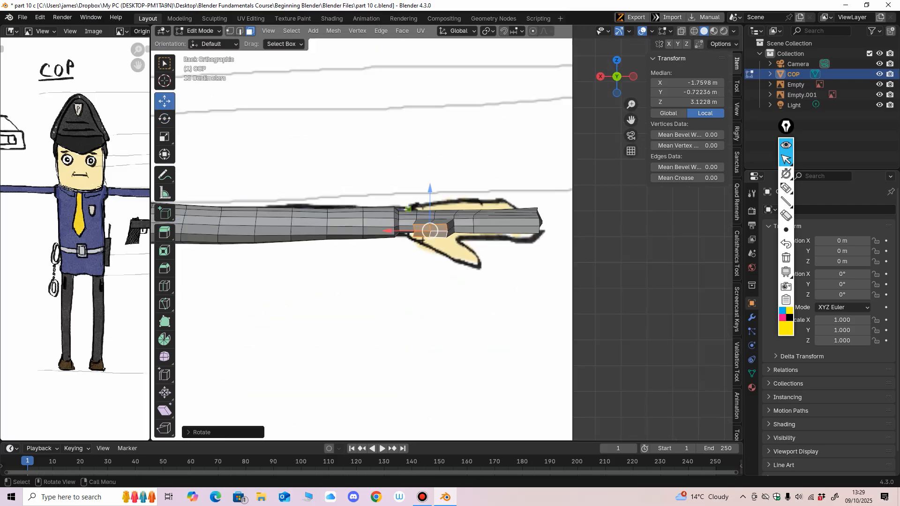
{"action": "left_click_drag", "start_coordinate": [430, 230], "coordinate": [463, 263]}
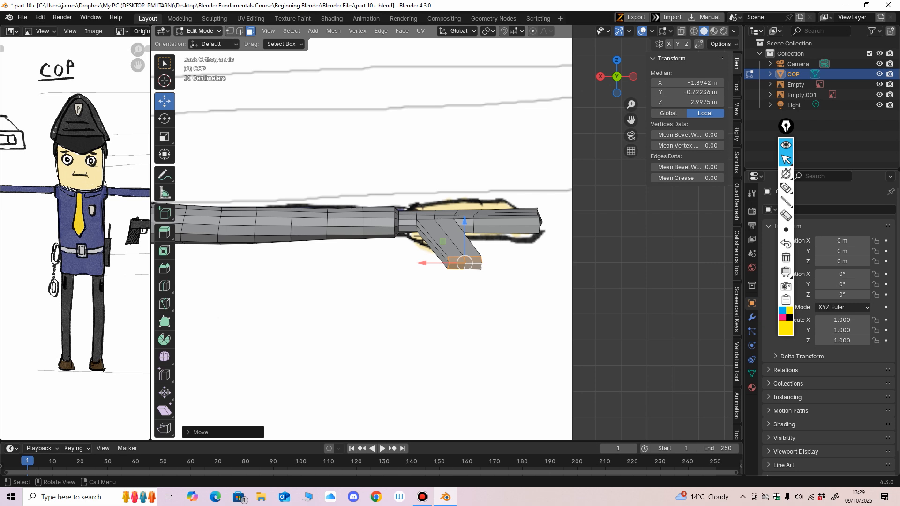
{"action": "middle_click_drag", "start_coordinate": [464, 264], "coordinate": [457, 281]}
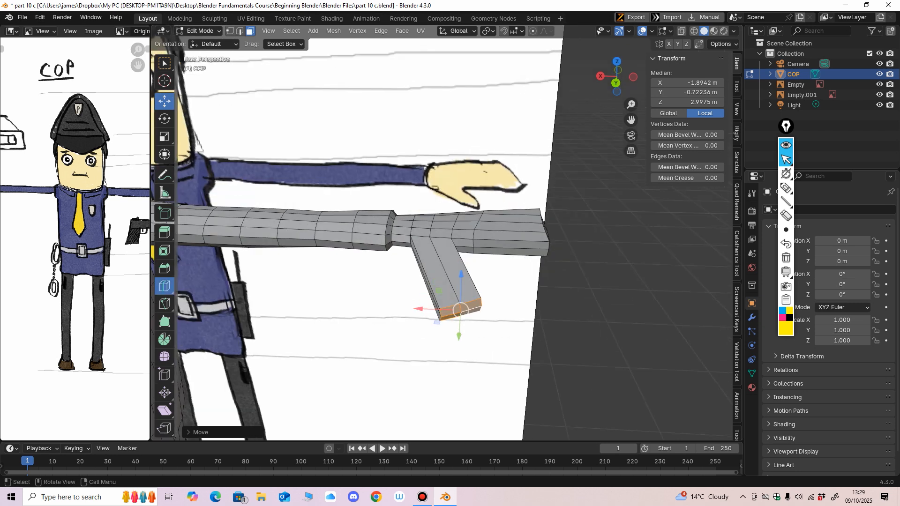
Add loop cuts across the thumb and around the outer half of the hand for more sculpting geometry.
{"action": "left_click", "coordinate": [164, 286]}
{"action": "middle_click_drag", "start_coordinate": [416, 261], "coordinate": [447, 293]}
{"action": "left_click", "coordinate": [418, 279]}
{"action": "left_click", "coordinate": [440, 313]}
{"action": "left_click", "coordinate": [498, 257]}
{"action": "left_click", "coordinate": [496, 257]}
{"action": "left_click", "coordinate": [525, 255]}
{"action": "middle_click_drag", "start_coordinate": [525, 256], "coordinate": [489, 273]}
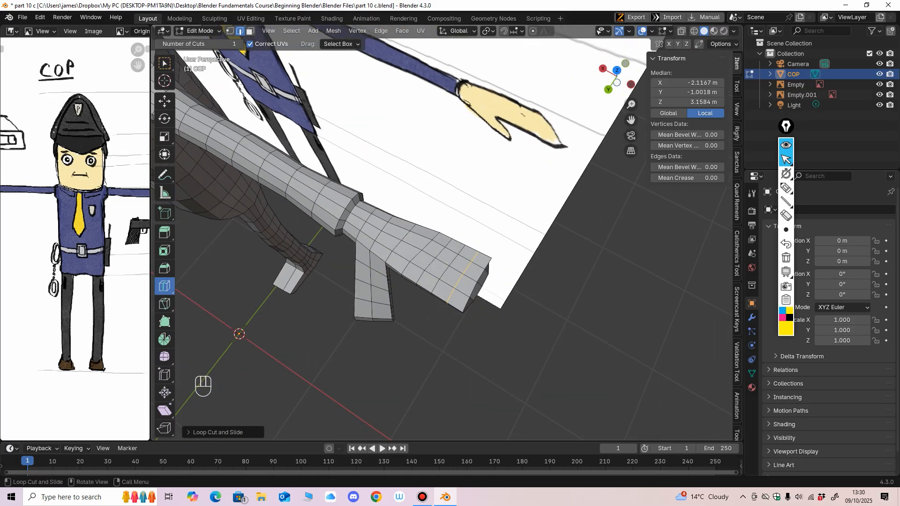
Switch to Sculpt Mode, resize the Inflate/Deflate brush and puff out the hand.
{"action": "left_click", "coordinate": [197, 30]}
{"action": "left_click", "coordinate": [207, 65]}
{"action": "middle_click_drag", "start_coordinate": [392, 231], "coordinate": [440, 261]}
{"action": "key", "text": "f"}
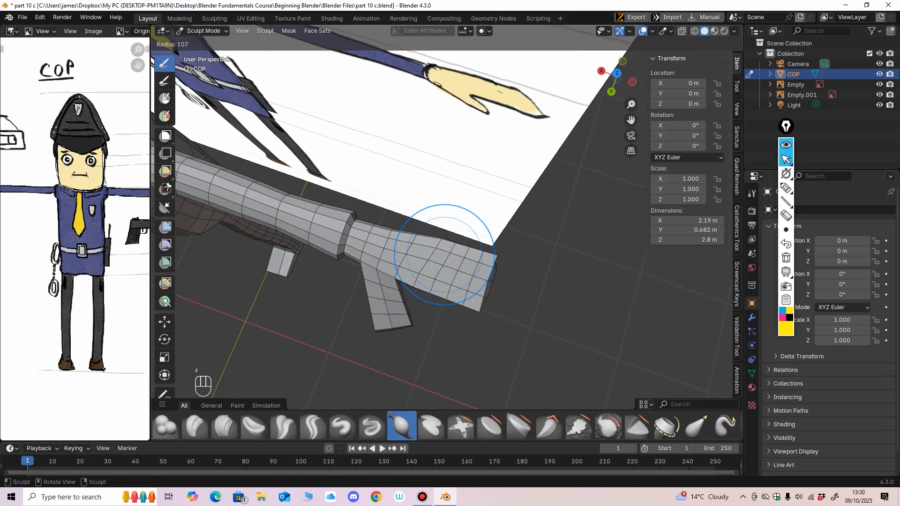
{"action": "left_click", "coordinate": [444, 254]}
{"action": "left_click_drag", "start_coordinate": [448, 250], "coordinate": [457, 238]}
Shape the hand into a rounded mitten and pull the thumb and knuckles towards the reference with the Grab brush.
{"action": "key", "text": "g"}
{"action": "left_click_drag", "start_coordinate": [444, 293], "coordinate": [450, 301]}
{"action": "mouse_move", "coordinate": [459, 299]}
{"action": "middle_mouse_down"}
{"action": "mouse_move", "coordinate": [456, 272]}
{"action": "mouse_move", "coordinate": [327, 124]}
{"action": "mouse_move", "coordinate": [381, 235]}
{"action": "middle_mouse_up"}
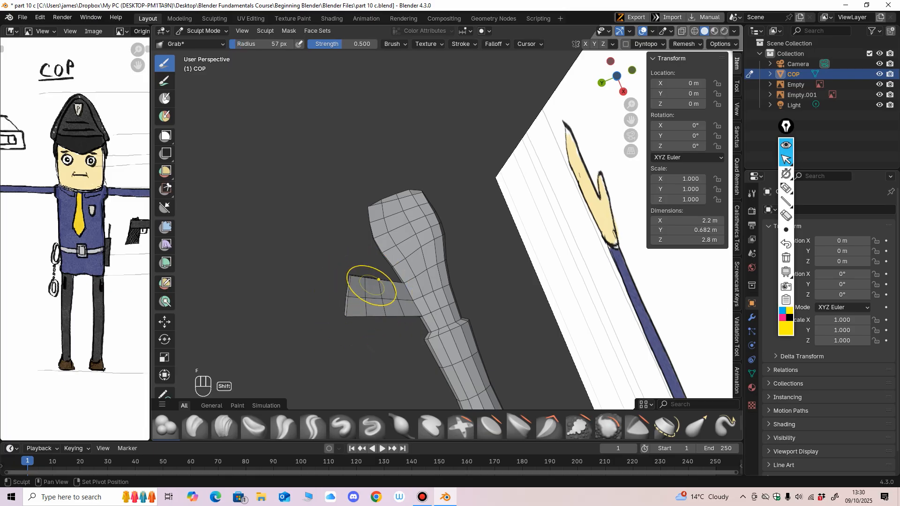
{"action": "mouse_move", "coordinate": [382, 302]}
{"action": "middle_mouse_down"}
{"action": "mouse_move", "coordinate": [464, 123]}
{"action": "mouse_move", "coordinate": [433, 178]}
{"action": "middle_mouse_up"}
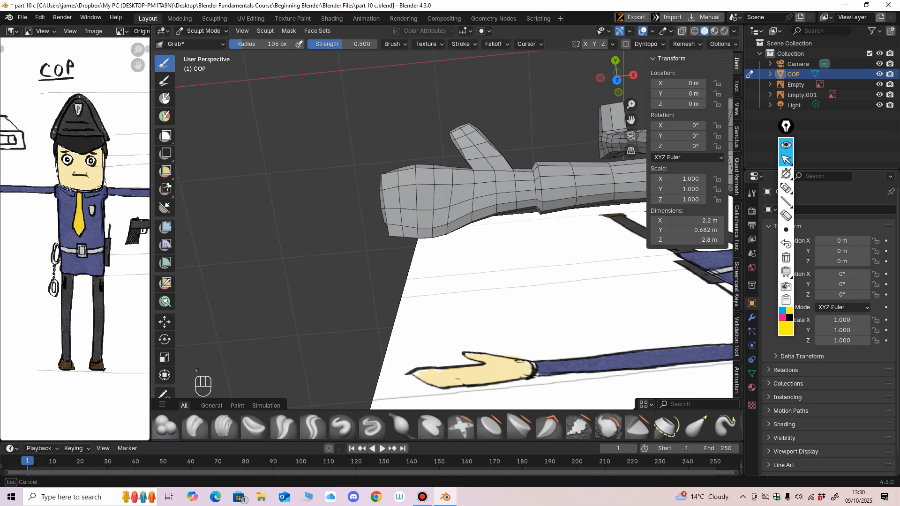
{"action": "middle_click_drag", "start_coordinate": [380, 220], "coordinate": [550, 220]}
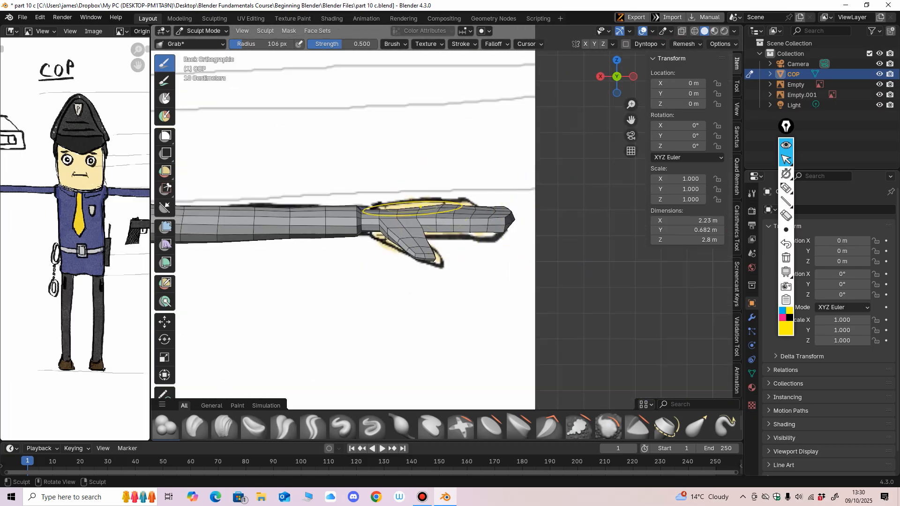
{"action": "middle_click_drag", "start_coordinate": [443, 202], "coordinate": [497, 220]}
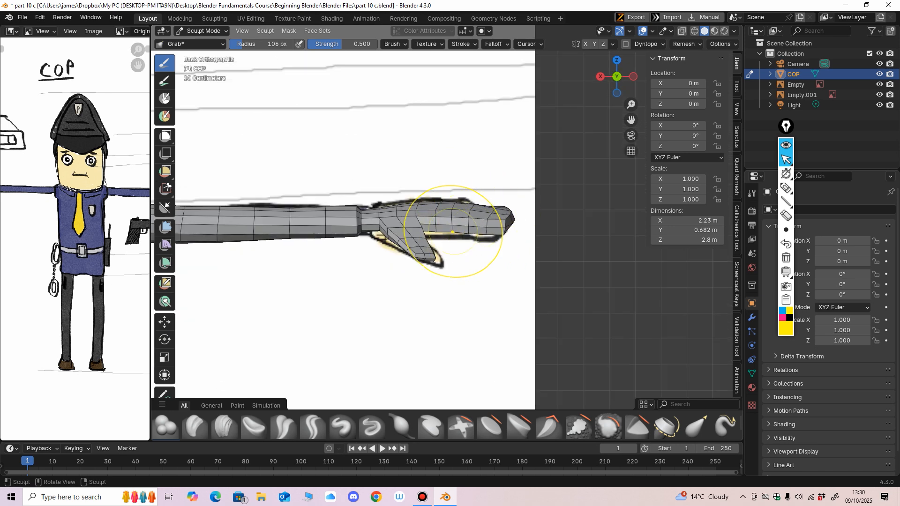
{"action": "middle_click_drag", "start_coordinate": [478, 238], "coordinate": [397, 372]}
Thicken the thumb and palm using the Inflate/Deflate brush with a 73 px radius.
{"action": "left_click", "coordinate": [402, 426]}
{"action": "middle_click_drag", "start_coordinate": [436, 193], "coordinate": [424, 207]}
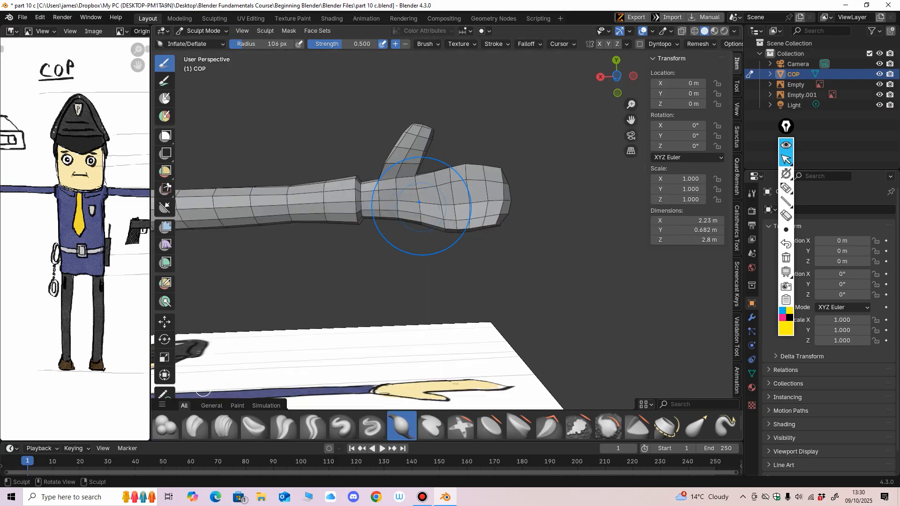
{"action": "key", "text": "f"}
{"action": "left_click", "coordinate": [450, 206]}
{"action": "middle_click_drag", "start_coordinate": [412, 148], "coordinate": [413, 187]}
{"action": "middle_click_drag", "start_coordinate": [415, 283], "coordinate": [437, 193]}
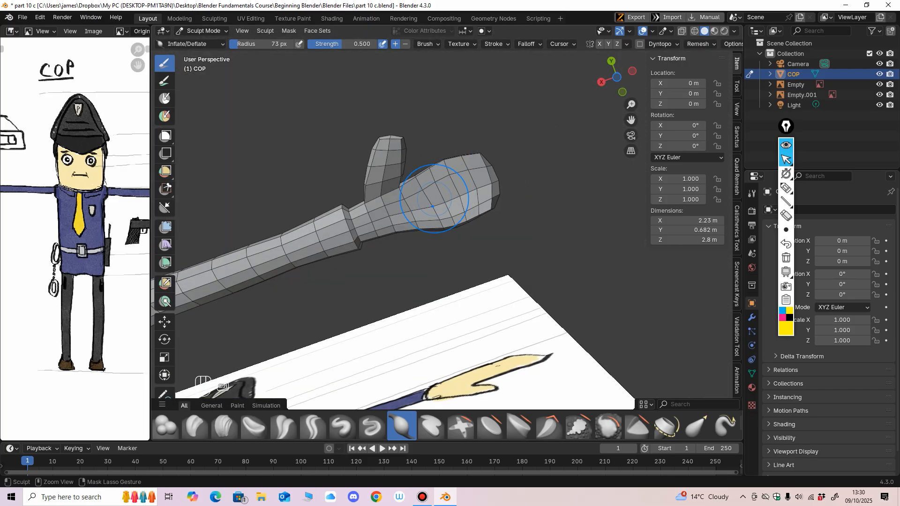
{"action": "middle_click_drag", "start_coordinate": [422, 281], "coordinate": [428, 258]}
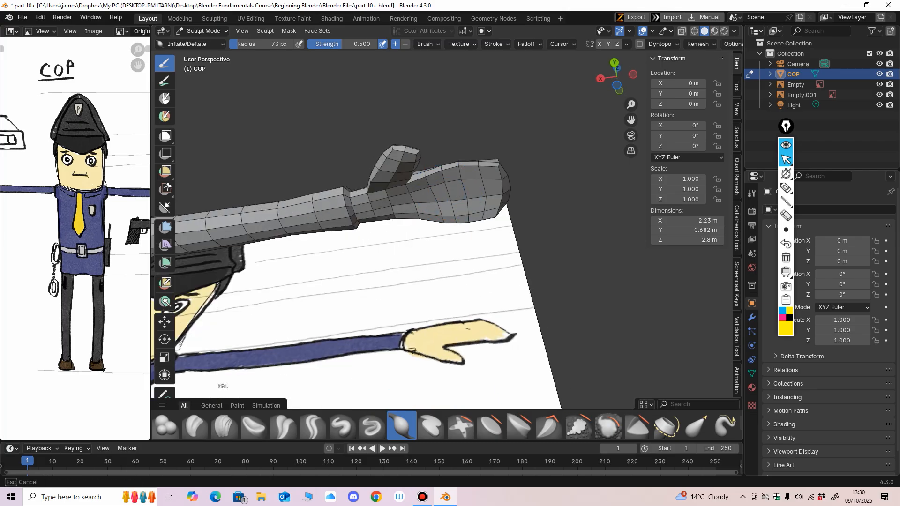
{"action": "left_click_drag", "start_coordinate": [465, 235], "coordinate": [477, 280], "text": "alt"}
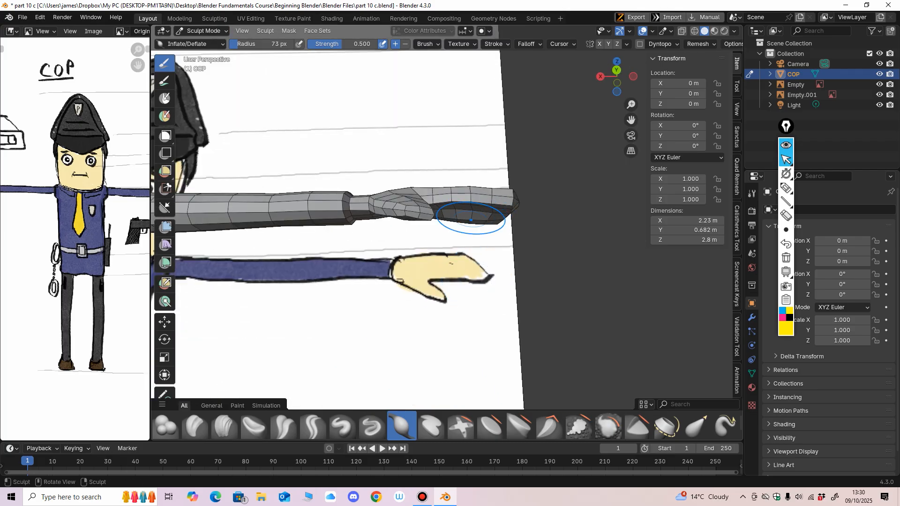
{"action": "middle_click_drag", "start_coordinate": [497, 229], "coordinate": [477, 222], "text": "alt"}
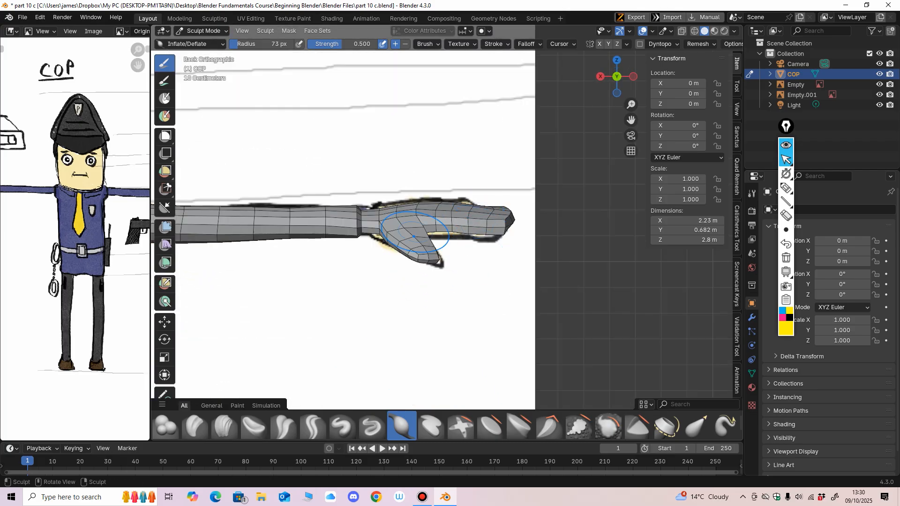
Fit the hand's outline and fingertips to the reference with X-ray on and the Grab brush at 94 px radius.
{"action": "key", "text": "g"}
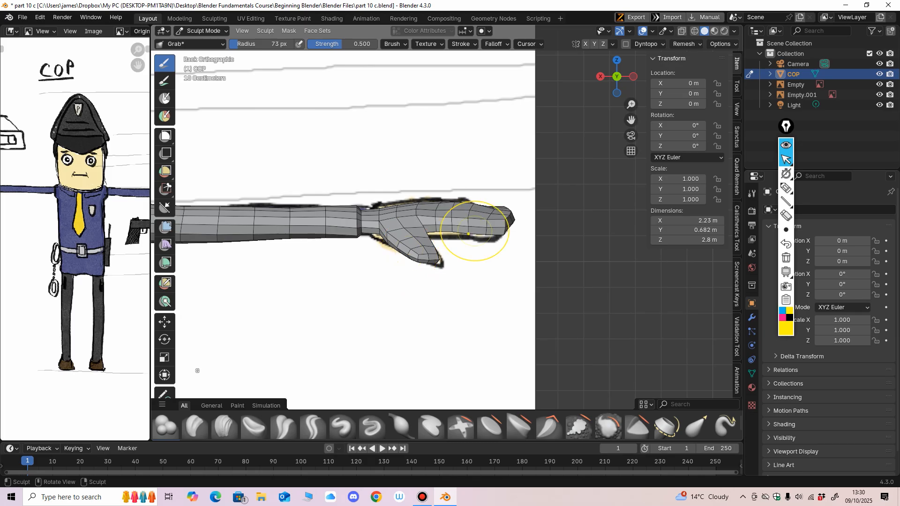
{"action": "key", "text": "f"}
{"action": "left_click", "coordinate": [519, 233]}
{"action": "left_click", "coordinate": [682, 31]}
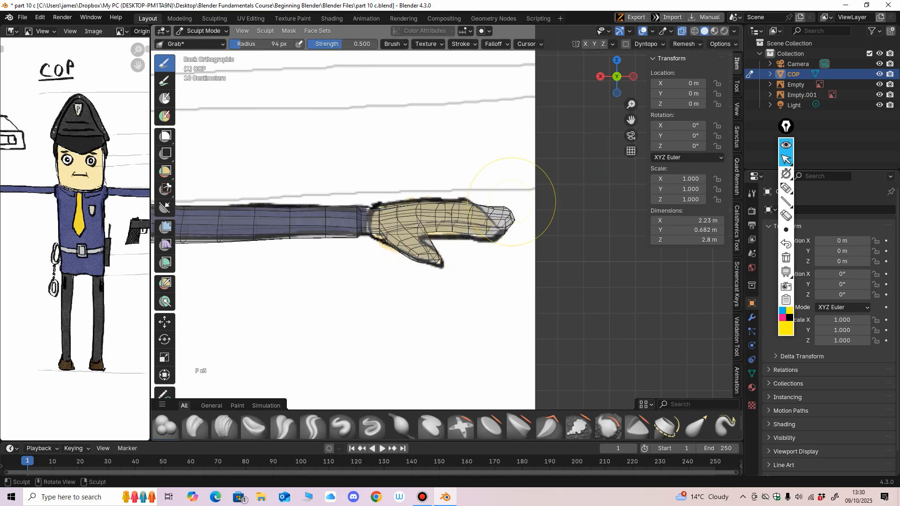
{"action": "middle_click_drag", "start_coordinate": [504, 217], "coordinate": [508, 261]}
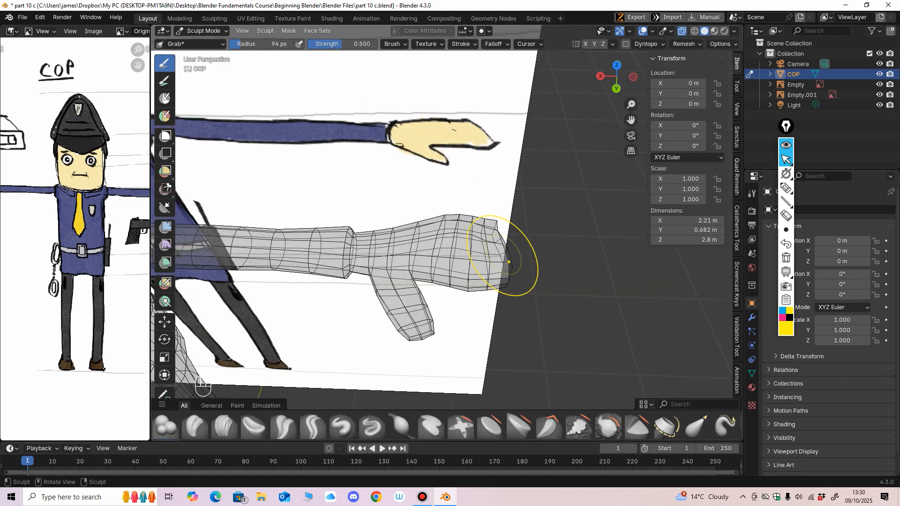
Smooth the end of the hand around the fingertips.
{"action": "left_click_drag", "start_coordinate": [497, 262], "coordinate": [492, 274], "text": "shift"}
{"action": "middle_click_drag", "start_coordinate": [506, 255], "coordinate": [510, 281]}
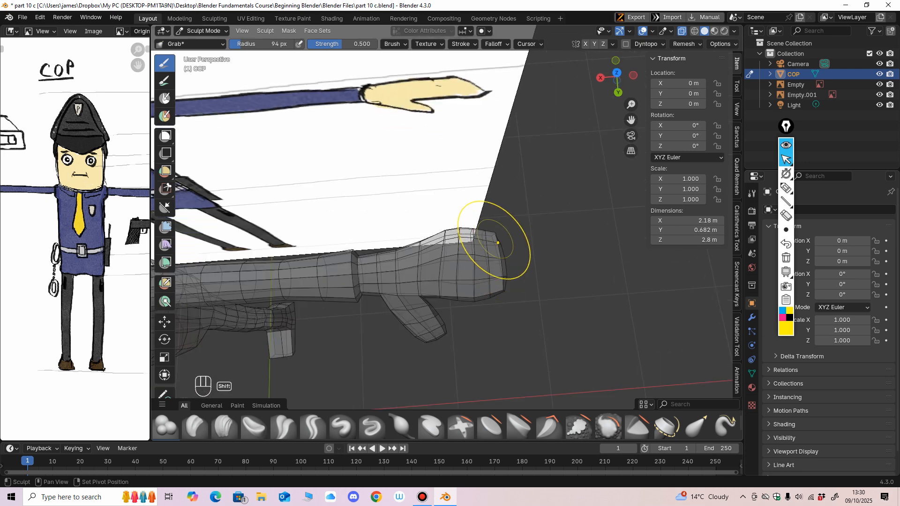
{"action": "left_click_drag", "start_coordinate": [493, 240], "coordinate": [486, 260], "text": "shift"}
{"action": "mouse_move", "coordinate": [486, 261]}
{"action": "middle_mouse_down"}
{"action": "mouse_move", "coordinate": [473, 180]}
{"action": "mouse_move", "coordinate": [492, 170]}
{"action": "middle_mouse_up"}
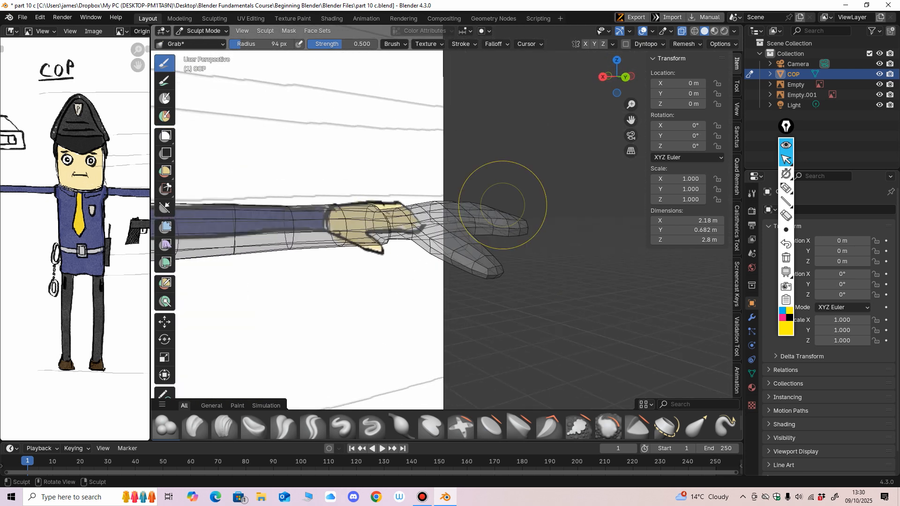
Adjust the thumb's base with the Grab brush at 69 px radius and check the hand from several angles.
{"action": "left_click_drag", "start_coordinate": [634, 71], "coordinate": [650, 71]}
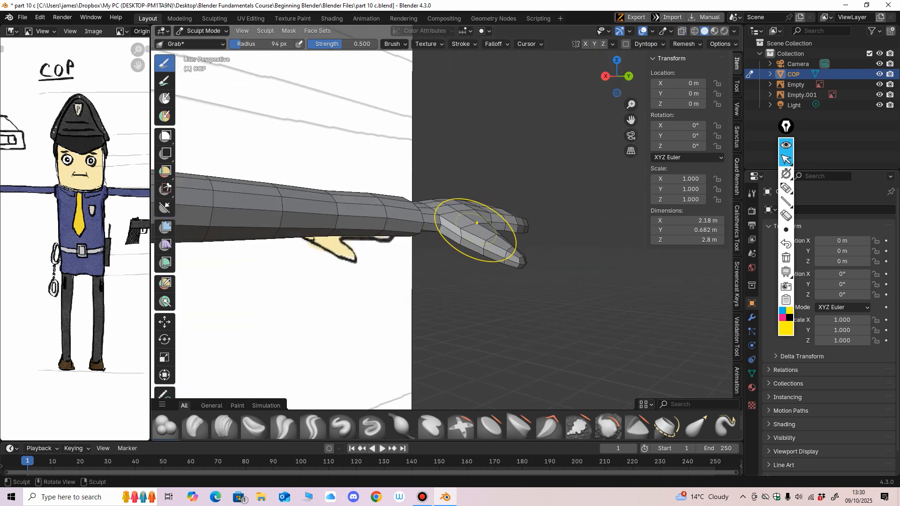
{"action": "key", "text": "f"}
{"action": "left_click", "coordinate": [476, 223]}
{"action": "left_click_drag", "start_coordinate": [478, 220], "coordinate": [481, 215]}
{"action": "mouse_move", "coordinate": [480, 215]}
{"action": "middle_mouse_down"}
{"action": "mouse_move", "coordinate": [396, 181]}
{"action": "mouse_move", "coordinate": [363, 187]}
{"action": "middle_mouse_up"}
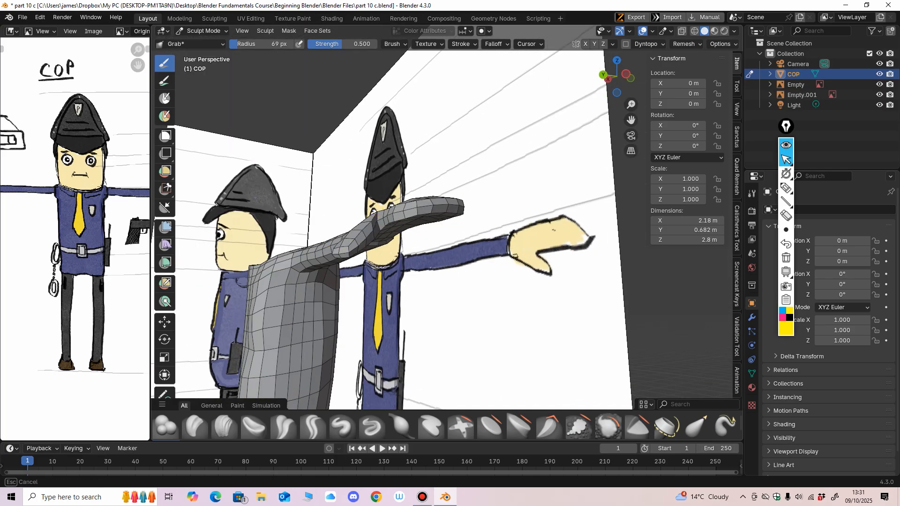
{"action": "mouse_move", "coordinate": [349, 235]}
{"action": "middle_mouse_down"}
{"action": "mouse_move", "coordinate": [483, 238]}
{"action": "mouse_move", "coordinate": [482, 197]}
{"action": "mouse_move", "coordinate": [255, 128]}
{"action": "middle_mouse_up"}
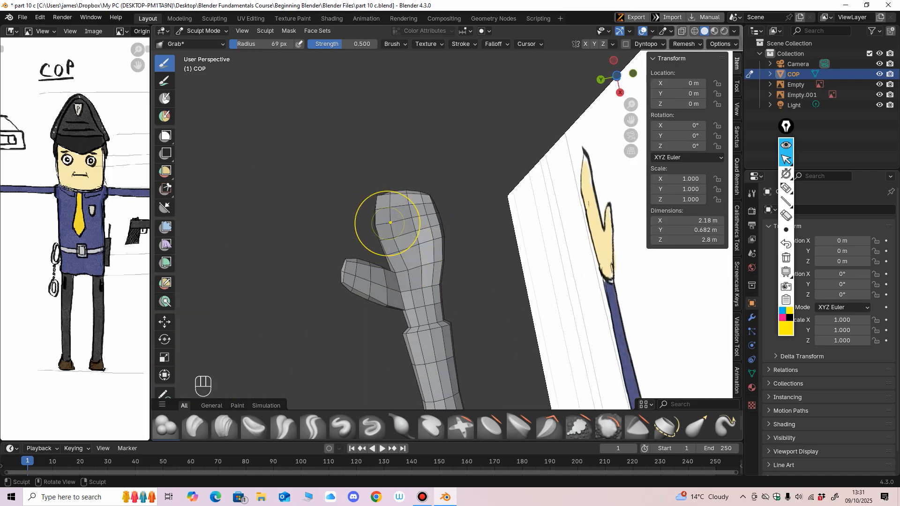
Reshape the end of the hand and slim the thumb, reducing the Grab brush radius to 58 px.
{"action": "left_click_drag", "start_coordinate": [423, 204], "coordinate": [408, 195]}
{"action": "key", "text": "f"}
{"action": "left_click", "coordinate": [430, 212]}
{"action": "key", "text": "f"}
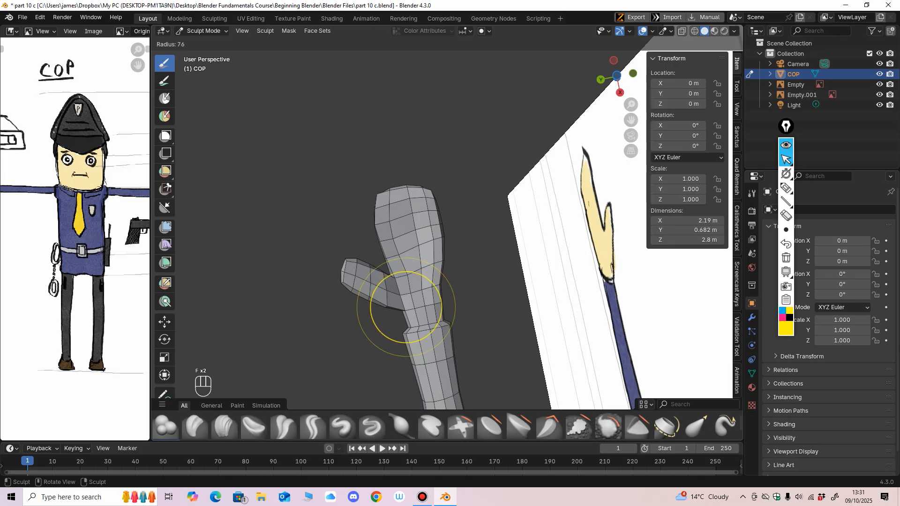
{"action": "left_click", "coordinate": [387, 306]}
{"action": "key", "text": "f"}
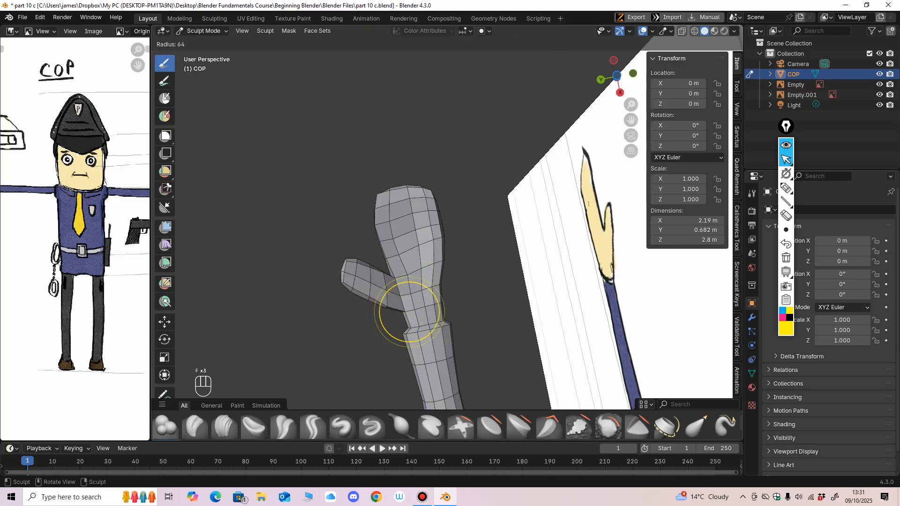
{"action": "left_click_drag", "start_coordinate": [404, 306], "coordinate": [405, 308]}
{"action": "left_click_drag", "start_coordinate": [396, 280], "coordinate": [391, 272]}
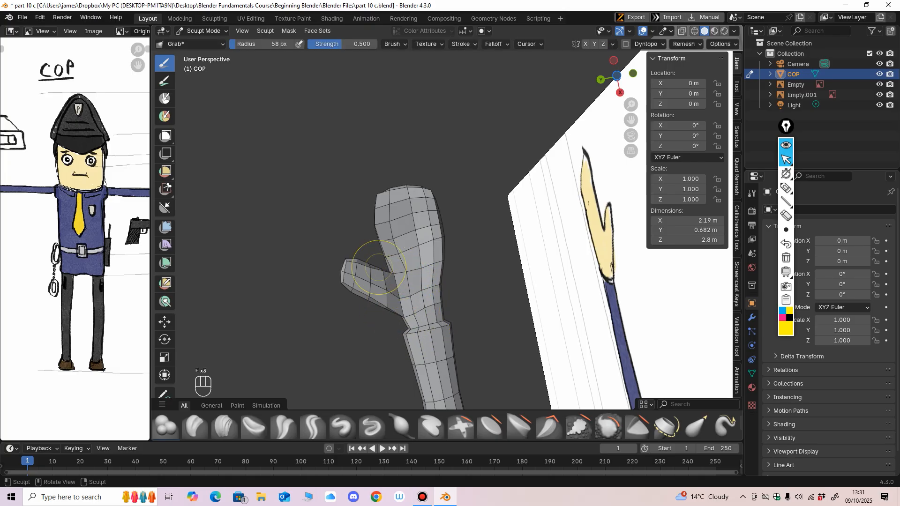
{"action": "left_click_drag", "start_coordinate": [367, 299], "coordinate": [361, 271]}
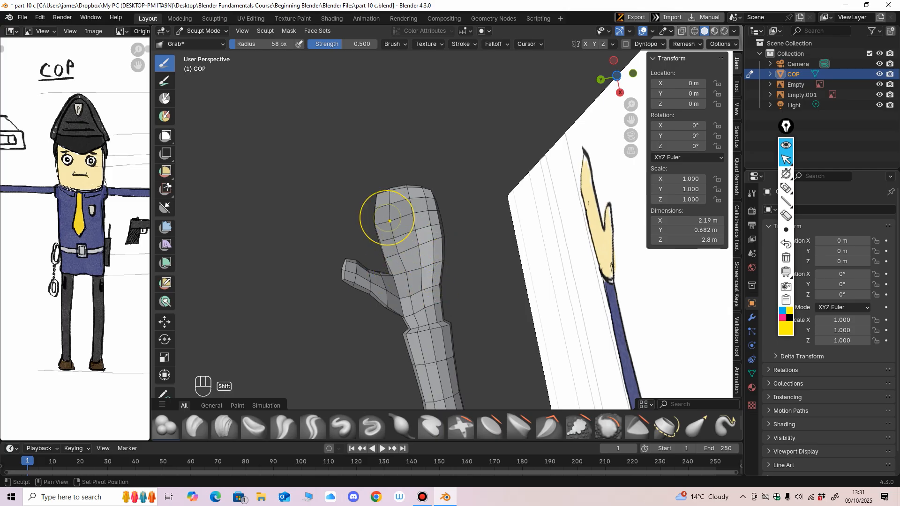
Extend the fingertips to the reference outline in the back view using the Grab brush at 62 px radius.
{"action": "mouse_move", "coordinate": [395, 252]}
{"action": "middle_mouse_down"}
{"action": "mouse_move", "coordinate": [328, 230]}
{"action": "mouse_move", "coordinate": [552, 305]}
{"action": "middle_mouse_up"}
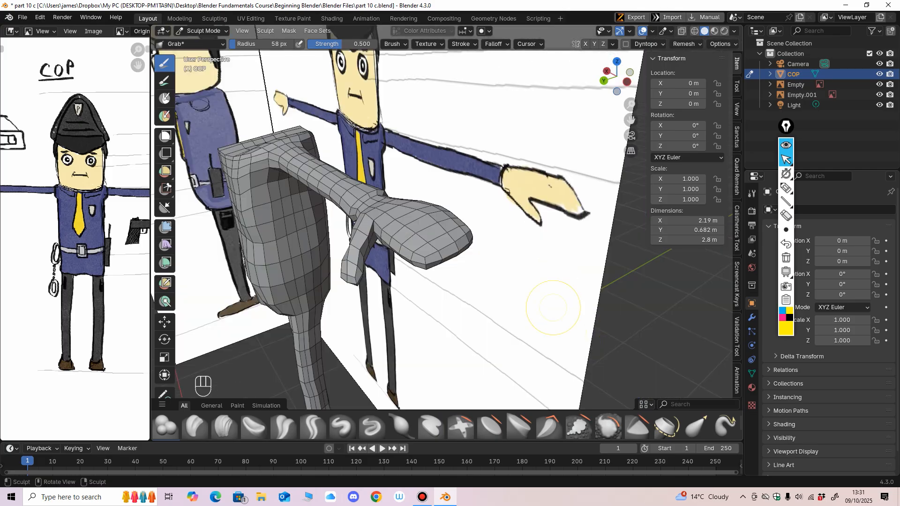
{"action": "key", "text": "ctrl+KP_1"}
{"action": "middle_click_drag", "start_coordinate": [403, 253], "coordinate": [458, 226], "text": "shift"}
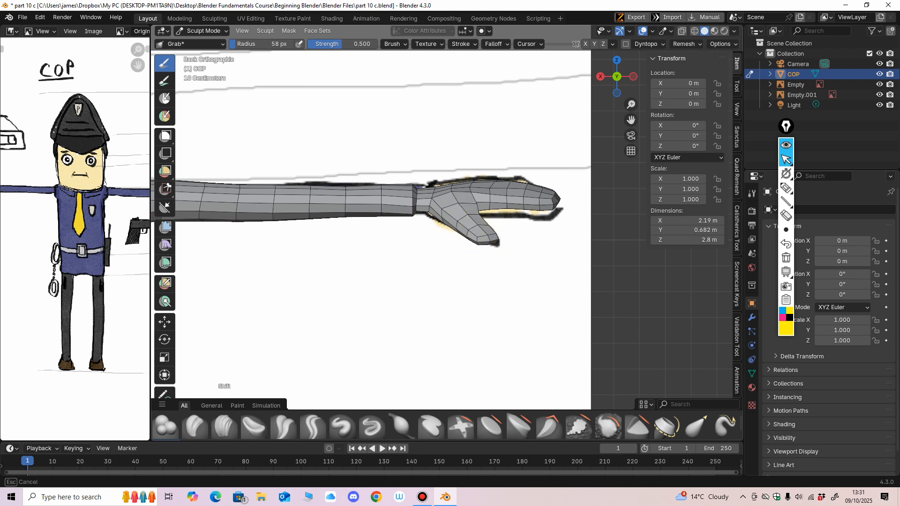
{"action": "middle_click_drag", "start_coordinate": [494, 257], "coordinate": [445, 240]}
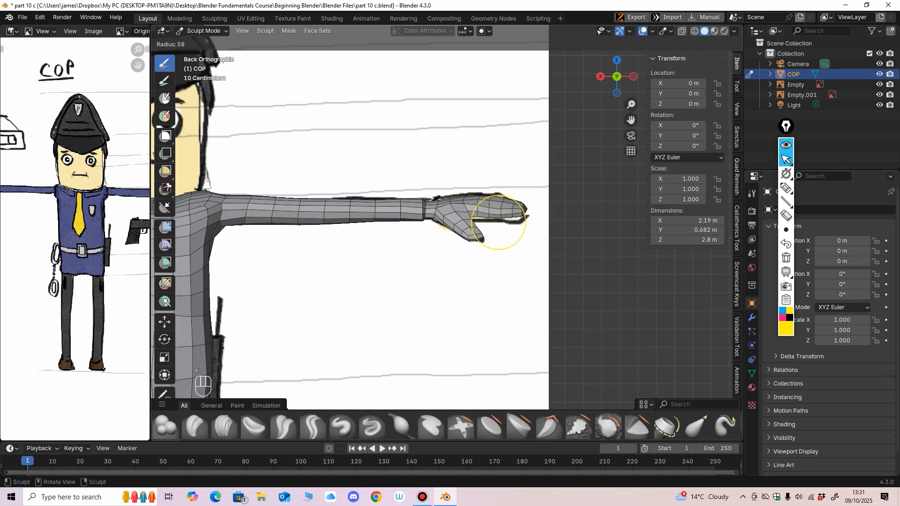
{"action": "key", "text": "f"}
{"action": "mouse_move", "coordinate": [536, 206]}
{"action": "middle_mouse_down"}
{"action": "mouse_move", "coordinate": [536, 229]}
{"action": "mouse_move", "coordinate": [523, 244]}
{"action": "middle_mouse_up"}
{"action": "middle_click_drag", "start_coordinate": [484, 275], "coordinate": [483, 234], "text": "alt"}
{"action": "scroll", "coordinate": [476, 225], "scroll_direction": "down", "scroll_amount": 3}
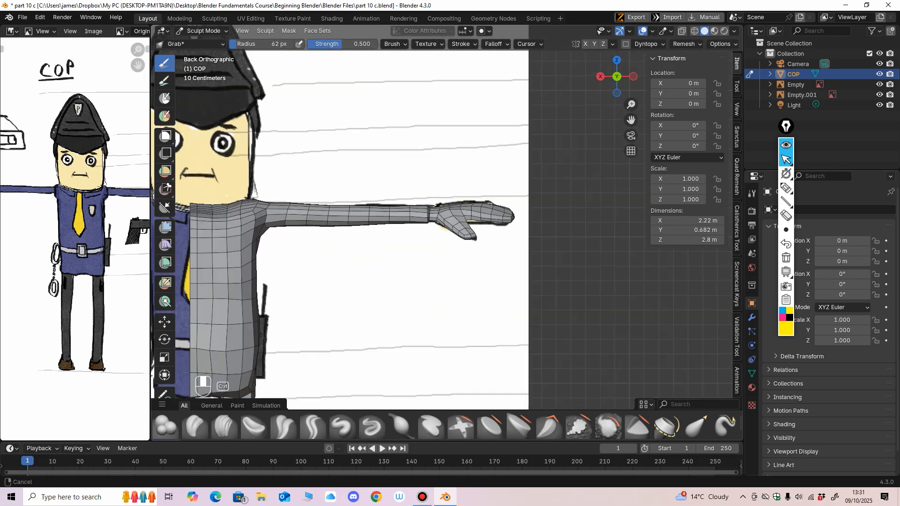
Examine the arm, shoulder and torso from several angles.
{"action": "middle_click_drag", "start_coordinate": [411, 221], "coordinate": [497, 215], "text": "shift"}
{"action": "middle_click_drag", "start_coordinate": [478, 284], "coordinate": [493, 185], "text": "shift"}
{"action": "scroll", "coordinate": [504, 237], "scroll_direction": "down", "scroll_amount": 2}
{"action": "scroll", "coordinate": [484, 271], "scroll_direction": "up", "scroll_amount": 2}
{"action": "middle_click_drag", "start_coordinate": [484, 272], "coordinate": [384, 273]}
{"action": "middle_click_drag", "start_coordinate": [437, 255], "coordinate": [543, 265]}
{"action": "middle_click_drag", "start_coordinate": [482, 227], "coordinate": [531, 318], "text": "shift"}
{"action": "mouse_move", "coordinate": [530, 318]}
{"action": "middle_mouse_down", "text": "ctrl"}
{"action": "mouse_move", "coordinate": [545, 274]}
{"action": "mouse_move", "coordinate": [496, 261]}
{"action": "mouse_move", "coordinate": [546, 300]}
{"action": "middle_mouse_up", "text": "ctrl"}
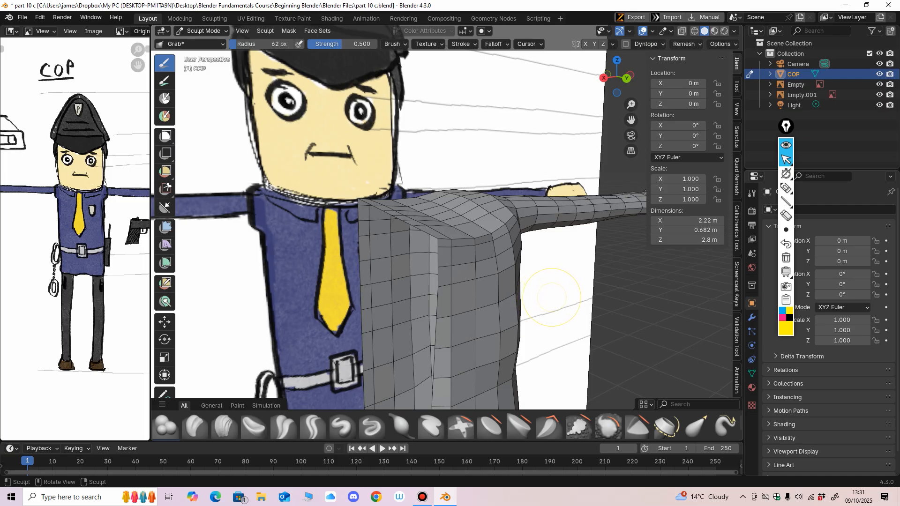
{"action": "mouse_move", "coordinate": [551, 298]}
{"action": "middle_mouse_down"}
{"action": "mouse_move", "coordinate": [541, 306]}
{"action": "mouse_move", "coordinate": [537, 296]}
{"action": "mouse_move", "coordinate": [455, 267]}
{"action": "middle_mouse_up"}
Switch to Edit Mode with face selection and select the faces on top of the torso from the top view.
{"action": "left_click", "coordinate": [205, 31]}
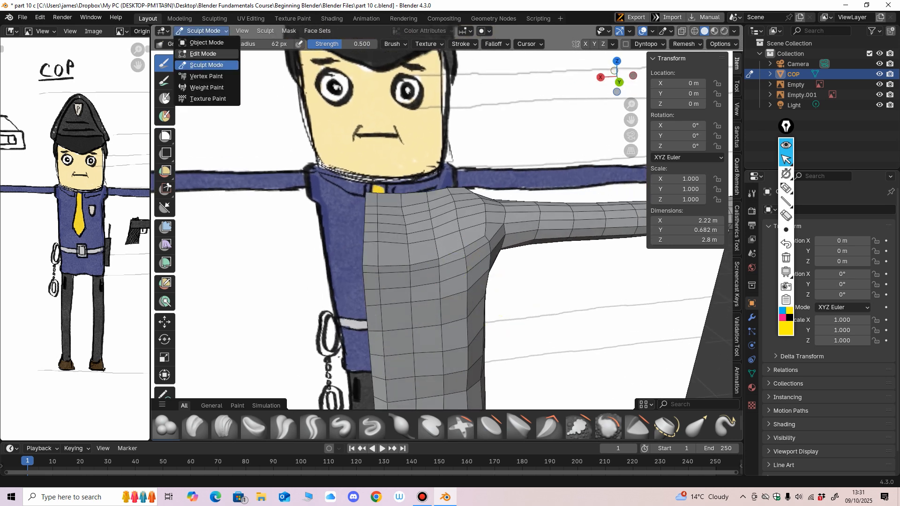
{"action": "left_click", "coordinate": [202, 54]}
{"action": "middle_click_drag", "start_coordinate": [300, 155], "coordinate": [317, 175]}
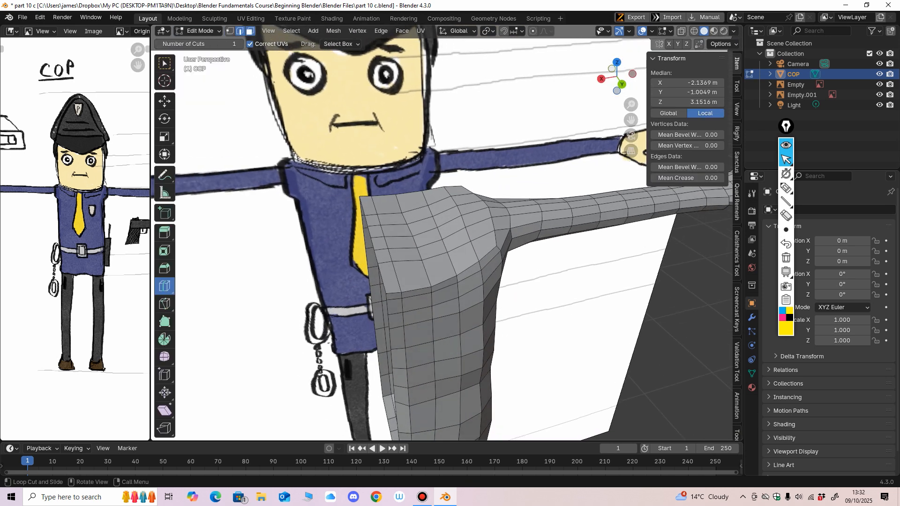
{"action": "left_click", "coordinate": [250, 30]}
{"action": "middle_click_drag", "start_coordinate": [441, 295], "coordinate": [408, 288]}
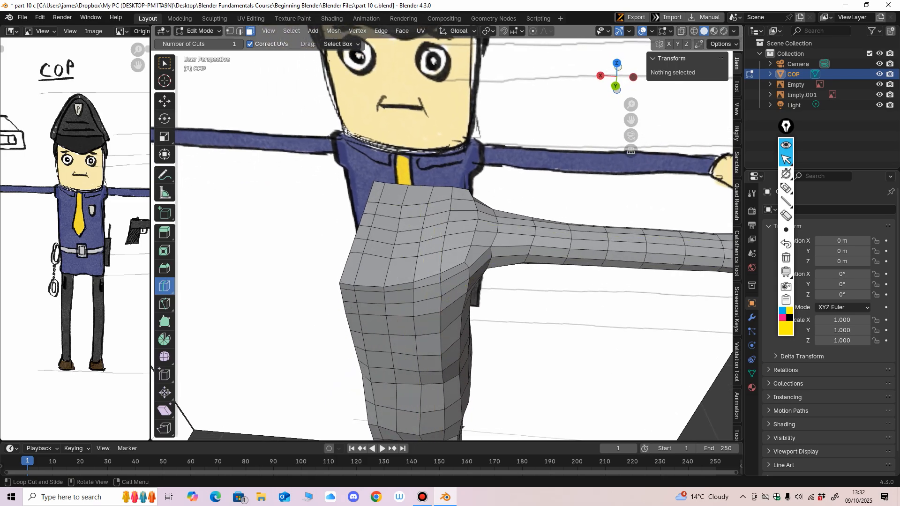
{"action": "left_click", "coordinate": [165, 101]}
{"action": "middle_click_drag", "start_coordinate": [434, 230], "coordinate": [436, 268], "text": "alt"}
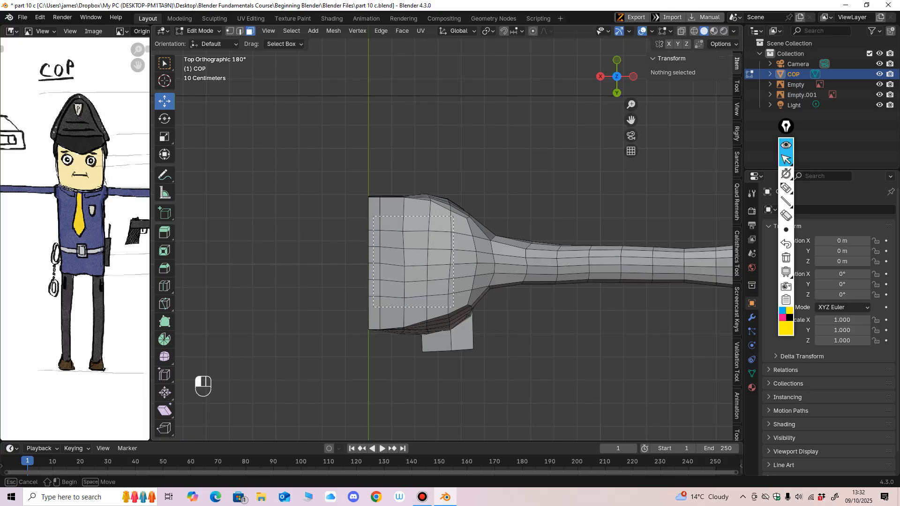
{"action": "left_click_drag", "start_coordinate": [453, 308], "coordinate": [453, 308]}
{"action": "middle_click_drag", "start_coordinate": [450, 295], "coordinate": [447, 188]}
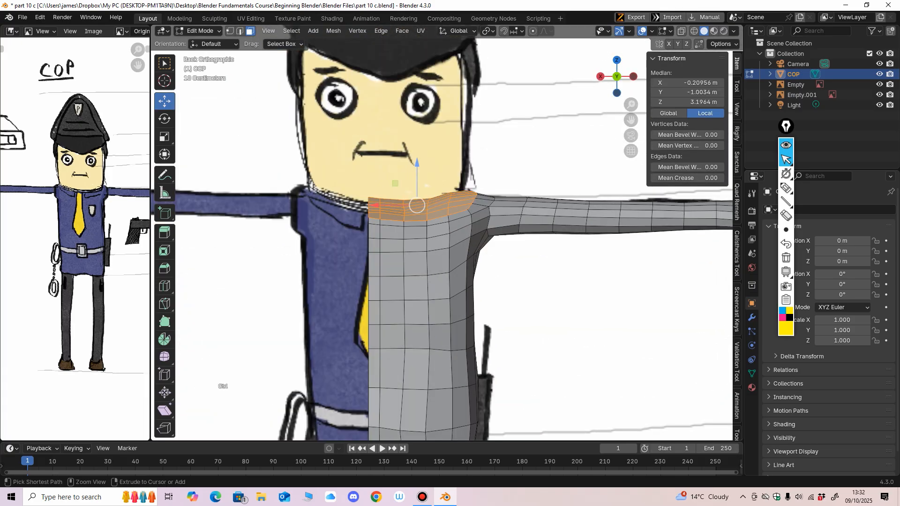
Raise the selected faces into the hat to a median Z of 4.086 m, using X-ray to match the front and side references.
{"action": "scroll", "coordinate": [442, 276], "scroll_direction": "down", "scroll_amount": 2}
{"action": "key", "text": "alt+z"}
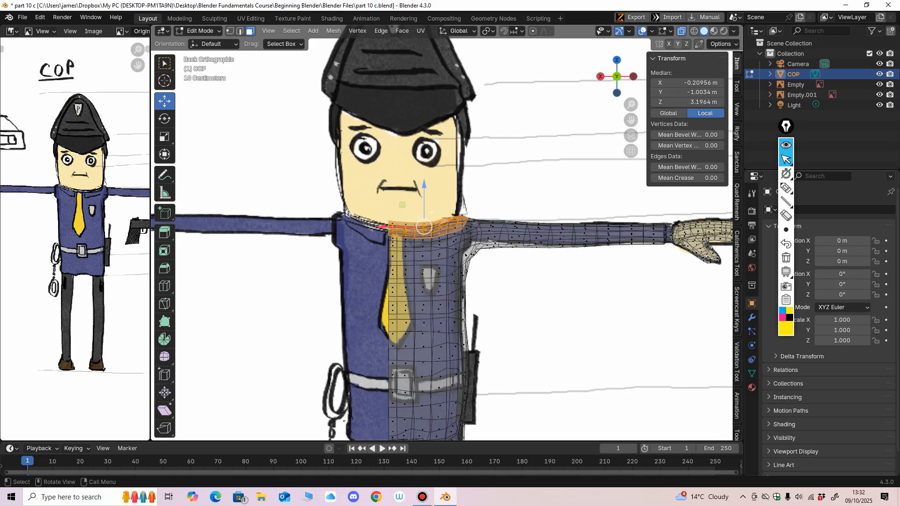
{"action": "scroll", "coordinate": [426, 154], "scroll_direction": "up", "scroll_amount": 2}
{"action": "left_click_drag", "start_coordinate": [424, 201], "coordinate": [424, 41]}
{"action": "middle_click_drag", "start_coordinate": [484, 154], "coordinate": [382, 155]}
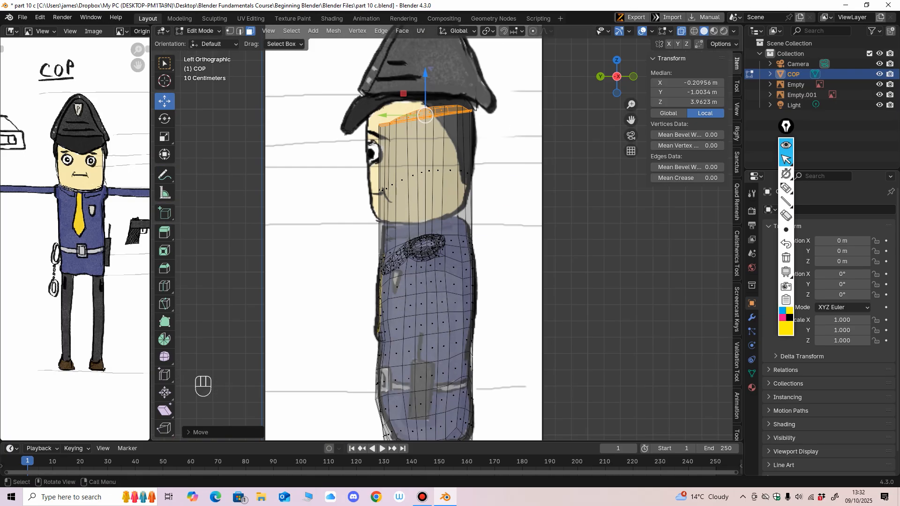
{"action": "left_click_drag", "start_coordinate": [425, 115], "coordinate": [425, 94]}
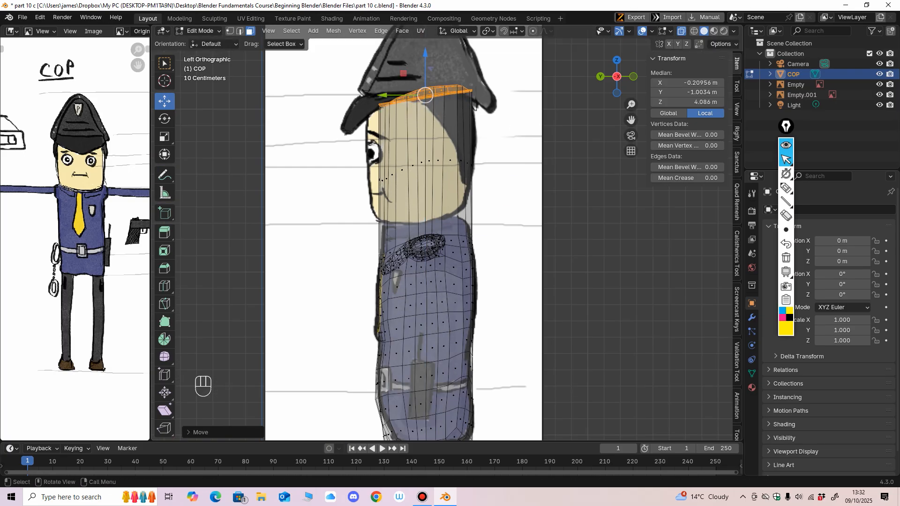
{"action": "middle_click_drag", "start_coordinate": [436, 154], "coordinate": [534, 157]}
{"action": "left_click", "coordinate": [680, 31]}
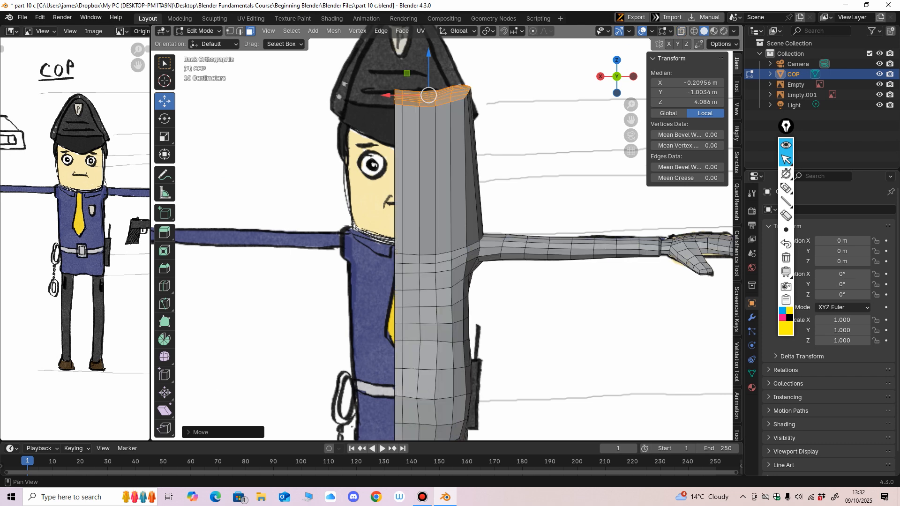
{"action": "middle_click_drag", "start_coordinate": [581, 125], "coordinate": [546, 152]}
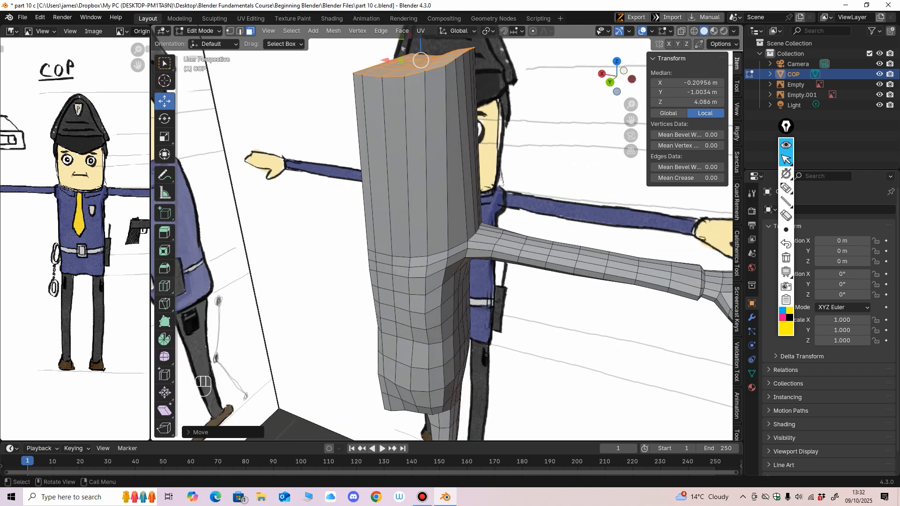
Add two closely spaced edge loops around the neck just above the shoulder line with Loop Cut.
{"action": "left_click", "coordinate": [164, 286]}
{"action": "left_click_drag", "start_coordinate": [426, 239], "coordinate": [426, 331]}
{"action": "middle_click_drag", "start_coordinate": [426, 331], "coordinate": [457, 283]}
{"action": "scroll", "coordinate": [457, 283], "scroll_direction": "up", "scroll_amount": 1}
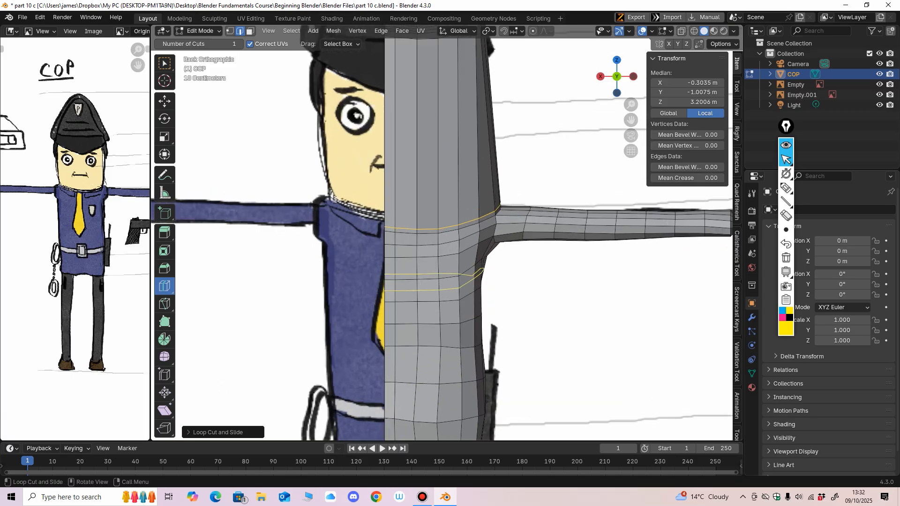
{"action": "left_click_drag", "start_coordinate": [469, 190], "coordinate": [469, 281]}
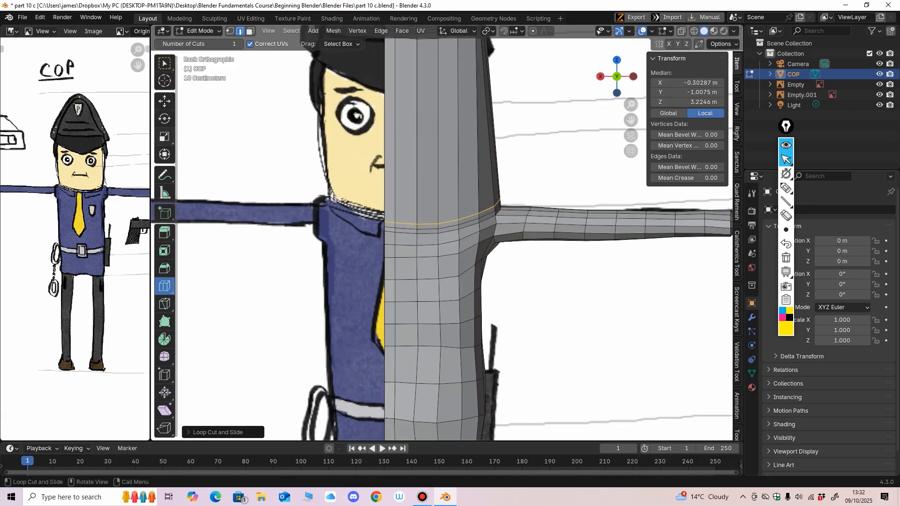
Scale the upper neck loop slightly inward along Y in the side view.
{"action": "middle_click_drag", "start_coordinate": [457, 304], "coordinate": [366, 313]}
{"action": "left_click", "coordinate": [164, 137]}
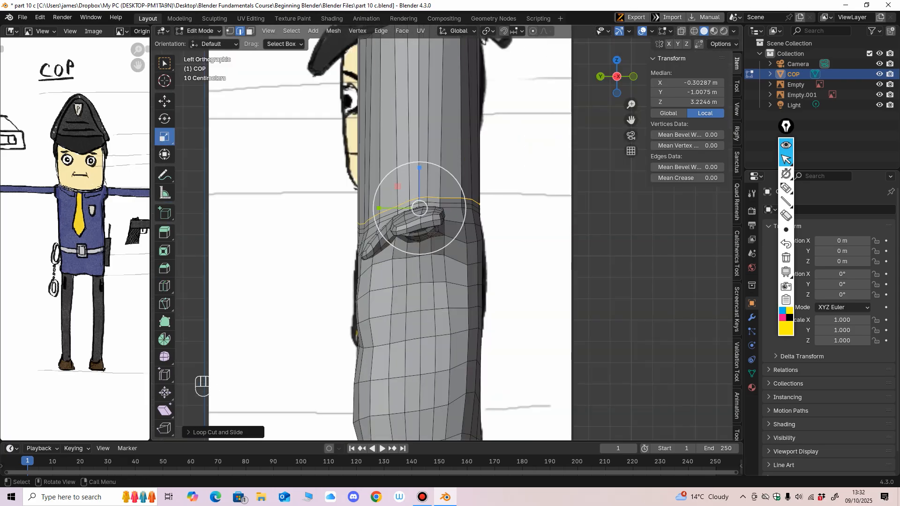
{"action": "left_click_drag", "start_coordinate": [379, 208], "coordinate": [382, 205]}
{"action": "middle_click_drag", "start_coordinate": [393, 225], "coordinate": [509, 230]}
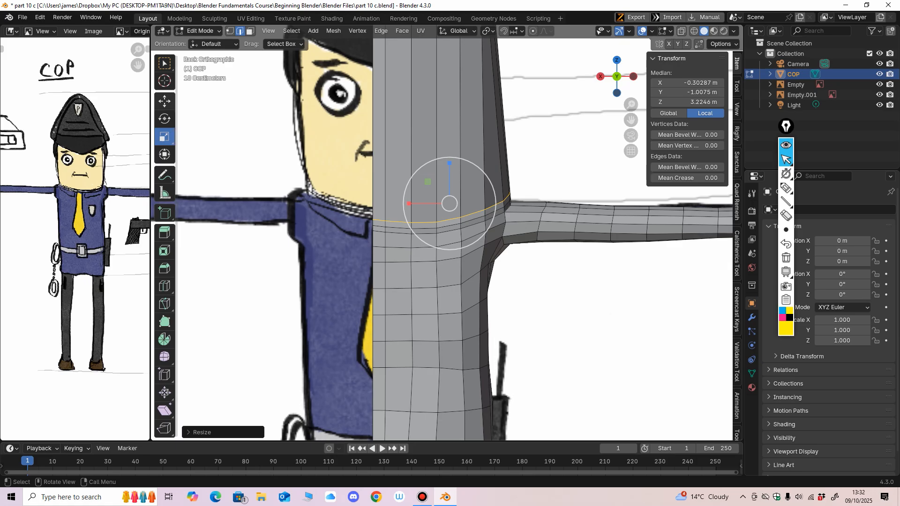
Select the neck loop's vertices above the arm and move them slightly inward along X.
{"action": "left_click", "coordinate": [165, 101]}
{"action": "middle_click_drag", "start_coordinate": [228, 372], "coordinate": [202, 389]}
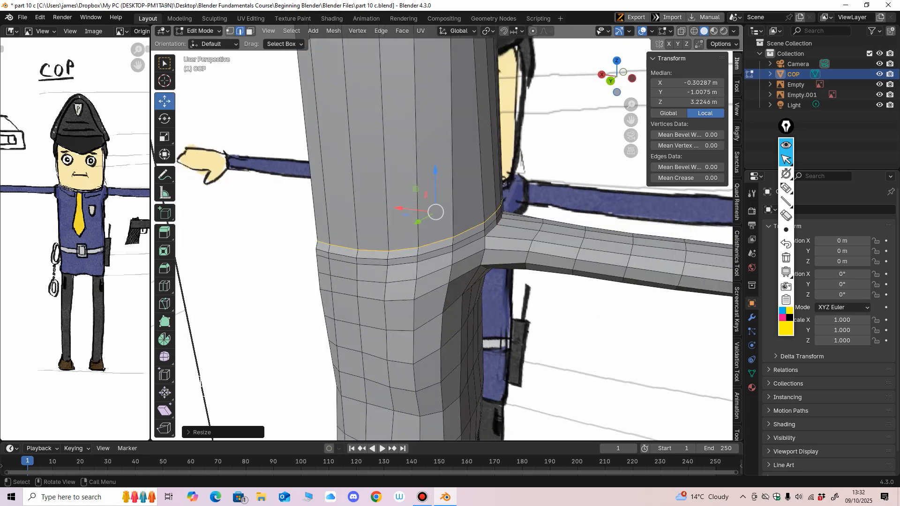
{"action": "key", "text": "1"}
{"action": "middle_click_drag", "start_coordinate": [450, 238], "coordinate": [394, 267]}
{"action": "left_click", "coordinate": [443, 246]}
{"action": "left_click", "coordinate": [476, 232], "text": "shift"}
{"action": "left_click", "coordinate": [487, 238], "text": "shift"}
{"action": "left_click", "coordinate": [433, 249], "text": "shift"}
{"action": "left_click", "coordinate": [444, 244], "text": "shift"}
{"action": "left_click", "coordinate": [403, 253], "text": "shift"}
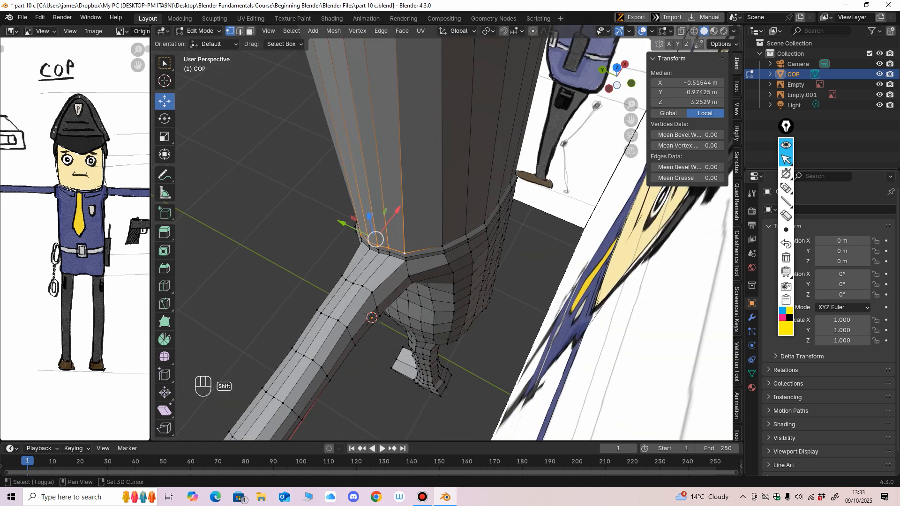
{"action": "left_click", "coordinate": [442, 246], "text": "shift"}
{"action": "middle_click_drag", "start_coordinate": [442, 247], "coordinate": [442, 259]}
{"action": "left_click_drag", "start_coordinate": [406, 216], "coordinate": [409, 212]}
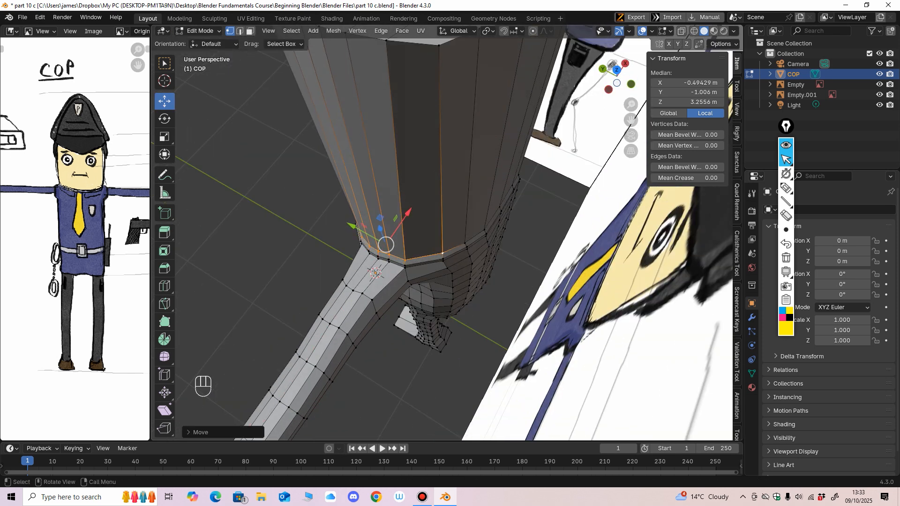
Select the neck loop's vertices on the back of the body and move them slightly inward along Y.
{"action": "middle_click_drag", "start_coordinate": [422, 223], "coordinate": [453, 230]}
{"action": "left_click", "coordinate": [464, 244]}
{"action": "left_click", "coordinate": [481, 229], "text": "shift"}
{"action": "left_click", "coordinate": [500, 211], "text": "shift"}
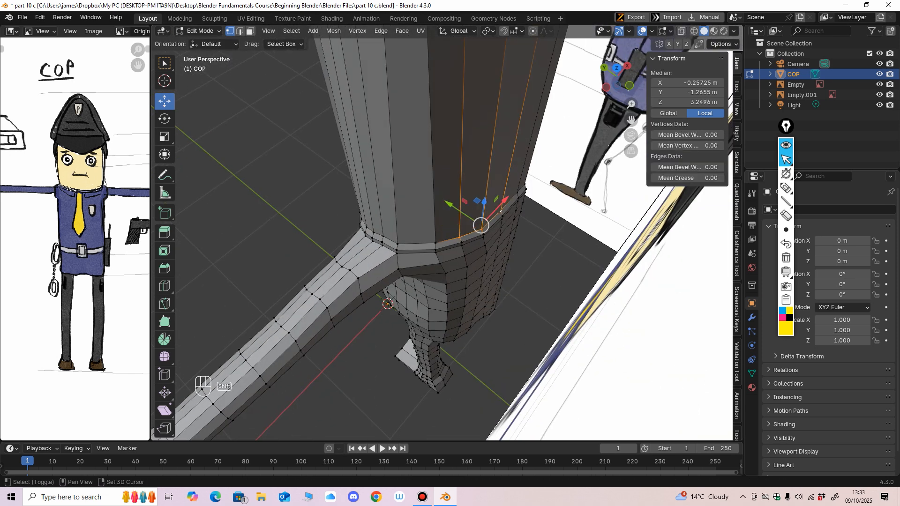
{"action": "left_click", "coordinate": [519, 188], "text": "shift"}
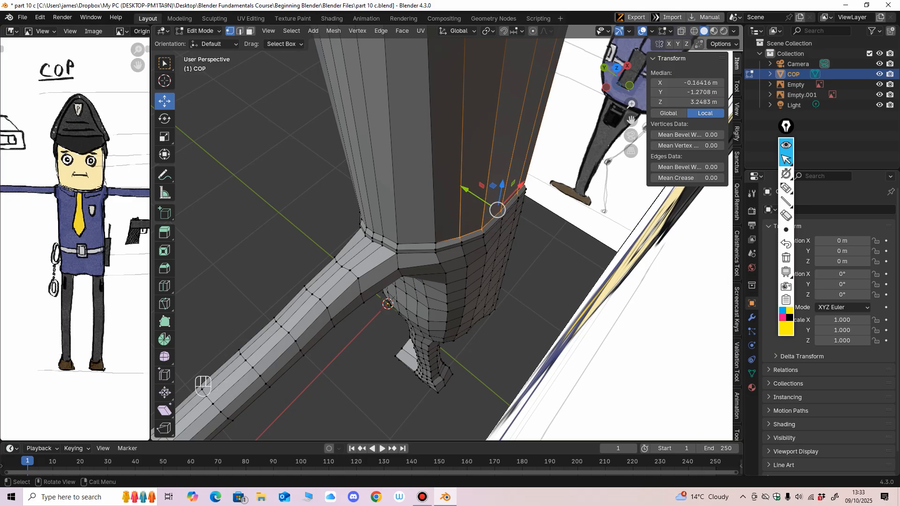
{"action": "left_click_drag", "start_coordinate": [464, 189], "coordinate": [462, 187]}
{"action": "middle_click_drag", "start_coordinate": [462, 187], "coordinate": [555, 159]}
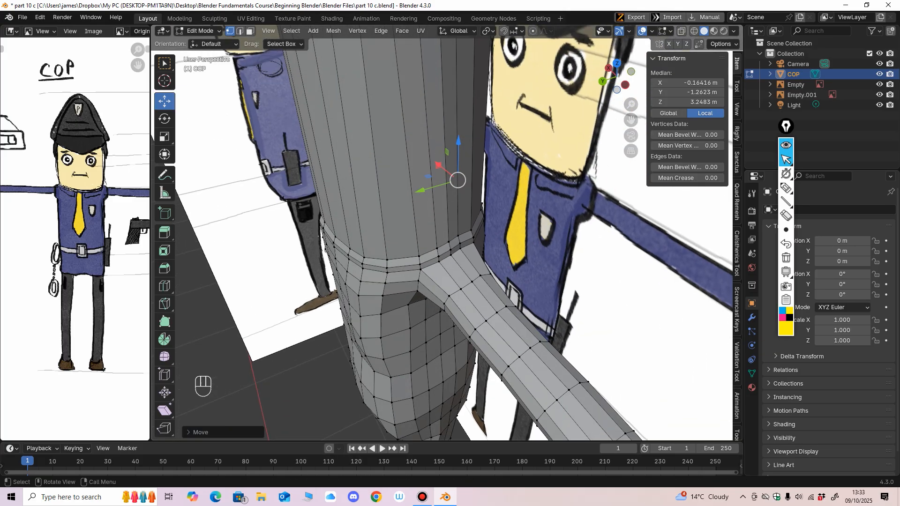
Select the neck loop's vertices on the front of the body and move them inward to a median Y of -0.761 m.
{"action": "middle_click_drag", "start_coordinate": [363, 270], "coordinate": [379, 267]}
{"action": "left_click", "coordinate": [379, 267]}
{"action": "left_click", "coordinate": [358, 261], "text": "shift"}
{"action": "left_click", "coordinate": [337, 252], "text": "shift"}
{"action": "left_click", "coordinate": [320, 240], "text": "shift"}
{"action": "left_click", "coordinate": [314, 233], "text": "shift"}
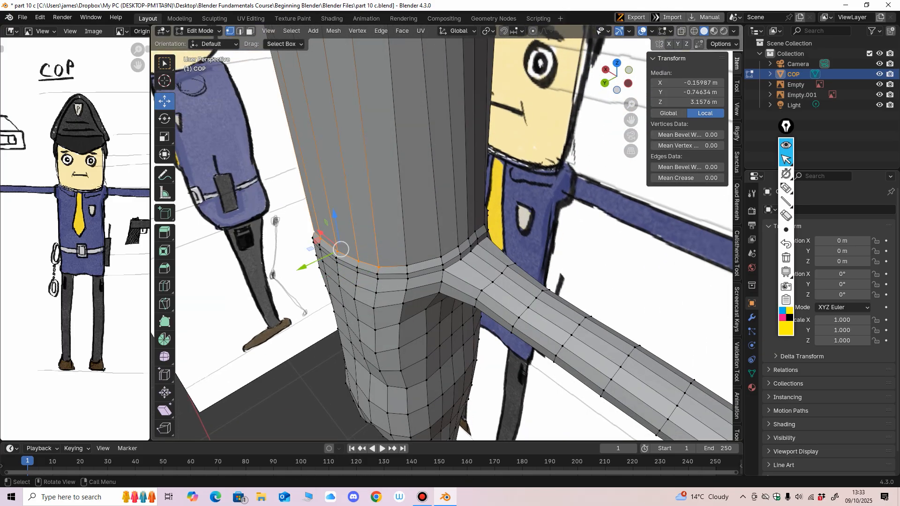
{"action": "left_click_drag", "start_coordinate": [341, 248], "coordinate": [342, 248]}
Save the Blender file with the back view showing the head and torso.
{"action": "key", "text": "ctrl+KP_1"}
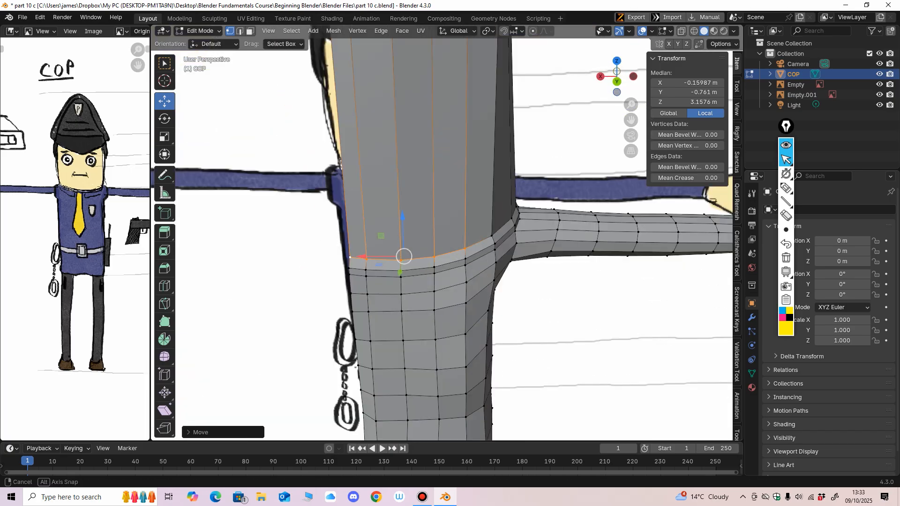
{"action": "middle_click_drag", "start_coordinate": [347, 249], "coordinate": [359, 291], "text": "shift"}
{"action": "scroll", "coordinate": [359, 291], "scroll_direction": "down", "scroll_amount": 2}
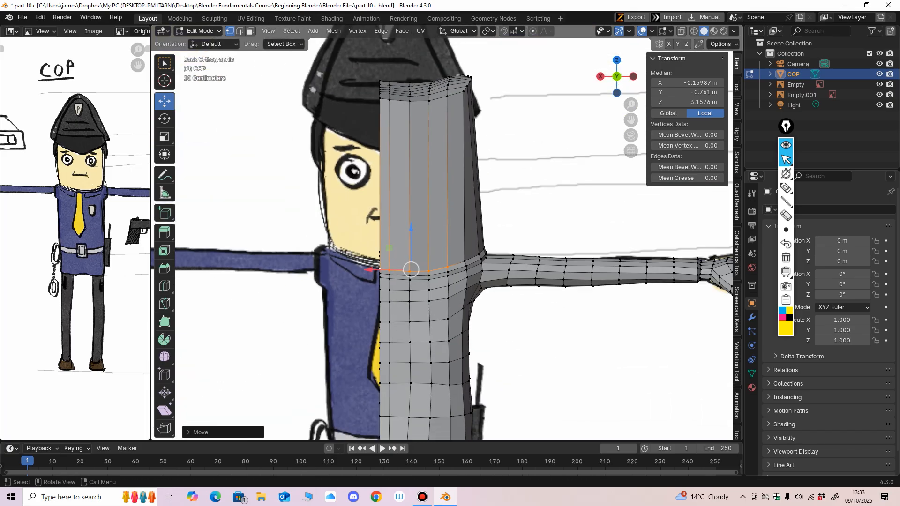
{"action": "key", "text": "ctrl+s"}
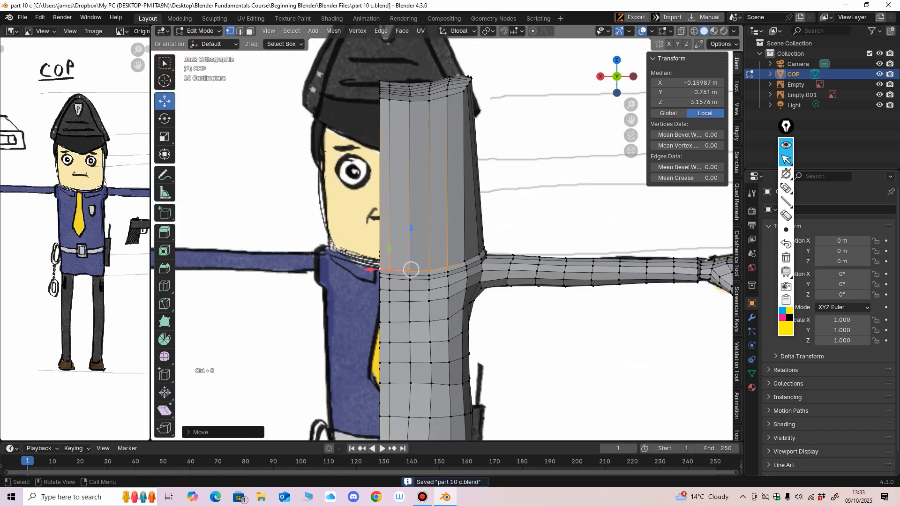
Divide the long head faces with evenly spaced horizontal edge loops from the hat down to the neck.
{"action": "left_click", "coordinate": [164, 286]}
{"action": "left_click_drag", "start_coordinate": [421, 169], "coordinate": [421, 176]}
{"action": "key", "text": "ctrl+z"}
{"action": "left_click", "coordinate": [422, 187]}
{"action": "left_click", "coordinate": [423, 225]}
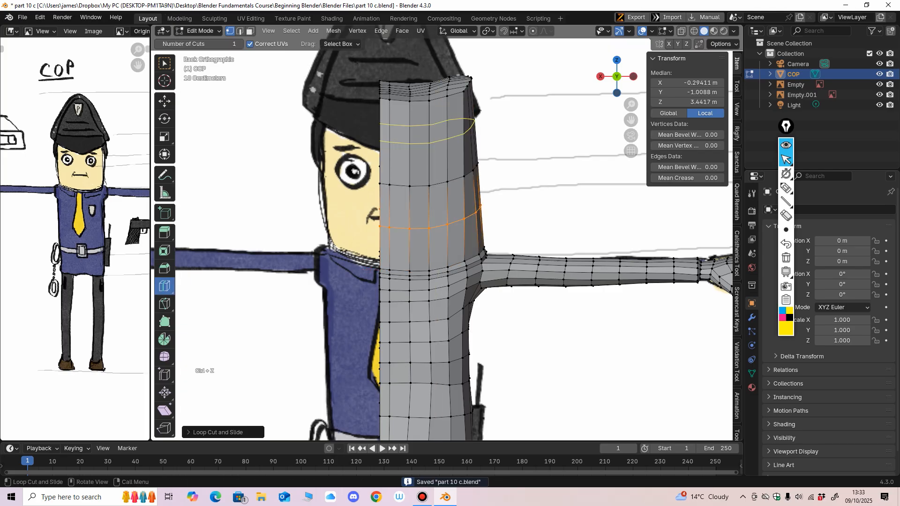
{"action": "left_click", "coordinate": [422, 143]}
{"action": "left_click", "coordinate": [422, 165]}
{"action": "left_click", "coordinate": [422, 208]}
{"action": "left_click", "coordinate": [422, 250]}
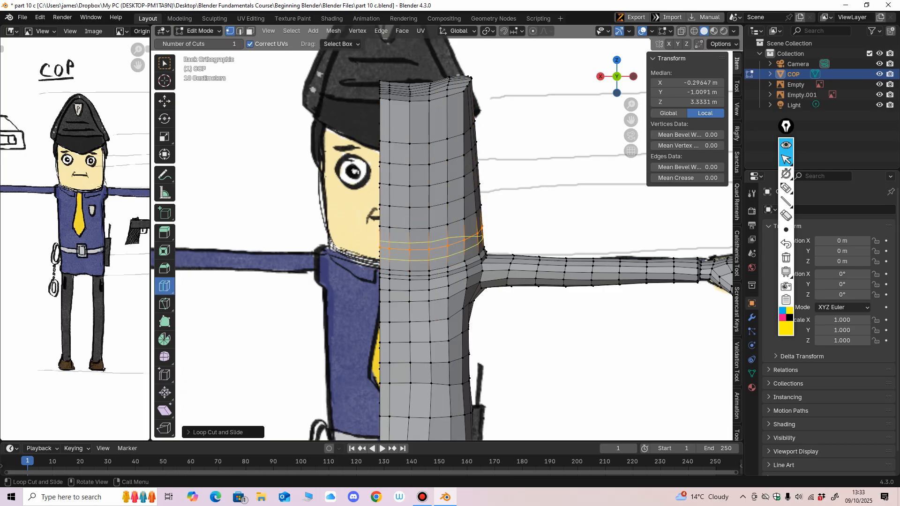
Add a horizontal edge loop around the upper head, just below the brim level of the hat.
{"action": "mouse_move", "coordinate": [424, 253]}
{"action": "middle_mouse_down"}
{"action": "mouse_move", "coordinate": [363, 265]}
{"action": "mouse_move", "coordinate": [253, 264]}
{"action": "mouse_move", "coordinate": [425, 253]}
{"action": "middle_mouse_up"}
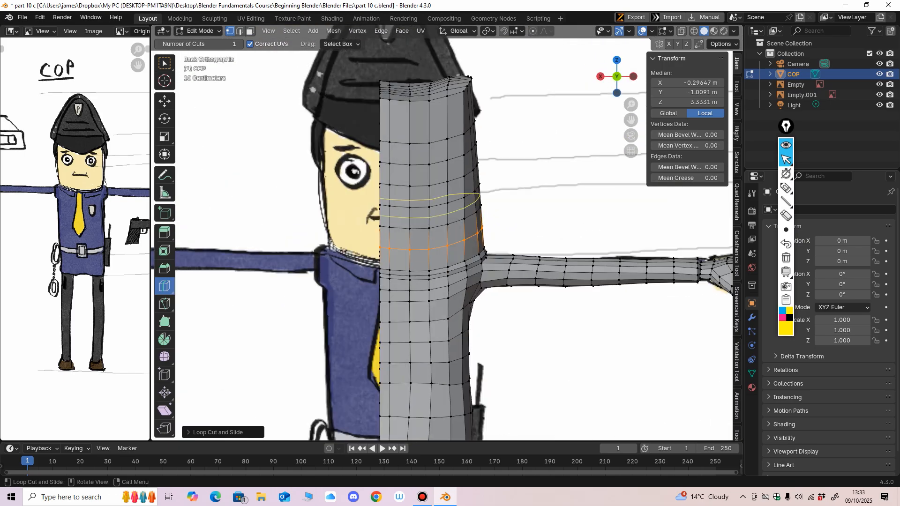
{"action": "left_click", "coordinate": [423, 107]}
{"action": "middle_click_drag", "start_coordinate": [423, 113], "coordinate": [450, 123]}
Switch the cop mesh to Sculpt Mode and make it see-through against the reference drawing.
{"action": "left_click", "coordinate": [199, 30]}
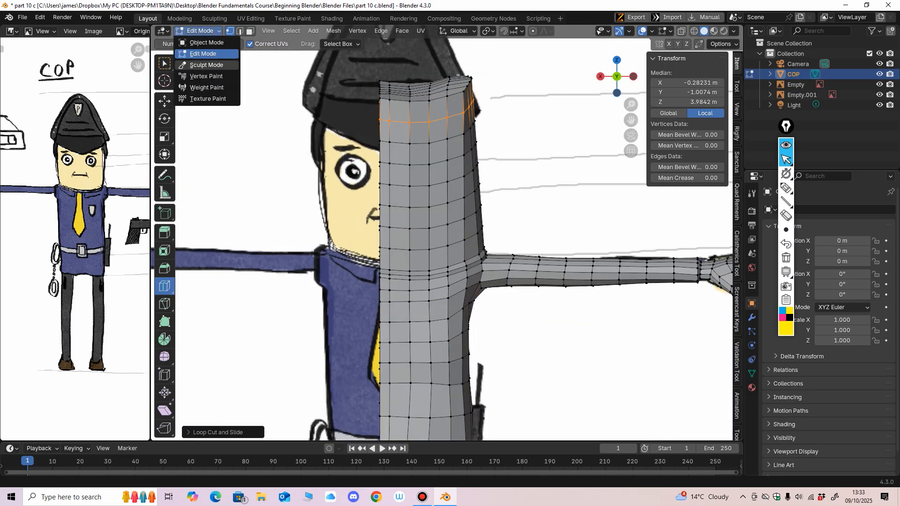
{"action": "left_click", "coordinate": [206, 65]}
{"action": "key", "text": "alt+z"}
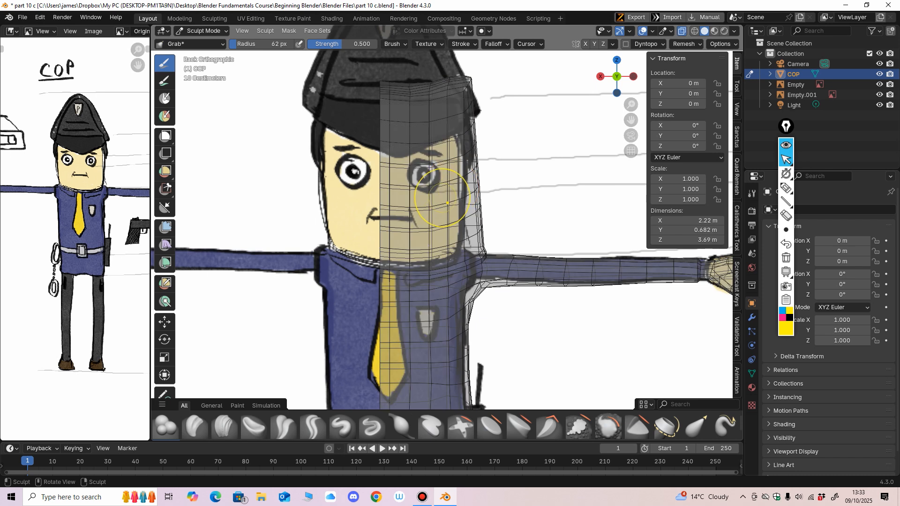
Enlarge the Grab brush to a 161 px radius and nudge the mesh where the lower head meets the shoulder.
{"action": "key", "text": "f"}
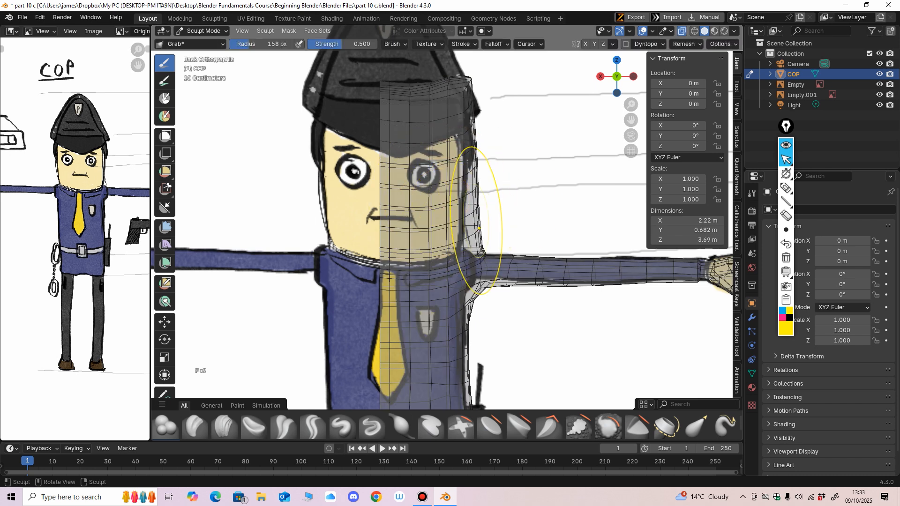
{"action": "key", "text": "f"}
{"action": "left_click", "coordinate": [478, 228]}
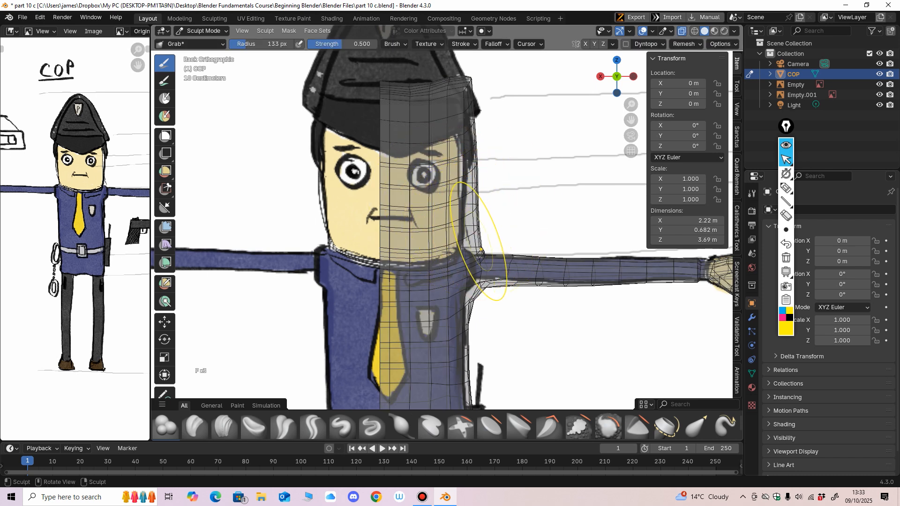
{"action": "key", "text": "f"}
{"action": "mouse_move", "coordinate": [475, 256]}
{"action": "middle_mouse_down", "text": "ctrl"}
{"action": "mouse_move", "coordinate": [474, 267]}
{"action": "mouse_move", "coordinate": [466, 253]}
{"action": "middle_mouse_up", "text": "ctrl"}
{"action": "left_click_drag", "start_coordinate": [465, 257], "coordinate": [471, 258]}
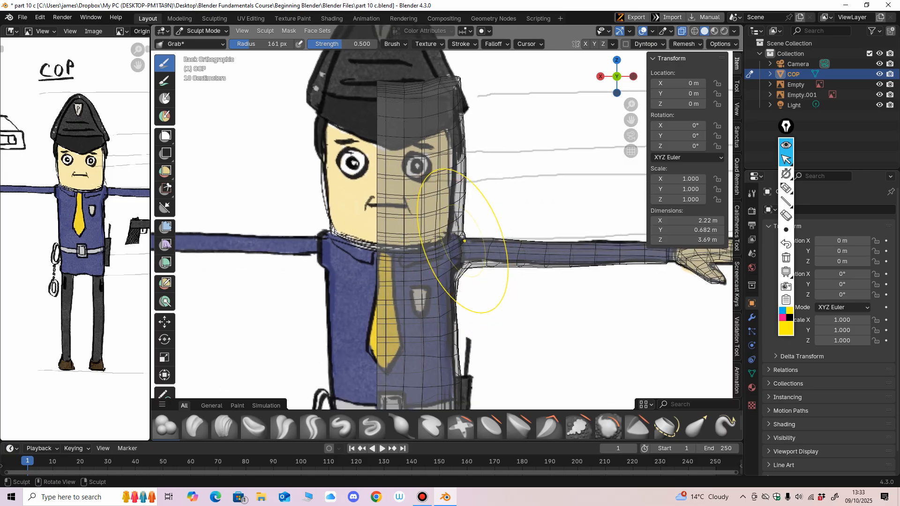
{"action": "mouse_move", "coordinate": [463, 246]}
{"action": "middle_mouse_down"}
{"action": "mouse_move", "coordinate": [424, 254]}
{"action": "mouse_move", "coordinate": [262, 249]}
{"action": "middle_mouse_up"}
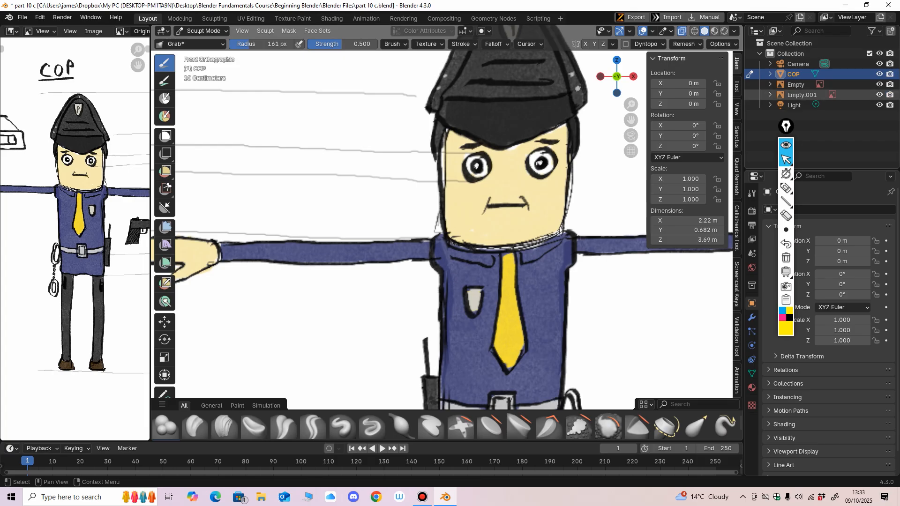
Hide the front reference image, adjust the mesh around the shoulder, and reduce the Grab brush radius to 85 px.
{"action": "left_click", "coordinate": [879, 84]}
{"action": "left_click_drag", "start_coordinate": [437, 256], "coordinate": [394, 266]}
{"action": "key", "text": "f"}
{"action": "left_click", "coordinate": [372, 252]}
{"action": "key", "text": "f"}
{"action": "left_click", "coordinate": [396, 265]}
Widen the sketch image area beside the viewport and centre the cop drawing in it.
{"action": "middle_click_drag", "start_coordinate": [84, 256], "coordinate": [82, 268], "text": "ctrl"}
{"action": "middle_click_drag", "start_coordinate": [82, 268], "coordinate": [65, 269]}
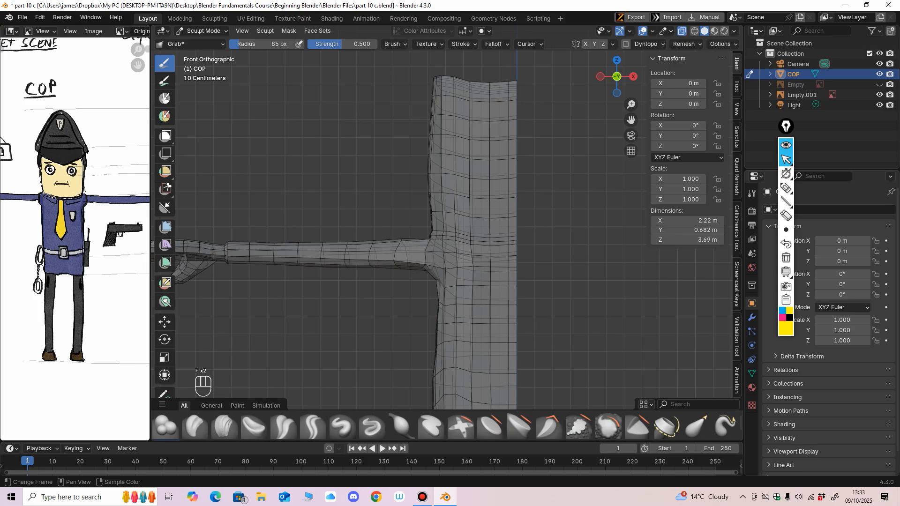
{"action": "left_click_drag", "start_coordinate": [150, 263], "coordinate": [181, 262]}
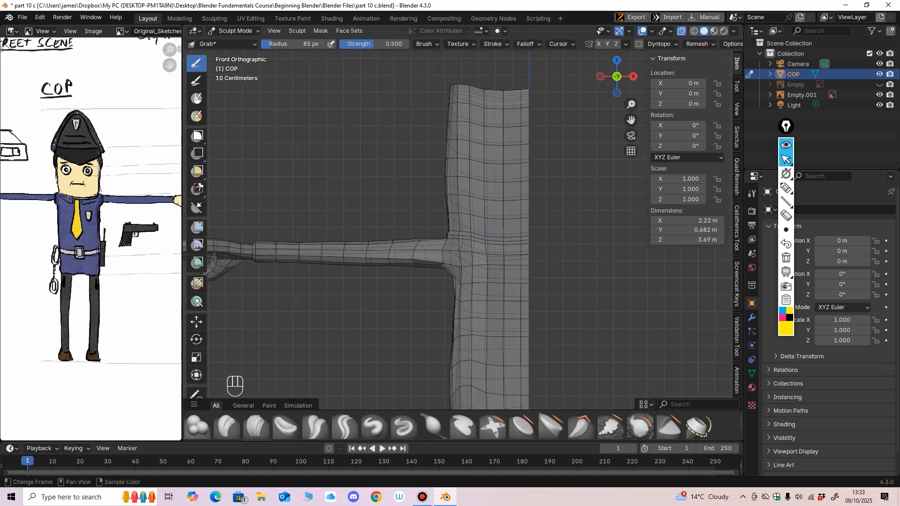
{"action": "middle_click_drag", "start_coordinate": [113, 256], "coordinate": [112, 266], "text": "ctrl"}
{"action": "middle_click_drag", "start_coordinate": [112, 267], "coordinate": [99, 271]}
Reshape the armpit from the front and the neck edge above the arm from the back with the Grab brush.
{"action": "left_click_drag", "start_coordinate": [443, 274], "coordinate": [443, 276]}
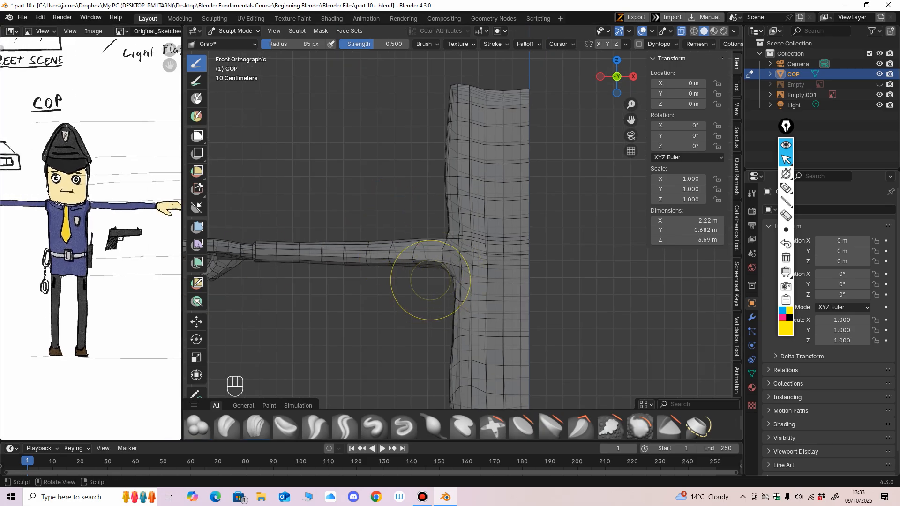
{"action": "mouse_move", "coordinate": [411, 282]}
{"action": "middle_mouse_down"}
{"action": "mouse_move", "coordinate": [510, 298]}
{"action": "mouse_move", "coordinate": [605, 284]}
{"action": "middle_mouse_up"}
{"action": "left_click_drag", "start_coordinate": [476, 273], "coordinate": [472, 259]}
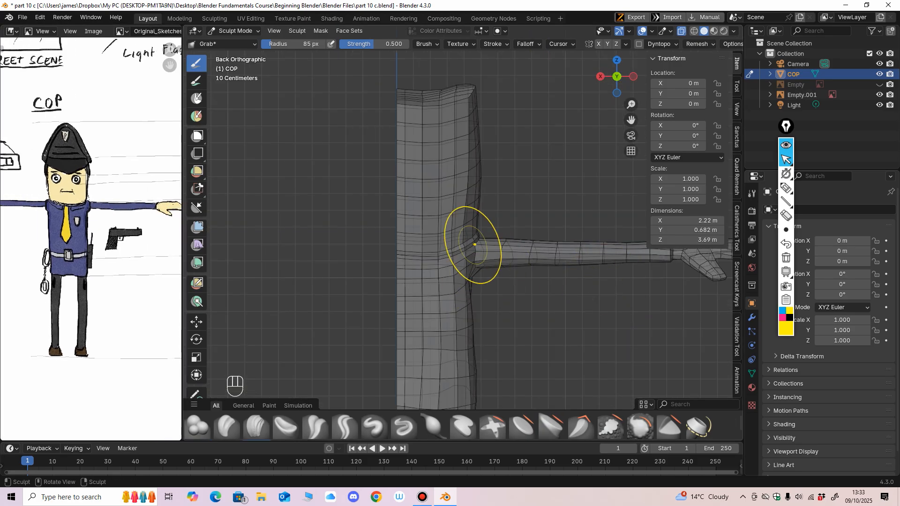
{"action": "left_click_drag", "start_coordinate": [475, 205], "coordinate": [474, 200]}
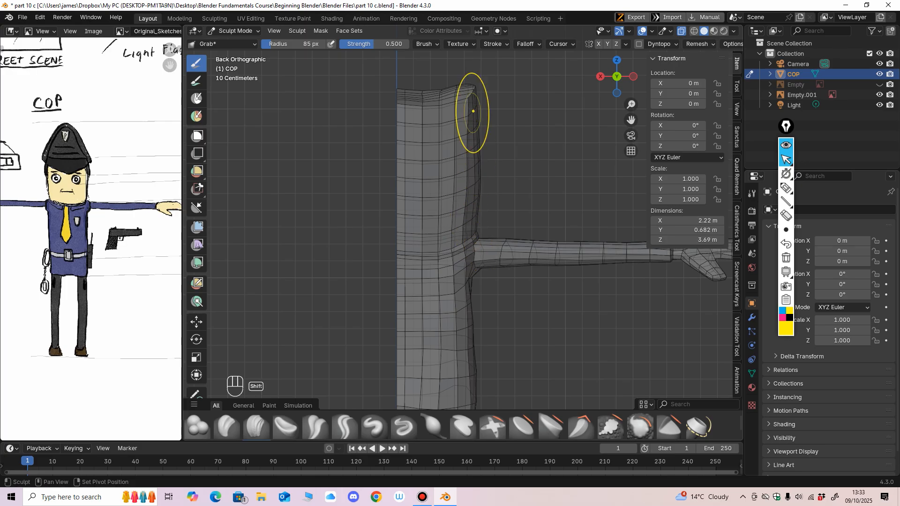
Smooth the outer top corner of the head so its hard edge becomes rounded.
{"action": "middle_click_drag", "start_coordinate": [467, 96], "coordinate": [450, 111]}
{"action": "mouse_move", "coordinate": [442, 159]}
{"action": "middle_mouse_down"}
{"action": "mouse_move", "coordinate": [452, 157]}
{"action": "mouse_move", "coordinate": [460, 189]}
{"action": "middle_mouse_up"}
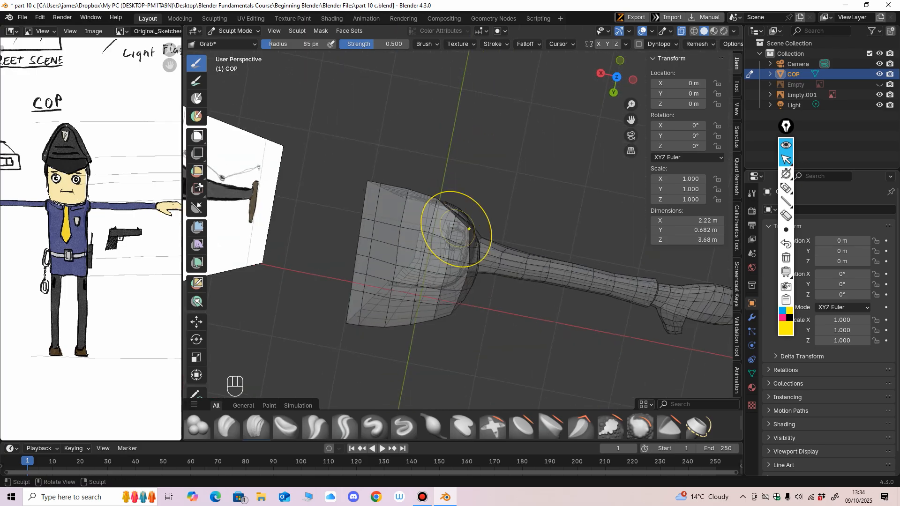
{"action": "left_click_drag", "start_coordinate": [453, 232], "coordinate": [451, 237], "text": "shift"}
{"action": "middle_click_drag", "start_coordinate": [456, 253], "coordinate": [462, 244]}
{"action": "left_click_drag", "start_coordinate": [454, 244], "coordinate": [450, 248], "text": "shift"}
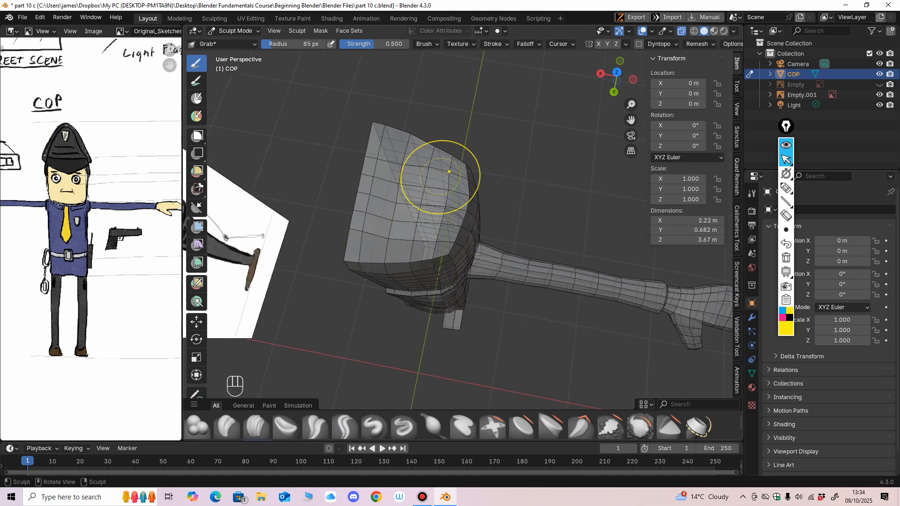
{"action": "middle_click_drag", "start_coordinate": [386, 151], "coordinate": [403, 155], "text": "alt"}
{"action": "middle_click_drag", "start_coordinate": [466, 114], "coordinate": [464, 128], "text": "shift"}
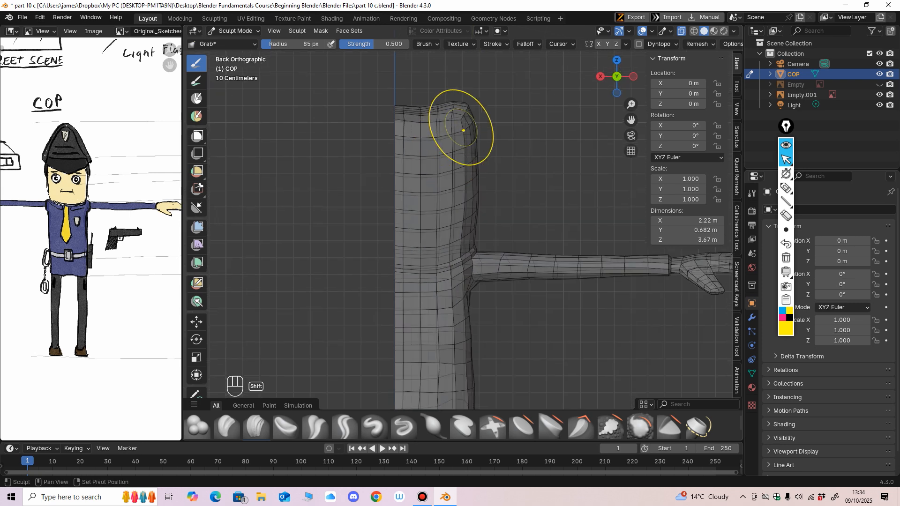
Show the front reference through the mesh and pull the head's outer side and top corner inward with a 131 px Grab brush.
{"action": "left_click", "coordinate": [681, 31]}
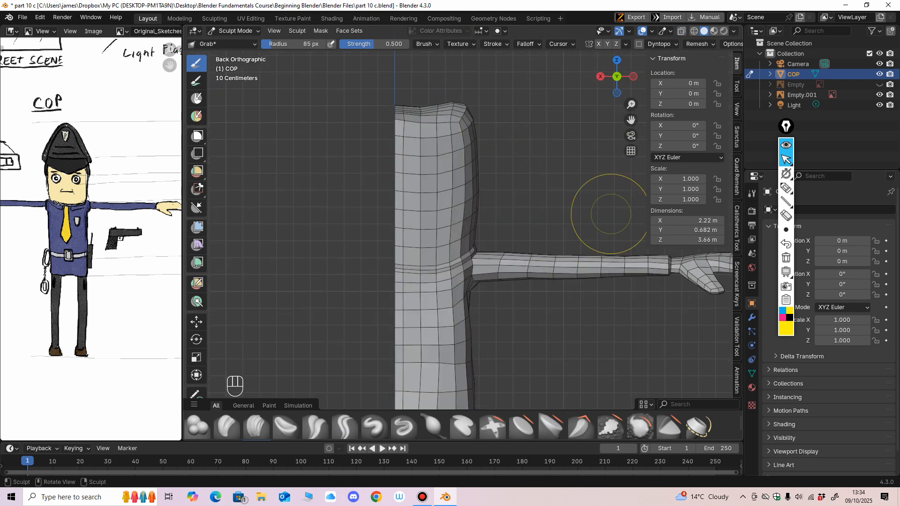
{"action": "left_click", "coordinate": [879, 85]}
{"action": "middle_click_drag", "start_coordinate": [473, 218], "coordinate": [431, 223], "text": "ctrl"}
{"action": "left_click", "coordinate": [681, 31]}
{"action": "key", "text": "f"}
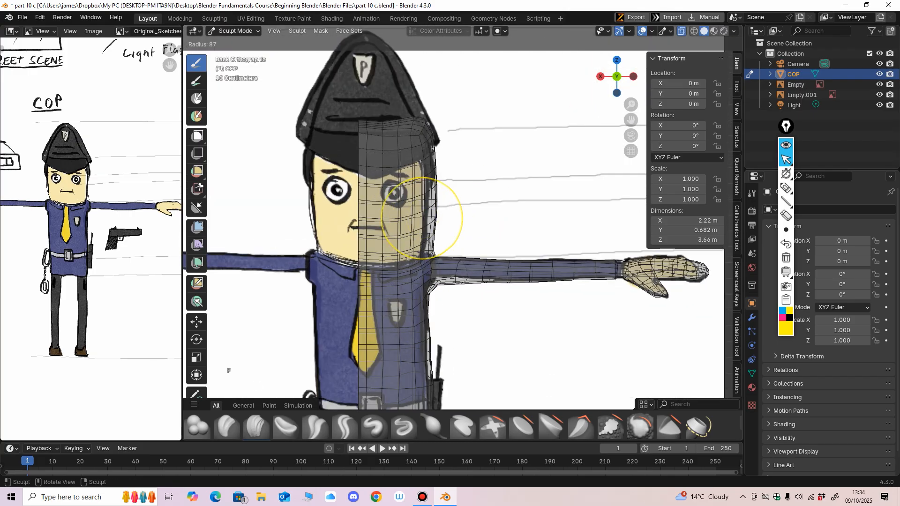
{"action": "left_click", "coordinate": [435, 202]}
{"action": "left_click_drag", "start_coordinate": [433, 148], "coordinate": [430, 149]}
{"action": "left_click_drag", "start_coordinate": [426, 132], "coordinate": [419, 134]}
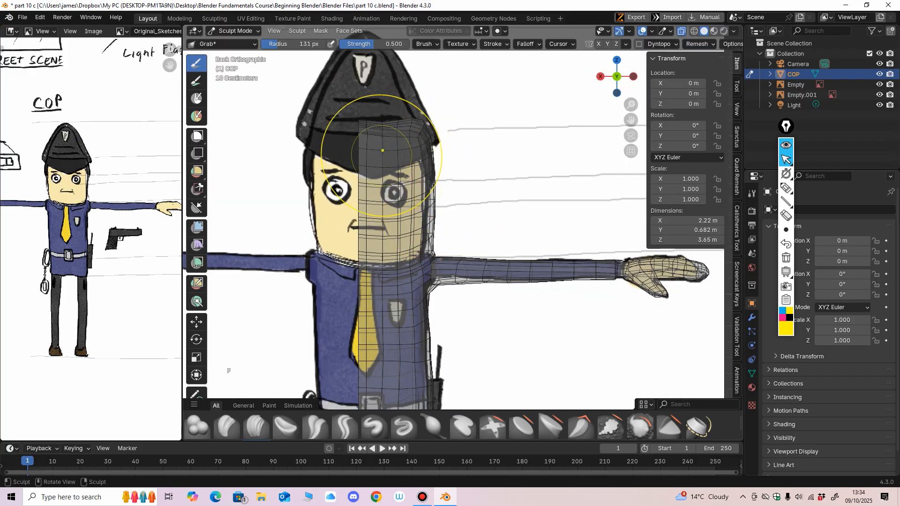
Pull the side of the neck inward just above the shoulder and reduce the brush radius to 87 px.
{"action": "left_click_drag", "start_coordinate": [436, 230], "coordinate": [433, 233]}
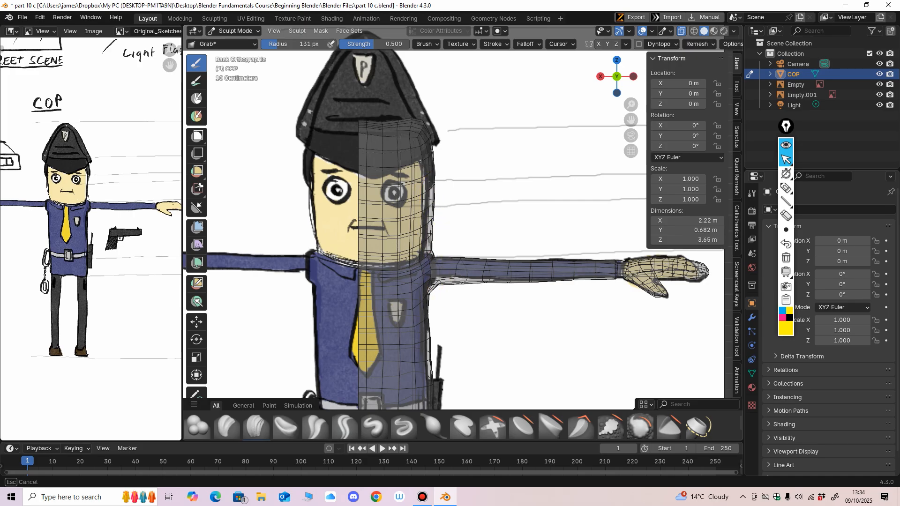
{"action": "left_click", "coordinate": [431, 239]}
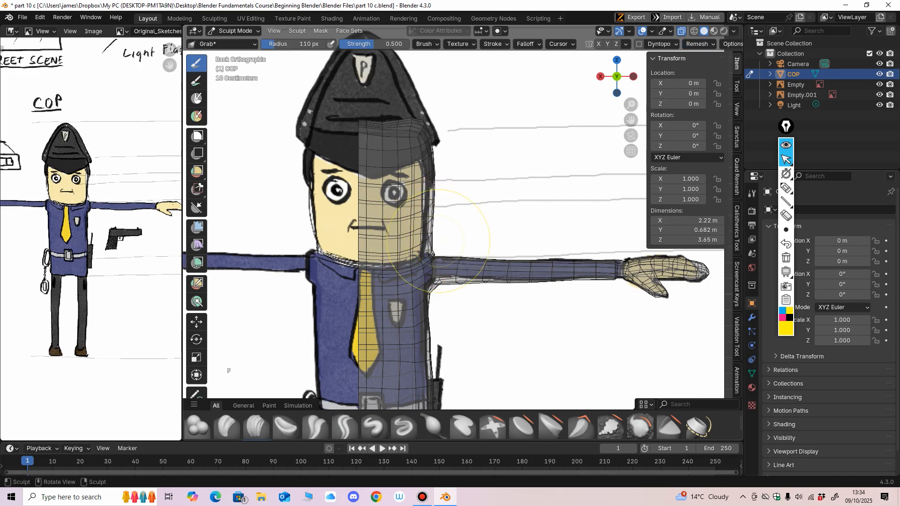
{"action": "middle_click_drag", "start_coordinate": [438, 242], "coordinate": [446, 214], "text": "ctrl"}
{"action": "key", "text": "f"}
{"action": "left_click", "coordinate": [397, 250]}
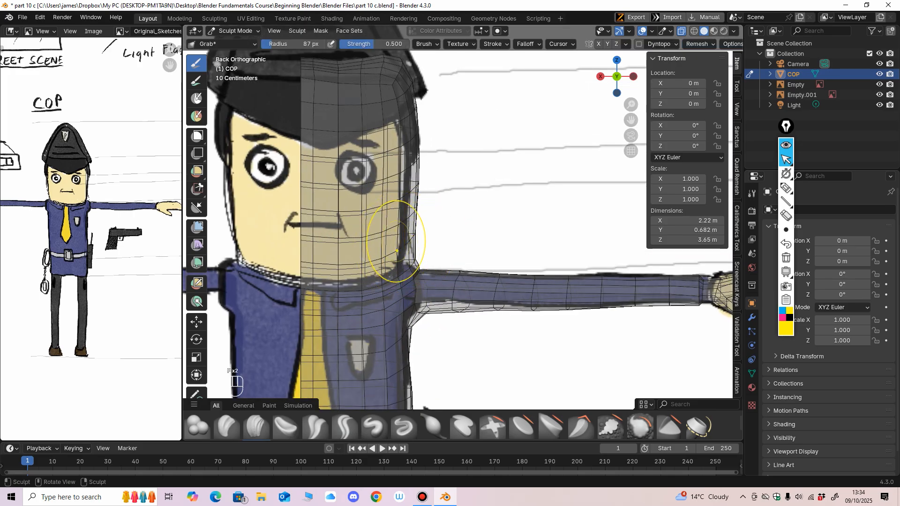
Set the brush radius to 52 px and smooth the mesh where the neck meets the shoulder.
{"action": "middle_click_drag", "start_coordinate": [396, 253], "coordinate": [387, 277]}
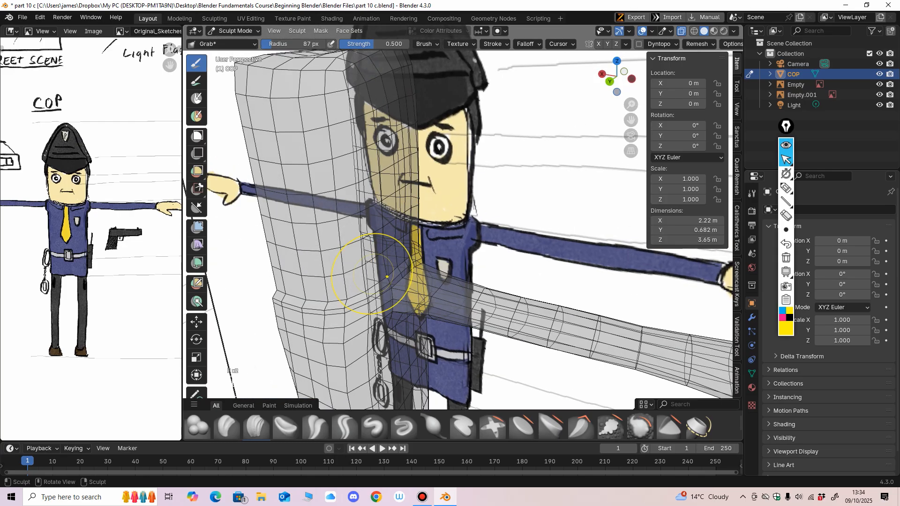
{"action": "middle_click_drag", "start_coordinate": [402, 236], "coordinate": [475, 240]}
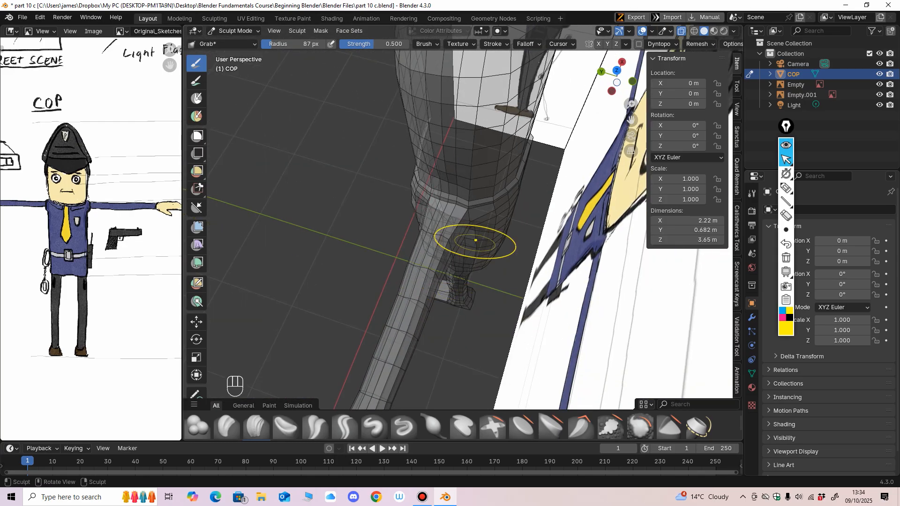
{"action": "key", "text": "f"}
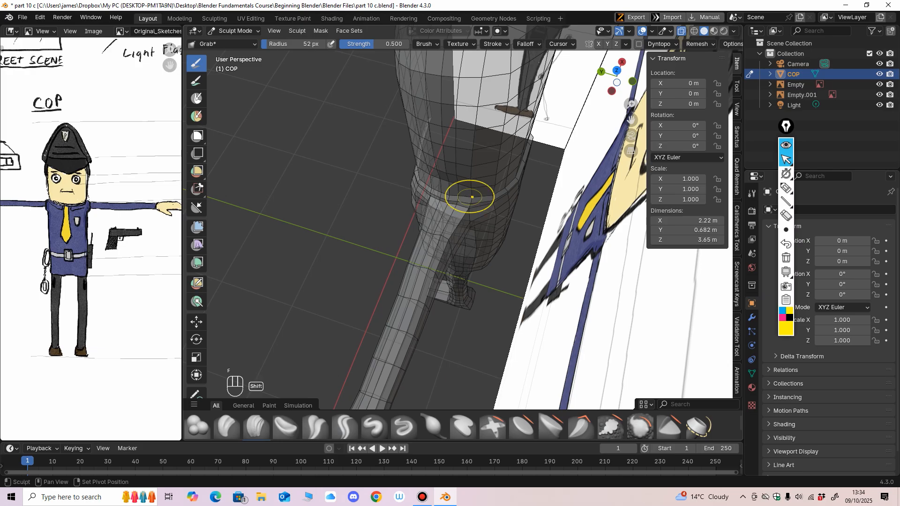
{"action": "middle_click_drag", "start_coordinate": [430, 198], "coordinate": [527, 133]}
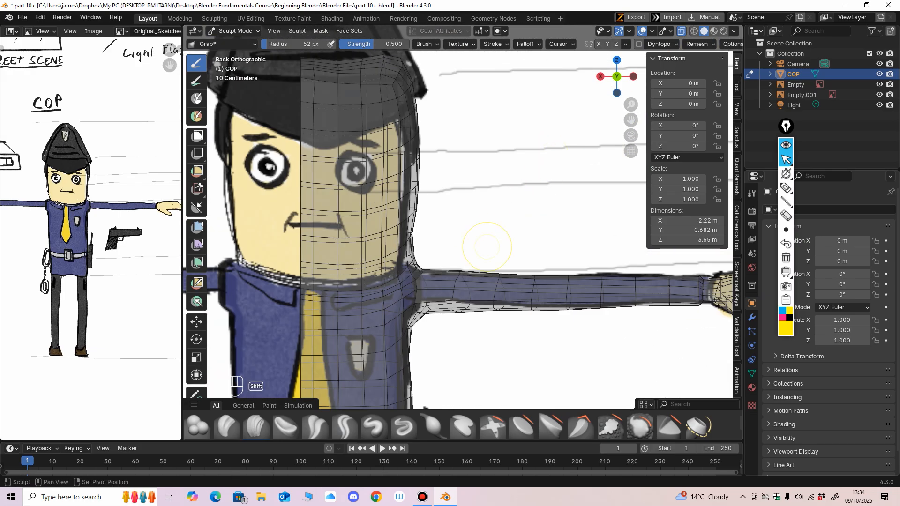
{"action": "middle_click_drag", "start_coordinate": [486, 241], "coordinate": [459, 252], "text": "shift"}
{"action": "middle_click_drag", "start_coordinate": [437, 218], "coordinate": [492, 253]}
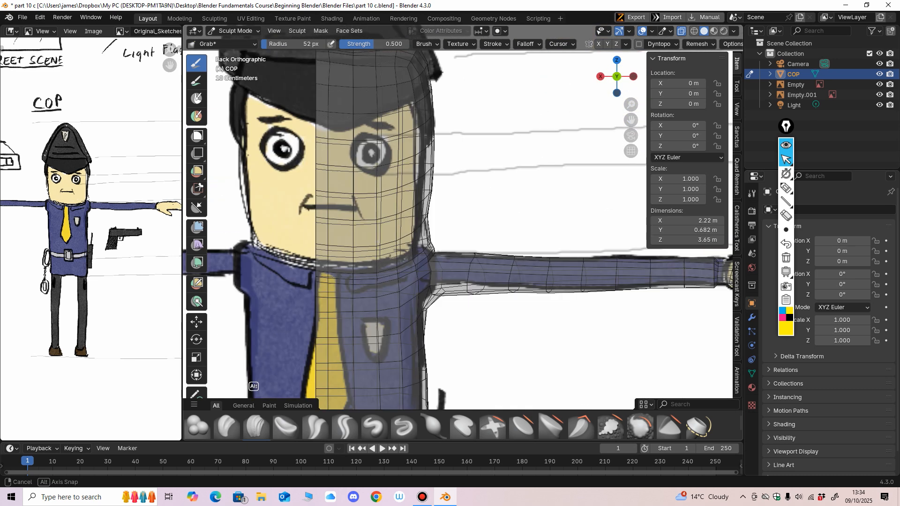
Enlarge the Grab brush to 116 px and pull the head's top outer corner slightly outward under the hat.
{"action": "scroll", "coordinate": [450, 237], "scroll_direction": "down", "scroll_amount": 4}
{"action": "middle_click_drag", "start_coordinate": [434, 234], "coordinate": [452, 238], "text": "shift"}
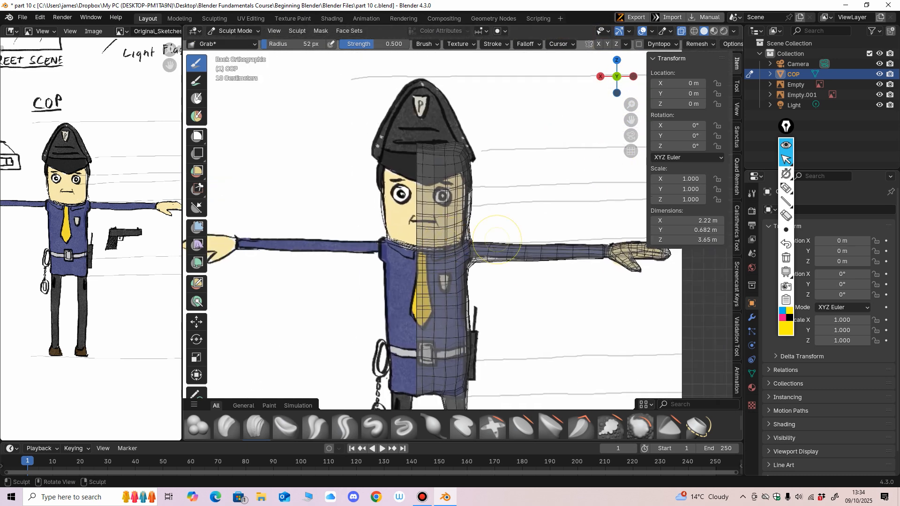
{"action": "scroll", "coordinate": [497, 240], "scroll_direction": "up", "scroll_amount": 1}
{"action": "key", "text": "f"}
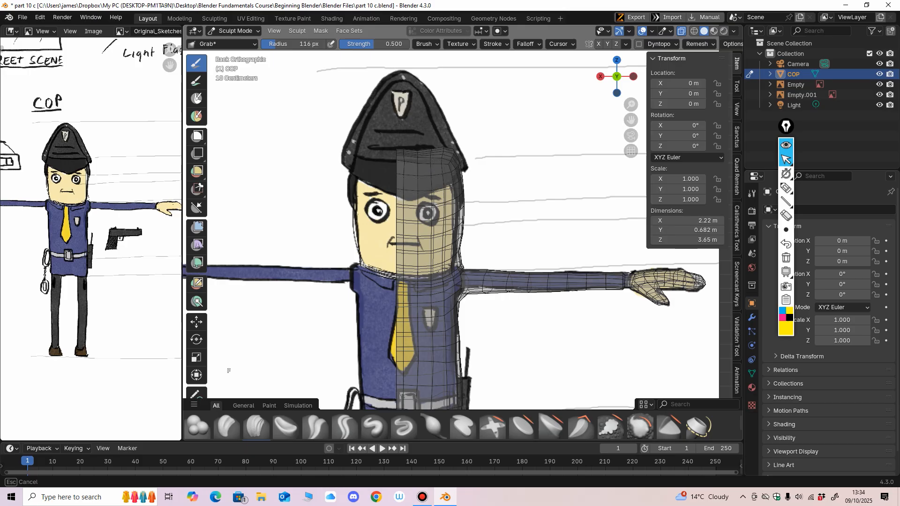
{"action": "middle_click_drag", "start_coordinate": [456, 225], "coordinate": [456, 234], "text": "ctrl"}
{"action": "left_click_drag", "start_coordinate": [450, 170], "coordinate": [456, 164]}
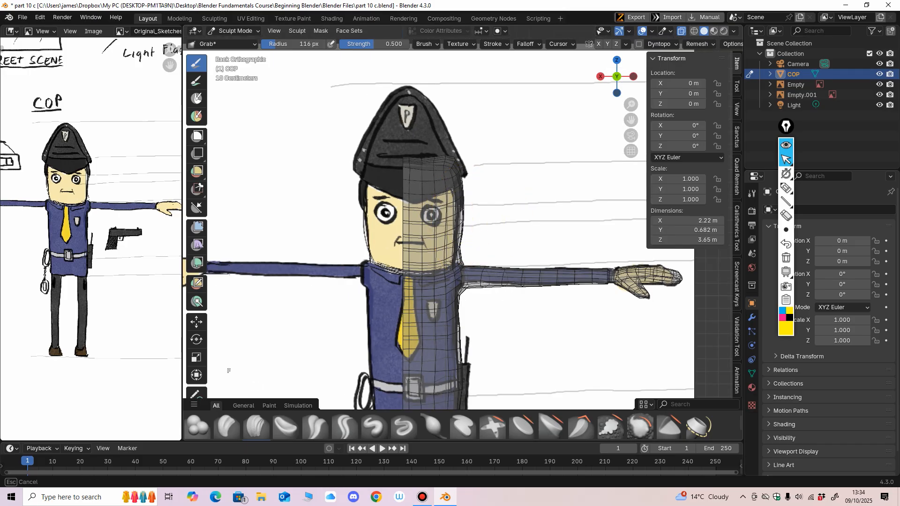
Set the Grab brush radius to 71 px and stretch the hand outward to match the reference drawing.
{"action": "middle_click_drag", "start_coordinate": [506, 220], "coordinate": [506, 198], "text": "ctrl"}
{"action": "middle_click_drag", "start_coordinate": [499, 251], "coordinate": [483, 169], "text": "shift"}
{"action": "middle_click_drag", "start_coordinate": [483, 169], "coordinate": [497, 201], "text": "ctrl"}
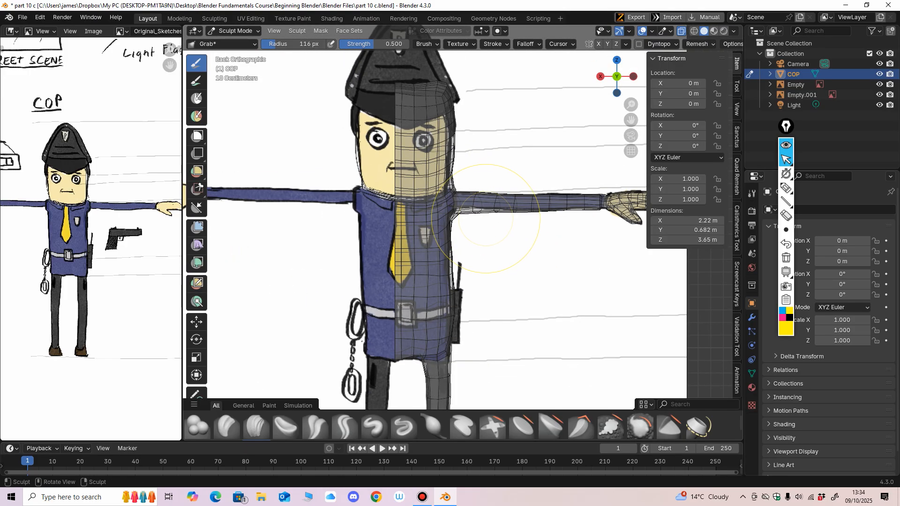
{"action": "key", "text": "f"}
{"action": "left_click", "coordinate": [468, 216]}
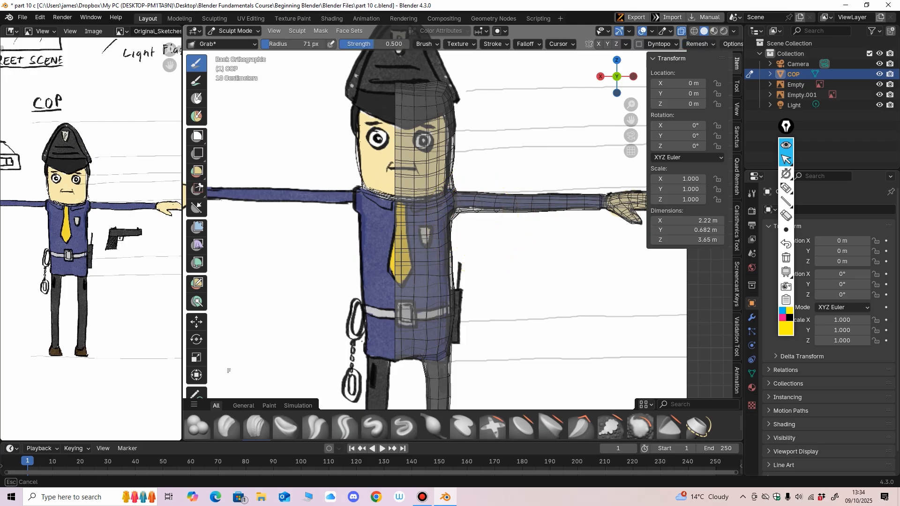
{"action": "middle_click_drag", "start_coordinate": [546, 225], "coordinate": [516, 224], "text": "ctrl"}
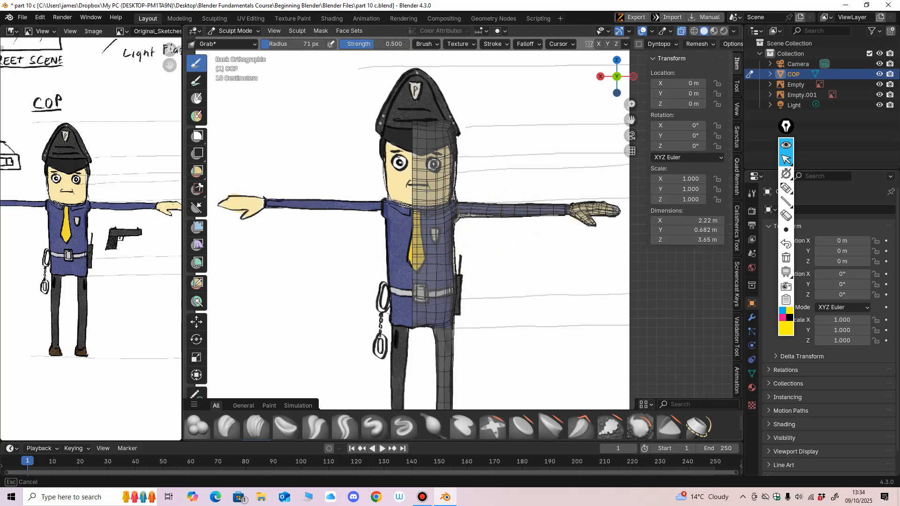
{"action": "mouse_move", "coordinate": [621, 208]}
{"action": "middle_mouse_down", "text": "shift"}
{"action": "mouse_move", "coordinate": [518, 209]}
{"action": "mouse_move", "coordinate": [501, 232]}
{"action": "middle_mouse_up", "text": "shift"}
{"action": "key", "text": "ctrl+KP_1"}
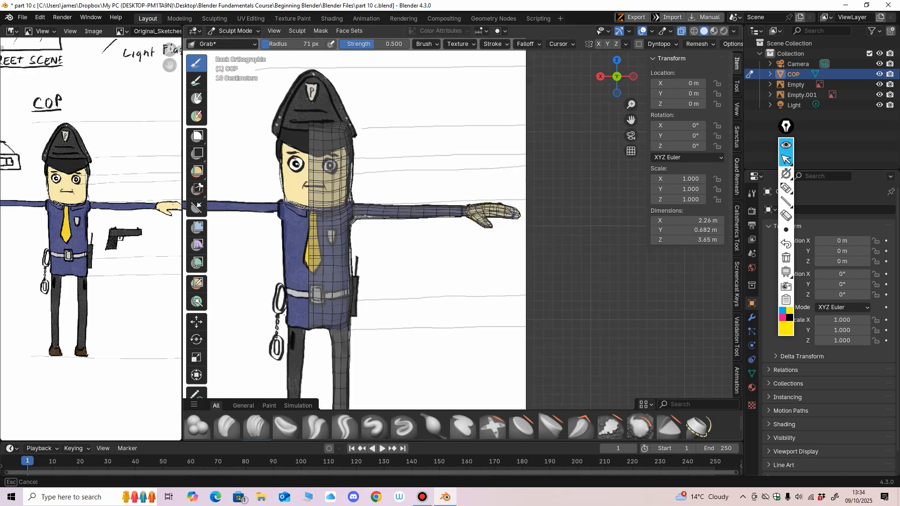
In the left side view, pull the back of the head outward to the reference outline with a 120 px Grab brush.
{"action": "mouse_move", "coordinate": [511, 234]}
{"action": "middle_mouse_down", "text": "ctrl"}
{"action": "mouse_move", "coordinate": [487, 256]}
{"action": "mouse_move", "coordinate": [515, 258]}
{"action": "middle_mouse_up", "text": "ctrl"}
{"action": "left_click", "coordinate": [681, 31]}
{"action": "mouse_move", "coordinate": [496, 211]}
{"action": "middle_mouse_down", "text": "shift"}
{"action": "mouse_move", "coordinate": [513, 212]}
{"action": "mouse_move", "coordinate": [521, 229]}
{"action": "middle_mouse_up", "text": "shift"}
{"action": "middle_click_drag", "start_coordinate": [521, 230], "coordinate": [407, 270], "text": "ctrl"}
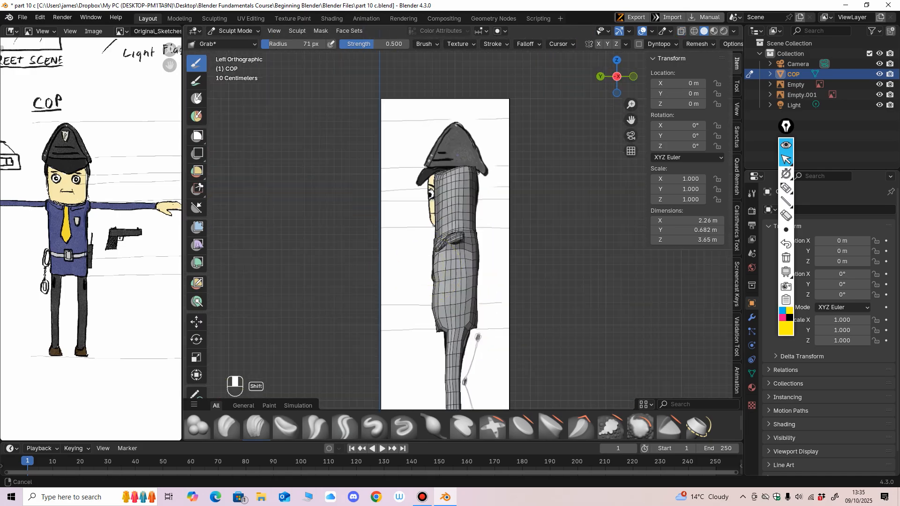
{"action": "scroll", "coordinate": [406, 269], "scroll_direction": "up", "scroll_amount": 1}
{"action": "left_click", "coordinate": [681, 31]}
{"action": "scroll", "coordinate": [472, 186], "scroll_direction": "up", "scroll_amount": 2}
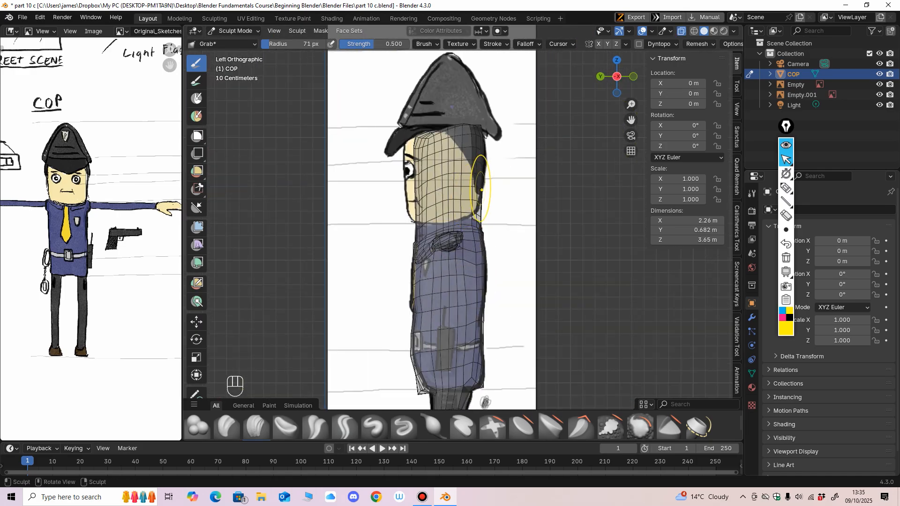
{"action": "key", "text": "f"}
{"action": "left_click_drag", "start_coordinate": [481, 189], "coordinate": [484, 187]}
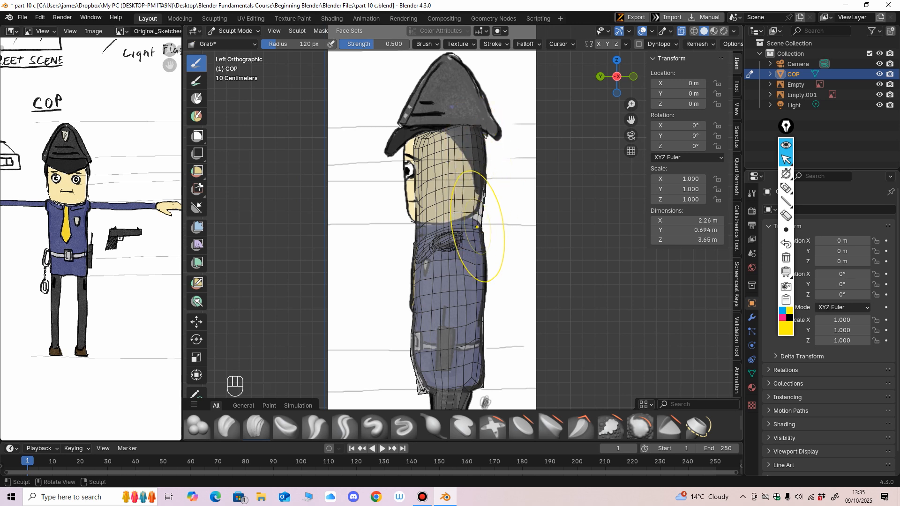
Reduce the brush radius to 71 px and temporarily hide both reference images to examine the head and neck mesh from the side.
{"action": "key", "text": "f"}
{"action": "left_click", "coordinate": [454, 225]}
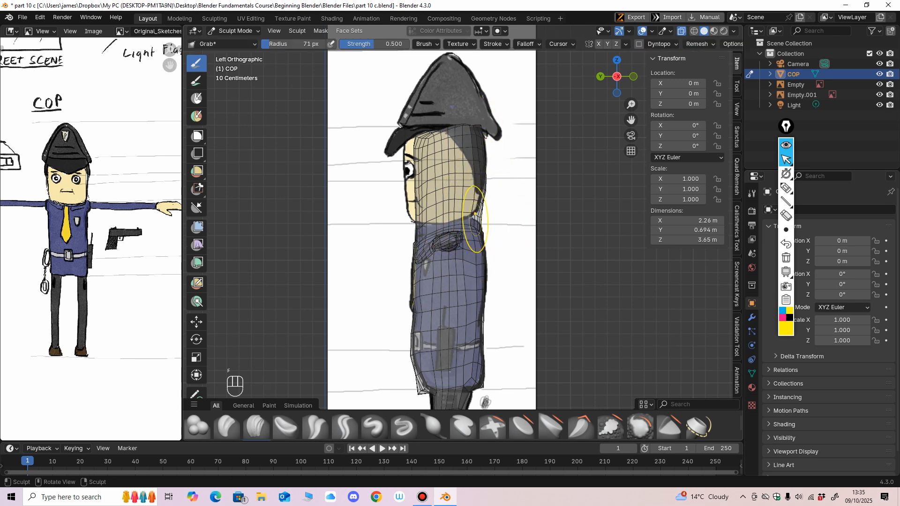
{"action": "middle_click_drag", "start_coordinate": [475, 218], "coordinate": [489, 219]}
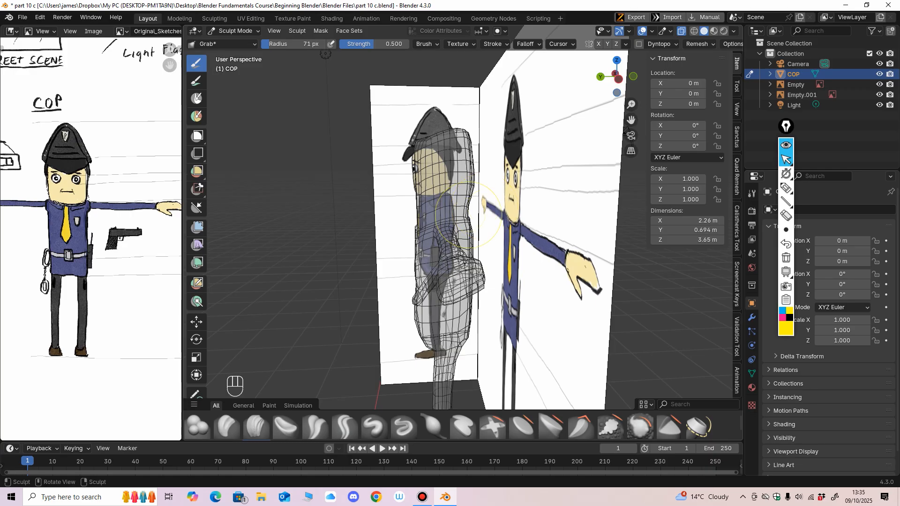
{"action": "left_click_drag", "start_coordinate": [879, 84], "coordinate": [880, 95]}
{"action": "mouse_move", "coordinate": [599, 220]}
{"action": "middle_mouse_down"}
{"action": "mouse_move", "coordinate": [440, 224]}
{"action": "mouse_move", "coordinate": [423, 237]}
{"action": "mouse_move", "coordinate": [501, 263]}
{"action": "mouse_move", "coordinate": [582, 250]}
{"action": "middle_mouse_up"}
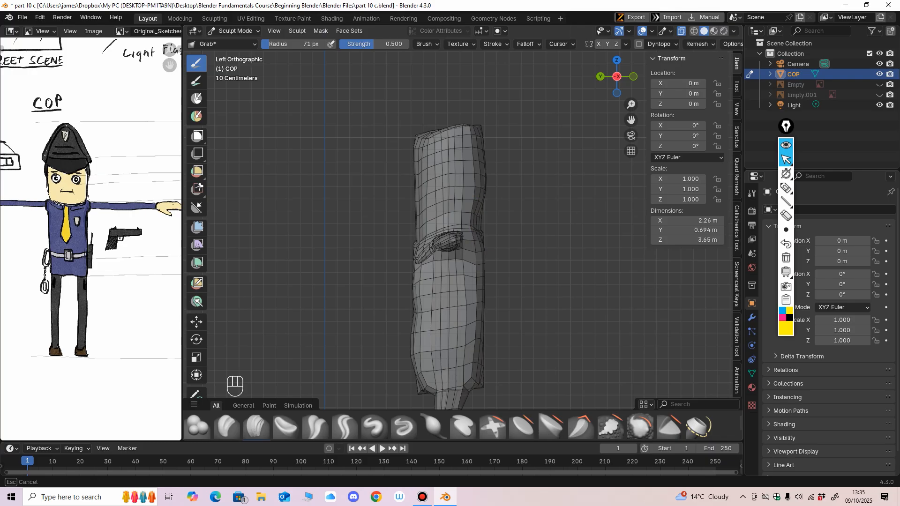
{"action": "scroll", "coordinate": [434, 213], "scroll_direction": "up", "scroll_amount": 2}
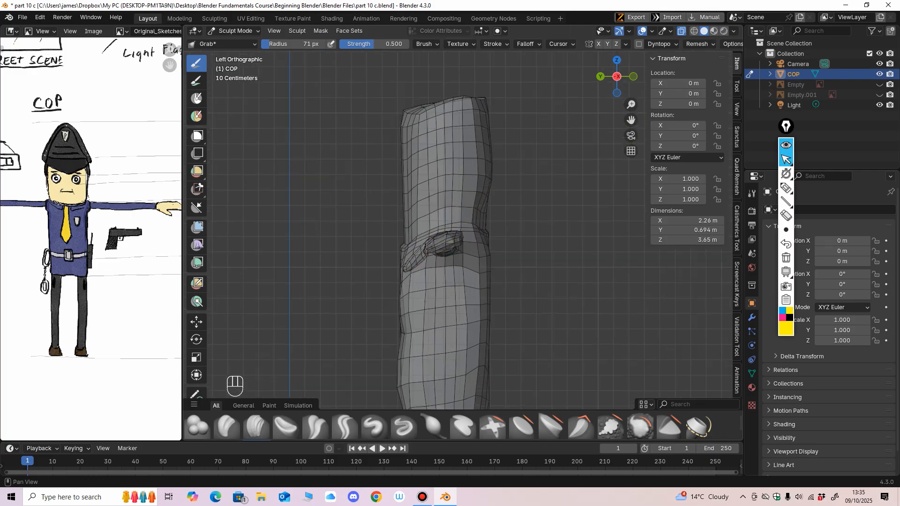
{"action": "left_click", "coordinate": [879, 84]}
{"action": "left_click", "coordinate": [879, 94]}
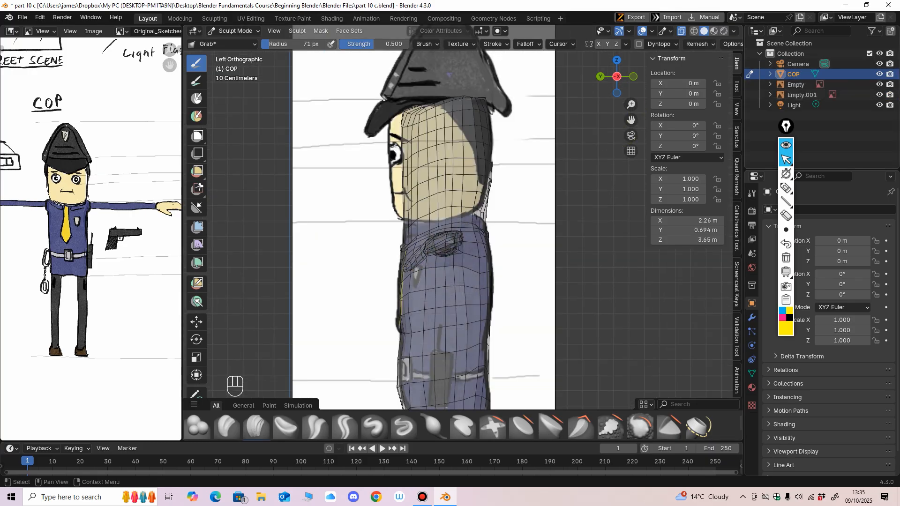
Try to pull the face outward to the side reference outline with a 145 px Grab brush.
{"action": "key", "text": "f"}
{"action": "left_click", "coordinate": [444, 189]}
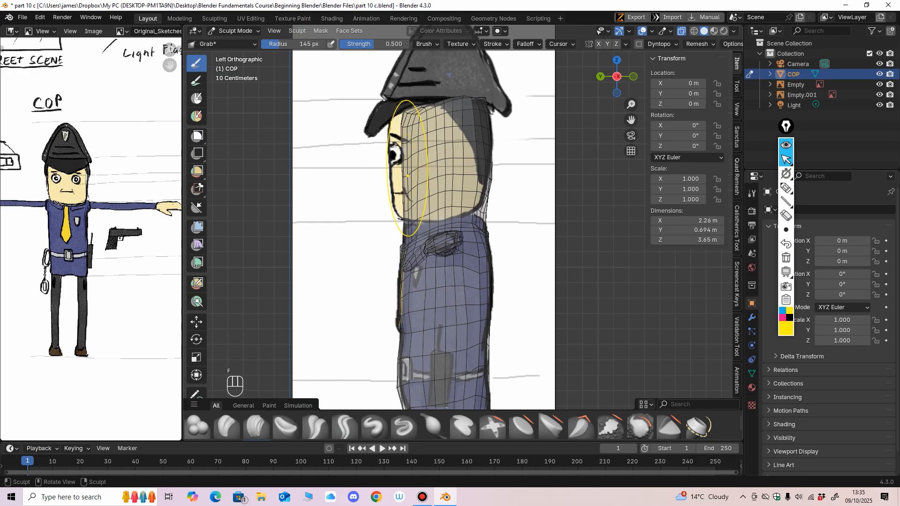
{"action": "middle_click_drag", "start_coordinate": [444, 188], "coordinate": [477, 215]}
{"action": "left_click_drag", "start_coordinate": [347, 188], "coordinate": [345, 188]}
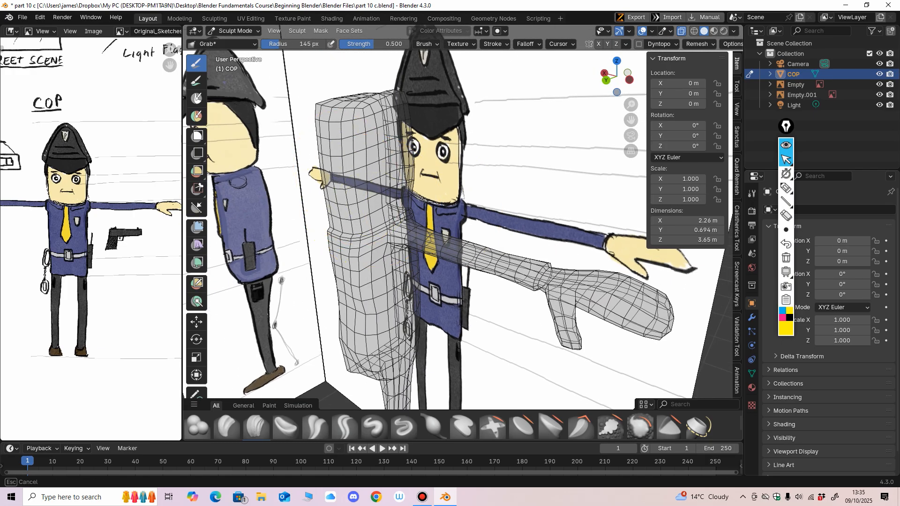
{"action": "middle_click_drag", "start_coordinate": [424, 220], "coordinate": [401, 166]}
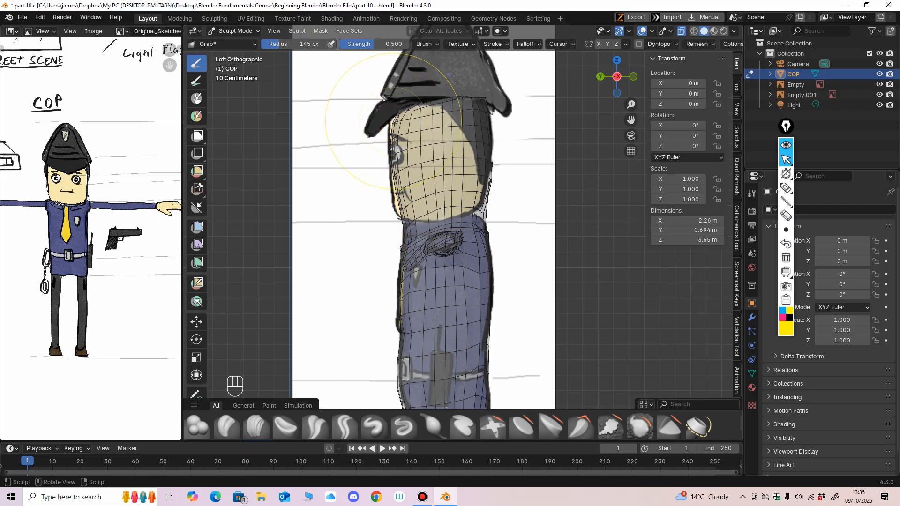
Undo the recent Grab strokes on the head and inspect the mesh from several angles.
{"action": "mouse_move", "coordinate": [436, 211]}
{"action": "middle_mouse_down"}
{"action": "mouse_move", "coordinate": [639, 224]}
{"action": "mouse_move", "coordinate": [616, 222]}
{"action": "middle_mouse_up"}
{"action": "key", "text": "ctrl+z"}
{"action": "key", "text": "ctrl+z"}
{"action": "key", "text": "ctrl+z"}
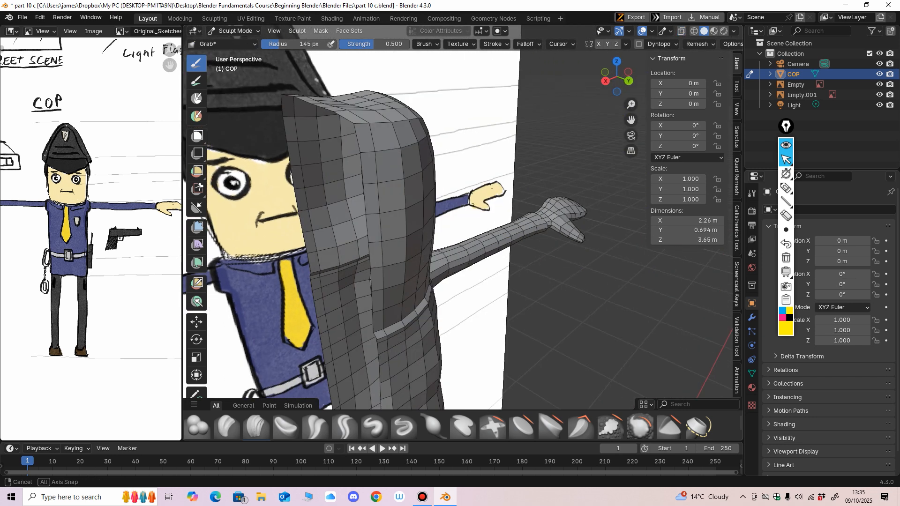
{"action": "key", "text": "ctrl+z"}
{"action": "key", "text": "ctrl+z"}
{"action": "mouse_move", "coordinate": [508, 250]}
{"action": "middle_mouse_down"}
{"action": "mouse_move", "coordinate": [555, 235]}
{"action": "mouse_move", "coordinate": [560, 247]}
{"action": "middle_mouse_up"}
{"action": "key", "text": "ctrl+z"}
{"action": "key", "text": "ctrl+z"}
{"action": "key", "text": "ctrl+z"}
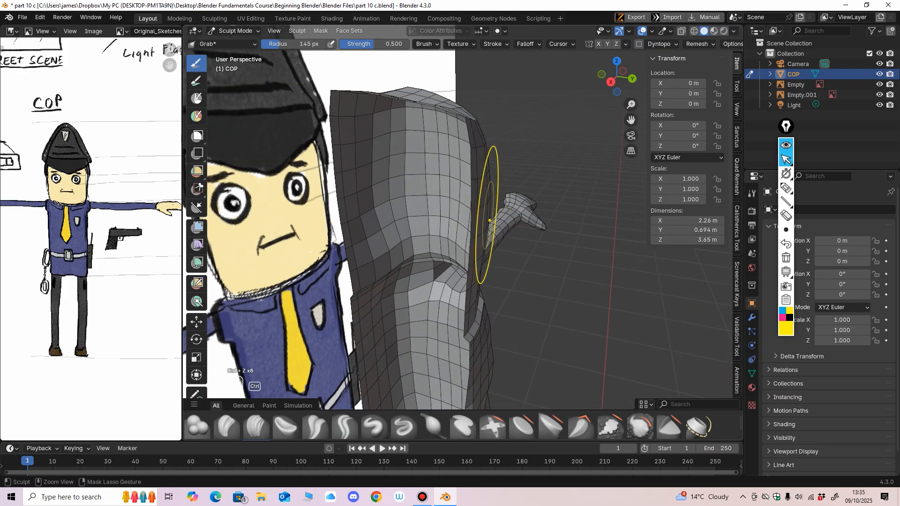
{"action": "mouse_move", "coordinate": [452, 217]}
{"action": "middle_mouse_down"}
{"action": "mouse_move", "coordinate": [358, 271]}
{"action": "mouse_move", "coordinate": [321, 174]}
{"action": "mouse_move", "coordinate": [357, 139]}
{"action": "mouse_move", "coordinate": [328, 142]}
{"action": "mouse_move", "coordinate": [351, 146]}
{"action": "middle_mouse_up"}
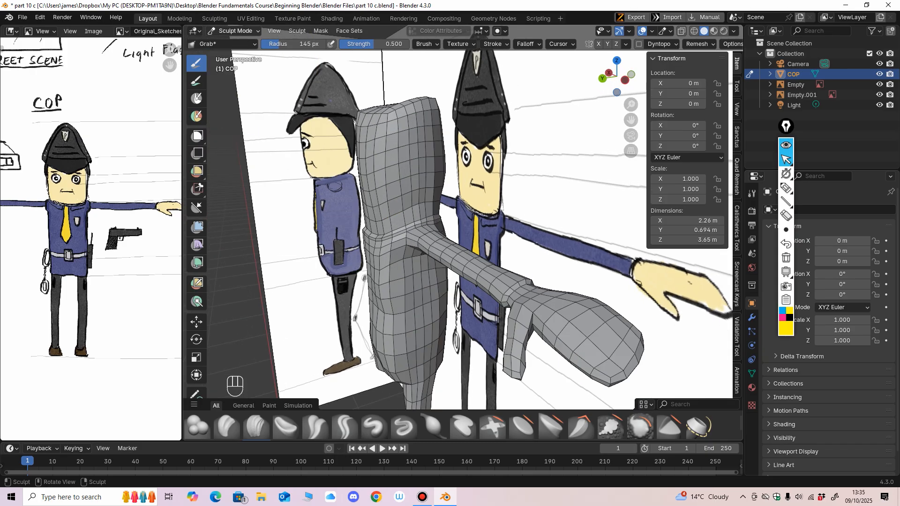
In Edit Mode, select the block of vertices on the front of the face and move it forward to the side reference outline.
{"action": "left_click", "coordinate": [235, 31]}
{"action": "left_click", "coordinate": [237, 54]}
{"action": "middle_click_drag", "start_coordinate": [404, 188], "coordinate": [450, 188], "text": "alt"}
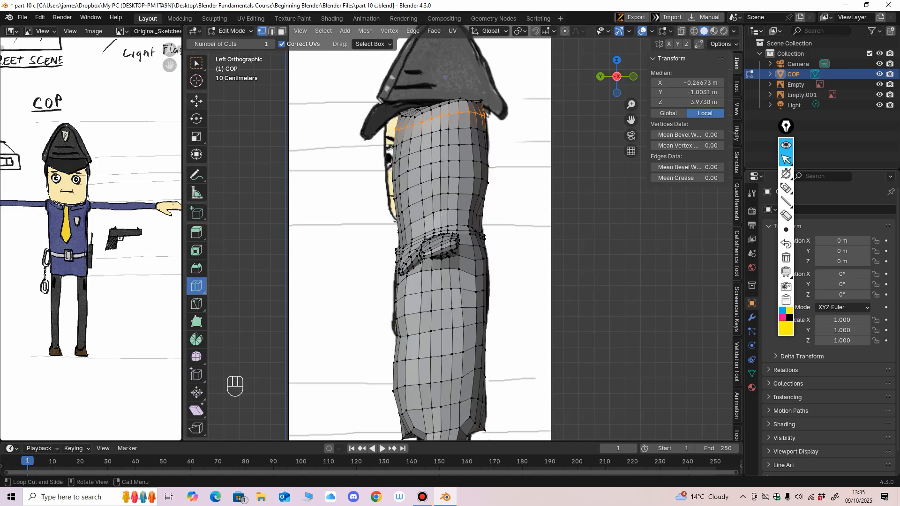
{"action": "left_click", "coordinate": [196, 101]}
{"action": "middle_click_drag", "start_coordinate": [300, 155], "coordinate": [323, 184]}
{"action": "left_click", "coordinate": [336, 148]}
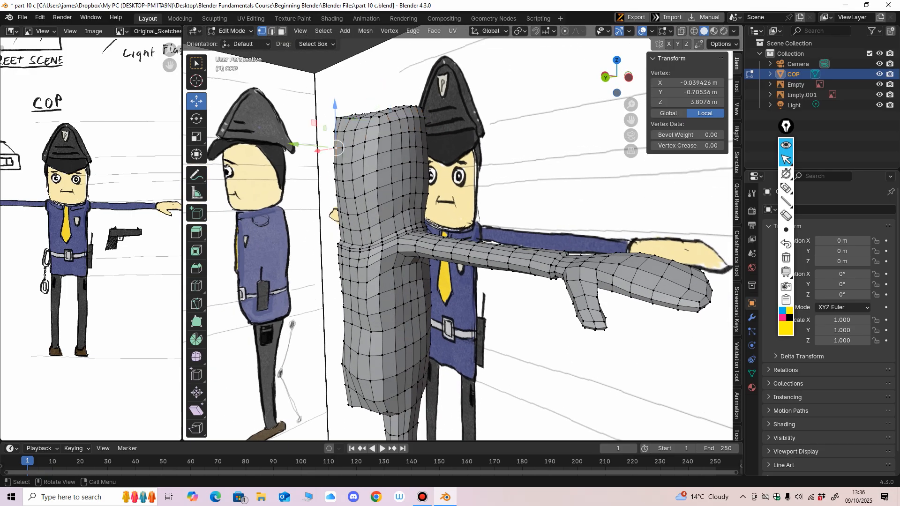
{"action": "middle_click_drag", "start_coordinate": [336, 147], "coordinate": [336, 149]}
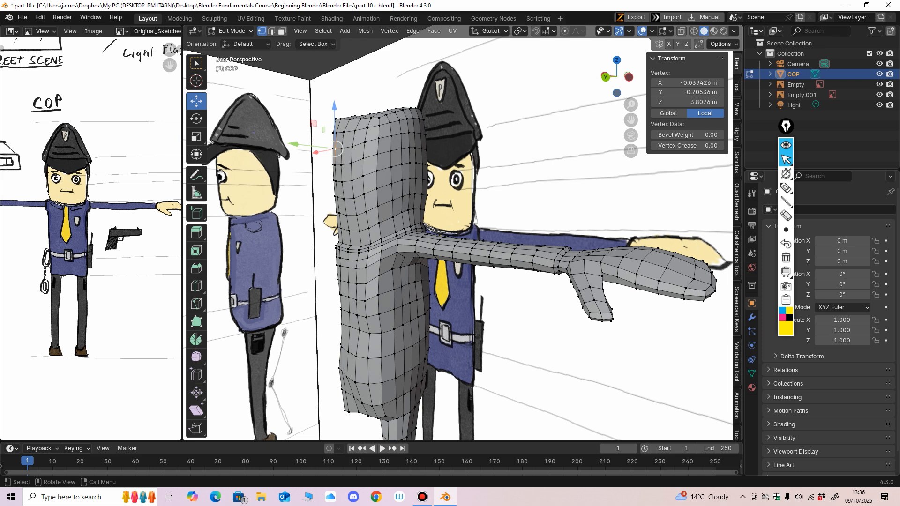
{"action": "left_click_drag", "start_coordinate": [341, 232], "coordinate": [339, 232]}
{"action": "mouse_move", "coordinate": [340, 232]}
{"action": "middle_mouse_down"}
{"action": "mouse_move", "coordinate": [420, 241]}
{"action": "mouse_move", "coordinate": [340, 238]}
{"action": "middle_mouse_up"}
{"action": "left_click_drag", "start_coordinate": [358, 196], "coordinate": [354, 196]}
{"action": "middle_click_drag", "start_coordinate": [353, 197], "coordinate": [424, 206]}
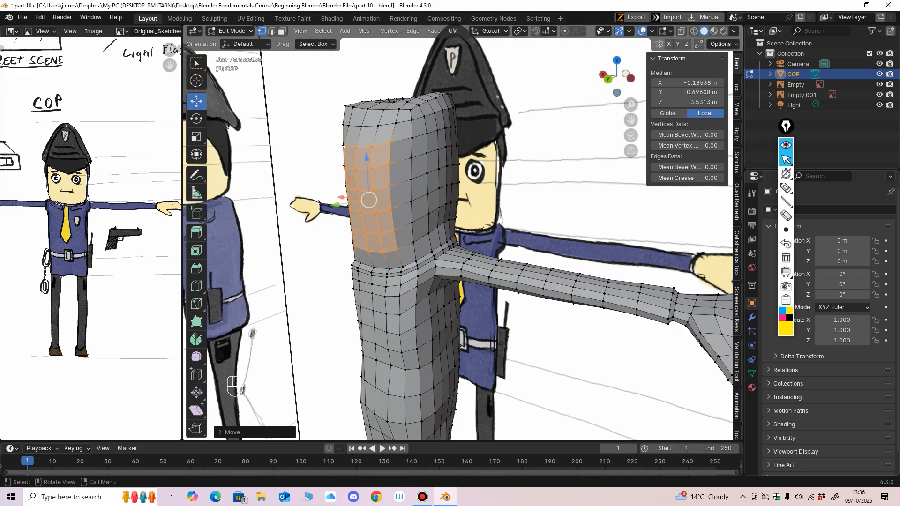
Select the forehead vertex row above the face block and move it forward to the reference outline in the left side view.
{"action": "left_click", "coordinate": [344, 126]}
{"action": "left_click", "coordinate": [396, 123], "text": "ctrl"}
{"action": "middle_click_drag", "start_coordinate": [396, 123], "coordinate": [330, 129]}
{"action": "left_click_drag", "start_coordinate": [359, 130], "coordinate": [391, 148]}
{"action": "left_click", "coordinate": [400, 146]}
{"action": "left_click", "coordinate": [389, 150], "text": "ctrl"}
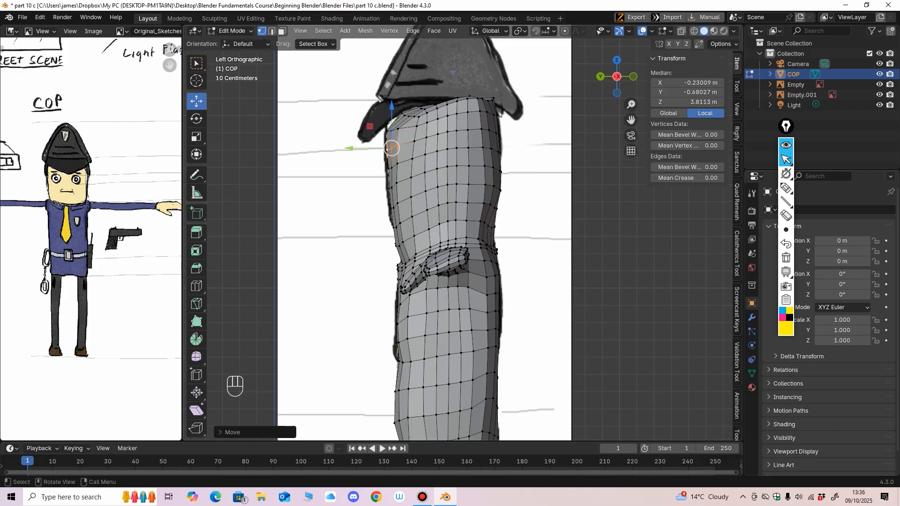
Select the vertices along the front top edge of the head and shift them back under the hat in side view.
{"action": "middle_click_drag", "start_coordinate": [391, 148], "coordinate": [452, 151]}
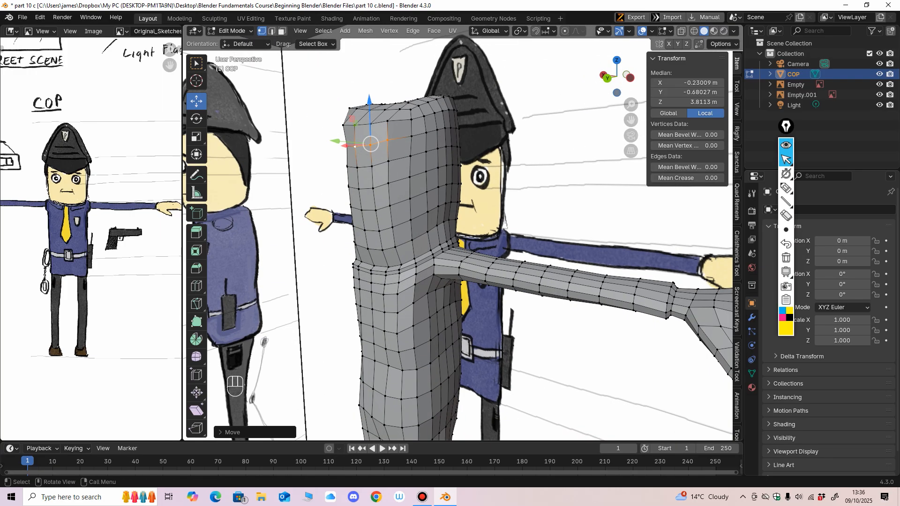
{"action": "left_click", "coordinate": [369, 110]}
{"action": "left_click", "coordinate": [350, 109], "text": "shift"}
{"action": "middle_click_drag", "start_coordinate": [361, 117], "coordinate": [293, 123]}
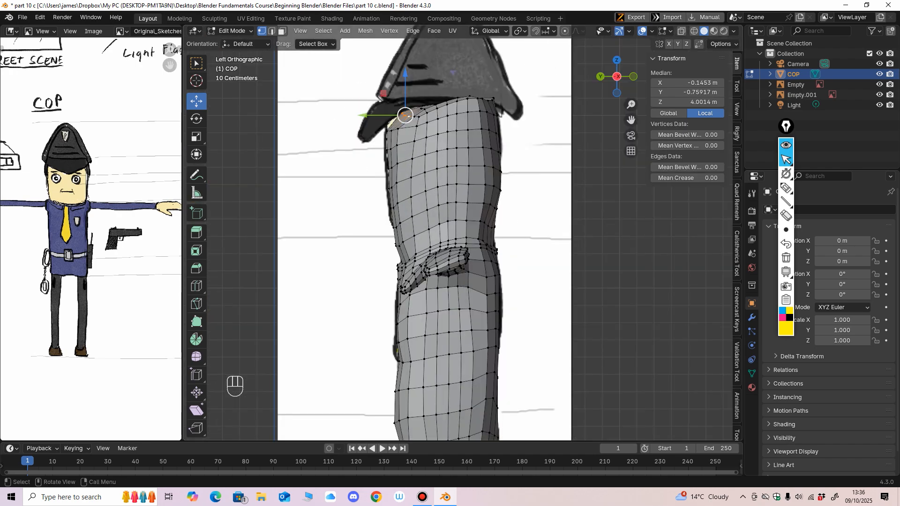
{"action": "left_click_drag", "start_coordinate": [407, 115], "coordinate": [417, 115]}
{"action": "left_click", "coordinate": [413, 116]}
{"action": "left_click", "coordinate": [418, 116]}
Return to Sculpt Mode and nudge the top front of the head upward with a 67 px Grab brush.
{"action": "left_click", "coordinate": [230, 31]}
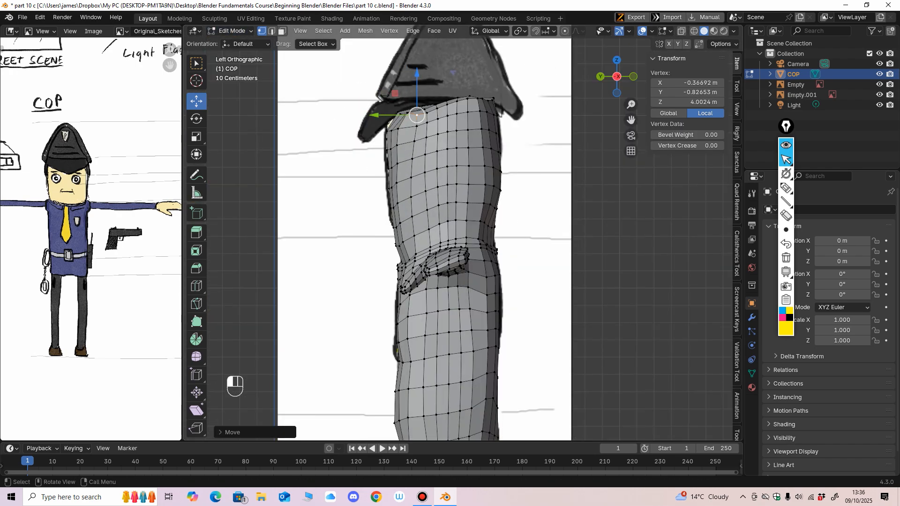
{"action": "left_click", "coordinate": [231, 31]}
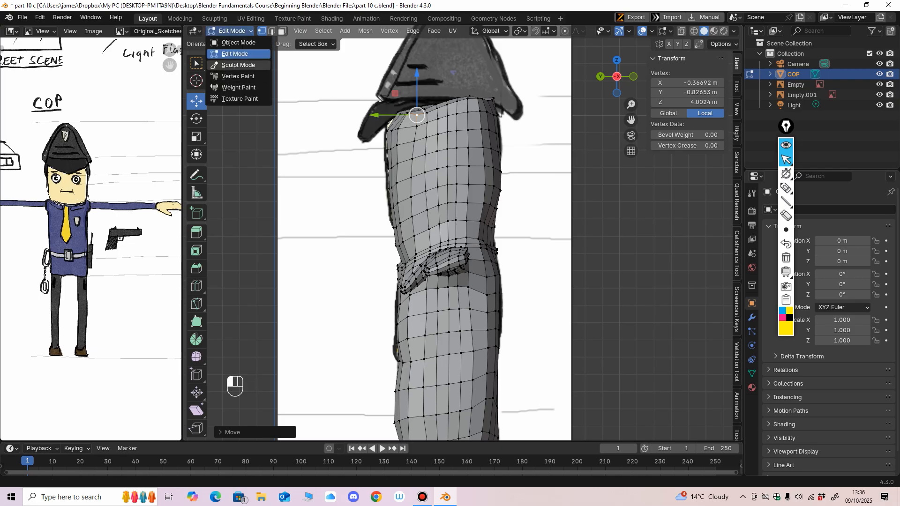
{"action": "left_click", "coordinate": [234, 66]}
{"action": "key", "text": "f"}
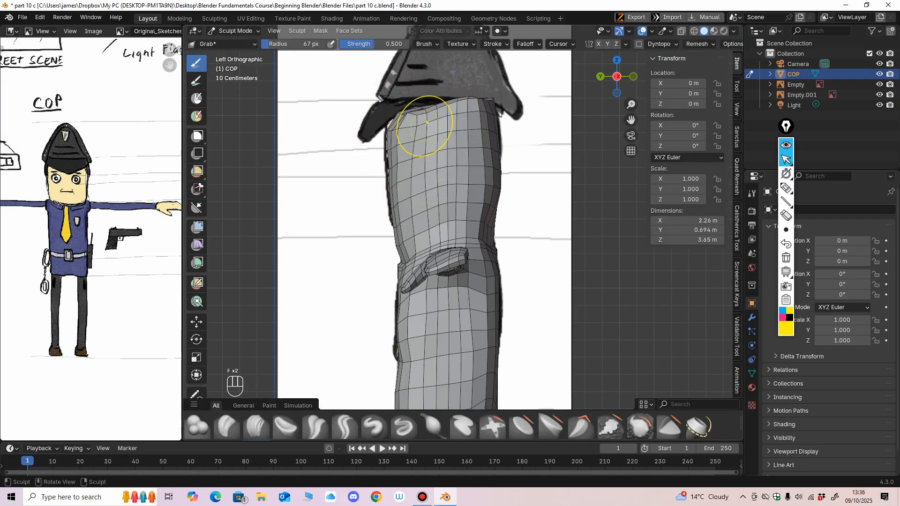
{"action": "left_click_drag", "start_coordinate": [424, 126], "coordinate": [419, 120]}
{"action": "left_click_drag", "start_coordinate": [424, 121], "coordinate": [423, 117]}
{"action": "left_click_drag", "start_coordinate": [423, 117], "coordinate": [423, 115]}
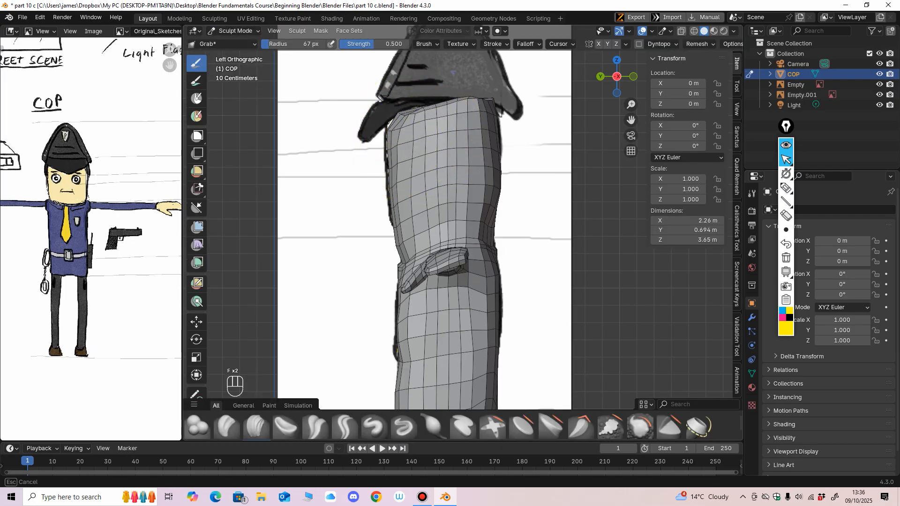
{"action": "mouse_move", "coordinate": [392, 161]}
{"action": "middle_mouse_down"}
{"action": "mouse_move", "coordinate": [324, 164]}
{"action": "mouse_move", "coordinate": [389, 162]}
{"action": "middle_mouse_up"}
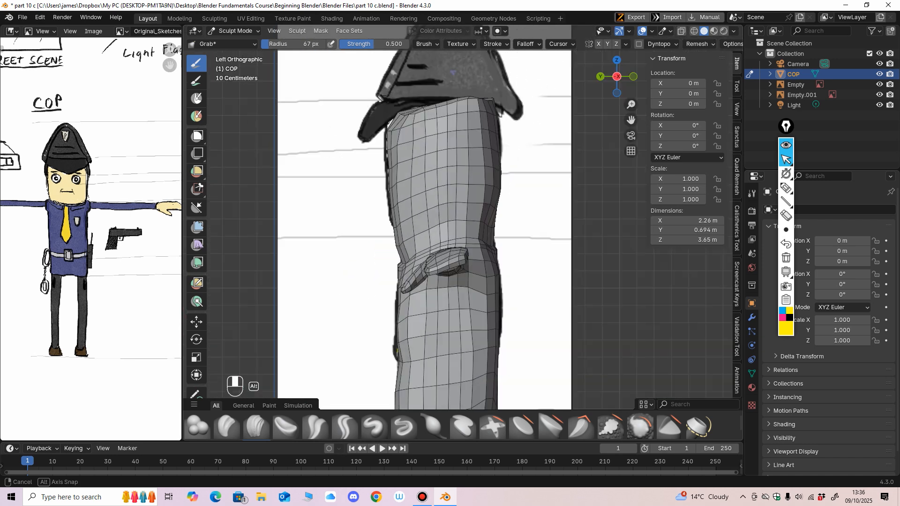
With X-ray display temporarily on, reshape the chin and front of the neck to the side reference with the Grab brush.
{"action": "key", "text": "f"}
{"action": "key", "text": "f"}
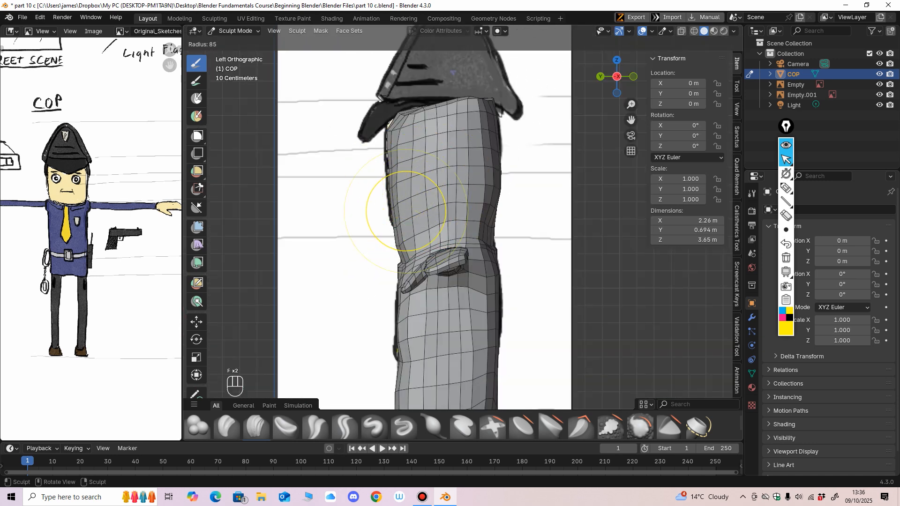
{"action": "left_click", "coordinate": [443, 211]}
{"action": "key", "text": "alt+z"}
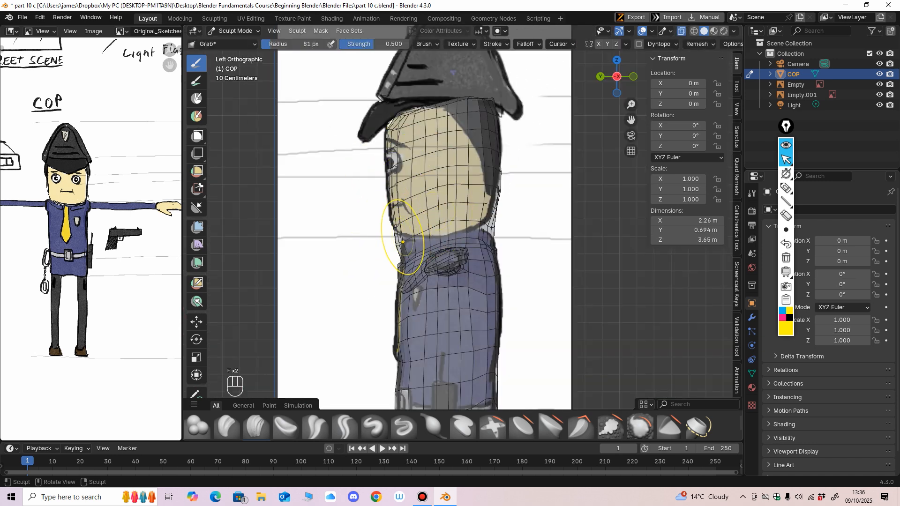
{"action": "key", "text": "f"}
{"action": "left_click_drag", "start_coordinate": [392, 241], "coordinate": [397, 258]}
{"action": "mouse_move", "coordinate": [403, 261]}
{"action": "middle_mouse_down"}
{"action": "mouse_move", "coordinate": [446, 282]}
{"action": "mouse_move", "coordinate": [377, 238]}
{"action": "middle_mouse_up"}
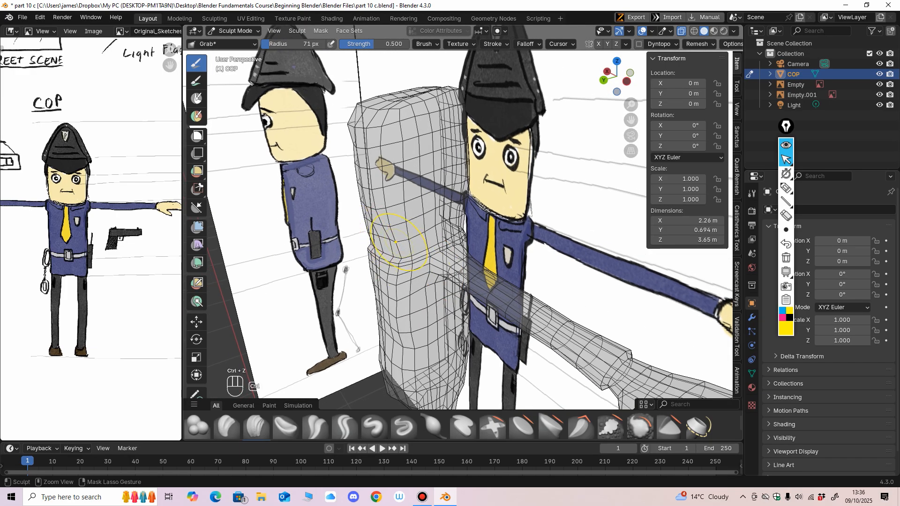
{"action": "middle_click_drag", "start_coordinate": [396, 241], "coordinate": [398, 236], "text": "shift"}
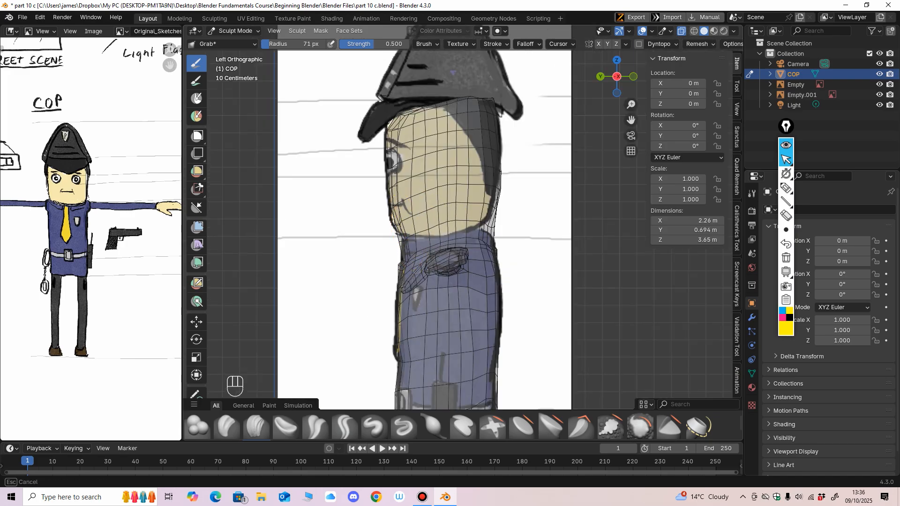
{"action": "left_click_drag", "start_coordinate": [443, 208], "coordinate": [441, 207]}
{"action": "left_click_drag", "start_coordinate": [440, 207], "coordinate": [437, 207]}
{"action": "key", "text": "alt+z"}
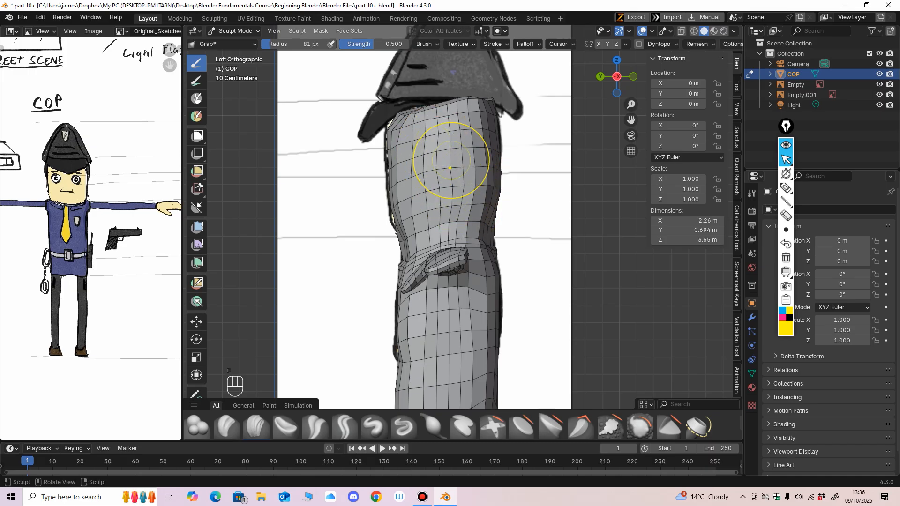
Try to push the back of the neck inward with a 60 px Grab brush in X-ray display, and undo the stroke.
{"action": "key", "text": "f"}
{"action": "key", "text": "Return"}
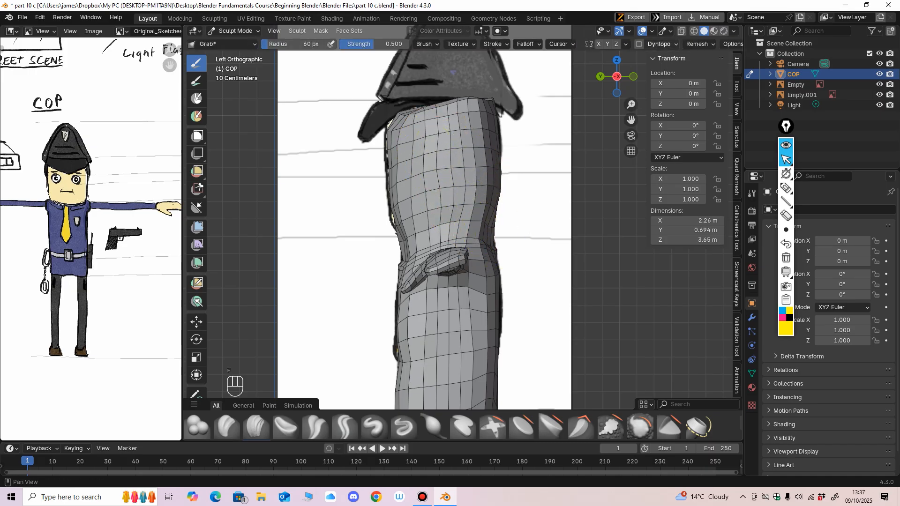
{"action": "key", "text": "alt+z"}
{"action": "mouse_move", "coordinate": [496, 230]}
{"action": "left_mouse_down"}
{"action": "mouse_move", "coordinate": [508, 233]}
{"action": "mouse_move", "coordinate": [464, 222]}
{"action": "left_mouse_up"}
{"action": "key", "text": "ctrl+z"}
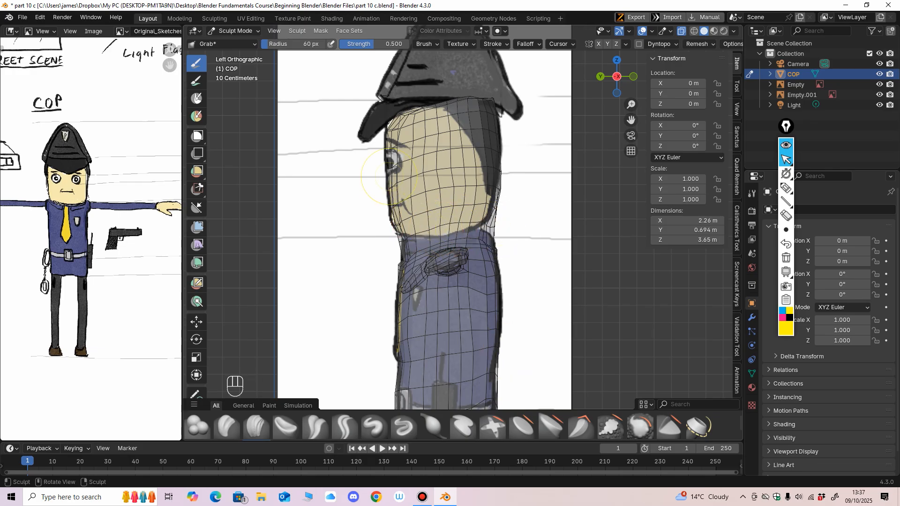
In Edit Mode's back view, turn off X-ray display and select the two neighbouring mesh faces over the eye.
{"action": "middle_click_drag", "start_coordinate": [387, 174], "coordinate": [487, 179]}
{"action": "left_click", "coordinate": [609, 77]}
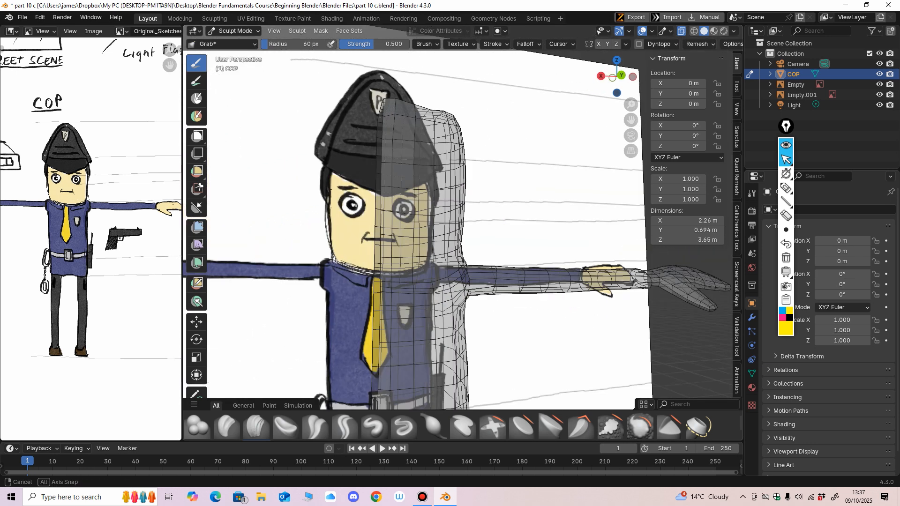
{"action": "scroll", "coordinate": [417, 181], "scroll_direction": "up", "scroll_amount": 2}
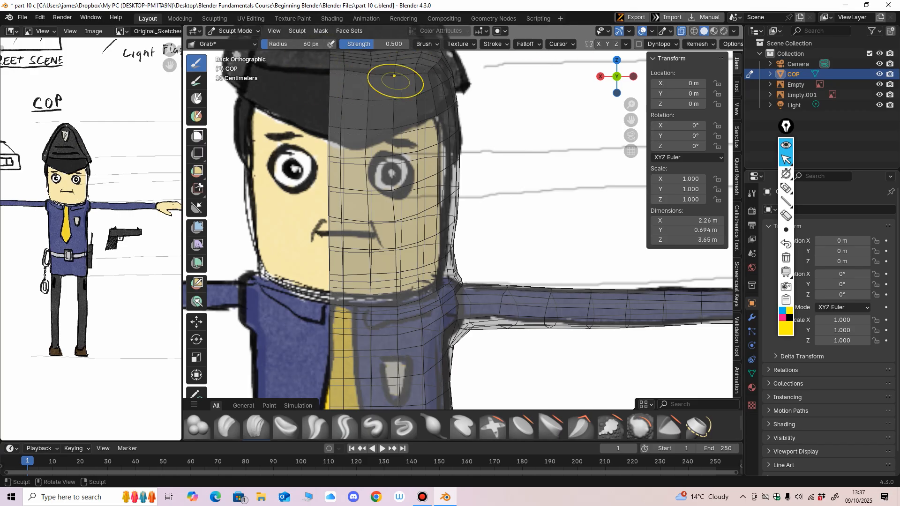
{"action": "left_click", "coordinate": [232, 30]}
{"action": "left_click", "coordinate": [230, 50]}
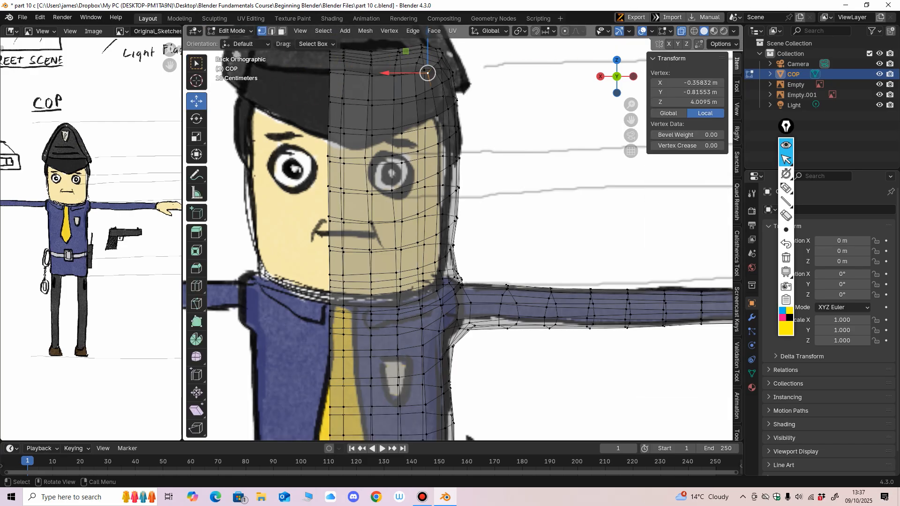
{"action": "key", "text": "3"}
{"action": "left_click", "coordinate": [378, 174]}
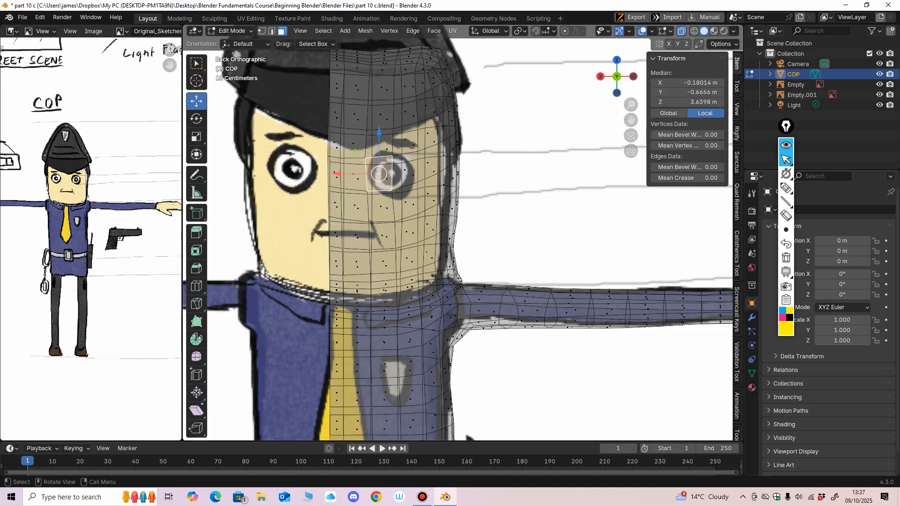
{"action": "key", "text": "alt+z"}
{"action": "middle_click_drag", "start_coordinate": [378, 174], "coordinate": [406, 186], "text": "ctrl"}
{"action": "left_click", "coordinate": [384, 148], "text": "shift"}
{"action": "middle_click_drag", "start_coordinate": [406, 186], "coordinate": [406, 179], "text": "ctrl"}
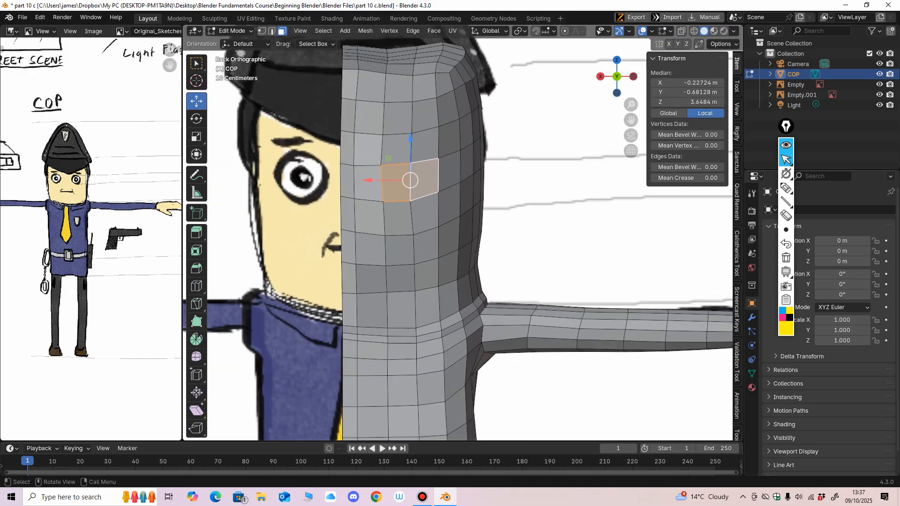
Scale the two selected eye faces up slightly in height and width.
{"action": "left_click", "coordinate": [196, 137]}
{"action": "left_click_drag", "start_coordinate": [411, 133], "coordinate": [412, 123]}
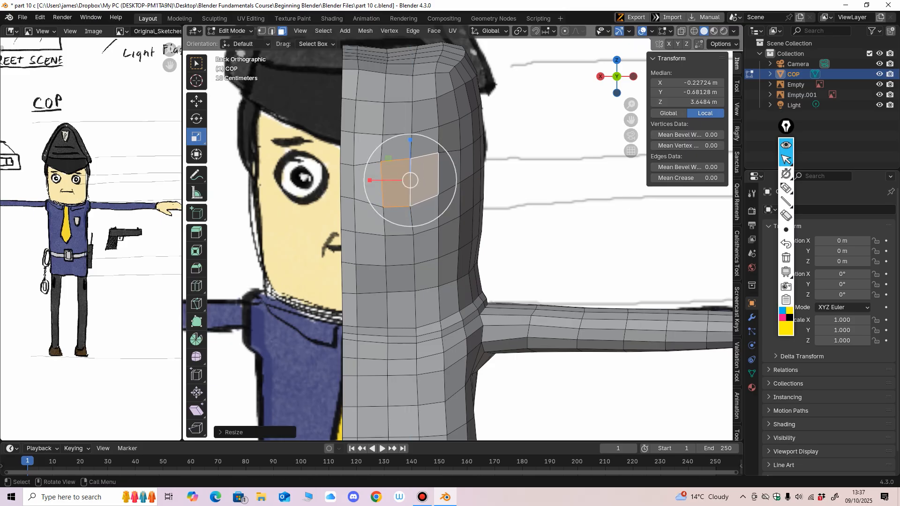
{"action": "left_click_drag", "start_coordinate": [370, 181], "coordinate": [367, 181]}
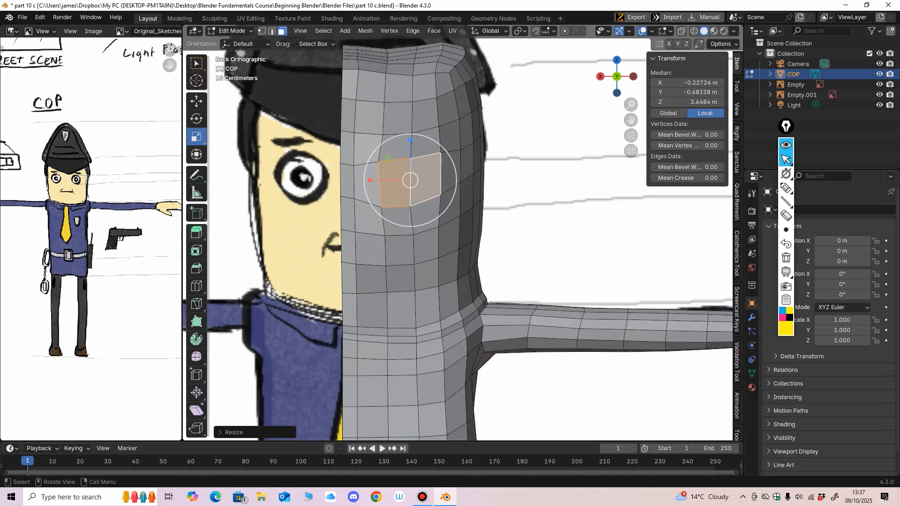
Extrude the two eye faces about 0.1 m inward to form an eye socket.
{"action": "left_click", "coordinate": [197, 233]}
{"action": "middle_click_drag", "start_coordinate": [371, 206], "coordinate": [325, 221]}
{"action": "left_click_drag", "start_coordinate": [304, 206], "coordinate": [325, 199]}
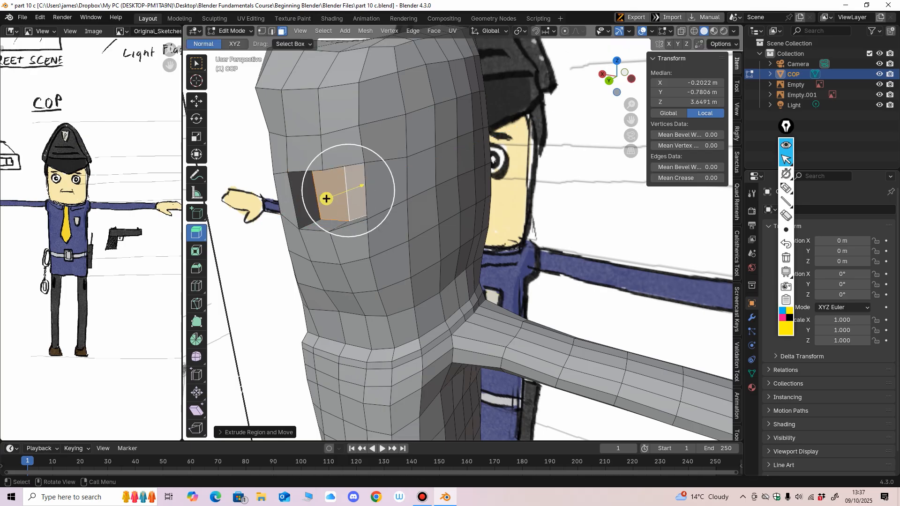
{"action": "middle_click_drag", "start_coordinate": [326, 198], "coordinate": [370, 169], "text": "alt"}
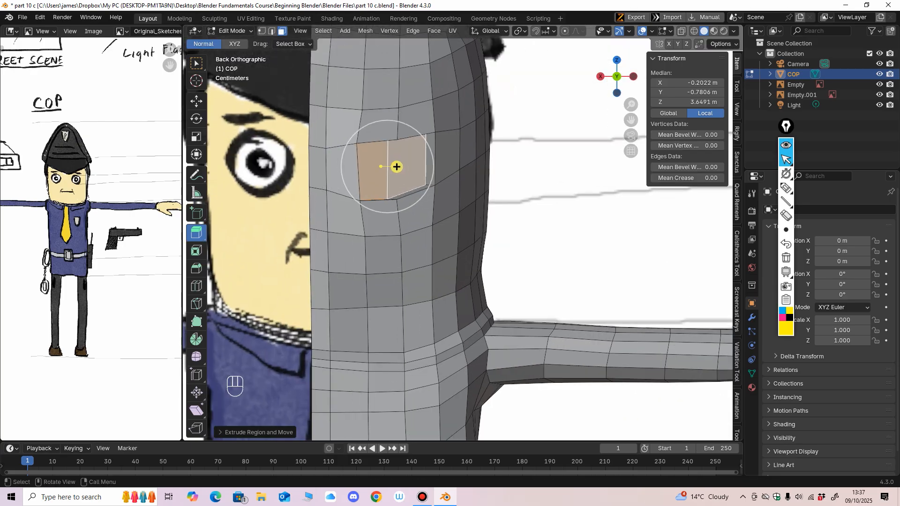
In vertex select mode, move the middle vertices on the eye socket's upper and lower edges to open up its outline.
{"action": "left_click", "coordinate": [262, 30]}
{"action": "middle_click_drag", "start_coordinate": [300, 117], "coordinate": [318, 136], "text": "shift"}
{"action": "left_click", "coordinate": [196, 102]}
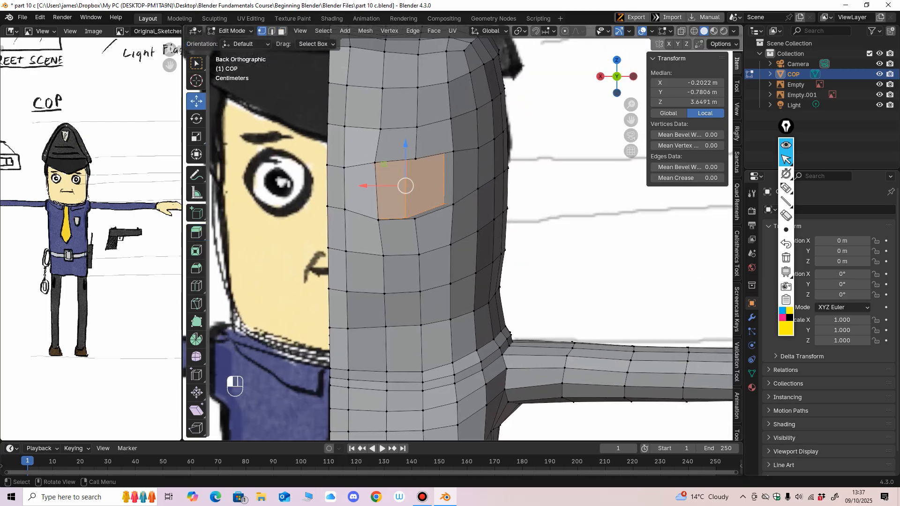
{"action": "left_click", "coordinate": [415, 159]}
{"action": "mouse_move", "coordinate": [415, 159]}
{"action": "left_mouse_down"}
{"action": "mouse_move", "coordinate": [414, 150]}
{"action": "mouse_move", "coordinate": [407, 162]}
{"action": "left_mouse_up"}
{"action": "left_click", "coordinate": [406, 158]}
{"action": "left_click", "coordinate": [406, 217]}
{"action": "left_click_drag", "start_coordinate": [406, 217], "coordinate": [414, 219]}
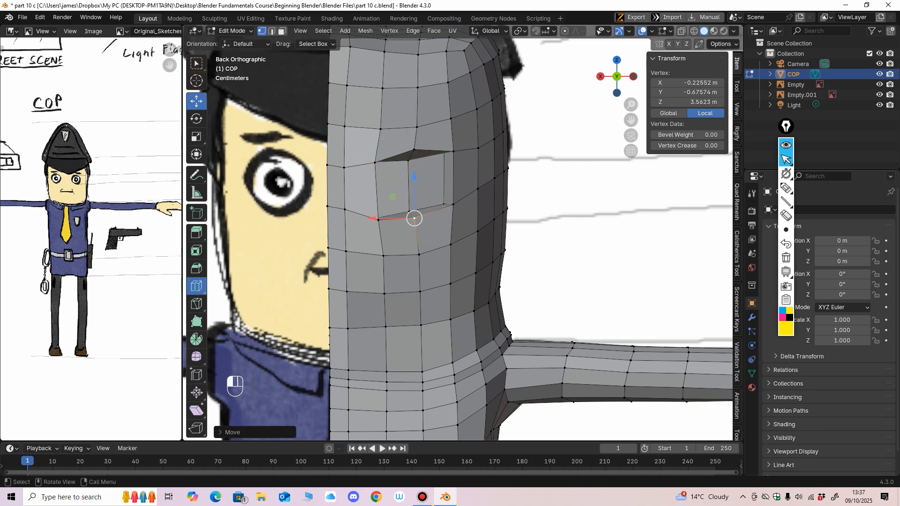
Add one horizontal loop cut around the head through the middle of the eye socket.
{"action": "left_click", "coordinate": [196, 285]}
{"action": "left_click", "coordinate": [376, 189]}
{"action": "scroll", "coordinate": [398, 230], "scroll_direction": "down", "scroll_amount": 2}
{"action": "middle_click_drag", "start_coordinate": [398, 229], "coordinate": [448, 236]}
{"action": "scroll", "coordinate": [347, 236], "scroll_direction": "down", "scroll_amount": 1}
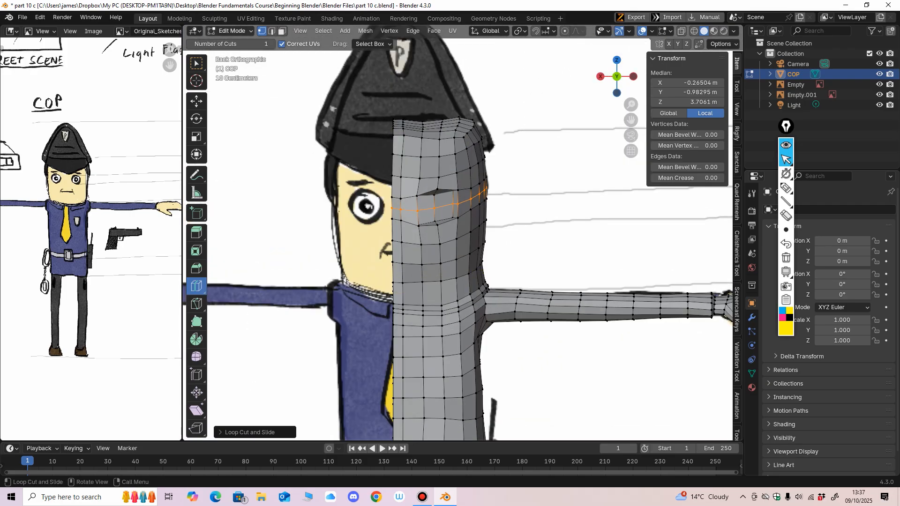
Return to Object Mode and add a UV sphere for the eyeball.
{"action": "left_click", "coordinate": [230, 31]}
{"action": "left_click", "coordinate": [237, 42]}
{"action": "scroll", "coordinate": [398, 230], "scroll_direction": "down", "scroll_amount": 2}
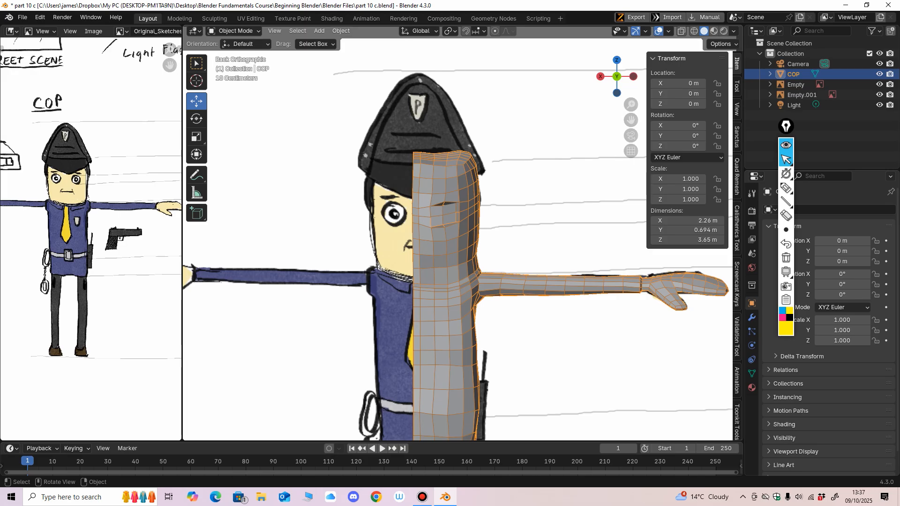
{"action": "left_click", "coordinate": [319, 31]}
{"action": "mouse_move", "coordinate": [347, 42]}
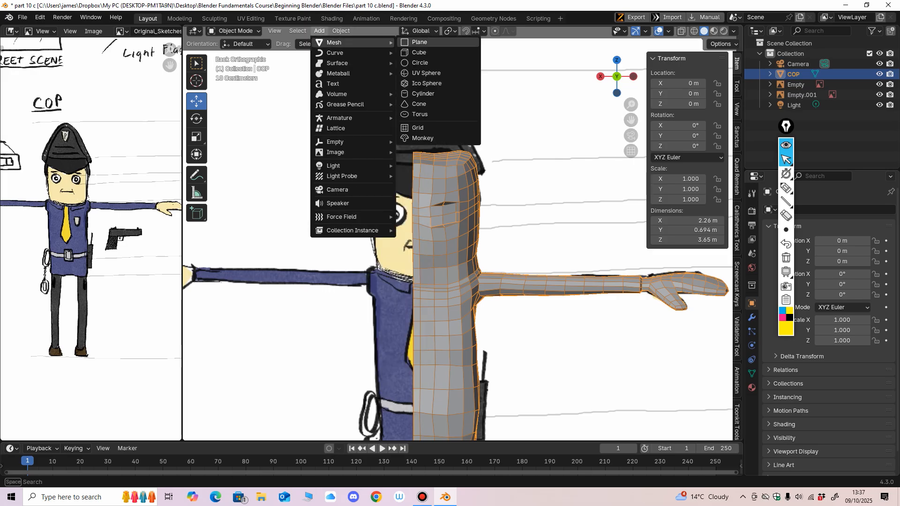
{"action": "left_click", "coordinate": [426, 73]}
{"action": "scroll", "coordinate": [256, 122], "scroll_direction": "down", "scroll_amount": 4}
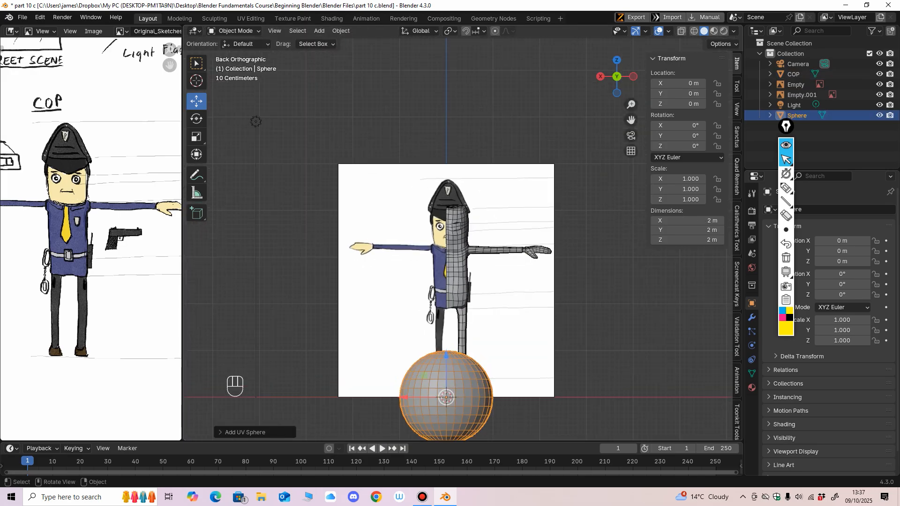
Scale the sphere down to about 0.57 m across and move it up to eye height, about Z 3.62 m.
{"action": "left_click", "coordinate": [197, 136]}
{"action": "middle_click_drag", "start_coordinate": [425, 416], "coordinate": [415, 333], "text": "shift"}
{"action": "left_click_drag", "start_coordinate": [415, 333], "coordinate": [457, 145]}
{"action": "left_click", "coordinate": [197, 102]}
{"action": "scroll", "coordinate": [457, 145], "scroll_direction": "up", "scroll_amount": 3}
{"action": "middle_click_drag", "start_coordinate": [457, 145], "coordinate": [328, 258], "text": "shift"}
{"action": "middle_click_drag", "start_coordinate": [328, 258], "coordinate": [422, 216], "text": "shift"}
Scale the sphere down to about 0.25 m across and move it into the eye socket, using the side and back views.
{"action": "left_click", "coordinate": [196, 136]}
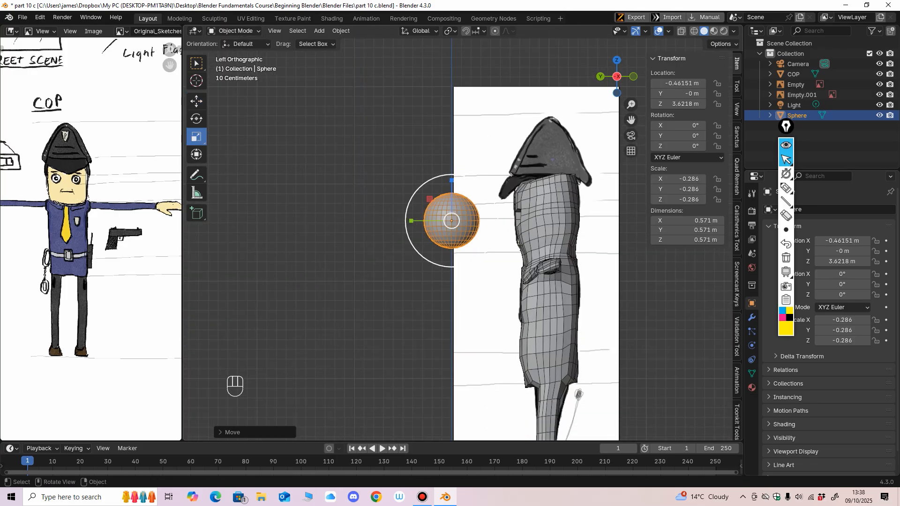
{"action": "left_click_drag", "start_coordinate": [431, 250], "coordinate": [524, 213]}
{"action": "left_click", "coordinate": [196, 101]}
{"action": "scroll", "coordinate": [518, 220], "scroll_direction": "up", "scroll_amount": 3}
{"action": "middle_click_drag", "start_coordinate": [518, 223], "coordinate": [638, 220]}
{"action": "scroll", "coordinate": [421, 223], "scroll_direction": "up", "scroll_amount": 2}
{"action": "middle_click_drag", "start_coordinate": [394, 216], "coordinate": [480, 234], "text": "shift"}
{"action": "left_click_drag", "start_coordinate": [476, 232], "coordinate": [417, 237]}
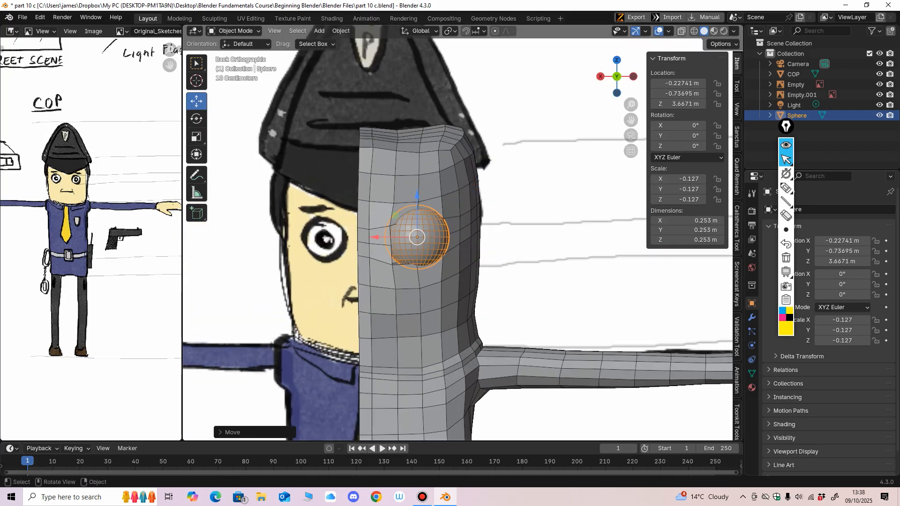
With X-ray display on, scale the sphere down to about 0.19 m across to match the drawn eye.
{"action": "key", "text": "alt+z"}
{"action": "scroll", "coordinate": [417, 237], "scroll_direction": "up", "scroll_amount": 2}
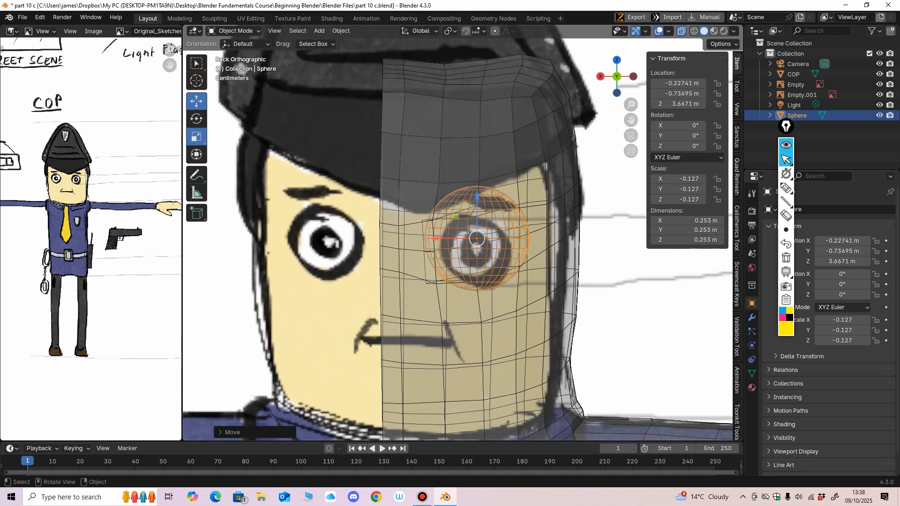
{"action": "left_click", "coordinate": [196, 136]}
{"action": "left_click_drag", "start_coordinate": [438, 263], "coordinate": [448, 257]}
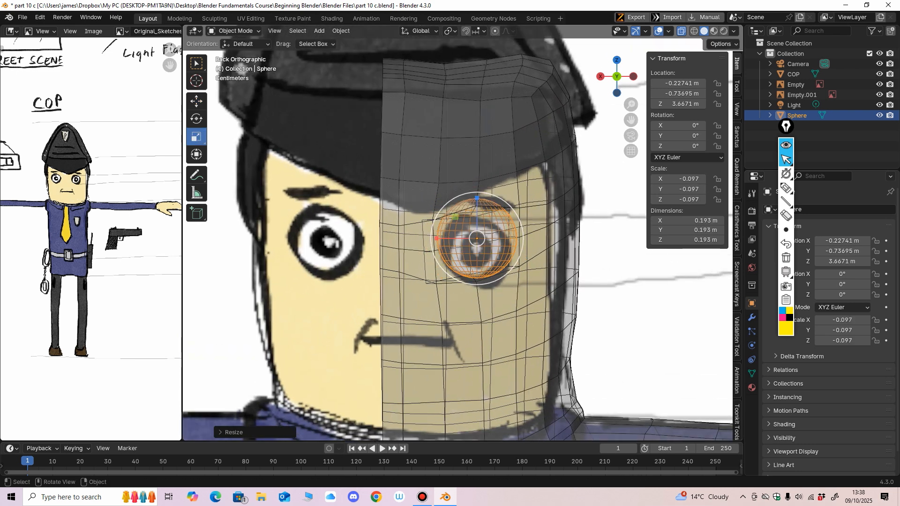
Rotate the sphere to -90° about the X axis so its pole faces out of the socket.
{"action": "key", "text": "r"}
{"action": "key", "text": "x"}
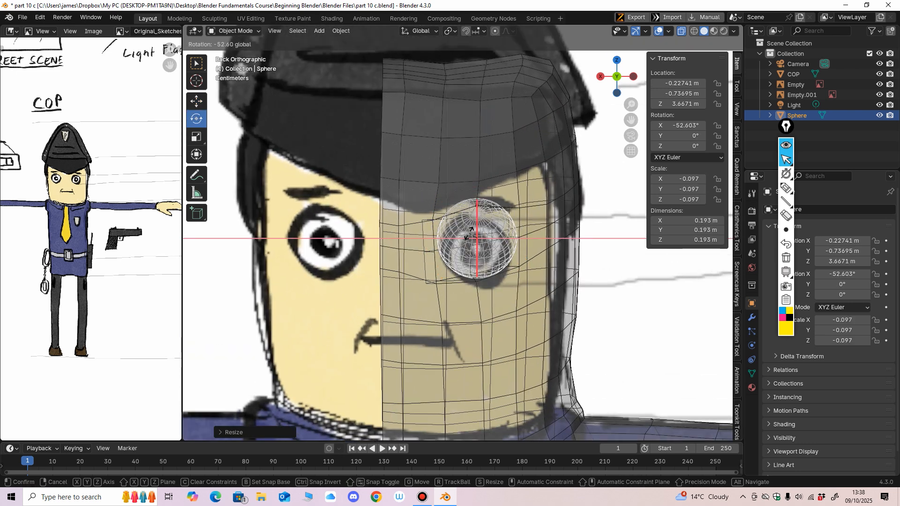
{"action": "left_click", "coordinate": [467, 233]}
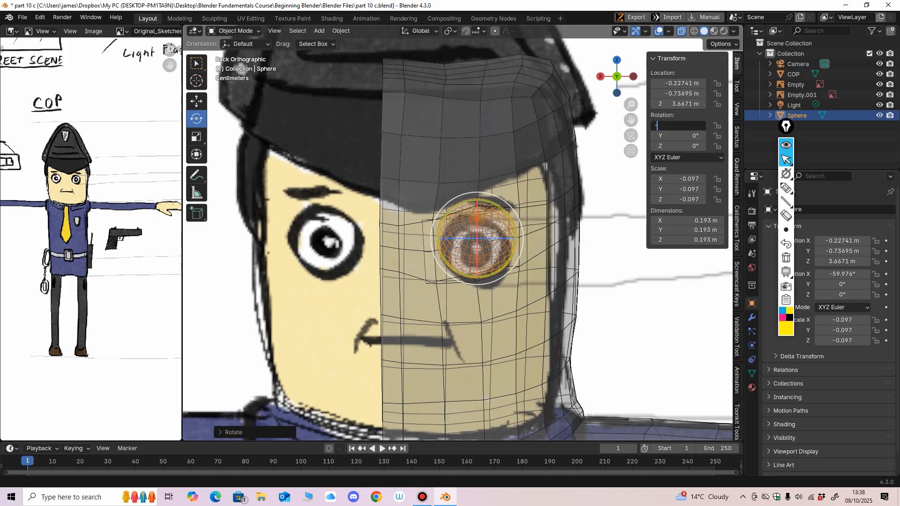
{"action": "key", "text": "Return"}
{"action": "middle_click_drag", "start_coordinate": [487, 255], "coordinate": [436, 255]}
{"action": "key", "text": "KP_Decimal"}
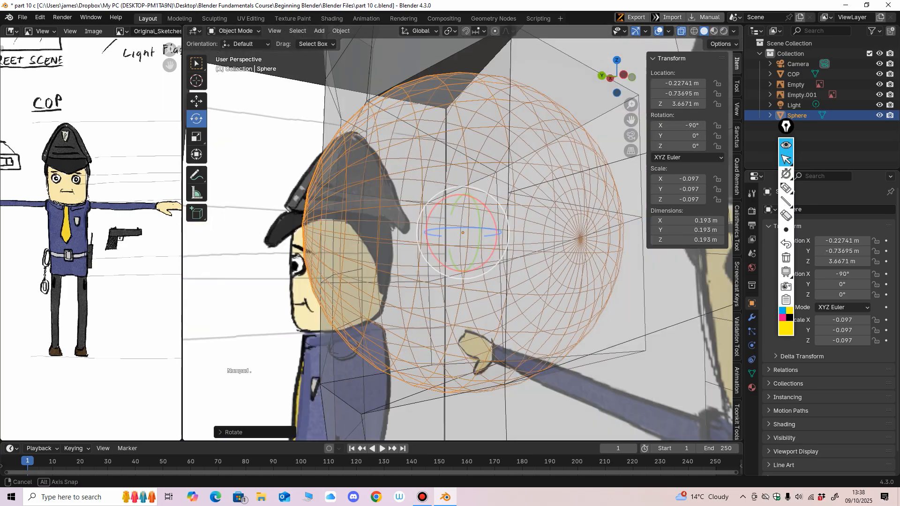
In the side view, move the sphere forward and up to about Y -0.725 m, Z 3.694 m.
{"action": "left_click", "coordinate": [196, 136]}
{"action": "scroll", "coordinate": [462, 233], "scroll_direction": "down", "scroll_amount": 2}
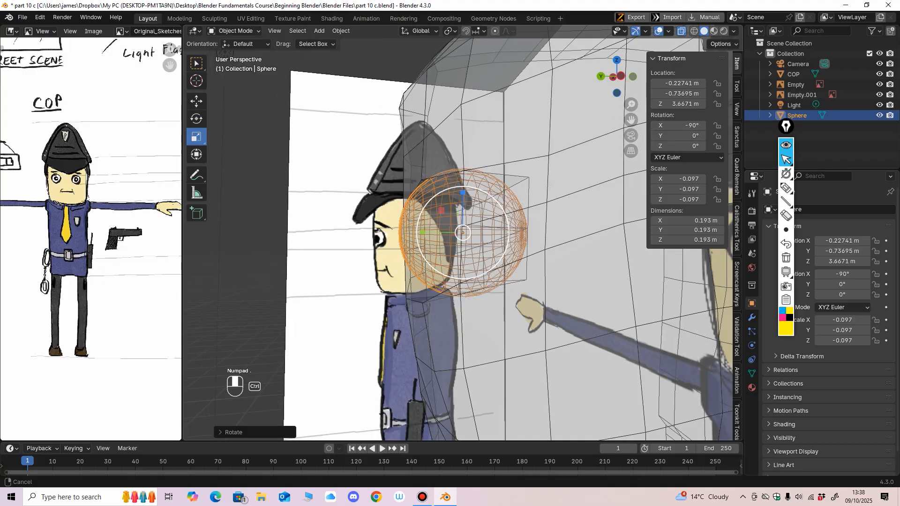
{"action": "middle_click_drag", "start_coordinate": [463, 255], "coordinate": [485, 255], "text": "alt"}
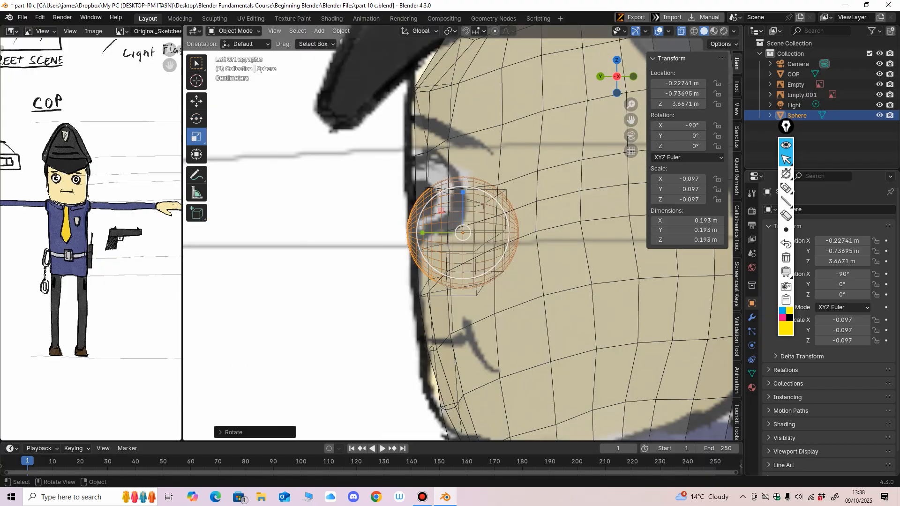
{"action": "key", "text": "ctrl+z"}
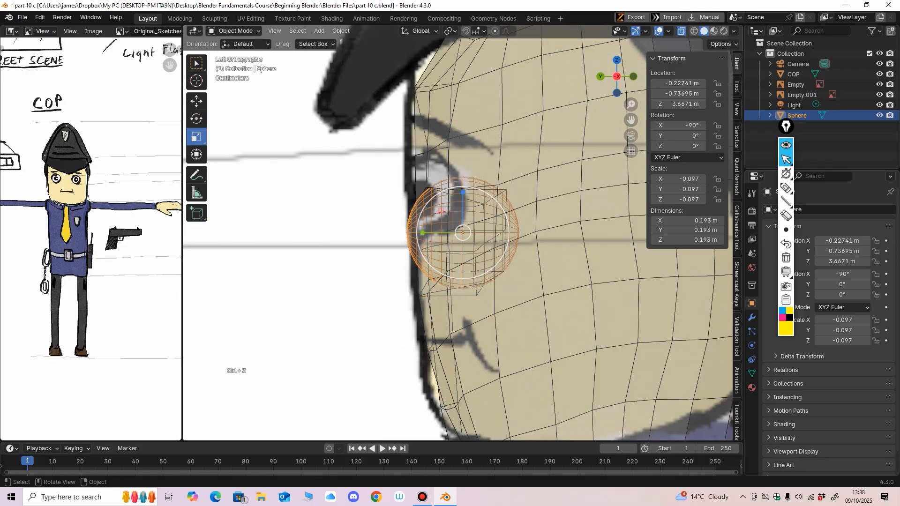
{"action": "left_click_drag", "start_coordinate": [463, 233], "coordinate": [456, 217]}
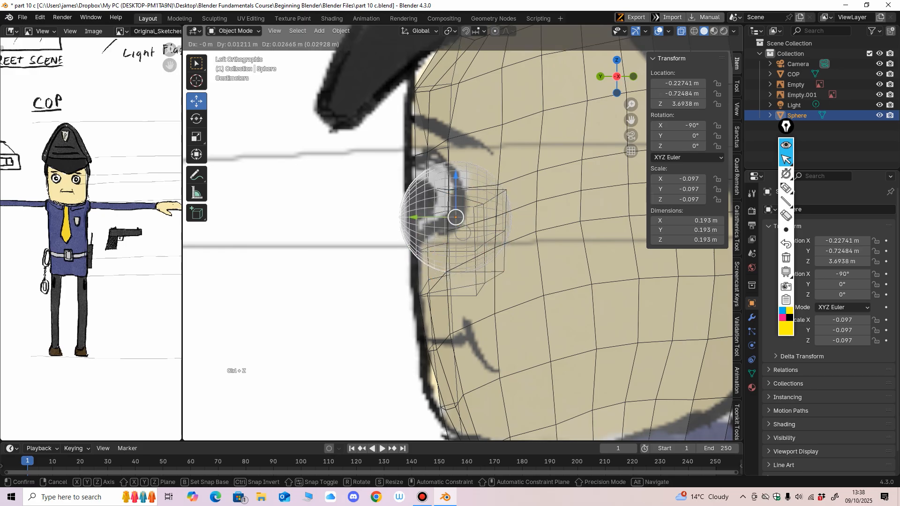
{"action": "middle_click_drag", "start_coordinate": [456, 218], "coordinate": [558, 221]}
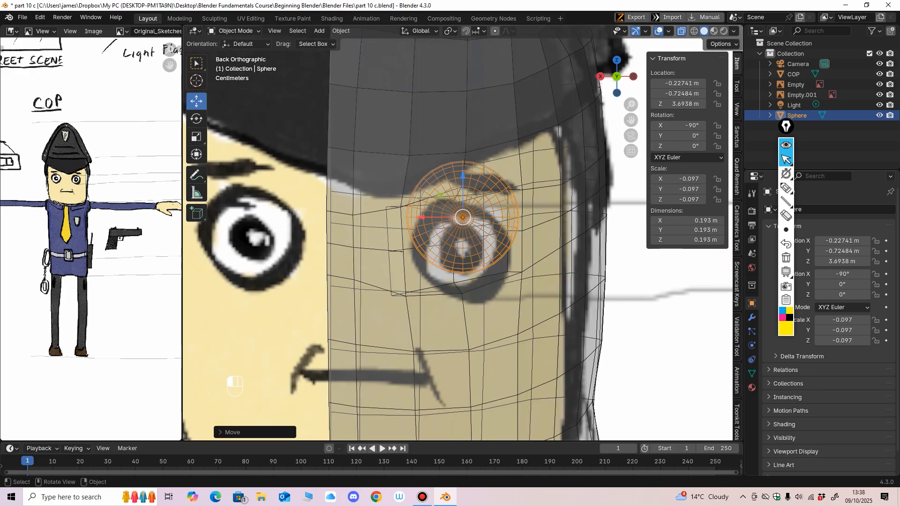
Turn off X-ray display and, in the back view, move the sphere into the socket at about X -0.217 m, Z 3.656 m.
{"action": "left_click", "coordinate": [681, 31]}
{"action": "middle_click_drag", "start_coordinate": [473, 230], "coordinate": [472, 210], "text": "shift"}
{"action": "left_click_drag", "start_coordinate": [460, 198], "coordinate": [455, 220]}
{"action": "left_click", "coordinate": [682, 31]}
{"action": "left_click", "coordinate": [682, 31]}
{"action": "middle_click_drag", "start_coordinate": [455, 221], "coordinate": [456, 248], "text": "ctrl"}
{"action": "middle_click_drag", "start_coordinate": [456, 249], "coordinate": [347, 241]}
{"action": "middle_click_drag", "start_coordinate": [422, 230], "coordinate": [529, 225], "text": "alt"}
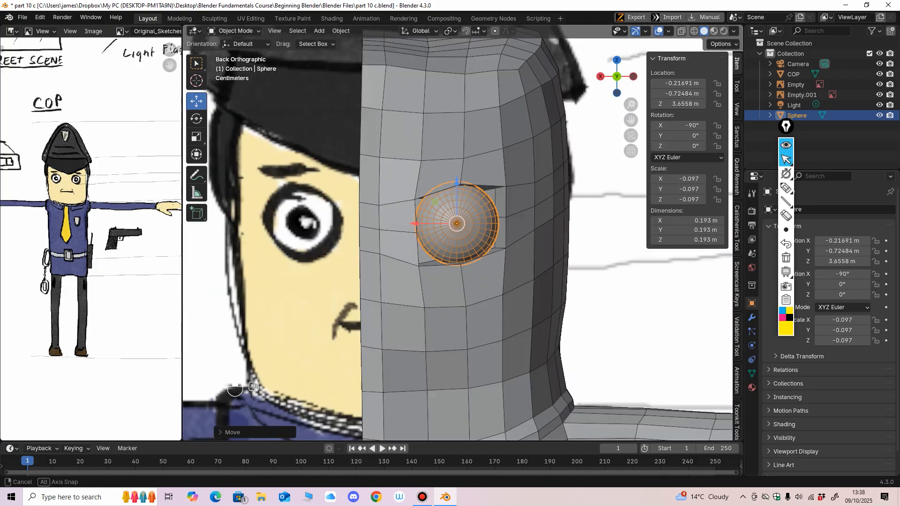
Nudge the sphere onto the drawn eye in X-ray display, to about X -0.215 m, Z 3.642 m, and turn X-ray off.
{"action": "key", "text": "alt+z"}
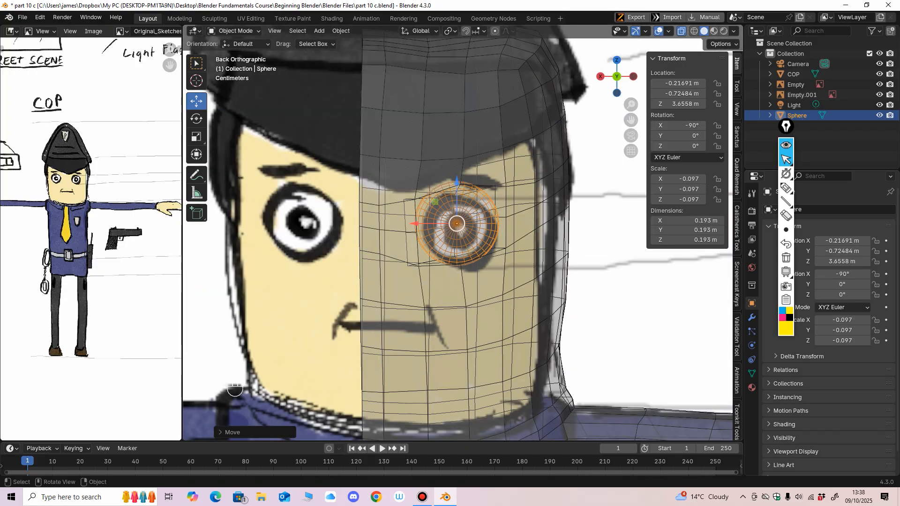
{"action": "left_click_drag", "start_coordinate": [457, 224], "coordinate": [455, 229]}
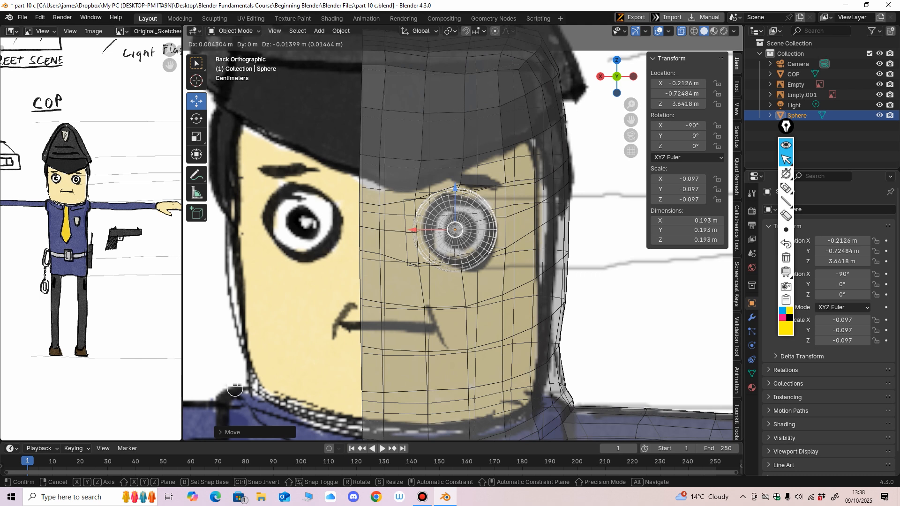
{"action": "left_click_drag", "start_coordinate": [234, 388], "coordinate": [235, 388]}
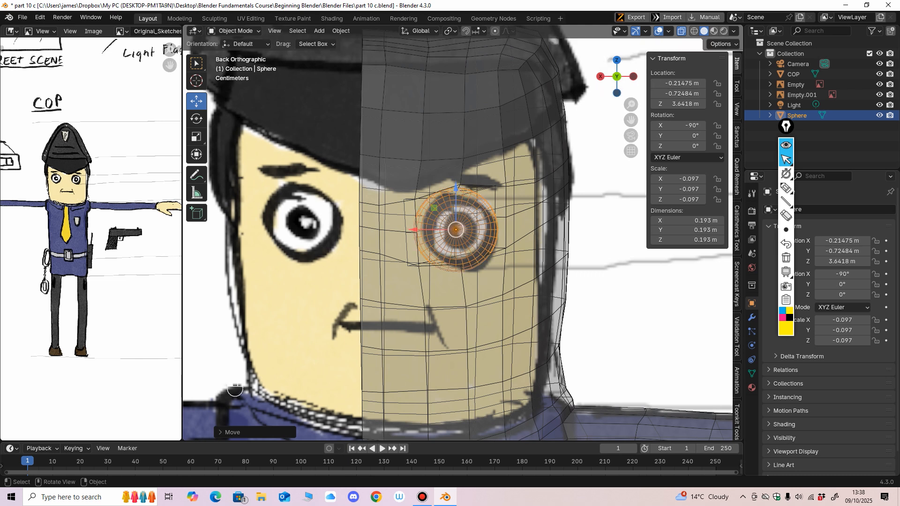
{"action": "key", "text": "alt+z"}
Select the cop mesh and, in Sculpt Mode, reshape the socket rim around the eyeball with the 60 px Grab brush.
{"action": "left_click", "coordinate": [482, 286]}
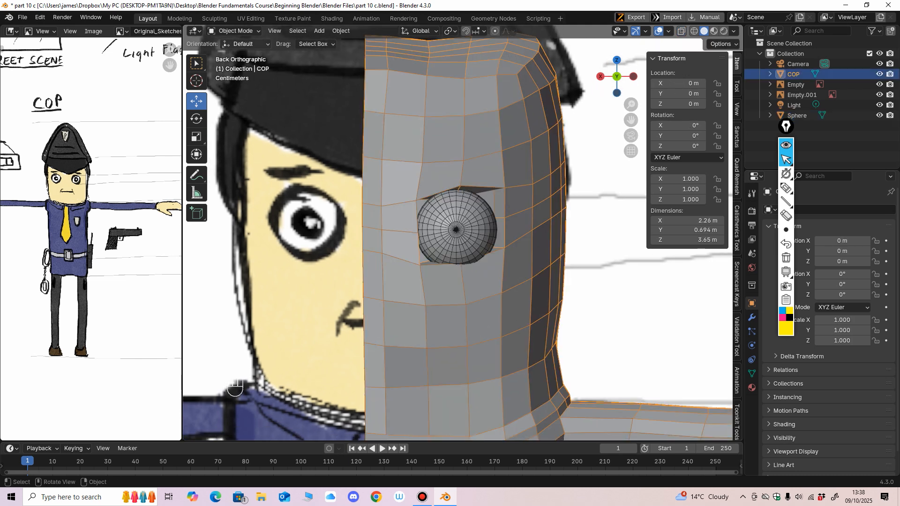
{"action": "left_click", "coordinate": [236, 31]}
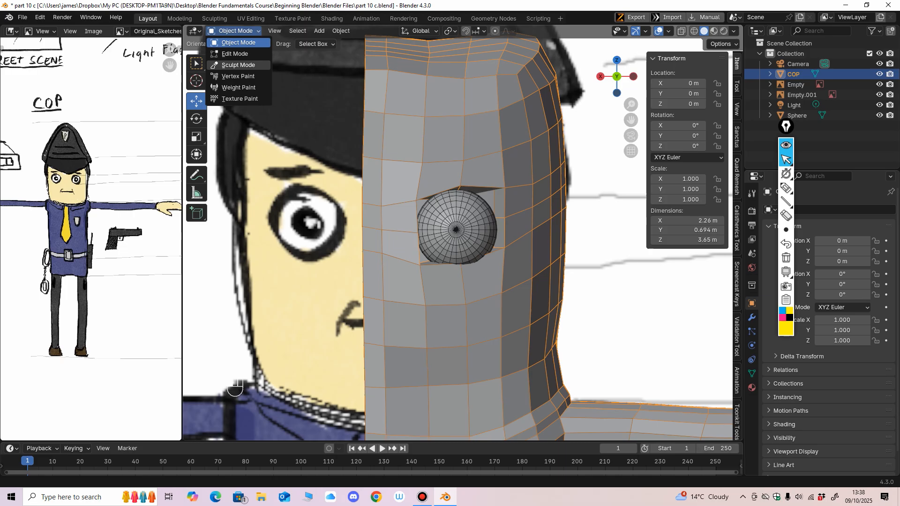
{"action": "left_click", "coordinate": [235, 66]}
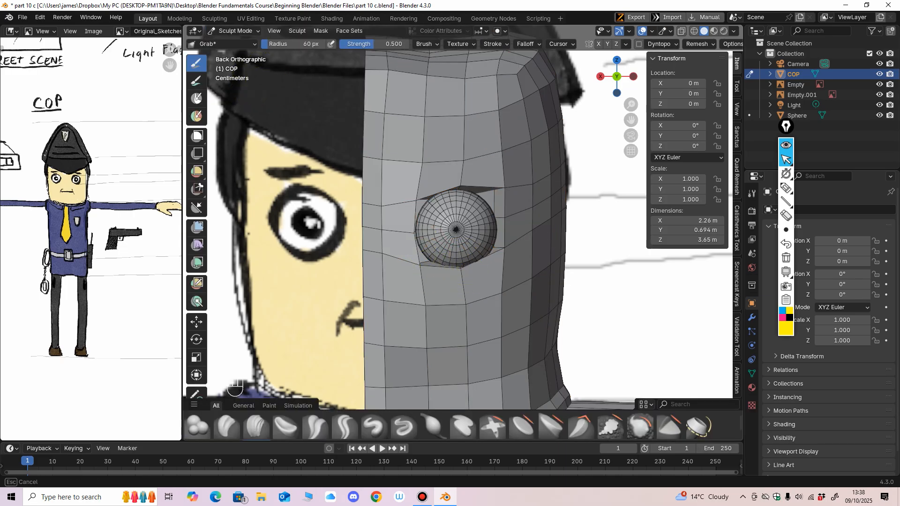
{"action": "left_click_drag", "start_coordinate": [498, 192], "coordinate": [507, 215]}
{"action": "left_click_drag", "start_coordinate": [504, 246], "coordinate": [464, 271]}
{"action": "mouse_move", "coordinate": [477, 256]}
{"action": "middle_mouse_down"}
{"action": "mouse_move", "coordinate": [405, 259]}
{"action": "mouse_move", "coordinate": [436, 263]}
{"action": "mouse_move", "coordinate": [408, 196]}
{"action": "middle_mouse_up"}
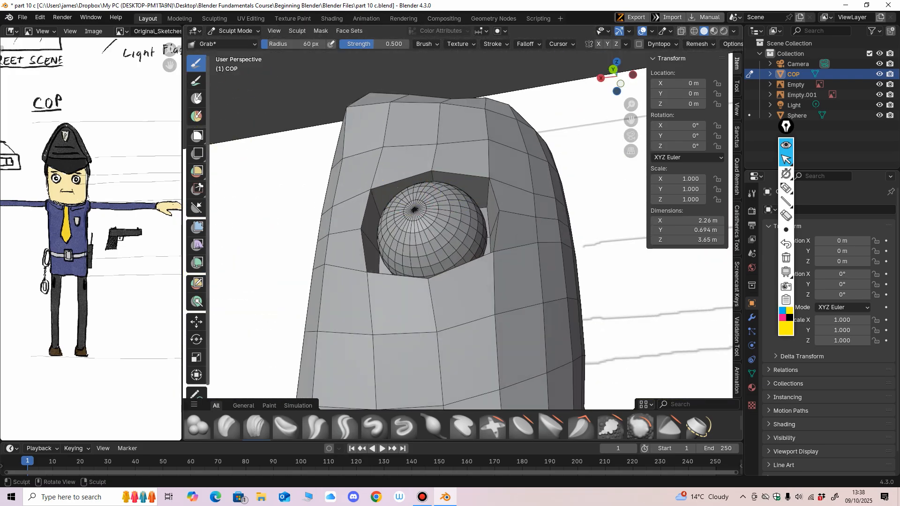
In Edit Mode, add a loop cut around the inner walls of the eye socket.
{"action": "left_click", "coordinate": [232, 30]}
{"action": "left_click", "coordinate": [235, 52]}
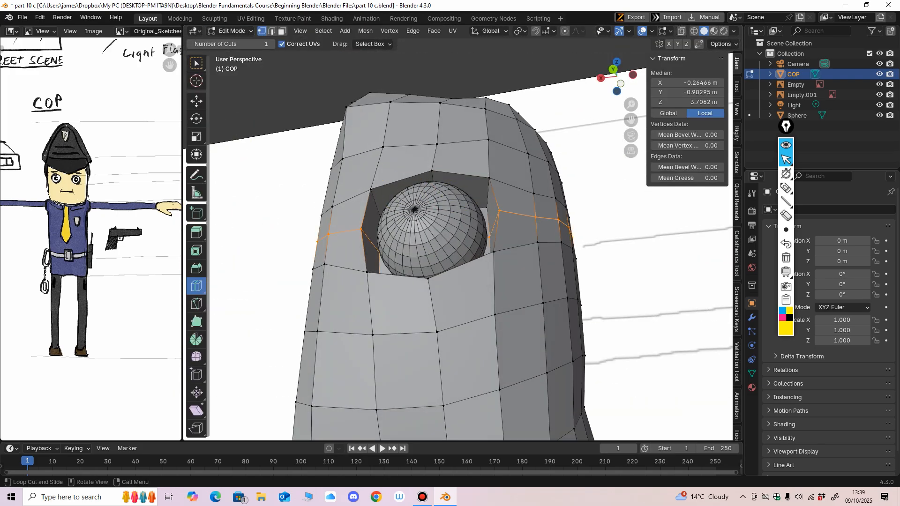
{"action": "left_click_drag", "start_coordinate": [432, 188], "coordinate": [432, 187]}
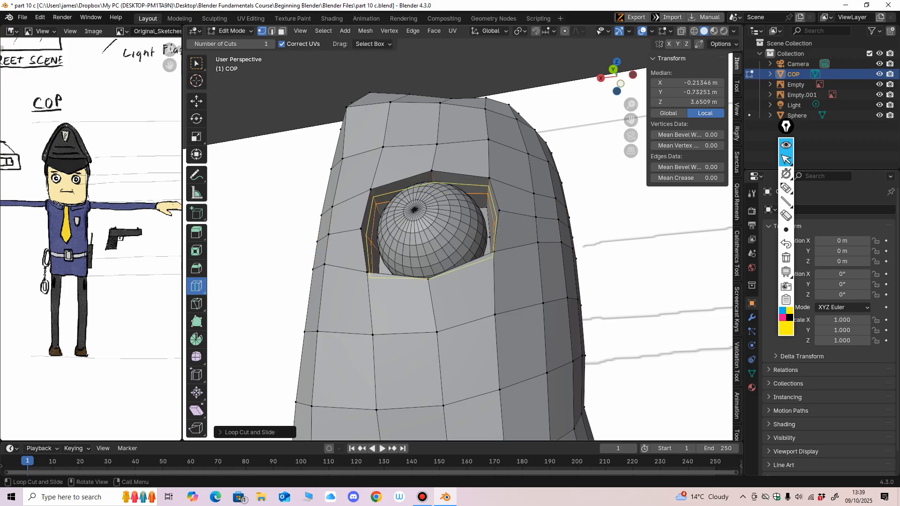
Try to add another loop cut nearer the socket's rim, and undo it.
{"action": "left_click", "coordinate": [431, 181]}
{"action": "middle_click_drag", "start_coordinate": [432, 182], "coordinate": [448, 190]}
{"action": "key", "text": "ctrl+z"}
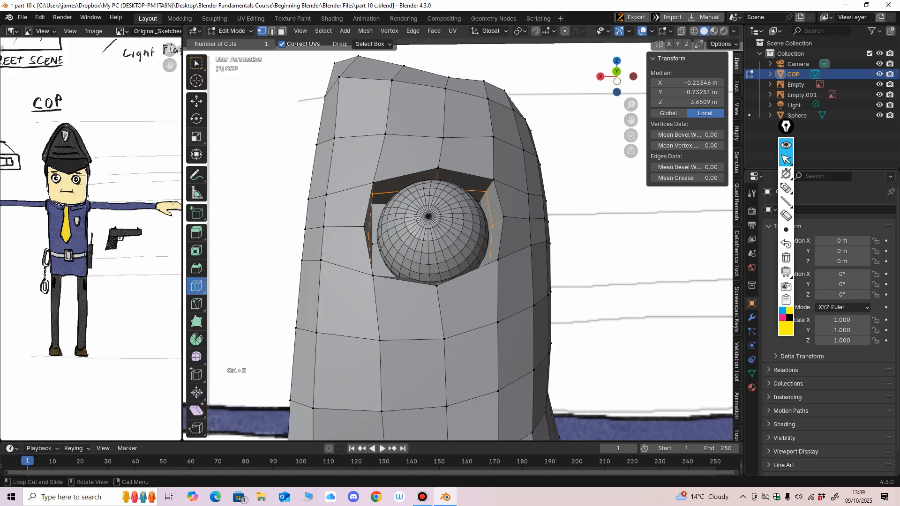
Scale the new socket loop down in height and adjust its width to draw the socket wall in around the eyeball.
{"action": "left_click", "coordinate": [196, 137]}
{"action": "middle_click_drag", "start_coordinate": [318, 169], "coordinate": [320, 195]}
{"action": "left_click_drag", "start_coordinate": [433, 193], "coordinate": [433, 202]}
{"action": "middle_click_drag", "start_coordinate": [428, 209], "coordinate": [427, 198]}
{"action": "left_click_drag", "start_coordinate": [395, 233], "coordinate": [394, 233]}
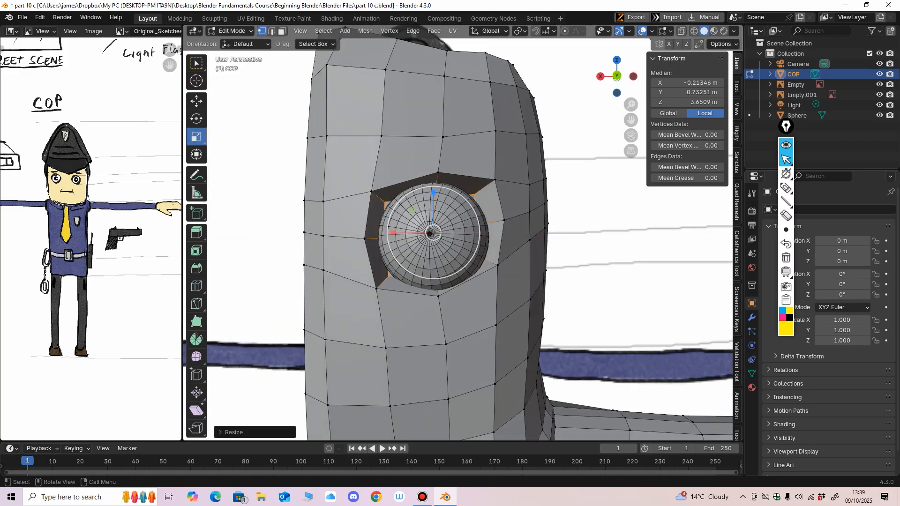
{"action": "left_click_drag", "start_coordinate": [433, 193], "coordinate": [433, 198]}
{"action": "middle_click_drag", "start_coordinate": [433, 202], "coordinate": [424, 197]}
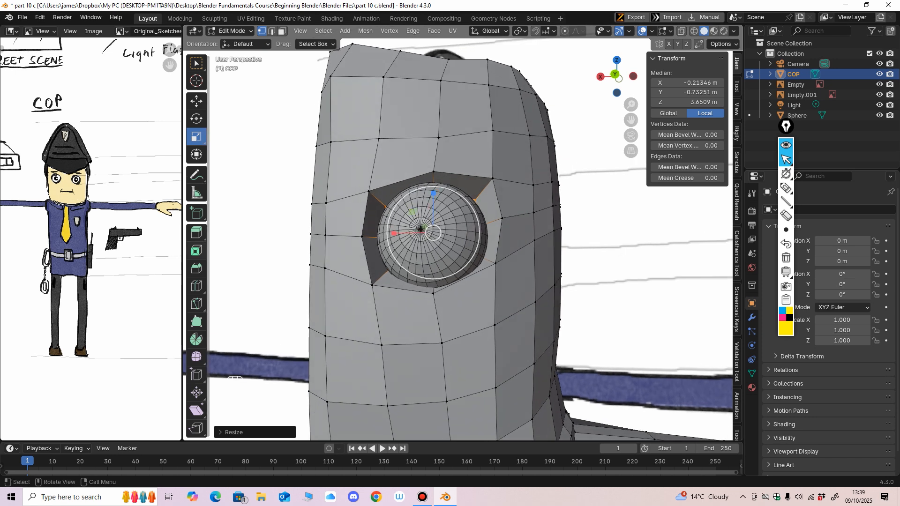
Add a second loop cut inside the socket, nearer the rim, and scale it down slightly in height and width.
{"action": "left_click", "coordinate": [196, 286]}
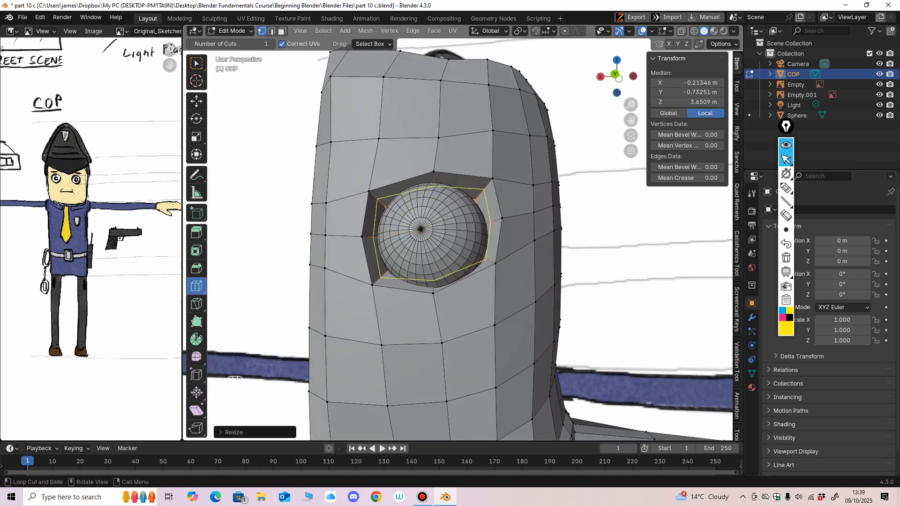
{"action": "left_click", "coordinate": [196, 137]}
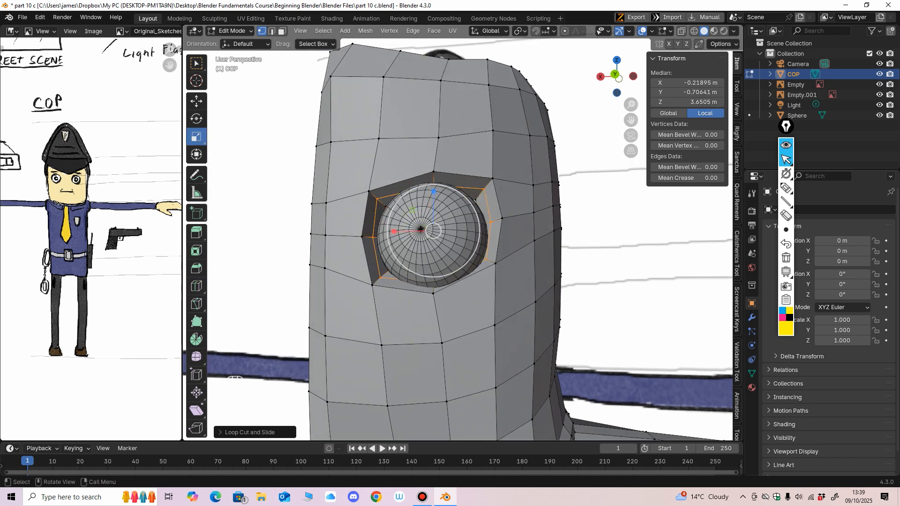
{"action": "left_click_drag", "start_coordinate": [433, 191], "coordinate": [433, 194]}
{"action": "left_click_drag", "start_coordinate": [393, 232], "coordinate": [399, 232]}
{"action": "mouse_move", "coordinate": [398, 231]}
{"action": "middle_mouse_down"}
{"action": "mouse_move", "coordinate": [408, 215]}
{"action": "mouse_move", "coordinate": [366, 241]}
{"action": "mouse_move", "coordinate": [388, 232]}
{"action": "middle_mouse_up"}
Add a third loop cut just inside the socket's rim and scale it down slightly in height.
{"action": "left_click", "coordinate": [197, 286]}
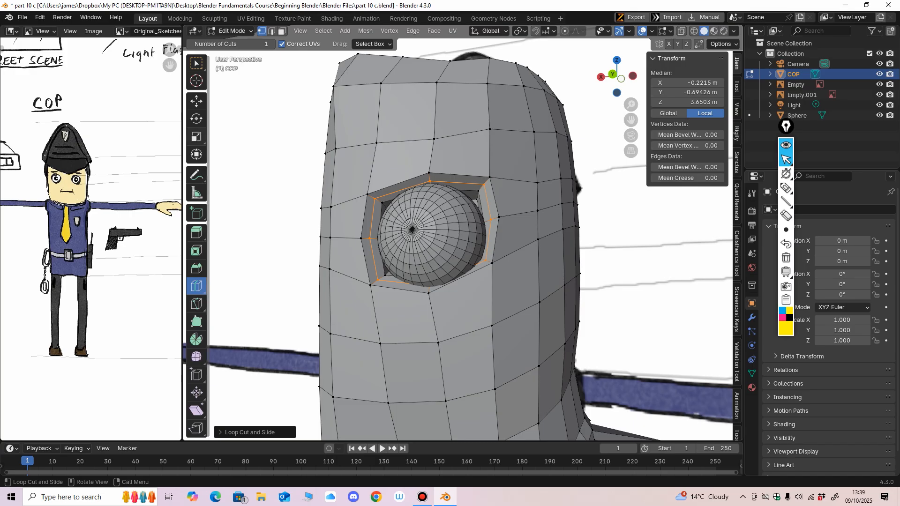
{"action": "left_click", "coordinate": [196, 137]}
{"action": "left_click_drag", "start_coordinate": [431, 191], "coordinate": [431, 194]}
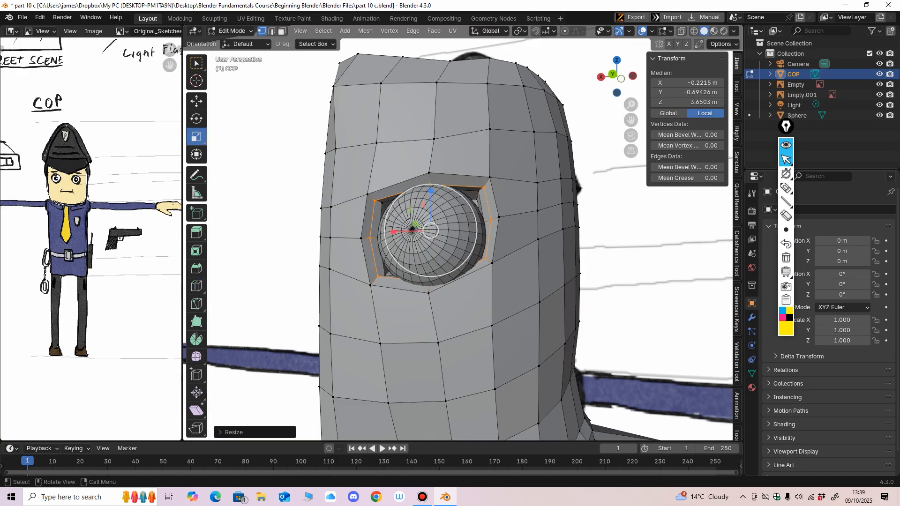
Scale the socket's rim loop slightly in width and switch the cop mesh to Sculpt Mode.
{"action": "left_click_drag", "start_coordinate": [393, 232], "coordinate": [400, 232]}
{"action": "middle_click_drag", "start_coordinate": [399, 232], "coordinate": [398, 188]}
{"action": "left_click", "coordinate": [231, 31]}
{"action": "left_click", "coordinate": [238, 64]}
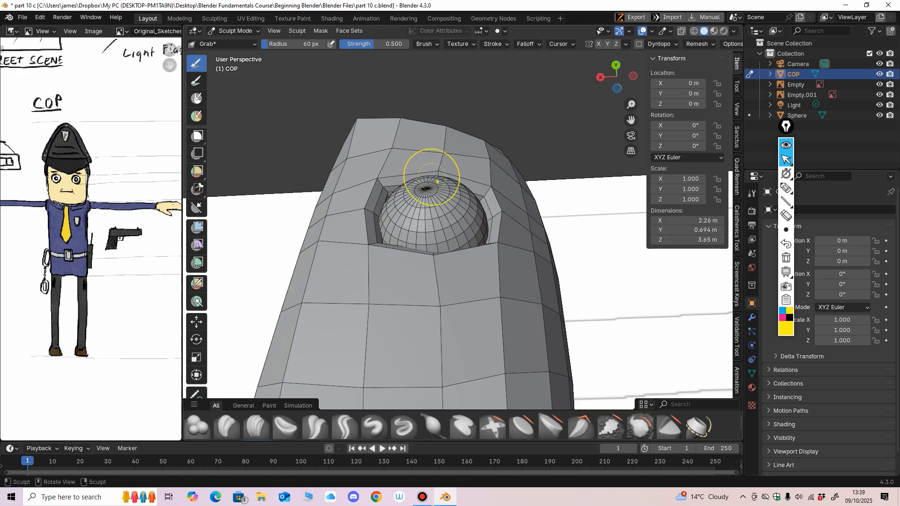
Adjust the Grab brush radius and pull the socket's upper outer corner in toward the eyeball from the back view.
{"action": "key", "text": "f"}
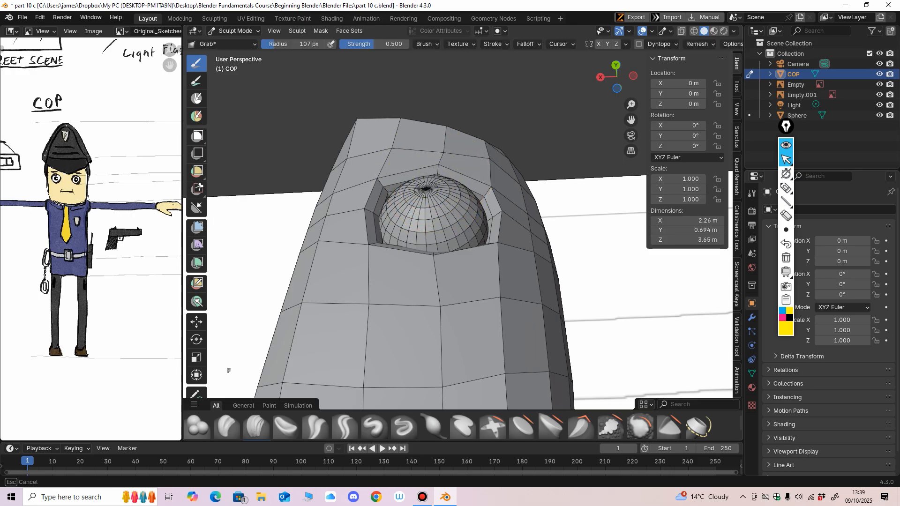
{"action": "mouse_move", "coordinate": [442, 177]}
{"action": "middle_mouse_down"}
{"action": "mouse_move", "coordinate": [411, 151]}
{"action": "mouse_move", "coordinate": [403, 159]}
{"action": "mouse_move", "coordinate": [411, 171]}
{"action": "mouse_move", "coordinate": [251, 60]}
{"action": "mouse_move", "coordinate": [492, 186]}
{"action": "middle_mouse_up"}
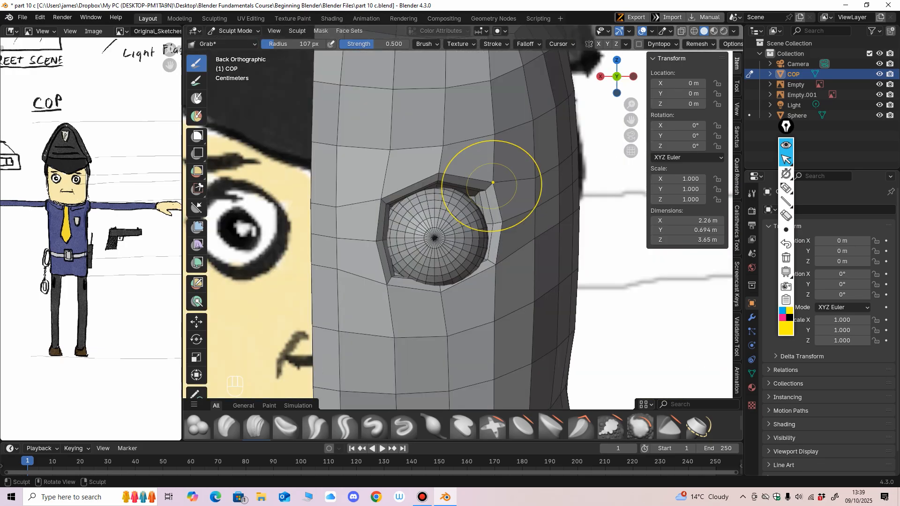
{"action": "key", "text": "f"}
{"action": "left_click", "coordinate": [486, 224]}
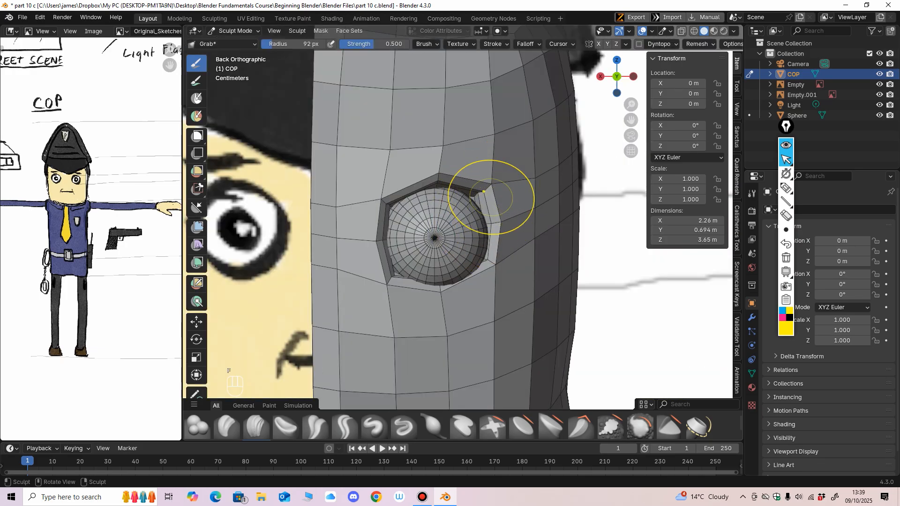
{"action": "key", "text": "f"}
{"action": "left_click_drag", "start_coordinate": [497, 186], "coordinate": [495, 198]}
{"action": "left_click", "coordinate": [555, 183]}
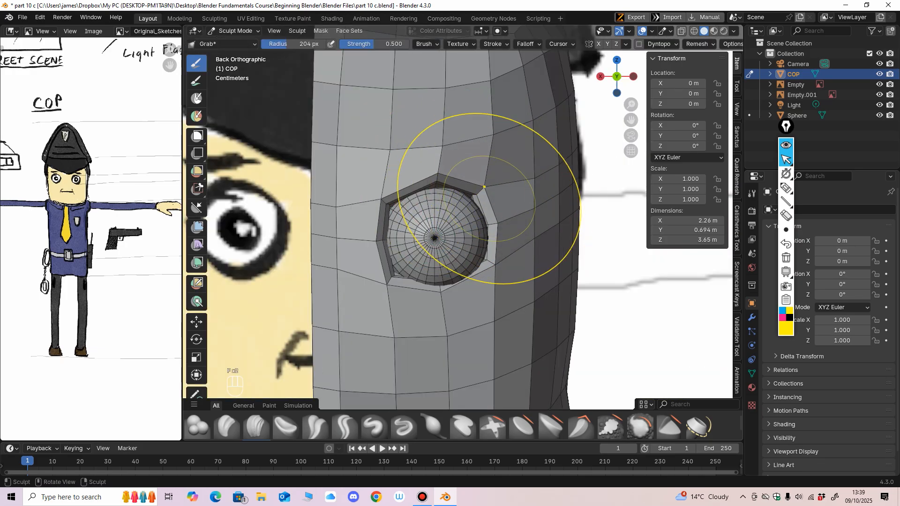
Pull the socket's upper and lower inner corners toward the eyeball, using a Grab brush radius of 127 px for the lower one.
{"action": "left_click_drag", "start_coordinate": [390, 196], "coordinate": [393, 199]}
{"action": "key", "text": "f"}
{"action": "left_click", "coordinate": [375, 266]}
{"action": "left_click_drag", "start_coordinate": [391, 276], "coordinate": [402, 268]}
{"action": "middle_click_drag", "start_coordinate": [503, 263], "coordinate": [445, 234]}
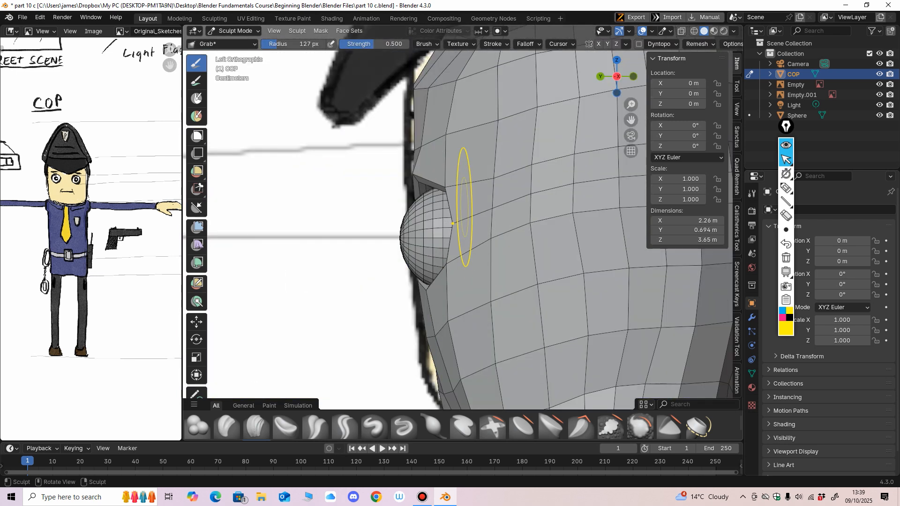
{"action": "middle_click_drag", "start_coordinate": [426, 289], "coordinate": [538, 239]}
{"action": "middle_click_drag", "start_coordinate": [423, 175], "coordinate": [431, 178], "text": "alt"}
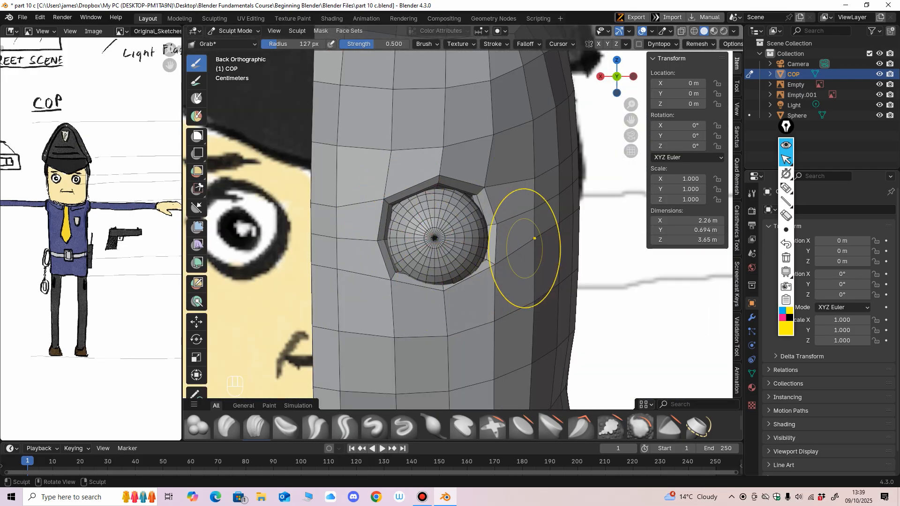
Set the Grab brush radius to 94 px and slightly nudge the socket's inner side.
{"action": "mouse_move", "coordinate": [518, 246]}
{"action": "middle_mouse_down", "text": "ctrl"}
{"action": "mouse_move", "coordinate": [504, 360]}
{"action": "mouse_move", "coordinate": [469, 281]}
{"action": "middle_mouse_up", "text": "ctrl"}
{"action": "key", "text": "f"}
{"action": "left_click", "coordinate": [430, 234]}
{"action": "left_click_drag", "start_coordinate": [429, 234], "coordinate": [432, 235]}
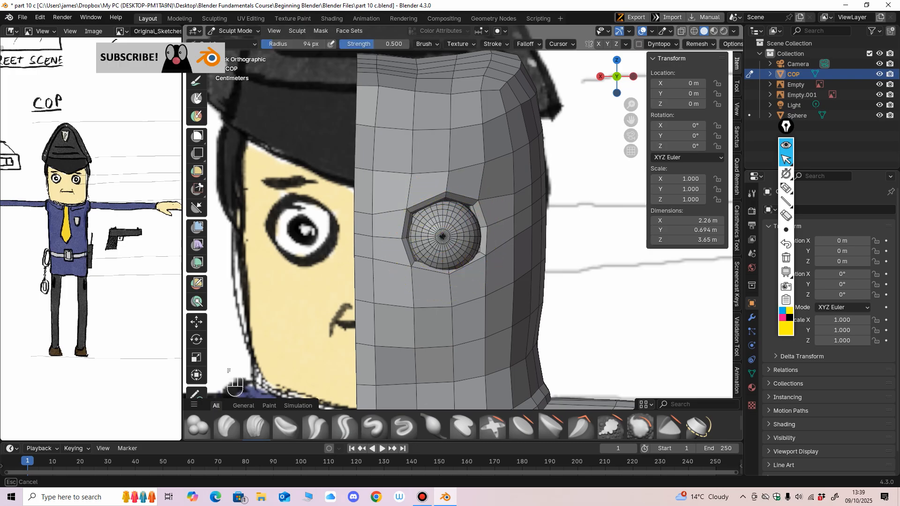
{"action": "mouse_move", "coordinate": [462, 222]}
{"action": "middle_mouse_down", "text": "ctrl"}
{"action": "mouse_move", "coordinate": [462, 272]}
{"action": "mouse_move", "coordinate": [463, 242]}
{"action": "middle_mouse_up", "text": "ctrl"}
{"action": "middle_click_drag", "start_coordinate": [410, 335], "coordinate": [407, 291], "text": "ctrl"}
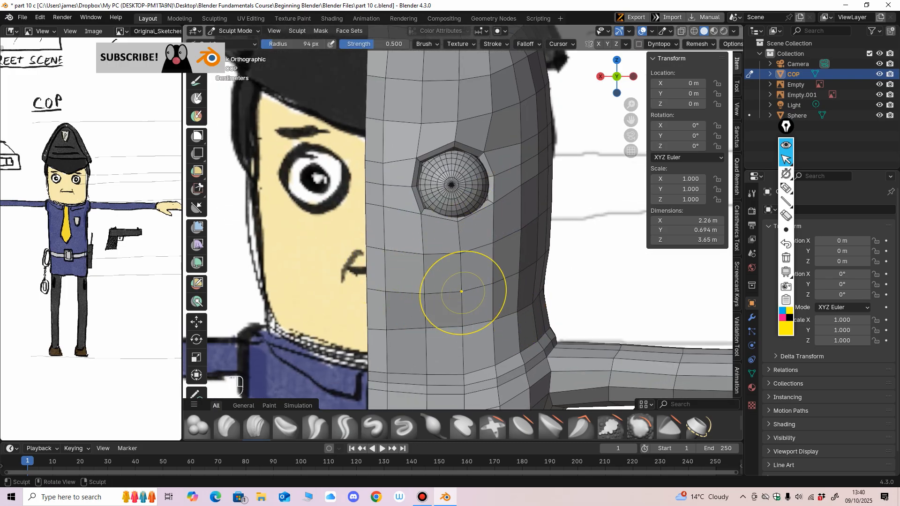
{"action": "middle_click_drag", "start_coordinate": [493, 242], "coordinate": [493, 237], "text": "ctrl"}
{"action": "middle_click_drag", "start_coordinate": [450, 196], "coordinate": [450, 184], "text": "ctrl"}
{"action": "middle_click_drag", "start_coordinate": [450, 185], "coordinate": [450, 217], "text": "shift"}
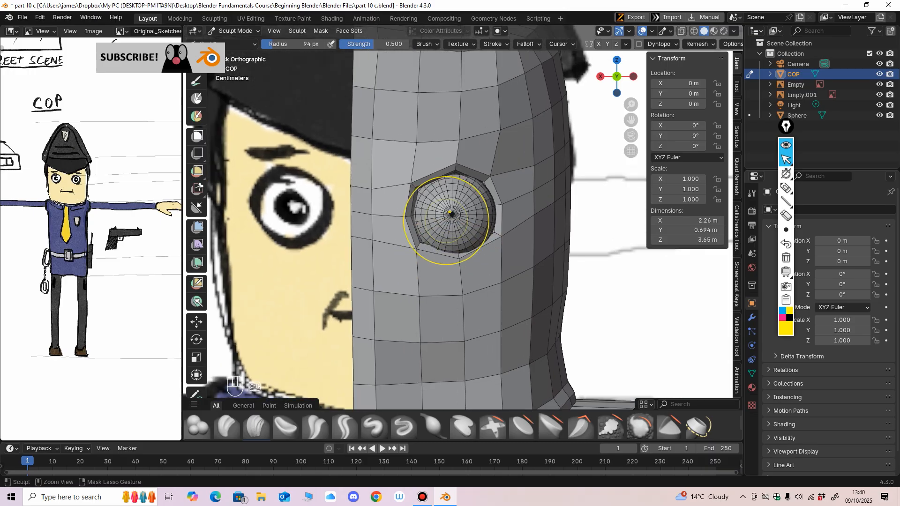
Return to Object Mode and apply Shade Smooth to the cop mesh.
{"action": "left_click", "coordinate": [235, 31]}
{"action": "left_click", "coordinate": [236, 43]}
{"action": "middle_click_drag", "start_coordinate": [356, 155], "coordinate": [358, 243], "text": "ctrl"}
{"action": "right_click", "coordinate": [483, 194]}
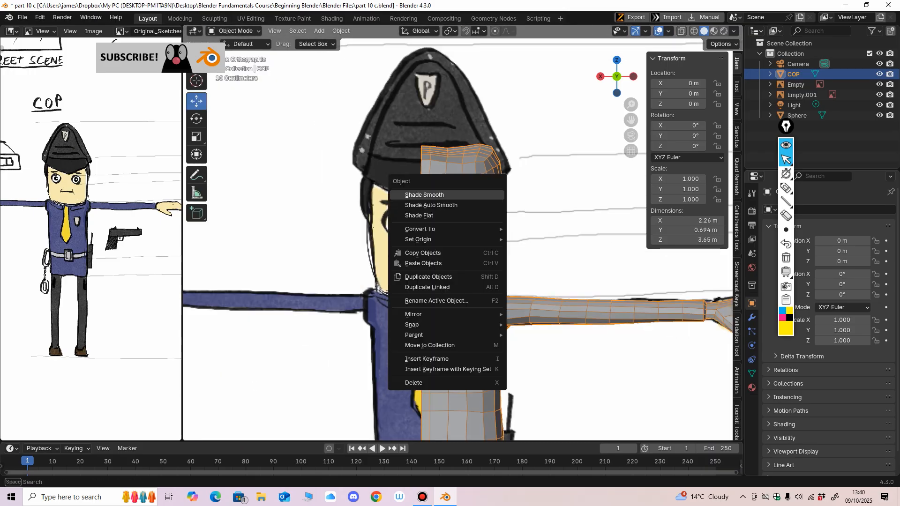
{"action": "left_click", "coordinate": [483, 195]}
Examine the smooth-shaded cop body against the reference drawings from several angles.
{"action": "middle_click_drag", "start_coordinate": [482, 201], "coordinate": [365, 225]}
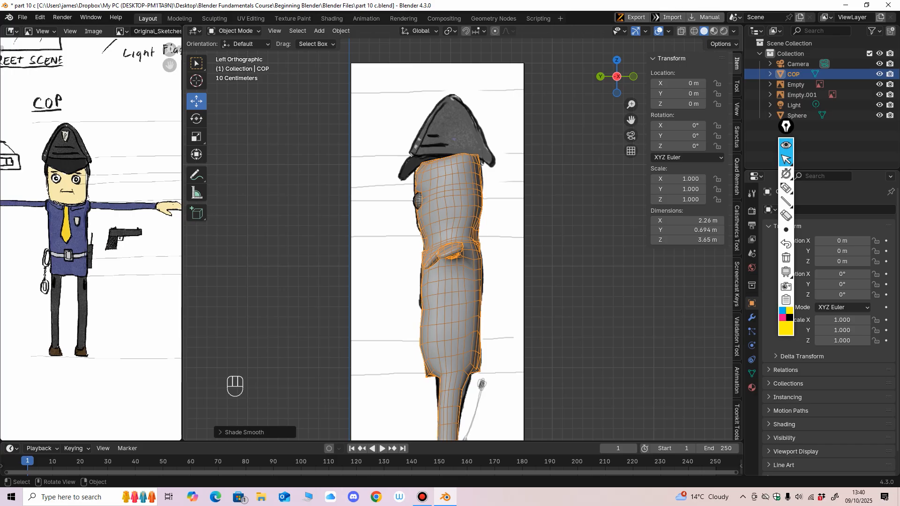
{"action": "middle_click_drag", "start_coordinate": [365, 225], "coordinate": [291, 212], "text": "alt"}
{"action": "scroll", "coordinate": [455, 200], "scroll_direction": "up", "scroll_amount": 3}
{"action": "scroll", "coordinate": [457, 239], "scroll_direction": "down", "scroll_amount": 4}
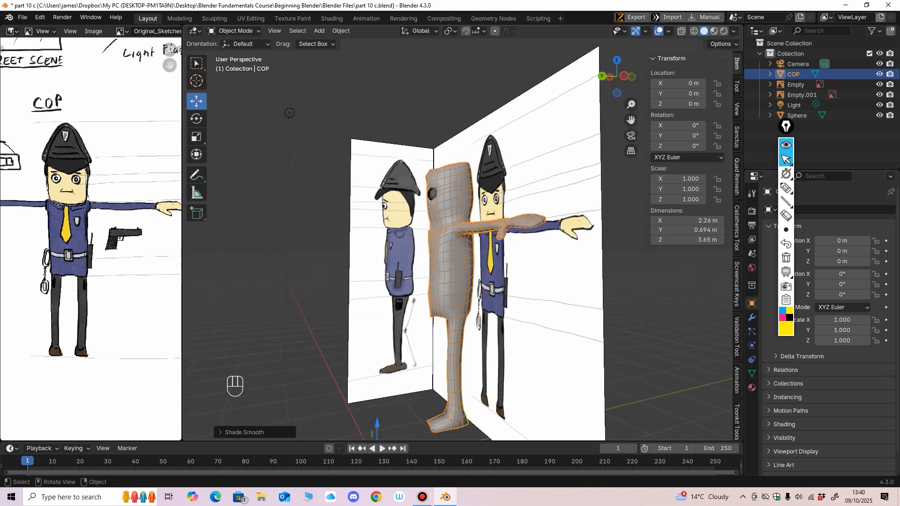
{"action": "middle_click_drag", "start_coordinate": [457, 239], "coordinate": [497, 237]}
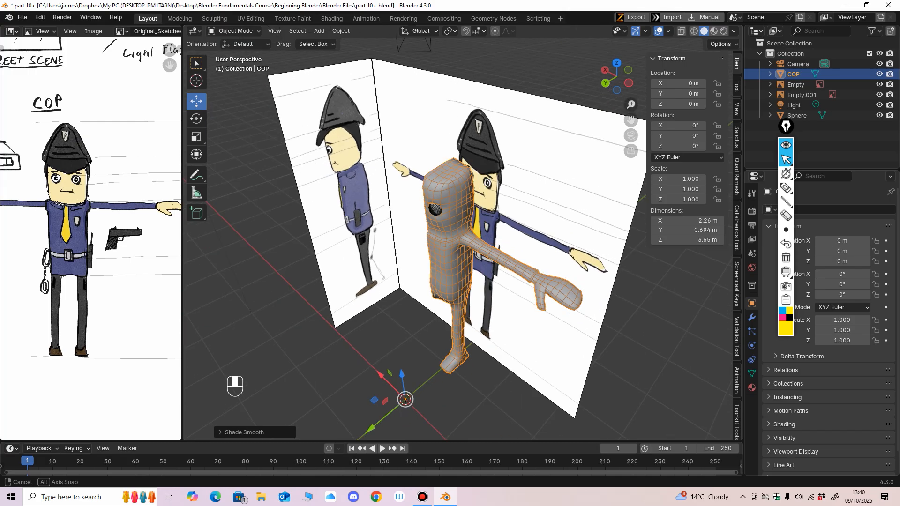
{"action": "middle_click_drag", "start_coordinate": [230, 56], "coordinate": [216, 145]}
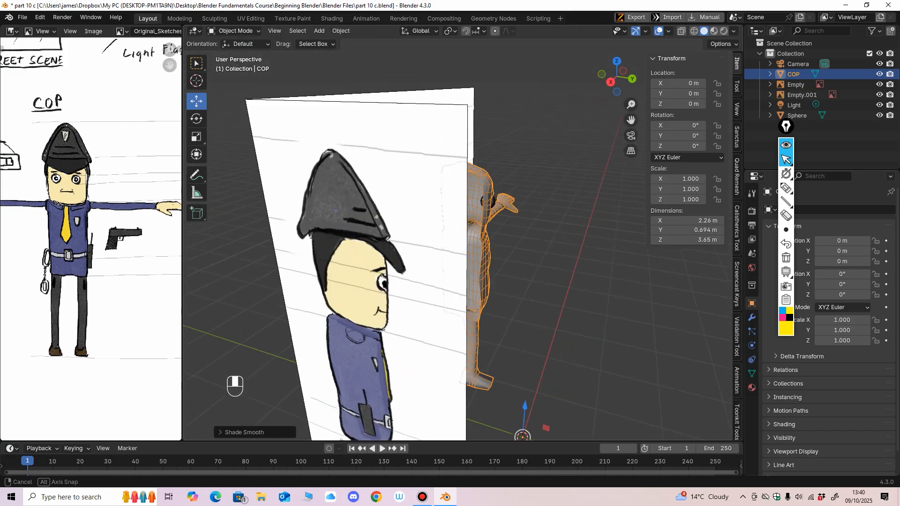
{"action": "middle_click_drag", "start_coordinate": [462, 225], "coordinate": [407, 232]}
{"action": "scroll", "coordinate": [463, 236], "scroll_direction": "up", "scroll_amount": 4}
{"action": "middle_click_drag", "start_coordinate": [407, 232], "coordinate": [412, 318], "text": "shift"}
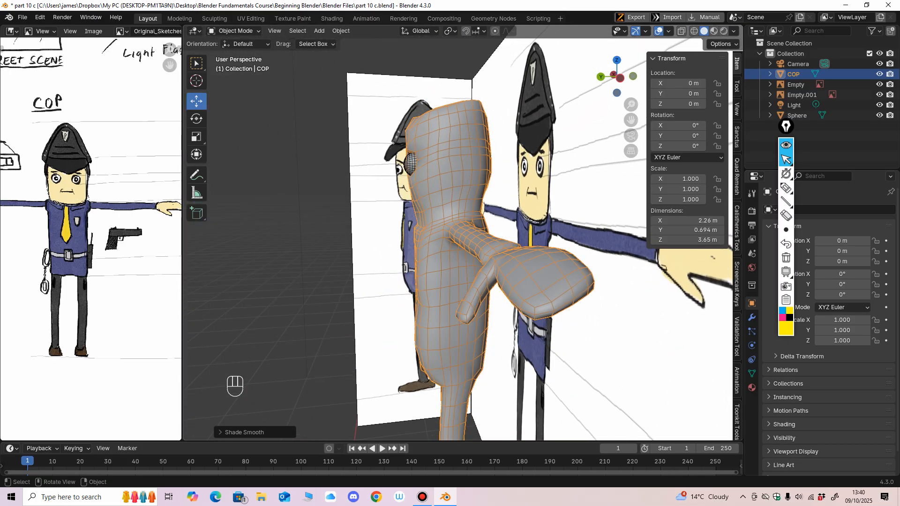
Hide the reference images Empty and Empty.001, and widen the sketch viewer beside the model.
{"action": "left_click_drag", "start_coordinate": [879, 85], "coordinate": [880, 94]}
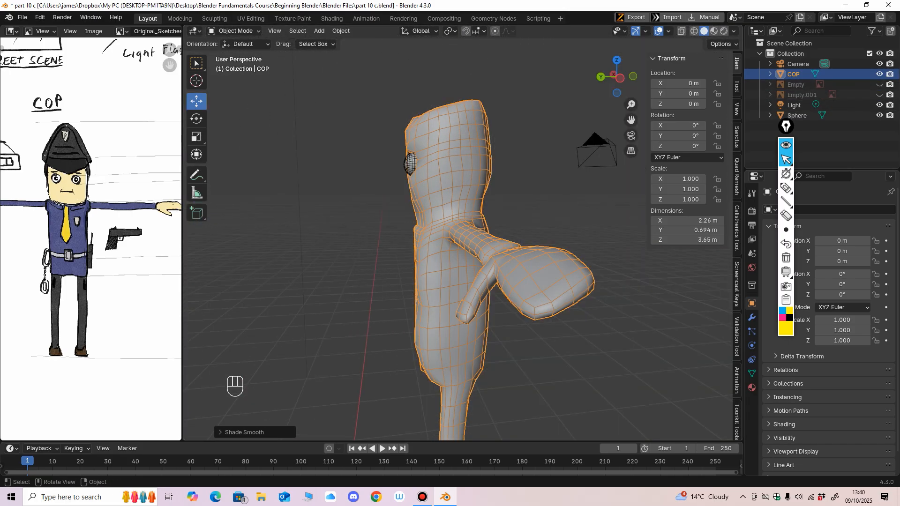
{"action": "middle_click_drag", "start_coordinate": [422, 290], "coordinate": [473, 286]}
{"action": "middle_click_drag", "start_coordinate": [117, 299], "coordinate": [120, 328], "text": "ctrl"}
{"action": "middle_click_drag", "start_coordinate": [436, 291], "coordinate": [506, 241]}
{"action": "middle_click_drag", "start_coordinate": [506, 240], "coordinate": [507, 298], "text": "ctrl"}
{"action": "mouse_move", "coordinate": [101, 286]}
{"action": "middle_mouse_down", "text": "shift"}
{"action": "mouse_move", "coordinate": [115, 224]}
{"action": "mouse_move", "coordinate": [83, 244]}
{"action": "mouse_move", "coordinate": [102, 244]}
{"action": "middle_mouse_up", "text": "shift"}
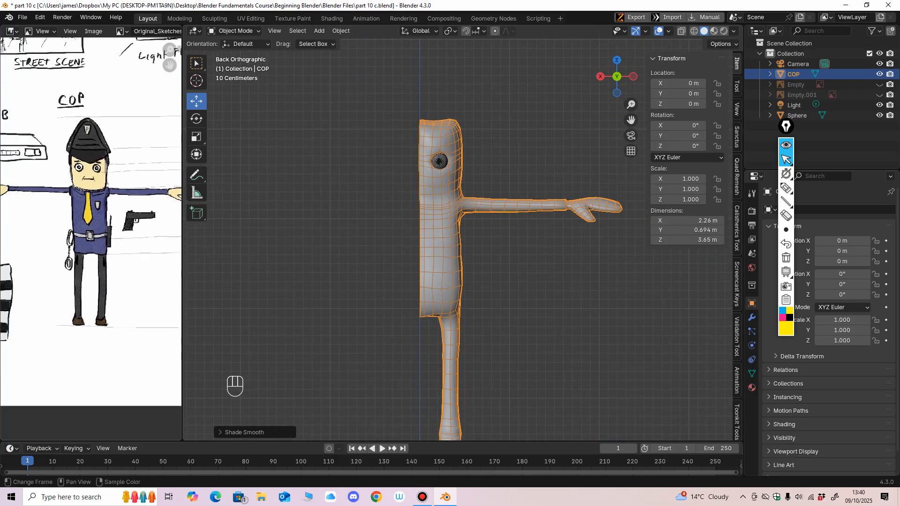
{"action": "left_click_drag", "start_coordinate": [182, 246], "coordinate": [201, 246]}
{"action": "middle_click_drag", "start_coordinate": [115, 239], "coordinate": [114, 245], "text": "ctrl"}
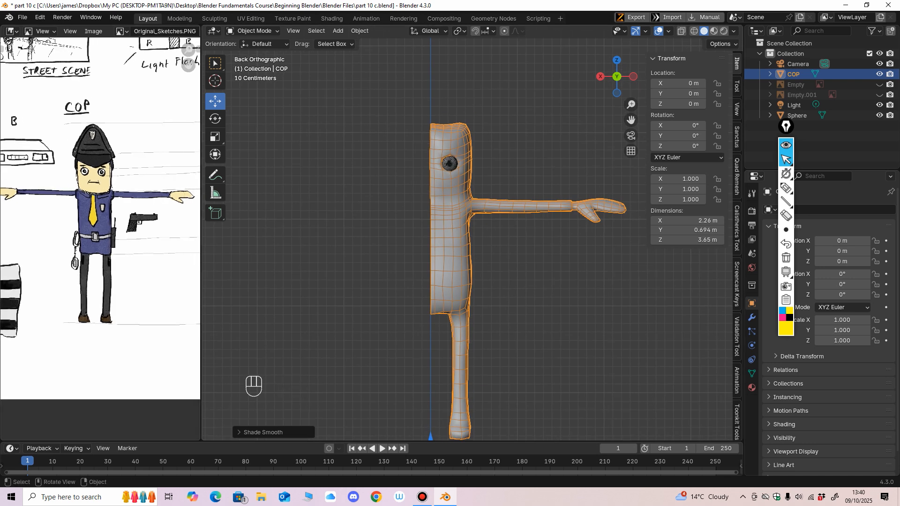
{"action": "middle_click_drag", "start_coordinate": [515, 281], "coordinate": [290, 159]}
{"action": "middle_click_drag", "start_coordinate": [469, 281], "coordinate": [307, 262]}
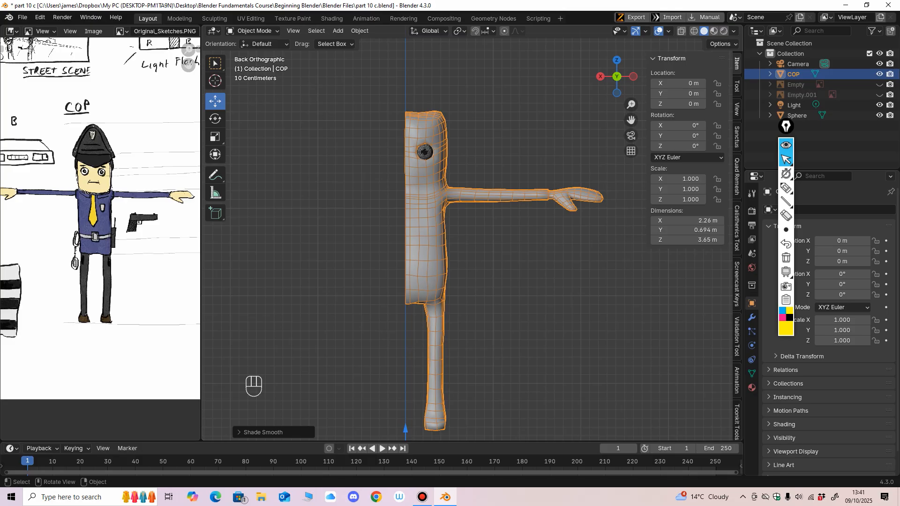
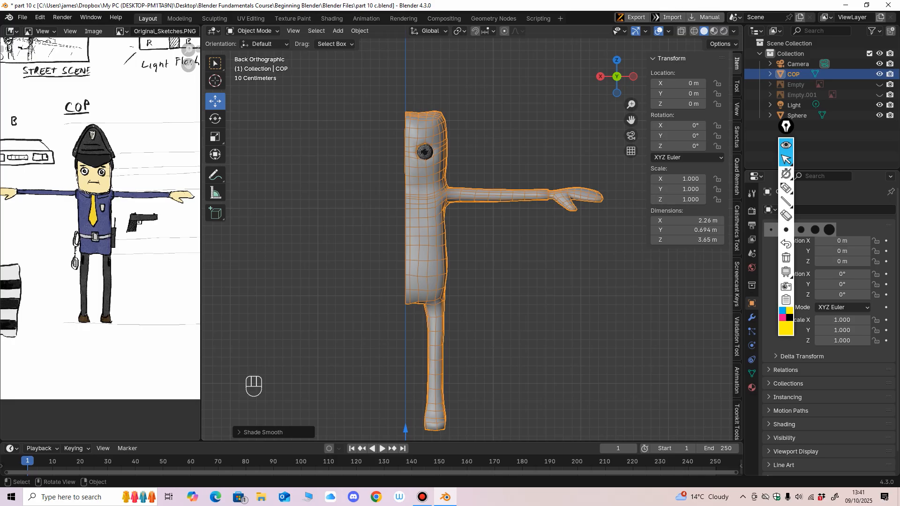
Rename the eyeball sphere as EYE and hide it.
{"action": "left_click", "coordinate": [506, 262]}
{"action": "left_click", "coordinate": [429, 243]}
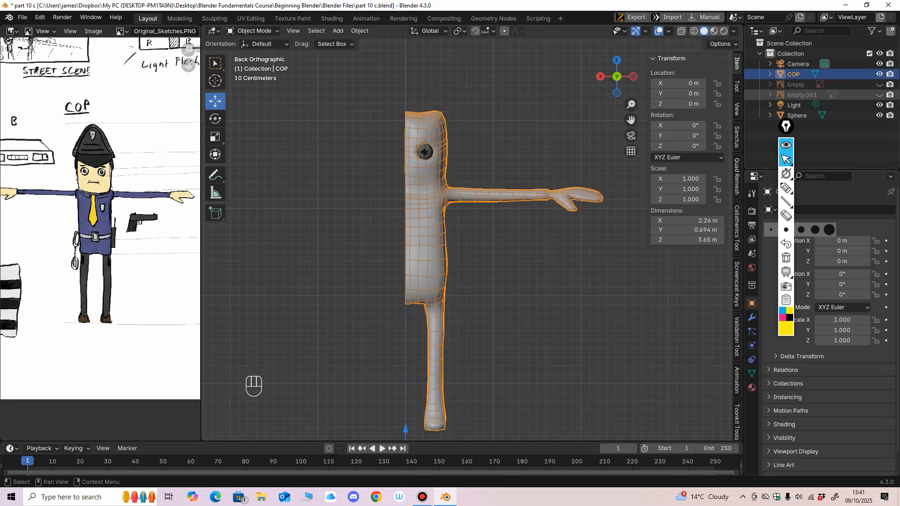
{"action": "double_click", "coordinate": [796, 115]}
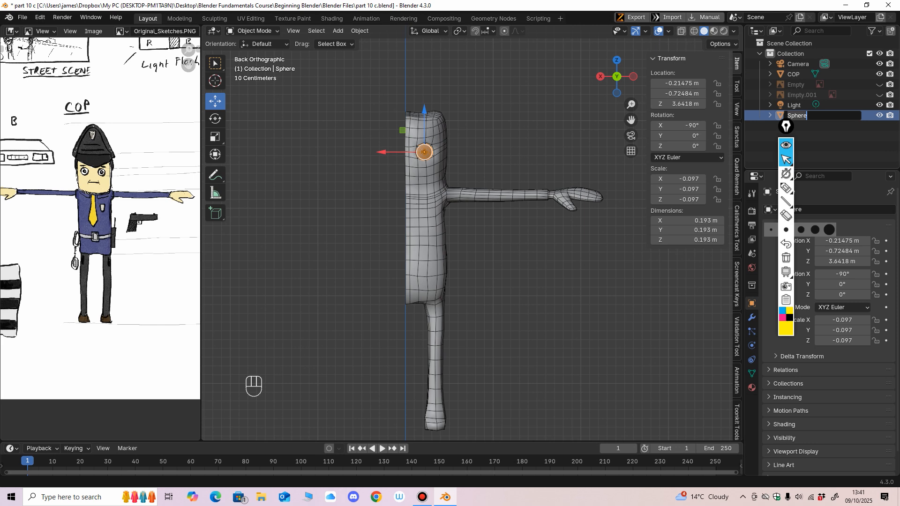
{"action": "key", "text": "Return"}
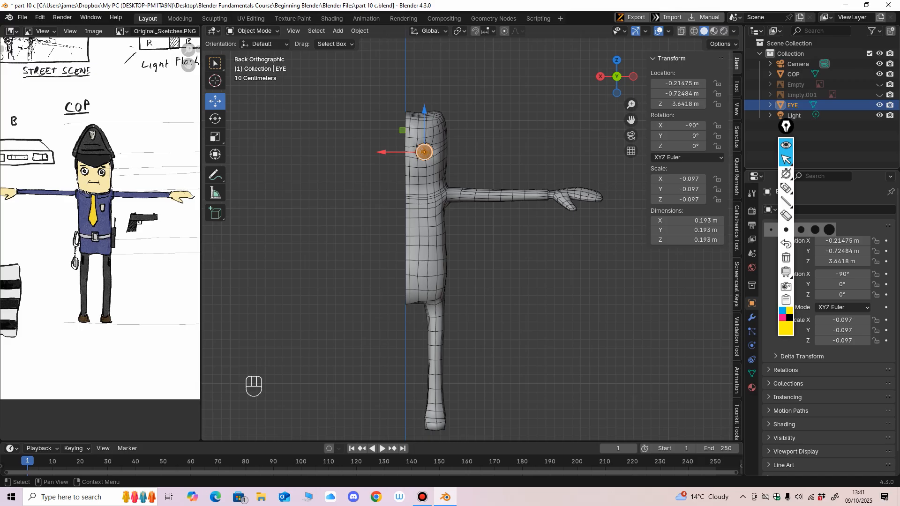
{"action": "mouse_move", "coordinate": [507, 244]}
{"action": "middle_mouse_down"}
{"action": "mouse_move", "coordinate": [473, 276]}
{"action": "mouse_move", "coordinate": [501, 249]}
{"action": "middle_mouse_up"}
{"action": "key", "text": "h"}
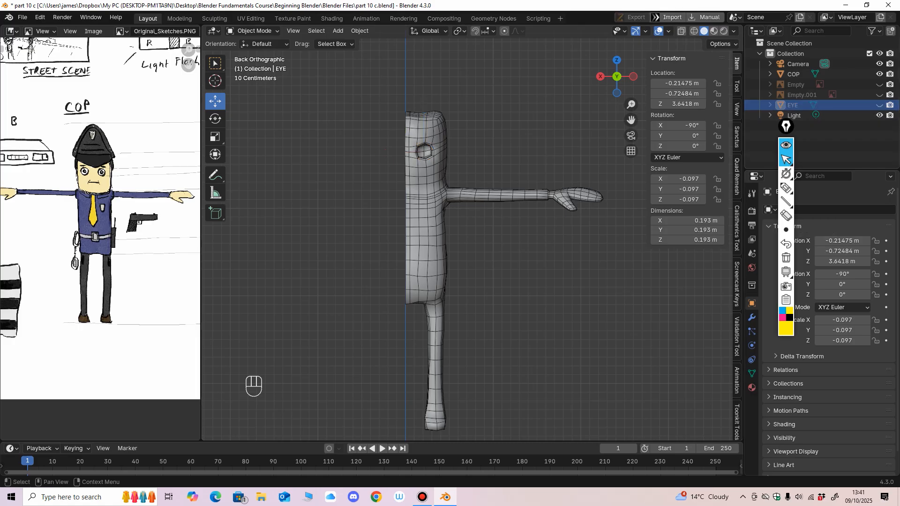
Add a Mirror modifier on the X axis to the COP object.
{"action": "mouse_move", "coordinate": [786, 126]}
{"action": "left_mouse_down"}
{"action": "mouse_move", "coordinate": [706, 261]}
{"action": "mouse_move", "coordinate": [722, 264]}
{"action": "left_mouse_up"}
{"action": "mouse_move", "coordinate": [495, 178]}
{"action": "middle_mouse_down", "text": "shift"}
{"action": "mouse_move", "coordinate": [487, 186]}
{"action": "mouse_move", "coordinate": [487, 159]}
{"action": "middle_mouse_up", "text": "shift"}
{"action": "mouse_move", "coordinate": [487, 197]}
{"action": "middle_mouse_down"}
{"action": "mouse_move", "coordinate": [461, 214]}
{"action": "mouse_move", "coordinate": [482, 199]}
{"action": "middle_mouse_up"}
{"action": "middle_click_drag", "start_coordinate": [483, 200], "coordinate": [508, 221], "text": "shift"}
{"action": "middle_click_drag", "start_coordinate": [507, 220], "coordinate": [406, 240], "text": "ctrl"}
{"action": "middle_click_drag", "start_coordinate": [406, 240], "coordinate": [501, 242]}
{"action": "middle_click_drag", "start_coordinate": [426, 248], "coordinate": [458, 187], "text": "shift"}
{"action": "left_click", "coordinate": [457, 187]}
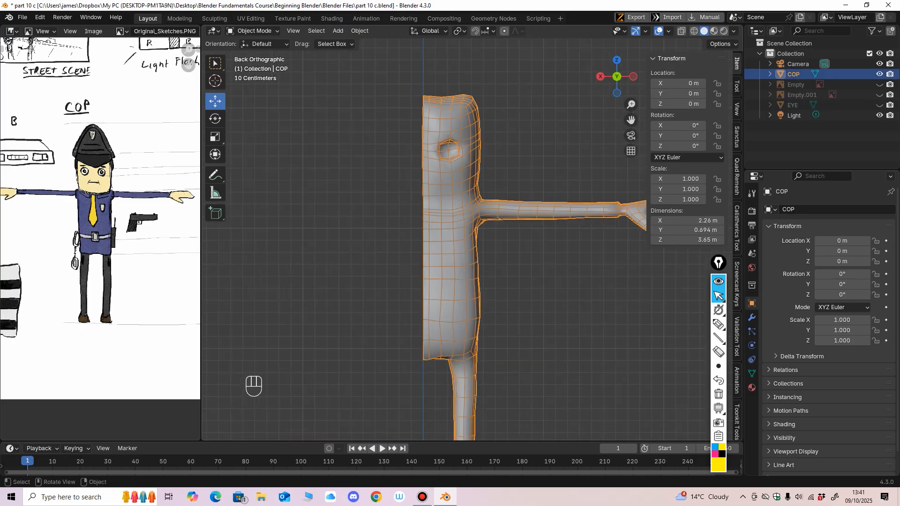
{"action": "left_click", "coordinate": [751, 317]}
{"action": "left_click", "coordinate": [833, 209]}
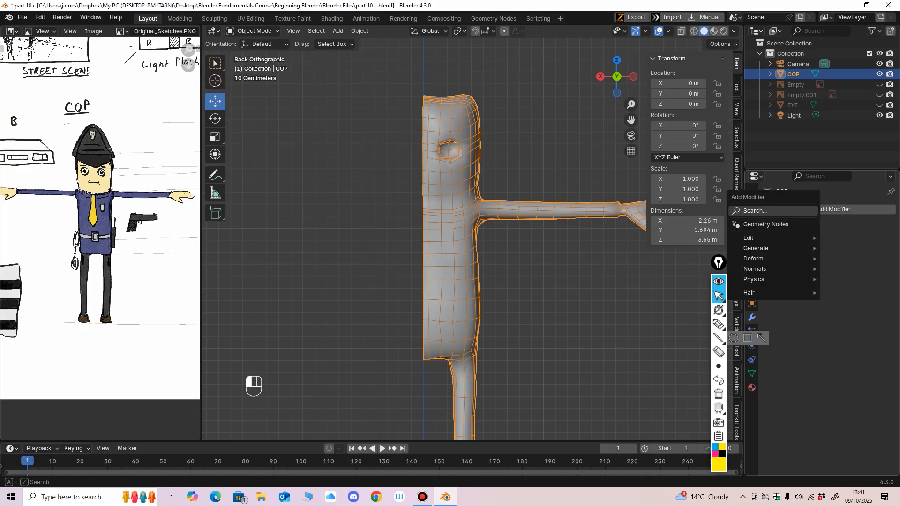
{"action": "mouse_move", "coordinate": [773, 249]}
{"action": "left_click", "coordinate": [675, 320]}
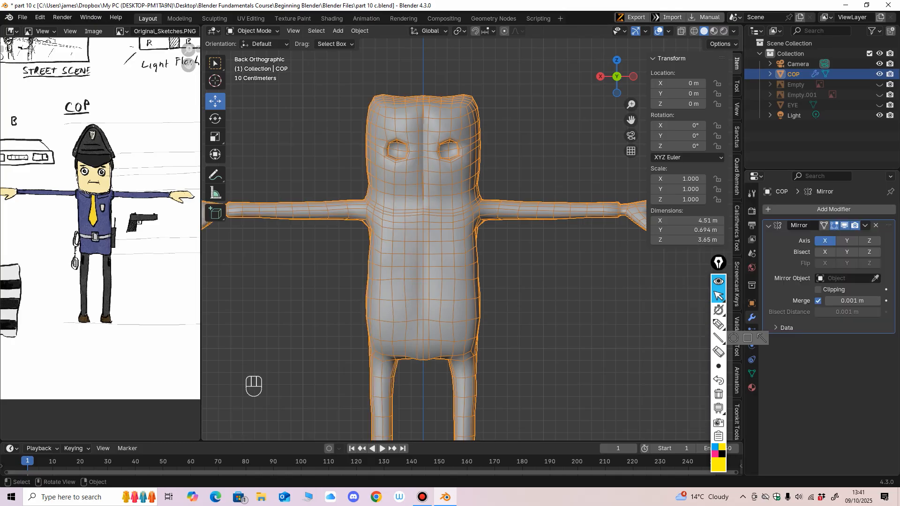
Examine the mirrored body's centre seam and both eye sockets from several angles.
{"action": "middle_click_drag", "start_coordinate": [539, 262], "coordinate": [491, 323]}
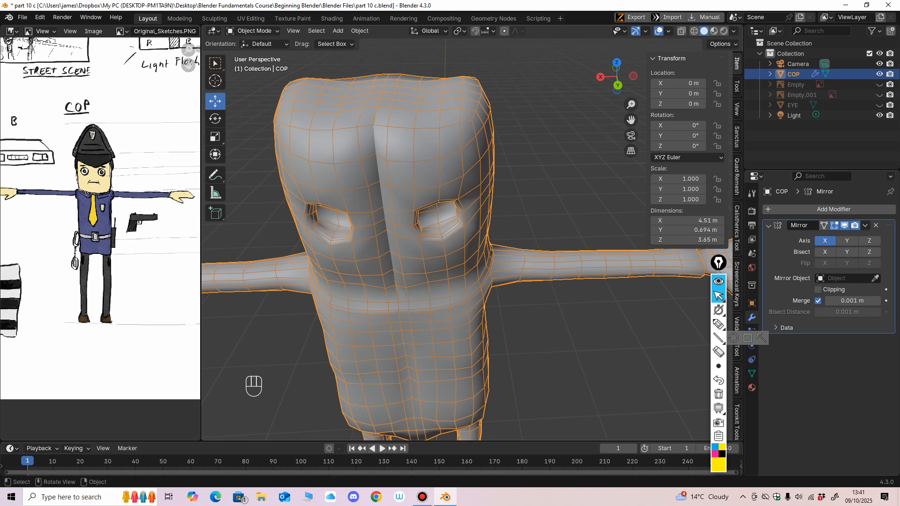
{"action": "middle_click_drag", "start_coordinate": [395, 279], "coordinate": [404, 262]}
{"action": "scroll", "coordinate": [421, 263], "scroll_direction": "up", "scroll_amount": 3}
{"action": "middle_click_drag", "start_coordinate": [488, 263], "coordinate": [410, 258]}
{"action": "scroll", "coordinate": [483, 267], "scroll_direction": "down", "scroll_amount": 4}
{"action": "scroll", "coordinate": [486, 263], "scroll_direction": "up", "scroll_amount": 4}
{"action": "key", "text": "ctrl+KP_1"}
{"action": "scroll", "coordinate": [374, 234], "scroll_direction": "up", "scroll_amount": 2}
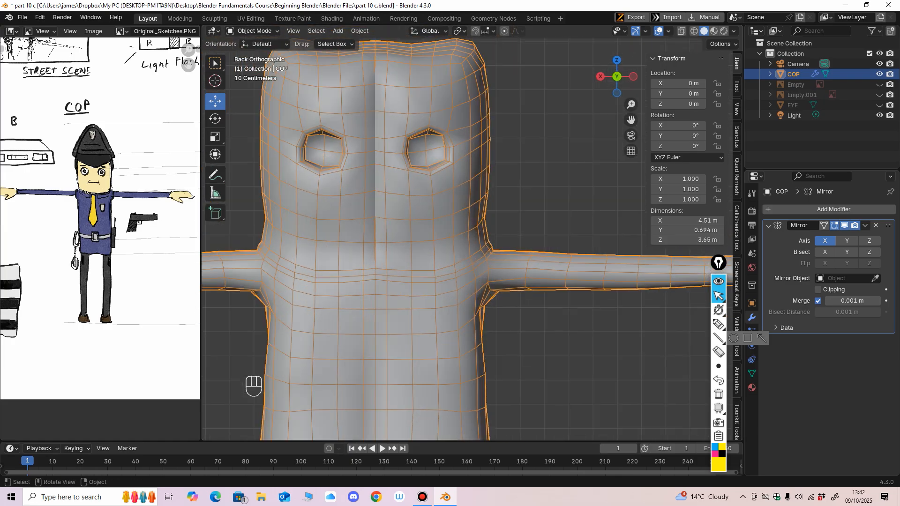
{"action": "middle_click_drag", "start_coordinate": [542, 202], "coordinate": [542, 161], "text": "ctrl"}
{"action": "middle_click_drag", "start_coordinate": [542, 162], "coordinate": [542, 206], "text": "ctrl"}
{"action": "middle_click_drag", "start_coordinate": [542, 206], "coordinate": [543, 240], "text": "shift"}
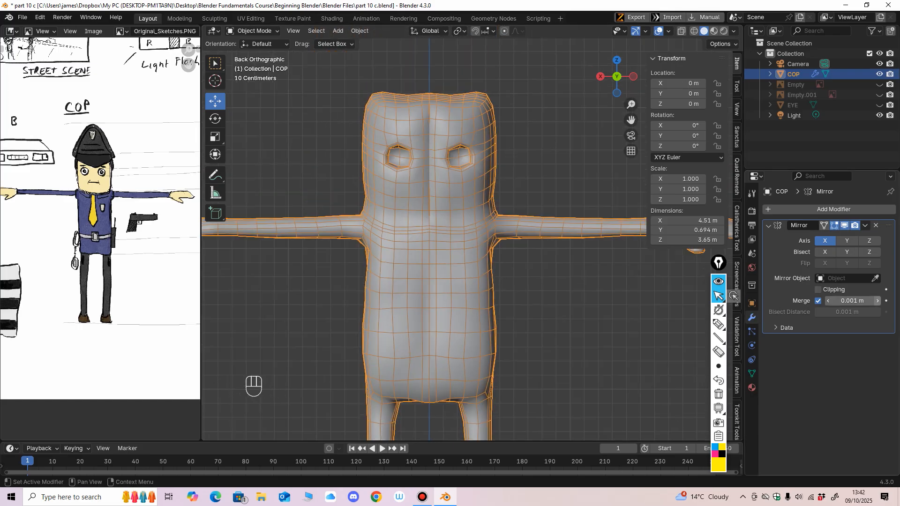
Set the Mirror modifier's merge distance to 0.005 m.
{"action": "left_click", "coordinate": [877, 301]}
{"action": "left_click", "coordinate": [877, 300]}
{"action": "left_click", "coordinate": [877, 301]}
{"action": "left_click", "coordinate": [876, 301]}
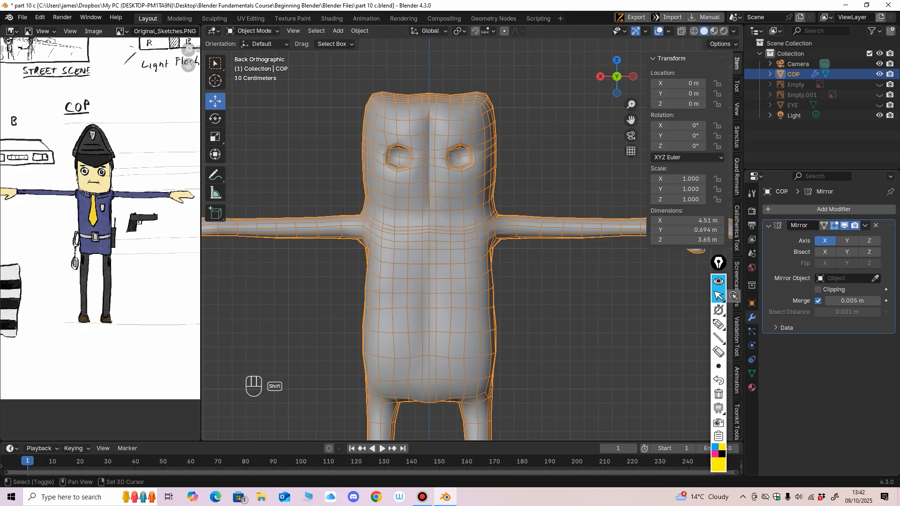
Switch the COP to Edit Mode with X-ray on and select the forehead's centre seam vertex for moving.
{"action": "middle_click_drag", "start_coordinate": [510, 136], "coordinate": [511, 89], "text": "ctrl"}
{"action": "middle_click_drag", "start_coordinate": [469, 141], "coordinate": [539, 122], "text": "shift"}
{"action": "middle_click_drag", "start_coordinate": [562, 187], "coordinate": [614, 207]}
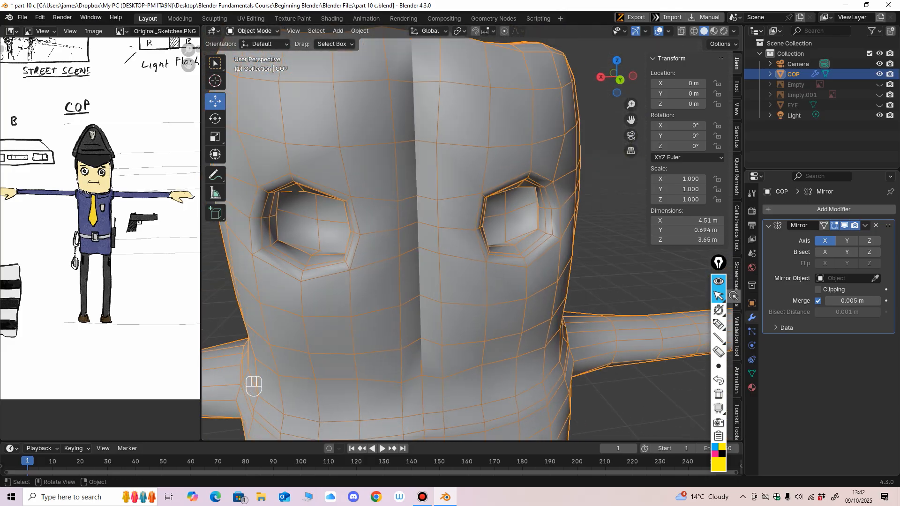
{"action": "left_click", "coordinate": [250, 31]}
{"action": "left_click", "coordinate": [249, 54]}
{"action": "left_click", "coordinate": [412, 140]}
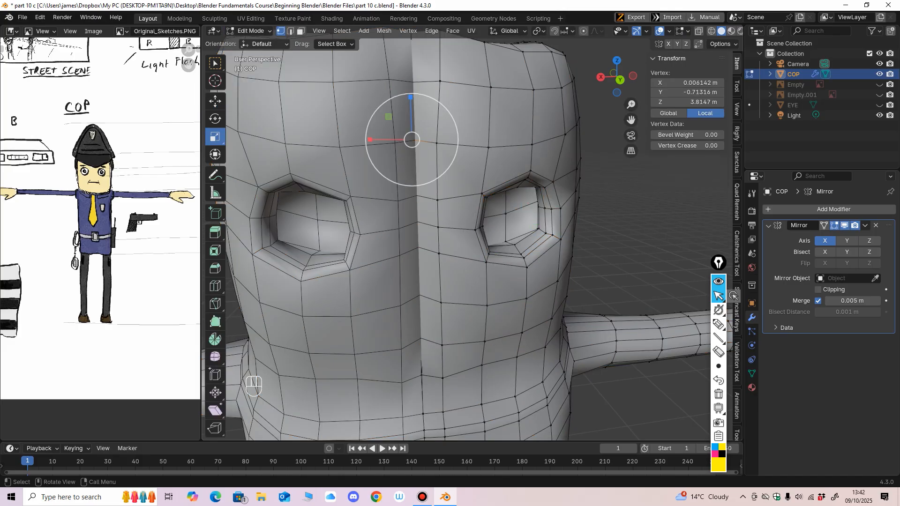
{"action": "left_click", "coordinate": [699, 31]}
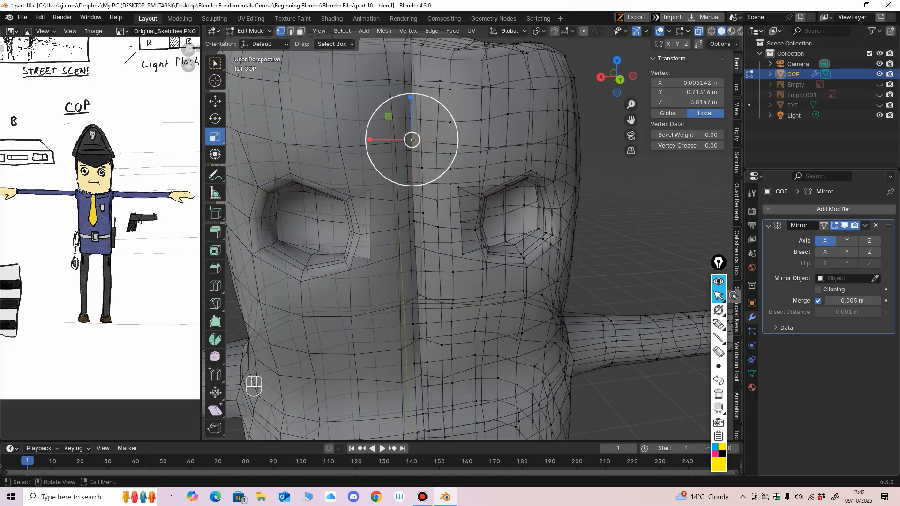
{"action": "left_click", "coordinate": [215, 101]}
Move the stray forehead seam vertices along X onto the centre line, placing the upper one at about 0.0008 m.
{"action": "middle_click_drag", "start_coordinate": [421, 197], "coordinate": [455, 239]}
{"action": "scroll", "coordinate": [422, 211], "scroll_direction": "up", "scroll_amount": 1}
{"action": "left_click_drag", "start_coordinate": [396, 174], "coordinate": [401, 176]}
{"action": "key", "text": "ctrl+z"}
{"action": "middle_click_drag", "start_coordinate": [400, 178], "coordinate": [462, 270], "text": "shift"}
{"action": "scroll", "coordinate": [462, 270], "scroll_direction": "up", "scroll_amount": 2}
{"action": "left_click_drag", "start_coordinate": [396, 319], "coordinate": [406, 320]}
{"action": "left_click", "coordinate": [440, 149]}
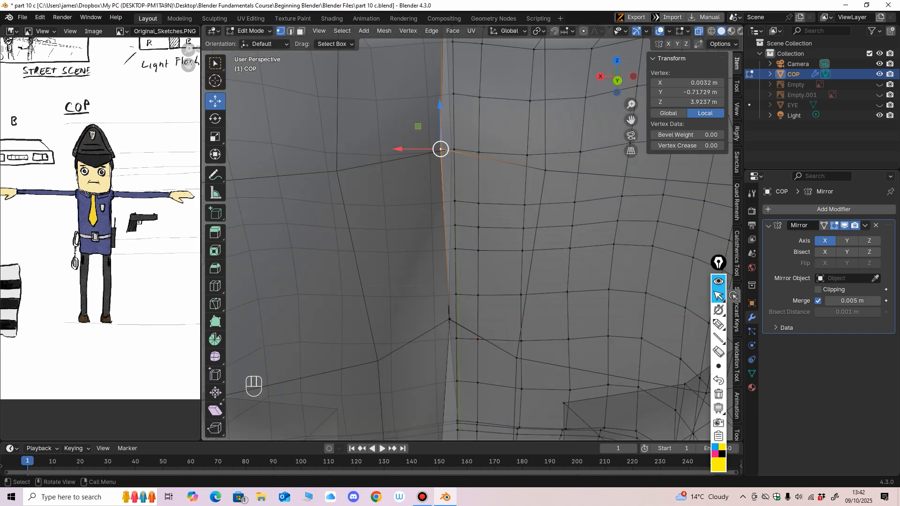
{"action": "left_click_drag", "start_coordinate": [400, 149], "coordinate": [412, 149]}
{"action": "scroll", "coordinate": [450, 187], "scroll_direction": "down", "scroll_amount": 6}
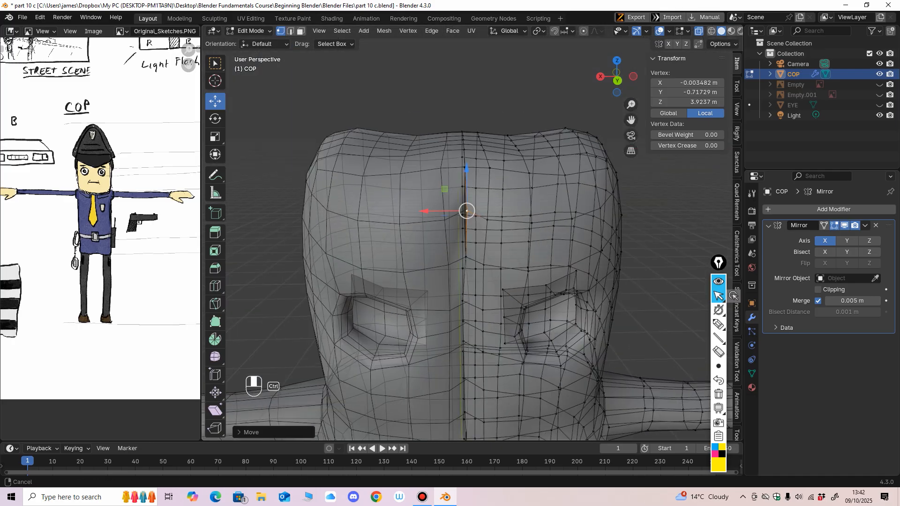
{"action": "left_click_drag", "start_coordinate": [424, 211], "coordinate": [421, 211]}
{"action": "scroll", "coordinate": [421, 211], "scroll_direction": "up", "scroll_amount": 5}
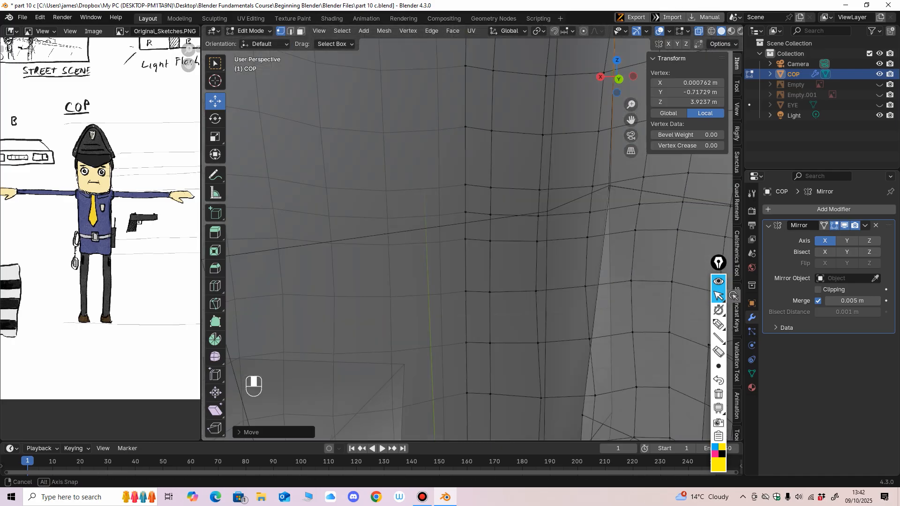
Try moving a seam vertex on the torso from the back view, and undo that move.
{"action": "middle_click_drag", "start_coordinate": [421, 211], "coordinate": [402, 168], "text": "alt"}
{"action": "scroll", "coordinate": [422, 211], "scroll_direction": "down", "scroll_amount": 3}
{"action": "middle_click_drag", "start_coordinate": [421, 234], "coordinate": [426, 174], "text": "shift"}
{"action": "scroll", "coordinate": [426, 187], "scroll_direction": "up", "scroll_amount": 1}
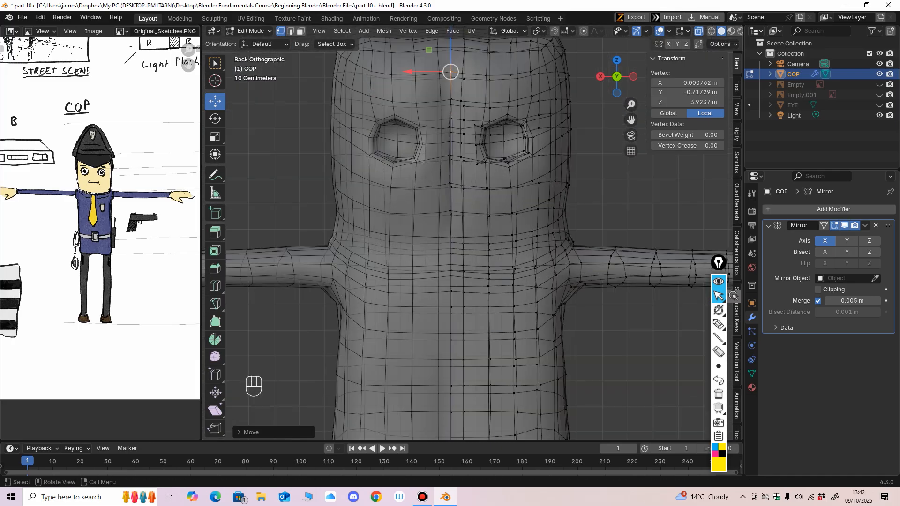
{"action": "middle_click_drag", "start_coordinate": [422, 263], "coordinate": [431, 169], "text": "shift"}
{"action": "middle_click_drag", "start_coordinate": [456, 311], "coordinate": [457, 294], "text": "ctrl"}
{"action": "left_click", "coordinate": [457, 300]}
{"action": "left_click_drag", "start_coordinate": [457, 300], "coordinate": [458, 303]}
{"action": "key", "text": "ctrl+z"}
Return to Object Mode and raise the Mirror modifier's merge distance to 0.021 m.
{"action": "middle_click_drag", "start_coordinate": [458, 302], "coordinate": [435, 299], "text": "shift"}
{"action": "middle_click_drag", "start_coordinate": [435, 207], "coordinate": [433, 408], "text": "shift"}
{"action": "middle_click_drag", "start_coordinate": [539, 262], "coordinate": [337, 262]}
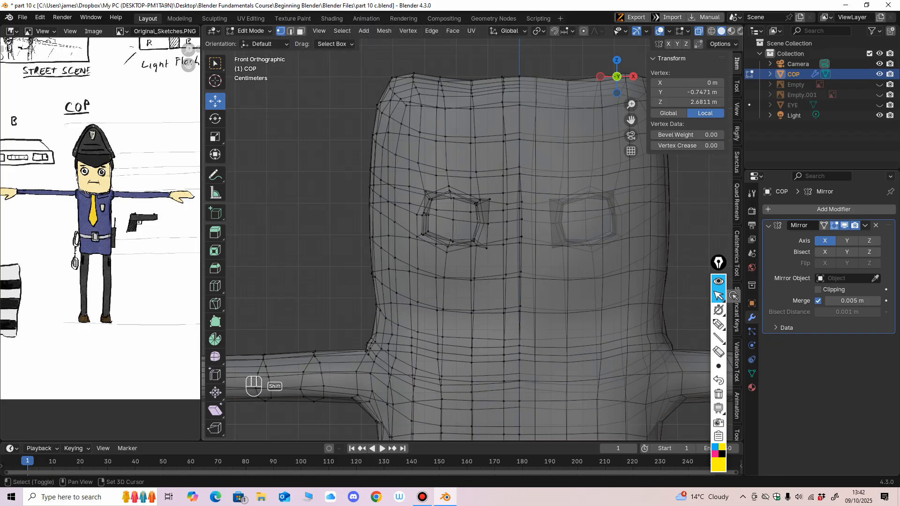
{"action": "middle_click_drag", "start_coordinate": [457, 244], "coordinate": [415, 288], "text": "shift"}
{"action": "middle_click_drag", "start_coordinate": [416, 288], "coordinate": [416, 220], "text": "ctrl"}
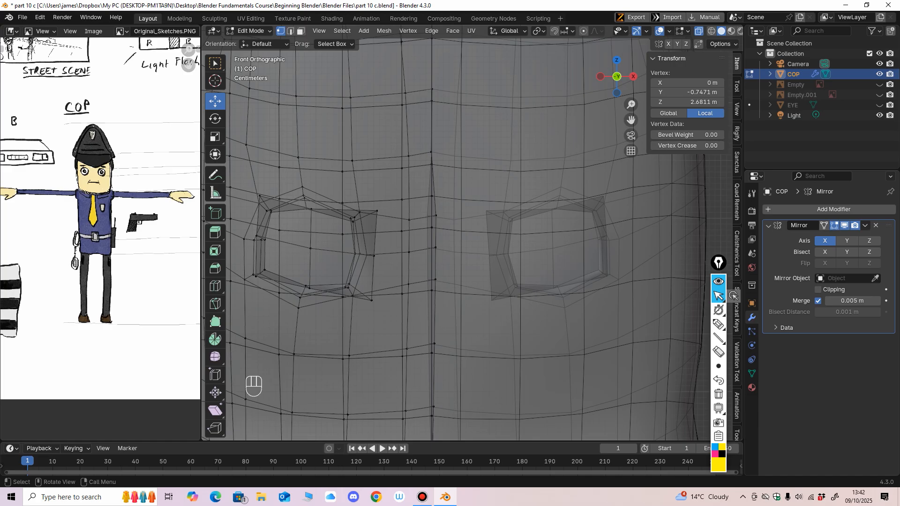
{"action": "left_click", "coordinate": [250, 31]}
{"action": "left_click", "coordinate": [255, 43]}
{"action": "scroll", "coordinate": [471, 234], "scroll_direction": "down", "scroll_amount": 1}
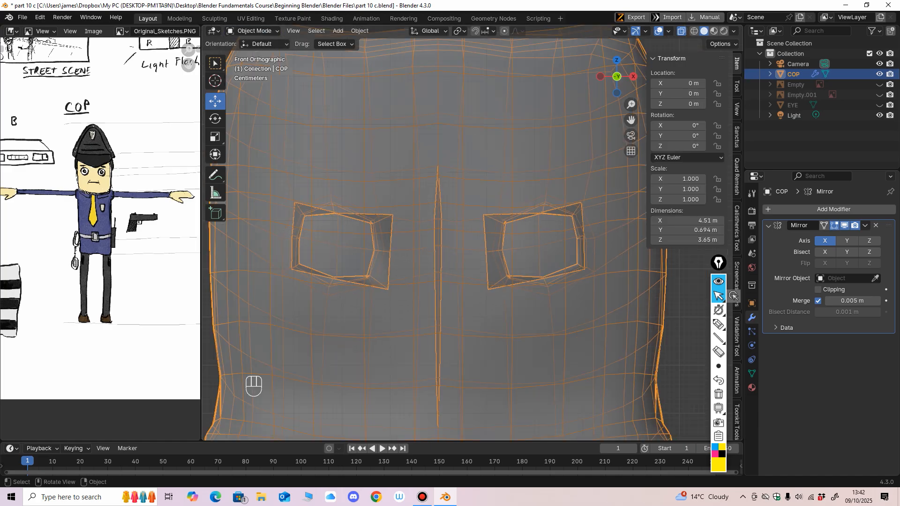
{"action": "left_click", "coordinate": [878, 301]}
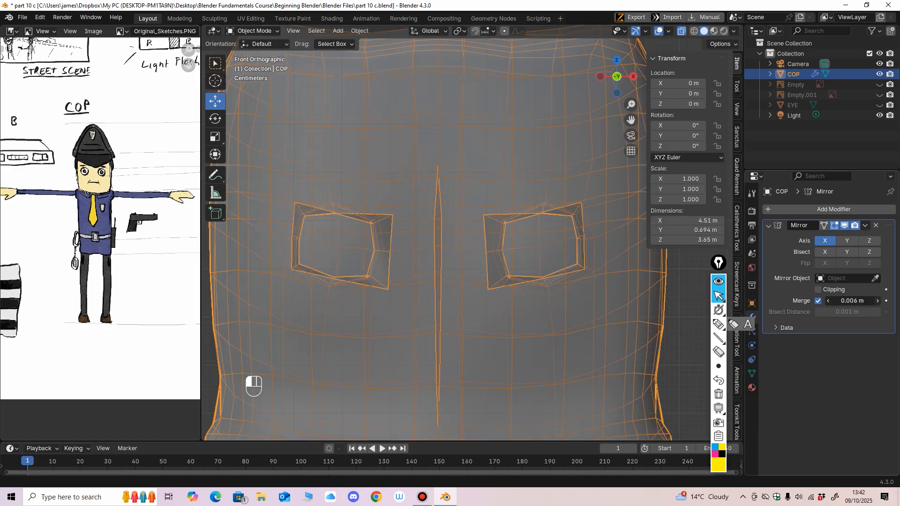
{"action": "left_click", "coordinate": [877, 301]}
{"action": "left_click", "coordinate": [877, 301]}
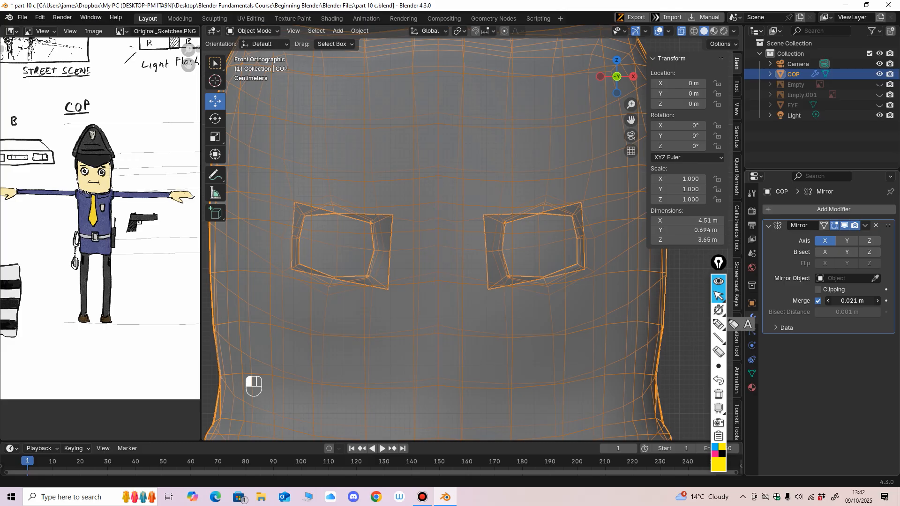
Examine the merged centre seam and eye sockets from the front, side and back.
{"action": "scroll", "coordinate": [456, 235], "scroll_direction": "down", "scroll_amount": 4}
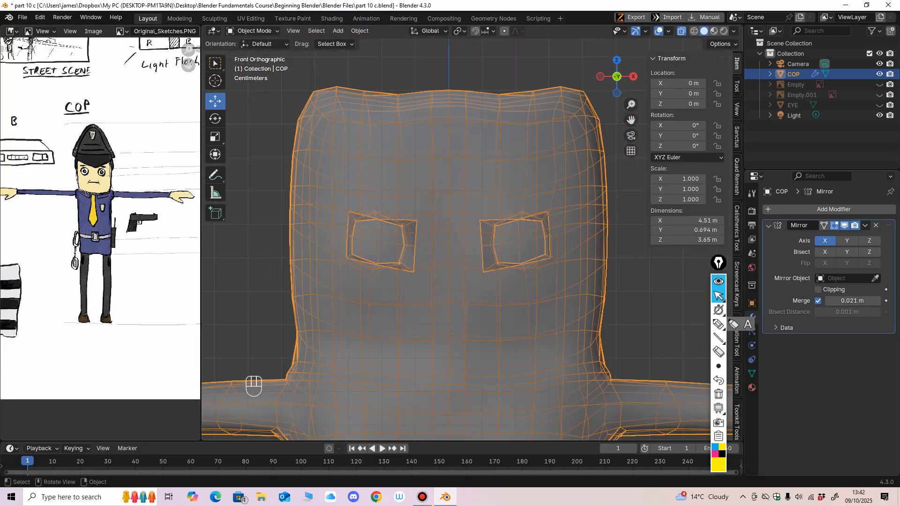
{"action": "middle_click_drag", "start_coordinate": [562, 262], "coordinate": [328, 264]}
{"action": "scroll", "coordinate": [350, 262], "scroll_direction": "up", "scroll_amount": 2}
{"action": "scroll", "coordinate": [457, 241], "scroll_direction": "down", "scroll_amount": 3}
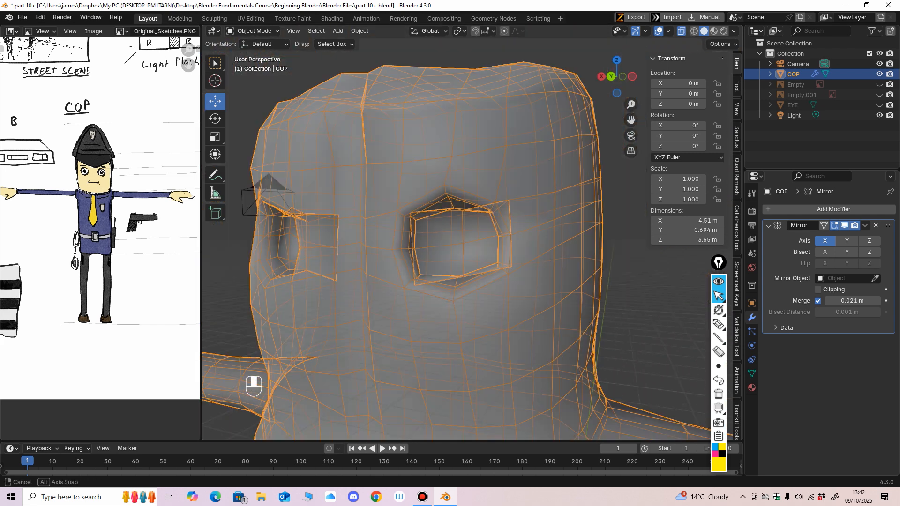
{"action": "mouse_move", "coordinate": [457, 242]}
{"action": "middle_mouse_down"}
{"action": "mouse_move", "coordinate": [380, 237]}
{"action": "mouse_move", "coordinate": [450, 242]}
{"action": "middle_mouse_up"}
{"action": "scroll", "coordinate": [380, 236], "scroll_direction": "down", "scroll_amount": 4}
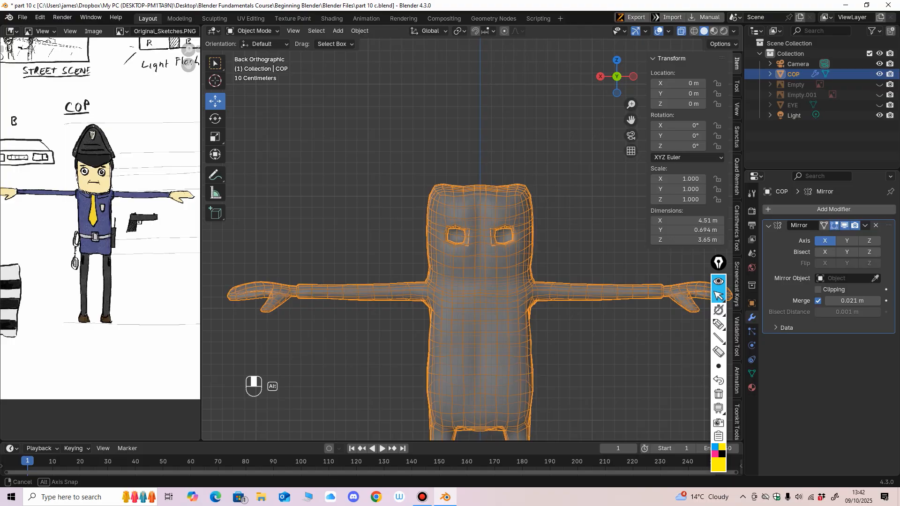
{"action": "middle_click_drag", "start_coordinate": [459, 300], "coordinate": [395, 78], "text": "shift"}
{"action": "middle_click_drag", "start_coordinate": [412, 154], "coordinate": [429, 272], "text": "shift"}
{"action": "middle_click_drag", "start_coordinate": [429, 187], "coordinate": [458, 280], "text": "shift"}
{"action": "scroll", "coordinate": [458, 281], "scroll_direction": "up", "scroll_amount": 1}
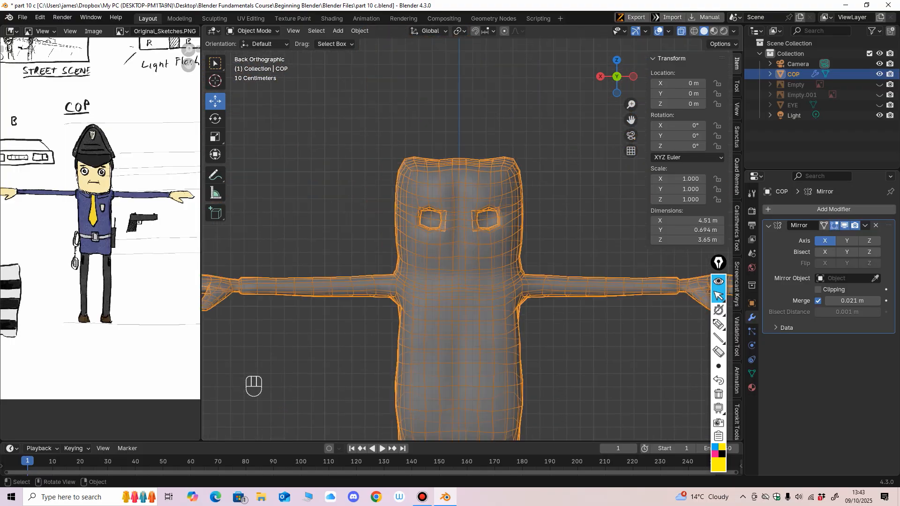
{"action": "scroll", "coordinate": [469, 236], "scroll_direction": "up", "scroll_amount": 2}
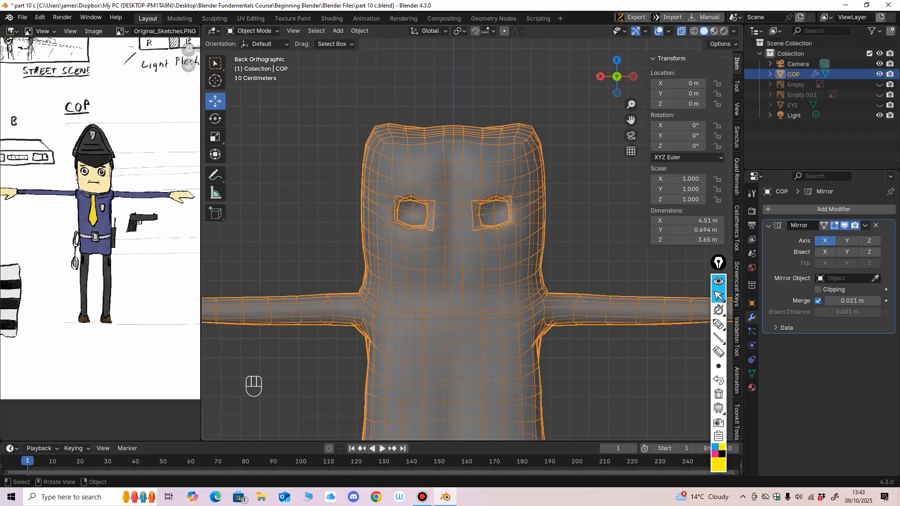
Turn off X-ray display and apply the Mirror modifier to the COP.
{"action": "key", "text": "alt+z"}
{"action": "middle_click_drag", "start_coordinate": [461, 249], "coordinate": [443, 253], "text": "shift"}
{"action": "scroll", "coordinate": [455, 240], "scroll_direction": "up", "scroll_amount": 2}
{"action": "scroll", "coordinate": [455, 240], "scroll_direction": "down", "scroll_amount": 2}
{"action": "scroll", "coordinate": [457, 239], "scroll_direction": "down", "scroll_amount": 2}
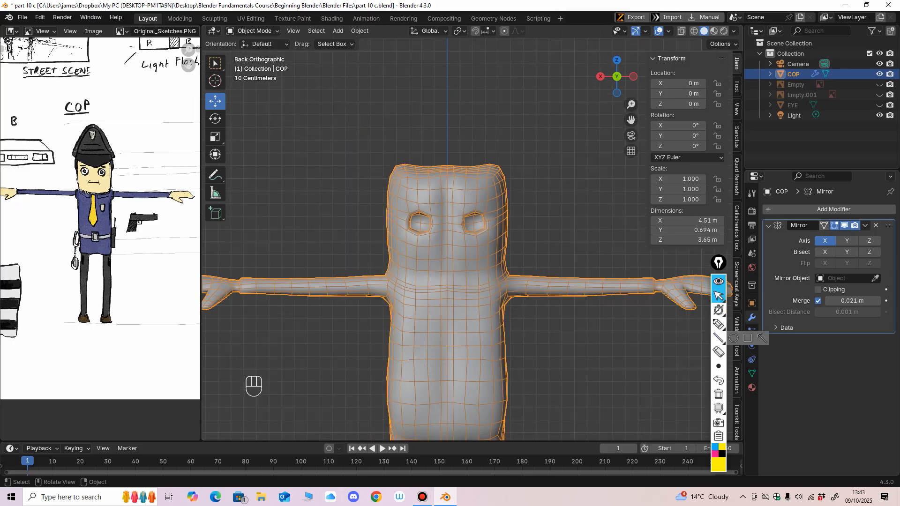
{"action": "scroll", "coordinate": [468, 237], "scroll_direction": "up", "scroll_amount": 2}
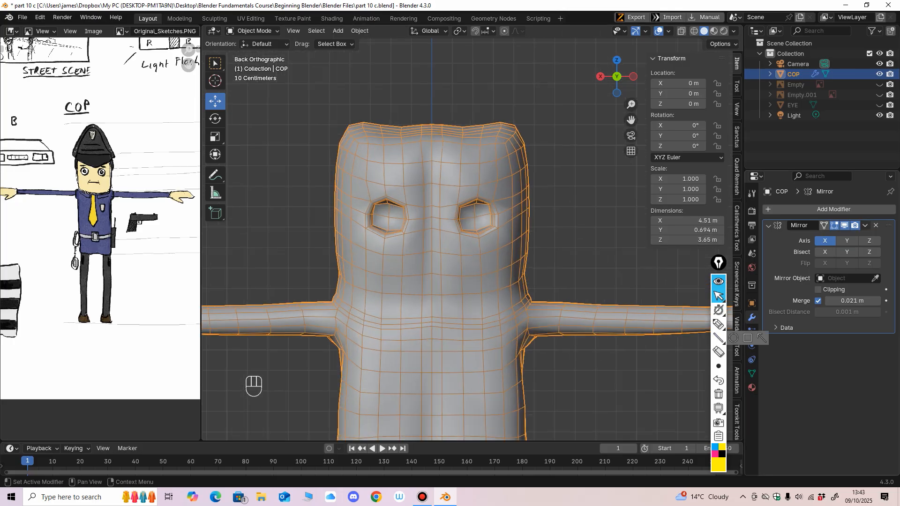
{"action": "left_click", "coordinate": [864, 225]}
{"action": "left_click", "coordinate": [818, 237]}
Switch the COP to Sculpt Mode and smooth the crease down the middle of the face with a 52 px brush.
{"action": "middle_click_drag", "start_coordinate": [468, 235], "coordinate": [468, 277], "text": "ctrl"}
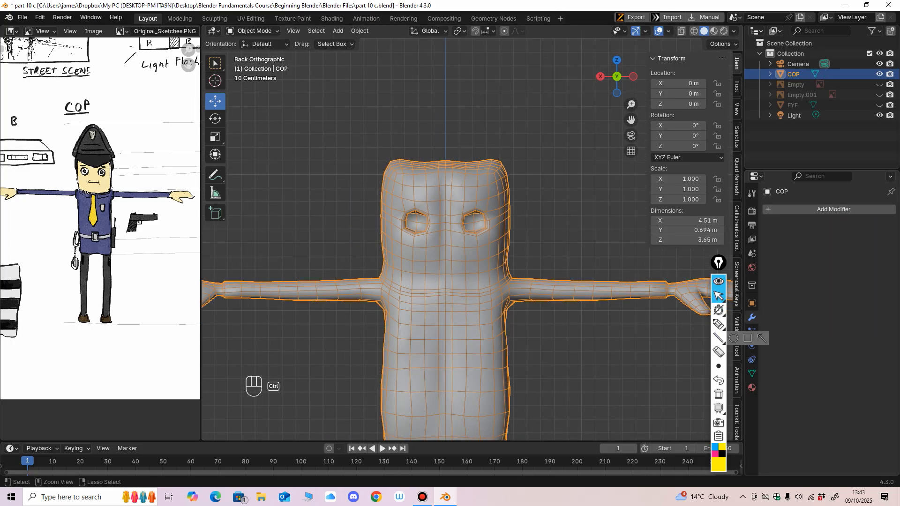
{"action": "middle_click_drag", "start_coordinate": [492, 216], "coordinate": [492, 183], "text": "ctrl"}
{"action": "left_click", "coordinate": [253, 31]}
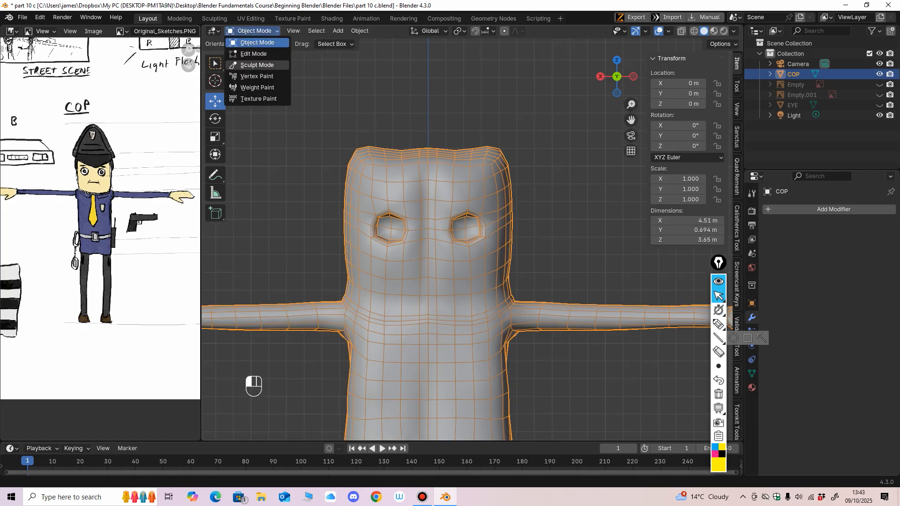
{"action": "left_click", "coordinate": [257, 65]}
{"action": "mouse_move", "coordinate": [429, 263]}
{"action": "middle_mouse_down", "text": "ctrl"}
{"action": "mouse_move", "coordinate": [443, 250]}
{"action": "mouse_move", "coordinate": [440, 233]}
{"action": "middle_mouse_up", "text": "ctrl"}
{"action": "key", "text": "f"}
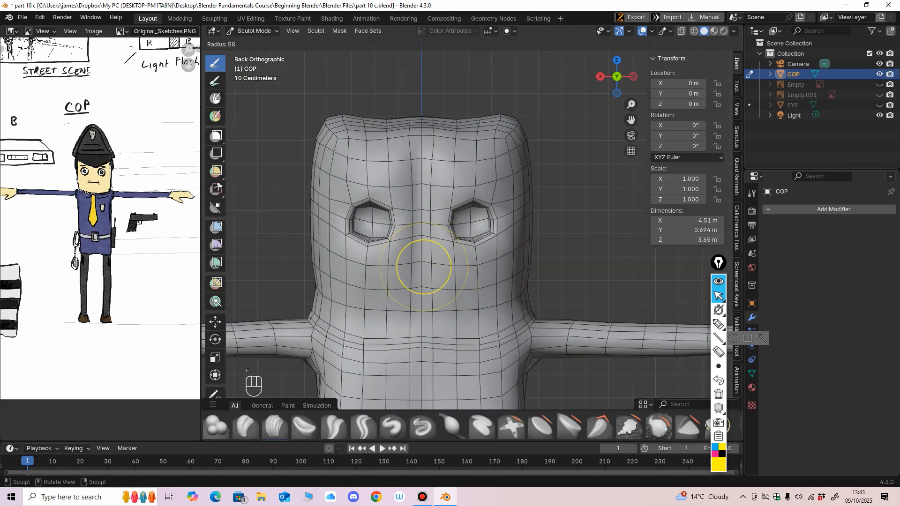
{"action": "left_click", "coordinate": [403, 265]}
{"action": "middle_click_drag", "start_coordinate": [416, 266], "coordinate": [417, 273], "text": "shift"}
{"action": "middle_click_drag", "start_coordinate": [417, 273], "coordinate": [420, 257], "text": "ctrl"}
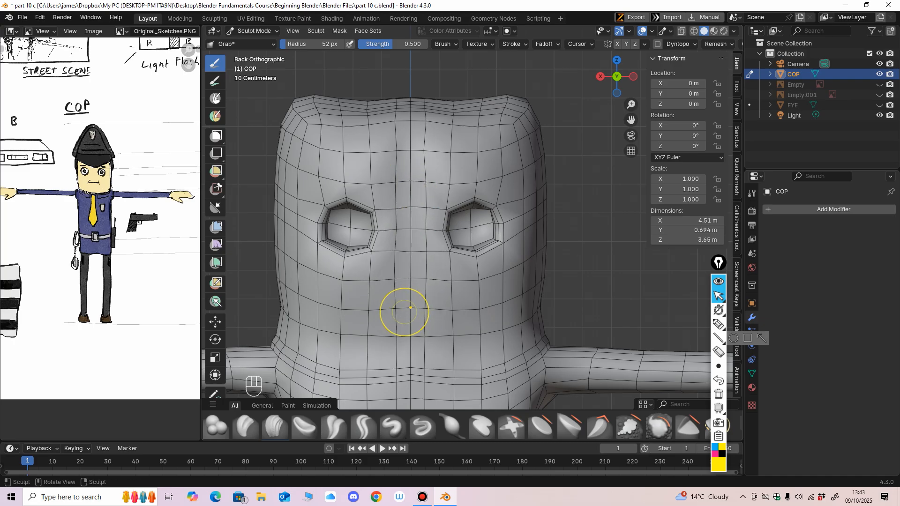
Enlarge the brush radius to 105 px and smooth the area between and below the eye sockets.
{"action": "key", "text": "f"}
{"action": "left_click", "coordinate": [428, 310]}
{"action": "middle_click_drag", "start_coordinate": [423, 245], "coordinate": [426, 263], "text": "ctrl"}
{"action": "left_click_drag", "start_coordinate": [419, 265], "coordinate": [418, 255], "text": "shift"}
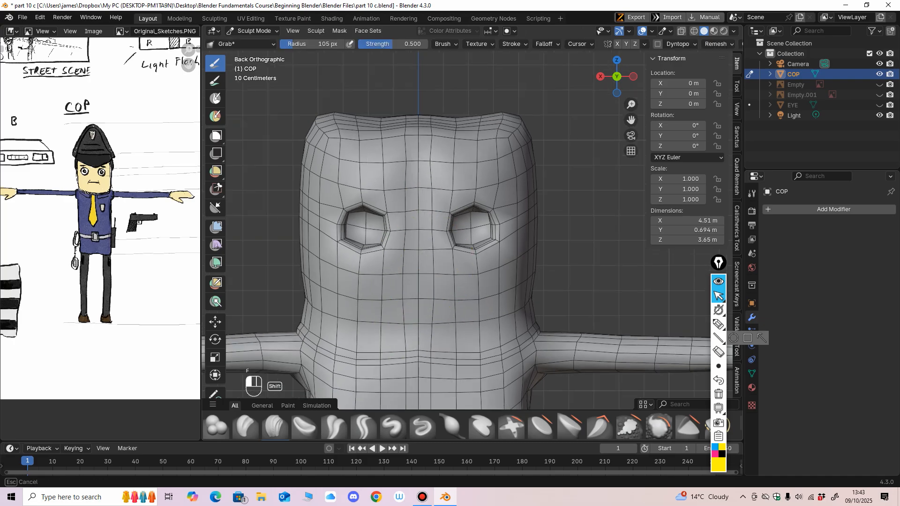
Enable X symmetry and sculpt the top of the head into a smoother shape with rounded corners.
{"action": "scroll", "coordinate": [412, 136], "scroll_direction": "down", "scroll_amount": 2}
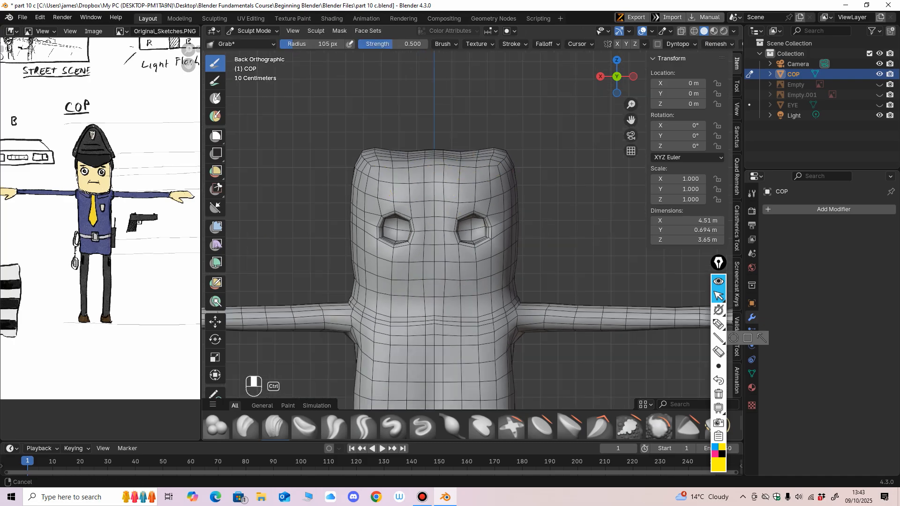
{"action": "left_click_drag", "start_coordinate": [493, 149], "coordinate": [495, 150]}
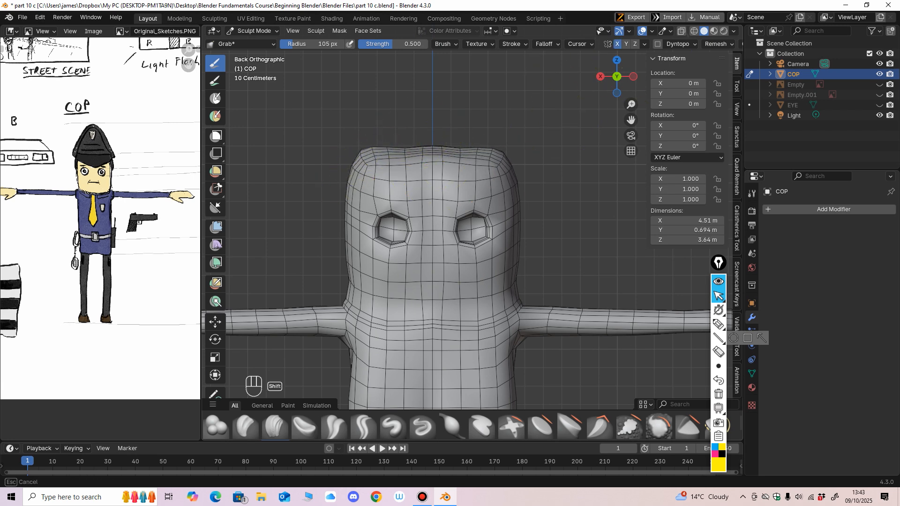
{"action": "scroll", "coordinate": [432, 201], "scroll_direction": "down", "scroll_amount": 2}
{"action": "mouse_move", "coordinate": [432, 201]}
{"action": "middle_mouse_down"}
{"action": "mouse_move", "coordinate": [396, 239]}
{"action": "mouse_move", "coordinate": [404, 265]}
{"action": "middle_mouse_up"}
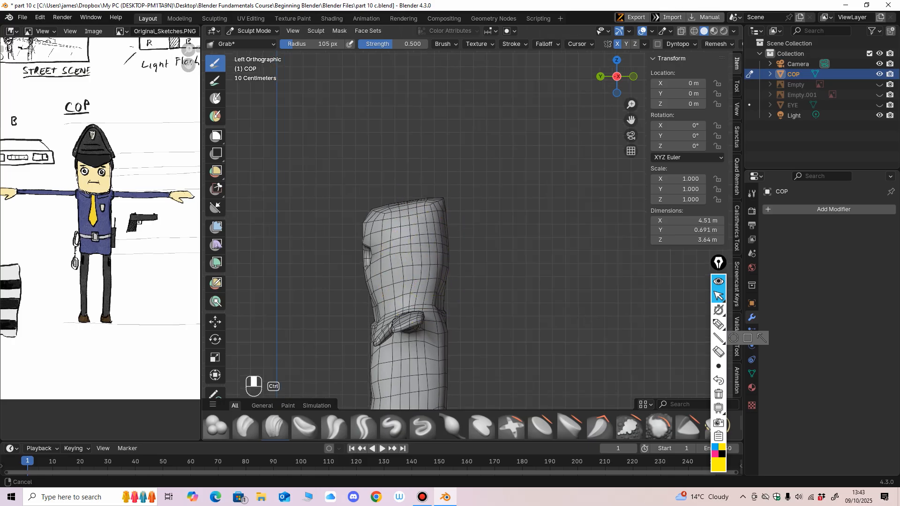
{"action": "scroll", "coordinate": [404, 265], "scroll_direction": "up", "scroll_amount": 1}
{"action": "middle_click_drag", "start_coordinate": [438, 208], "coordinate": [459, 204]}
{"action": "scroll", "coordinate": [417, 261], "scroll_direction": "down", "scroll_amount": 1}
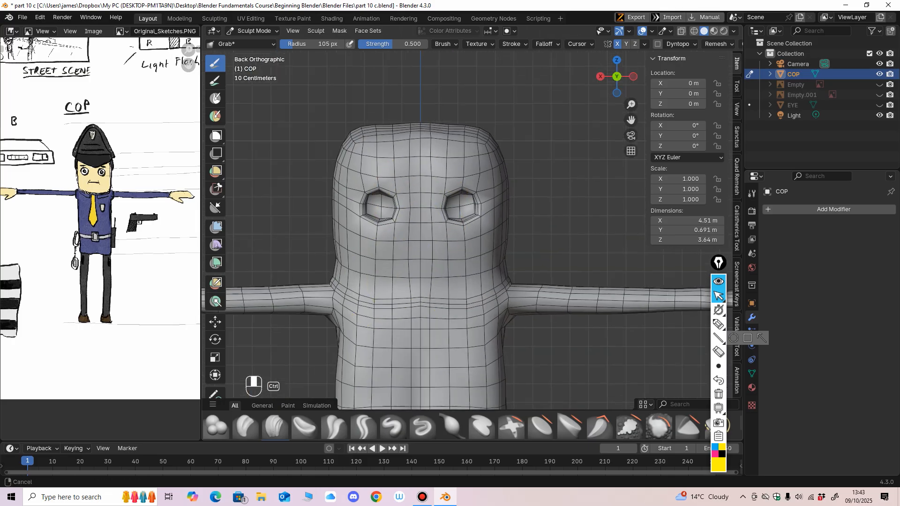
Set the brush radius to 71 px, turn on X-ray and unhide the reference images Empty and Empty.001.
{"action": "mouse_move", "coordinate": [406, 309]}
{"action": "middle_mouse_down", "text": "ctrl"}
{"action": "mouse_move", "coordinate": [437, 229]}
{"action": "mouse_move", "coordinate": [380, 244]}
{"action": "mouse_move", "coordinate": [459, 237]}
{"action": "middle_mouse_up", "text": "ctrl"}
{"action": "key", "text": "f"}
{"action": "left_click", "coordinate": [469, 241]}
{"action": "key", "text": "alt+z"}
{"action": "left_click_drag", "start_coordinate": [879, 85], "coordinate": [879, 95]}
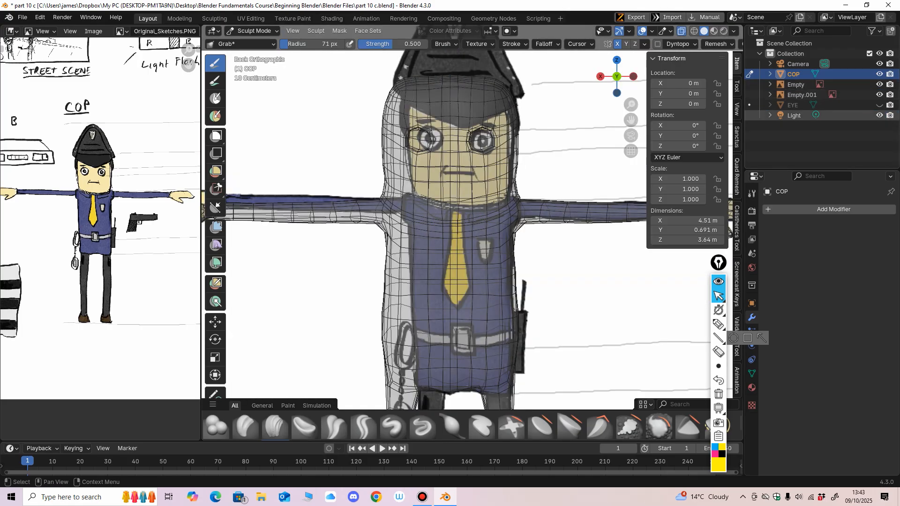
{"action": "middle_click_drag", "start_coordinate": [510, 233], "coordinate": [429, 281], "text": "shift"}
{"action": "middle_click_drag", "start_coordinate": [428, 281], "coordinate": [440, 248], "text": "shift"}
{"action": "mouse_move", "coordinate": [440, 248]}
{"action": "middle_mouse_down", "text": "ctrl"}
{"action": "mouse_move", "coordinate": [440, 232]}
{"action": "mouse_move", "coordinate": [436, 245]}
{"action": "middle_mouse_up", "text": "ctrl"}
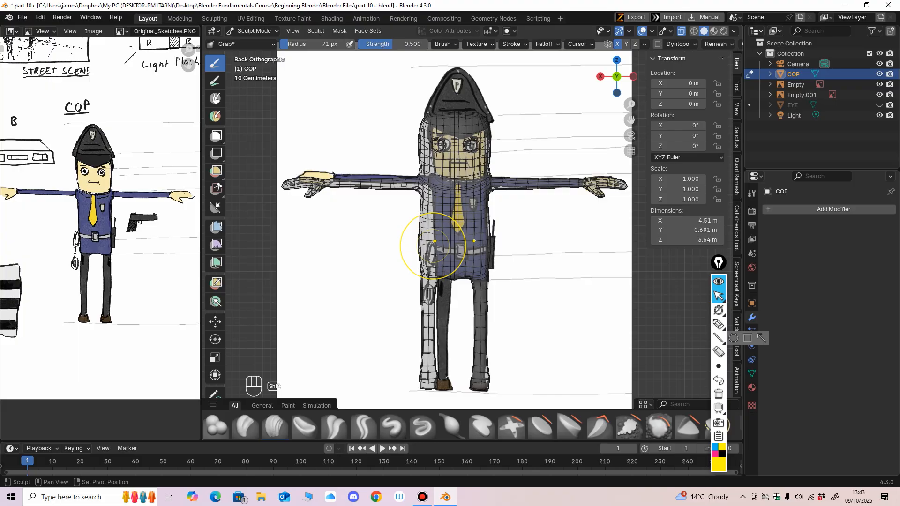
Enlarge the Grab brush radius to 132 px.
{"action": "middle_click_drag", "start_coordinate": [445, 313], "coordinate": [451, 286], "text": "ctrl"}
{"action": "middle_click_drag", "start_coordinate": [451, 287], "coordinate": [434, 308], "text": "shift"}
{"action": "key", "text": "f"}
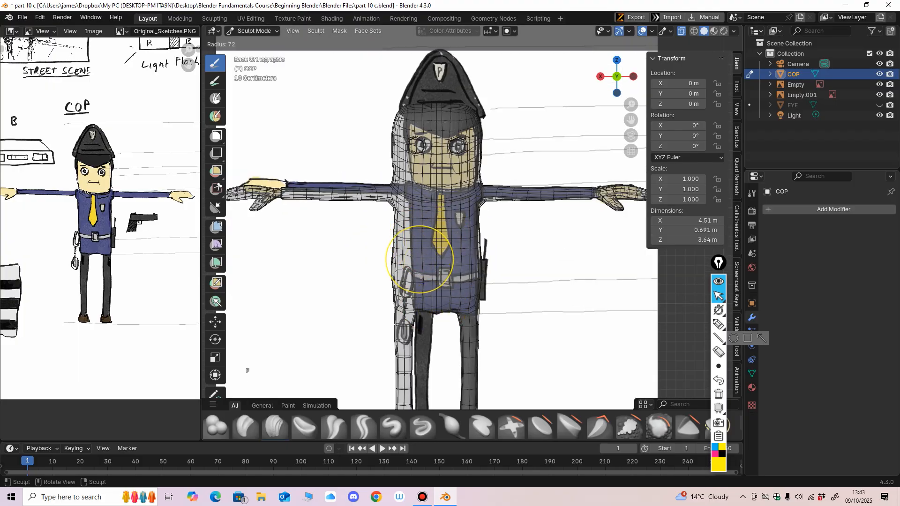
{"action": "left_click", "coordinate": [359, 259]}
{"action": "middle_click_drag", "start_coordinate": [505, 251], "coordinate": [450, 281], "text": "ctrl"}
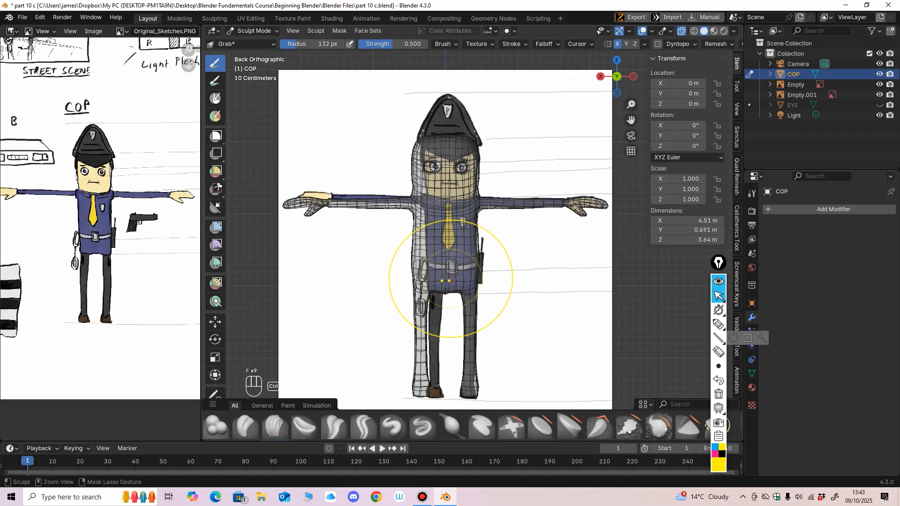
In Object Mode, move the Empty reference image about 0.065 m along X to centre the drawing on the body.
{"action": "left_click", "coordinate": [253, 31]}
{"action": "left_click", "coordinate": [257, 43]}
{"action": "left_click", "coordinate": [331, 126]}
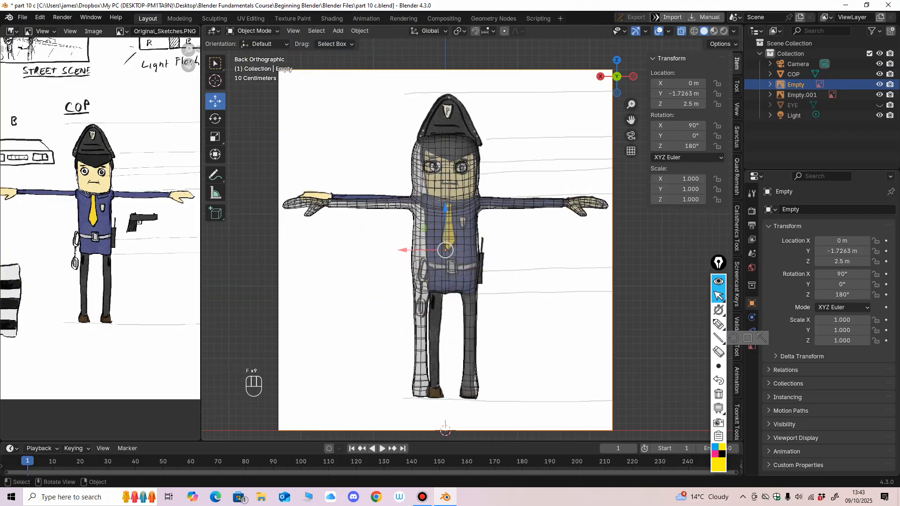
{"action": "left_click_drag", "start_coordinate": [403, 250], "coordinate": [398, 250]}
{"action": "scroll", "coordinate": [399, 250], "scroll_direction": "up", "scroll_amount": 3}
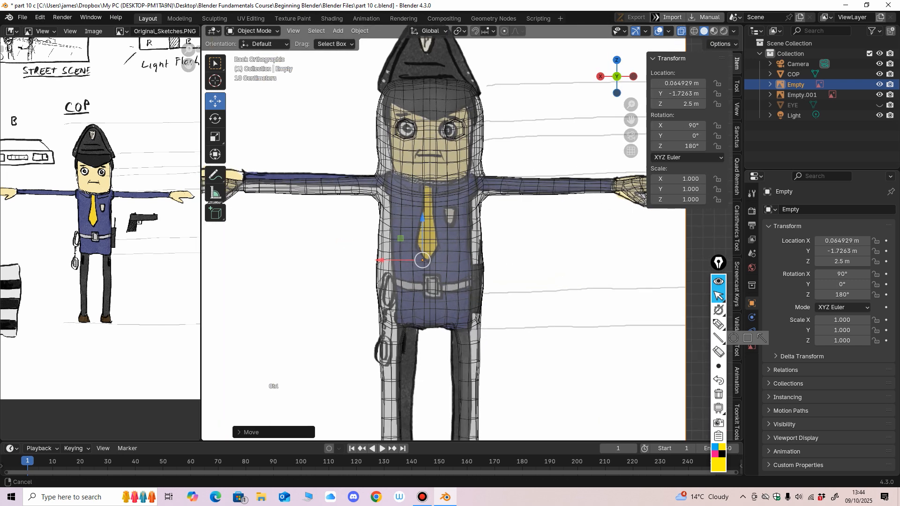
Select the COP mesh, return it to Sculpt Mode and set the Grab brush radius to 173 px.
{"action": "left_click", "coordinate": [398, 250]}
{"action": "left_click", "coordinate": [253, 31]}
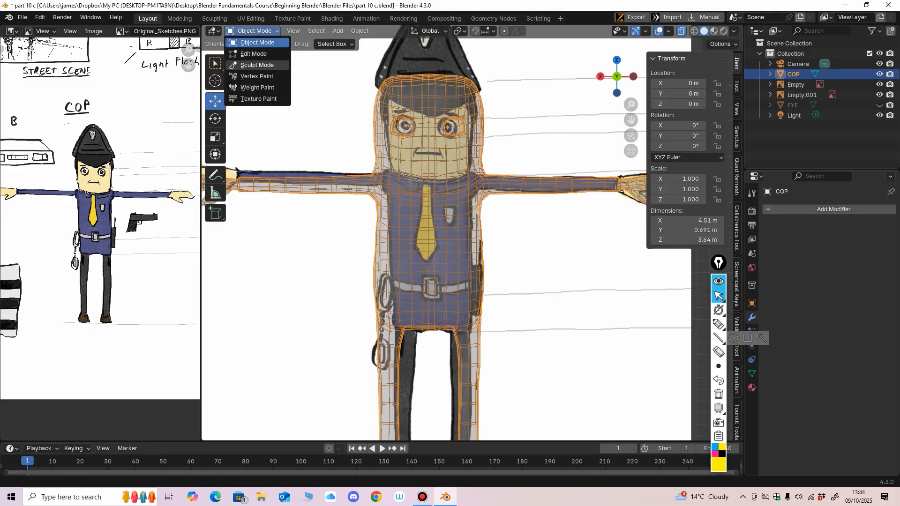
{"action": "left_click", "coordinate": [257, 65]}
{"action": "key", "text": "f"}
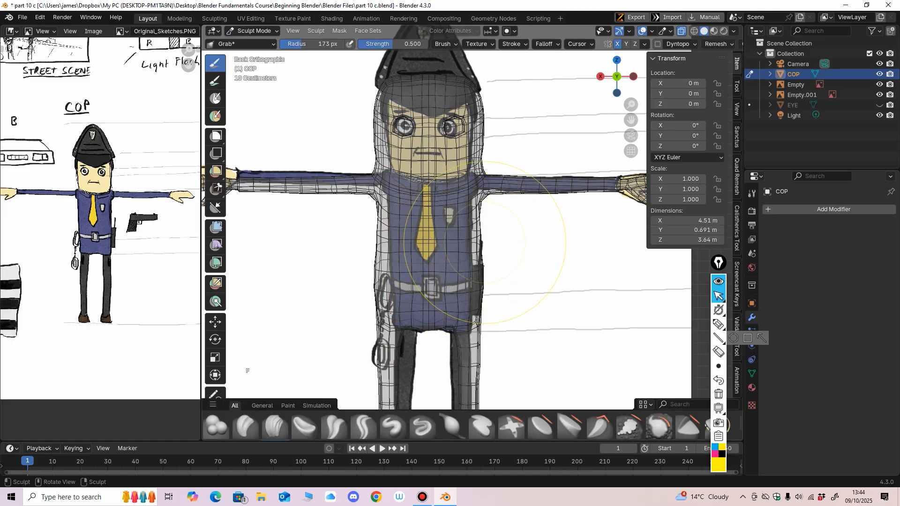
Grab the sides of the torso and waist so they fit the body outline in the reference drawing.
{"action": "left_click_drag", "start_coordinate": [481, 256], "coordinate": [476, 263]}
{"action": "middle_click_drag", "start_coordinate": [479, 281], "coordinate": [487, 255], "text": "shift"}
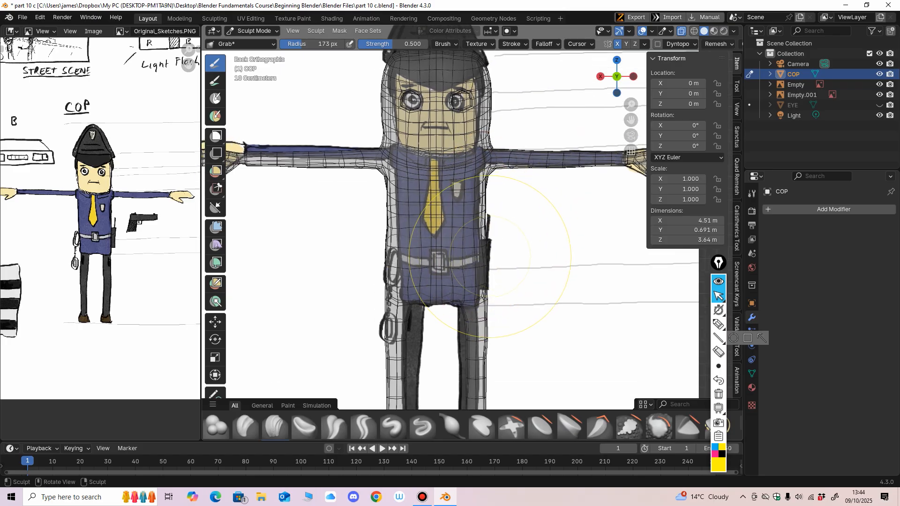
{"action": "left_click_drag", "start_coordinate": [487, 255], "coordinate": [485, 240]}
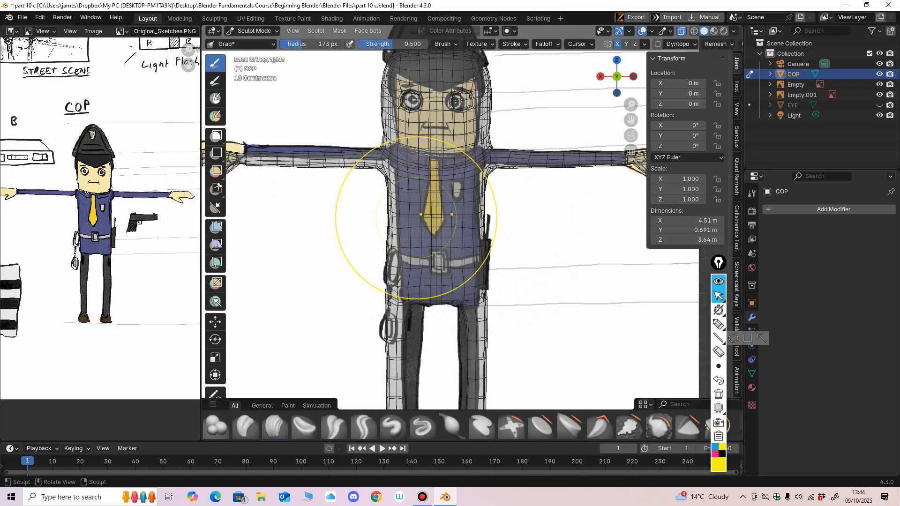
{"action": "left_click_drag", "start_coordinate": [388, 220], "coordinate": [391, 220]}
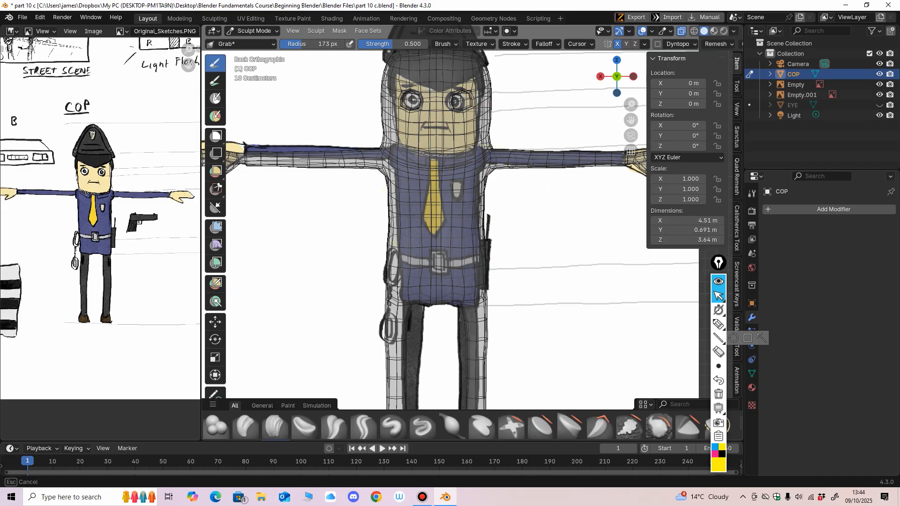
{"action": "middle_click_drag", "start_coordinate": [462, 121], "coordinate": [462, 173], "text": "shift"}
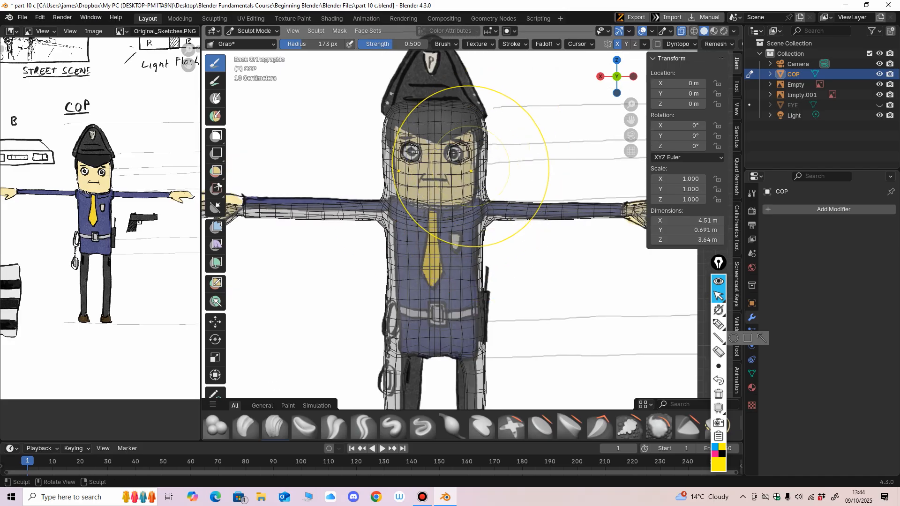
Reduce the Grab brush radius to 117 px and nudge the sides of the head inward to match the drawn head.
{"action": "key", "text": "f"}
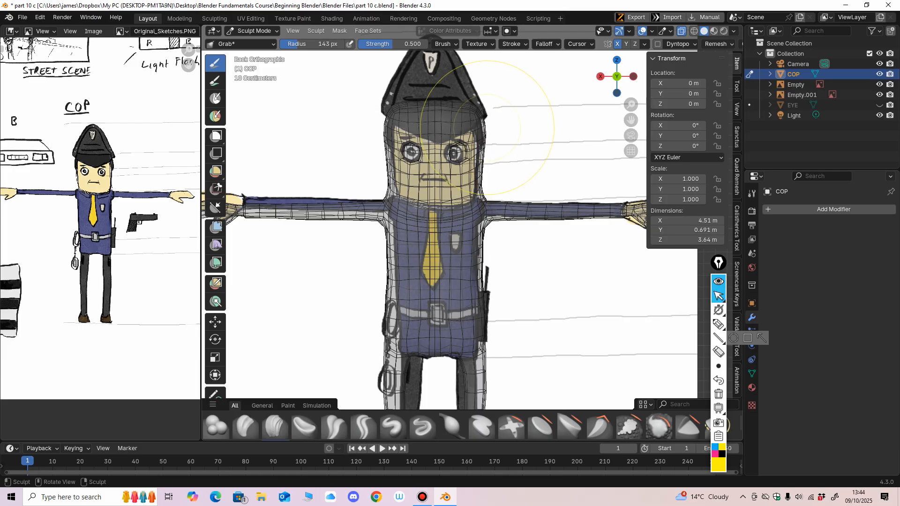
{"action": "left_click", "coordinate": [395, 180]}
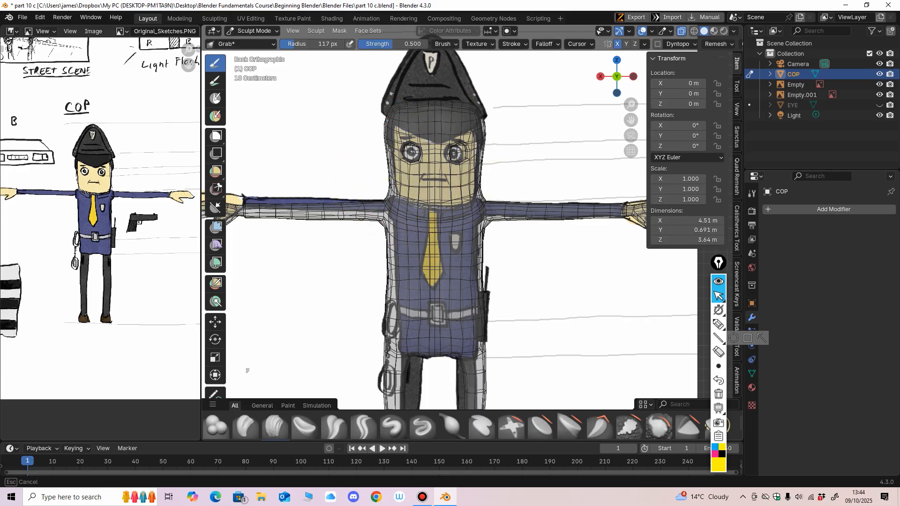
{"action": "middle_click_drag", "start_coordinate": [477, 188], "coordinate": [486, 170], "text": "shift"}
{"action": "middle_click_drag", "start_coordinate": [459, 202], "coordinate": [439, 202], "text": "shift"}
{"action": "middle_click_drag", "start_coordinate": [523, 214], "coordinate": [520, 223], "text": "ctrl"}
{"action": "middle_click_drag", "start_coordinate": [448, 210], "coordinate": [466, 230], "text": "shift"}
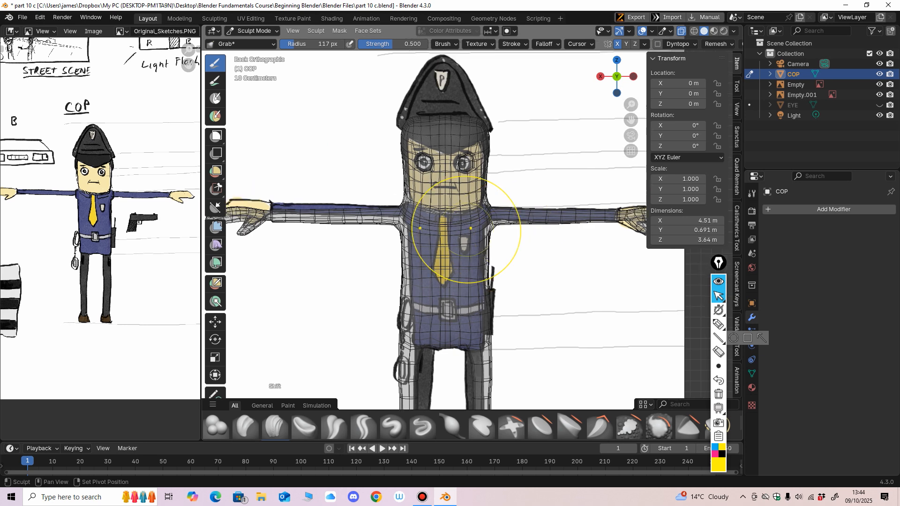
{"action": "middle_click_drag", "start_coordinate": [404, 214], "coordinate": [332, 196], "text": "shift"}
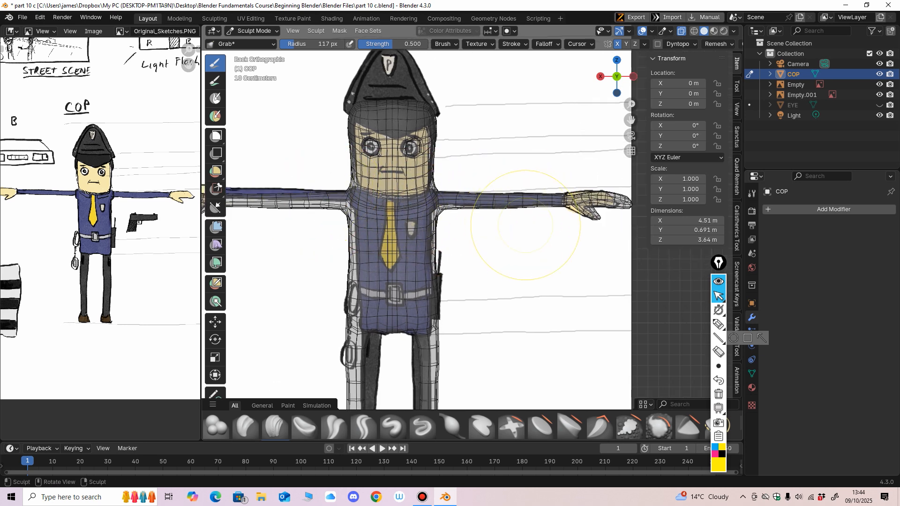
Pull the lower legs inward toward the drawn legs and adjust the front of the feet from the bottom view.
{"action": "middle_click_drag", "start_coordinate": [525, 225], "coordinate": [523, 240], "text": "ctrl"}
{"action": "mouse_move", "coordinate": [352, 249]}
{"action": "middle_mouse_down", "text": "shift"}
{"action": "mouse_move", "coordinate": [414, 240]}
{"action": "mouse_move", "coordinate": [414, 196]}
{"action": "middle_mouse_up", "text": "shift"}
{"action": "middle_click_drag", "start_coordinate": [422, 235], "coordinate": [422, 223], "text": "ctrl"}
{"action": "middle_click_drag", "start_coordinate": [447, 268], "coordinate": [396, 204], "text": "shift"}
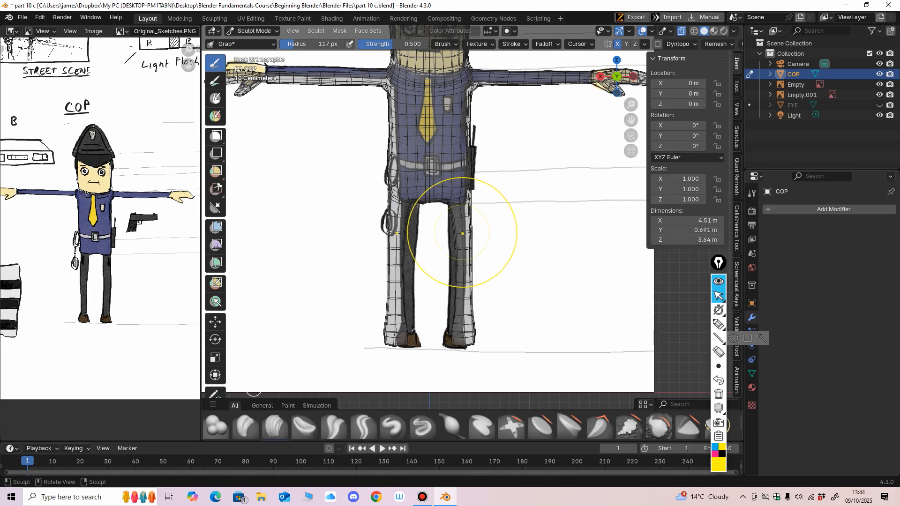
{"action": "middle_click_drag", "start_coordinate": [462, 243], "coordinate": [454, 238], "text": "shift"}
{"action": "left_click_drag", "start_coordinate": [461, 273], "coordinate": [445, 302]}
{"action": "middle_click_drag", "start_coordinate": [463, 330], "coordinate": [463, 225]}
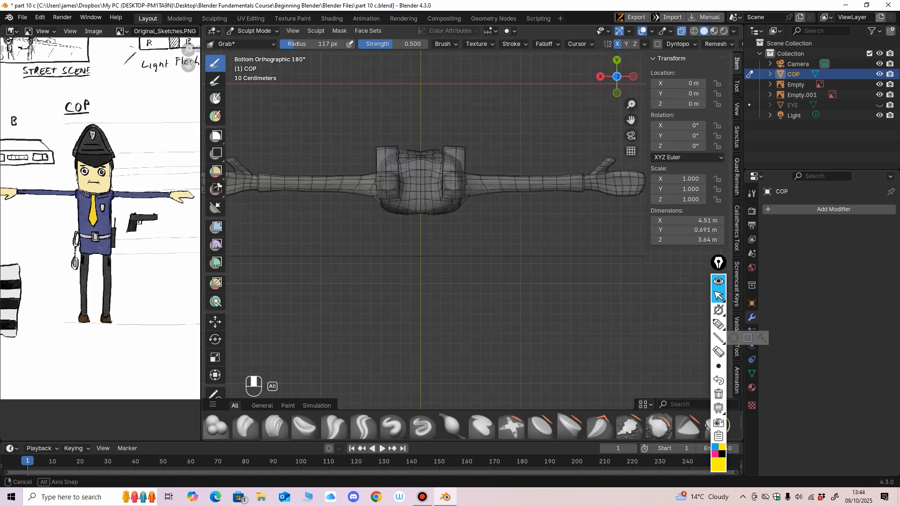
{"action": "left_click_drag", "start_coordinate": [453, 151], "coordinate": [454, 153]}
{"action": "middle_click_drag", "start_coordinate": [549, 121], "coordinate": [534, 235]}
{"action": "mouse_move", "coordinate": [461, 271]}
{"action": "middle_mouse_down", "text": "shift"}
{"action": "mouse_move", "coordinate": [448, 328]}
{"action": "mouse_move", "coordinate": [456, 323]}
{"action": "mouse_move", "coordinate": [452, 244]}
{"action": "middle_mouse_up", "text": "shift"}
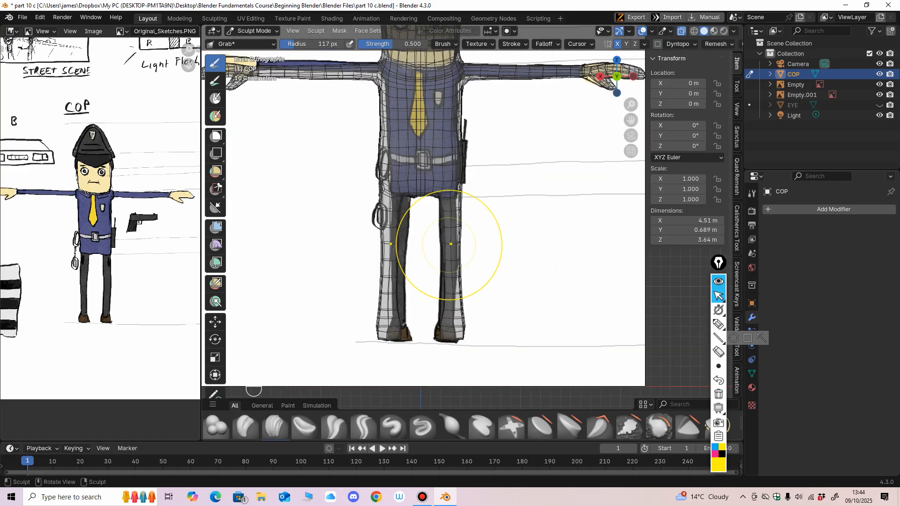
Reduce the Grab brush radius to 75 px and turn off X-ray.
{"action": "key", "text": "f"}
{"action": "left_click", "coordinate": [549, 140]}
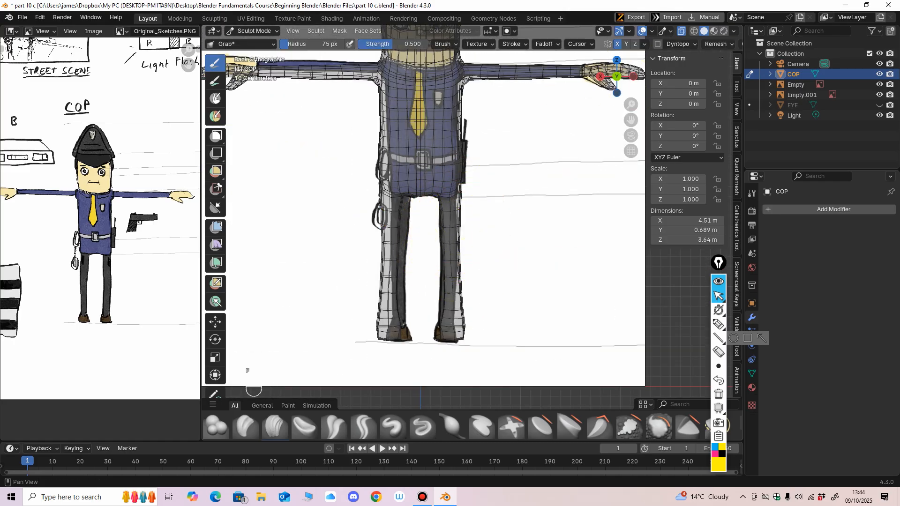
{"action": "left_click", "coordinate": [681, 31]}
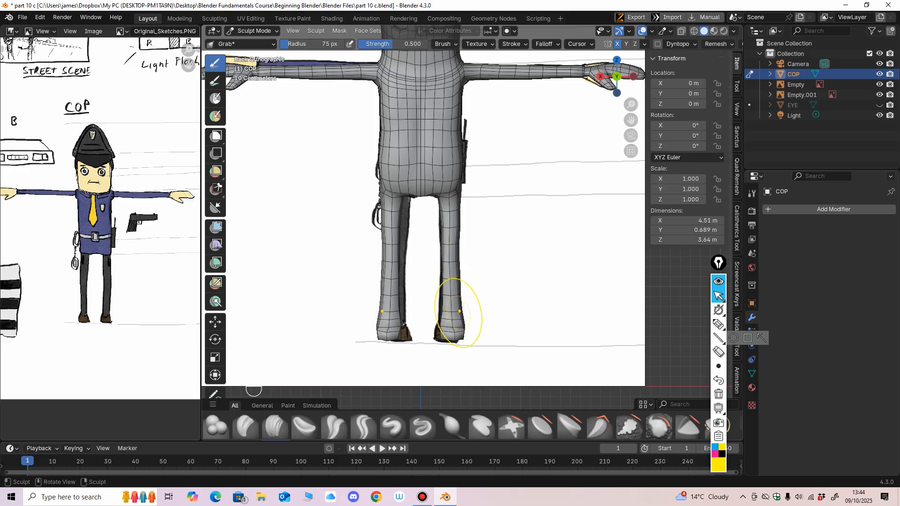
Examine the solid body, head and arms from several angles against the front and side drawings.
{"action": "mouse_move", "coordinate": [447, 156]}
{"action": "middle_mouse_down", "text": "shift"}
{"action": "mouse_move", "coordinate": [460, 223]}
{"action": "mouse_move", "coordinate": [380, 262]}
{"action": "mouse_move", "coordinate": [250, 383]}
{"action": "mouse_move", "coordinate": [389, 186]}
{"action": "middle_mouse_up", "text": "shift"}
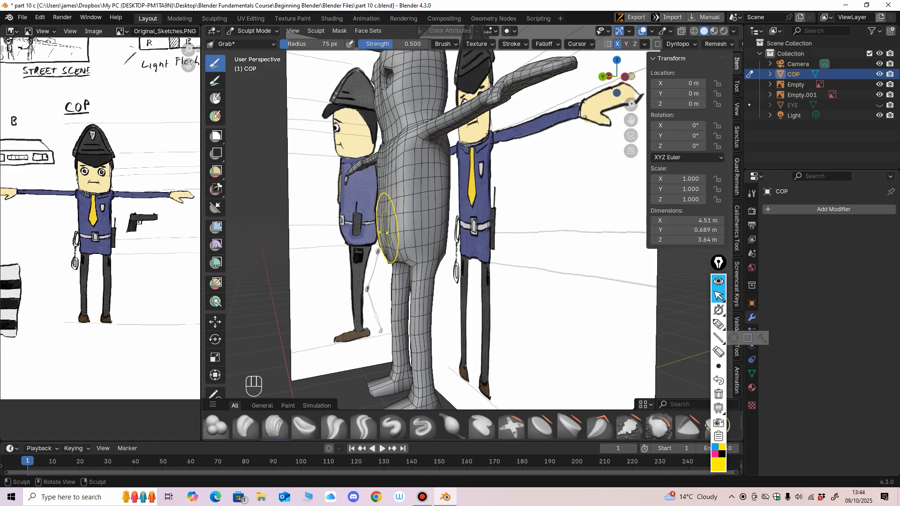
{"action": "middle_click_drag", "start_coordinate": [387, 229], "coordinate": [492, 235]}
{"action": "middle_click_drag", "start_coordinate": [470, 207], "coordinate": [371, 218]}
{"action": "mouse_move", "coordinate": [444, 225]}
{"action": "middle_mouse_down", "text": "shift"}
{"action": "mouse_move", "coordinate": [421, 267]}
{"action": "mouse_move", "coordinate": [435, 240]}
{"action": "middle_mouse_up", "text": "shift"}
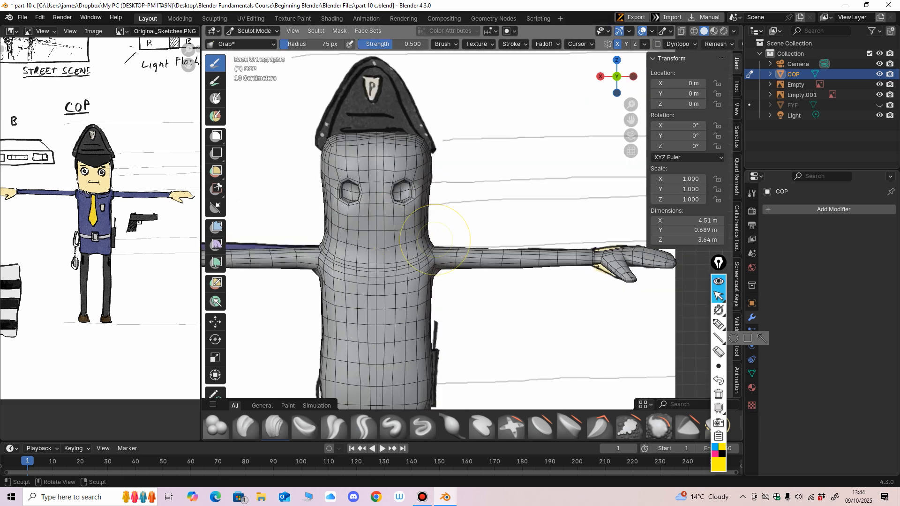
{"action": "mouse_move", "coordinate": [390, 272]}
{"action": "middle_mouse_down", "text": "shift"}
{"action": "mouse_move", "coordinate": [412, 244]}
{"action": "mouse_move", "coordinate": [385, 241]}
{"action": "middle_mouse_up", "text": "shift"}
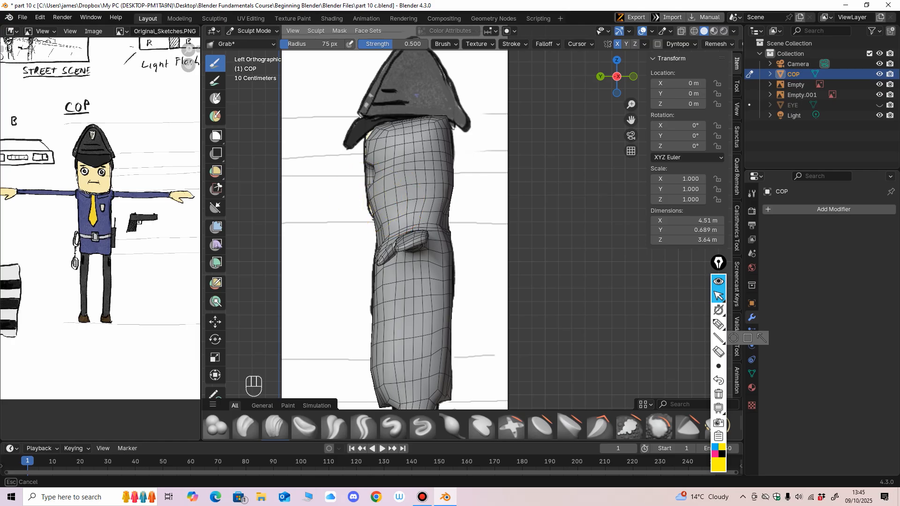
{"action": "mouse_move", "coordinate": [362, 201]}
{"action": "middle_mouse_down"}
{"action": "mouse_move", "coordinate": [352, 203]}
{"action": "mouse_move", "coordinate": [462, 211]}
{"action": "mouse_move", "coordinate": [415, 218]}
{"action": "middle_mouse_up"}
{"action": "scroll", "coordinate": [351, 204], "scroll_direction": "up", "scroll_amount": 3}
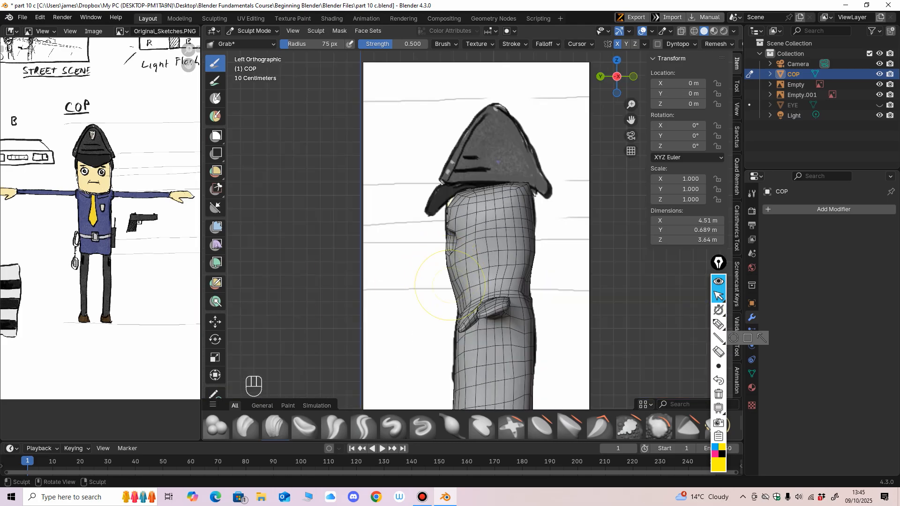
{"action": "mouse_move", "coordinate": [452, 281]}
{"action": "middle_mouse_down"}
{"action": "mouse_move", "coordinate": [467, 300]}
{"action": "mouse_move", "coordinate": [487, 281]}
{"action": "mouse_move", "coordinate": [515, 275]}
{"action": "middle_mouse_up"}
Set the Grab brush radius to 84 px and turn X-ray back on in the back view.
{"action": "key", "text": "f"}
{"action": "left_click", "coordinate": [472, 285]}
{"action": "key", "text": "f"}
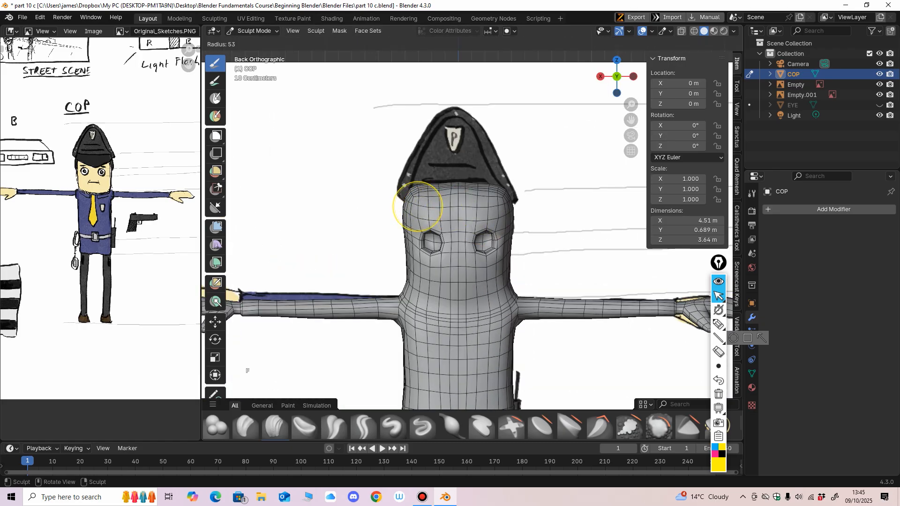
{"action": "left_click", "coordinate": [431, 207]}
{"action": "key", "text": "alt+z"}
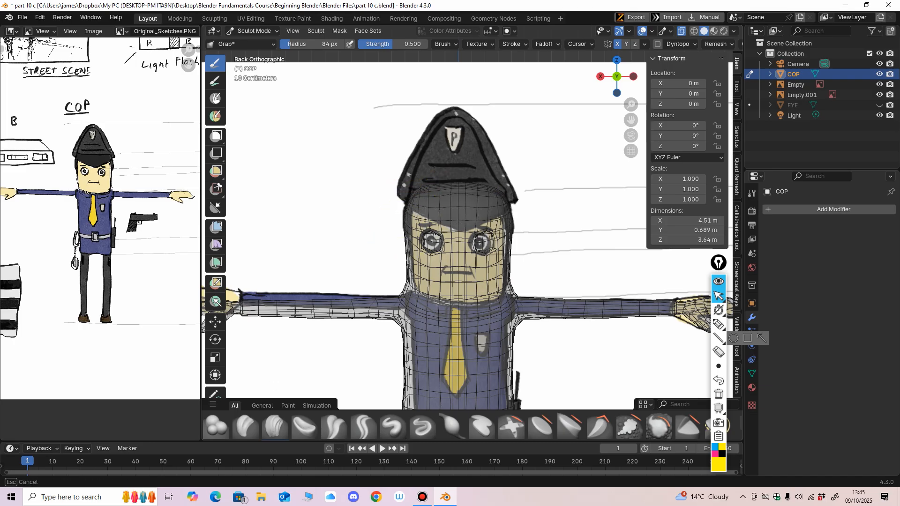
Grab the neck and shoulder area, the arms and the hands to line them up with the drawing.
{"action": "middle_click_drag", "start_coordinate": [502, 220], "coordinate": [495, 208], "text": "shift"}
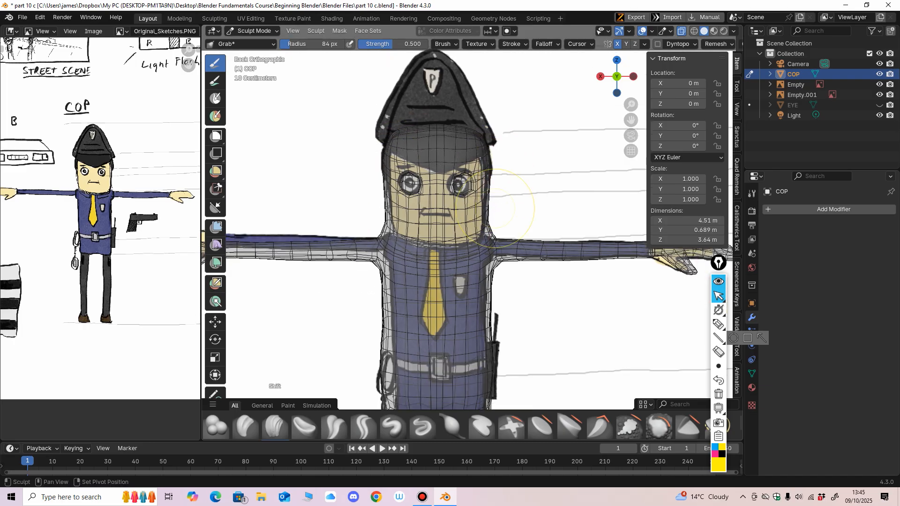
{"action": "left_click_drag", "start_coordinate": [494, 231], "coordinate": [490, 232]}
{"action": "middle_click_drag", "start_coordinate": [518, 244], "coordinate": [485, 216], "text": "shift"}
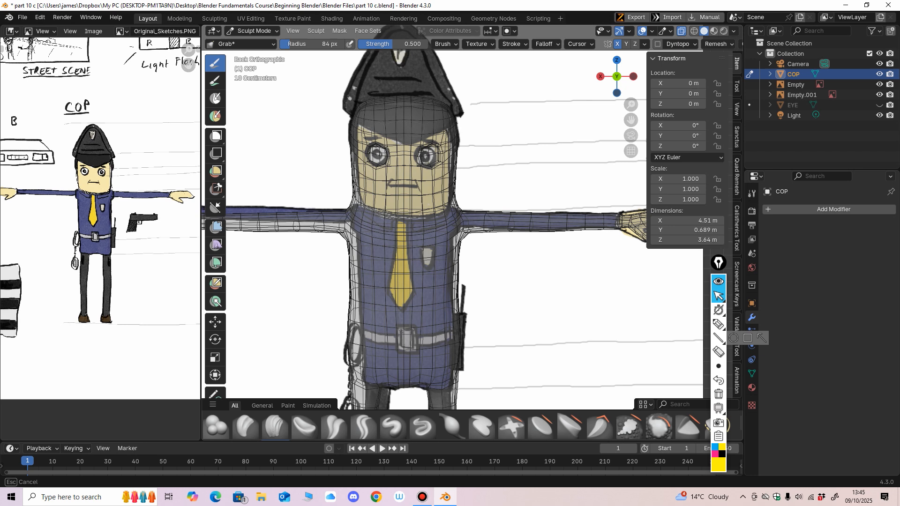
{"action": "left_click_drag", "start_coordinate": [512, 234], "coordinate": [512, 231]}
{"action": "mouse_move", "coordinate": [533, 232]}
{"action": "middle_mouse_down", "text": "shift"}
{"action": "mouse_move", "coordinate": [480, 231]}
{"action": "mouse_move", "coordinate": [484, 246]}
{"action": "middle_mouse_up", "text": "shift"}
{"action": "left_click_drag", "start_coordinate": [564, 236], "coordinate": [567, 217]}
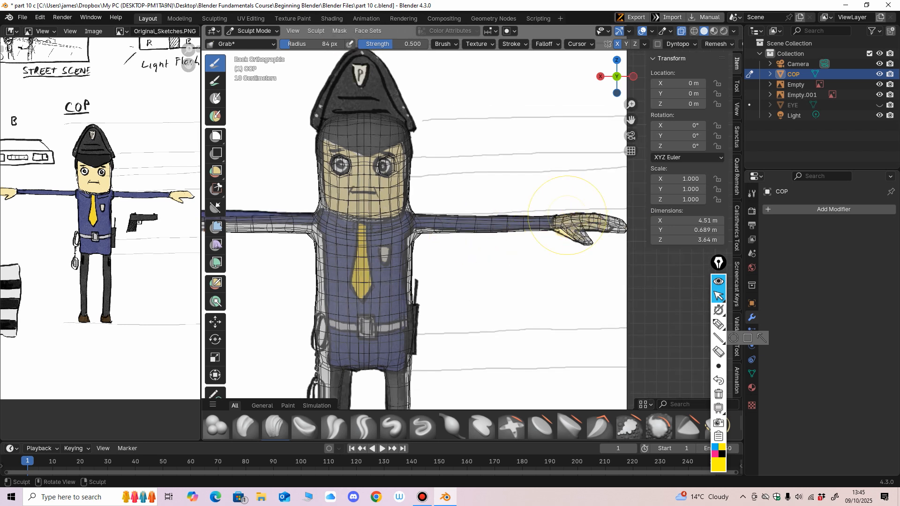
{"action": "middle_click_drag", "start_coordinate": [567, 216], "coordinate": [529, 217], "text": "shift"}
{"action": "left_click_drag", "start_coordinate": [533, 237], "coordinate": [540, 223]}
Pull the sides of the hips slightly inward beside the drawn belt.
{"action": "mouse_move", "coordinate": [461, 234]}
{"action": "middle_mouse_down", "text": "ctrl"}
{"action": "mouse_move", "coordinate": [458, 266]}
{"action": "mouse_move", "coordinate": [505, 244]}
{"action": "mouse_move", "coordinate": [479, 240]}
{"action": "middle_mouse_up", "text": "ctrl"}
{"action": "middle_click_drag", "start_coordinate": [479, 240], "coordinate": [481, 220], "text": "shift"}
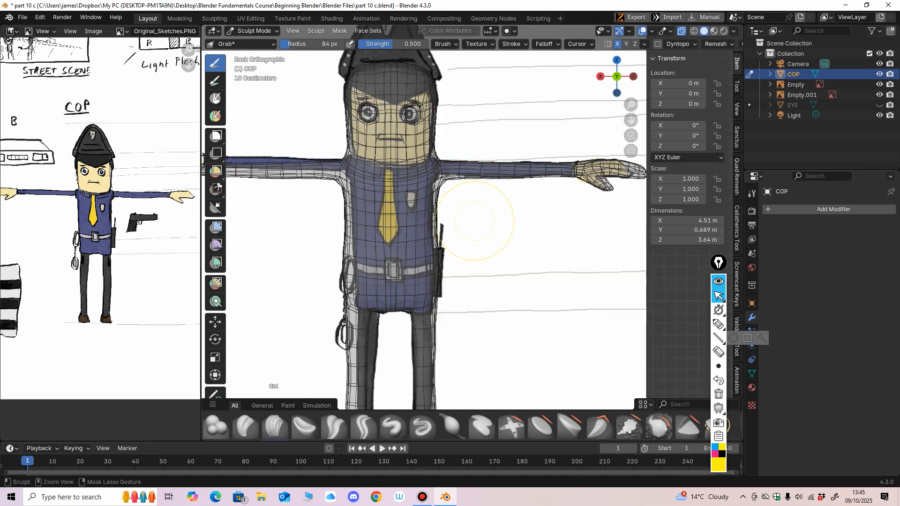
{"action": "left_click_drag", "start_coordinate": [446, 271], "coordinate": [443, 272]}
{"action": "mouse_move", "coordinate": [450, 277]}
{"action": "middle_mouse_down", "text": "shift"}
{"action": "mouse_move", "coordinate": [467, 222]}
{"action": "mouse_move", "coordinate": [370, 224]}
{"action": "middle_mouse_up", "text": "shift"}
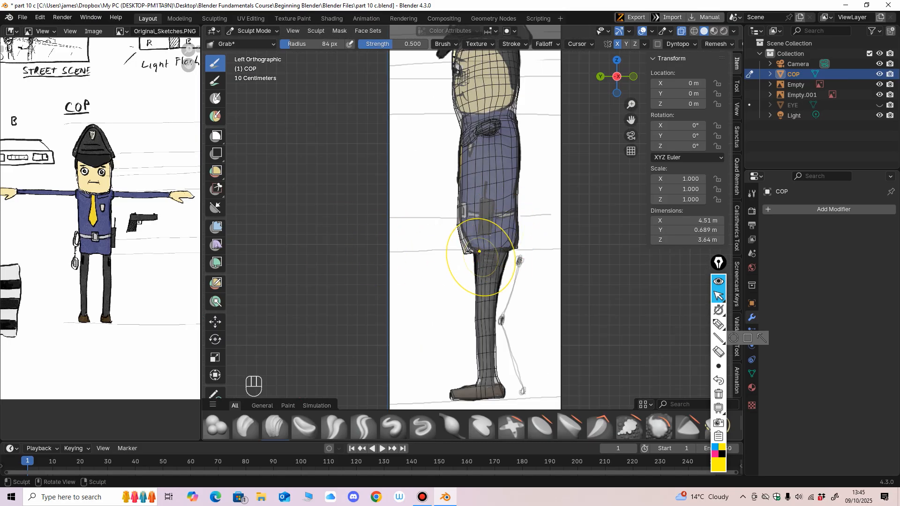
Turn off X-ray and hide the reference images Empty and Empty.001.
{"action": "middle_click_drag", "start_coordinate": [458, 268], "coordinate": [538, 116]}
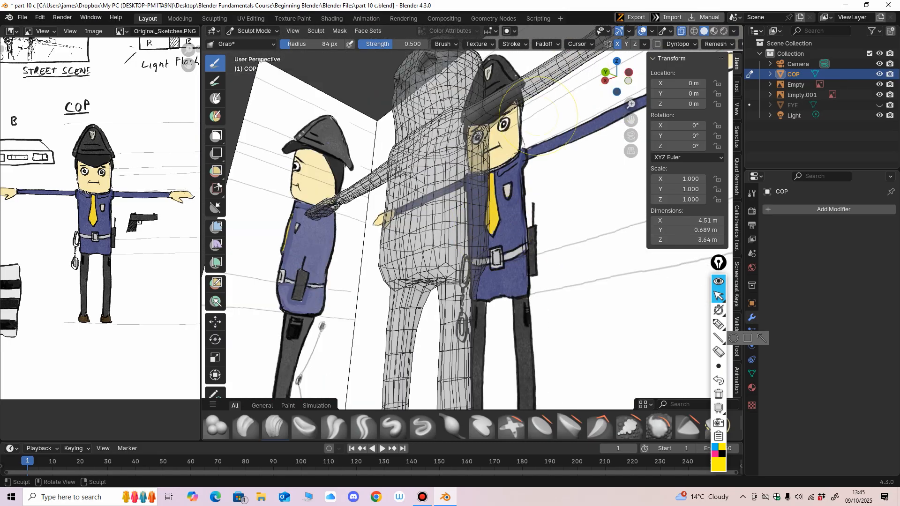
{"action": "left_click", "coordinate": [681, 31]}
{"action": "left_click", "coordinate": [879, 85]}
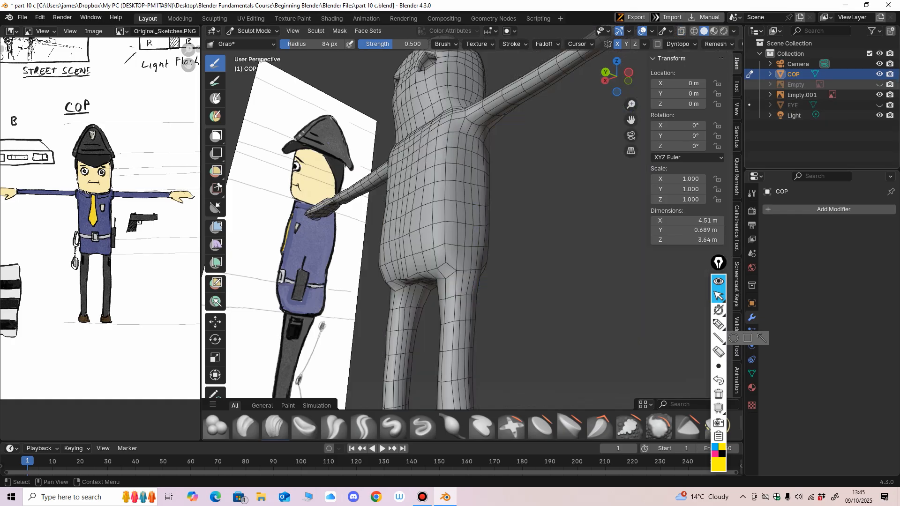
{"action": "left_click", "coordinate": [879, 95]}
Refine the crotch and upper inner legs with the Grab brush, using radii of 38, 73 and 61 px.
{"action": "mouse_move", "coordinate": [516, 218]}
{"action": "middle_mouse_down"}
{"action": "mouse_move", "coordinate": [529, 228]}
{"action": "mouse_move", "coordinate": [398, 272]}
{"action": "mouse_move", "coordinate": [414, 256]}
{"action": "mouse_move", "coordinate": [464, 288]}
{"action": "middle_mouse_up"}
{"action": "key", "text": "f"}
{"action": "left_click", "coordinate": [398, 258]}
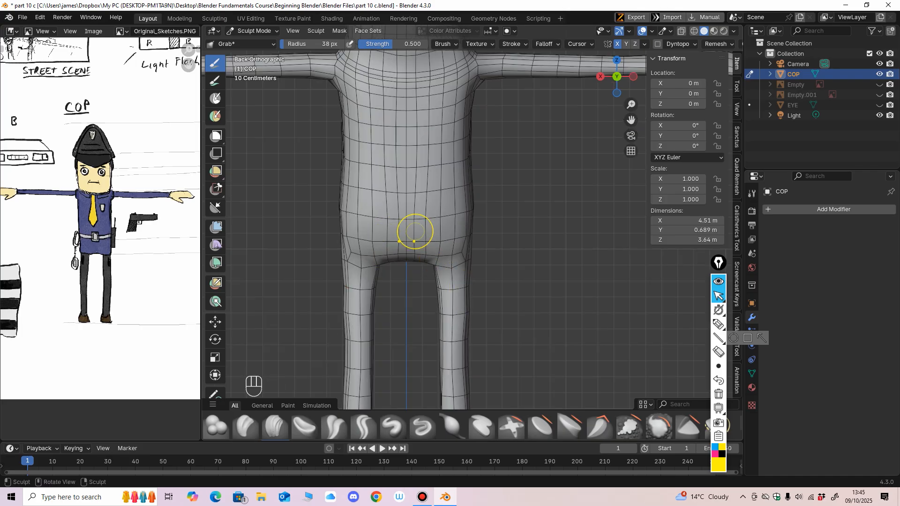
{"action": "scroll", "coordinate": [469, 233], "scroll_direction": "down", "scroll_amount": 1}
{"action": "middle_click_drag", "start_coordinate": [475, 189], "coordinate": [451, 213]}
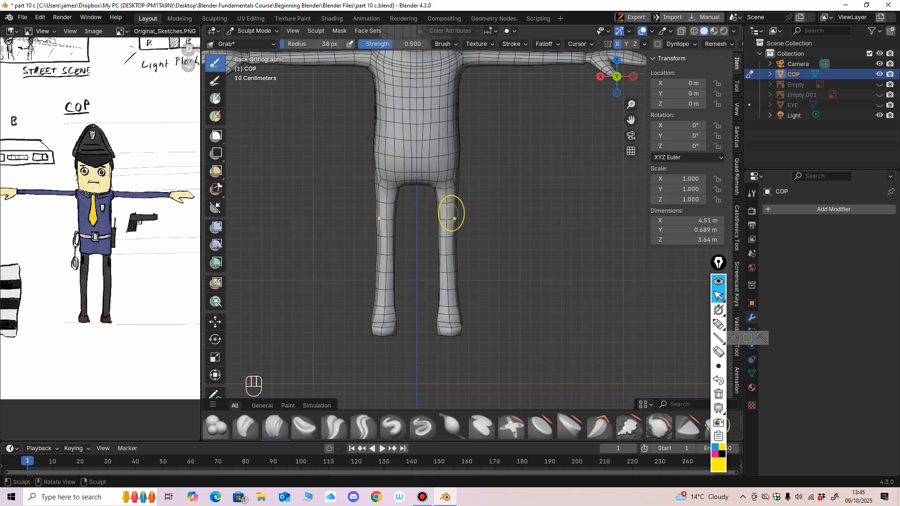
{"action": "key", "text": "f"}
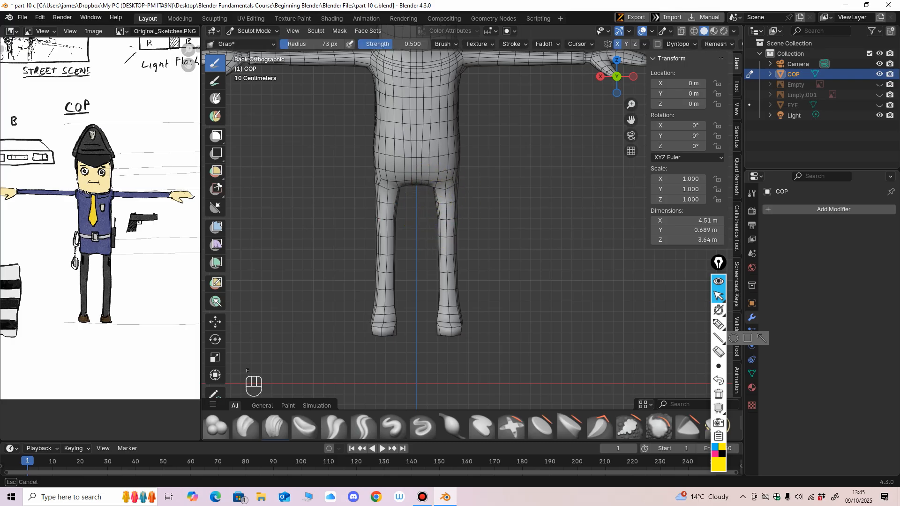
{"action": "key", "text": "f"}
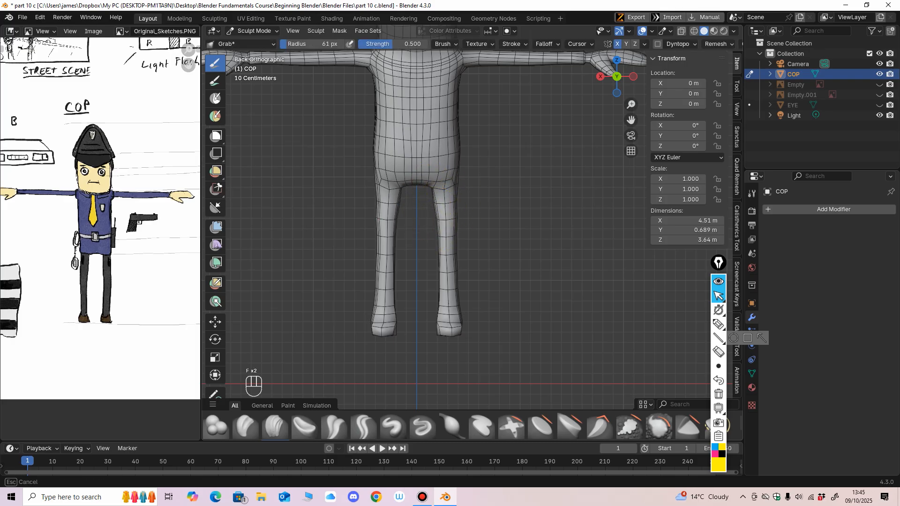
Enlarge the cop sketch for reference and pull the heel of the foot down and back in the left view.
{"action": "middle_click_drag", "start_coordinate": [94, 206], "coordinate": [94, 80], "text": "ctrl"}
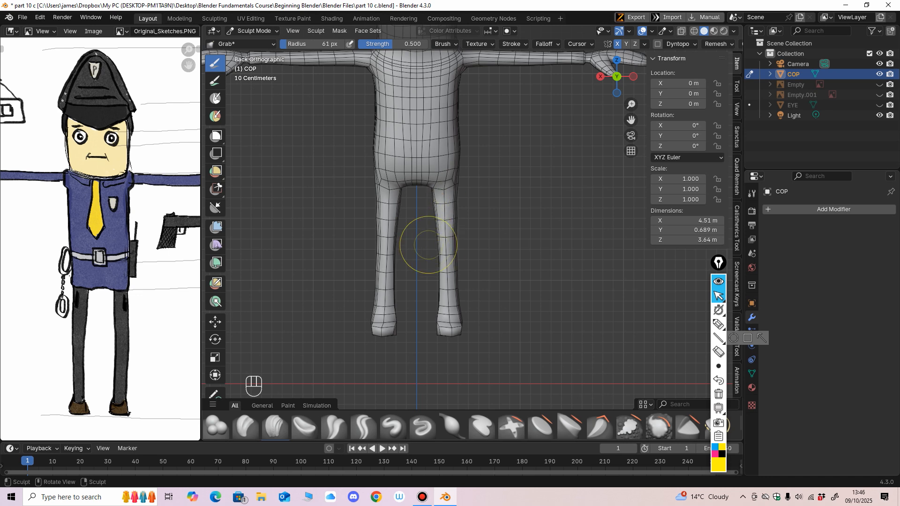
{"action": "middle_click_drag", "start_coordinate": [421, 300], "coordinate": [448, 336]}
{"action": "middle_click_drag", "start_coordinate": [442, 374], "coordinate": [340, 323], "text": "ctrl"}
{"action": "middle_click_drag", "start_coordinate": [520, 258], "coordinate": [468, 249], "text": "alt"}
{"action": "middle_click_drag", "start_coordinate": [488, 300], "coordinate": [480, 238], "text": "shift"}
{"action": "middle_click_drag", "start_coordinate": [487, 234], "coordinate": [512, 183], "text": "ctrl"}
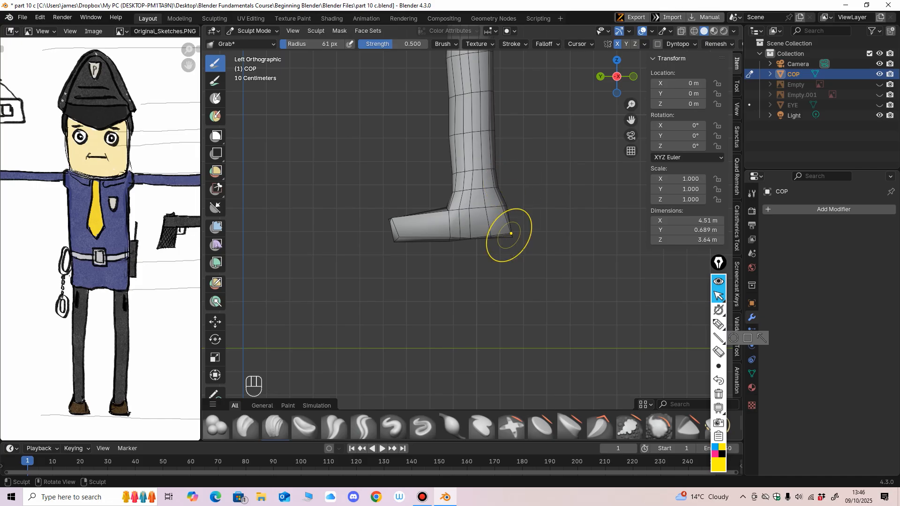
{"action": "left_click_drag", "start_coordinate": [503, 235], "coordinate": [506, 243]}
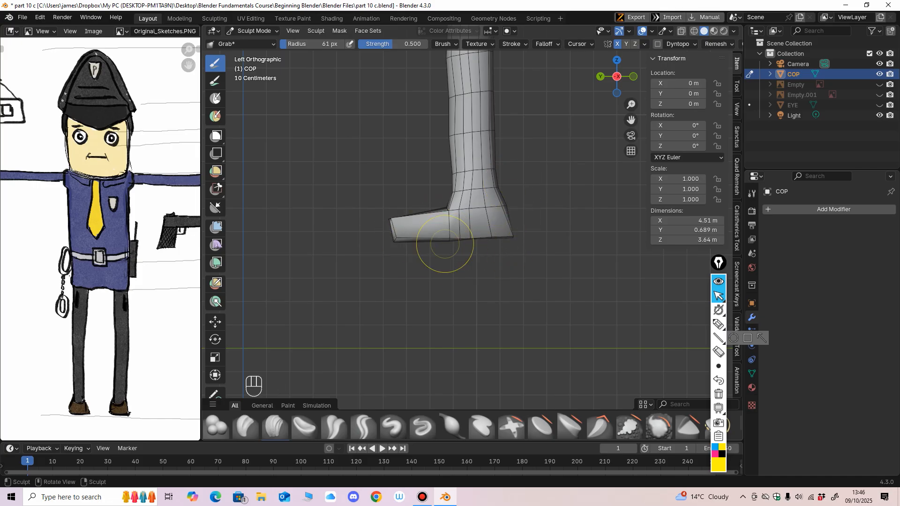
Compare the cop's body with the reference images Empty and Empty.001 in the left and back views, hiding both images again.
{"action": "middle_click_drag", "start_coordinate": [444, 245], "coordinate": [434, 226], "text": "ctrl"}
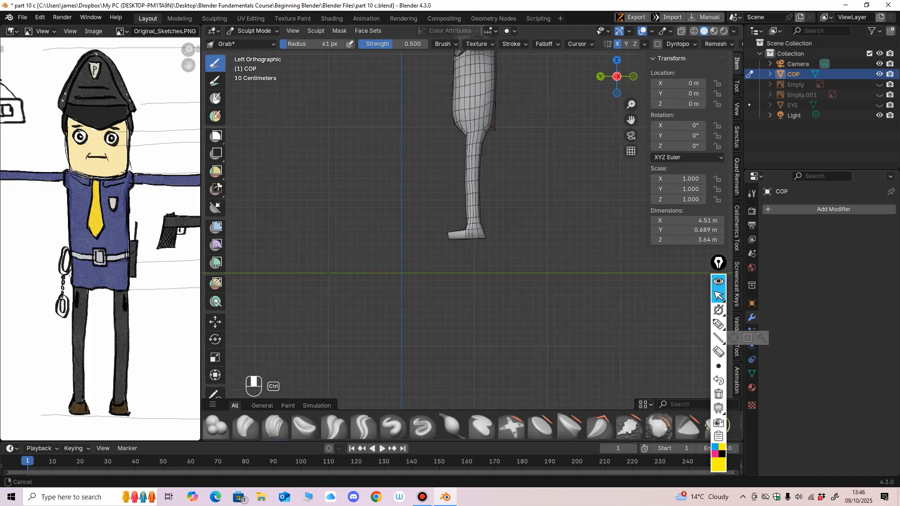
{"action": "middle_click_drag", "start_coordinate": [424, 267], "coordinate": [548, 222], "text": "ctrl"}
{"action": "middle_click_drag", "start_coordinate": [547, 223], "coordinate": [521, 319], "text": "shift"}
{"action": "middle_click_drag", "start_coordinate": [521, 319], "coordinate": [497, 328], "text": "ctrl"}
{"action": "middle_click_drag", "start_coordinate": [498, 328], "coordinate": [398, 270]}
{"action": "middle_click_drag", "start_coordinate": [464, 279], "coordinate": [451, 211], "text": "ctrl"}
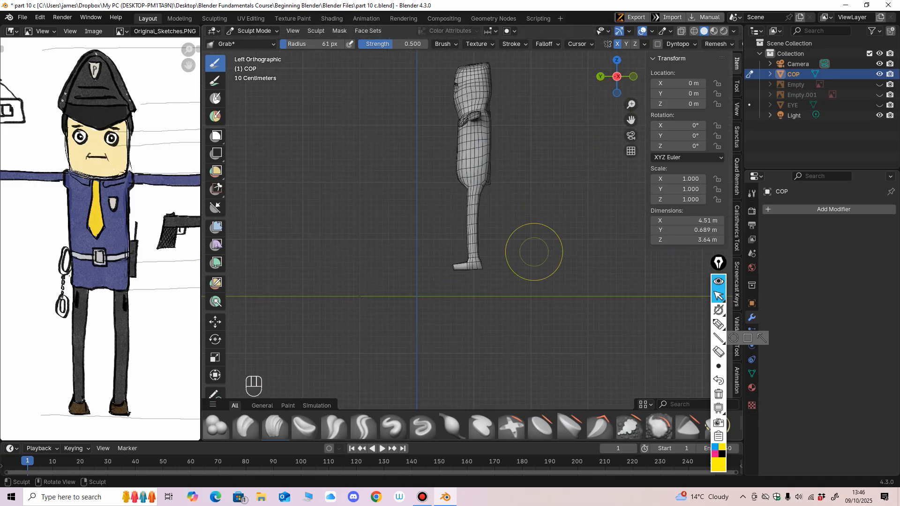
{"action": "left_click_drag", "start_coordinate": [880, 84], "coordinate": [880, 95]}
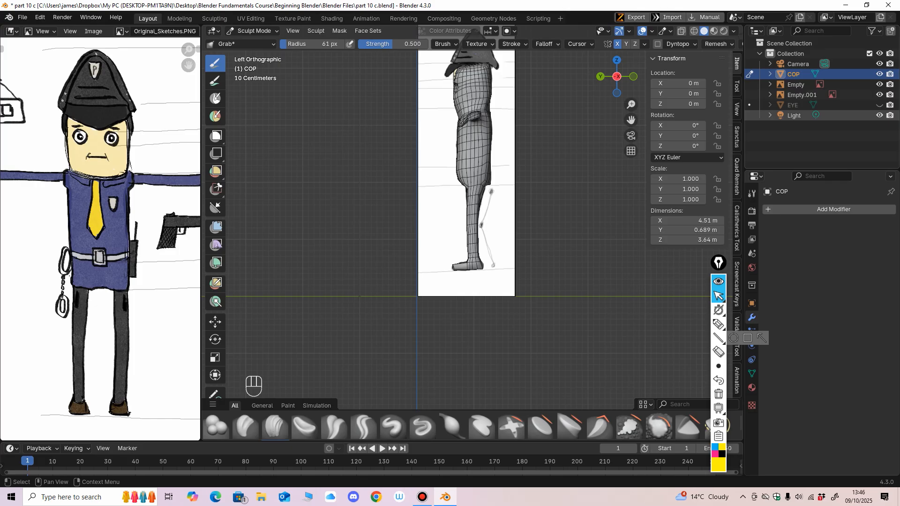
{"action": "middle_click_drag", "start_coordinate": [490, 223], "coordinate": [580, 237]}
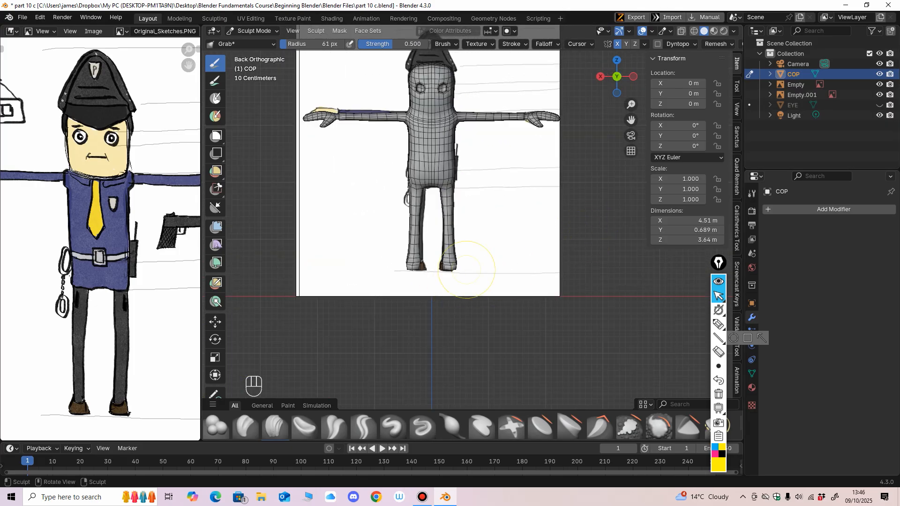
{"action": "middle_click_drag", "start_coordinate": [467, 269], "coordinate": [445, 274]}
{"action": "scroll", "coordinate": [471, 272], "scroll_direction": "down", "scroll_amount": 2}
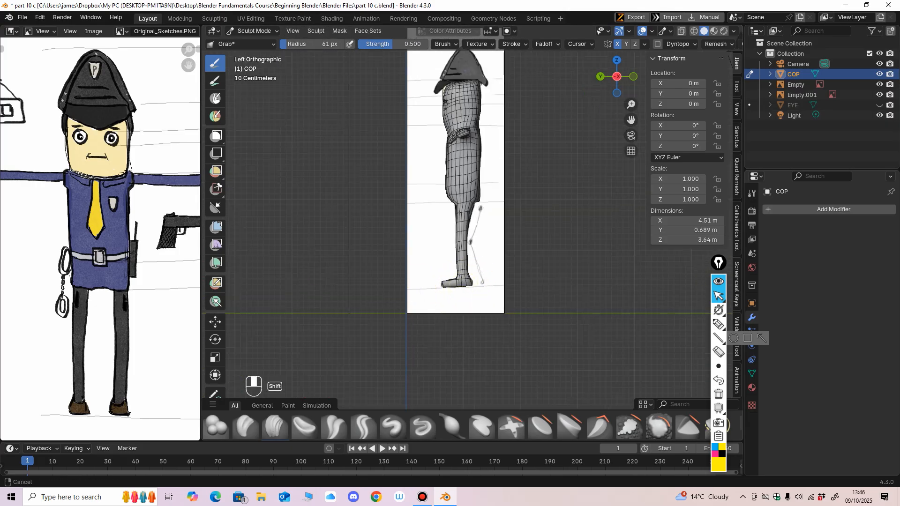
{"action": "scroll", "coordinate": [436, 305], "scroll_direction": "up", "scroll_amount": 3}
{"action": "middle_click_drag", "start_coordinate": [405, 291], "coordinate": [426, 271]}
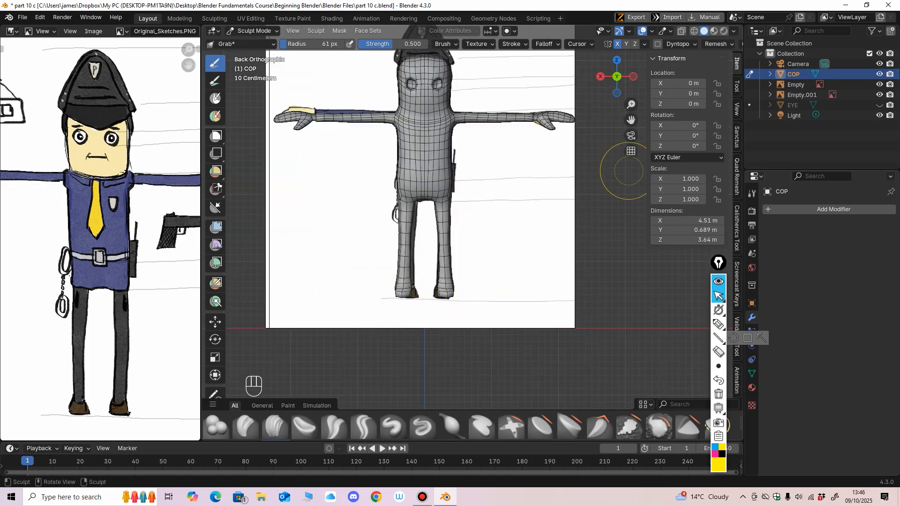
{"action": "left_click_drag", "start_coordinate": [879, 84], "coordinate": [879, 101]}
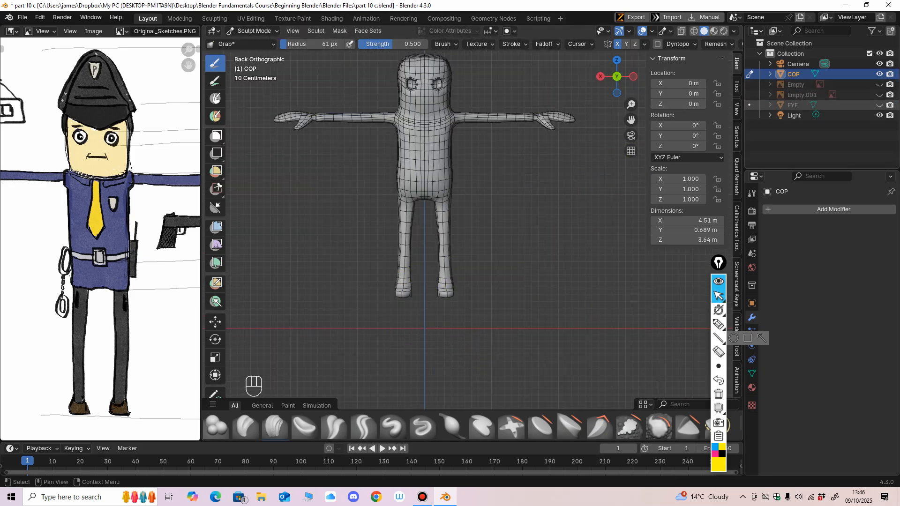
Switch the cop mesh from Sculpt Mode to Edit Mode with edge selection for work on the lower legs.
{"action": "middle_click_drag", "start_coordinate": [520, 253], "coordinate": [501, 265], "text": "shift"}
{"action": "mouse_move", "coordinate": [502, 264]}
{"action": "middle_mouse_down", "text": "shift"}
{"action": "mouse_move", "coordinate": [498, 282]}
{"action": "mouse_move", "coordinate": [490, 267]}
{"action": "mouse_move", "coordinate": [484, 293]}
{"action": "mouse_move", "coordinate": [462, 298]}
{"action": "mouse_move", "coordinate": [471, 203]}
{"action": "middle_mouse_up", "text": "shift"}
{"action": "left_click", "coordinate": [253, 31]}
{"action": "left_click", "coordinate": [254, 54]}
{"action": "mouse_move", "coordinate": [337, 141]}
{"action": "middle_mouse_down"}
{"action": "mouse_move", "coordinate": [382, 160]}
{"action": "mouse_move", "coordinate": [381, 129]}
{"action": "middle_mouse_up"}
{"action": "left_click", "coordinate": [291, 31]}
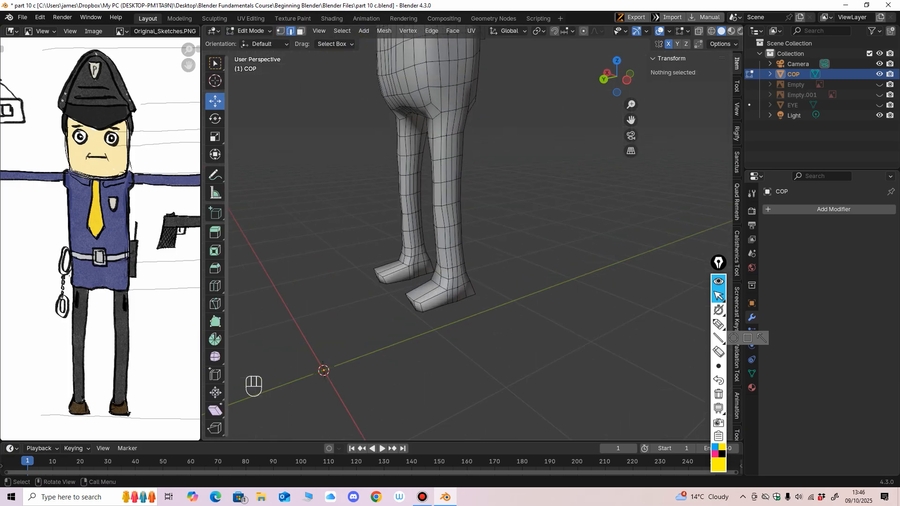
With vertex selection and X-ray on, select the loop around one ankle and move it down to about Z 0.62 m.
{"action": "left_click", "coordinate": [215, 286]}
{"action": "middle_click_drag", "start_coordinate": [413, 262], "coordinate": [461, 270]}
{"action": "middle_click_drag", "start_coordinate": [462, 300], "coordinate": [476, 262], "text": "ctrl"}
{"action": "mouse_move", "coordinate": [476, 281]}
{"action": "middle_mouse_down", "text": "shift"}
{"action": "mouse_move", "coordinate": [481, 274]}
{"action": "mouse_move", "coordinate": [510, 287]}
{"action": "mouse_move", "coordinate": [510, 272]}
{"action": "mouse_move", "coordinate": [492, 288]}
{"action": "mouse_move", "coordinate": [438, 280]}
{"action": "mouse_move", "coordinate": [489, 294]}
{"action": "mouse_move", "coordinate": [418, 278]}
{"action": "mouse_move", "coordinate": [473, 281]}
{"action": "middle_mouse_up", "text": "shift"}
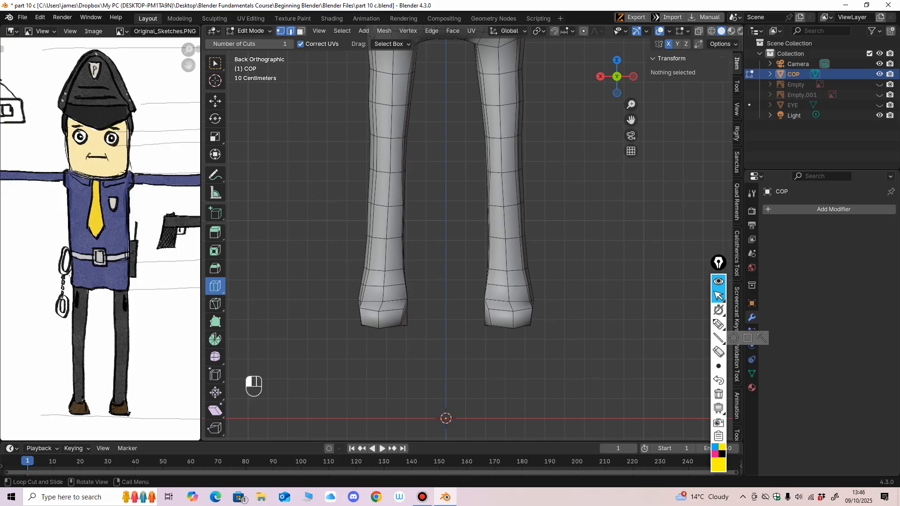
{"action": "left_click", "coordinate": [281, 31]}
{"action": "left_click", "coordinate": [215, 101]}
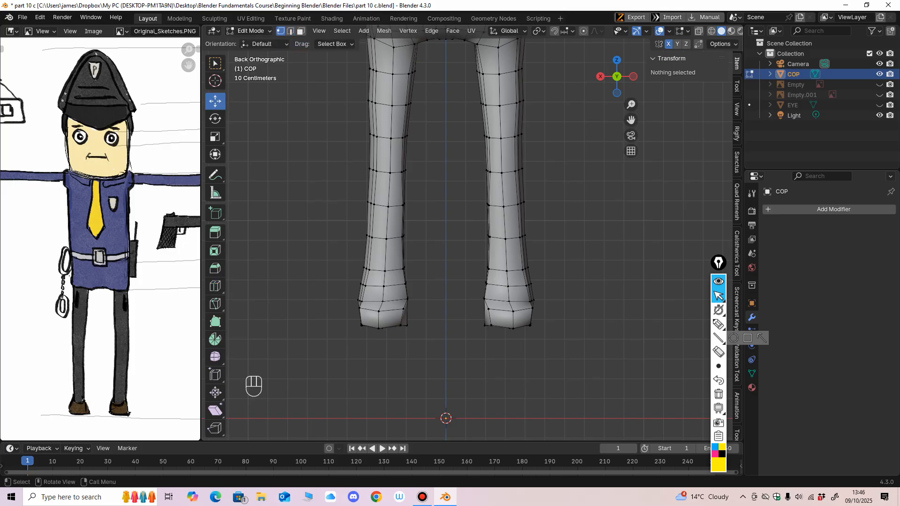
{"action": "key", "text": "alt+z"}
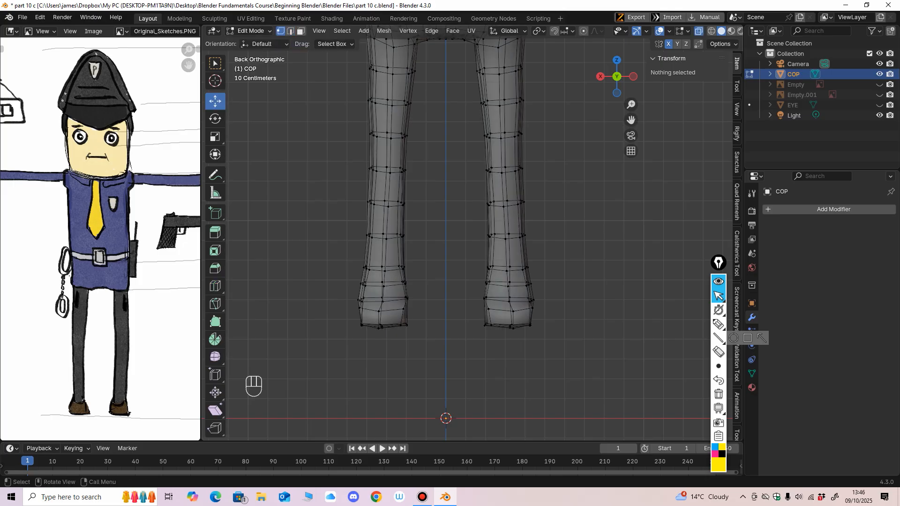
{"action": "left_click", "coordinate": [487, 282], "text": "alt"}
{"action": "left_click_drag", "start_coordinate": [507, 242], "coordinate": [508, 251]}
{"action": "middle_click_drag", "start_coordinate": [511, 260], "coordinate": [406, 268]}
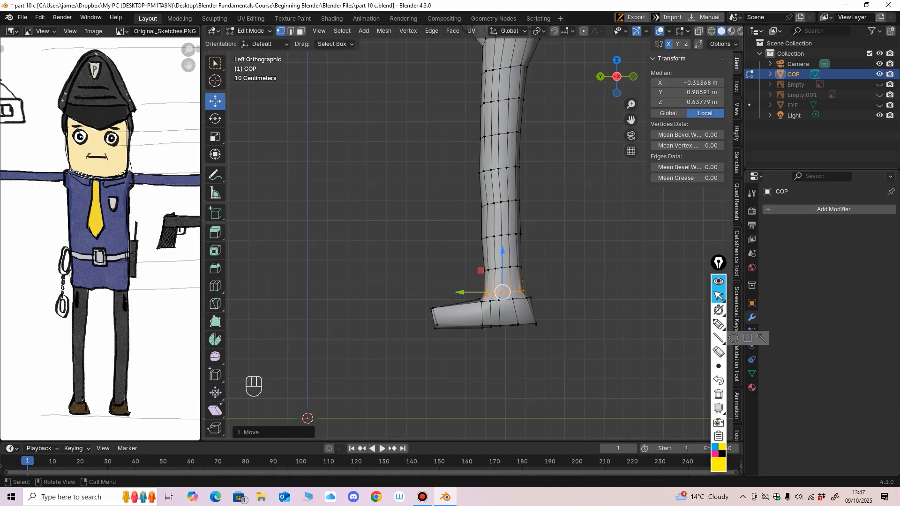
{"action": "left_click_drag", "start_coordinate": [502, 251], "coordinate": [502, 255]}
Add a loop cut around each ankle and slide it down close to the top of the foot.
{"action": "middle_click_drag", "start_coordinate": [496, 268], "coordinate": [592, 263]}
{"action": "middle_click_drag", "start_coordinate": [534, 277], "coordinate": [520, 289]}
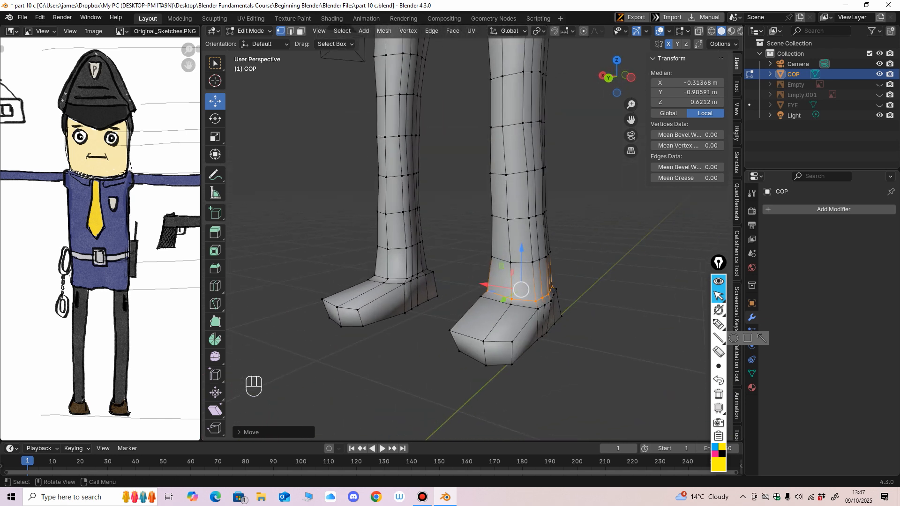
{"action": "left_click", "coordinate": [215, 286]}
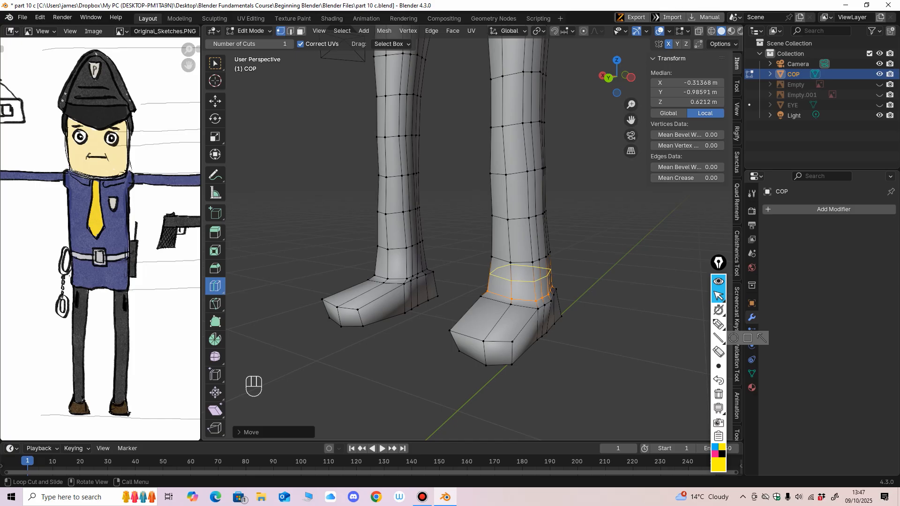
{"action": "left_click_drag", "start_coordinate": [539, 280], "coordinate": [536, 295]}
{"action": "left_click_drag", "start_coordinate": [413, 265], "coordinate": [411, 276]}
{"action": "mouse_move", "coordinate": [411, 276]}
{"action": "middle_mouse_down", "text": "shift"}
{"action": "mouse_move", "coordinate": [409, 254]}
{"action": "mouse_move", "coordinate": [375, 257]}
{"action": "mouse_move", "coordinate": [457, 258]}
{"action": "mouse_move", "coordinate": [396, 258]}
{"action": "mouse_move", "coordinate": [436, 248]}
{"action": "mouse_move", "coordinate": [412, 215]}
{"action": "middle_mouse_up", "text": "shift"}
{"action": "scroll", "coordinate": [409, 254], "scroll_direction": "up", "scroll_amount": 2}
{"action": "scroll", "coordinate": [413, 256], "scroll_direction": "up", "scroll_amount": 2}
Return to Sculpt Mode and round the sides and ends of the feet from below with the Grab brush at radius 100 px.
{"action": "left_click", "coordinate": [250, 31]}
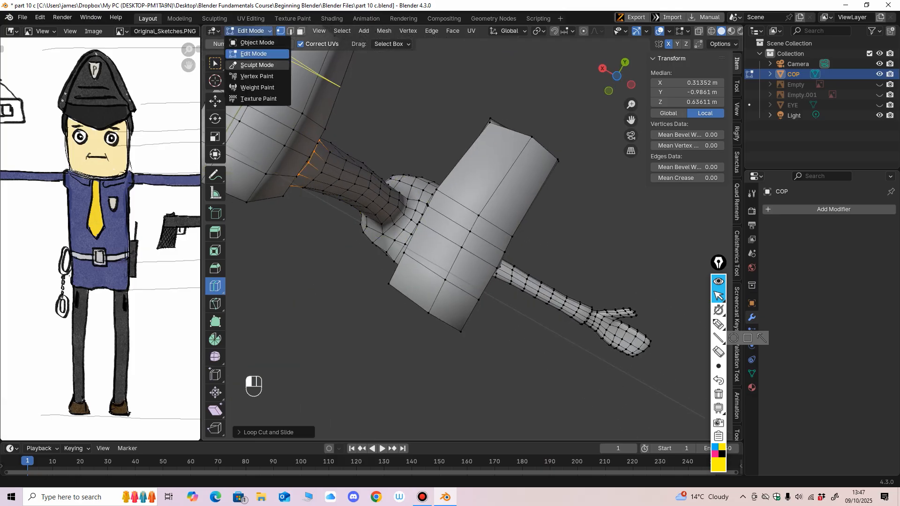
{"action": "left_click", "coordinate": [248, 65]}
{"action": "key", "text": "f"}
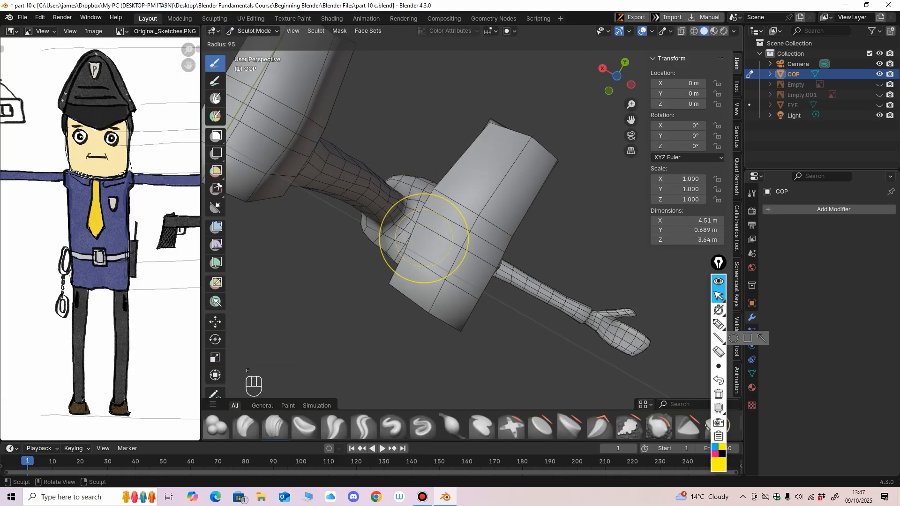
{"action": "left_click", "coordinate": [471, 242]}
{"action": "mouse_move", "coordinate": [417, 227]}
{"action": "left_mouse_down"}
{"action": "mouse_move", "coordinate": [425, 232]}
{"action": "mouse_move", "coordinate": [416, 239]}
{"action": "left_mouse_up"}
{"action": "scroll", "coordinate": [425, 231], "scroll_direction": "down", "scroll_amount": 2}
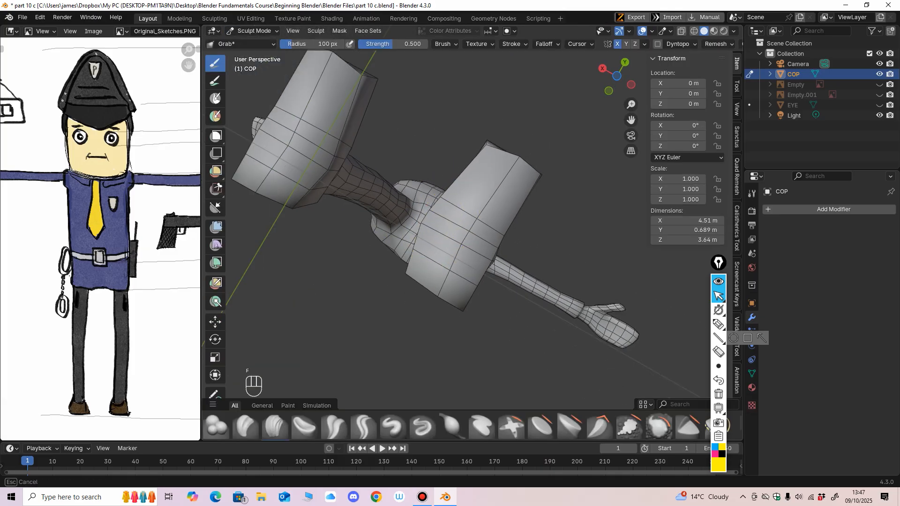
{"action": "left_click_drag", "start_coordinate": [436, 284], "coordinate": [431, 292]}
{"action": "mouse_move", "coordinate": [478, 267]}
{"action": "left_mouse_down", "text": "shift"}
{"action": "mouse_move", "coordinate": [492, 231]}
{"action": "mouse_move", "coordinate": [478, 187]}
{"action": "mouse_move", "coordinate": [490, 161]}
{"action": "mouse_move", "coordinate": [512, 170]}
{"action": "left_mouse_up", "text": "shift"}
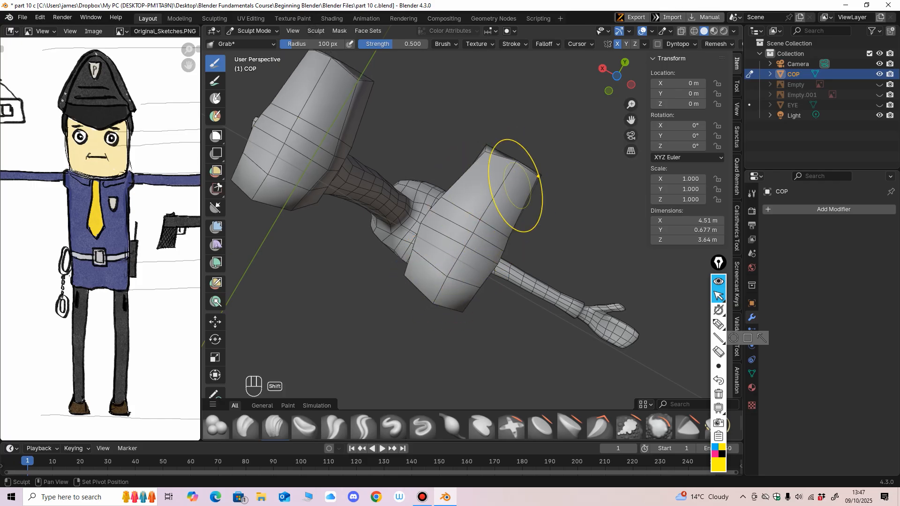
{"action": "mouse_move", "coordinate": [516, 176]}
{"action": "middle_mouse_down"}
{"action": "mouse_move", "coordinate": [464, 286]}
{"action": "mouse_move", "coordinate": [404, 268]}
{"action": "mouse_move", "coordinate": [412, 274]}
{"action": "middle_mouse_up"}
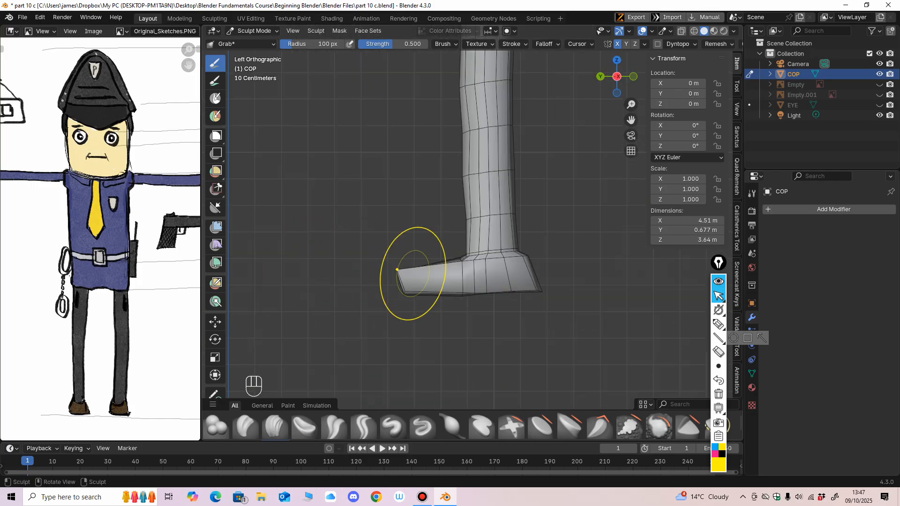
Switch to Edit Mode and add a crosswise loop cut through the front part of each foot.
{"action": "left_click", "coordinate": [253, 31]}
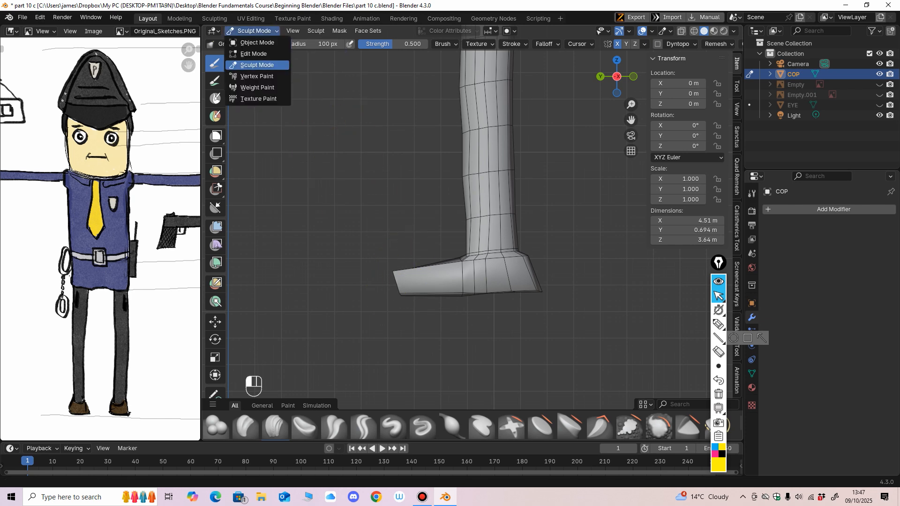
{"action": "left_click", "coordinate": [253, 54]}
{"action": "left_click", "coordinate": [437, 269]}
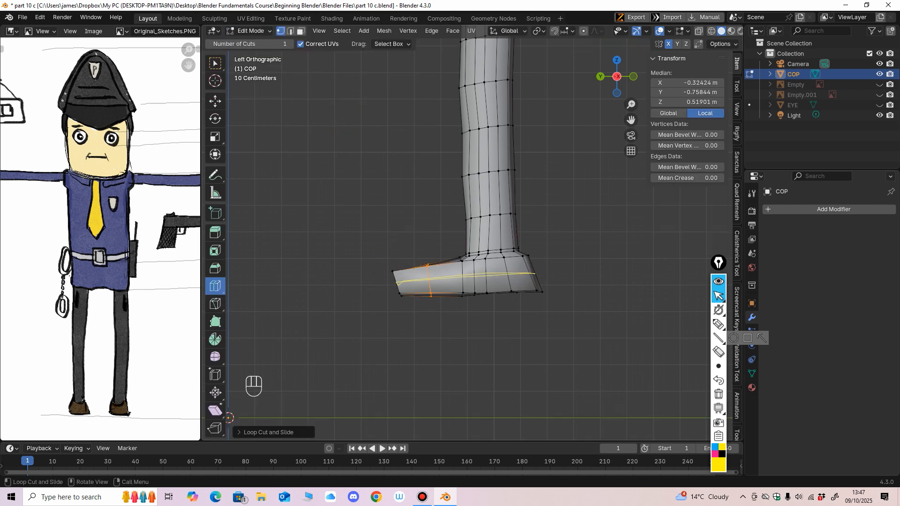
{"action": "middle_click_drag", "start_coordinate": [450, 274], "coordinate": [460, 321]}
{"action": "left_click", "coordinate": [423, 184]}
Add a horizontal loop cut around the sides of the feet, undoing the misplaced cut.
{"action": "middle_click_drag", "start_coordinate": [449, 281], "coordinate": [276, 284], "text": "alt"}
{"action": "left_click", "coordinate": [457, 278]}
{"action": "scroll", "coordinate": [448, 280], "scroll_direction": "down", "scroll_amount": 2}
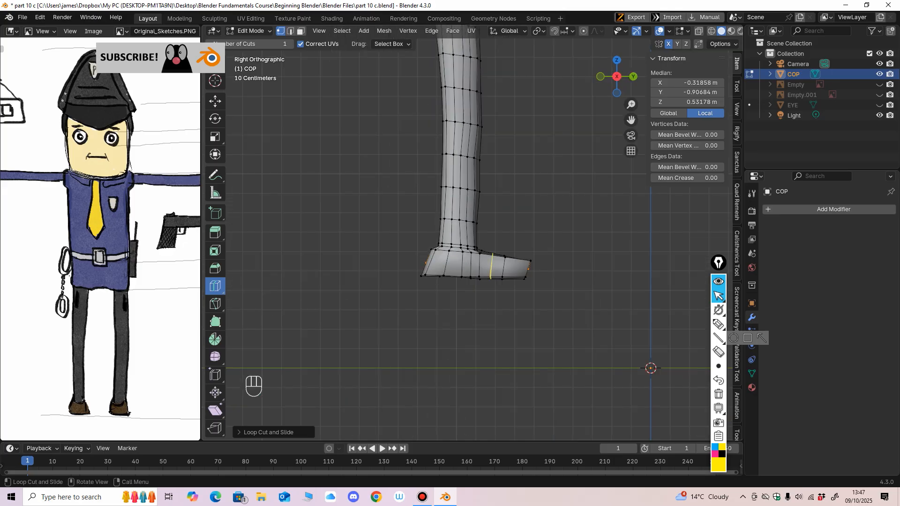
{"action": "key", "text": "ctrl+z"}
{"action": "left_click", "coordinate": [479, 267]}
{"action": "middle_click_drag", "start_coordinate": [479, 266], "coordinate": [373, 274]}
{"action": "scroll", "coordinate": [336, 398], "scroll_direction": "down", "scroll_amount": 1}
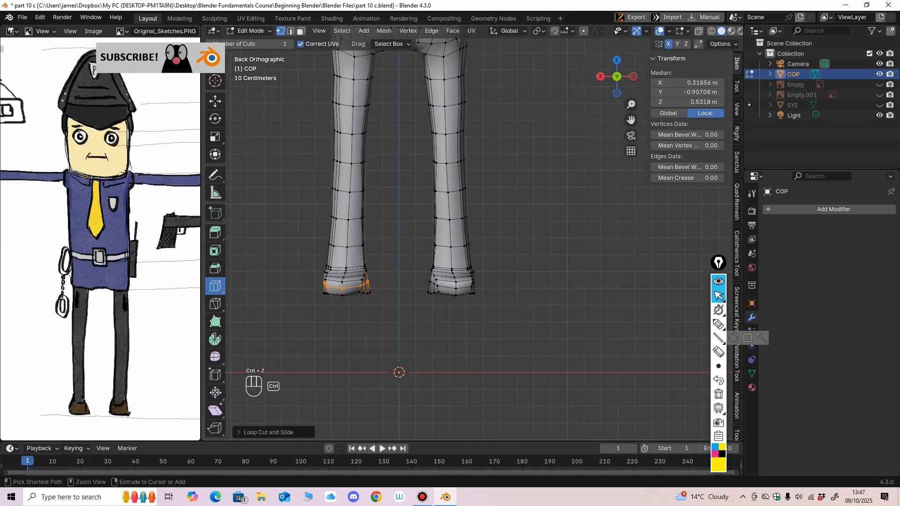
Return to Sculpt Mode and shape the toes into a rounded taper with the Grab brush at radius 52 px.
{"action": "left_click", "coordinate": [251, 31]}
{"action": "left_click", "coordinate": [248, 65]}
{"action": "scroll", "coordinate": [412, 380], "scroll_direction": "up", "scroll_amount": 2}
{"action": "key", "text": "f"}
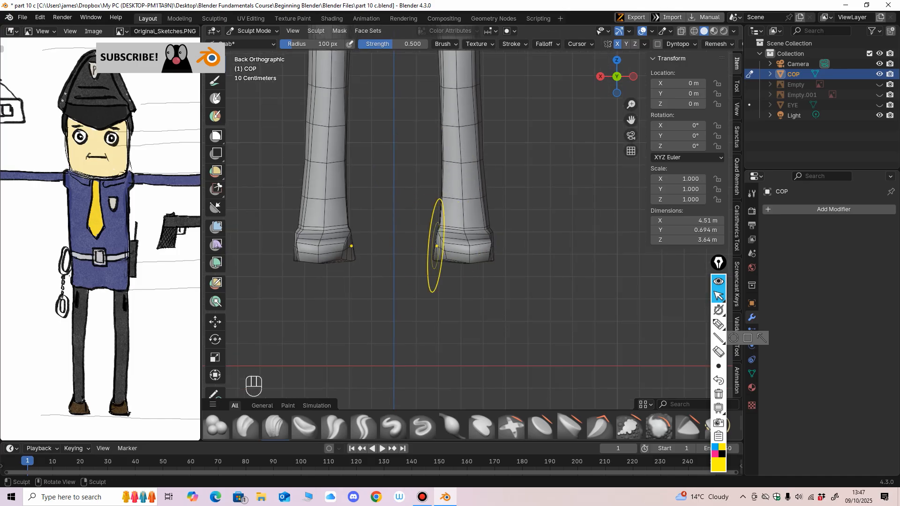
{"action": "left_click", "coordinate": [440, 248]}
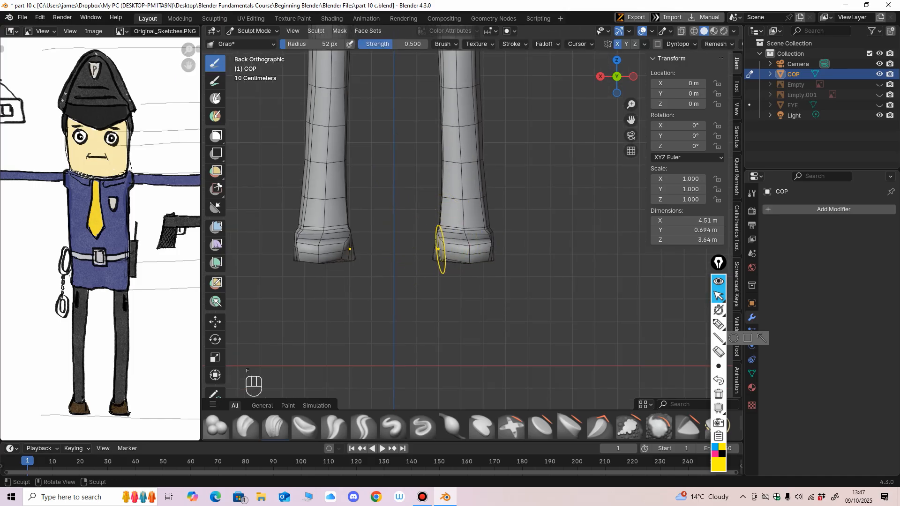
{"action": "middle_click_drag", "start_coordinate": [435, 249], "coordinate": [466, 170]}
{"action": "left_click_drag", "start_coordinate": [467, 174], "coordinate": [493, 196]}
Refine the outer heel contours in the bottom view with the Grab brush at radius 38 px.
{"action": "mouse_move", "coordinate": [466, 232]}
{"action": "middle_mouse_down"}
{"action": "mouse_move", "coordinate": [429, 246]}
{"action": "mouse_move", "coordinate": [437, 203]}
{"action": "mouse_move", "coordinate": [465, 193]}
{"action": "mouse_move", "coordinate": [467, 170]}
{"action": "mouse_move", "coordinate": [469, 218]}
{"action": "middle_mouse_up"}
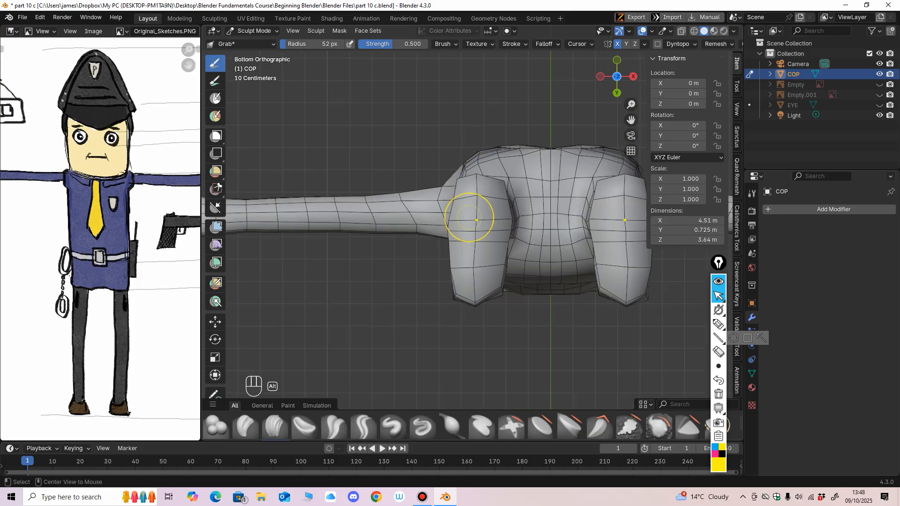
{"action": "key", "text": "f"}
{"action": "left_click", "coordinate": [462, 184]}
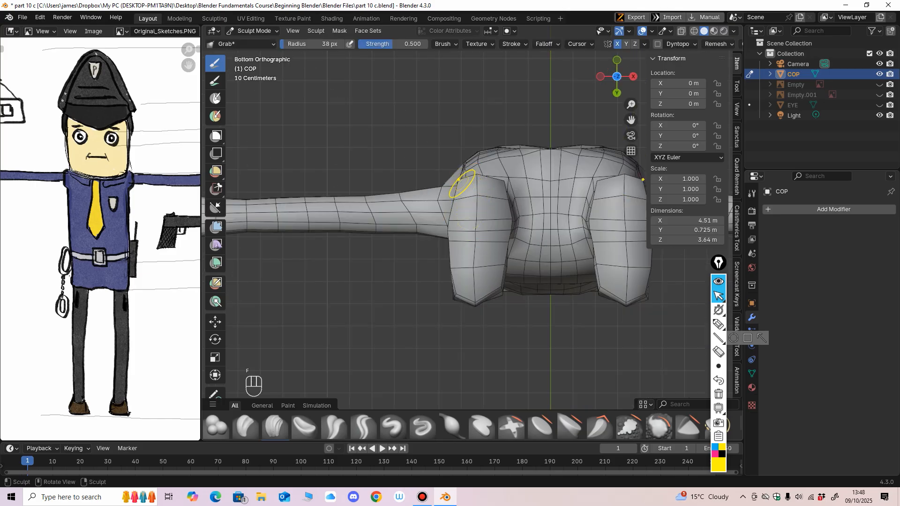
{"action": "mouse_move", "coordinate": [482, 179]}
{"action": "middle_mouse_down"}
{"action": "mouse_move", "coordinate": [482, 159]}
{"action": "mouse_move", "coordinate": [483, 179]}
{"action": "middle_mouse_up"}
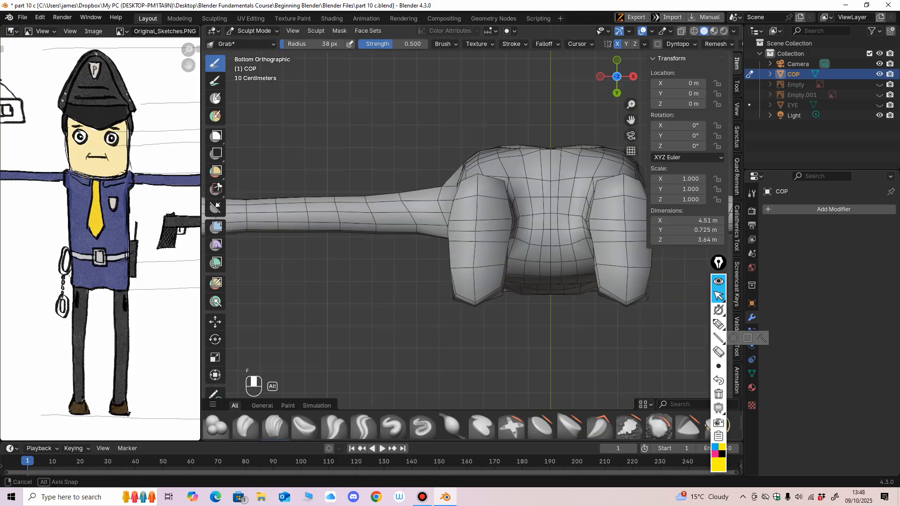
Adjust the torso and hips in the front and side views with the Grab brush at radius 95 px.
{"action": "key", "text": "f"}
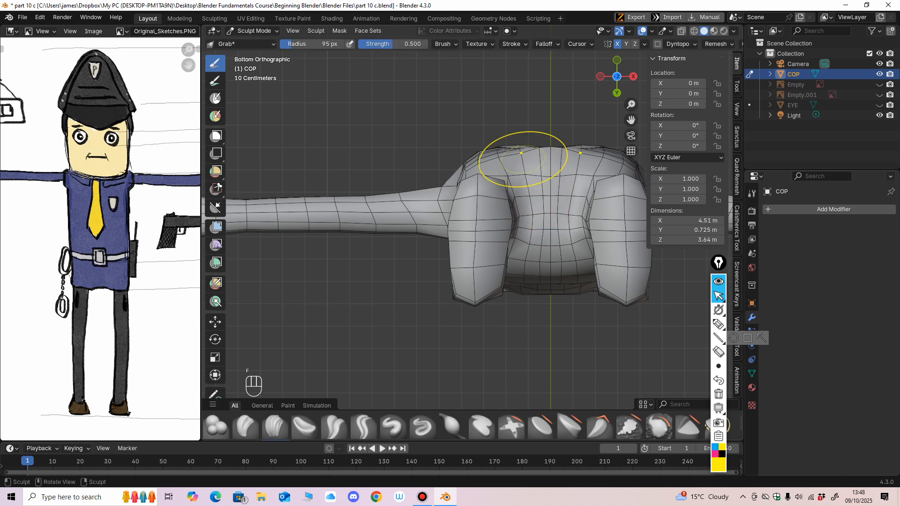
{"action": "middle_click_drag", "start_coordinate": [532, 175], "coordinate": [500, 253]}
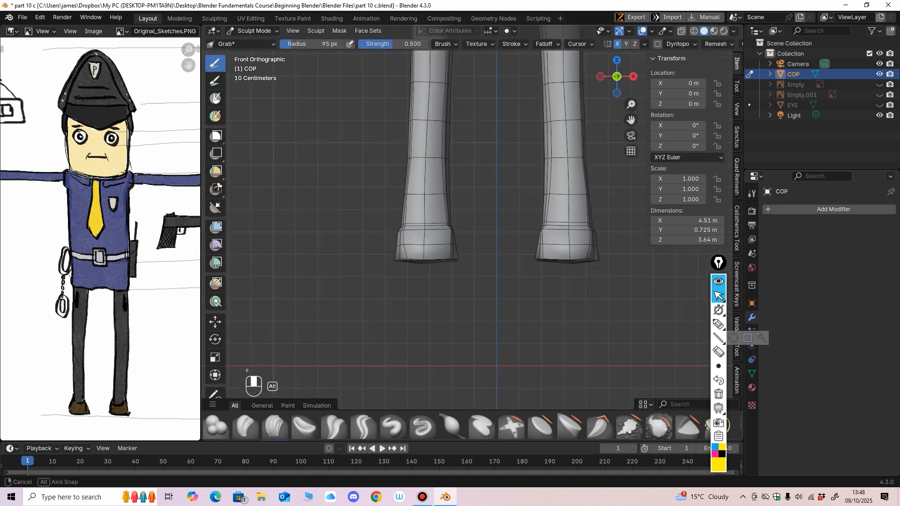
{"action": "middle_click_drag", "start_coordinate": [469, 197], "coordinate": [457, 210], "text": "shift"}
{"action": "middle_click_drag", "start_coordinate": [457, 211], "coordinate": [460, 334]}
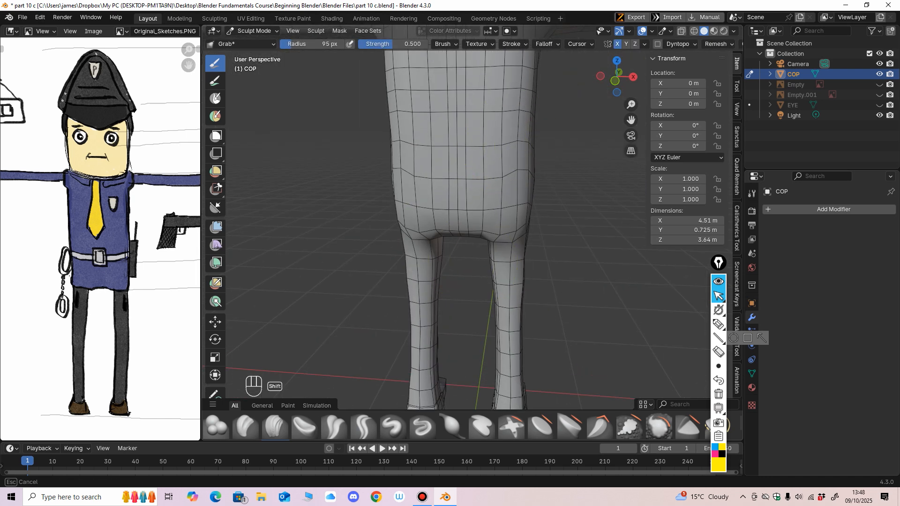
{"action": "middle_click_drag", "start_coordinate": [476, 169], "coordinate": [490, 155], "text": "alt"}
{"action": "scroll", "coordinate": [490, 154], "scroll_direction": "down", "scroll_amount": 3}
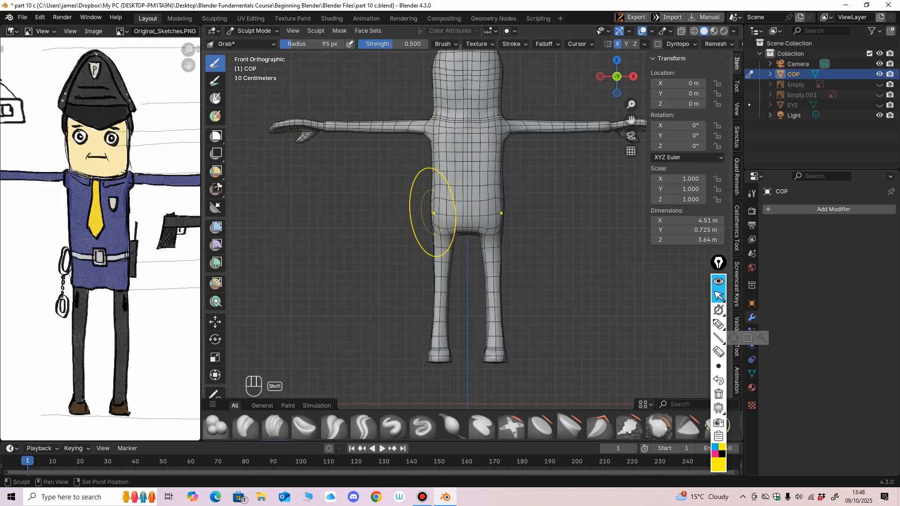
{"action": "middle_click_drag", "start_coordinate": [433, 213], "coordinate": [495, 189]}
{"action": "mouse_move", "coordinate": [494, 141]}
{"action": "middle_mouse_down", "text": "shift"}
{"action": "mouse_move", "coordinate": [494, 172]}
{"action": "mouse_move", "coordinate": [300, 184]}
{"action": "middle_mouse_up", "text": "shift"}
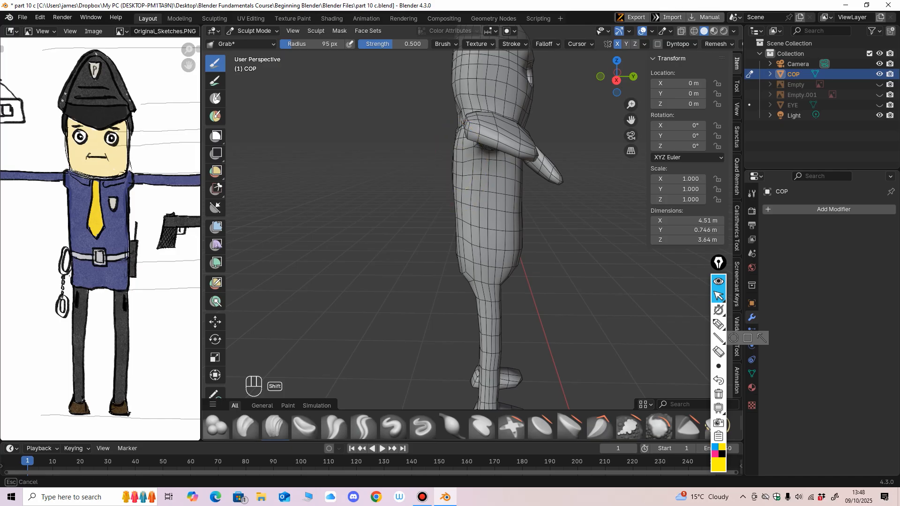
{"action": "mouse_move", "coordinate": [451, 202]}
{"action": "middle_mouse_down"}
{"action": "mouse_move", "coordinate": [462, 181]}
{"action": "mouse_move", "coordinate": [558, 182]}
{"action": "mouse_move", "coordinate": [525, 250]}
{"action": "mouse_move", "coordinate": [464, 258]}
{"action": "middle_mouse_up"}
{"action": "key", "text": "ctrl+KP_3"}
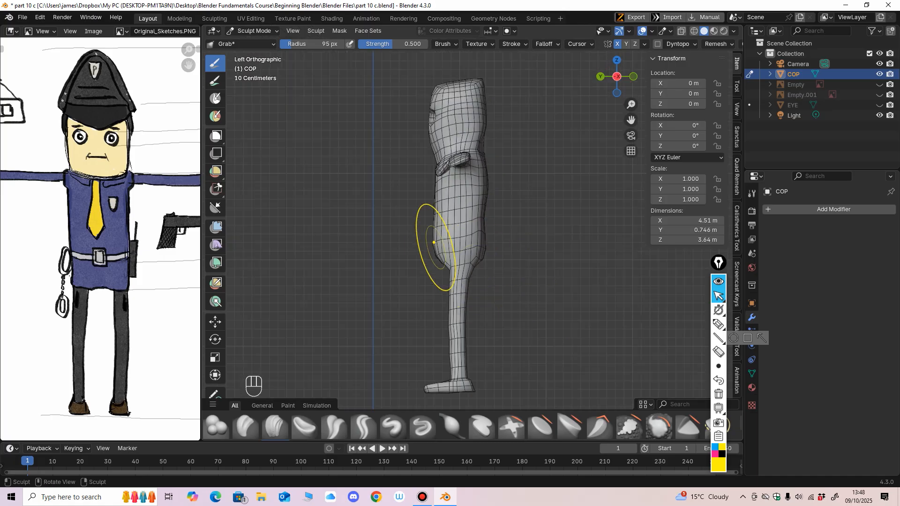
{"action": "mouse_move", "coordinate": [432, 228]}
{"action": "middle_mouse_down"}
{"action": "mouse_move", "coordinate": [463, 223]}
{"action": "mouse_move", "coordinate": [425, 257]}
{"action": "mouse_move", "coordinate": [455, 243]}
{"action": "mouse_move", "coordinate": [440, 201]}
{"action": "mouse_move", "coordinate": [453, 218]}
{"action": "middle_mouse_up"}
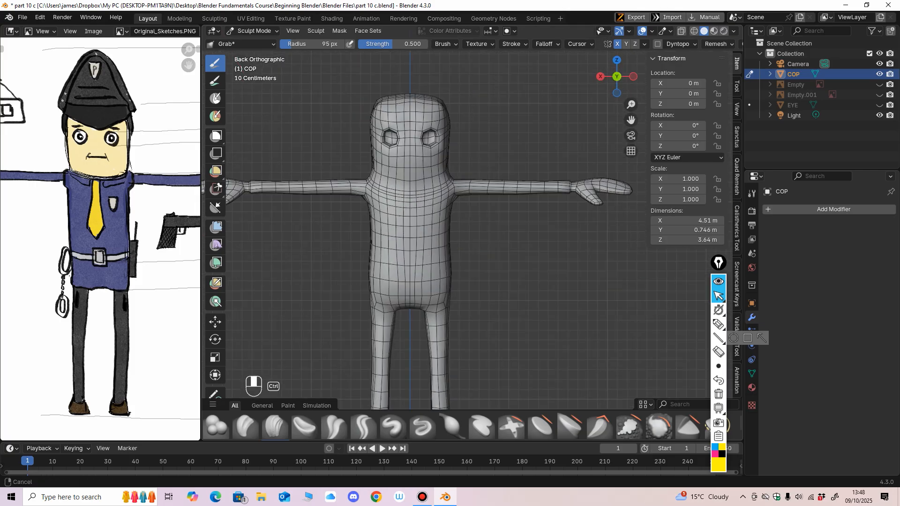
Refine the shoulder and armpit contours in the back view with the Grab brush, reducing its radius to 43 px.
{"action": "key", "text": "f"}
{"action": "left_click", "coordinate": [503, 219]}
{"action": "left_click_drag", "start_coordinate": [453, 196], "coordinate": [458, 196]}
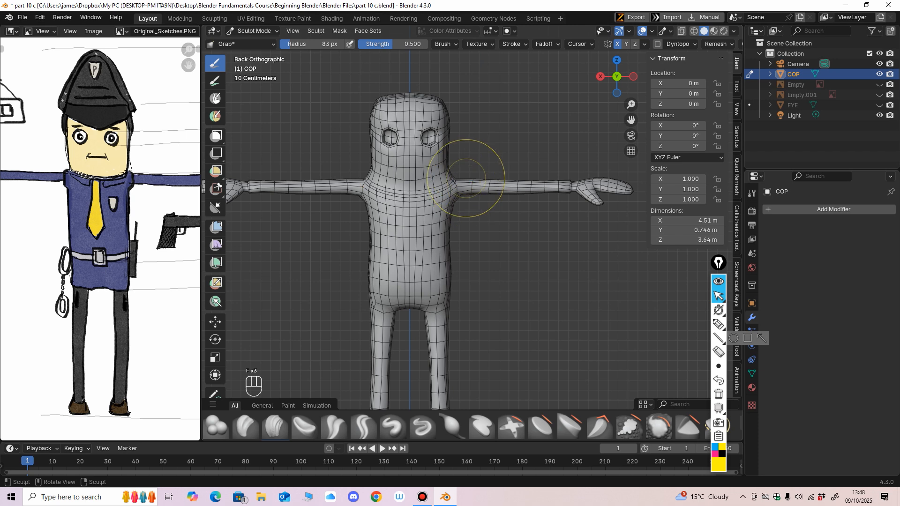
{"action": "key", "text": "f"}
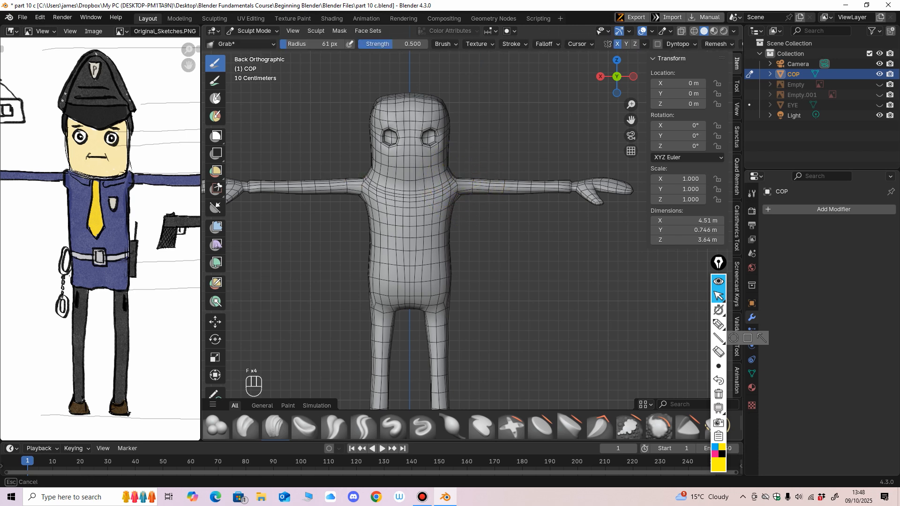
{"action": "key", "text": "f"}
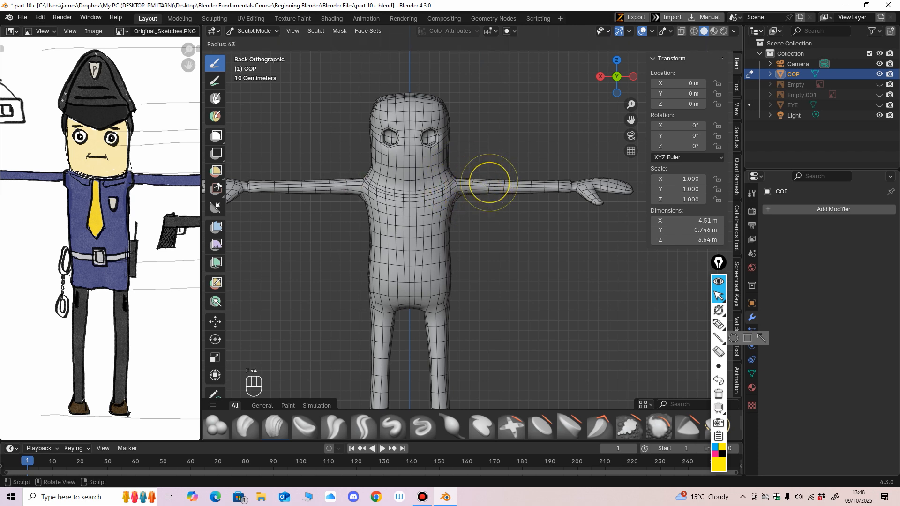
{"action": "left_click", "coordinate": [509, 183]}
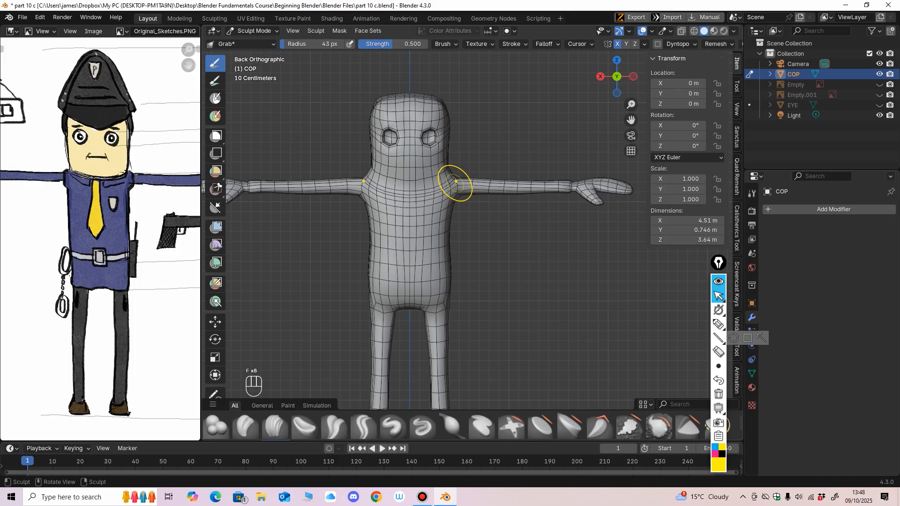
{"action": "scroll", "coordinate": [373, 157], "scroll_direction": "down", "scroll_amount": 1}
{"action": "middle_click_drag", "start_coordinate": [405, 153], "coordinate": [414, 125], "text": "shift"}
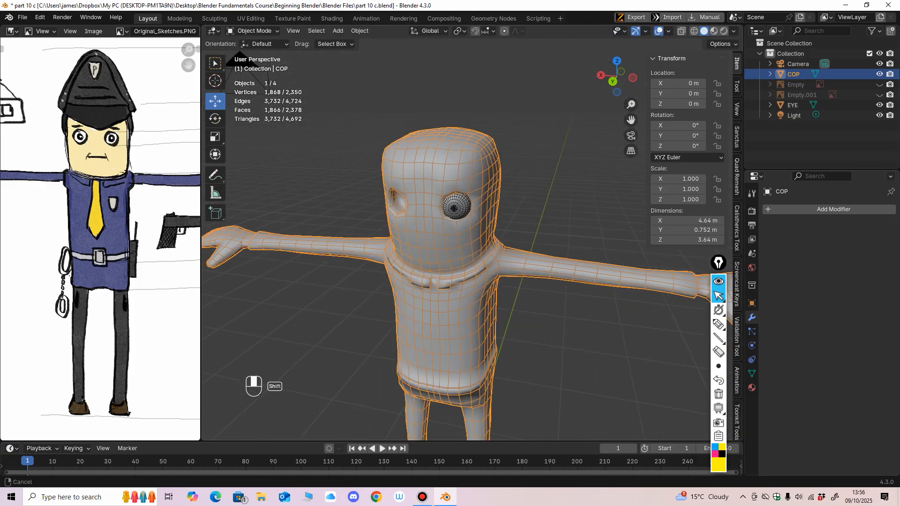
Apply Shade Smooth to the cop's body in Object Mode.
{"action": "mouse_move", "coordinate": [506, 249]}
{"action": "middle_mouse_down", "text": "shift"}
{"action": "mouse_move", "coordinate": [492, 205]}
{"action": "mouse_move", "coordinate": [513, 200]}
{"action": "mouse_move", "coordinate": [479, 204]}
{"action": "middle_mouse_up", "text": "shift"}
{"action": "scroll", "coordinate": [100, 234], "scroll_direction": "down", "scroll_amount": 1}
{"action": "middle_click_drag", "start_coordinate": [300, 220], "coordinate": [314, 228]}
{"action": "scroll", "coordinate": [422, 244], "scroll_direction": "up", "scroll_amount": 2}
{"action": "middle_click_drag", "start_coordinate": [421, 262], "coordinate": [476, 230], "text": "shift"}
{"action": "middle_click_drag", "start_coordinate": [639, 84], "coordinate": [613, 81]}
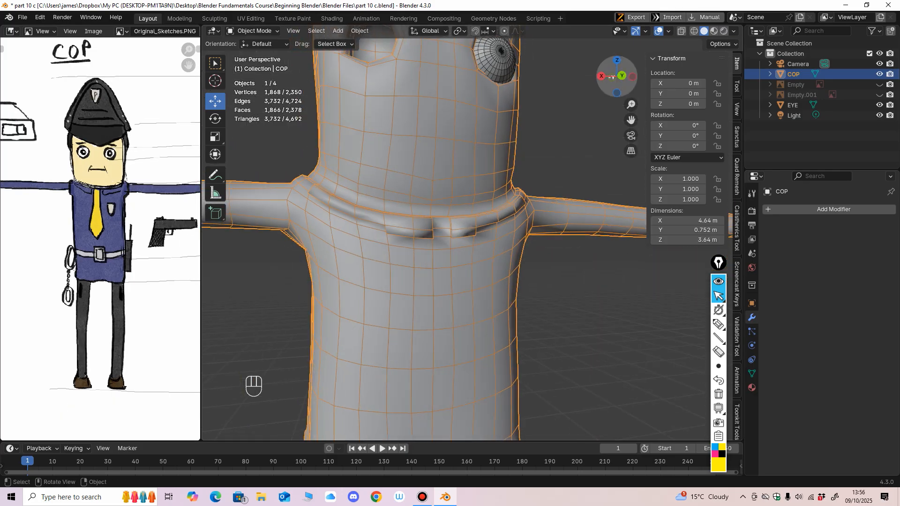
{"action": "mouse_move", "coordinate": [464, 274]}
{"action": "middle_mouse_down"}
{"action": "mouse_move", "coordinate": [440, 281]}
{"action": "mouse_move", "coordinate": [417, 307]}
{"action": "mouse_move", "coordinate": [448, 195]}
{"action": "mouse_move", "coordinate": [462, 267]}
{"action": "mouse_move", "coordinate": [307, 246]}
{"action": "mouse_move", "coordinate": [326, 283]}
{"action": "mouse_move", "coordinate": [398, 332]}
{"action": "mouse_move", "coordinate": [447, 301]}
{"action": "mouse_move", "coordinate": [445, 317]}
{"action": "mouse_move", "coordinate": [466, 288]}
{"action": "mouse_move", "coordinate": [464, 337]}
{"action": "middle_mouse_up"}
{"action": "right_click", "coordinate": [417, 308]}
{"action": "left_click", "coordinate": [414, 287]}
Examine the smooth-shaded body from several angles, especially the legs and feet, and briefly toggle the reference image.
{"action": "scroll", "coordinate": [443, 202], "scroll_direction": "down", "scroll_amount": 3}
{"action": "scroll", "coordinate": [335, 282], "scroll_direction": "up", "scroll_amount": 2}
{"action": "scroll", "coordinate": [398, 333], "scroll_direction": "up", "scroll_amount": 4}
{"action": "middle_click_drag", "start_coordinate": [464, 338], "coordinate": [483, 270]}
{"action": "middle_click_drag", "start_coordinate": [483, 270], "coordinate": [485, 175], "text": "ctrl"}
{"action": "middle_click_drag", "start_coordinate": [485, 176], "coordinate": [436, 123]}
{"action": "middle_click_drag", "start_coordinate": [436, 123], "coordinate": [426, 205], "text": "shift"}
{"action": "mouse_move", "coordinate": [425, 205]}
{"action": "middle_mouse_down", "text": "ctrl"}
{"action": "mouse_move", "coordinate": [426, 253]}
{"action": "mouse_move", "coordinate": [438, 195]}
{"action": "middle_mouse_up", "text": "ctrl"}
{"action": "middle_click_drag", "start_coordinate": [438, 195], "coordinate": [417, 231], "text": "ctrl"}
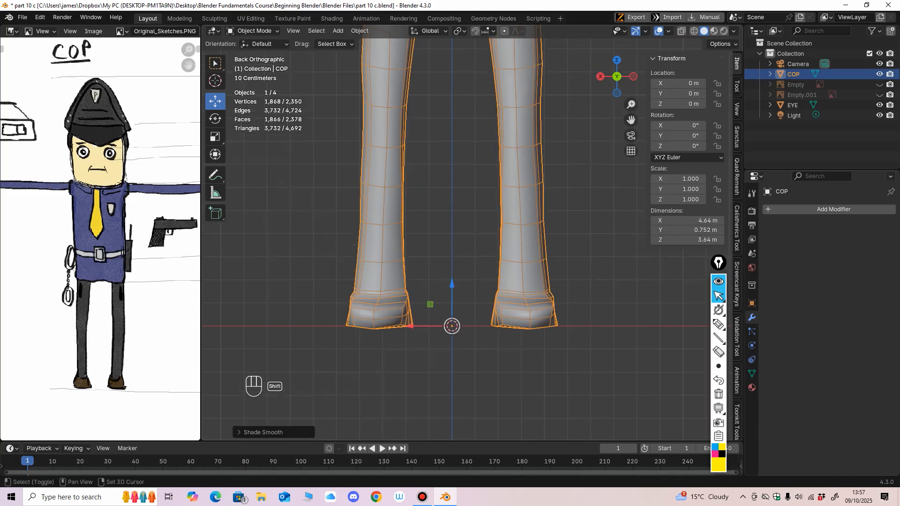
{"action": "left_click_drag", "start_coordinate": [879, 84], "coordinate": [879, 95]}
{"action": "middle_click_drag", "start_coordinate": [520, 140], "coordinate": [520, 272], "text": "ctrl"}
{"action": "left_click", "coordinate": [879, 85]}
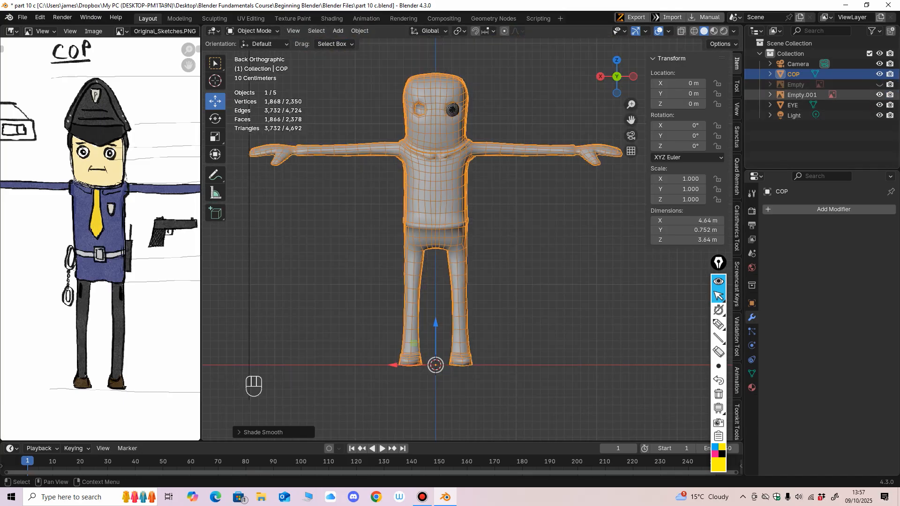
{"action": "left_click", "coordinate": [879, 94]}
{"action": "middle_click_drag", "start_coordinate": [520, 211], "coordinate": [552, 103], "text": "shift"}
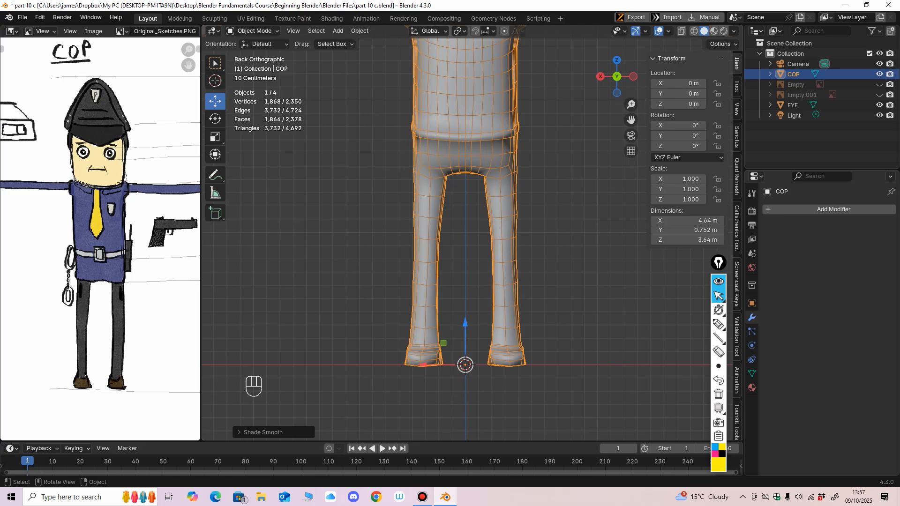
{"action": "mouse_move", "coordinate": [469, 300]}
{"action": "middle_mouse_down"}
{"action": "mouse_move", "coordinate": [476, 230]}
{"action": "mouse_move", "coordinate": [469, 300]}
{"action": "middle_mouse_up"}
{"action": "middle_click_drag", "start_coordinate": [458, 344], "coordinate": [478, 136], "text": "shift"}
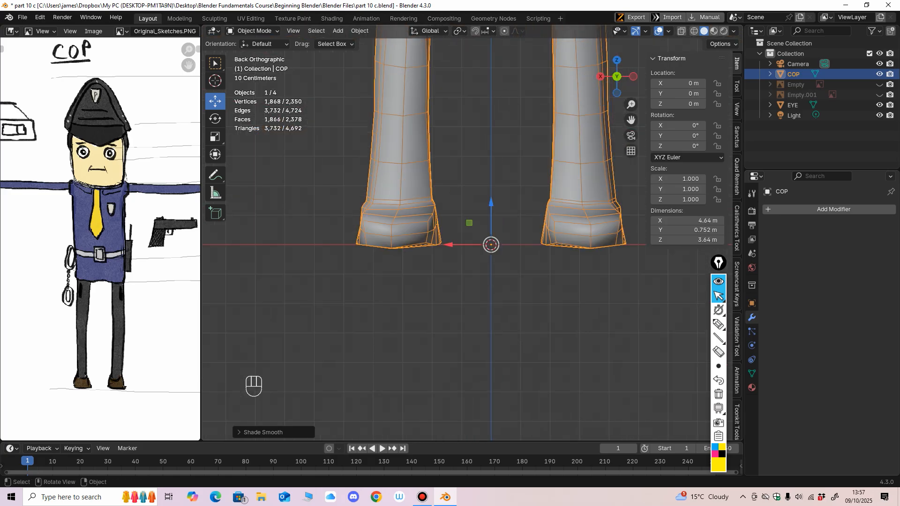
Flatten the soles of the feet along the ground line in Sculpt Mode with the Grab brush at radius 99 px.
{"action": "left_click", "coordinate": [253, 30]}
{"action": "left_click", "coordinate": [256, 65]}
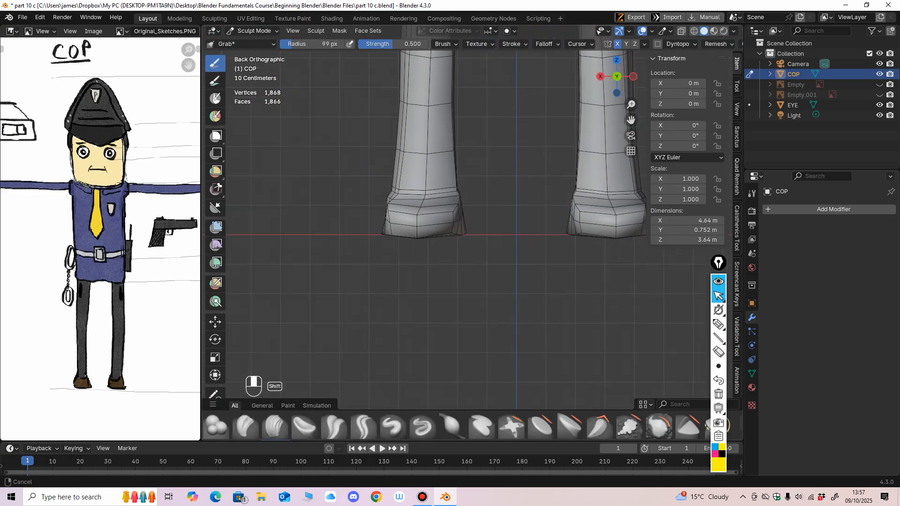
{"action": "middle_click_drag", "start_coordinate": [416, 230], "coordinate": [416, 216], "text": "ctrl"}
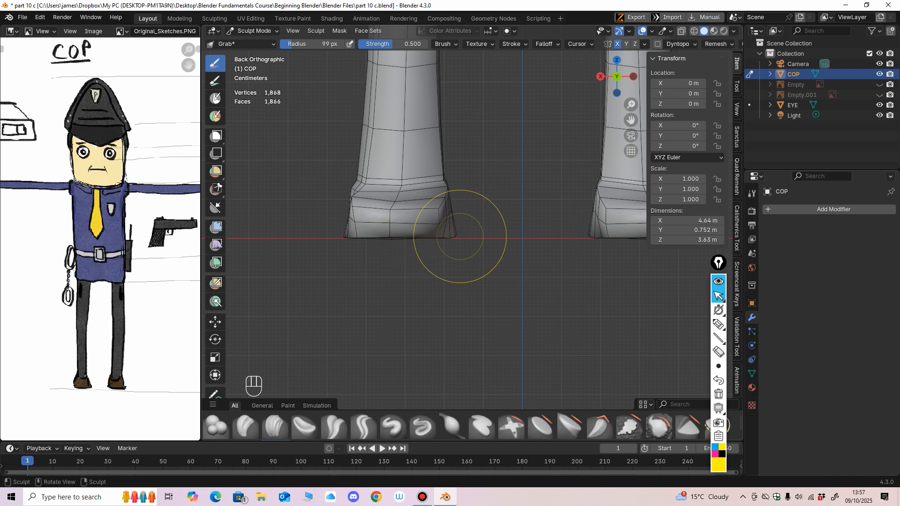
{"action": "scroll", "coordinate": [421, 243], "scroll_direction": "down", "scroll_amount": 3}
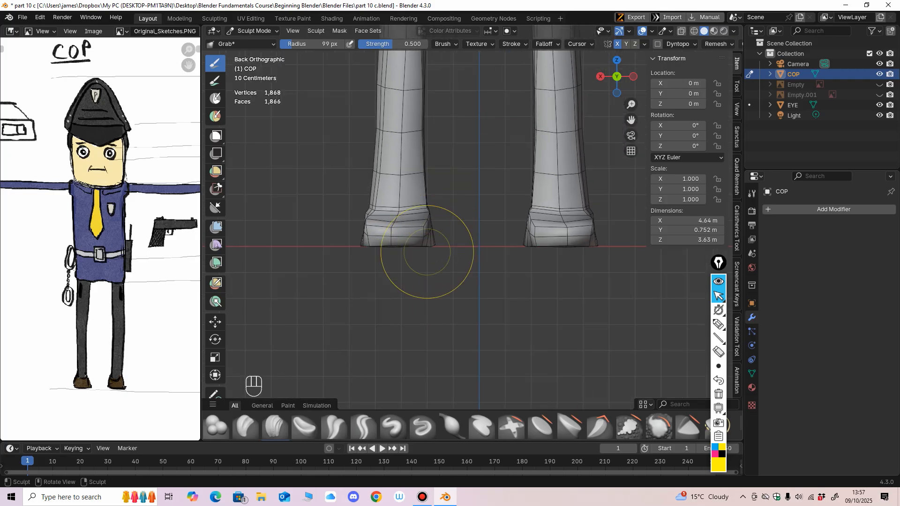
{"action": "middle_click_drag", "start_coordinate": [427, 253], "coordinate": [457, 300]}
{"action": "middle_click_drag", "start_coordinate": [456, 300], "coordinate": [470, 241], "text": "ctrl"}
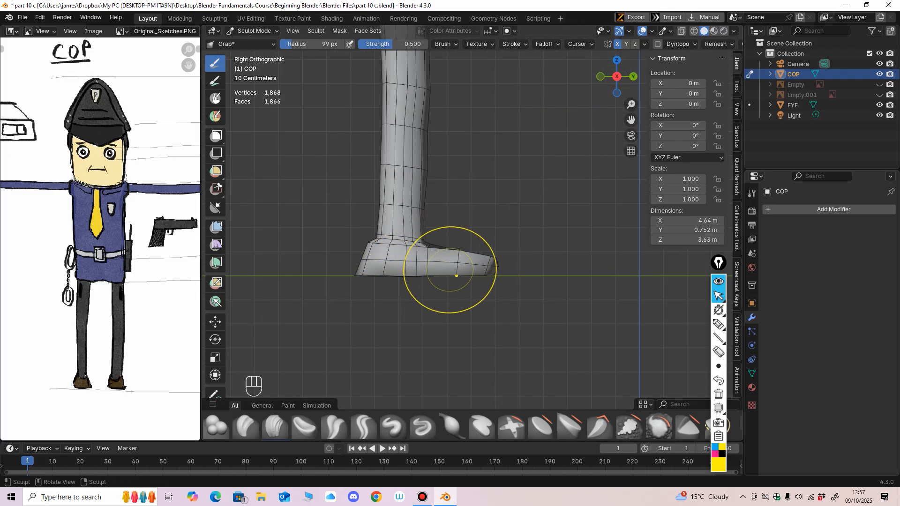
{"action": "middle_click_drag", "start_coordinate": [441, 251], "coordinate": [431, 299], "text": "ctrl"}
{"action": "middle_click_drag", "start_coordinate": [468, 136], "coordinate": [451, 234], "text": "shift"}
{"action": "mouse_move", "coordinate": [451, 234]}
{"action": "middle_mouse_down", "text": "ctrl"}
{"action": "mouse_move", "coordinate": [452, 249]}
{"action": "mouse_move", "coordinate": [366, 315]}
{"action": "mouse_move", "coordinate": [363, 334]}
{"action": "mouse_move", "coordinate": [398, 318]}
{"action": "mouse_move", "coordinate": [450, 223]}
{"action": "middle_mouse_up", "text": "ctrl"}
{"action": "middle_click_drag", "start_coordinate": [450, 222], "coordinate": [488, 190], "text": "shift"}
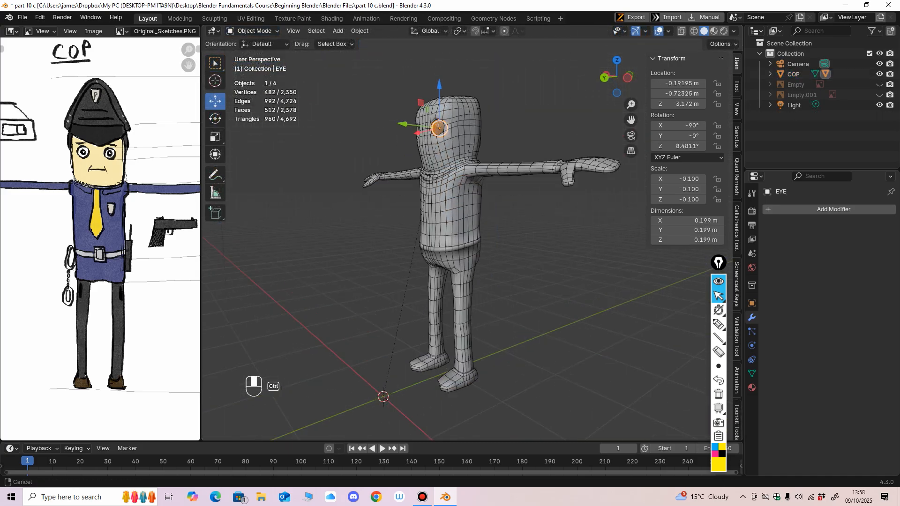
Try moving the cop's body in Object Mode to test the eye's parenting, and undo the move.
{"action": "mouse_move", "coordinate": [464, 244]}
{"action": "middle_mouse_down"}
{"action": "mouse_move", "coordinate": [530, 225]}
{"action": "mouse_move", "coordinate": [503, 235]}
{"action": "middle_mouse_up"}
{"action": "middle_click_drag", "start_coordinate": [504, 234], "coordinate": [509, 253], "text": "shift"}
{"action": "middle_click_drag", "start_coordinate": [508, 253], "coordinate": [475, 258]}
{"action": "left_click", "coordinate": [429, 277]}
{"action": "middle_click_drag", "start_coordinate": [429, 276], "coordinate": [427, 342], "text": "ctrl"}
{"action": "left_click_drag", "start_coordinate": [425, 386], "coordinate": [402, 394]}
{"action": "key", "text": "ctrl+z"}
{"action": "middle_click_drag", "start_coordinate": [459, 244], "coordinate": [391, 200], "text": "alt"}
{"action": "middle_click_drag", "start_coordinate": [391, 199], "coordinate": [417, 112], "text": "shift"}
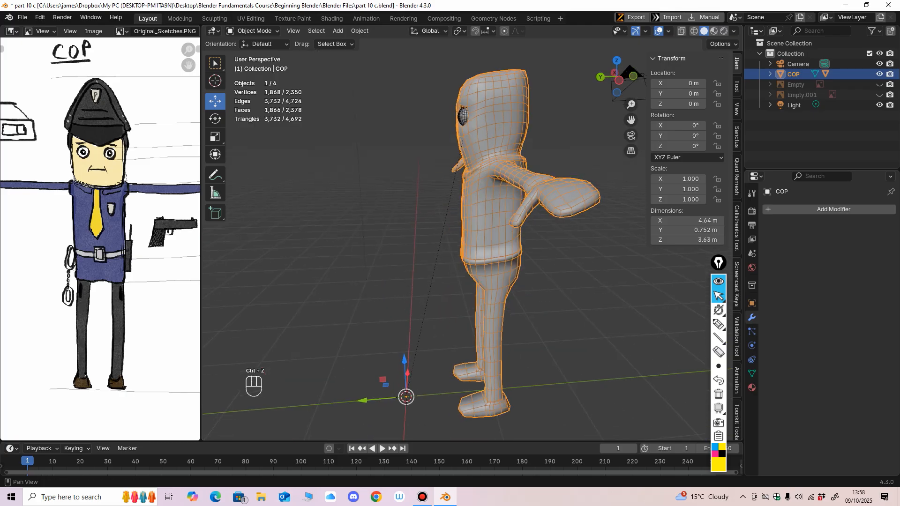
Turn off Relationship Lines in the viewport overlays.
{"action": "left_click", "coordinate": [668, 31]}
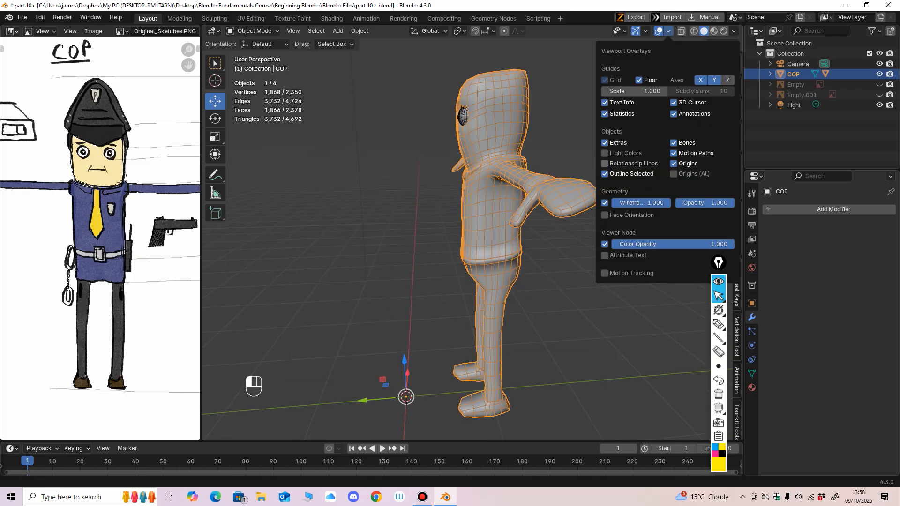
{"action": "middle_click_drag", "start_coordinate": [468, 201], "coordinate": [461, 145]}
{"action": "middle_click_drag", "start_coordinate": [462, 145], "coordinate": [447, 112], "text": "shift"}
{"action": "scroll", "coordinate": [465, 243], "scroll_direction": "down", "scroll_amount": 1}
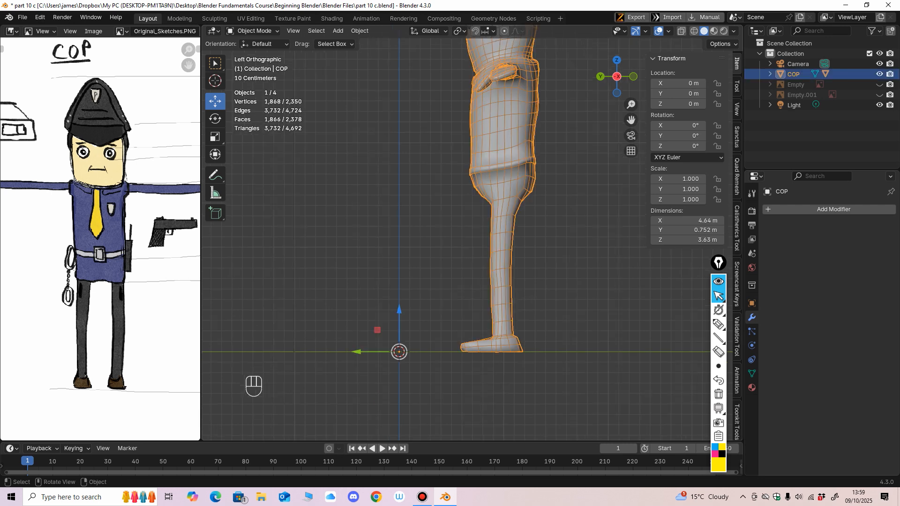
Apply All Transforms to the cop's body.
{"action": "middle_click_drag", "start_coordinate": [465, 242], "coordinate": [466, 42]}
{"action": "key", "text": "ctrl+a"}
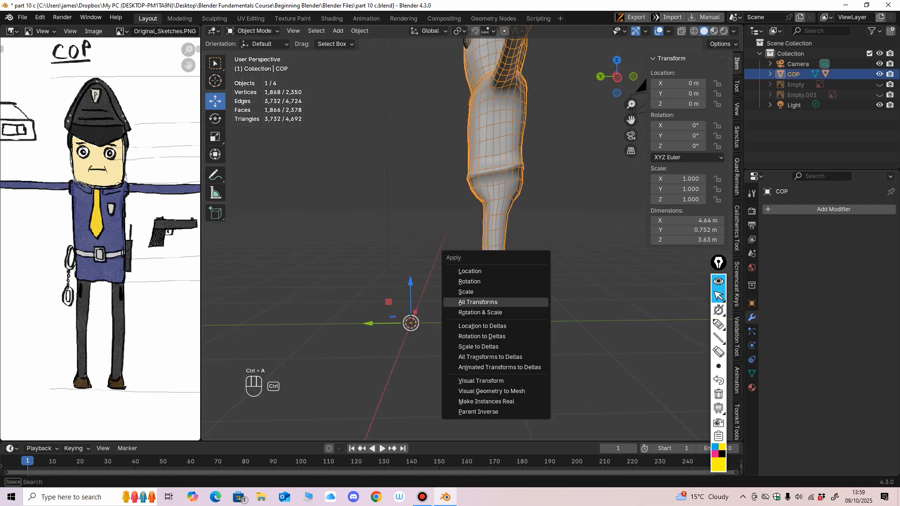
{"action": "key", "text": "Return"}
{"action": "scroll", "coordinate": [472, 233], "scroll_direction": "down", "scroll_amount": 3}
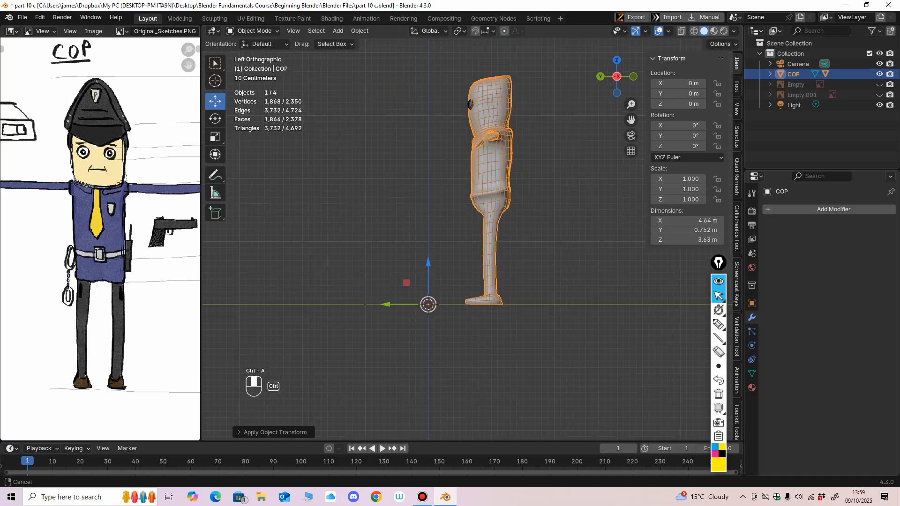
{"action": "middle_click_drag", "start_coordinate": [472, 233], "coordinate": [501, 162]}
{"action": "middle_click_drag", "start_coordinate": [501, 162], "coordinate": [516, 243], "text": "ctrl"}
Add a cube and raise it above the cop's head to a Z location of about 4.39 m.
{"action": "left_click", "coordinate": [338, 31]}
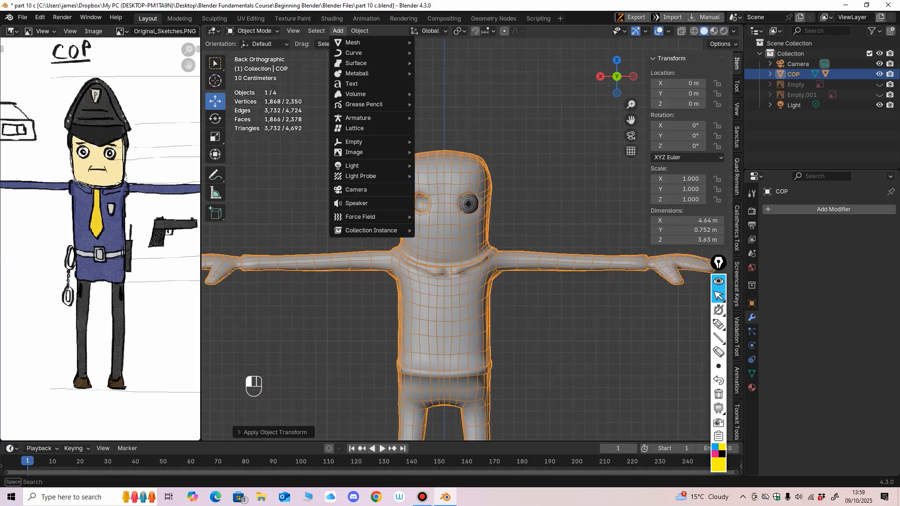
{"action": "mouse_move", "coordinate": [370, 42]}
{"action": "left_click", "coordinate": [436, 53]}
{"action": "middle_click_drag", "start_coordinate": [446, 112], "coordinate": [445, 211], "text": "ctrl"}
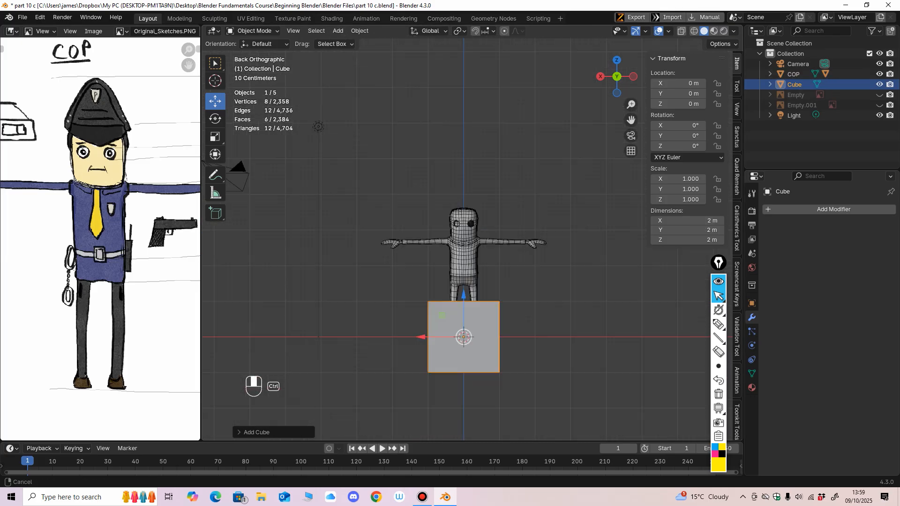
{"action": "left_click_drag", "start_coordinate": [464, 299], "coordinate": [464, 153]}
{"action": "middle_click_drag", "start_coordinate": [464, 153], "coordinate": [430, 165], "text": "shift"}
{"action": "middle_click_drag", "start_coordinate": [430, 165], "coordinate": [487, 96], "text": "shift"}
{"action": "middle_click_drag", "start_coordinate": [487, 96], "coordinate": [486, 88], "text": "ctrl"}
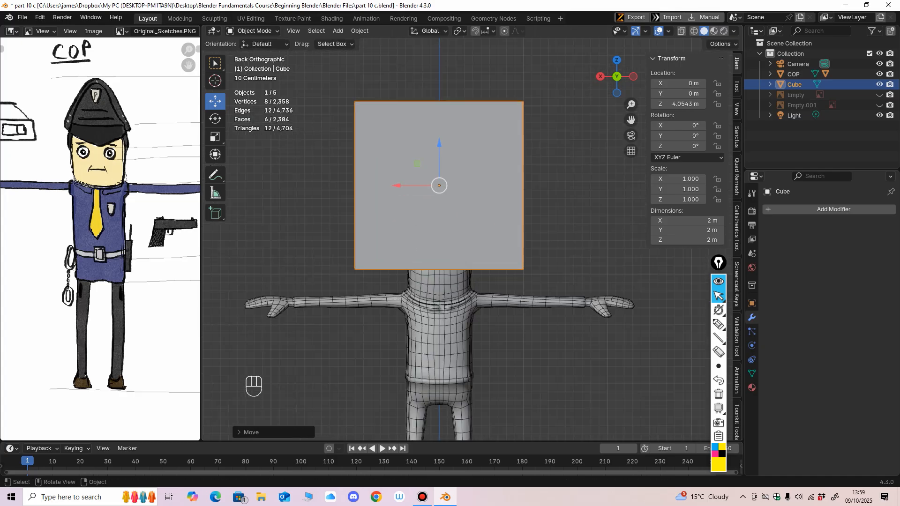
{"action": "left_click_drag", "start_coordinate": [439, 148], "coordinate": [439, 119]}
{"action": "mouse_move", "coordinate": [439, 119]}
{"action": "middle_mouse_down", "text": "ctrl"}
{"action": "mouse_move", "coordinate": [439, 138]}
{"action": "mouse_move", "coordinate": [362, 132]}
{"action": "mouse_move", "coordinate": [449, 126]}
{"action": "mouse_move", "coordinate": [443, 133]}
{"action": "middle_mouse_up", "text": "ctrl"}
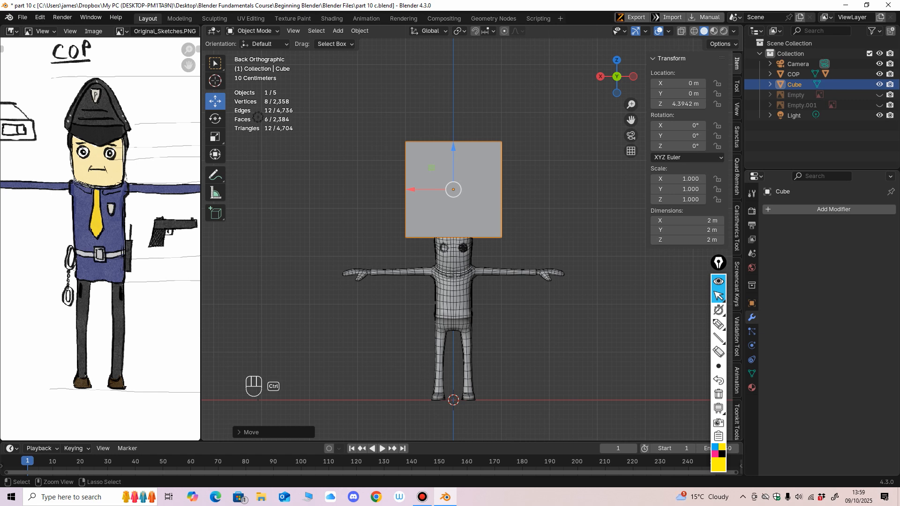
Scale the cube down to about 0.82 m per side and centre it over the head at Y about -0.98 m, Z about 3.87 m.
{"action": "middle_click_drag", "start_coordinate": [471, 232], "coordinate": [370, 193], "text": "ctrl"}
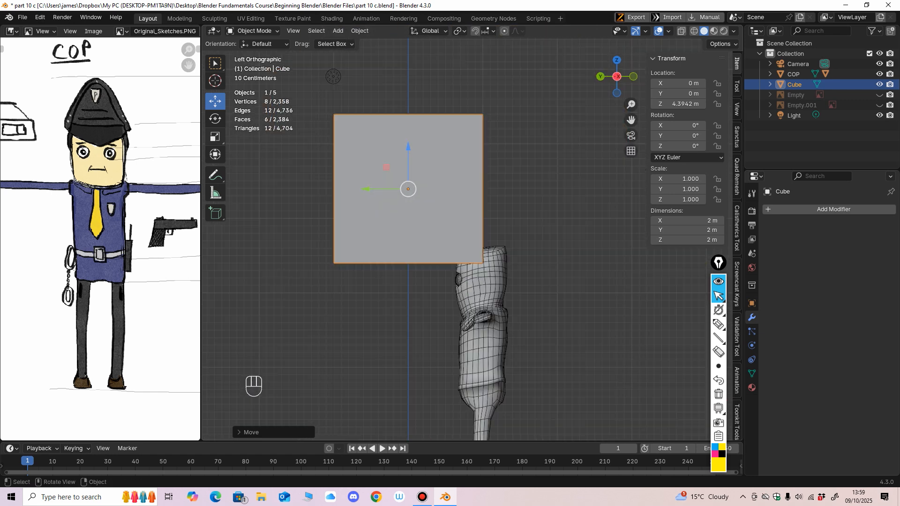
{"action": "left_click", "coordinate": [216, 136]}
{"action": "left_click_drag", "start_coordinate": [385, 206], "coordinate": [486, 228]}
{"action": "left_click", "coordinate": [215, 101]}
{"action": "middle_click_drag", "start_coordinate": [517, 307], "coordinate": [517, 267], "text": "ctrl"}
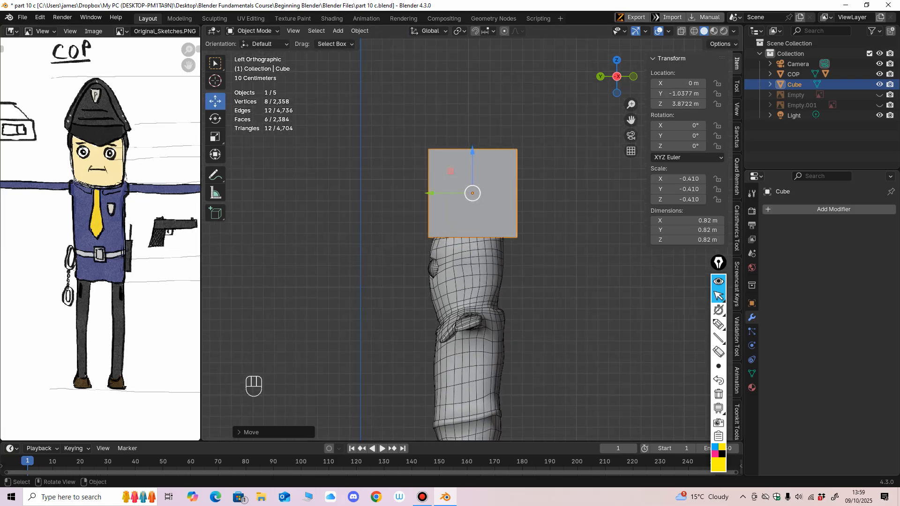
{"action": "mouse_move", "coordinate": [472, 193]}
{"action": "left_mouse_down"}
{"action": "mouse_move", "coordinate": [460, 155]}
{"action": "mouse_move", "coordinate": [466, 194]}
{"action": "left_mouse_up"}
{"action": "middle_click_drag", "start_coordinate": [467, 202], "coordinate": [574, 173]}
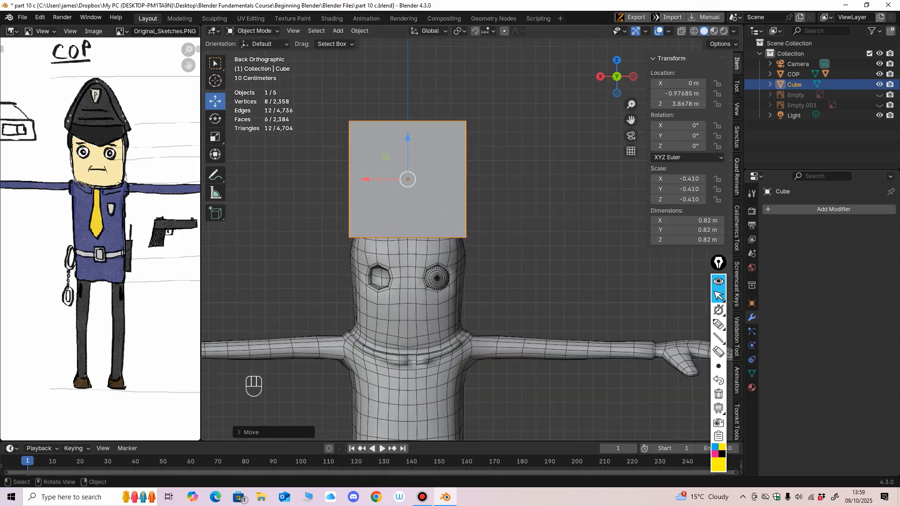
Add three evenly spaced loop cuts along each axis of the cube in Edit Mode, making a 4 × 4 × 4 grid.
{"action": "left_click", "coordinate": [253, 30]}
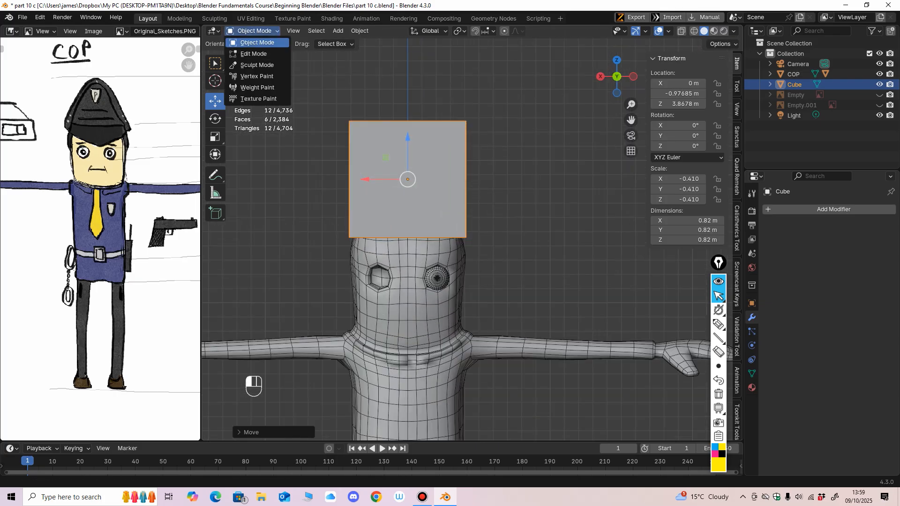
{"action": "left_click", "coordinate": [254, 54]}
{"action": "left_click", "coordinate": [215, 286]}
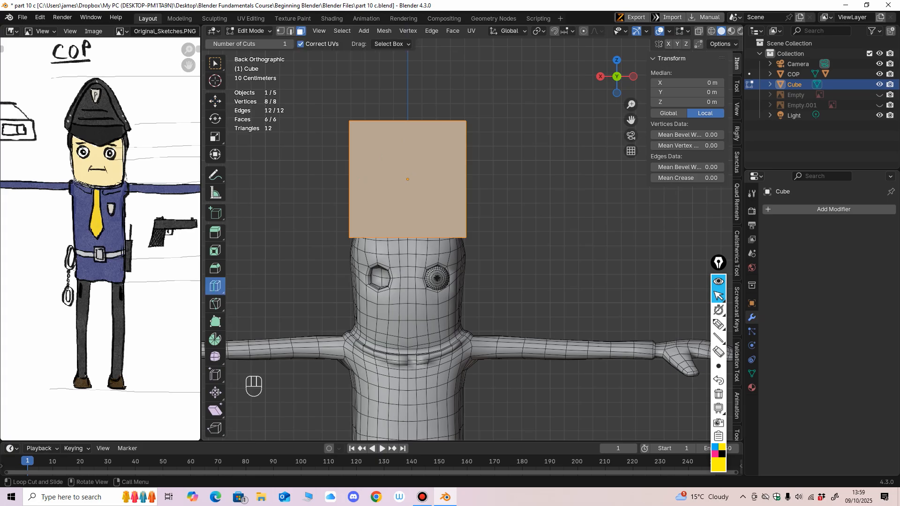
{"action": "left_click", "coordinate": [414, 230]}
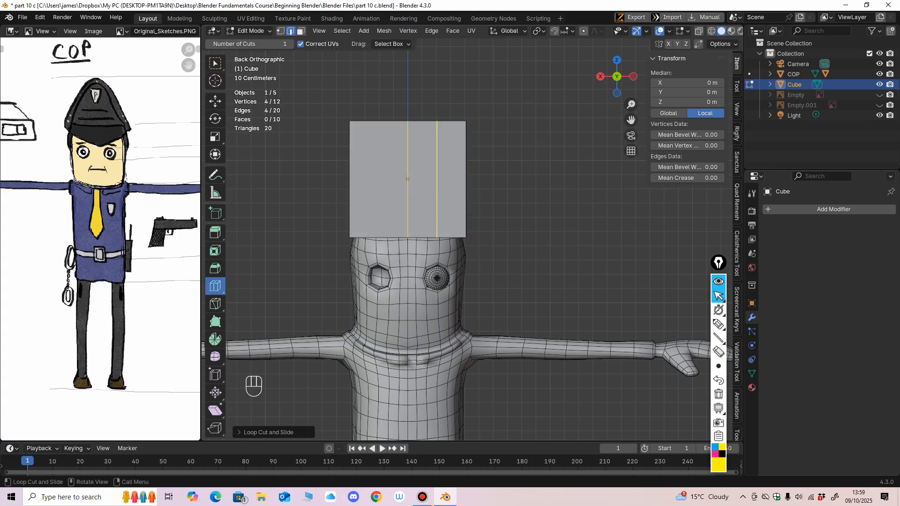
{"action": "middle_click_drag", "start_coordinate": [473, 220], "coordinate": [375, 220]}
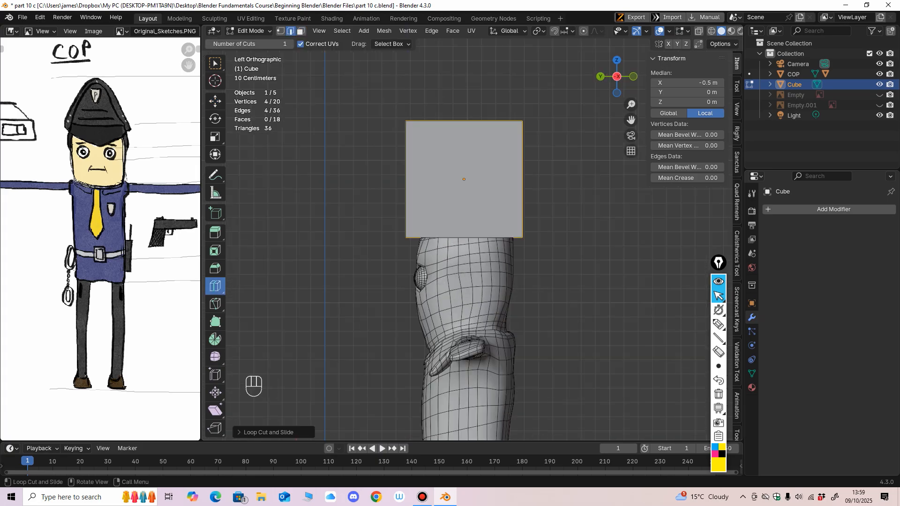
{"action": "left_click", "coordinate": [437, 233]}
{"action": "left_click", "coordinate": [492, 233]}
{"action": "middle_click_drag", "start_coordinate": [492, 233], "coordinate": [525, 174]}
{"action": "left_click", "coordinate": [507, 165]}
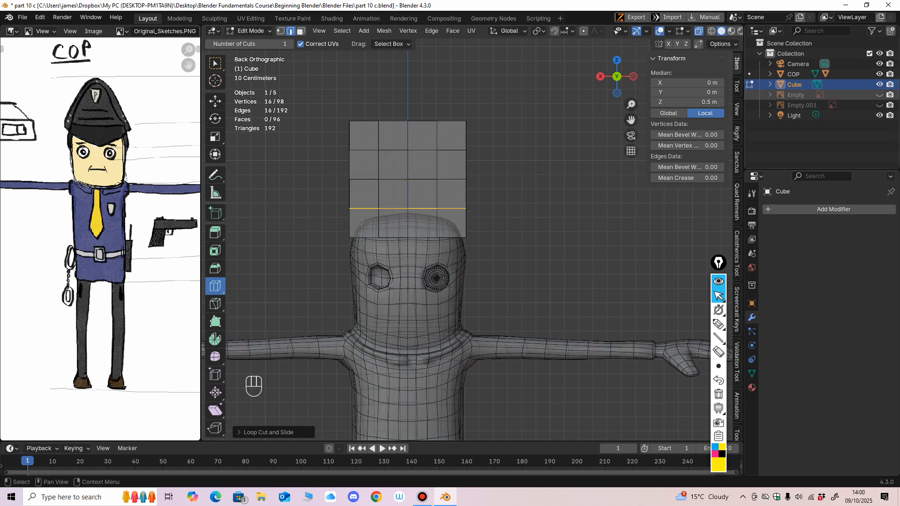
Show both hidden reference images behind the cube and switch to vertex selection with the Move tool.
{"action": "left_click", "coordinate": [880, 95]}
{"action": "scroll", "coordinate": [468, 235], "scroll_direction": "down", "scroll_amount": 1}
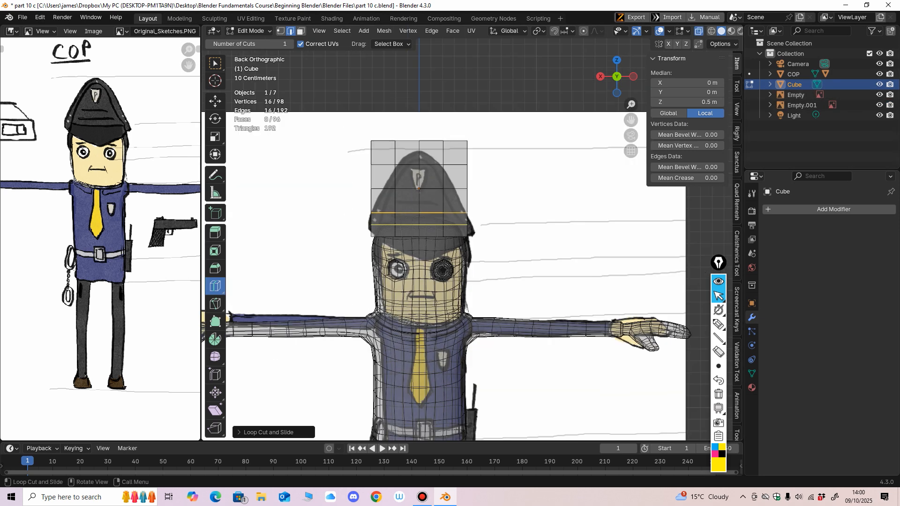
{"action": "left_click", "coordinate": [215, 101]}
{"action": "middle_click_drag", "start_coordinate": [402, 271], "coordinate": [402, 321], "text": "shift"}
{"action": "scroll", "coordinate": [407, 320], "scroll_direction": "up", "scroll_amount": 1}
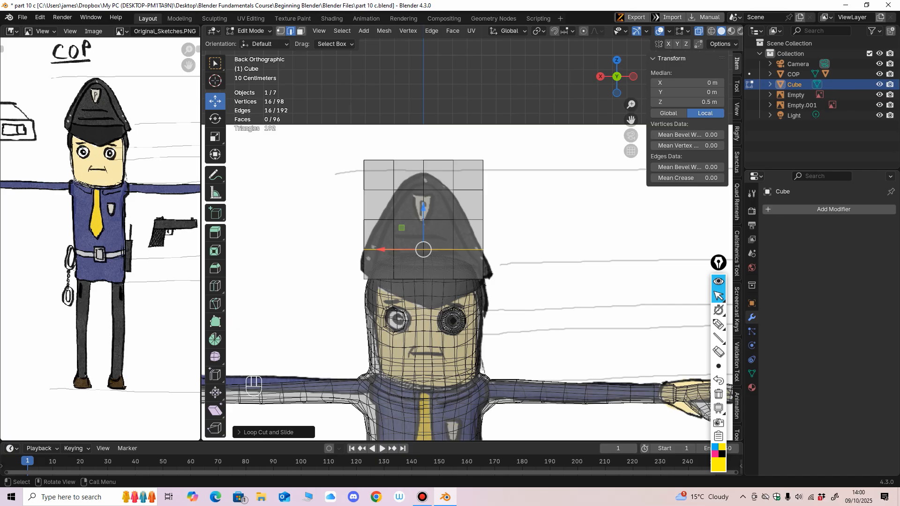
{"action": "left_click", "coordinate": [281, 31]}
{"action": "scroll", "coordinate": [474, 234], "scroll_direction": "up", "scroll_amount": 1}
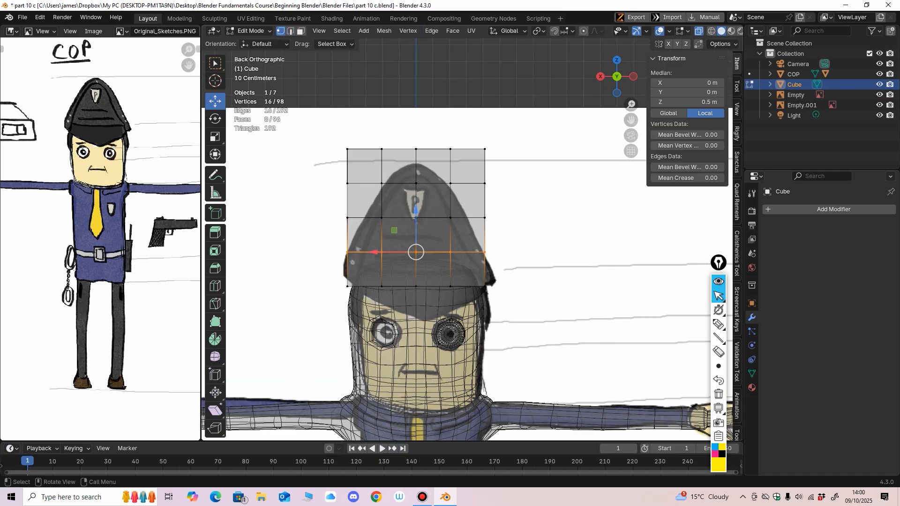
Pull the outer vertices of the hat's two upper-middle rows symmetrically inward to follow the reference hat's outline.
{"action": "middle_click_drag", "start_coordinate": [474, 234], "coordinate": [462, 188], "text": "shift"}
{"action": "key", "text": "ctrl+z"}
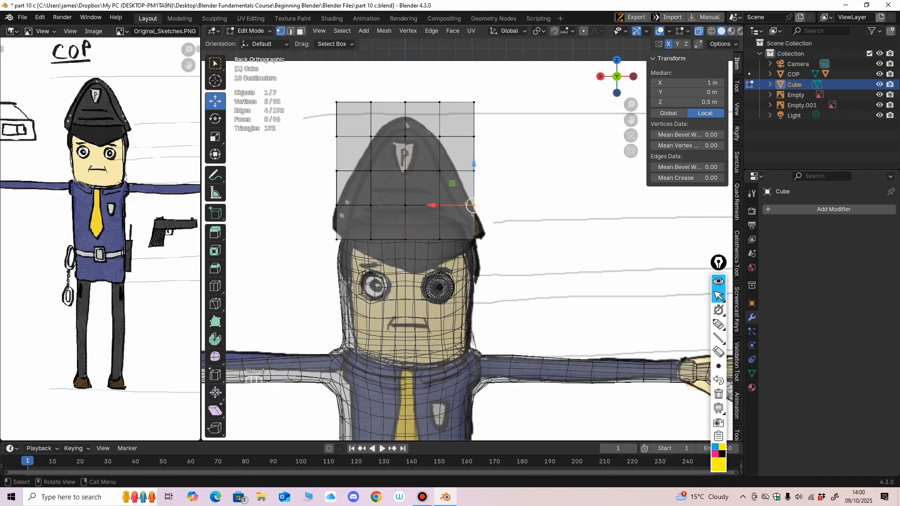
{"action": "left_click_drag", "start_coordinate": [431, 205], "coordinate": [430, 205]}
{"action": "left_click_drag", "start_coordinate": [474, 163], "coordinate": [463, 182]}
{"action": "key", "text": "ctrl+z"}
{"action": "left_click_drag", "start_coordinate": [431, 171], "coordinate": [417, 171]}
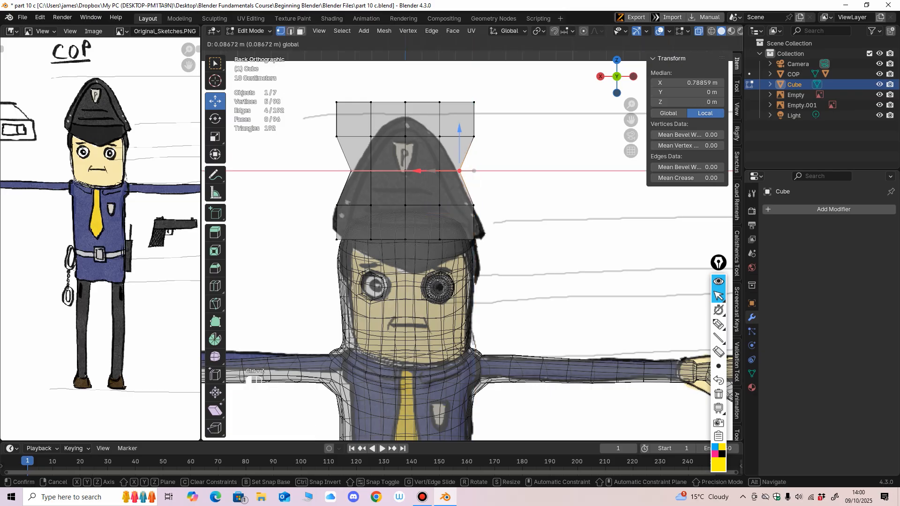
{"action": "left_click", "coordinate": [474, 137]}
{"action": "left_click_drag", "start_coordinate": [432, 137], "coordinate": [390, 136]}
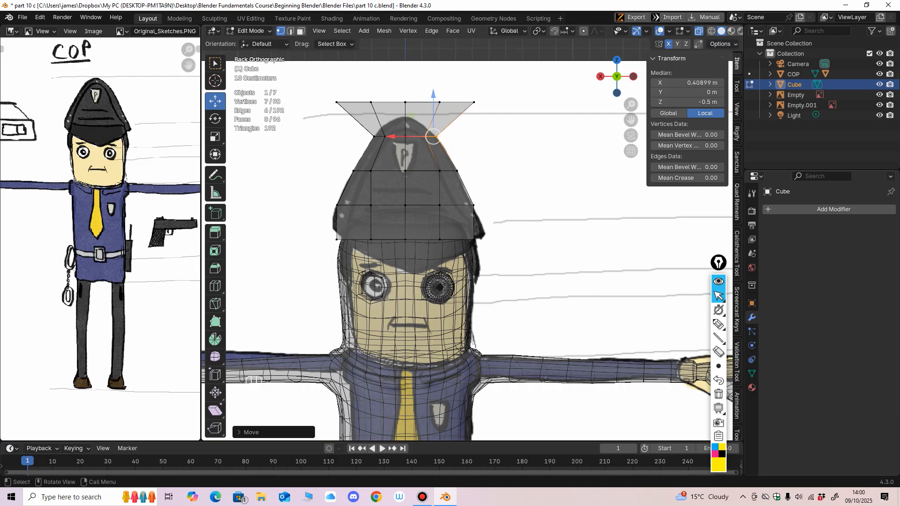
Narrow the hat's top row of vertices symmetrically and lower it to the peak of the reference hat.
{"action": "left_click_drag", "start_coordinate": [447, 110], "coordinate": [390, 102]}
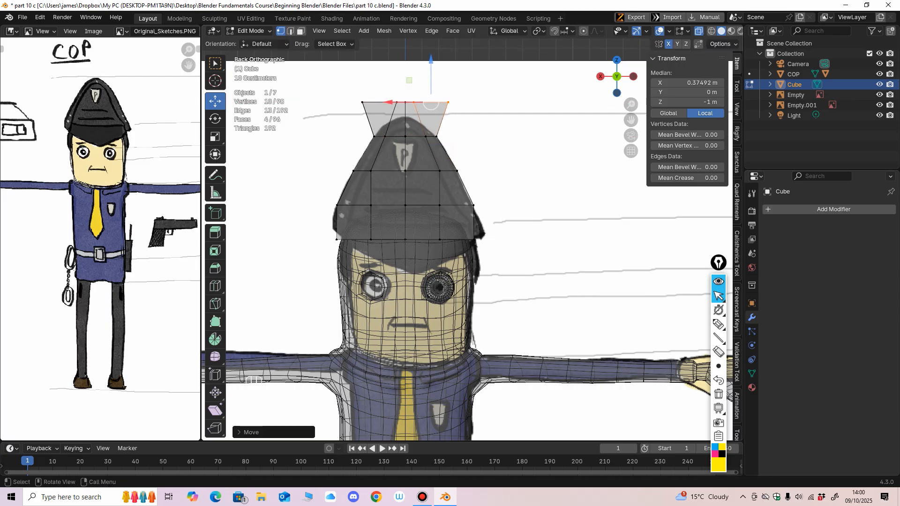
{"action": "left_click_drag", "start_coordinate": [462, 89], "coordinate": [384, 102]}
{"action": "left_click_drag", "start_coordinate": [493, 119], "coordinate": [494, 120]}
{"action": "left_click_drag", "start_coordinate": [405, 64], "coordinate": [405, 78]}
{"action": "left_click_drag", "start_coordinate": [398, 122], "coordinate": [351, 117]}
{"action": "middle_click_drag", "start_coordinate": [384, 133], "coordinate": [386, 130], "text": "shift"}
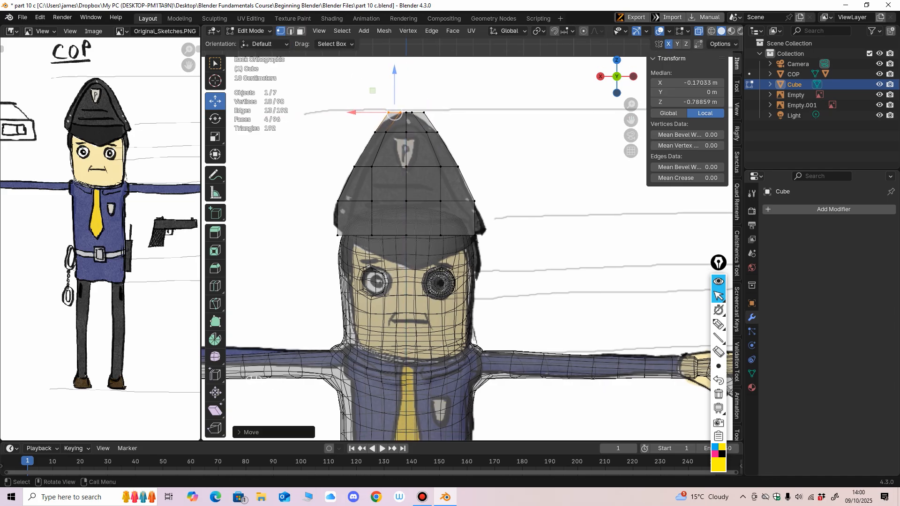
Nudge the outer vertices of the second and third rows slightly inward to tighten the hat's tapered outline.
{"action": "left_click_drag", "start_coordinate": [418, 123], "coordinate": [447, 142]}
{"action": "left_click_drag", "start_coordinate": [392, 133], "coordinate": [388, 133]}
{"action": "left_click_drag", "start_coordinate": [432, 157], "coordinate": [469, 177]}
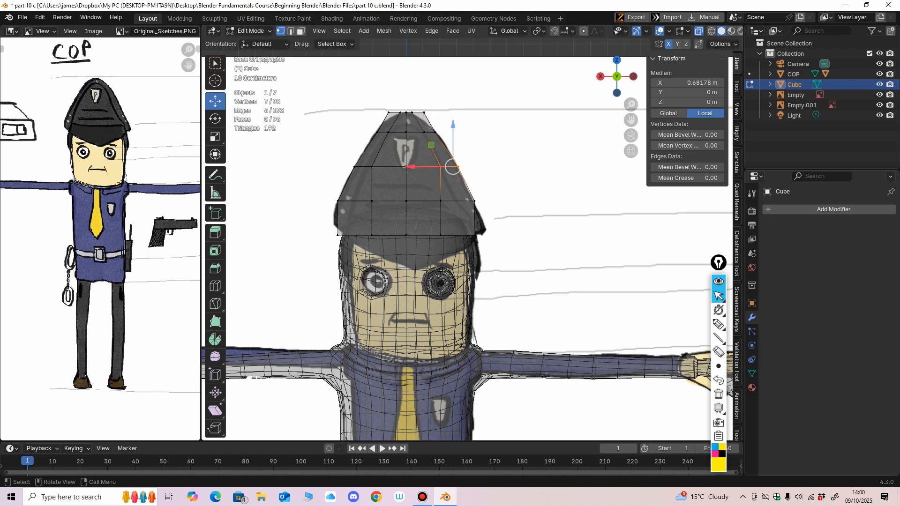
{"action": "left_click_drag", "start_coordinate": [412, 167], "coordinate": [408, 167]}
{"action": "middle_click_drag", "start_coordinate": [408, 167], "coordinate": [401, 136], "text": "shift"}
Adjust the lower rows' outer vertices symmetrically, widening the bottom row to match the reference brim.
{"action": "left_click_drag", "start_coordinate": [432, 182], "coordinate": [415, 170]}
{"action": "left_click_drag", "start_coordinate": [483, 162], "coordinate": [455, 180]}
{"action": "middle_click_drag", "start_coordinate": [506, 191], "coordinate": [498, 167], "text": "shift"}
{"action": "left_click_drag", "start_coordinate": [498, 167], "coordinate": [454, 191]}
{"action": "left_click_drag", "start_coordinate": [420, 181], "coordinate": [431, 181]}
From the left side view, raise the top centre vertices to the reference peak and pull the neighbouring top vertices inward.
{"action": "middle_click_drag", "start_coordinate": [441, 184], "coordinate": [360, 257]}
{"action": "scroll", "coordinate": [351, 190], "scroll_direction": "down", "scroll_amount": 1}
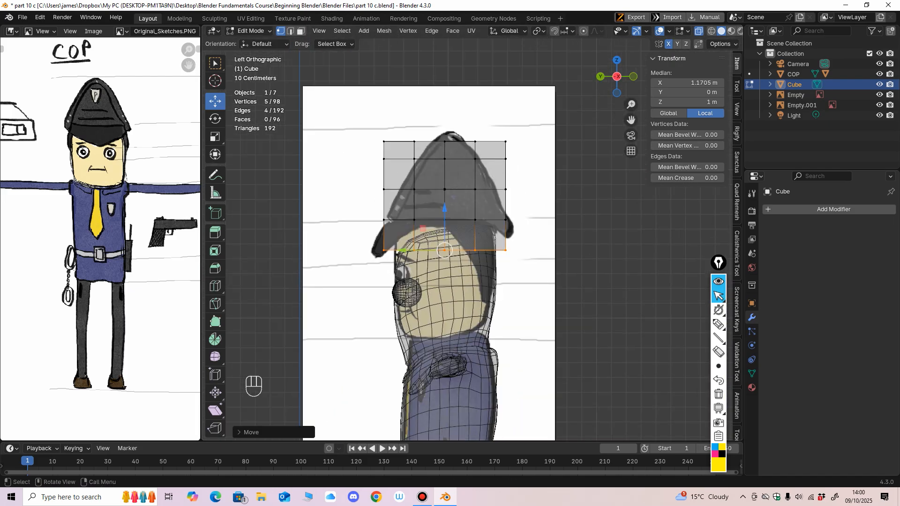
{"action": "left_click_drag", "start_coordinate": [437, 123], "coordinate": [457, 150]}
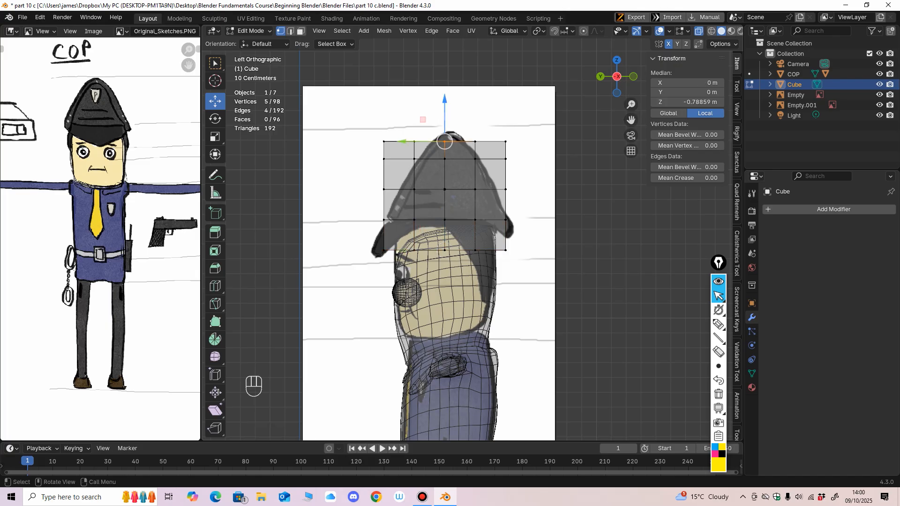
{"action": "left_click_drag", "start_coordinate": [444, 99], "coordinate": [444, 87]}
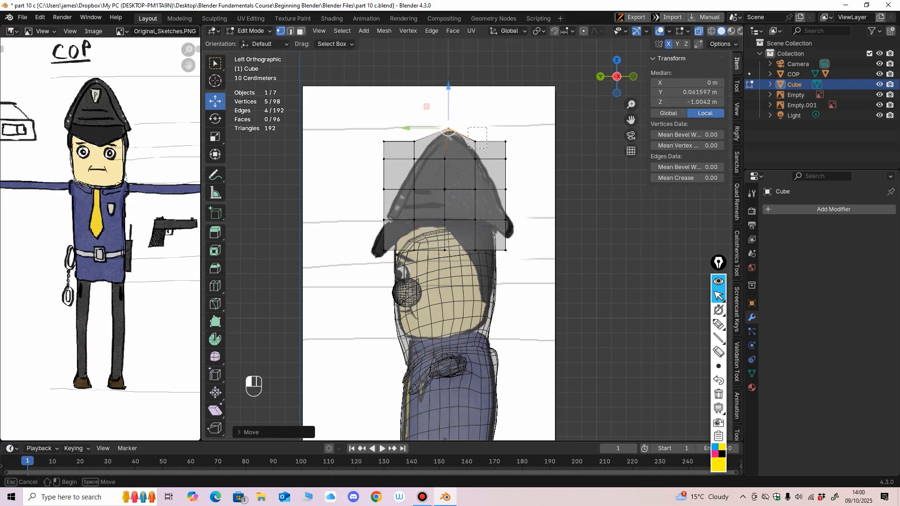
{"action": "key", "text": "g"}
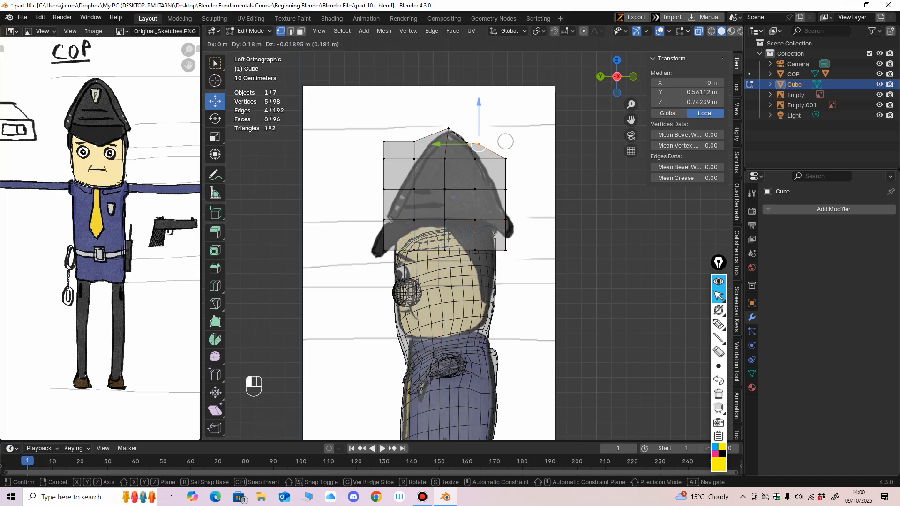
{"action": "left_click", "coordinate": [454, 121]}
Move the upper front vertices inward along the front slope of the reference hat in the side view.
{"action": "left_click_drag", "start_coordinate": [405, 132], "coordinate": [424, 150]}
{"action": "left_click_drag", "start_coordinate": [415, 141], "coordinate": [422, 167]}
{"action": "left_click_drag", "start_coordinate": [414, 159], "coordinate": [418, 160]}
{"action": "left_click_drag", "start_coordinate": [375, 133], "coordinate": [392, 167]}
{"action": "left_click_drag", "start_coordinate": [383, 159], "coordinate": [411, 156]}
Fit the hat's lower front vertices to the side reference's visor and raise the middle of the bottom edge.
{"action": "left_click_drag", "start_coordinate": [375, 181], "coordinate": [392, 228]}
{"action": "left_click_drag", "start_coordinate": [384, 220], "coordinate": [385, 219]}
{"action": "left_click_drag", "start_coordinate": [376, 241], "coordinate": [407, 227]}
{"action": "left_click_drag", "start_coordinate": [414, 219], "coordinate": [453, 227]}
{"action": "left_click_drag", "start_coordinate": [444, 219], "coordinate": [444, 203]}
{"action": "left_click_drag", "start_coordinate": [428, 278], "coordinate": [455, 241]}
{"action": "left_click_drag", "start_coordinate": [444, 251], "coordinate": [443, 222]}
Shape the rear brim in the side view by moving its lower back vertices to the reference outline.
{"action": "left_click_drag", "start_coordinate": [468, 275], "coordinate": [483, 239]}
{"action": "left_click_drag", "start_coordinate": [475, 250], "coordinate": [516, 211]}
{"action": "left_click_drag", "start_coordinate": [505, 220], "coordinate": [507, 218]}
{"action": "left_click_drag", "start_coordinate": [495, 263], "coordinate": [515, 239]}
{"action": "left_click_drag", "start_coordinate": [505, 250], "coordinate": [523, 232]}
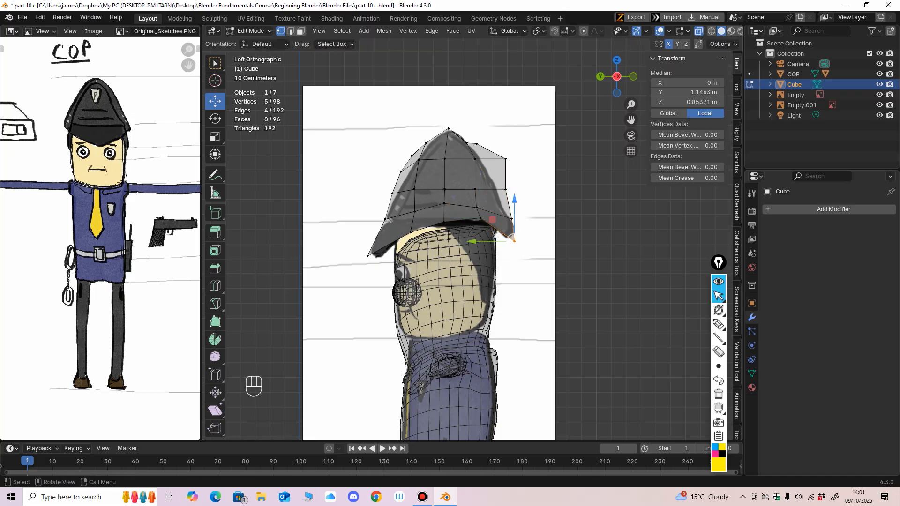
Pull the upper rear vertices inward along the back slope of the reference hat.
{"action": "left_click_drag", "start_coordinate": [496, 201], "coordinate": [516, 180]}
{"action": "left_click_drag", "start_coordinate": [506, 189], "coordinate": [495, 191]}
{"action": "left_click_drag", "start_coordinate": [496, 170], "coordinate": [516, 149]}
{"action": "left_click_drag", "start_coordinate": [506, 158], "coordinate": [466, 160]}
{"action": "left_click_drag", "start_coordinate": [470, 153], "coordinate": [484, 135]}
{"action": "left_click_drag", "start_coordinate": [476, 144], "coordinate": [470, 147]}
Select a single brim corner vertex and move it slightly along X and downward, mirrored across X.
{"action": "middle_click_drag", "start_coordinate": [470, 154], "coordinate": [590, 62]}
{"action": "left_click", "coordinate": [514, 125]}
{"action": "middle_click_drag", "start_coordinate": [516, 126], "coordinate": [512, 104]}
{"action": "left_click_drag", "start_coordinate": [460, 124], "coordinate": [451, 125]}
{"action": "left_click_drag", "start_coordinate": [492, 77], "coordinate": [492, 82]}
{"action": "middle_click_drag", "start_coordinate": [494, 87], "coordinate": [498, 171]}
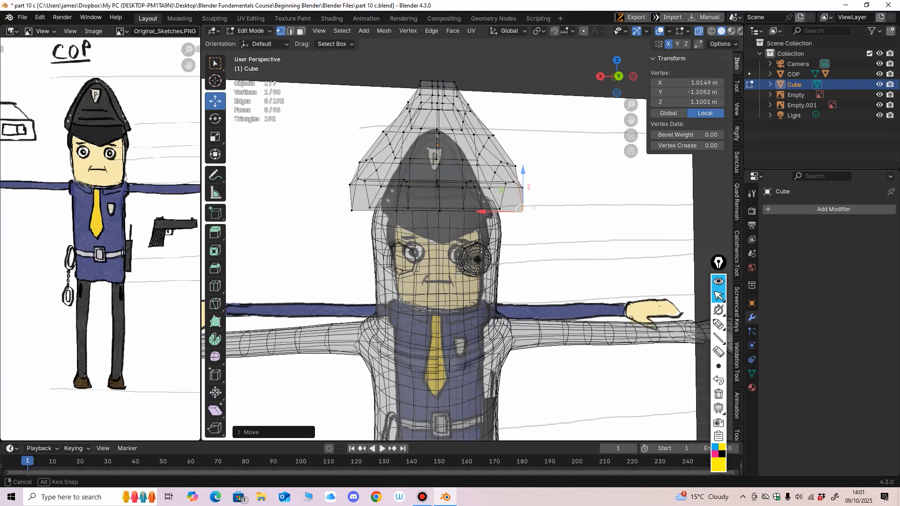
{"action": "key", "text": "ctrl+KP_1"}
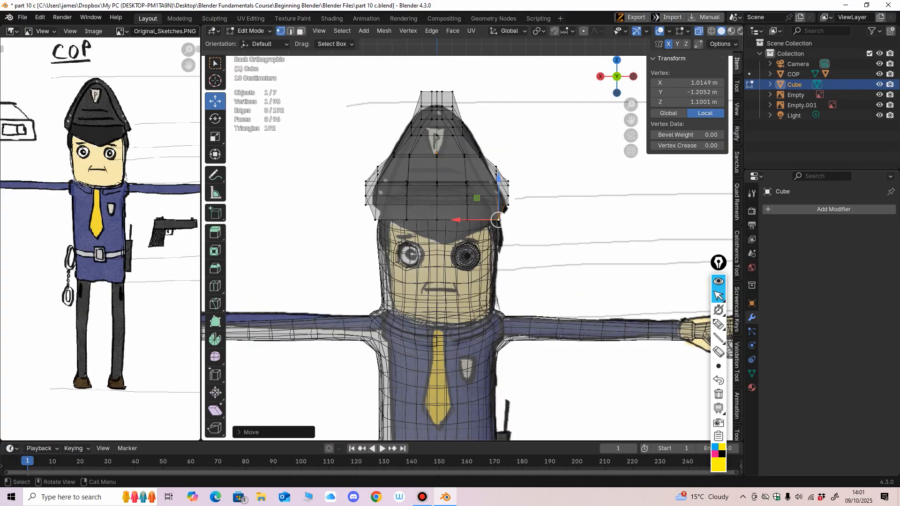
Hide both reference images so only the cop and hat meshes remain in view.
{"action": "left_click_drag", "start_coordinate": [879, 95], "coordinate": [879, 105]}
{"action": "middle_click_drag", "start_coordinate": [562, 206], "coordinate": [580, 202], "text": "shift"}
{"action": "scroll", "coordinate": [579, 202], "scroll_direction": "up", "scroll_amount": 1}
{"action": "scroll", "coordinate": [579, 201], "scroll_direction": "down", "scroll_amount": 3}
{"action": "left_click", "coordinate": [879, 95]}
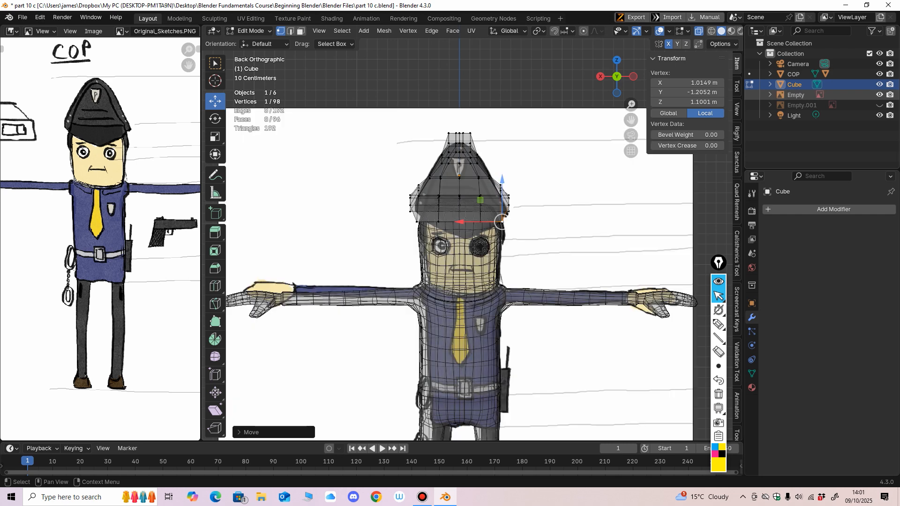
{"action": "left_click", "coordinate": [879, 95]}
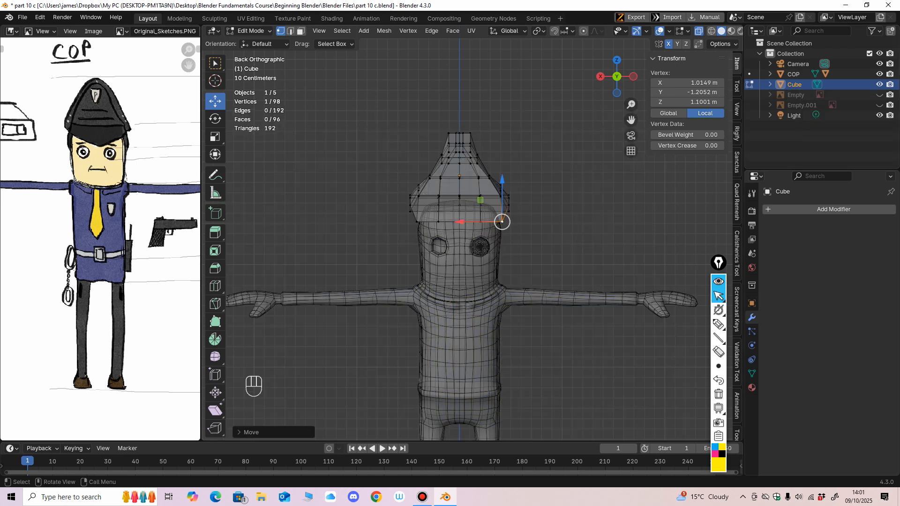
Apply all transforms to the hat in Object Mode to clear its negative scale.
{"action": "middle_click_drag", "start_coordinate": [516, 234], "coordinate": [496, 244], "text": "shift"}
{"action": "left_click", "coordinate": [251, 30]}
{"action": "left_click", "coordinate": [257, 64]}
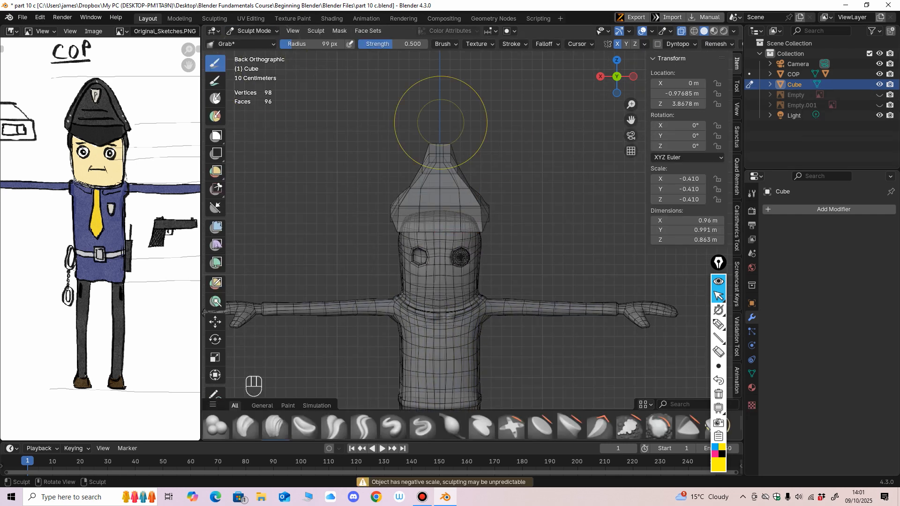
{"action": "left_click", "coordinate": [253, 30]}
{"action": "left_click", "coordinate": [257, 42]}
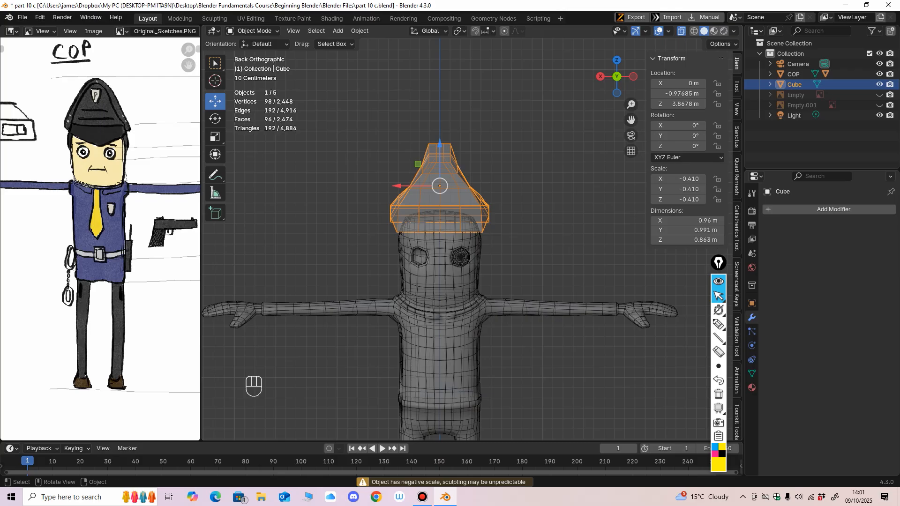
{"action": "key", "text": "ctrl+a"}
{"action": "left_click", "coordinate": [521, 155]}
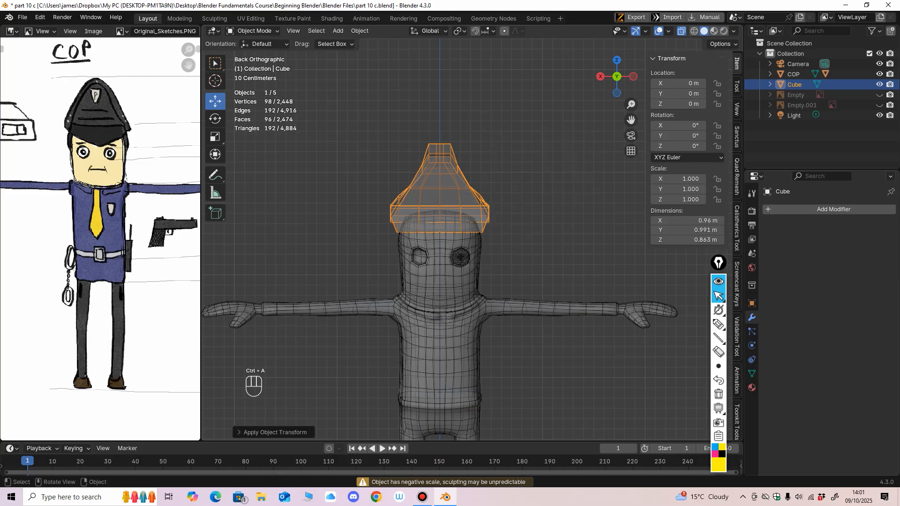
Turn off X-ray, enter Sculpt Mode and smooth the hat's crown into a rounded peak.
{"action": "key", "text": "alt+z"}
{"action": "left_click", "coordinate": [254, 31]}
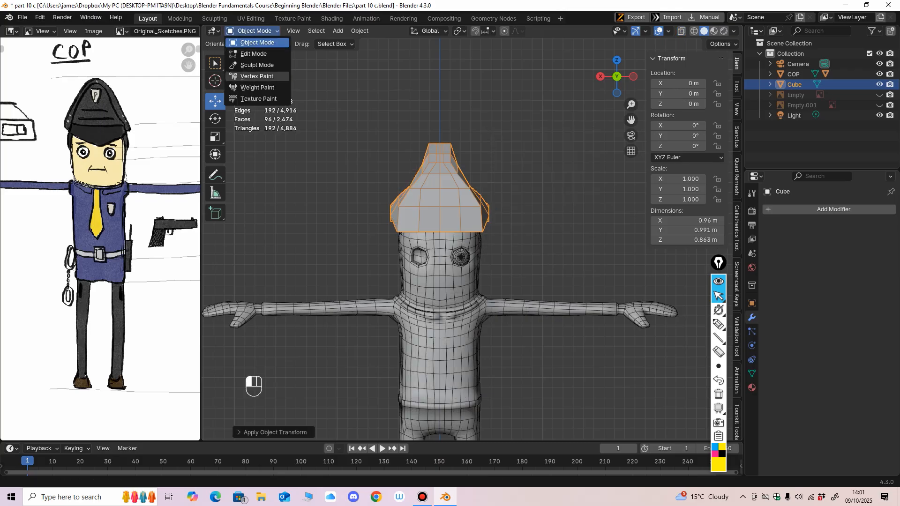
{"action": "left_click", "coordinate": [257, 66]}
{"action": "left_click_drag", "start_coordinate": [417, 172], "coordinate": [409, 186], "text": "shift"}
{"action": "mouse_move", "coordinate": [421, 147]}
{"action": "left_mouse_down", "text": "shift"}
{"action": "mouse_move", "coordinate": [460, 164]}
{"action": "mouse_move", "coordinate": [415, 181]}
{"action": "mouse_move", "coordinate": [488, 177]}
{"action": "left_mouse_up", "text": "shift"}
Pull the hat's brim outward and down with the Grab brush from the orthographic views.
{"action": "key", "text": "ctrl+KP_3"}
{"action": "key", "text": "KP_1"}
{"action": "left_click_drag", "start_coordinate": [501, 208], "coordinate": [509, 214]}
{"action": "mouse_move", "coordinate": [509, 213]}
{"action": "left_mouse_down"}
{"action": "mouse_move", "coordinate": [521, 220]}
{"action": "mouse_move", "coordinate": [512, 240]}
{"action": "mouse_move", "coordinate": [538, 223]}
{"action": "left_mouse_up"}
{"action": "middle_click_drag", "start_coordinate": [537, 224], "coordinate": [363, 227]}
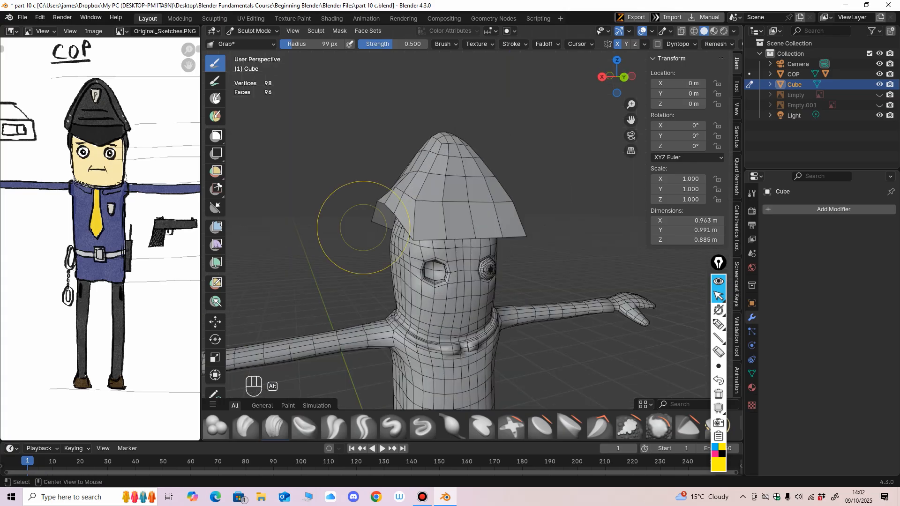
Show the front reference and use Grab to pull the visor point down, tuck the brim sides in and lower the peak.
{"action": "middle_click_drag", "start_coordinate": [464, 228], "coordinate": [425, 214]}
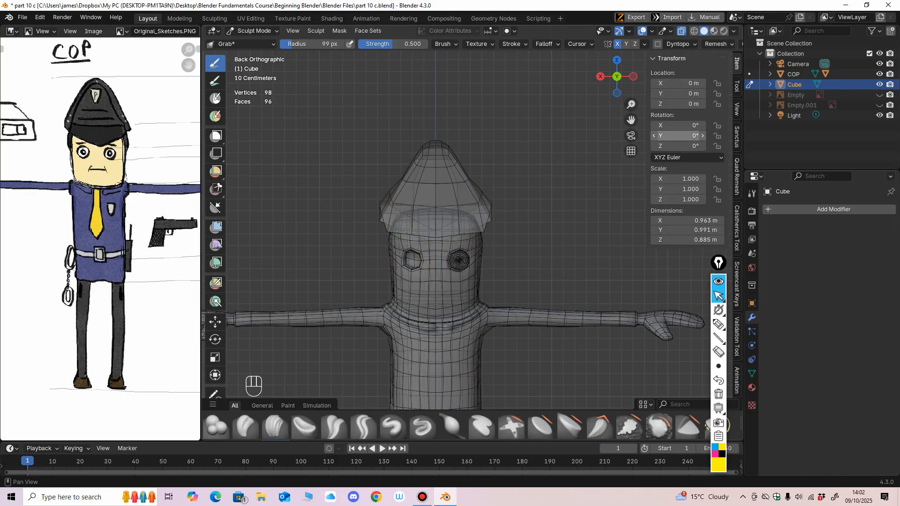
{"action": "left_click", "coordinate": [880, 94]}
{"action": "left_click_drag", "start_coordinate": [435, 238], "coordinate": [436, 248]}
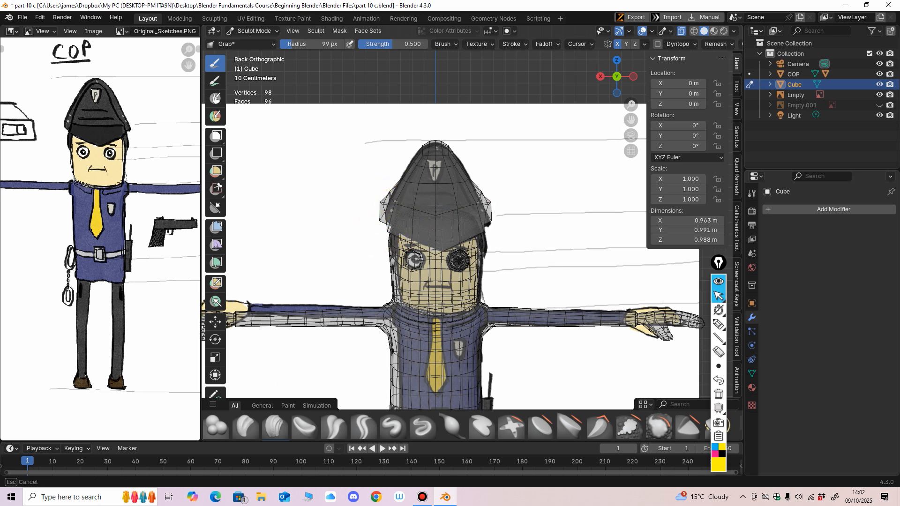
{"action": "left_click_drag", "start_coordinate": [381, 212], "coordinate": [387, 204]}
{"action": "left_click_drag", "start_coordinate": [436, 251], "coordinate": [436, 255]}
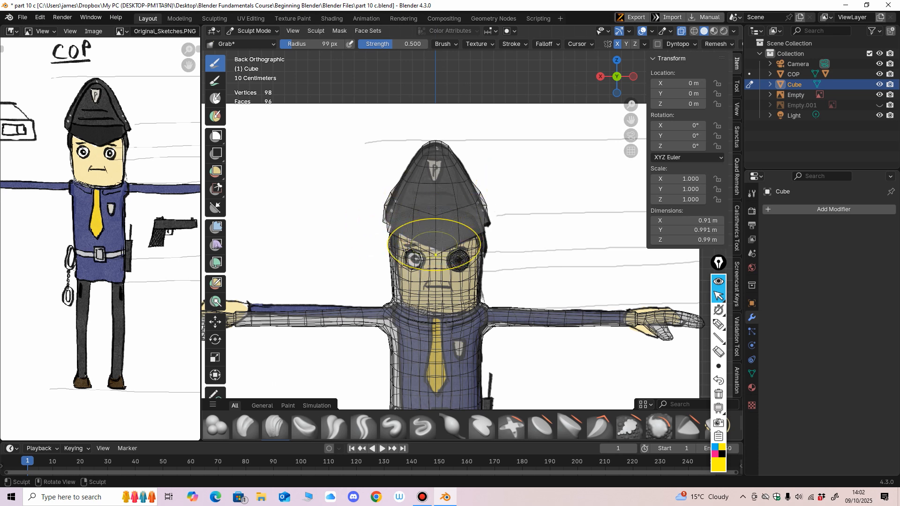
{"action": "left_click_drag", "start_coordinate": [436, 143], "coordinate": [435, 148]}
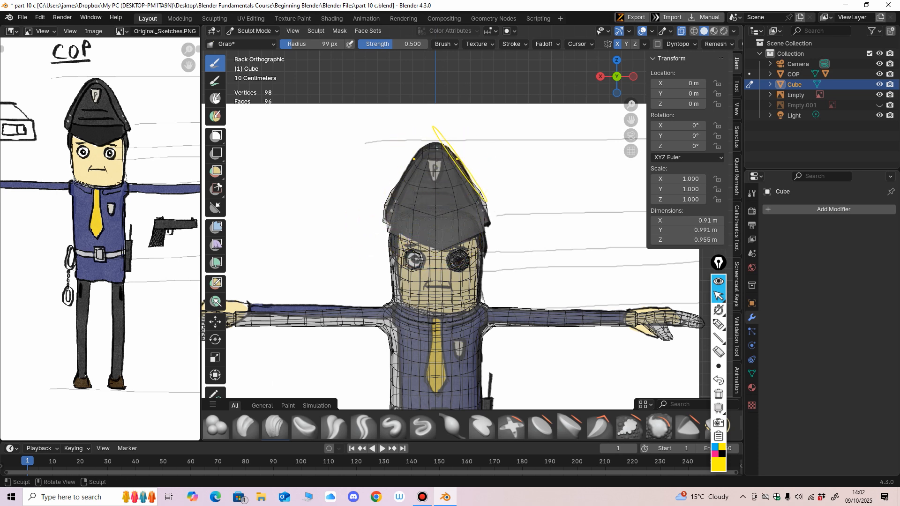
Refine the hat's crown with the Grab brush in the left side view and check the shape from several angles.
{"action": "middle_click_drag", "start_coordinate": [459, 161], "coordinate": [354, 188]}
{"action": "left_click_drag", "start_coordinate": [449, 179], "coordinate": [453, 183]}
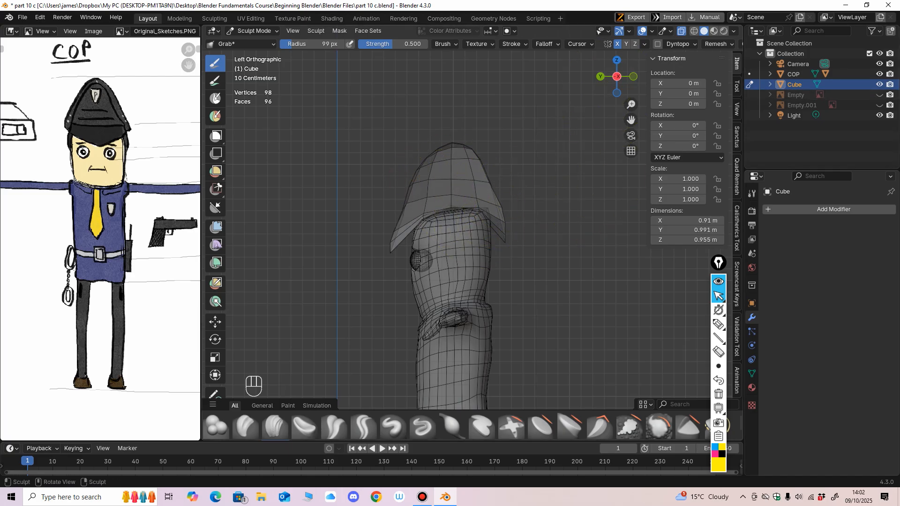
{"action": "mouse_move", "coordinate": [521, 187]}
{"action": "middle_mouse_down"}
{"action": "mouse_move", "coordinate": [562, 178]}
{"action": "mouse_move", "coordinate": [501, 261]}
{"action": "middle_mouse_up"}
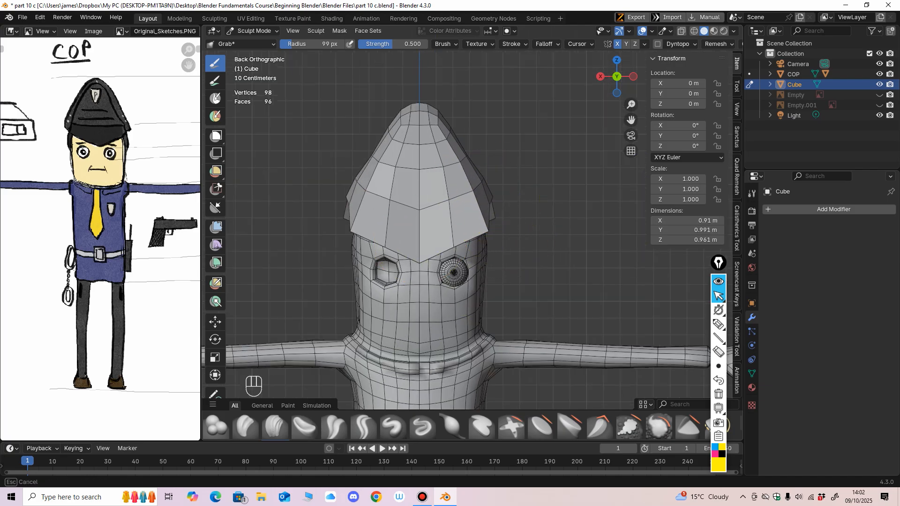
{"action": "mouse_move", "coordinate": [361, 183]}
{"action": "middle_mouse_down"}
{"action": "mouse_move", "coordinate": [372, 177]}
{"action": "mouse_move", "coordinate": [346, 208]}
{"action": "mouse_move", "coordinate": [406, 188]}
{"action": "middle_mouse_up"}
{"action": "middle_click_drag", "start_coordinate": [506, 216], "coordinate": [386, 263]}
{"action": "middle_click_drag", "start_coordinate": [386, 263], "coordinate": [354, 262]}
{"action": "mouse_move", "coordinate": [353, 263]}
{"action": "middle_mouse_down", "text": "ctrl"}
{"action": "mouse_move", "coordinate": [355, 234]}
{"action": "mouse_move", "coordinate": [352, 262]}
{"action": "middle_mouse_up", "text": "ctrl"}
Return to Object Mode and apply all of the hat's transforms to deltas.
{"action": "left_click", "coordinate": [256, 31]}
{"action": "left_click", "coordinate": [255, 43]}
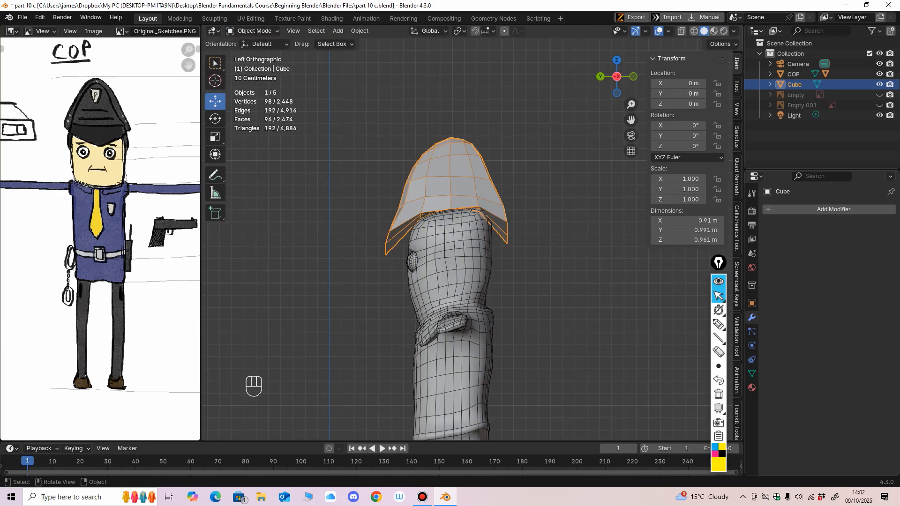
{"action": "scroll", "coordinate": [459, 178], "scroll_direction": "down", "scroll_amount": 4}
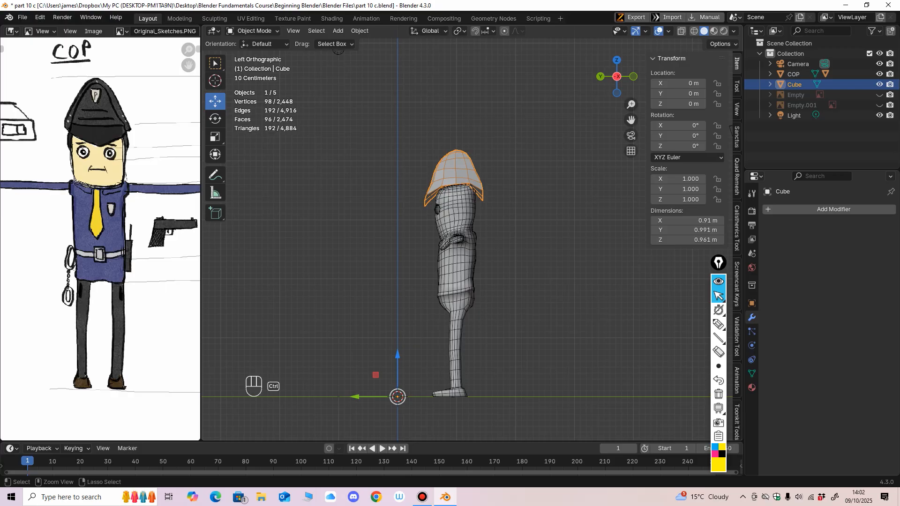
{"action": "key", "text": "ctrl+a"}
{"action": "left_click", "coordinate": [380, 286]}
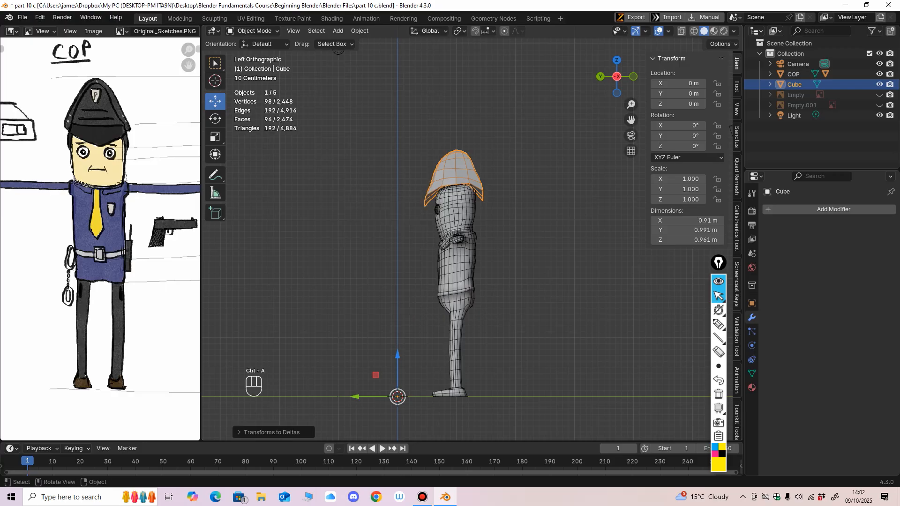
Set the hat's origin to its geometry and apply all its transforms to deltas.
{"action": "scroll", "coordinate": [472, 234], "scroll_direction": "up", "scroll_amount": 1}
{"action": "left_click", "coordinate": [401, 174]}
{"action": "left_click", "coordinate": [453, 164]}
{"action": "left_click", "coordinate": [359, 31]}
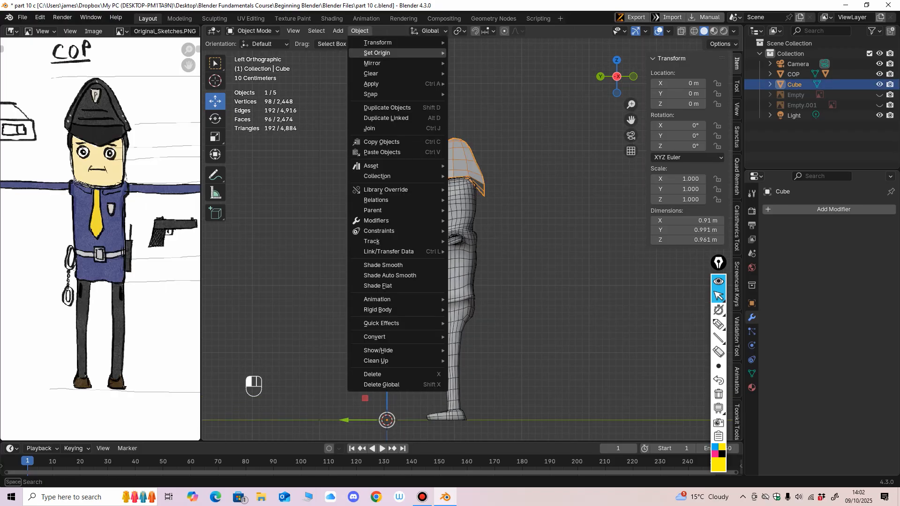
{"action": "mouse_move", "coordinate": [399, 52]}
{"action": "left_click", "coordinate": [492, 64]}
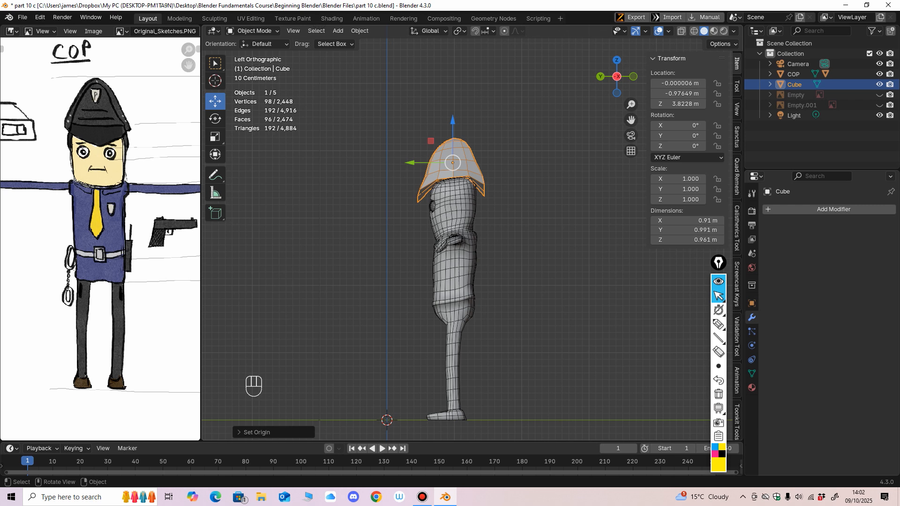
{"action": "key", "text": "ctrl+a"}
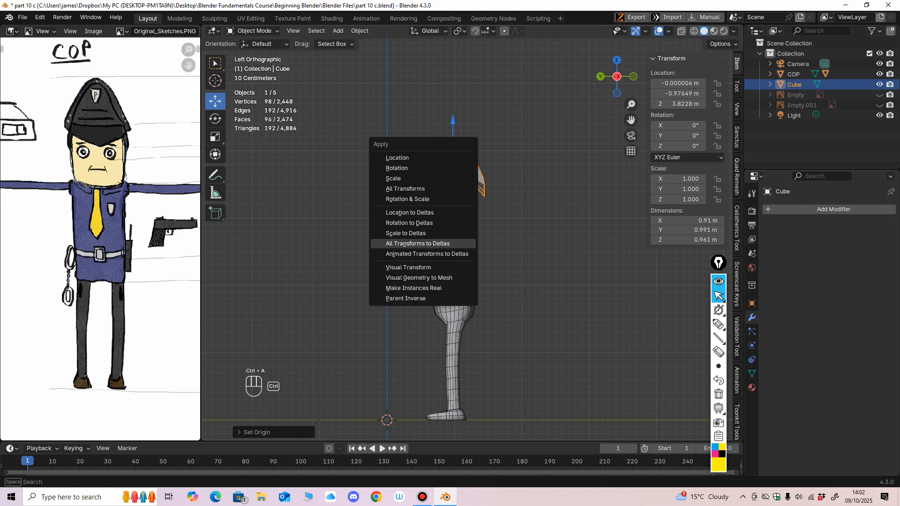
{"action": "left_click", "coordinate": [418, 244]}
Isolate the hat in Local View and bring its underside into view.
{"action": "scroll", "coordinate": [422, 244], "scroll_direction": "up", "scroll_amount": 2}
{"action": "middle_click_drag", "start_coordinate": [421, 244], "coordinate": [396, 228]}
{"action": "middle_click_drag", "start_coordinate": [396, 228], "coordinate": [429, 202], "text": "shift"}
{"action": "scroll", "coordinate": [401, 272], "scroll_direction": "up", "scroll_amount": 2}
{"action": "key", "text": "slash"}
{"action": "scroll", "coordinate": [429, 201], "scroll_direction": "down", "scroll_amount": 3}
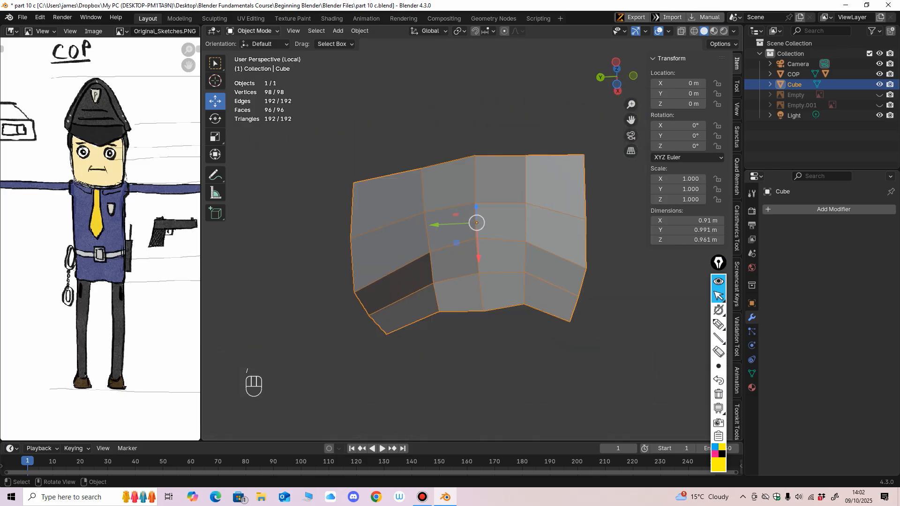
Enter Edit Mode with face selection and select all sixteen faces of the hat's underside.
{"action": "left_click", "coordinate": [253, 31]}
{"action": "left_click", "coordinate": [254, 53]}
{"action": "left_click", "coordinate": [300, 31]}
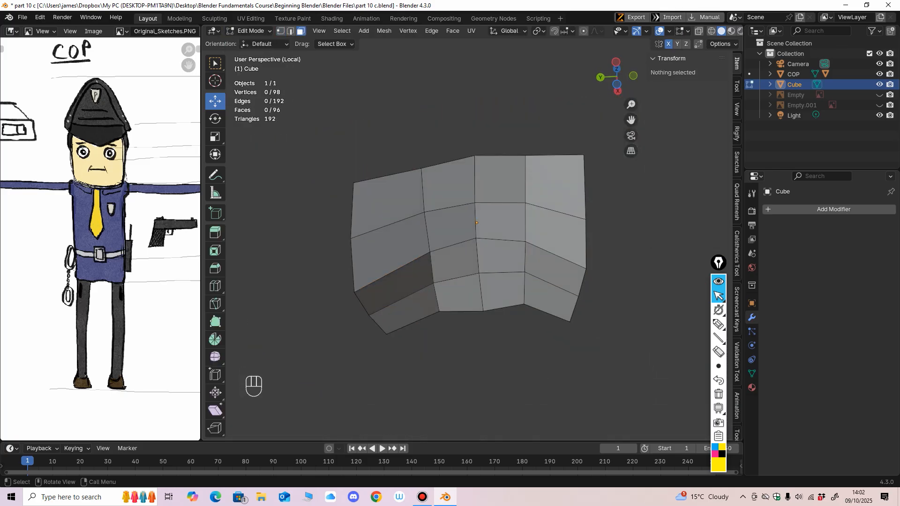
{"action": "left_click", "coordinate": [388, 204]}
{"action": "left_click", "coordinate": [447, 188], "text": "shift"}
{"action": "left_click", "coordinate": [498, 180], "text": "shift"}
{"action": "left_click", "coordinate": [553, 185], "text": "shift"}
{"action": "left_click", "coordinate": [555, 230], "text": "shift"}
{"action": "left_click", "coordinate": [502, 223], "text": "shift"}
{"action": "left_click", "coordinate": [450, 229], "text": "shift"}
{"action": "left_click", "coordinate": [396, 248], "text": "shift"}
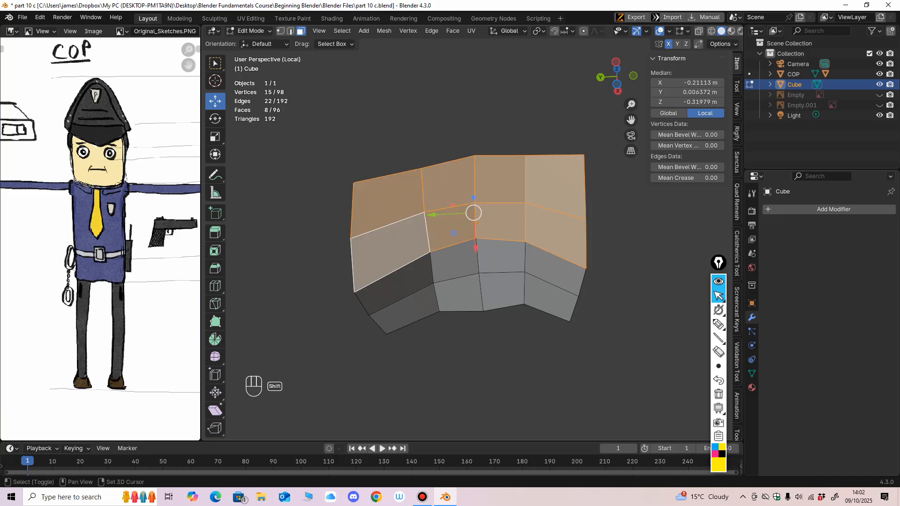
{"action": "left_click", "coordinate": [401, 284], "text": "shift"}
{"action": "left_click", "coordinate": [453, 263], "text": "shift"}
{"action": "left_click", "coordinate": [501, 257], "text": "shift"}
{"action": "left_click", "coordinate": [552, 269], "text": "shift"}
{"action": "left_click", "coordinate": [549, 298], "text": "shift"}
{"action": "left_click", "coordinate": [504, 290], "text": "shift"}
{"action": "left_click", "coordinate": [407, 310], "text": "shift"}
{"action": "scroll", "coordinate": [407, 311], "scroll_direction": "down", "scroll_amount": 1}
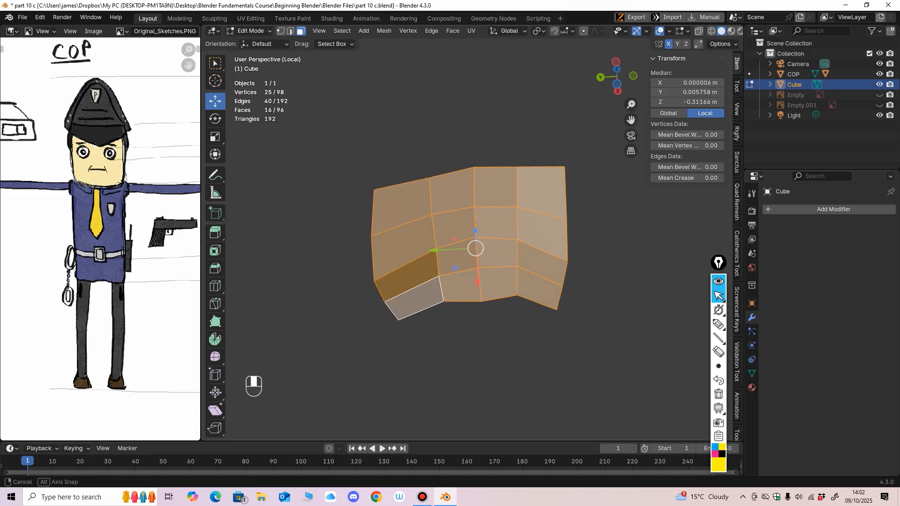
Try to extrude the selected underside faces as one region in the bottom view.
{"action": "middle_click_drag", "start_coordinate": [407, 311], "coordinate": [407, 281], "text": "alt"}
{"action": "left_click", "coordinate": [215, 233]}
{"action": "middle_click_drag", "start_coordinate": [472, 262], "coordinate": [472, 220], "text": "ctrl"}
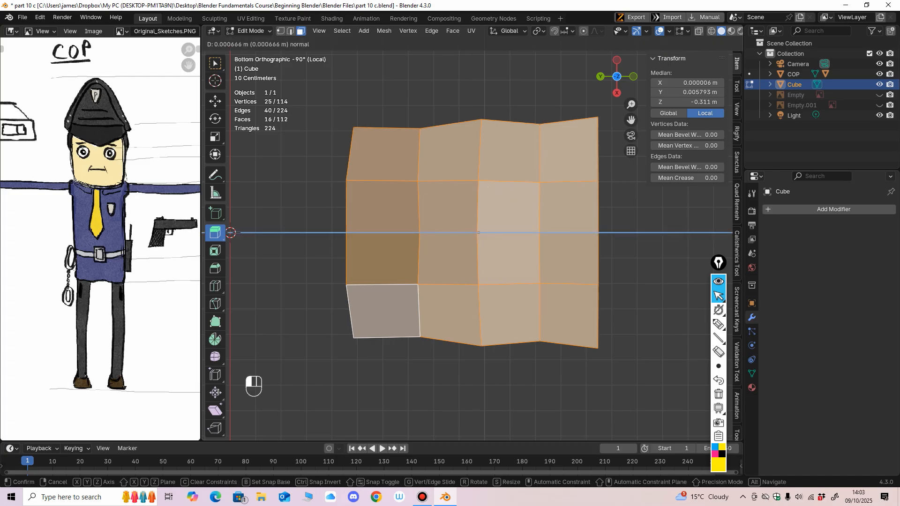
{"action": "key", "text": "ctrl+z"}
Extrude the underside faces along their normals and scale the extruded faces down slightly along X.
{"action": "right_click", "coordinate": [475, 233]}
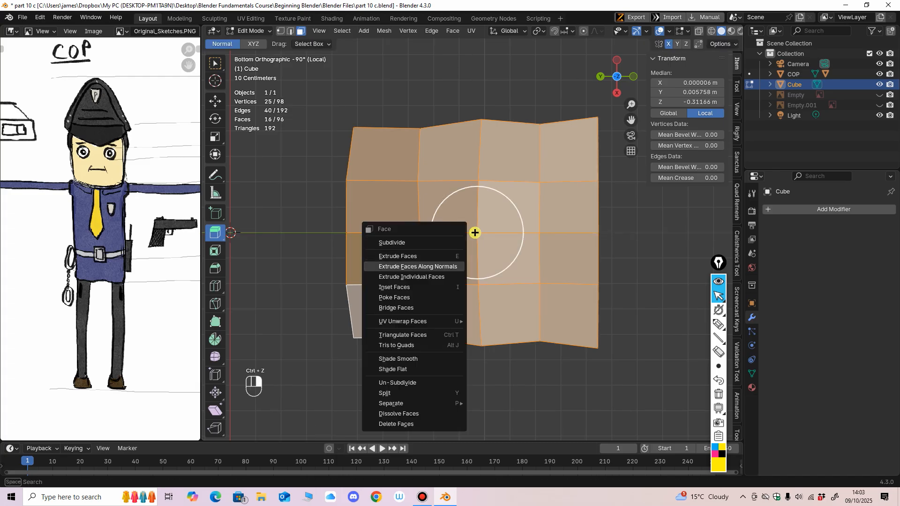
{"action": "left_click", "coordinate": [443, 266]}
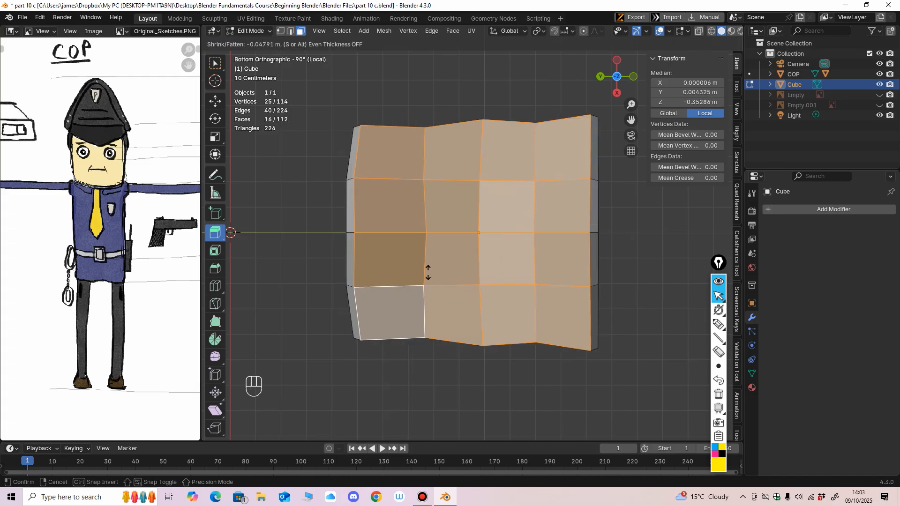
{"action": "left_click", "coordinate": [425, 271]}
{"action": "mouse_move", "coordinate": [475, 231]}
{"action": "middle_mouse_down"}
{"action": "mouse_move", "coordinate": [476, 254]}
{"action": "mouse_move", "coordinate": [476, 236]}
{"action": "middle_mouse_up"}
{"action": "left_click", "coordinate": [215, 137]}
{"action": "mouse_move", "coordinate": [476, 236]}
{"action": "middle_mouse_down"}
{"action": "mouse_move", "coordinate": [499, 239]}
{"action": "mouse_move", "coordinate": [483, 244]}
{"action": "middle_mouse_up"}
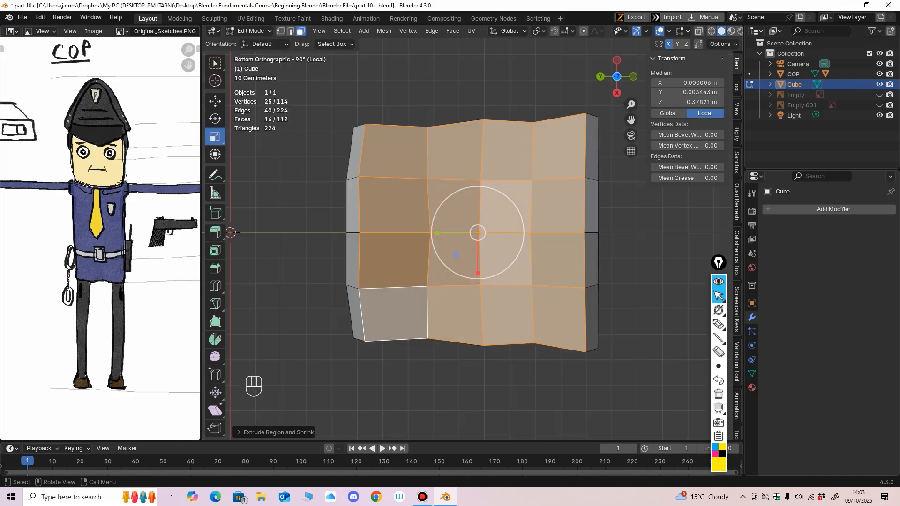
{"action": "left_click_drag", "start_coordinate": [478, 273], "coordinate": [477, 266]}
{"action": "middle_click_drag", "start_coordinate": [477, 266], "coordinate": [468, 287]}
{"action": "middle_click_drag", "start_coordinate": [468, 287], "coordinate": [466, 267]}
Add two edge loops around the hat's newly extruded rim with Loop Cut.
{"action": "left_click", "coordinate": [215, 286]}
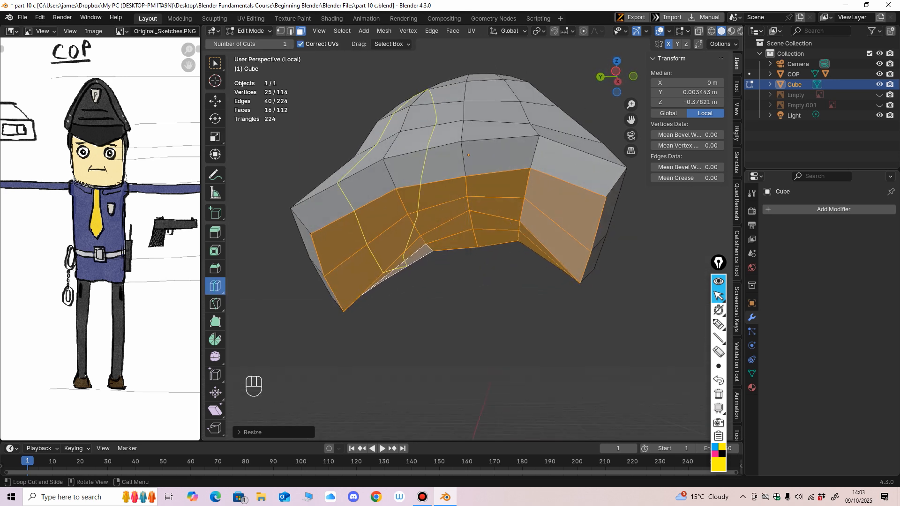
{"action": "left_click_drag", "start_coordinate": [305, 227], "coordinate": [303, 222]}
{"action": "middle_click_drag", "start_coordinate": [361, 239], "coordinate": [361, 164]}
Reselect all sixteen underside faces inside the hat's rim.
{"action": "left_click", "coordinate": [301, 31]}
{"action": "left_click", "coordinate": [215, 101]}
{"action": "left_click", "coordinate": [361, 209]}
{"action": "left_click", "coordinate": [444, 162], "text": "shift"}
{"action": "left_click", "coordinate": [497, 161], "text": "shift"}
{"action": "left_click", "coordinate": [552, 163], "text": "shift"}
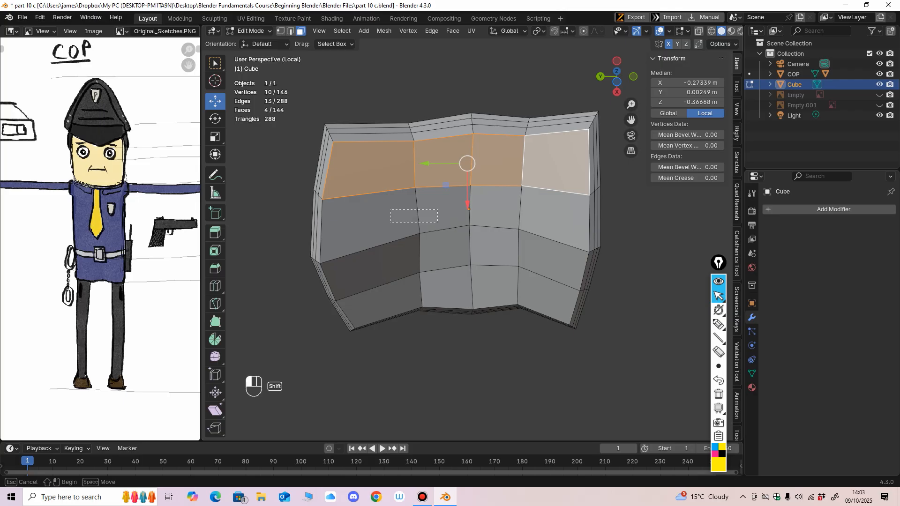
{"action": "left_click_drag", "start_coordinate": [437, 222], "coordinate": [533, 287], "text": "shift"}
Extrude the underside faces up into the hat to hollow it and scale them down along Y and X.
{"action": "middle_click_drag", "start_coordinate": [530, 282], "coordinate": [530, 358]}
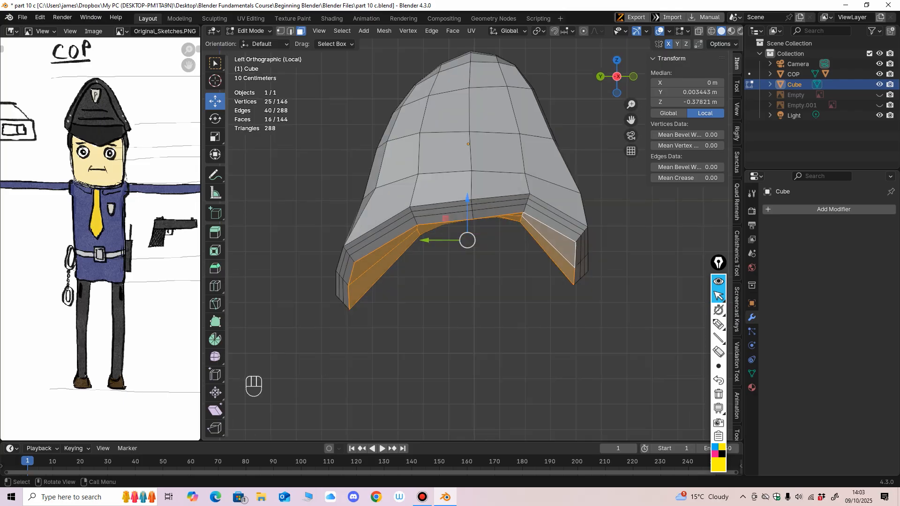
{"action": "left_click", "coordinate": [215, 233]}
{"action": "left_click_drag", "start_coordinate": [464, 201], "coordinate": [462, 144]}
{"action": "left_click", "coordinate": [215, 137]}
{"action": "left_click_drag", "start_coordinate": [423, 183], "coordinate": [441, 184]}
{"action": "middle_click_drag", "start_coordinate": [441, 184], "coordinate": [565, 191]}
{"action": "left_click_drag", "start_coordinate": [437, 181], "coordinate": [450, 181]}
{"action": "middle_click_drag", "start_coordinate": [450, 181], "coordinate": [326, 137]}
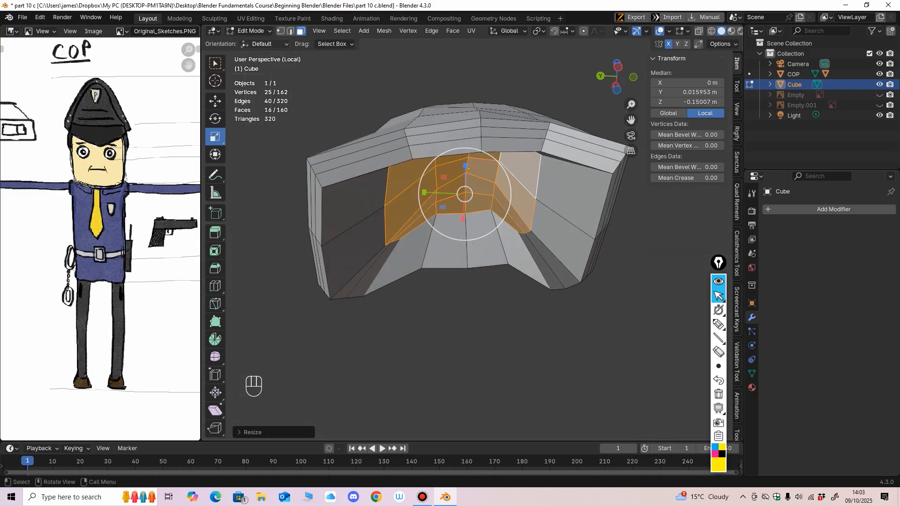
Return to Object Mode and apply Shade Smooth to the hat.
{"action": "left_click", "coordinate": [253, 32]}
{"action": "left_click", "coordinate": [257, 42]}
{"action": "right_click", "coordinate": [412, 117]}
{"action": "left_click", "coordinate": [417, 120]}
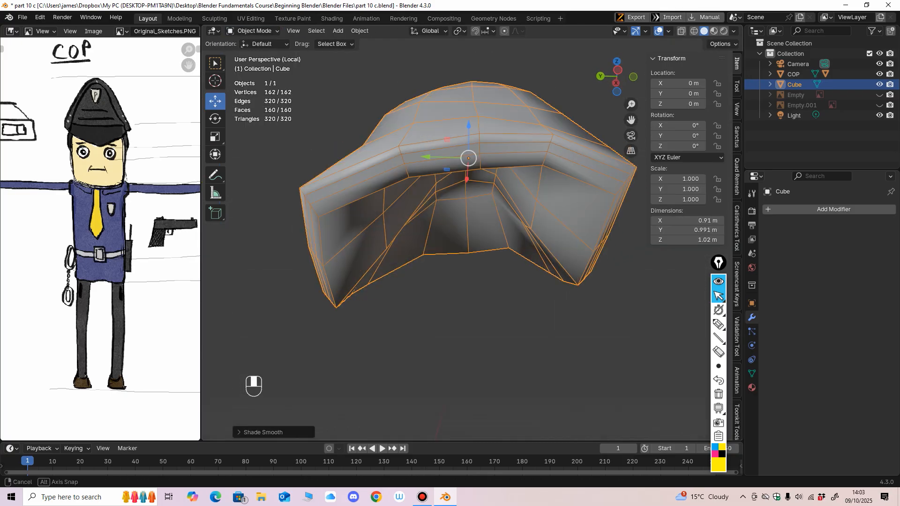
Smooth out the brim's outline from below with the Grab brush in Sculpt Mode and save the file.
{"action": "middle_click_drag", "start_coordinate": [417, 120], "coordinate": [403, 77]}
{"action": "scroll", "coordinate": [424, 157], "scroll_direction": "down", "scroll_amount": 1}
{"action": "left_click", "coordinate": [253, 31]}
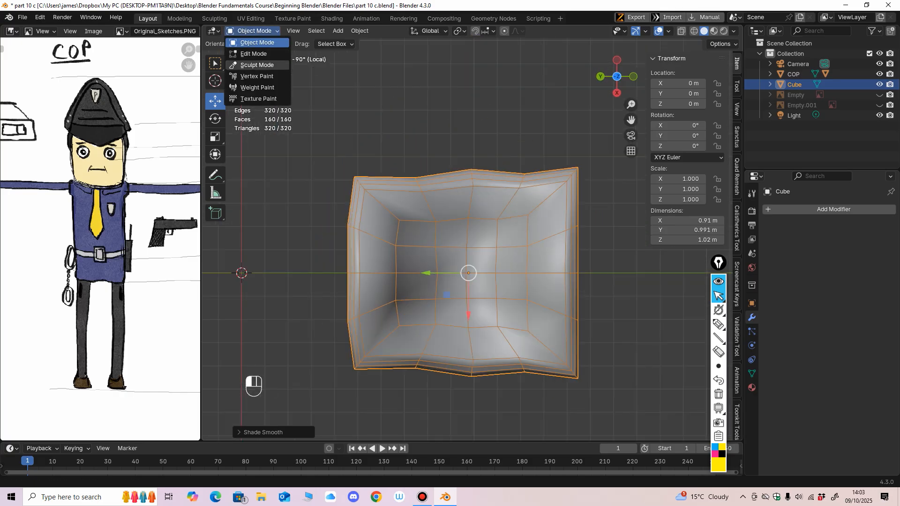
{"action": "left_click", "coordinate": [257, 65]}
{"action": "mouse_move", "coordinate": [415, 181]}
{"action": "left_mouse_down"}
{"action": "mouse_move", "coordinate": [409, 169]}
{"action": "mouse_move", "coordinate": [422, 174]}
{"action": "left_mouse_up"}
{"action": "mouse_move", "coordinate": [467, 177]}
{"action": "left_mouse_down"}
{"action": "mouse_move", "coordinate": [520, 172]}
{"action": "mouse_move", "coordinate": [562, 182]}
{"action": "left_mouse_up"}
{"action": "left_click_drag", "start_coordinate": [356, 180], "coordinate": [360, 182], "text": "shift"}
{"action": "middle_click_drag", "start_coordinate": [420, 198], "coordinate": [526, 325]}
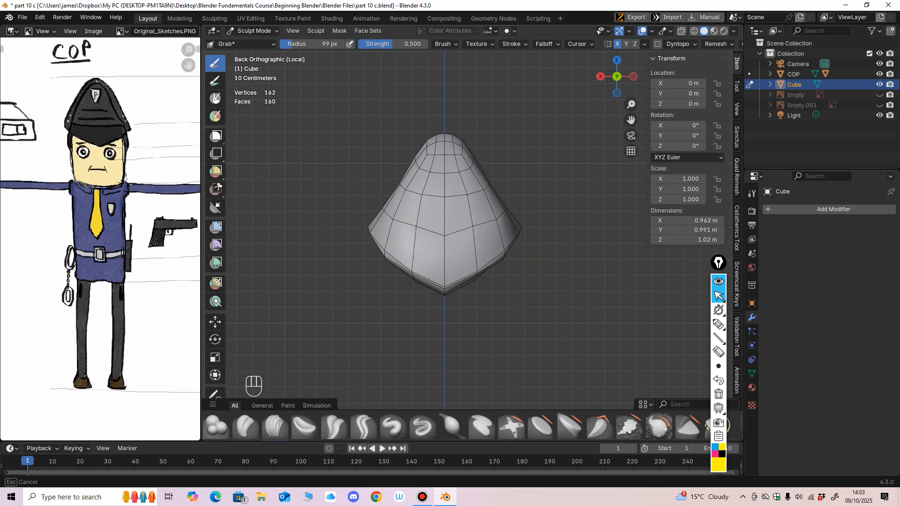
{"action": "scroll", "coordinate": [606, 295], "scroll_direction": "down", "scroll_amount": 1}
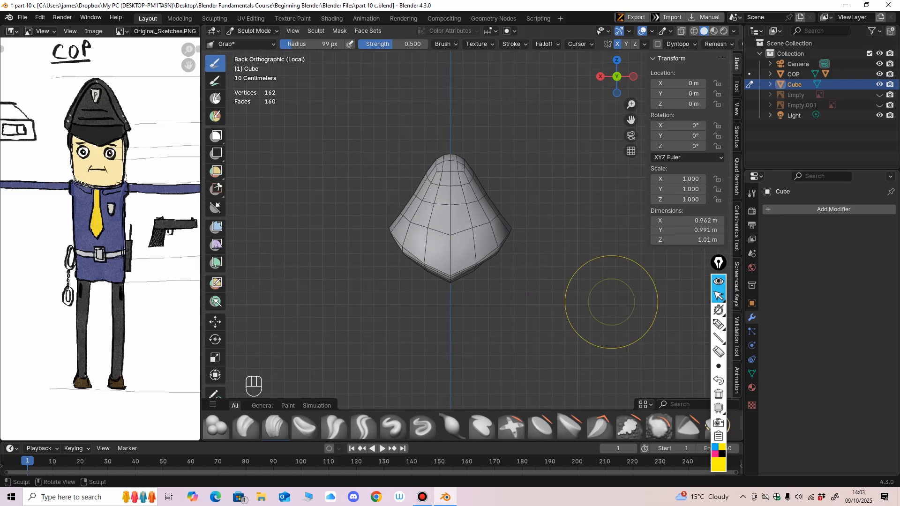
{"action": "key", "text": "ctrl+s"}
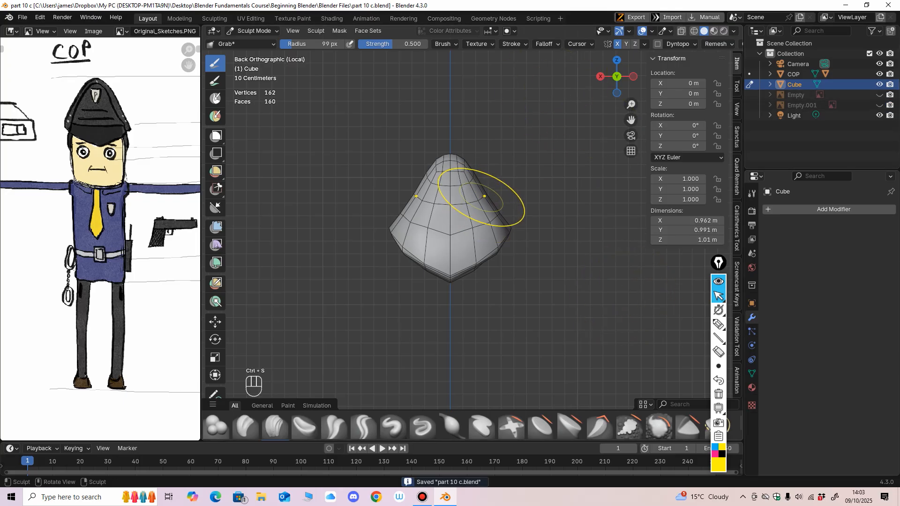
Leave Local View and show both reference images with X-ray in the left view, with the Grab radius at 198 px.
{"action": "key", "text": "slash"}
{"action": "middle_click_drag", "start_coordinate": [467, 236], "coordinate": [440, 258], "text": "alt"}
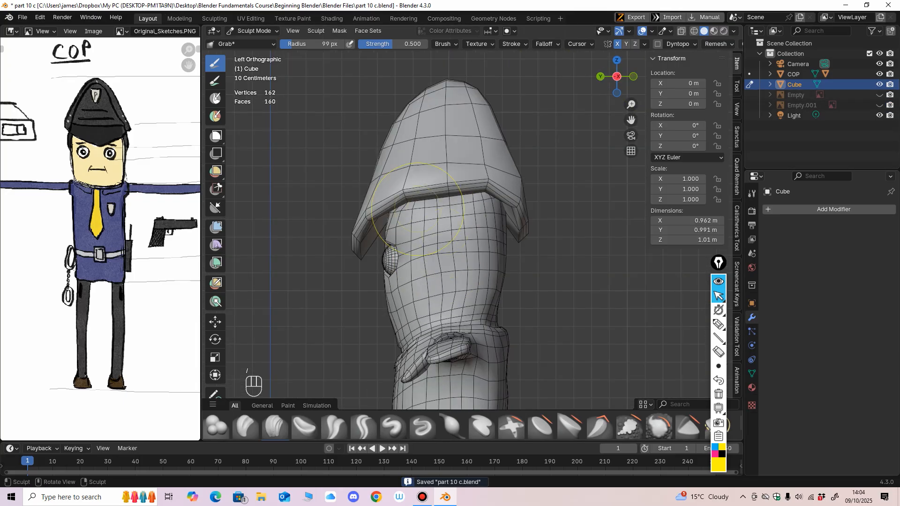
{"action": "left_click", "coordinate": [510, 207]}
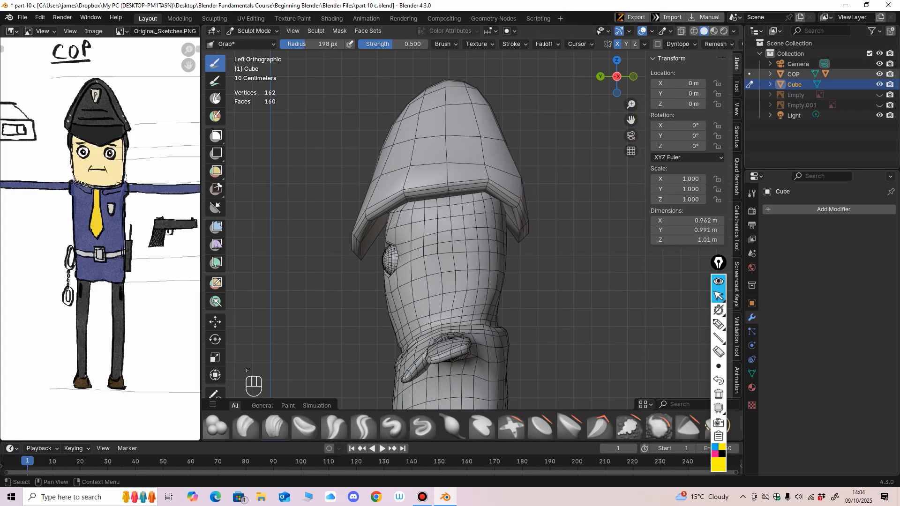
{"action": "left_click_drag", "start_coordinate": [879, 96], "coordinate": [879, 106]}
{"action": "middle_click_drag", "start_coordinate": [509, 212], "coordinate": [519, 223], "text": "shift"}
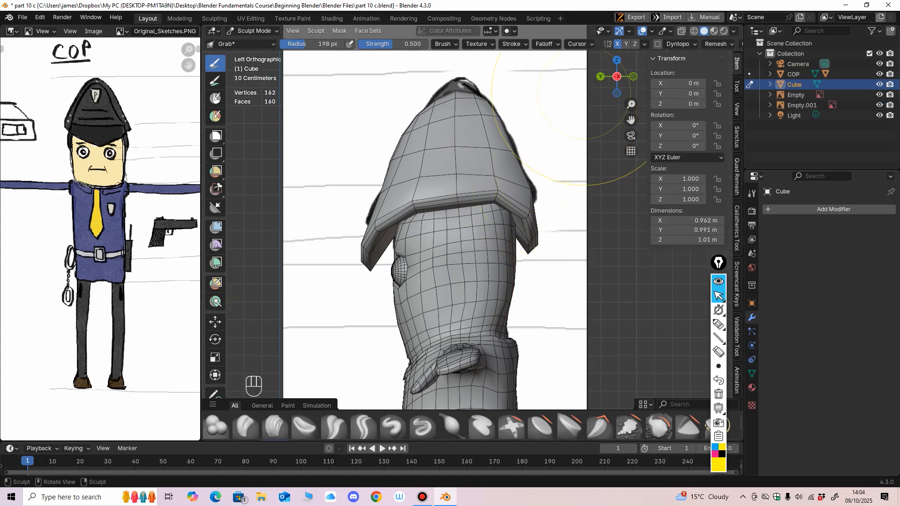
{"action": "left_click", "coordinate": [682, 31]}
Grab the hat's tip, front and back slopes and rear brim to match the side sketch.
{"action": "left_click_drag", "start_coordinate": [459, 90], "coordinate": [460, 75]}
{"action": "left_click_drag", "start_coordinate": [445, 104], "coordinate": [441, 100]}
{"action": "left_click_drag", "start_coordinate": [407, 126], "coordinate": [414, 124]}
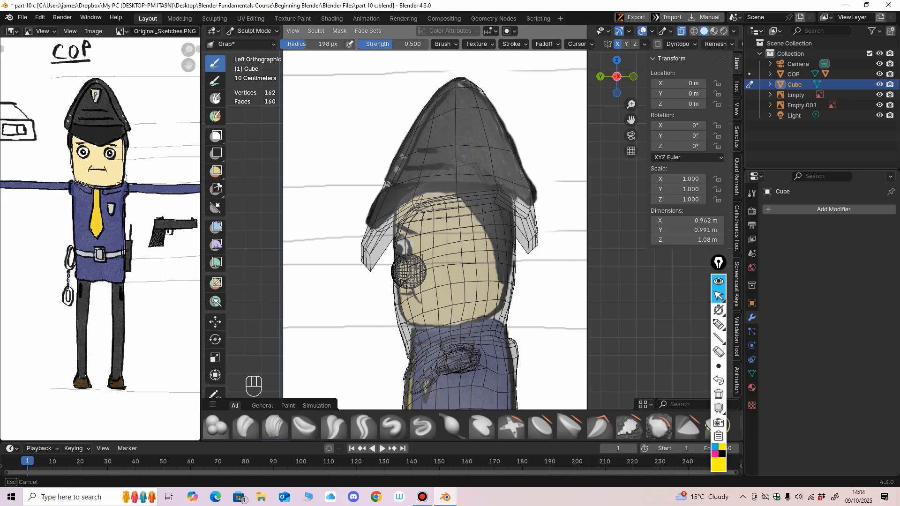
{"action": "left_click_drag", "start_coordinate": [505, 127], "coordinate": [509, 124]}
{"action": "left_click_drag", "start_coordinate": [528, 184], "coordinate": [532, 183]}
{"action": "left_click_drag", "start_coordinate": [533, 236], "coordinate": [530, 212]}
{"action": "left_click_drag", "start_coordinate": [534, 212], "coordinate": [534, 208]}
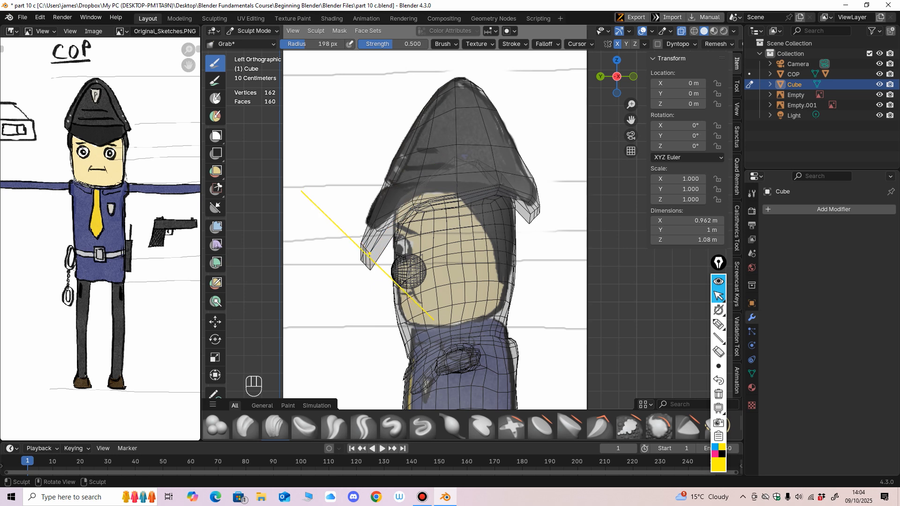
Raise the front brim onto the side sketch, reduce the Grab radius to 156 px and compare the hat with the sketch using X-ray.
{"action": "left_click_drag", "start_coordinate": [366, 249], "coordinate": [376, 220]}
{"action": "mouse_move", "coordinate": [393, 179]}
{"action": "left_mouse_down"}
{"action": "mouse_move", "coordinate": [441, 170]}
{"action": "mouse_move", "coordinate": [456, 183]}
{"action": "left_mouse_up"}
{"action": "key", "text": "f"}
{"action": "left_click", "coordinate": [456, 187]}
{"action": "left_click", "coordinate": [682, 31]}
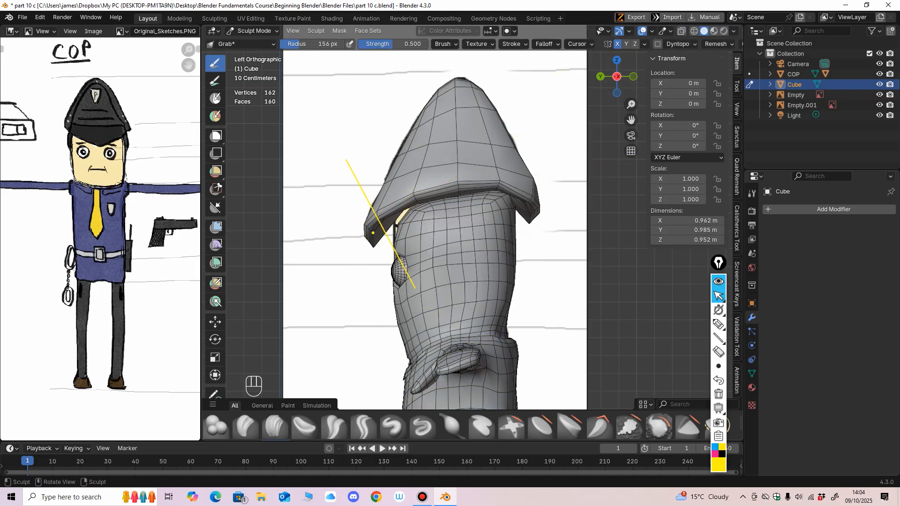
{"action": "mouse_move", "coordinate": [532, 196]}
{"action": "middle_mouse_down"}
{"action": "mouse_move", "coordinate": [586, 240]}
{"action": "mouse_move", "coordinate": [488, 233]}
{"action": "middle_mouse_up"}
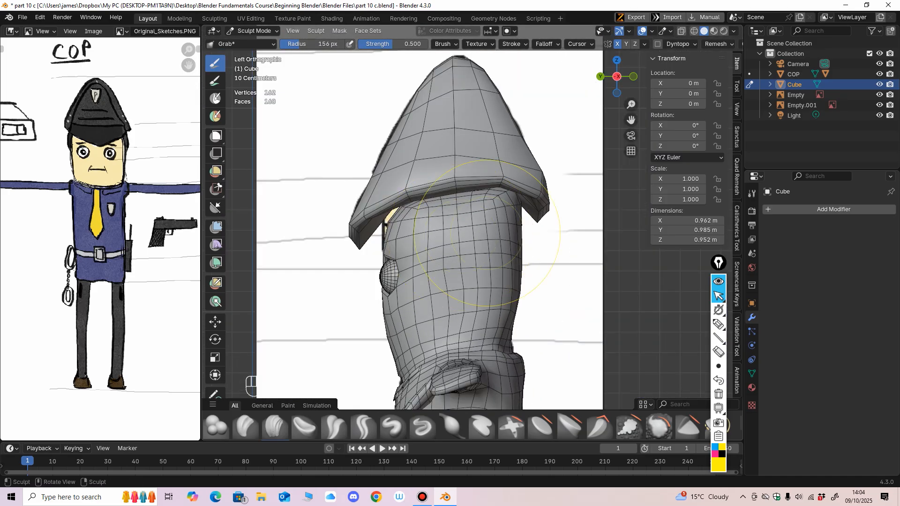
{"action": "key", "text": "alt+z"}
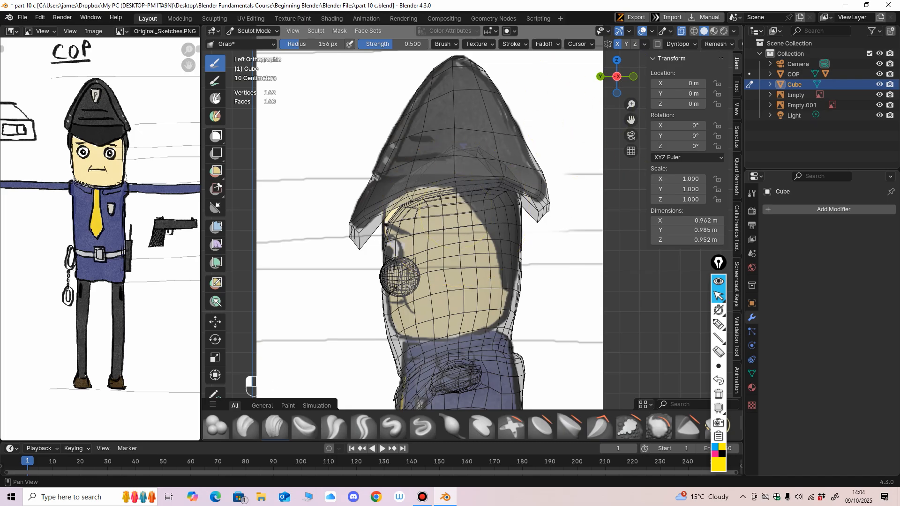
{"action": "key", "text": "alt+z"}
Switch sculpting to the cop's body and pull the top of the head up inside the hat with a 230 px Grab brush.
{"action": "key", "text": "alt+q"}
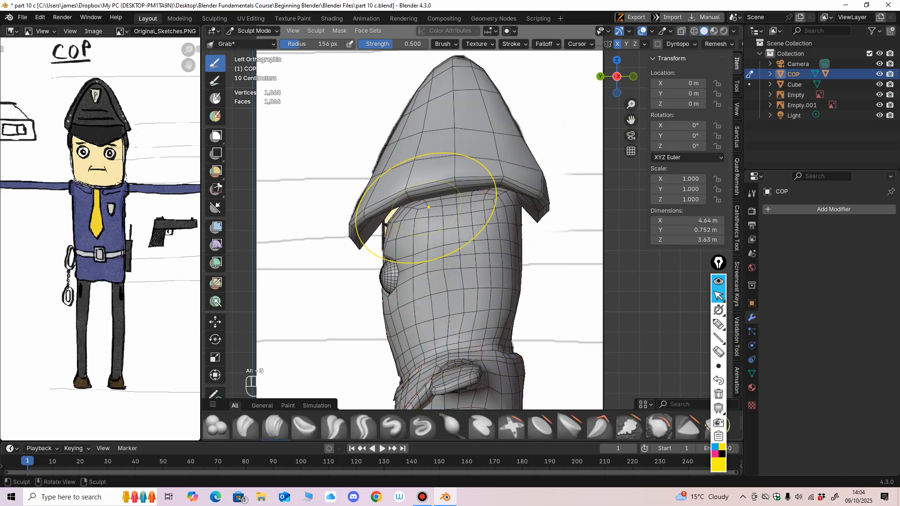
{"action": "key", "text": "f"}
{"action": "left_click", "coordinate": [532, 187]}
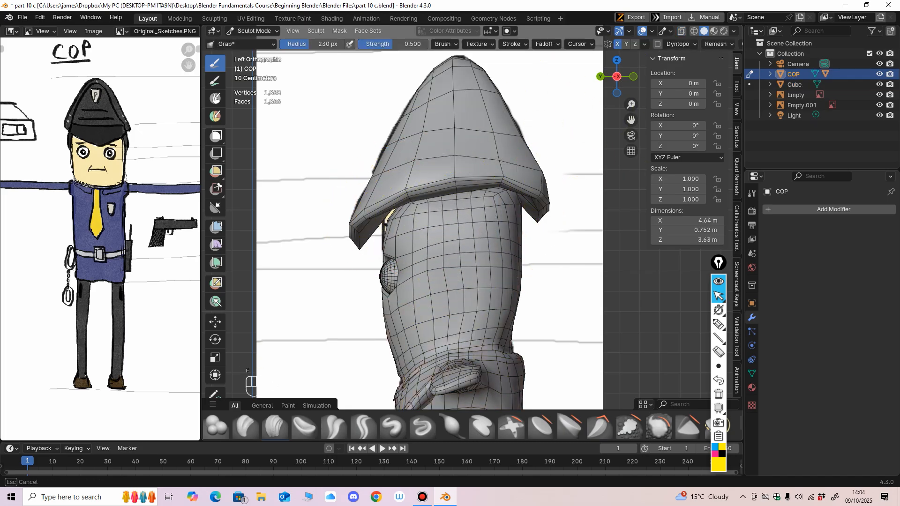
{"action": "middle_click_drag", "start_coordinate": [471, 188], "coordinate": [414, 178]}
{"action": "key", "text": "alt+q"}
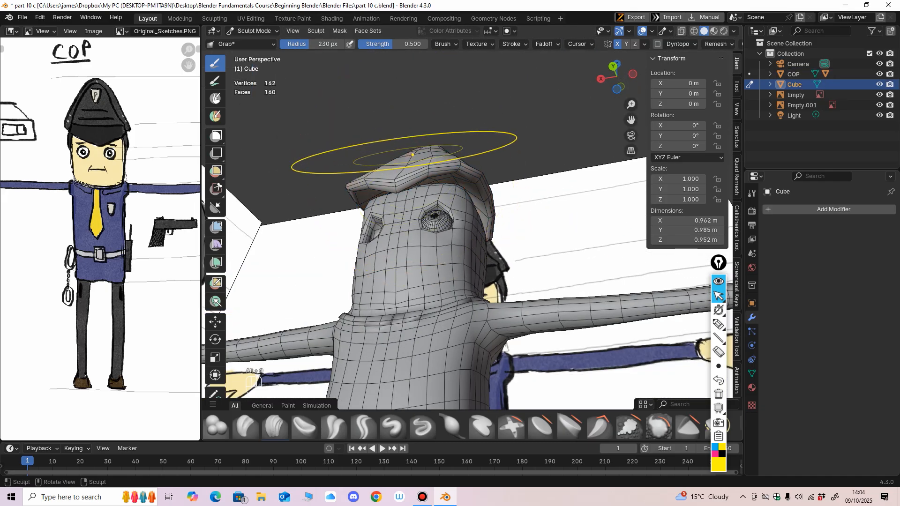
{"action": "key", "text": "alt+q"}
Refine the head's forehead and sides beneath the hat from several angles, using smaller Grab radii of 86 and 91 px.
{"action": "middle_click_drag", "start_coordinate": [407, 209], "coordinate": [448, 226]}
{"action": "key", "text": "f"}
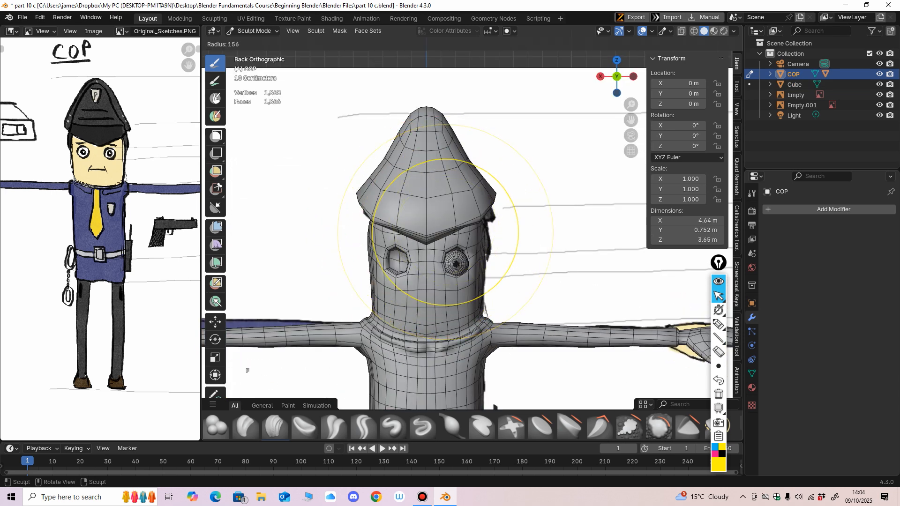
{"action": "left_click", "coordinate": [412, 232]}
{"action": "key", "text": "f"}
{"action": "left_click", "coordinate": [440, 247]}
{"action": "middle_click_drag", "start_coordinate": [455, 245], "coordinate": [452, 220]}
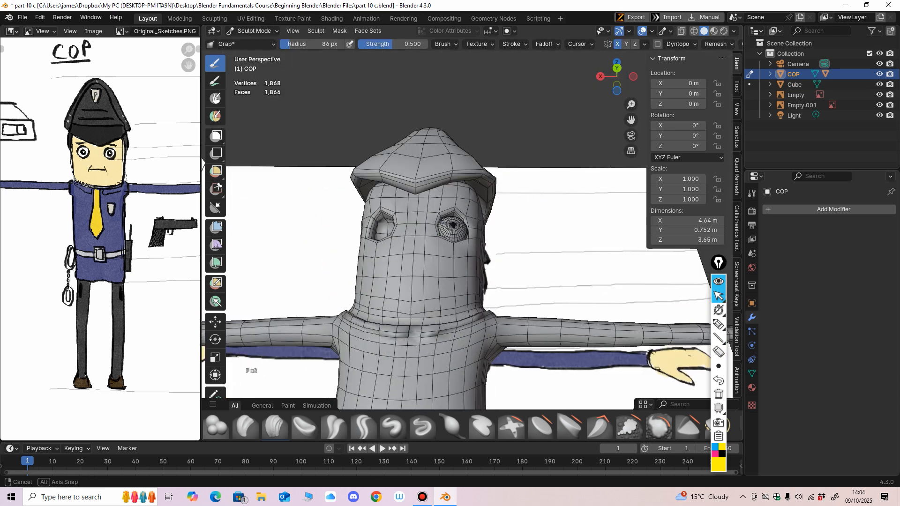
{"action": "key", "text": "f"}
{"action": "left_click", "coordinate": [449, 190]}
{"action": "middle_click_drag", "start_coordinate": [414, 262], "coordinate": [465, 272]}
{"action": "key", "text": "f"}
{"action": "left_click", "coordinate": [404, 207]}
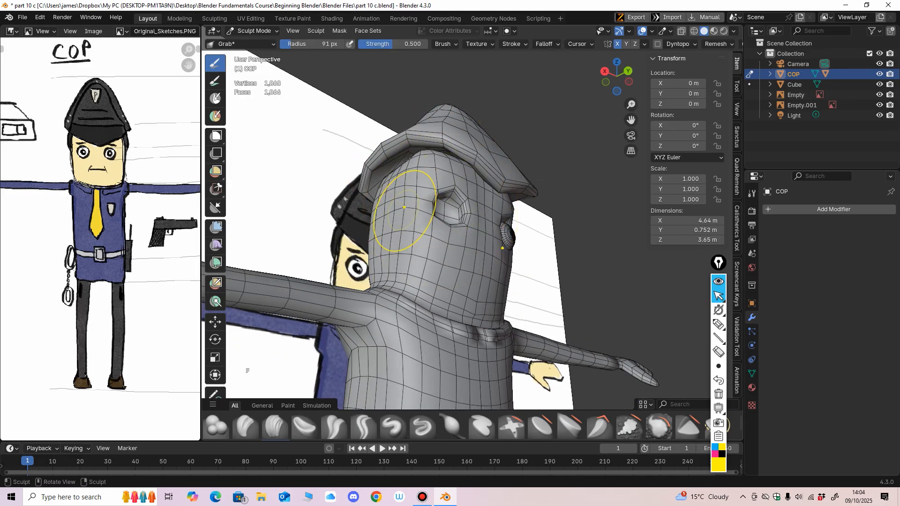
Set the Grab radius to 162 px and pull the crown of the head further up into the hat.
{"action": "middle_click_drag", "start_coordinate": [449, 200], "coordinate": [474, 198]}
{"action": "key", "text": "f"}
{"action": "left_click", "coordinate": [510, 171]}
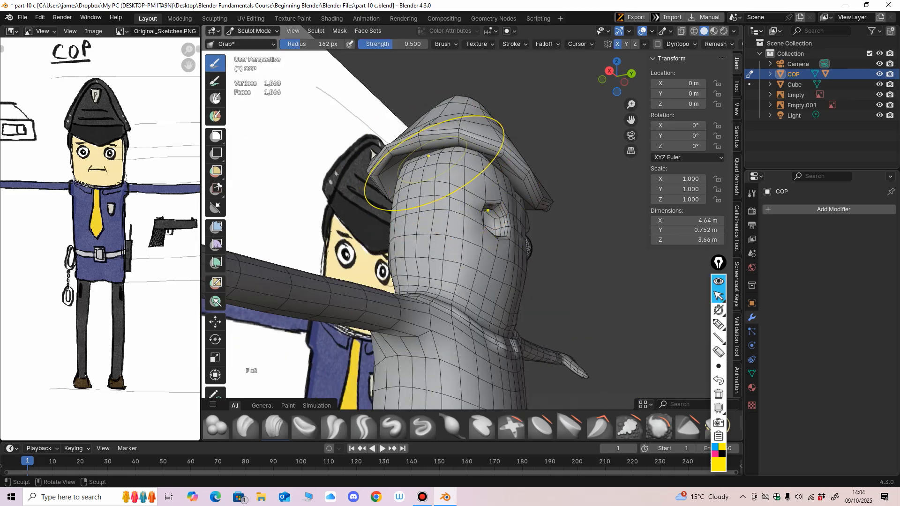
{"action": "middle_click_drag", "start_coordinate": [435, 163], "coordinate": [465, 126]}
{"action": "scroll", "coordinate": [464, 165], "scroll_direction": "down", "scroll_amount": 5}
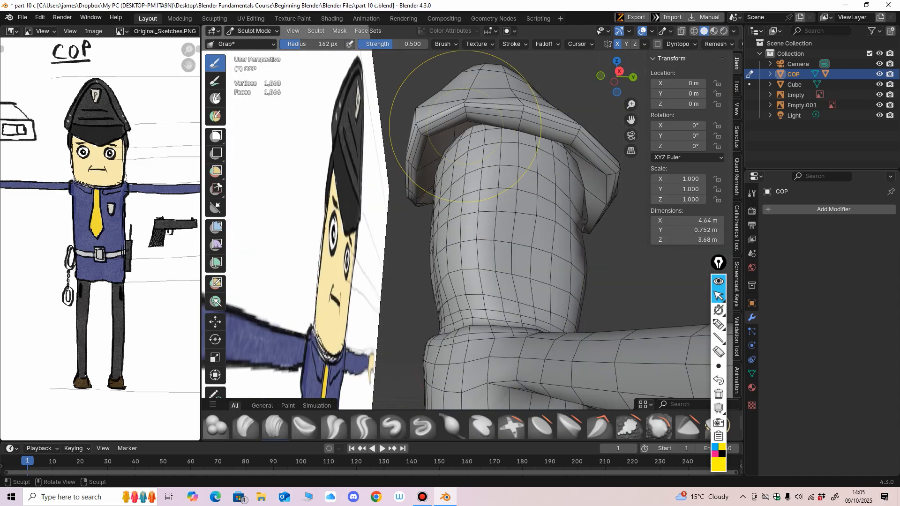
Adjust the hat around the head, return to the body and refine the head's fit with a 97 px Grab brush.
{"action": "mouse_move", "coordinate": [461, 159]}
{"action": "middle_mouse_down"}
{"action": "mouse_move", "coordinate": [468, 154]}
{"action": "mouse_move", "coordinate": [463, 174]}
{"action": "mouse_move", "coordinate": [478, 126]}
{"action": "mouse_move", "coordinate": [453, 144]}
{"action": "mouse_move", "coordinate": [472, 126]}
{"action": "mouse_move", "coordinate": [455, 140]}
{"action": "mouse_move", "coordinate": [462, 134]}
{"action": "mouse_move", "coordinate": [413, 133]}
{"action": "mouse_move", "coordinate": [407, 117]}
{"action": "middle_mouse_up"}
{"action": "key", "text": "alt+q"}
{"action": "key", "text": "alt+q"}
{"action": "key", "text": "f"}
{"action": "left_click", "coordinate": [366, 148]}
{"action": "key", "text": "f"}
{"action": "left_click", "coordinate": [473, 145]}
{"action": "middle_click_drag", "start_coordinate": [469, 145], "coordinate": [423, 202]}
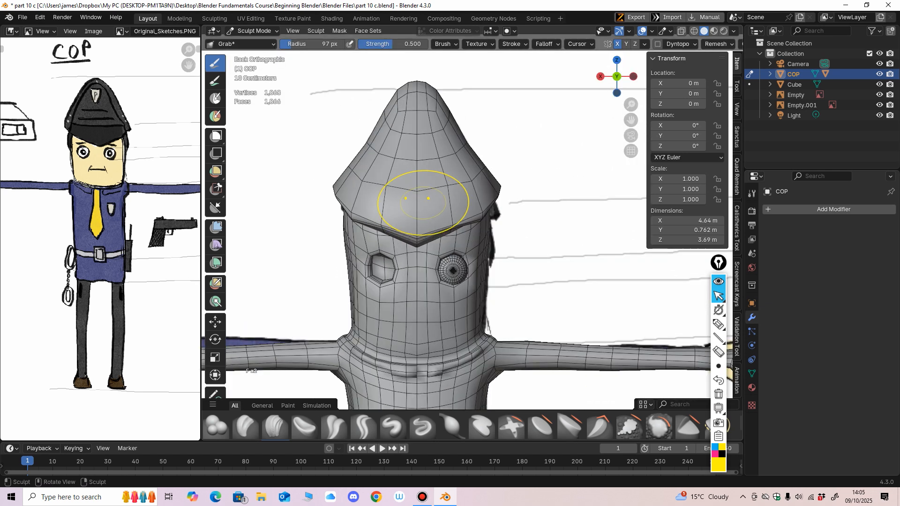
Switch sculpting to the hat, pull its front peak lower with a 214 px Grab brush and compare its profile with the side reference.
{"action": "key", "text": "alt+q"}
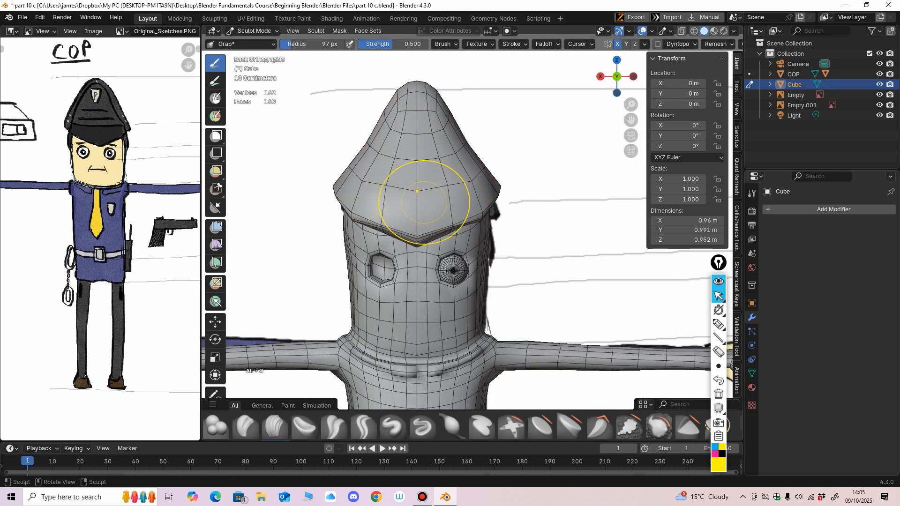
{"action": "key", "text": "f"}
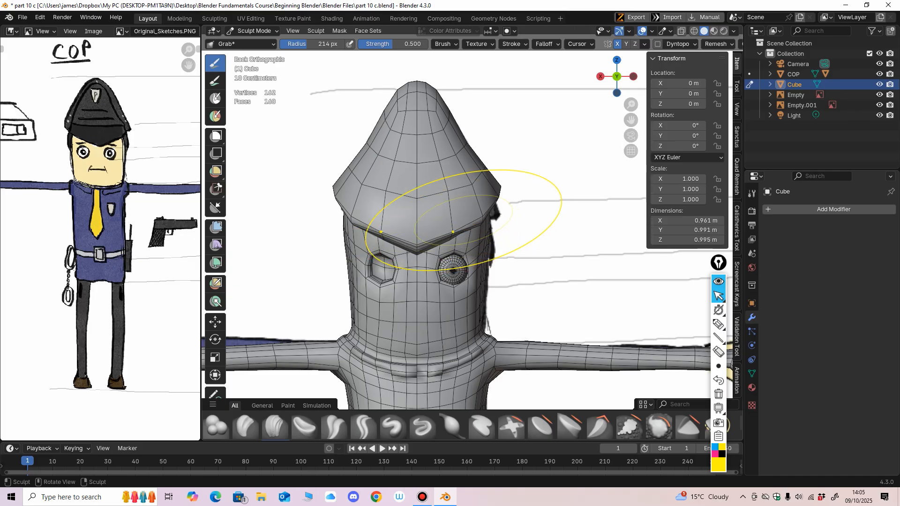
{"action": "middle_click_drag", "start_coordinate": [463, 220], "coordinate": [340, 217]}
{"action": "middle_click_drag", "start_coordinate": [440, 205], "coordinate": [440, 208], "text": "ctrl"}
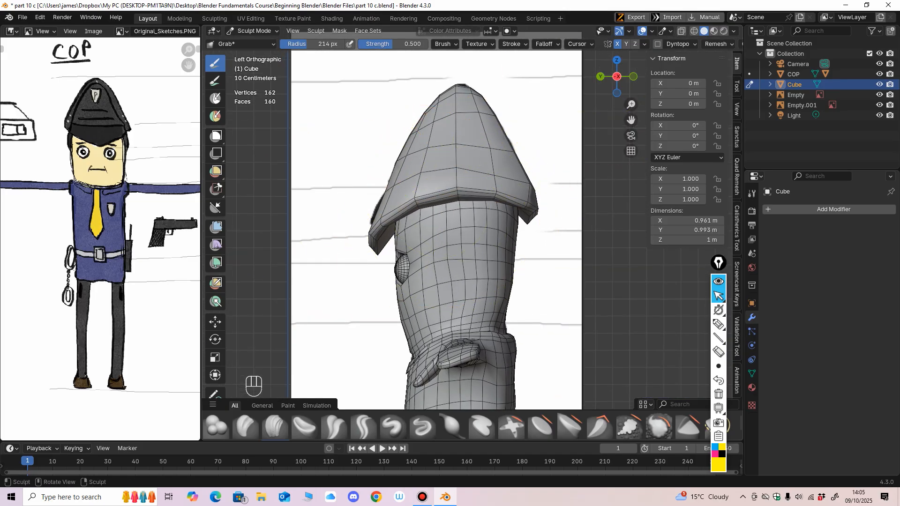
{"action": "key", "text": "alt+z"}
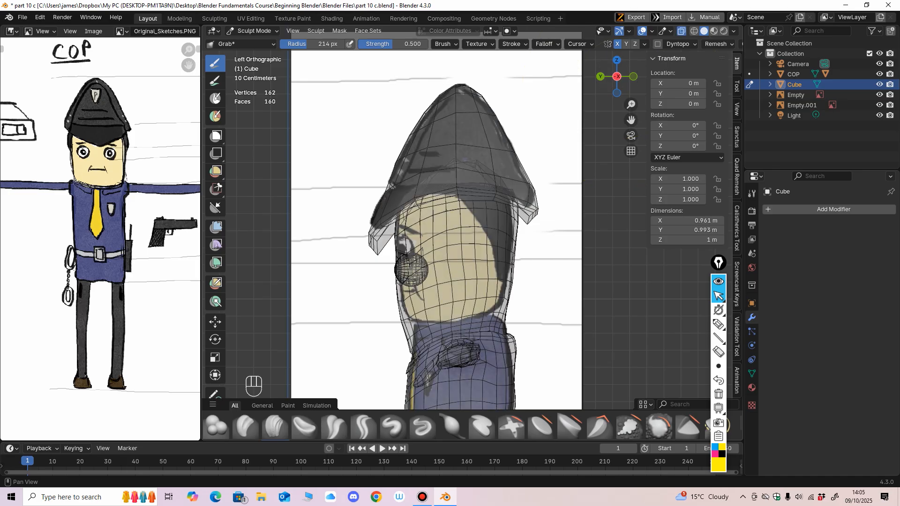
{"action": "key", "text": "alt+z"}
Hide both reference image empties in the viewport.
{"action": "middle_click_drag", "start_coordinate": [525, 206], "coordinate": [545, 200]}
{"action": "left_click", "coordinate": [880, 95]}
{"action": "left_click", "coordinate": [879, 105]}
{"action": "middle_click_drag", "start_coordinate": [458, 190], "coordinate": [365, 131]}
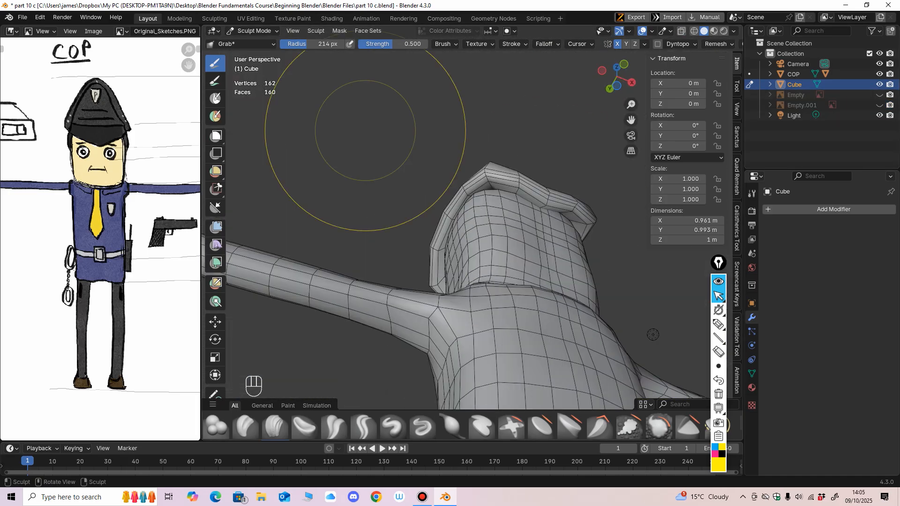
Set the Grab radius to 133 px and pull the middle of the hat's rear brim outward from below to round it.
{"action": "key", "text": "f"}
{"action": "left_click", "coordinate": [486, 185]}
{"action": "middle_click_drag", "start_coordinate": [504, 178], "coordinate": [477, 149]}
{"action": "key", "text": "f"}
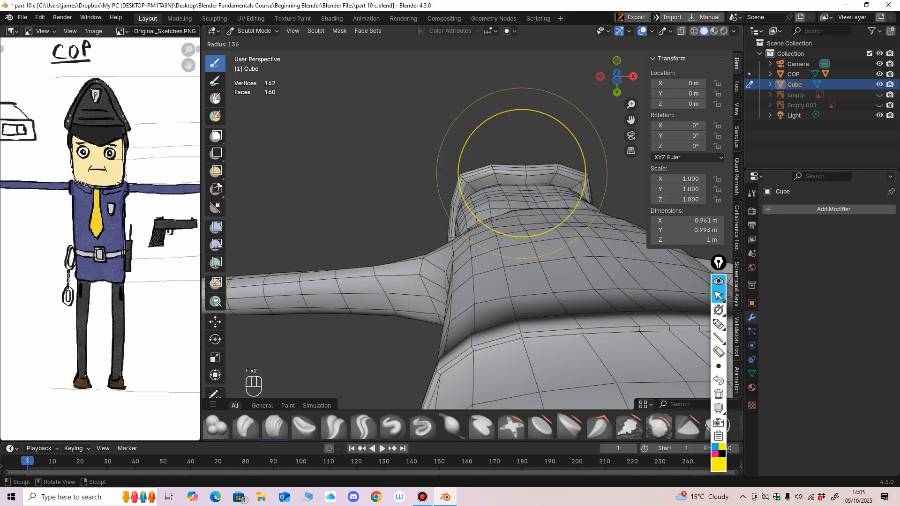
{"action": "left_click", "coordinate": [501, 171]}
{"action": "left_click_drag", "start_coordinate": [497, 171], "coordinate": [496, 164]}
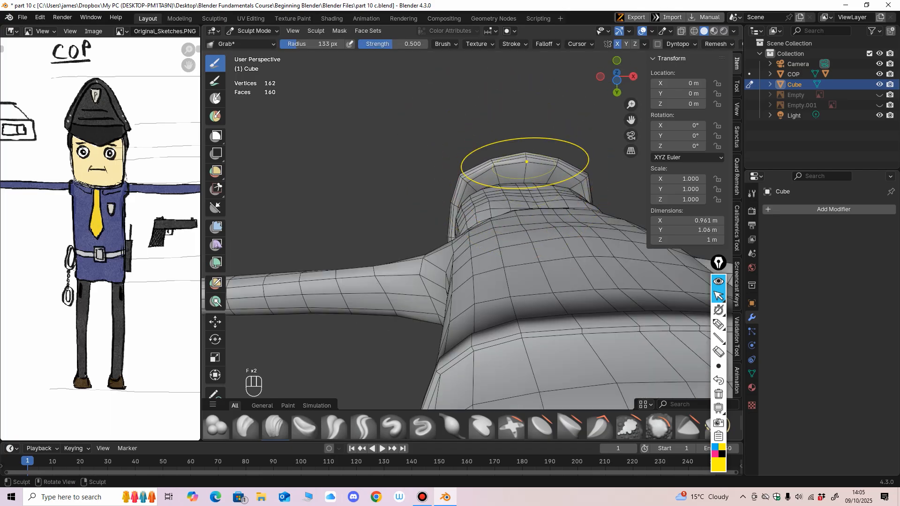
Refine the hat's pointed front peak in the view facing the cop, using Grab radii of 86 and 82 px.
{"action": "key", "text": "ctrl+KP_3"}
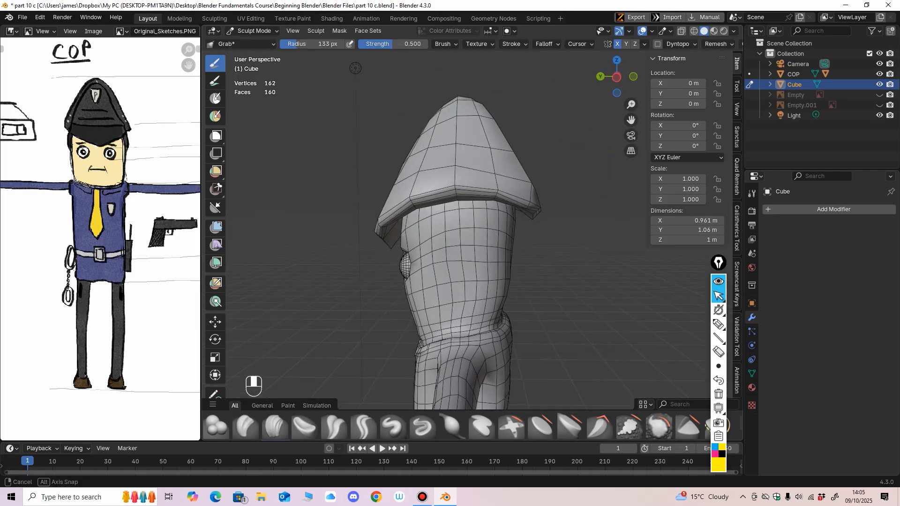
{"action": "key", "text": "ctrl+KP_1"}
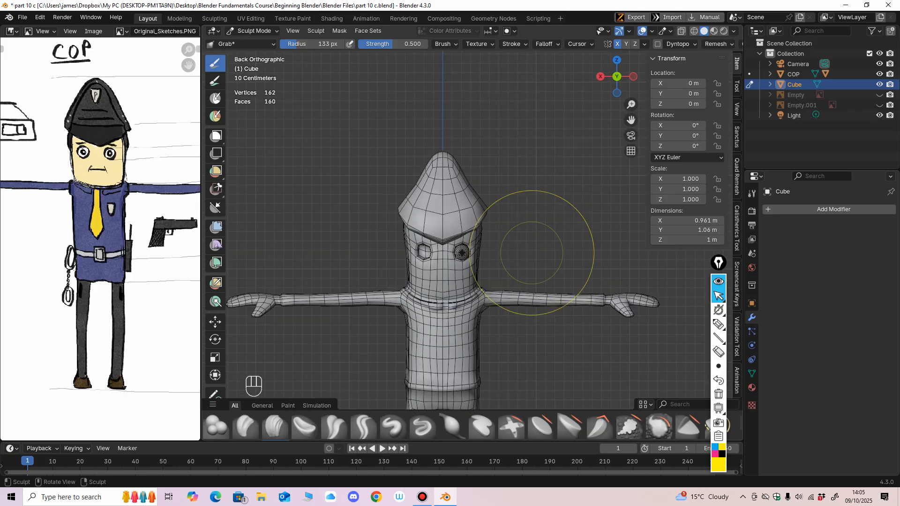
{"action": "scroll", "coordinate": [528, 237], "scroll_direction": "up", "scroll_amount": 4}
{"action": "key", "text": "f"}
{"action": "left_click", "coordinate": [439, 221]}
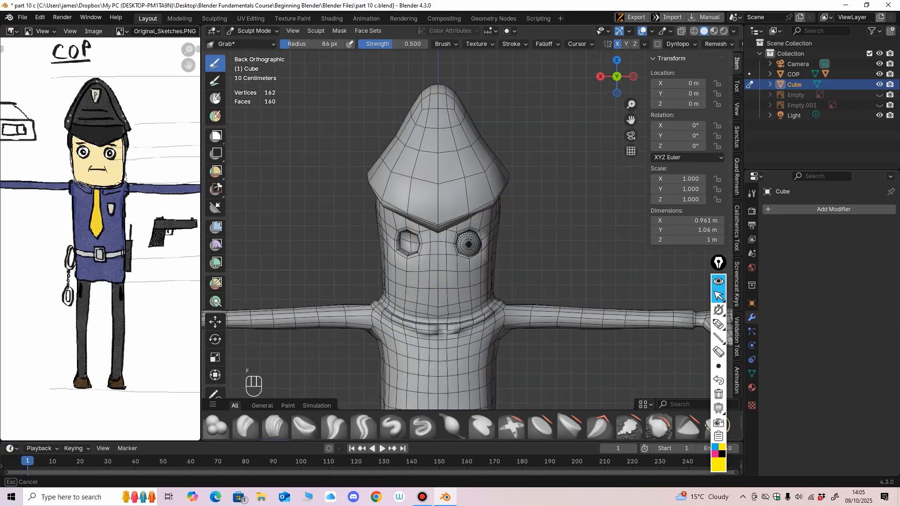
{"action": "key", "text": "f"}
{"action": "left_click", "coordinate": [476, 202]}
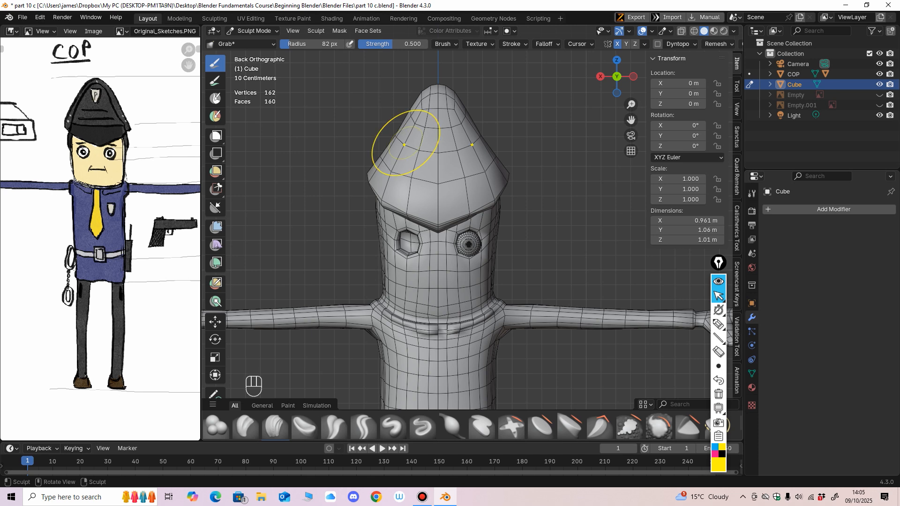
Reshape the hat's sloping sides and upper crown symmetrically, finishing with a 99 px Grab brush.
{"action": "key", "text": "f"}
{"action": "left_click", "coordinate": [438, 153]}
{"action": "left_click_drag", "start_coordinate": [390, 135], "coordinate": [385, 133]}
{"action": "mouse_move", "coordinate": [387, 136]}
{"action": "left_mouse_down"}
{"action": "mouse_move", "coordinate": [408, 151]}
{"action": "mouse_move", "coordinate": [398, 136]}
{"action": "mouse_move", "coordinate": [405, 127]}
{"action": "mouse_move", "coordinate": [398, 136]}
{"action": "mouse_move", "coordinate": [405, 116]}
{"action": "left_mouse_up"}
{"action": "key", "text": "f"}
{"action": "left_click", "coordinate": [385, 149]}
{"action": "left_click_drag", "start_coordinate": [417, 99], "coordinate": [415, 97]}
{"action": "left_click_drag", "start_coordinate": [421, 96], "coordinate": [416, 97]}
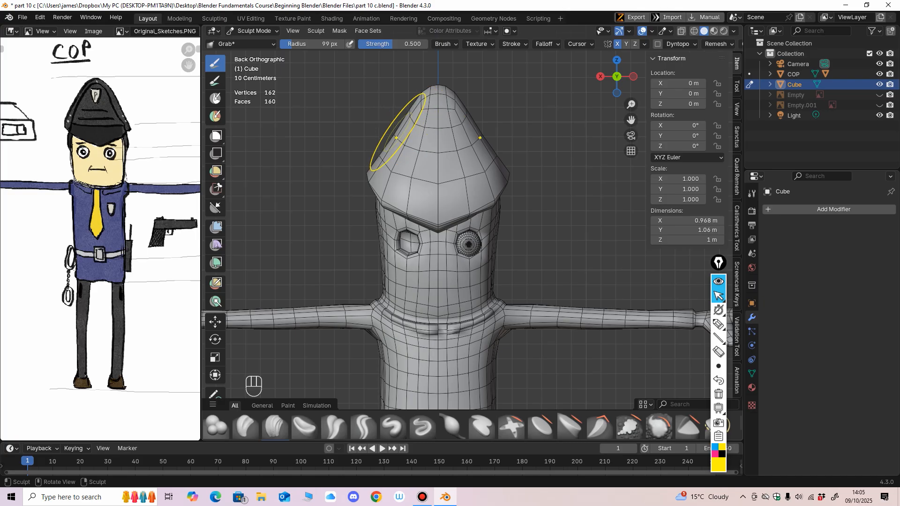
{"action": "left_click_drag", "start_coordinate": [398, 132], "coordinate": [395, 131]}
{"action": "scroll", "coordinate": [426, 181], "scroll_direction": "down", "scroll_amount": 6}
{"action": "scroll", "coordinate": [478, 125], "scroll_direction": "up", "scroll_amount": 3}
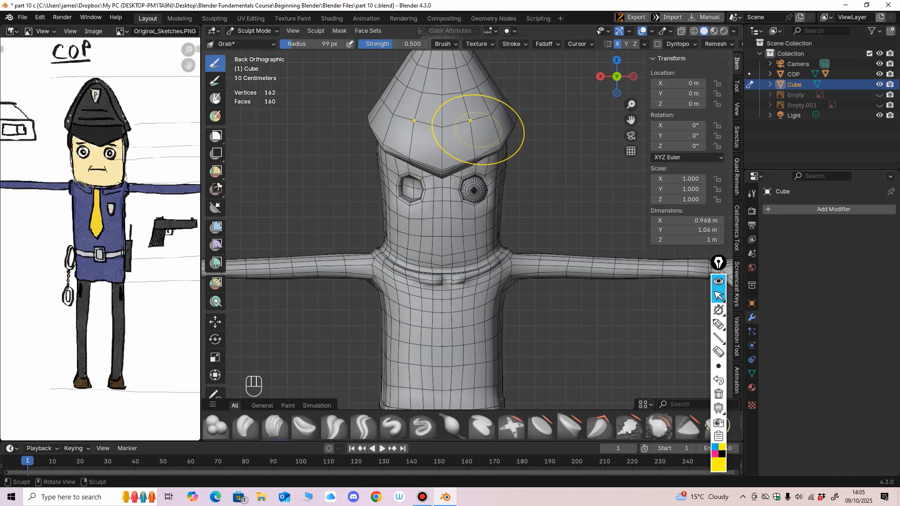
Pull the front brim of the hat outward and upward with the Grab brush in the left side view.
{"action": "scroll", "coordinate": [424, 188], "scroll_direction": "down", "scroll_amount": 2}
{"action": "middle_click_drag", "start_coordinate": [424, 188], "coordinate": [383, 212]}
{"action": "key", "text": "ctrl+KP_3"}
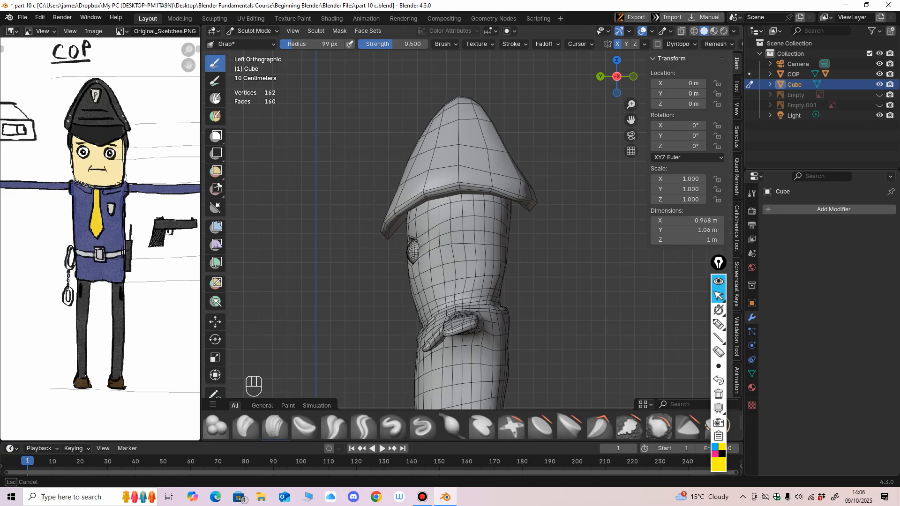
{"action": "left_click_drag", "start_coordinate": [397, 199], "coordinate": [399, 198]}
{"action": "mouse_move", "coordinate": [399, 198]}
{"action": "left_mouse_down"}
{"action": "mouse_move", "coordinate": [408, 203]}
{"action": "mouse_move", "coordinate": [380, 220]}
{"action": "left_mouse_up"}
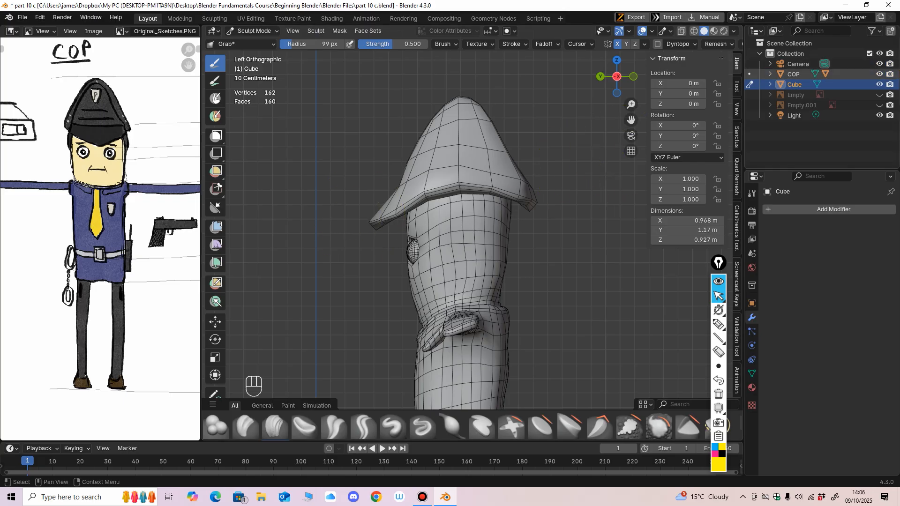
Refine the hat's front brim against the side reference sketch in X-ray, showing the reference images for the comparison and hiding them again.
{"action": "left_click", "coordinate": [880, 105]}
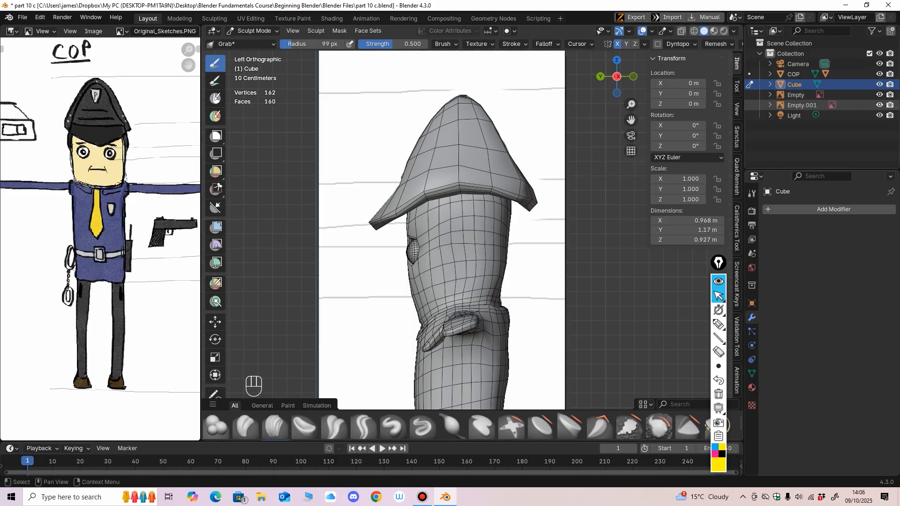
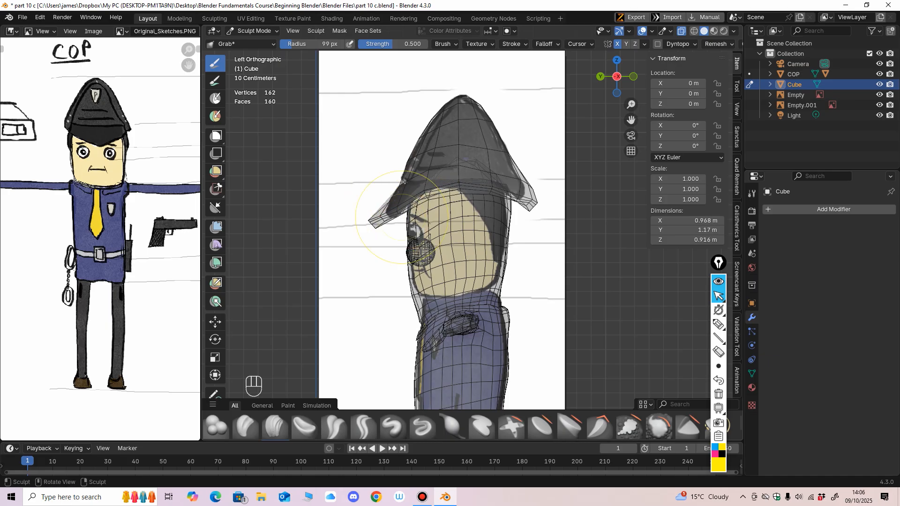
{"action": "mouse_move", "coordinate": [401, 217]}
{"action": "middle_mouse_down"}
{"action": "mouse_move", "coordinate": [553, 205]}
{"action": "mouse_move", "coordinate": [511, 211]}
{"action": "mouse_move", "coordinate": [399, 189]}
{"action": "middle_mouse_up"}
{"action": "key", "text": "alt+z"}
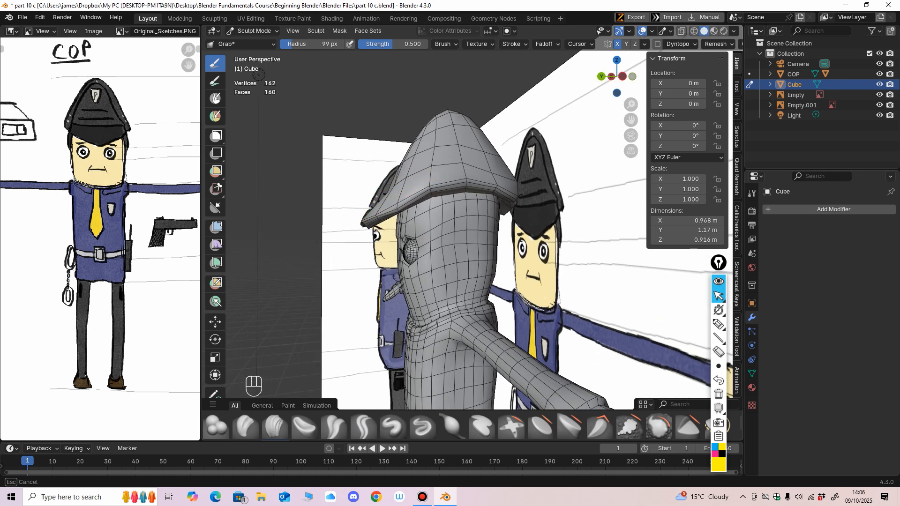
{"action": "left_click_drag", "start_coordinate": [880, 95], "coordinate": [879, 105]}
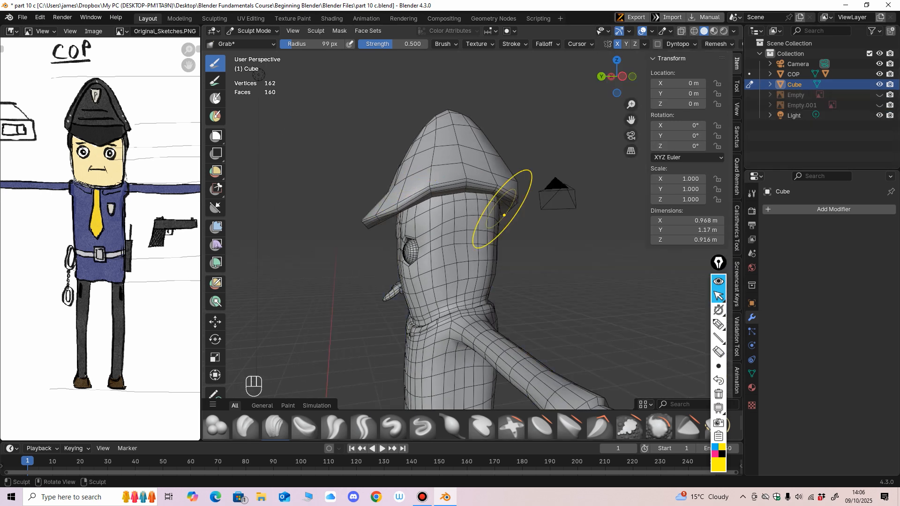
Set the Grab brush radius to 92 px for sculpting the hat.
{"action": "middle_click_drag", "start_coordinate": [504, 216], "coordinate": [390, 255]}
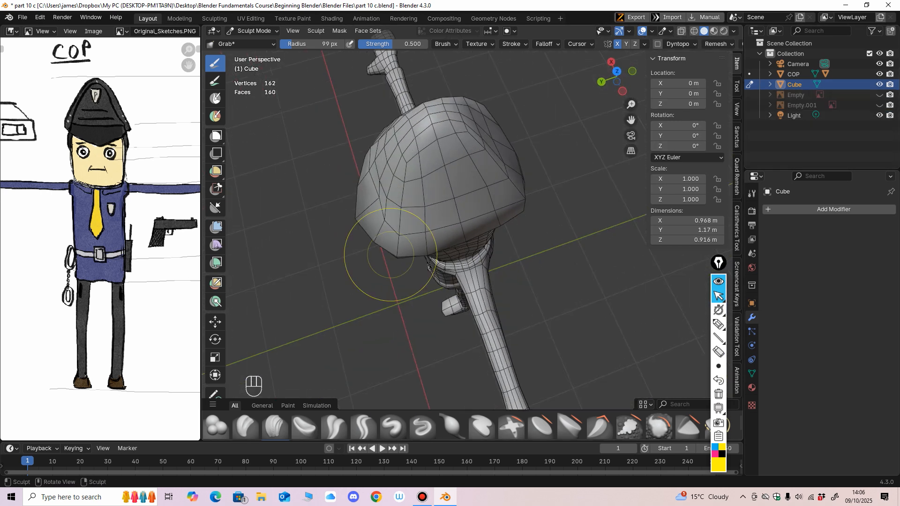
{"action": "key", "text": "f"}
{"action": "left_click", "coordinate": [369, 249]}
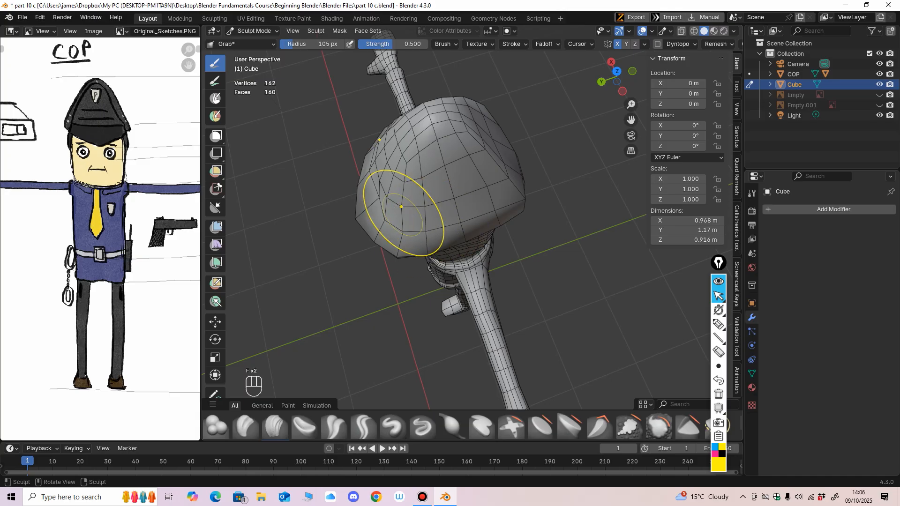
{"action": "key", "text": "f"}
{"action": "left_click", "coordinate": [403, 204]}
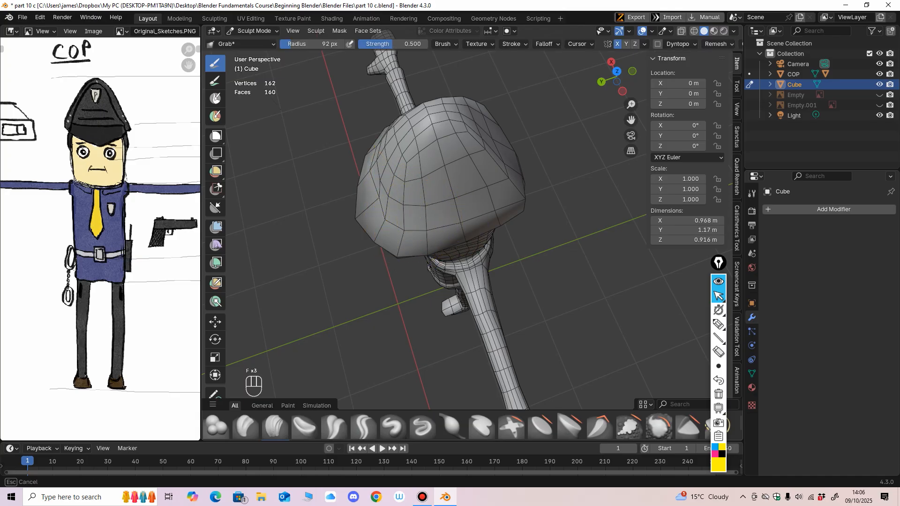
Add a single loop cut around the hat just above the brim in Edit Mode.
{"action": "mouse_move", "coordinate": [379, 180]}
{"action": "middle_mouse_down"}
{"action": "mouse_move", "coordinate": [377, 197]}
{"action": "mouse_move", "coordinate": [353, 134]}
{"action": "middle_mouse_up"}
{"action": "left_click", "coordinate": [253, 31]}
{"action": "left_click", "coordinate": [252, 54]}
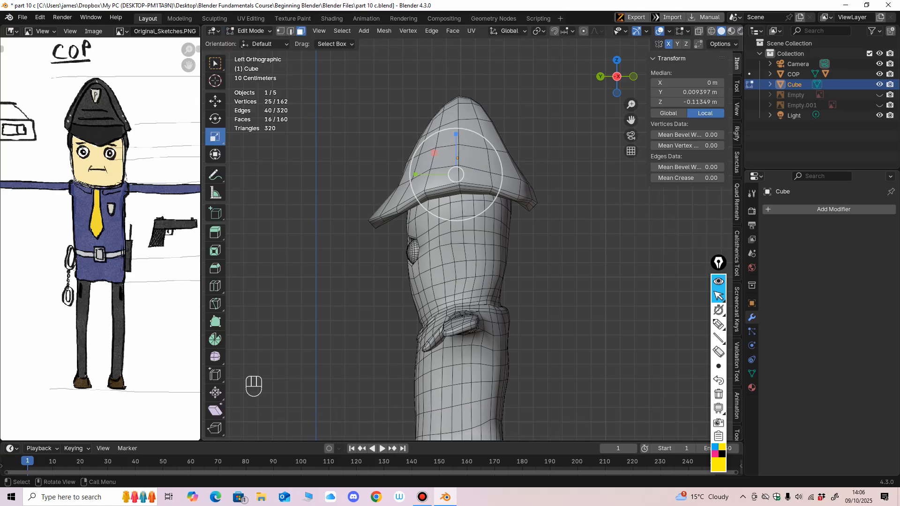
{"action": "left_click", "coordinate": [215, 286]}
{"action": "middle_click_drag", "start_coordinate": [396, 176], "coordinate": [447, 206]}
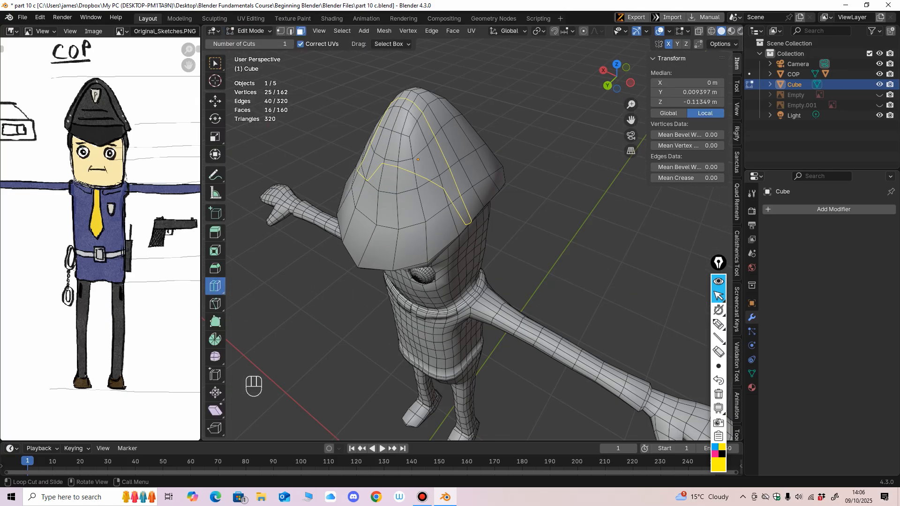
{"action": "left_click_drag", "start_coordinate": [450, 208], "coordinate": [457, 200]}
{"action": "middle_click_drag", "start_coordinate": [457, 200], "coordinate": [483, 190]}
{"action": "scroll", "coordinate": [483, 191], "scroll_direction": "up", "scroll_amount": 1}
Scale the hat's new edge loop along the X axis and the Y axis to reshape the area above the brim.
{"action": "left_click", "coordinate": [215, 136]}
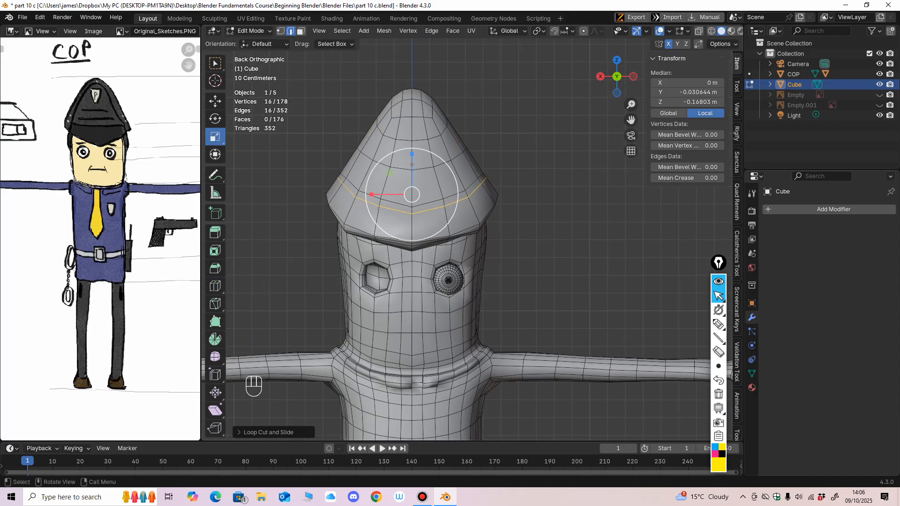
{"action": "left_click_drag", "start_coordinate": [372, 194], "coordinate": [379, 192]}
{"action": "middle_click_drag", "start_coordinate": [379, 193], "coordinate": [309, 202]}
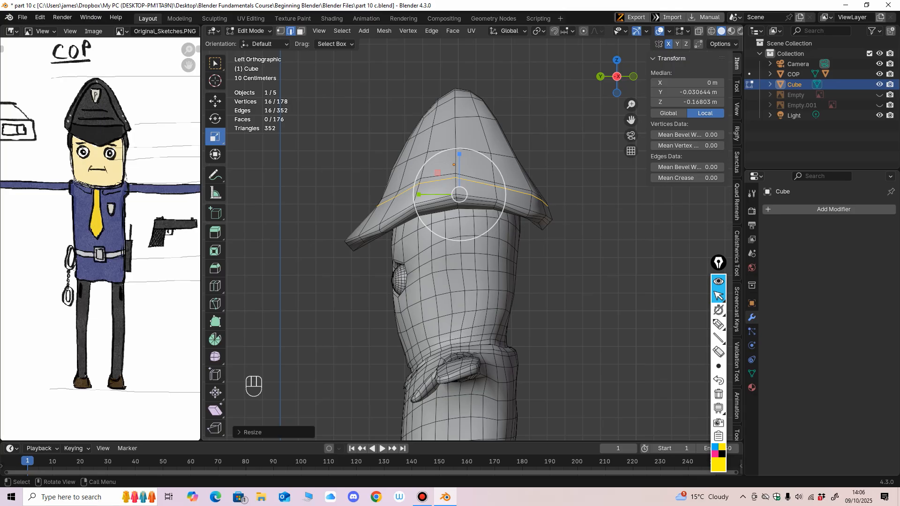
{"action": "left_click_drag", "start_coordinate": [419, 194], "coordinate": [426, 194]}
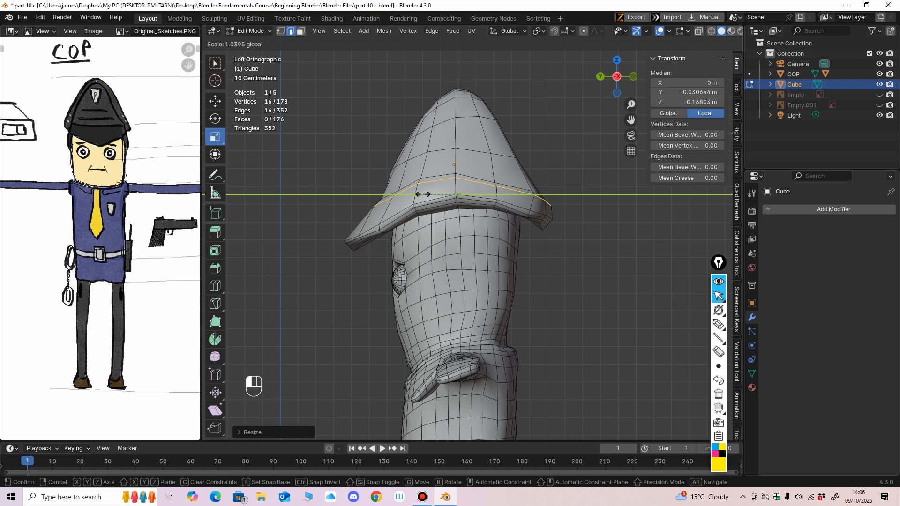
{"action": "left_click_drag", "start_coordinate": [423, 194], "coordinate": [422, 194]}
{"action": "middle_click_drag", "start_coordinate": [423, 194], "coordinate": [411, 234]}
Return the hat to Object Mode, select the COP body and switch it to Sculpt Mode.
{"action": "left_click", "coordinate": [251, 31]}
{"action": "left_click", "coordinate": [251, 43]}
{"action": "middle_click_drag", "start_coordinate": [337, 178], "coordinate": [561, 188]}
{"action": "mouse_move", "coordinate": [562, 187]}
{"action": "middle_mouse_down"}
{"action": "mouse_move", "coordinate": [562, 157]}
{"action": "mouse_move", "coordinate": [563, 192]}
{"action": "middle_mouse_up"}
{"action": "middle_click_drag", "start_coordinate": [563, 192], "coordinate": [549, 116], "text": "alt"}
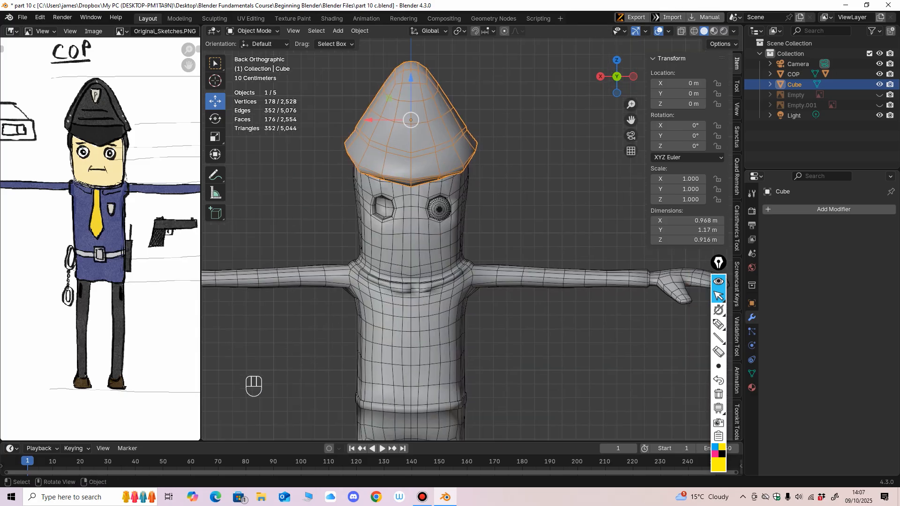
{"action": "left_click", "coordinate": [435, 239]}
{"action": "left_click", "coordinate": [254, 31]}
{"action": "left_click", "coordinate": [258, 66]}
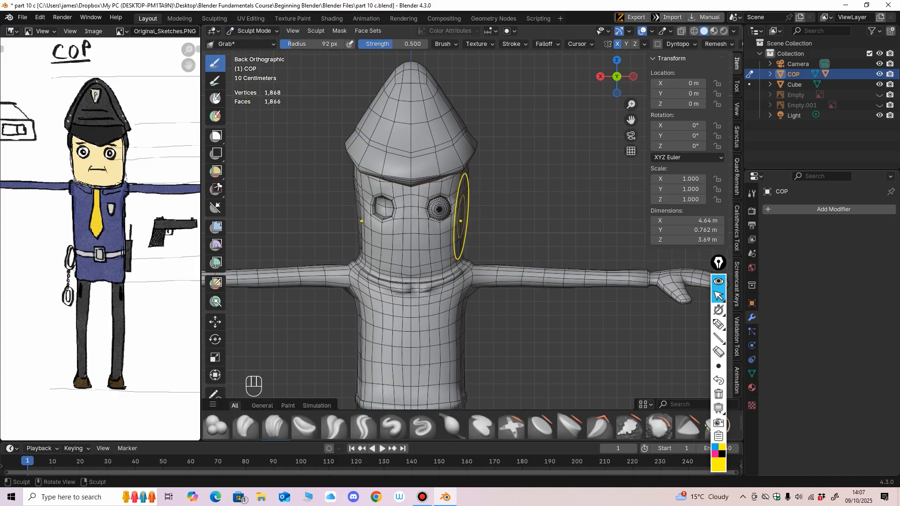
Pull the back of the COP head outward with the Grab brush to round it below the hat.
{"action": "middle_click_drag", "start_coordinate": [461, 220], "coordinate": [273, 239]}
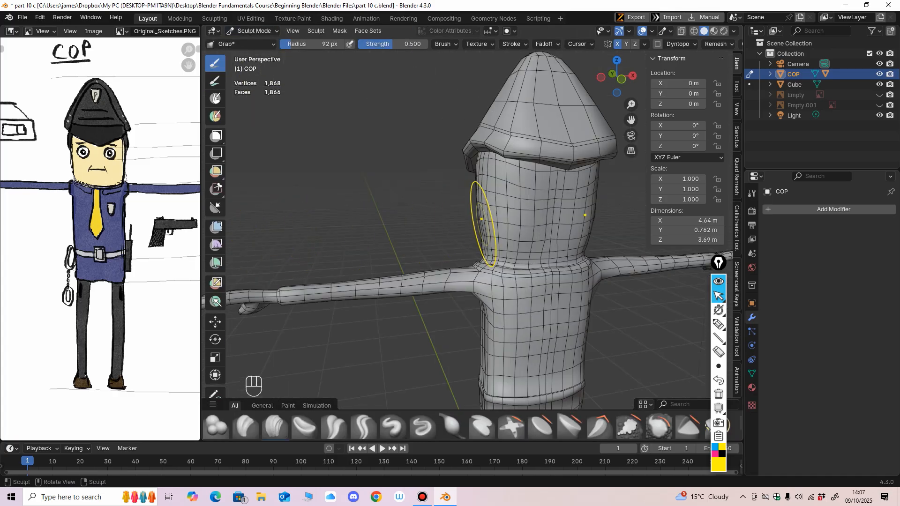
{"action": "middle_click_drag", "start_coordinate": [485, 222], "coordinate": [539, 206]}
{"action": "left_click_drag", "start_coordinate": [532, 201], "coordinate": [535, 209], "text": "shift"}
{"action": "middle_click_drag", "start_coordinate": [535, 209], "coordinate": [556, 230]}
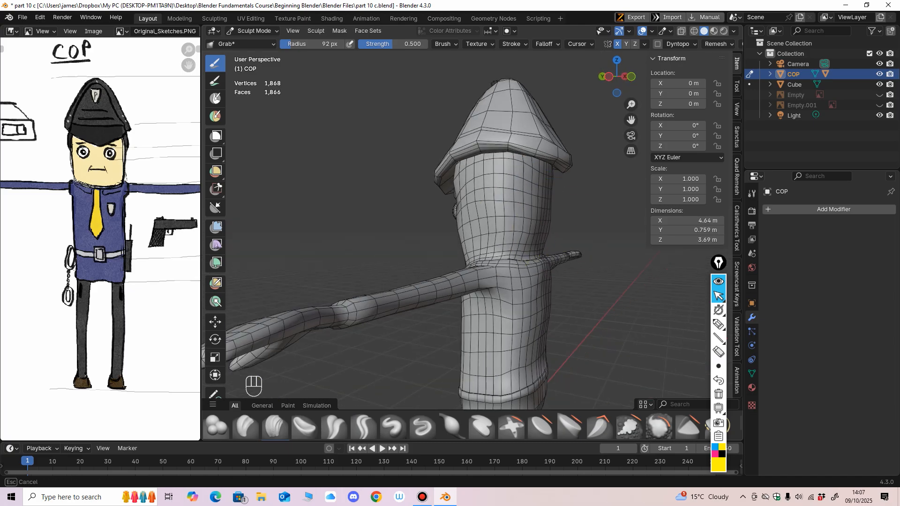
{"action": "middle_click_drag", "start_coordinate": [554, 198], "coordinate": [548, 213], "text": "alt"}
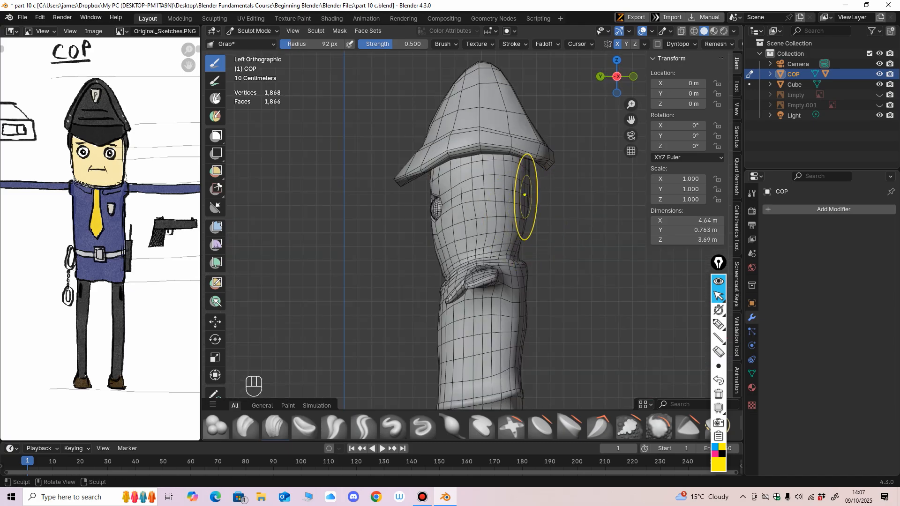
{"action": "left_click_drag", "start_coordinate": [533, 187], "coordinate": [537, 187]}
{"action": "mouse_move", "coordinate": [562, 185]}
{"action": "middle_mouse_down"}
{"action": "mouse_move", "coordinate": [457, 157]}
{"action": "mouse_move", "coordinate": [440, 131]}
{"action": "middle_mouse_up"}
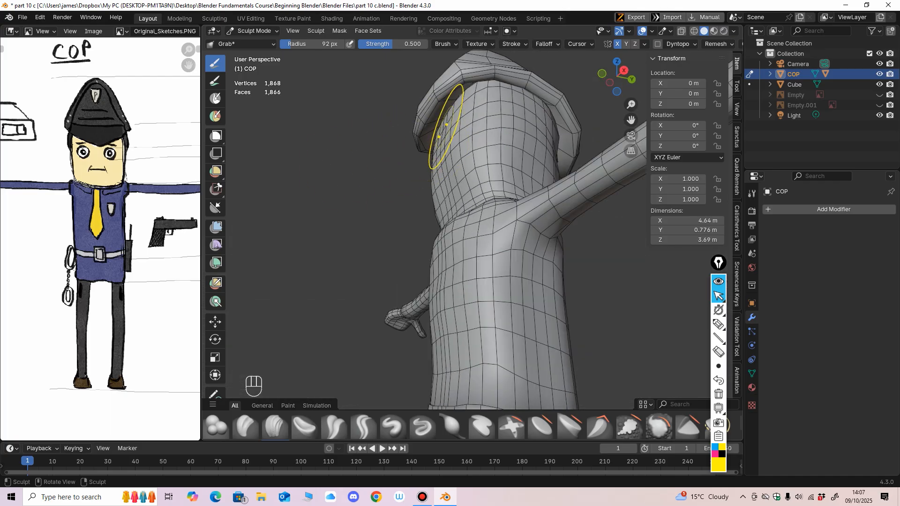
Enlarge the Grab brush radius to 162 px and reshape the back of the head under the hat.
{"action": "key", "text": "f"}
{"action": "left_click", "coordinate": [525, 118]}
{"action": "left_click_drag", "start_coordinate": [463, 120], "coordinate": [454, 122]}
{"action": "mouse_move", "coordinate": [456, 125]}
{"action": "middle_mouse_down"}
{"action": "mouse_move", "coordinate": [520, 202]}
{"action": "mouse_move", "coordinate": [593, 221]}
{"action": "mouse_move", "coordinate": [564, 218]}
{"action": "middle_mouse_up"}
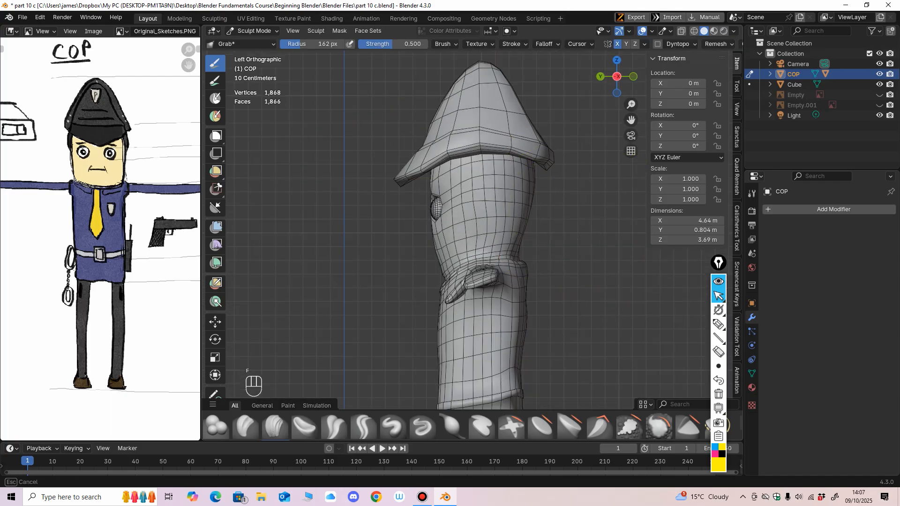
{"action": "left_click_drag", "start_coordinate": [509, 209], "coordinate": [505, 210]}
{"action": "mouse_move", "coordinate": [504, 229]}
{"action": "middle_mouse_down"}
{"action": "mouse_move", "coordinate": [546, 255]}
{"action": "mouse_move", "coordinate": [540, 287]}
{"action": "mouse_move", "coordinate": [510, 279]}
{"action": "mouse_move", "coordinate": [493, 253]}
{"action": "mouse_move", "coordinate": [521, 237]}
{"action": "mouse_move", "coordinate": [442, 181]}
{"action": "mouse_move", "coordinate": [506, 202]}
{"action": "middle_mouse_up"}
Reduce the Grab brush radius to 99 px for the COP body.
{"action": "key", "text": "f"}
{"action": "left_click", "coordinate": [528, 234]}
{"action": "key", "text": "f"}
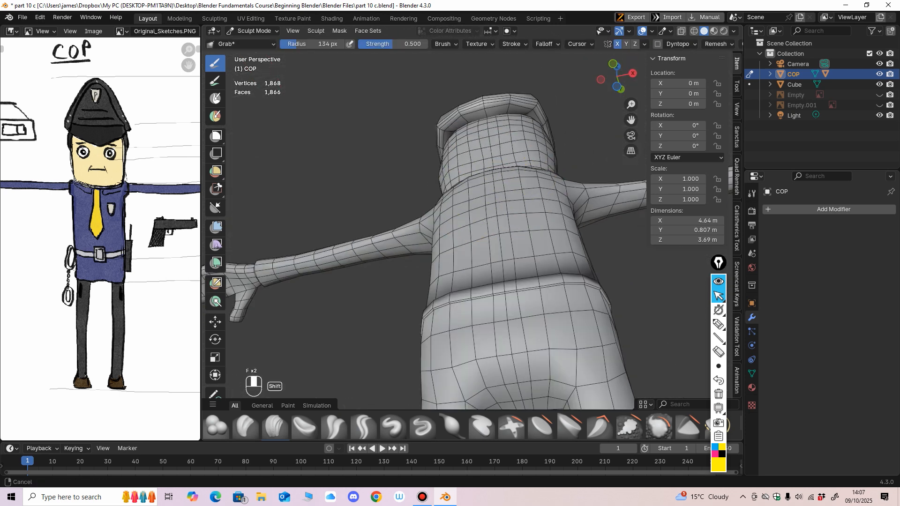
{"action": "scroll", "coordinate": [445, 185], "scroll_direction": "down", "scroll_amount": 2}
{"action": "mouse_move", "coordinate": [507, 234]}
{"action": "middle_mouse_down", "text": "shift"}
{"action": "mouse_move", "coordinate": [446, 178]}
{"action": "mouse_move", "coordinate": [478, 185]}
{"action": "mouse_move", "coordinate": [473, 192]}
{"action": "mouse_move", "coordinate": [492, 159]}
{"action": "mouse_move", "coordinate": [512, 210]}
{"action": "mouse_move", "coordinate": [473, 273]}
{"action": "mouse_move", "coordinate": [537, 265]}
{"action": "mouse_move", "coordinate": [532, 286]}
{"action": "mouse_move", "coordinate": [616, 267]}
{"action": "mouse_move", "coordinate": [461, 229]}
{"action": "mouse_move", "coordinate": [468, 262]}
{"action": "mouse_move", "coordinate": [391, 277]}
{"action": "mouse_move", "coordinate": [483, 277]}
{"action": "mouse_move", "coordinate": [513, 299]}
{"action": "middle_mouse_up", "text": "shift"}
{"action": "left_click", "coordinate": [473, 207]}
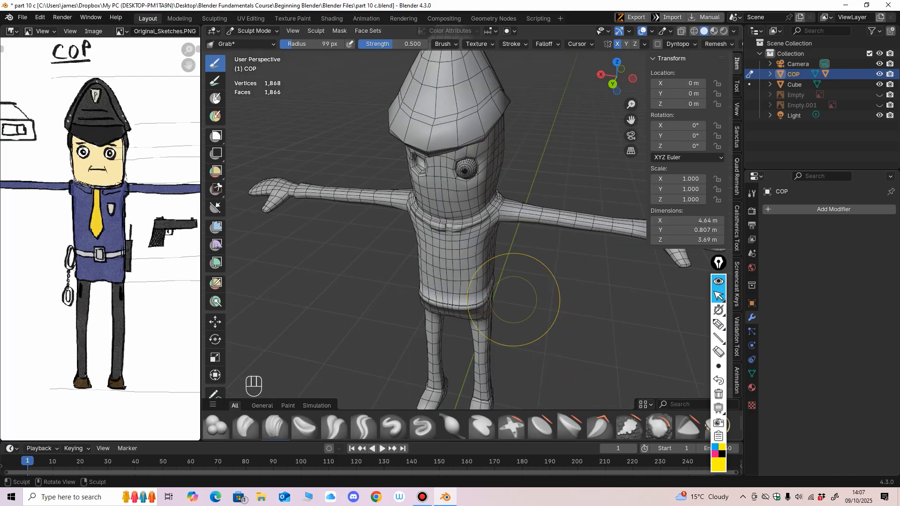
Reduce the Grab brush radius to 44 px and nudge the ankle just above the shoe outward.
{"action": "middle_click_drag", "start_coordinate": [473, 273], "coordinate": [468, 263]}
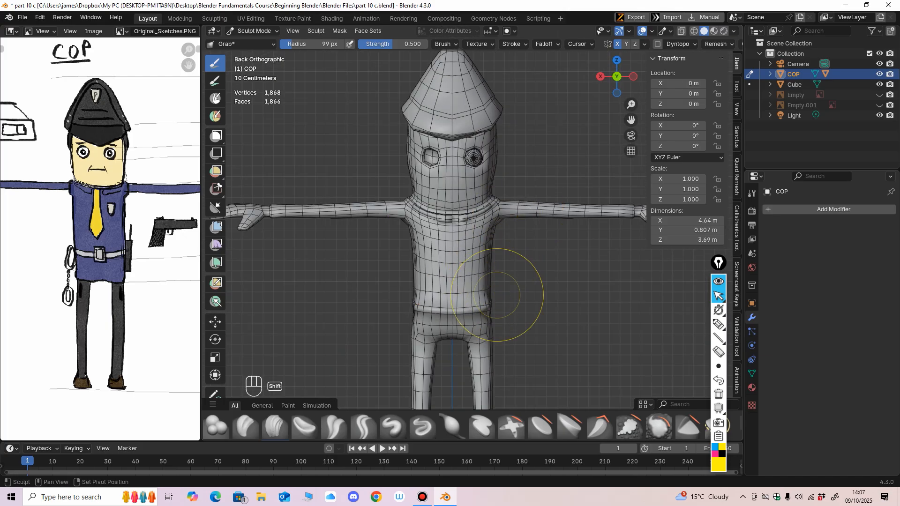
{"action": "middle_click_drag", "start_coordinate": [496, 295], "coordinate": [497, 213], "text": "shift"}
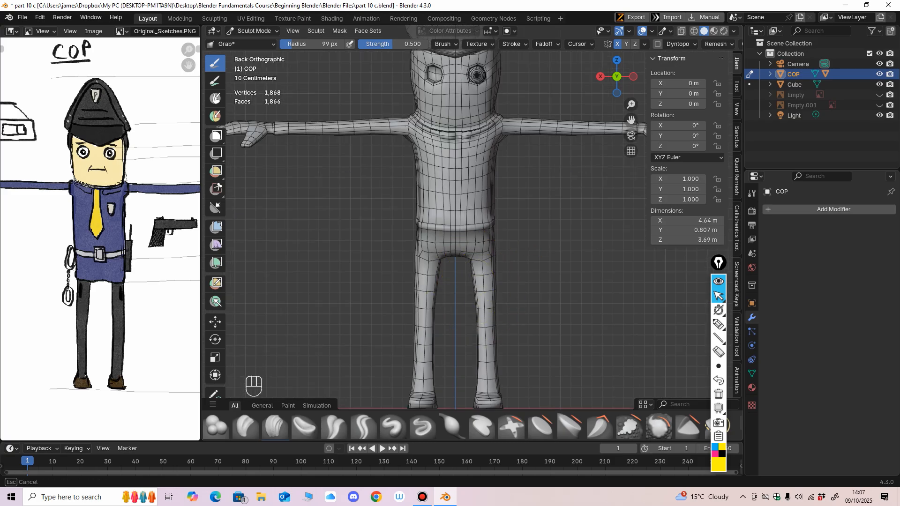
{"action": "mouse_move", "coordinate": [495, 295]}
{"action": "middle_mouse_down", "text": "shift"}
{"action": "mouse_move", "coordinate": [490, 211]}
{"action": "mouse_move", "coordinate": [478, 277]}
{"action": "mouse_move", "coordinate": [441, 231]}
{"action": "mouse_move", "coordinate": [466, 241]}
{"action": "mouse_move", "coordinate": [468, 225]}
{"action": "middle_mouse_up", "text": "shift"}
{"action": "scroll", "coordinate": [493, 241], "scroll_direction": "up", "scroll_amount": 2}
{"action": "key", "text": "f"}
{"action": "left_click", "coordinate": [497, 281]}
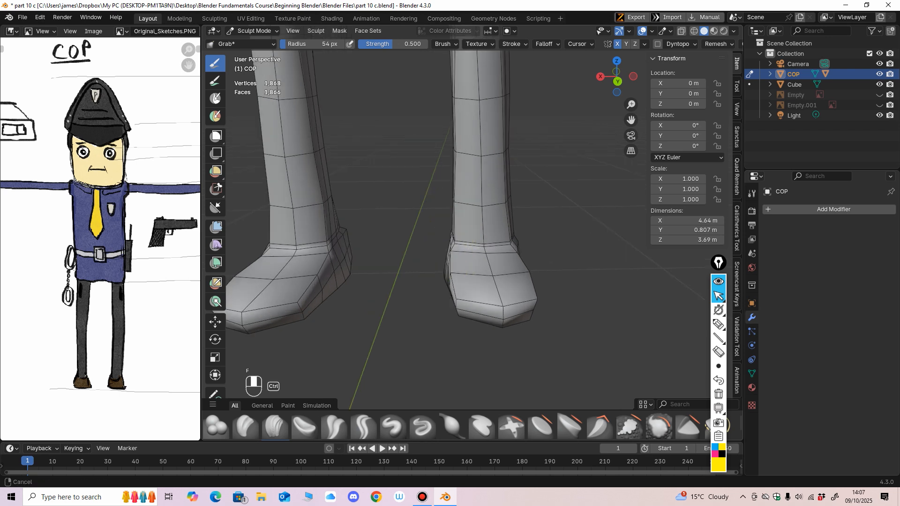
{"action": "key", "text": "f"}
{"action": "left_click", "coordinate": [458, 237]}
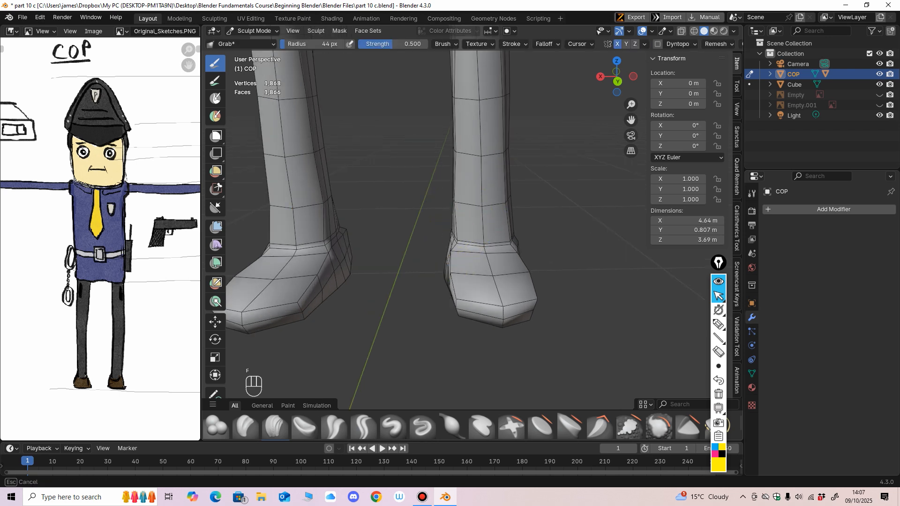
{"action": "left_click_drag", "start_coordinate": [457, 237], "coordinate": [453, 234]}
Check the shoes and lower legs from several angles and set the Grab brush radius to 76 px.
{"action": "mouse_move", "coordinate": [454, 234]}
{"action": "middle_mouse_down"}
{"action": "mouse_move", "coordinate": [461, 244]}
{"action": "mouse_move", "coordinate": [503, 217]}
{"action": "mouse_move", "coordinate": [412, 259]}
{"action": "middle_mouse_up"}
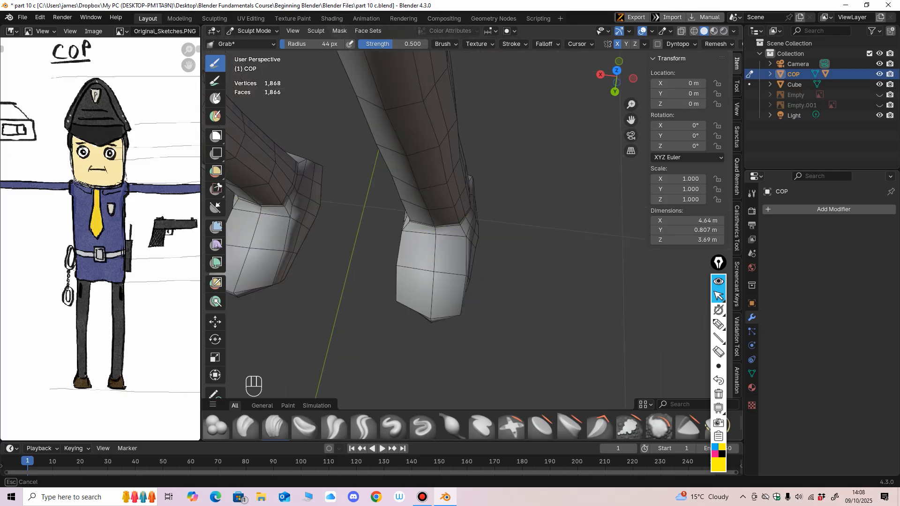
{"action": "mouse_move", "coordinate": [460, 197]}
{"action": "middle_mouse_down"}
{"action": "mouse_move", "coordinate": [502, 251]}
{"action": "mouse_move", "coordinate": [434, 257]}
{"action": "middle_mouse_up"}
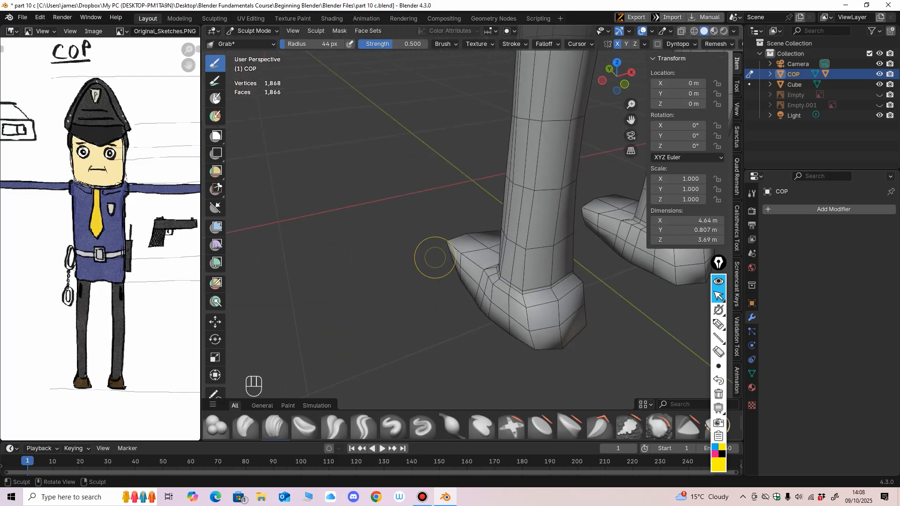
{"action": "middle_click_drag", "start_coordinate": [506, 274], "coordinate": [465, 260]}
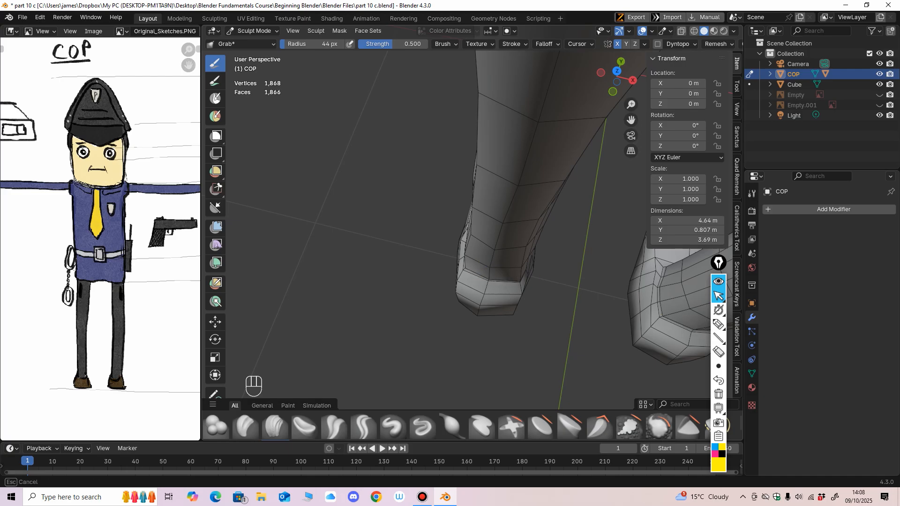
{"action": "mouse_move", "coordinate": [468, 263]}
{"action": "middle_mouse_down", "text": "ctrl"}
{"action": "mouse_move", "coordinate": [359, 319]}
{"action": "mouse_move", "coordinate": [398, 286]}
{"action": "mouse_move", "coordinate": [386, 248]}
{"action": "mouse_move", "coordinate": [376, 277]}
{"action": "mouse_move", "coordinate": [468, 245]}
{"action": "mouse_move", "coordinate": [452, 281]}
{"action": "mouse_move", "coordinate": [522, 237]}
{"action": "mouse_move", "coordinate": [485, 281]}
{"action": "middle_mouse_up", "text": "ctrl"}
{"action": "mouse_move", "coordinate": [485, 282]}
{"action": "middle_mouse_down"}
{"action": "mouse_move", "coordinate": [462, 263]}
{"action": "mouse_move", "coordinate": [469, 256]}
{"action": "middle_mouse_up"}
{"action": "mouse_move", "coordinate": [468, 256]}
{"action": "middle_mouse_down", "text": "ctrl"}
{"action": "mouse_move", "coordinate": [466, 267]}
{"action": "mouse_move", "coordinate": [469, 225]}
{"action": "middle_mouse_up", "text": "ctrl"}
{"action": "middle_click_drag", "start_coordinate": [469, 225], "coordinate": [501, 240], "text": "shift"}
{"action": "key", "text": "f"}
{"action": "left_click", "coordinate": [471, 244]}
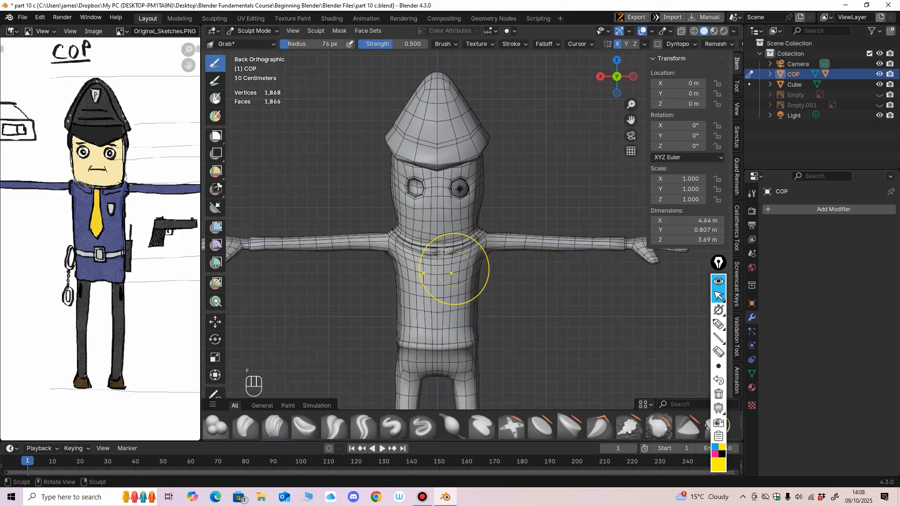
Examine the mesh around the collar and neckline at the front of the COP body.
{"action": "mouse_move", "coordinate": [453, 272]}
{"action": "middle_mouse_down", "text": "ctrl"}
{"action": "mouse_move", "coordinate": [433, 238]}
{"action": "mouse_move", "coordinate": [453, 243]}
{"action": "mouse_move", "coordinate": [474, 225]}
{"action": "mouse_move", "coordinate": [454, 250]}
{"action": "mouse_move", "coordinate": [467, 229]}
{"action": "mouse_move", "coordinate": [452, 287]}
{"action": "mouse_move", "coordinate": [493, 258]}
{"action": "mouse_move", "coordinate": [452, 256]}
{"action": "mouse_move", "coordinate": [424, 201]}
{"action": "mouse_move", "coordinate": [437, 238]}
{"action": "mouse_move", "coordinate": [536, 308]}
{"action": "mouse_move", "coordinate": [529, 265]}
{"action": "mouse_move", "coordinate": [494, 204]}
{"action": "mouse_move", "coordinate": [429, 281]}
{"action": "middle_mouse_up", "text": "ctrl"}
{"action": "key", "text": "KP_Decimal"}
{"action": "scroll", "coordinate": [455, 268], "scroll_direction": "up", "scroll_amount": 4}
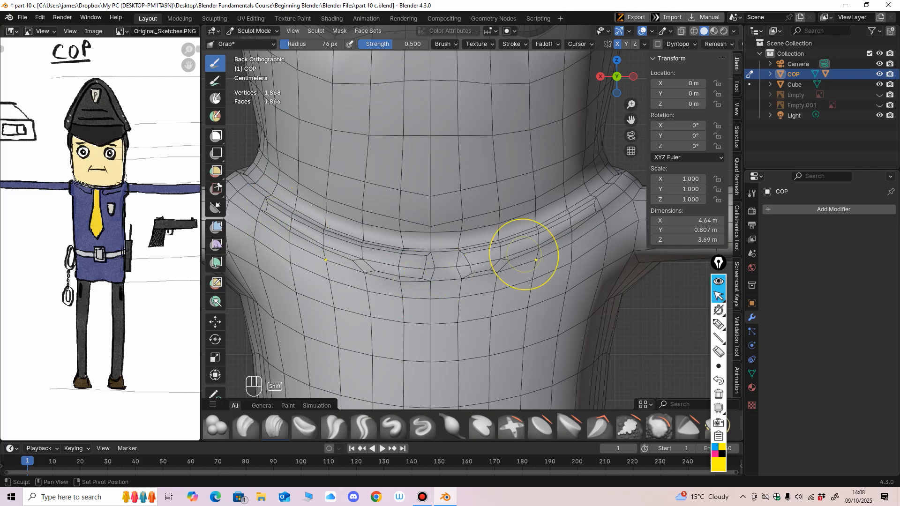
{"action": "scroll", "coordinate": [523, 254], "scroll_direction": "down", "scroll_amount": 6}
{"action": "scroll", "coordinate": [432, 291], "scroll_direction": "up", "scroll_amount": 6}
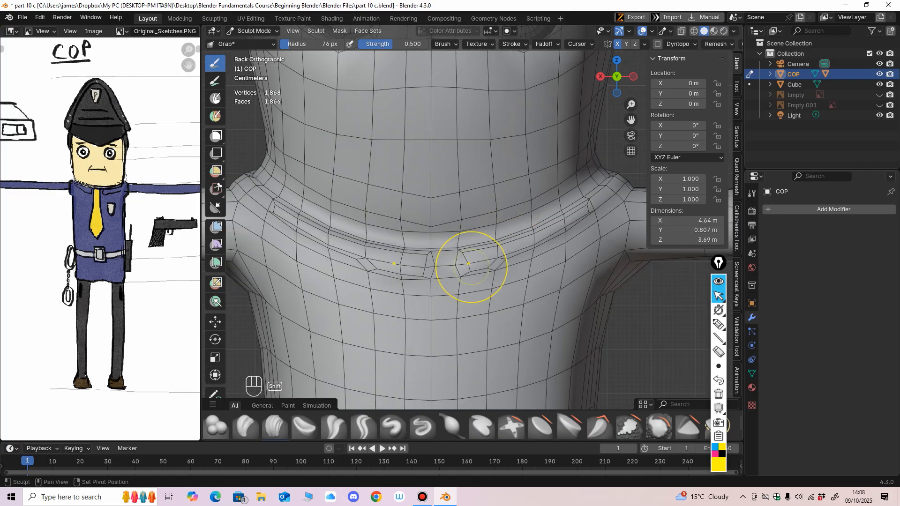
{"action": "scroll", "coordinate": [492, 251], "scroll_direction": "down", "scroll_amount": 1, "text": "shift"}
{"action": "scroll", "coordinate": [473, 250], "scroll_direction": "down", "scroll_amount": 1}
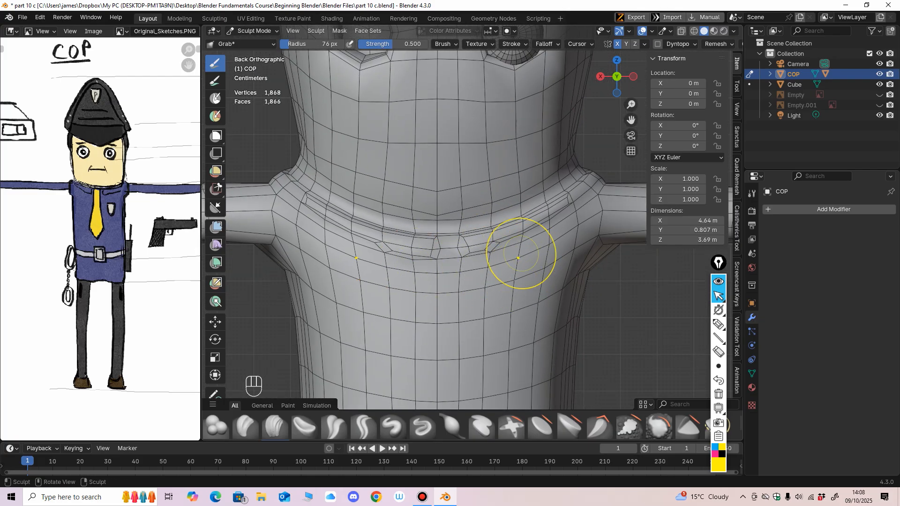
{"action": "mouse_move", "coordinate": [542, 273]}
{"action": "middle_mouse_down", "text": "ctrl"}
{"action": "mouse_move", "coordinate": [486, 295]}
{"action": "mouse_move", "coordinate": [509, 232]}
{"action": "middle_mouse_up", "text": "ctrl"}
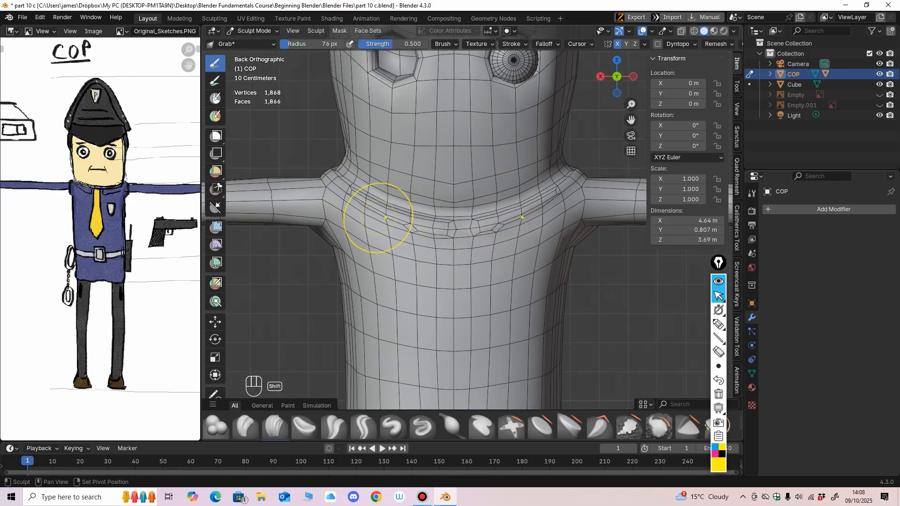
Undo the most recent Grab brush strokes on the COP body and check the neckline and collar from several angles.
{"action": "mouse_move", "coordinate": [374, 267]}
{"action": "middle_mouse_down"}
{"action": "mouse_move", "coordinate": [390, 342]}
{"action": "mouse_move", "coordinate": [438, 249]}
{"action": "mouse_move", "coordinate": [394, 237]}
{"action": "mouse_move", "coordinate": [445, 225]}
{"action": "mouse_move", "coordinate": [448, 196]}
{"action": "middle_mouse_up"}
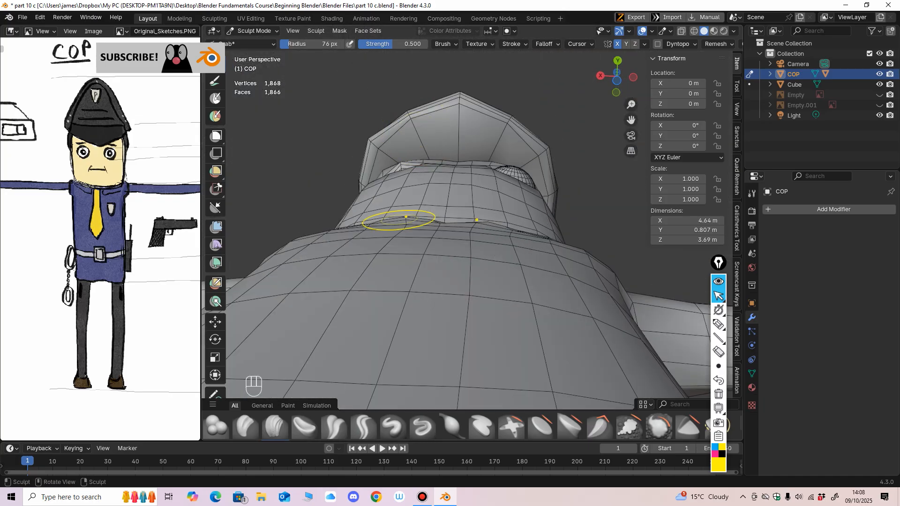
{"action": "mouse_move", "coordinate": [398, 220]}
{"action": "middle_mouse_down"}
{"action": "mouse_move", "coordinate": [400, 202]}
{"action": "mouse_move", "coordinate": [487, 313]}
{"action": "mouse_move", "coordinate": [384, 262]}
{"action": "mouse_move", "coordinate": [482, 231]}
{"action": "mouse_move", "coordinate": [432, 281]}
{"action": "mouse_move", "coordinate": [466, 316]}
{"action": "middle_mouse_up"}
{"action": "middle_click_drag", "start_coordinate": [523, 287], "coordinate": [564, 280]}
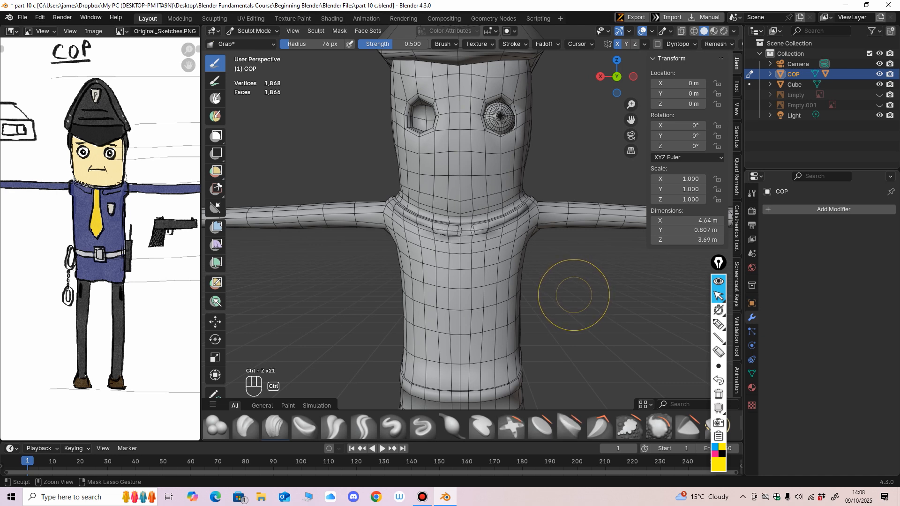
{"action": "key", "text": "ctrl+z"}
{"action": "key", "text": "ctrl+z"}
{"action": "middle_click_drag", "start_coordinate": [558, 295], "coordinate": [529, 253], "text": "ctrl"}
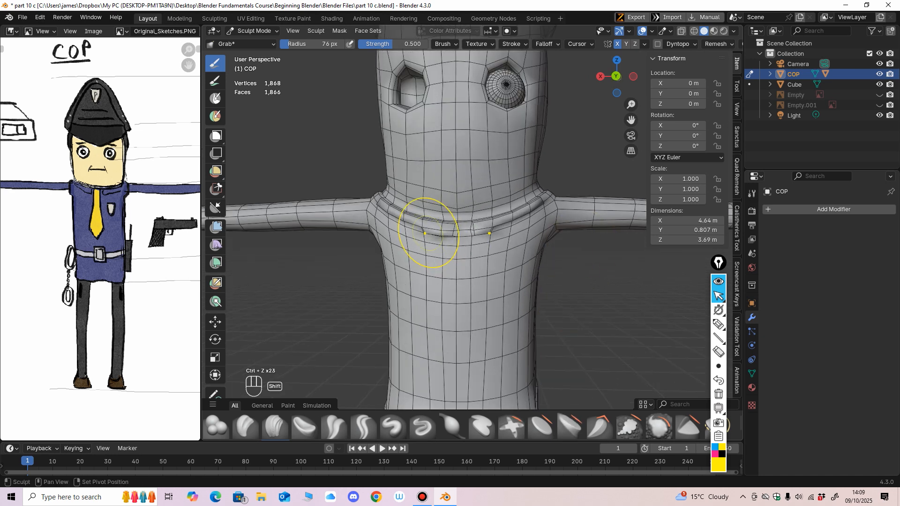
{"action": "mouse_move", "coordinate": [487, 276]}
{"action": "middle_mouse_down", "text": "alt"}
{"action": "mouse_move", "coordinate": [522, 265]}
{"action": "mouse_move", "coordinate": [524, 255]}
{"action": "middle_mouse_up", "text": "alt"}
{"action": "middle_click_drag", "start_coordinate": [394, 206], "coordinate": [468, 264]}
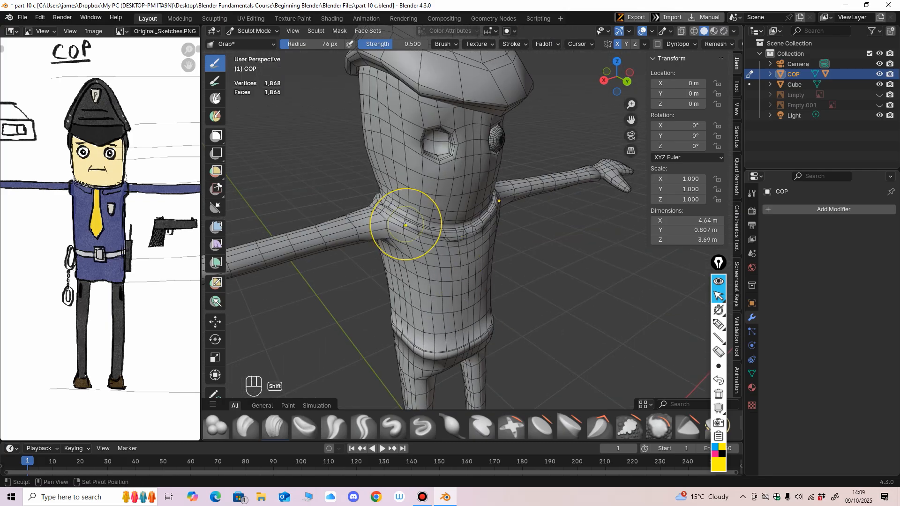
{"action": "middle_click_drag", "start_coordinate": [406, 225], "coordinate": [443, 219], "text": "alt"}
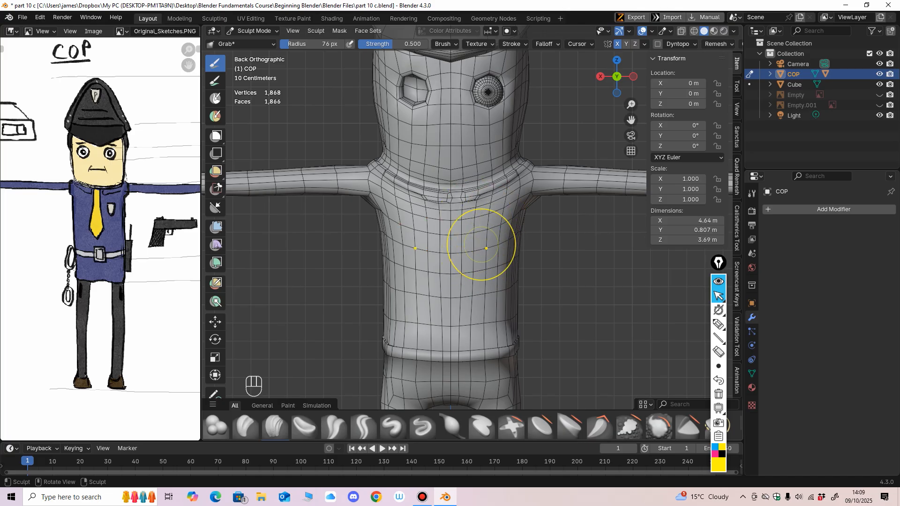
Reshape the hips and upper legs in side view from both sides, using Grab brush radii of 86 px and 57 px.
{"action": "mouse_move", "coordinate": [467, 293]}
{"action": "middle_mouse_down", "text": "shift"}
{"action": "mouse_move", "coordinate": [459, 186]}
{"action": "mouse_move", "coordinate": [460, 197]}
{"action": "mouse_move", "coordinate": [417, 210]}
{"action": "mouse_move", "coordinate": [459, 207]}
{"action": "mouse_move", "coordinate": [367, 256]}
{"action": "middle_mouse_up", "text": "shift"}
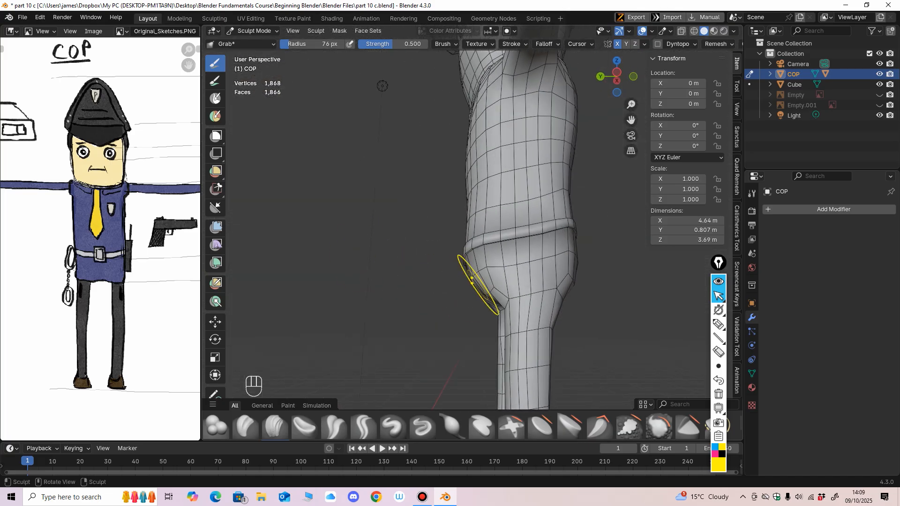
{"action": "middle_click_drag", "start_coordinate": [497, 301], "coordinate": [471, 302], "text": "alt"}
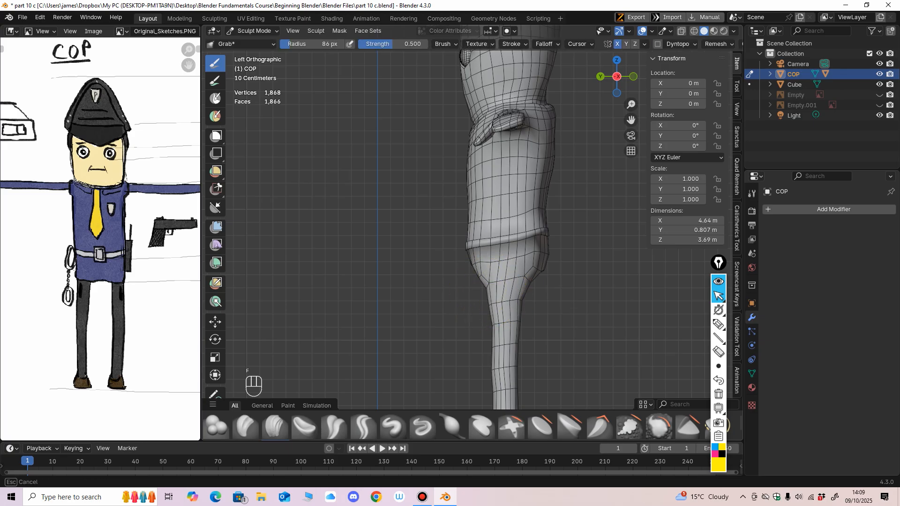
{"action": "middle_click_drag", "start_coordinate": [490, 319], "coordinate": [472, 271], "text": "shift"}
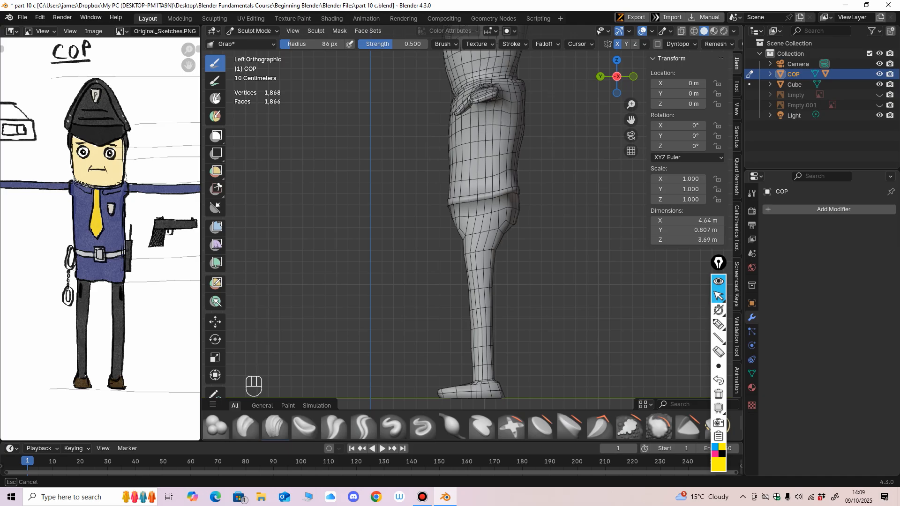
{"action": "middle_click_drag", "start_coordinate": [474, 289], "coordinate": [442, 263]}
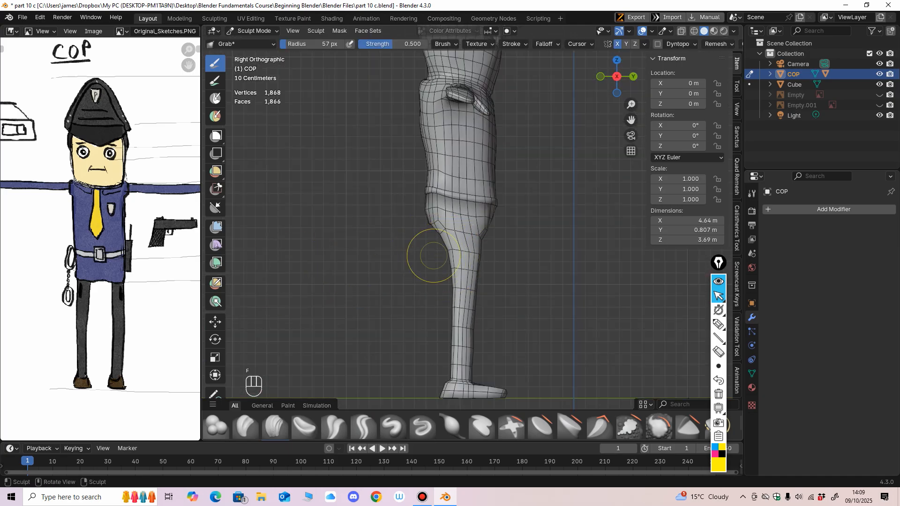
{"action": "middle_click_drag", "start_coordinate": [449, 283], "coordinate": [462, 283], "text": "shift"}
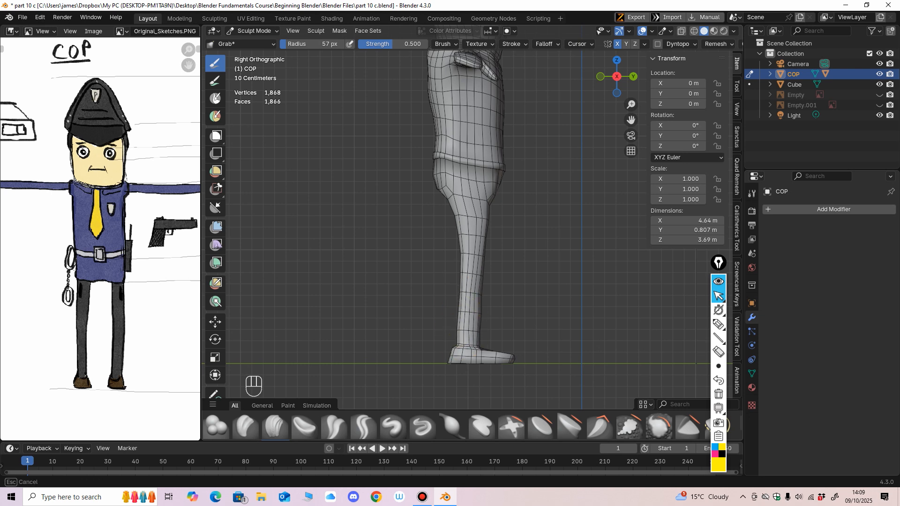
{"action": "middle_click_drag", "start_coordinate": [496, 281], "coordinate": [426, 288]}
Set the Grab brush radius to 71 px and nudge the lower leg, knee and thigh contours in side view.
{"action": "key", "text": "f"}
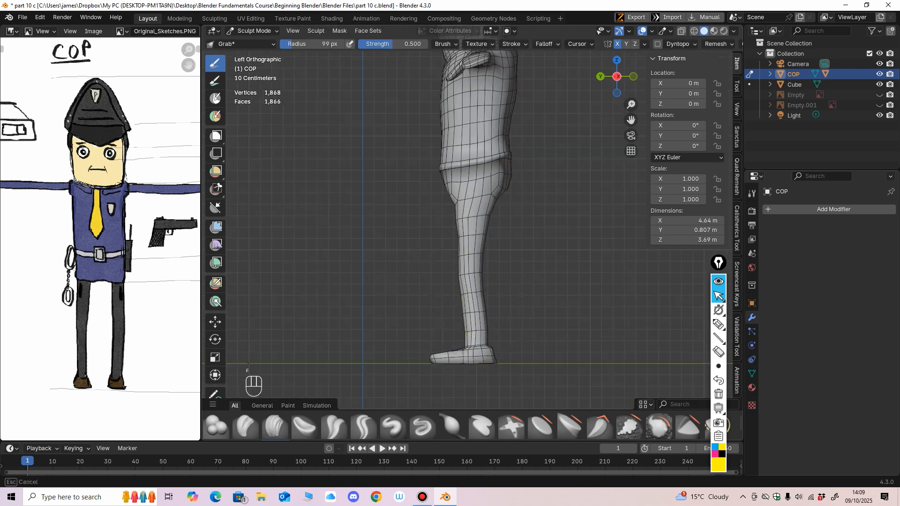
{"action": "key", "text": "f"}
{"action": "left_click", "coordinate": [516, 308]}
{"action": "left_click_drag", "start_coordinate": [485, 320], "coordinate": [487, 319]}
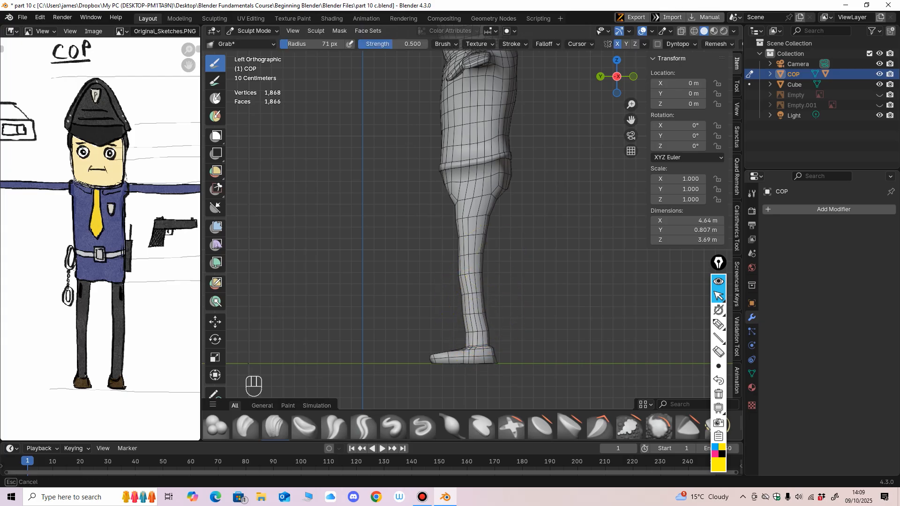
{"action": "left_click_drag", "start_coordinate": [469, 275], "coordinate": [471, 274]}
{"action": "mouse_move", "coordinate": [508, 250]}
{"action": "middle_mouse_down", "text": "ctrl"}
{"action": "mouse_move", "coordinate": [415, 285]}
{"action": "mouse_move", "coordinate": [469, 281]}
{"action": "mouse_move", "coordinate": [436, 276]}
{"action": "middle_mouse_up", "text": "ctrl"}
{"action": "left_click_drag", "start_coordinate": [461, 239], "coordinate": [464, 242]}
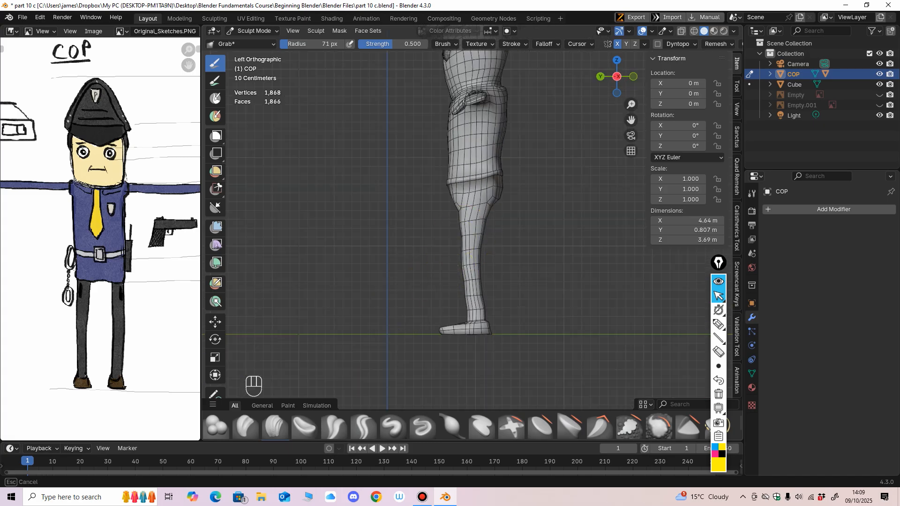
Add two horizontal loop cuts around the COP head in Edit Mode, one above and one below the eye sockets.
{"action": "middle_click_drag", "start_coordinate": [442, 239], "coordinate": [483, 239]}
{"action": "middle_click_drag", "start_coordinate": [468, 234], "coordinate": [487, 296], "text": "shift"}
{"action": "middle_click_drag", "start_coordinate": [455, 290], "coordinate": [417, 231], "text": "ctrl"}
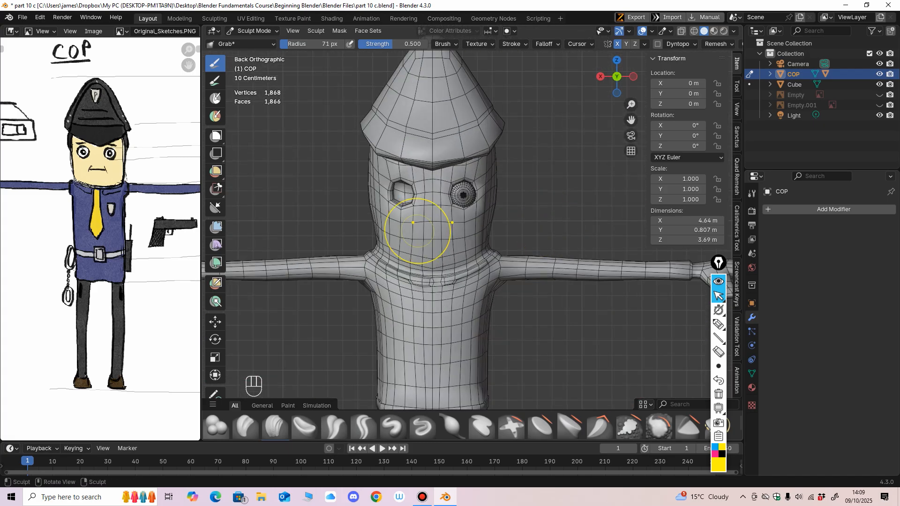
{"action": "middle_click_drag", "start_coordinate": [493, 242], "coordinate": [462, 201], "text": "ctrl"}
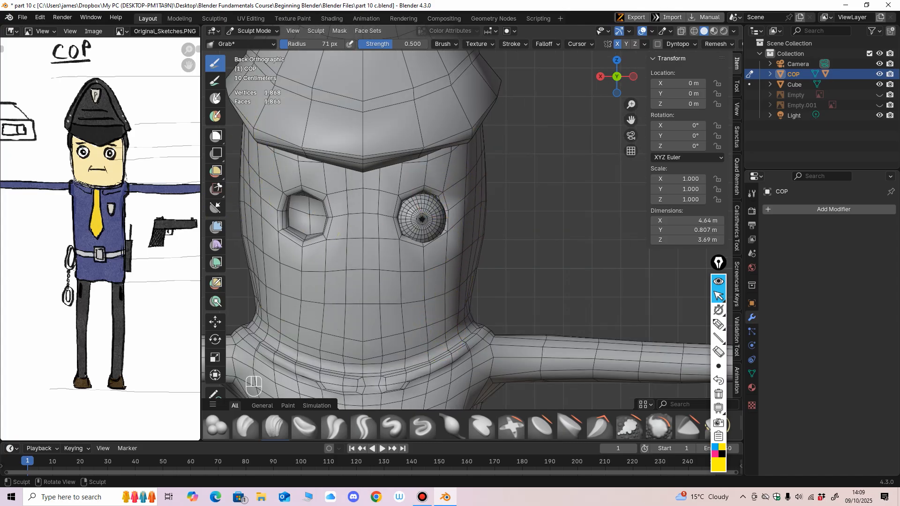
{"action": "left_click", "coordinate": [253, 30]}
{"action": "left_click", "coordinate": [248, 54]}
{"action": "left_click", "coordinate": [215, 286]}
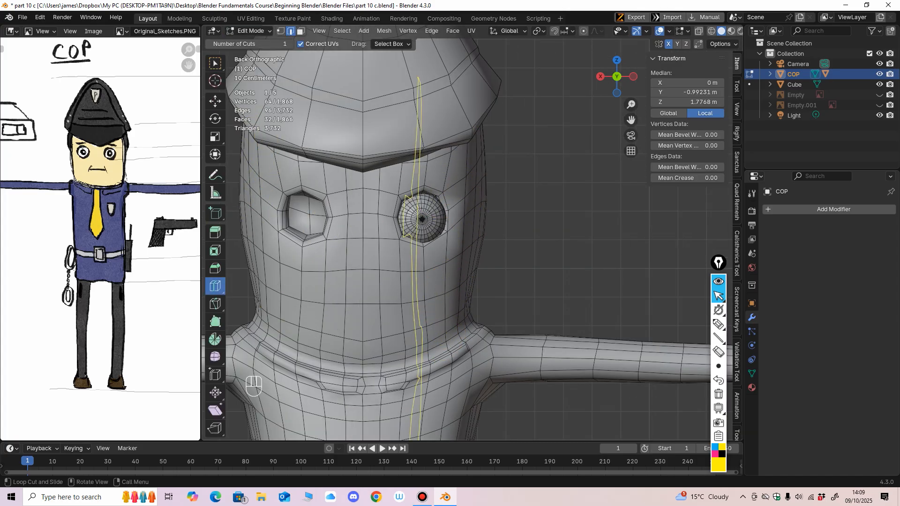
{"action": "left_click", "coordinate": [419, 175]}
{"action": "mouse_move", "coordinate": [419, 174]}
{"action": "middle_mouse_down"}
{"action": "mouse_move", "coordinate": [359, 179]}
{"action": "mouse_move", "coordinate": [413, 177]}
{"action": "middle_mouse_up"}
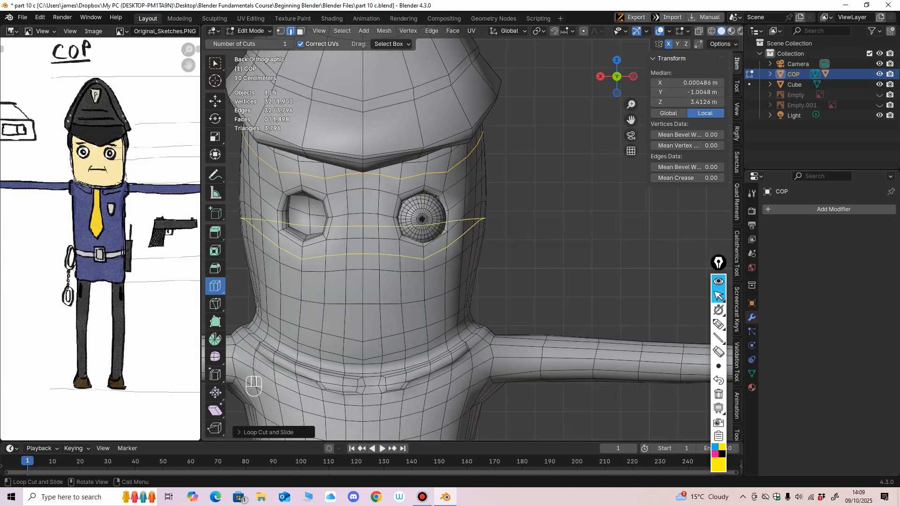
{"action": "left_click", "coordinate": [424, 256]}
Add a vertical loop cut along each side of the COP head and body, and return to Object Mode.
{"action": "middle_click_drag", "start_coordinate": [424, 256], "coordinate": [490, 248]}
{"action": "left_click", "coordinate": [415, 249]}
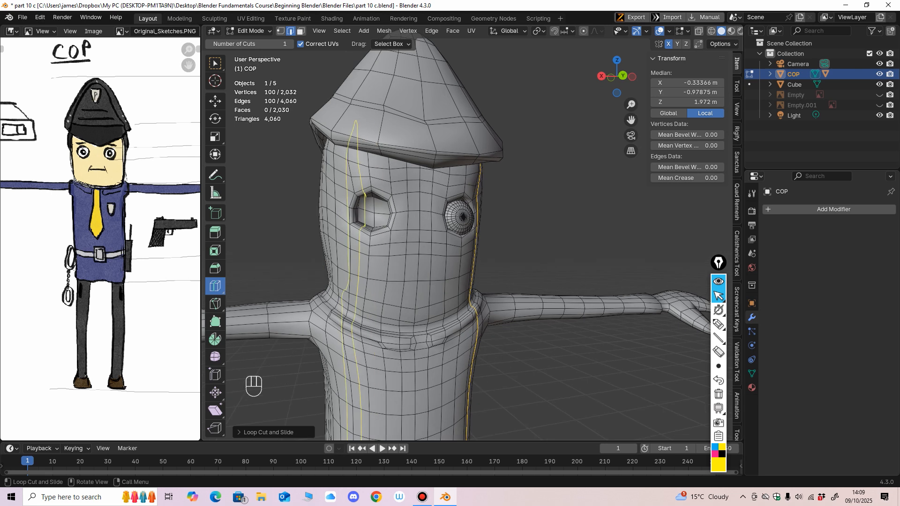
{"action": "middle_click_drag", "start_coordinate": [355, 257], "coordinate": [307, 281]}
{"action": "left_click", "coordinate": [362, 257]}
{"action": "mouse_move", "coordinate": [307, 281]}
{"action": "middle_mouse_down"}
{"action": "mouse_move", "coordinate": [262, 230]}
{"action": "mouse_move", "coordinate": [229, 235]}
{"action": "mouse_move", "coordinate": [208, 287]}
{"action": "mouse_move", "coordinate": [315, 287]}
{"action": "middle_mouse_up"}
{"action": "mouse_move", "coordinate": [315, 287]}
{"action": "middle_mouse_down", "text": "ctrl"}
{"action": "mouse_move", "coordinate": [318, 340]}
{"action": "mouse_move", "coordinate": [319, 281]}
{"action": "middle_mouse_up", "text": "ctrl"}
{"action": "middle_click_drag", "start_coordinate": [318, 281], "coordinate": [310, 324]}
{"action": "middle_click_drag", "start_coordinate": [234, 146], "coordinate": [287, 152]}
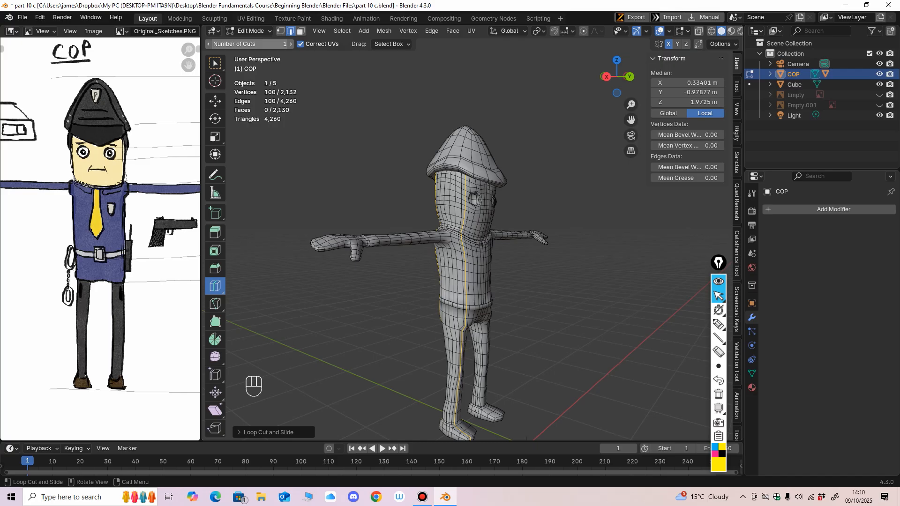
{"action": "key", "text": "Tab"}
{"action": "middle_click_drag", "start_coordinate": [267, 75], "coordinate": [227, 183]}
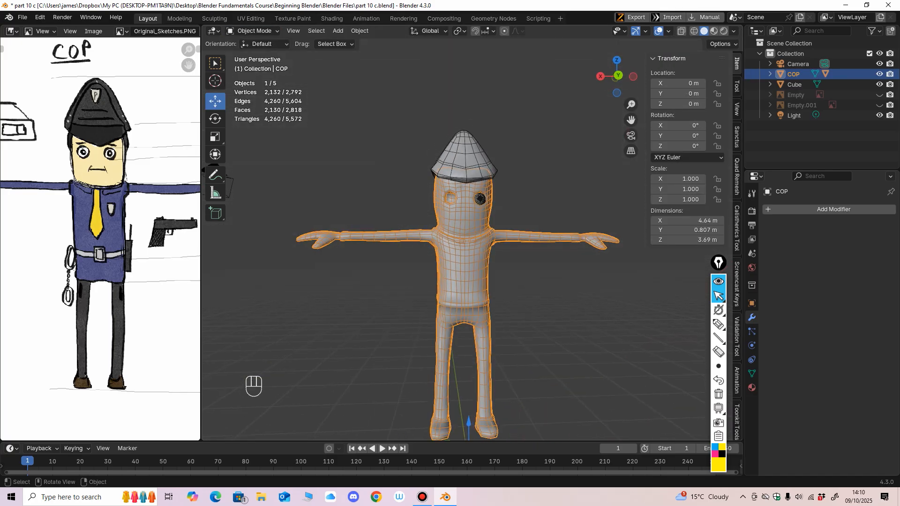
Add a Mirror modifier on the X axis to the EYE object with COP as the mirror object.
{"action": "scroll", "coordinate": [464, 244], "scroll_direction": "up", "scroll_amount": 3}
{"action": "left_click", "coordinate": [486, 172]}
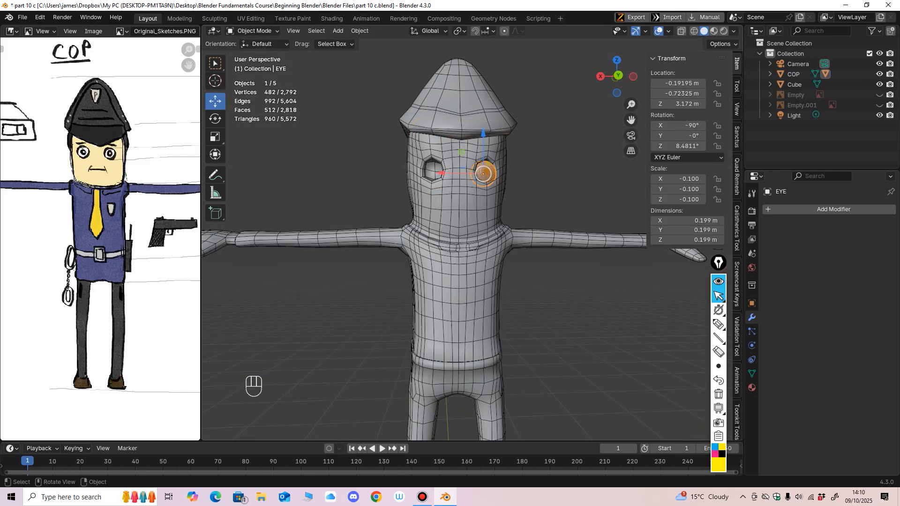
{"action": "middle_click_drag", "start_coordinate": [487, 174], "coordinate": [497, 180], "text": "alt"}
{"action": "left_click", "coordinate": [830, 209]}
{"action": "mouse_move", "coordinate": [755, 207]}
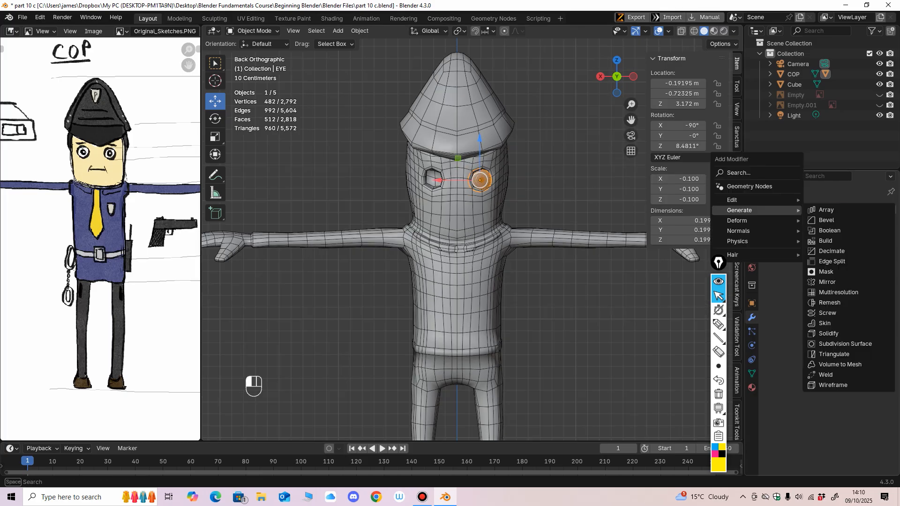
{"action": "left_click", "coordinate": [843, 281]}
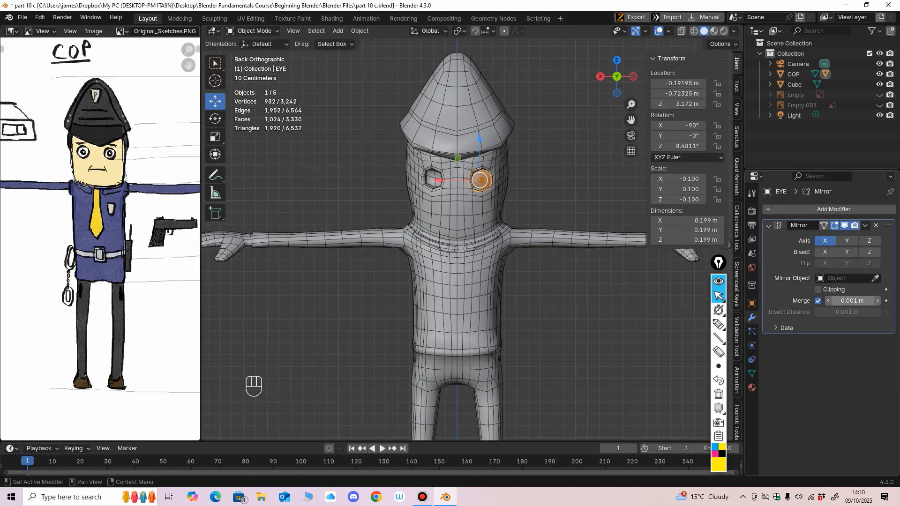
{"action": "left_click", "coordinate": [874, 278]}
{"action": "left_click", "coordinate": [497, 241]}
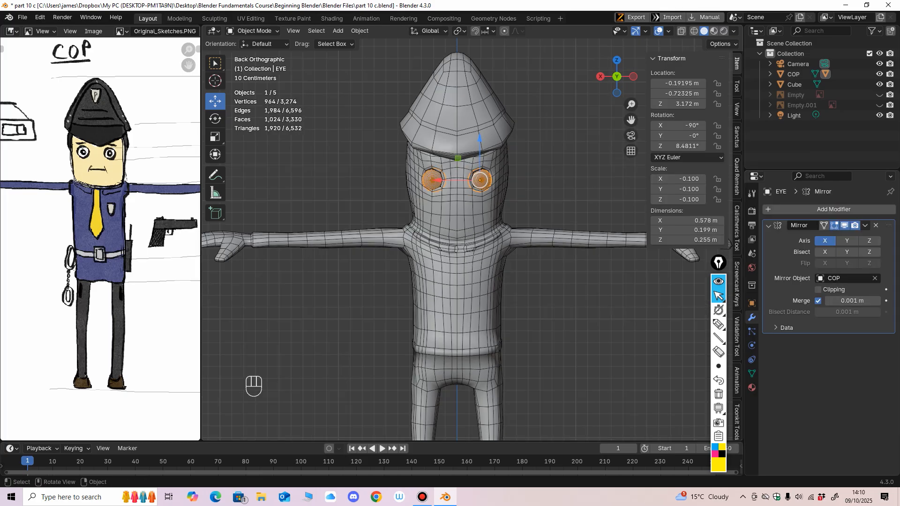
Deselect the eyes and examine the mirrored pair and the whole cop figure from several distances.
{"action": "left_click", "coordinate": [254, 31]}
{"action": "scroll", "coordinate": [471, 233], "scroll_direction": "up", "scroll_amount": 2}
{"action": "left_click", "coordinate": [254, 31]}
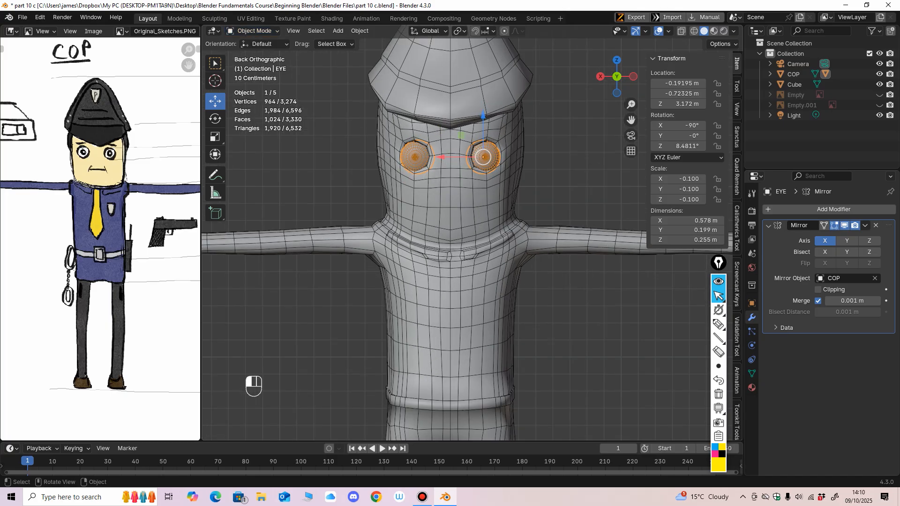
{"action": "left_click", "coordinate": [574, 176]}
{"action": "scroll", "coordinate": [574, 176], "scroll_direction": "down", "scroll_amount": 2}
{"action": "scroll", "coordinate": [574, 176], "scroll_direction": "up", "scroll_amount": 2}
{"action": "scroll", "coordinate": [574, 175], "scroll_direction": "down", "scroll_amount": 1}
{"action": "middle_click_drag", "start_coordinate": [574, 176], "coordinate": [621, 196]}
{"action": "scroll", "coordinate": [478, 182], "scroll_direction": "down", "scroll_amount": 2}
{"action": "scroll", "coordinate": [478, 182], "scroll_direction": "up", "scroll_amount": 1}
{"action": "scroll", "coordinate": [611, 183], "scroll_direction": "down", "scroll_amount": 3}
{"action": "middle_click_drag", "start_coordinate": [621, 197], "coordinate": [625, 151], "text": "shift"}
{"action": "scroll", "coordinate": [616, 148], "scroll_direction": "up", "scroll_amount": 1}
{"action": "scroll", "coordinate": [610, 149], "scroll_direction": "down", "scroll_amount": 3}
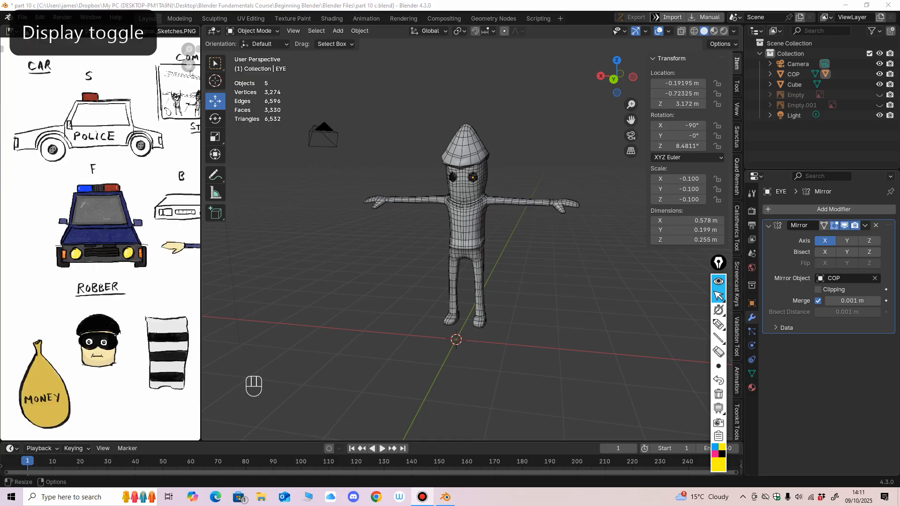
Hide the eyes, the hat and the COP body to empty the scene for a new model.
{"action": "left_click", "coordinate": [613, 79]}
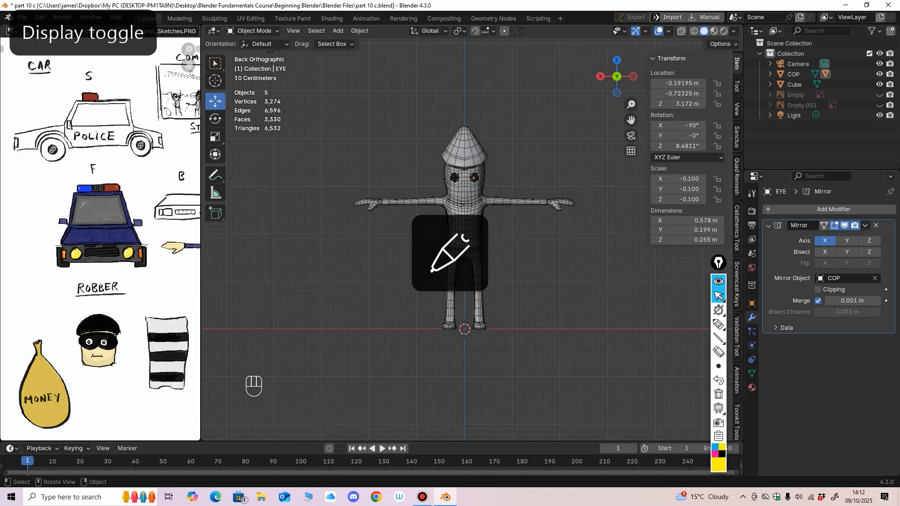
{"action": "middle_click_drag", "start_coordinate": [468, 211], "coordinate": [449, 269], "text": "shift"}
{"action": "middle_click_drag", "start_coordinate": [449, 268], "coordinate": [465, 209], "text": "ctrl"}
{"action": "middle_click_drag", "start_coordinate": [466, 209], "coordinate": [465, 183], "text": "ctrl"}
{"action": "left_click", "coordinate": [454, 248]}
{"action": "middle_click_drag", "start_coordinate": [453, 248], "coordinate": [454, 213], "text": "ctrl"}
{"action": "left_click", "coordinate": [451, 133]}
{"action": "left_click", "coordinate": [467, 181]}
{"action": "middle_click_drag", "start_coordinate": [467, 182], "coordinate": [467, 214], "text": "ctrl"}
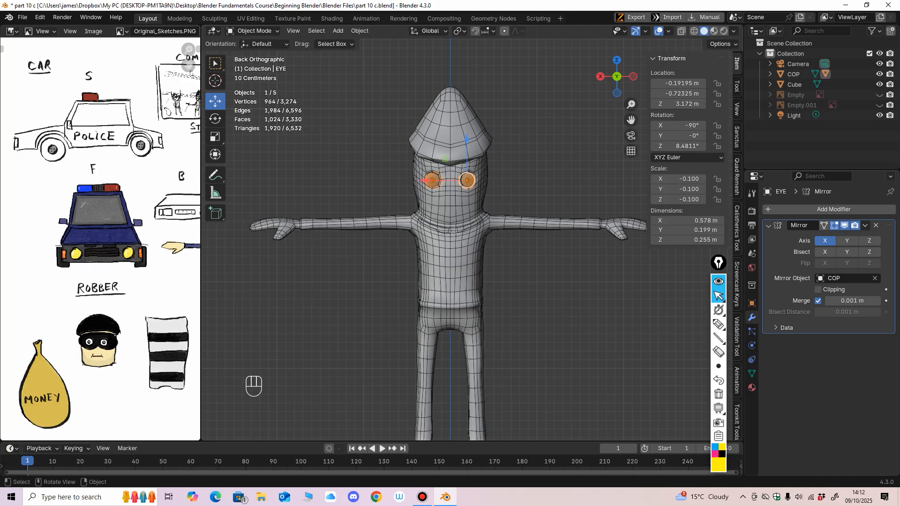
{"action": "key", "text": "h"}
{"action": "key", "text": "h"}
{"action": "key", "text": "h"}
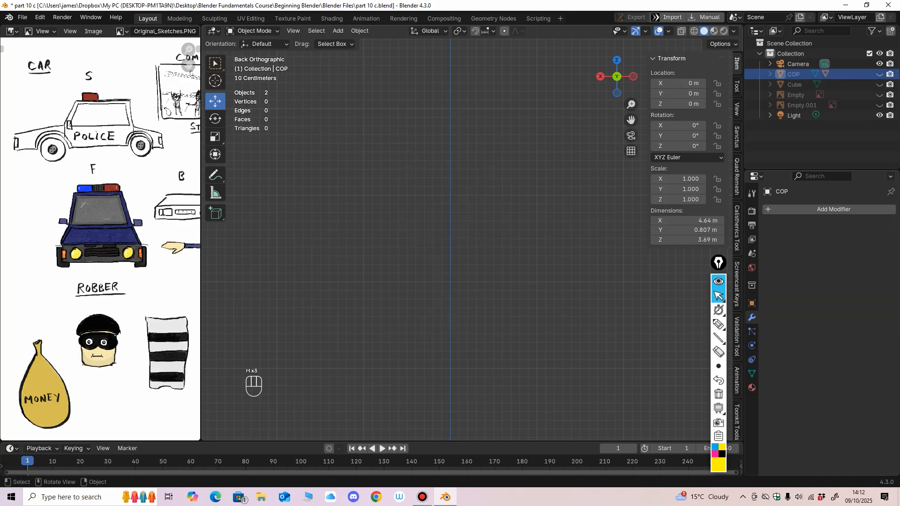
Add a cube mesh at the world origin and rename it COP CAR.
{"action": "middle_click_drag", "start_coordinate": [467, 188], "coordinate": [456, 248], "text": "ctrl"}
{"action": "left_click", "coordinate": [338, 31]}
{"action": "mouse_move", "coordinate": [359, 31]}
{"action": "mouse_move", "coordinate": [378, 42]}
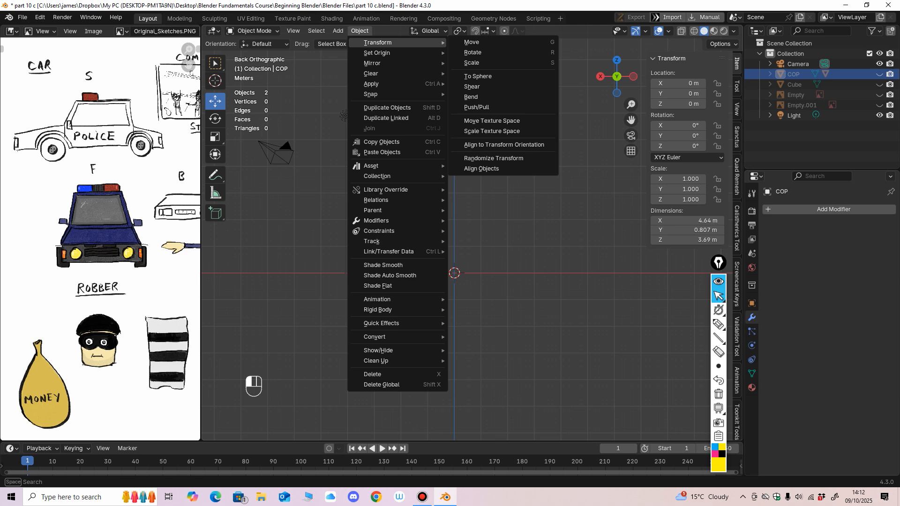
{"action": "left_click", "coordinate": [455, 52]}
{"action": "middle_click_drag", "start_coordinate": [455, 53], "coordinate": [349, 112], "text": "ctrl"}
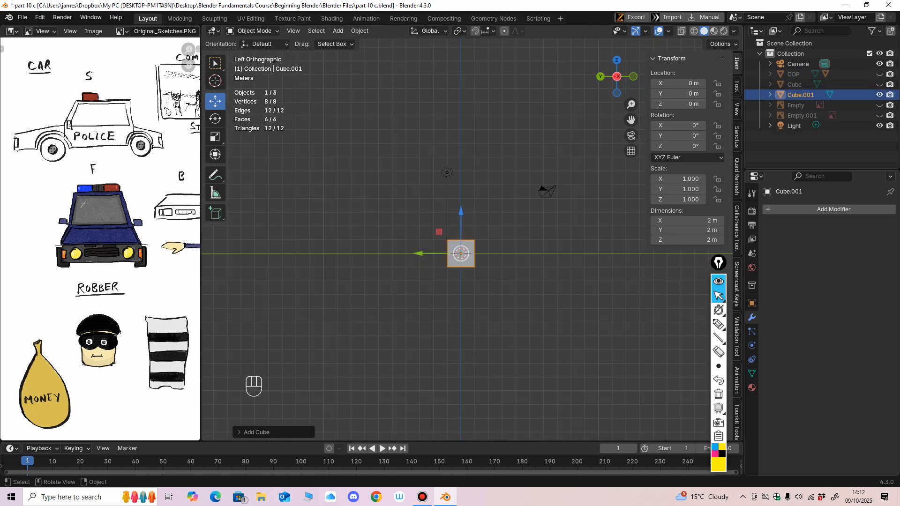
{"action": "double_click", "coordinate": [800, 95]}
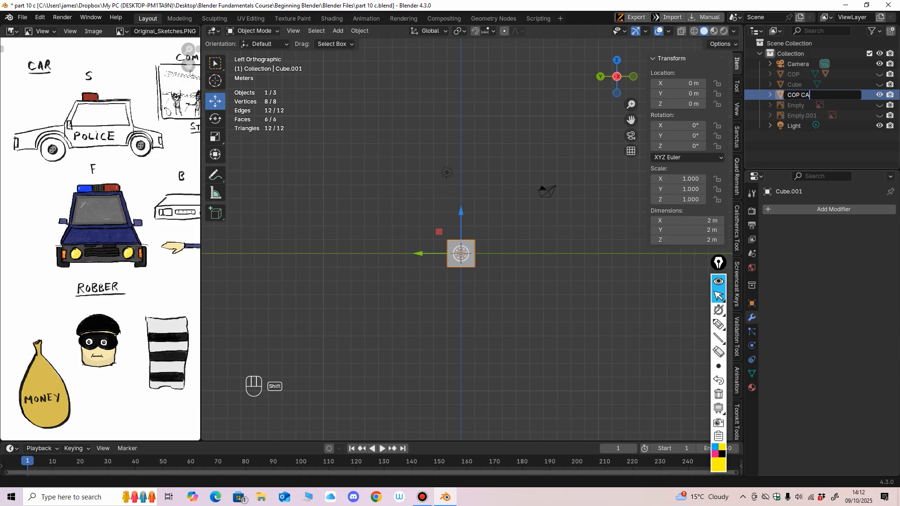
{"action": "type", "text": "COP CAR"}
{"action": "key", "text": "Return"}
Set the COP CAR cube's Z location to 1 m.
{"action": "middle_click_drag", "start_coordinate": [477, 268], "coordinate": [477, 243], "text": "ctrl"}
{"action": "middle_click_drag", "start_coordinate": [477, 243], "coordinate": [506, 276], "text": "shift"}
{"action": "left_click", "coordinate": [678, 104]}
{"action": "type", "text": "1"}
{"action": "key", "text": "Return"}
Add a horizontal loop cut around the middle of the COP CAR cube in Edit Mode.
{"action": "middle_click_drag", "start_coordinate": [450, 284], "coordinate": [470, 256]}
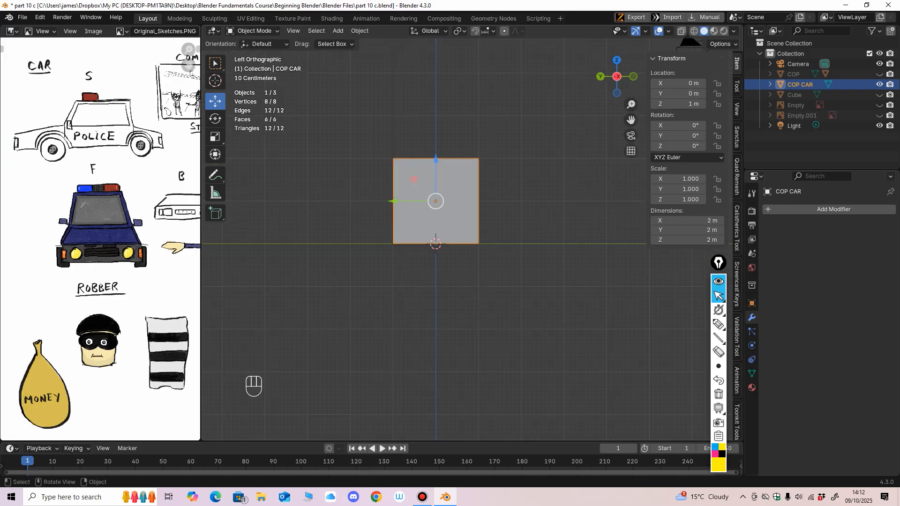
{"action": "middle_click_drag", "start_coordinate": [471, 256], "coordinate": [501, 258]}
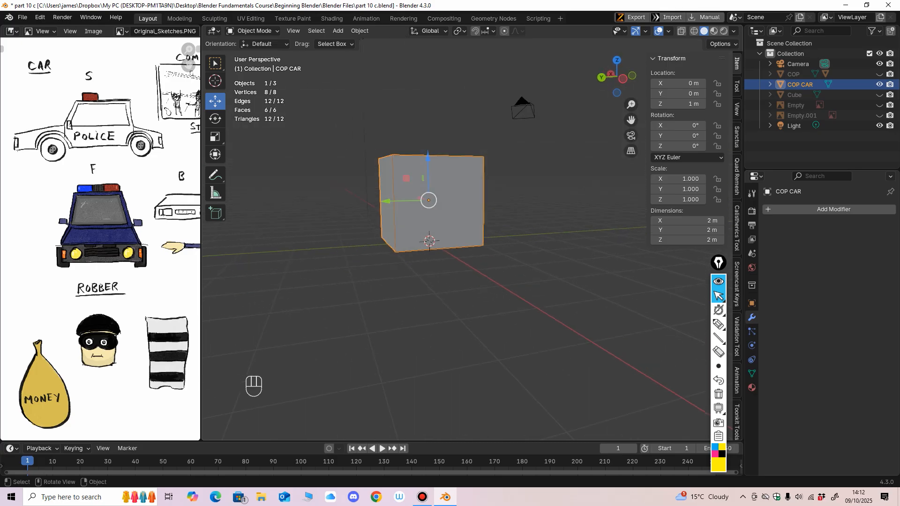
{"action": "left_click", "coordinate": [253, 31]}
{"action": "left_click", "coordinate": [253, 54]}
{"action": "middle_click_drag", "start_coordinate": [422, 221], "coordinate": [413, 202], "text": "alt"}
{"action": "left_click", "coordinate": [396, 202]}
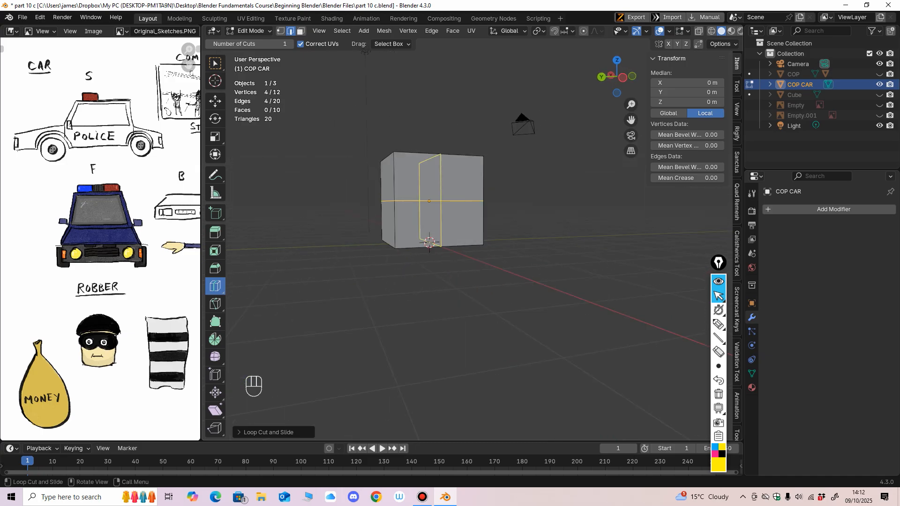
Extrude the lower face on the +Y end of the car by about 1.53 m to form the bonnet.
{"action": "left_click", "coordinate": [301, 31]}
{"action": "middle_click_drag", "start_coordinate": [359, 127], "coordinate": [371, 133]}
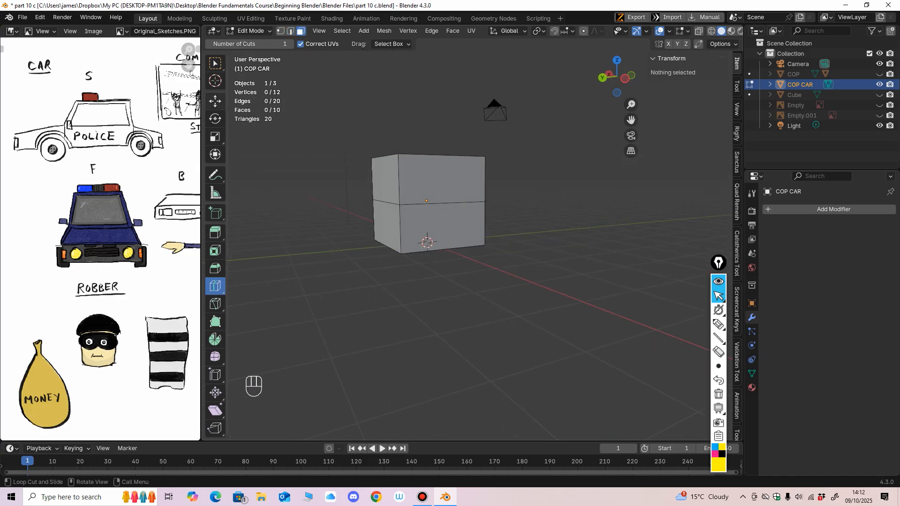
{"action": "left_click", "coordinate": [215, 102]}
{"action": "left_click", "coordinate": [387, 225]}
{"action": "mouse_move", "coordinate": [388, 227]}
{"action": "middle_mouse_down"}
{"action": "mouse_move", "coordinate": [315, 234]}
{"action": "mouse_move", "coordinate": [398, 220]}
{"action": "middle_mouse_up"}
{"action": "key", "text": "shift+space"}
{"action": "key", "text": "e"}
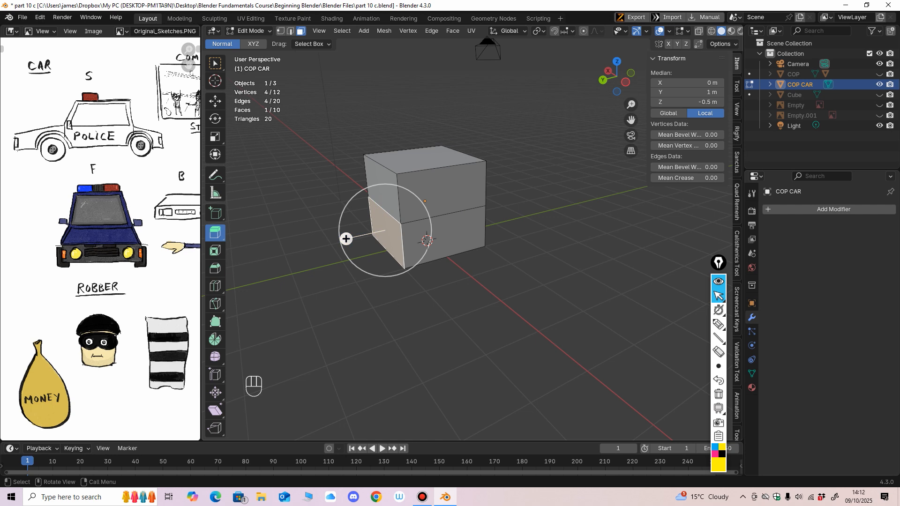
{"action": "left_click_drag", "start_coordinate": [346, 238], "coordinate": [275, 254]}
{"action": "middle_click_drag", "start_coordinate": [277, 253], "coordinate": [206, 254]}
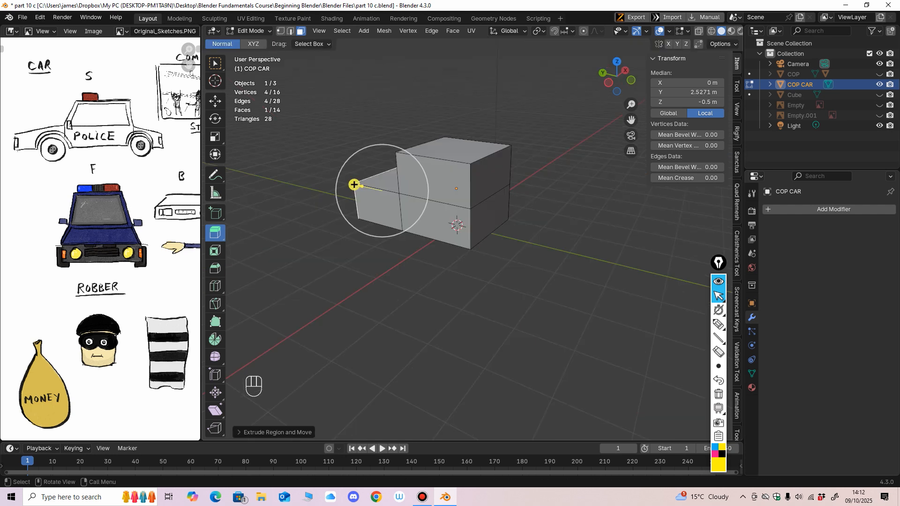
Extrude the lower face on the opposite end of the car by about 0.97 m to form the boot.
{"action": "middle_click_drag", "start_coordinate": [468, 229], "coordinate": [483, 216]}
{"action": "left_click", "coordinate": [485, 218]}
{"action": "left_click_drag", "start_coordinate": [524, 219], "coordinate": [565, 222]}
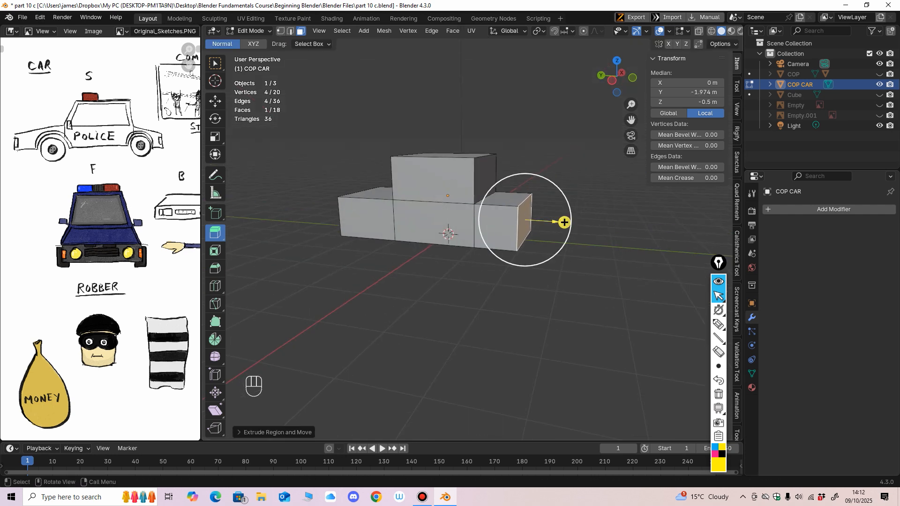
Lower the bonnet's upper front edge by about 0.3 m from the left orthographic view, selecting both end vertices through the mesh with X-ray.
{"action": "key", "text": "ctrl+KP_3"}
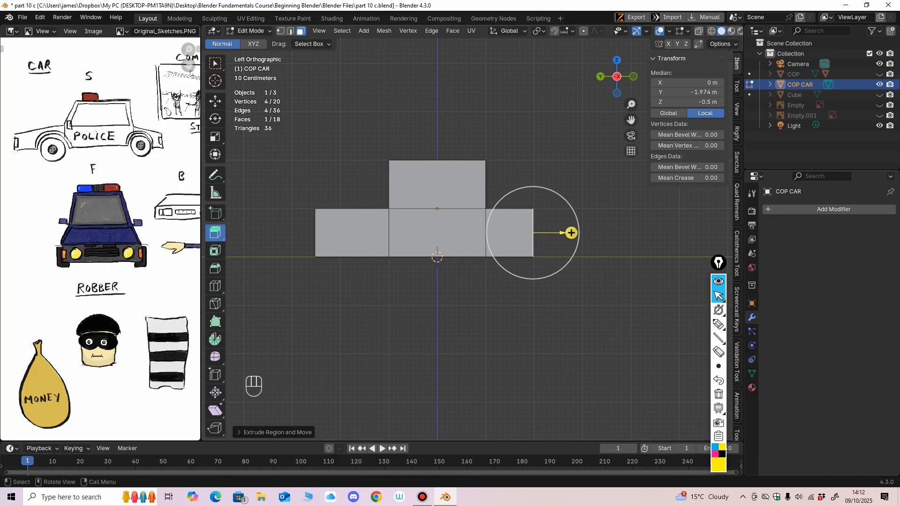
{"action": "key", "text": "1"}
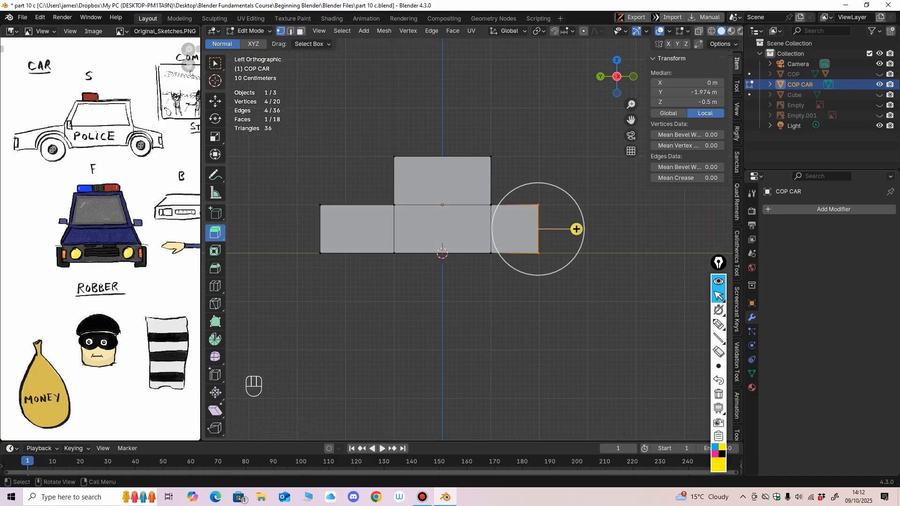
{"action": "left_click", "coordinate": [215, 101]}
{"action": "left_click_drag", "start_coordinate": [308, 184], "coordinate": [339, 226]}
{"action": "left_click_drag", "start_coordinate": [320, 164], "coordinate": [320, 176]}
{"action": "key", "text": "ctrl+z"}
{"action": "scroll", "coordinate": [324, 183], "scroll_direction": "down", "scroll_amount": 3}
{"action": "mouse_move", "coordinate": [323, 183]}
{"action": "middle_mouse_down"}
{"action": "mouse_move", "coordinate": [380, 218]}
{"action": "mouse_move", "coordinate": [326, 186]}
{"action": "middle_mouse_up"}
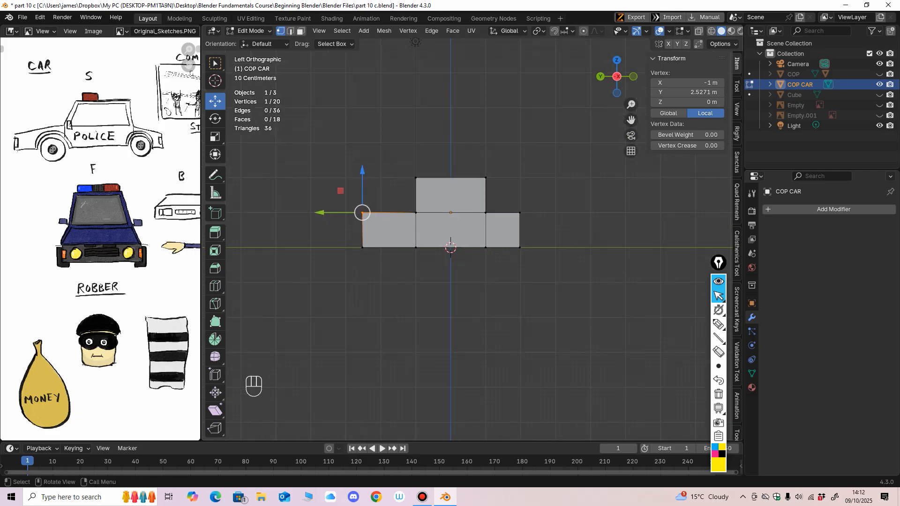
{"action": "left_click", "coordinate": [698, 31]}
{"action": "middle_click_drag", "start_coordinate": [387, 157], "coordinate": [433, 155], "text": "shift"}
{"action": "left_click_drag", "start_coordinate": [430, 155], "coordinate": [383, 225]}
{"action": "middle_click_drag", "start_coordinate": [380, 187], "coordinate": [381, 140], "text": "ctrl"}
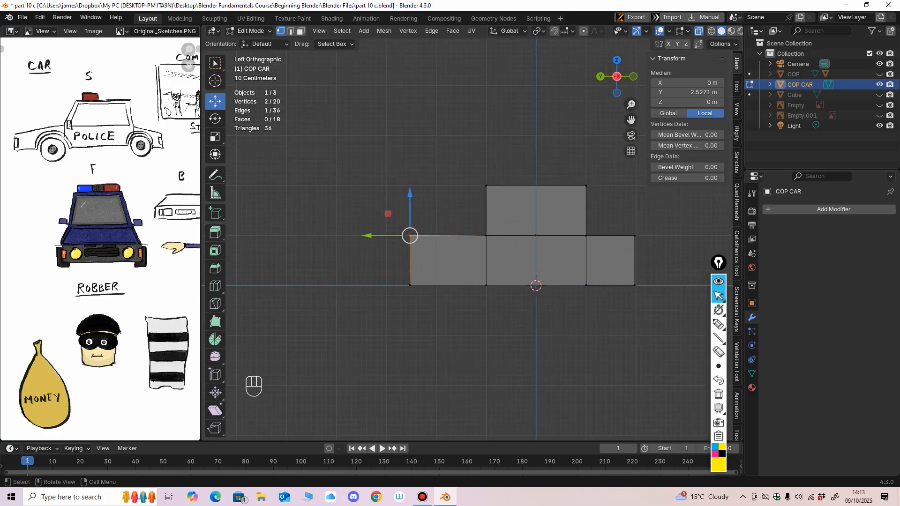
{"action": "left_click_drag", "start_coordinate": [409, 199], "coordinate": [410, 211]}
{"action": "middle_click_drag", "start_coordinate": [409, 210], "coordinate": [392, 182], "text": "shift"}
{"action": "left_click_drag", "start_coordinate": [393, 183], "coordinate": [393, 187]}
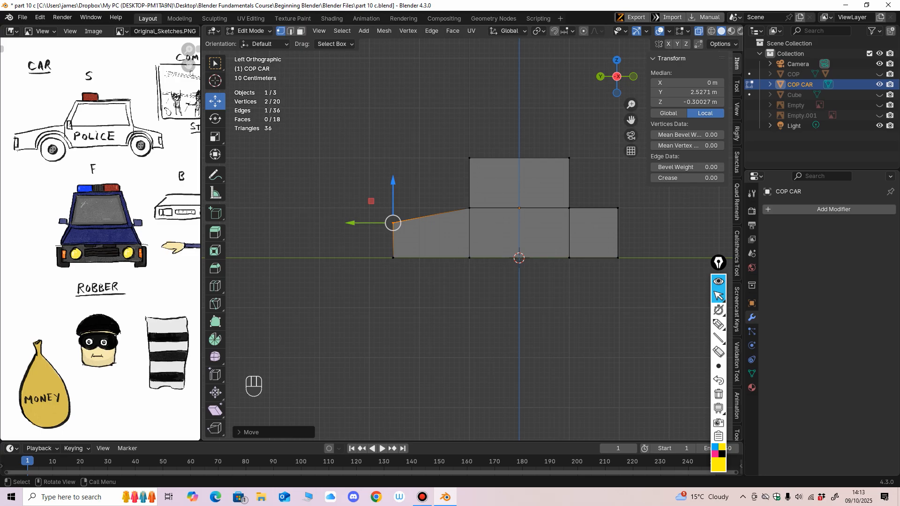
Lower the boot's upper rear edge by about 0.27 m so the boot slopes down.
{"action": "middle_click_drag", "start_coordinate": [393, 186], "coordinate": [341, 194]}
{"action": "left_click_drag", "start_coordinate": [576, 190], "coordinate": [529, 234]}
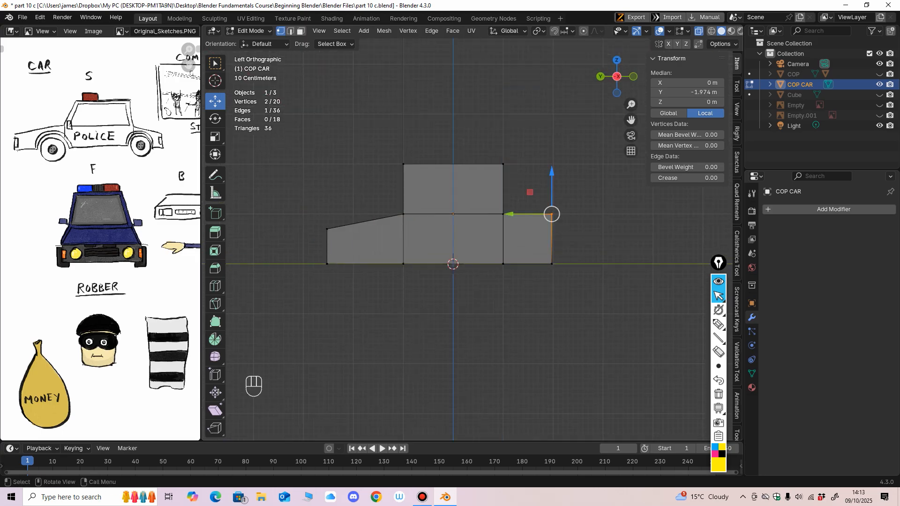
{"action": "left_click_drag", "start_coordinate": [551, 181], "coordinate": [552, 194]}
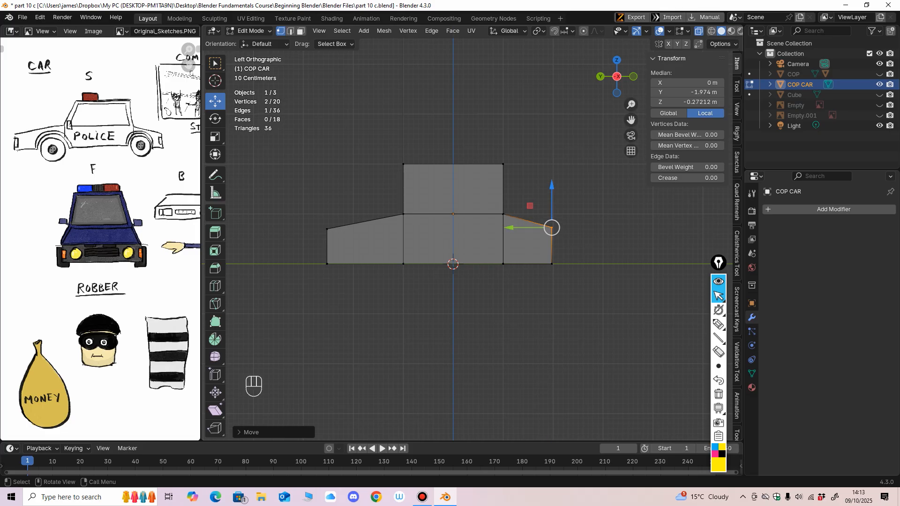
Add four vertical loop cuts: one across the bonnet, one on either side of the cabin and one near the rear end.
{"action": "left_click", "coordinate": [215, 286]}
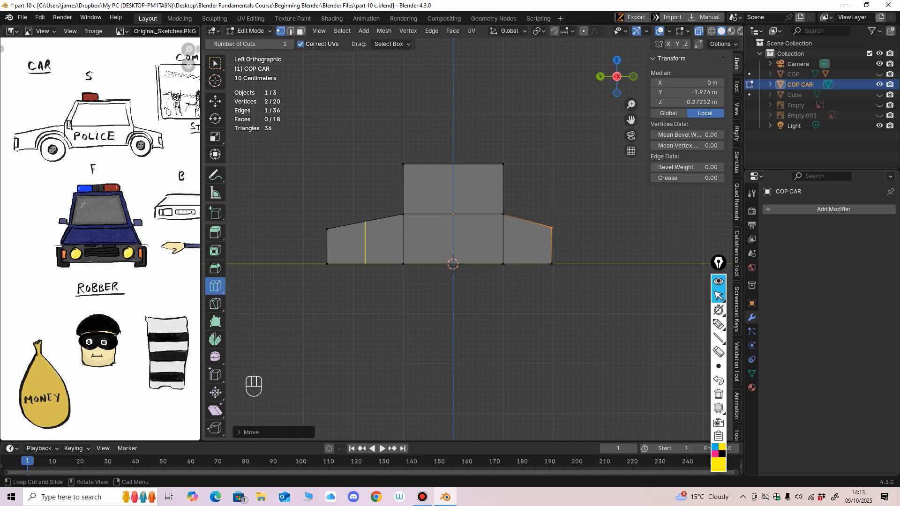
{"action": "left_click_drag", "start_coordinate": [365, 243], "coordinate": [406, 218]}
{"action": "left_click_drag", "start_coordinate": [516, 229], "coordinate": [550, 228]}
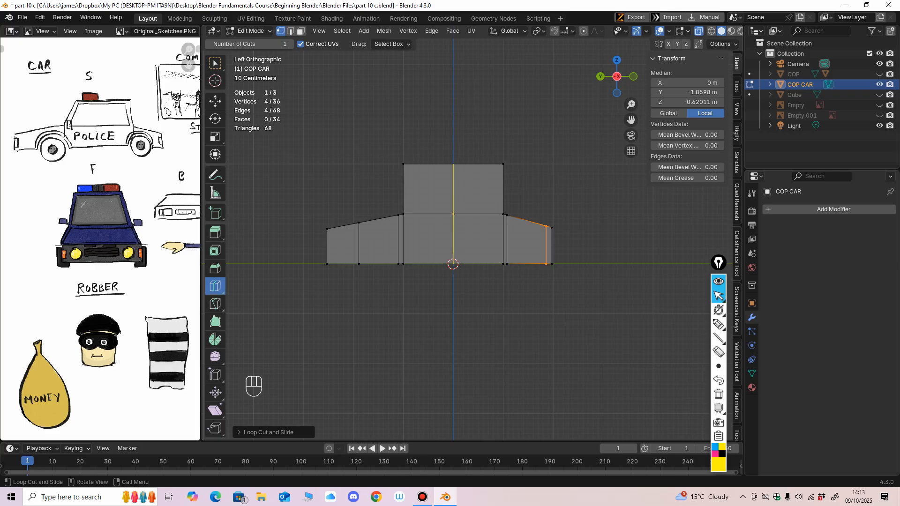
{"action": "left_click_drag", "start_coordinate": [421, 206], "coordinate": [386, 212]}
{"action": "key", "text": "ctrl+z"}
Taper the cabin by moving its roof's front edge back about 0.32 m, lowering the roof about 0.23 m and moving its rear edge forward about 0.13 m.
{"action": "left_click", "coordinate": [215, 102]}
{"action": "left_click_drag", "start_coordinate": [386, 145], "coordinate": [407, 177]}
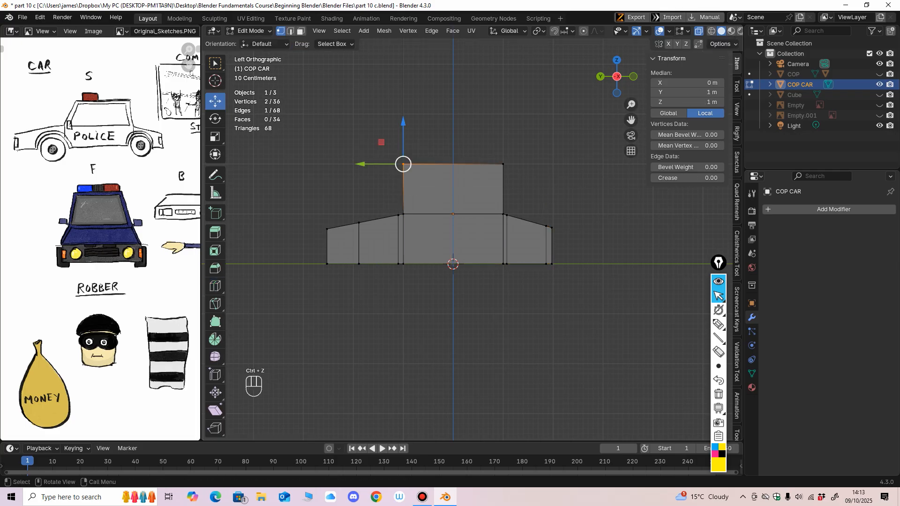
{"action": "left_click_drag", "start_coordinate": [381, 142], "coordinate": [397, 142]}
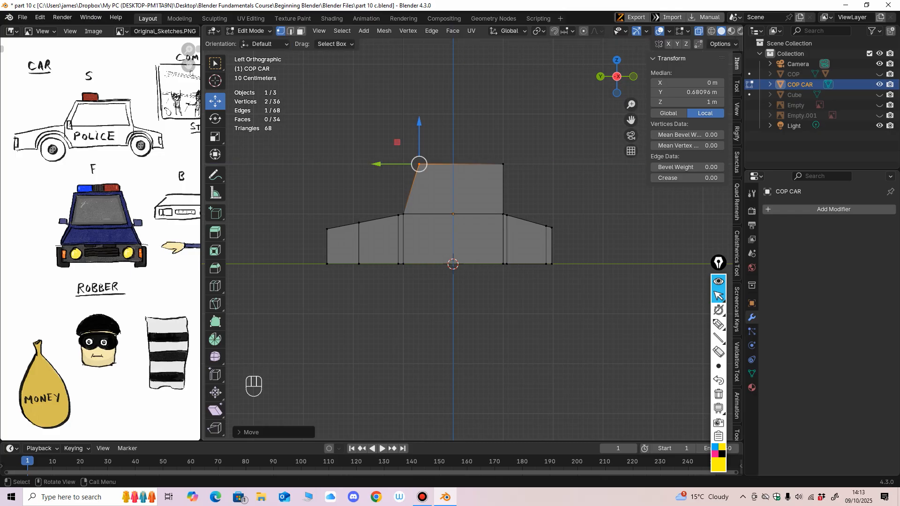
{"action": "left_click_drag", "start_coordinate": [540, 138], "coordinate": [412, 174]}
{"action": "left_click_drag", "start_coordinate": [461, 124], "coordinate": [461, 136]}
{"action": "left_click_drag", "start_coordinate": [521, 155], "coordinate": [452, 176]}
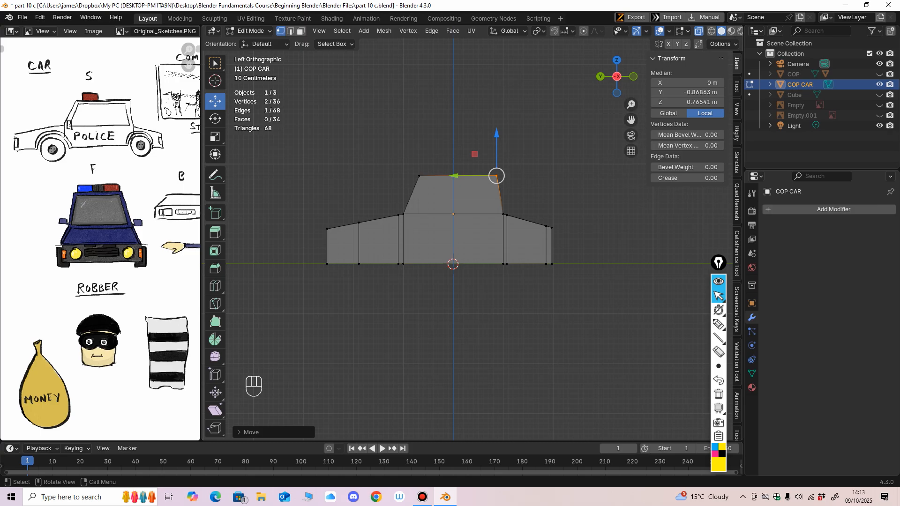
{"action": "left_click_drag", "start_coordinate": [522, 220], "coordinate": [523, 221]}
{"action": "left_click_drag", "start_coordinate": [452, 174], "coordinate": [452, 175]}
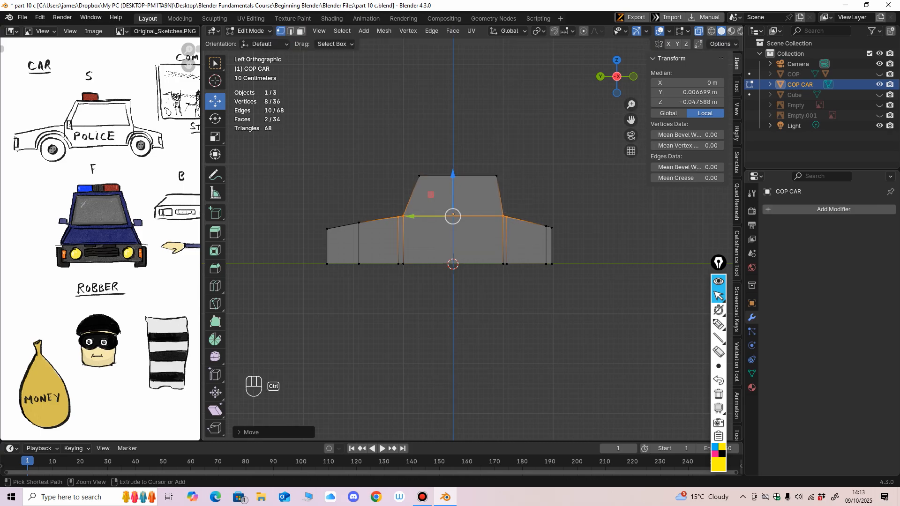
{"action": "key", "text": "ctrl+z"}
Lower the entire upper outline of the bonnet, cabin base and boot by about 0.2 m.
{"action": "left_click_drag", "start_coordinate": [310, 213], "coordinate": [577, 246]}
{"action": "left_click_drag", "start_coordinate": [449, 179], "coordinate": [449, 184]}
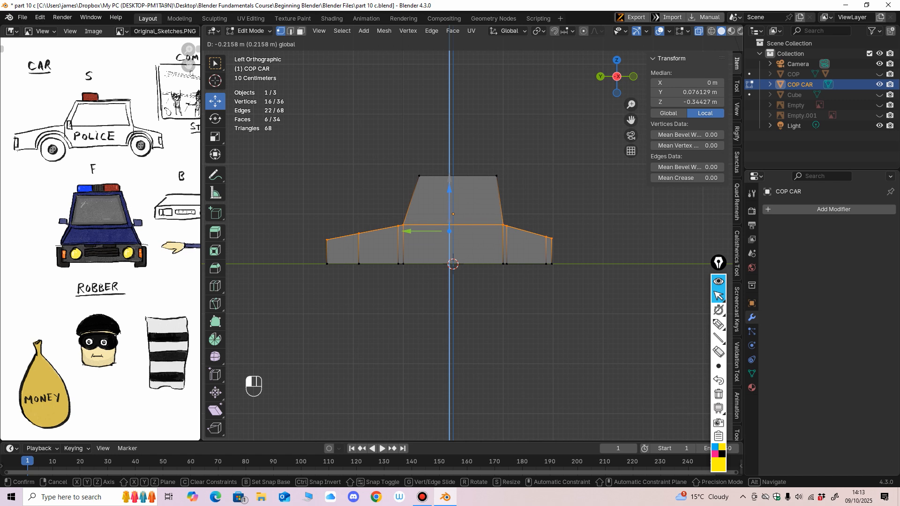
{"action": "left_click_drag", "start_coordinate": [449, 188], "coordinate": [449, 189]}
{"action": "middle_click_drag", "start_coordinate": [449, 189], "coordinate": [556, 169], "text": "shift"}
{"action": "middle_click_drag", "start_coordinate": [506, 188], "coordinate": [502, 221], "text": "shift"}
{"action": "mouse_move", "coordinate": [502, 220]}
{"action": "middle_mouse_down", "text": "ctrl"}
{"action": "mouse_move", "coordinate": [503, 191]}
{"action": "mouse_move", "coordinate": [505, 209]}
{"action": "middle_mouse_up", "text": "ctrl"}
{"action": "left_click_drag", "start_coordinate": [540, 143], "coordinate": [448, 170]}
{"action": "key", "text": "ctrl+z"}
{"action": "middle_click_drag", "start_coordinate": [448, 170], "coordinate": [361, 206]}
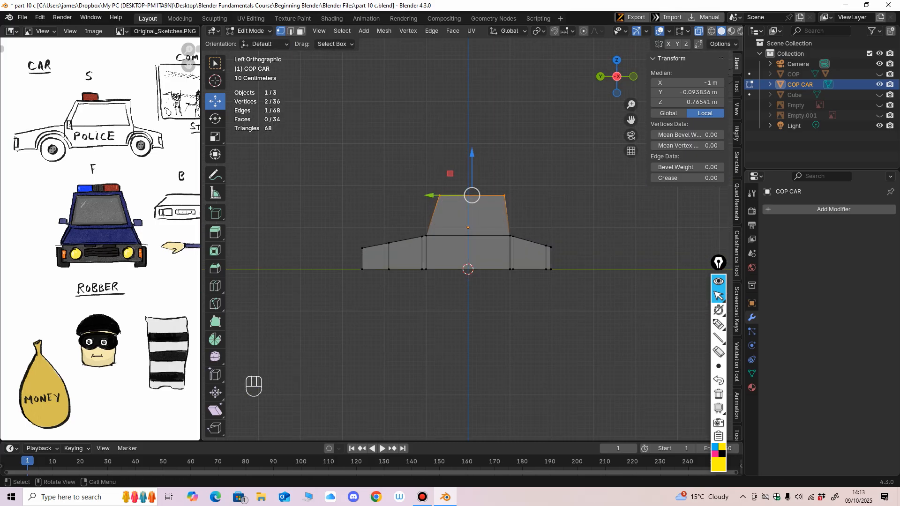
Try rotating the COP CAR object to 180° about Z in Object Mode, and undo the rotation.
{"action": "left_click", "coordinate": [250, 31]}
{"action": "left_click", "coordinate": [253, 42]}
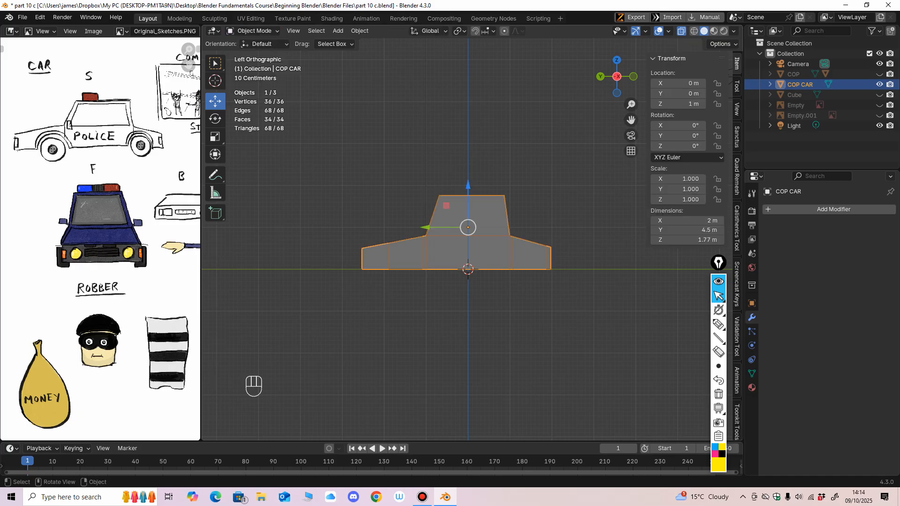
{"action": "mouse_move", "coordinate": [356, 187]}
{"action": "middle_mouse_down"}
{"action": "mouse_move", "coordinate": [384, 215]}
{"action": "mouse_move", "coordinate": [361, 206]}
{"action": "mouse_move", "coordinate": [356, 173]}
{"action": "middle_mouse_up"}
{"action": "left_click", "coordinate": [215, 119]}
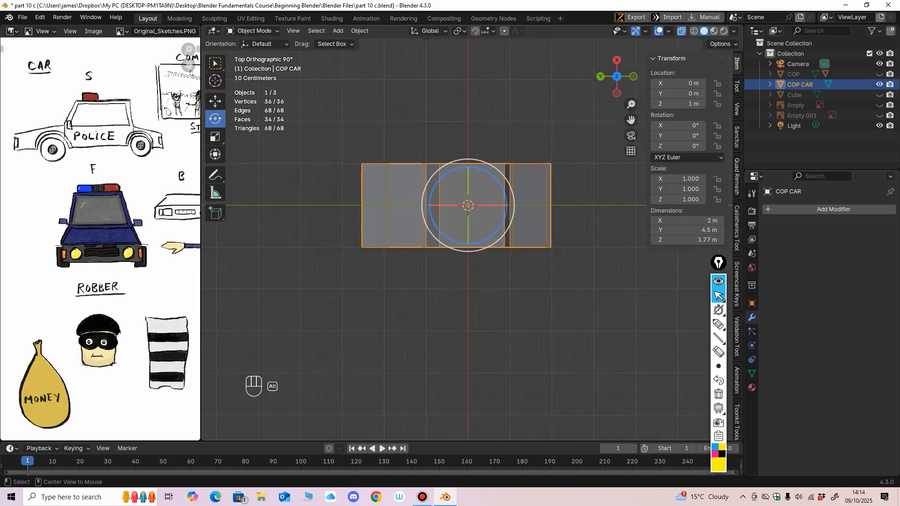
{"action": "left_click_drag", "start_coordinate": [506, 214], "coordinate": [506, 211]}
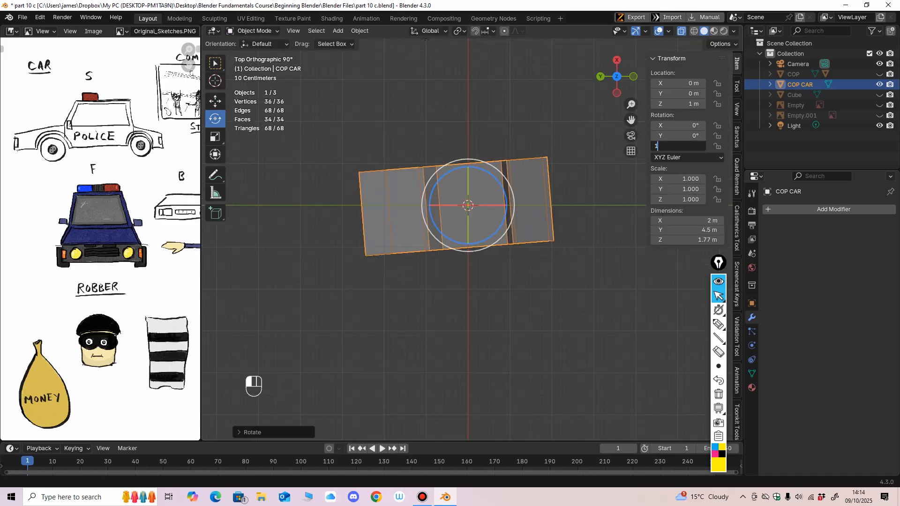
{"action": "key", "text": "Return"}
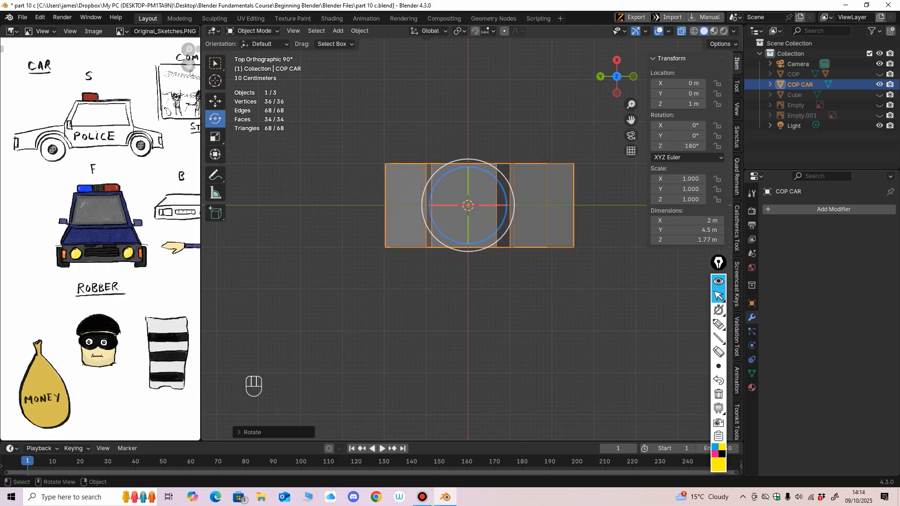
{"action": "middle_click_drag", "start_coordinate": [468, 205], "coordinate": [468, 212]}
{"action": "key", "text": "ctrl+z"}
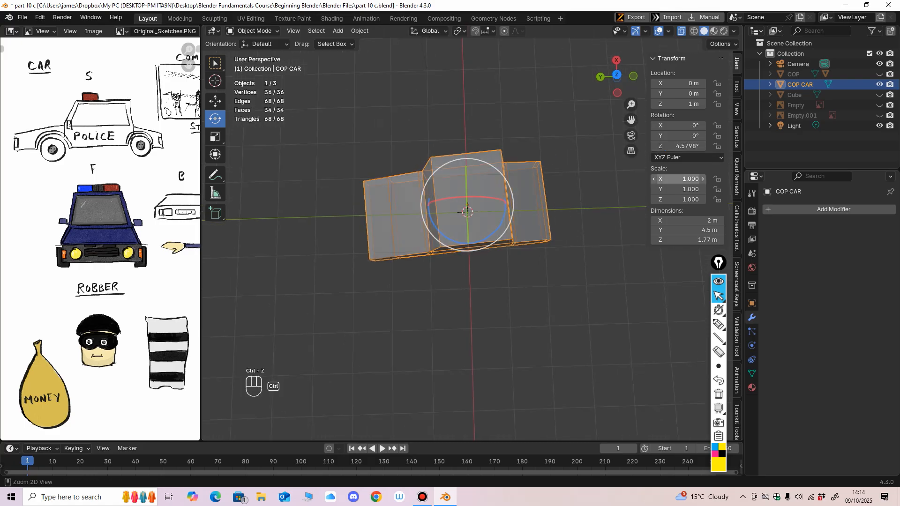
{"action": "key", "text": "ctrl+z"}
Try a 90° Z rotation on the COP CAR object, check it in Edit Mode, and undo it.
{"action": "type", "text": "90"}
{"action": "key", "text": "Return"}
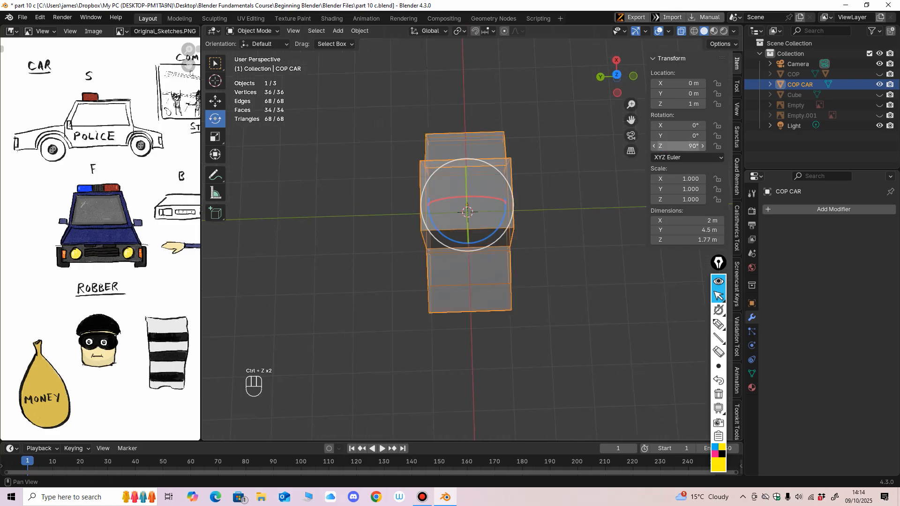
{"action": "middle_click_drag", "start_coordinate": [468, 212], "coordinate": [485, 244]}
{"action": "left_click", "coordinate": [253, 31]}
{"action": "left_click", "coordinate": [257, 53]}
{"action": "middle_click_drag", "start_coordinate": [450, 199], "coordinate": [451, 188], "text": "ctrl"}
{"action": "left_click_drag", "start_coordinate": [477, 187], "coordinate": [475, 187]}
{"action": "key", "text": "ctrl+z"}
{"action": "key", "text": "ctrl+z"}
{"action": "key", "text": "ctrl+z"}
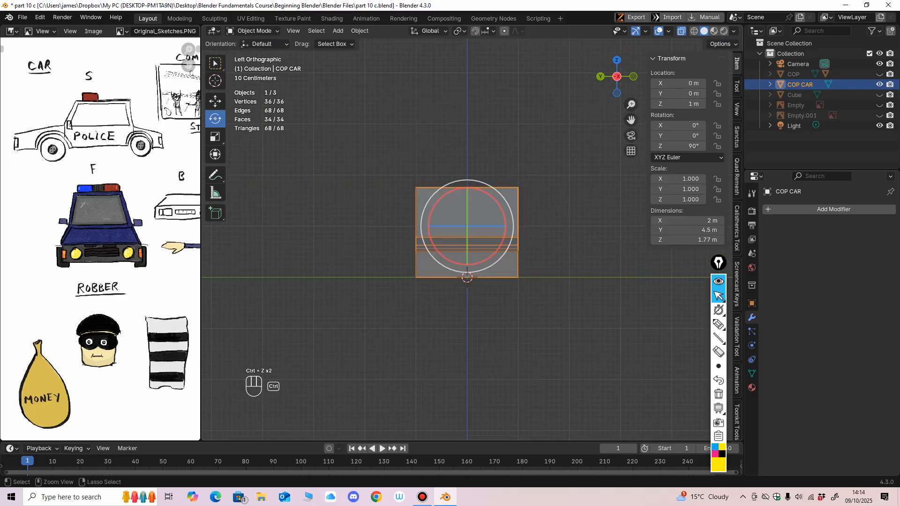
{"action": "middle_click_drag", "start_coordinate": [474, 190], "coordinate": [484, 258]}
{"action": "middle_click_drag", "start_coordinate": [469, 202], "coordinate": [455, 220]}
{"action": "middle_click_drag", "start_coordinate": [623, 206], "coordinate": [623, 175], "text": "ctrl"}
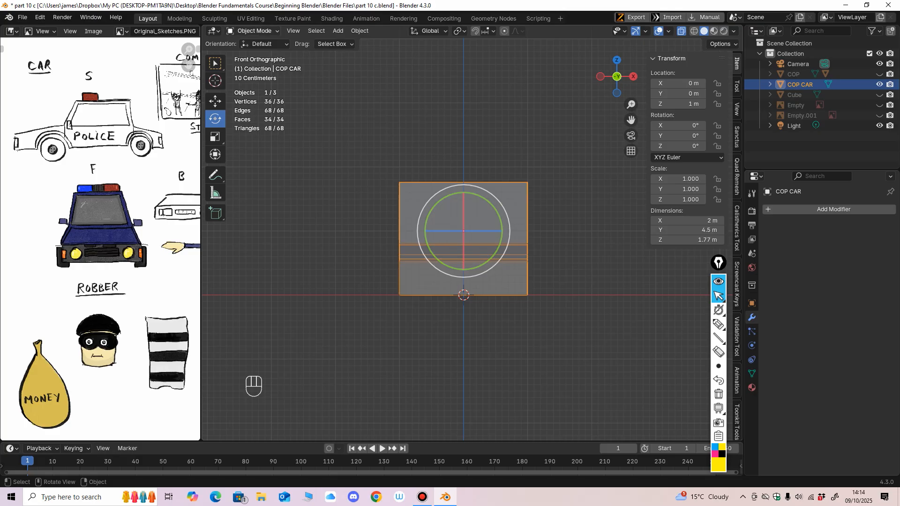
{"action": "left_click", "coordinate": [252, 30]}
{"action": "left_click", "coordinate": [249, 40]}
{"action": "left_click", "coordinate": [527, 182]}
{"action": "left_click_drag", "start_coordinate": [527, 182], "coordinate": [558, 182]}
{"action": "key", "text": "ctrl+z"}
{"action": "key", "text": "ctrl+z"}
Enable X mirror editing and move one side edge of the cabin roof inward by about 0.17 m to narrow the roof symmetrically.
{"action": "middle_click_drag", "start_coordinate": [558, 183], "coordinate": [345, 189]}
{"action": "middle_click_drag", "start_coordinate": [497, 178], "coordinate": [496, 205]}
{"action": "left_click_drag", "start_coordinate": [527, 164], "coordinate": [575, 202]}
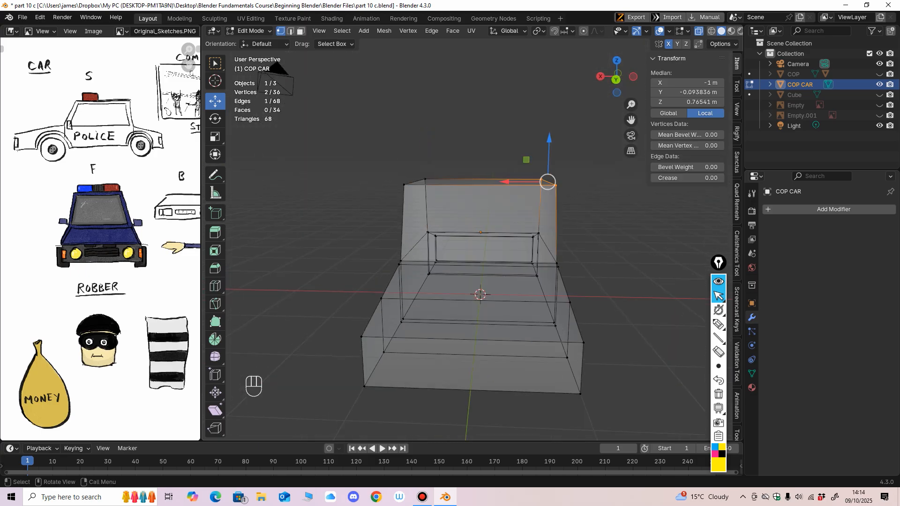
{"action": "middle_click_drag", "start_coordinate": [539, 197], "coordinate": [537, 185], "text": "alt"}
{"action": "left_click_drag", "start_coordinate": [503, 182], "coordinate": [496, 182]}
{"action": "middle_click_drag", "start_coordinate": [495, 183], "coordinate": [464, 177], "text": "shift"}
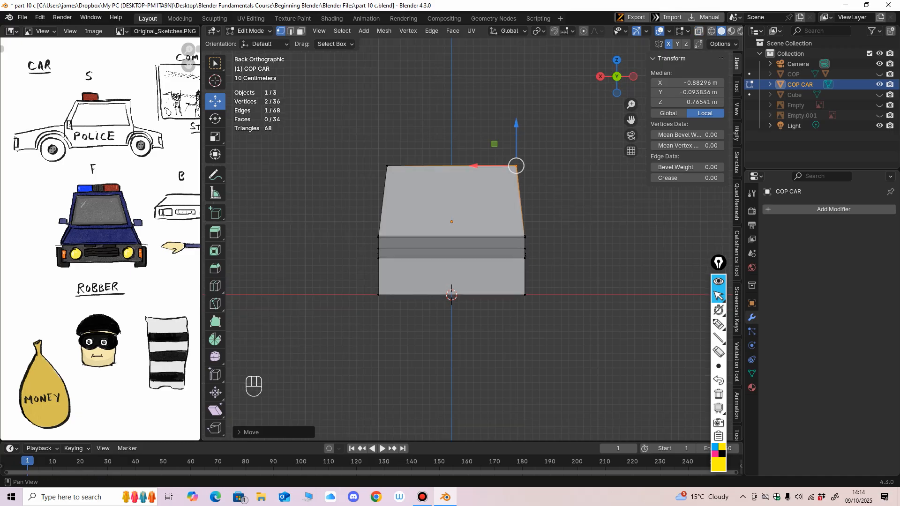
{"action": "left_click", "coordinate": [699, 31]}
{"action": "left_click_drag", "start_coordinate": [474, 166], "coordinate": [470, 165]}
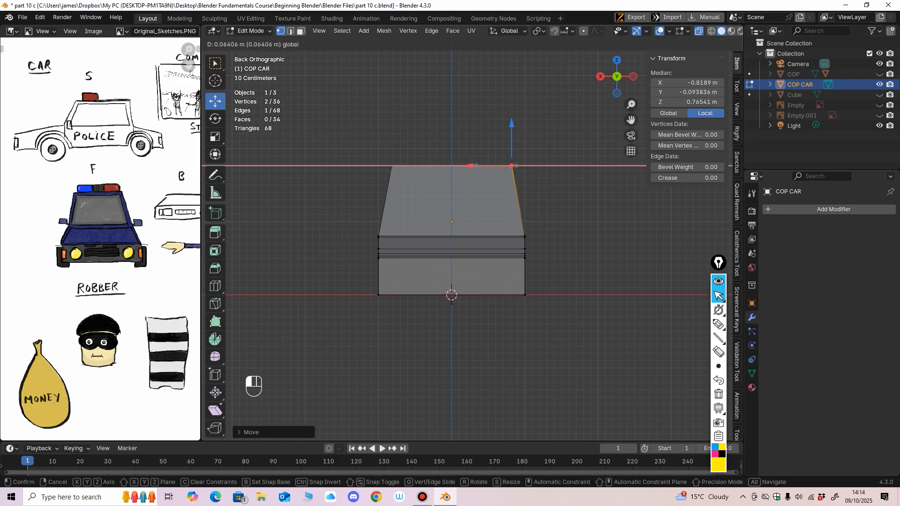
{"action": "left_click_drag", "start_coordinate": [469, 166], "coordinate": [470, 166]}
Narrow the cabin roof slightly more, moving the selected side edge to about X -0.8 m, and turn off X-ray.
{"action": "mouse_move", "coordinate": [470, 168]}
{"action": "middle_mouse_down"}
{"action": "mouse_move", "coordinate": [408, 183]}
{"action": "mouse_move", "coordinate": [394, 178]}
{"action": "mouse_move", "coordinate": [469, 176]}
{"action": "middle_mouse_up"}
{"action": "middle_click_drag", "start_coordinate": [140, 234], "coordinate": [115, 246], "text": "ctrl"}
{"action": "mouse_move", "coordinate": [468, 197]}
{"action": "middle_mouse_down"}
{"action": "mouse_move", "coordinate": [462, 207]}
{"action": "mouse_move", "coordinate": [286, 215]}
{"action": "middle_mouse_up"}
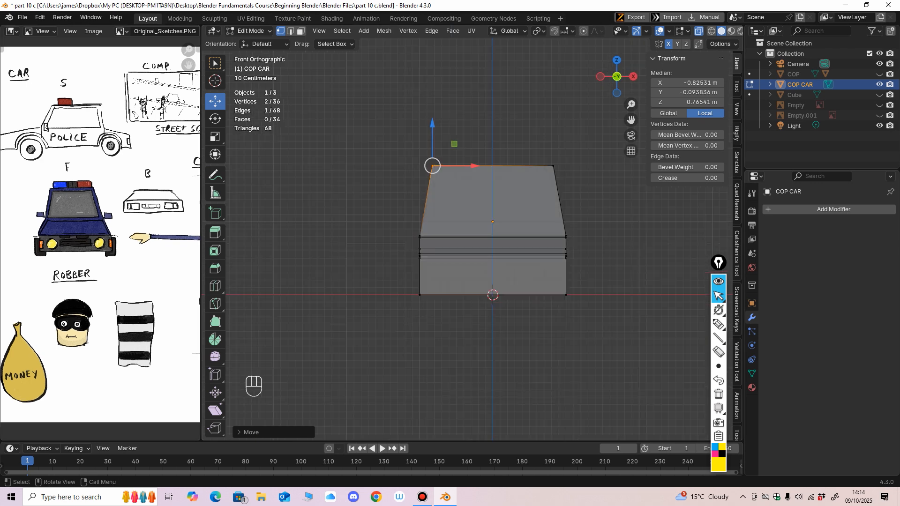
{"action": "middle_click_drag", "start_coordinate": [422, 197], "coordinate": [395, 210], "text": "shift"}
{"action": "left_click_drag", "start_coordinate": [445, 178], "coordinate": [447, 178]}
{"action": "middle_click_drag", "start_coordinate": [448, 183], "coordinate": [566, 194]}
{"action": "middle_click_drag", "start_coordinate": [117, 211], "coordinate": [130, 211], "text": "shift"}
{"action": "middle_click_drag", "start_coordinate": [422, 211], "coordinate": [428, 206]}
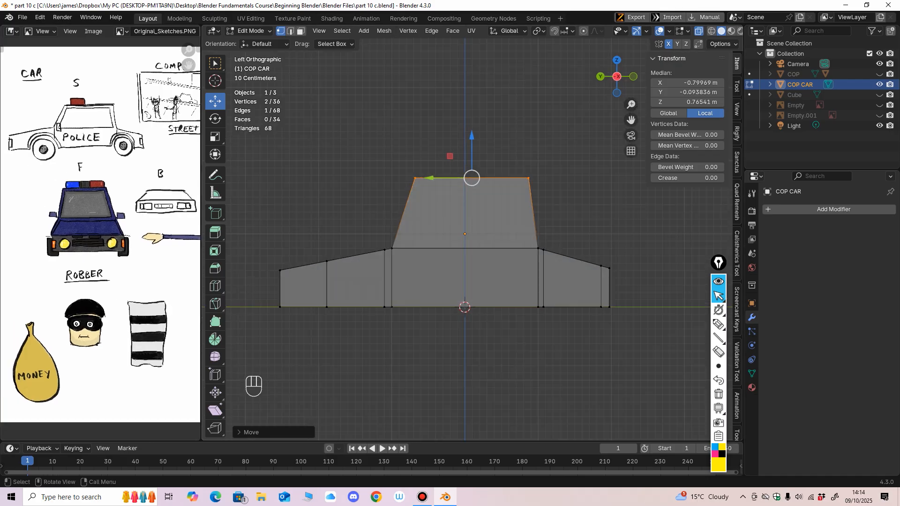
{"action": "left_click", "coordinate": [699, 31]}
{"action": "middle_click_drag", "start_coordinate": [558, 188], "coordinate": [556, 167], "text": "shift"}
{"action": "middle_click_drag", "start_coordinate": [555, 168], "coordinate": [556, 171]}
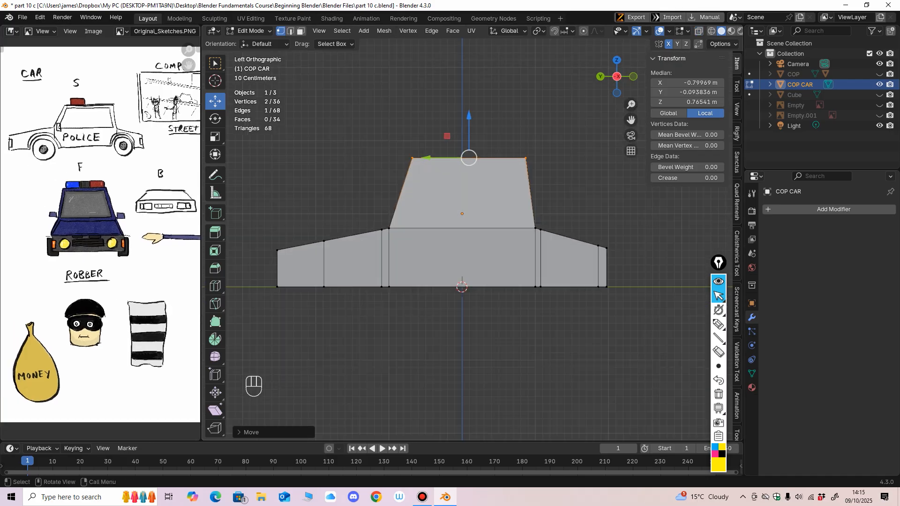
Extrude the cabin's front windscreen face inward along its normals to form a recess.
{"action": "middle_click_drag", "start_coordinate": [441, 187], "coordinate": [544, 211]}
{"action": "left_click", "coordinate": [301, 31]}
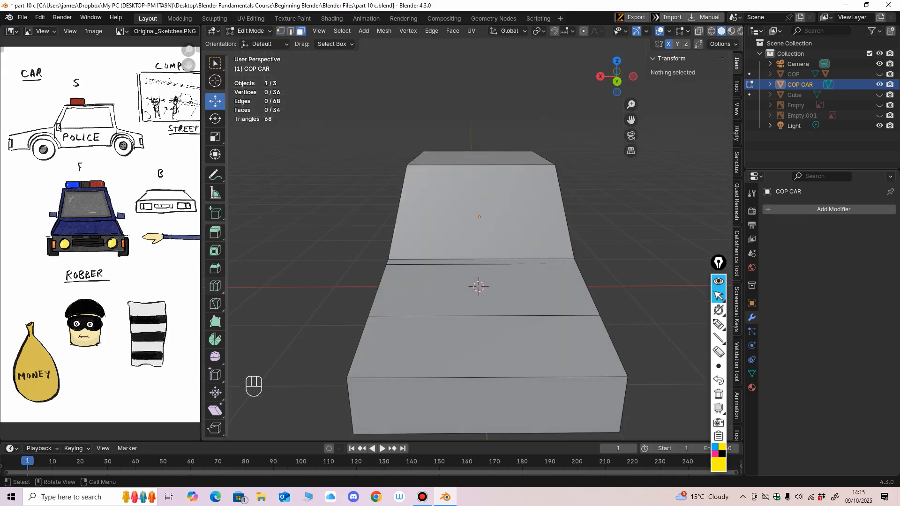
{"action": "left_click", "coordinate": [487, 214]}
{"action": "middle_click_drag", "start_coordinate": [487, 213], "coordinate": [488, 217]}
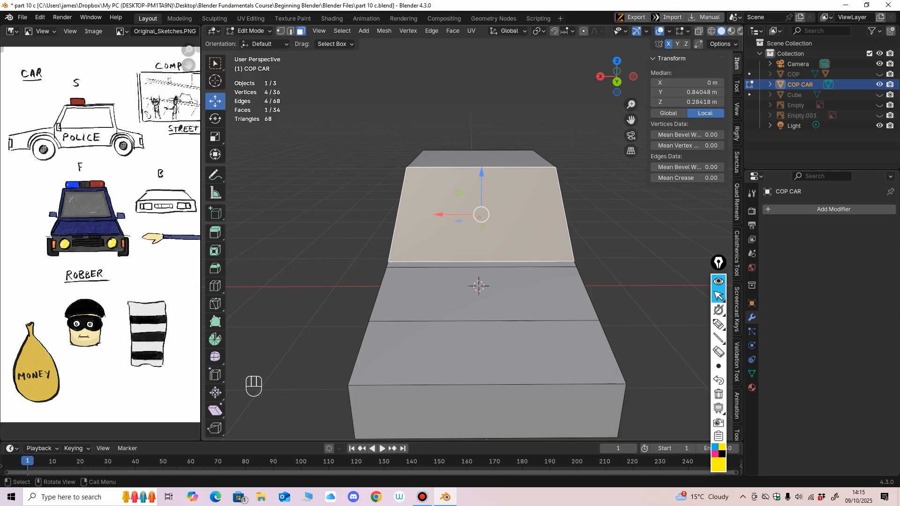
{"action": "scroll", "coordinate": [556, 114], "scroll_direction": "up", "scroll_amount": 1}
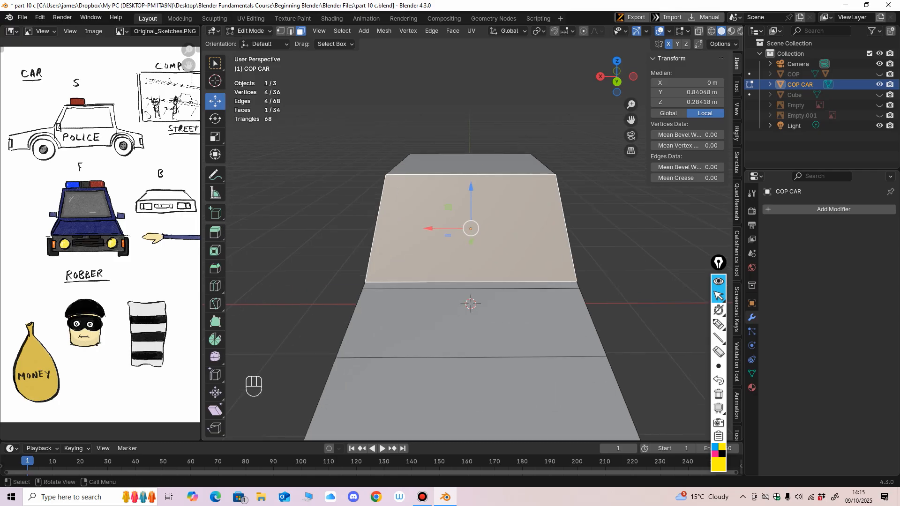
{"action": "key", "text": "ctrl+f"}
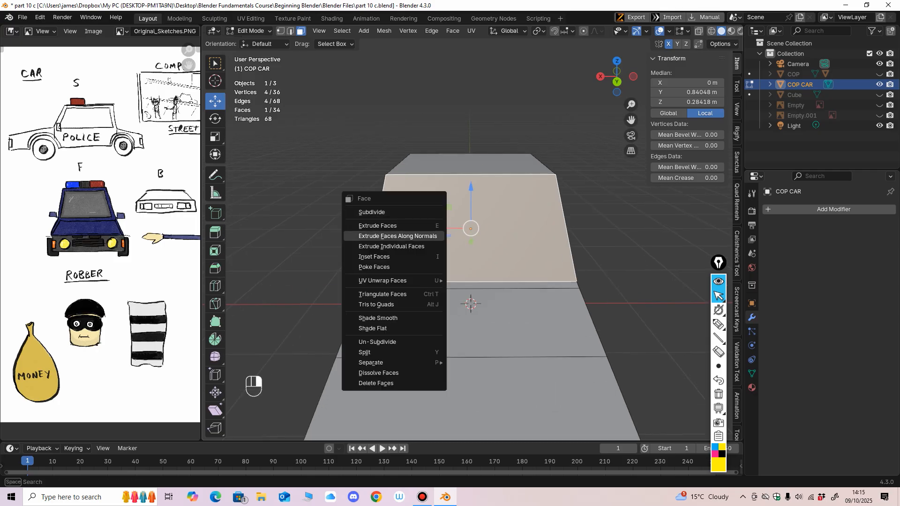
{"action": "left_click", "coordinate": [420, 236]}
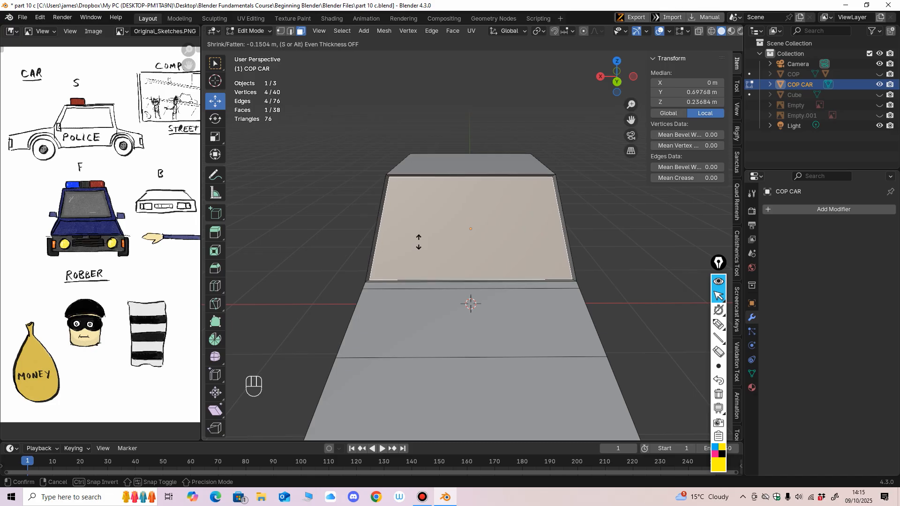
{"action": "left_click", "coordinate": [418, 244]}
Move the recessed windscreen face forward to about Y 0.82 m and up to about Z 0.25 m.
{"action": "middle_click_drag", "start_coordinate": [418, 245], "coordinate": [417, 290]}
{"action": "key", "text": "g"}
{"action": "key", "text": "y"}
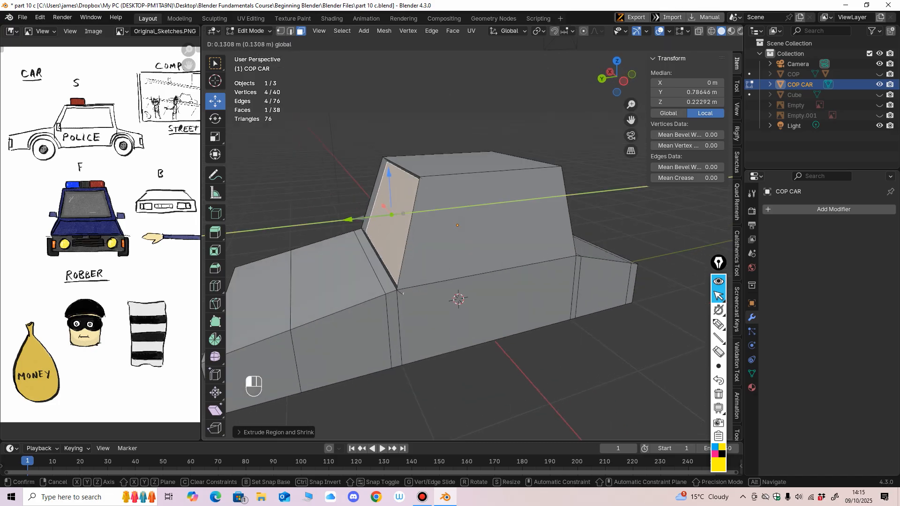
{"action": "left_click", "coordinate": [398, 293]}
{"action": "key", "text": "g"}
{"action": "key", "text": "z"}
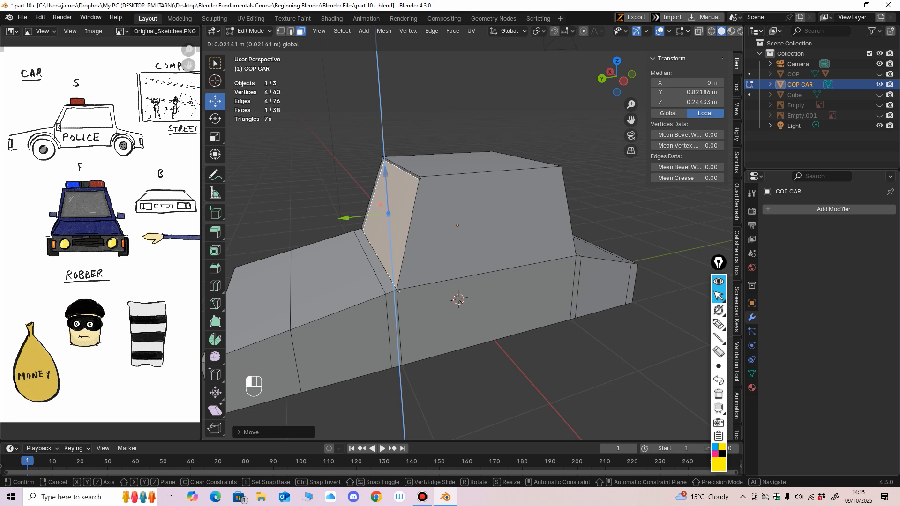
{"action": "left_click", "coordinate": [399, 291]}
Set the transform orientation to Local and scale the recessed windscreen face slightly smaller in height and width.
{"action": "middle_click_drag", "start_coordinate": [400, 291], "coordinate": [484, 308]}
{"action": "scroll", "coordinate": [477, 310], "scroll_direction": "up", "scroll_amount": 2}
{"action": "scroll", "coordinate": [466, 271], "scroll_direction": "up", "scroll_amount": 1}
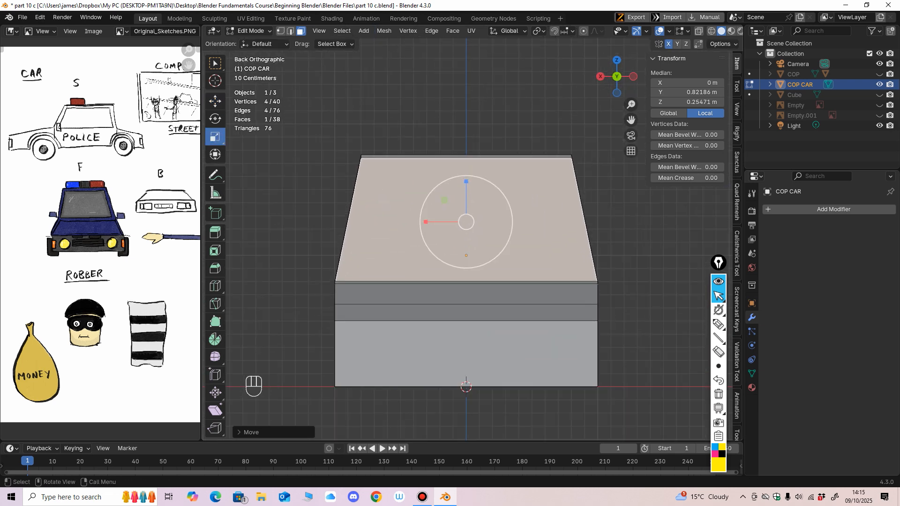
{"action": "middle_click_drag", "start_coordinate": [473, 281], "coordinate": [399, 291]}
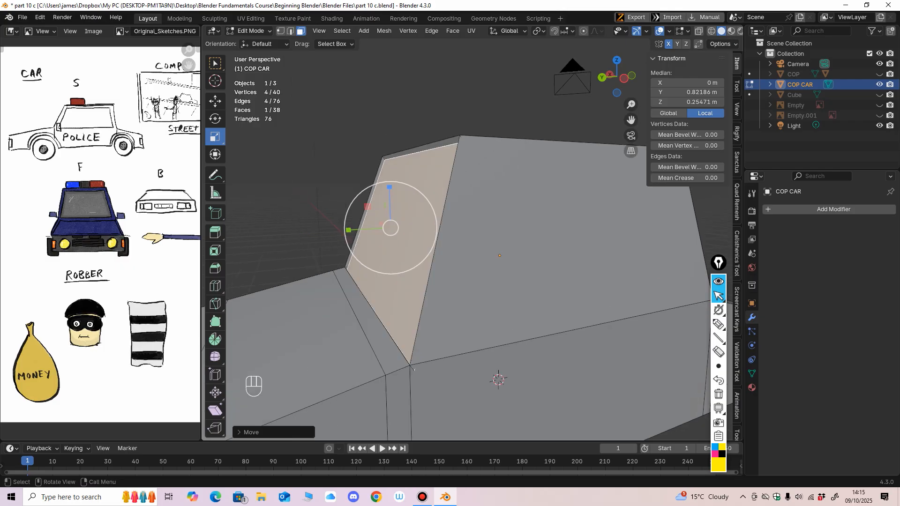
{"action": "left_click", "coordinate": [508, 31]}
{"action": "left_click", "coordinate": [488, 74]}
{"action": "mouse_move", "coordinate": [473, 187]}
{"action": "middle_mouse_down"}
{"action": "mouse_move", "coordinate": [498, 195]}
{"action": "mouse_move", "coordinate": [476, 197]}
{"action": "middle_mouse_up"}
{"action": "left_click_drag", "start_coordinate": [427, 183], "coordinate": [427, 188]}
{"action": "key", "text": "ctrl+KP_1"}
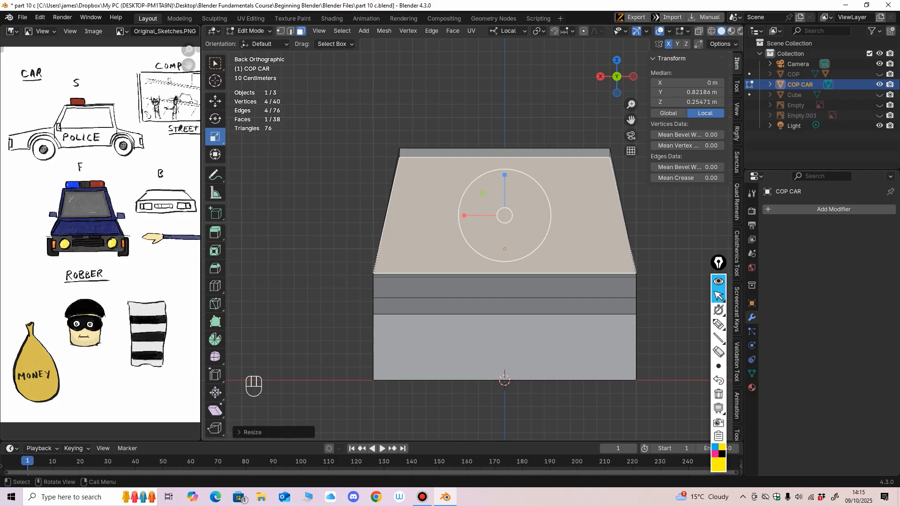
{"action": "mouse_move", "coordinate": [464, 215]}
{"action": "left_mouse_down"}
{"action": "mouse_move", "coordinate": [471, 216]}
{"action": "mouse_move", "coordinate": [464, 215]}
{"action": "left_mouse_up"}
{"action": "mouse_move", "coordinate": [473, 243]}
{"action": "middle_mouse_down"}
{"action": "mouse_move", "coordinate": [477, 260]}
{"action": "mouse_move", "coordinate": [474, 217]}
{"action": "mouse_move", "coordinate": [474, 234]}
{"action": "middle_mouse_up"}
Raise the recessed windscreen's lower edge to about Z -0.14 m and move it back to about Y 0.93 m.
{"action": "key", "text": "2"}
{"action": "left_click", "coordinate": [469, 257]}
{"action": "left_click", "coordinate": [215, 101]}
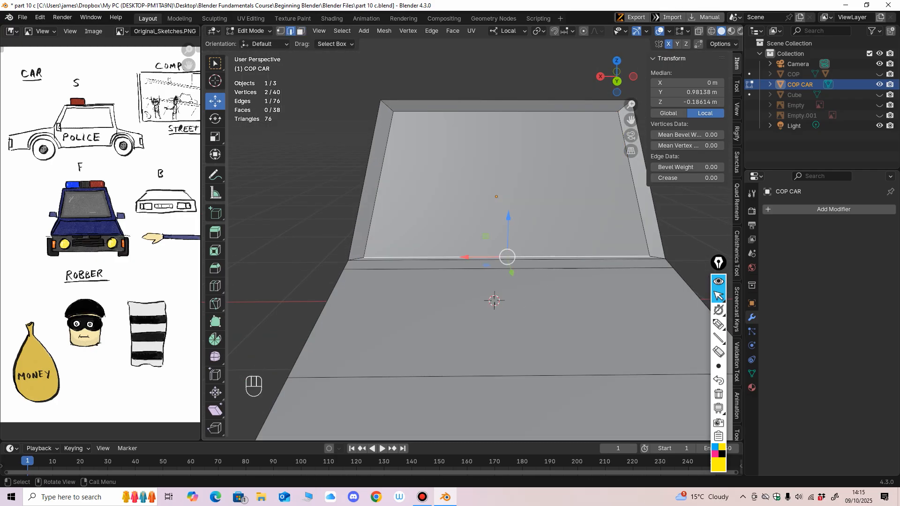
{"action": "key", "text": "ctrl+KP_1"}
{"action": "left_click_drag", "start_coordinate": [501, 191], "coordinate": [501, 185]}
{"action": "middle_click_drag", "start_coordinate": [500, 187], "coordinate": [401, 216]}
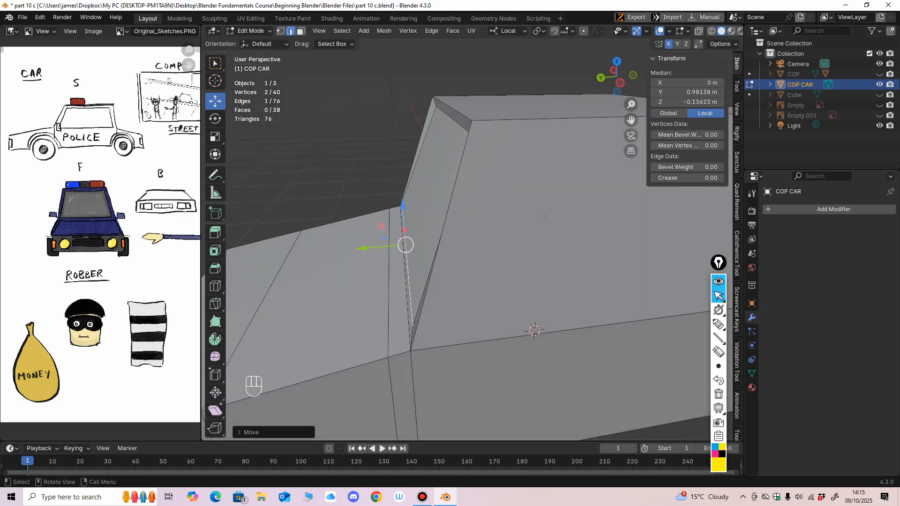
{"action": "left_click_drag", "start_coordinate": [364, 249], "coordinate": [369, 247]}
Add a loop cut around the windscreen recess and move the loop forward to about Y 0.84 m.
{"action": "middle_click_drag", "start_coordinate": [375, 249], "coordinate": [446, 318], "text": "ctrl"}
{"action": "scroll", "coordinate": [446, 318], "scroll_direction": "up", "scroll_amount": 1}
{"action": "left_click", "coordinate": [215, 286]}
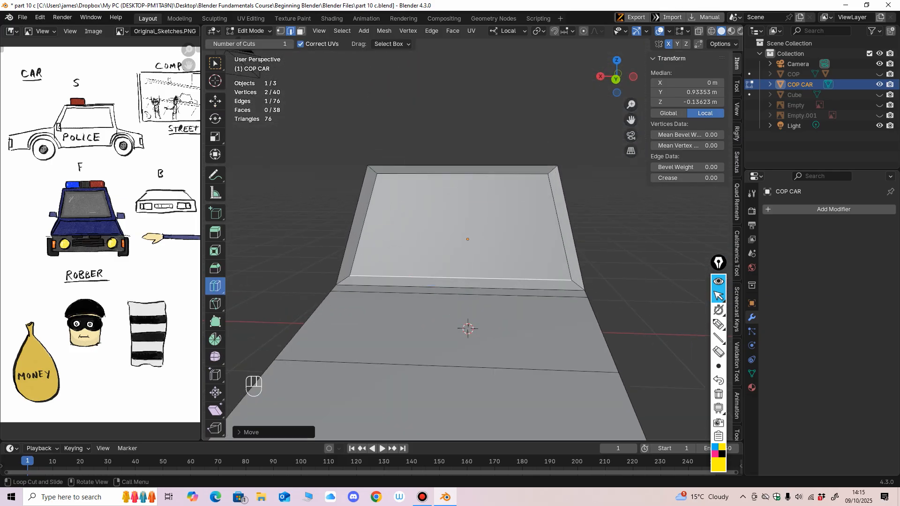
{"action": "left_click_drag", "start_coordinate": [372, 171], "coordinate": [373, 172]}
{"action": "middle_click_drag", "start_coordinate": [399, 206], "coordinate": [319, 213]}
{"action": "left_click", "coordinate": [215, 102]}
{"action": "middle_click_drag", "start_coordinate": [375, 225], "coordinate": [363, 225]}
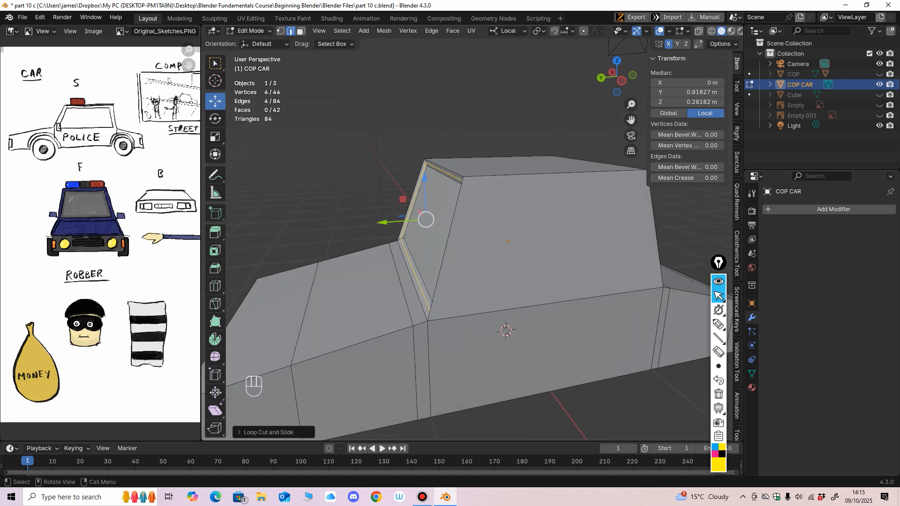
{"action": "left_click_drag", "start_coordinate": [384, 222], "coordinate": [382, 222]}
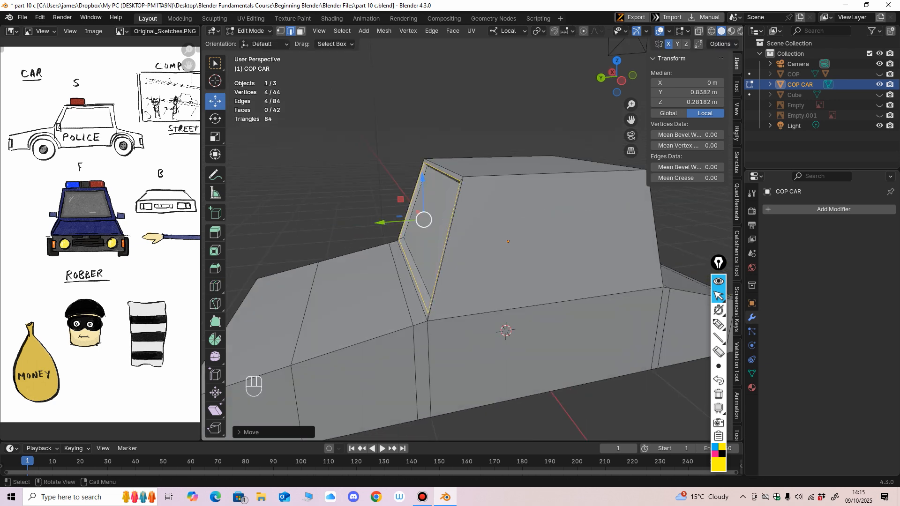
Select the two opposite side faces of the cabin for the side windows.
{"action": "middle_click_drag", "start_coordinate": [382, 223], "coordinate": [466, 239]}
{"action": "middle_click_drag", "start_coordinate": [487, 154], "coordinate": [490, 188], "text": "alt"}
{"action": "scroll", "coordinate": [500, 160], "scroll_direction": "up", "scroll_amount": 1}
{"action": "middle_click_drag", "start_coordinate": [489, 187], "coordinate": [360, 176], "text": "shift"}
{"action": "middle_click_drag", "start_coordinate": [360, 175], "coordinate": [324, 168], "text": "ctrl"}
{"action": "middle_click_drag", "start_coordinate": [324, 167], "coordinate": [324, 158], "text": "ctrl"}
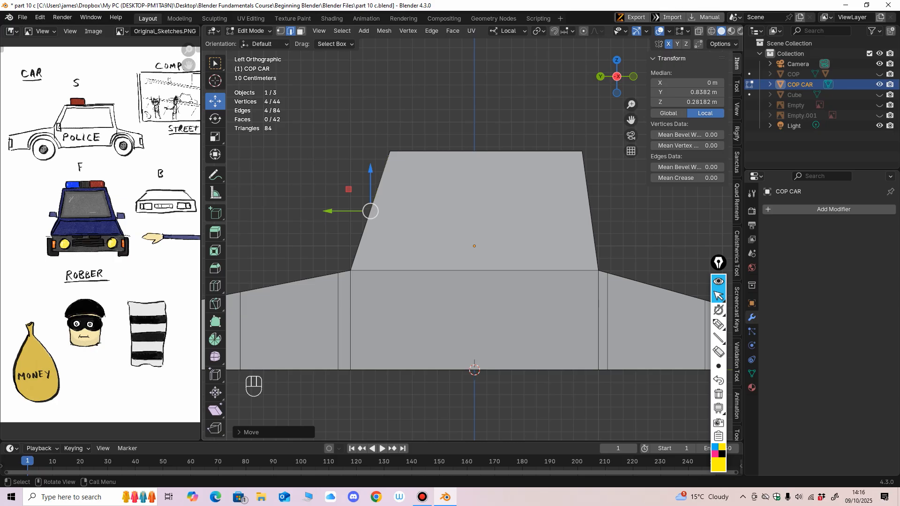
{"action": "key", "text": "3"}
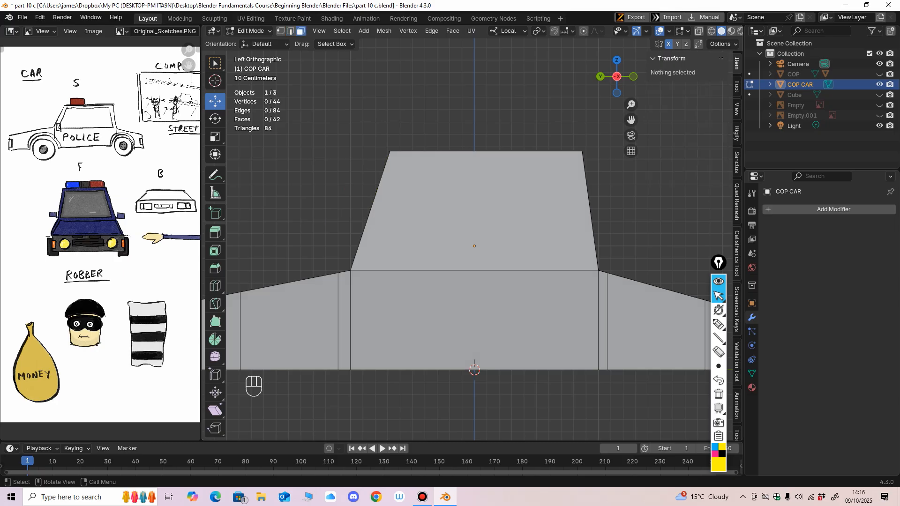
{"action": "middle_click_drag", "start_coordinate": [469, 244], "coordinate": [484, 256]}
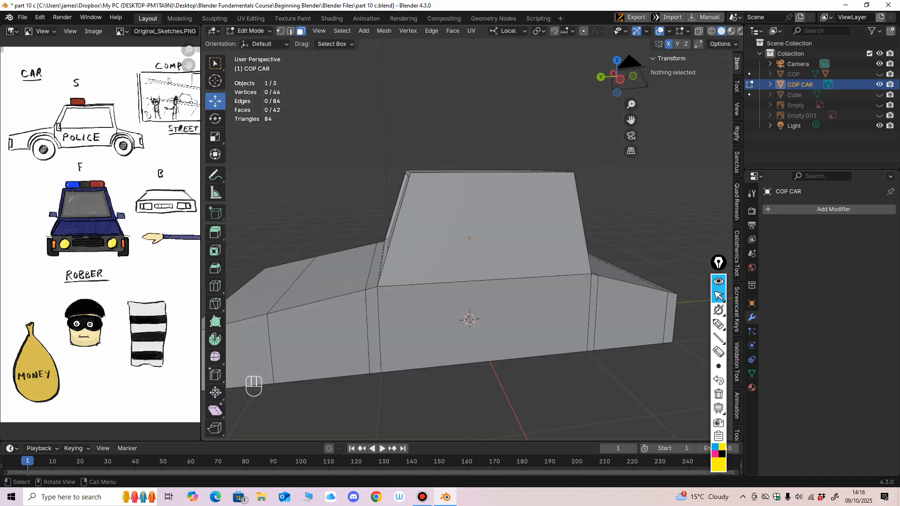
{"action": "middle_click_drag", "start_coordinate": [478, 225], "coordinate": [595, 221]}
{"action": "left_click", "coordinate": [492, 234]}
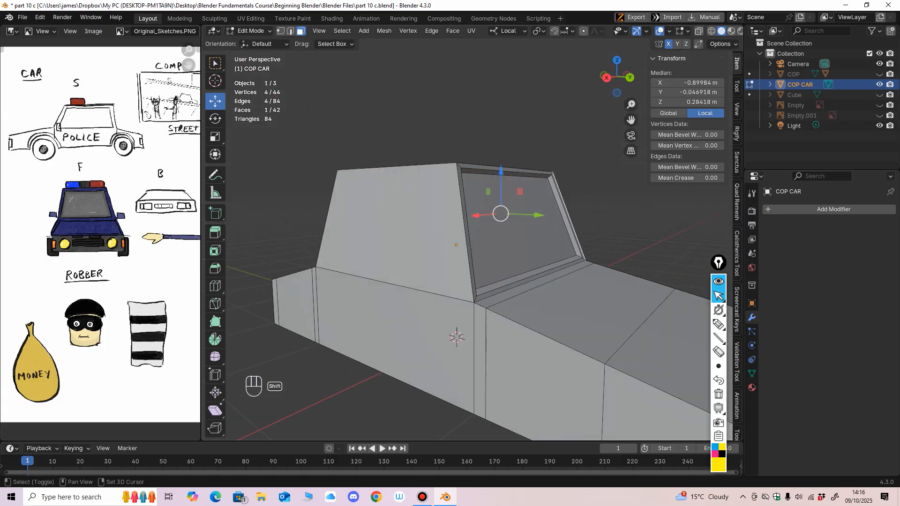
{"action": "left_click", "coordinate": [417, 225], "text": "shift"}
{"action": "middle_click_drag", "start_coordinate": [529, 211], "coordinate": [385, 182]}
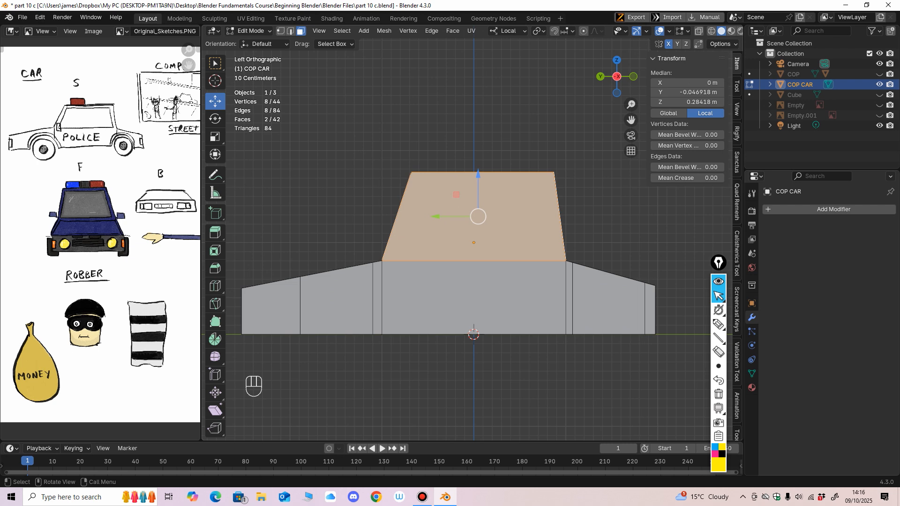
{"action": "scroll", "coordinate": [387, 168], "scroll_direction": "up", "scroll_amount": 1}
{"action": "scroll", "coordinate": [476, 235], "scroll_direction": "up", "scroll_amount": 1}
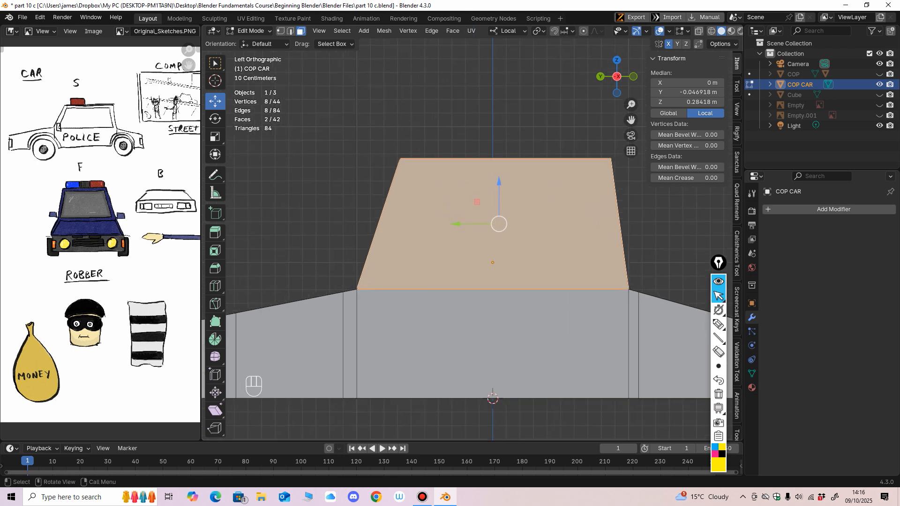
Try a regular Extrude Faces on both cabin side faces, and undo the extrusion.
{"action": "right_click", "coordinate": [417, 210]}
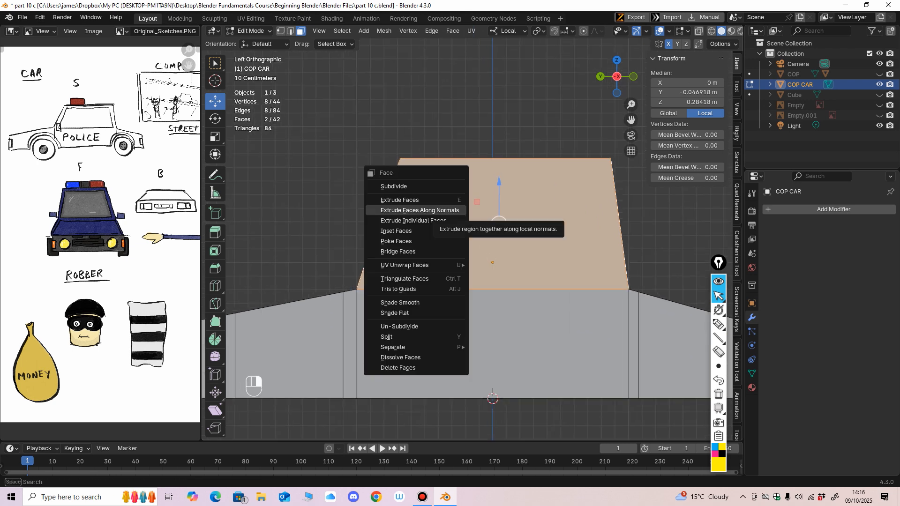
{"action": "left_click", "coordinate": [399, 199]}
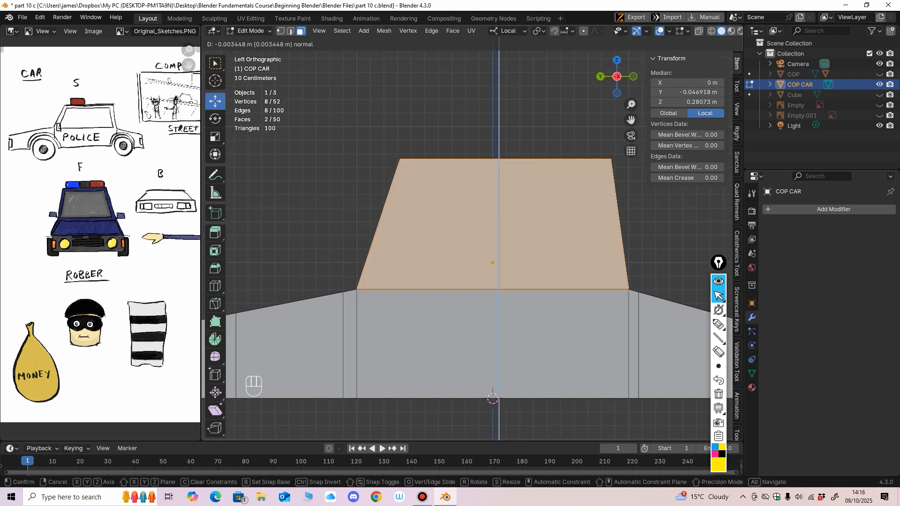
{"action": "left_click", "coordinate": [399, 207]}
{"action": "middle_click_drag", "start_coordinate": [400, 207], "coordinate": [422, 210]}
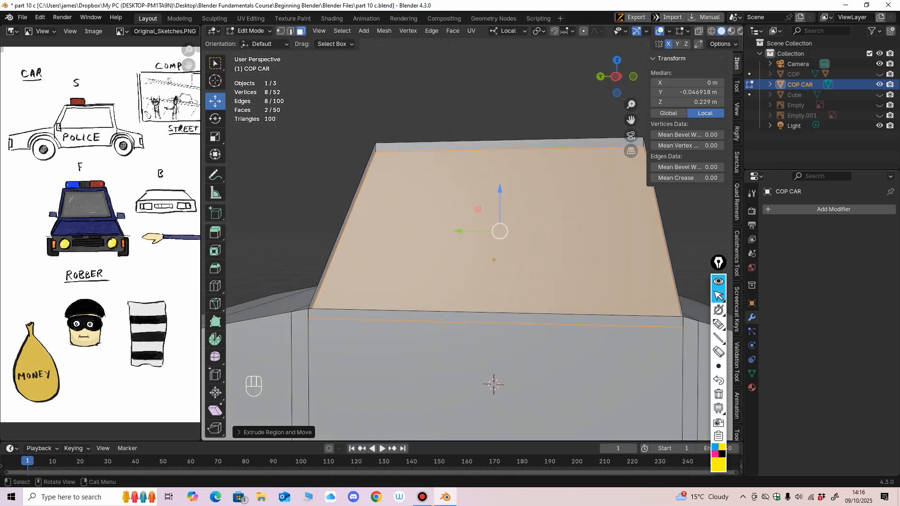
{"action": "key", "text": "ctrl+z"}
Extrude both cabin side faces inward along their normals by about 0.06 m.
{"action": "key", "text": "ctrl+f"}
{"action": "left_click", "coordinate": [422, 210]}
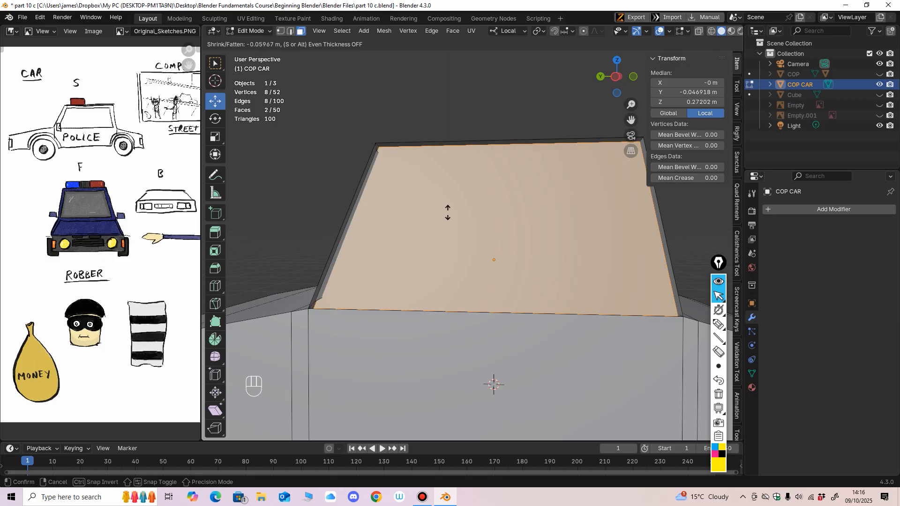
{"action": "left_click", "coordinate": [448, 213]}
Scale the two recessed side window faces smaller in Z and along the car's length to leave a frame.
{"action": "middle_click_drag", "start_coordinate": [447, 213], "coordinate": [386, 218]}
{"action": "middle_click_drag", "start_coordinate": [387, 217], "coordinate": [398, 200], "text": "shift"}
{"action": "scroll", "coordinate": [430, 203], "scroll_direction": "up", "scroll_amount": 2}
{"action": "left_click", "coordinate": [215, 137]}
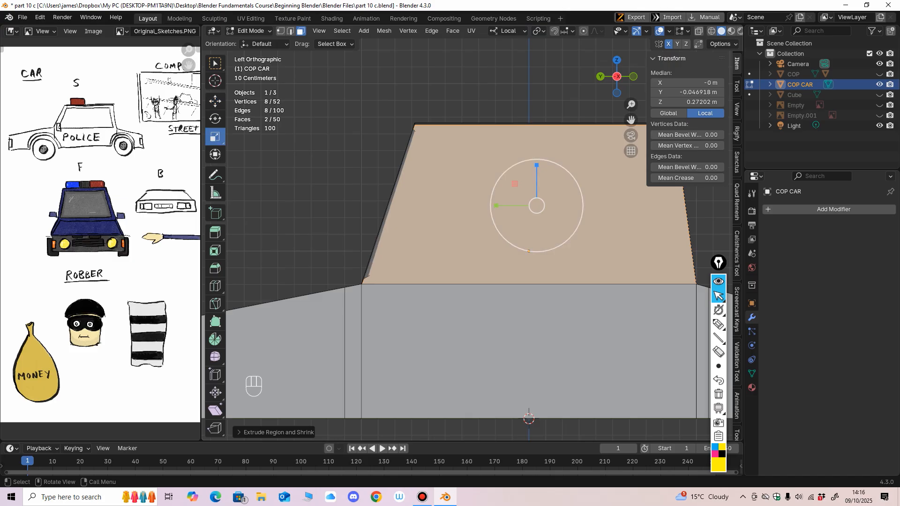
{"action": "left_click_drag", "start_coordinate": [537, 166], "coordinate": [536, 167]}
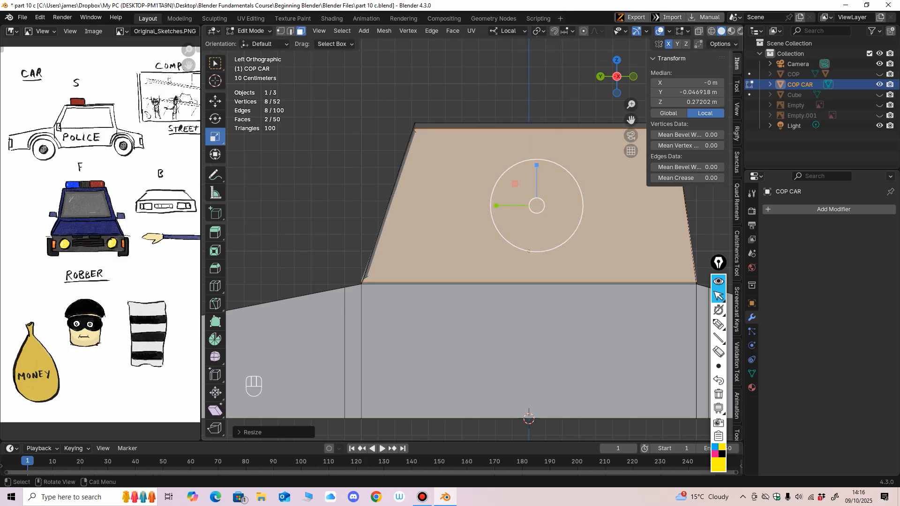
{"action": "left_click_drag", "start_coordinate": [496, 206], "coordinate": [503, 205]}
{"action": "scroll", "coordinate": [502, 206], "scroll_direction": "down", "scroll_amount": 4}
{"action": "middle_click_drag", "start_coordinate": [502, 206], "coordinate": [515, 221]}
{"action": "scroll", "coordinate": [516, 225], "scroll_direction": "up", "scroll_amount": 3}
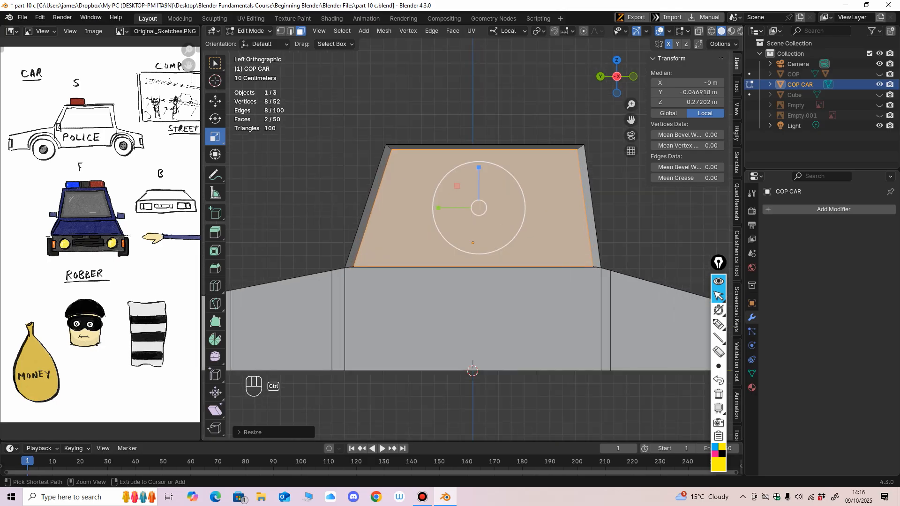
{"action": "left_click_drag", "start_coordinate": [439, 208], "coordinate": [447, 205]}
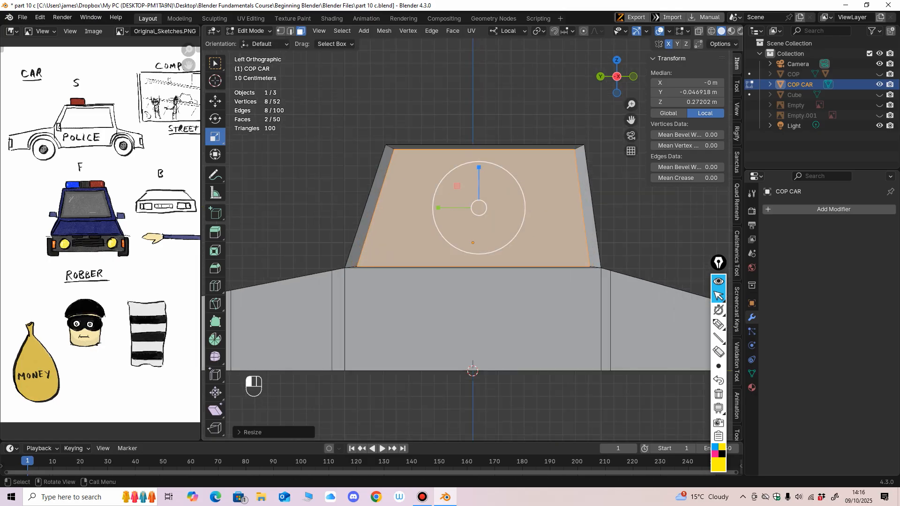
{"action": "left_click_drag", "start_coordinate": [478, 173], "coordinate": [478, 176]}
Select the lower edges of both recessed side windows and raise them to about Z -0.14 m.
{"action": "key", "text": "2"}
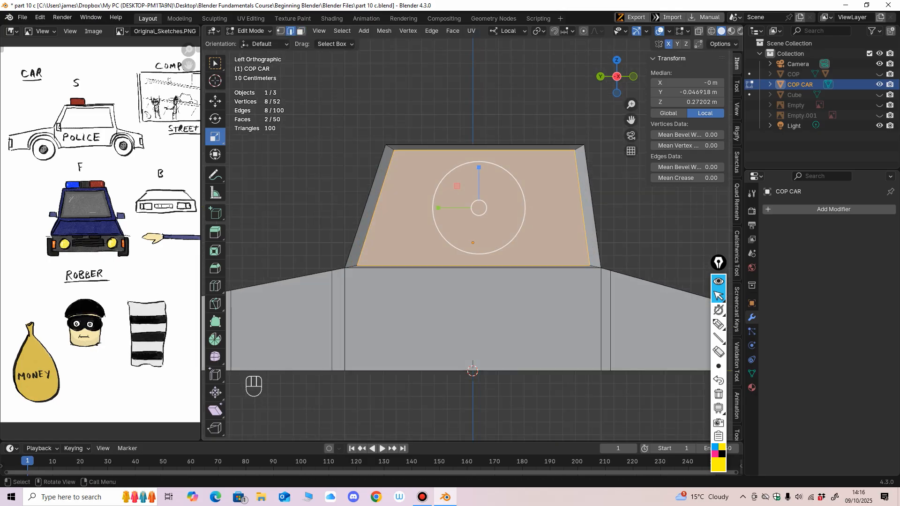
{"action": "left_click", "coordinate": [473, 266]}
{"action": "left_click", "coordinate": [215, 101]}
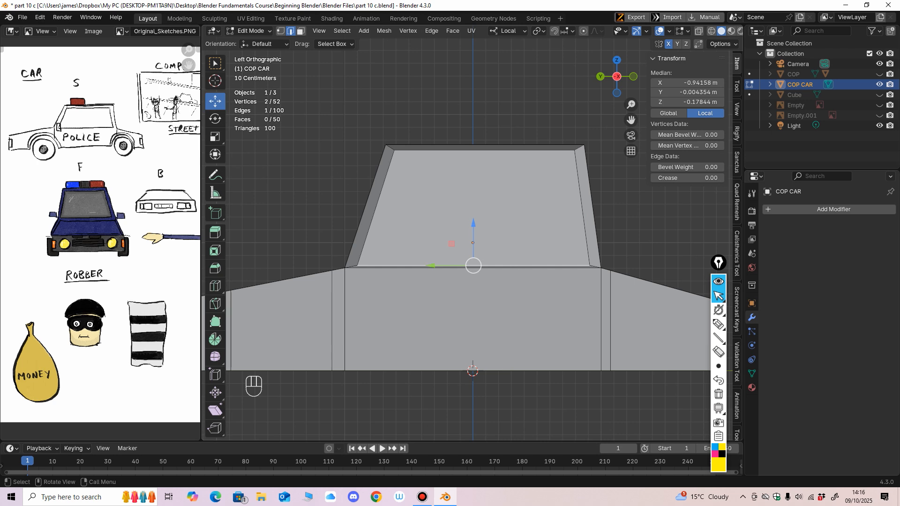
{"action": "middle_click_drag", "start_coordinate": [356, 211], "coordinate": [511, 231]}
{"action": "middle_click_drag", "start_coordinate": [391, 275], "coordinate": [401, 270]}
{"action": "left_click", "coordinate": [405, 283], "text": "shift"}
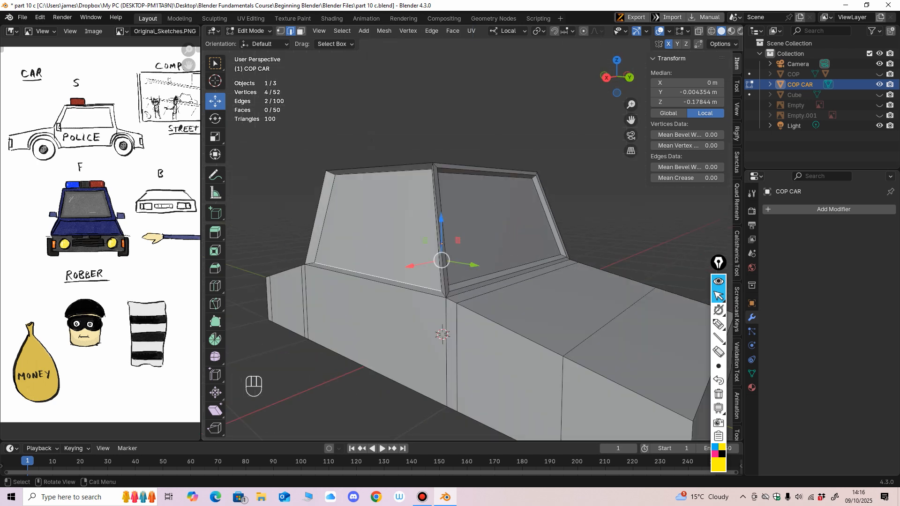
{"action": "left_click_drag", "start_coordinate": [441, 219], "coordinate": [441, 213]}
Move one side window's lower edge inward to about X 0.9 m, and select the matching edge on the opposite side.
{"action": "middle_click_drag", "start_coordinate": [462, 234], "coordinate": [431, 228]}
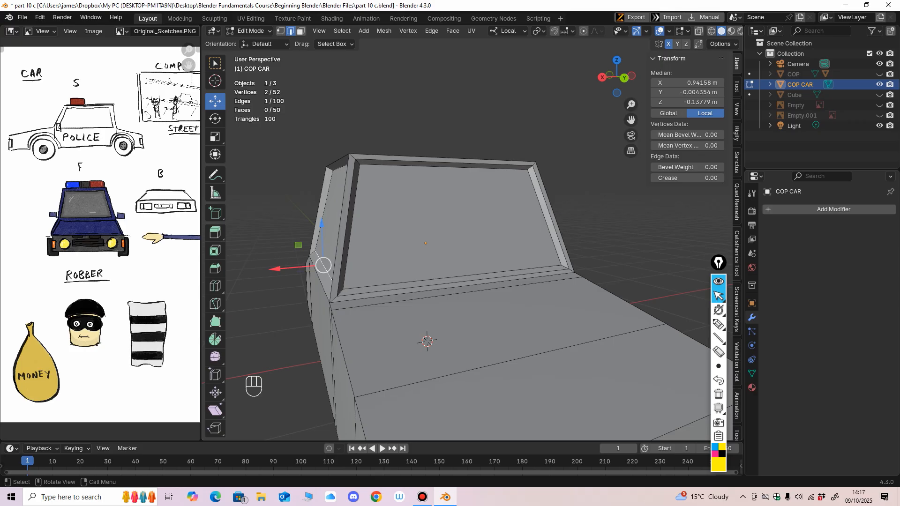
{"action": "left_click_drag", "start_coordinate": [281, 268], "coordinate": [283, 268]}
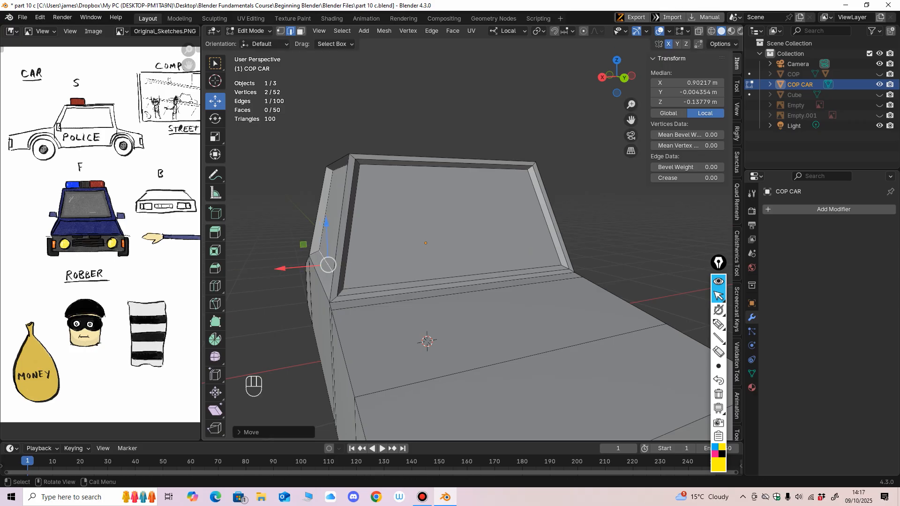
{"action": "middle_click_drag", "start_coordinate": [342, 272], "coordinate": [279, 279]}
{"action": "left_click", "coordinate": [504, 261]}
{"action": "middle_click_drag", "start_coordinate": [505, 261], "coordinate": [521, 269]}
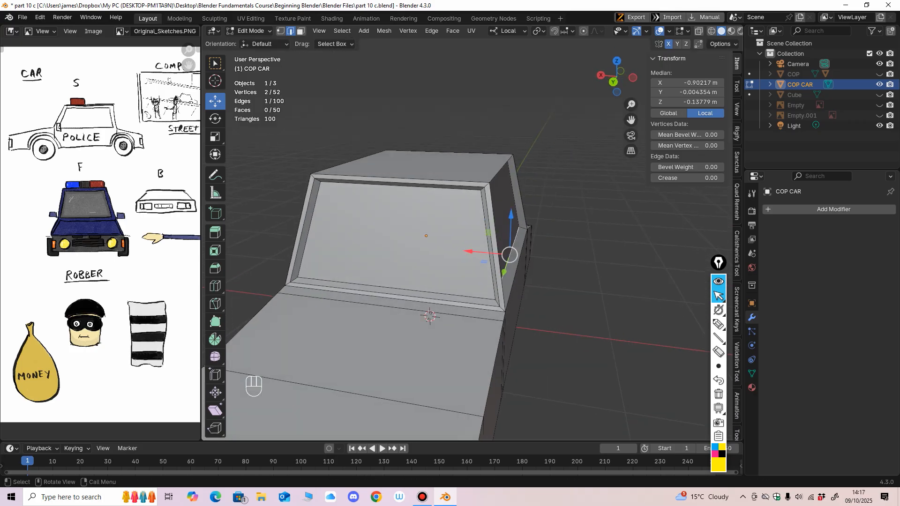
Move the opposite side window's lower edge to about X -0.907 m.
{"action": "left_click_drag", "start_coordinate": [487, 253], "coordinate": [489, 253]}
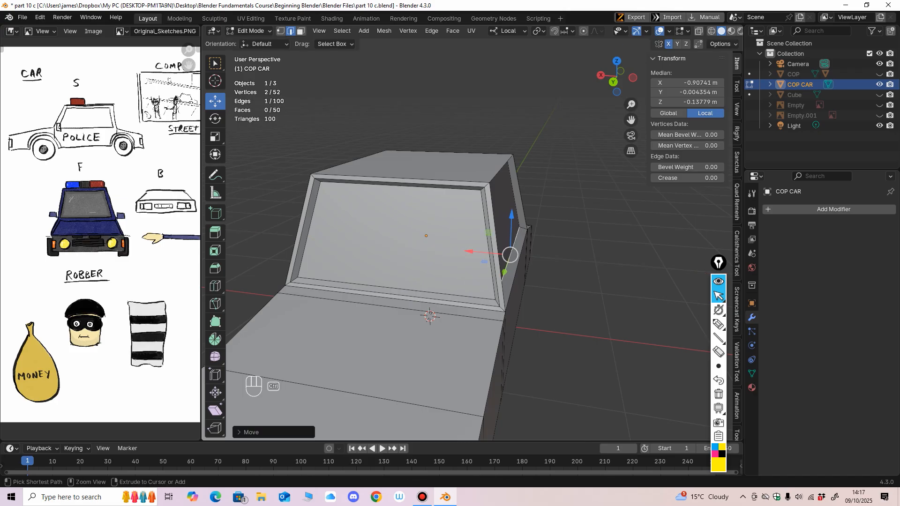
{"action": "scroll", "coordinate": [489, 254], "scroll_direction": "down", "scroll_amount": 2}
{"action": "middle_click_drag", "start_coordinate": [488, 254], "coordinate": [522, 255]}
{"action": "left_click_drag", "start_coordinate": [469, 246], "coordinate": [469, 246]}
{"action": "key", "text": "ctrl+z"}
Add a loop cut around the inner frame of each recessed side window.
{"action": "middle_click_drag", "start_coordinate": [478, 248], "coordinate": [354, 242]}
{"action": "scroll", "coordinate": [354, 242], "scroll_direction": "up", "scroll_amount": 2}
{"action": "left_click", "coordinate": [216, 286]}
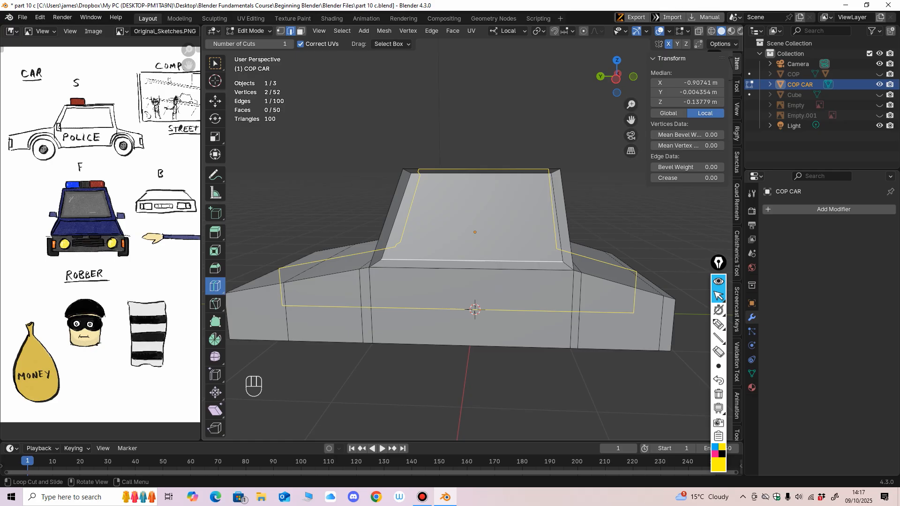
{"action": "middle_click_drag", "start_coordinate": [408, 239], "coordinate": [387, 220]}
{"action": "left_click_drag", "start_coordinate": [407, 170], "coordinate": [409, 170]}
{"action": "middle_click_drag", "start_coordinate": [412, 178], "coordinate": [375, 188]}
{"action": "left_click_drag", "start_coordinate": [346, 133], "coordinate": [347, 133]}
{"action": "middle_click_drag", "start_coordinate": [375, 160], "coordinate": [331, 191]}
Move the new edge loop around the +X side window slightly outward along X.
{"action": "left_click", "coordinate": [216, 101]}
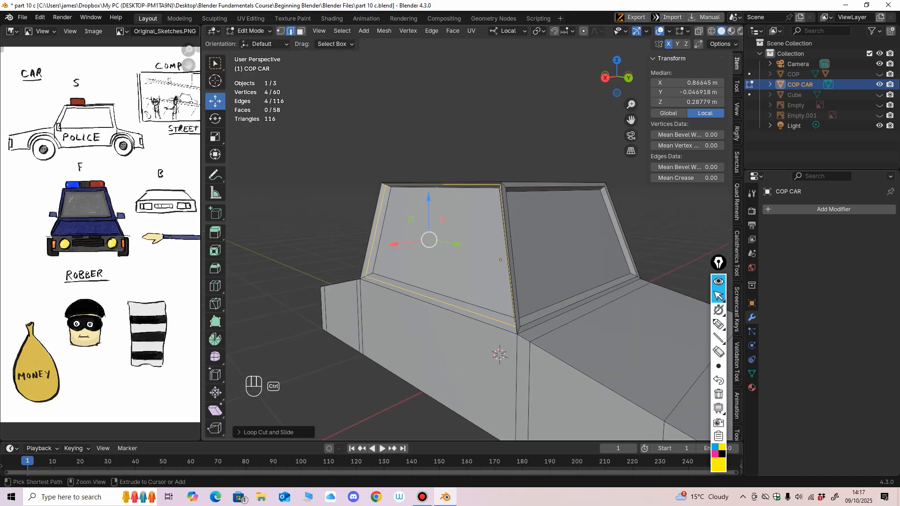
{"action": "middle_click_drag", "start_coordinate": [388, 267], "coordinate": [386, 246], "text": "ctrl"}
{"action": "left_click_drag", "start_coordinate": [386, 245], "coordinate": [377, 246]}
Select the matching edge loop around the opposite side window and move it outward to about X -0.88 m.
{"action": "middle_click_drag", "start_coordinate": [377, 247], "coordinate": [276, 244]}
{"action": "left_click", "coordinate": [483, 177]}
{"action": "middle_click_drag", "start_coordinate": [478, 187], "coordinate": [458, 188]}
{"action": "left_click", "coordinate": [342, 31]}
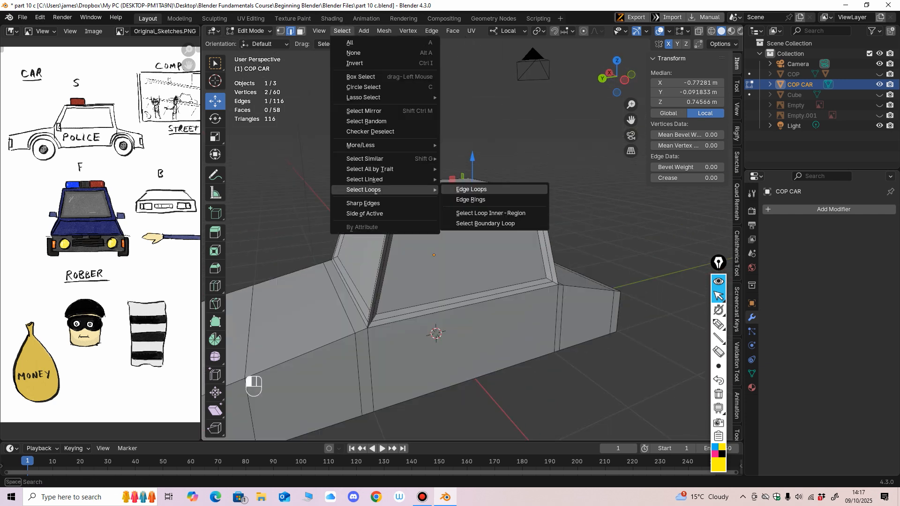
{"action": "left_click", "coordinate": [471, 189]}
{"action": "middle_click_drag", "start_coordinate": [469, 234], "coordinate": [515, 225]}
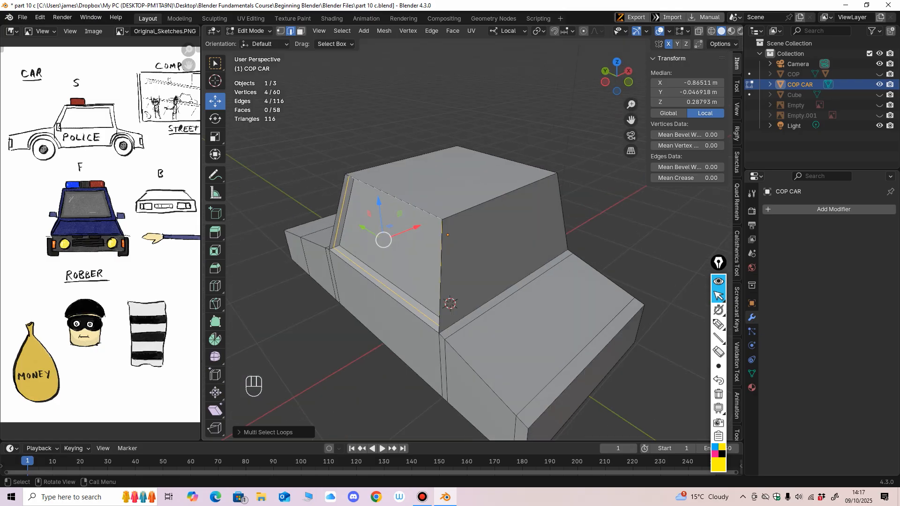
{"action": "left_click_drag", "start_coordinate": [417, 228], "coordinate": [413, 228]}
{"action": "middle_click_drag", "start_coordinate": [414, 228], "coordinate": [427, 214]}
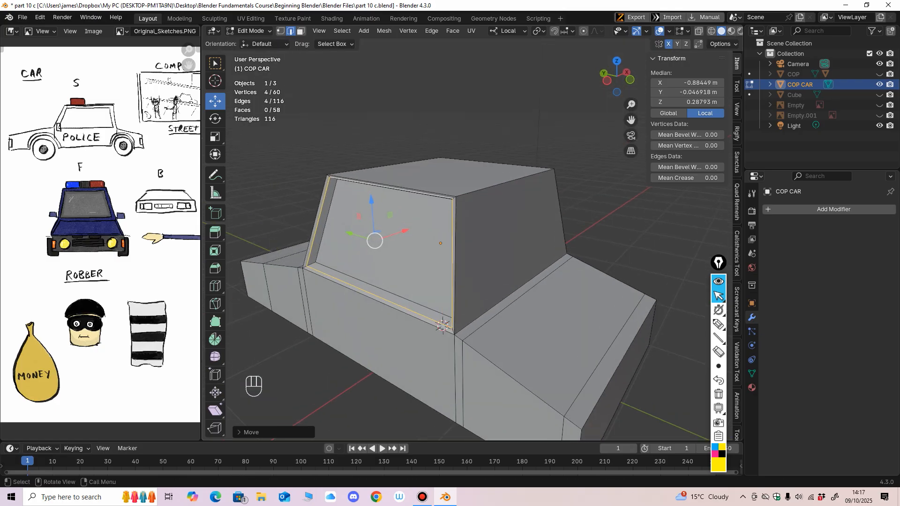
Move both side window faces outward to make the recesses shallower, placing the second at about X 0.87 m.
{"action": "key", "text": "3"}
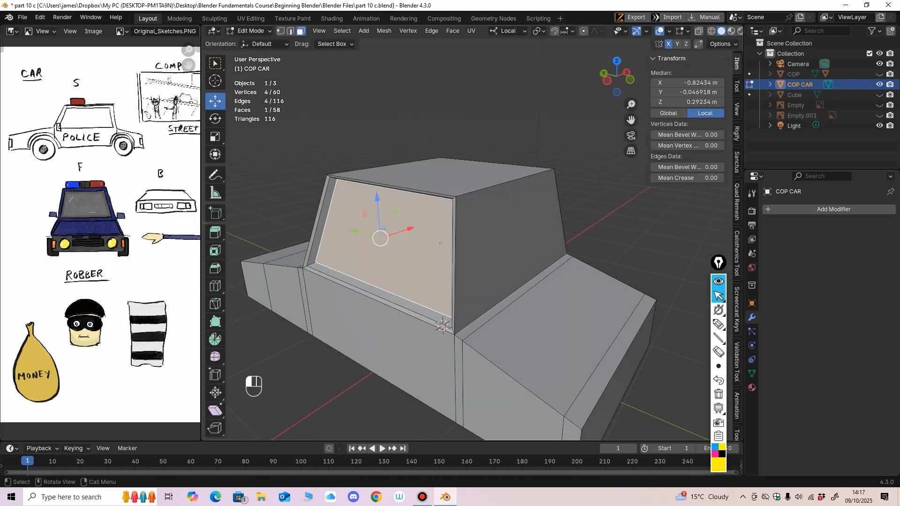
{"action": "left_click_drag", "start_coordinate": [411, 228], "coordinate": [405, 230]}
{"action": "middle_click_drag", "start_coordinate": [405, 231], "coordinate": [293, 229]}
{"action": "left_click", "coordinate": [572, 246]}
{"action": "middle_click_drag", "start_coordinate": [572, 246], "coordinate": [607, 244]}
{"action": "left_click_drag", "start_coordinate": [628, 233], "coordinate": [626, 234]}
Add one vertical loop cut through the bonnet section and one through the boot section at the wheel positions.
{"action": "middle_click_drag", "start_coordinate": [626, 234], "coordinate": [417, 215], "text": "ctrl"}
{"action": "middle_click_drag", "start_coordinate": [417, 215], "coordinate": [372, 211]}
{"action": "middle_click_drag", "start_coordinate": [371, 212], "coordinate": [379, 184], "text": "shift"}
{"action": "middle_click_drag", "start_coordinate": [379, 184], "coordinate": [399, 204]}
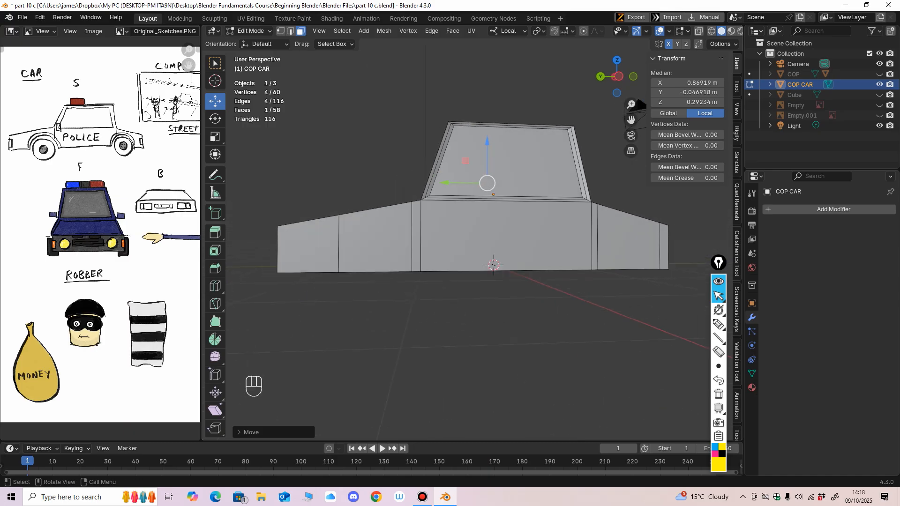
{"action": "left_click", "coordinate": [215, 286]}
{"action": "mouse_move", "coordinate": [384, 237]}
{"action": "middle_mouse_down"}
{"action": "mouse_move", "coordinate": [389, 257]}
{"action": "mouse_move", "coordinate": [387, 239]}
{"action": "middle_mouse_up"}
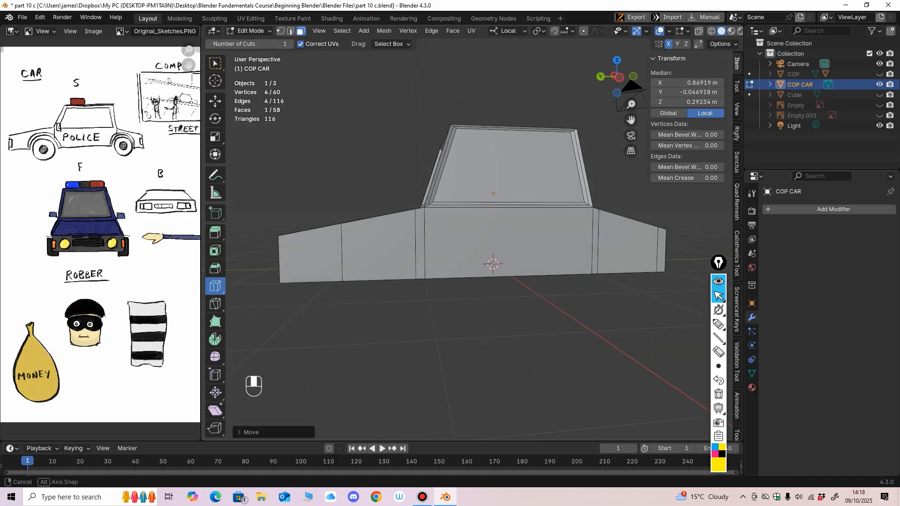
{"action": "left_click", "coordinate": [382, 245]}
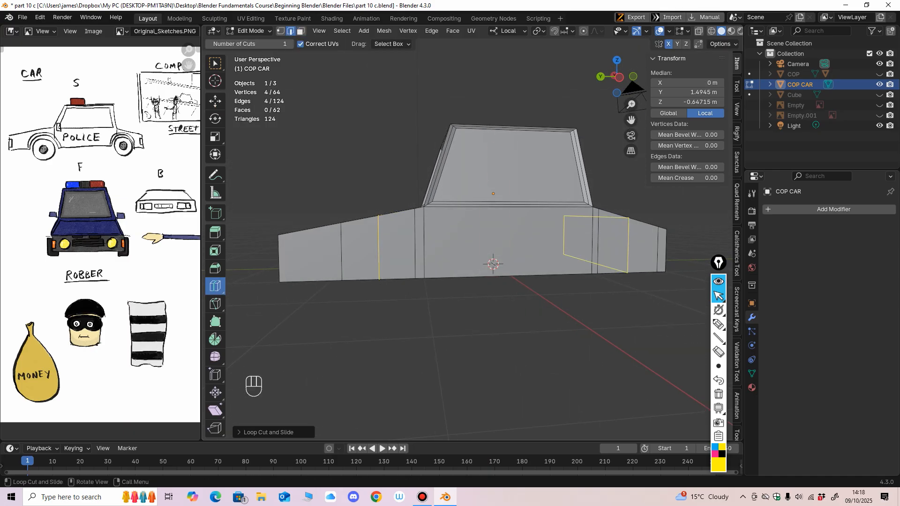
{"action": "left_click", "coordinate": [622, 244]}
{"action": "middle_click_drag", "start_coordinate": [621, 243], "coordinate": [607, 239]}
Turn on X-ray and raise the bottom vertices of both new loops to about Z -0.51 m to start the wheel arches.
{"action": "key", "text": "1"}
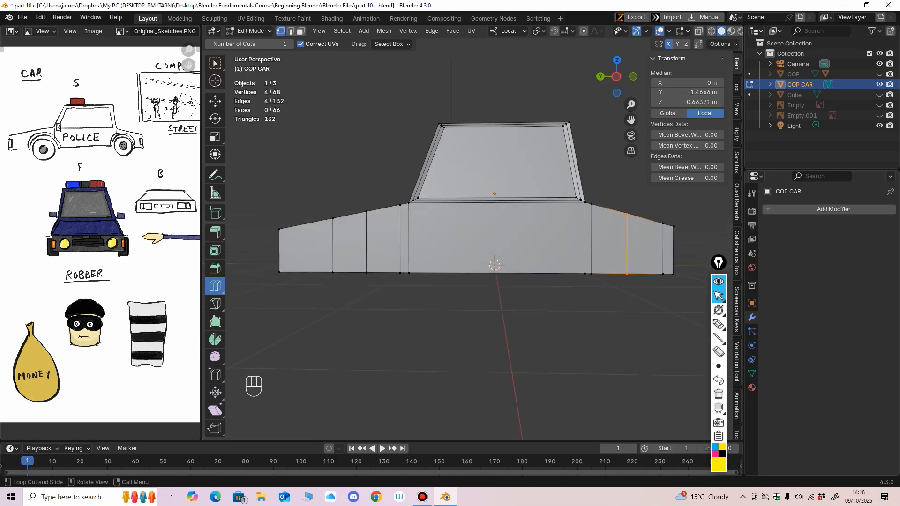
{"action": "left_click", "coordinate": [698, 31]}
{"action": "middle_click_drag", "start_coordinate": [400, 239], "coordinate": [414, 233]}
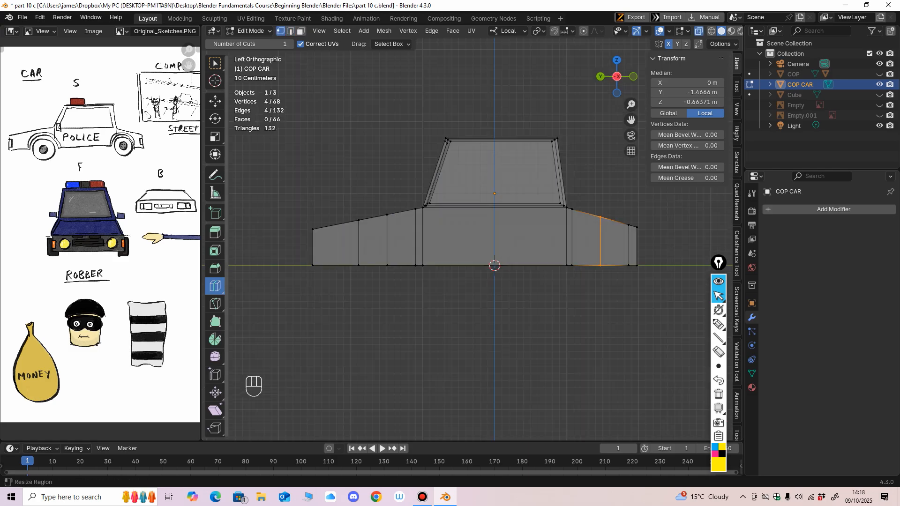
{"action": "left_click", "coordinate": [215, 101]}
{"action": "left_click_drag", "start_coordinate": [378, 255], "coordinate": [396, 277]}
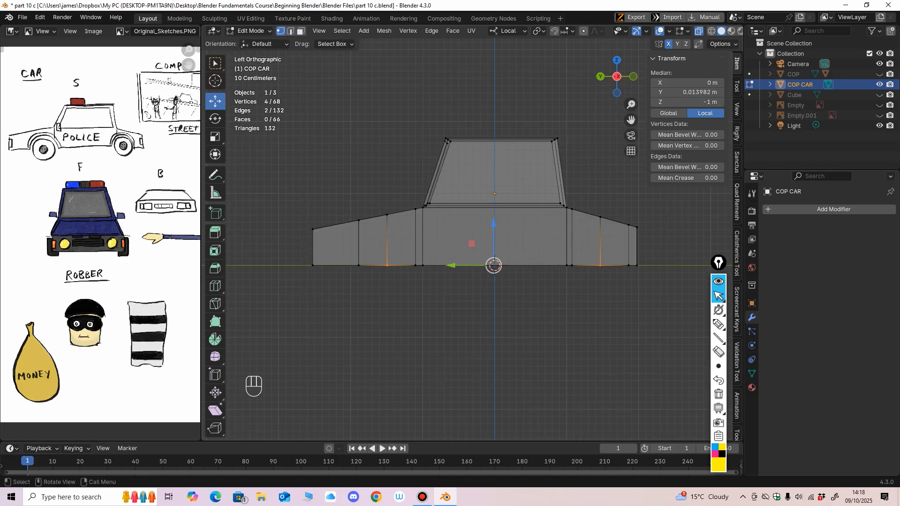
{"action": "left_click_drag", "start_coordinate": [493, 224], "coordinate": [493, 214]}
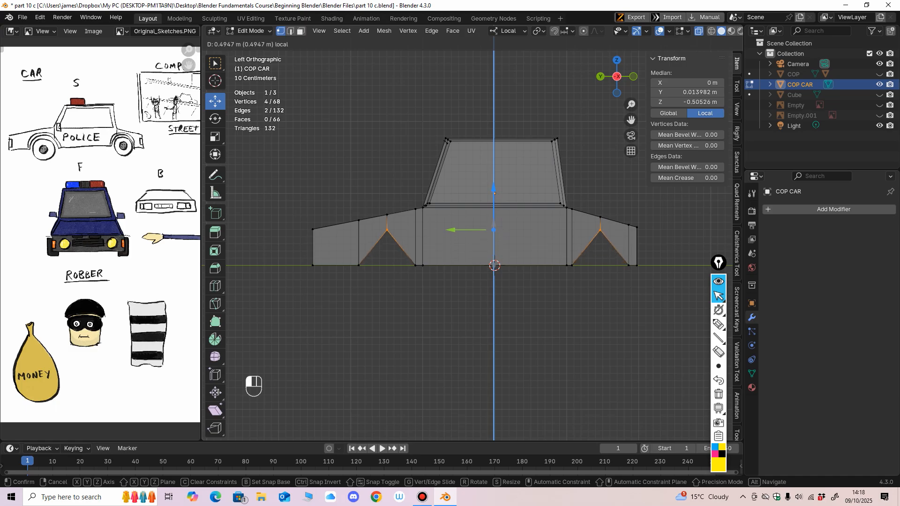
{"action": "left_click_drag", "start_coordinate": [493, 187], "coordinate": [493, 189]}
{"action": "middle_click_drag", "start_coordinate": [493, 188], "coordinate": [518, 187], "text": "shift"}
{"action": "middle_click_drag", "start_coordinate": [518, 188], "coordinate": [519, 164], "text": "ctrl"}
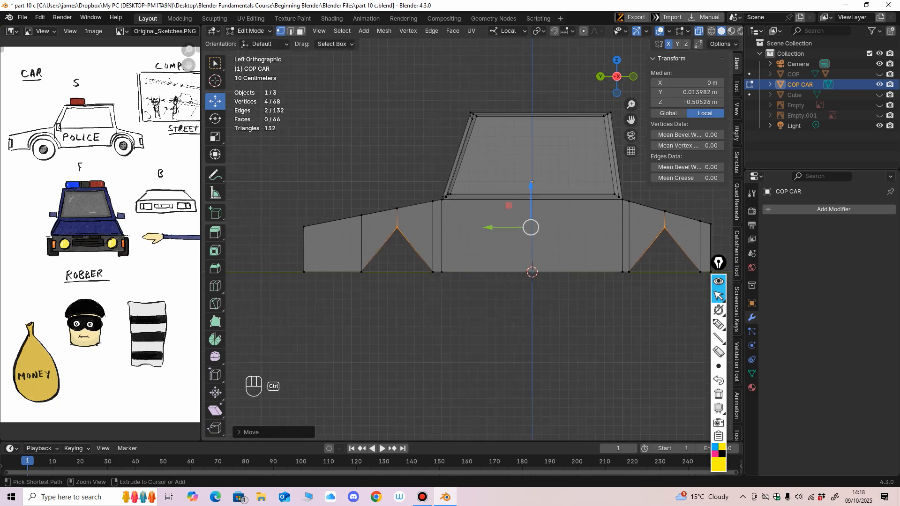
{"action": "left_click_drag", "start_coordinate": [531, 187], "coordinate": [531, 186]}
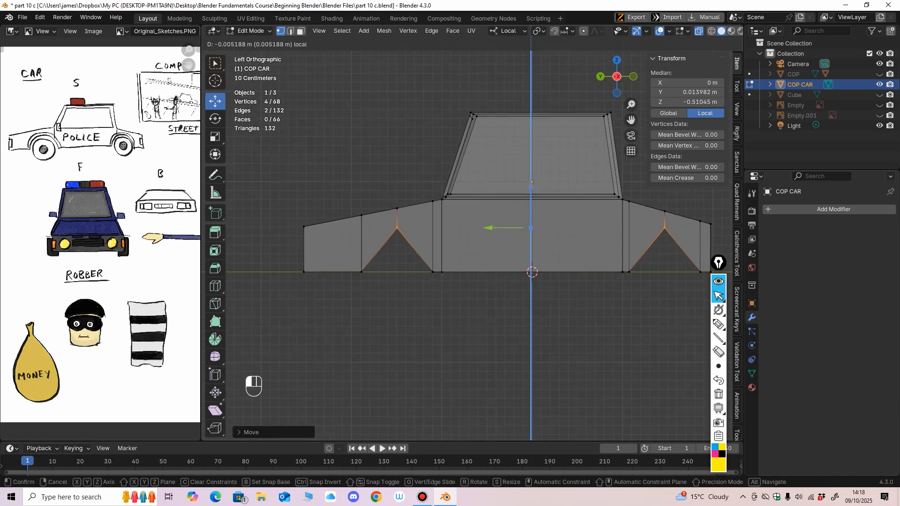
{"action": "left_click_drag", "start_coordinate": [531, 188], "coordinate": [531, 188]}
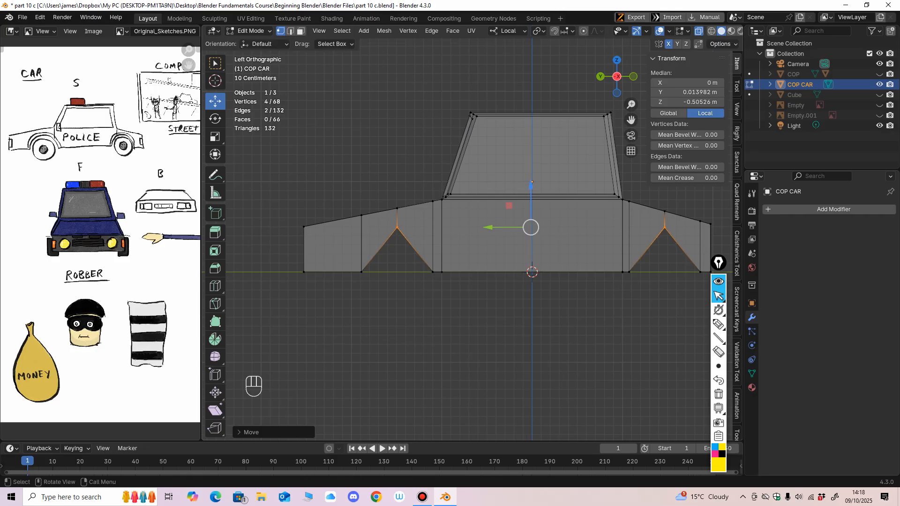
Add a loop cut on each side of the front wheel arch's peak and raise the new lower vertices to about Z -0.6 m.
{"action": "left_click", "coordinate": [215, 286]}
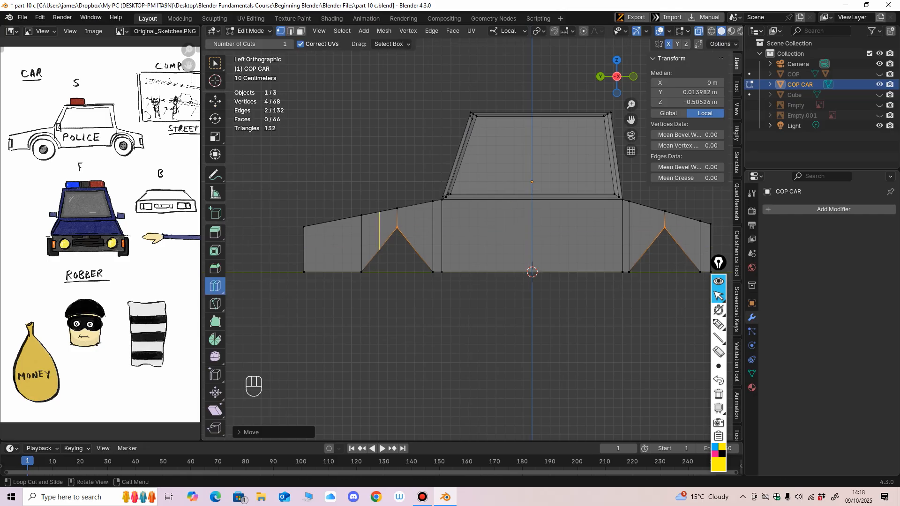
{"action": "left_click", "coordinate": [215, 101]}
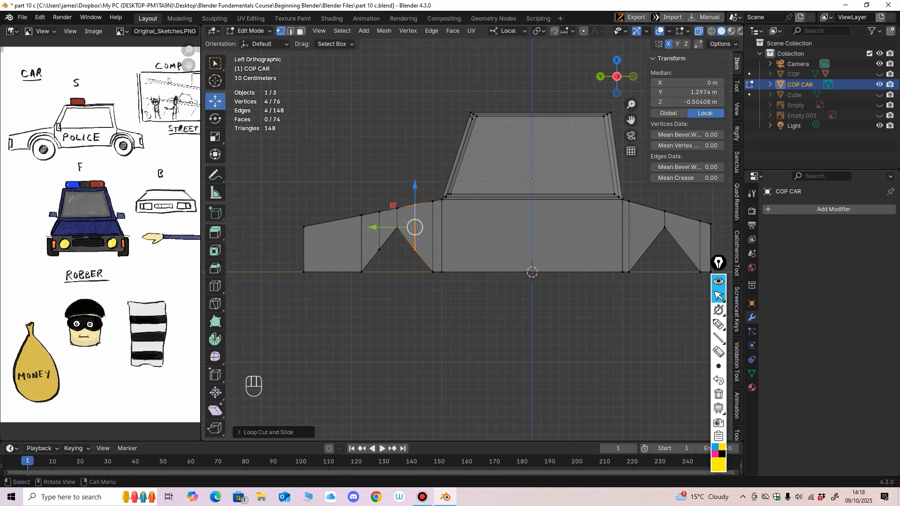
{"action": "left_click_drag", "start_coordinate": [388, 264], "coordinate": [422, 240]}
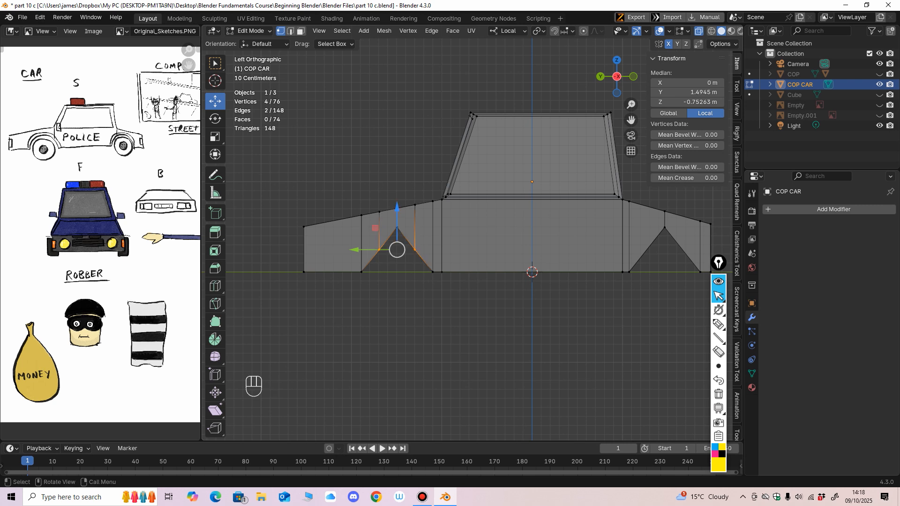
{"action": "left_click_drag", "start_coordinate": [397, 209], "coordinate": [397, 198]}
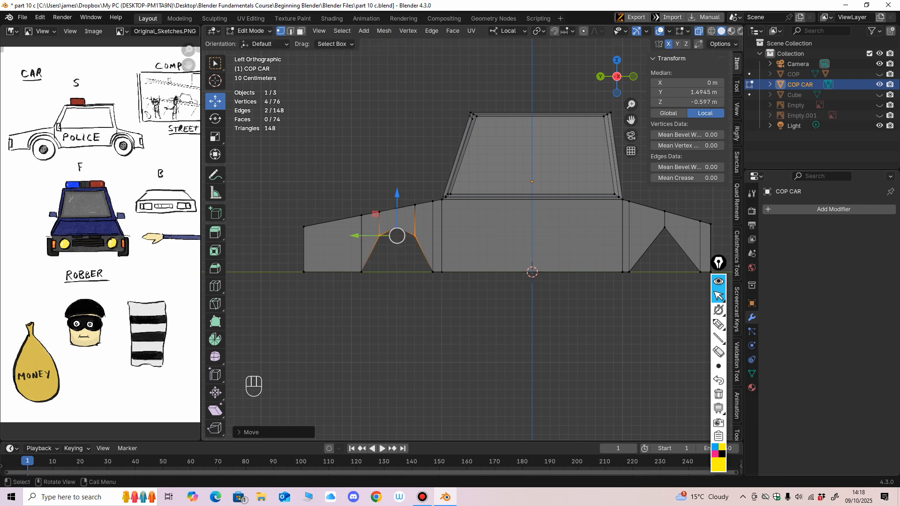
Scale the front arch's intermediate vertices apart along Y by about 1.45 to round the opening.
{"action": "left_click", "coordinate": [215, 137]}
{"action": "left_click_drag", "start_coordinate": [350, 235], "coordinate": [344, 235]}
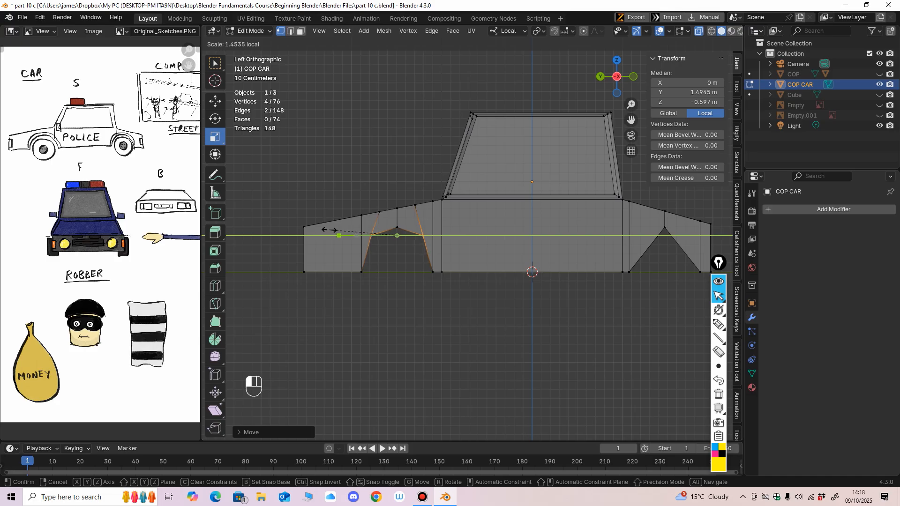
{"action": "left_click_drag", "start_coordinate": [329, 230], "coordinate": [330, 230]}
{"action": "mouse_move", "coordinate": [330, 231]}
{"action": "middle_mouse_down", "text": "shift"}
{"action": "mouse_move", "coordinate": [203, 220]}
{"action": "mouse_move", "coordinate": [321, 225]}
{"action": "middle_mouse_up", "text": "shift"}
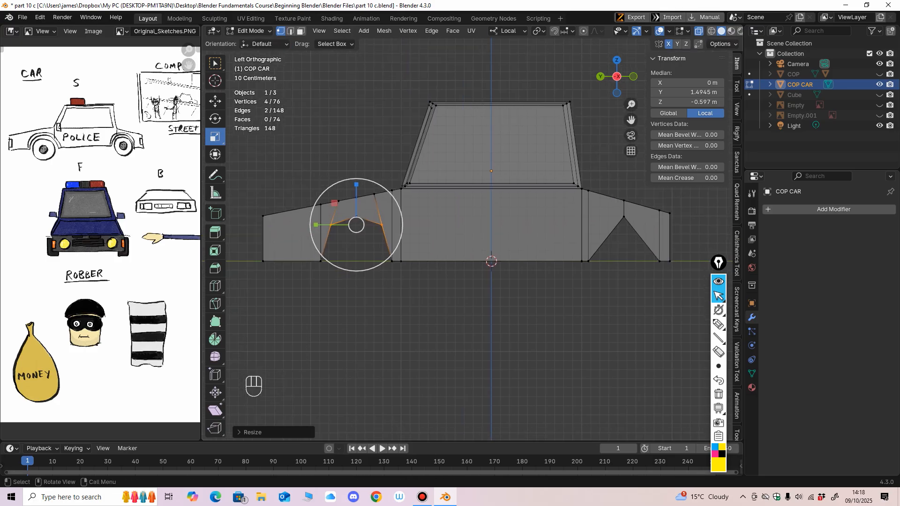
Add a loop cut on each side of the rear wheel arch's peak and raise the new lower vertices to about Z -0.63 m.
{"action": "left_click", "coordinate": [215, 286]}
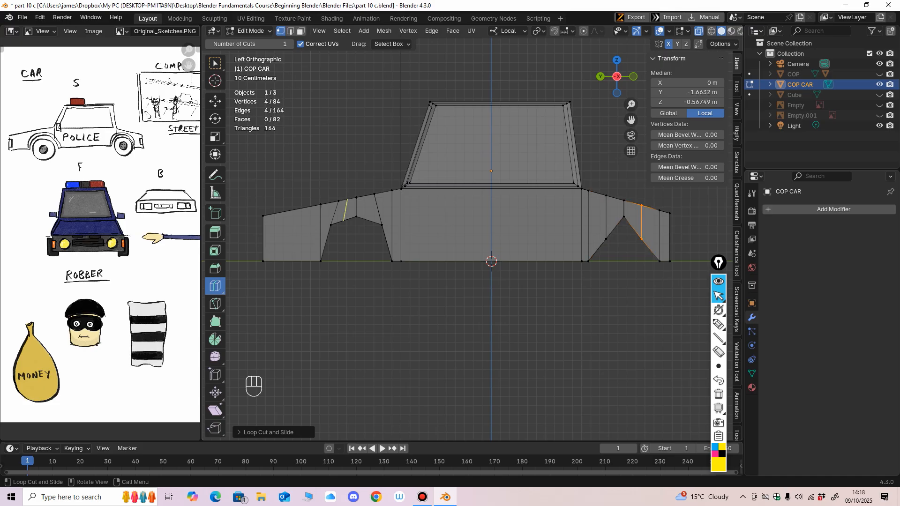
{"action": "left_click", "coordinate": [216, 100]}
{"action": "left_click", "coordinate": [606, 239]}
{"action": "left_click", "coordinate": [642, 239], "text": "shift"}
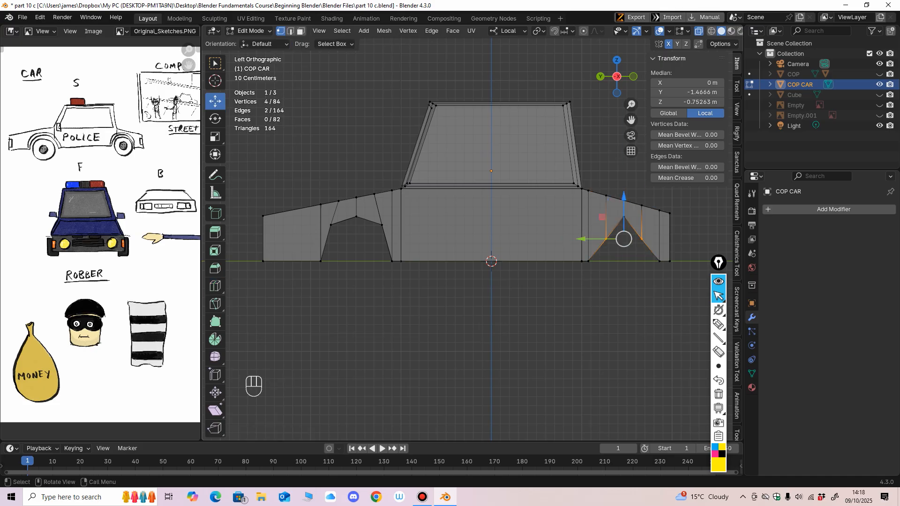
{"action": "left_click_drag", "start_coordinate": [623, 200], "coordinate": [623, 188]}
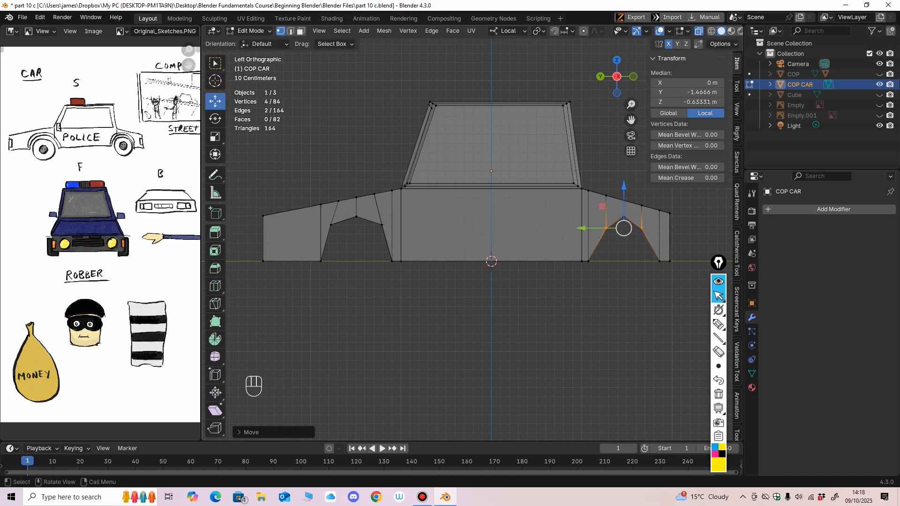
Scale the rear arch's intermediate vertices apart along Y to round the opening.
{"action": "left_click", "coordinate": [215, 137]}
{"action": "left_click_drag", "start_coordinate": [579, 227], "coordinate": [556, 226]}
{"action": "middle_click_drag", "start_coordinate": [557, 227], "coordinate": [557, 267], "text": "ctrl+shift"}
{"action": "middle_click_drag", "start_coordinate": [558, 267], "coordinate": [481, 272], "text": "alt"}
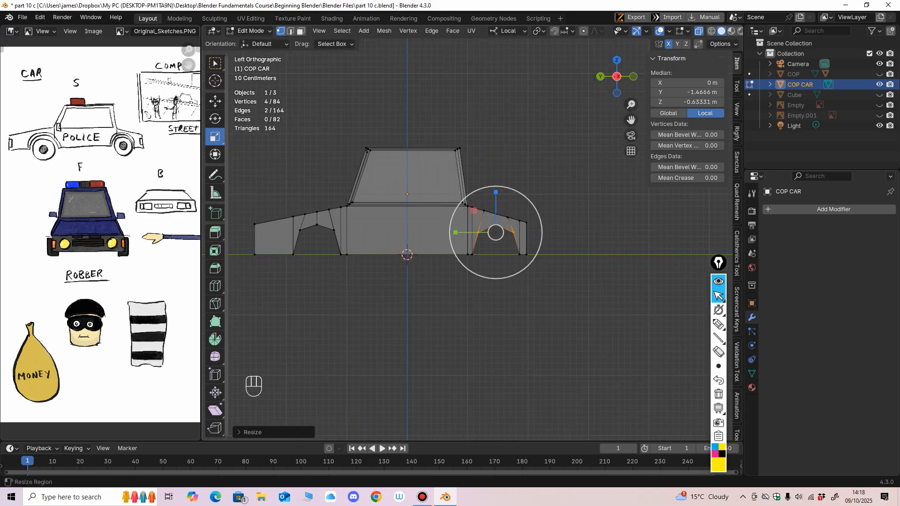
Extend the car's rear end to about Y -2.19 m and lower its top edge to about Z -0.53 m.
{"action": "left_click", "coordinate": [216, 101]}
{"action": "left_click_drag", "start_coordinate": [569, 201], "coordinate": [524, 268]}
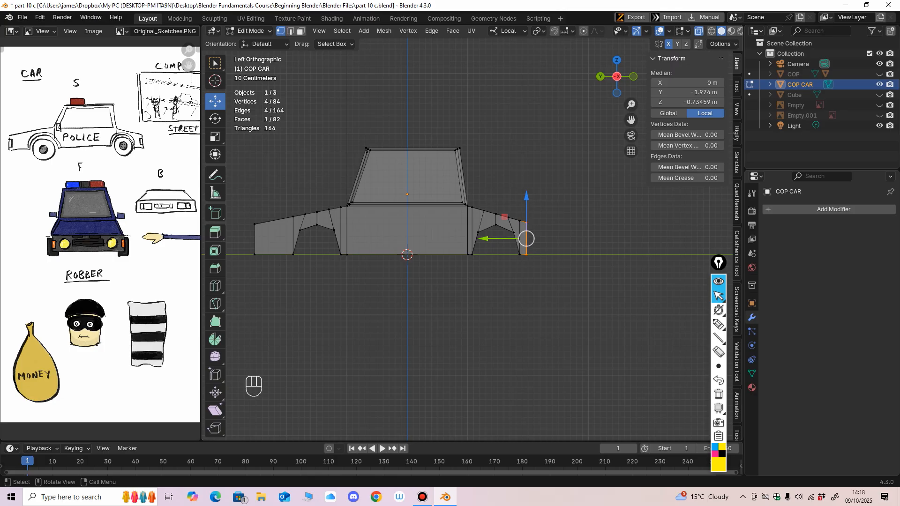
{"action": "left_click_drag", "start_coordinate": [490, 238], "coordinate": [502, 238]}
{"action": "left_click_drag", "start_coordinate": [554, 209], "coordinate": [528, 233]}
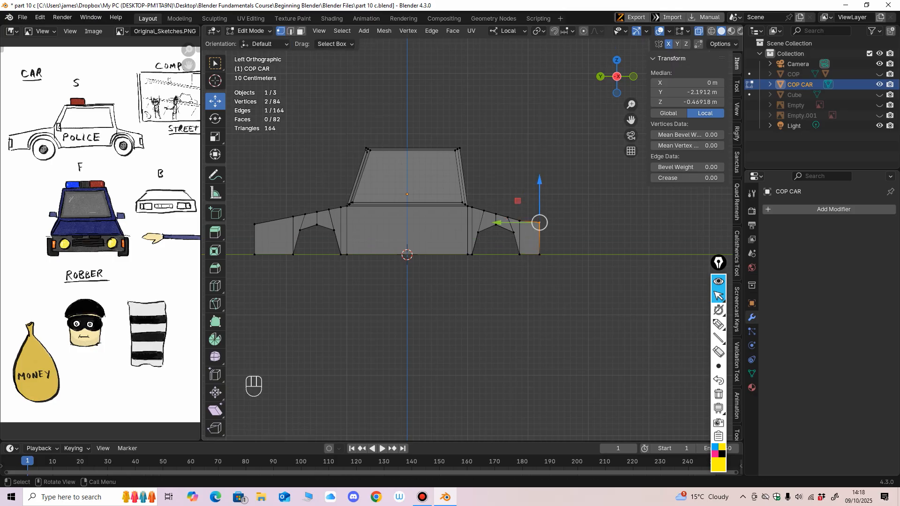
{"action": "left_click_drag", "start_coordinate": [539, 180], "coordinate": [540, 184]}
{"action": "middle_click_drag", "start_coordinate": [540, 184], "coordinate": [610, 179], "text": "shift"}
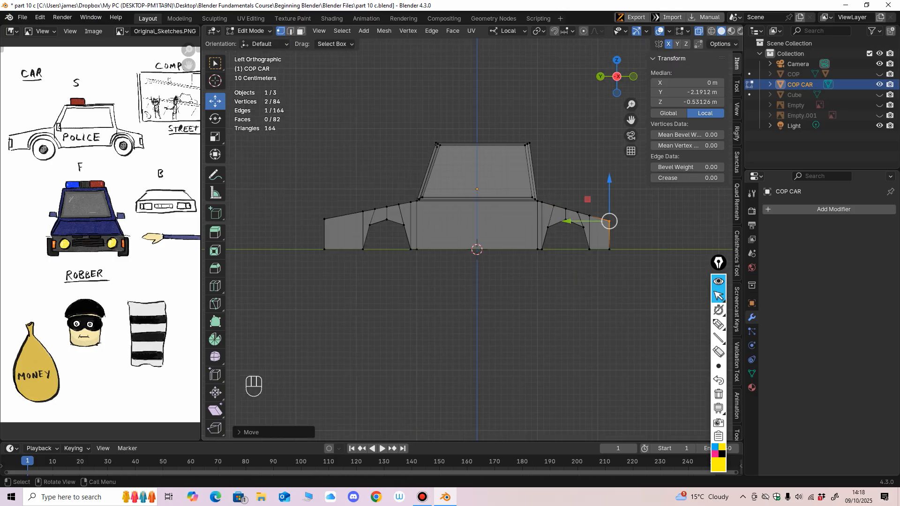
Move the front arch's forward vertices to about Y 2.01 m and lower the upper pair to about Z -0.4 m.
{"action": "middle_click_drag", "start_coordinate": [609, 179], "coordinate": [546, 165]}
{"action": "middle_click_drag", "start_coordinate": [675, 191], "coordinate": [622, 214]}
{"action": "middle_click_drag", "start_coordinate": [622, 214], "coordinate": [656, 174], "text": "ctrl"}
{"action": "middle_click_drag", "start_coordinate": [657, 174], "coordinate": [657, 166], "text": "ctrl"}
{"action": "left_click_drag", "start_coordinate": [396, 276], "coordinate": [396, 276]}
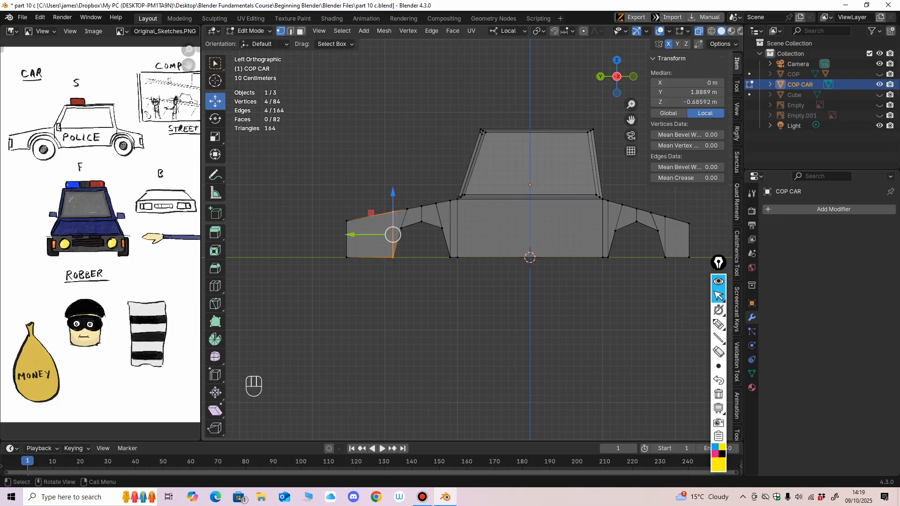
{"action": "key", "text": "g"}
{"action": "key", "text": "y"}
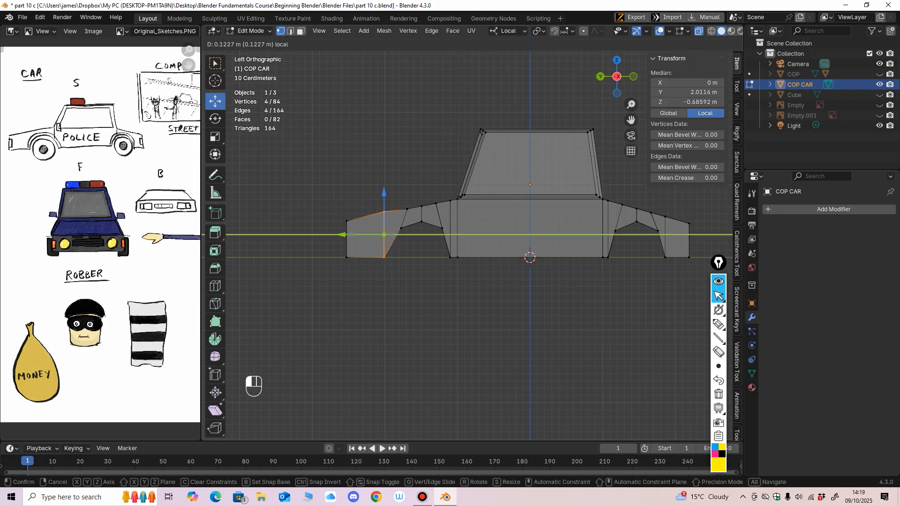
{"action": "left_click_drag", "start_coordinate": [342, 234], "coordinate": [342, 234]}
{"action": "left_click_drag", "start_coordinate": [369, 199], "coordinate": [395, 223]}
{"action": "left_click_drag", "start_coordinate": [384, 171], "coordinate": [384, 174]}
{"action": "middle_click_drag", "start_coordinate": [384, 173], "coordinate": [366, 155], "text": "ctrl"}
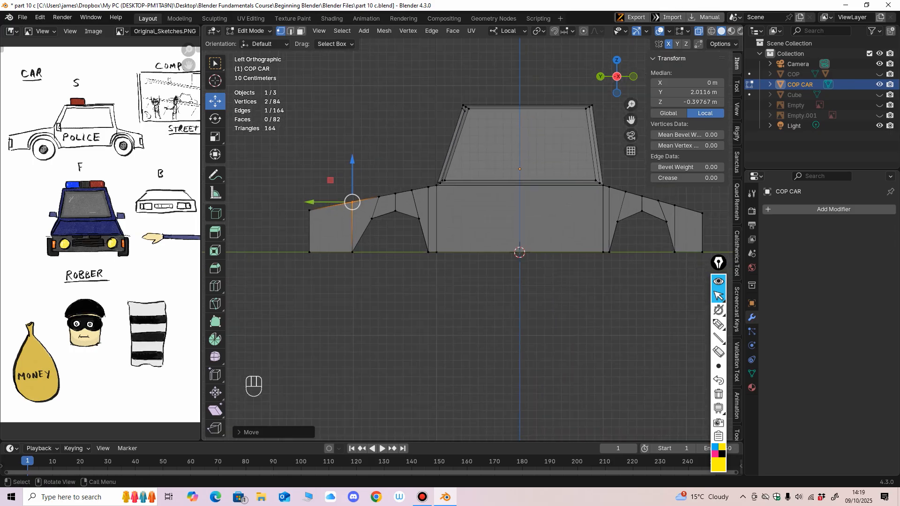
Widen the wheel arch bases by shifting their lower corner vertices along Y, with the rear arch's corners at about -1.04 m and -1.89 m.
{"action": "left_click_drag", "start_coordinate": [411, 296], "coordinate": [391, 252]}
{"action": "left_click_drag", "start_coordinate": [615, 248], "coordinate": [564, 252]}
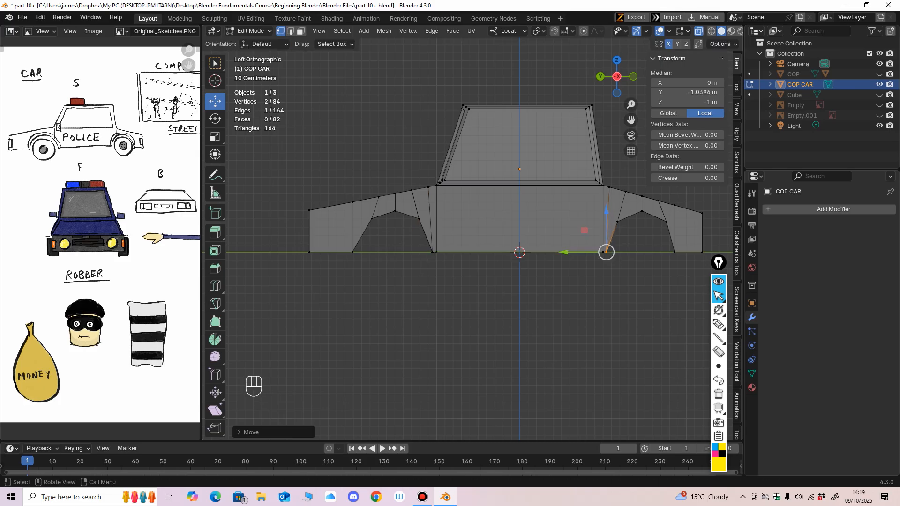
{"action": "middle_click_drag", "start_coordinate": [564, 262], "coordinate": [459, 266], "text": "shift"}
{"action": "left_click_drag", "start_coordinate": [580, 246], "coordinate": [530, 256]}
{"action": "middle_click_drag", "start_coordinate": [530, 260], "coordinate": [635, 267], "text": "shift"}
{"action": "scroll", "coordinate": [644, 254], "scroll_direction": "down", "scroll_amount": 1}
{"action": "scroll", "coordinate": [595, 269], "scroll_direction": "up", "scroll_amount": 1}
{"action": "scroll", "coordinate": [634, 267], "scroll_direction": "up", "scroll_amount": 1}
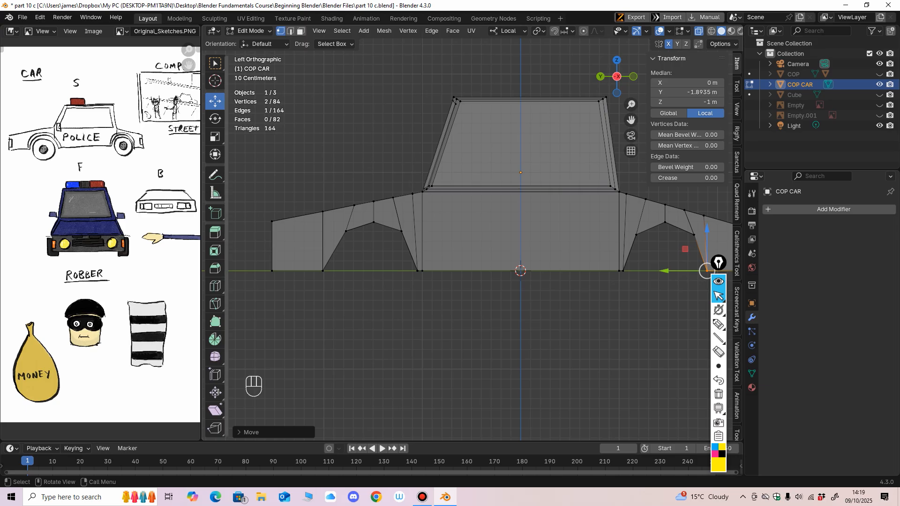
Add vertical loop cuts through the upper segments of both wheel arches and the front arch's forward segment.
{"action": "left_click", "coordinate": [215, 286]}
{"action": "left_click", "coordinate": [386, 221]}
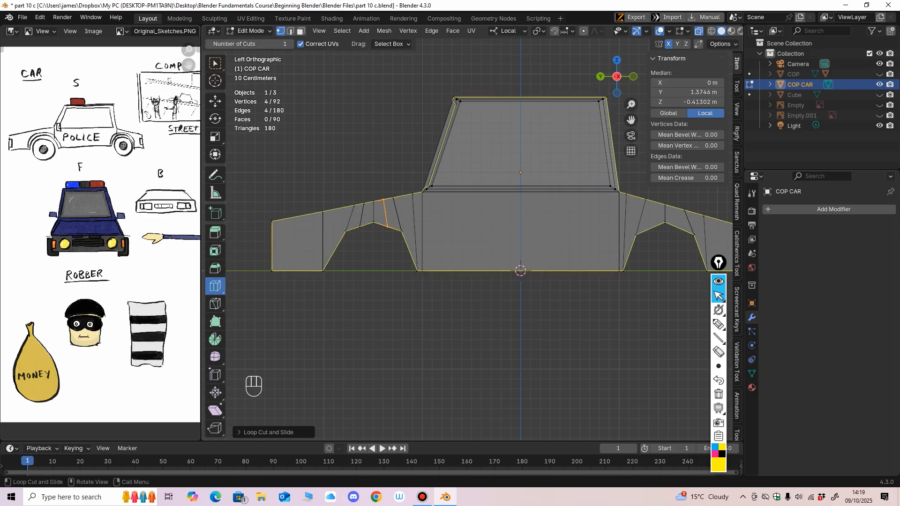
{"action": "left_click", "coordinate": [335, 242]}
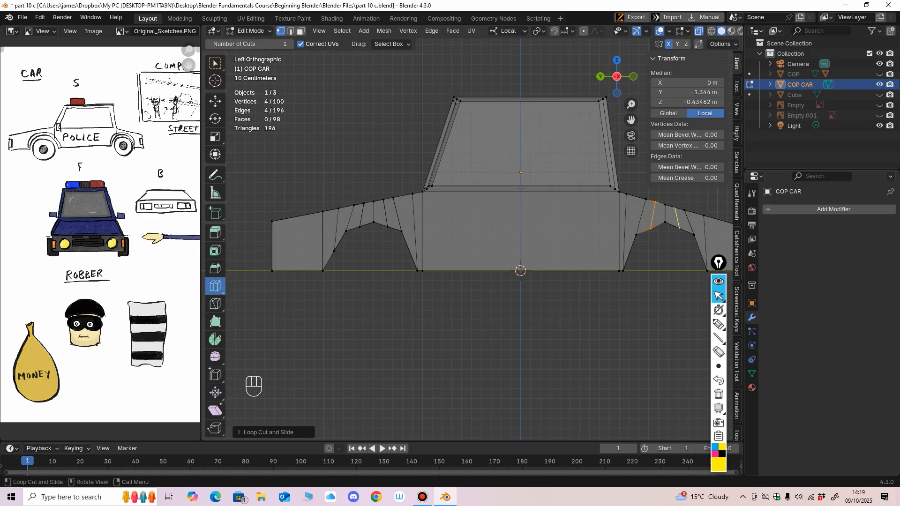
{"action": "left_click", "coordinate": [677, 218]}
{"action": "middle_click_drag", "start_coordinate": [463, 164], "coordinate": [466, 192], "text": "shift"}
Move the newly cut vertices on the front and rear wheel arches to round the openings, and save the file.
{"action": "left_click", "coordinate": [215, 101]}
{"action": "left_click_drag", "start_coordinate": [383, 255], "coordinate": [384, 256]}
{"action": "mouse_move", "coordinate": [394, 228]}
{"action": "left_mouse_down", "text": "shift"}
{"action": "mouse_move", "coordinate": [403, 245]}
{"action": "mouse_move", "coordinate": [391, 231]}
{"action": "left_mouse_up", "text": "shift"}
{"action": "middle_click_drag", "start_coordinate": [391, 231], "coordinate": [243, 236], "text": "shift"}
{"action": "left_click_drag", "start_coordinate": [515, 233], "coordinate": [535, 239]}
{"action": "middle_click_drag", "start_coordinate": [534, 239], "coordinate": [569, 262]}
{"action": "middle_click_drag", "start_coordinate": [570, 262], "coordinate": [569, 248], "text": "ctrl"}
{"action": "key", "text": "alt+z"}
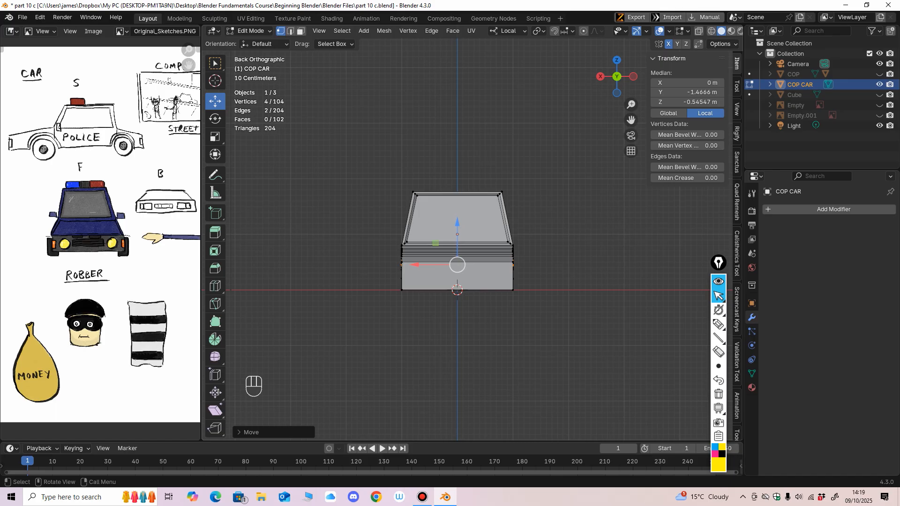
{"action": "key", "text": "ctrl+s"}
Add lengthwise loop cuts down the car's centre and through each half at about X 0.49 m and -0.49 m.
{"action": "middle_click_drag", "start_coordinate": [270, 136], "coordinate": [233, 67]}
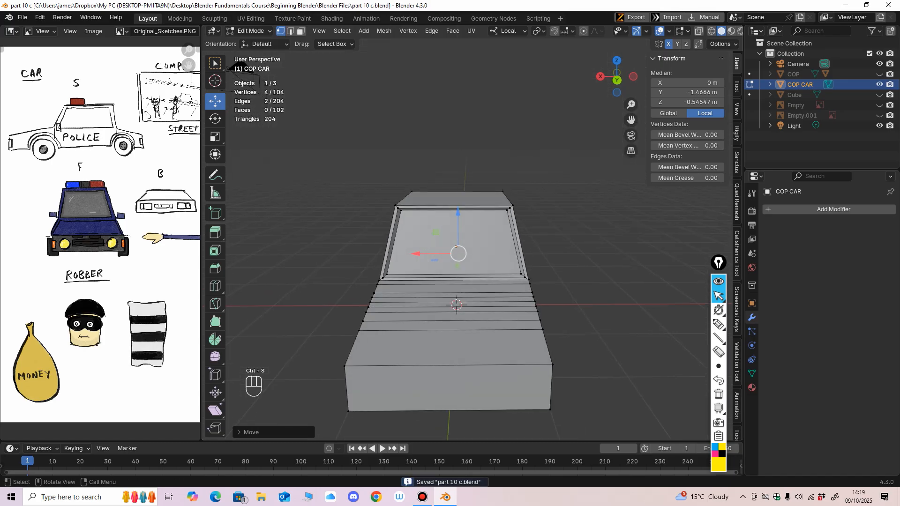
{"action": "middle_click_drag", "start_coordinate": [469, 290], "coordinate": [469, 262], "text": "alt"}
{"action": "left_click", "coordinate": [215, 286]}
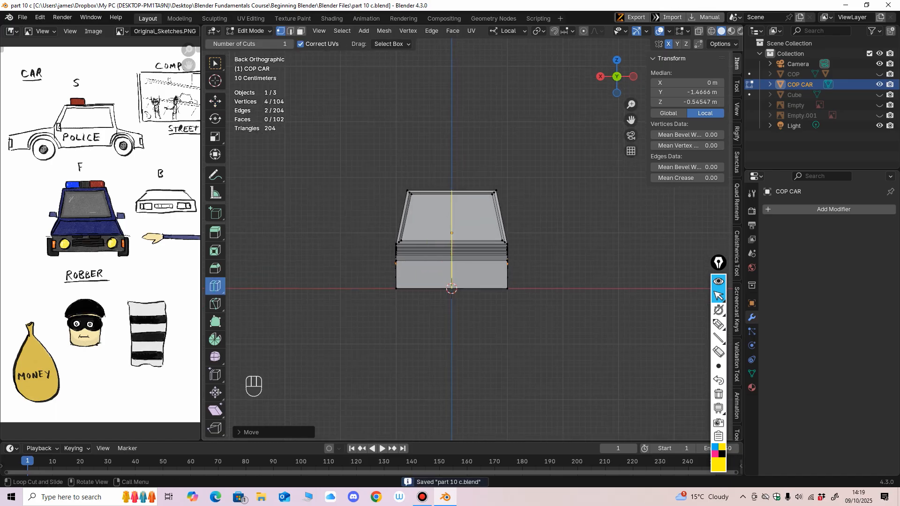
{"action": "left_click", "coordinate": [441, 274]}
{"action": "middle_click_drag", "start_coordinate": [441, 274], "coordinate": [440, 288]}
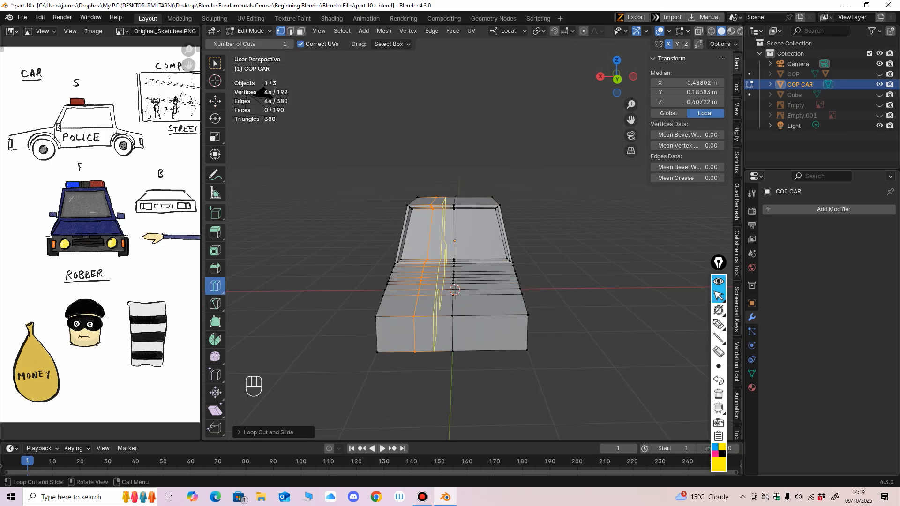
{"action": "mouse_move", "coordinate": [503, 281]}
{"action": "middle_mouse_down"}
{"action": "mouse_move", "coordinate": [471, 294]}
{"action": "mouse_move", "coordinate": [452, 317]}
{"action": "mouse_move", "coordinate": [502, 322]}
{"action": "mouse_move", "coordinate": [506, 273]}
{"action": "middle_mouse_up"}
{"action": "middle_click_drag", "start_coordinate": [506, 272], "coordinate": [514, 248], "text": "ctrl"}
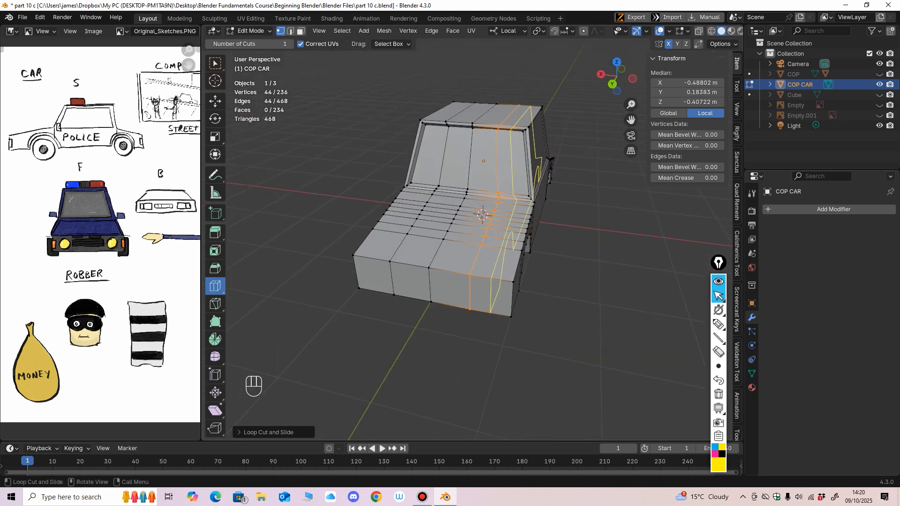
Add a loop cut across the front end at about Y 2.27 m, between the nose and the wheel arch.
{"action": "middle_click_drag", "start_coordinate": [425, 263], "coordinate": [363, 213]}
{"action": "left_click", "coordinate": [358, 215]}
{"action": "middle_click_drag", "start_coordinate": [363, 213], "coordinate": [418, 231], "text": "shift"}
{"action": "scroll", "coordinate": [446, 175], "scroll_direction": "up", "scroll_amount": 1}
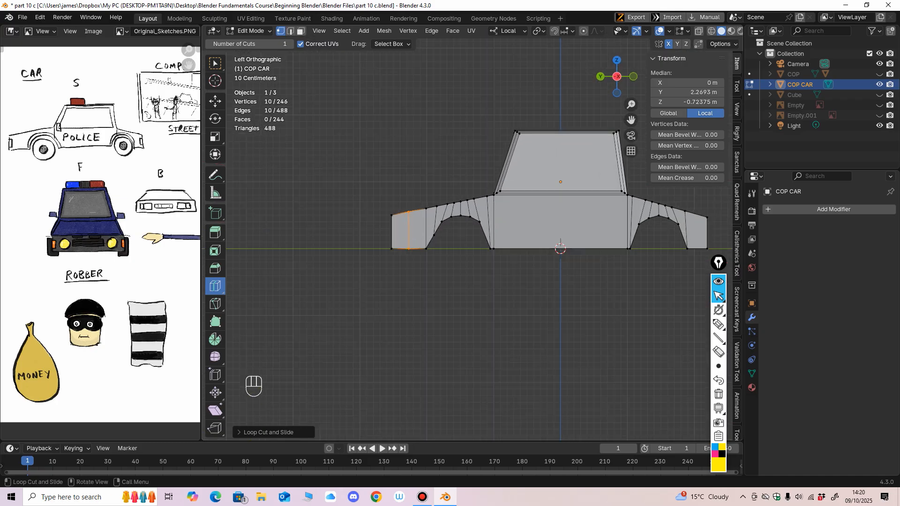
Extrude the four nose faces and their two adjoining side faces outward along normals, to a median Y of about 2.5 m.
{"action": "left_click", "coordinate": [301, 31]}
{"action": "middle_click_drag", "start_coordinate": [347, 140], "coordinate": [373, 147]}
{"action": "left_click", "coordinate": [215, 101]}
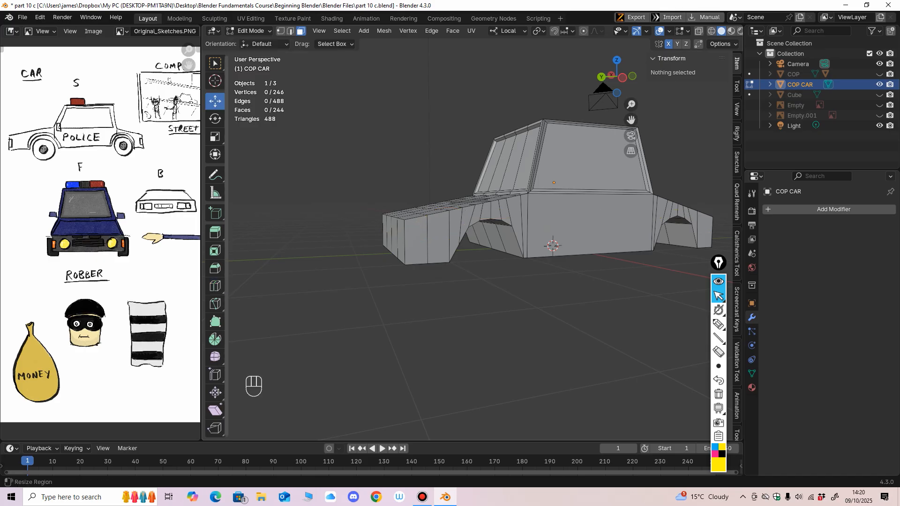
{"action": "left_click", "coordinate": [416, 242]}
{"action": "middle_click_drag", "start_coordinate": [415, 242], "coordinate": [594, 273]}
{"action": "left_click", "coordinate": [524, 278], "text": "shift"}
{"action": "left_click", "coordinate": [478, 270], "text": "shift"}
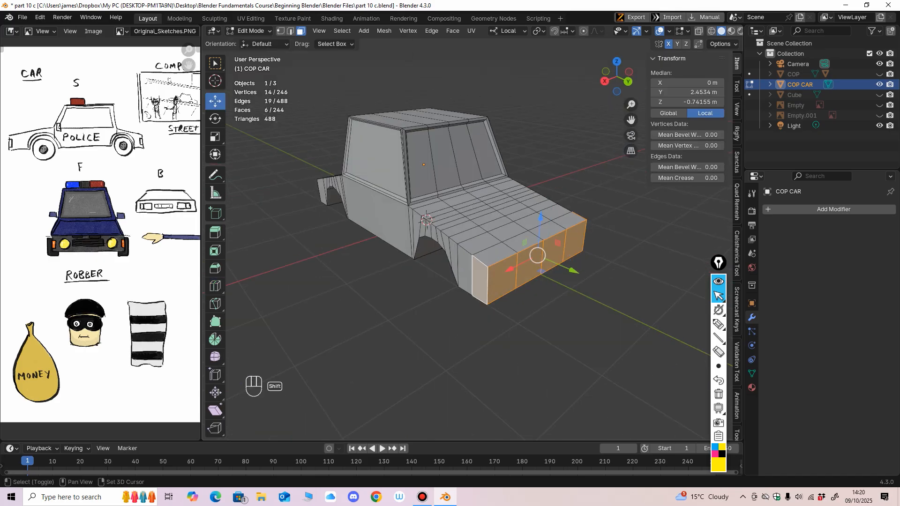
{"action": "middle_click_drag", "start_coordinate": [478, 270], "coordinate": [361, 255]}
{"action": "middle_click_drag", "start_coordinate": [436, 272], "coordinate": [503, 310]}
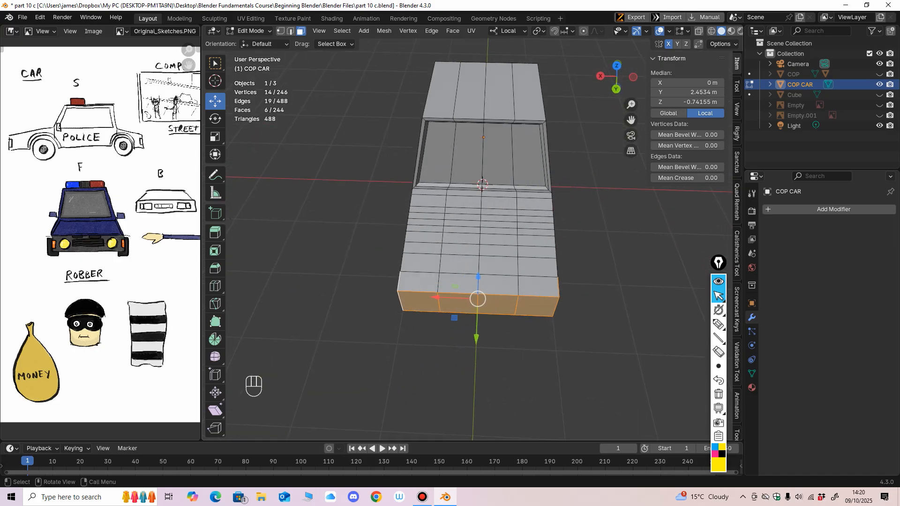
{"action": "key", "text": "ctrl+f"}
{"action": "left_click", "coordinate": [387, 317]}
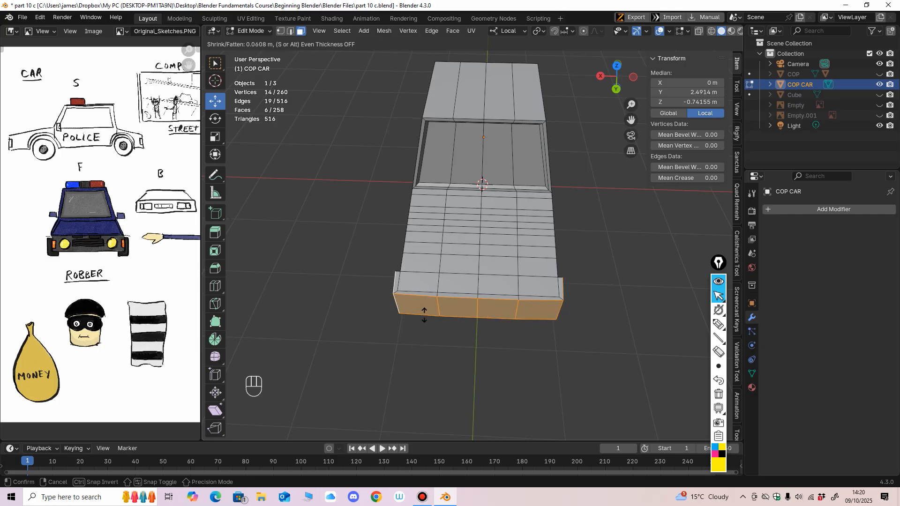
{"action": "left_click", "coordinate": [424, 315]}
Add a loop cut across the rear end at about Y -2.03 m, behind the rear wheel arch.
{"action": "middle_click_drag", "start_coordinate": [424, 314], "coordinate": [300, 300]}
{"action": "middle_click_drag", "start_coordinate": [422, 291], "coordinate": [295, 220]}
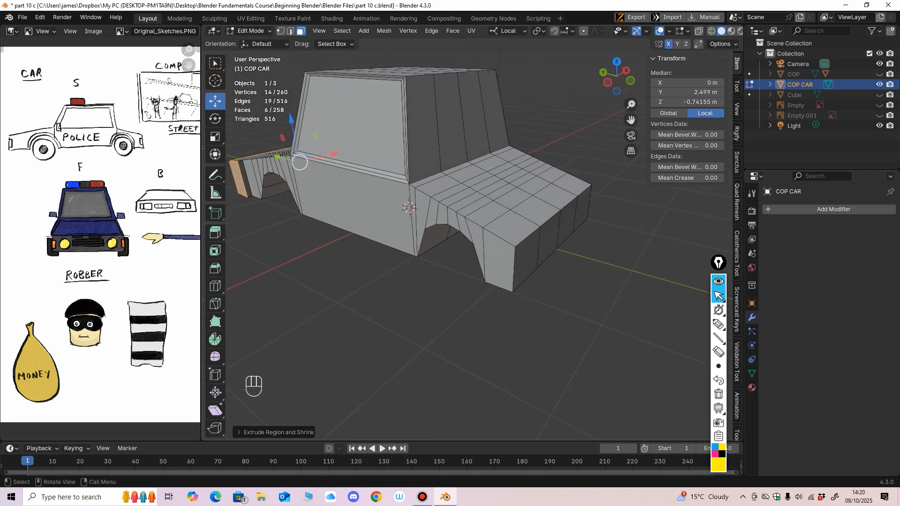
{"action": "left_click", "coordinate": [215, 286]}
{"action": "middle_click_drag", "start_coordinate": [291, 263], "coordinate": [319, 253], "text": "alt"}
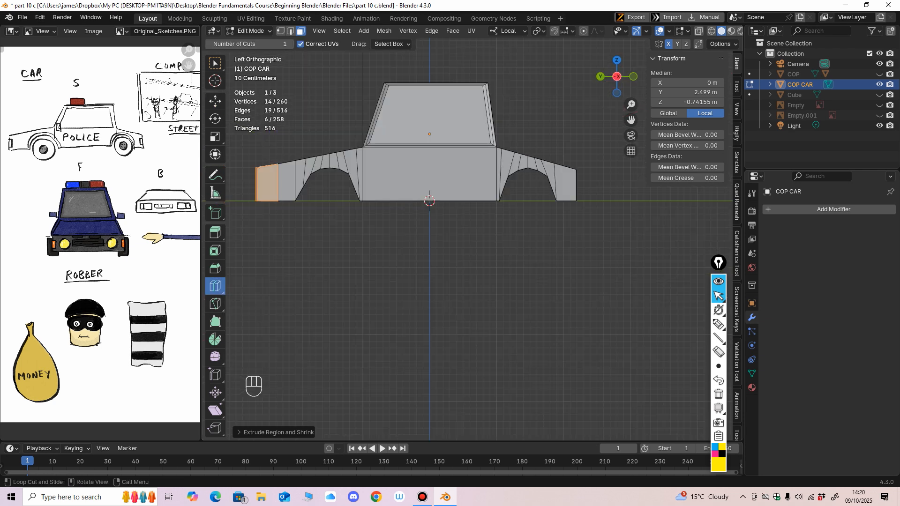
{"action": "left_click", "coordinate": [565, 172]}
{"action": "middle_click_drag", "start_coordinate": [562, 176], "coordinate": [481, 161], "text": "shift"}
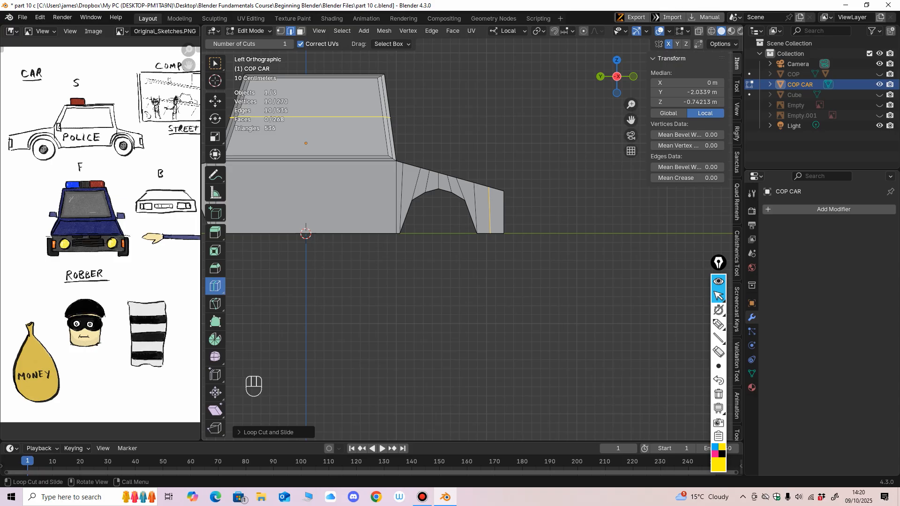
Extrude the four tail faces and their two adjoining side faces outward along normals, to a median Y of about -2.2 m.
{"action": "key", "text": "3"}
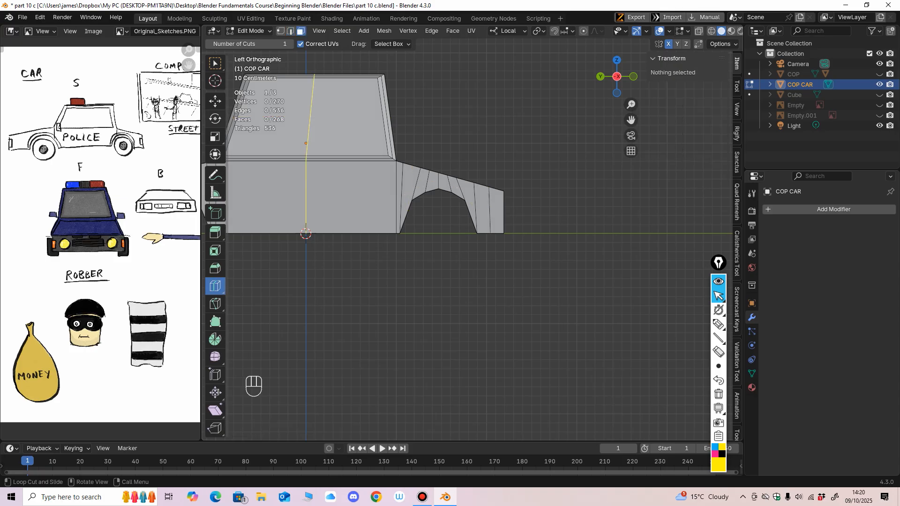
{"action": "left_click", "coordinate": [215, 102]}
{"action": "left_click", "coordinate": [496, 211]}
{"action": "middle_click_drag", "start_coordinate": [497, 216], "coordinate": [404, 240]}
{"action": "left_click", "coordinate": [370, 247], "text": "shift"}
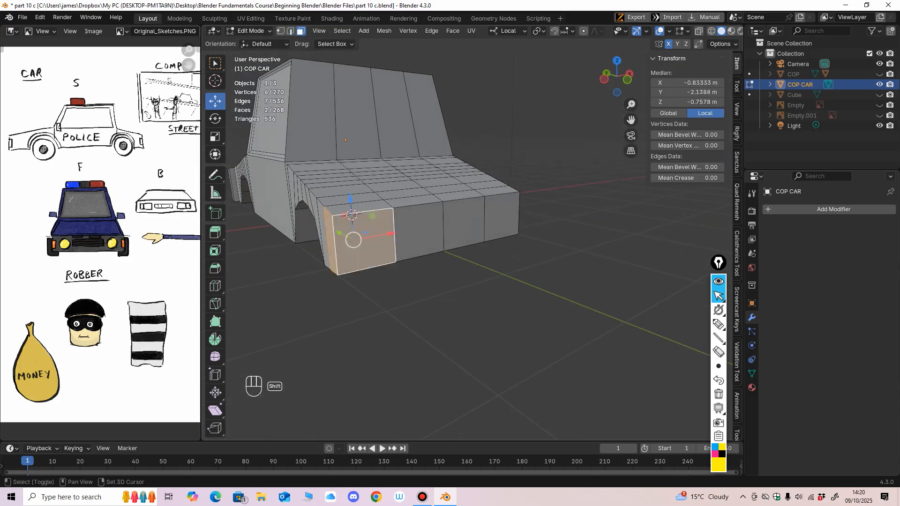
{"action": "left_click", "coordinate": [418, 232], "text": "shift"}
{"action": "left_click", "coordinate": [463, 224], "text": "shift"}
{"action": "left_click", "coordinate": [501, 217], "text": "shift"}
{"action": "middle_click_drag", "start_coordinate": [501, 217], "coordinate": [423, 218]}
{"action": "left_click", "coordinate": [493, 218], "text": "shift"}
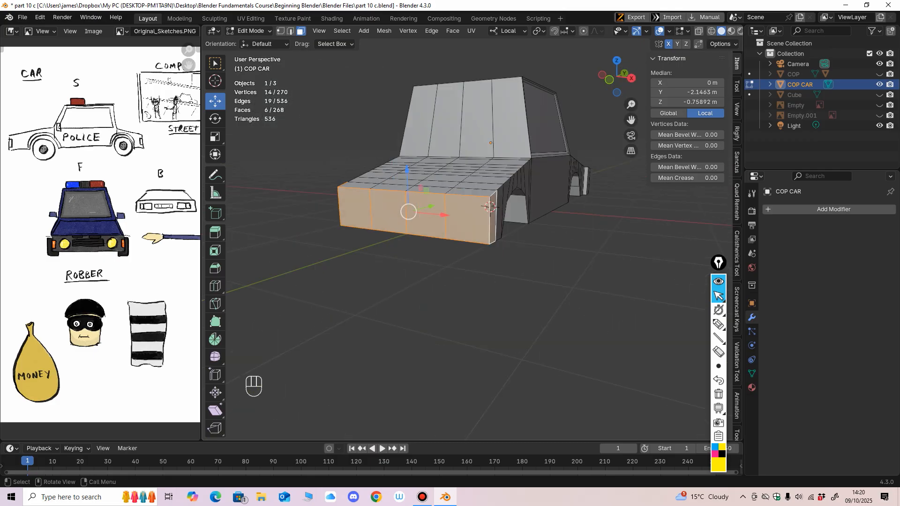
{"action": "middle_click_drag", "start_coordinate": [493, 219], "coordinate": [410, 211], "text": "alt"}
{"action": "right_click", "coordinate": [408, 210]}
{"action": "left_click", "coordinate": [409, 227]}
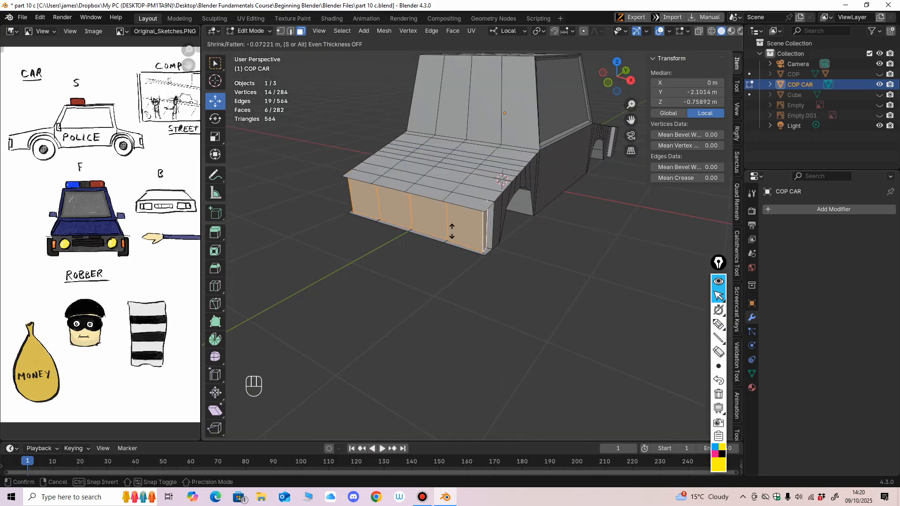
{"action": "left_click", "coordinate": [406, 212]}
Lower the rear bumper's upper side vertex at the wheel-arch end to about Z -0.52 m.
{"action": "middle_click_drag", "start_coordinate": [405, 212], "coordinate": [393, 227], "text": "alt"}
{"action": "scroll", "coordinate": [419, 241], "scroll_direction": "up", "scroll_amount": 1}
{"action": "key", "text": "1"}
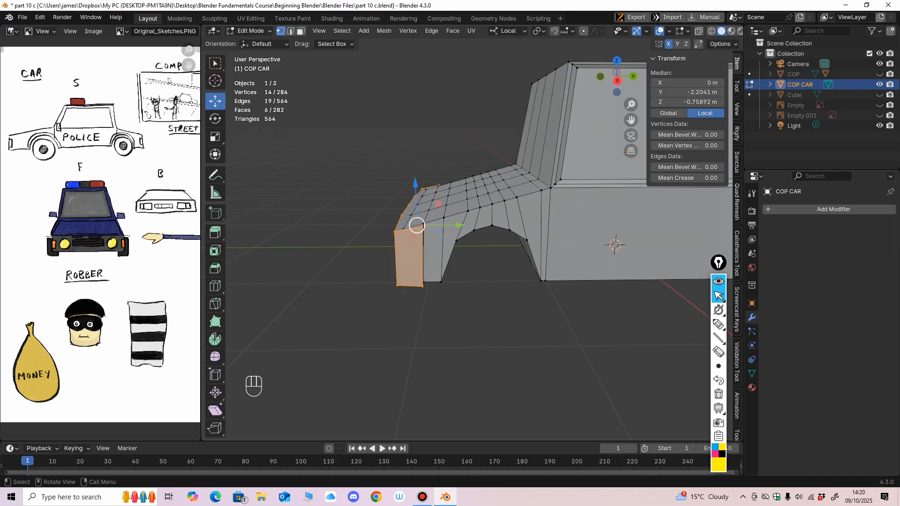
{"action": "left_click", "coordinate": [422, 229]}
{"action": "key", "text": "g"}
{"action": "key", "text": "z"}
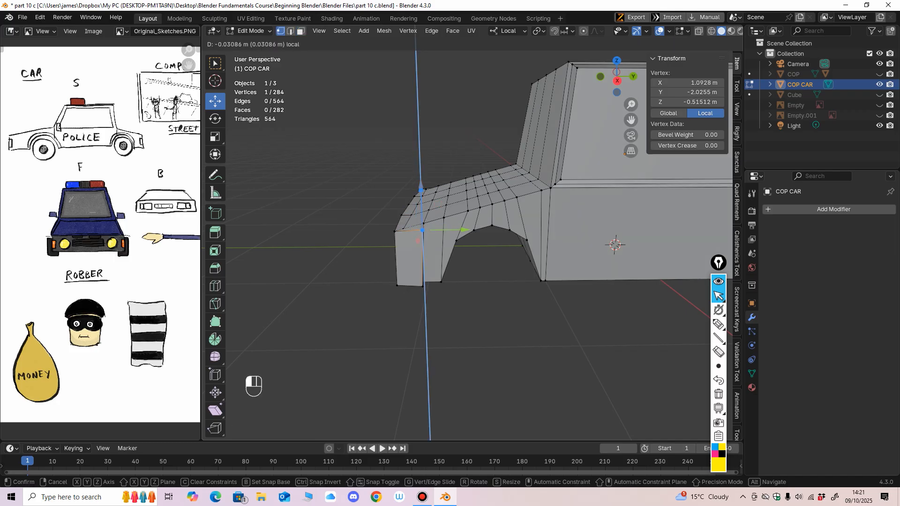
{"action": "left_click_drag", "start_coordinate": [421, 189], "coordinate": [420, 190]}
{"action": "key", "text": "KP_3"}
{"action": "middle_click_drag", "start_coordinate": [421, 190], "coordinate": [242, 203], "text": "shift"}
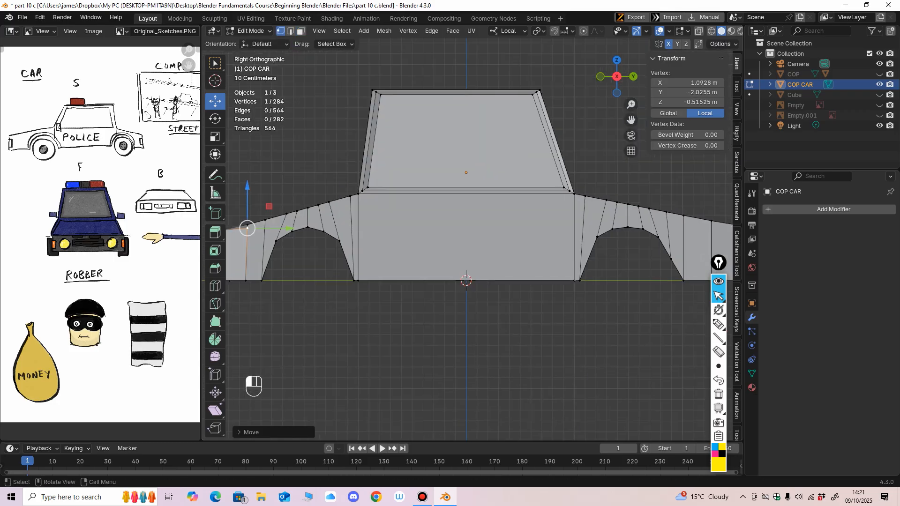
{"action": "left_click_drag", "start_coordinate": [248, 187], "coordinate": [247, 187]}
{"action": "middle_click_drag", "start_coordinate": [247, 187], "coordinate": [389, 207], "text": "shift"}
{"action": "middle_click_drag", "start_coordinate": [390, 207], "coordinate": [390, 187], "text": "ctrl"}
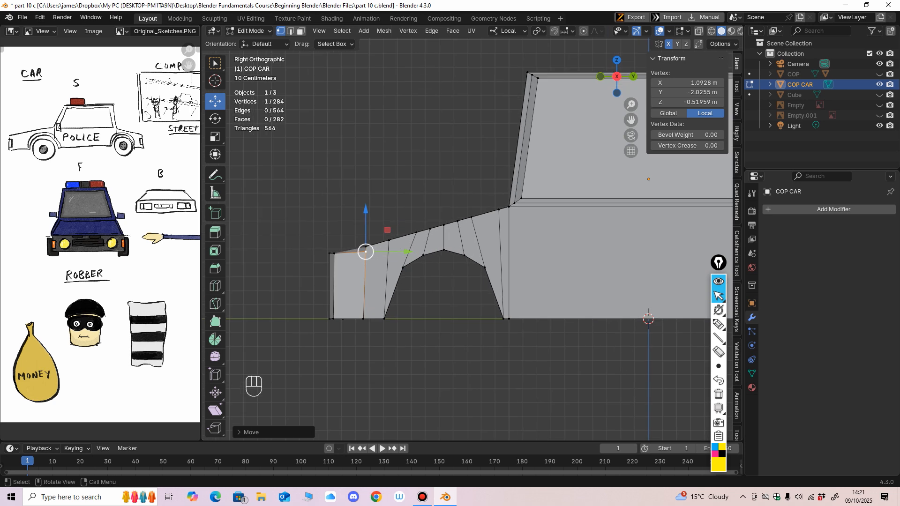
Lower the boot's two outer vertices on the seam beside the rear bumper.
{"action": "left_click", "coordinate": [365, 246]}
{"action": "left_click_drag", "start_coordinate": [366, 206], "coordinate": [366, 211]}
{"action": "key", "text": "ctrl+z"}
{"action": "mouse_move", "coordinate": [365, 210]}
{"action": "middle_mouse_down"}
{"action": "mouse_move", "coordinate": [386, 227]}
{"action": "mouse_move", "coordinate": [374, 227]}
{"action": "mouse_move", "coordinate": [375, 220]}
{"action": "middle_mouse_up"}
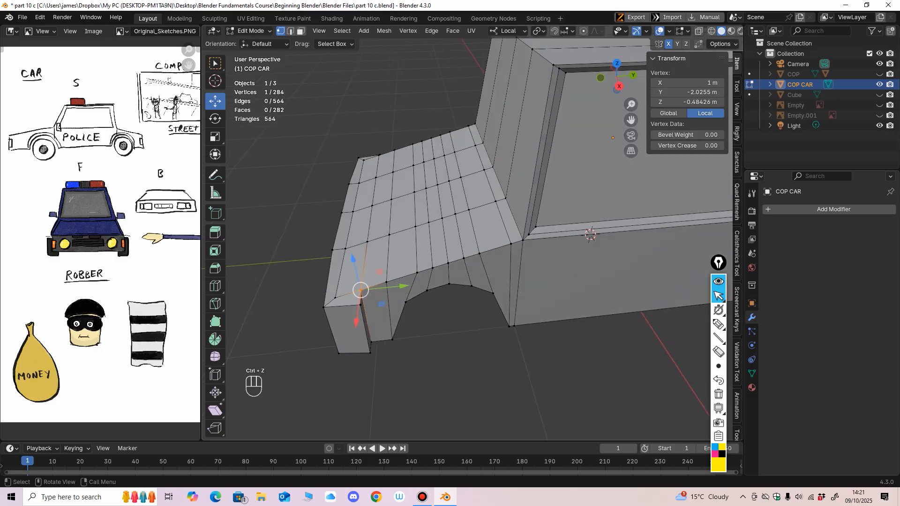
{"action": "left_click", "coordinate": [379, 155], "text": "shift"}
{"action": "middle_click_drag", "start_coordinate": [380, 157], "coordinate": [363, 138]}
{"action": "left_click_drag", "start_coordinate": [366, 206], "coordinate": [366, 211]}
{"action": "middle_click_drag", "start_coordinate": [366, 211], "coordinate": [392, 206]}
Lower the boot's three middle vertices on the rear bumper seam to about Z -0.53 m.
{"action": "left_click", "coordinate": [401, 240]}
{"action": "left_click", "coordinate": [404, 227], "text": "ctrl"}
{"action": "left_click", "coordinate": [406, 215], "text": "shift"}
{"action": "left_click_drag", "start_coordinate": [400, 201], "coordinate": [401, 206]}
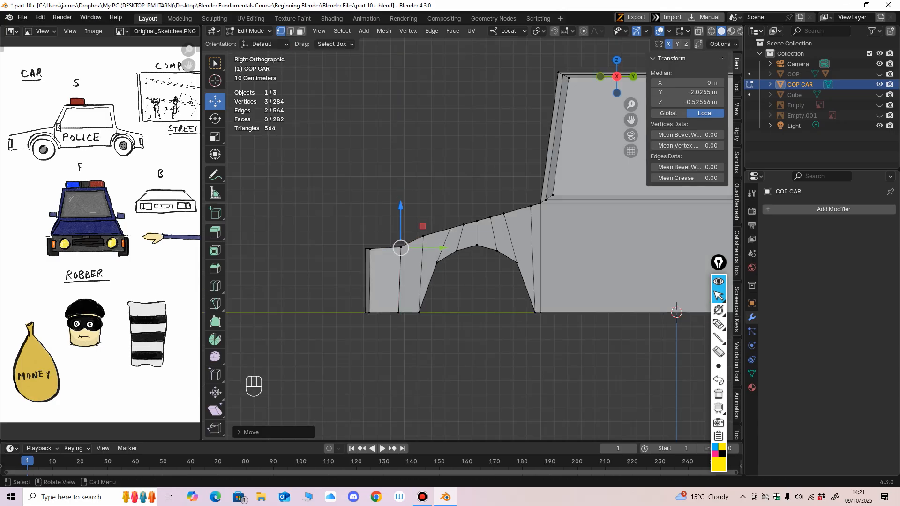
Lower the boot's crosswise row of five vertices at about Y -1.86 m to about Z -0.46 m.
{"action": "middle_click_drag", "start_coordinate": [401, 208], "coordinate": [401, 231], "text": "ctrl"}
{"action": "middle_click_drag", "start_coordinate": [401, 231], "coordinate": [391, 238], "text": "shift"}
{"action": "left_click", "coordinate": [423, 241]}
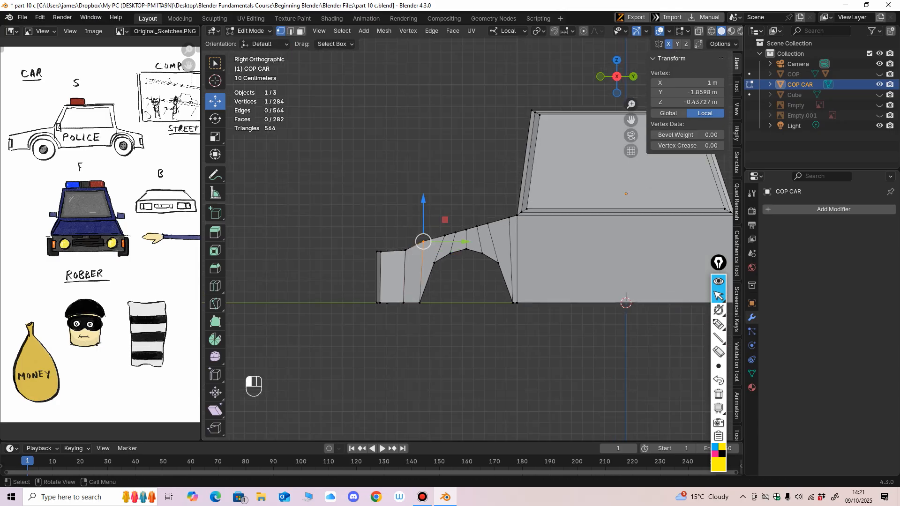
{"action": "mouse_move", "coordinate": [423, 201]}
{"action": "left_mouse_down"}
{"action": "mouse_move", "coordinate": [427, 307]}
{"action": "mouse_move", "coordinate": [423, 203]}
{"action": "left_mouse_up"}
{"action": "key", "text": "ctrl+z"}
Lower the bonnet's vertex row at the front bumper seam level with the bumper top, and slightly lower the row behind it.
{"action": "middle_click_drag", "start_coordinate": [553, 234], "coordinate": [233, 233], "text": "shift"}
{"action": "middle_click_drag", "start_coordinate": [422, 235], "coordinate": [393, 282], "text": "shift"}
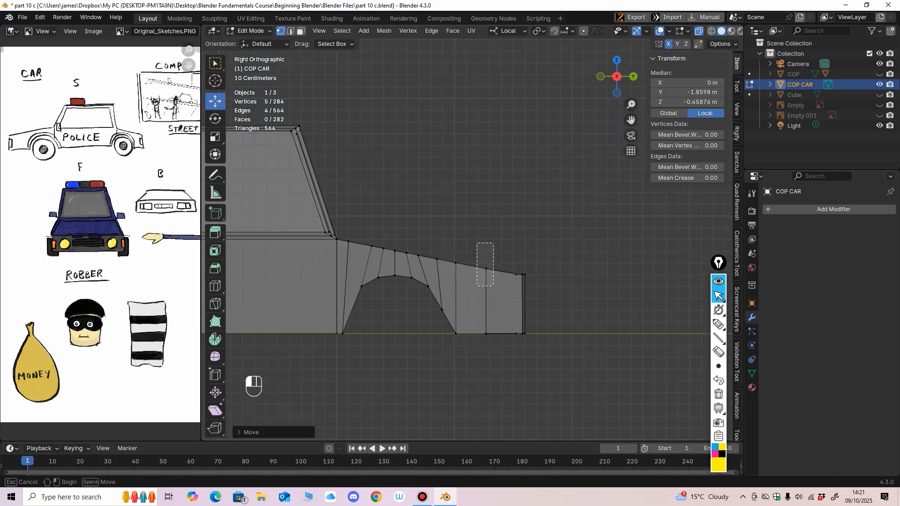
{"action": "left_click_drag", "start_coordinate": [493, 286], "coordinate": [493, 286]}
{"action": "left_click_drag", "start_coordinate": [486, 227], "coordinate": [465, 274]}
{"action": "left_click_drag", "start_coordinate": [455, 221], "coordinate": [437, 219]}
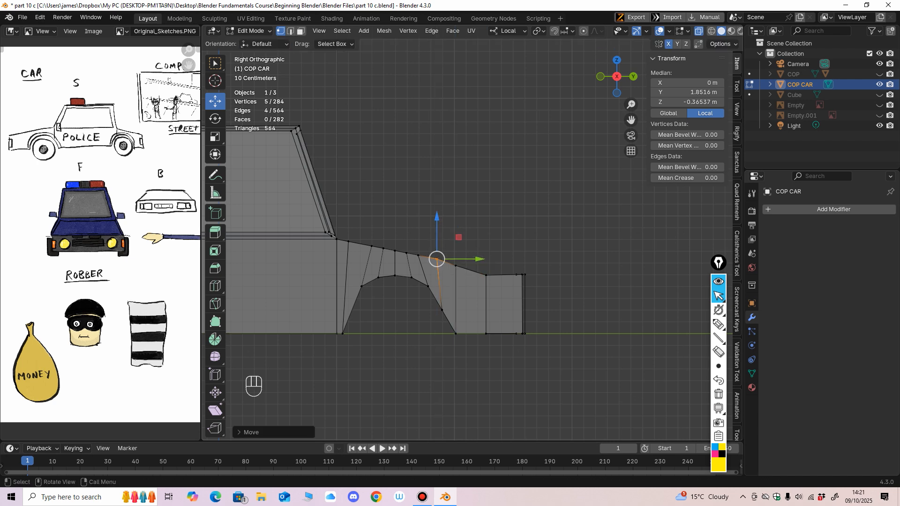
{"action": "middle_click_drag", "start_coordinate": [440, 229], "coordinate": [253, 269], "text": "ctrl"}
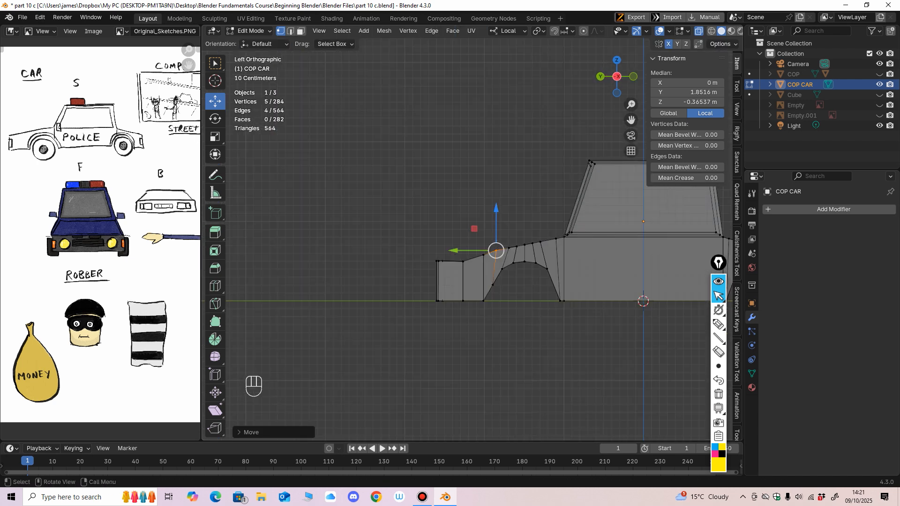
Slightly lower the bonnet's crosswise vertex rows at about Y 1.85 m and Y 2.01 m.
{"action": "left_click", "coordinate": [698, 31]}
{"action": "middle_click_drag", "start_coordinate": [522, 284], "coordinate": [480, 254], "text": "shift"}
{"action": "middle_click_drag", "start_coordinate": [480, 254], "coordinate": [508, 188], "text": "ctrl"}
{"action": "left_click", "coordinate": [698, 31]}
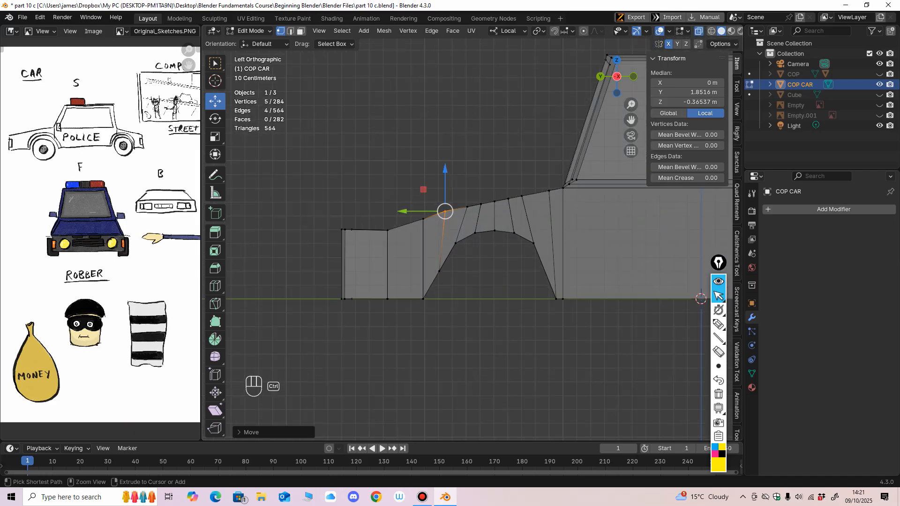
{"action": "left_click_drag", "start_coordinate": [445, 170], "coordinate": [433, 236]}
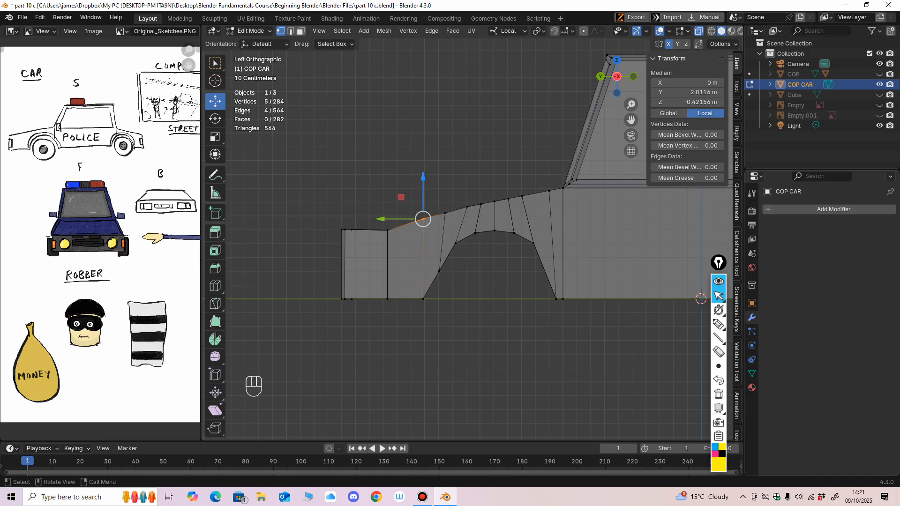
{"action": "left_click_drag", "start_coordinate": [423, 178], "coordinate": [422, 180]}
Raise the bonnet's bumper-seam vertex row onto the slope and set the row at Y 2.01 m to about Z -0.43 m.
{"action": "middle_click_drag", "start_coordinate": [423, 181], "coordinate": [406, 216], "text": "ctrl"}
{"action": "middle_click_drag", "start_coordinate": [314, 308], "coordinate": [337, 328], "text": "ctrl"}
{"action": "middle_click_drag", "start_coordinate": [338, 328], "coordinate": [337, 321], "text": "ctrl"}
{"action": "left_click_drag", "start_coordinate": [374, 228], "coordinate": [413, 262]}
{"action": "left_click_drag", "start_coordinate": [398, 204], "coordinate": [458, 255]}
{"action": "scroll", "coordinate": [360, 267], "scroll_direction": "up", "scroll_amount": 2}
{"action": "left_click_drag", "start_coordinate": [448, 201], "coordinate": [447, 198]}
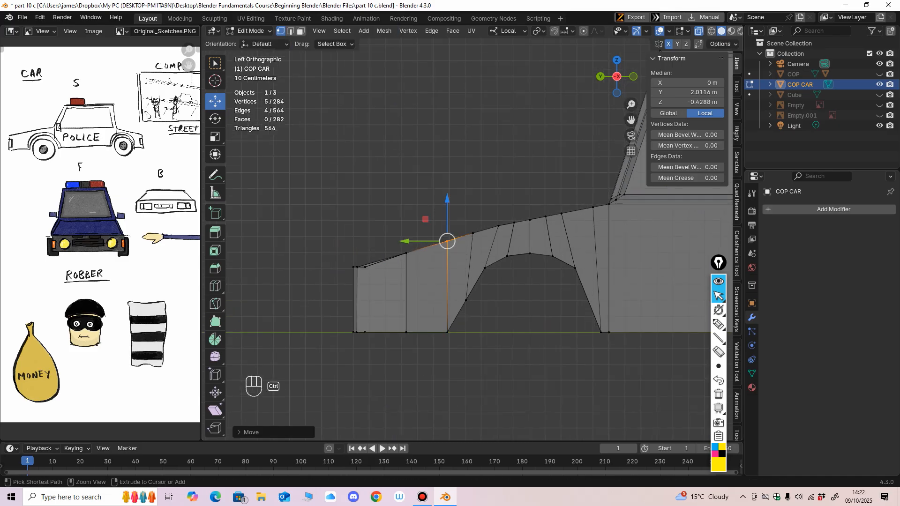
Add a horizontal loop cut around the lower body, following the wheel arches, at a median Z of about -0.6 m.
{"action": "scroll", "coordinate": [447, 201], "scroll_direction": "down", "scroll_amount": 4}
{"action": "middle_click_drag", "start_coordinate": [447, 201], "coordinate": [558, 209]}
{"action": "left_click", "coordinate": [699, 31]}
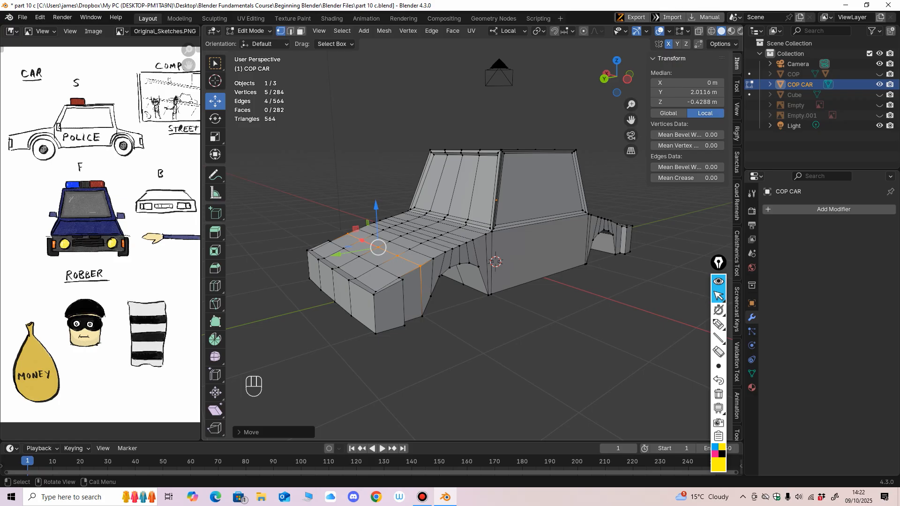
{"action": "left_click", "coordinate": [215, 285]}
{"action": "middle_click_drag", "start_coordinate": [520, 244], "coordinate": [480, 226]}
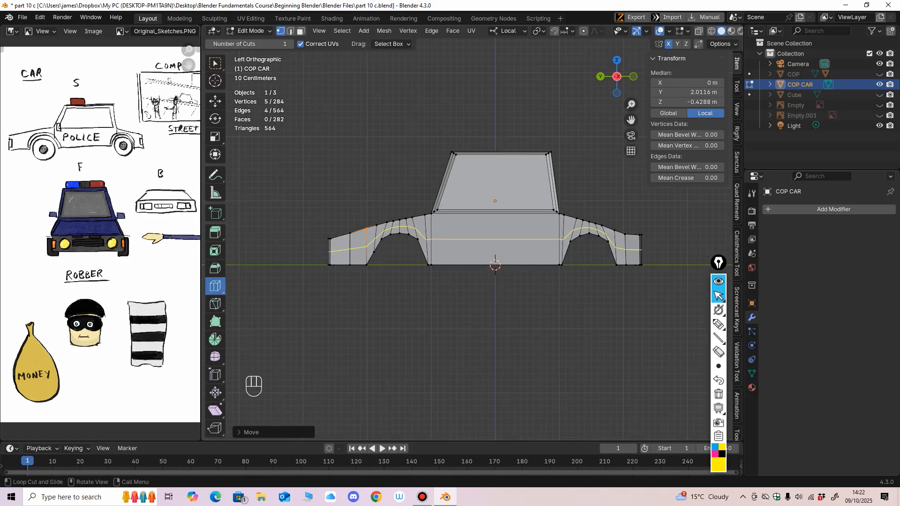
{"action": "left_click", "coordinate": [495, 265]}
{"action": "mouse_move", "coordinate": [495, 265]}
{"action": "middle_mouse_down"}
{"action": "mouse_move", "coordinate": [487, 263]}
{"action": "mouse_move", "coordinate": [495, 267]}
{"action": "middle_mouse_up"}
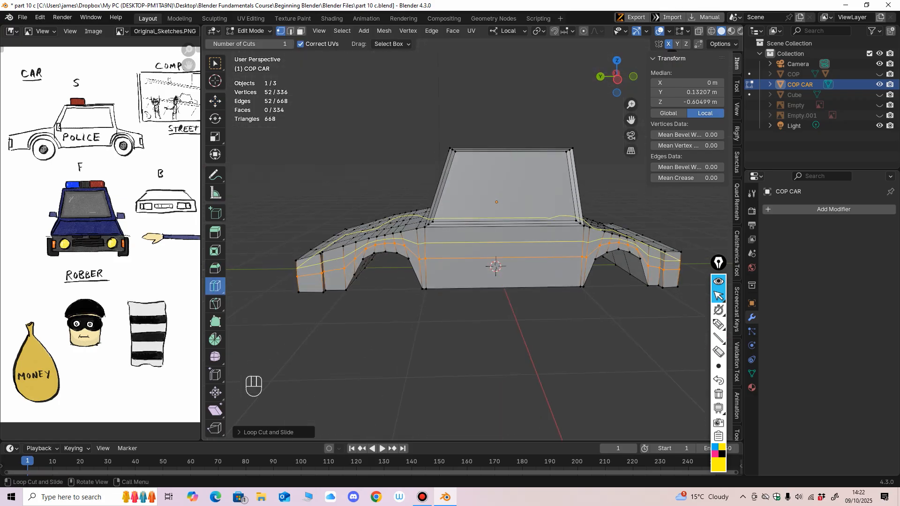
Add two more horizontal loop cuts around the lower body and a vertical one through the cabin and doors at about Y -0.03 m.
{"action": "left_click", "coordinate": [495, 266]}
{"action": "left_click", "coordinate": [579, 272]}
{"action": "middle_click_drag", "start_coordinate": [579, 272], "coordinate": [544, 253]}
{"action": "scroll", "coordinate": [544, 253], "scroll_direction": "up", "scroll_amount": 2}
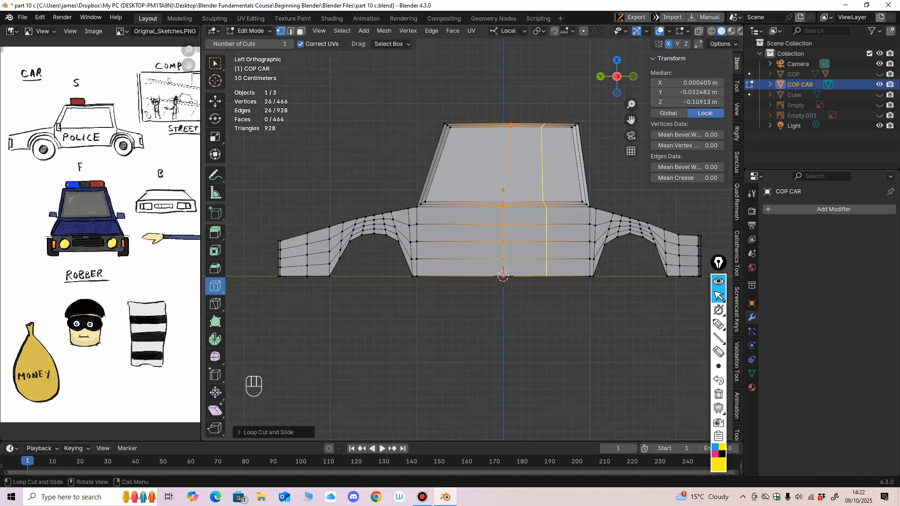
{"action": "middle_click_drag", "start_coordinate": [543, 253], "coordinate": [521, 259], "text": "shift"}
{"action": "left_click_drag", "start_coordinate": [515, 254], "coordinate": [498, 272]}
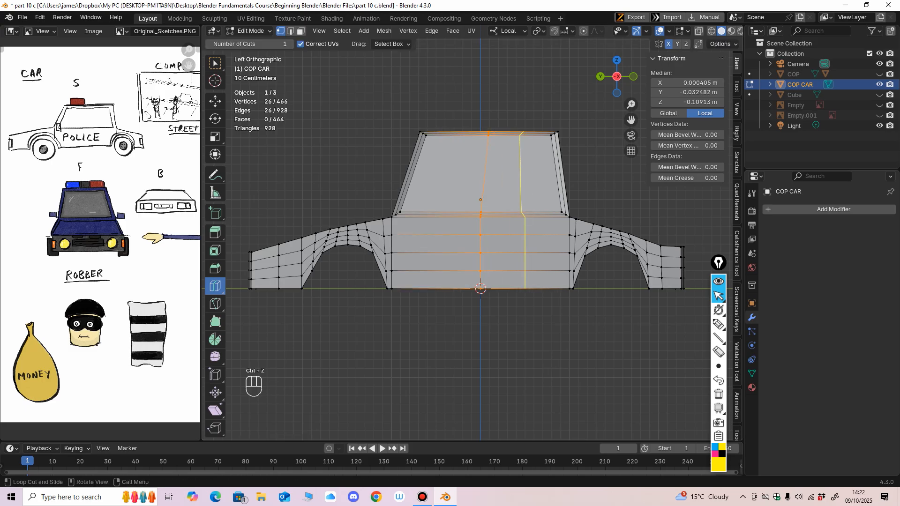
{"action": "key", "text": "ctrl+z"}
Add vertical loop cuts through the cabin and doors either side of the central one, including at about Y 0.42 m and Y -0.07 m.
{"action": "middle_click_drag", "start_coordinate": [498, 272], "coordinate": [502, 247]}
{"action": "left_click", "coordinate": [502, 272]}
{"action": "left_click", "coordinate": [452, 268]}
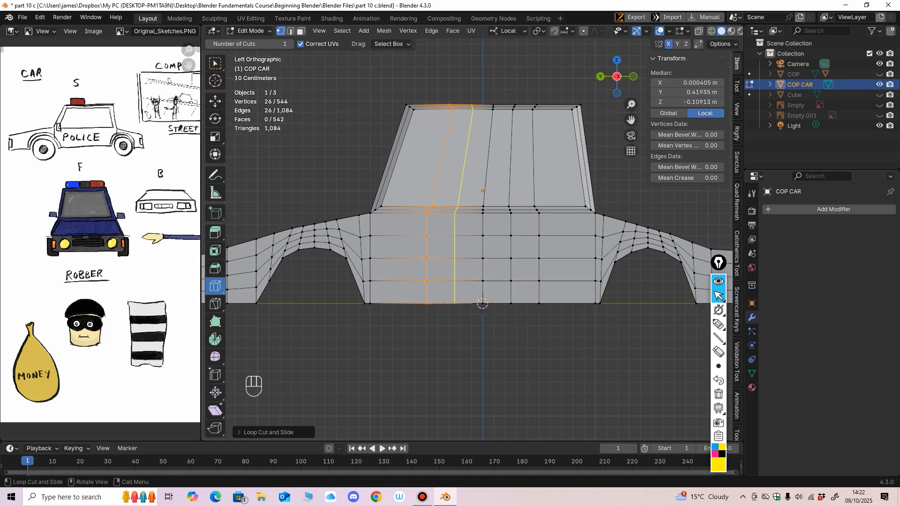
{"action": "middle_click_drag", "start_coordinate": [452, 268], "coordinate": [456, 286], "text": "ctrl"}
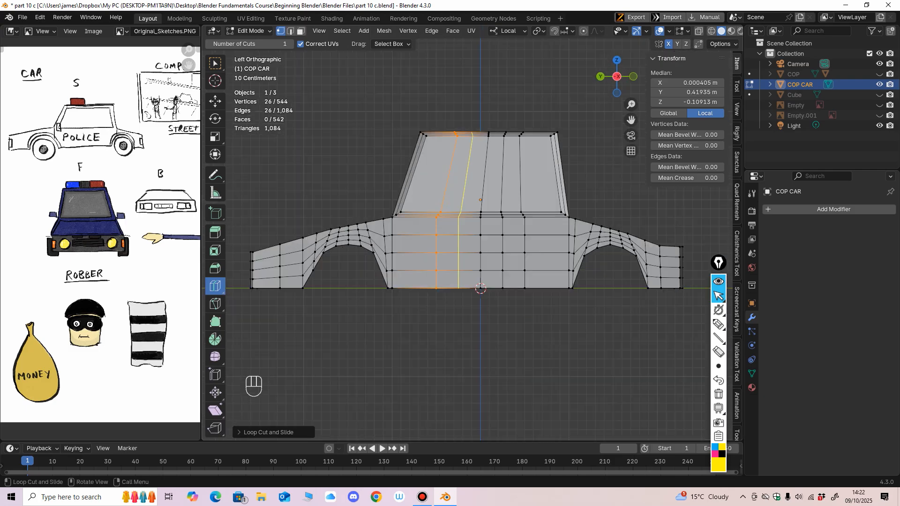
{"action": "key", "text": "ctrl+z"}
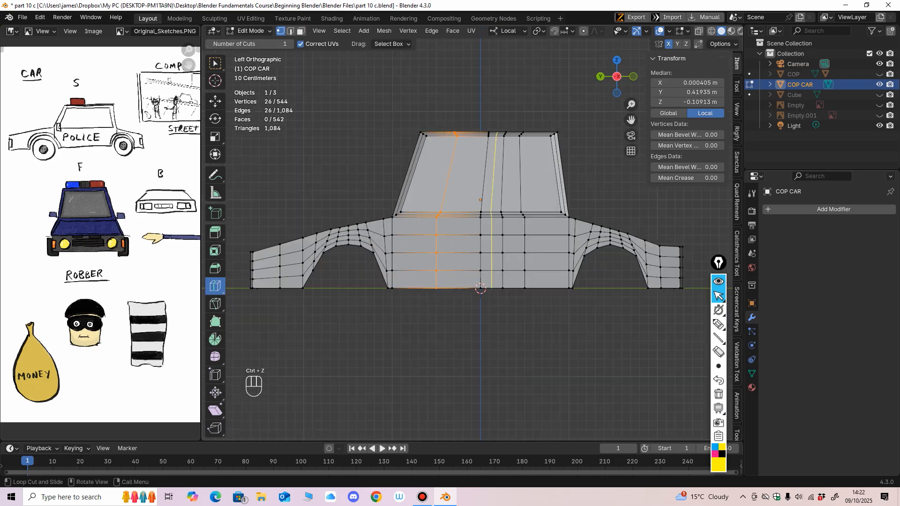
{"action": "left_click_drag", "start_coordinate": [490, 263], "coordinate": [465, 270]}
Move the out-of-line vertex on the side window sill along Y so it lines up with its central vertical loop.
{"action": "middle_click_drag", "start_coordinate": [465, 270], "coordinate": [469, 192], "text": "ctrl"}
{"action": "middle_click_drag", "start_coordinate": [468, 192], "coordinate": [470, 212]}
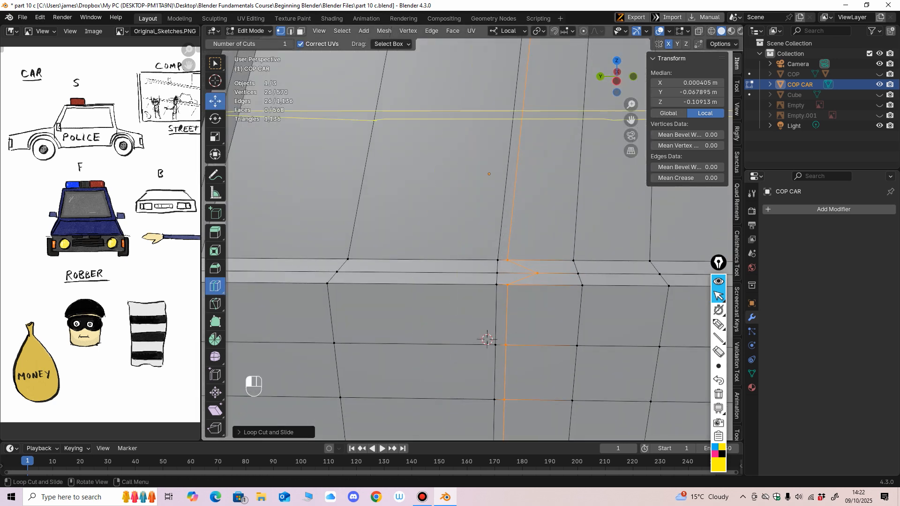
{"action": "left_click", "coordinate": [537, 273]}
{"action": "left_click_drag", "start_coordinate": [496, 274], "coordinate": [466, 273]}
In X-ray view, reposition the front wheel arch's side vertices to about Y 1.77 m, Z -0.62 m and Y 1.23 m, Z -0.59 m.
{"action": "middle_click_drag", "start_coordinate": [465, 273], "coordinate": [267, 345]}
{"action": "middle_click_drag", "start_coordinate": [267, 346], "coordinate": [269, 291], "text": "ctrl"}
{"action": "middle_click_drag", "start_coordinate": [469, 290], "coordinate": [297, 261]}
{"action": "mouse_move", "coordinate": [297, 262]}
{"action": "middle_mouse_down", "text": "shift"}
{"action": "mouse_move", "coordinate": [310, 270]}
{"action": "mouse_move", "coordinate": [283, 263]}
{"action": "mouse_move", "coordinate": [283, 252]}
{"action": "middle_mouse_up", "text": "shift"}
{"action": "middle_click_drag", "start_coordinate": [283, 251], "coordinate": [310, 260]}
{"action": "middle_click_drag", "start_coordinate": [310, 260], "coordinate": [317, 214], "text": "ctrl"}
{"action": "left_click", "coordinate": [385, 195]}
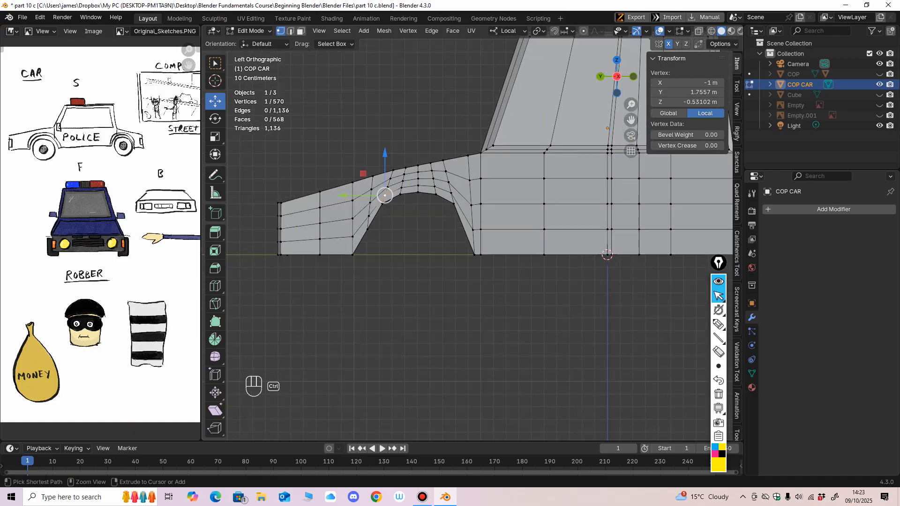
{"action": "middle_click_drag", "start_coordinate": [385, 196], "coordinate": [385, 184], "text": "ctrl"}
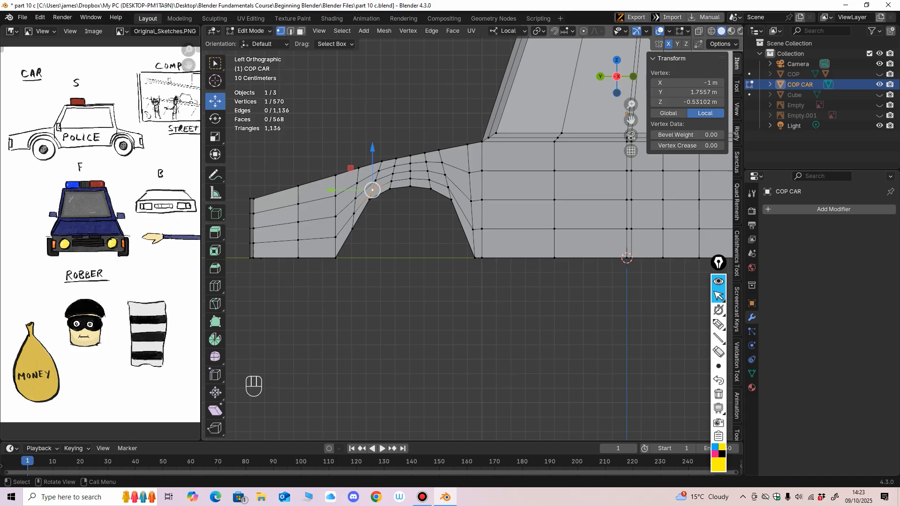
{"action": "key", "text": "alt+z"}
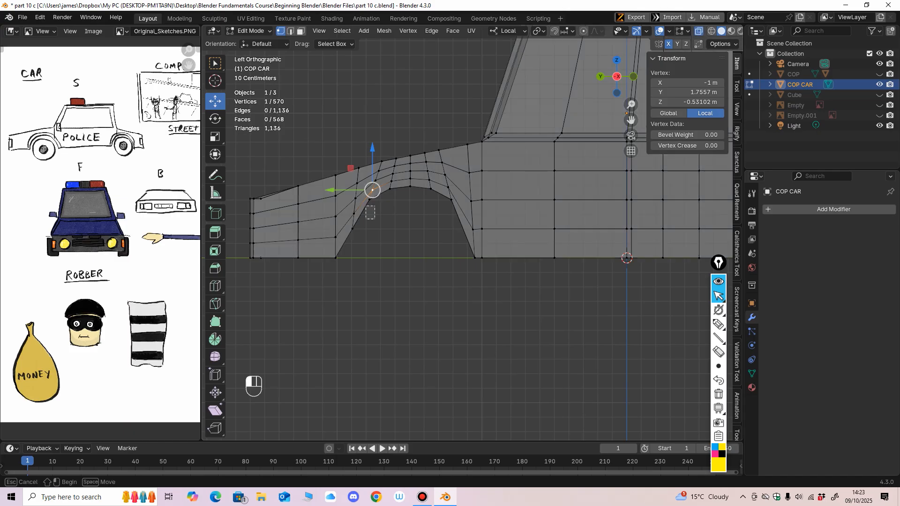
{"action": "left_click_drag", "start_coordinate": [374, 206], "coordinate": [382, 194]}
{"action": "left_click_drag", "start_coordinate": [369, 157], "coordinate": [370, 158]}
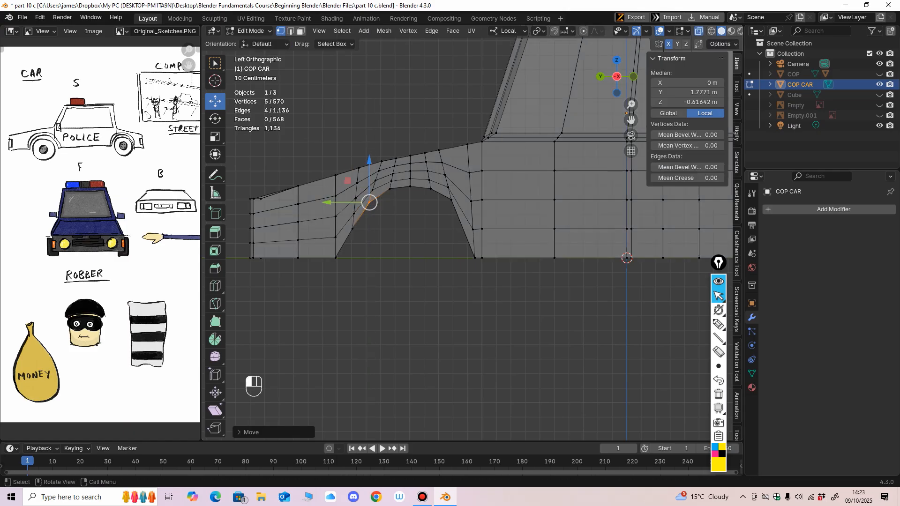
{"action": "left_click_drag", "start_coordinate": [456, 197], "coordinate": [405, 200]}
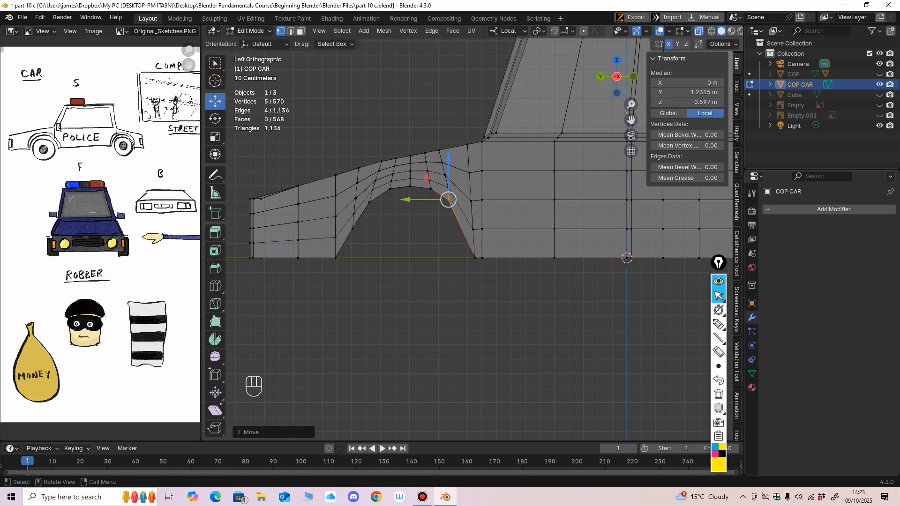
{"action": "left_click_drag", "start_coordinate": [448, 158], "coordinate": [448, 160]}
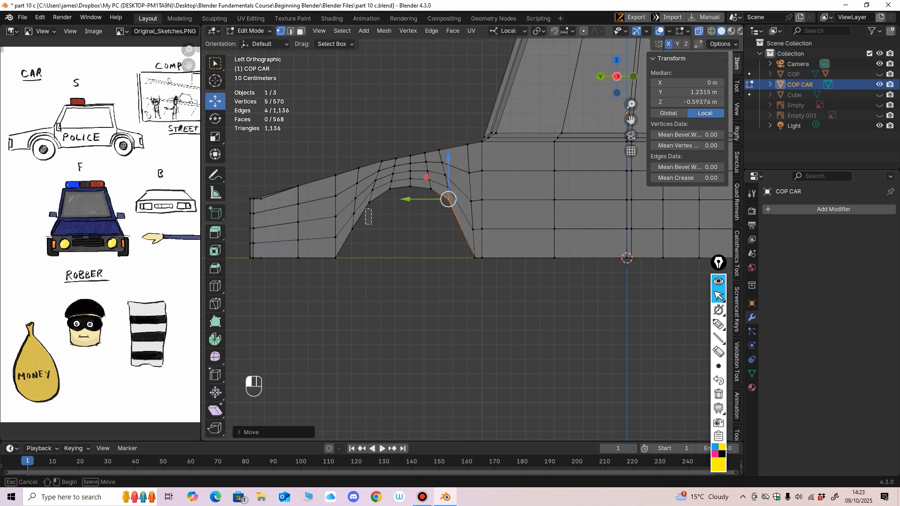
{"action": "left_click_drag", "start_coordinate": [372, 209], "coordinate": [329, 202]}
{"action": "middle_click_drag", "start_coordinate": [331, 204], "coordinate": [330, 262], "text": "ctrl"}
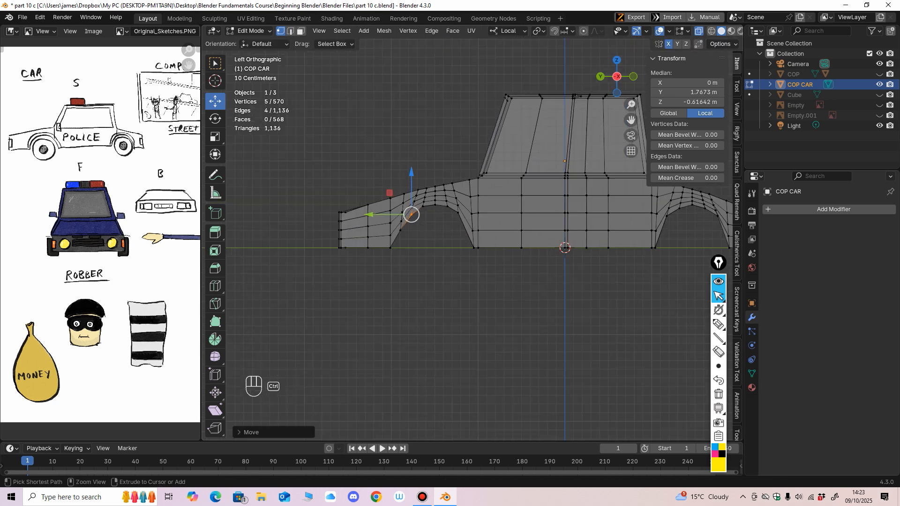
Reposition the rear wheel arch's side vertices to about Y -1.20 m, Z -0.63 m and Y -1.73 m, Z -0.65 m.
{"action": "middle_click_drag", "start_coordinate": [530, 235], "coordinate": [375, 202], "text": "shift"}
{"action": "middle_click_drag", "start_coordinate": [510, 201], "coordinate": [473, 210], "text": "shift"}
{"action": "left_click_drag", "start_coordinate": [485, 191], "coordinate": [465, 198]}
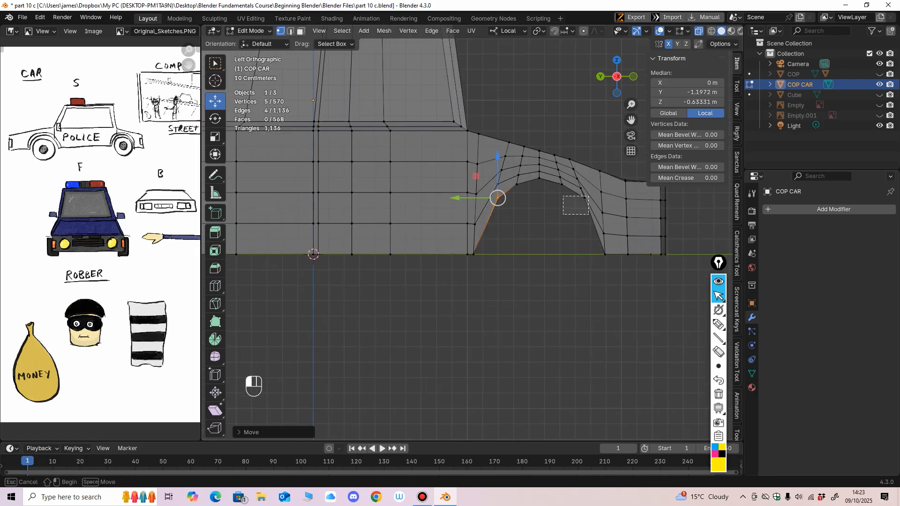
{"action": "mouse_move", "coordinate": [563, 196]}
{"action": "left_mouse_down"}
{"action": "mouse_move", "coordinate": [588, 214]}
{"action": "mouse_move", "coordinate": [580, 200]}
{"action": "left_mouse_up"}
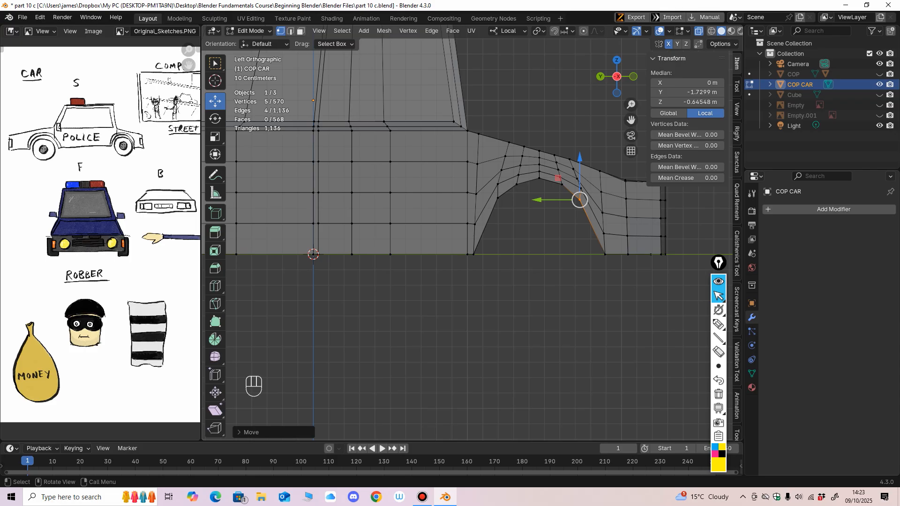
Lower the front wheel arch's upper vertices toward the door, with the side row at about Y 1.23 m and Z -0.61 m.
{"action": "scroll", "coordinate": [468, 235], "scroll_direction": "down", "scroll_amount": 4}
{"action": "middle_click_drag", "start_coordinate": [468, 235], "coordinate": [470, 263]}
{"action": "scroll", "coordinate": [481, 246], "scroll_direction": "up", "scroll_amount": 1}
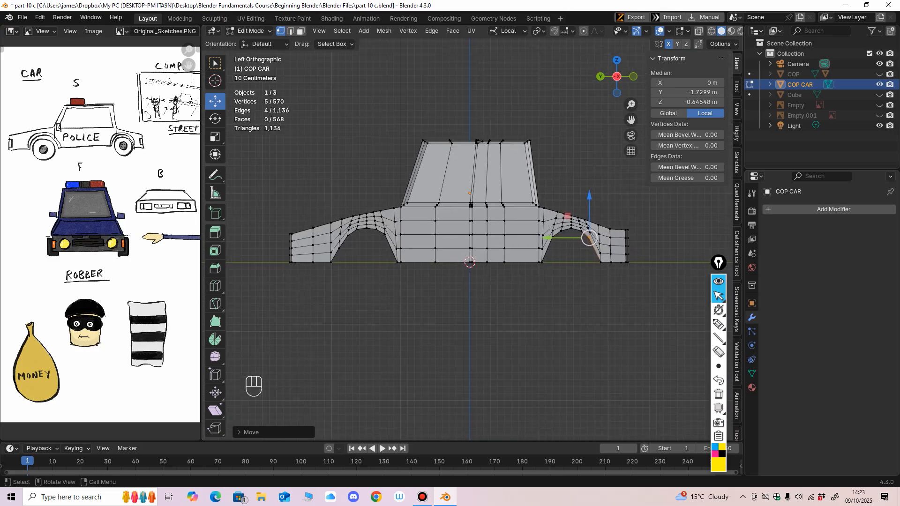
{"action": "scroll", "coordinate": [470, 262], "scroll_direction": "up", "scroll_amount": 2}
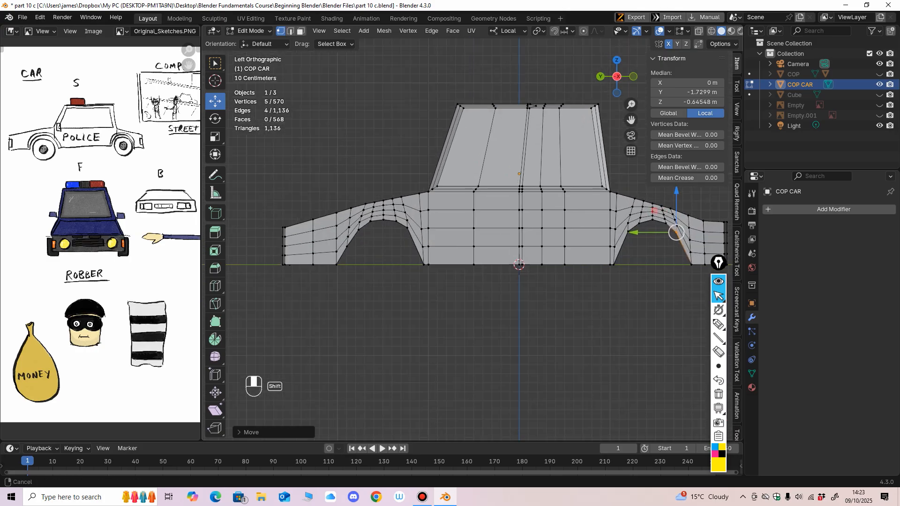
{"action": "middle_click_drag", "start_coordinate": [470, 263], "coordinate": [575, 238], "text": "shift"}
{"action": "scroll", "coordinate": [543, 247], "scroll_direction": "up", "scroll_amount": 1}
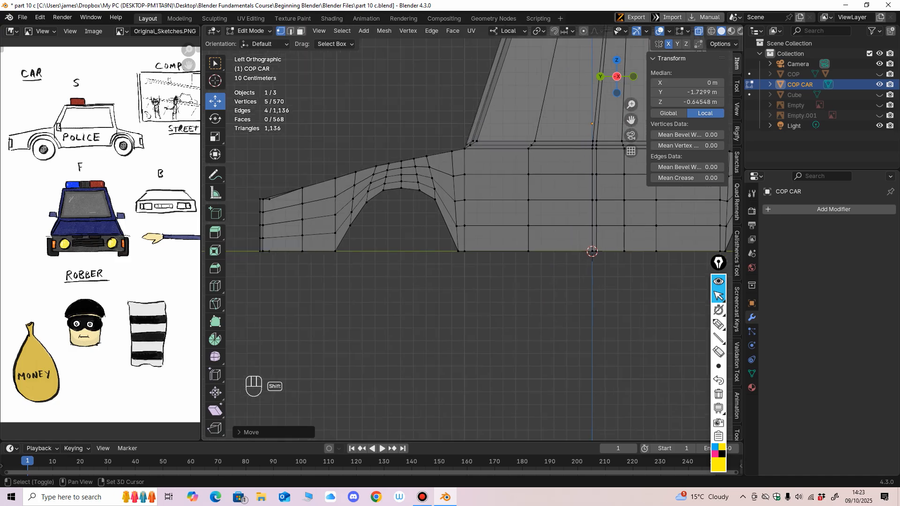
{"action": "left_click_drag", "start_coordinate": [415, 208], "coordinate": [426, 179]}
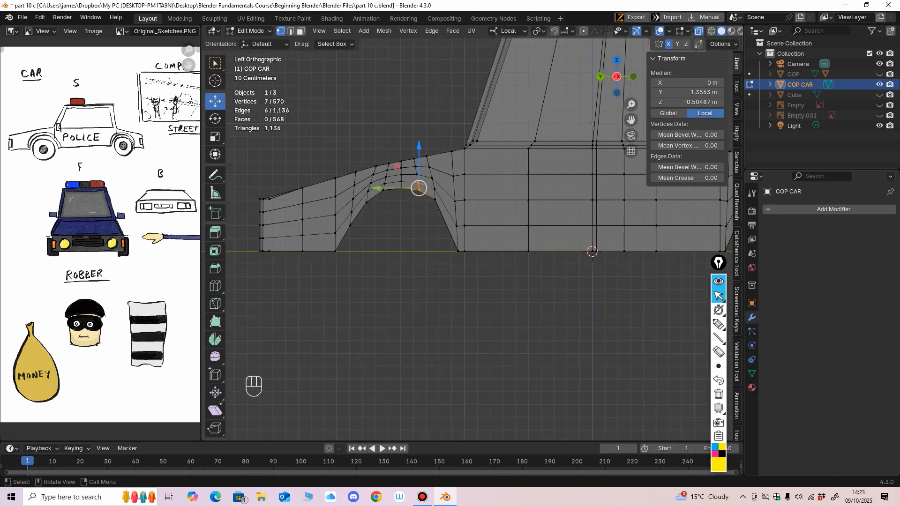
{"action": "left_click_drag", "start_coordinate": [419, 146], "coordinate": [418, 150]}
{"action": "left_click_drag", "start_coordinate": [424, 226], "coordinate": [435, 161]}
Lower the vertex rows bordering the top of the front wheel arch and adjust the arch's leading side.
{"action": "left_click_drag", "start_coordinate": [363, 189], "coordinate": [413, 234]}
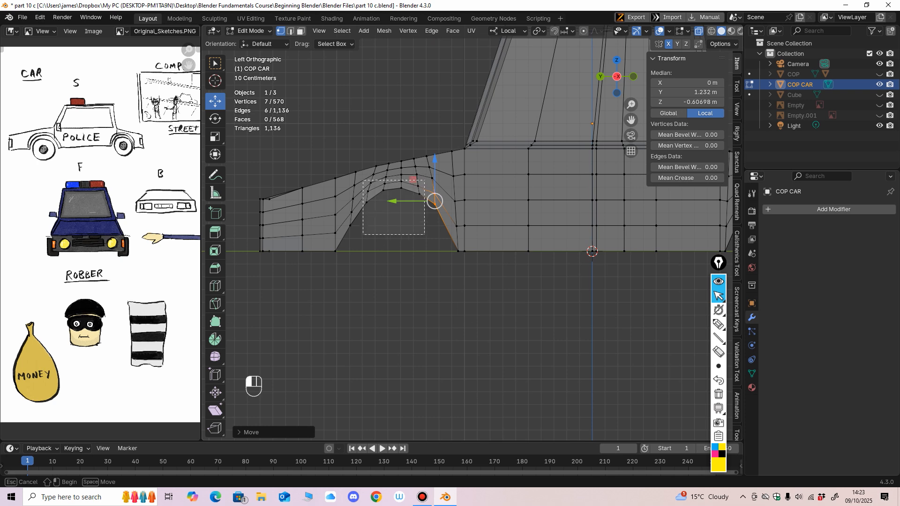
{"action": "left_click_drag", "start_coordinate": [412, 179], "coordinate": [424, 181]}
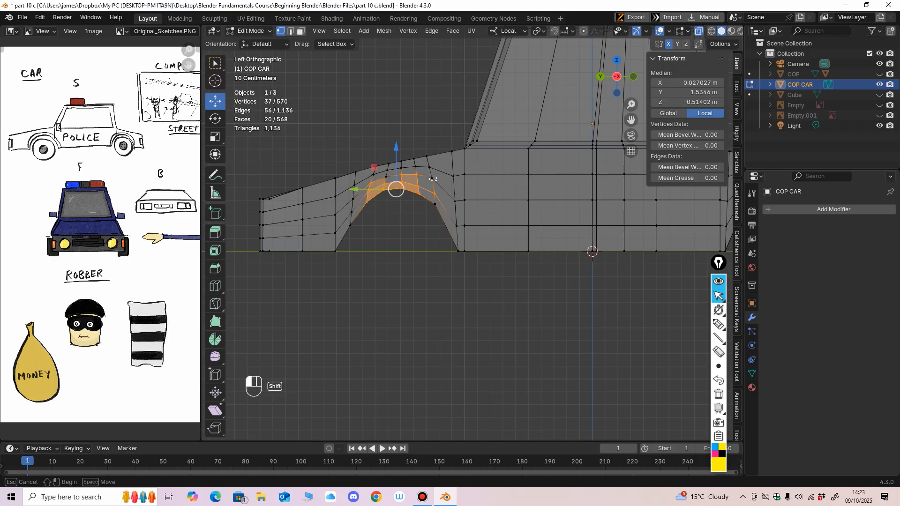
{"action": "left_click_drag", "start_coordinate": [440, 216], "coordinate": [441, 219], "text": "shift"}
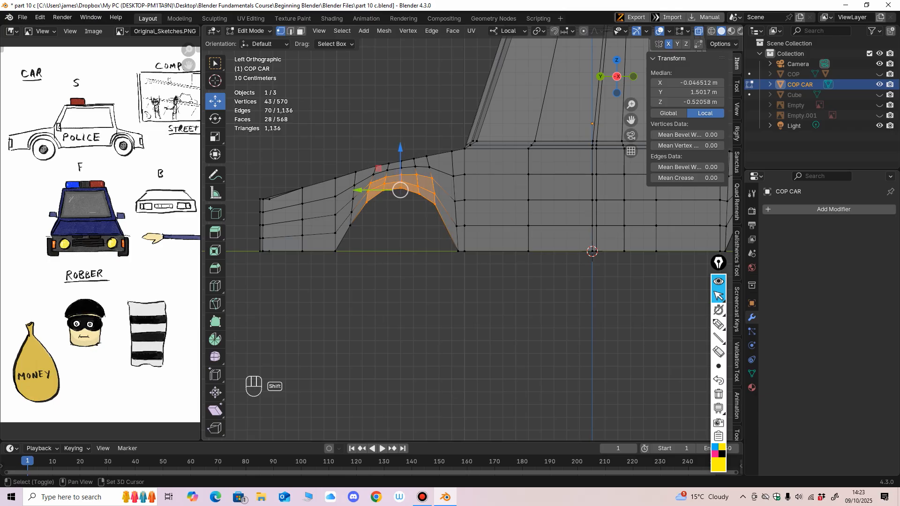
{"action": "left_click_drag", "start_coordinate": [399, 148], "coordinate": [400, 158]}
{"action": "left_click_drag", "start_coordinate": [346, 215], "coordinate": [351, 182]}
Lower the vertex rows bordering the top of the rear wheel arch, then clear the selection.
{"action": "middle_click_drag", "start_coordinate": [350, 181], "coordinate": [351, 267], "text": "ctrl"}
{"action": "middle_click_drag", "start_coordinate": [350, 267], "coordinate": [234, 287], "text": "shift"}
{"action": "middle_click_drag", "start_coordinate": [235, 287], "coordinate": [234, 225], "text": "ctrl"}
{"action": "middle_click_drag", "start_coordinate": [267, 225], "coordinate": [220, 235], "text": "shift"}
{"action": "left_click_drag", "start_coordinate": [420, 275], "coordinate": [492, 235]}
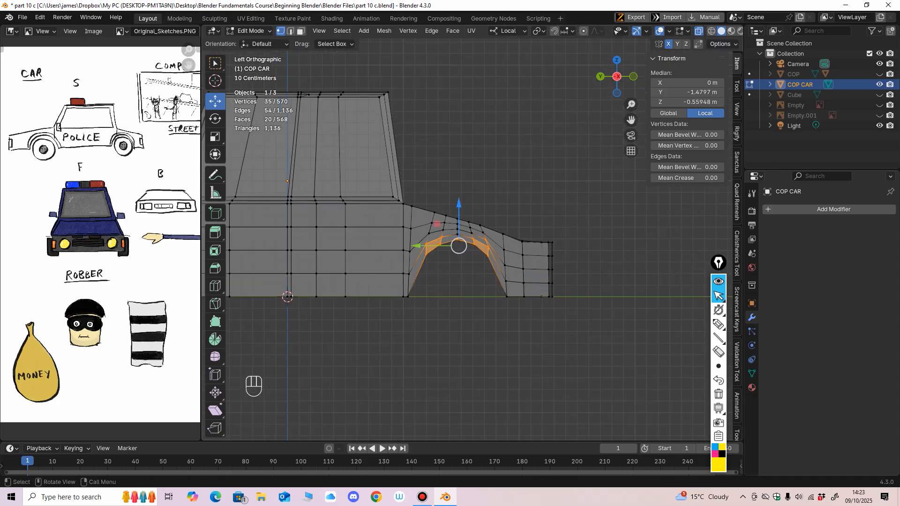
{"action": "mouse_move", "coordinate": [459, 204]}
{"action": "left_mouse_down"}
{"action": "mouse_move", "coordinate": [464, 227]}
{"action": "mouse_move", "coordinate": [458, 200]}
{"action": "left_mouse_up"}
{"action": "left_click", "coordinate": [492, 188]}
{"action": "left_click", "coordinate": [487, 187]}
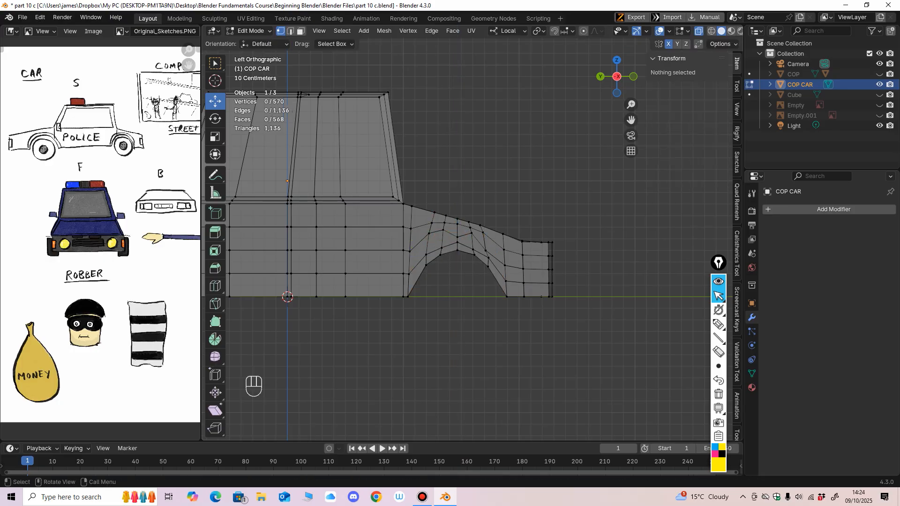
Raise the vertex pair above the centre of the rear wheel arch to about Z -0.40 m.
{"action": "left_click_drag", "start_coordinate": [452, 232], "coordinate": [463, 240]}
{"action": "left_click_drag", "start_coordinate": [457, 196], "coordinate": [457, 187]}
{"action": "scroll", "coordinate": [472, 237], "scroll_direction": "down", "scroll_amount": 1}
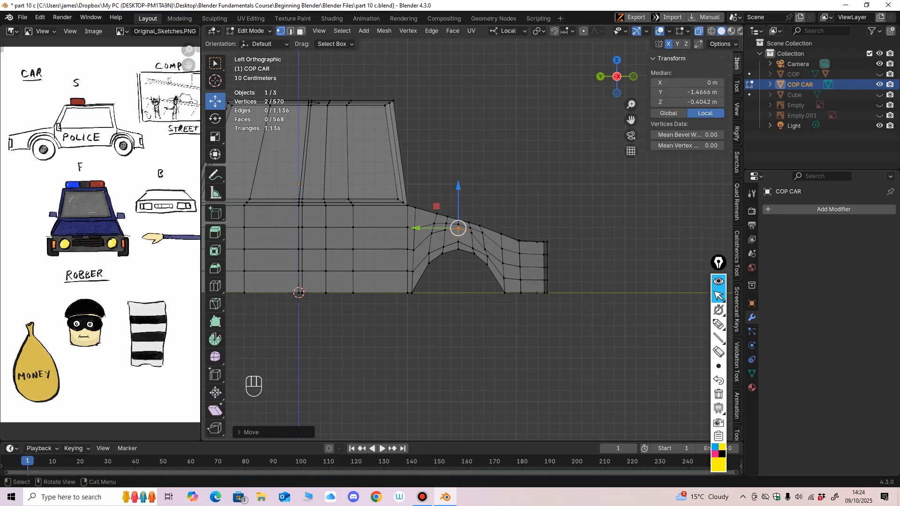
{"action": "left_click", "coordinate": [485, 249]}
{"action": "left_click_drag", "start_coordinate": [479, 241], "coordinate": [486, 241]}
{"action": "key", "text": "ctrl+z"}
Move the uneven vertex pair above the rear wheel arch's trailing side to about Y -1.73 m, Z -0.55 m, and turn off X-ray.
{"action": "middle_click_drag", "start_coordinate": [551, 291], "coordinate": [550, 185], "text": "ctrl"}
{"action": "left_click", "coordinate": [552, 184]}
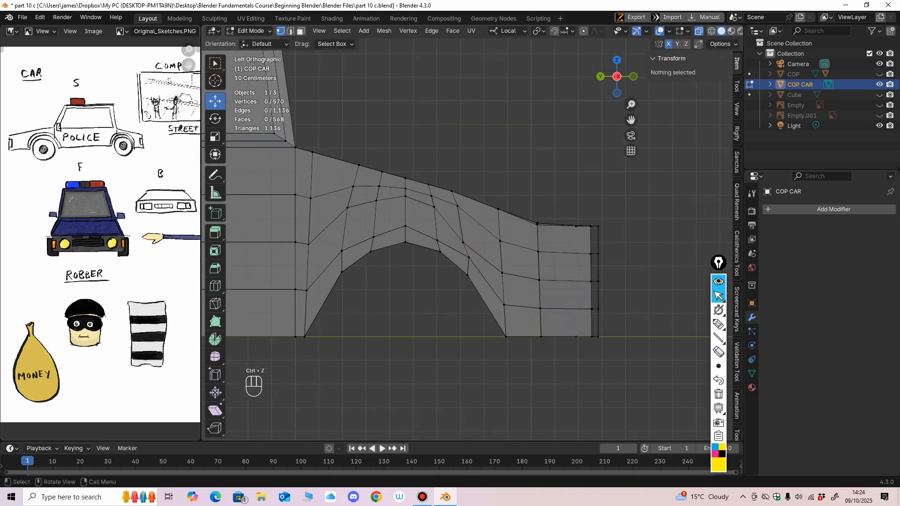
{"action": "left_click_drag", "start_coordinate": [472, 253], "coordinate": [471, 252]}
{"action": "left_click_drag", "start_coordinate": [464, 243], "coordinate": [467, 230]}
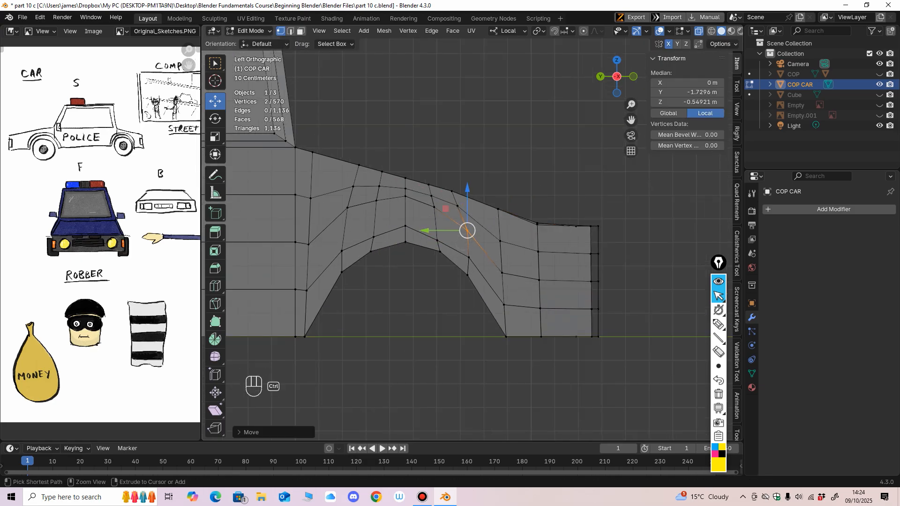
{"action": "middle_click_drag", "start_coordinate": [468, 232], "coordinate": [469, 399], "text": "ctrl"}
{"action": "middle_click_drag", "start_coordinate": [469, 399], "coordinate": [651, 354], "text": "shift"}
{"action": "key", "text": "ctrl+KP_3"}
{"action": "middle_click_drag", "start_coordinate": [651, 354], "coordinate": [681, 300], "text": "ctrl"}
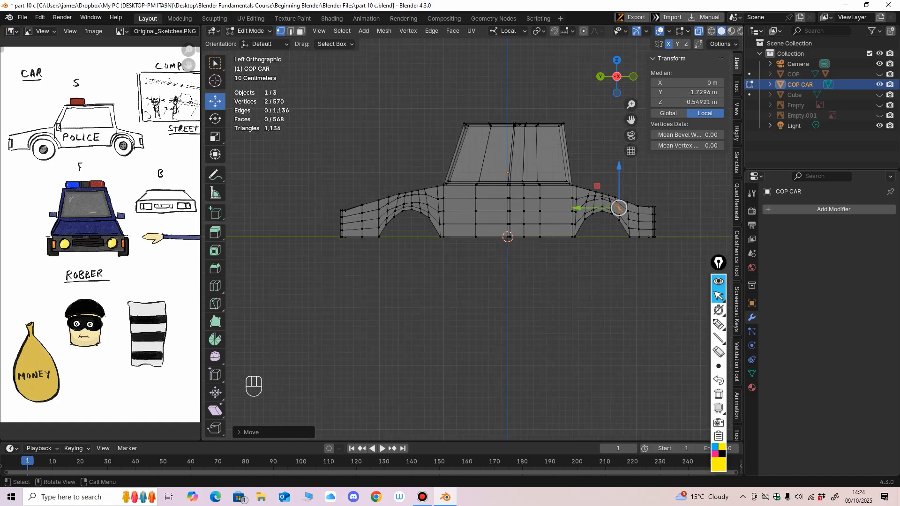
{"action": "left_click", "coordinate": [698, 31]}
Select the edges along the bonnet's side from the bumper seam to the windscreen and shift them slightly inward along X.
{"action": "middle_click_drag", "start_coordinate": [656, 140], "coordinate": [705, 157]}
{"action": "middle_click_drag", "start_coordinate": [705, 157], "coordinate": [675, 158], "text": "shift"}
{"action": "mouse_move", "coordinate": [675, 158]}
{"action": "middle_mouse_down", "text": "ctrl"}
{"action": "mouse_move", "coordinate": [675, 128]}
{"action": "mouse_move", "coordinate": [673, 157]}
{"action": "middle_mouse_up", "text": "ctrl"}
{"action": "middle_click_drag", "start_coordinate": [673, 157], "coordinate": [673, 180], "text": "ctrl"}
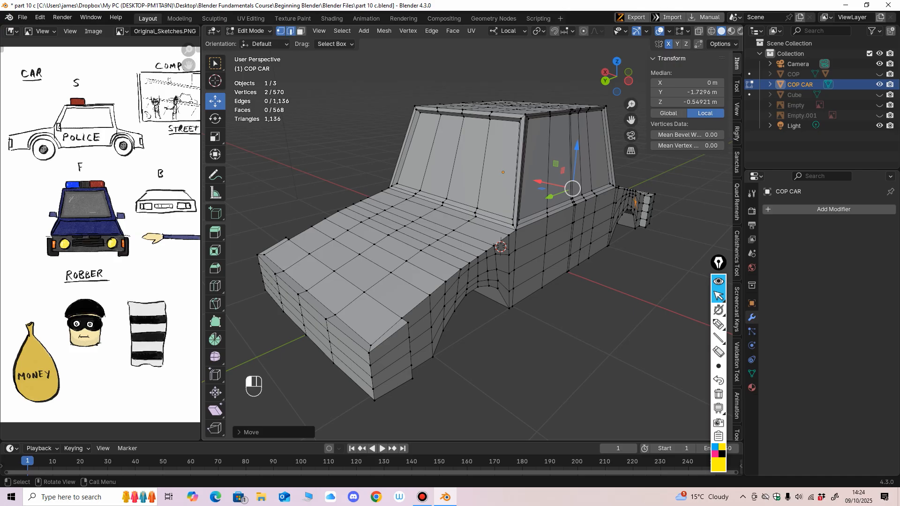
{"action": "left_click", "coordinate": [290, 31]}
{"action": "left_click", "coordinate": [417, 307]}
{"action": "left_click", "coordinate": [438, 288], "text": "shift"}
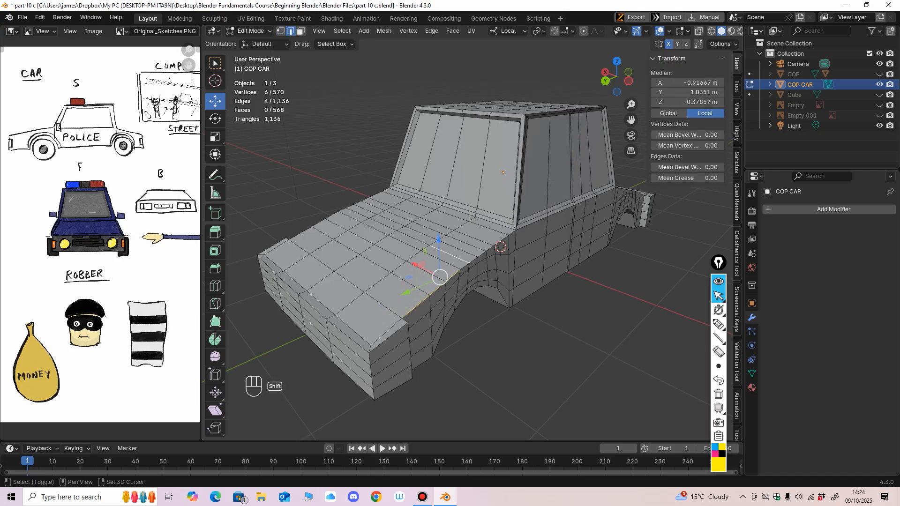
{"action": "scroll", "coordinate": [464, 274], "scroll_direction": "up", "scroll_amount": 2}
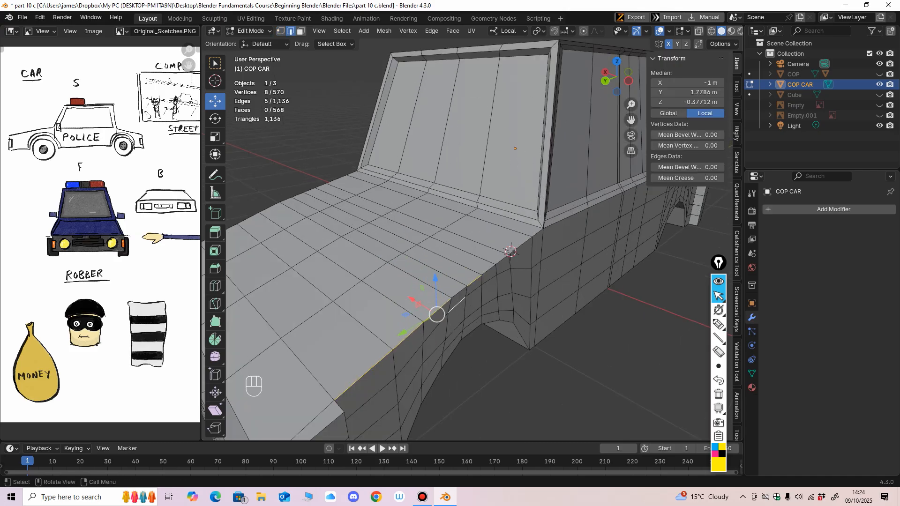
{"action": "left_click", "coordinate": [521, 244], "text": "shift"}
{"action": "scroll", "coordinate": [522, 244], "scroll_direction": "down", "scroll_amount": 2}
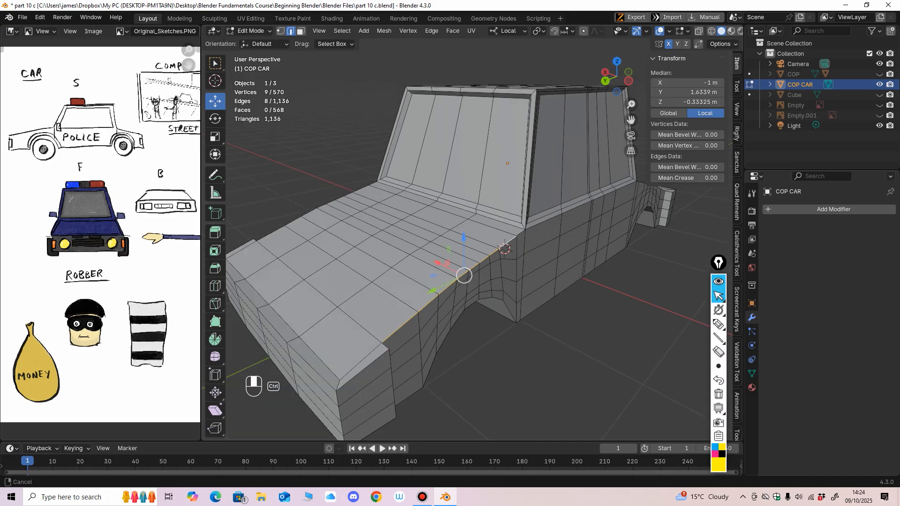
{"action": "middle_click_drag", "start_coordinate": [521, 244], "coordinate": [534, 252]}
{"action": "left_click_drag", "start_coordinate": [490, 283], "coordinate": [487, 281]}
{"action": "middle_click_drag", "start_coordinate": [486, 281], "coordinate": [602, 283]}
{"action": "key", "text": "ctrl+z"}
{"action": "left_click_drag", "start_coordinate": [479, 295], "coordinate": [477, 294]}
{"action": "middle_click_drag", "start_coordinate": [477, 294], "coordinate": [461, 214], "text": "shift"}
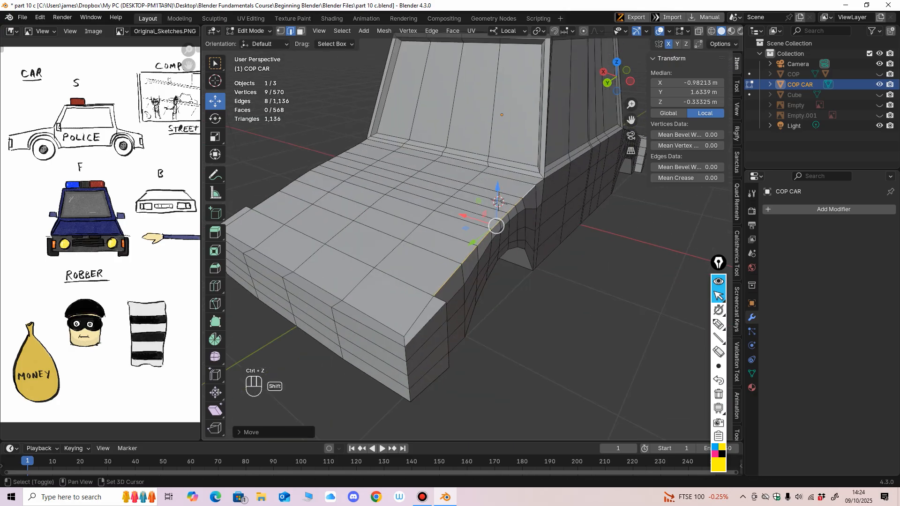
{"action": "left_click_drag", "start_coordinate": [463, 215], "coordinate": [460, 214]}
Lower the selected edges along the bonnet's side slightly.
{"action": "middle_click_drag", "start_coordinate": [460, 214], "coordinate": [391, 152]}
{"action": "middle_click_drag", "start_coordinate": [391, 153], "coordinate": [429, 178], "text": "shift"}
{"action": "left_click_drag", "start_coordinate": [423, 162], "coordinate": [423, 165]}
Lower the bonnet's outer vertex at the front bumper seam, at Y 2.27 m, to about Z -0.57 m.
{"action": "mouse_move", "coordinate": [423, 164]}
{"action": "middle_mouse_down"}
{"action": "mouse_move", "coordinate": [450, 190]}
{"action": "mouse_move", "coordinate": [428, 165]}
{"action": "middle_mouse_up"}
{"action": "middle_click_drag", "start_coordinate": [488, 184], "coordinate": [520, 156], "text": "ctrl"}
{"action": "left_click", "coordinate": [402, 207]}
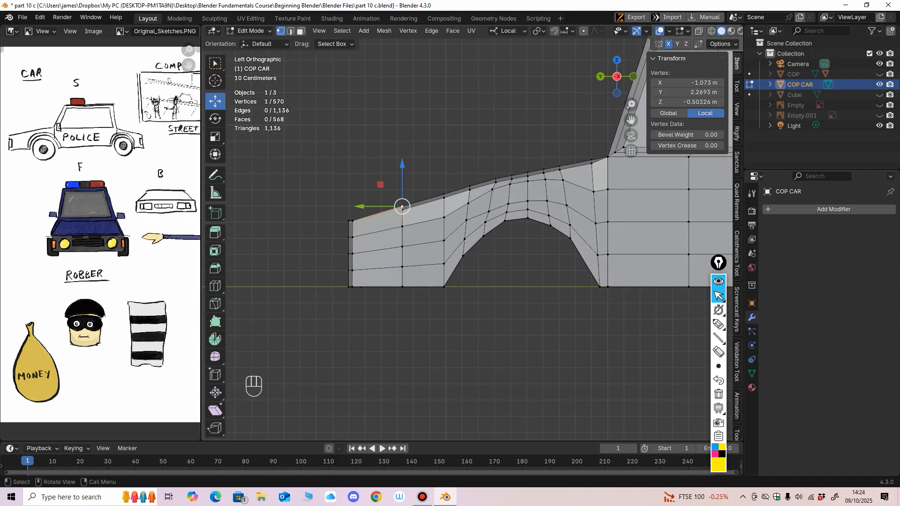
{"action": "mouse_move", "coordinate": [402, 206]}
{"action": "middle_mouse_down"}
{"action": "mouse_move", "coordinate": [407, 222]}
{"action": "mouse_move", "coordinate": [408, 211]}
{"action": "middle_mouse_up"}
{"action": "left_click_drag", "start_coordinate": [402, 165], "coordinate": [402, 176]}
{"action": "middle_click_drag", "start_coordinate": [402, 176], "coordinate": [446, 169], "text": "shift"}
{"action": "middle_click_drag", "start_coordinate": [446, 169], "coordinate": [446, 151], "text": "ctrl"}
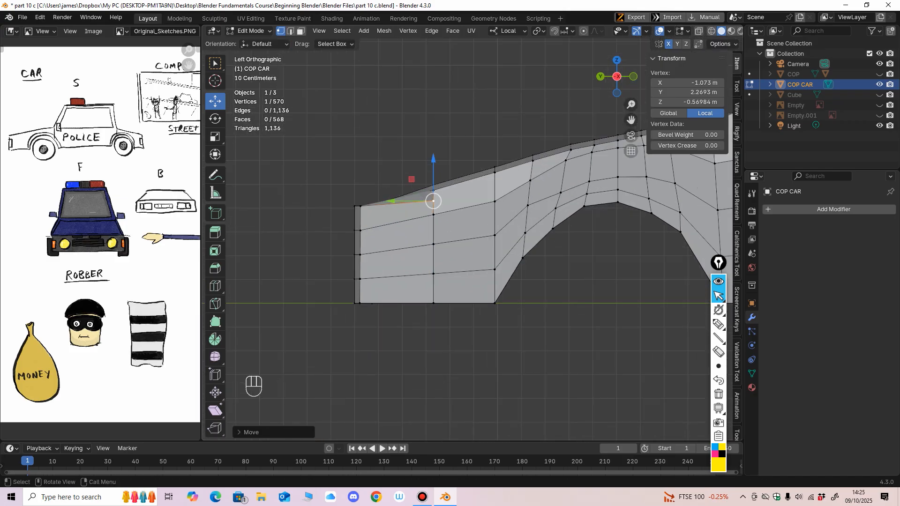
With X-ray on, select the vertices just below the front bumper seam's top on both sides and lower them to Z about -0.68 m.
{"action": "key", "text": "alt+z"}
{"action": "middle_click_drag", "start_coordinate": [447, 187], "coordinate": [457, 211], "text": "ctrl"}
{"action": "middle_click_drag", "start_coordinate": [457, 211], "coordinate": [455, 234], "text": "ctrl"}
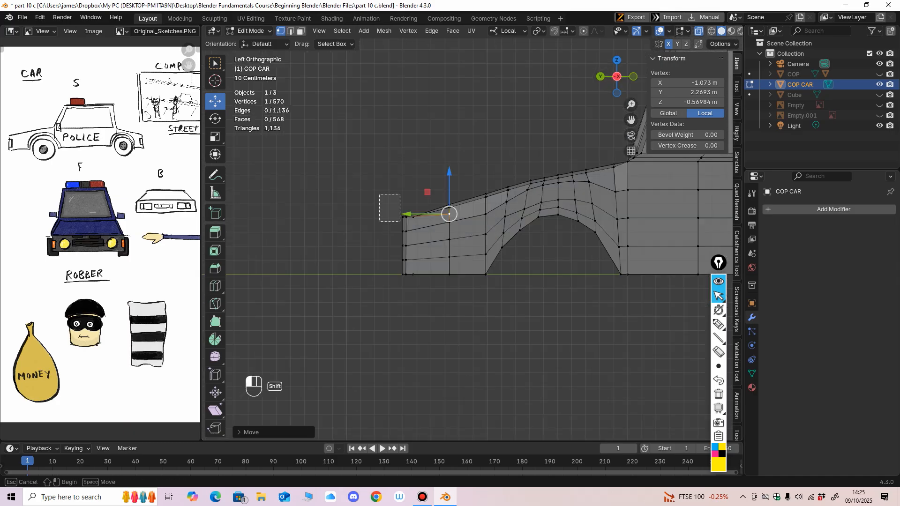
{"action": "left_click_drag", "start_coordinate": [400, 221], "coordinate": [409, 225], "text": "shift"}
{"action": "middle_click_drag", "start_coordinate": [409, 224], "coordinate": [409, 199], "text": "ctrl"}
{"action": "left_click_drag", "start_coordinate": [380, 166], "coordinate": [380, 175]}
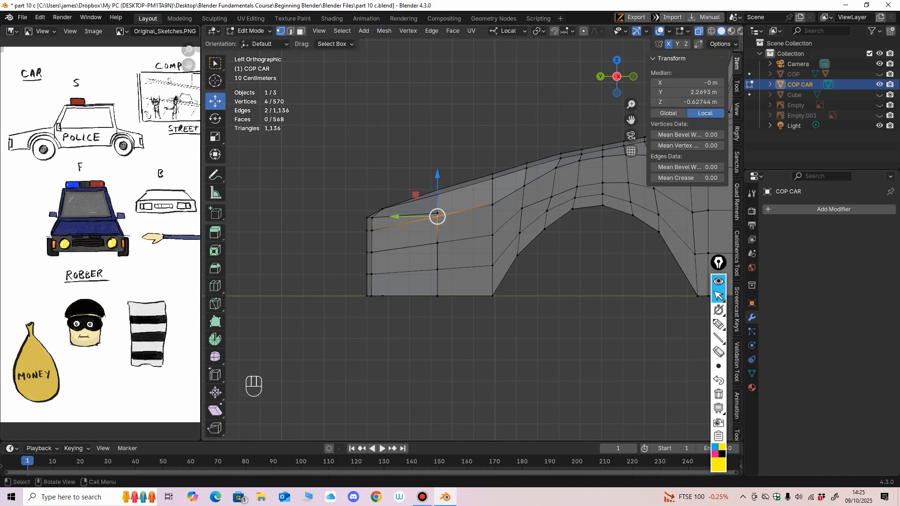
{"action": "left_click_drag", "start_coordinate": [438, 178], "coordinate": [437, 190]}
{"action": "middle_click_drag", "start_coordinate": [437, 189], "coordinate": [492, 234], "text": "ctrl"}
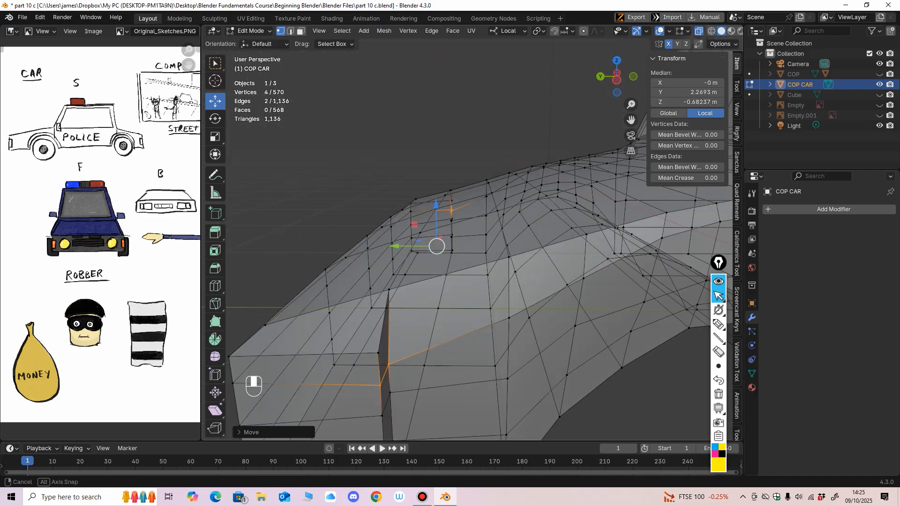
{"action": "key", "text": "ctrl+KP_3"}
{"action": "left_click", "coordinate": [699, 31]}
Select the front bumper's lower front edge across the full width and raise it to Z about -0.97 m.
{"action": "middle_click_drag", "start_coordinate": [581, 154], "coordinate": [539, 246], "text": "shift"}
{"action": "scroll", "coordinate": [553, 187], "scroll_direction": "down", "scroll_amount": 1}
{"action": "middle_click_drag", "start_coordinate": [539, 246], "coordinate": [553, 220]}
{"action": "middle_click_drag", "start_coordinate": [529, 281], "coordinate": [548, 307]}
{"action": "middle_click_drag", "start_coordinate": [548, 307], "coordinate": [570, 287]}
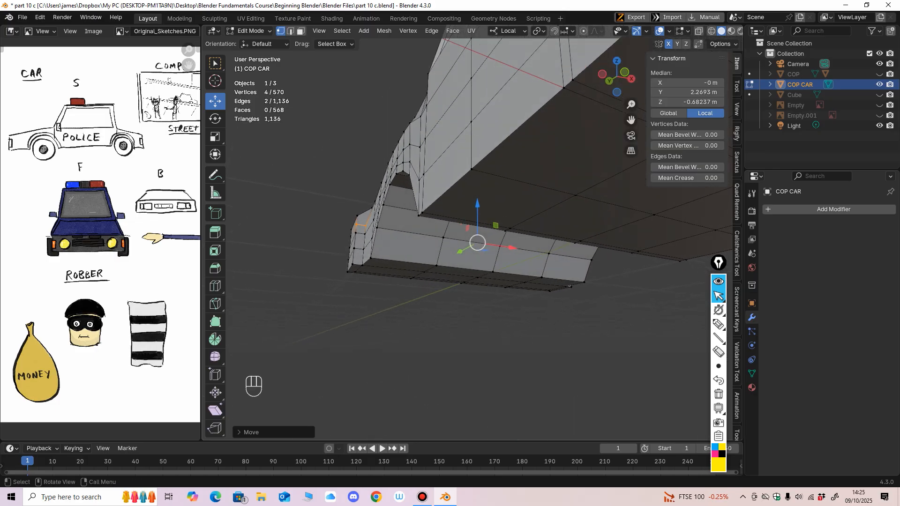
{"action": "left_click", "coordinate": [353, 264]}
{"action": "left_click_drag", "start_coordinate": [353, 227], "coordinate": [352, 221]}
{"action": "middle_click_drag", "start_coordinate": [354, 223], "coordinate": [472, 239]}
{"action": "left_click", "coordinate": [487, 303], "text": "shift"}
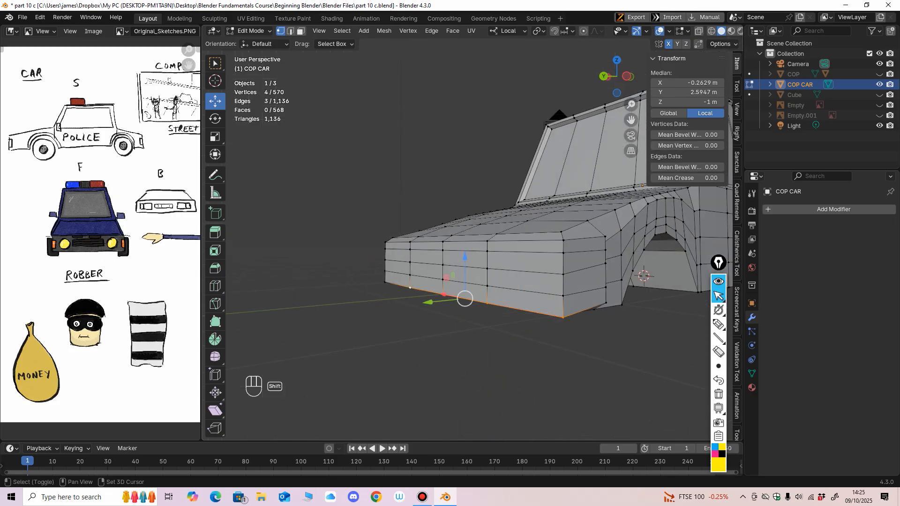
{"action": "middle_click_drag", "start_coordinate": [386, 281], "coordinate": [455, 283]}
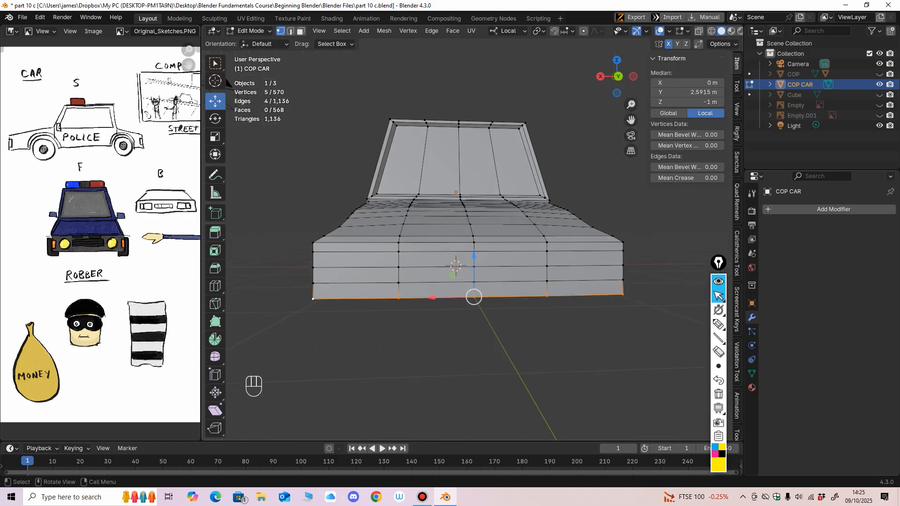
{"action": "left_click_drag", "start_coordinate": [474, 255], "coordinate": [473, 252]}
{"action": "middle_click_drag", "start_coordinate": [472, 253], "coordinate": [377, 256]}
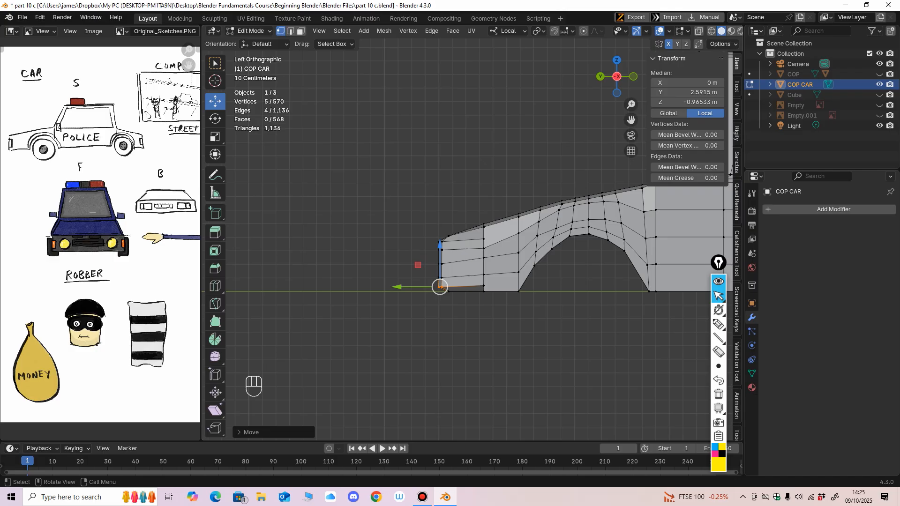
Pull the front bumper's lower front edge slightly back to Y about 2.57 m.
{"action": "left_click", "coordinate": [441, 250]}
{"action": "key", "text": "ctrl+z"}
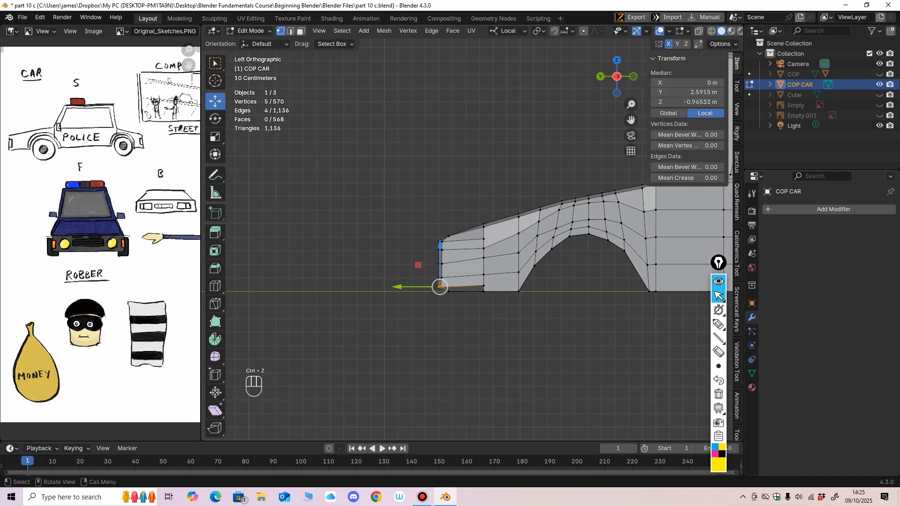
{"action": "left_click_drag", "start_coordinate": [440, 286], "coordinate": [442, 286]}
{"action": "middle_click_drag", "start_coordinate": [442, 287], "coordinate": [253, 278], "text": "shift"}
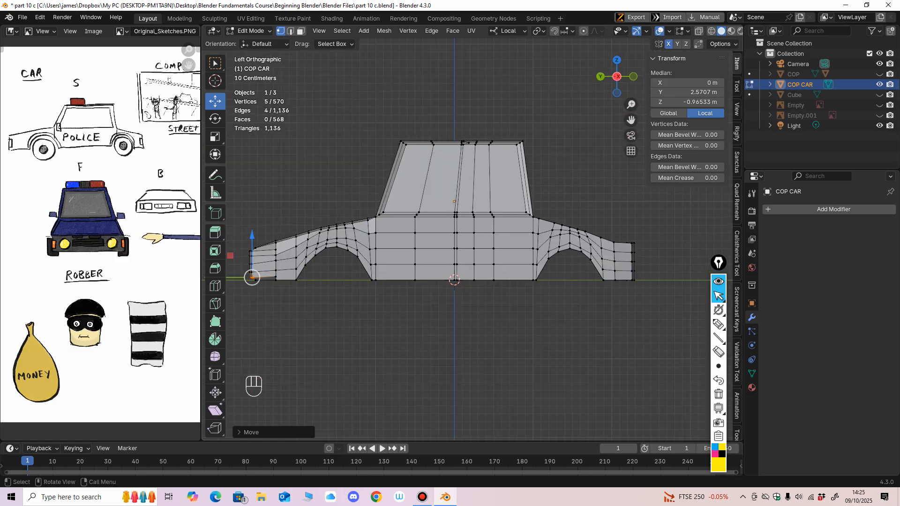
Switch to Object Mode and add a mesh cylinder for the car's wheels.
{"action": "left_click", "coordinate": [250, 31]}
{"action": "left_click", "coordinate": [253, 43]}
{"action": "middle_click_drag", "start_coordinate": [302, 64], "coordinate": [338, 45], "text": "shift"}
{"action": "left_click", "coordinate": [338, 31]}
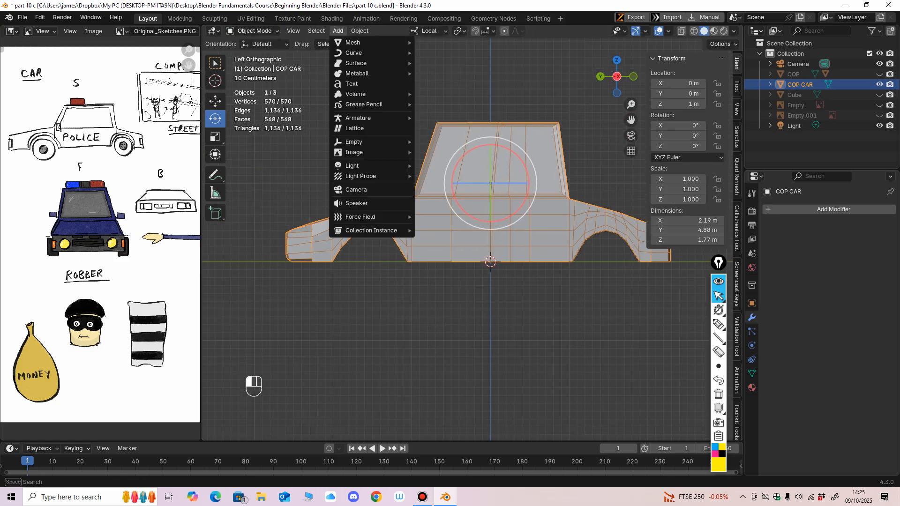
{"action": "mouse_move", "coordinate": [353, 43]}
{"action": "left_click", "coordinate": [441, 93]}
{"action": "scroll", "coordinate": [442, 93], "scroll_direction": "down", "scroll_amount": 4}
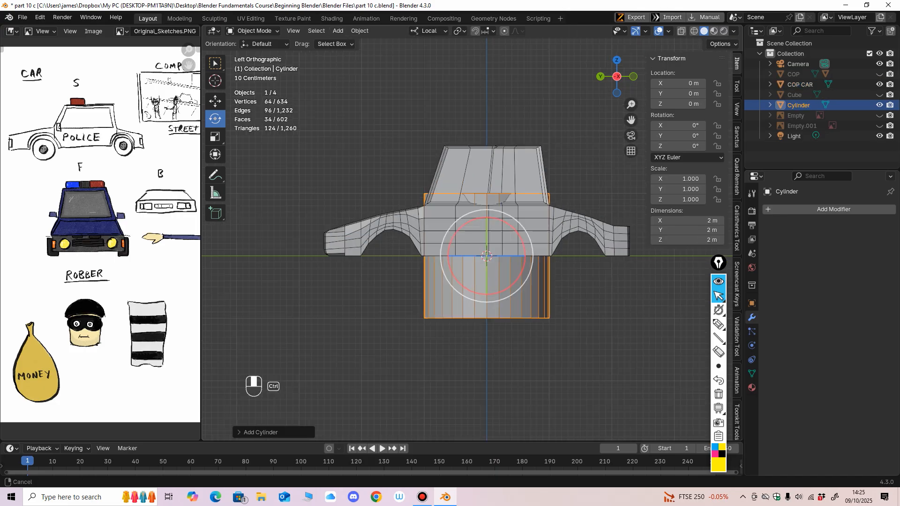
Set the cylinder's Y rotation to -90° so its round faces point towards the car's sides.
{"action": "middle_click_drag", "start_coordinate": [499, 196], "coordinate": [432, 208]}
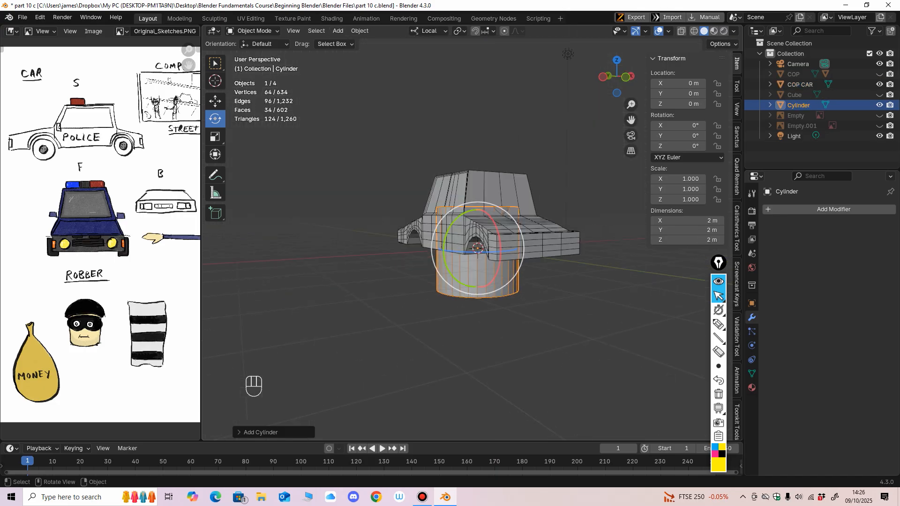
{"action": "left_click_drag", "start_coordinate": [447, 231], "coordinate": [444, 242]}
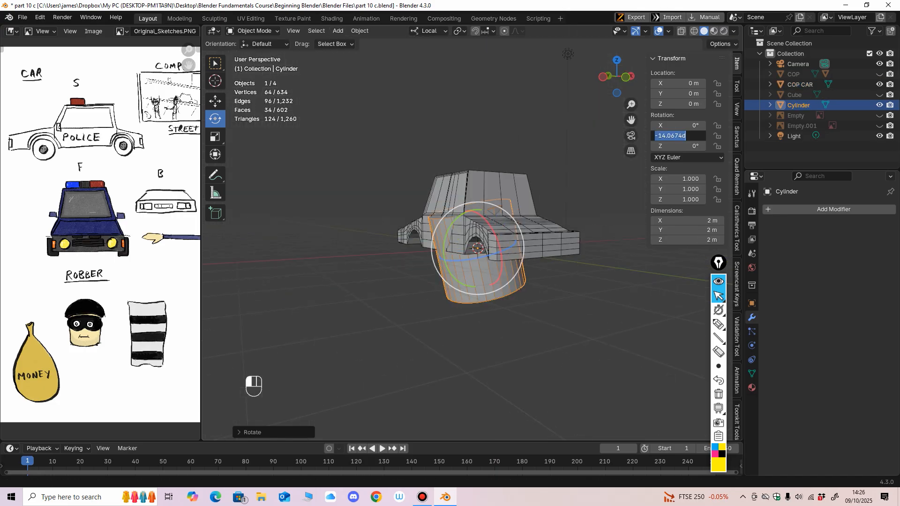
{"action": "key", "text": "KP_1"}
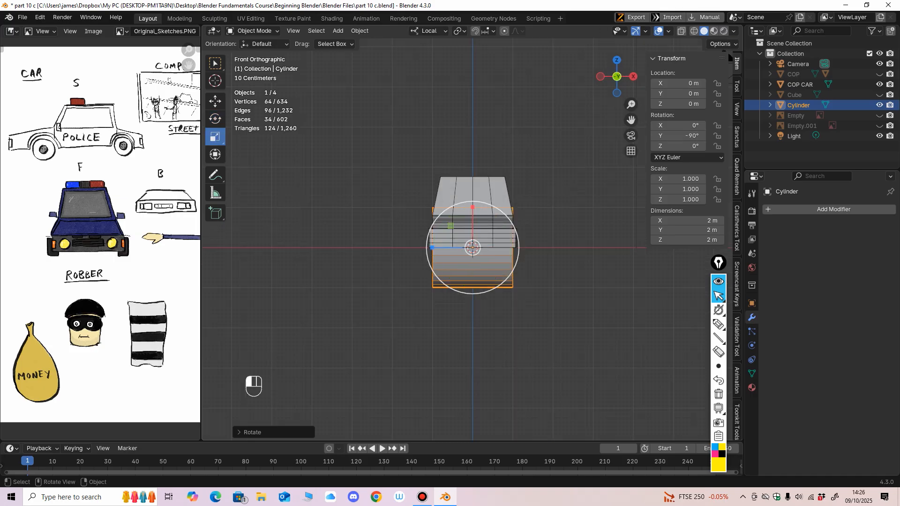
Scale the cylinder down into a thin wheel disc about 0.68 m across and 0.18 m thick.
{"action": "left_click_drag", "start_coordinate": [432, 247], "coordinate": [462, 246]}
{"action": "middle_click_drag", "start_coordinate": [462, 247], "coordinate": [529, 255]}
{"action": "mouse_move", "coordinate": [499, 264]}
{"action": "left_mouse_down"}
{"action": "mouse_move", "coordinate": [492, 248]}
{"action": "mouse_move", "coordinate": [507, 249]}
{"action": "left_mouse_up"}
Move the wheel into the rear wheel arch at about X -1.01 m, Y -1.47 m.
{"action": "left_click", "coordinate": [215, 101]}
{"action": "middle_click_drag", "start_coordinate": [507, 250], "coordinate": [458, 252], "text": "shift"}
{"action": "middle_click_drag", "start_coordinate": [458, 252], "coordinate": [458, 208], "text": "ctrl"}
{"action": "left_click_drag", "start_coordinate": [519, 285], "coordinate": [462, 257]}
{"action": "middle_click_drag", "start_coordinate": [462, 257], "coordinate": [517, 251], "text": "shift"}
{"action": "left_click_drag", "start_coordinate": [517, 250], "coordinate": [516, 251]}
{"action": "middle_click_drag", "start_coordinate": [515, 251], "coordinate": [425, 251]}
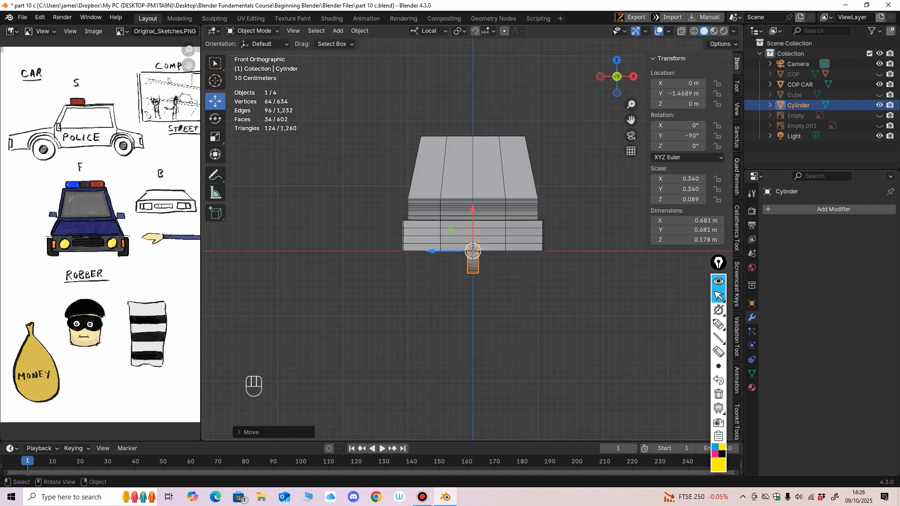
{"action": "left_click_drag", "start_coordinate": [430, 251], "coordinate": [364, 251]}
{"action": "middle_click_drag", "start_coordinate": [364, 251], "coordinate": [415, 253]}
{"action": "middle_click_drag", "start_coordinate": [415, 254], "coordinate": [416, 231], "text": "ctrl"}
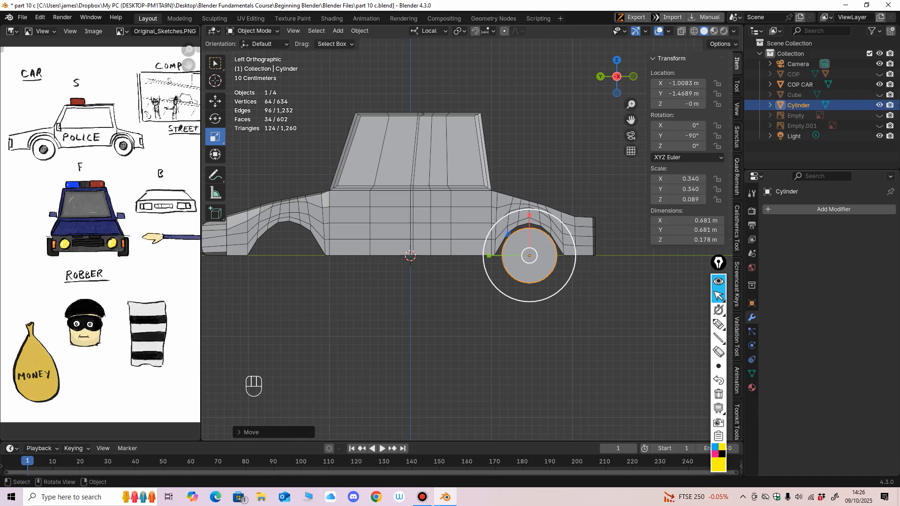
Enlarge the rear wheel slightly to a uniform diameter of about 0.70 m.
{"action": "left_click_drag", "start_coordinate": [571, 244], "coordinate": [573, 244]}
{"action": "mouse_move", "coordinate": [589, 239]}
{"action": "middle_mouse_down", "text": "ctrl"}
{"action": "mouse_move", "coordinate": [589, 209]}
{"action": "mouse_move", "coordinate": [581, 246]}
{"action": "middle_mouse_up", "text": "ctrl"}
{"action": "middle_click_drag", "start_coordinate": [581, 246], "coordinate": [637, 233], "text": "shift"}
{"action": "key", "text": "shift+d"}
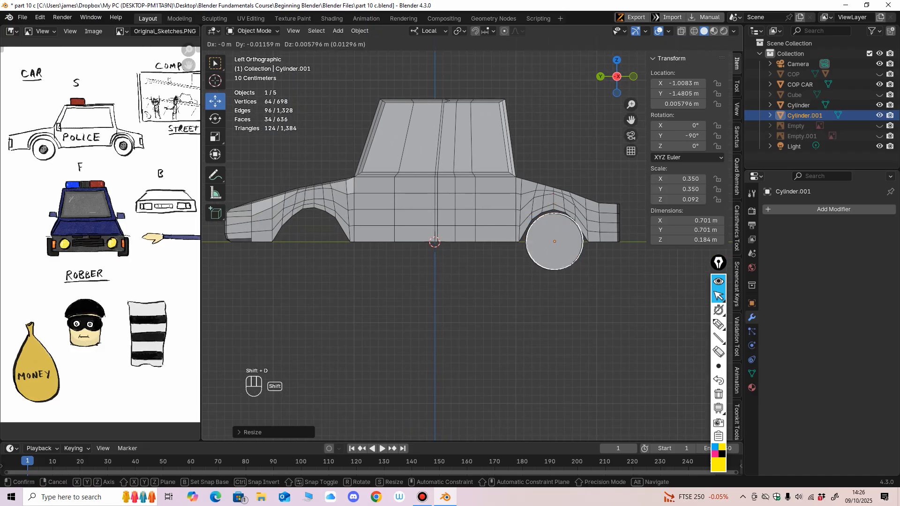
{"action": "key", "text": "x"}
{"action": "key", "text": "ctrl+z"}
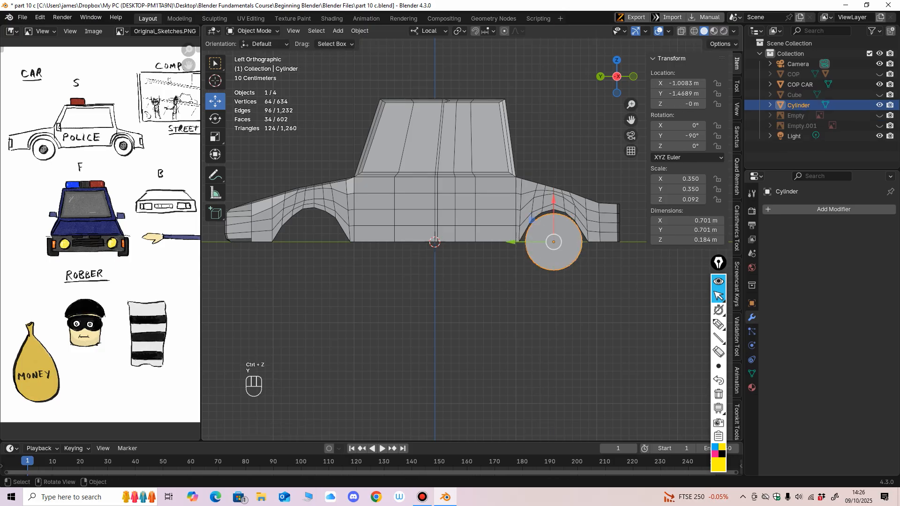
{"action": "left_click_drag", "start_coordinate": [511, 242], "coordinate": [306, 242]}
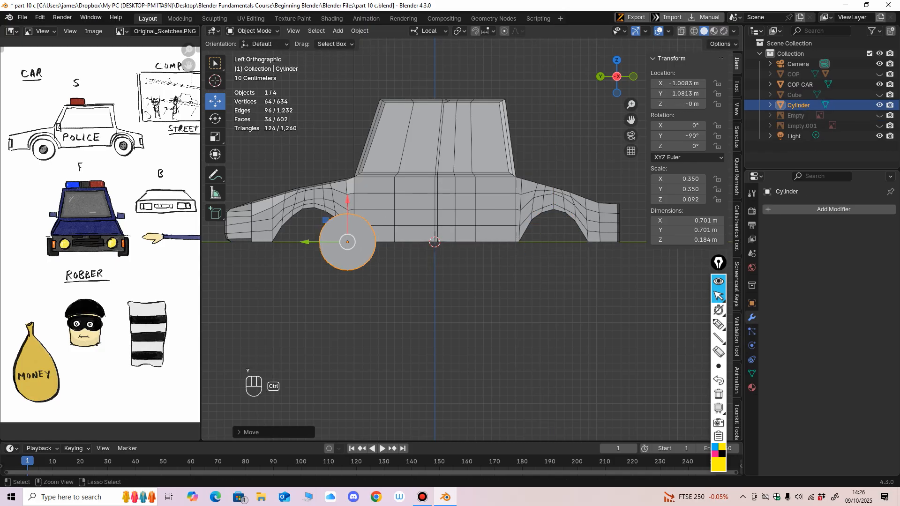
{"action": "key", "text": "ctrl+z"}
Duplicate the rear wheel along local Y into the front wheel arch, at Y about 1.52 m.
{"action": "key", "text": "shift+d"}
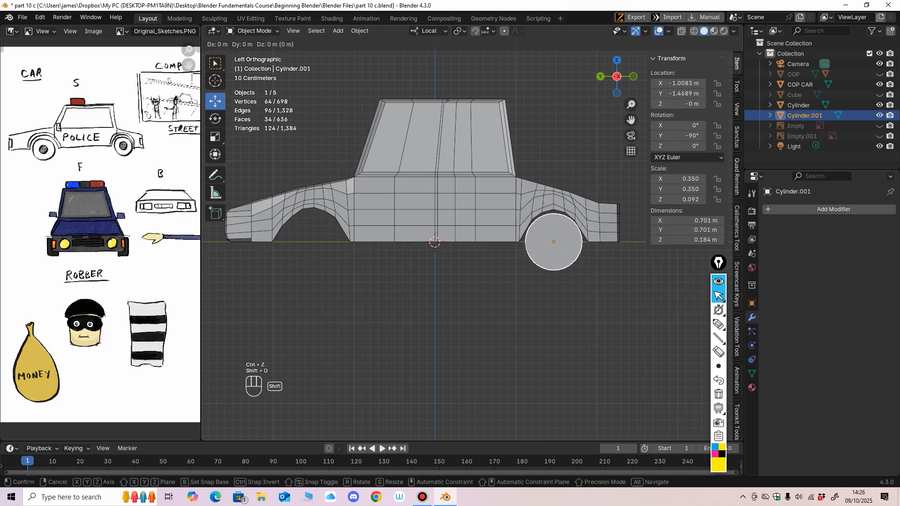
{"action": "key", "text": "y"}
{"action": "key", "text": "y"}
{"action": "key", "text": "y"}
{"action": "key", "text": "y"}
{"action": "key", "text": "y"}
{"action": "key", "text": "y"}
{"action": "key", "text": "y"}
{"action": "key", "text": "y"}
{"action": "key", "text": "y"}
{"action": "key", "text": "y"}
{"action": "key", "text": "y"}
{"action": "key", "text": "y"}
{"action": "key", "text": "y"}
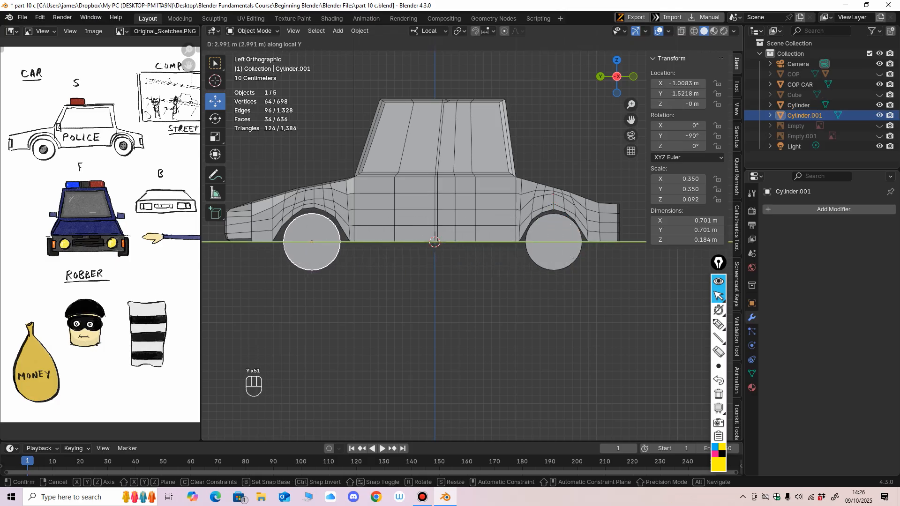
{"action": "left_click", "coordinate": [312, 241]}
{"action": "middle_click_drag", "start_coordinate": [312, 239], "coordinate": [373, 206], "text": "shift"}
{"action": "middle_click_drag", "start_coordinate": [372, 206], "coordinate": [281, 267], "text": "shift"}
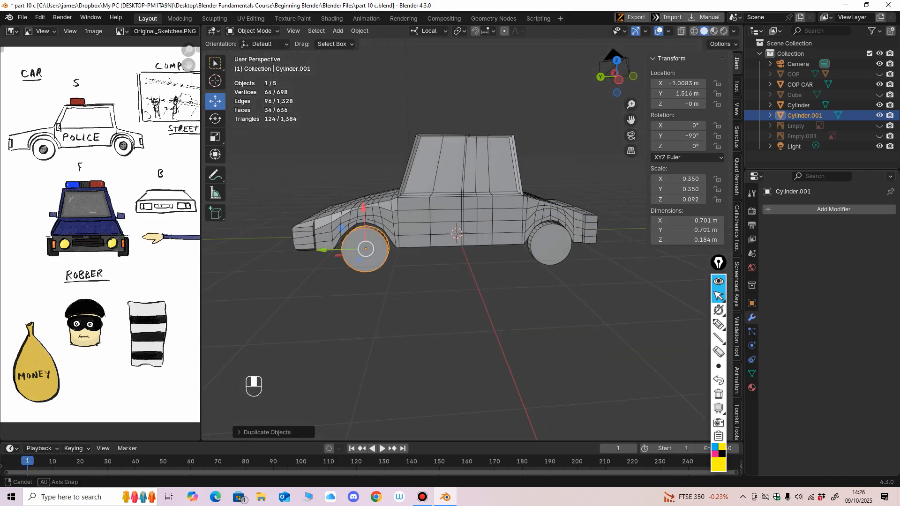
{"action": "middle_click_drag", "start_coordinate": [422, 263], "coordinate": [221, 255]}
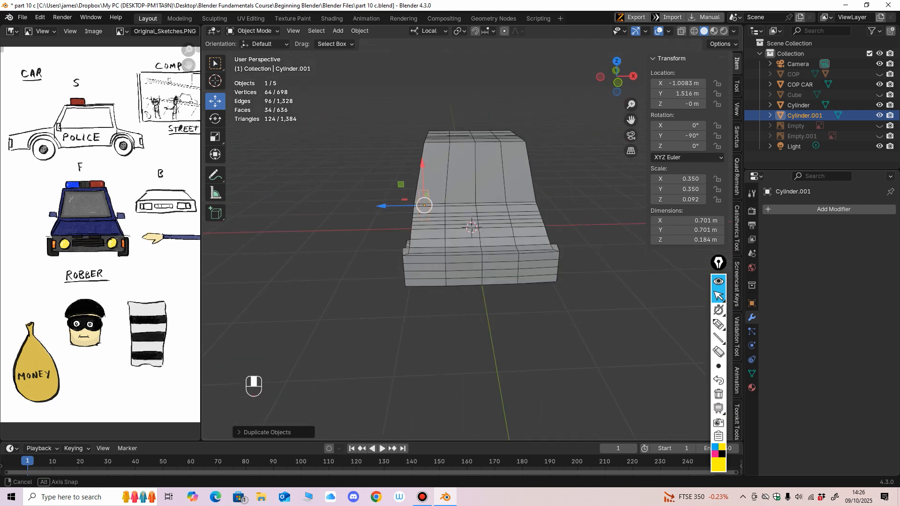
{"action": "scroll", "coordinate": [469, 235], "scroll_direction": "up", "scroll_amount": 2}
{"action": "middle_click_drag", "start_coordinate": [469, 234], "coordinate": [460, 266], "text": "shift"}
{"action": "mouse_move", "coordinate": [460, 266]}
{"action": "middle_mouse_down"}
{"action": "mouse_move", "coordinate": [439, 245]}
{"action": "mouse_move", "coordinate": [451, 262]}
{"action": "middle_mouse_up"}
{"action": "scroll", "coordinate": [458, 258], "scroll_direction": "down", "scroll_amount": 2}
{"action": "middle_click_drag", "start_coordinate": [452, 262], "coordinate": [451, 253], "text": "ctrl"}
{"action": "left_click", "coordinate": [254, 31]}
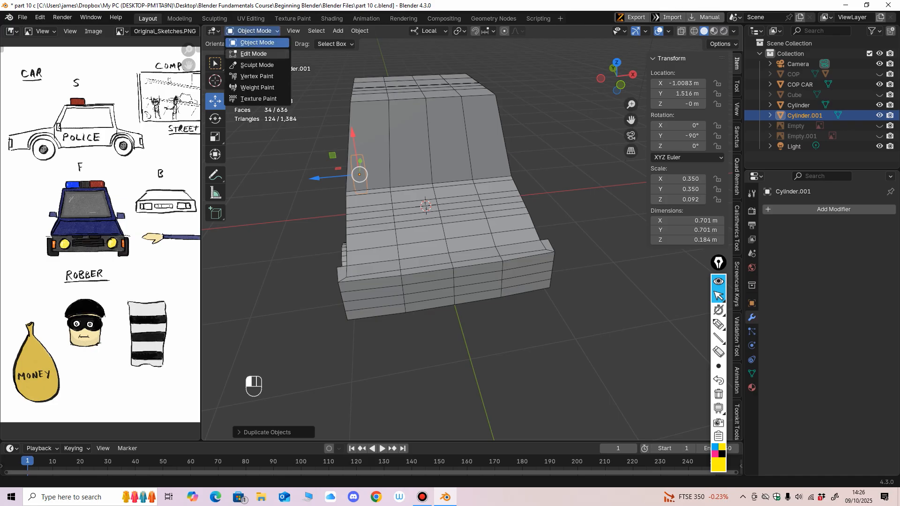
{"action": "left_click", "coordinate": [253, 54]}
{"action": "middle_click_drag", "start_coordinate": [286, 136], "coordinate": [313, 166], "text": "shift"}
{"action": "left_click", "coordinate": [313, 166]}
{"action": "left_click", "coordinate": [253, 31]}
{"action": "left_click", "coordinate": [257, 43]}
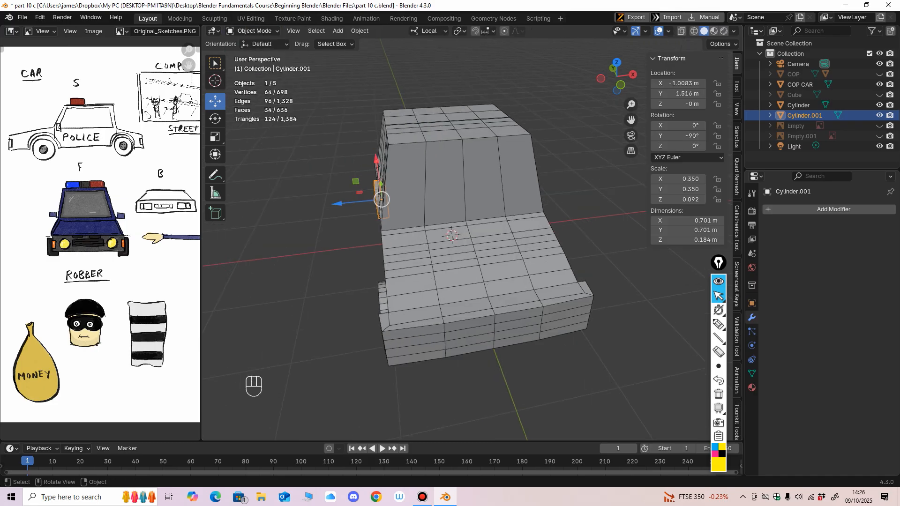
In Edit Mode on the car body, select the four rear window faces and extrude them about 0.18 m inward along their normals.
{"action": "left_click", "coordinate": [450, 188]}
{"action": "left_click", "coordinate": [253, 31]}
{"action": "left_click", "coordinate": [253, 53]}
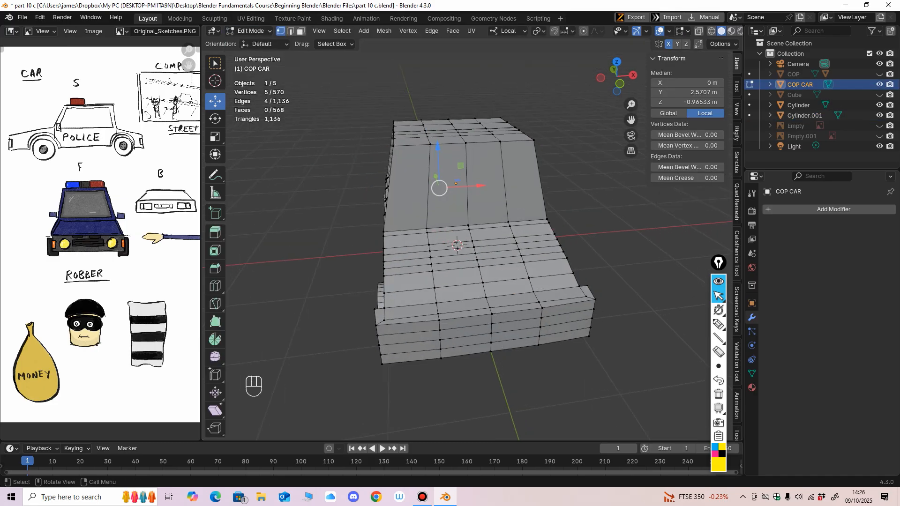
{"action": "left_click", "coordinate": [301, 31]}
{"action": "left_click", "coordinate": [409, 188]}
{"action": "left_click", "coordinate": [485, 184], "text": "shift"}
{"action": "left_click", "coordinate": [522, 181], "text": "shift"}
{"action": "middle_click_drag", "start_coordinate": [522, 182], "coordinate": [510, 141]}
{"action": "scroll", "coordinate": [510, 136], "scroll_direction": "up", "scroll_amount": 1}
{"action": "middle_click_drag", "start_coordinate": [451, 252], "coordinate": [460, 224], "text": "shift"}
{"action": "right_click", "coordinate": [460, 224]}
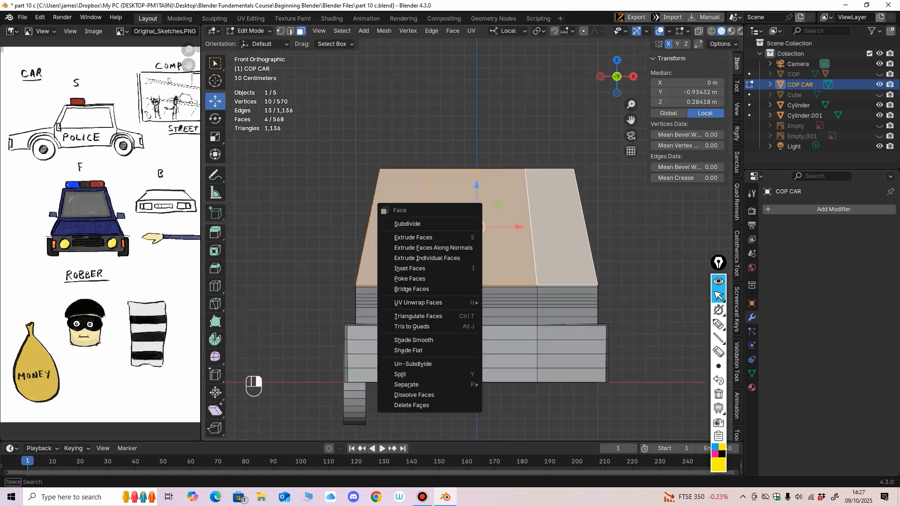
{"action": "left_click", "coordinate": [451, 248]}
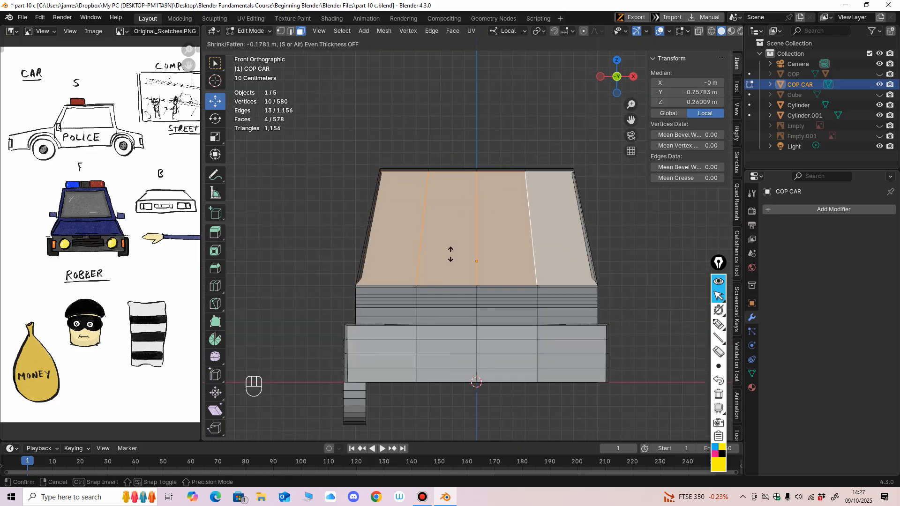
{"action": "left_click", "coordinate": [450, 255]}
Scale the recessed rear window faces slightly smaller in width and height to form an angled window frame.
{"action": "left_click", "coordinate": [215, 136]}
{"action": "left_click_drag", "start_coordinate": [515, 230], "coordinate": [508, 230]}
{"action": "middle_click_drag", "start_coordinate": [507, 230], "coordinate": [501, 246]}
{"action": "left_click_drag", "start_coordinate": [480, 174], "coordinate": [480, 180]}
{"action": "middle_click_drag", "start_coordinate": [479, 183], "coordinate": [387, 187]}
Move the recessed rear window faces outward and slightly up, to about Y -0.90 m, Z 0.27 m.
{"action": "left_click", "coordinate": [215, 101]}
{"action": "middle_click_drag", "start_coordinate": [300, 159], "coordinate": [312, 154]}
{"action": "left_click_drag", "start_coordinate": [608, 229], "coordinate": [594, 229]}
{"action": "left_click_drag", "start_coordinate": [554, 188], "coordinate": [554, 185]}
{"action": "middle_click_drag", "start_coordinate": [554, 185], "coordinate": [583, 189]}
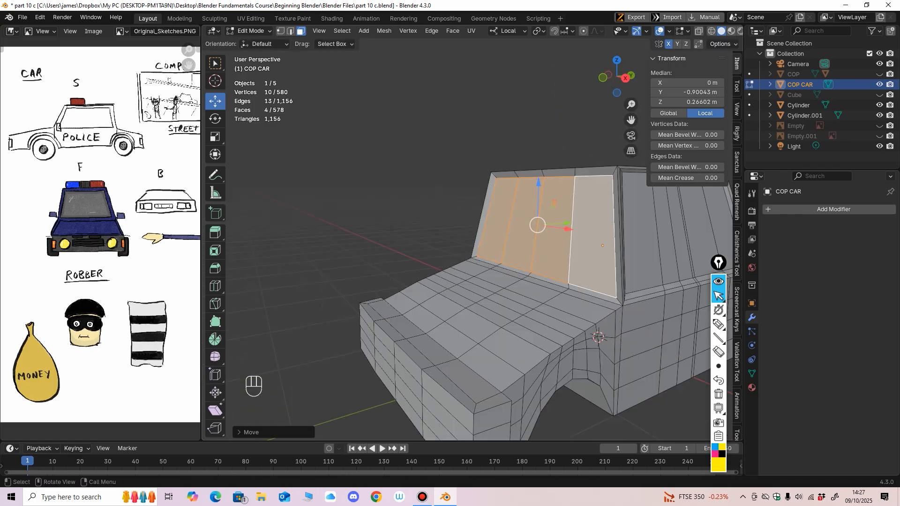
Add a loop cut around the rear window's inner frame and move it outward to Y about -0.94 m.
{"action": "left_click", "coordinate": [216, 286]}
{"action": "middle_click_drag", "start_coordinate": [417, 262], "coordinate": [466, 263]}
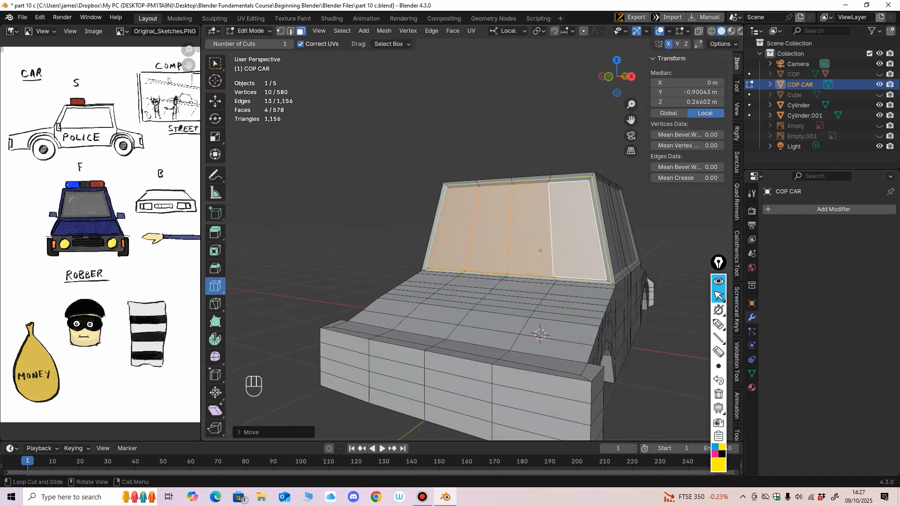
{"action": "left_click_drag", "start_coordinate": [511, 183], "coordinate": [512, 181]}
{"action": "middle_click_drag", "start_coordinate": [512, 183], "coordinate": [463, 184]}
{"action": "left_click", "coordinate": [215, 102]}
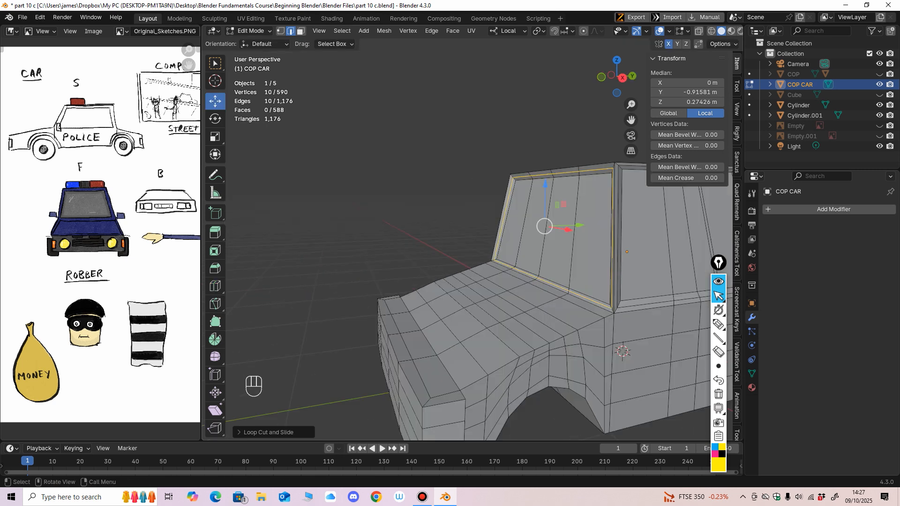
{"action": "left_click_drag", "start_coordinate": [581, 225], "coordinate": [575, 225]}
{"action": "scroll", "coordinate": [562, 229], "scroll_direction": "down", "scroll_amount": 2}
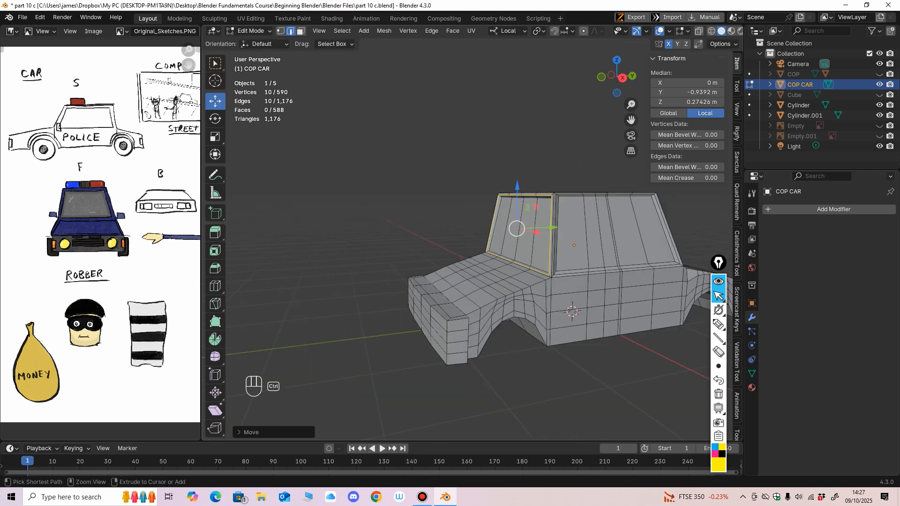
In Object Mode, select both wheel cylinders and scale them wider along their local Z axis to about 0.37 m.
{"action": "middle_click_drag", "start_coordinate": [511, 234], "coordinate": [656, 231]}
{"action": "middle_click_drag", "start_coordinate": [449, 239], "coordinate": [575, 266]}
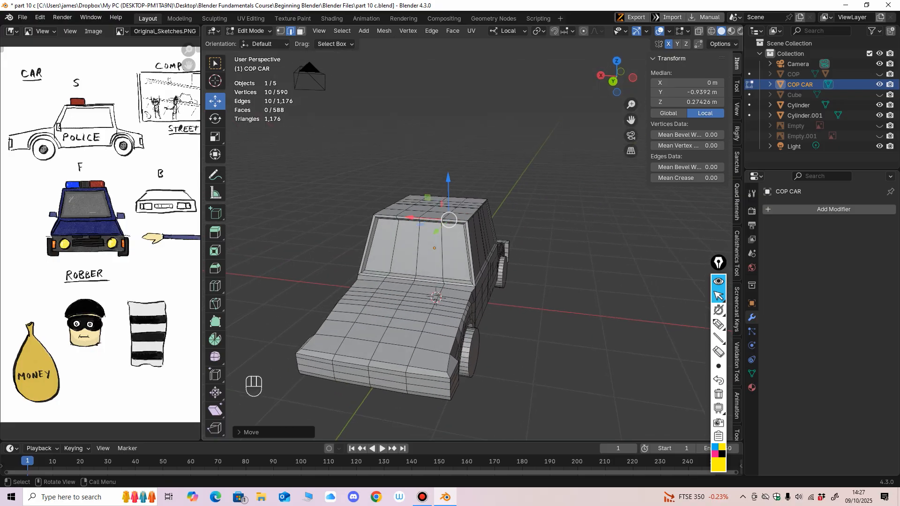
{"action": "middle_click_drag", "start_coordinate": [469, 253], "coordinate": [485, 237]}
{"action": "scroll", "coordinate": [490, 240], "scroll_direction": "up", "scroll_amount": 2}
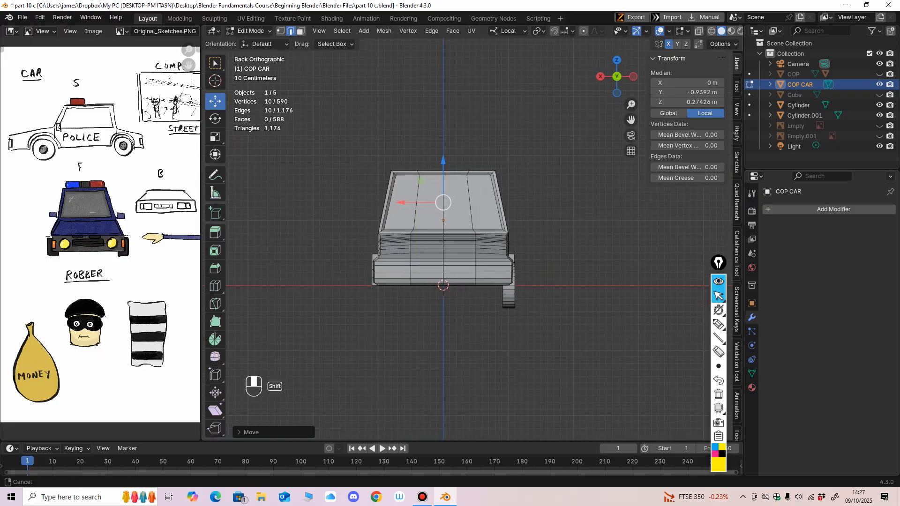
{"action": "key", "text": "Tab"}
{"action": "left_click", "coordinate": [509, 298]}
{"action": "middle_click_drag", "start_coordinate": [508, 298], "coordinate": [506, 331]}
{"action": "left_click", "coordinate": [507, 302], "text": "shift"}
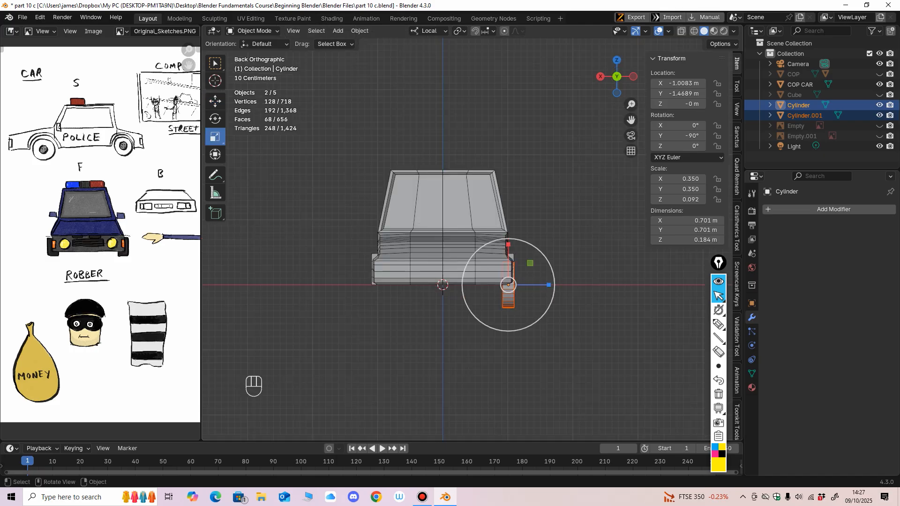
{"action": "left_click_drag", "start_coordinate": [549, 284], "coordinate": [556, 281]}
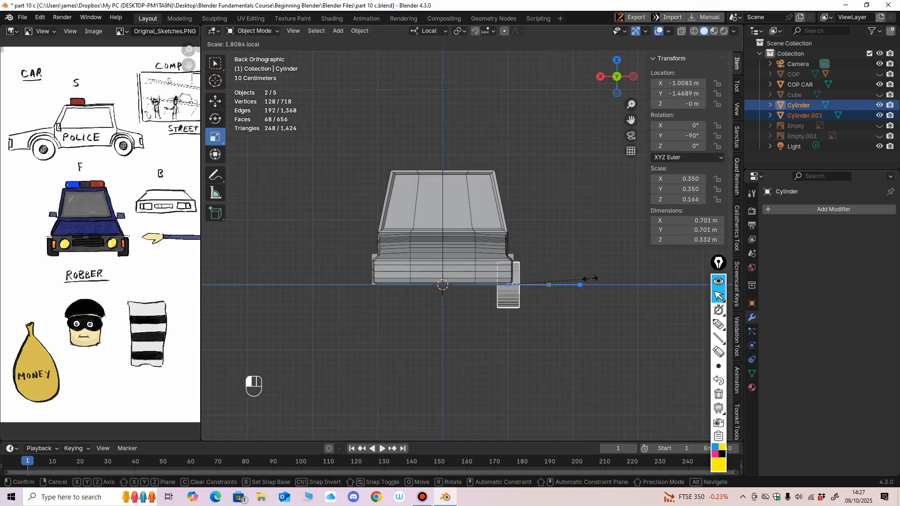
{"action": "left_click_drag", "start_coordinate": [601, 278], "coordinate": [550, 285]}
In Edit Mode on the car body, select the rim faces around both wheel arches and move them outward to X about -1.09 m.
{"action": "middle_click_drag", "start_coordinate": [550, 285], "coordinate": [550, 230]}
{"action": "middle_click_drag", "start_coordinate": [549, 230], "coordinate": [554, 209], "text": "shift"}
{"action": "left_click", "coordinate": [476, 185]}
{"action": "middle_click_drag", "start_coordinate": [476, 185], "coordinate": [457, 172]}
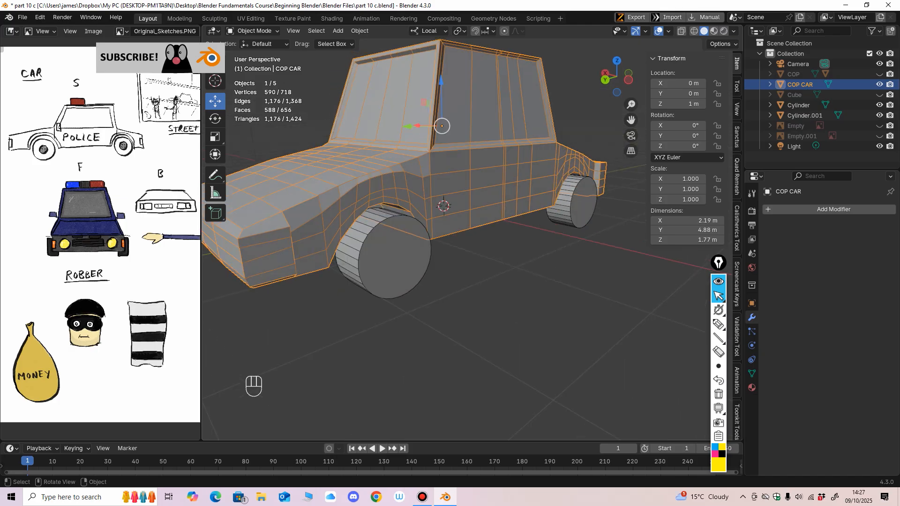
{"action": "left_click", "coordinate": [254, 31]}
{"action": "left_click", "coordinate": [253, 54]}
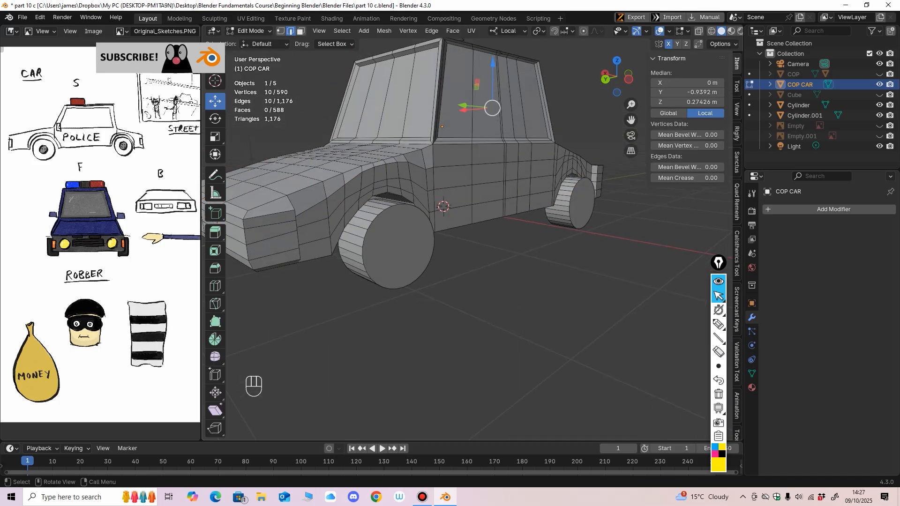
{"action": "key", "text": "alt+a"}
{"action": "left_click", "coordinate": [317, 265]}
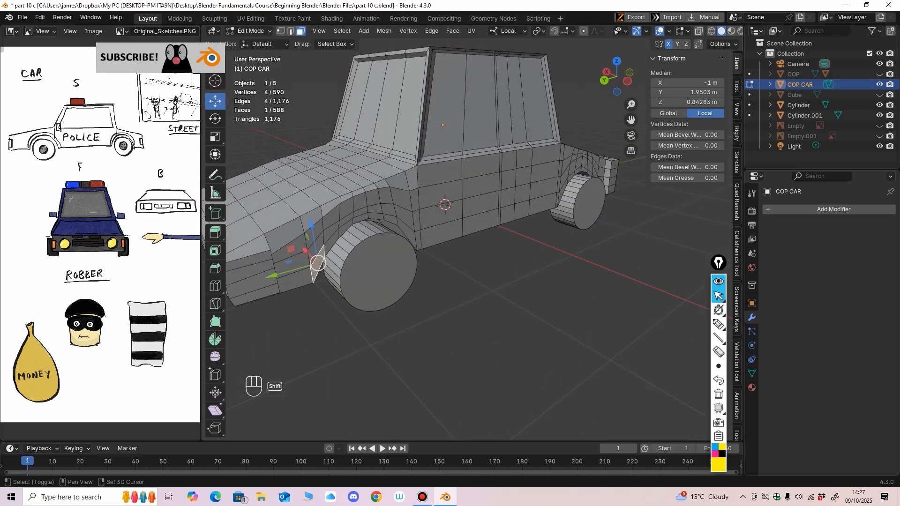
{"action": "middle_click_drag", "start_coordinate": [346, 228], "coordinate": [342, 218]}
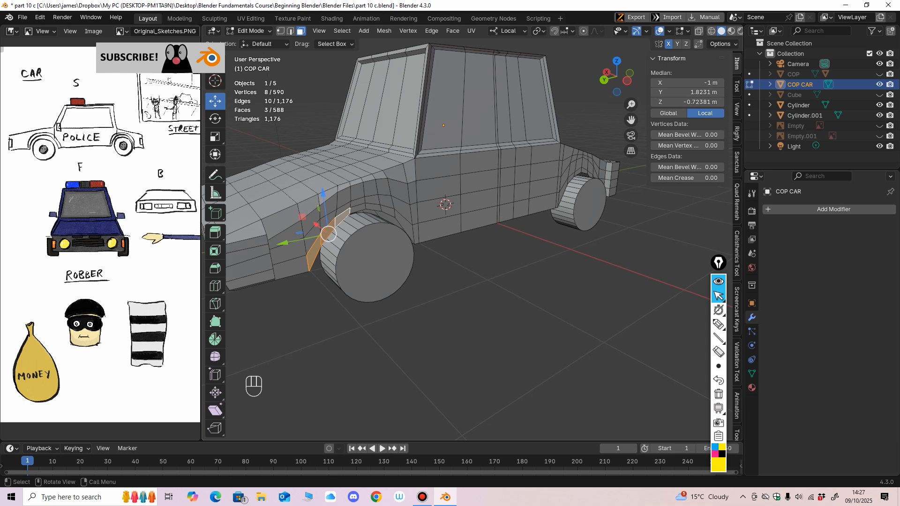
{"action": "left_click", "coordinate": [405, 227], "text": "shift"}
{"action": "middle_click_drag", "start_coordinate": [405, 227], "coordinate": [387, 220]}
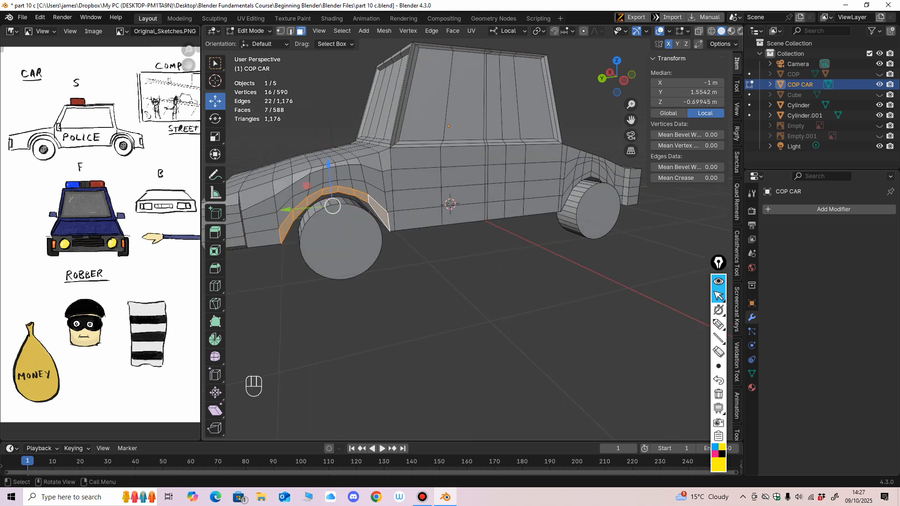
{"action": "middle_click_drag", "start_coordinate": [594, 177], "coordinate": [547, 175]}
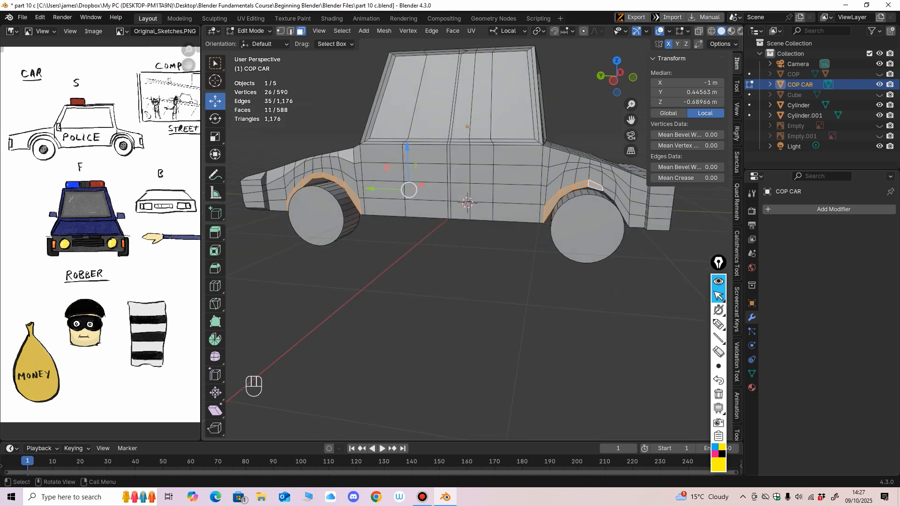
{"action": "middle_click_drag", "start_coordinate": [469, 234], "coordinate": [497, 262]}
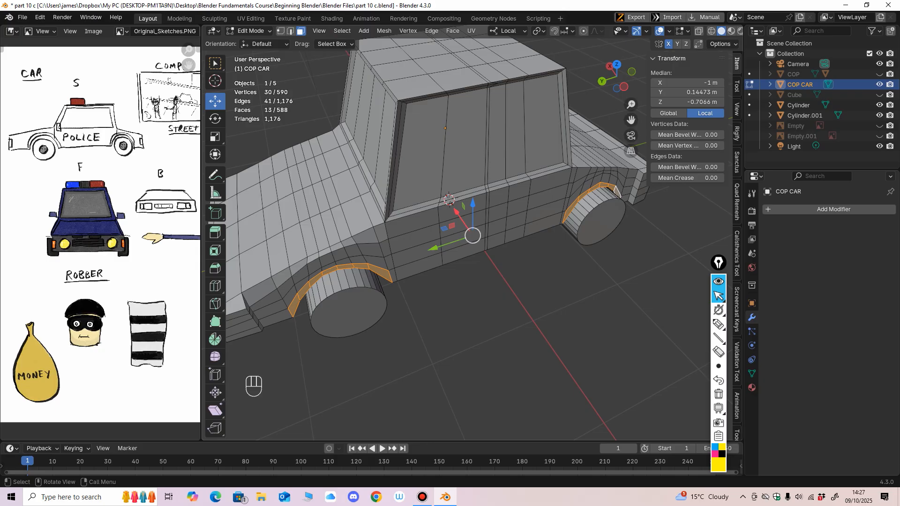
{"action": "left_click_drag", "start_coordinate": [457, 213], "coordinate": [463, 222]}
{"action": "middle_click_drag", "start_coordinate": [464, 222], "coordinate": [507, 217]}
{"action": "left_click_drag", "start_coordinate": [483, 207], "coordinate": [485, 209]}
{"action": "middle_click_drag", "start_coordinate": [485, 209], "coordinate": [433, 204]}
Add a loop cut around the lower car body, running just above the raised wheel arch rims, without sliding it.
{"action": "left_click", "coordinate": [215, 286]}
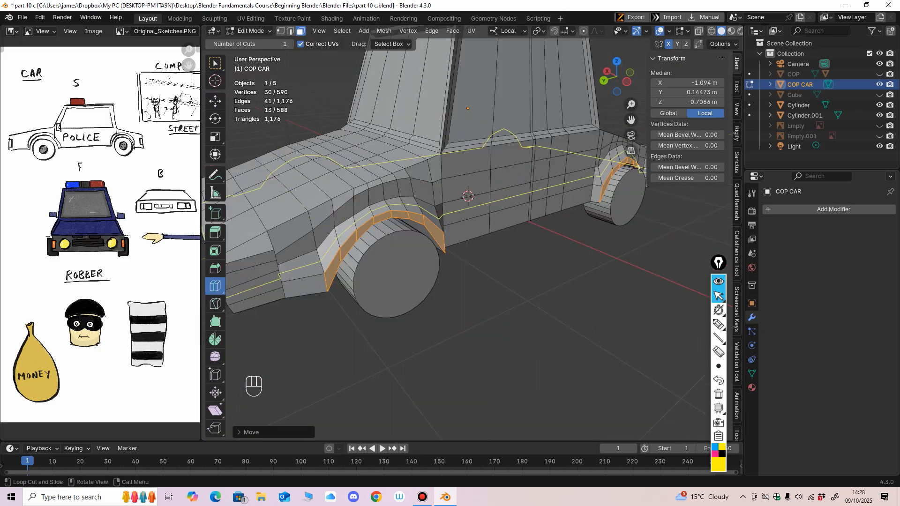
{"action": "left_click", "coordinate": [336, 245]}
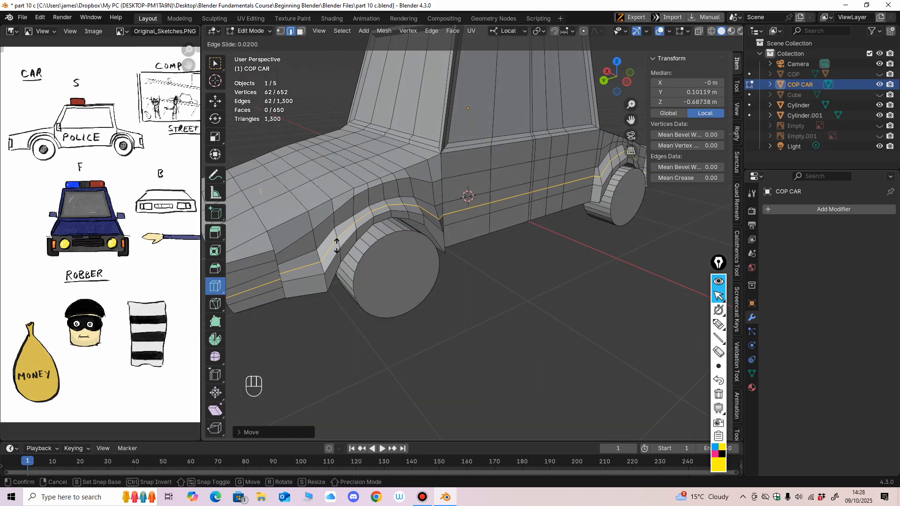
{"action": "right_click", "coordinate": [337, 245]}
In left side view with X-ray on, select all vertices of the car's rear section and move them back about 0.17 m.
{"action": "middle_click_drag", "start_coordinate": [336, 246], "coordinate": [314, 267], "text": "ctrl"}
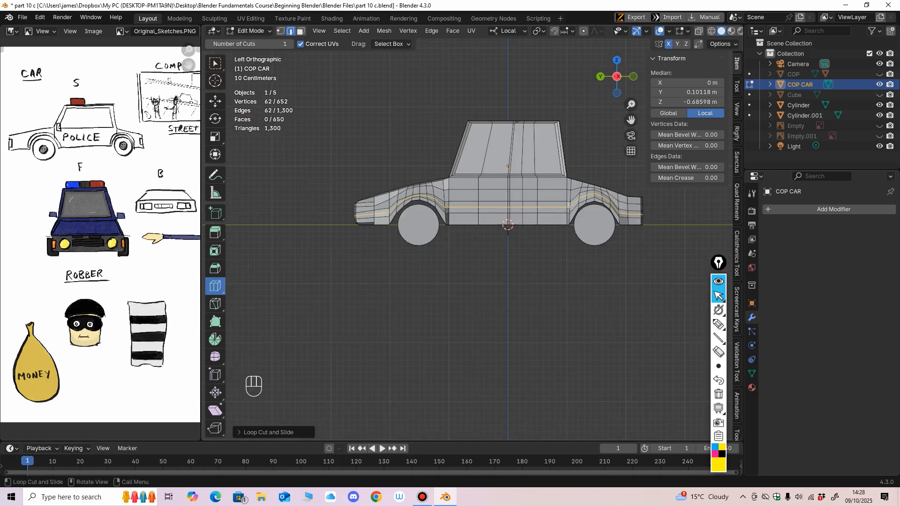
{"action": "middle_click_drag", "start_coordinate": [397, 235], "coordinate": [264, 287], "text": "shift"}
{"action": "left_click", "coordinate": [249, 31]}
{"action": "left_click", "coordinate": [256, 42]}
{"action": "key", "text": "Tab"}
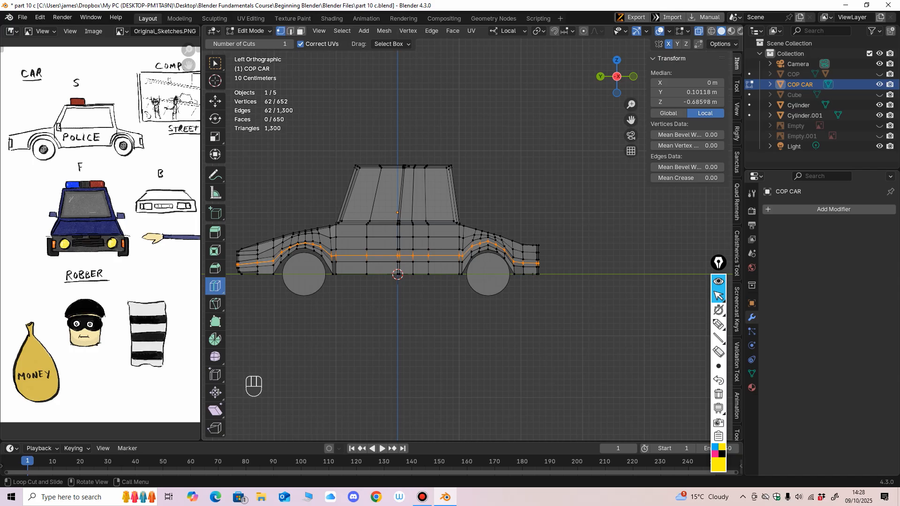
{"action": "left_click", "coordinate": [215, 101]}
{"action": "left_click_drag", "start_coordinate": [433, 117], "coordinate": [551, 334]}
{"action": "left_click_drag", "start_coordinate": [451, 244], "coordinate": [456, 243]}
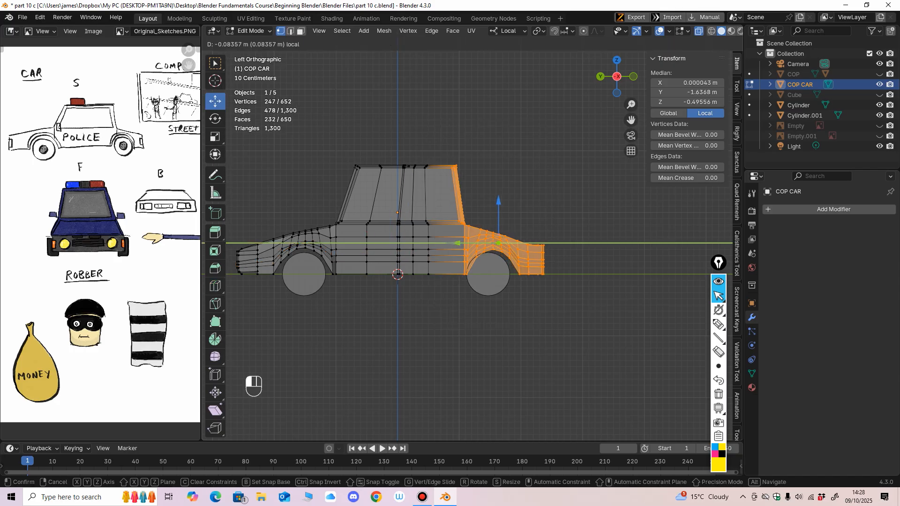
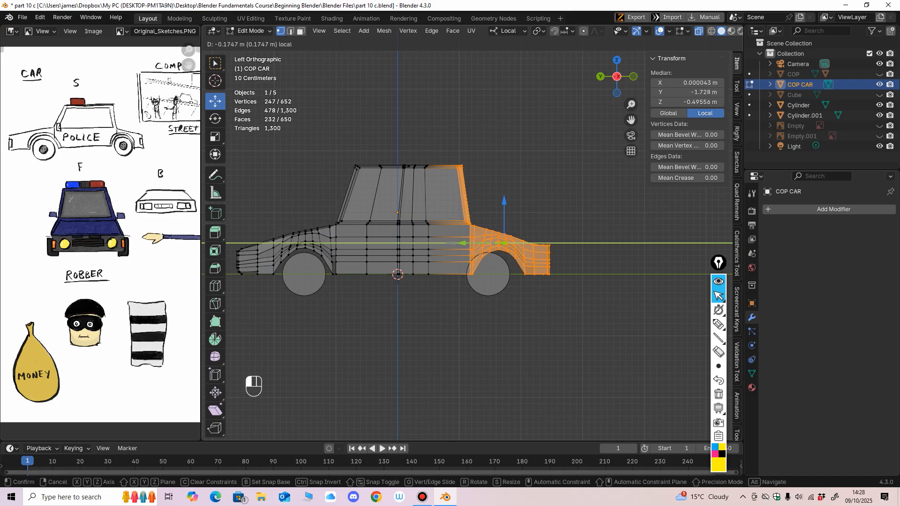
{"action": "left_click_drag", "start_coordinate": [504, 243], "coordinate": [504, 243]}
{"action": "key", "text": "Tab"}
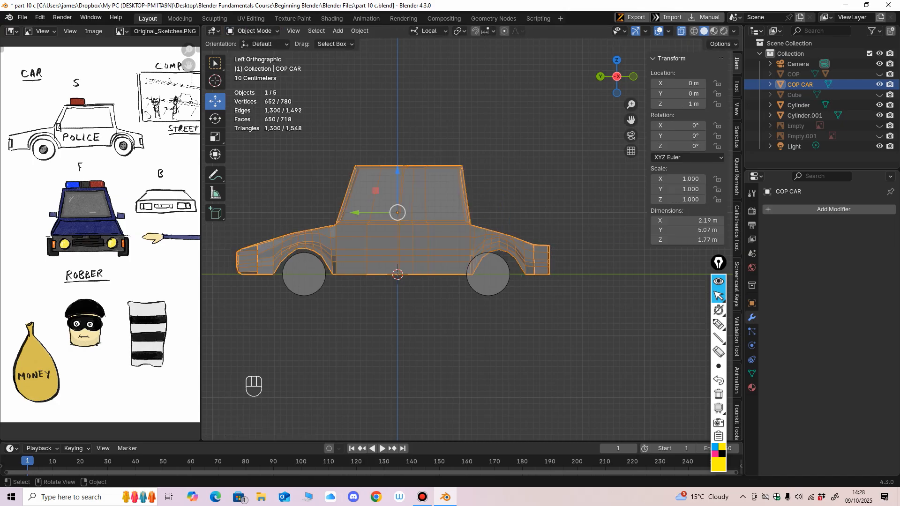
Move the rear wheel back to Y about -1.66 m, under the shifted arch, and save the file.
{"action": "left_click", "coordinate": [488, 274]}
{"action": "left_click_drag", "start_coordinate": [445, 274], "coordinate": [457, 274]}
{"action": "middle_click_drag", "start_coordinate": [457, 277], "coordinate": [514, 296]}
{"action": "left_click", "coordinate": [681, 31]}
{"action": "middle_click_drag", "start_coordinate": [562, 187], "coordinate": [553, 183]}
{"action": "key", "text": "ctrl+s"}
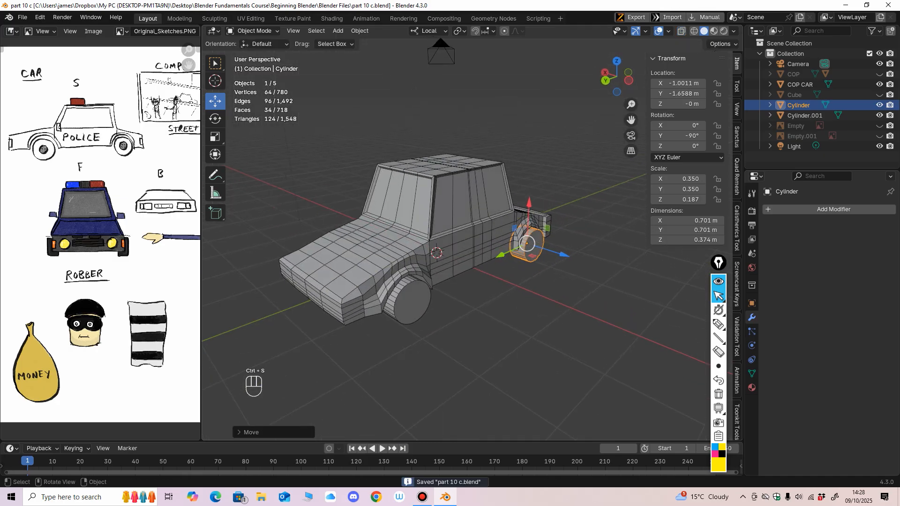
{"action": "middle_click_drag", "start_coordinate": [504, 262], "coordinate": [458, 246]}
{"action": "scroll", "coordinate": [514, 259], "scroll_direction": "up", "scroll_amount": 1}
{"action": "left_click", "coordinate": [251, 30]}
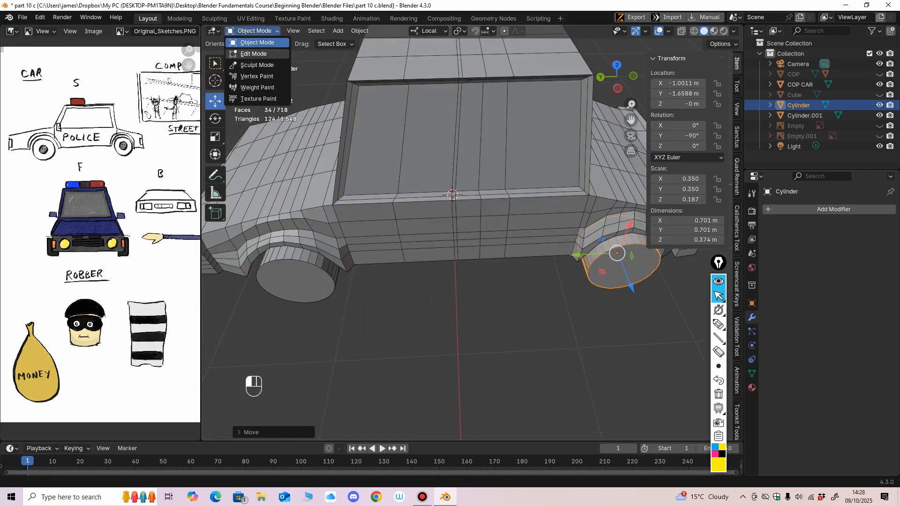
{"action": "left_click", "coordinate": [251, 51]}
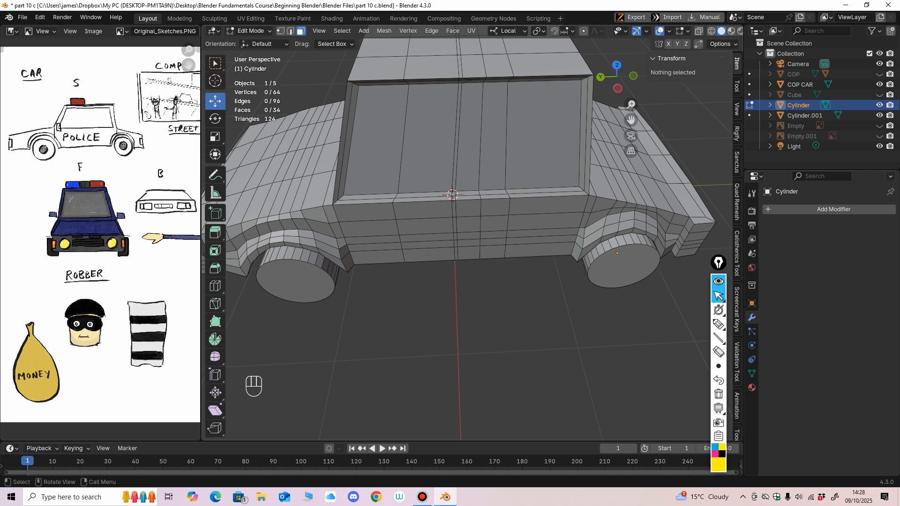
{"action": "left_click", "coordinate": [252, 31]}
{"action": "left_click", "coordinate": [252, 42]}
In Edit Mode on the car body, select the six lowest side faces between the wheel arches and move them outward to X about -1.09 m.
{"action": "left_click", "coordinate": [366, 154]}
{"action": "left_click", "coordinate": [252, 30]}
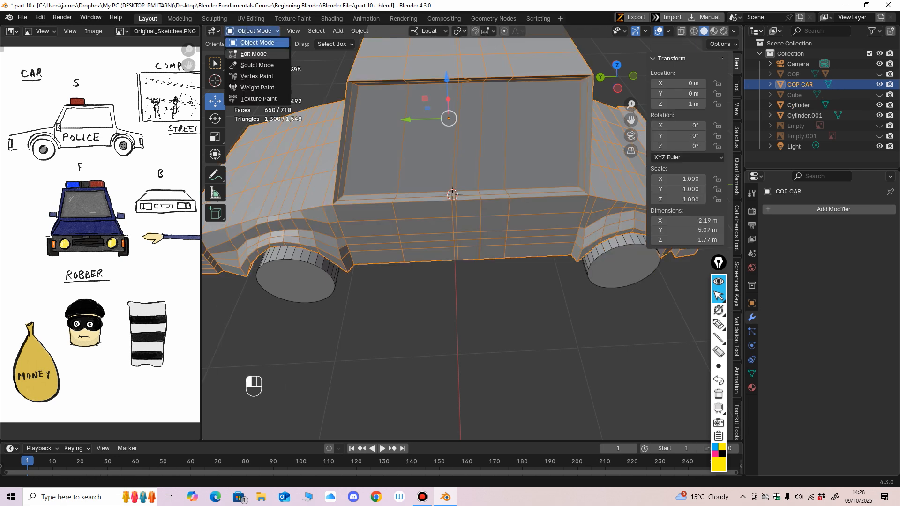
{"action": "left_click", "coordinate": [251, 51]}
{"action": "left_click", "coordinate": [377, 255]}
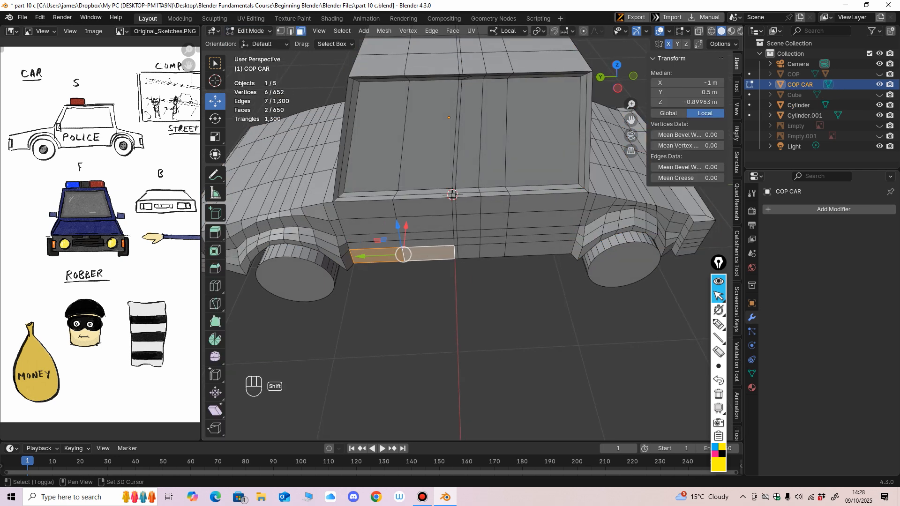
{"action": "middle_click_drag", "start_coordinate": [539, 249], "coordinate": [568, 266]}
{"action": "left_click_drag", "start_coordinate": [466, 232], "coordinate": [469, 238]}
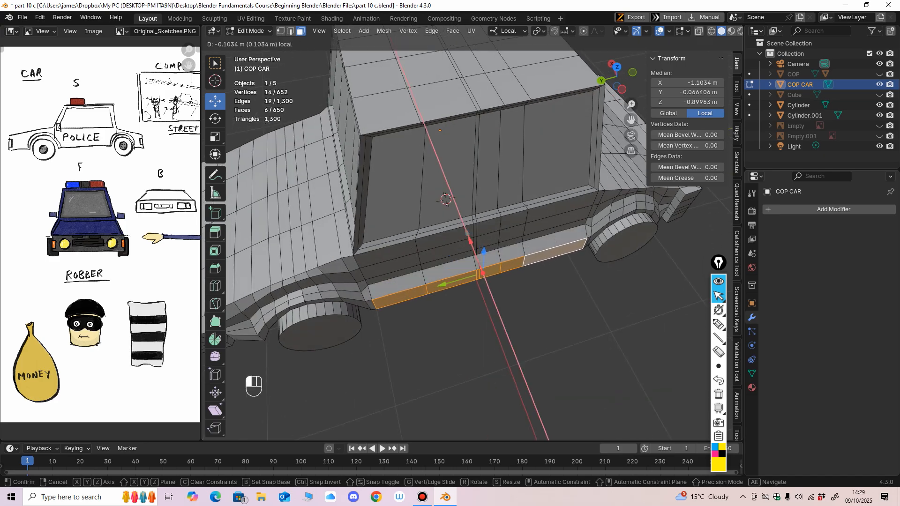
{"action": "left_click_drag", "start_coordinate": [470, 242], "coordinate": [470, 242]}
{"action": "middle_click_drag", "start_coordinate": [470, 242], "coordinate": [438, 214]}
{"action": "middle_click_drag", "start_coordinate": [438, 214], "coordinate": [508, 219], "text": "ctrl"}
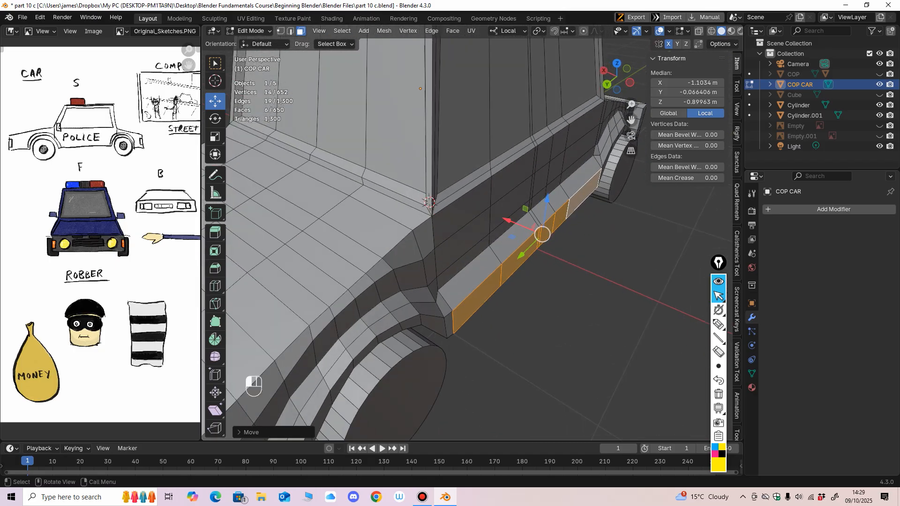
{"action": "left_click_drag", "start_coordinate": [509, 220], "coordinate": [506, 219]}
Select the vertical edges on the body side just behind the rear wheel and move them inward along X.
{"action": "middle_click_drag", "start_coordinate": [506, 219], "coordinate": [567, 215], "text": "ctrl"}
{"action": "scroll", "coordinate": [541, 221], "scroll_direction": "up", "scroll_amount": 3}
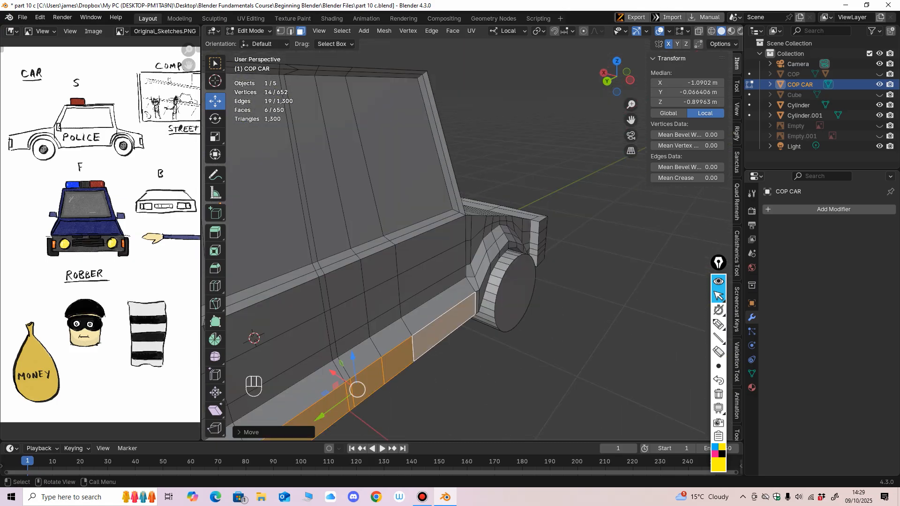
{"action": "left_click", "coordinate": [526, 217]}
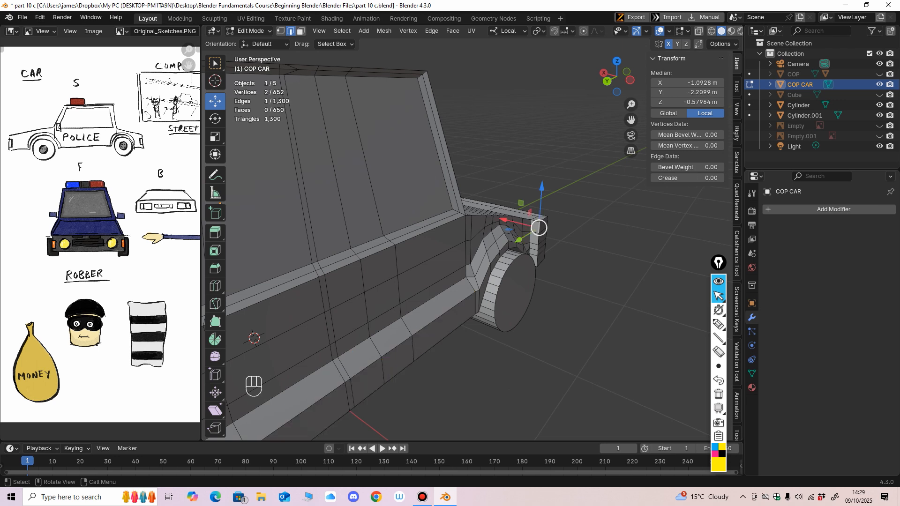
{"action": "scroll", "coordinate": [524, 217], "scroll_direction": "up", "scroll_amount": 4}
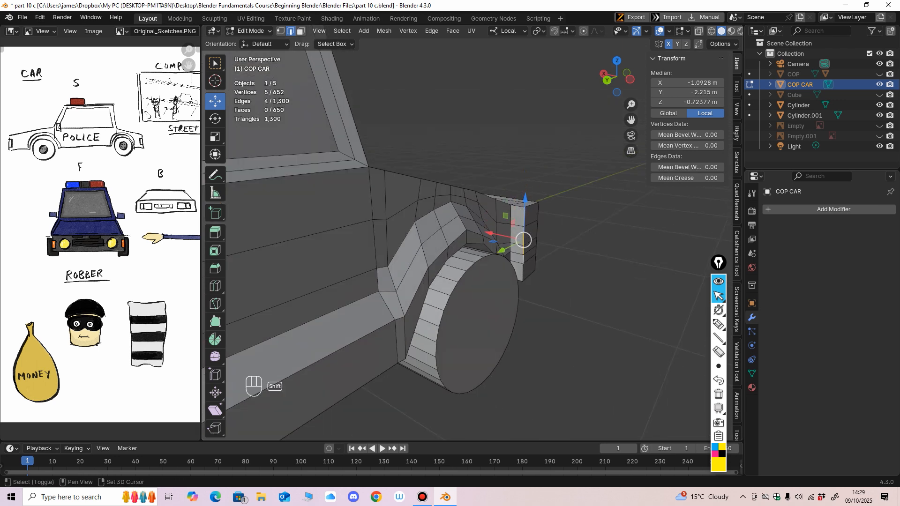
{"action": "left_click", "coordinate": [523, 240], "text": "shift"}
{"action": "middle_click_drag", "start_coordinate": [524, 240], "coordinate": [532, 253]}
{"action": "left_click_drag", "start_coordinate": [496, 246], "coordinate": [487, 245]}
Select the vertical edges at the car's rear outer corner and move them inward to X about -1.01 m.
{"action": "middle_click_drag", "start_coordinate": [487, 244], "coordinate": [486, 282], "text": "ctrl"}
{"action": "middle_click_drag", "start_coordinate": [487, 282], "coordinate": [361, 282]}
{"action": "left_click", "coordinate": [384, 207]}
{"action": "middle_click_drag", "start_coordinate": [383, 206], "coordinate": [405, 184]}
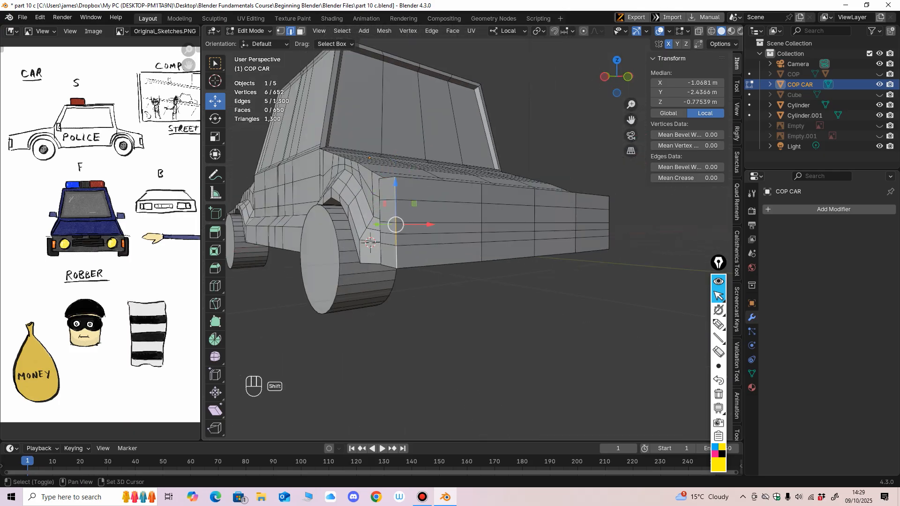
{"action": "middle_click_drag", "start_coordinate": [399, 256], "coordinate": [378, 298]}
{"action": "left_click_drag", "start_coordinate": [424, 235], "coordinate": [431, 235]}
{"action": "middle_click_drag", "start_coordinate": [431, 239], "coordinate": [411, 239]}
{"action": "left_click_drag", "start_coordinate": [432, 229], "coordinate": [435, 228]}
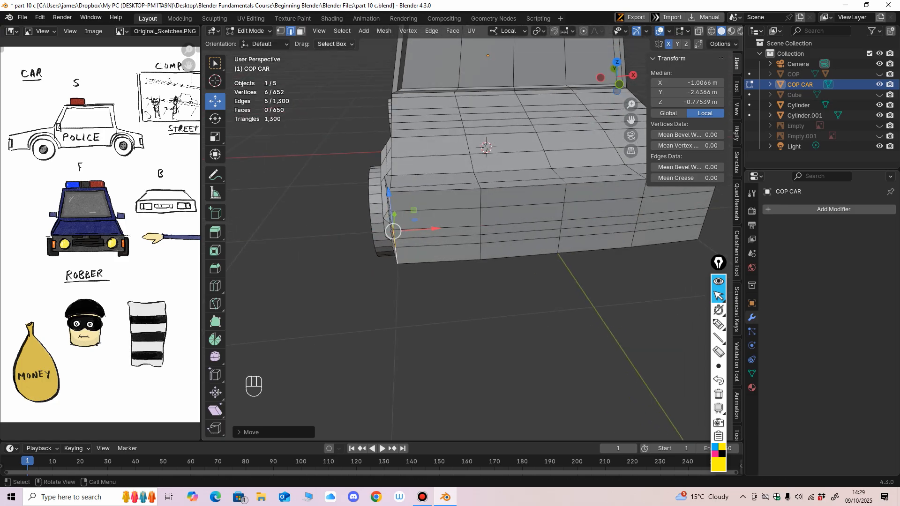
Select single vertices at the top and underside of the rear corner and nudge each one inward along X.
{"action": "left_click", "coordinate": [390, 190]}
{"action": "left_click_drag", "start_coordinate": [432, 185], "coordinate": [439, 186]}
{"action": "middle_click_drag", "start_coordinate": [438, 189], "coordinate": [435, 82]}
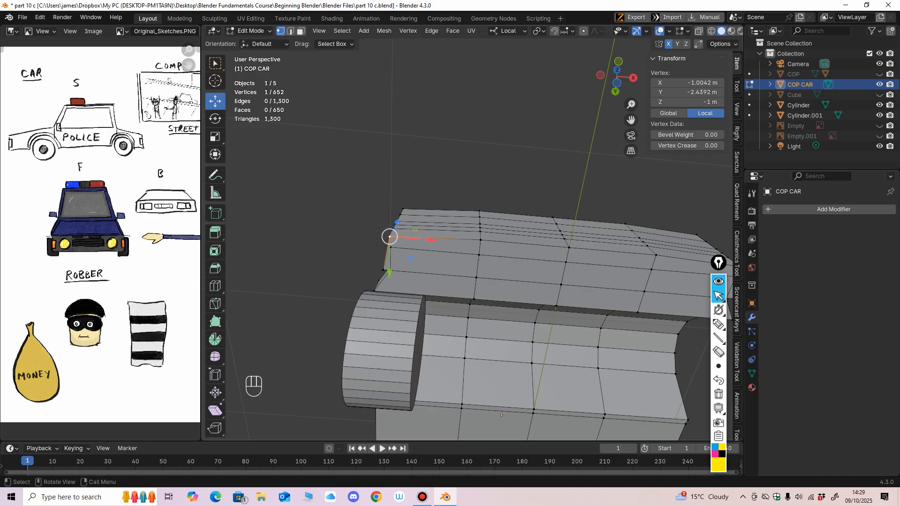
{"action": "left_click", "coordinate": [391, 247]}
{"action": "left_click_drag", "start_coordinate": [432, 251], "coordinate": [439, 251]}
Select the seven vertices running down and under the car's front outer corner and move them inward to X about -1.01 m.
{"action": "middle_click_drag", "start_coordinate": [438, 252], "coordinate": [363, 354]}
{"action": "middle_click_drag", "start_coordinate": [370, 244], "coordinate": [485, 232], "text": "ctrl"}
{"action": "scroll", "coordinate": [485, 229], "scroll_direction": "down", "scroll_amount": 3}
{"action": "middle_click_drag", "start_coordinate": [329, 287], "coordinate": [634, 245]}
{"action": "middle_click_drag", "start_coordinate": [469, 281], "coordinate": [618, 230], "text": "shift"}
{"action": "scroll", "coordinate": [558, 254], "scroll_direction": "up", "scroll_amount": 2}
{"action": "middle_click_drag", "start_coordinate": [619, 230], "coordinate": [640, 243]}
{"action": "middle_click_drag", "start_coordinate": [562, 234], "coordinate": [538, 212]}
{"action": "scroll", "coordinate": [544, 239], "scroll_direction": "up", "scroll_amount": 2}
{"action": "left_click", "coordinate": [439, 256], "text": "shift"}
{"action": "left_click", "coordinate": [439, 275], "text": "shift"}
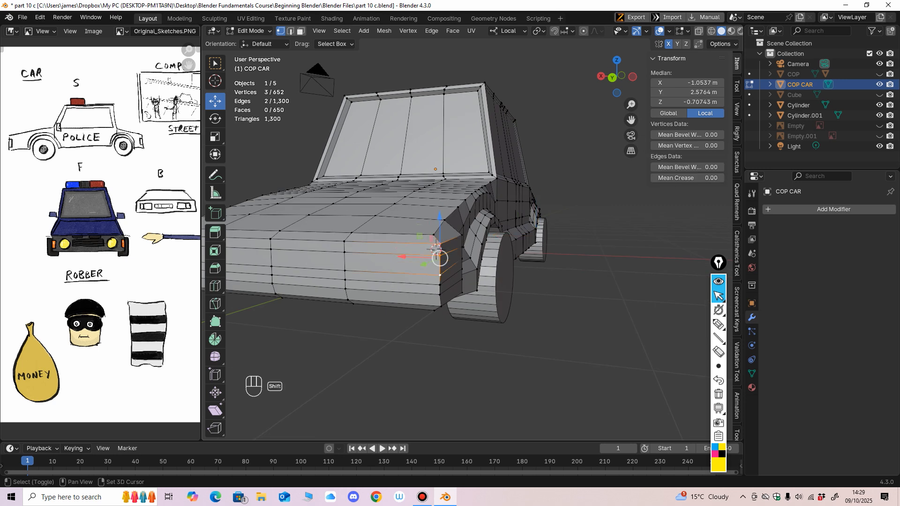
{"action": "left_click", "coordinate": [440, 307], "text": "shift"}
{"action": "middle_click_drag", "start_coordinate": [440, 307], "coordinate": [433, 281]}
{"action": "scroll", "coordinate": [442, 295], "scroll_direction": "up", "scroll_amount": 2}
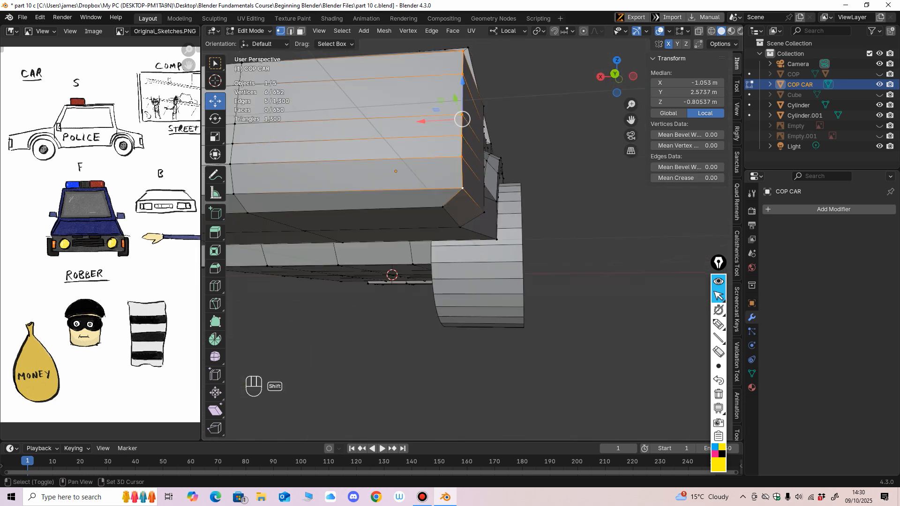
{"action": "left_click_drag", "start_coordinate": [418, 134], "coordinate": [412, 134]}
{"action": "scroll", "coordinate": [412, 135], "scroll_direction": "down", "scroll_amount": 6}
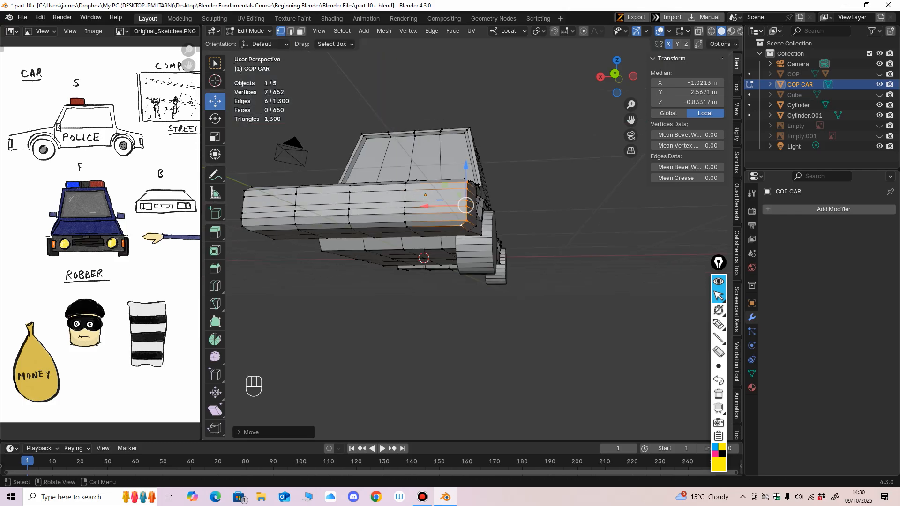
{"action": "middle_click_drag", "start_coordinate": [412, 135], "coordinate": [426, 150], "text": "alt"}
{"action": "left_click_drag", "start_coordinate": [449, 246], "coordinate": [448, 246]}
{"action": "middle_click_drag", "start_coordinate": [448, 245], "coordinate": [368, 252]}
{"action": "left_click", "coordinate": [251, 31]}
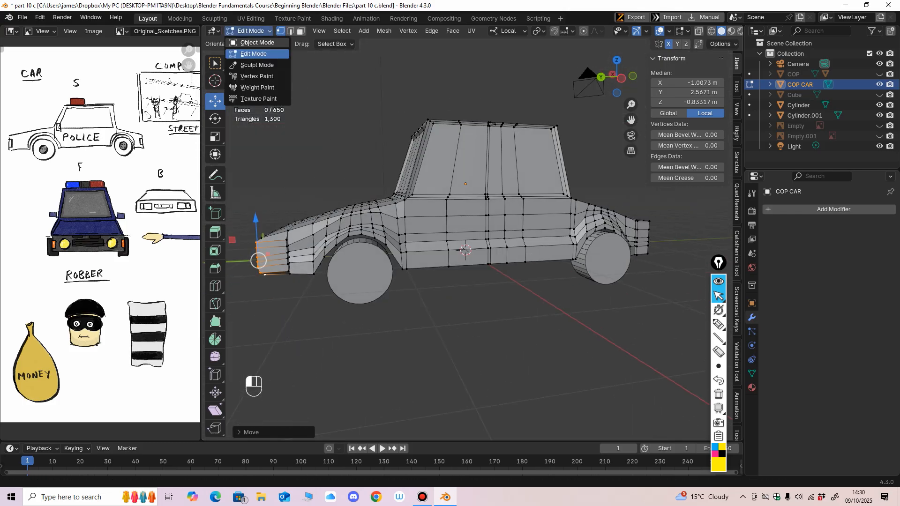
Select all the roof vertices of the car body through the mesh and lower them along Z to about 0.56 m.
{"action": "left_click", "coordinate": [248, 43]}
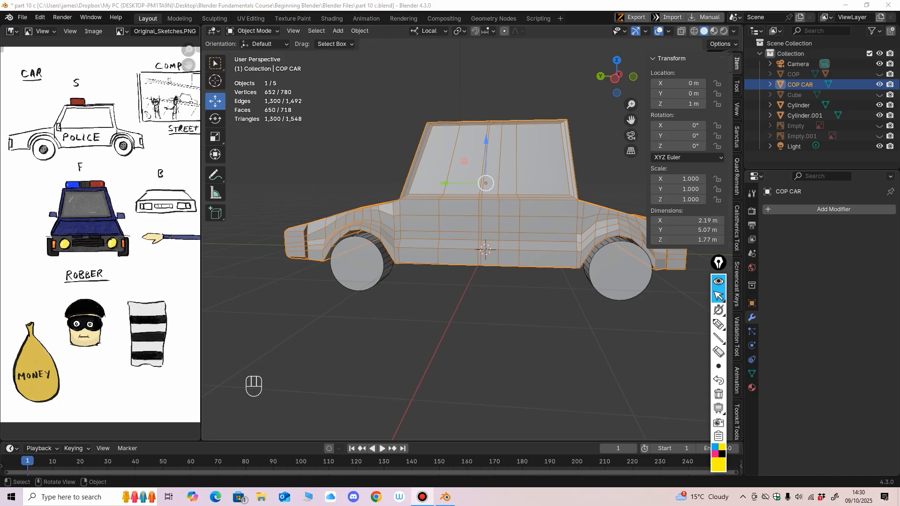
{"action": "middle_click_drag", "start_coordinate": [422, 262], "coordinate": [463, 296]}
{"action": "left_click", "coordinate": [474, 328]}
{"action": "middle_click_drag", "start_coordinate": [473, 328], "coordinate": [392, 300]}
{"action": "middle_click_drag", "start_coordinate": [393, 300], "coordinate": [393, 329], "text": "ctrl"}
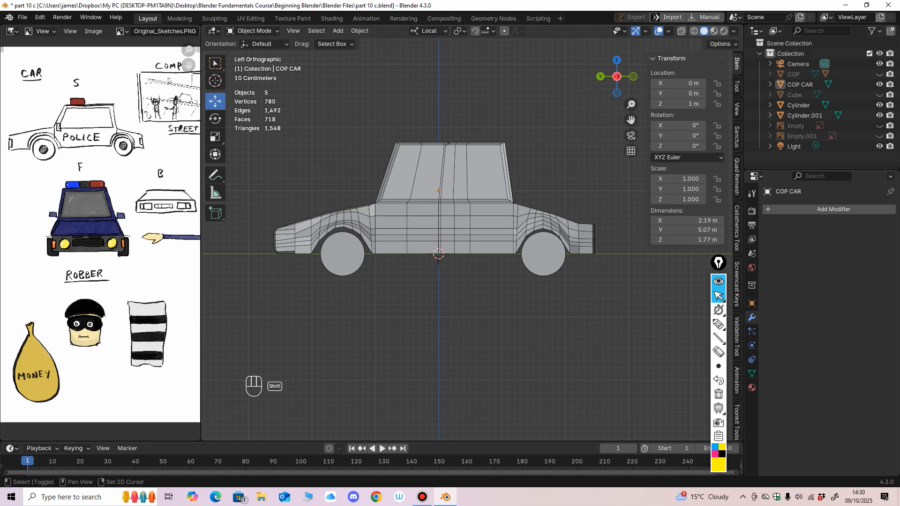
{"action": "middle_click_drag", "start_coordinate": [438, 263], "coordinate": [445, 284], "text": "shift"}
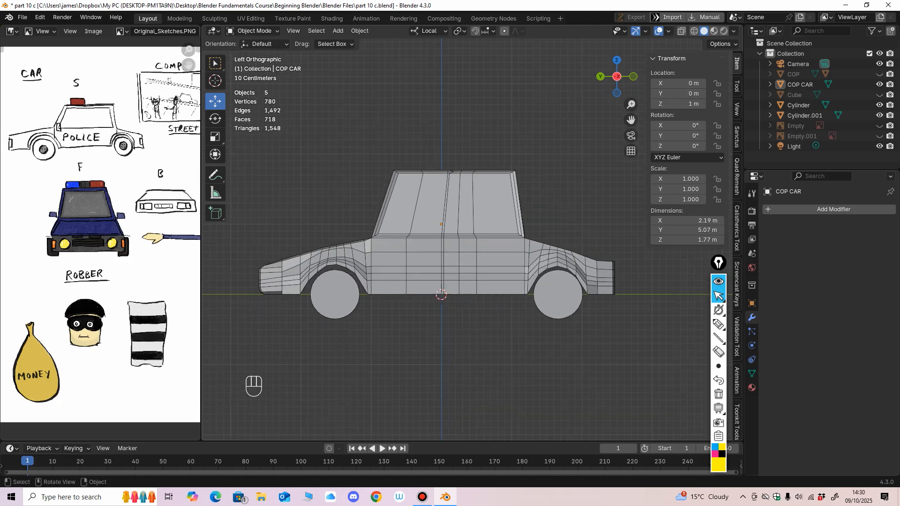
{"action": "left_click", "coordinate": [422, 262]}
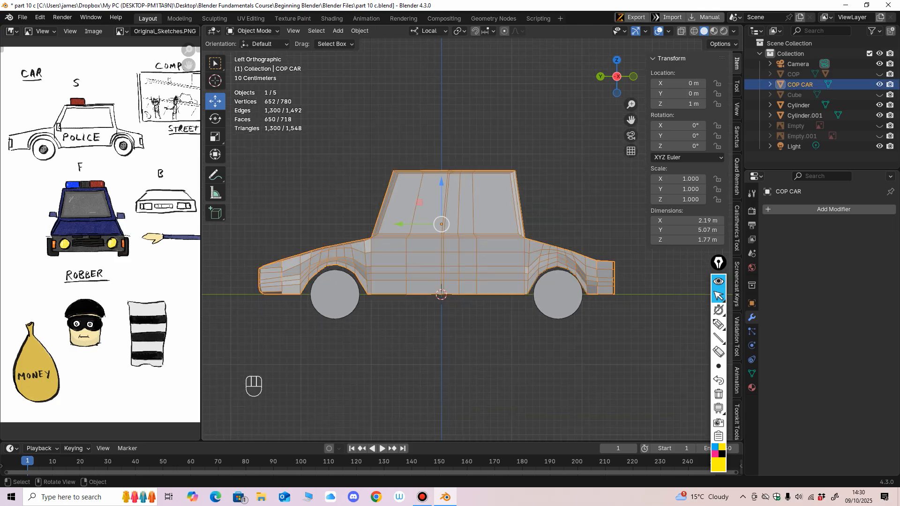
{"action": "left_click", "coordinate": [253, 31]}
{"action": "left_click", "coordinate": [254, 53]}
{"action": "left_click", "coordinate": [699, 31]}
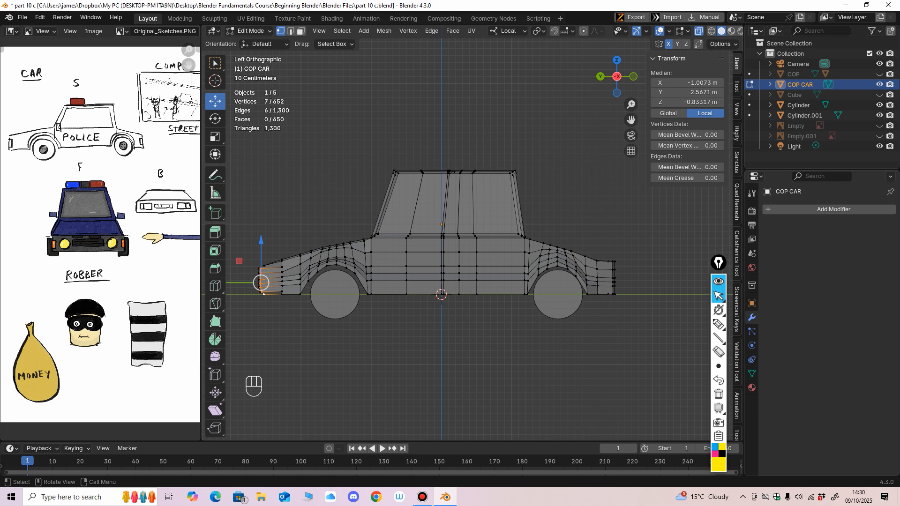
{"action": "left_click_drag", "start_coordinate": [541, 139], "coordinate": [363, 186]}
{"action": "left_click_drag", "start_coordinate": [453, 131], "coordinate": [452, 145]}
Select the vertex pairs running over the front wheel arch one after another and raise each pair slightly along Z.
{"action": "middle_click_drag", "start_coordinate": [328, 273], "coordinate": [328, 212], "text": "ctrl"}
{"action": "middle_click_drag", "start_coordinate": [328, 212], "coordinate": [388, 184], "text": "shift"}
{"action": "middle_click_drag", "start_coordinate": [388, 185], "coordinate": [389, 151], "text": "ctrl"}
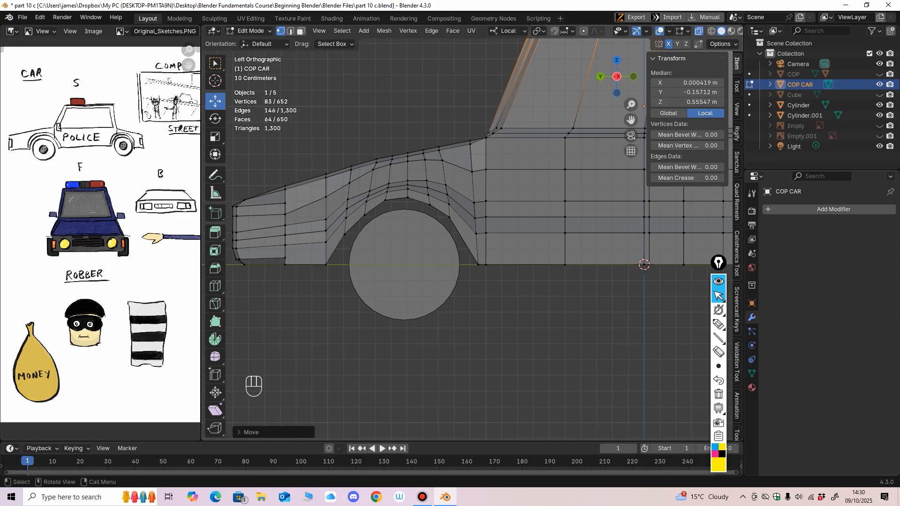
{"action": "left_click_drag", "start_coordinate": [337, 191], "coordinate": [357, 204]}
{"action": "left_click_drag", "start_coordinate": [347, 158], "coordinate": [347, 151]}
{"action": "left_click_drag", "start_coordinate": [360, 182], "coordinate": [378, 200]}
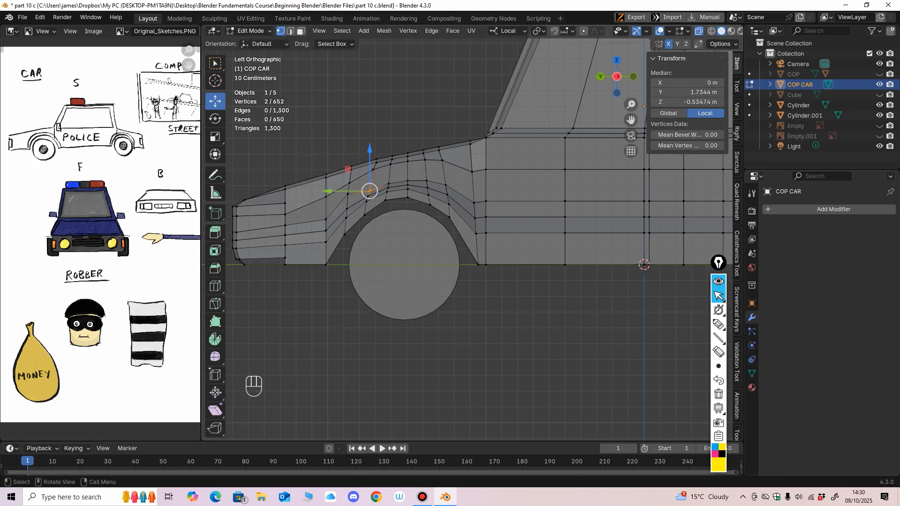
{"action": "left_click_drag", "start_coordinate": [369, 149], "coordinate": [370, 143]}
{"action": "left_click_drag", "start_coordinate": [379, 172], "coordinate": [397, 186]}
{"action": "left_click_drag", "start_coordinate": [388, 142], "coordinate": [389, 137]}
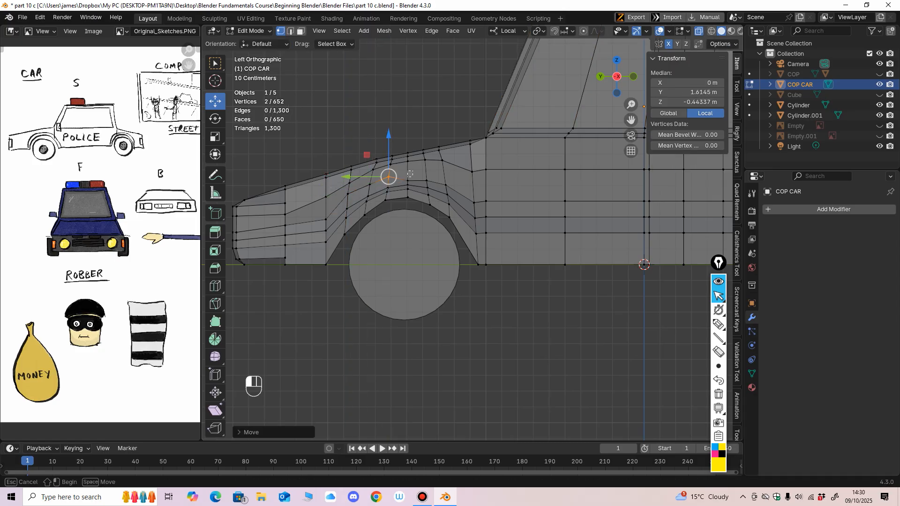
{"action": "left_click_drag", "start_coordinate": [399, 170], "coordinate": [417, 183]}
{"action": "left_click_drag", "start_coordinate": [408, 140], "coordinate": [408, 135]}
{"action": "left_click_drag", "start_coordinate": [419, 172], "coordinate": [435, 185]}
{"action": "left_click_drag", "start_coordinate": [427, 140], "coordinate": [426, 136]}
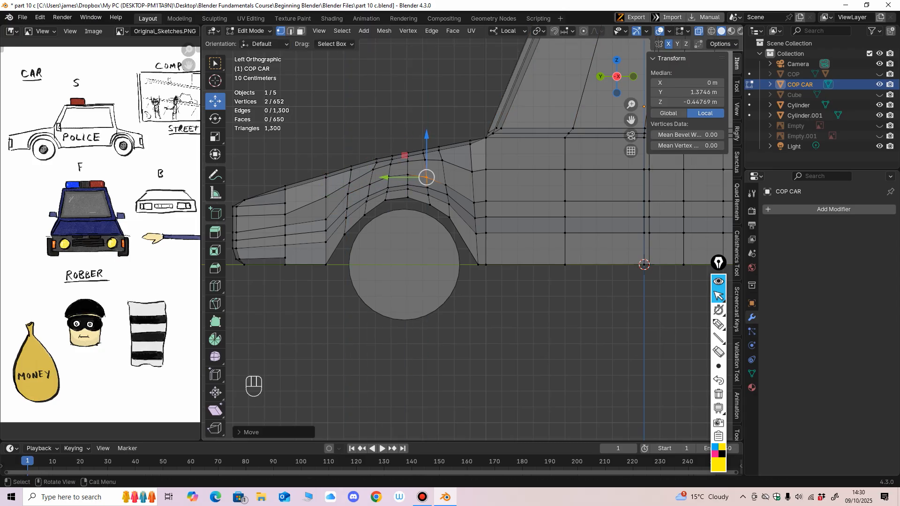
Nudge the two vertex pairs behind the front wheel arch down along Z and raise the pair just ahead of it.
{"action": "left_click_drag", "start_coordinate": [454, 194], "coordinate": [455, 194]}
{"action": "left_click_drag", "start_coordinate": [446, 142], "coordinate": [435, 155]}
{"action": "left_click", "coordinate": [471, 171]}
{"action": "key", "text": "alt+a"}
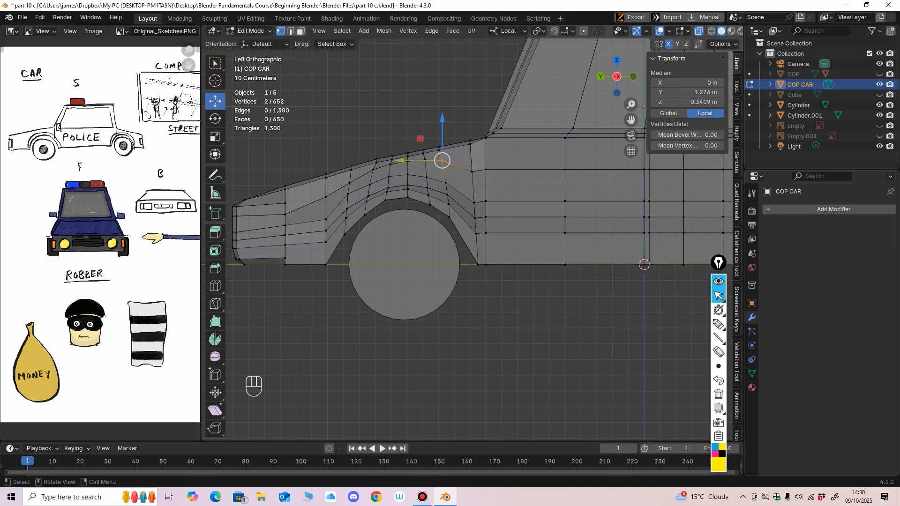
{"action": "left_click_drag", "start_coordinate": [442, 120], "coordinate": [441, 122]}
{"action": "left_click_drag", "start_coordinate": [480, 181], "coordinate": [464, 164]}
{"action": "left_click_drag", "start_coordinate": [472, 130], "coordinate": [472, 133]}
{"action": "scroll", "coordinate": [474, 232], "scroll_direction": "down", "scroll_amount": 2}
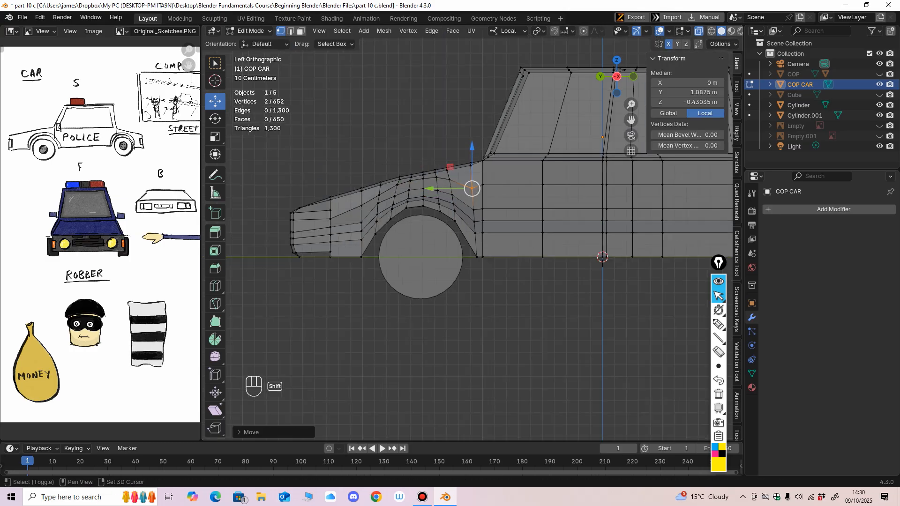
{"action": "left_click_drag", "start_coordinate": [369, 232], "coordinate": [353, 214]}
{"action": "left_click_drag", "start_coordinate": [361, 182], "coordinate": [361, 177]}
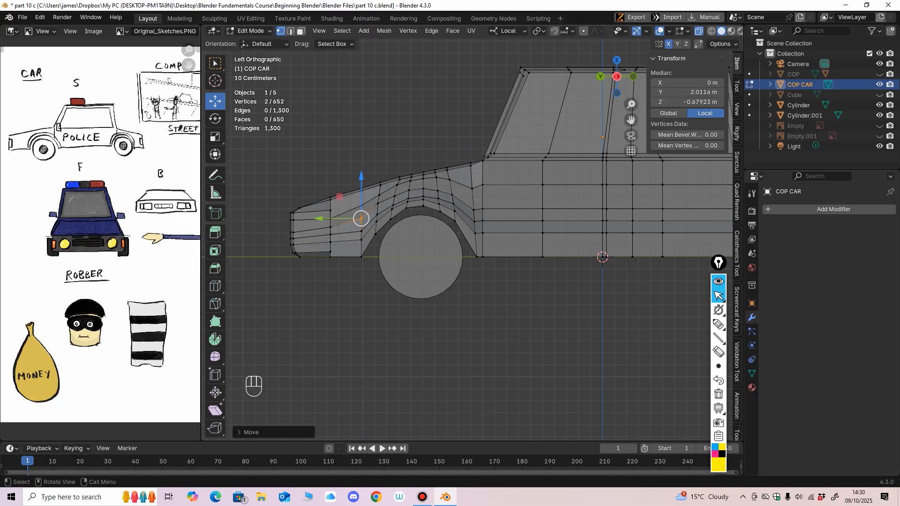
Nudge the vertex pair above the rear wheel's centre down and raise the two pairs just behind it along Z.
{"action": "middle_click_drag", "start_coordinate": [539, 211], "coordinate": [542, 180], "text": "shift"}
{"action": "left_click", "coordinate": [559, 202]}
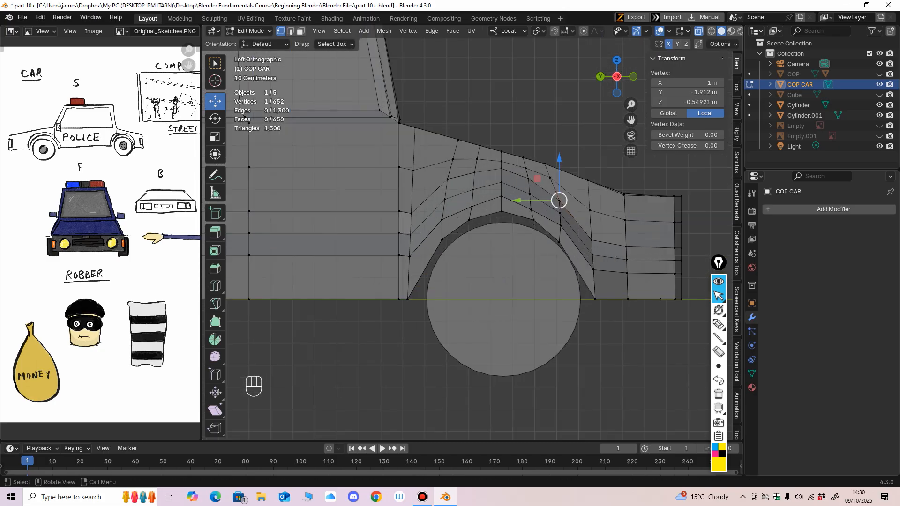
{"action": "left_click_drag", "start_coordinate": [497, 168], "coordinate": [496, 165]}
{"action": "left_click_drag", "start_coordinate": [501, 127], "coordinate": [502, 130]}
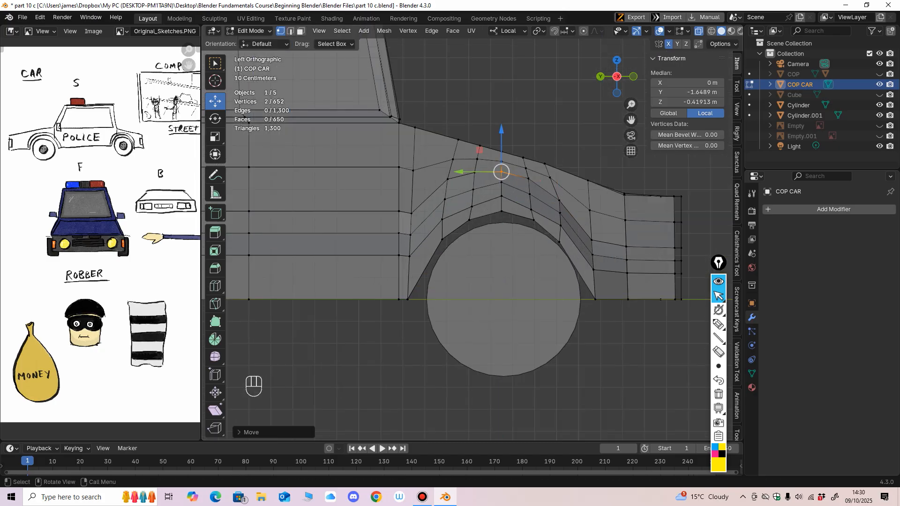
{"action": "left_click_drag", "start_coordinate": [566, 207], "coordinate": [524, 189]}
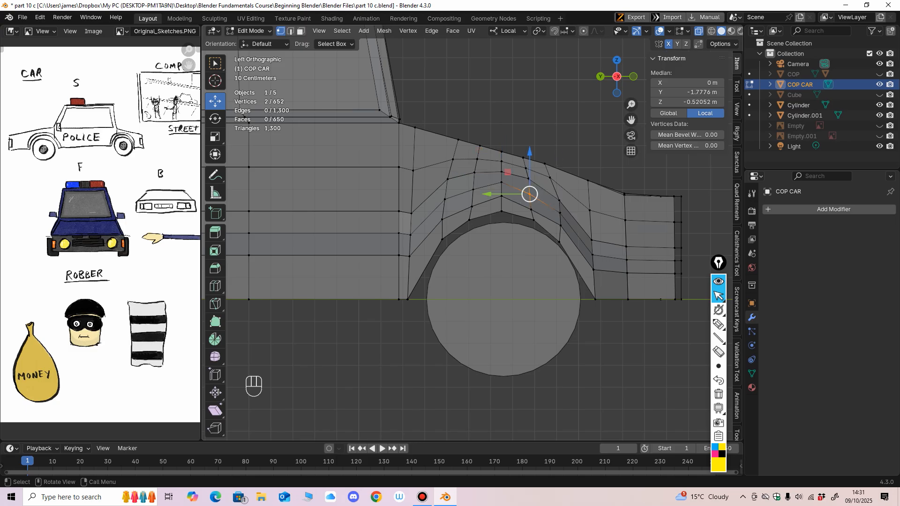
{"action": "left_click_drag", "start_coordinate": [530, 152], "coordinate": [530, 147]}
{"action": "left_click_drag", "start_coordinate": [537, 215], "coordinate": [525, 204]}
{"action": "left_click_drag", "start_coordinate": [530, 167], "coordinate": [531, 162]}
{"action": "middle_click_drag", "start_coordinate": [531, 168], "coordinate": [577, 218]}
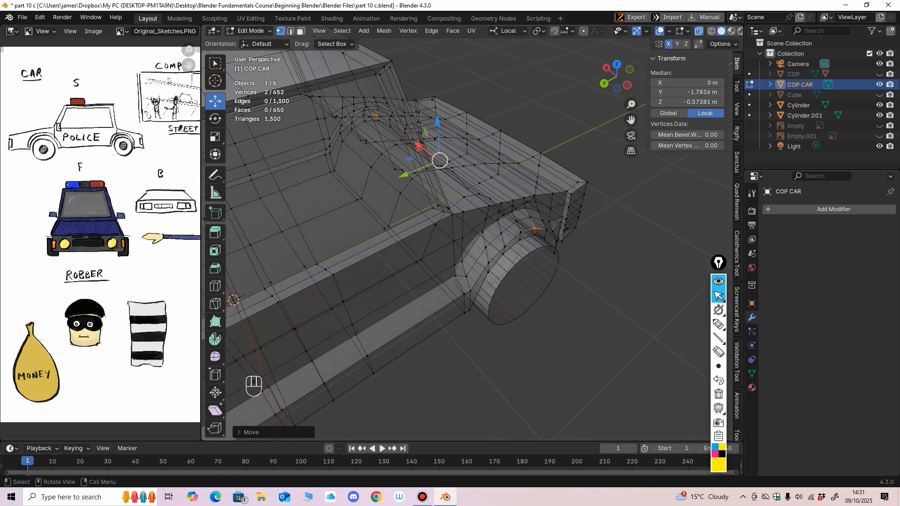
Turn off X-ray, return to Object Mode and delete the rear wheel cylinder.
{"action": "left_click", "coordinate": [698, 31]}
{"action": "middle_click_drag", "start_coordinate": [562, 188], "coordinate": [556, 219], "text": "ctrl"}
{"action": "middle_click_drag", "start_coordinate": [555, 218], "coordinate": [556, 201], "text": "ctrl"}
{"action": "key", "text": "Tab"}
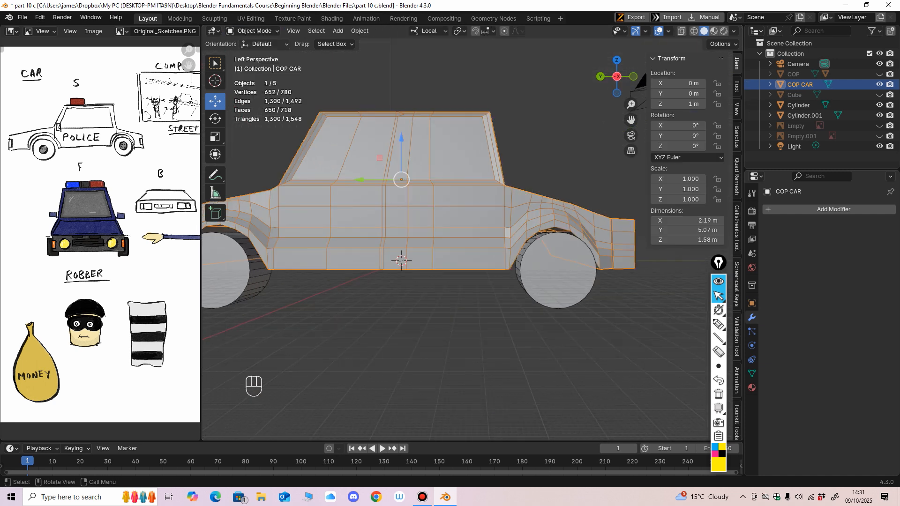
{"action": "left_click", "coordinate": [384, 257]}
{"action": "middle_click_drag", "start_coordinate": [260, 270], "coordinate": [315, 263], "text": "shift"}
{"action": "key", "text": "KP_5"}
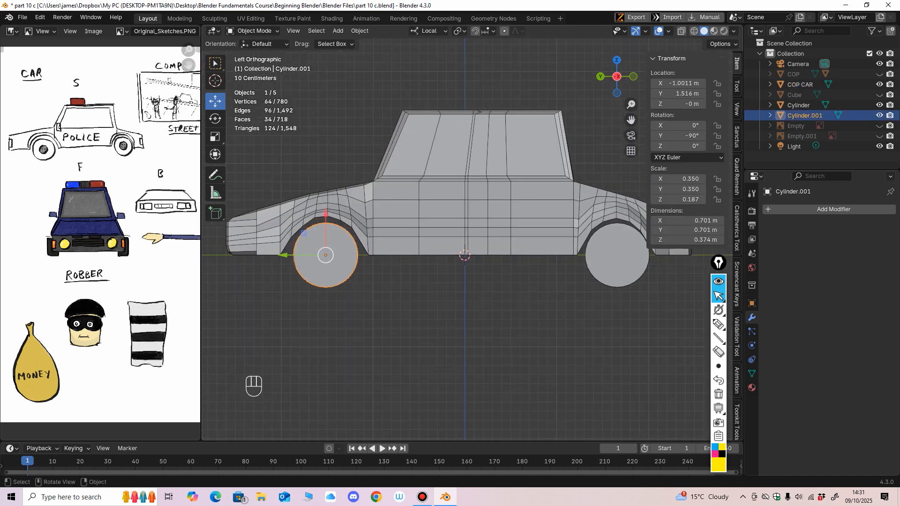
{"action": "left_click", "coordinate": [614, 263]}
{"action": "key", "text": "Delete"}
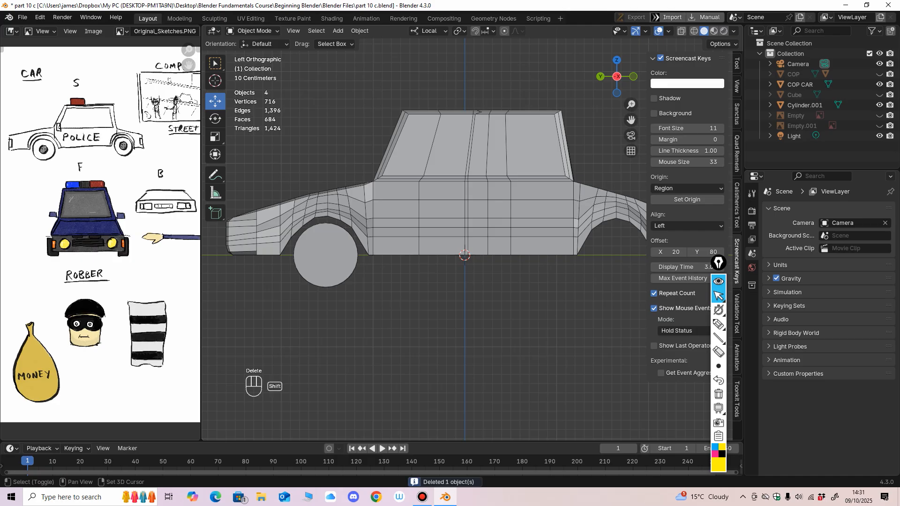
Inset the outer round face of the front wheel cylinder by about 0.24 m in Edit Mode.
{"action": "middle_click_drag", "start_coordinate": [325, 255], "coordinate": [443, 223], "text": "shift"}
{"action": "scroll", "coordinate": [429, 234], "scroll_direction": "up", "scroll_amount": 1}
{"action": "left_click", "coordinate": [425, 233]}
{"action": "scroll", "coordinate": [443, 224], "scroll_direction": "up", "scroll_amount": 1}
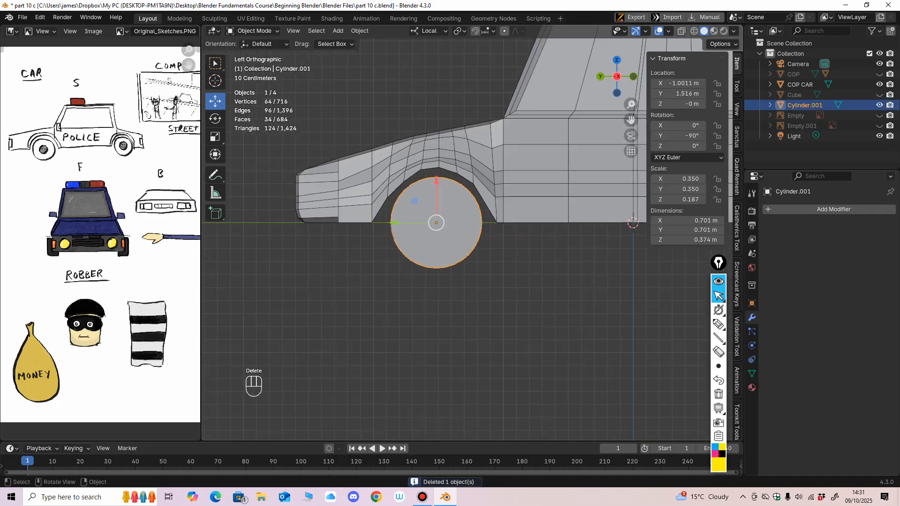
{"action": "left_click", "coordinate": [253, 31]}
{"action": "left_click", "coordinate": [253, 53]}
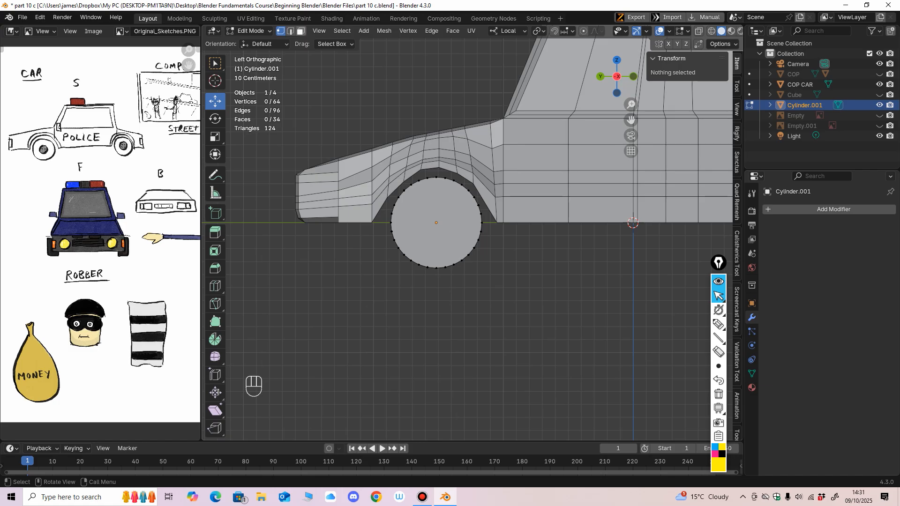
{"action": "left_click", "coordinate": [301, 31]}
{"action": "left_click", "coordinate": [464, 229]}
{"action": "scroll", "coordinate": [473, 232], "scroll_direction": "up", "scroll_amount": 1}
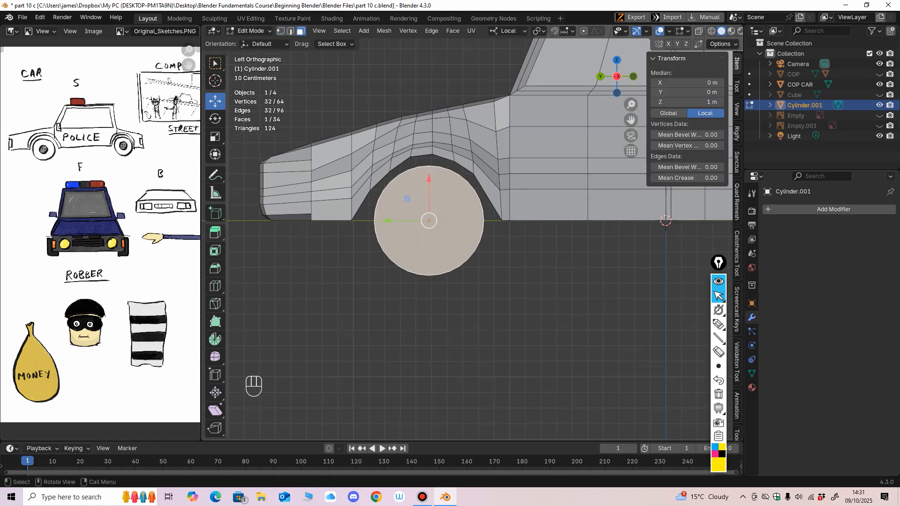
{"action": "left_click", "coordinate": [216, 233]}
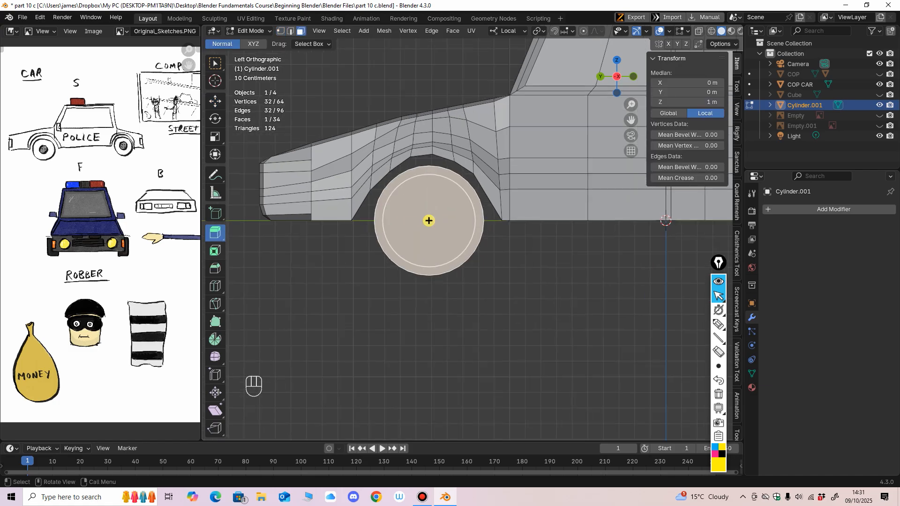
{"action": "left_click", "coordinate": [215, 250]}
{"action": "left_click_drag", "start_coordinate": [407, 201], "coordinate": [428, 220]}
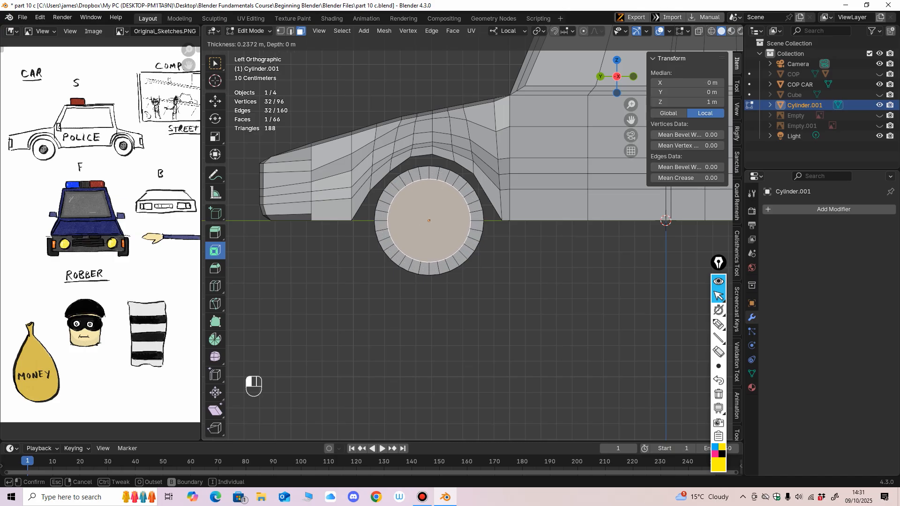
{"action": "left_click_drag", "start_coordinate": [429, 220], "coordinate": [428, 220]}
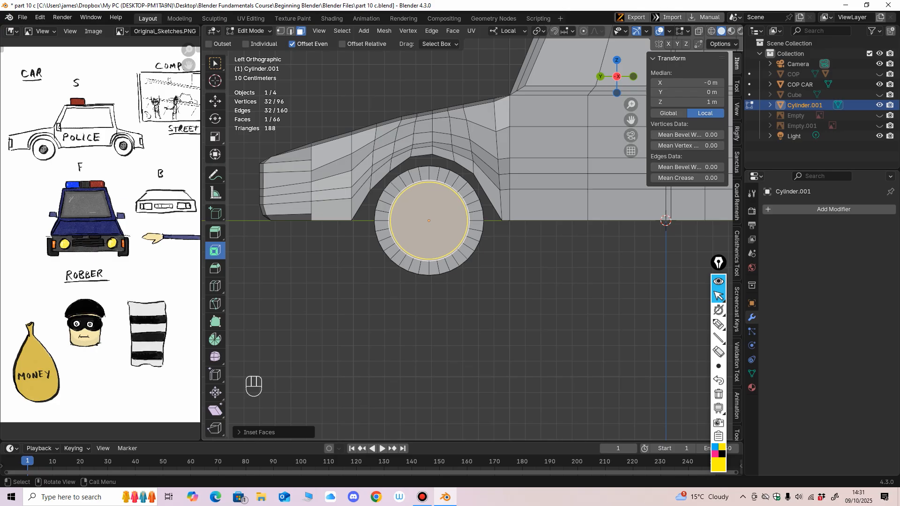
Scale the wheel's inset centre face down evenly to widen the tyre ring around it.
{"action": "key", "text": "s"}
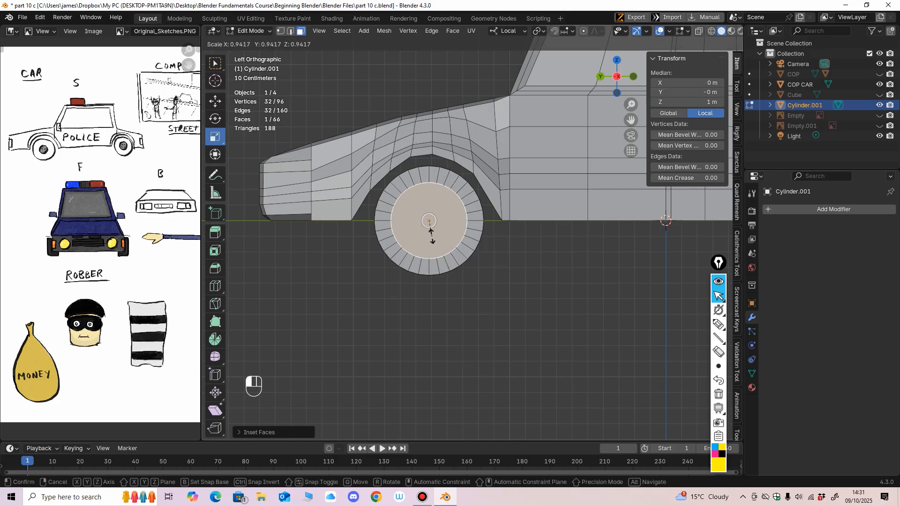
{"action": "left_click", "coordinate": [429, 220]}
{"action": "scroll", "coordinate": [440, 213], "scroll_direction": "up", "scroll_amount": 2}
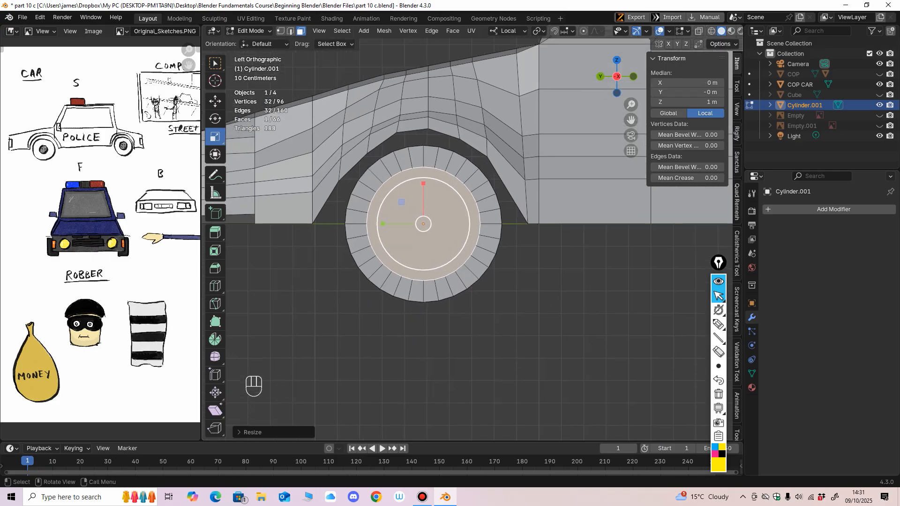
{"action": "left_click_drag", "start_coordinate": [439, 252], "coordinate": [435, 246]}
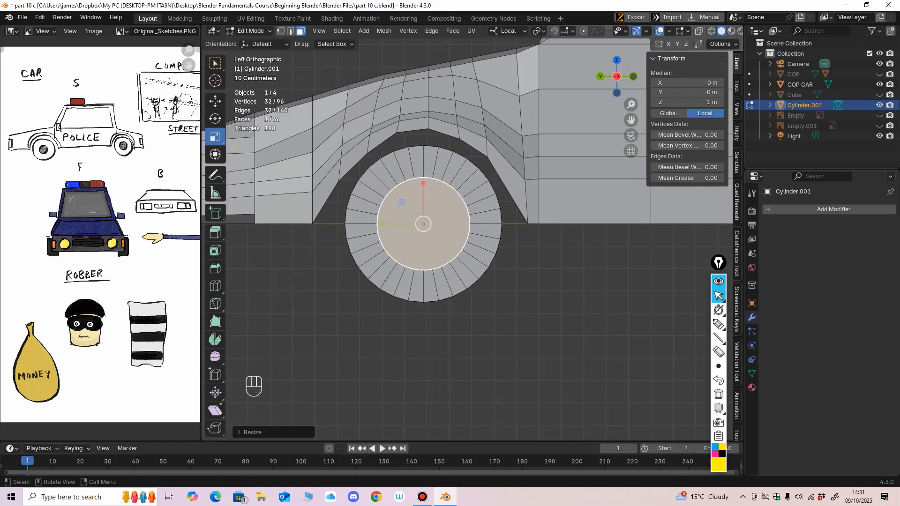
Inset the wheel's centre face slightly again and push it inward along local Z to about 0.86 m.
{"action": "left_click", "coordinate": [215, 251]}
{"action": "left_click_drag", "start_coordinate": [440, 233], "coordinate": [435, 230]}
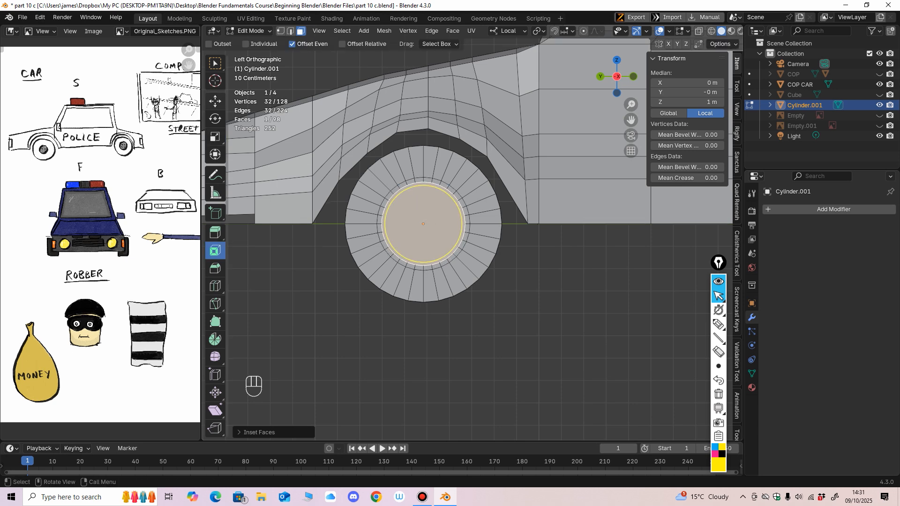
{"action": "left_click", "coordinate": [215, 101]}
{"action": "scroll", "coordinate": [399, 225], "scroll_direction": "down", "scroll_amount": 2}
{"action": "middle_click_drag", "start_coordinate": [399, 225], "coordinate": [463, 247]}
{"action": "left_click_drag", "start_coordinate": [591, 272], "coordinate": [581, 269]}
{"action": "middle_click_drag", "start_coordinate": [581, 269], "coordinate": [506, 257]}
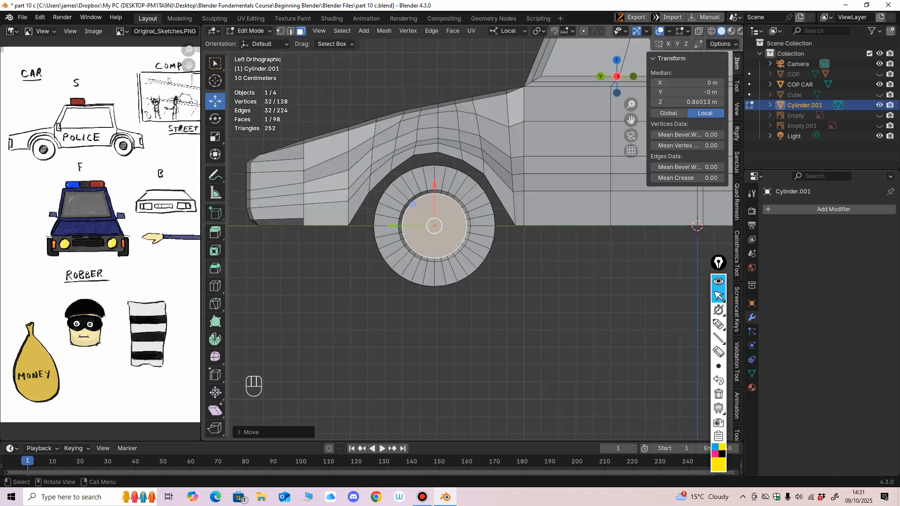
Add loop cuts near the sidewall's outer rim, around the middle of the tread and near the tread's outer edge.
{"action": "left_click", "coordinate": [215, 286]}
{"action": "middle_click_drag", "start_coordinate": [697, 226], "coordinate": [599, 217]}
{"action": "left_click_drag", "start_coordinate": [428, 188], "coordinate": [419, 179]}
{"action": "middle_click_drag", "start_coordinate": [418, 179], "coordinate": [469, 194]}
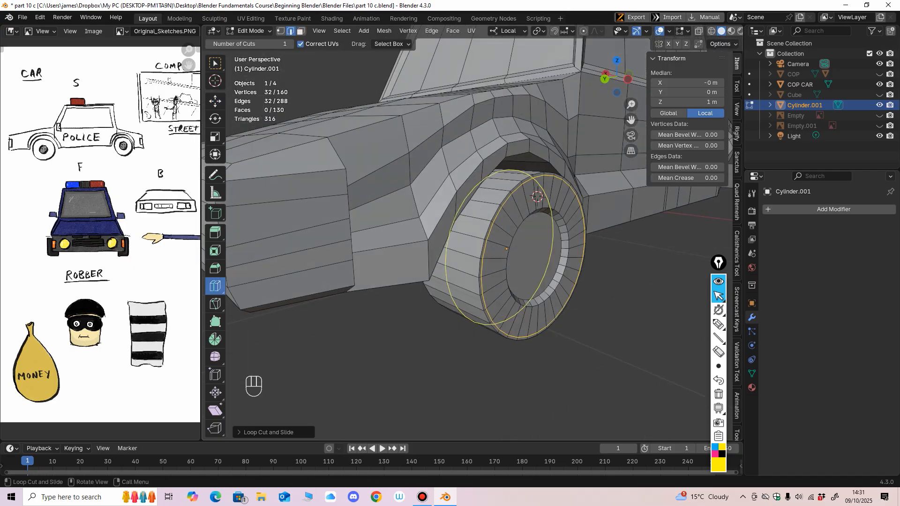
{"action": "left_click_drag", "start_coordinate": [486, 206], "coordinate": [514, 232]}
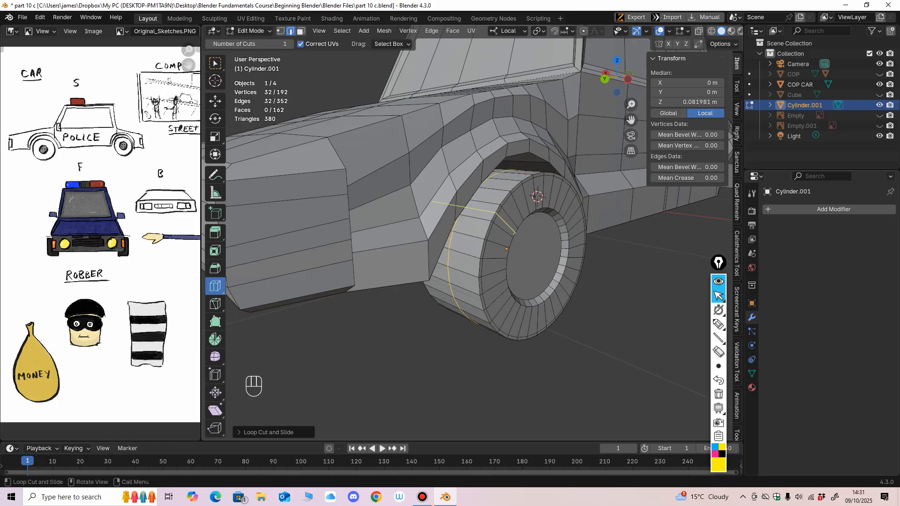
{"action": "left_click_drag", "start_coordinate": [486, 206], "coordinate": [504, 214]}
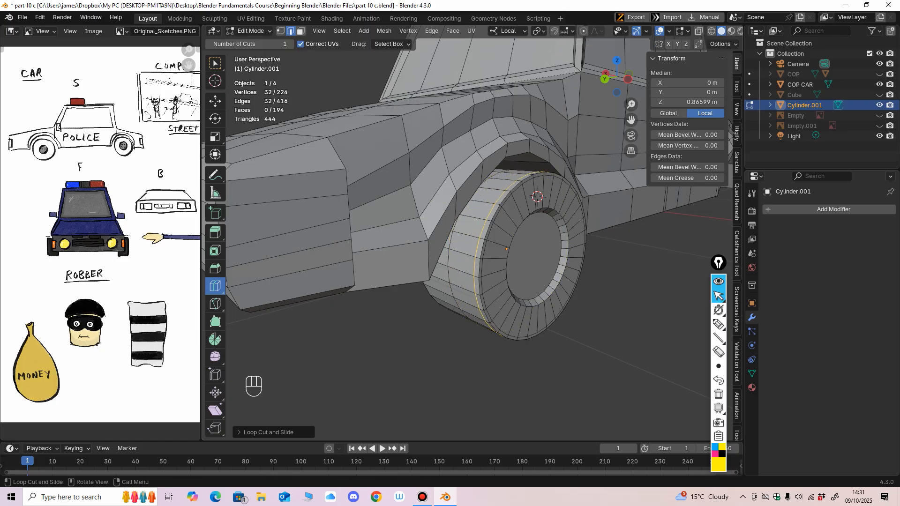
Move the edge loop around the wheel's outer rim slightly inward along local Z to round the sidewall, and return to Object Mode.
{"action": "left_click", "coordinate": [215, 101]}
{"action": "middle_click_drag", "start_coordinate": [361, 197], "coordinate": [364, 176], "text": "ctrl"}
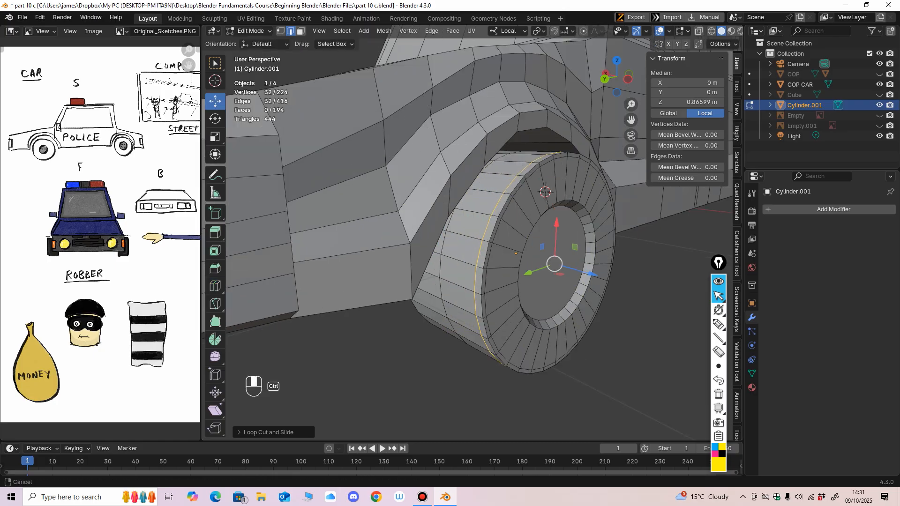
{"action": "left_click", "coordinate": [504, 206]}
{"action": "left_click", "coordinate": [342, 30]}
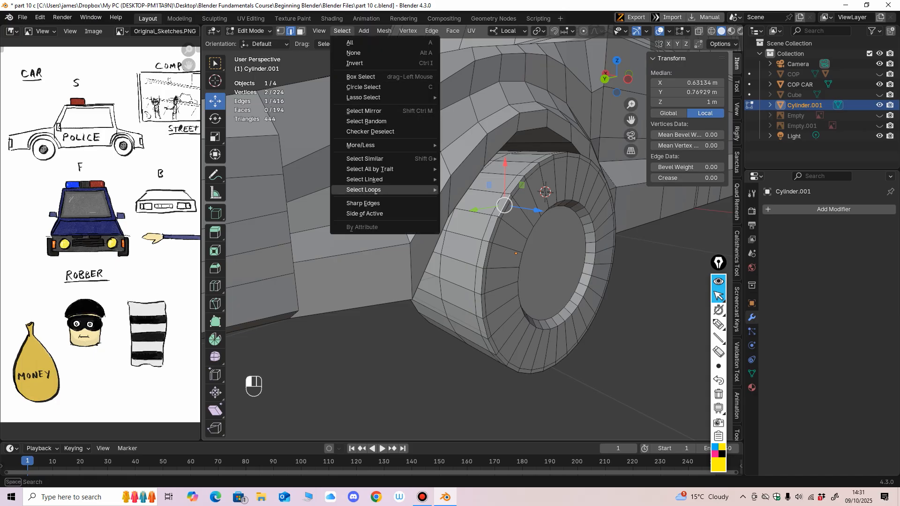
{"action": "mouse_move", "coordinate": [384, 190]}
{"action": "left_click", "coordinate": [469, 190]}
{"action": "middle_click_drag", "start_coordinate": [548, 269], "coordinate": [561, 268]}
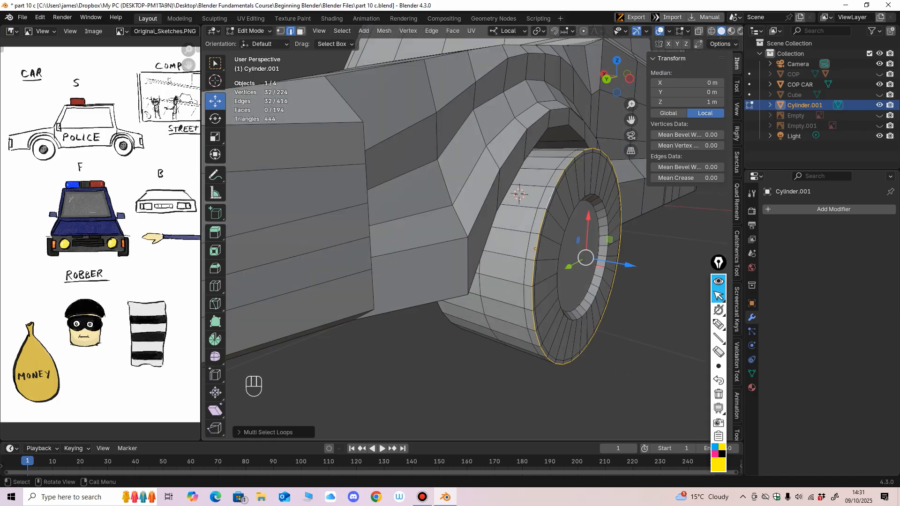
{"action": "left_click_drag", "start_coordinate": [630, 265], "coordinate": [625, 264]}
{"action": "middle_click_drag", "start_coordinate": [626, 266], "coordinate": [649, 267]}
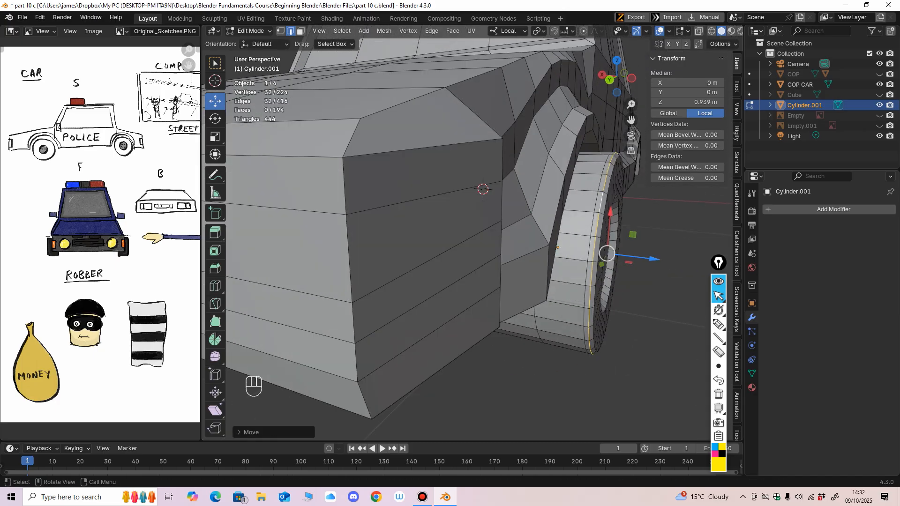
{"action": "left_click_drag", "start_coordinate": [652, 259], "coordinate": [650, 259]}
{"action": "middle_click_drag", "start_coordinate": [651, 259], "coordinate": [631, 248]}
{"action": "middle_click_drag", "start_coordinate": [631, 249], "coordinate": [659, 214], "text": "ctrl"}
{"action": "left_click", "coordinate": [253, 31]}
{"action": "left_click", "coordinate": [256, 43]}
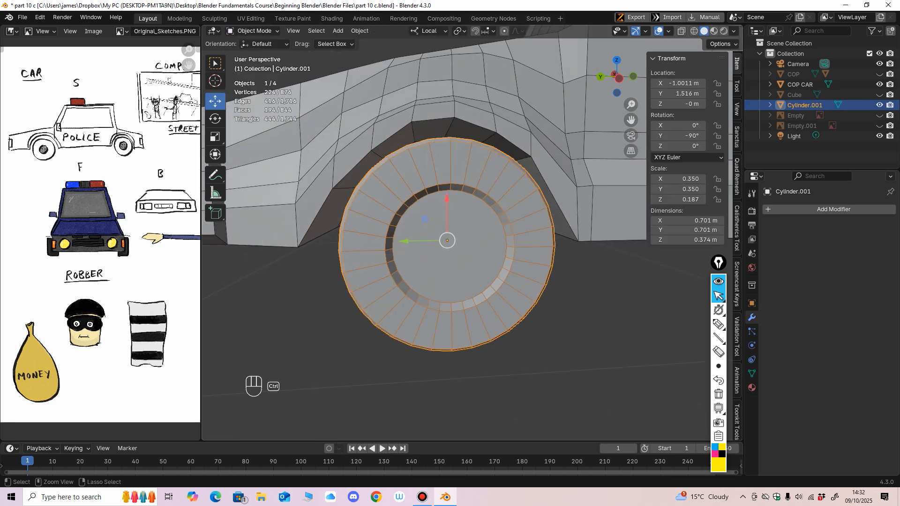
Duplicate the front wheel along the Y axis and centre the copy in the rear wheel arch at about Y -1.65 m.
{"action": "key", "text": "ctrl+KP_3"}
{"action": "scroll", "coordinate": [469, 234], "scroll_direction": "down", "scroll_amount": 4}
{"action": "scroll", "coordinate": [424, 238], "scroll_direction": "up", "scroll_amount": 2}
{"action": "middle_click_drag", "start_coordinate": [469, 234], "coordinate": [363, 233], "text": "shift"}
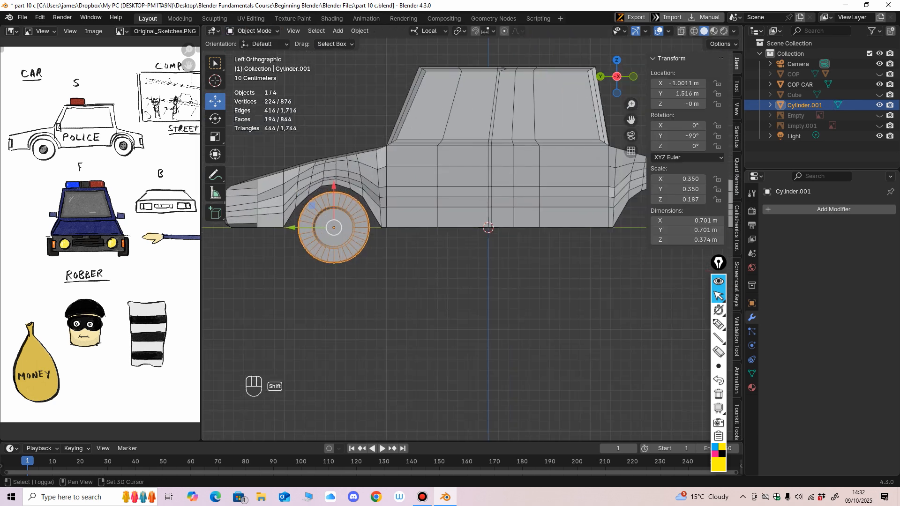
{"action": "key", "text": "shift+d"}
{"action": "key", "text": "y"}
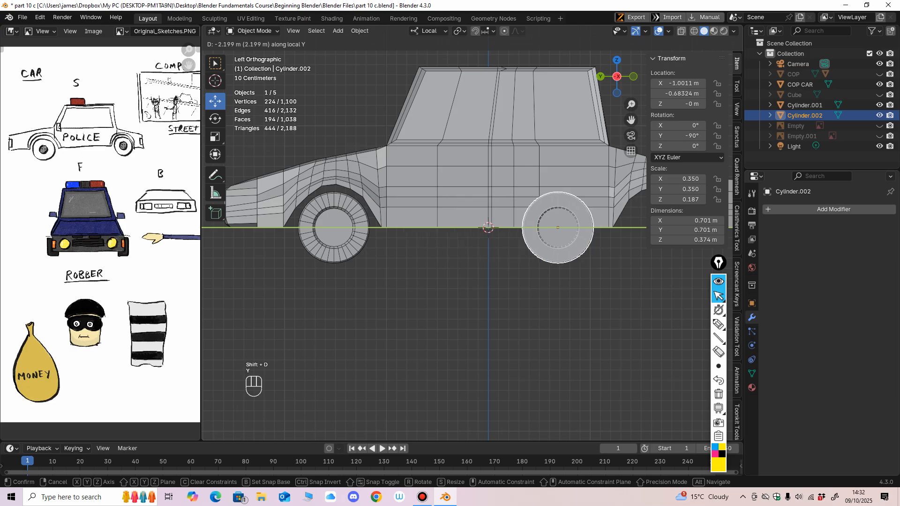
{"action": "left_click", "coordinate": [656, 230]}
{"action": "middle_click_drag", "start_coordinate": [656, 230], "coordinate": [530, 224], "text": "shift"}
{"action": "left_click_drag", "start_coordinate": [485, 222], "coordinate": [485, 222]}
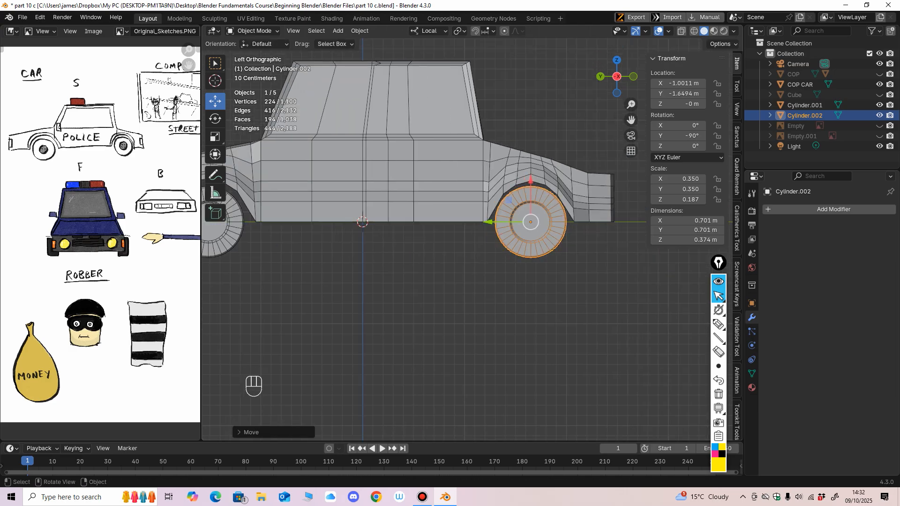
{"action": "middle_click_drag", "start_coordinate": [565, 190], "coordinate": [529, 186], "text": "shift"}
{"action": "middle_click_drag", "start_coordinate": [529, 187], "coordinate": [529, 146], "text": "ctrl"}
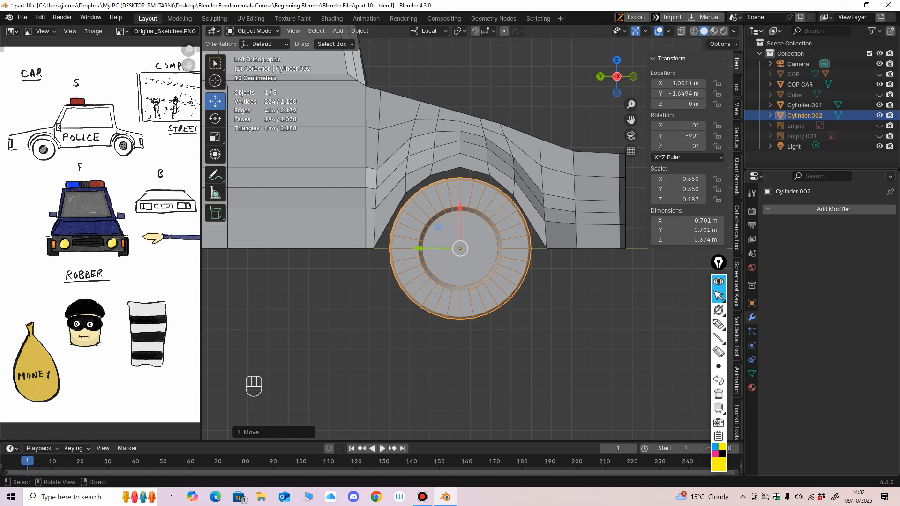
Nudge the rear wheel along the Y axis to -1.6471 m so it sits under the wheel arch.
{"action": "left_click_drag", "start_coordinate": [419, 249], "coordinate": [419, 249]}
{"action": "middle_click_drag", "start_coordinate": [424, 211], "coordinate": [424, 300], "text": "ctrl"}
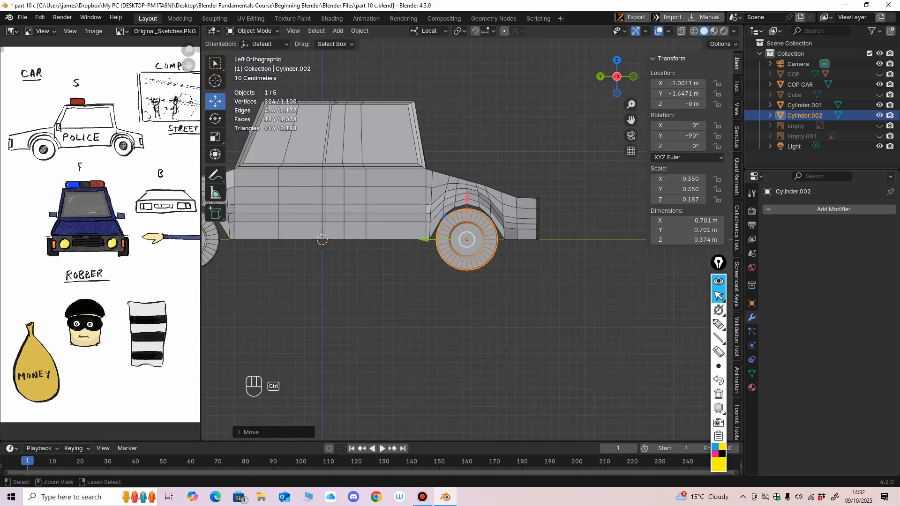
{"action": "middle_click_drag", "start_coordinate": [424, 244], "coordinate": [414, 204], "text": "shift"}
Open the COP CAR body in Edit Mode with X-ray on and reposition the inner rim vertices of the rear wheel arch.
{"action": "left_click", "coordinate": [412, 187]}
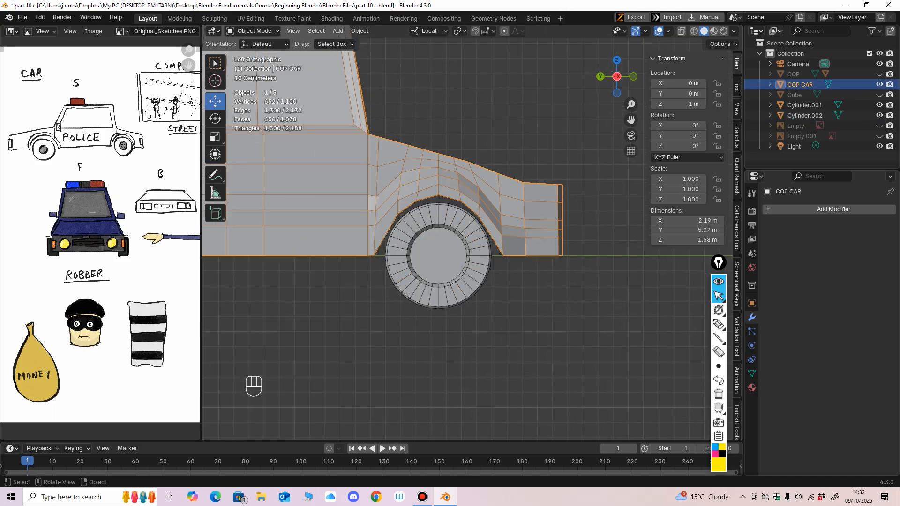
{"action": "key", "text": "alt+z"}
{"action": "left_click", "coordinate": [254, 31]}
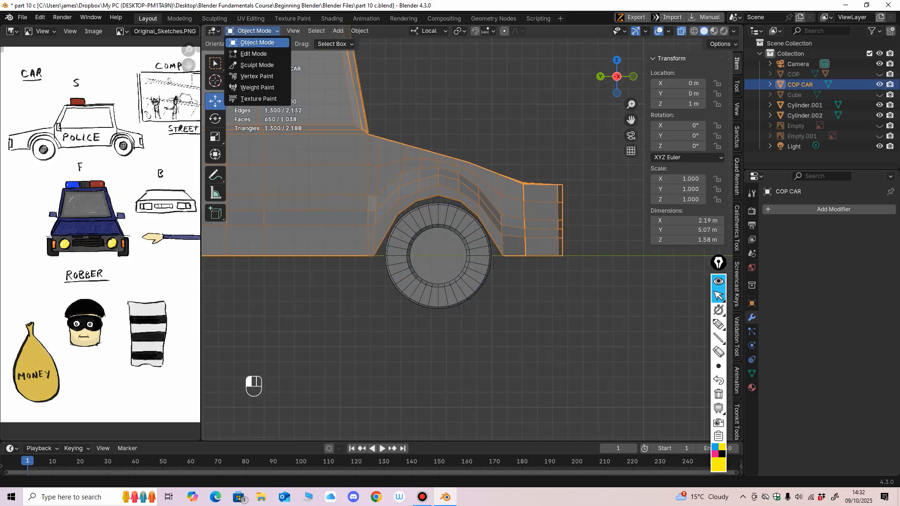
{"action": "left_click", "coordinate": [256, 54]}
{"action": "middle_click_drag", "start_coordinate": [422, 206], "coordinate": [517, 209], "text": "ctrl"}
{"action": "middle_click_drag", "start_coordinate": [517, 208], "coordinate": [517, 194], "text": "ctrl"}
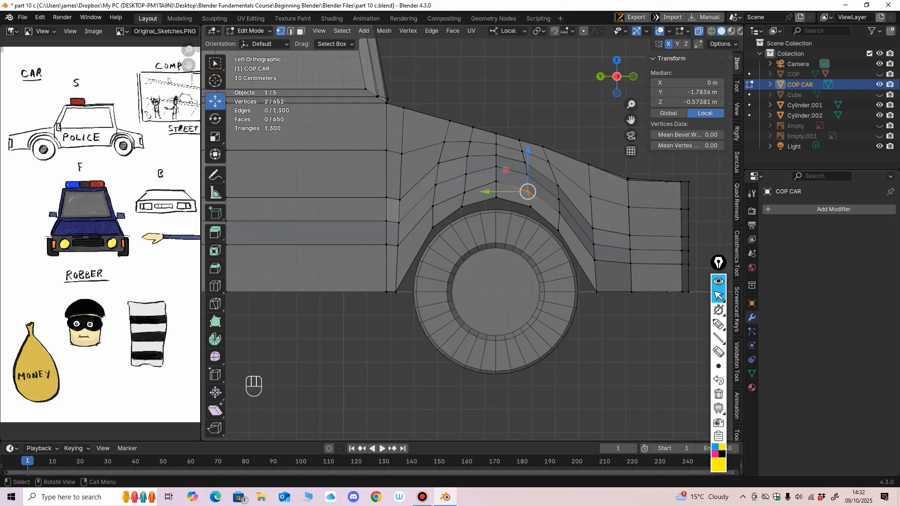
{"action": "left_click_drag", "start_coordinate": [437, 228], "coordinate": [433, 177]}
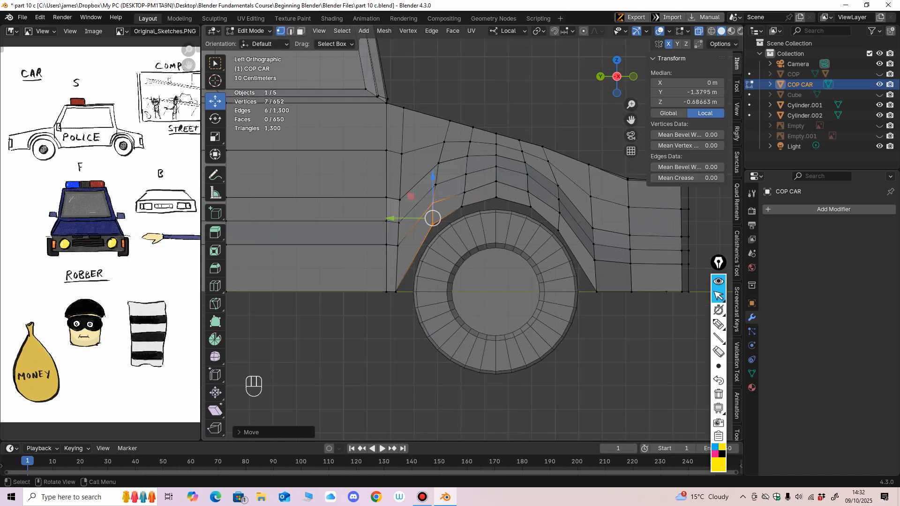
Shift the car's rear end section slightly outward along Y and move the edge loop above the rear wheel to Y -1.7854 m.
{"action": "middle_click_drag", "start_coordinate": [450, 183], "coordinate": [449, 206], "text": "ctrl"}
{"action": "middle_click_drag", "start_coordinate": [450, 206], "coordinate": [371, 203], "text": "shift"}
{"action": "left_click_drag", "start_coordinate": [595, 130], "coordinate": [445, 311]}
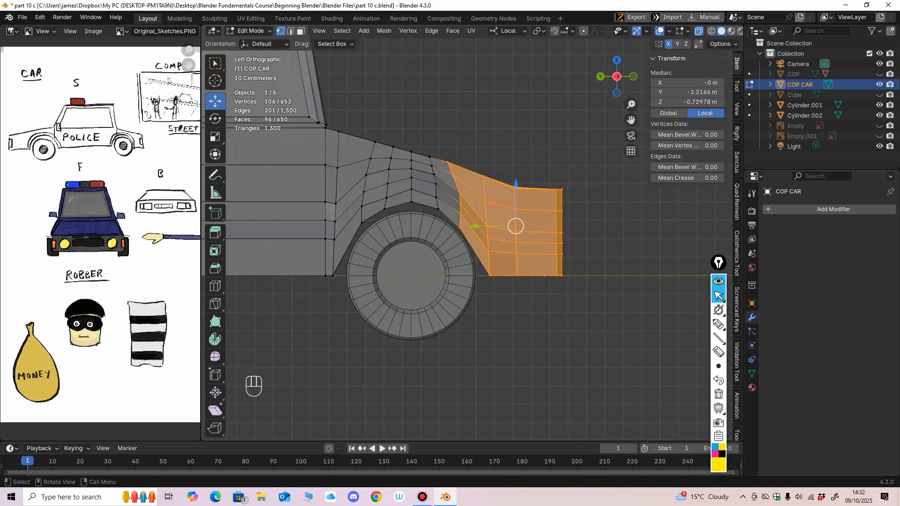
{"action": "left_click_drag", "start_coordinate": [475, 226], "coordinate": [480, 226]}
{"action": "left_click", "coordinate": [412, 160], "text": "alt"}
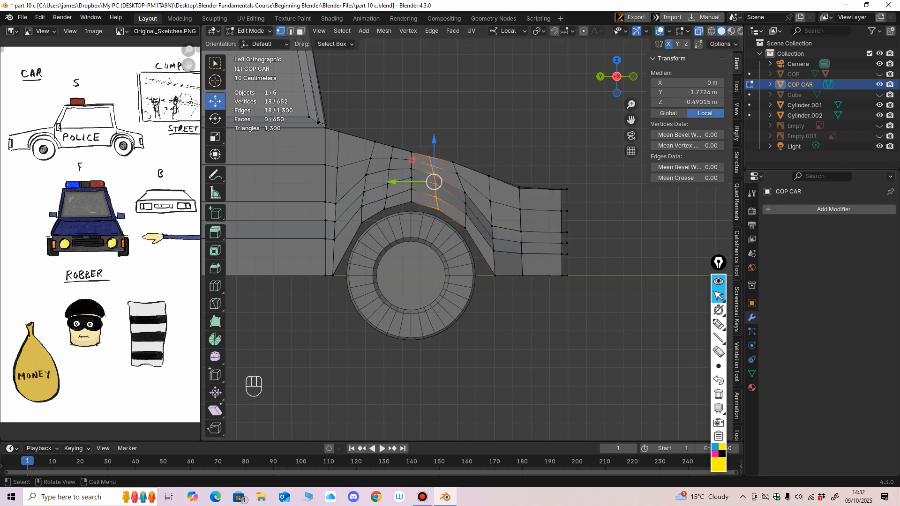
{"action": "left_click_drag", "start_coordinate": [391, 181], "coordinate": [394, 182]}
Move the front wheel arch's upper forward rim vertices closer to the tyre, to about Y 1.77 m, Z -0.70 m, with X-ray on.
{"action": "middle_click_drag", "start_coordinate": [394, 181], "coordinate": [328, 318]}
{"action": "key", "text": "ctrl+KP_3"}
{"action": "key", "text": "alt+z"}
{"action": "middle_click_drag", "start_coordinate": [328, 318], "coordinate": [411, 316], "text": "shift"}
{"action": "middle_click_drag", "start_coordinate": [411, 316], "coordinate": [411, 279], "text": "ctrl"}
{"action": "middle_click_drag", "start_coordinate": [412, 279], "coordinate": [531, 279], "text": "shift"}
{"action": "middle_click_drag", "start_coordinate": [445, 226], "coordinate": [445, 165], "text": "ctrl"}
{"action": "left_click", "coordinate": [699, 31]}
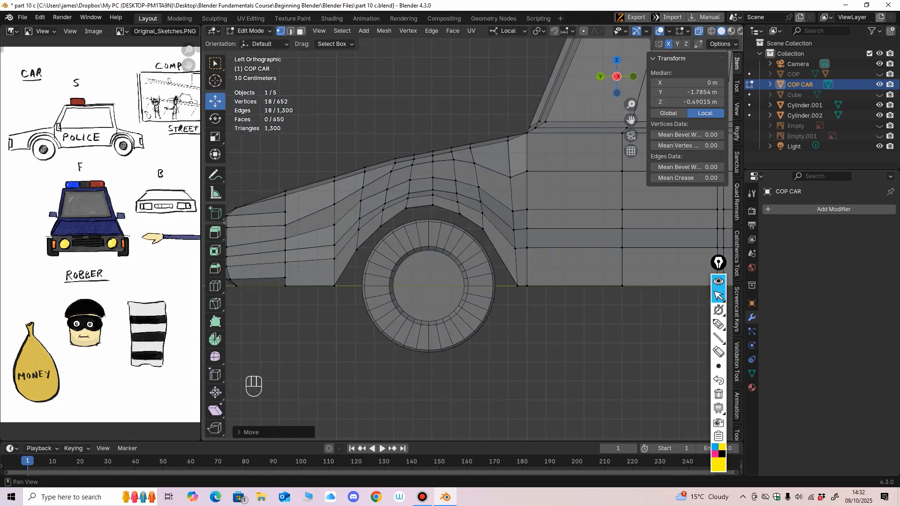
{"action": "mouse_move", "coordinate": [372, 219]}
{"action": "left_mouse_down"}
{"action": "mouse_move", "coordinate": [390, 236]}
{"action": "mouse_move", "coordinate": [380, 229]}
{"action": "left_mouse_up"}
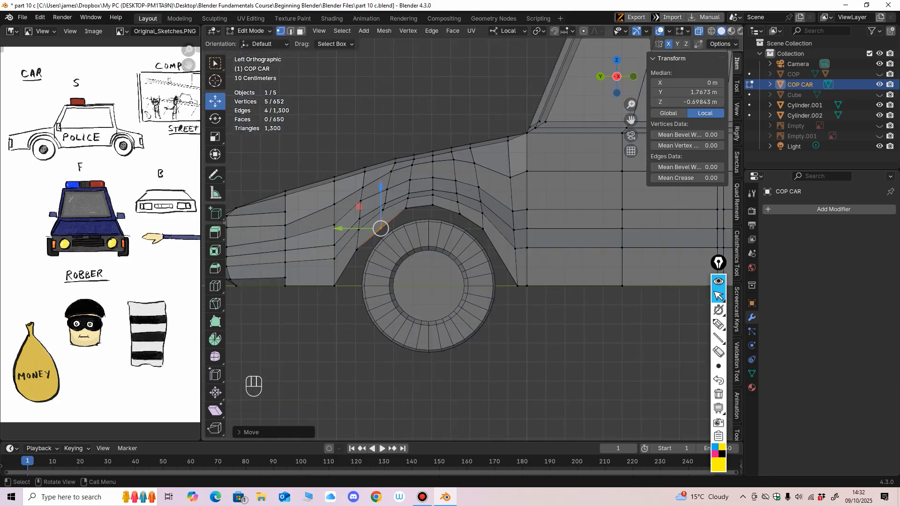
Lower the rim vertices across the top and cabin side of the front wheel arch to follow the tyre's curve.
{"action": "left_click_drag", "start_coordinate": [440, 221], "coordinate": [441, 221]}
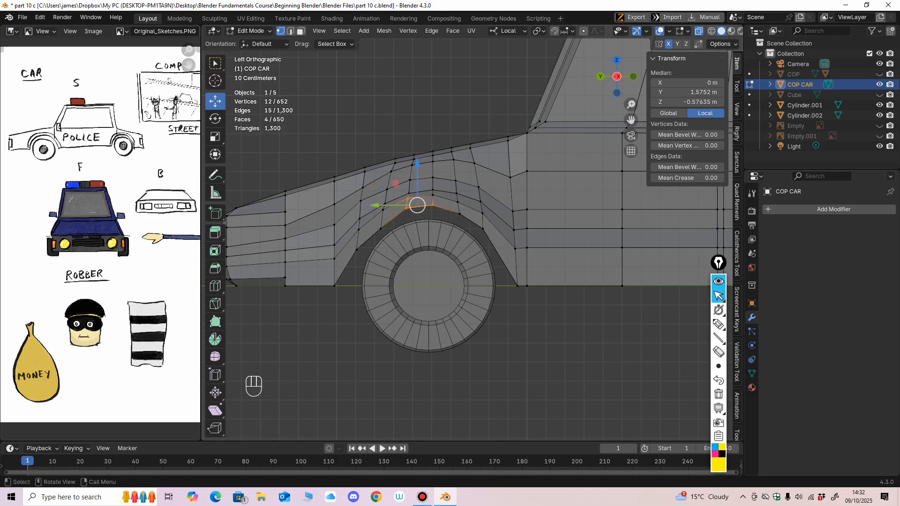
{"action": "left_click_drag", "start_coordinate": [417, 164], "coordinate": [417, 168]}
{"action": "left_click_drag", "start_coordinate": [450, 196], "coordinate": [471, 225]}
{"action": "left_click_drag", "start_coordinate": [459, 168], "coordinate": [458, 172]}
{"action": "left_click_drag", "start_coordinate": [473, 207], "coordinate": [489, 236]}
{"action": "left_click_drag", "start_coordinate": [482, 181], "coordinate": [482, 186]}
Adjust individual vertices around the front wheel arch and shift its lower forward corner along Y to 2.0116 m.
{"action": "left_click", "coordinate": [432, 195]}
{"action": "left_click_drag", "start_coordinate": [432, 155], "coordinate": [359, 193]}
{"action": "left_click", "coordinate": [383, 210]}
{"action": "left_click", "coordinate": [358, 230]}
{"action": "scroll", "coordinate": [473, 232], "scroll_direction": "down", "scroll_amount": 2}
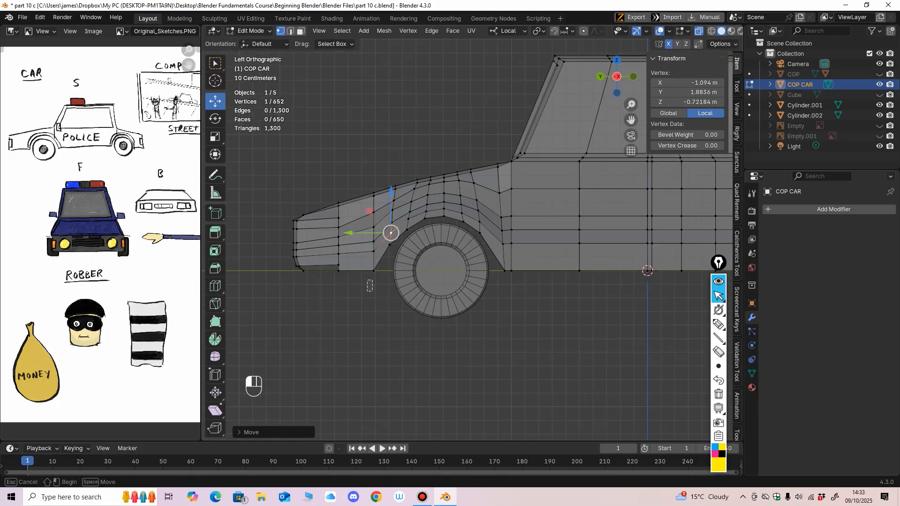
{"action": "left_click_drag", "start_coordinate": [373, 280], "coordinate": [330, 271]}
{"action": "middle_click_drag", "start_coordinate": [331, 271], "coordinate": [337, 413], "text": "ctrl"}
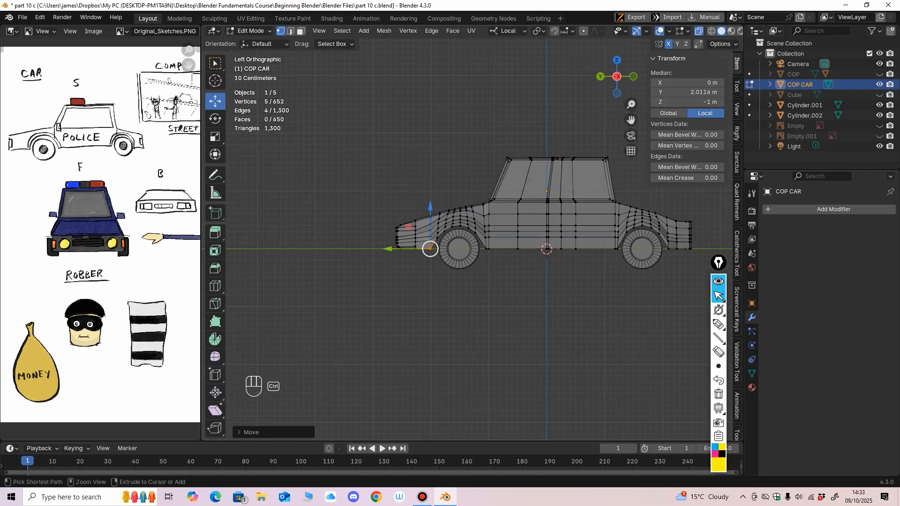
Turn off X-ray, return the car body to Object Mode and view the car in perspective.
{"action": "left_click", "coordinate": [699, 31]}
{"action": "middle_click_drag", "start_coordinate": [529, 286], "coordinate": [602, 321]}
{"action": "left_click", "coordinate": [610, 84]}
{"action": "middle_click_drag", "start_coordinate": [563, 105], "coordinate": [580, 42], "text": "ctrl"}
{"action": "left_click", "coordinate": [250, 31]}
{"action": "left_click", "coordinate": [254, 42]}
{"action": "middle_click_drag", "start_coordinate": [422, 202], "coordinate": [354, 227]}
{"action": "middle_click_drag", "start_coordinate": [422, 262], "coordinate": [407, 256]}
Add a Mirror modifier on the X axis to the front wheel, using COP CAR as the mirror object.
{"action": "left_click", "coordinate": [461, 276]}
{"action": "middle_click_drag", "start_coordinate": [461, 276], "coordinate": [450, 271], "text": "shift"}
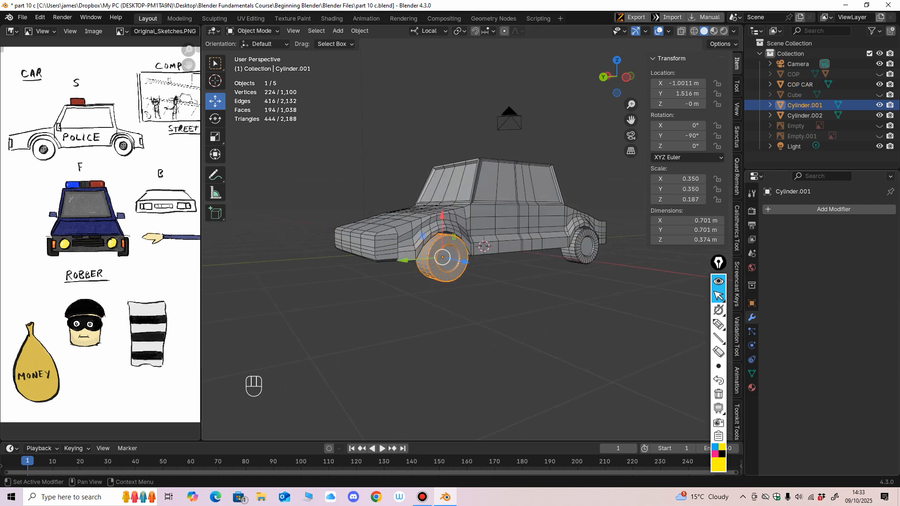
{"action": "left_click", "coordinate": [791, 210]}
{"action": "mouse_move", "coordinate": [750, 210]}
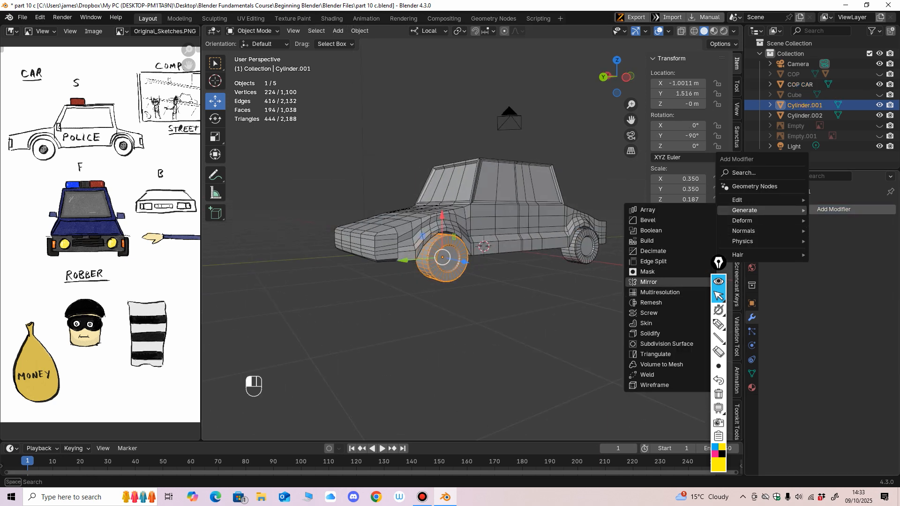
{"action": "left_click", "coordinate": [649, 282]}
{"action": "middle_click_drag", "start_coordinate": [468, 291], "coordinate": [441, 286]}
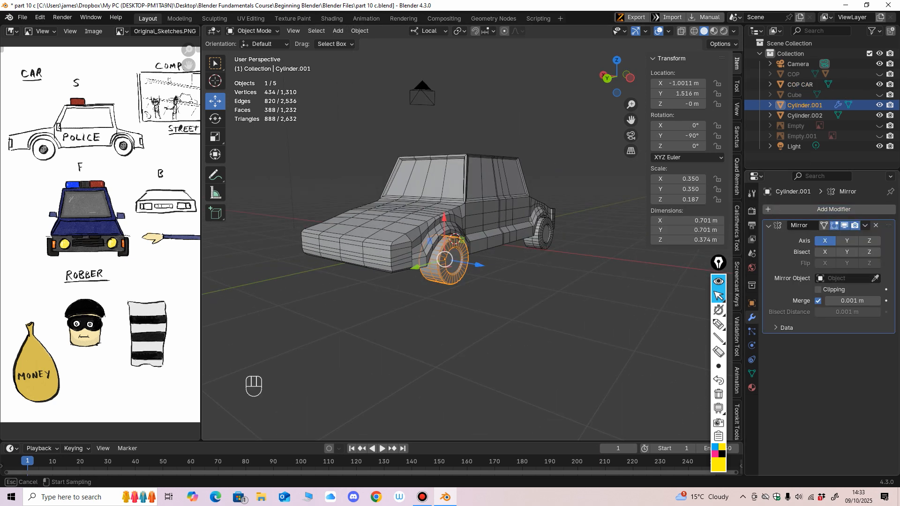
{"action": "left_click", "coordinate": [406, 216]}
{"action": "mouse_move", "coordinate": [408, 225]}
{"action": "middle_mouse_down"}
{"action": "mouse_move", "coordinate": [451, 223]}
{"action": "mouse_move", "coordinate": [404, 226]}
{"action": "middle_mouse_up"}
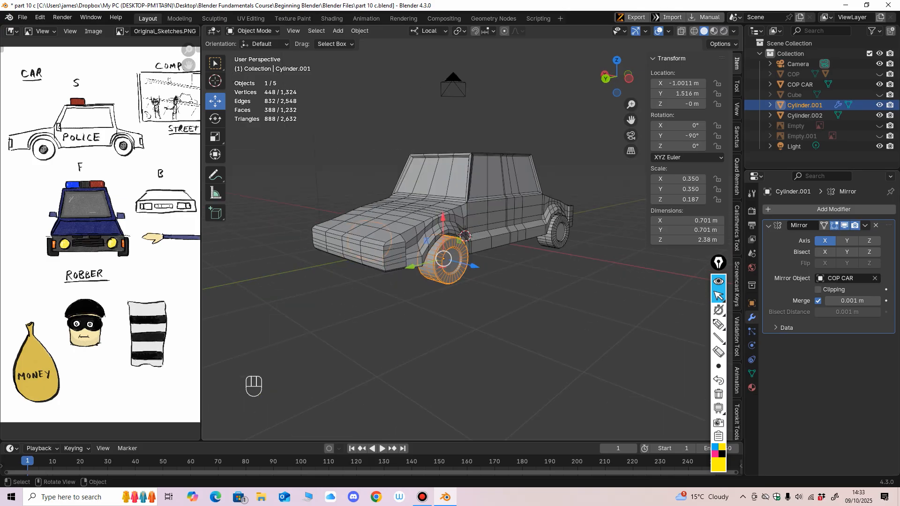
Add a Mirror modifier to the rear wheel with COP CAR as the mirror object.
{"action": "left_click", "coordinate": [558, 233]}
{"action": "left_click", "coordinate": [792, 209]}
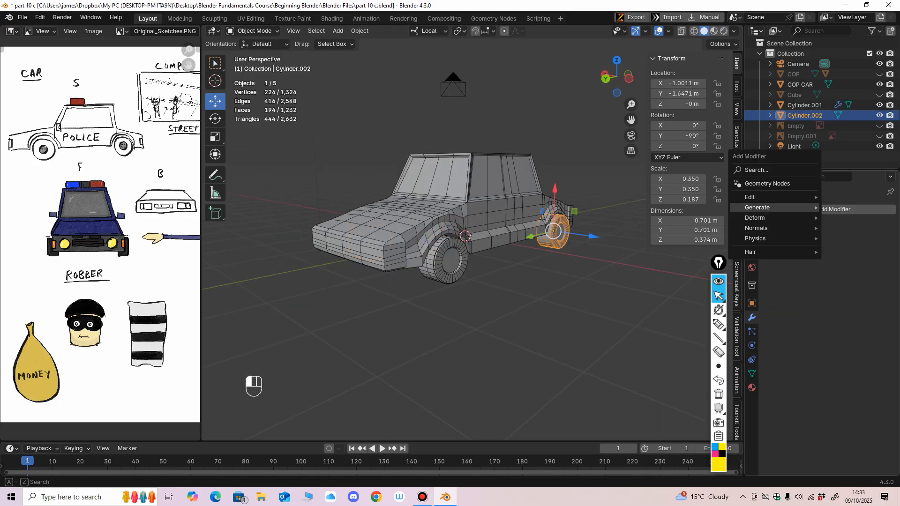
{"action": "mouse_move", "coordinate": [769, 207]}
{"action": "left_click", "coordinate": [661, 279]}
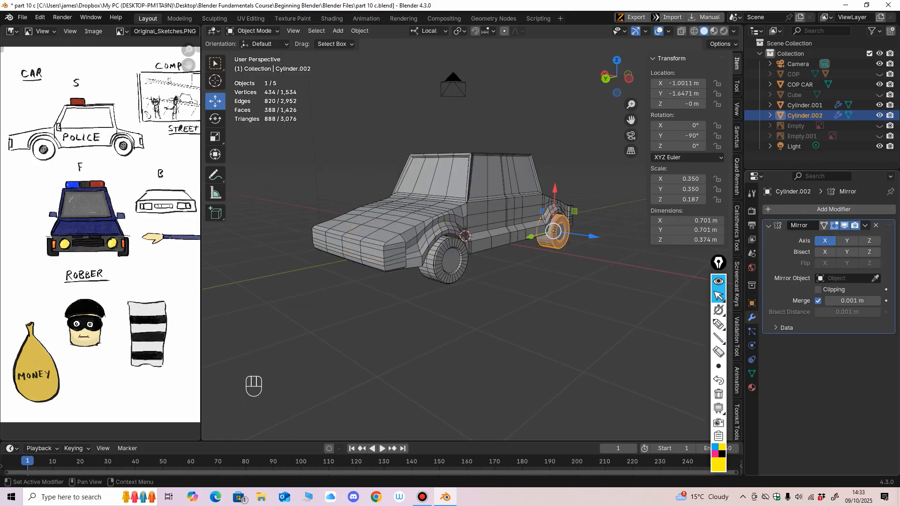
{"action": "left_click", "coordinate": [423, 206]}
Reopen the car body in Edit Mode with X-ray on and lower the underside of the front bumper section slightly.
{"action": "middle_click_drag", "start_coordinate": [424, 207], "coordinate": [436, 232]}
{"action": "middle_click_drag", "start_coordinate": [539, 231], "coordinate": [344, 231]}
{"action": "middle_click_drag", "start_coordinate": [422, 234], "coordinate": [394, 211], "text": "shift"}
{"action": "middle_click_drag", "start_coordinate": [394, 211], "coordinate": [383, 201], "text": "shift"}
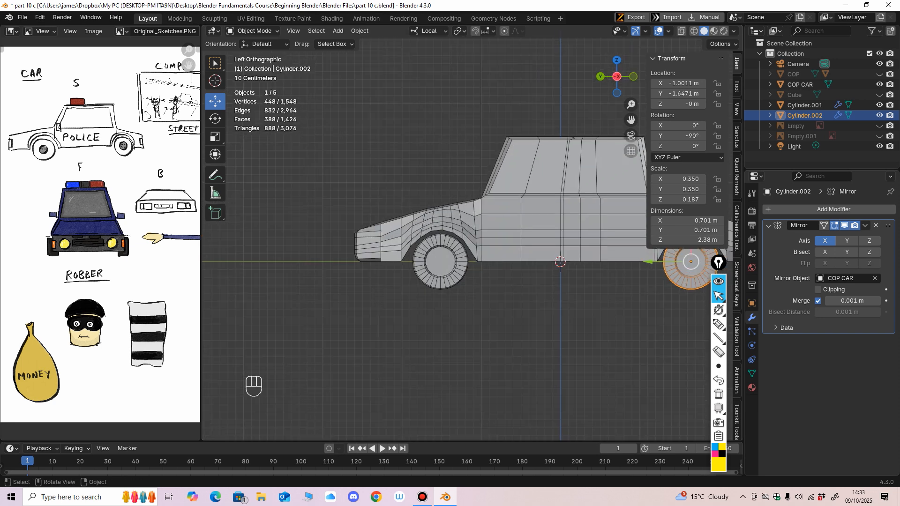
{"action": "left_click", "coordinate": [538, 161]}
{"action": "left_click", "coordinate": [253, 30]}
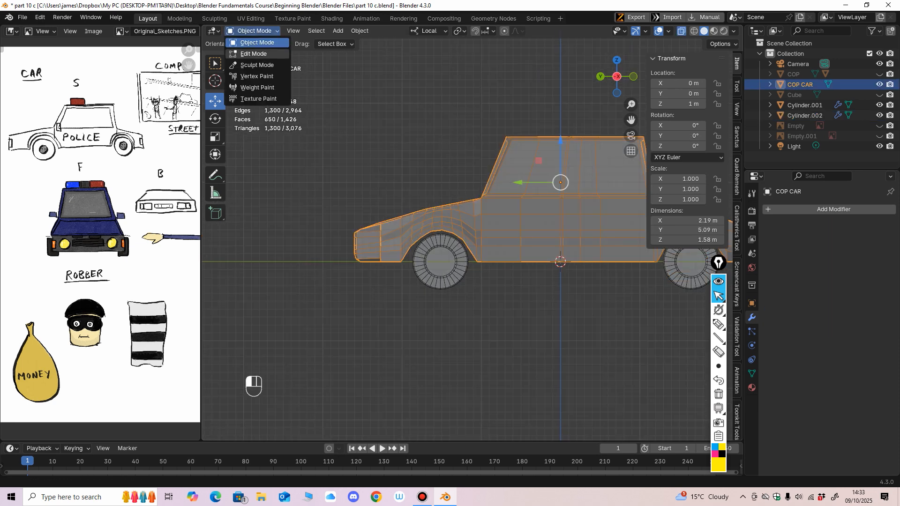
{"action": "left_click", "coordinate": [251, 54]}
{"action": "scroll", "coordinate": [471, 235], "scroll_direction": "up", "scroll_amount": 2}
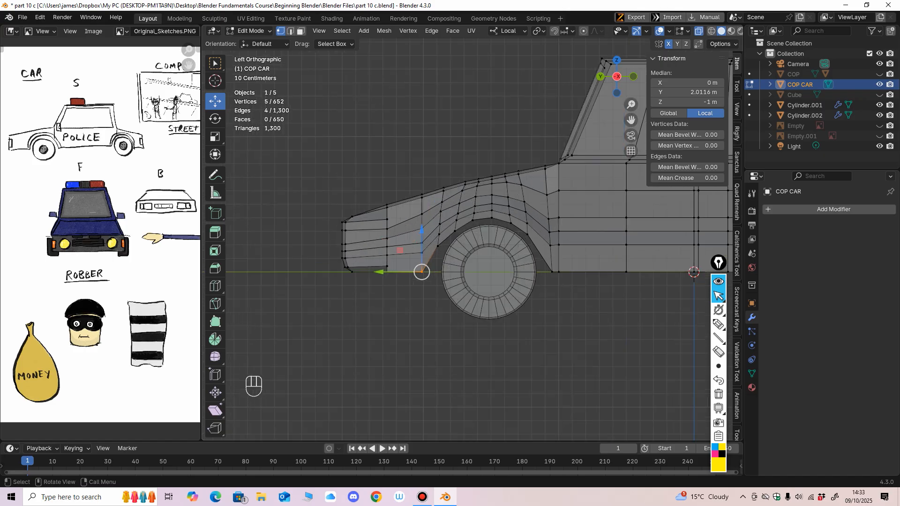
{"action": "left_click_drag", "start_coordinate": [297, 343], "coordinate": [441, 248]}
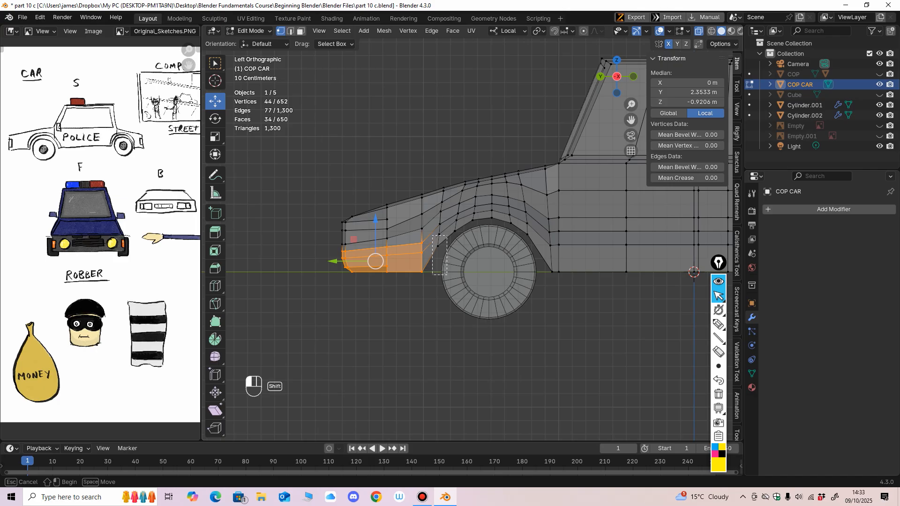
{"action": "left_click_drag", "start_coordinate": [447, 236], "coordinate": [453, 226], "text": "shift"}
Adjust the vertices in front of the front wheel arch along Y, placing the lower group at about 1.99 m.
{"action": "left_click_drag", "start_coordinate": [384, 218], "coordinate": [430, 312]}
{"action": "left_click_drag", "start_coordinate": [381, 266], "coordinate": [382, 266]}
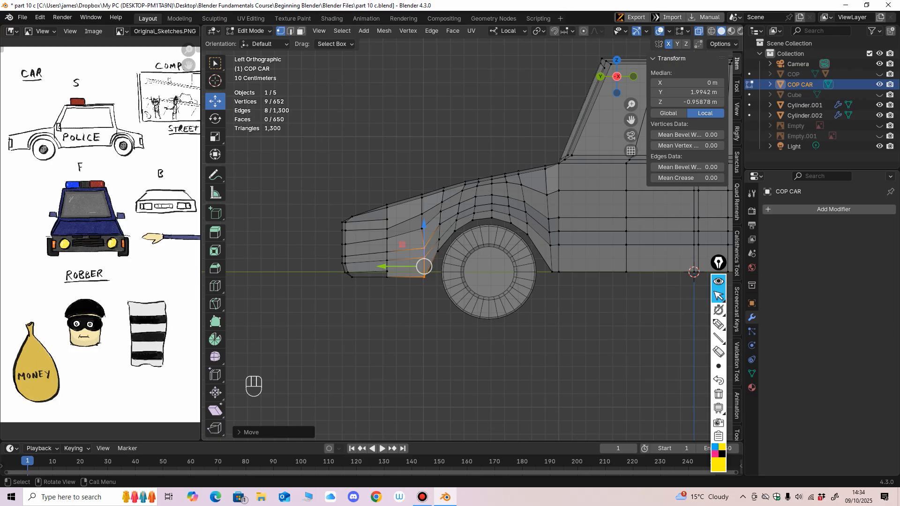
{"action": "left_click_drag", "start_coordinate": [422, 217], "coordinate": [382, 206]}
Examine the reshaped car body in Object Mode with X-ray off, from the front, rear and sides.
{"action": "middle_click_drag", "start_coordinate": [382, 206], "coordinate": [305, 253]}
{"action": "left_click", "coordinate": [698, 31]}
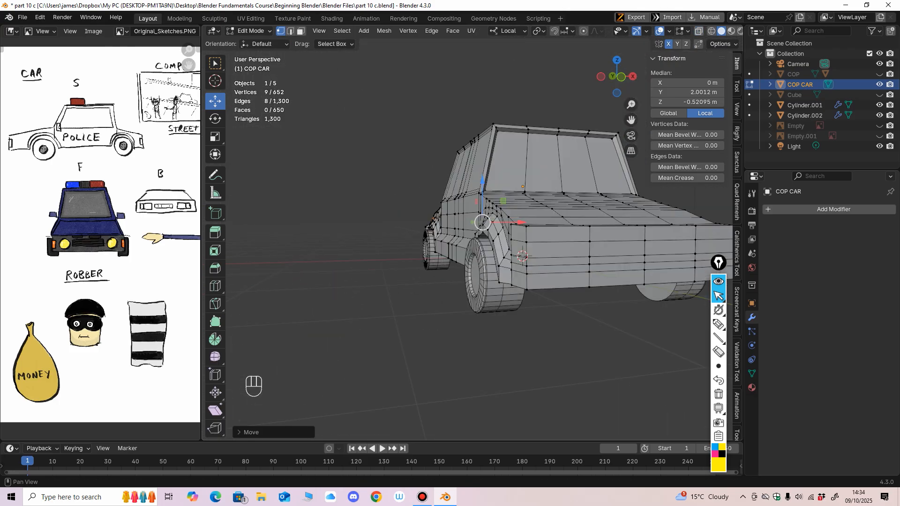
{"action": "key", "text": "KP_1"}
{"action": "middle_click_drag", "start_coordinate": [337, 225], "coordinate": [525, 221]}
{"action": "left_click", "coordinate": [251, 31]}
{"action": "left_click", "coordinate": [257, 42]}
{"action": "middle_click_drag", "start_coordinate": [347, 187], "coordinate": [338, 165], "text": "shift"}
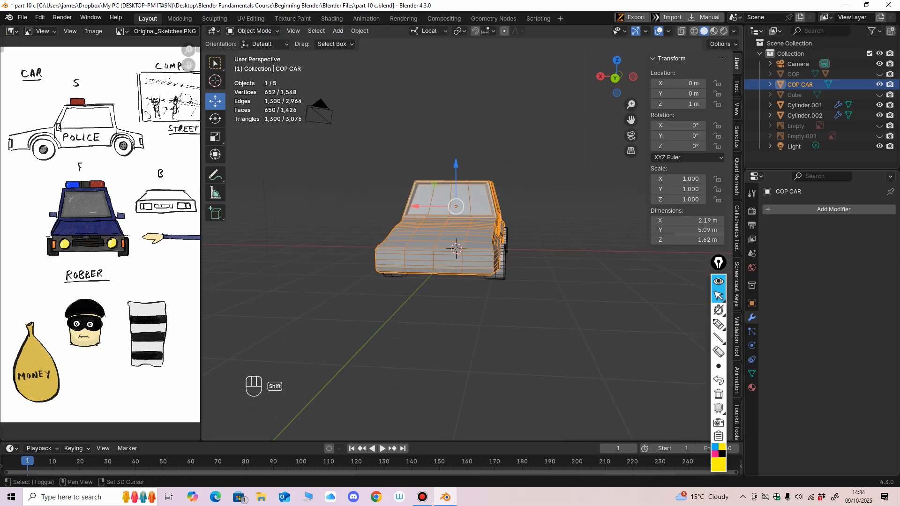
{"action": "key", "text": "ctrl+KP_1"}
{"action": "middle_click_drag", "start_coordinate": [338, 207], "coordinate": [348, 174], "text": "ctrl"}
{"action": "left_click", "coordinate": [324, 162]}
{"action": "middle_click_drag", "start_coordinate": [347, 174], "coordinate": [432, 141], "text": "ctrl"}
Lower the hood's front edge in Edit Mode with X-ray on, and set the row behind it at about Y 2.27 m, Z -0.53 m.
{"action": "left_click", "coordinate": [682, 31]}
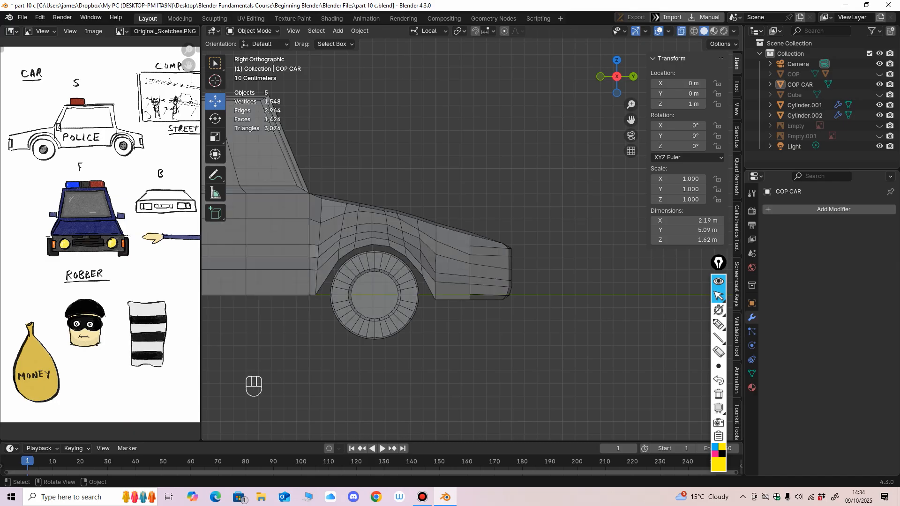
{"action": "left_click", "coordinate": [253, 30]}
{"action": "left_click", "coordinate": [249, 42]}
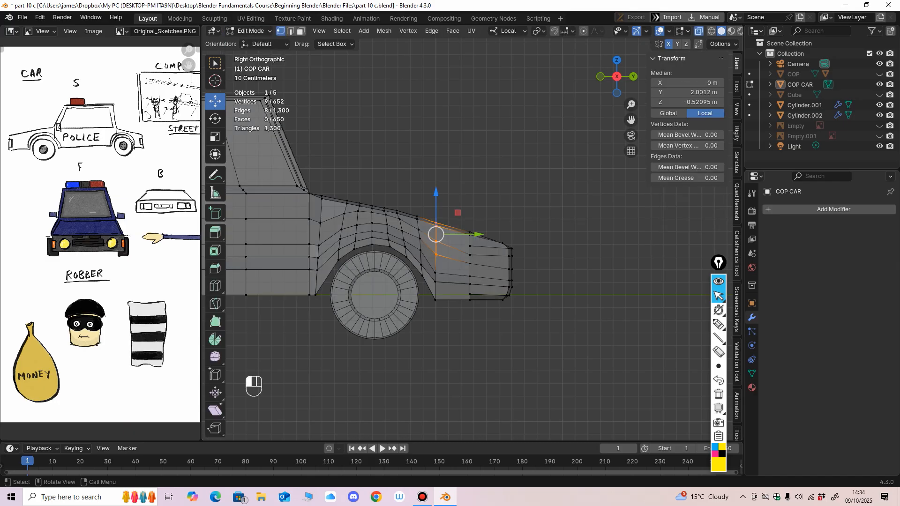
{"action": "left_click_drag", "start_coordinate": [502, 203], "coordinate": [503, 208]}
{"action": "middle_click_drag", "start_coordinate": [502, 208], "coordinate": [533, 245], "text": "ctrl"}
{"action": "key", "text": "KP_3"}
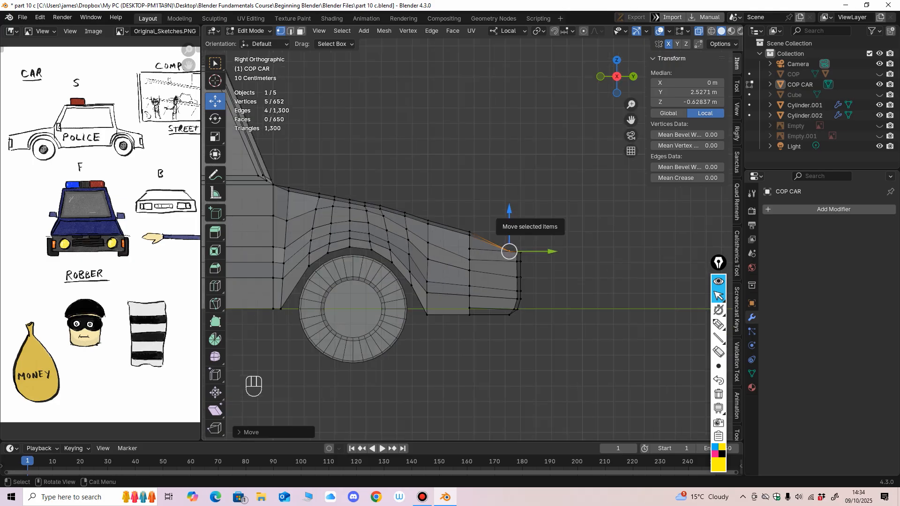
{"action": "left_click_drag", "start_coordinate": [508, 210], "coordinate": [509, 210]}
{"action": "left_click_drag", "start_coordinate": [480, 243], "coordinate": [482, 244]}
{"action": "left_click_drag", "start_coordinate": [469, 194], "coordinate": [470, 196]}
Try to lower the hood's edge row behind the nose further, and undo that move.
{"action": "middle_click_drag", "start_coordinate": [488, 234], "coordinate": [471, 296]}
{"action": "left_click", "coordinate": [698, 31]}
{"action": "middle_click_drag", "start_coordinate": [610, 141], "coordinate": [403, 140]}
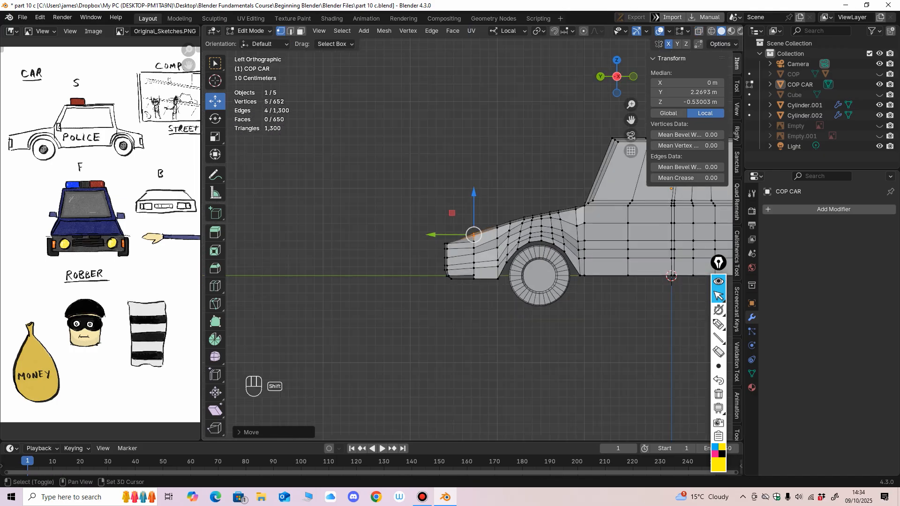
{"action": "middle_click_drag", "start_coordinate": [468, 243], "coordinate": [412, 236], "text": "shift"}
{"action": "middle_click_drag", "start_coordinate": [413, 235], "coordinate": [415, 191], "text": "ctrl"}
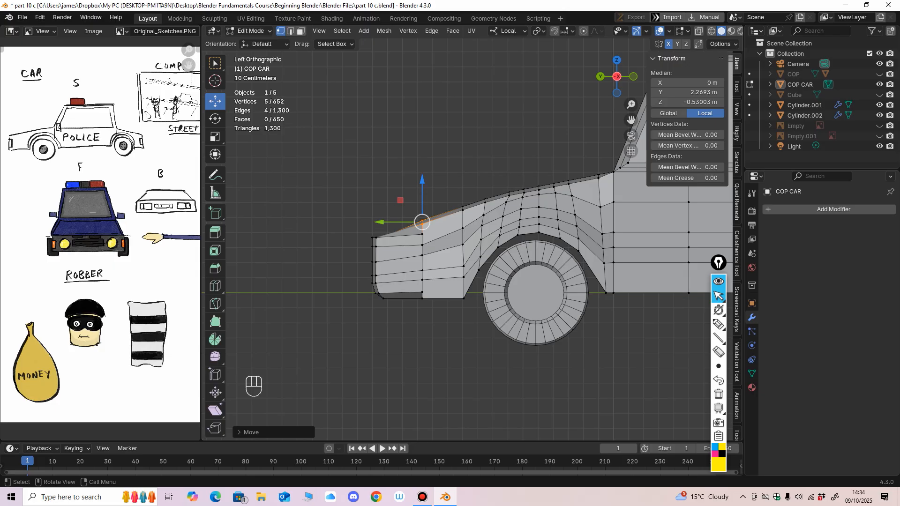
{"action": "left_click_drag", "start_coordinate": [423, 181], "coordinate": [422, 194]}
{"action": "middle_click_drag", "start_coordinate": [422, 197], "coordinate": [466, 178], "text": "ctrl"}
{"action": "key", "text": "ctrl+z"}
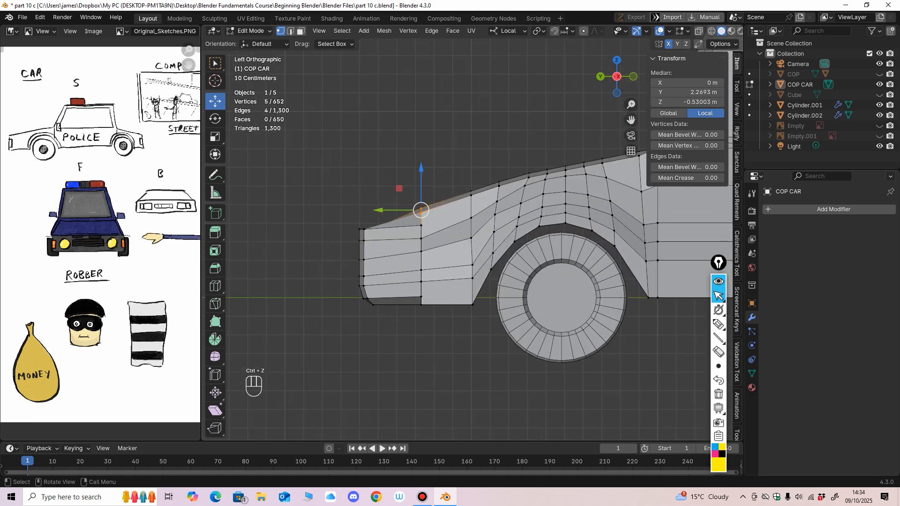
Add one vertical loop cut midway through the front bumper section, and turn on X-ray with the Move tool active.
{"action": "key", "text": "ctrl+r"}
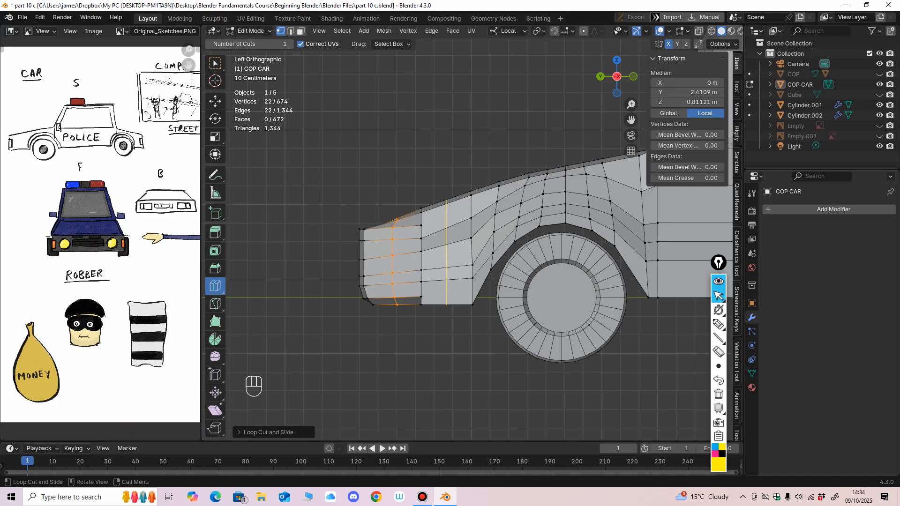
{"action": "left_click", "coordinate": [699, 31]}
{"action": "left_click", "coordinate": [216, 101]}
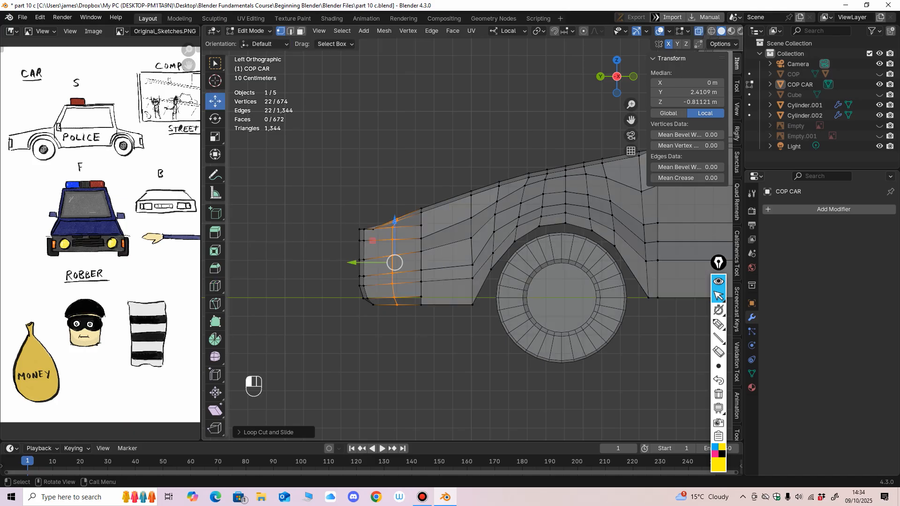
Lower the new loop's top vertices to Z -0.62038 m to round the hood's front edge, and turn off X-ray.
{"action": "left_click_drag", "start_coordinate": [404, 222], "coordinate": [405, 223]}
{"action": "middle_click_drag", "start_coordinate": [405, 223], "coordinate": [448, 213], "text": "shift"}
{"action": "scroll", "coordinate": [448, 213], "scroll_direction": "up", "scroll_amount": 1}
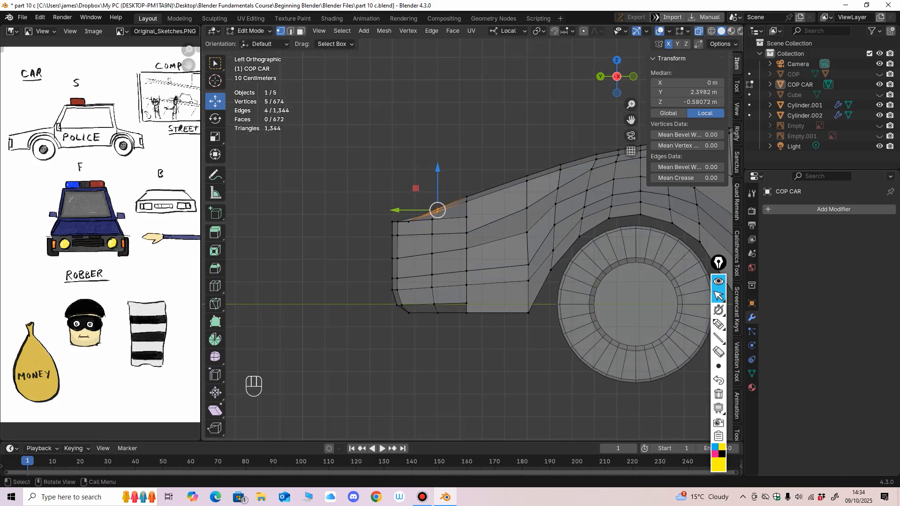
{"action": "left_click_drag", "start_coordinate": [437, 168], "coordinate": [438, 176]}
{"action": "scroll", "coordinate": [437, 187], "scroll_direction": "down", "scroll_amount": 4}
{"action": "middle_click_drag", "start_coordinate": [437, 187], "coordinate": [541, 195]}
{"action": "middle_click_drag", "start_coordinate": [487, 197], "coordinate": [484, 226]}
{"action": "left_click", "coordinate": [699, 31]}
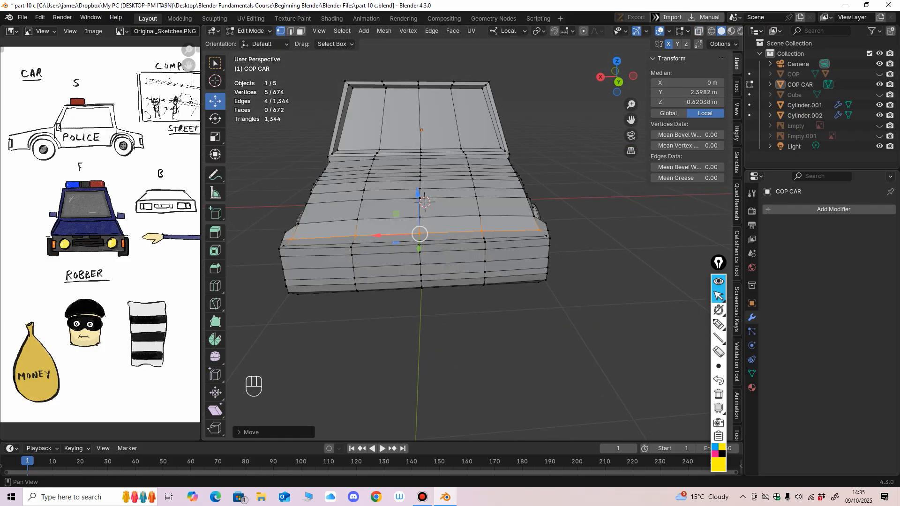
Turn on X-ray and shift the outer corner vertices at the back of the front bumper section inward along X.
{"action": "middle_click_drag", "start_coordinate": [539, 188], "coordinate": [537, 229]}
{"action": "left_click", "coordinate": [699, 31]}
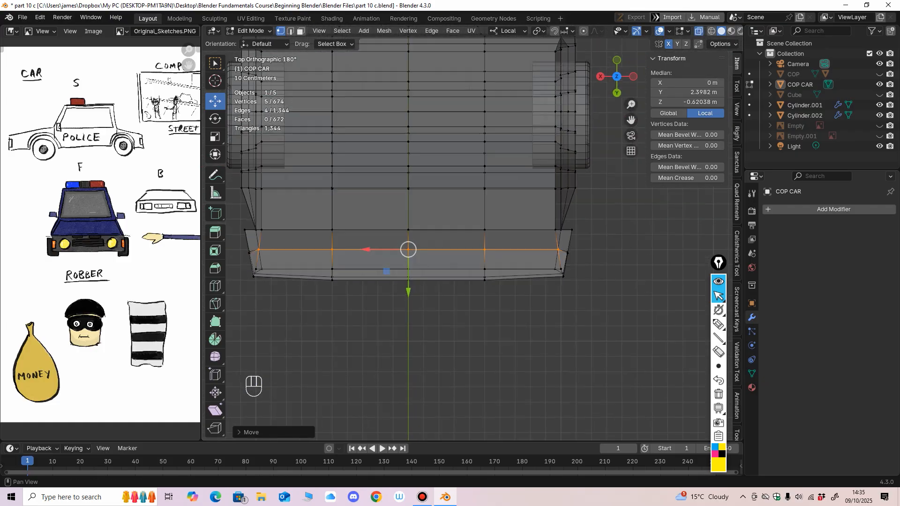
{"action": "left_click", "coordinate": [572, 229]}
{"action": "left_click_drag", "start_coordinate": [530, 230], "coordinate": [525, 229]}
{"action": "middle_click_drag", "start_coordinate": [524, 230], "coordinate": [462, 227], "text": "shift"}
{"action": "middle_click_drag", "start_coordinate": [461, 227], "coordinate": [461, 216], "text": "ctrl"}
{"action": "left_click", "coordinate": [514, 227]}
{"action": "left_click_drag", "start_coordinate": [473, 226], "coordinate": [511, 226]}
Align the corner vertices where the bumper section meets the body along X, setting the hood's corner vertex at about X -0.97 m.
{"action": "middle_click_drag", "start_coordinate": [511, 226], "coordinate": [423, 284]}
{"action": "left_click_drag", "start_coordinate": [420, 299], "coordinate": [475, 278]}
{"action": "scroll", "coordinate": [461, 277], "scroll_direction": "down", "scroll_amount": 2}
{"action": "left_click", "coordinate": [436, 284]}
{"action": "scroll", "coordinate": [474, 278], "scroll_direction": "down", "scroll_amount": 2}
{"action": "middle_click_drag", "start_coordinate": [475, 278], "coordinate": [642, 358]}
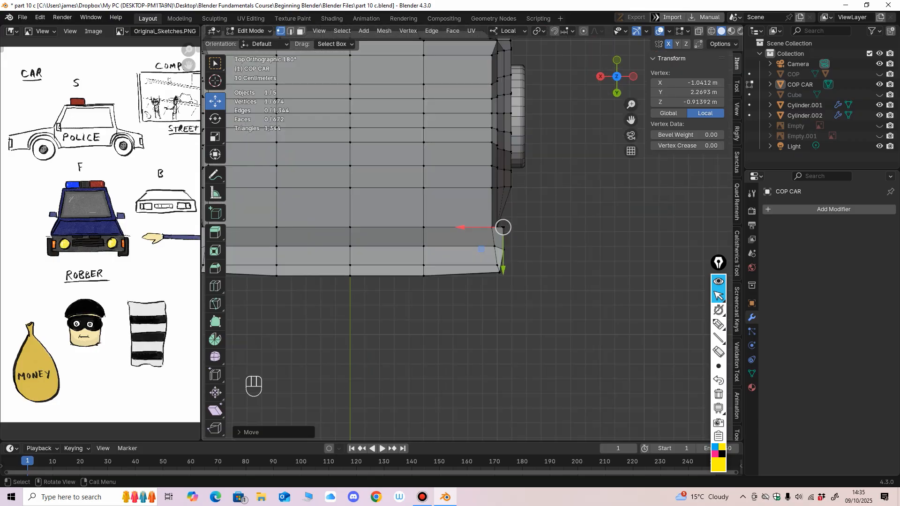
{"action": "scroll", "coordinate": [642, 359], "scroll_direction": "up", "scroll_amount": 2}
{"action": "left_click_drag", "start_coordinate": [503, 252], "coordinate": [505, 251]}
{"action": "left_click_drag", "start_coordinate": [457, 225], "coordinate": [459, 225]}
{"action": "middle_click_drag", "start_coordinate": [460, 225], "coordinate": [459, 244], "text": "ctrl"}
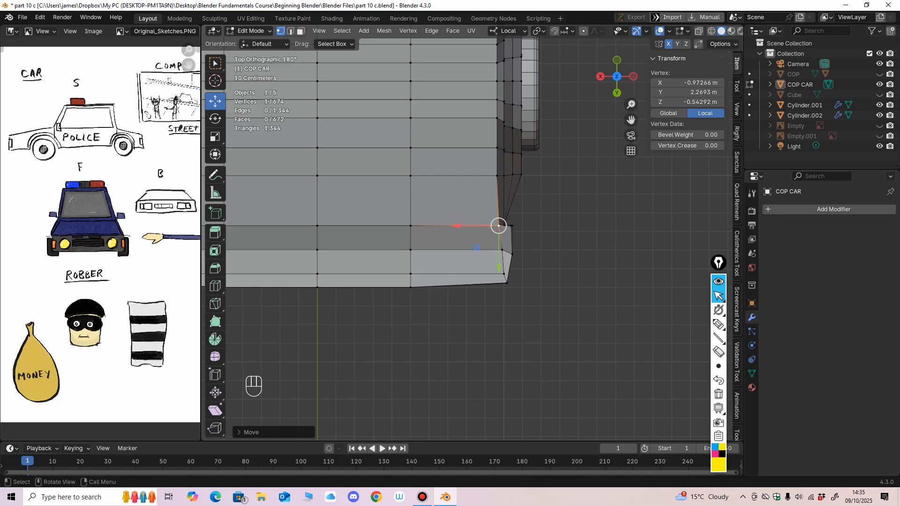
Try to move the middle vertex column on the front bumper's side inward along X, and undo the last two changes.
{"action": "left_click_drag", "start_coordinate": [510, 263], "coordinate": [508, 264]}
{"action": "middle_click_drag", "start_coordinate": [508, 264], "coordinate": [390, 168]}
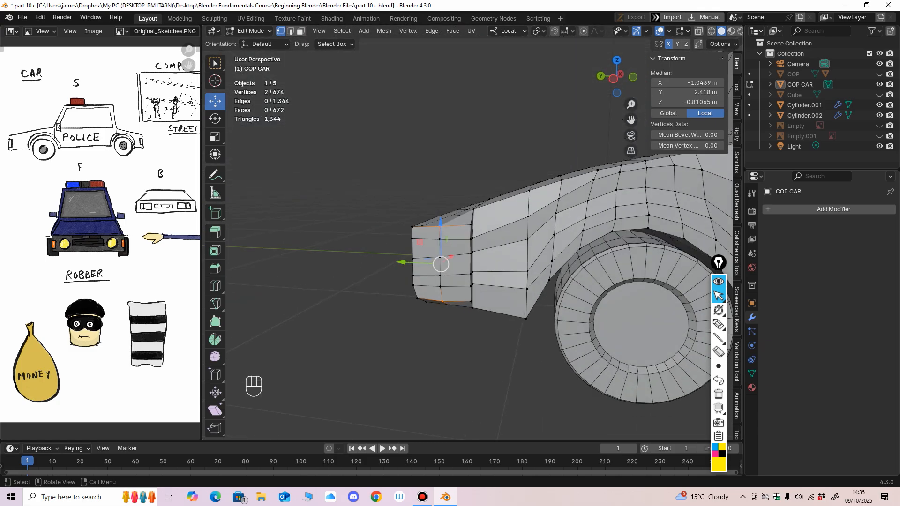
{"action": "left_click", "coordinate": [440, 240], "text": "shift"}
{"action": "left_click", "coordinate": [440, 257], "text": "shift"}
{"action": "middle_click_drag", "start_coordinate": [442, 288], "coordinate": [537, 340]}
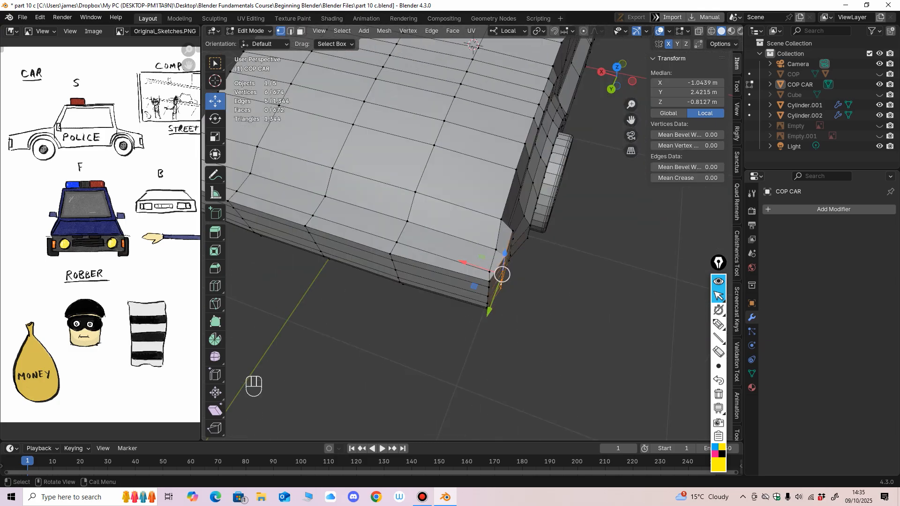
{"action": "left_click_drag", "start_coordinate": [463, 262], "coordinate": [468, 264]}
{"action": "middle_click_drag", "start_coordinate": [467, 263], "coordinate": [319, 224]}
{"action": "key", "text": "ctrl+z"}
{"action": "key", "text": "ctrl+z"}
Move the front bumper's outer corner vertices back and inward to a median of about X -1.0 m, Y 2.52 m.
{"action": "left_click_drag", "start_coordinate": [380, 259], "coordinate": [386, 259]}
{"action": "middle_click_drag", "start_coordinate": [385, 260], "coordinate": [482, 352]}
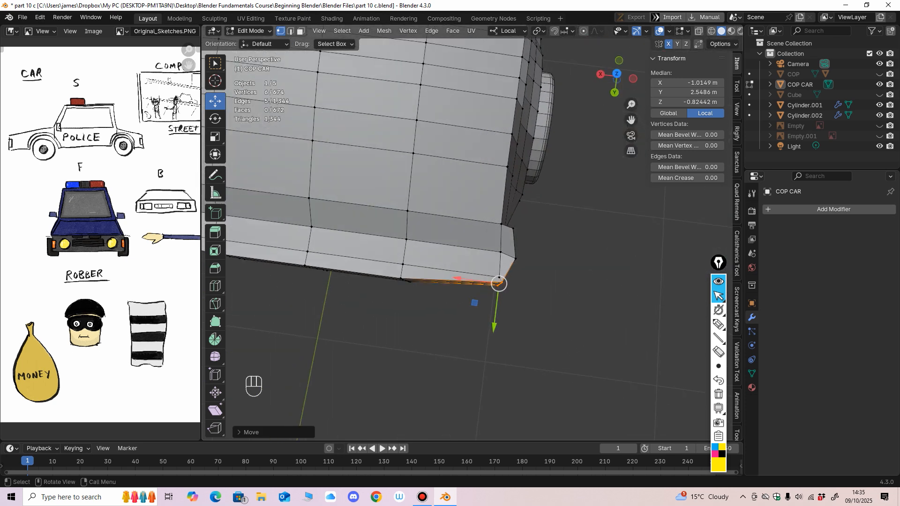
{"action": "left_click_drag", "start_coordinate": [499, 283], "coordinate": [492, 285]}
{"action": "middle_click_drag", "start_coordinate": [492, 285], "coordinate": [423, 207]}
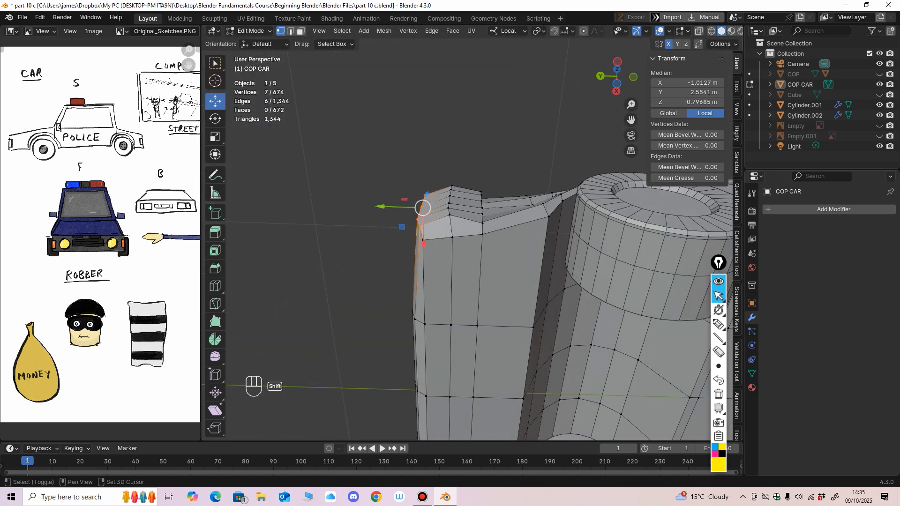
{"action": "left_click_drag", "start_coordinate": [380, 211], "coordinate": [386, 211]}
{"action": "middle_click_drag", "start_coordinate": [386, 211], "coordinate": [394, 281]}
{"action": "scroll", "coordinate": [394, 269], "scroll_direction": "up", "scroll_amount": 2}
{"action": "left_click_drag", "start_coordinate": [393, 258], "coordinate": [395, 257]}
{"action": "middle_click_drag", "start_coordinate": [395, 257], "coordinate": [502, 343]}
{"action": "left_click_drag", "start_coordinate": [458, 272], "coordinate": [457, 272]}
Select the rear bumper's outer corner vertices and move them inward to a median of about X -0.96 m, Y -2.42 m.
{"action": "scroll", "coordinate": [456, 273], "scroll_direction": "down", "scroll_amount": 3}
{"action": "middle_click_drag", "start_coordinate": [457, 274], "coordinate": [243, 185]}
{"action": "middle_click_drag", "start_coordinate": [263, 187], "coordinate": [211, 222]}
{"action": "middle_click_drag", "start_coordinate": [450, 225], "coordinate": [393, 136]}
{"action": "middle_click_drag", "start_coordinate": [393, 136], "coordinate": [390, 188]}
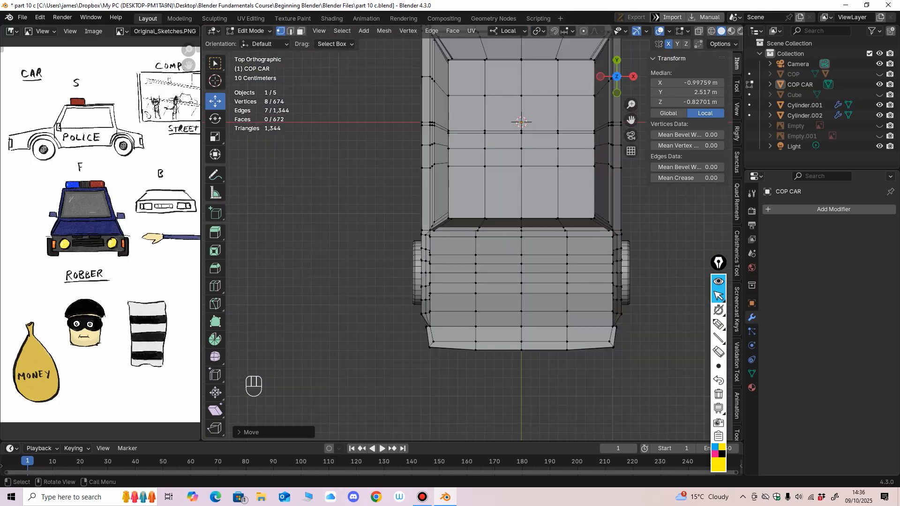
{"action": "left_click_drag", "start_coordinate": [441, 378], "coordinate": [442, 378]}
{"action": "middle_click_drag", "start_coordinate": [442, 375], "coordinate": [476, 313]}
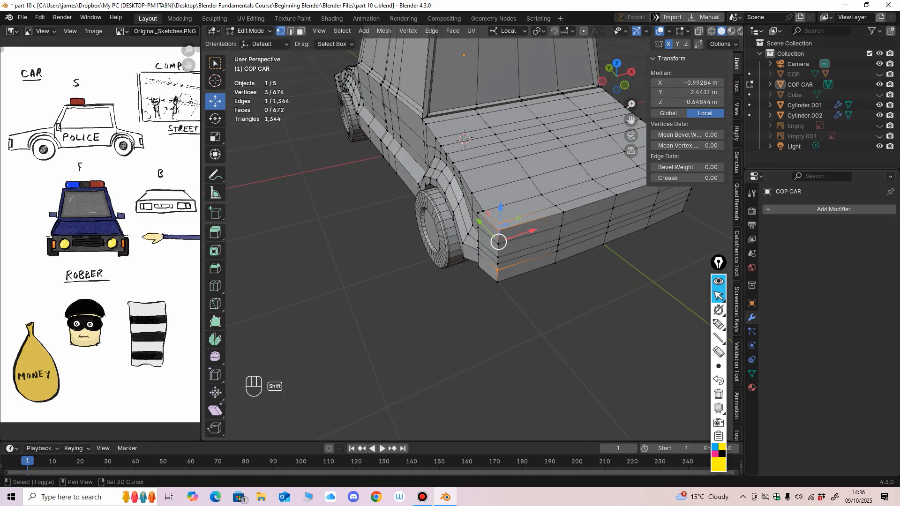
{"action": "left_click", "coordinate": [478, 299], "text": "shift"}
{"action": "middle_click_drag", "start_coordinate": [498, 267], "coordinate": [452, 358]}
{"action": "left_click_drag", "start_coordinate": [472, 346], "coordinate": [475, 346]}
{"action": "middle_click_drag", "start_coordinate": [475, 347], "coordinate": [493, 330]}
{"action": "middle_click_drag", "start_coordinate": [493, 330], "coordinate": [493, 290], "text": "ctrl"}
{"action": "left_click_drag", "start_coordinate": [524, 228], "coordinate": [478, 229]}
Lower the hood's edge row behind the front bumper section to Z -0.54955 m and turn off X-ray.
{"action": "middle_click_drag", "start_coordinate": [479, 230], "coordinate": [473, 305]}
{"action": "middle_click_drag", "start_coordinate": [473, 304], "coordinate": [605, 312], "text": "shift"}
{"action": "middle_click_drag", "start_coordinate": [515, 295], "coordinate": [578, 213]}
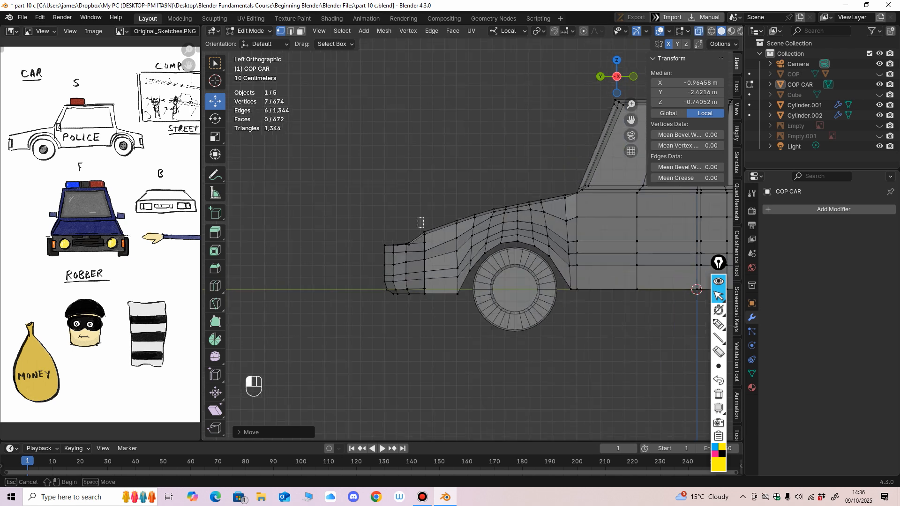
{"action": "left_click_drag", "start_coordinate": [424, 197], "coordinate": [424, 202]}
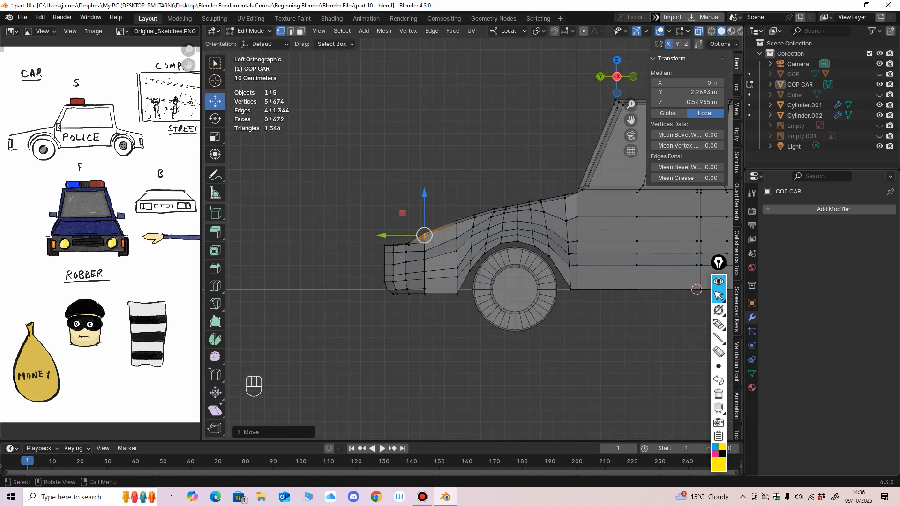
{"action": "left_click", "coordinate": [699, 31]}
Return the car body to Object Mode and save the file.
{"action": "middle_click_drag", "start_coordinate": [586, 178], "coordinate": [586, 225], "text": "ctrl"}
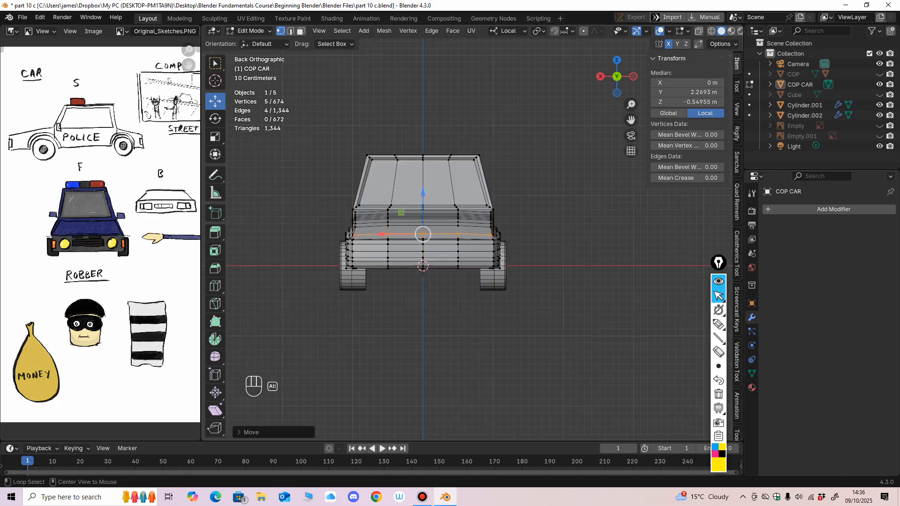
{"action": "left_click", "coordinate": [250, 30]}
{"action": "left_click", "coordinate": [261, 41]}
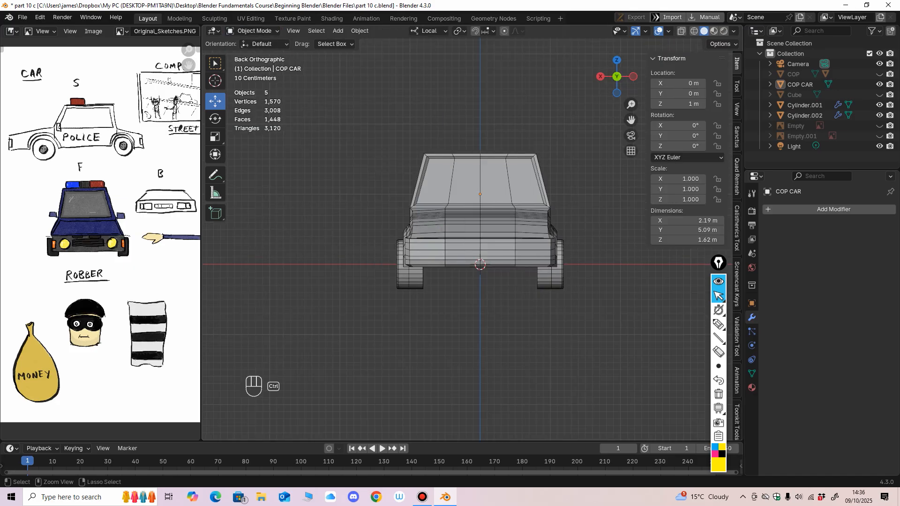
{"action": "key", "text": "ctrl+s"}
Add a mesh cylinder to the scene as the base for a headlight.
{"action": "middle_click_drag", "start_coordinate": [468, 225], "coordinate": [516, 255]}
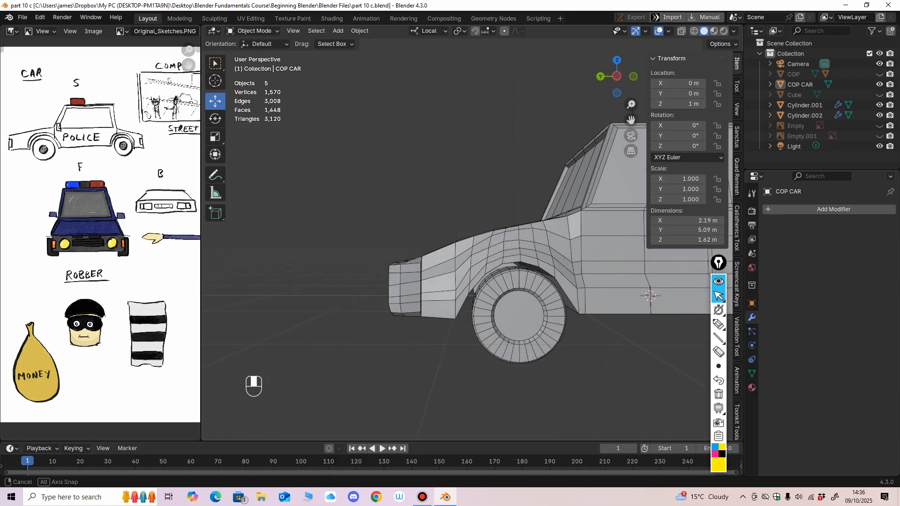
{"action": "middle_click_drag", "start_coordinate": [450, 255], "coordinate": [511, 248]}
{"action": "key", "text": "ctrl+KP_1"}
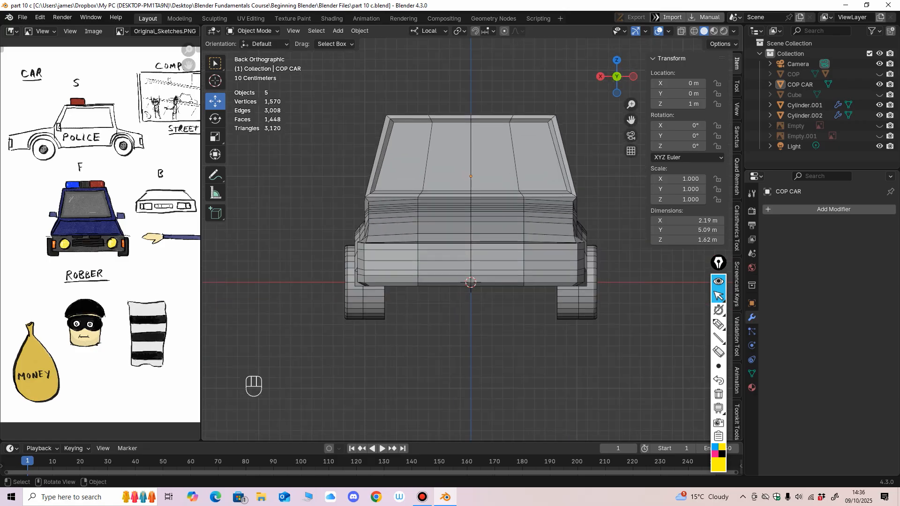
{"action": "left_click", "coordinate": [338, 30]}
{"action": "mouse_move", "coordinate": [352, 42]}
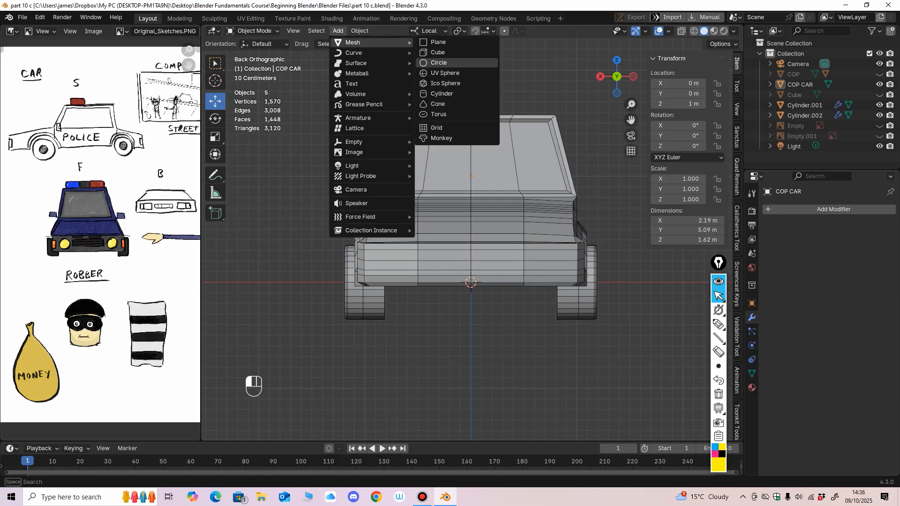
{"action": "left_click", "coordinate": [441, 94]}
{"action": "middle_click_drag", "start_coordinate": [469, 197], "coordinate": [368, 259], "text": "ctrl"}
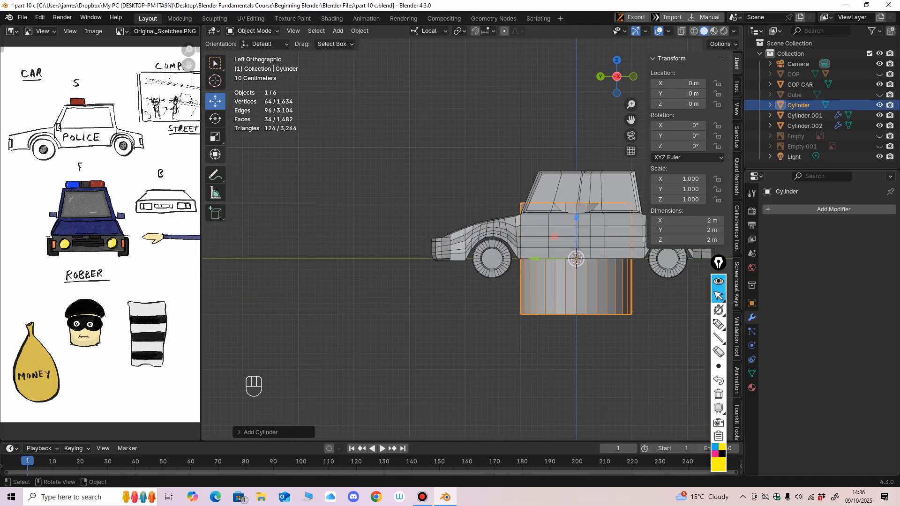
Scale the cylinder to about 0.355 and set its X rotation to 90°.
{"action": "key", "text": "s"}
{"action": "left_click", "coordinate": [502, 259]}
{"action": "middle_click_drag", "start_coordinate": [502, 259], "coordinate": [417, 265], "text": "shift"}
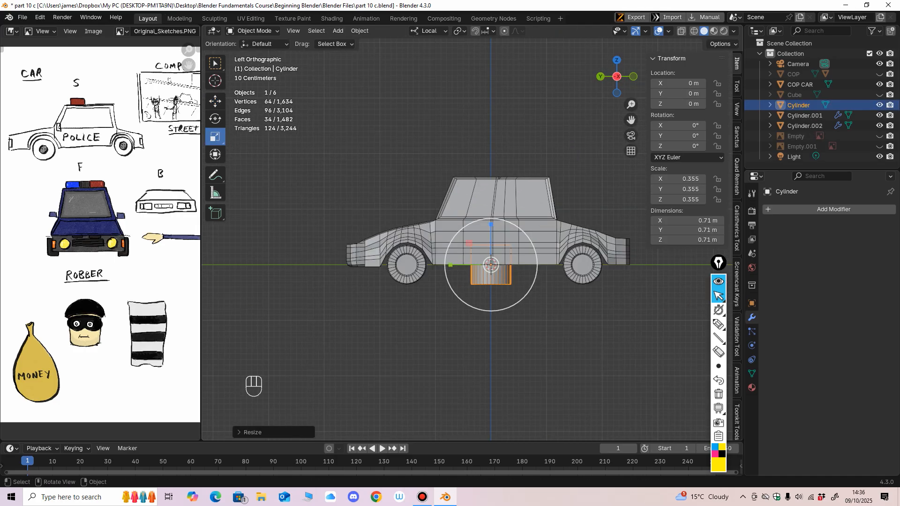
{"action": "left_click_drag", "start_coordinate": [457, 246], "coordinate": [470, 231]}
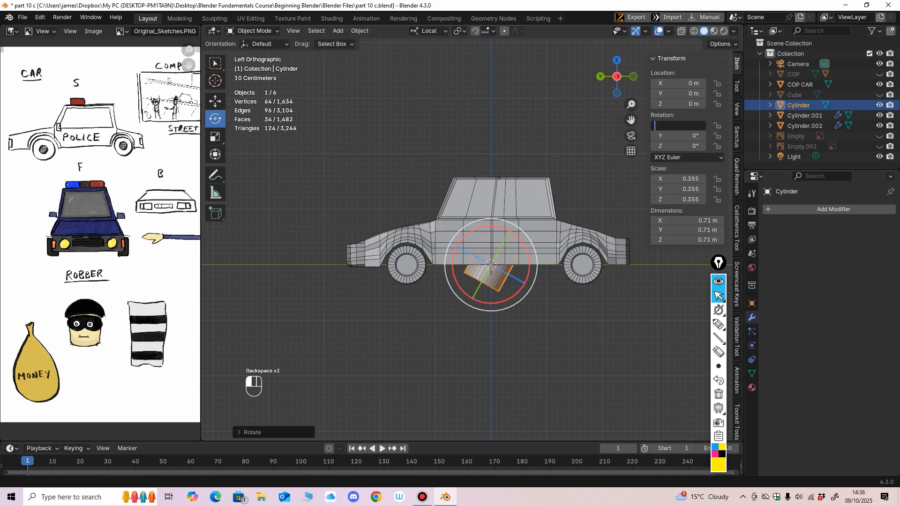
{"action": "key", "text": "Return"}
{"action": "left_click", "coordinate": [215, 101]}
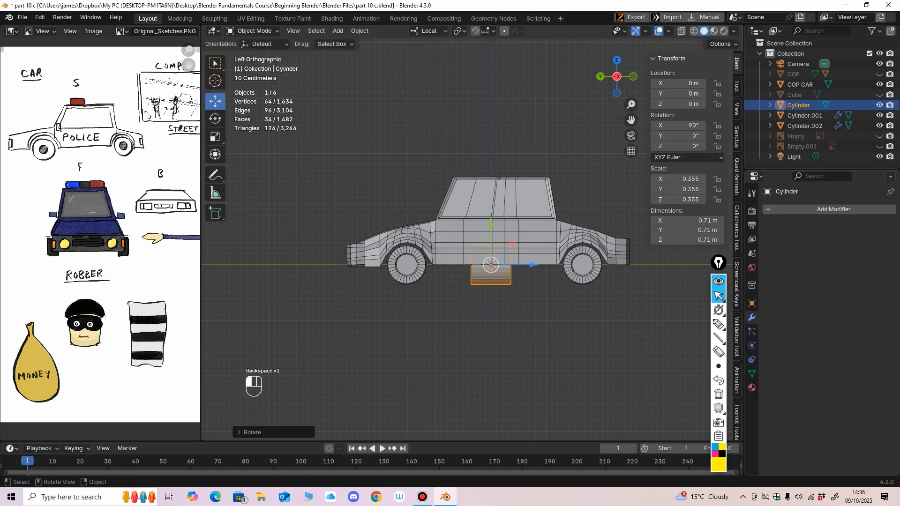
Move the cylinder to the car's front at about Y 2.66 m and shrink it to a scale of about 0.145.
{"action": "left_click_drag", "start_coordinate": [532, 264], "coordinate": [384, 265]}
{"action": "middle_click_drag", "start_coordinate": [385, 265], "coordinate": [473, 279]}
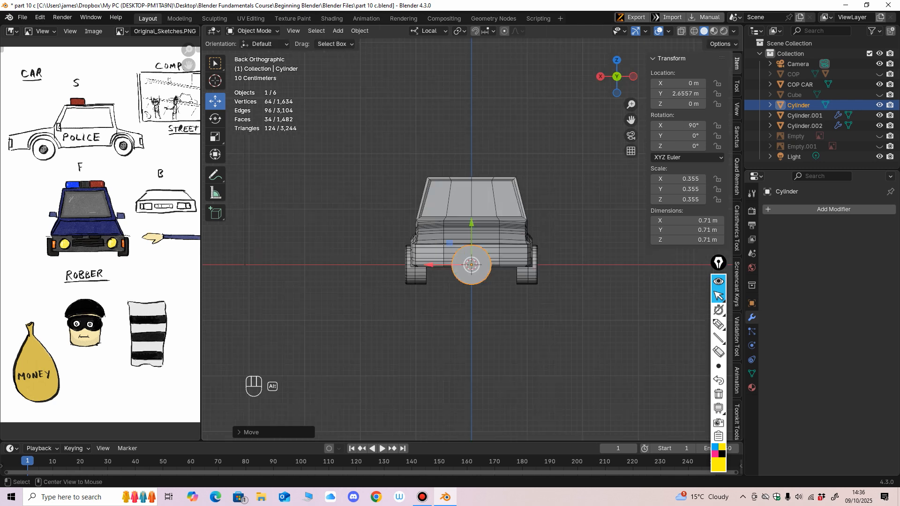
{"action": "left_click_drag", "start_coordinate": [491, 269], "coordinate": [479, 258]}
{"action": "scroll", "coordinate": [479, 257], "scroll_direction": "up", "scroll_amount": 5}
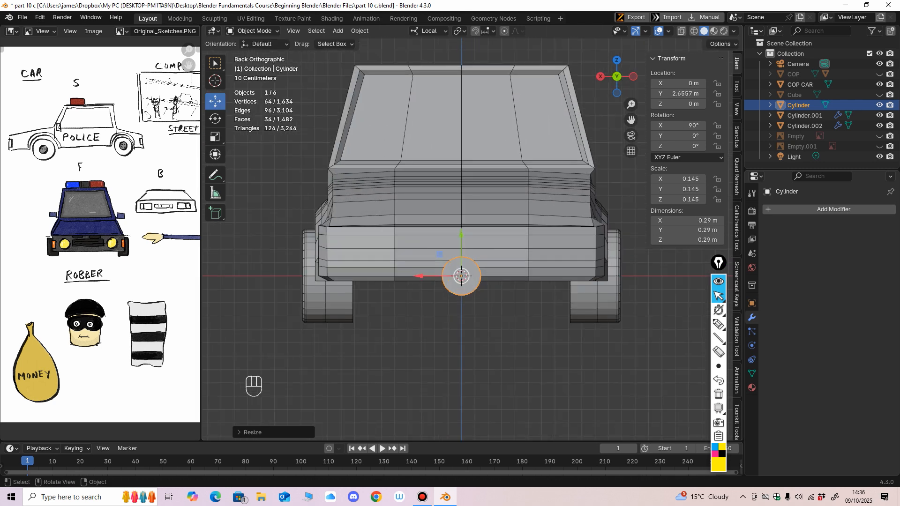
Slide the cylinder sideways along X to the outer part of the front bumper, against the car's nose.
{"action": "left_click_drag", "start_coordinate": [419, 276], "coordinate": [313, 276]}
{"action": "scroll", "coordinate": [313, 276], "scroll_direction": "down", "scroll_amount": 3}
{"action": "middle_click_drag", "start_coordinate": [313, 276], "coordinate": [421, 274]}
{"action": "middle_click_drag", "start_coordinate": [422, 274], "coordinate": [271, 293], "text": "shift"}
{"action": "mouse_move", "coordinate": [398, 282]}
{"action": "middle_mouse_down"}
{"action": "mouse_move", "coordinate": [296, 279]}
{"action": "mouse_move", "coordinate": [398, 280]}
{"action": "middle_mouse_up"}
{"action": "left_click_drag", "start_coordinate": [456, 264], "coordinate": [444, 264]}
{"action": "middle_click_drag", "start_coordinate": [438, 264], "coordinate": [346, 230], "text": "alt"}
{"action": "middle_click_drag", "start_coordinate": [345, 253], "coordinate": [305, 227], "text": "shift"}
Fine-tune the cylinder's headlight position to about X 0.679 m, Y 2.516 m, Z 0.185 m, partly sunk into the bumper.
{"action": "left_click_drag", "start_coordinate": [395, 249], "coordinate": [411, 250]}
{"action": "left_click_drag", "start_coordinate": [454, 208], "coordinate": [453, 211]}
{"action": "middle_click_drag", "start_coordinate": [453, 211], "coordinate": [403, 211], "text": "shift"}
{"action": "middle_click_drag", "start_coordinate": [402, 211], "coordinate": [488, 219]}
{"action": "left_click_drag", "start_coordinate": [432, 262], "coordinate": [432, 262]}
{"action": "mouse_move", "coordinate": [432, 263]}
{"action": "middle_mouse_down"}
{"action": "mouse_move", "coordinate": [455, 254]}
{"action": "mouse_move", "coordinate": [425, 254]}
{"action": "middle_mouse_up"}
{"action": "scroll", "coordinate": [443, 258], "scroll_direction": "up", "scroll_amount": 2}
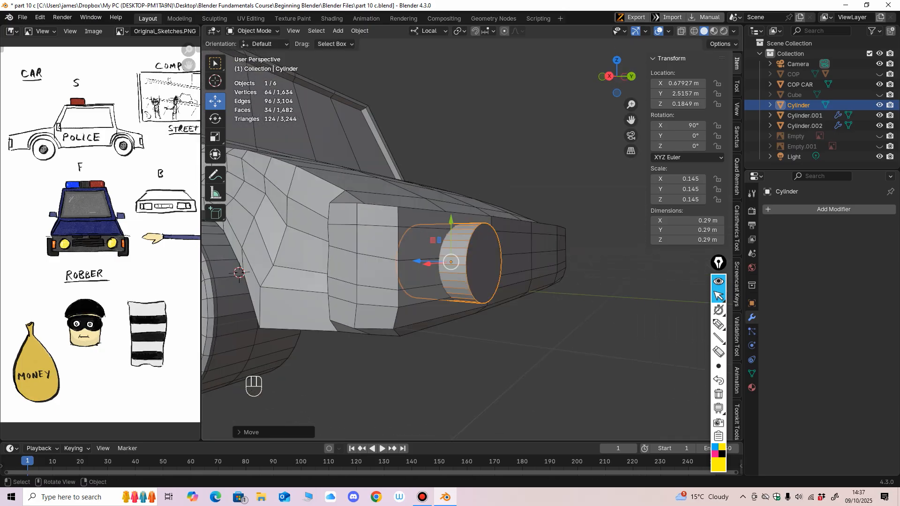
Edit the cylinder's mesh and add one loop cut around it near the front end, at about Z -0.865 m.
{"action": "left_click", "coordinate": [253, 31]}
{"action": "left_click", "coordinate": [253, 54]}
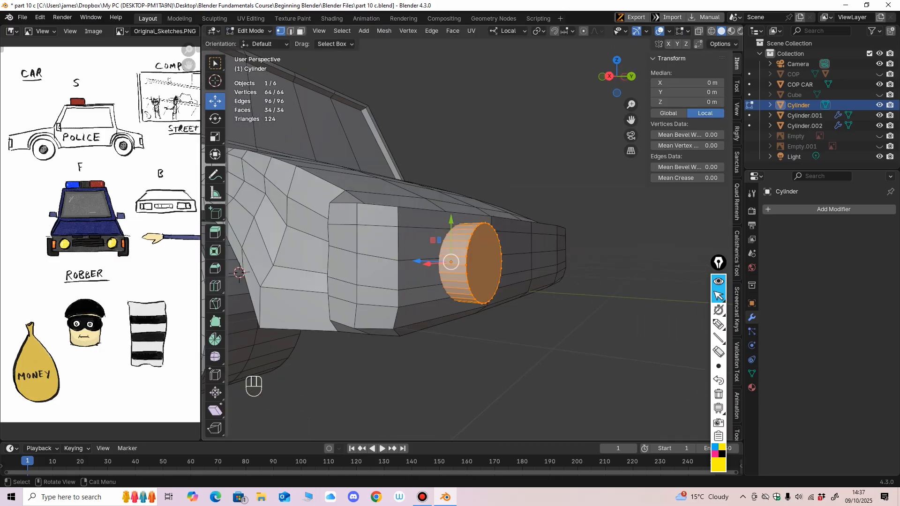
{"action": "key", "text": "ctrl+r"}
{"action": "left_click_drag", "start_coordinate": [462, 251], "coordinate": [492, 250]}
{"action": "middle_click_drag", "start_coordinate": [492, 249], "coordinate": [492, 228], "text": "ctrl"}
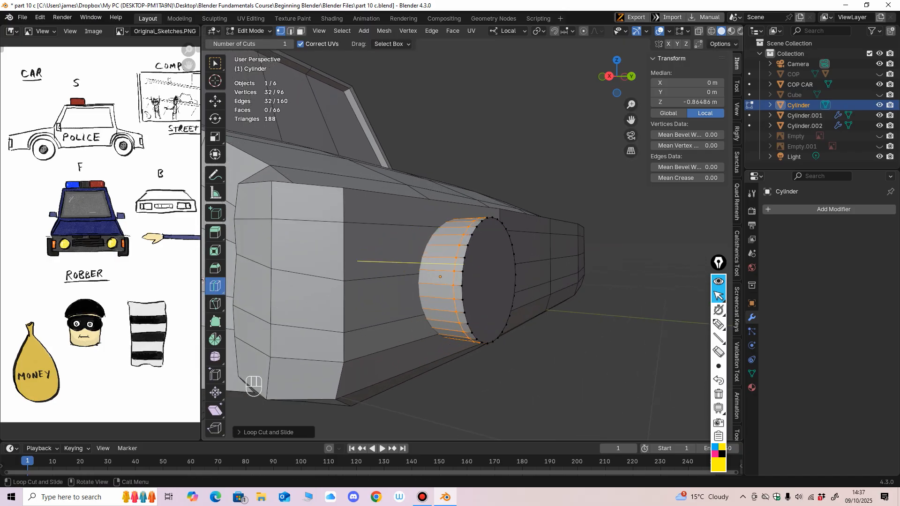
Select the cylinder's front face in face mode and inset it slightly to form a thin rim.
{"action": "key", "text": "3"}
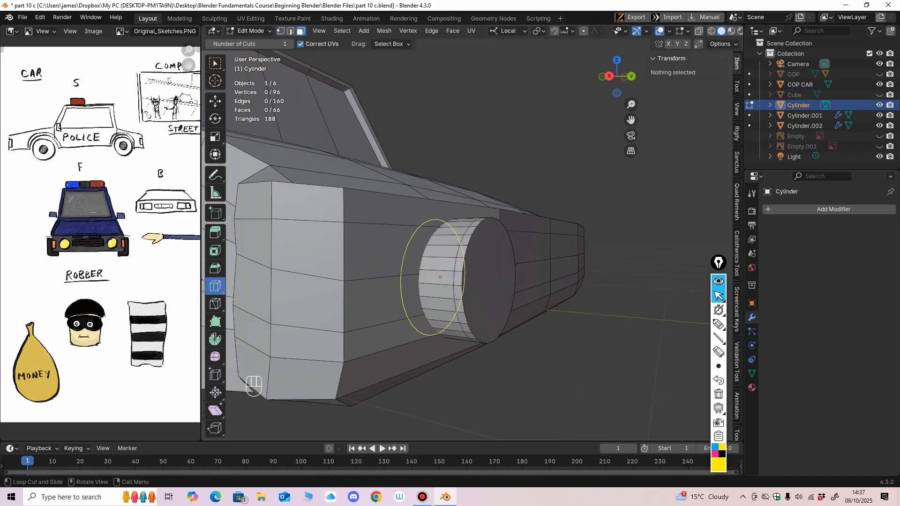
{"action": "left_click", "coordinate": [215, 101]}
{"action": "left_click", "coordinate": [491, 279]}
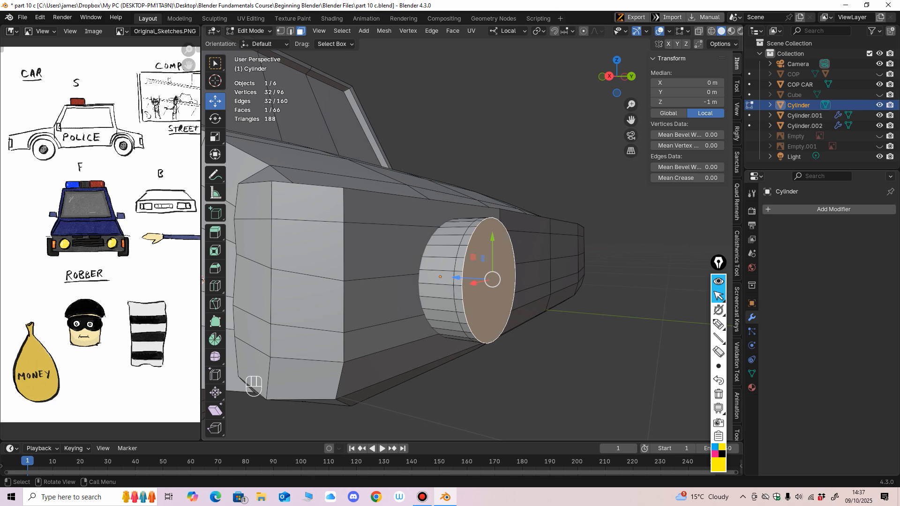
{"action": "left_click", "coordinate": [215, 250]}
{"action": "left_click_drag", "start_coordinate": [488, 271], "coordinate": [492, 279]}
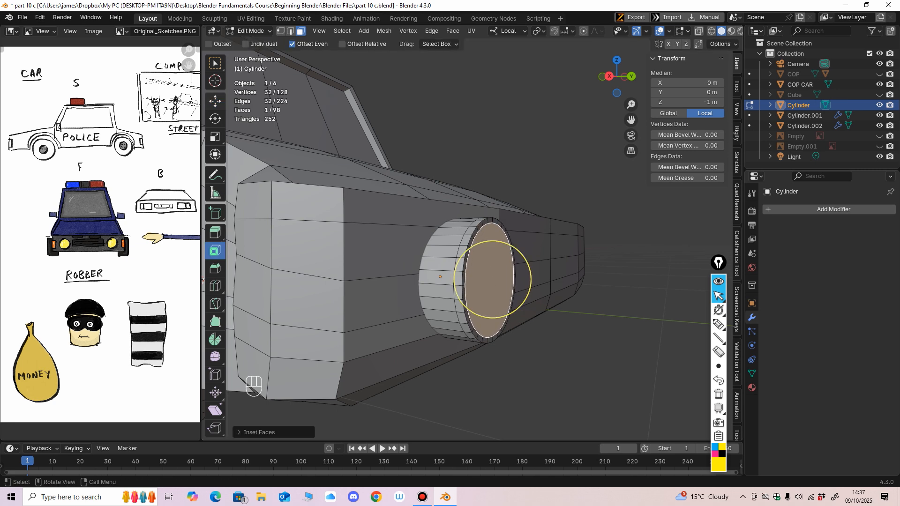
Scale the inset face down to about 0.93 and push it outward to Z -1.0658 m.
{"action": "key", "text": "s"}
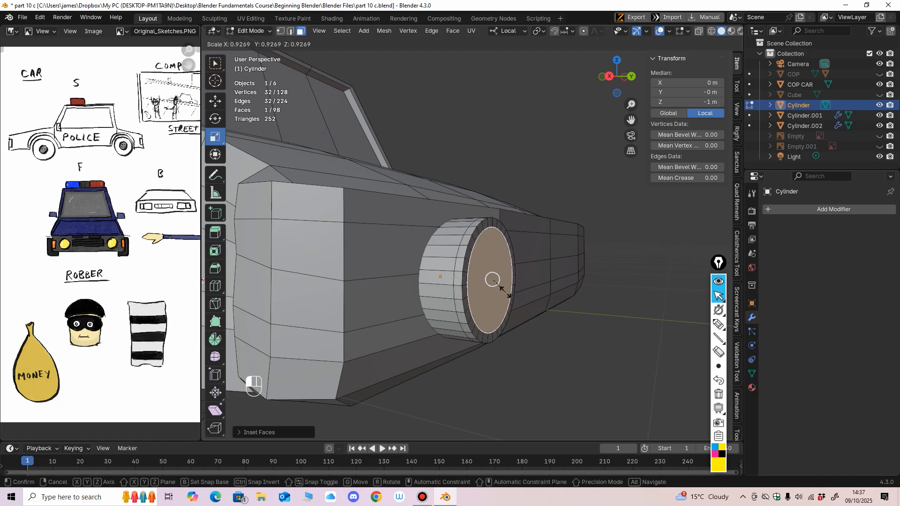
{"action": "left_click", "coordinate": [492, 279]}
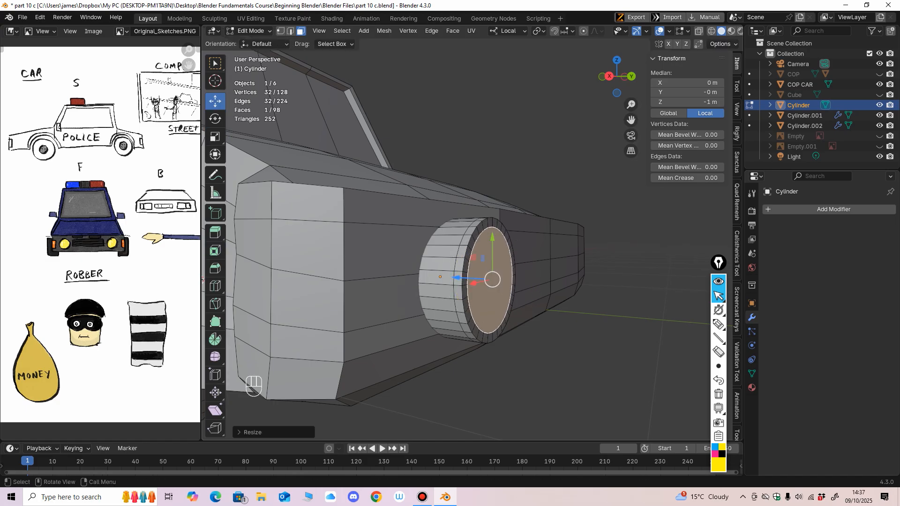
{"action": "left_click_drag", "start_coordinate": [457, 278], "coordinate": [461, 278]}
{"action": "mouse_move", "coordinate": [461, 279]}
{"action": "middle_mouse_down"}
{"action": "mouse_move", "coordinate": [447, 281]}
{"action": "mouse_move", "coordinate": [457, 281]}
{"action": "middle_mouse_up"}
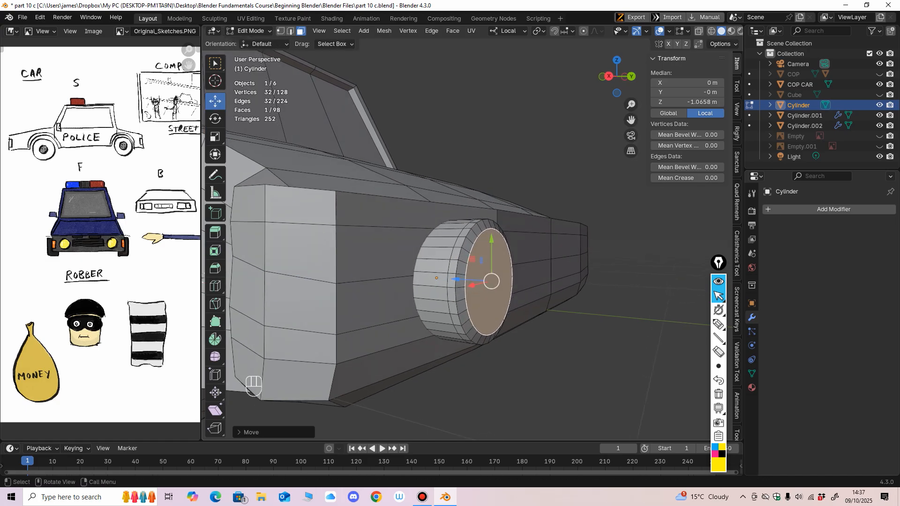
Select the edge loop around the cylinder's front rim, nudge it slightly, and return to Object Mode.
{"action": "left_click", "coordinate": [460, 242]}
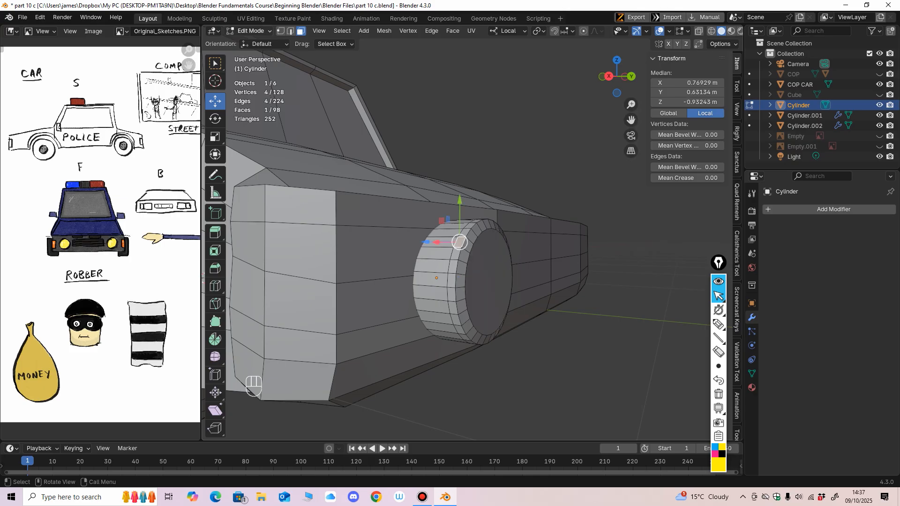
{"action": "left_click", "coordinate": [468, 232]}
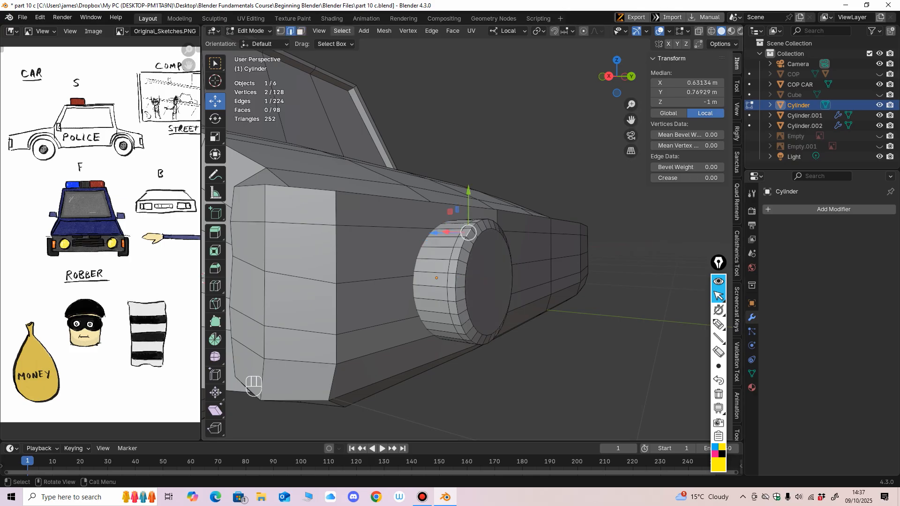
{"action": "left_click", "coordinate": [342, 30]}
{"action": "mouse_move", "coordinate": [356, 190]}
{"action": "left_click", "coordinate": [468, 189]}
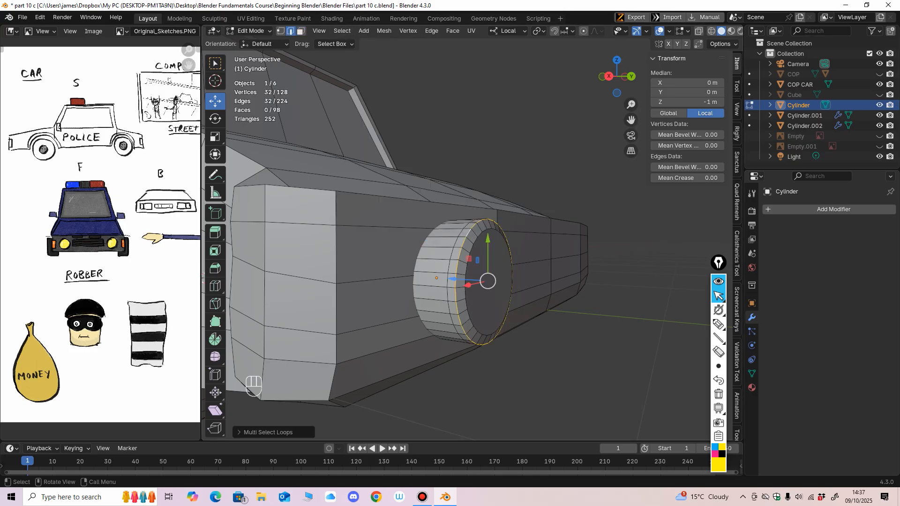
{"action": "middle_click_drag", "start_coordinate": [473, 235], "coordinate": [499, 235]}
{"action": "left_click_drag", "start_coordinate": [511, 277], "coordinate": [510, 278]}
{"action": "middle_click_drag", "start_coordinate": [510, 277], "coordinate": [540, 275]}
{"action": "left_click", "coordinate": [250, 31]}
{"action": "left_click", "coordinate": [246, 52]}
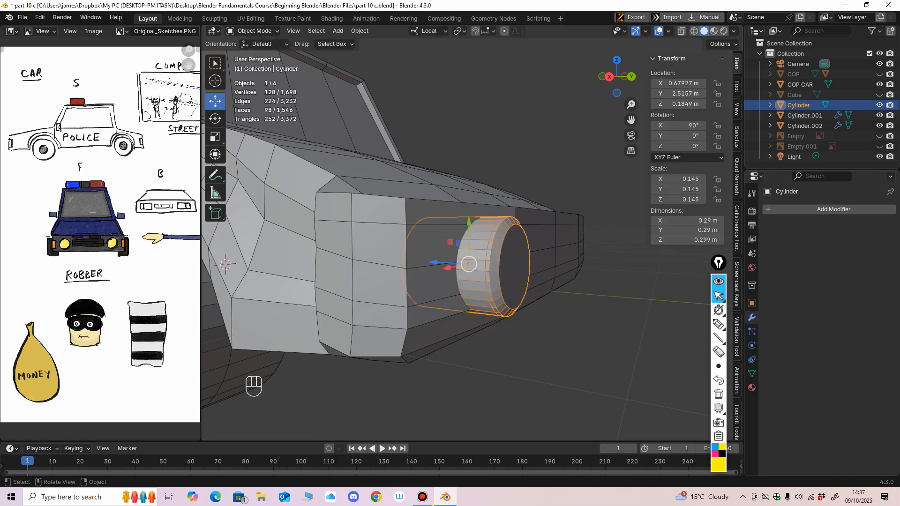
Move the headlight cylinder slightly inward and down on the bumper front, to X 0.67387, Y 2.4742, Z 0.17589 m.
{"action": "key", "text": "KP_3"}
{"action": "left_click_drag", "start_coordinate": [461, 256], "coordinate": [450, 256]}
{"action": "middle_click_drag", "start_coordinate": [459, 272], "coordinate": [353, 271]}
{"action": "left_click_drag", "start_coordinate": [363, 256], "coordinate": [364, 257]}
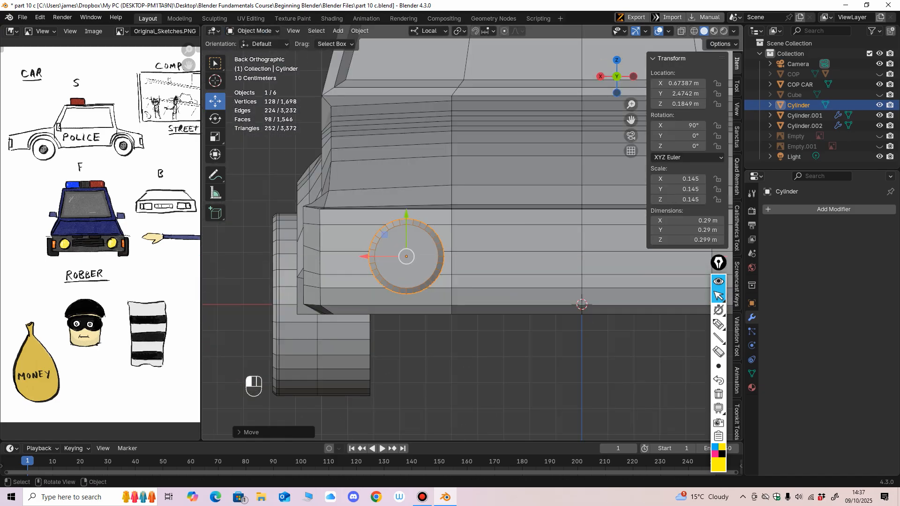
{"action": "left_click_drag", "start_coordinate": [405, 214], "coordinate": [406, 217]}
{"action": "middle_click_drag", "start_coordinate": [412, 225], "coordinate": [412, 309], "text": "ctrl"}
{"action": "middle_click_drag", "start_coordinate": [450, 281], "coordinate": [390, 284], "text": "shift"}
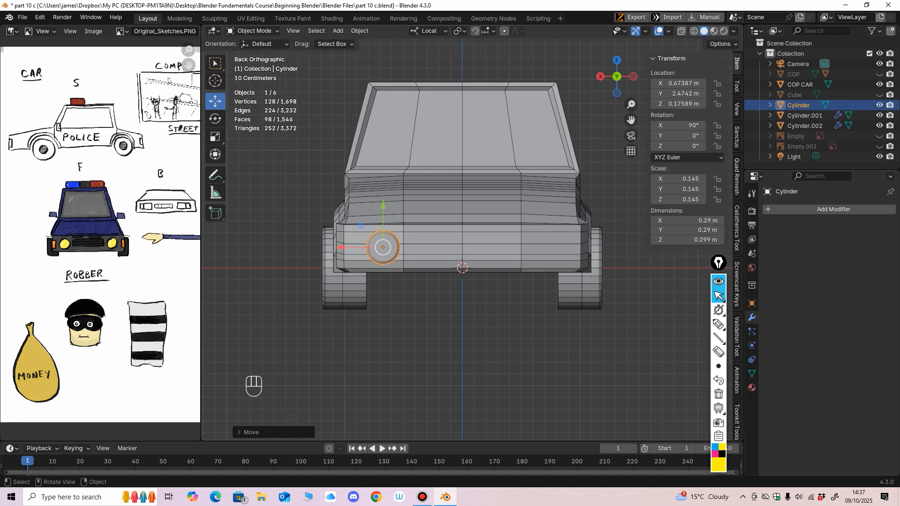
Add a Mirror modifier to the headlight cylinder on the X axis, using COP CAR as the mirror object.
{"action": "left_click", "coordinate": [797, 209]}
{"action": "mouse_move", "coordinate": [773, 207]}
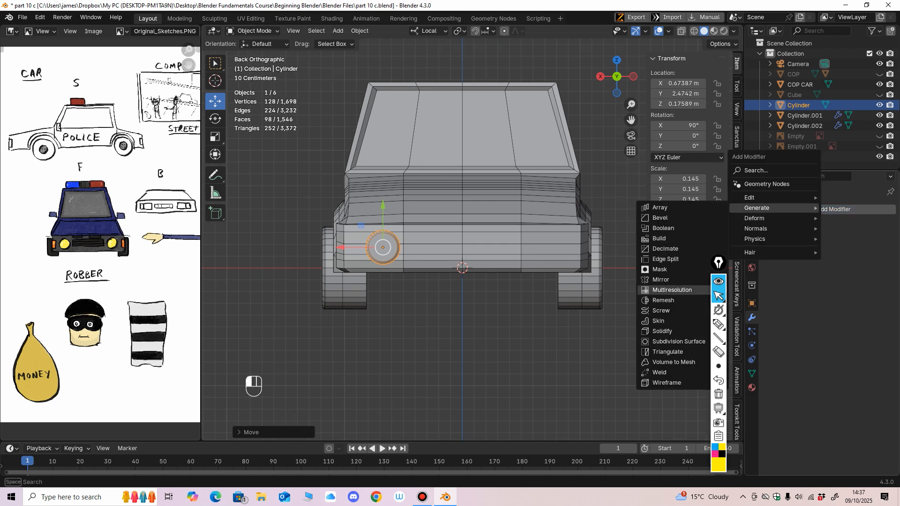
{"action": "left_click", "coordinate": [665, 279]}
{"action": "left_click", "coordinate": [875, 278]}
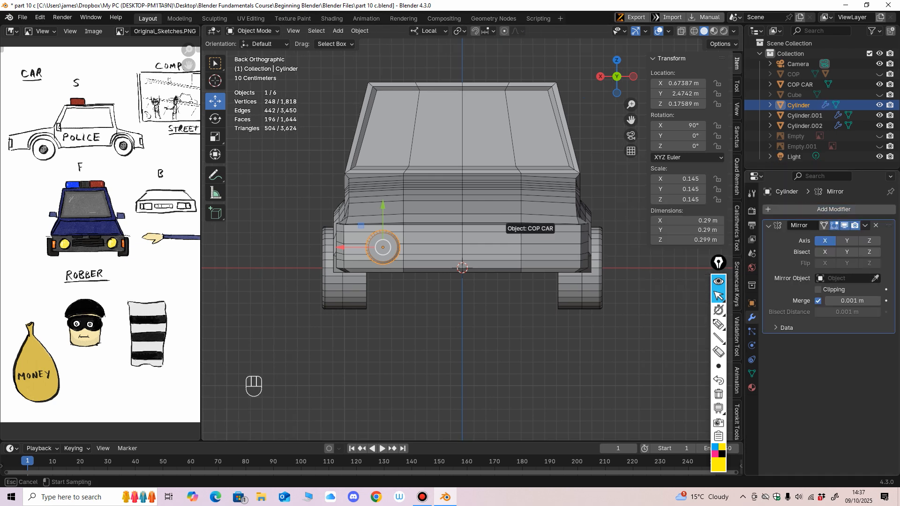
{"action": "left_click", "coordinate": [506, 242]}
Enter Edit Mode on the COP CAR body, clear the edge selection and switch to face selection.
{"action": "middle_click_drag", "start_coordinate": [507, 242], "coordinate": [503, 224]}
{"action": "left_click", "coordinate": [502, 225]}
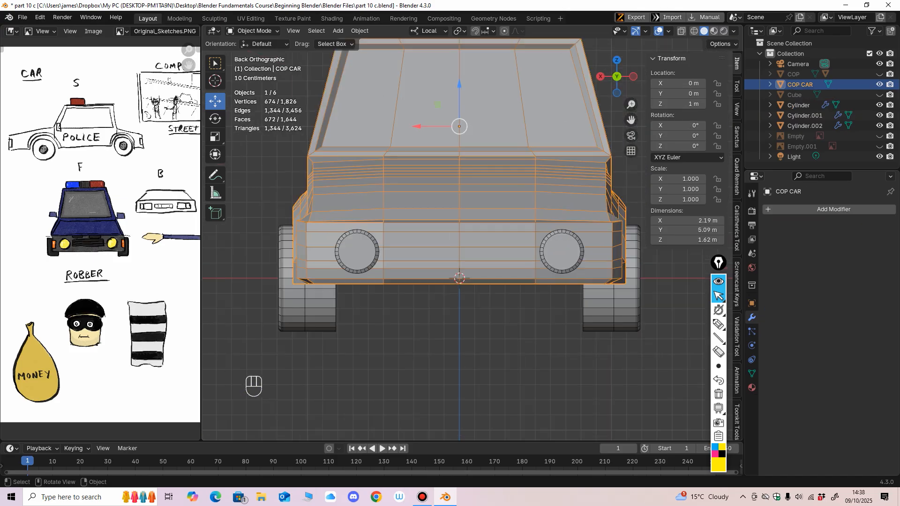
{"action": "left_click", "coordinate": [254, 31]}
{"action": "left_click", "coordinate": [255, 54]}
{"action": "middle_click_drag", "start_coordinate": [403, 188], "coordinate": [403, 169], "text": "ctrl"}
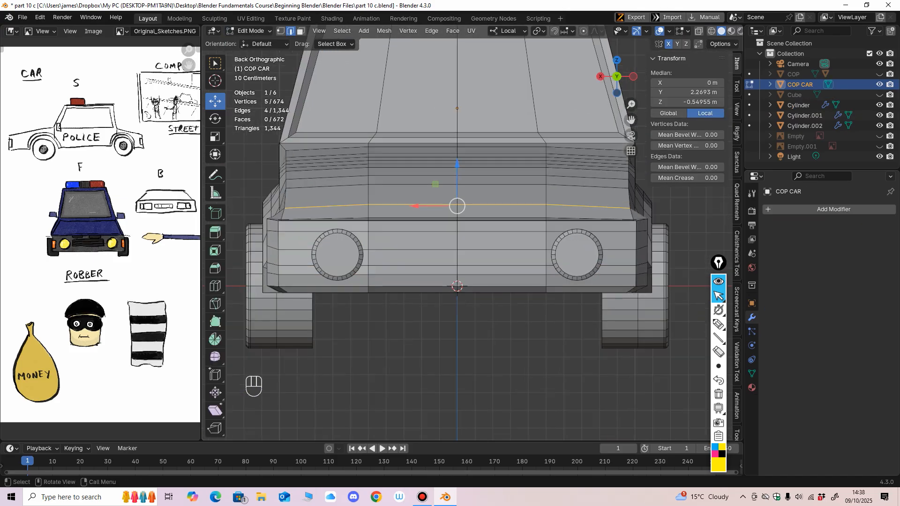
{"action": "key", "text": "alt+a"}
{"action": "key", "text": "3"}
{"action": "scroll", "coordinate": [401, 342], "scroll_direction": "up", "scroll_amount": 1}
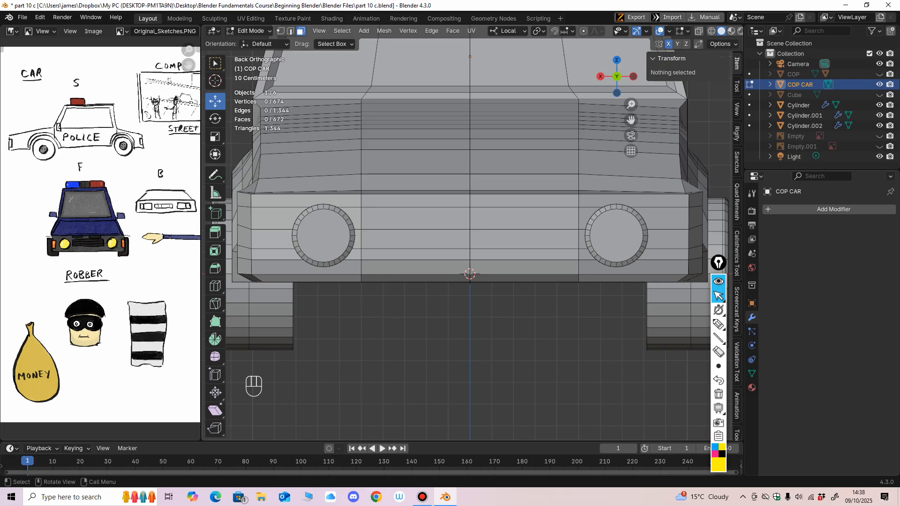
Extrude the two lower centre bumper faces between the headlights inward along their normals and adjust their depth to Y 2.577 m.
{"action": "left_click", "coordinate": [416, 254]}
{"action": "left_click", "coordinate": [511, 255], "text": "shift"}
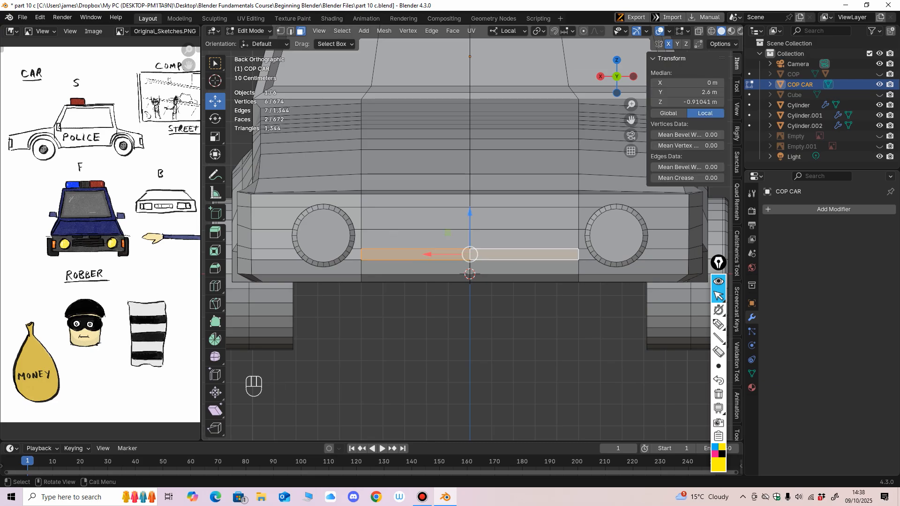
{"action": "key", "text": "alt+e"}
{"action": "left_click", "coordinate": [398, 274]}
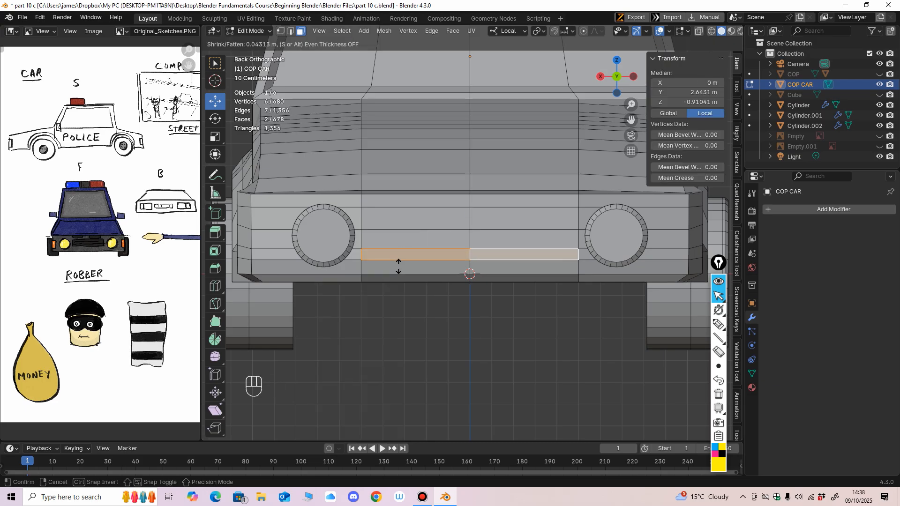
{"action": "left_click", "coordinate": [433, 310]}
{"action": "middle_click_drag", "start_coordinate": [433, 310], "coordinate": [384, 324]}
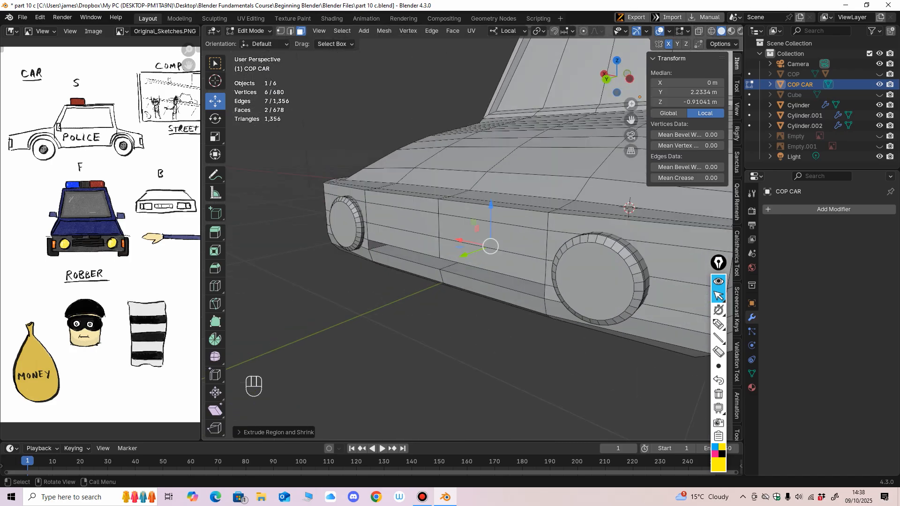
{"action": "left_click_drag", "start_coordinate": [463, 255], "coordinate": [414, 272]}
{"action": "middle_click_drag", "start_coordinate": [415, 271], "coordinate": [405, 242]}
{"action": "key", "text": "ctrl+KP_1"}
Extrude the two bumper faces just above that recess inward along their normals to Y 2.5246 m.
{"action": "left_click", "coordinate": [416, 243]}
{"action": "left_click", "coordinate": [501, 252], "text": "shift"}
{"action": "middle_click_drag", "start_coordinate": [501, 251], "coordinate": [507, 251]}
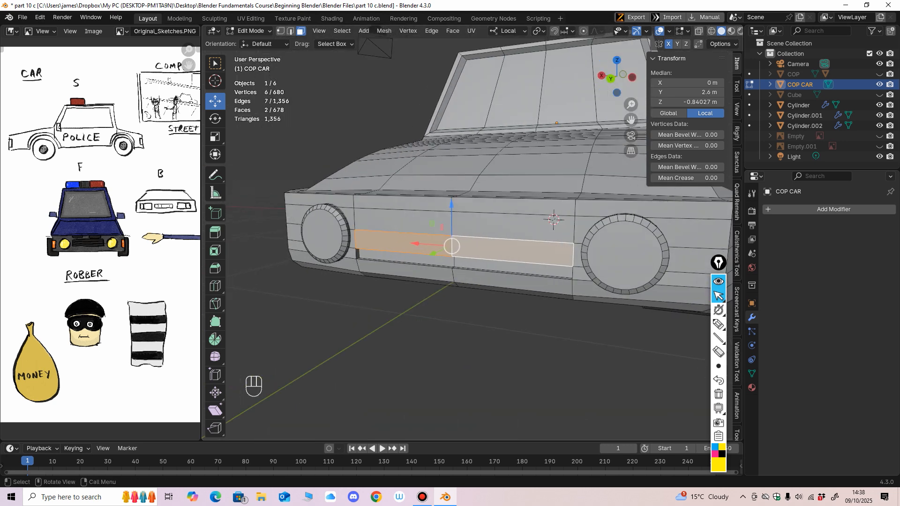
{"action": "key", "text": "alt+e"}
{"action": "left_click", "coordinate": [466, 253]}
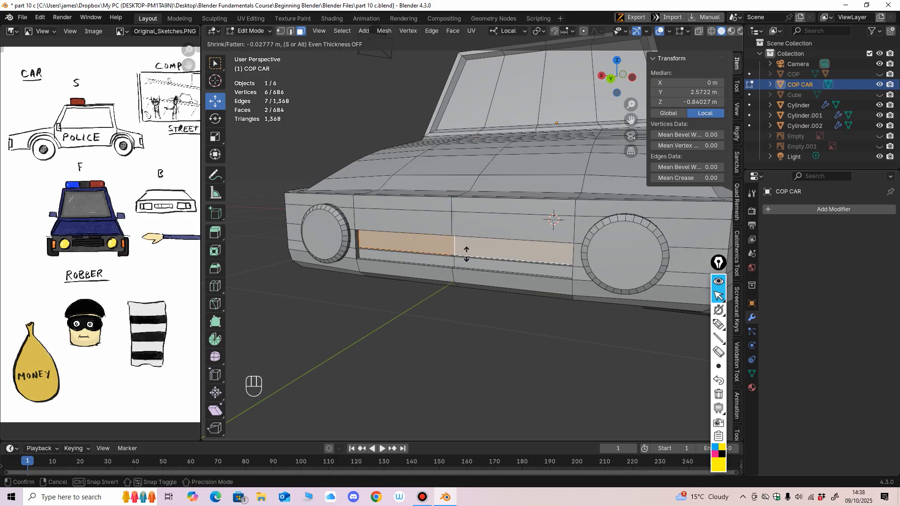
{"action": "left_click", "coordinate": [462, 260]}
Scale the upper recessed grille faces down so the recess tapers inward.
{"action": "key", "text": "ctrl+KP_1"}
{"action": "left_click", "coordinate": [215, 136]}
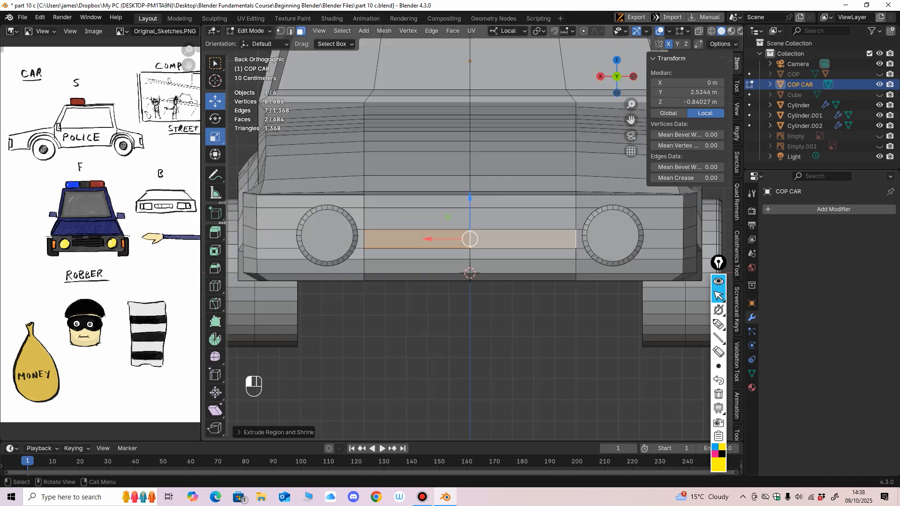
{"action": "left_click_drag", "start_coordinate": [469, 199], "coordinate": [440, 240]}
{"action": "middle_click_drag", "start_coordinate": [442, 240], "coordinate": [454, 221], "text": "shift"}
{"action": "mouse_move", "coordinate": [455, 221]}
{"action": "middle_mouse_down", "text": "ctrl"}
{"action": "mouse_move", "coordinate": [455, 206]}
{"action": "mouse_move", "coordinate": [464, 225]}
{"action": "mouse_move", "coordinate": [425, 240]}
{"action": "mouse_move", "coordinate": [450, 234]}
{"action": "middle_mouse_up", "text": "ctrl"}
Select the two lower recessed bumper faces and scale them down in height and width.
{"action": "left_click", "coordinate": [417, 243]}
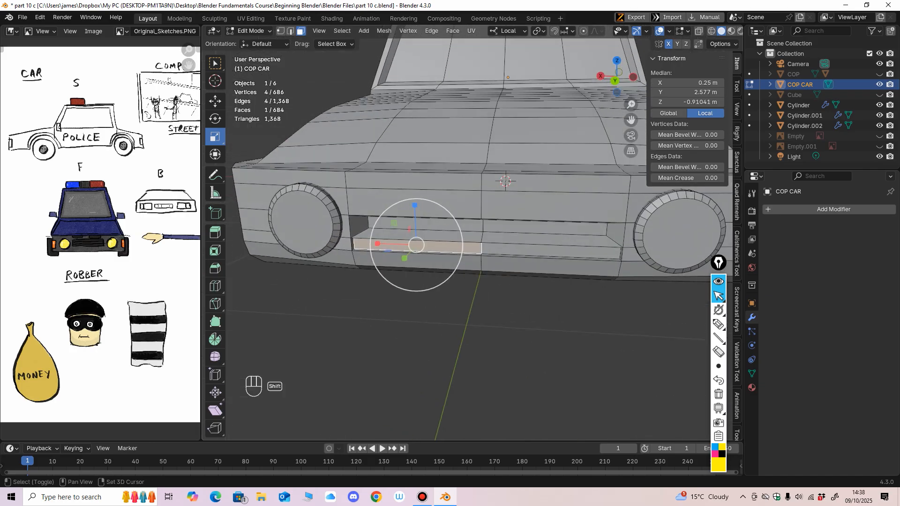
{"action": "left_click", "coordinate": [511, 248], "text": "shift"}
{"action": "middle_click_drag", "start_coordinate": [511, 249], "coordinate": [520, 243], "text": "alt"}
{"action": "left_click_drag", "start_coordinate": [486, 194], "coordinate": [486, 205]}
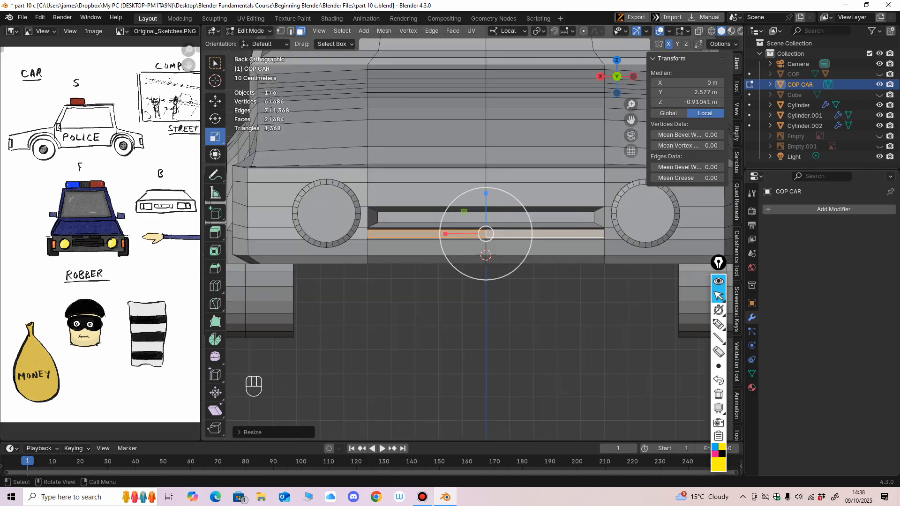
{"action": "left_click_drag", "start_coordinate": [445, 233], "coordinate": [453, 234]}
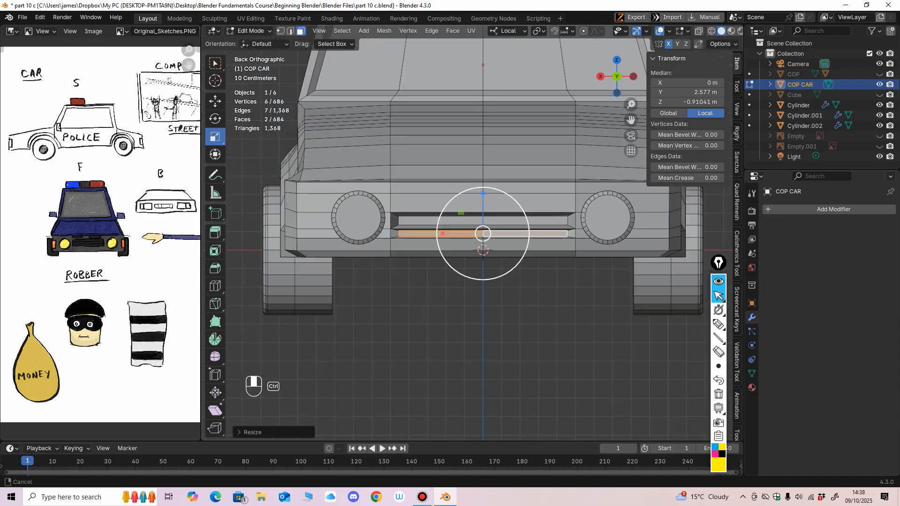
Move the upper recessed grille faces forward to Y 2.5843 m and return to Object Mode.
{"action": "middle_click_drag", "start_coordinate": [453, 234], "coordinate": [422, 254]}
{"action": "left_click", "coordinate": [434, 235]}
{"action": "left_click", "coordinate": [216, 101]}
{"action": "left_click_drag", "start_coordinate": [438, 249], "coordinate": [428, 252]}
{"action": "middle_click_drag", "start_coordinate": [430, 254], "coordinate": [472, 239]}
{"action": "middle_click_drag", "start_coordinate": [471, 239], "coordinate": [410, 242]}
{"action": "left_click", "coordinate": [253, 30]}
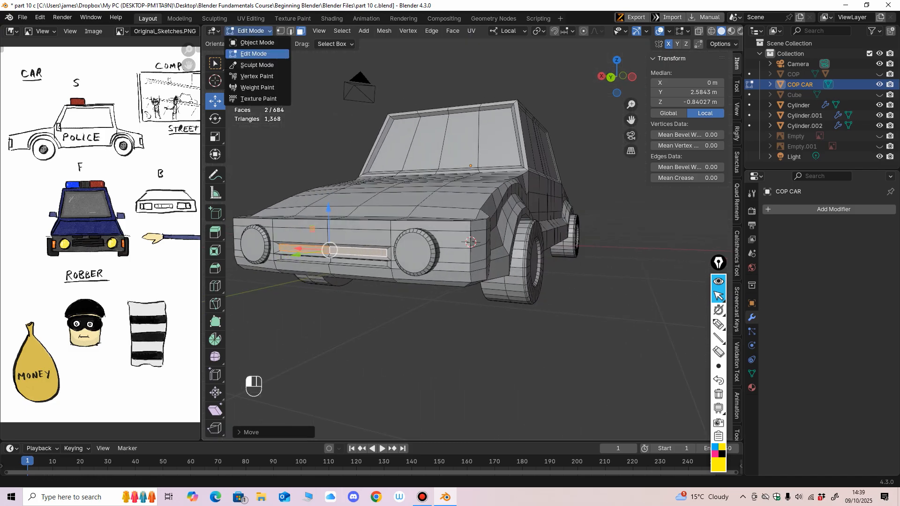
{"action": "left_click", "coordinate": [253, 41]}
Add a cube and scale it down into a small upright block about 0.135 × 0.124 × 0.306 m.
{"action": "left_click", "coordinate": [337, 30]}
{"action": "mouse_move", "coordinate": [354, 42]}
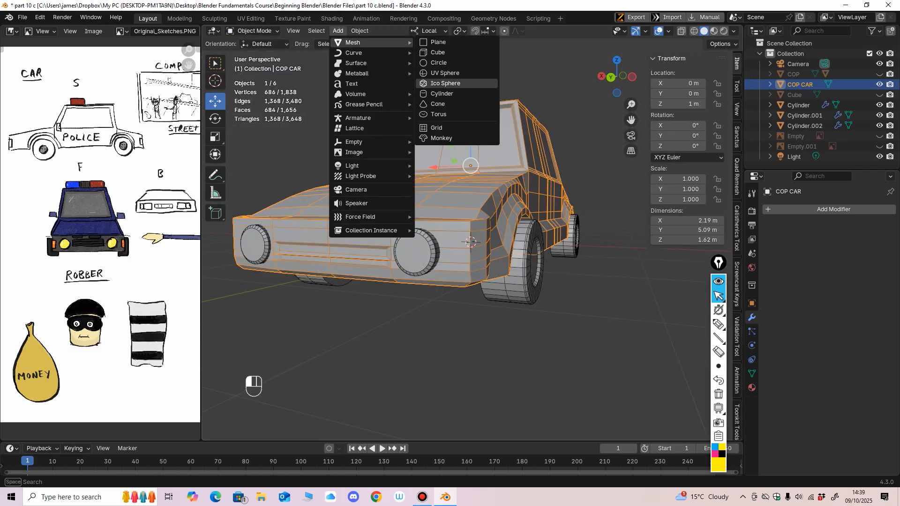
{"action": "left_click", "coordinate": [438, 53]}
{"action": "scroll", "coordinate": [445, 140], "scroll_direction": "down", "scroll_amount": 2}
{"action": "mouse_move", "coordinate": [445, 150]}
{"action": "middle_mouse_down"}
{"action": "mouse_move", "coordinate": [371, 151]}
{"action": "mouse_move", "coordinate": [441, 153]}
{"action": "middle_mouse_up"}
{"action": "scroll", "coordinate": [370, 151], "scroll_direction": "down", "scroll_amount": 3}
{"action": "left_click", "coordinate": [215, 137]}
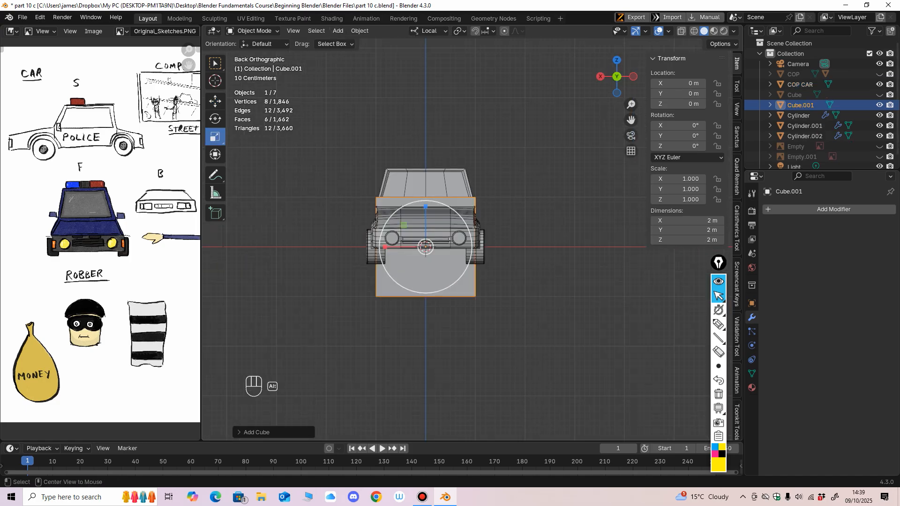
{"action": "left_click_drag", "start_coordinate": [379, 247], "coordinate": [415, 247]}
{"action": "middle_click_drag", "start_coordinate": [415, 241], "coordinate": [328, 239]}
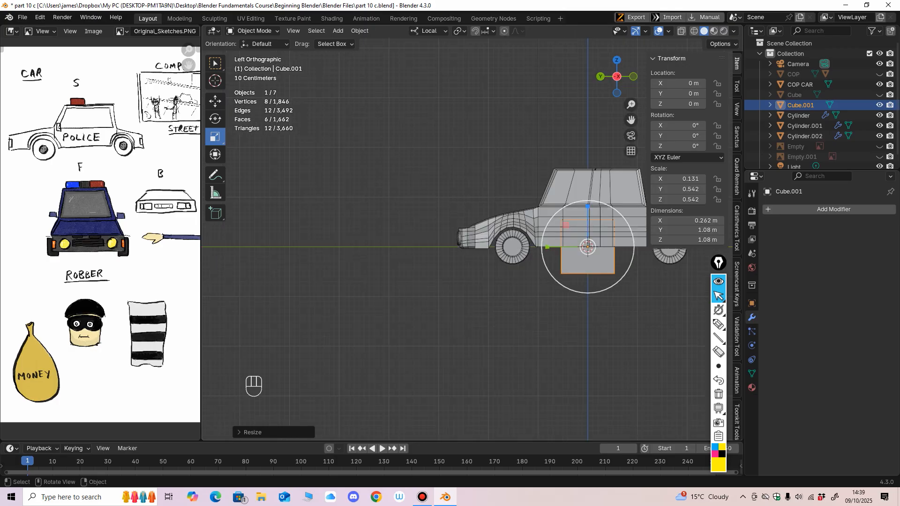
{"action": "left_click_drag", "start_coordinate": [588, 207], "coordinate": [588, 224]}
Move the block in front of the bumper beside the headlight, to about X -0.933, Y 2.871, Z 0.245 m.
{"action": "middle_click_drag", "start_coordinate": [588, 227], "coordinate": [458, 236], "text": "shift"}
{"action": "scroll", "coordinate": [458, 236], "scroll_direction": "up", "scroll_amount": 1}
{"action": "left_click_drag", "start_coordinate": [410, 265], "coordinate": [246, 258]}
{"action": "middle_click_drag", "start_coordinate": [246, 259], "coordinate": [347, 270]}
{"action": "middle_click_drag", "start_coordinate": [347, 269], "coordinate": [411, 267], "text": "shift"}
{"action": "middle_click_drag", "start_coordinate": [411, 267], "coordinate": [414, 222], "text": "ctrl"}
{"action": "left_click_drag", "start_coordinate": [412, 265], "coordinate": [503, 265]}
{"action": "middle_click_drag", "start_coordinate": [503, 265], "coordinate": [591, 270]}
{"action": "left_click_drag", "start_coordinate": [364, 230], "coordinate": [364, 207]}
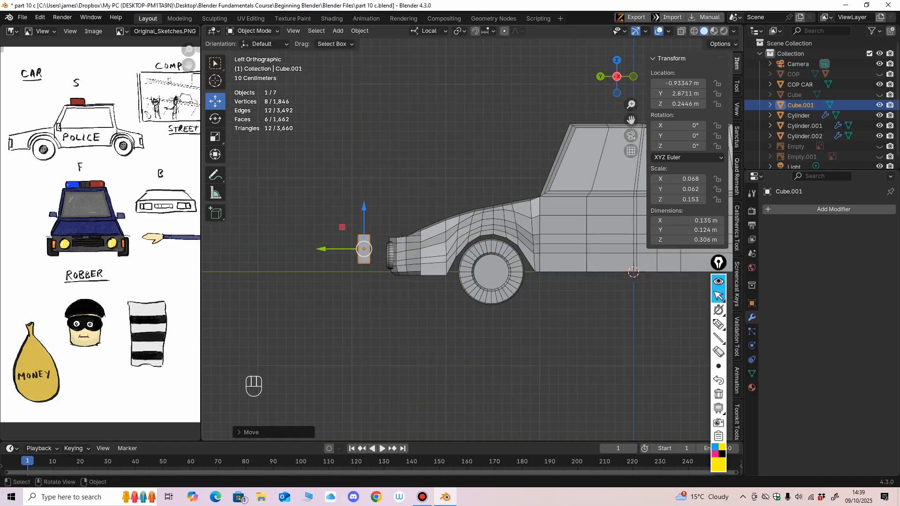
Push the block back into the bumper at Y 2.5152 m and lower it to Z 0.18682 m.
{"action": "left_click_drag", "start_coordinate": [322, 249], "coordinate": [357, 249]}
{"action": "middle_click_drag", "start_coordinate": [358, 249], "coordinate": [443, 261]}
{"action": "middle_click_drag", "start_coordinate": [443, 262], "coordinate": [444, 206], "text": "ctrl"}
{"action": "middle_click_drag", "start_coordinate": [445, 206], "coordinate": [347, 210]}
{"action": "middle_click_drag", "start_coordinate": [348, 244], "coordinate": [446, 227], "text": "shift"}
{"action": "middle_click_drag", "start_coordinate": [446, 228], "coordinate": [445, 197], "text": "ctrl"}
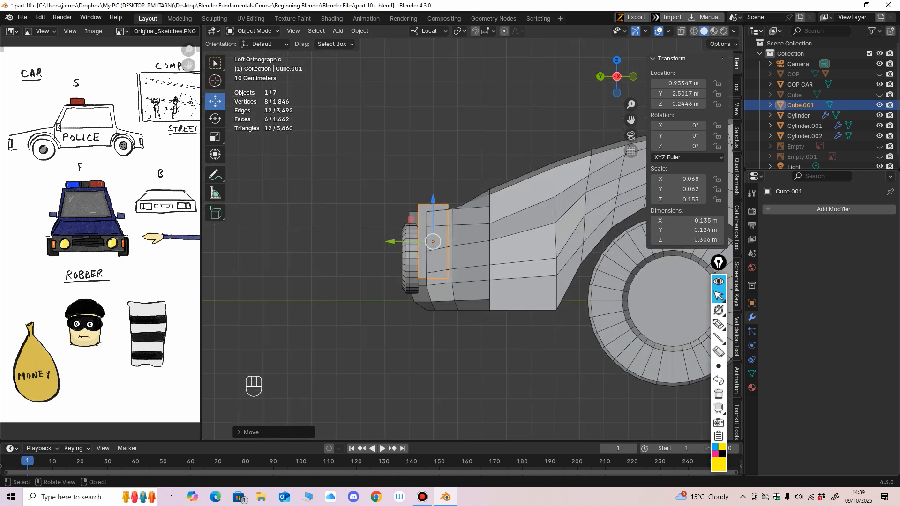
{"action": "left_click_drag", "start_coordinate": [432, 201], "coordinate": [432, 216]}
{"action": "left_click_drag", "start_coordinate": [392, 255], "coordinate": [388, 256]}
{"action": "middle_click_drag", "start_coordinate": [389, 255], "coordinate": [471, 262]}
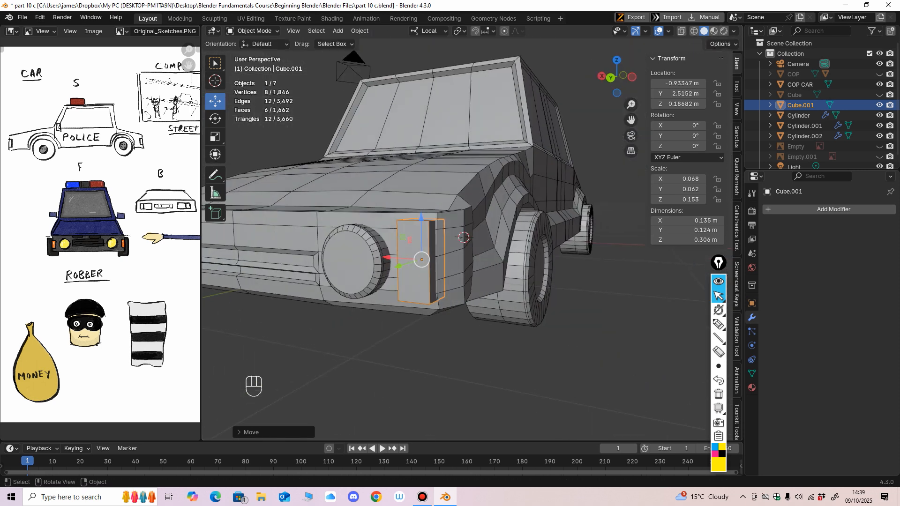
Add a Bevel modifier to the indicator block beside the headlight.
{"action": "left_click", "coordinate": [791, 210]}
{"action": "mouse_move", "coordinate": [791, 212]}
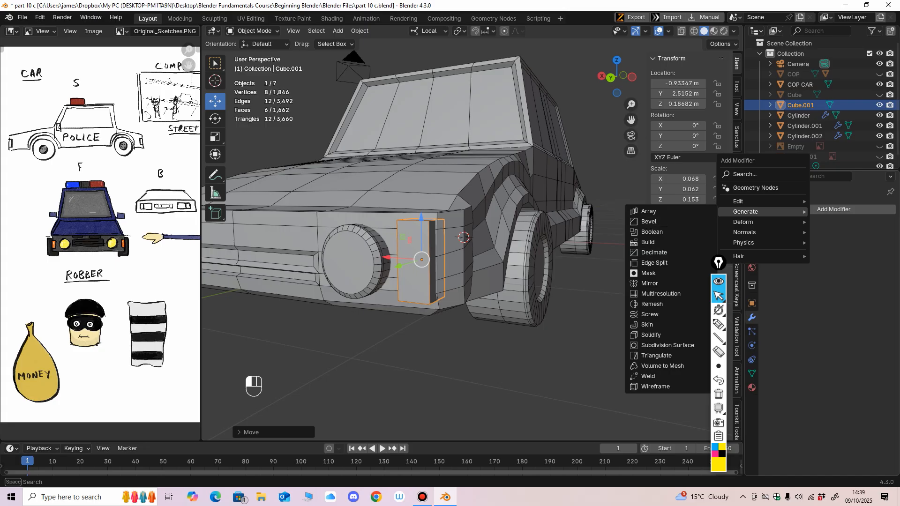
{"action": "left_click", "coordinate": [649, 221]}
{"action": "middle_click_drag", "start_coordinate": [516, 304], "coordinate": [477, 317]}
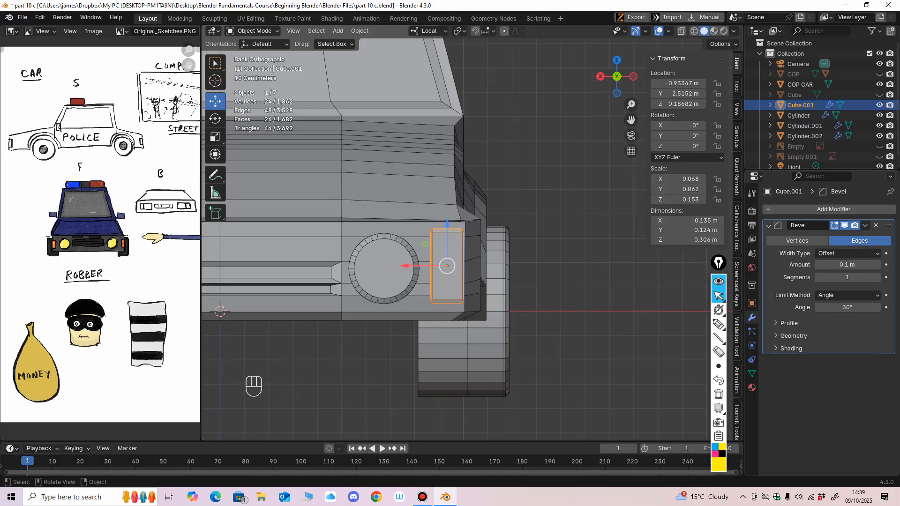
Scale the indicator block to about 0.111 × 0.101 × 0.199 m and nudge it sideways to X -0.9321 m.
{"action": "left_click_drag", "start_coordinate": [403, 265], "coordinate": [403, 266]}
{"action": "middle_click_drag", "start_coordinate": [410, 276], "coordinate": [309, 279]}
{"action": "left_click", "coordinate": [216, 137]}
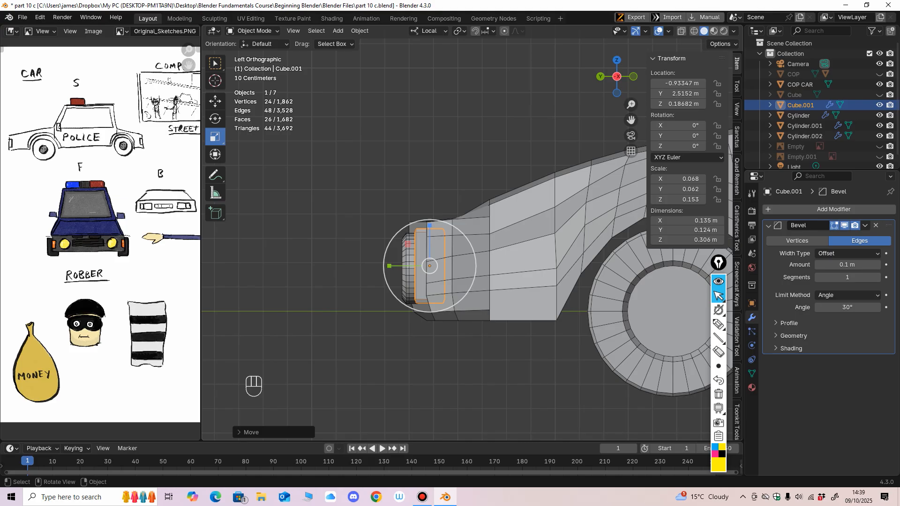
{"action": "left_click_drag", "start_coordinate": [441, 250], "coordinate": [428, 242]}
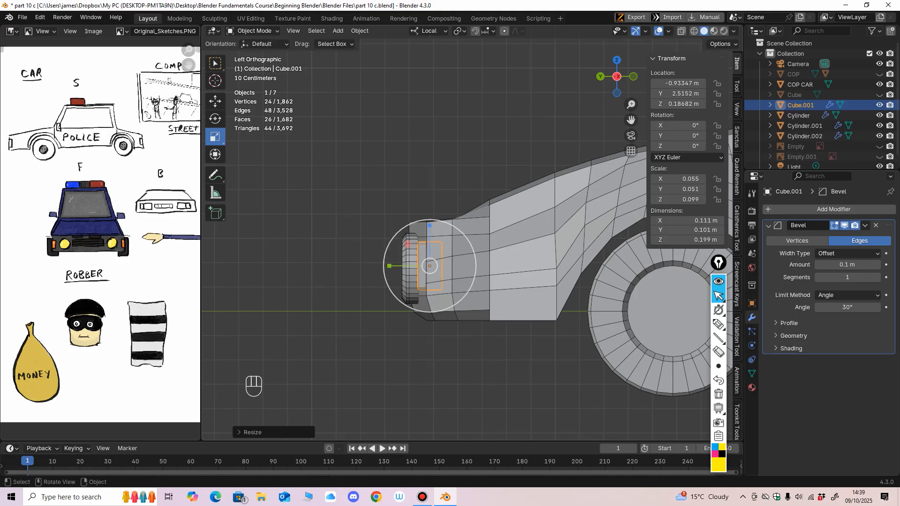
{"action": "left_click", "coordinate": [215, 101]}
{"action": "middle_click_drag", "start_coordinate": [299, 235], "coordinate": [398, 239]}
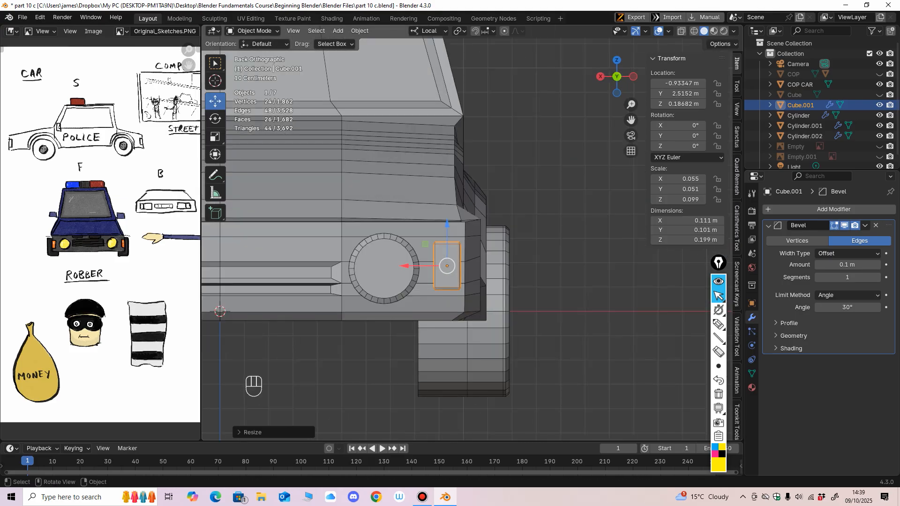
{"action": "left_click_drag", "start_coordinate": [405, 266], "coordinate": [406, 265]}
{"action": "middle_click_drag", "start_coordinate": [436, 246], "coordinate": [520, 284], "text": "shift"}
{"action": "left_click_drag", "start_coordinate": [490, 260], "coordinate": [491, 260]}
Add a Mirror modifier to the indicator block on the X axis, with COP CAR as the mirror object.
{"action": "scroll", "coordinate": [491, 260], "scroll_direction": "down", "scroll_amount": 2}
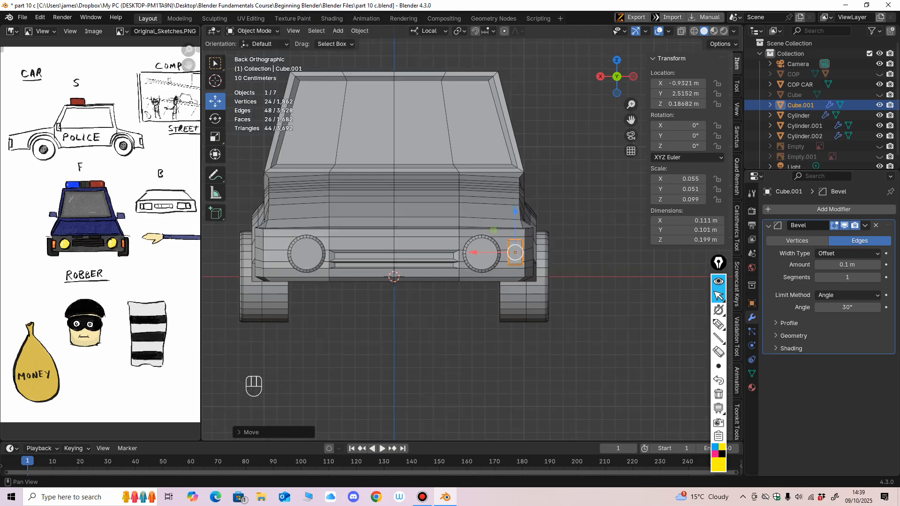
{"action": "left_click", "coordinate": [796, 209]}
{"action": "mouse_move", "coordinate": [773, 208]}
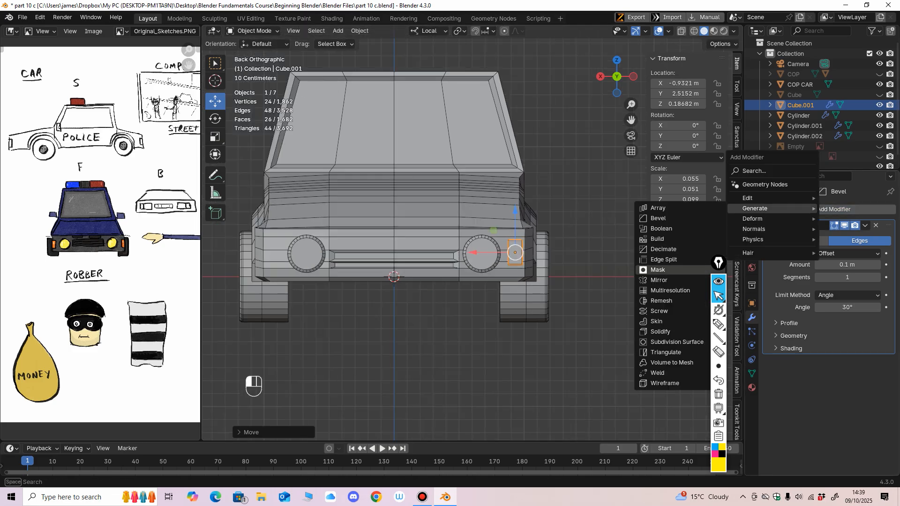
{"action": "left_click", "coordinate": [659, 280]}
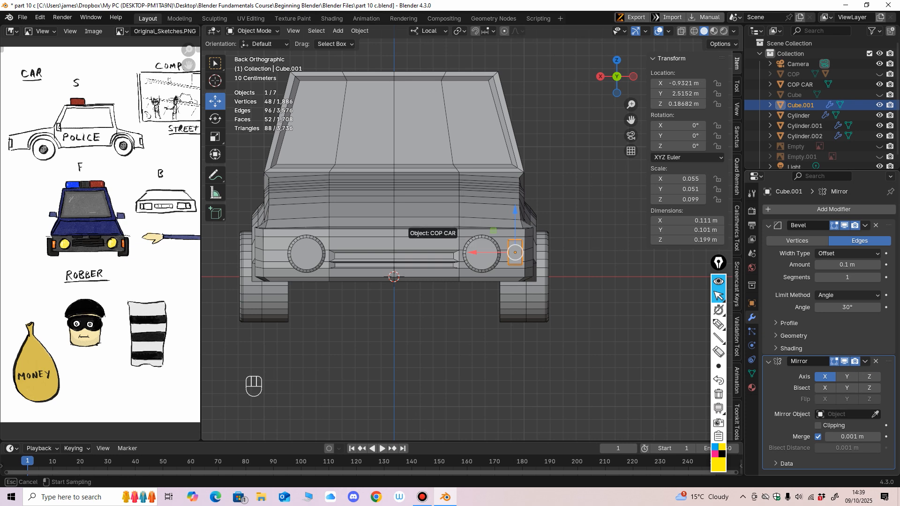
{"action": "left_click", "coordinate": [410, 244]}
{"action": "middle_click_drag", "start_coordinate": [410, 244], "coordinate": [297, 267], "text": "shift"}
{"action": "scroll", "coordinate": [448, 244], "scroll_direction": "down", "scroll_amount": 2}
{"action": "middle_click_drag", "start_coordinate": [297, 267], "coordinate": [265, 295], "text": "shift"}
{"action": "middle_click_drag", "start_coordinate": [265, 295], "coordinate": [239, 249], "text": "shift"}
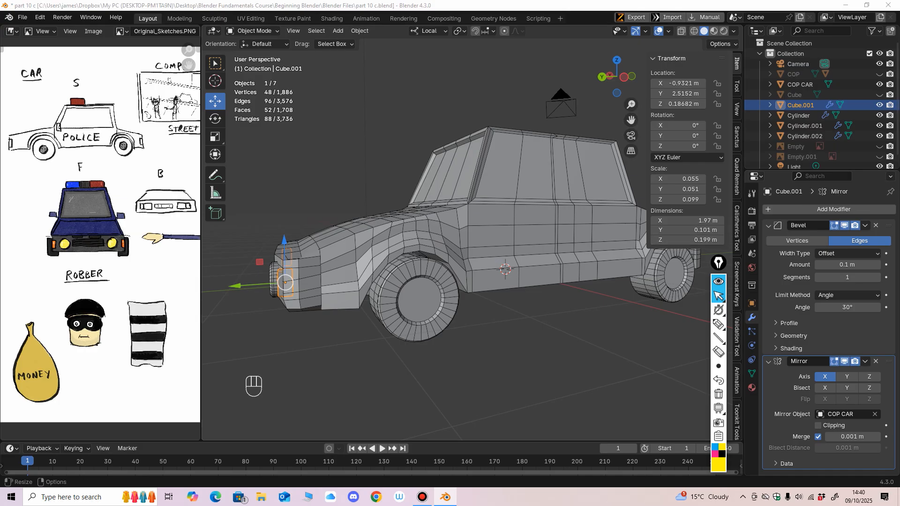
Enter Edit Mode on the COP CAR body and add one loop cut around the side window's border.
{"action": "middle_click_drag", "start_coordinate": [450, 262], "coordinate": [417, 263]}
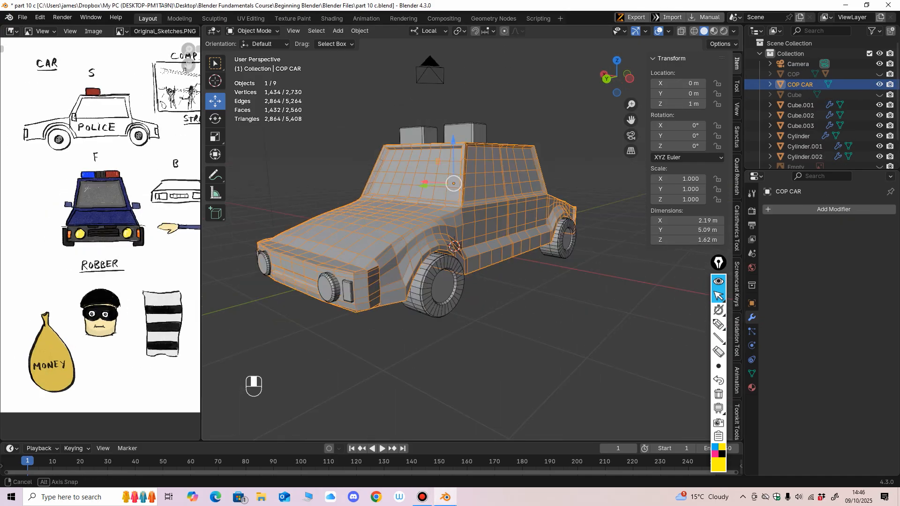
{"action": "middle_click_drag", "start_coordinate": [417, 262], "coordinate": [417, 230], "text": "ctrl"}
{"action": "middle_click_drag", "start_coordinate": [417, 229], "coordinate": [464, 239]}
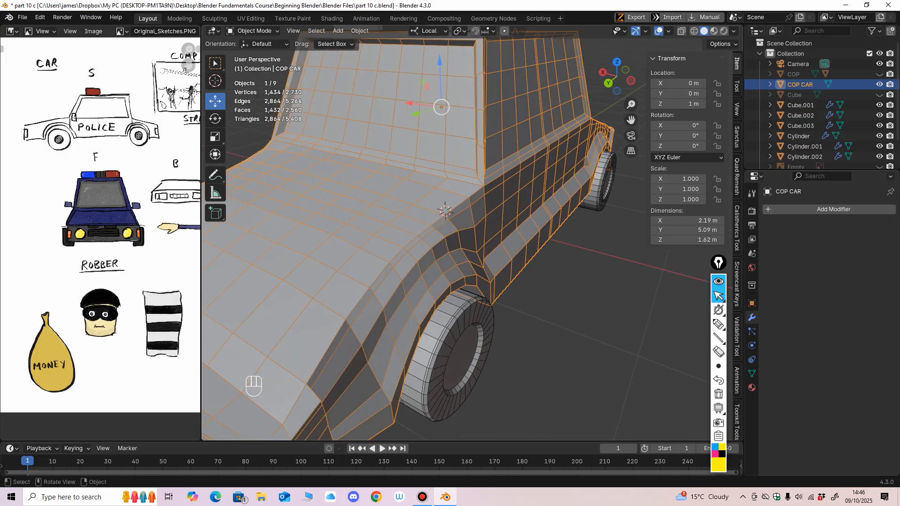
{"action": "middle_click_drag", "start_coordinate": [464, 239], "coordinate": [396, 178]}
{"action": "middle_click_drag", "start_coordinate": [396, 178], "coordinate": [421, 219]}
{"action": "left_click", "coordinate": [254, 31]}
{"action": "left_click", "coordinate": [254, 53]}
{"action": "left_click", "coordinate": [423, 321]}
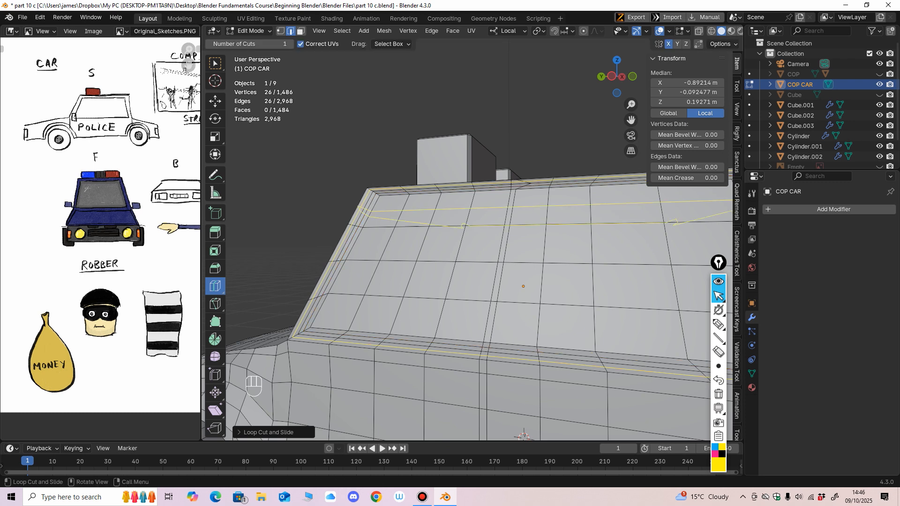
Add loop cuts around the windscreen's recessed border on the COP CAR body and return to Object Mode.
{"action": "middle_click_drag", "start_coordinate": [469, 281], "coordinate": [567, 274]}
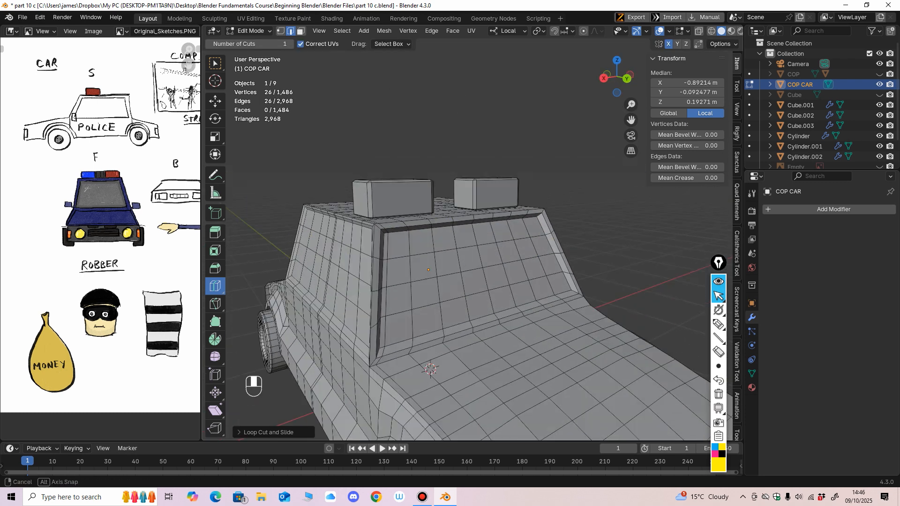
{"action": "middle_click_drag", "start_coordinate": [462, 248], "coordinate": [497, 234]}
{"action": "scroll", "coordinate": [468, 234], "scroll_direction": "up", "scroll_amount": 2}
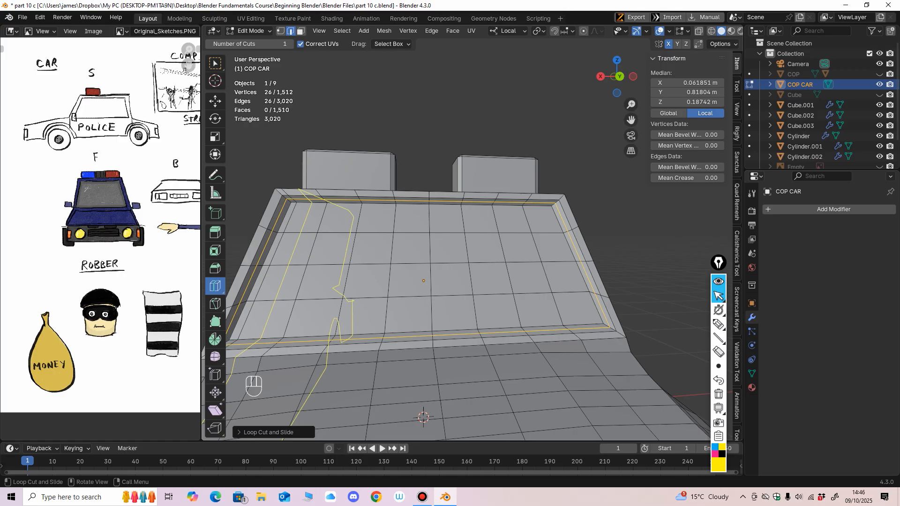
{"action": "left_click", "coordinate": [326, 348]}
{"action": "scroll", "coordinate": [328, 344], "scroll_direction": "down", "scroll_amount": 2}
{"action": "middle_click_drag", "start_coordinate": [328, 342], "coordinate": [444, 306]}
{"action": "scroll", "coordinate": [370, 291], "scroll_direction": "up", "scroll_amount": 3}
{"action": "scroll", "coordinate": [375, 295], "scroll_direction": "down", "scroll_amount": 1}
{"action": "key", "text": "Tab"}
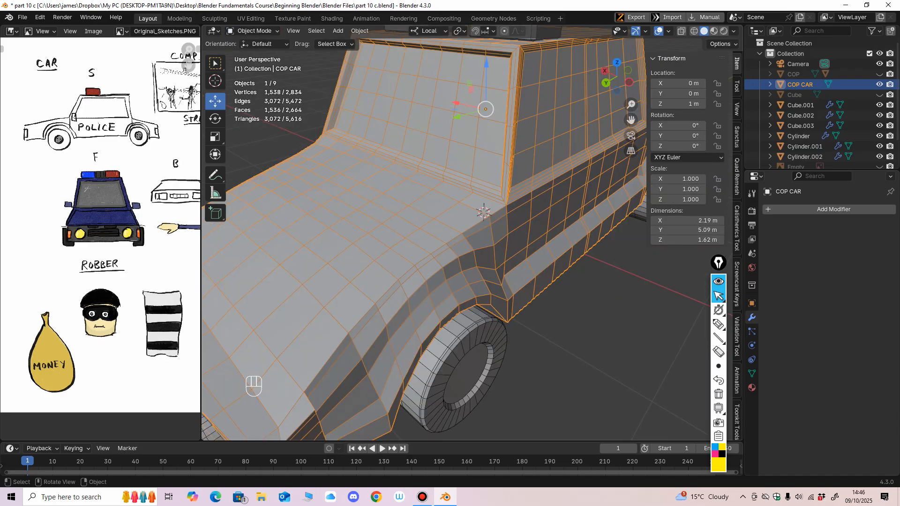
Inspect the COP CAR body's side, wheel arch and front in Sculpt Mode, and return to Object Mode.
{"action": "left_click", "coordinate": [251, 31]}
{"action": "left_click", "coordinate": [260, 65]}
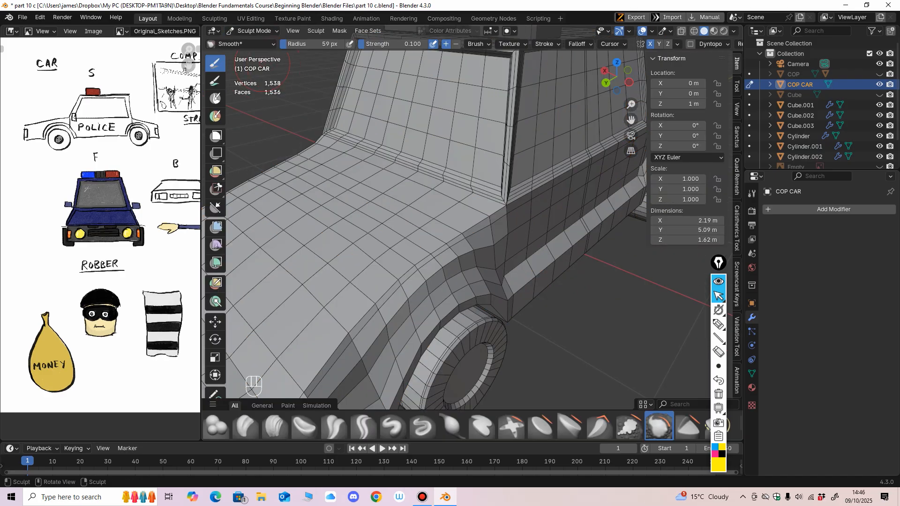
{"action": "mouse_move", "coordinate": [429, 243]}
{"action": "middle_mouse_down"}
{"action": "mouse_move", "coordinate": [415, 231]}
{"action": "mouse_move", "coordinate": [442, 188]}
{"action": "mouse_move", "coordinate": [432, 209]}
{"action": "mouse_move", "coordinate": [339, 239]}
{"action": "middle_mouse_up"}
{"action": "scroll", "coordinate": [443, 188], "scroll_direction": "up", "scroll_amount": 1}
{"action": "middle_click_drag", "start_coordinate": [433, 202], "coordinate": [370, 220], "text": "ctrl"}
{"action": "middle_click_drag", "start_coordinate": [370, 220], "coordinate": [347, 224]}
{"action": "middle_click_drag", "start_coordinate": [349, 224], "coordinate": [350, 202], "text": "ctrl"}
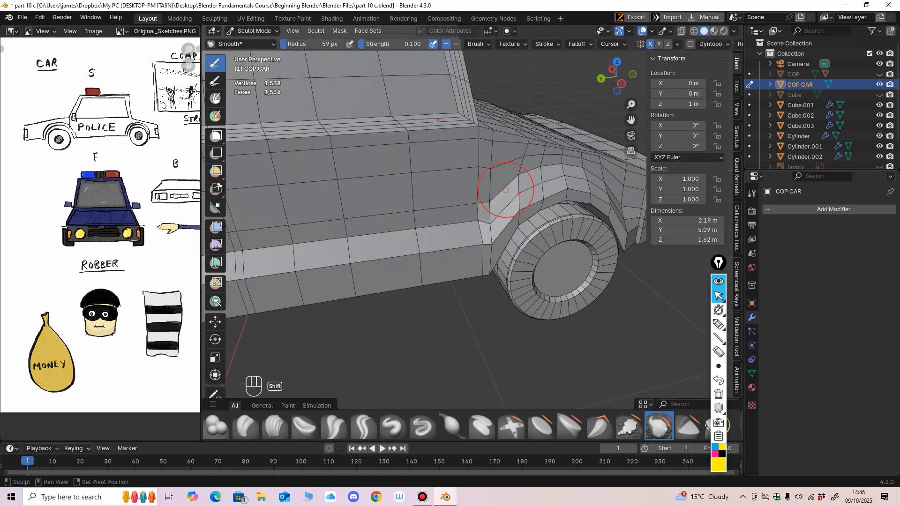
{"action": "middle_click_drag", "start_coordinate": [531, 179], "coordinate": [534, 224], "text": "ctrl"}
{"action": "mouse_move", "coordinate": [497, 202]}
{"action": "middle_mouse_down"}
{"action": "mouse_move", "coordinate": [489, 199]}
{"action": "mouse_move", "coordinate": [506, 200]}
{"action": "mouse_move", "coordinate": [474, 187]}
{"action": "mouse_move", "coordinate": [473, 219]}
{"action": "mouse_move", "coordinate": [449, 221]}
{"action": "mouse_move", "coordinate": [436, 235]}
{"action": "mouse_move", "coordinate": [454, 228]}
{"action": "mouse_move", "coordinate": [380, 186]}
{"action": "middle_mouse_up"}
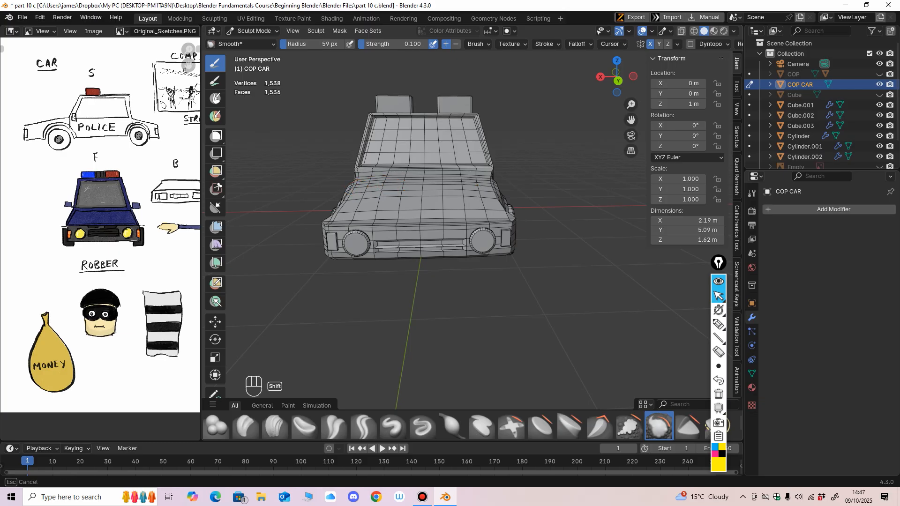
{"action": "mouse_move", "coordinate": [504, 211]}
{"action": "middle_mouse_down"}
{"action": "mouse_move", "coordinate": [424, 204]}
{"action": "mouse_move", "coordinate": [446, 206]}
{"action": "middle_mouse_up"}
{"action": "left_click", "coordinate": [254, 30]}
{"action": "left_click", "coordinate": [260, 42]}
{"action": "middle_click_drag", "start_coordinate": [446, 206], "coordinate": [448, 187], "text": "ctrl"}
{"action": "left_click", "coordinate": [374, 257]}
{"action": "middle_click_drag", "start_coordinate": [376, 257], "coordinate": [397, 258]}
{"action": "middle_click_drag", "start_coordinate": [397, 257], "coordinate": [402, 216], "text": "shift"}
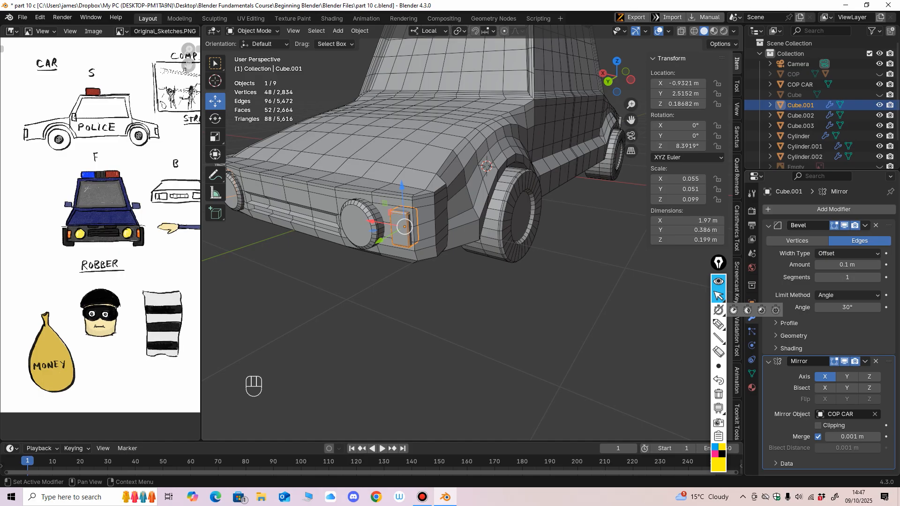
{"action": "left_click", "coordinate": [825, 209]}
{"action": "mouse_move", "coordinate": [797, 208]}
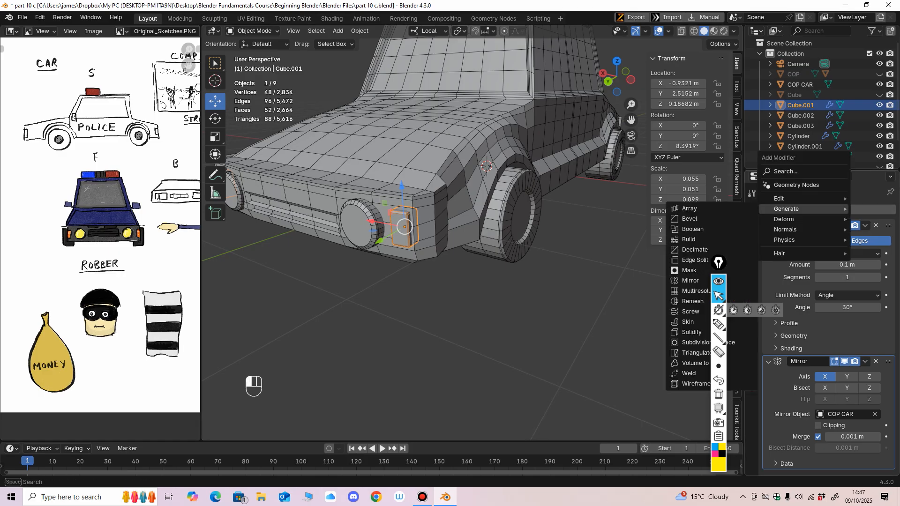
{"action": "middle_click_drag", "start_coordinate": [450, 230], "coordinate": [465, 258]}
{"action": "middle_click_drag", "start_coordinate": [465, 258], "coordinate": [358, 253], "text": "shift"}
{"action": "middle_click_drag", "start_coordinate": [357, 253], "coordinate": [283, 258]}
{"action": "middle_click_drag", "start_coordinate": [469, 262], "coordinate": [429, 246]}
{"action": "middle_click_drag", "start_coordinate": [429, 246], "coordinate": [523, 323], "text": "ctrl"}
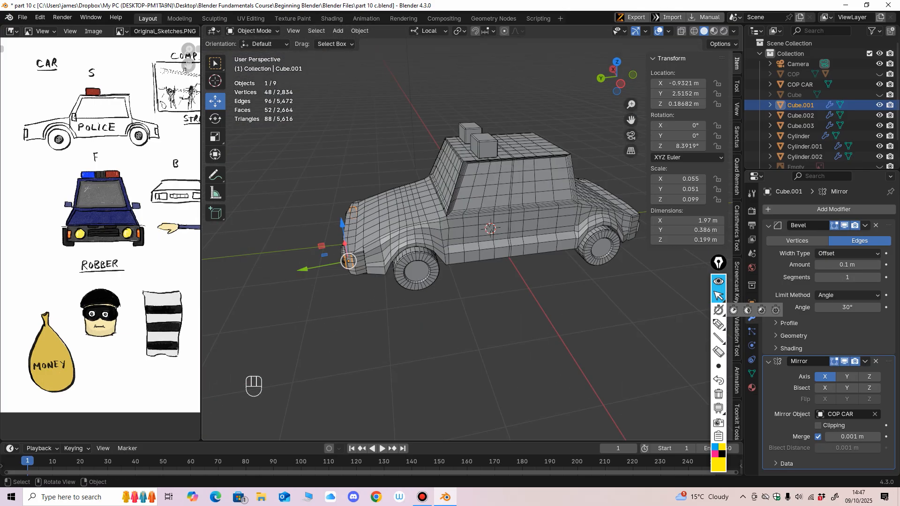
Check the car around its roof lights and enlarge the Outliner to list all scene objects, leaving nothing selected.
{"action": "left_click", "coordinate": [484, 147]}
{"action": "middle_click_drag", "start_coordinate": [484, 147], "coordinate": [560, 129]}
{"action": "scroll", "coordinate": [525, 157], "scroll_direction": "up", "scroll_amount": 3}
{"action": "scroll", "coordinate": [515, 122], "scroll_direction": "down", "scroll_amount": 2}
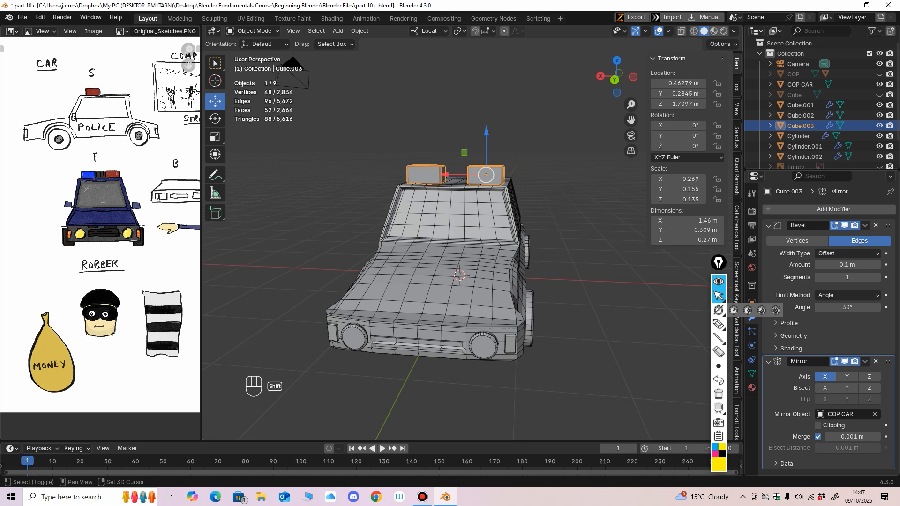
{"action": "middle_click_drag", "start_coordinate": [487, 234], "coordinate": [323, 257]}
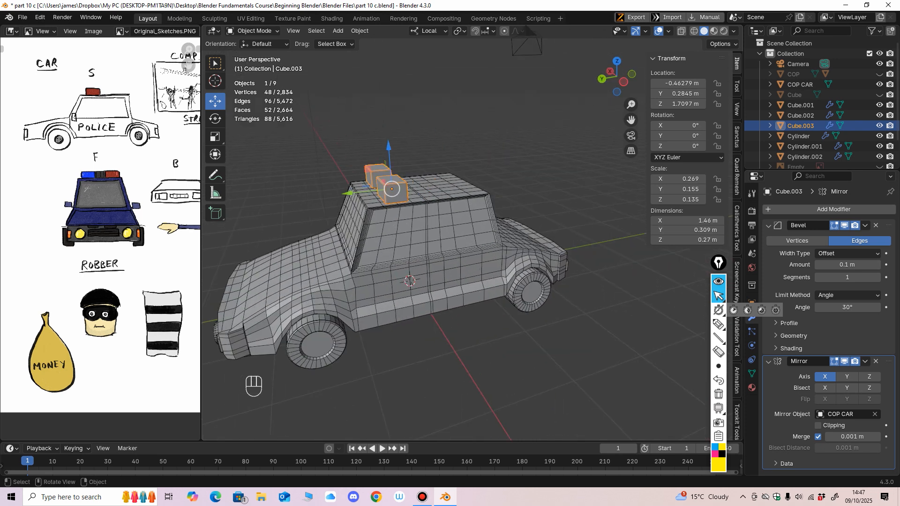
{"action": "middle_click_drag", "start_coordinate": [440, 263], "coordinate": [469, 244]}
{"action": "middle_click_drag", "start_coordinate": [469, 244], "coordinate": [469, 274], "text": "ctrl"}
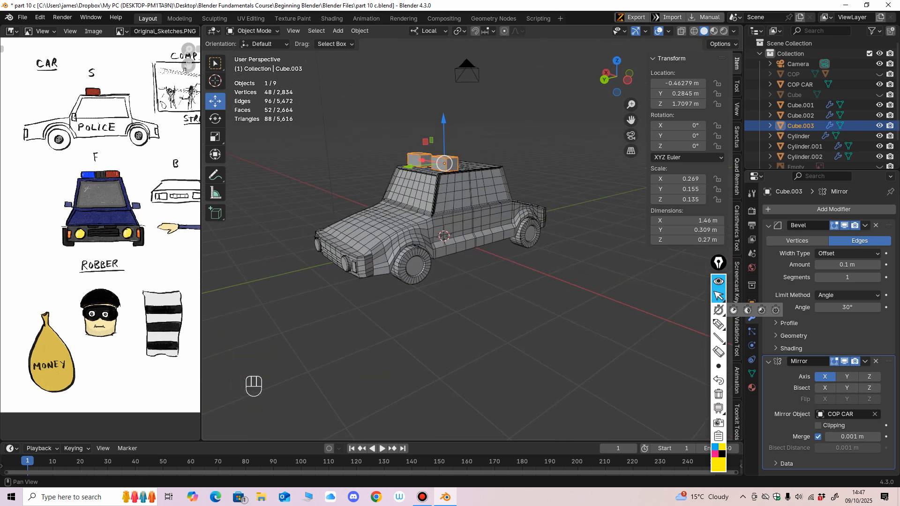
{"action": "left_click_drag", "start_coordinate": [806, 170], "coordinate": [806, 234]}
{"action": "middle_click_drag", "start_coordinate": [516, 253], "coordinate": [516, 215], "text": "ctrl"}
{"action": "middle_click_drag", "start_coordinate": [440, 244], "coordinate": [454, 265]}
{"action": "left_click", "coordinate": [403, 127]}
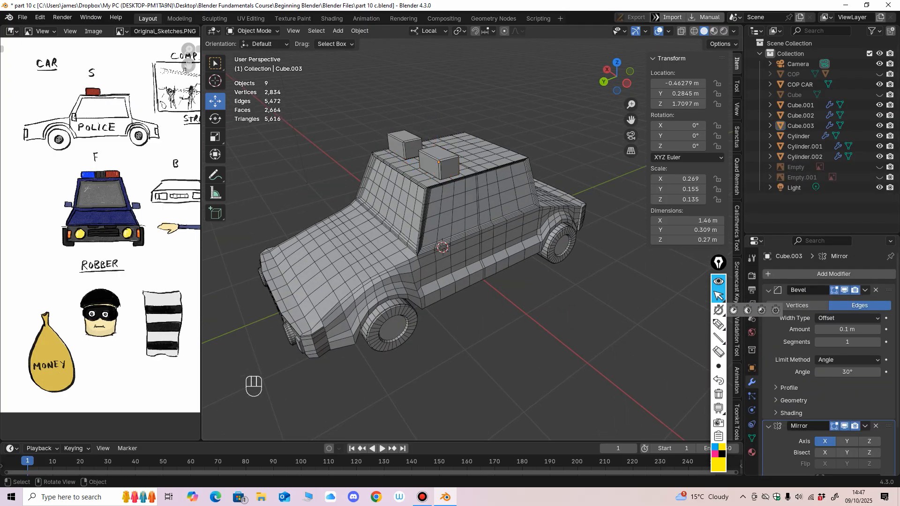
Parent the roof lights, rear lights, wheels, indicators and headlights to COP CAR using Object (Keep Transform).
{"action": "left_click", "coordinate": [447, 153]}
{"action": "middle_click_drag", "start_coordinate": [422, 216], "coordinate": [469, 202]}
{"action": "left_click", "coordinate": [552, 307], "text": "shift"}
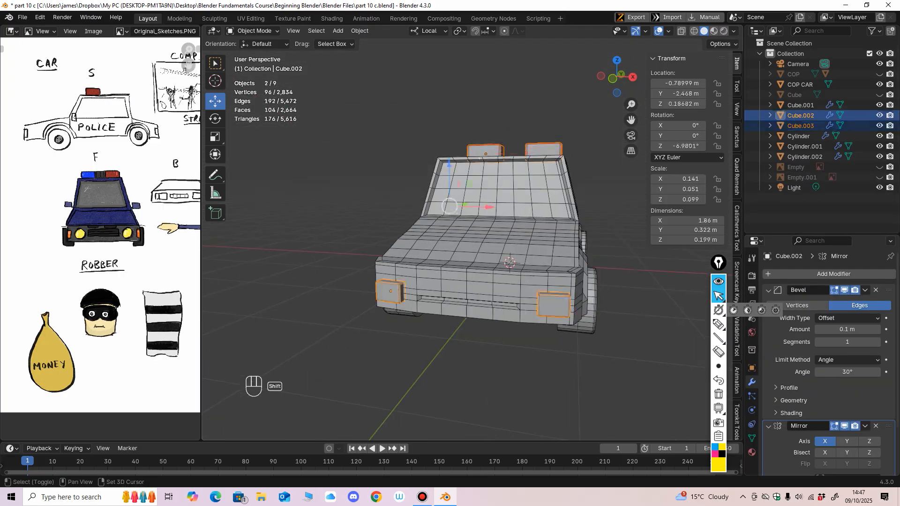
{"action": "middle_click_drag", "start_coordinate": [515, 262], "coordinate": [614, 246]}
{"action": "left_click", "coordinate": [566, 278], "text": "shift"}
{"action": "left_click", "coordinate": [354, 265], "text": "shift"}
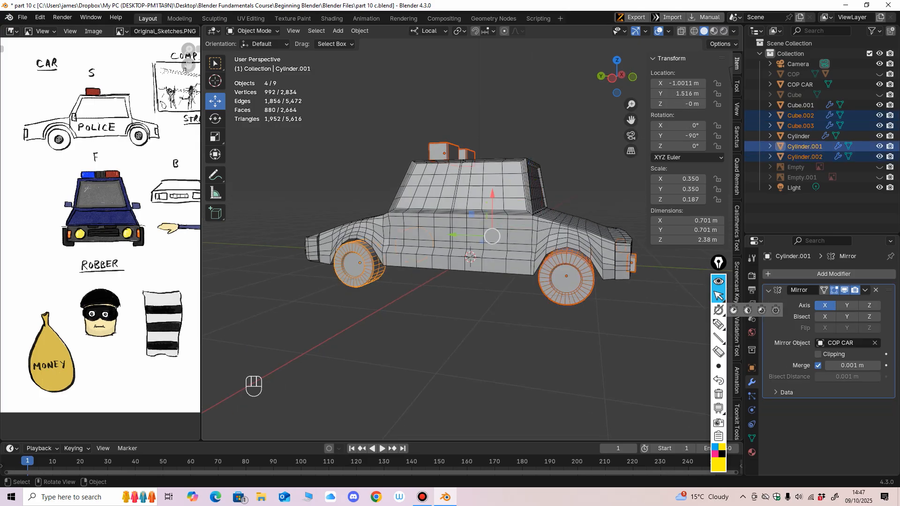
{"action": "middle_click_drag", "start_coordinate": [370, 267], "coordinate": [455, 277]}
{"action": "left_click", "coordinate": [336, 311], "text": "shift"}
{"action": "middle_click_drag", "start_coordinate": [343, 310], "coordinate": [469, 300]}
{"action": "left_click", "coordinate": [347, 298], "text": "shift"}
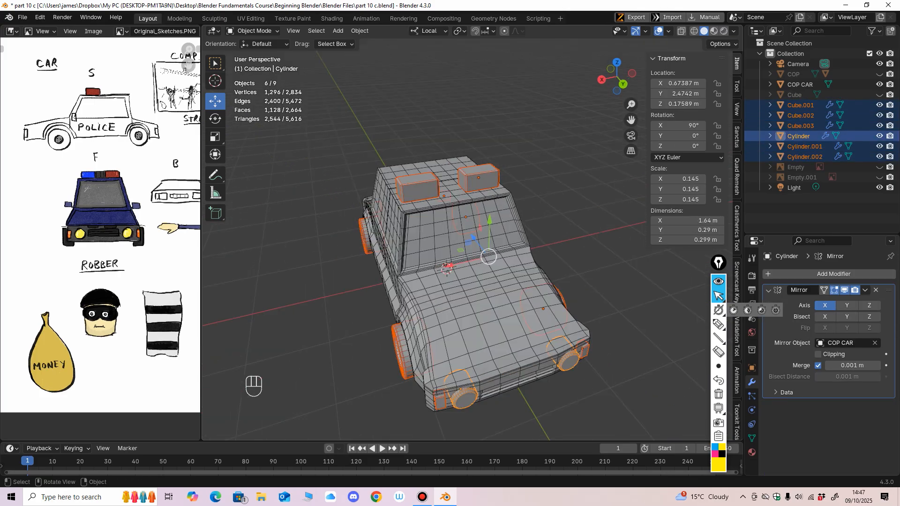
{"action": "key", "text": "g"}
{"action": "key", "text": "ctrl+z"}
{"action": "middle_click_drag", "start_coordinate": [399, 261], "coordinate": [506, 243]}
{"action": "left_click", "coordinate": [466, 257], "text": "shift"}
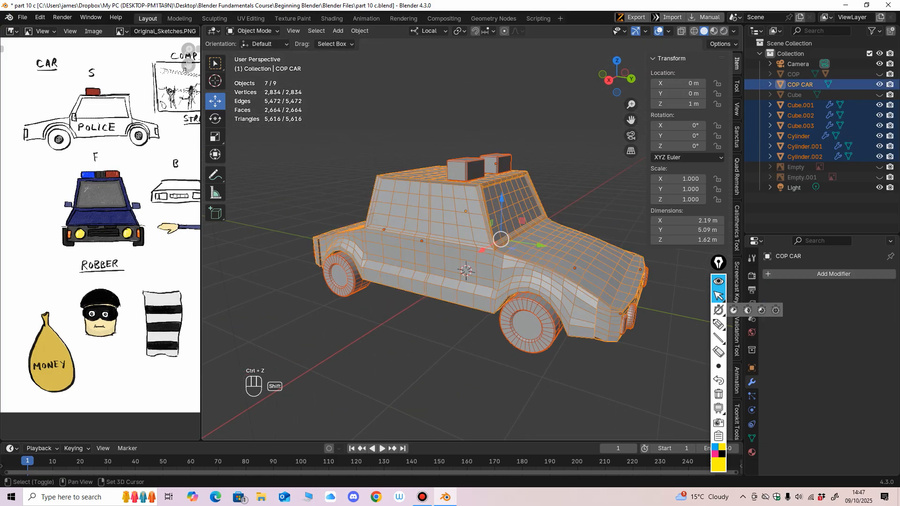
{"action": "key", "text": "ctrl+p"}
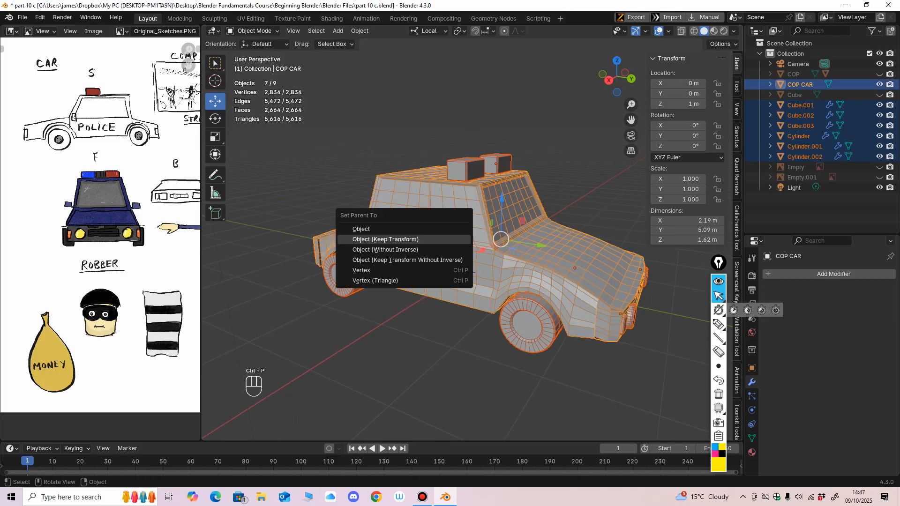
{"action": "left_click", "coordinate": [466, 239]}
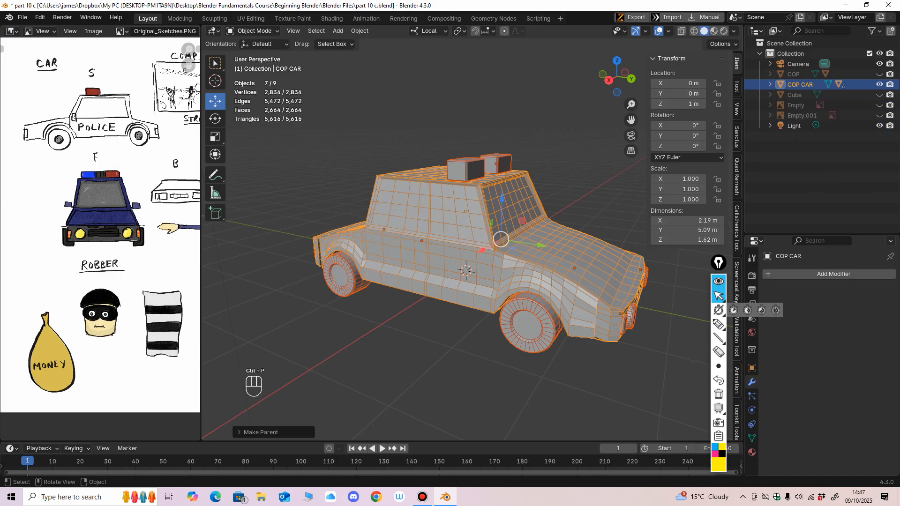
Try moving COP CAR on its own to check that its parented parts follow, and undo the move.
{"action": "middle_click_drag", "start_coordinate": [497, 267], "coordinate": [445, 263]}
{"action": "left_click", "coordinate": [544, 361]}
{"action": "middle_click_drag", "start_coordinate": [544, 361], "coordinate": [474, 351]}
{"action": "left_click", "coordinate": [422, 262]}
{"action": "middle_click_drag", "start_coordinate": [422, 263], "coordinate": [422, 290], "text": "ctrl"}
{"action": "left_click_drag", "start_coordinate": [443, 209], "coordinate": [492, 253]}
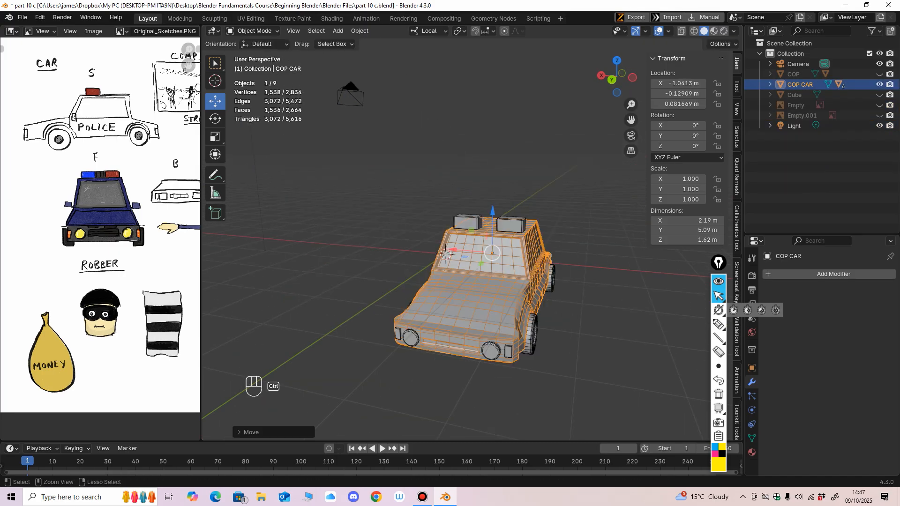
{"action": "key", "text": "ctrl+z"}
{"action": "middle_click_drag", "start_coordinate": [468, 263], "coordinate": [515, 262]}
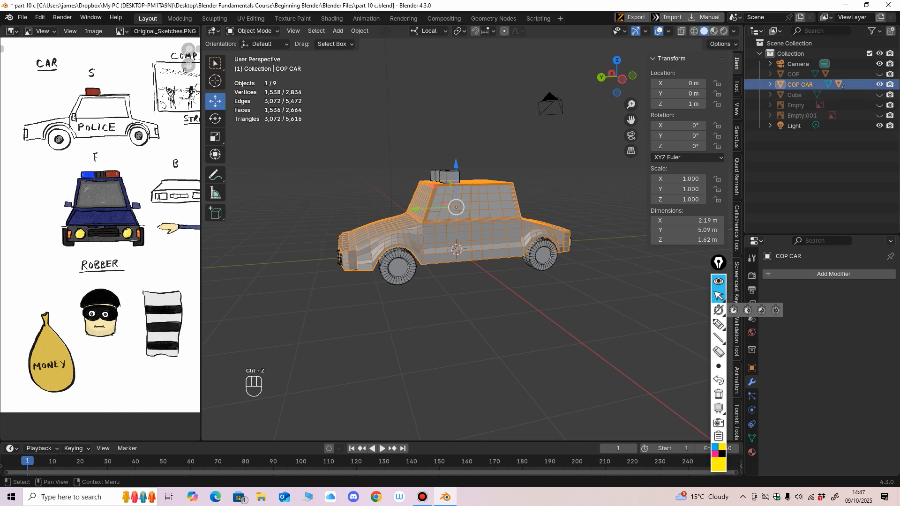
Hide COP CAR with all its child parts, show the COP character with its children, and expand its hierarchy.
{"action": "left_click", "coordinate": [770, 84]}
{"action": "left_click", "coordinate": [879, 85], "text": "shift"}
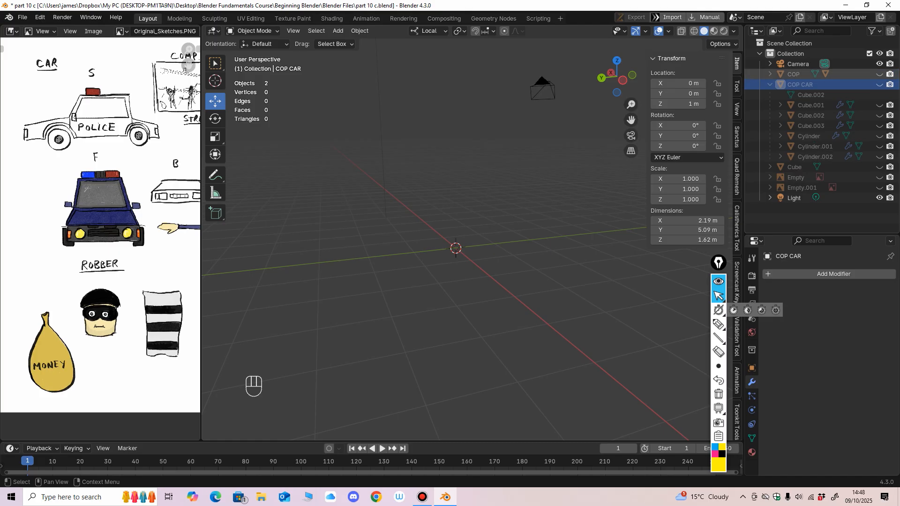
{"action": "left_click", "coordinate": [879, 74], "text": "shift"}
{"action": "middle_click_drag", "start_coordinate": [506, 211], "coordinate": [591, 207]}
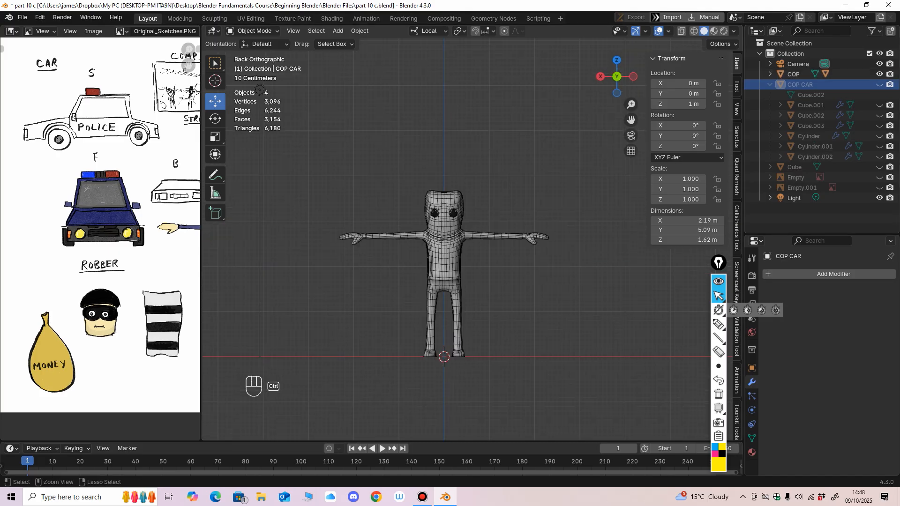
{"action": "scroll", "coordinate": [591, 207], "scroll_direction": "up", "scroll_amount": 1}
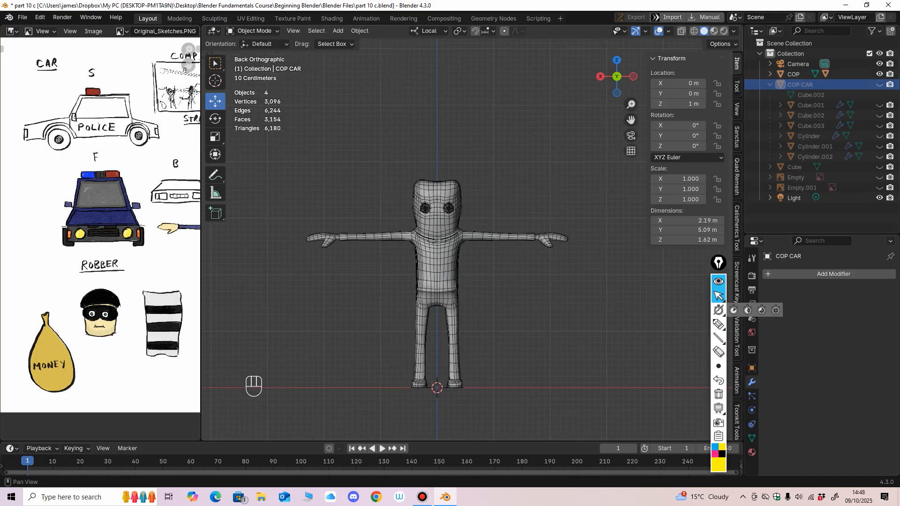
{"action": "left_click", "coordinate": [770, 74]}
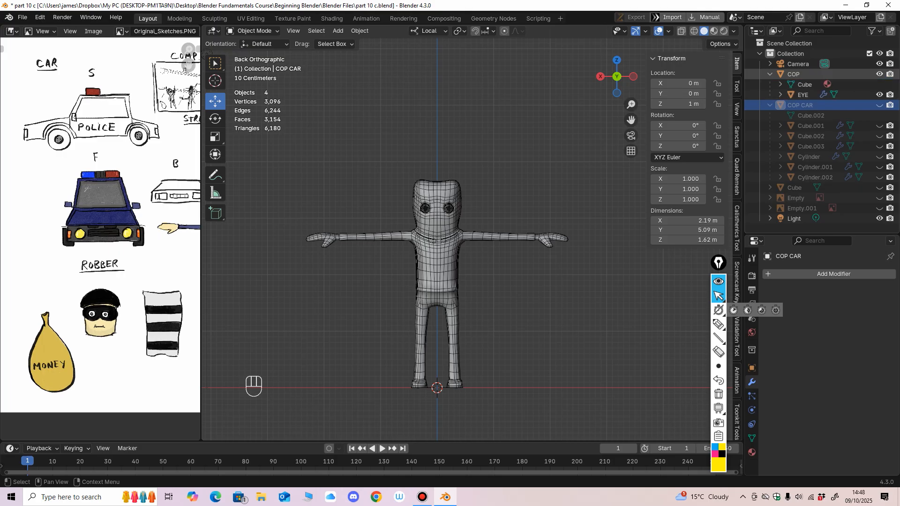
Unhide the cop's hat object and rename it COP HAT.
{"action": "middle_click_drag", "start_coordinate": [539, 282], "coordinate": [537, 247]}
{"action": "left_click", "coordinate": [794, 188]}
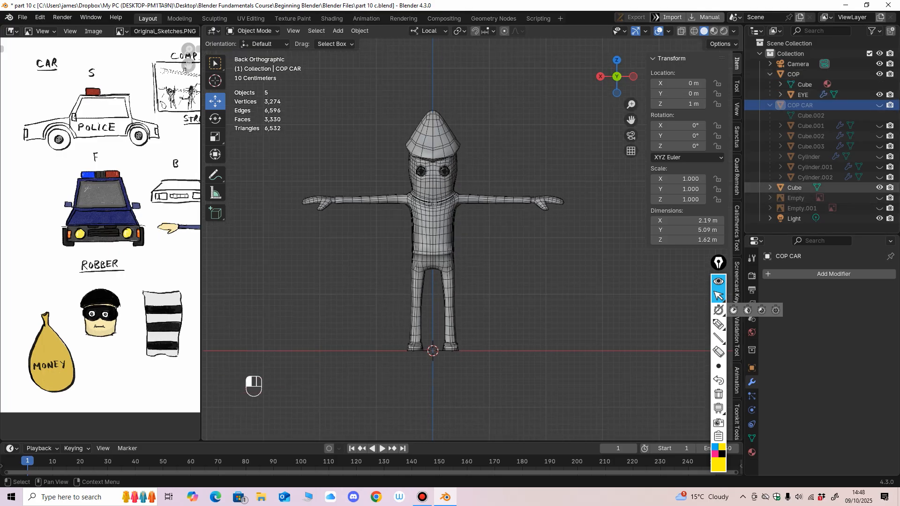
{"action": "double_click", "coordinate": [794, 187]}
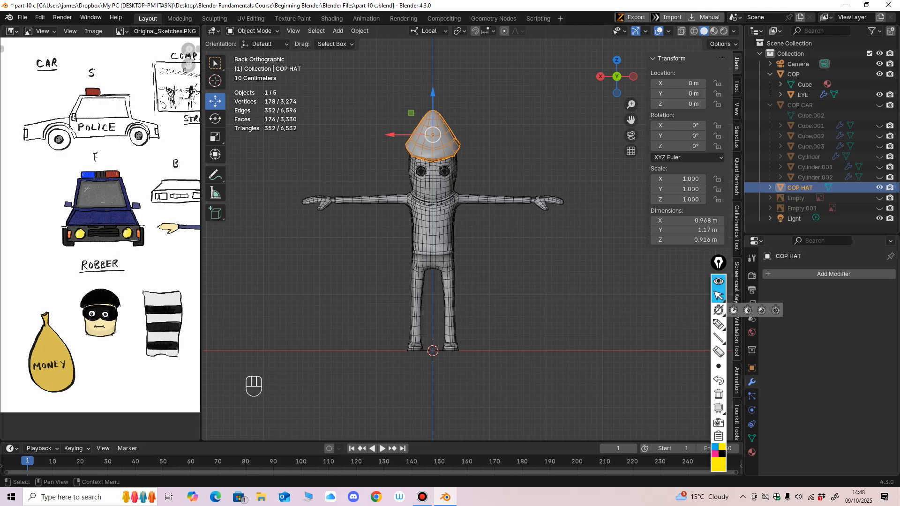
Parent COP HAT to the COP body.
{"action": "middle_click_drag", "start_coordinate": [539, 281], "coordinate": [474, 328]}
{"action": "scroll", "coordinate": [474, 319], "scroll_direction": "up", "scroll_amount": 2}
{"action": "left_click", "coordinate": [469, 305], "text": "shift"}
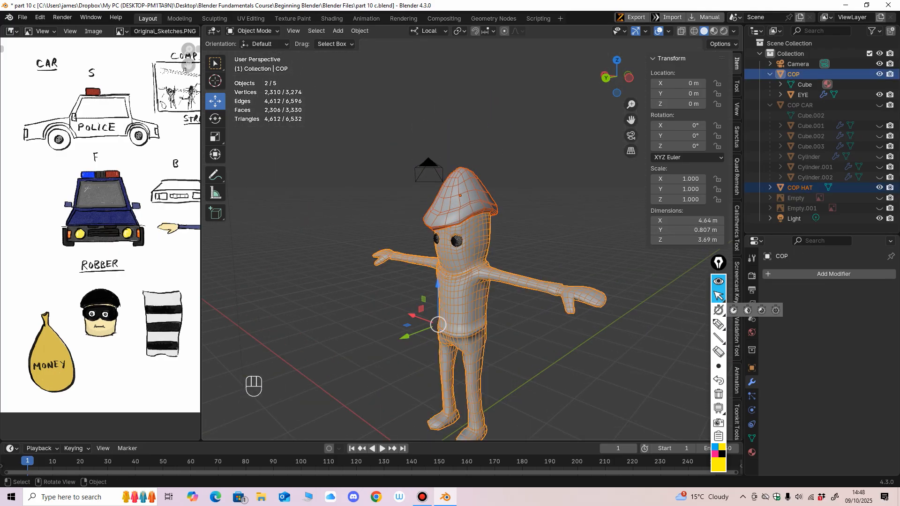
{"action": "key", "text": "ctrl+p"}
{"action": "key", "text": "Return"}
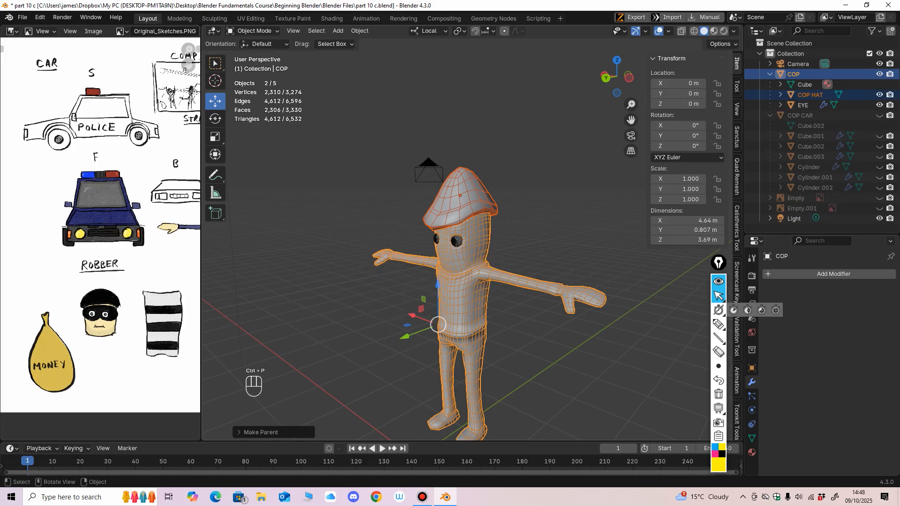
Try moving the COP body to check that the hat follows, and undo the move.
{"action": "left_click", "coordinate": [464, 300]}
{"action": "middle_click_drag", "start_coordinate": [462, 328], "coordinate": [466, 269], "text": "shift"}
{"action": "scroll", "coordinate": [466, 269], "scroll_direction": "down", "scroll_amount": 1}
{"action": "mouse_move", "coordinate": [424, 387]}
{"action": "left_mouse_down"}
{"action": "mouse_move", "coordinate": [434, 381]}
{"action": "mouse_move", "coordinate": [421, 377]}
{"action": "left_mouse_up"}
{"action": "key", "text": "ctrl+z"}
Add a cube mesh at the world origin, using the cop sketch as reference.
{"action": "mouse_move", "coordinate": [423, 370]}
{"action": "middle_mouse_down"}
{"action": "mouse_move", "coordinate": [480, 363]}
{"action": "mouse_move", "coordinate": [412, 368]}
{"action": "middle_mouse_up"}
{"action": "scroll", "coordinate": [480, 363], "scroll_direction": "up", "scroll_amount": 2}
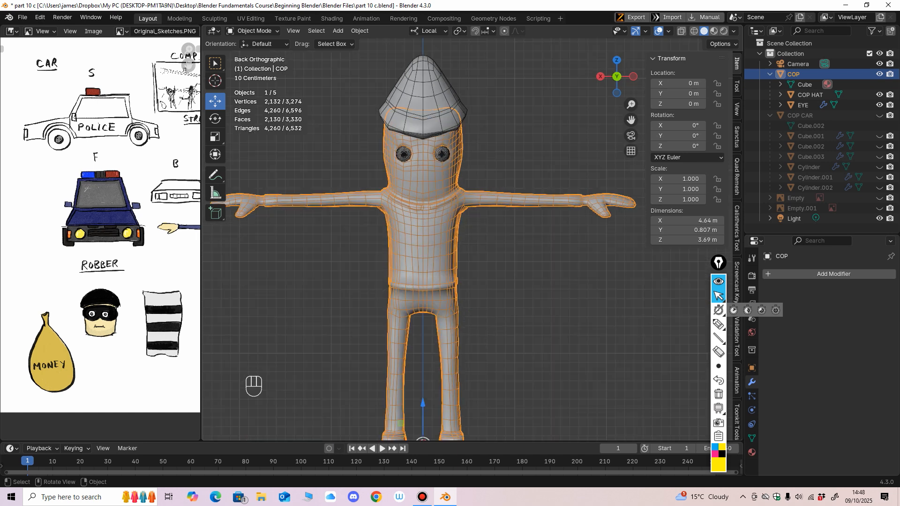
{"action": "mouse_move", "coordinate": [190, 239]}
{"action": "middle_mouse_down"}
{"action": "mouse_move", "coordinate": [41, 233]}
{"action": "mouse_move", "coordinate": [72, 207]}
{"action": "middle_mouse_up"}
{"action": "scroll", "coordinate": [94, 221], "scroll_direction": "up", "scroll_amount": 2}
{"action": "mouse_move", "coordinate": [468, 300]}
{"action": "middle_mouse_down"}
{"action": "mouse_move", "coordinate": [424, 315]}
{"action": "mouse_move", "coordinate": [464, 306]}
{"action": "mouse_move", "coordinate": [466, 281]}
{"action": "mouse_move", "coordinate": [466, 290]}
{"action": "middle_mouse_up"}
{"action": "middle_click_drag", "start_coordinate": [466, 290], "coordinate": [498, 200], "text": "shift"}
{"action": "left_click", "coordinate": [338, 31]}
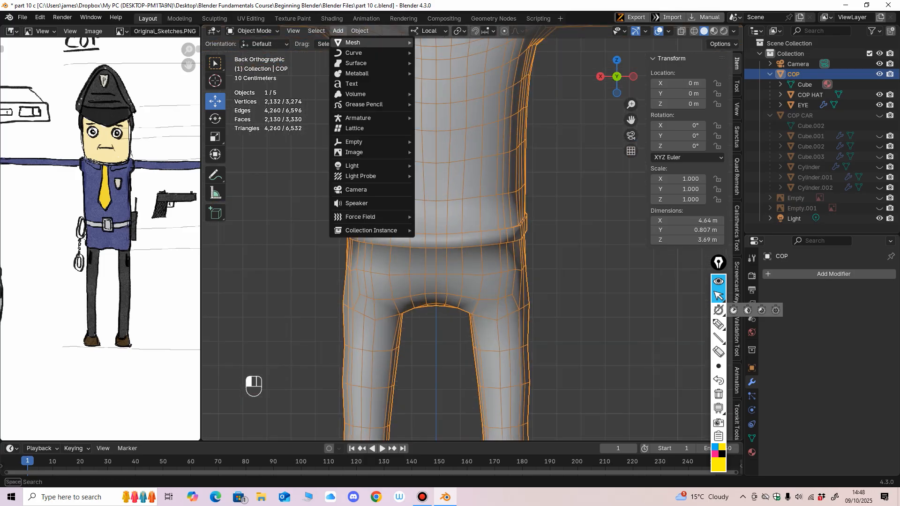
{"action": "mouse_move", "coordinate": [353, 43]}
{"action": "left_click", "coordinate": [438, 53]}
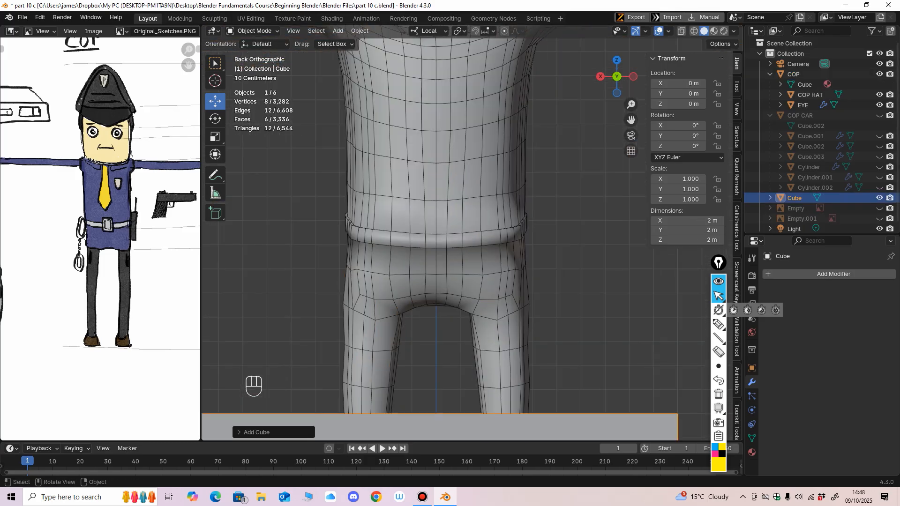
Scale the new cube into a small thin plate with scale factors of about 0.129 × 0.014 × 0.213.
{"action": "middle_click_drag", "start_coordinate": [450, 187], "coordinate": [450, 291], "text": "ctrl"}
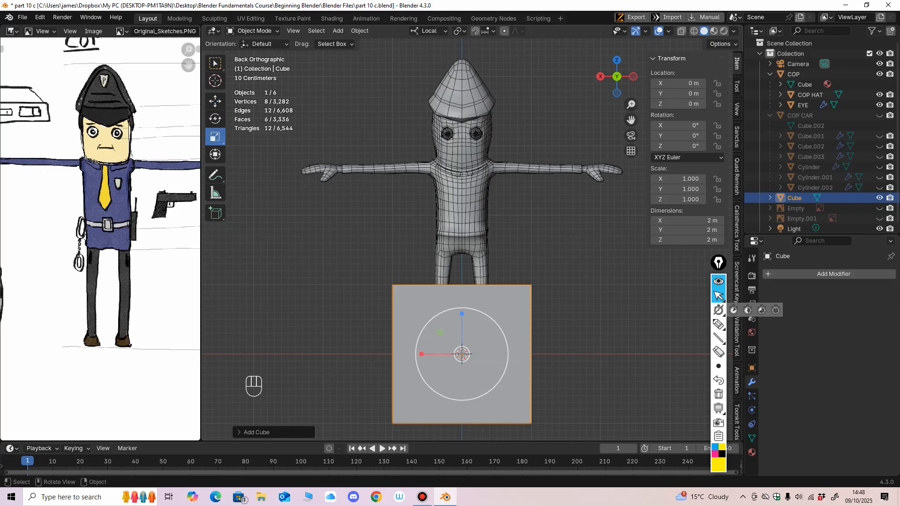
{"action": "left_click_drag", "start_coordinate": [421, 354], "coordinate": [438, 354]}
{"action": "middle_click_drag", "start_coordinate": [440, 352], "coordinate": [356, 351], "text": "alt"}
{"action": "left_click_drag", "start_coordinate": [411, 354], "coordinate": [449, 354]}
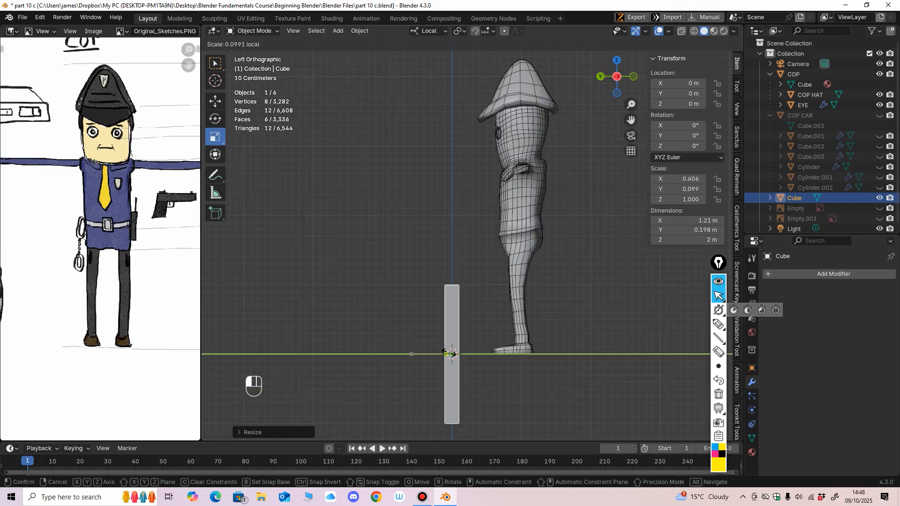
{"action": "middle_click_drag", "start_coordinate": [450, 351], "coordinate": [511, 375]}
{"action": "middle_click_drag", "start_coordinate": [497, 375], "coordinate": [495, 327], "text": "shift"}
{"action": "left_click_drag", "start_coordinate": [492, 328], "coordinate": [477, 309]}
Move the plate in front of the cop's waist, to about Y -0.686 m and Z 1.527 m.
{"action": "left_click", "coordinate": [215, 101]}
{"action": "left_click_drag", "start_coordinate": [473, 264], "coordinate": [473, 157]}
{"action": "middle_click_drag", "start_coordinate": [473, 161], "coordinate": [442, 107], "text": "shift"}
{"action": "middle_click_drag", "start_coordinate": [441, 187], "coordinate": [356, 188], "text": "alt"}
{"action": "left_click_drag", "start_coordinate": [358, 210], "coordinate": [526, 209]}
Add a Bevel modifier to the thin plate at the cop's waist.
{"action": "middle_click_drag", "start_coordinate": [526, 211], "coordinate": [613, 215]}
{"action": "left_click", "coordinate": [792, 274]}
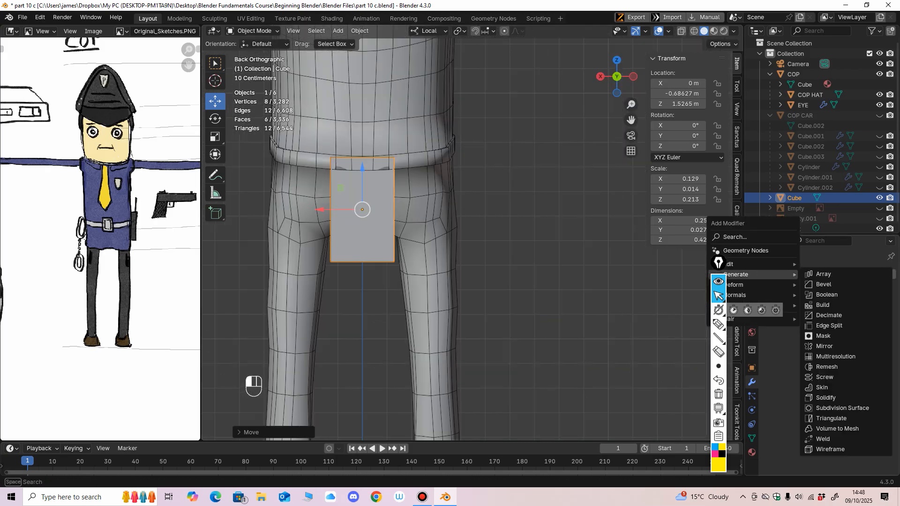
{"action": "left_click", "coordinate": [824, 284]}
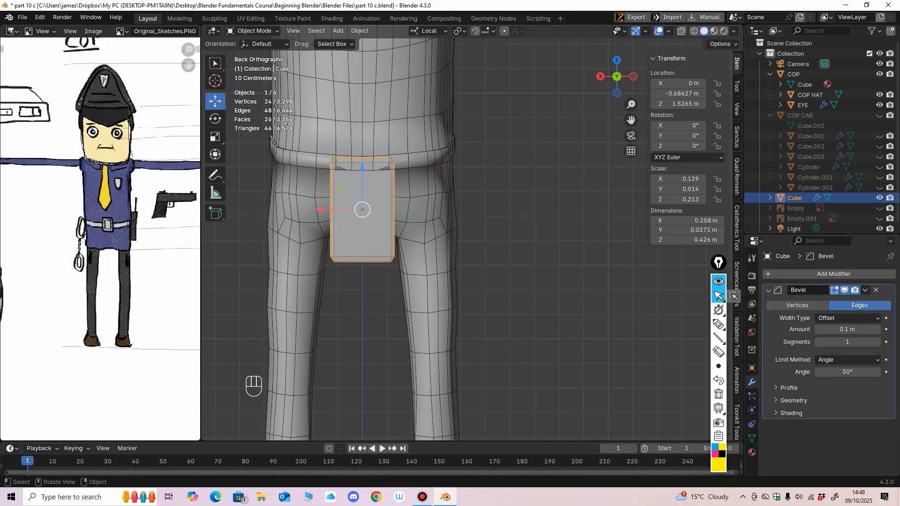
Move the plate up to the belt at about Y -0.633 m, Z 1.708 m, and shrink it to about 0.072 × 0.097 in X and Z.
{"action": "middle_click_drag", "start_coordinate": [590, 253], "coordinate": [490, 263]}
{"action": "middle_click_drag", "start_coordinate": [571, 219], "coordinate": [497, 226], "text": "shift"}
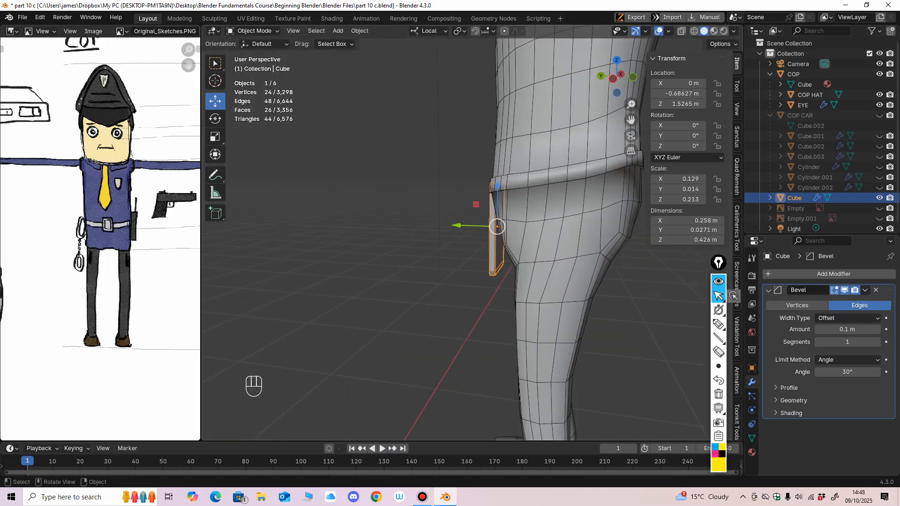
{"action": "left_click_drag", "start_coordinate": [456, 226], "coordinate": [444, 225]}
{"action": "middle_click_drag", "start_coordinate": [444, 226], "coordinate": [431, 227], "text": "alt"}
{"action": "left_click_drag", "start_coordinate": [472, 195], "coordinate": [471, 150]}
{"action": "middle_click_drag", "start_coordinate": [472, 152], "coordinate": [598, 180]}
{"action": "left_click_drag", "start_coordinate": [427, 169], "coordinate": [406, 210]}
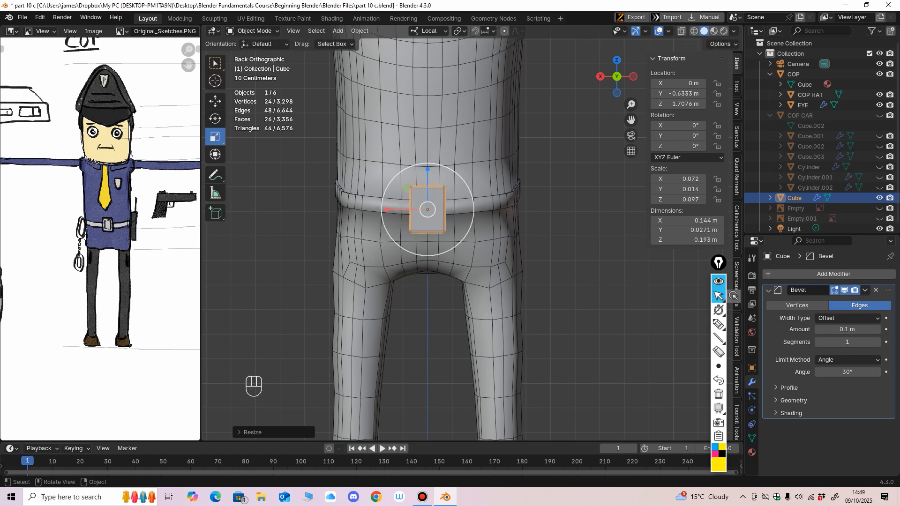
Scale the buckle plate to about 0.068 in X and 0.084 in Z, and move it against the belt at about Y -0.671 m.
{"action": "left_click_drag", "start_coordinate": [427, 169], "coordinate": [427, 175]}
{"action": "left_click_drag", "start_coordinate": [390, 209], "coordinate": [393, 209]}
{"action": "middle_click_drag", "start_coordinate": [395, 212], "coordinate": [459, 212]}
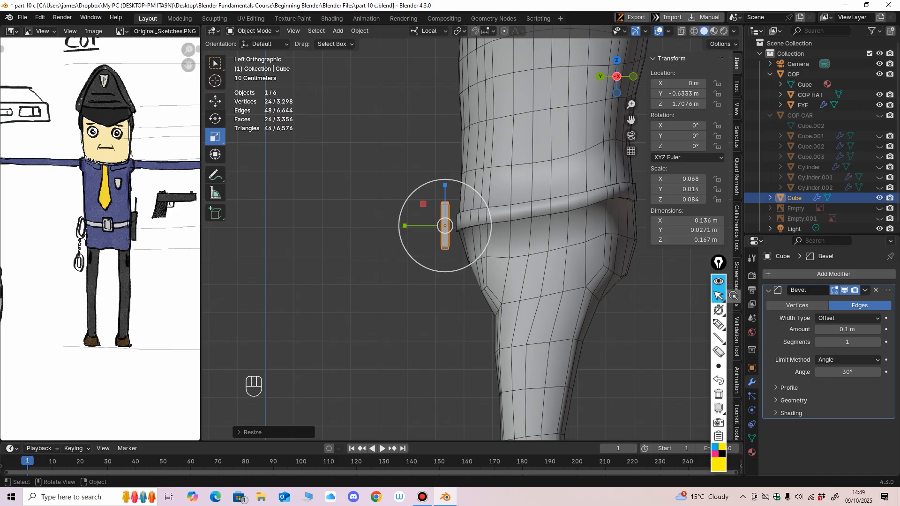
{"action": "left_click_drag", "start_coordinate": [403, 226], "coordinate": [414, 226]}
Enter Edit Mode and cut a horizontal edge loop through the middle of the buckle plate.
{"action": "middle_click_drag", "start_coordinate": [414, 226], "coordinate": [511, 227]}
{"action": "left_click", "coordinate": [253, 31]}
{"action": "left_click", "coordinate": [254, 53]}
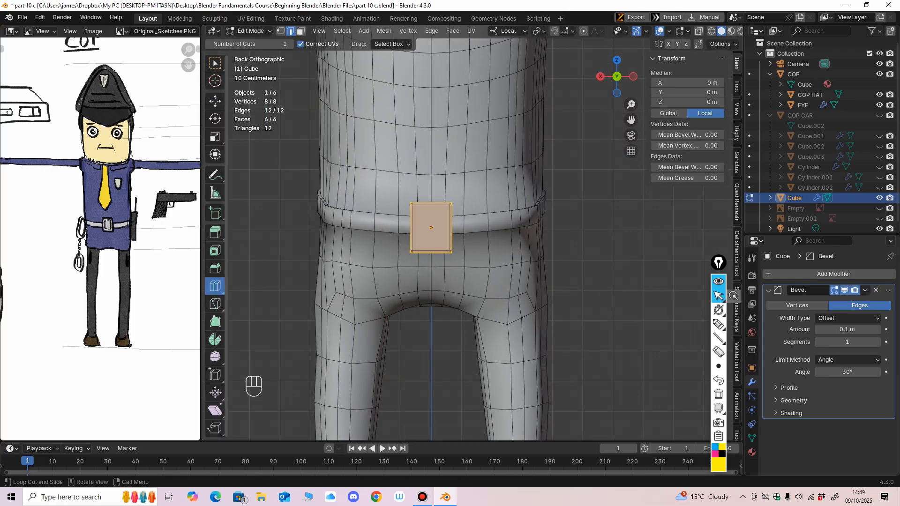
{"action": "left_click", "coordinate": [431, 228]}
{"action": "middle_click_drag", "start_coordinate": [431, 227], "coordinate": [453, 228]}
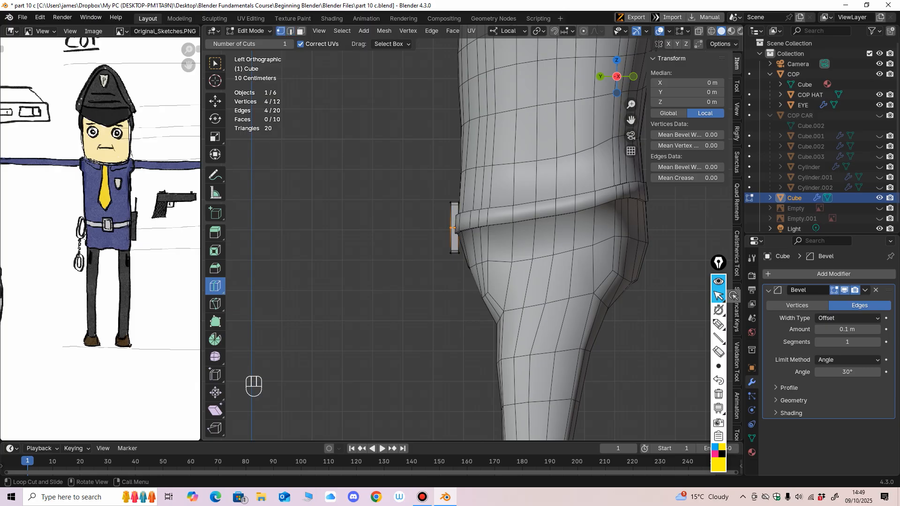
Bend the buckle in side view by shifting its middle loop outward and its upper edge toward the body, and return to Object Mode.
{"action": "key", "text": "alt+z"}
{"action": "left_click", "coordinate": [215, 101]}
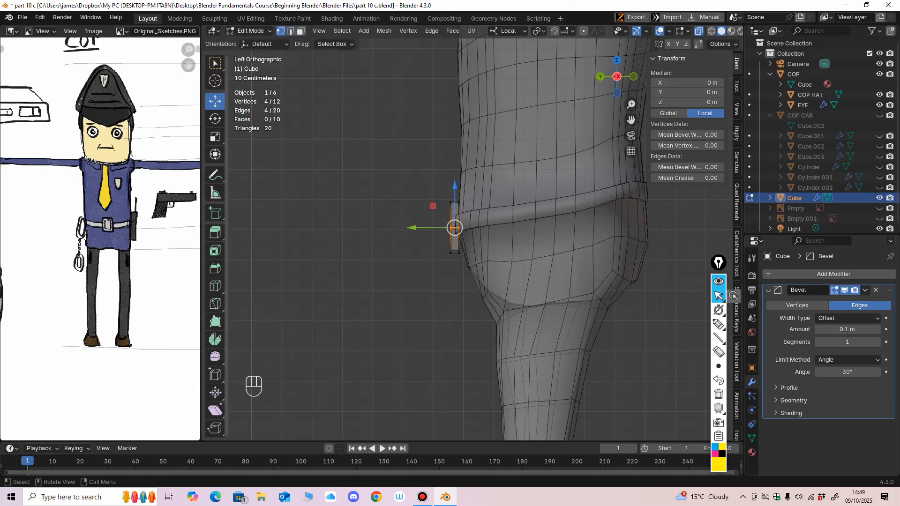
{"action": "key", "text": "alt+a"}
{"action": "left_click_drag", "start_coordinate": [468, 237], "coordinate": [469, 238]}
{"action": "left_click_drag", "start_coordinate": [413, 228], "coordinate": [408, 228]}
{"action": "left_click_drag", "start_coordinate": [416, 169], "coordinate": [469, 212]}
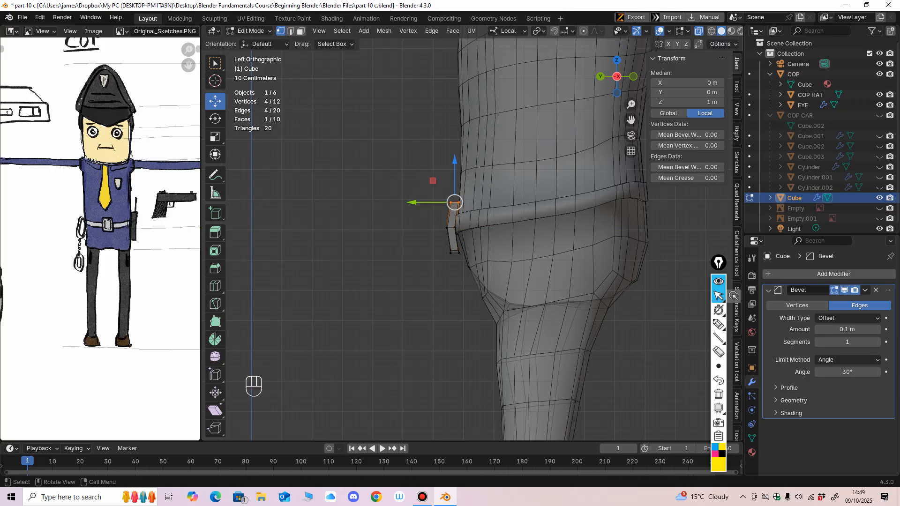
{"action": "left_click_drag", "start_coordinate": [413, 202], "coordinate": [415, 203]}
{"action": "left_click_drag", "start_coordinate": [433, 247], "coordinate": [415, 253]}
{"action": "left_click", "coordinate": [250, 31]}
{"action": "left_click", "coordinate": [255, 56]}
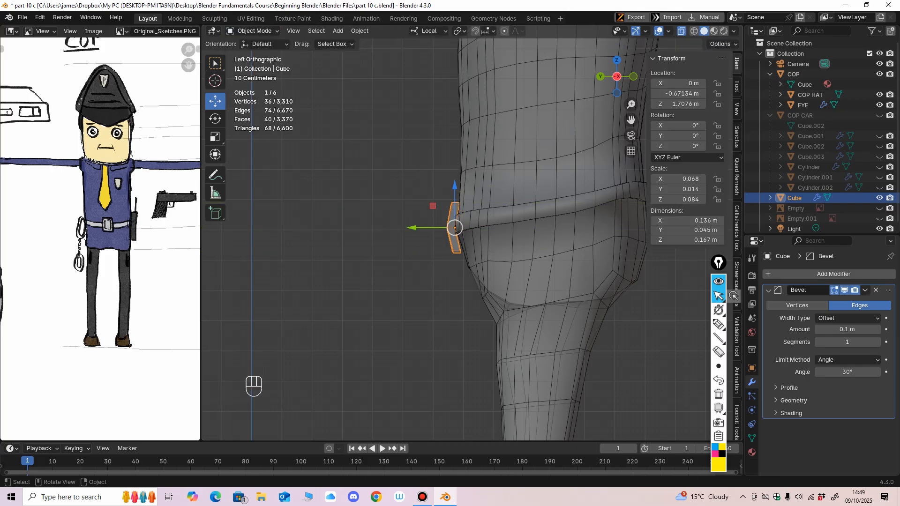
Turn off X-Ray and nudge the buckle against the belt, to about Y -0.676 m.
{"action": "mouse_move", "coordinate": [356, 244]}
{"action": "middle_mouse_down"}
{"action": "mouse_move", "coordinate": [488, 242]}
{"action": "mouse_move", "coordinate": [451, 282]}
{"action": "mouse_move", "coordinate": [452, 368]}
{"action": "mouse_move", "coordinate": [453, 328]}
{"action": "middle_mouse_up"}
{"action": "key", "text": "alt+z"}
{"action": "scroll", "coordinate": [466, 236], "scroll_direction": "down", "scroll_amount": 3}
{"action": "middle_click_drag", "start_coordinate": [482, 188], "coordinate": [478, 239], "text": "ctrl"}
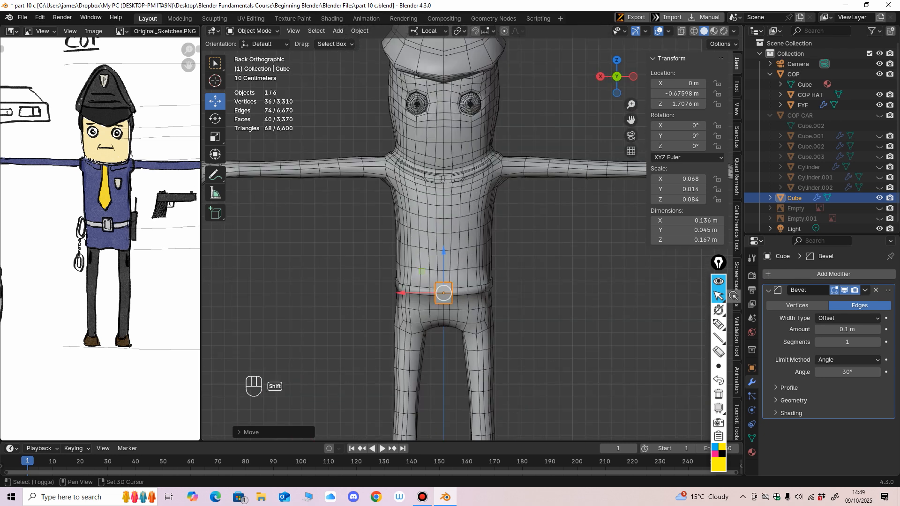
Duplicate the buckle up to the collar at about Z 2.537 m and open the copy in Edit Mode.
{"action": "key", "text": "shift+d"}
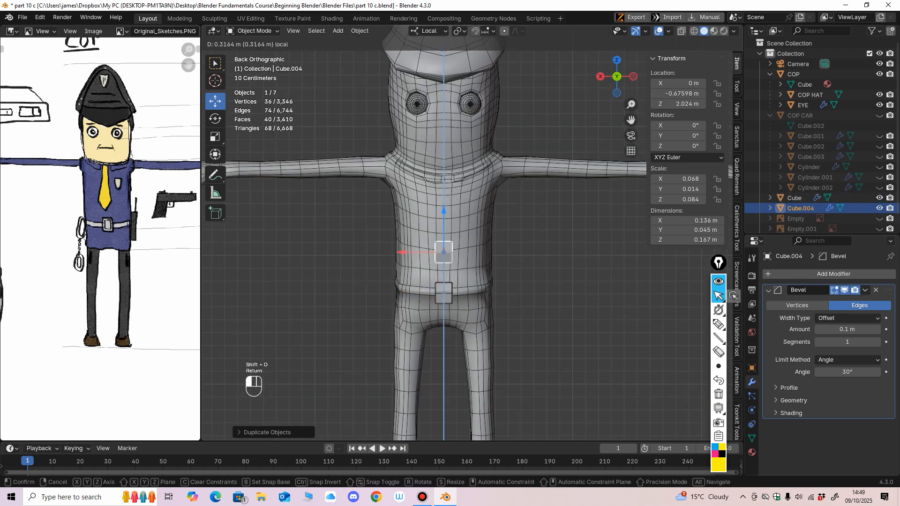
{"action": "key", "text": "Return"}
{"action": "middle_click_drag", "start_coordinate": [443, 185], "coordinate": [342, 199], "text": "shift"}
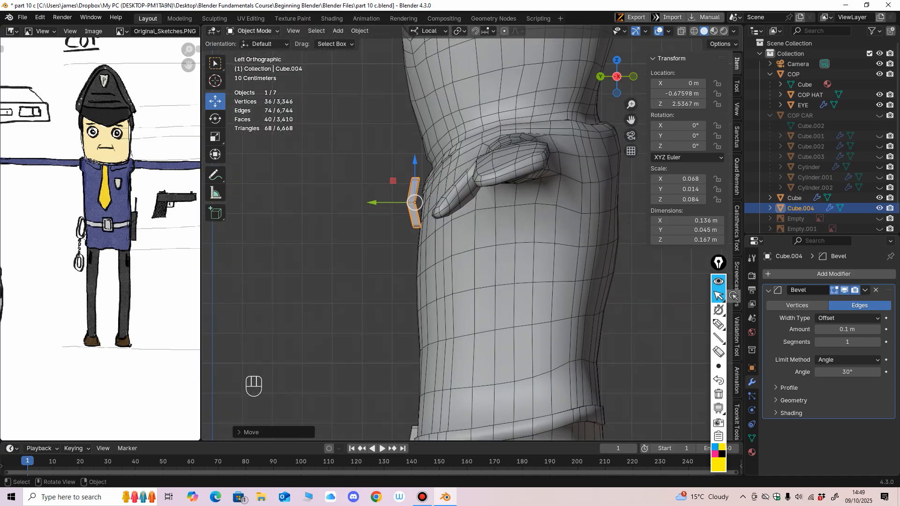
{"action": "left_click", "coordinate": [254, 31]}
{"action": "left_click", "coordinate": [254, 53]}
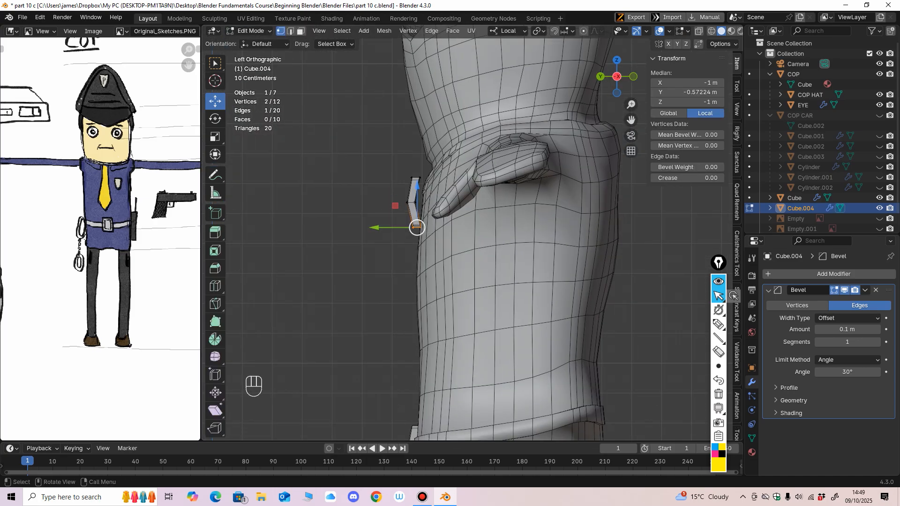
Try pulling the copy's bottom edge down to lengthen it, and undo the move.
{"action": "left_click_drag", "start_coordinate": [417, 227], "coordinate": [411, 313]}
{"action": "middle_click_drag", "start_coordinate": [450, 281], "coordinate": [506, 258]}
{"action": "key", "text": "ctrl+z"}
Select the copy's whole bottom face with X-Ray on and pull it down to about local Z -6.435 to form the tie.
{"action": "left_click", "coordinate": [698, 31]}
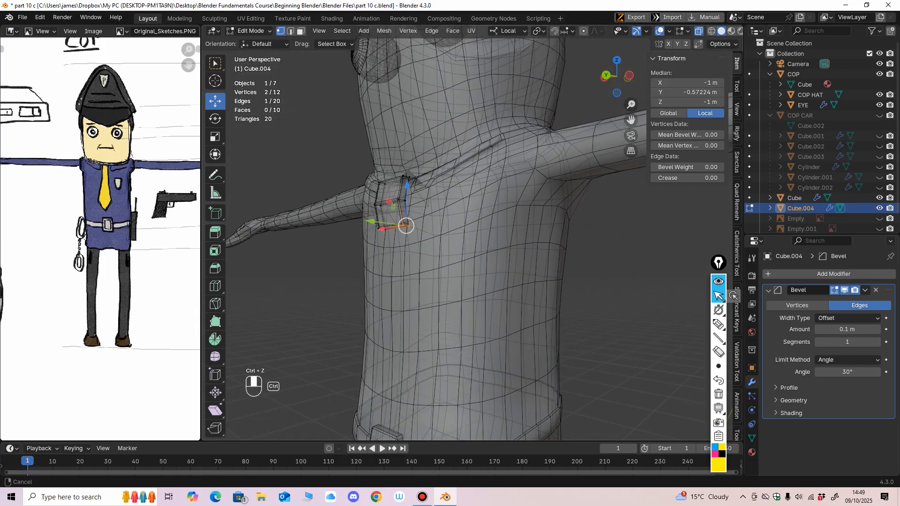
{"action": "middle_click_drag", "start_coordinate": [525, 206], "coordinate": [445, 230]}
{"action": "left_click_drag", "start_coordinate": [378, 299], "coordinate": [433, 283]}
{"action": "middle_click_drag", "start_coordinate": [434, 283], "coordinate": [534, 285]}
Widen the tie's bottom face along X and narrow the edge loop below the knot.
{"action": "left_click", "coordinate": [215, 138]}
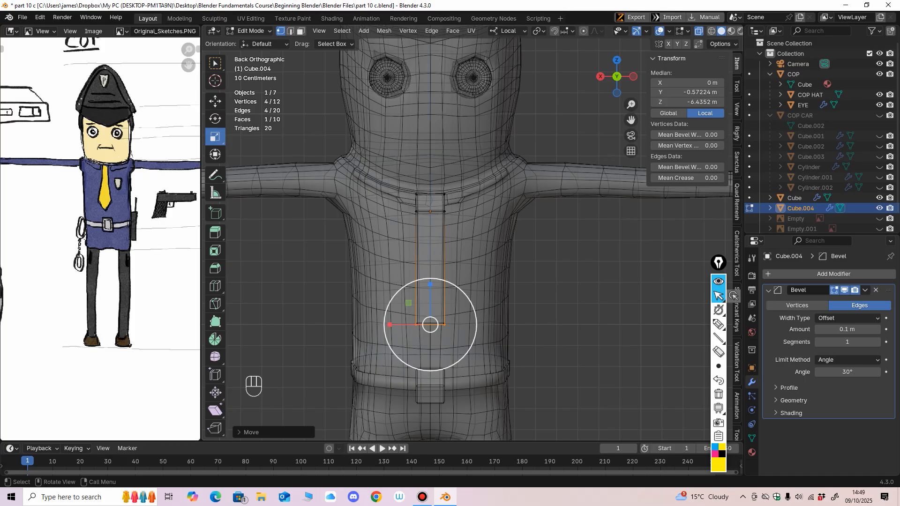
{"action": "left_click_drag", "start_coordinate": [384, 325], "coordinate": [359, 324]}
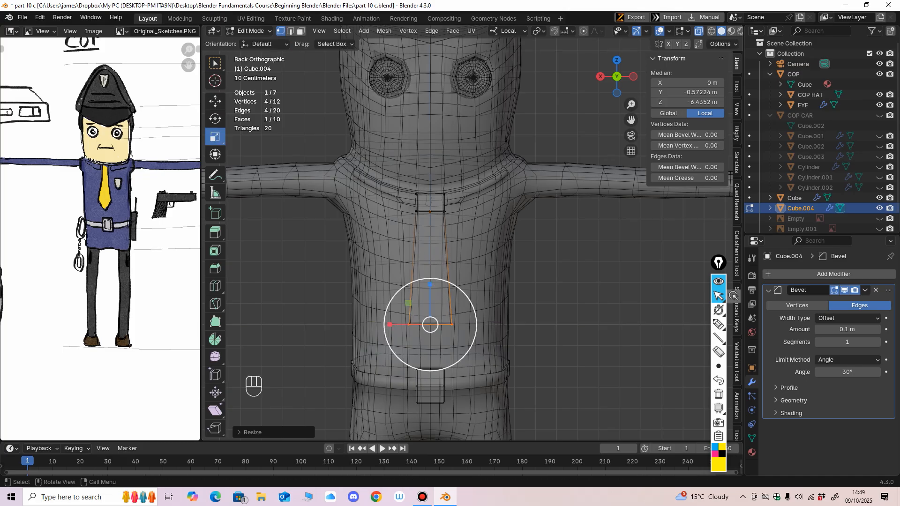
{"action": "left_click_drag", "start_coordinate": [409, 228], "coordinate": [457, 188]}
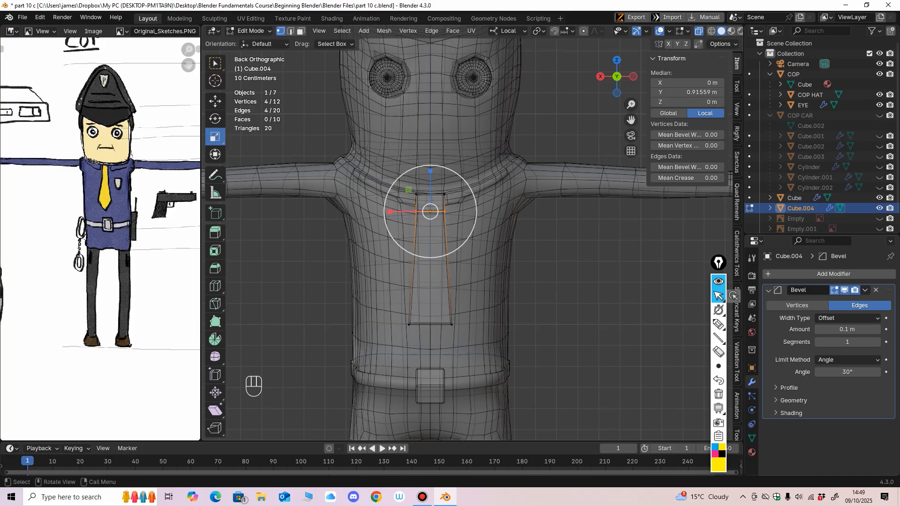
{"action": "left_click_drag", "start_coordinate": [389, 212], "coordinate": [403, 212]}
{"action": "middle_click_drag", "start_coordinate": [412, 249], "coordinate": [411, 171], "text": "shift"}
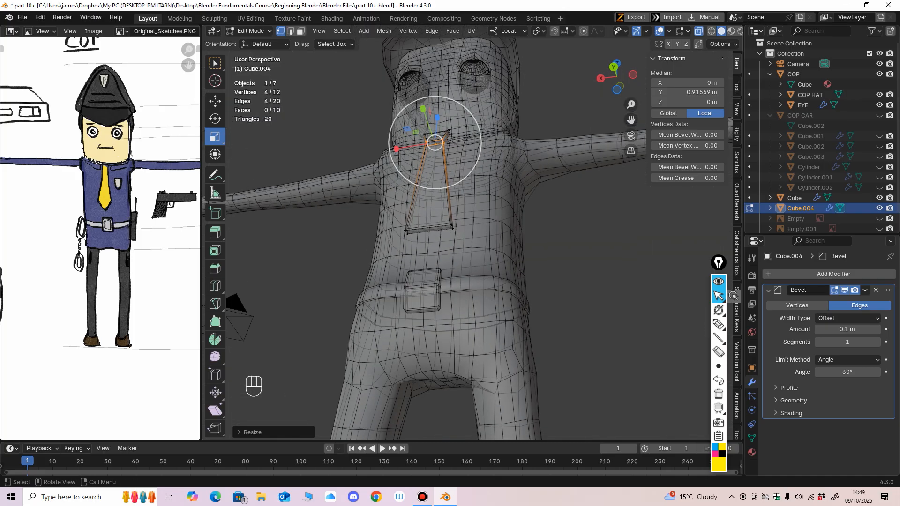
Select the tie's bottom face and extrude it downward to about local Z -7.55.
{"action": "left_click", "coordinate": [301, 31]}
{"action": "scroll", "coordinate": [414, 211], "scroll_direction": "up", "scroll_amount": 4}
{"action": "middle_click_drag", "start_coordinate": [415, 211], "coordinate": [423, 248]}
{"action": "left_click", "coordinate": [411, 205]}
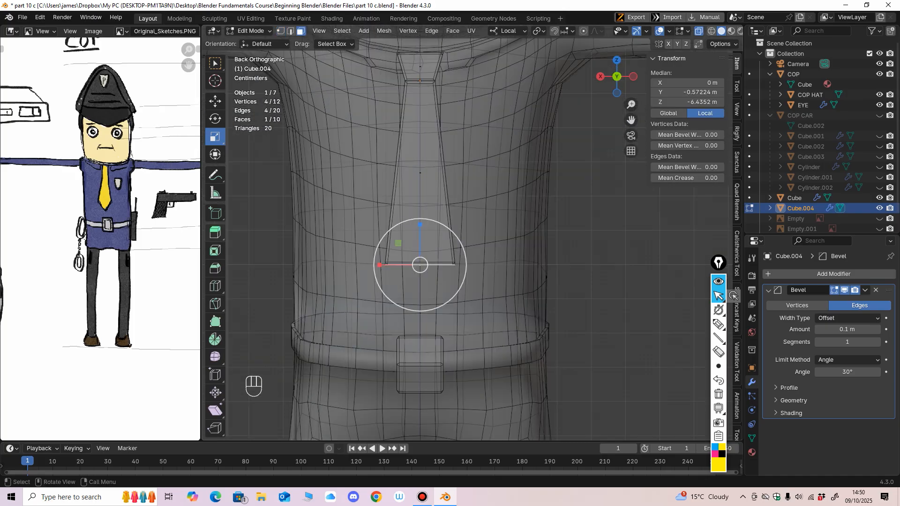
{"action": "left_click", "coordinate": [215, 232]}
{"action": "left_click_drag", "start_coordinate": [420, 303], "coordinate": [420, 336]}
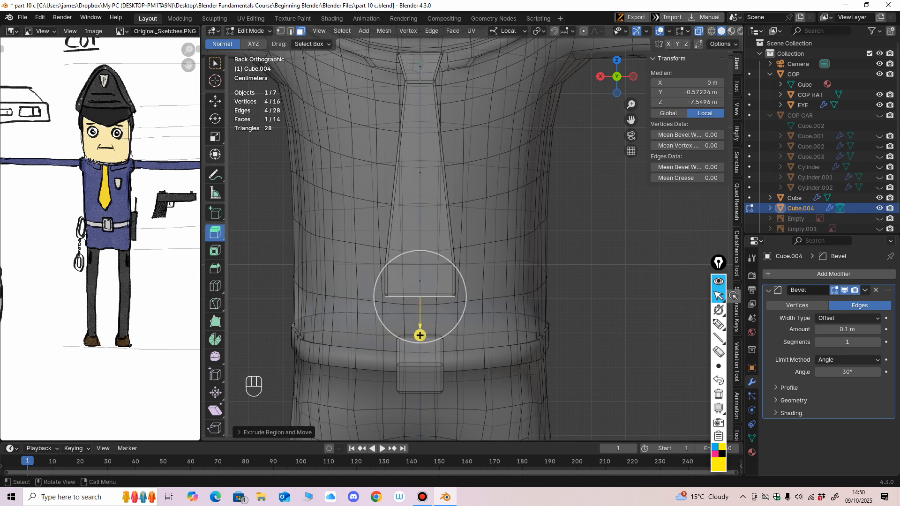
Narrow the extruded face into a tip along X and lower it to about local Z -7.828.
{"action": "left_click", "coordinate": [215, 137]}
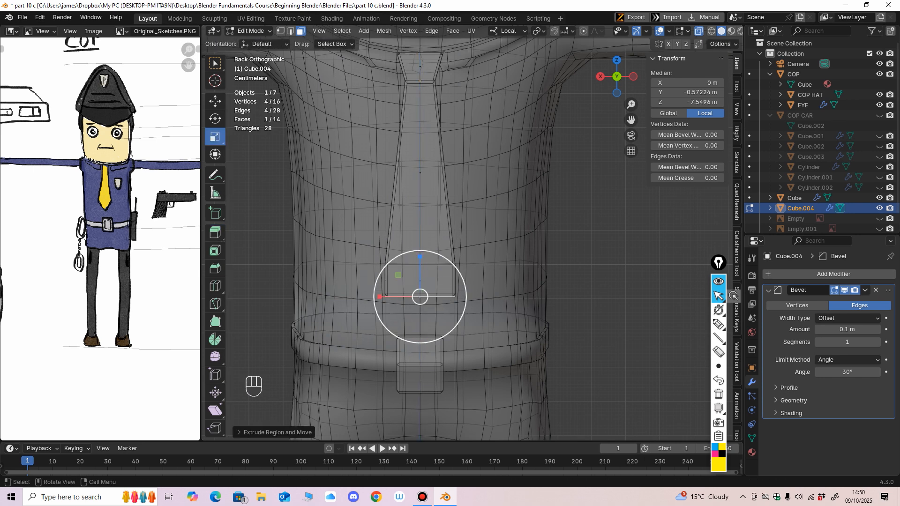
{"action": "left_click_drag", "start_coordinate": [387, 298], "coordinate": [413, 298]}
{"action": "left_click", "coordinate": [215, 101]}
{"action": "left_click_drag", "start_coordinate": [420, 256], "coordinate": [420, 265]}
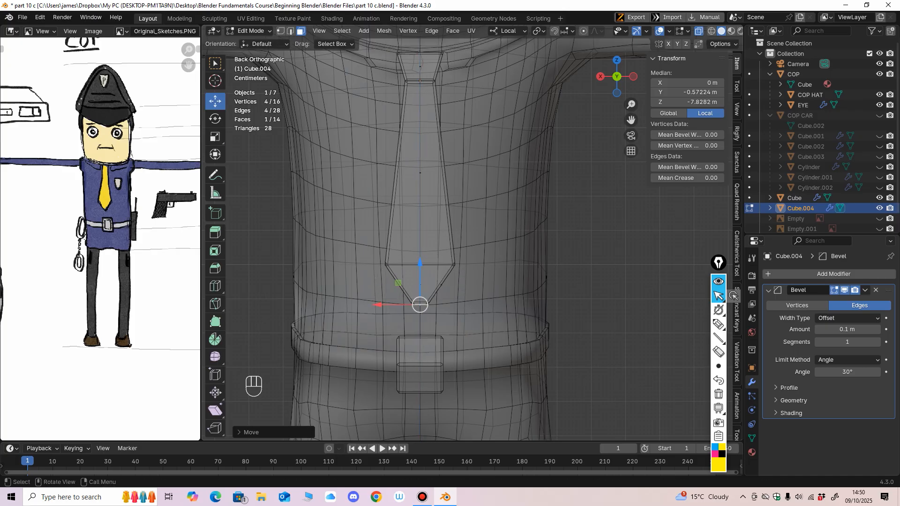
Return to Object Mode and tilt the tie about 2.63° around X to follow the chest in side view.
{"action": "middle_click_drag", "start_coordinate": [468, 234], "coordinate": [516, 234]}
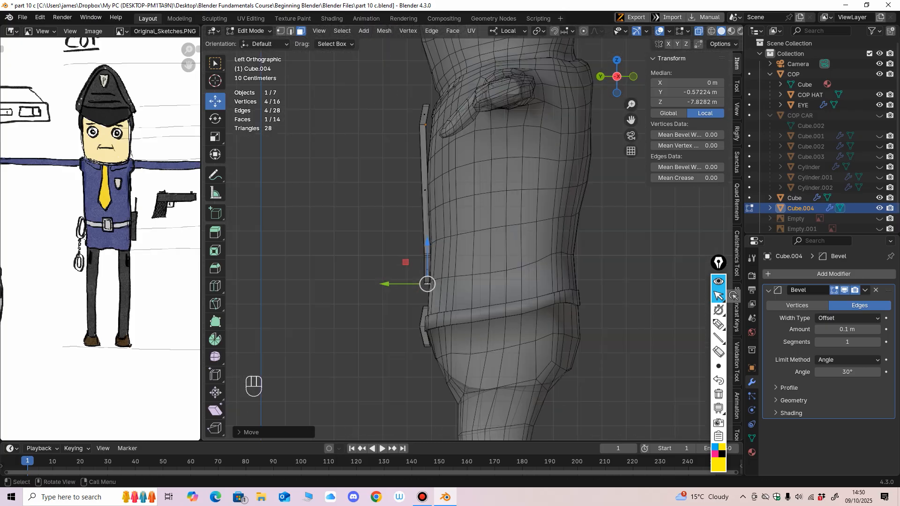
{"action": "left_click", "coordinate": [250, 31]}
{"action": "left_click", "coordinate": [253, 46]}
{"action": "left_click", "coordinate": [215, 119]}
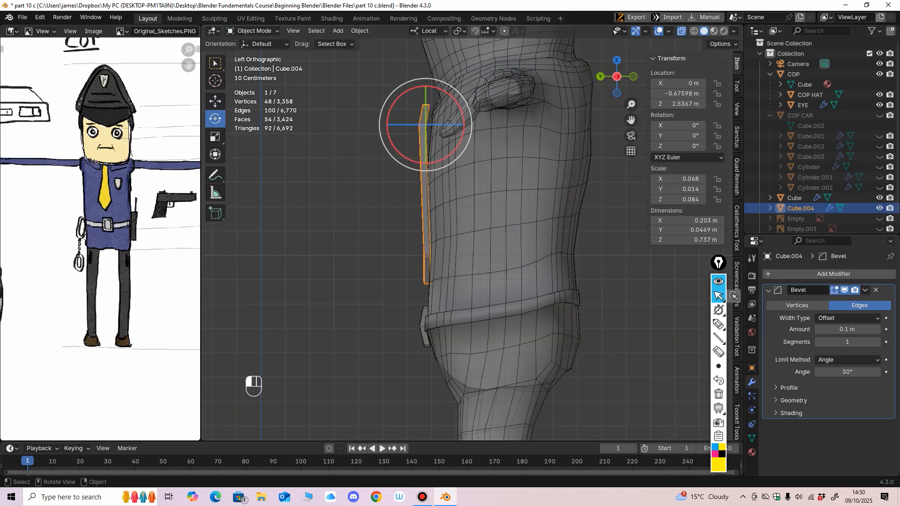
{"action": "left_click_drag", "start_coordinate": [452, 99], "coordinate": [432, 120]}
Position the tie on the chest at about X -0.009 m, Y -0.703 m, Z 2.556 m.
{"action": "left_click", "coordinate": [215, 101]}
{"action": "middle_click_drag", "start_coordinate": [432, 123], "coordinate": [454, 160]}
{"action": "middle_click_drag", "start_coordinate": [455, 155], "coordinate": [352, 155]}
{"action": "middle_click_drag", "start_coordinate": [398, 187], "coordinate": [511, 159], "text": "ctrl"}
{"action": "middle_click_drag", "start_coordinate": [469, 187], "coordinate": [468, 209], "text": "shift"}
{"action": "left_click_drag", "start_coordinate": [395, 135], "coordinate": [398, 135]}
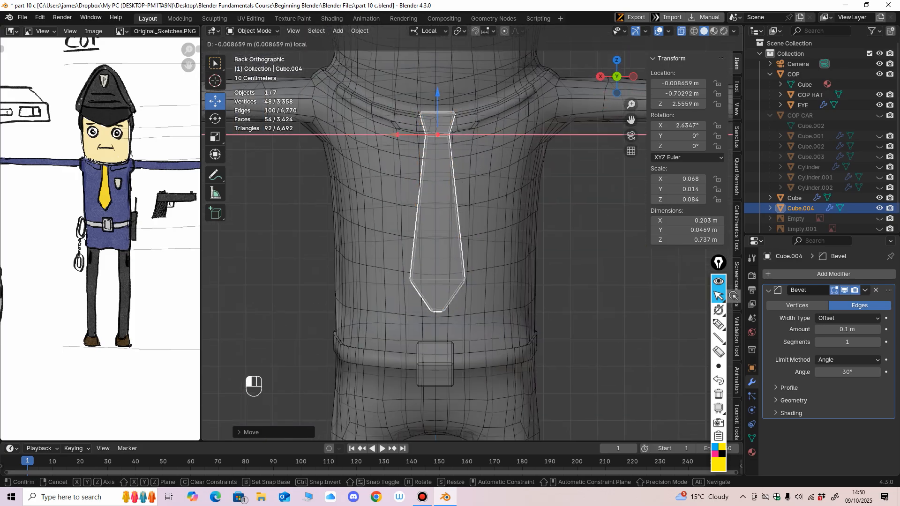
Turn off X-Ray and save the Blender file.
{"action": "middle_click_drag", "start_coordinate": [397, 135], "coordinate": [393, 197], "text": "ctrl"}
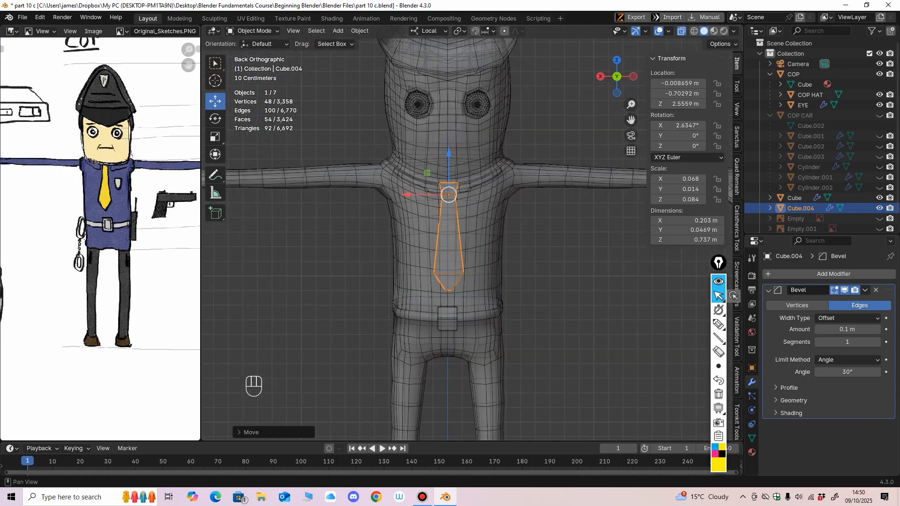
{"action": "left_click", "coordinate": [681, 30]}
{"action": "middle_click_drag", "start_coordinate": [609, 85], "coordinate": [604, 122], "text": "ctrl"}
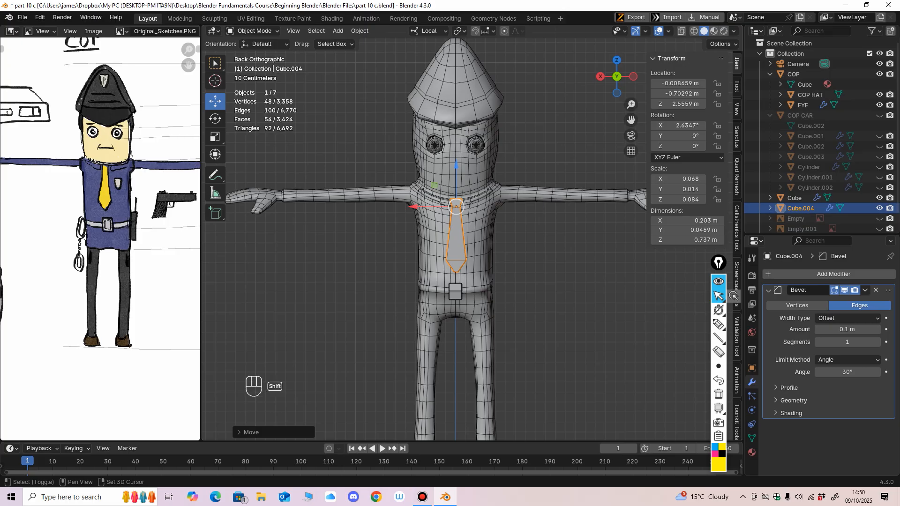
{"action": "key", "text": "shift+s"}
{"action": "key", "text": "Escape"}
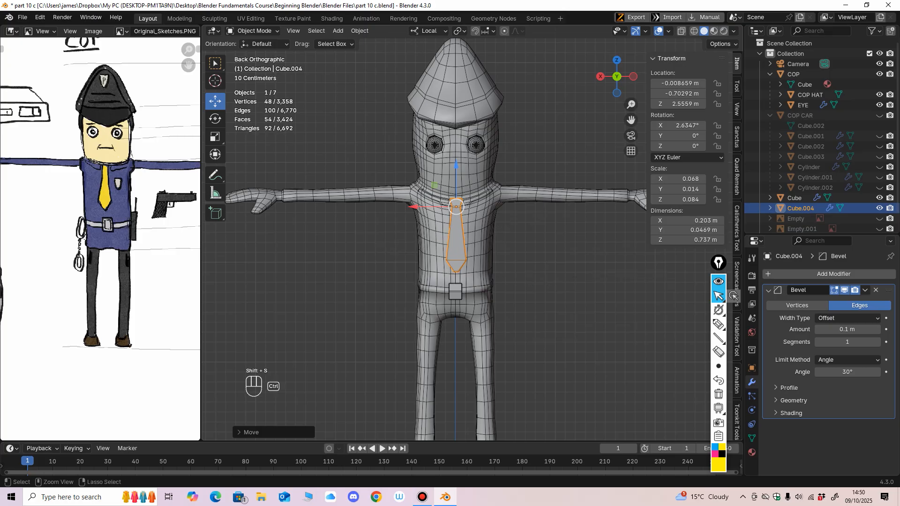
{"action": "key", "text": "ctrl+s"}
Unhide the COP CAR parts and duplicate the small rectangular front light beside the cop, at about X -1.793 m, Z 1.552 m.
{"action": "middle_click_drag", "start_coordinate": [468, 234], "coordinate": [398, 188], "text": "ctrl"}
{"action": "middle_click_drag", "start_coordinate": [399, 187], "coordinate": [358, 200], "text": "shift"}
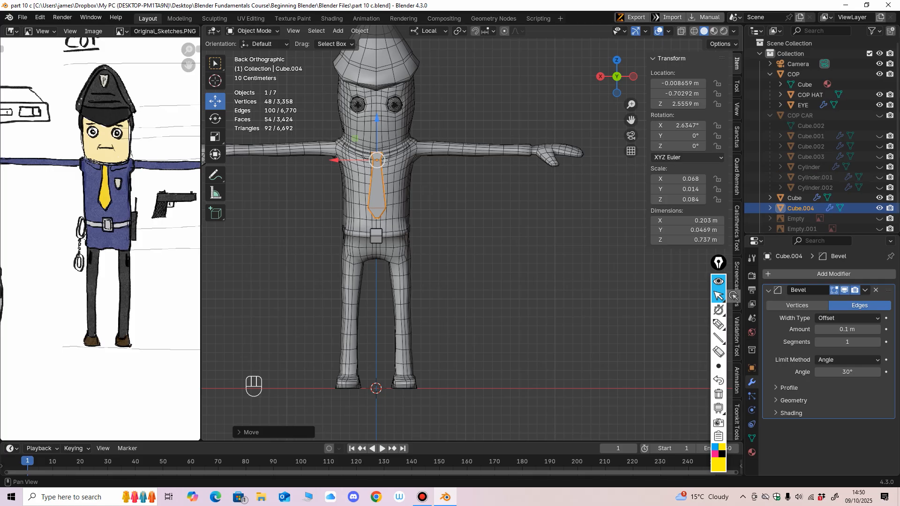
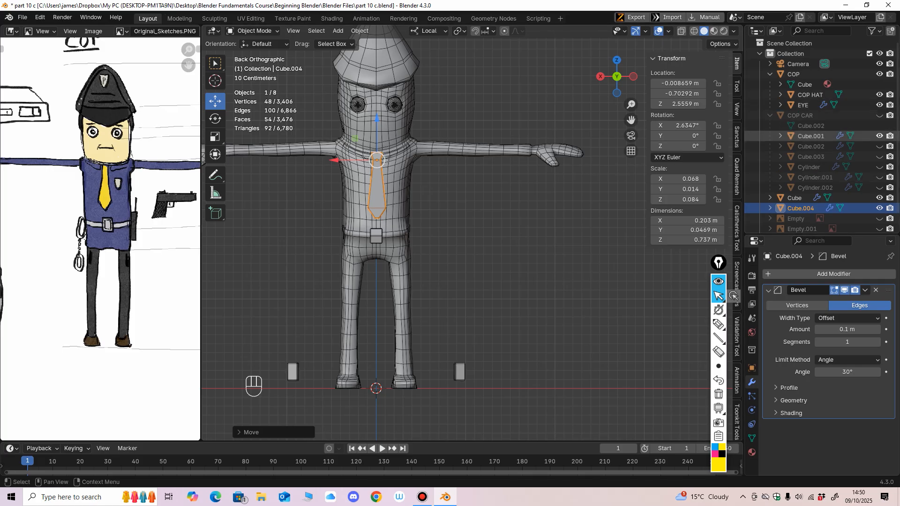
{"action": "left_click", "coordinate": [880, 115]}
{"action": "left_click", "coordinate": [459, 372]}
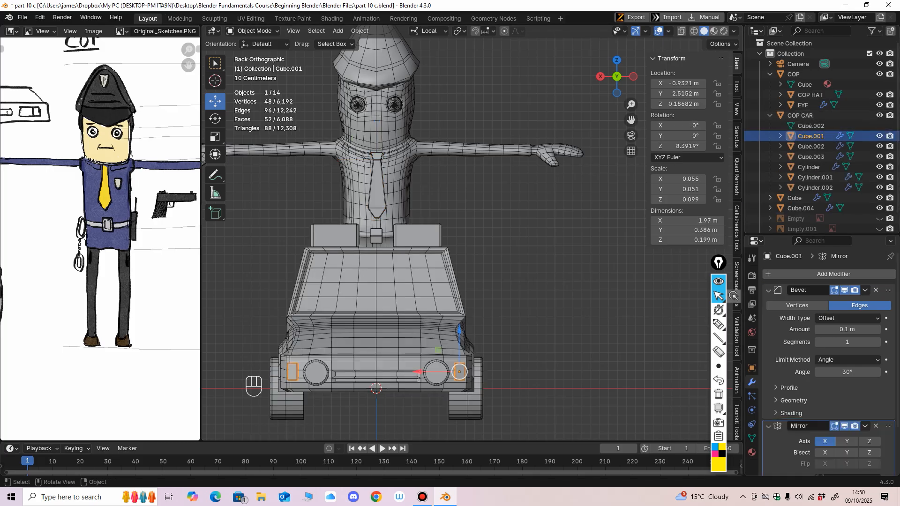
{"action": "middle_click_drag", "start_coordinate": [459, 372], "coordinate": [468, 346], "text": "shift"}
{"action": "key", "text": "shift+d"}
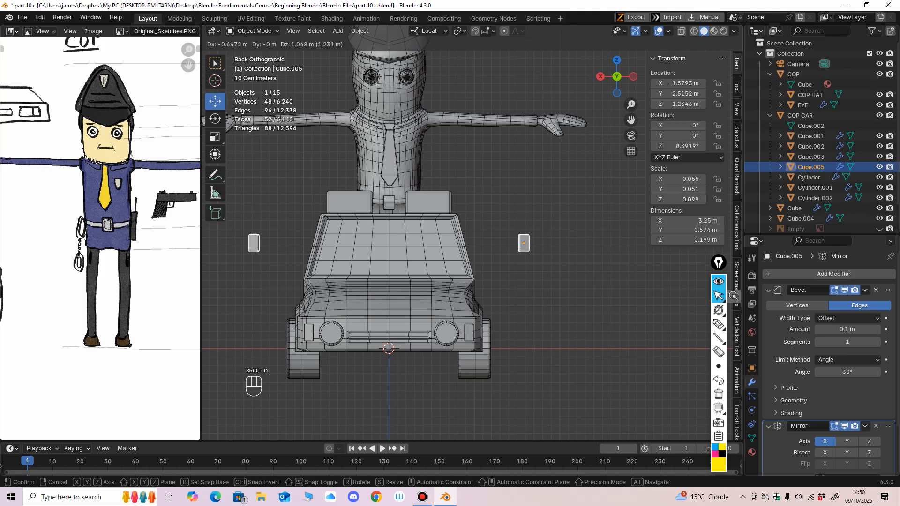
{"action": "left_click", "coordinate": [541, 211]}
{"action": "scroll", "coordinate": [540, 211], "scroll_direction": "down", "scroll_amount": 2}
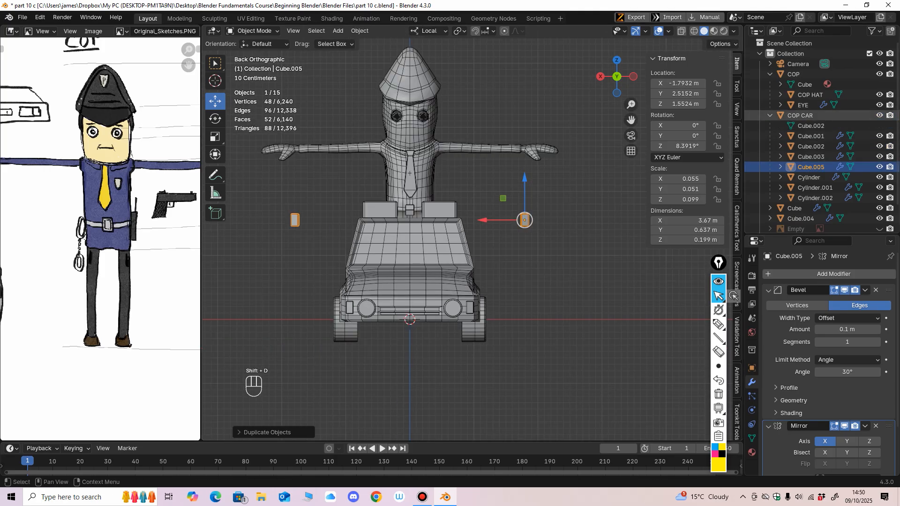
Hide the COP CAR and its original parts, leaving the duplicated light shown beside the cop.
{"action": "left_click", "coordinate": [880, 115], "text": "shift"}
{"action": "middle_click_drag", "start_coordinate": [467, 224], "coordinate": [460, 262], "text": "shift"}
{"action": "middle_click_drag", "start_coordinate": [460, 262], "coordinate": [481, 288], "text": "ctrl"}
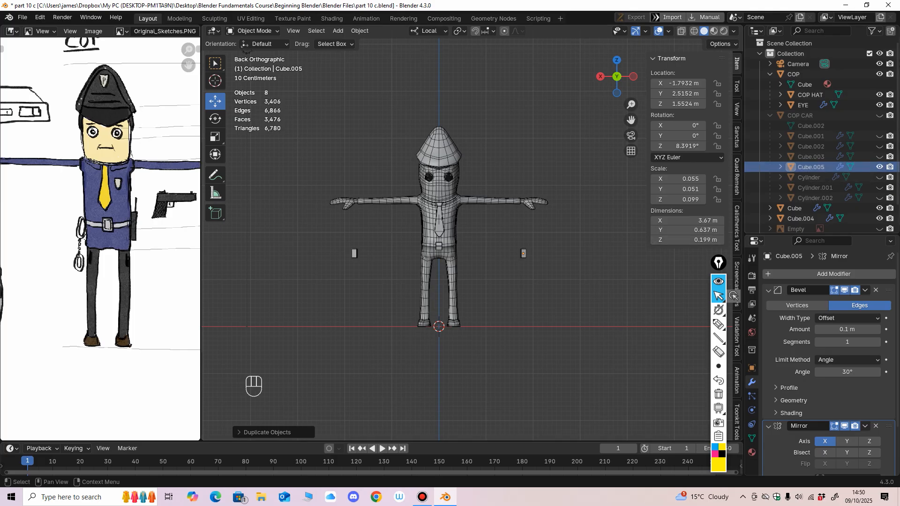
Unhide the COP CAR parts and rename the duplicated light beside the cop as Walkie Talkie.
{"action": "left_click", "coordinate": [880, 115], "text": "shift"}
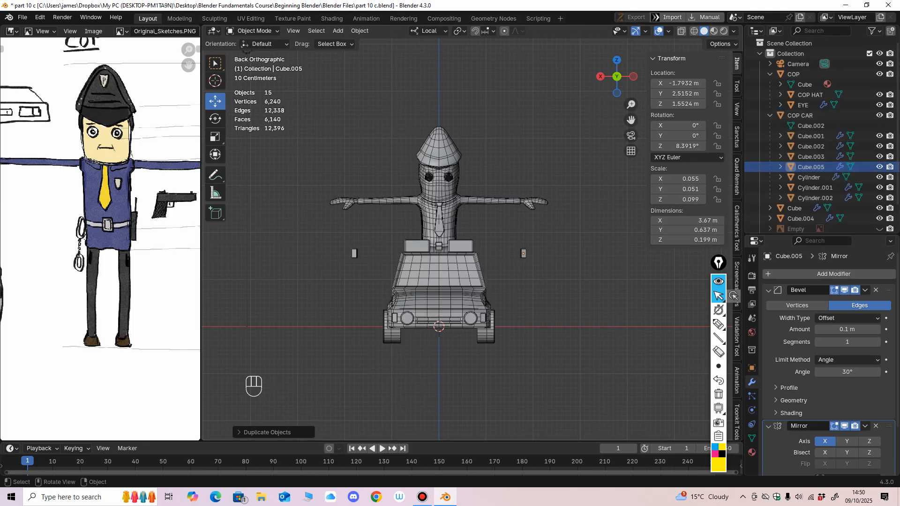
{"action": "left_click", "coordinate": [524, 253]}
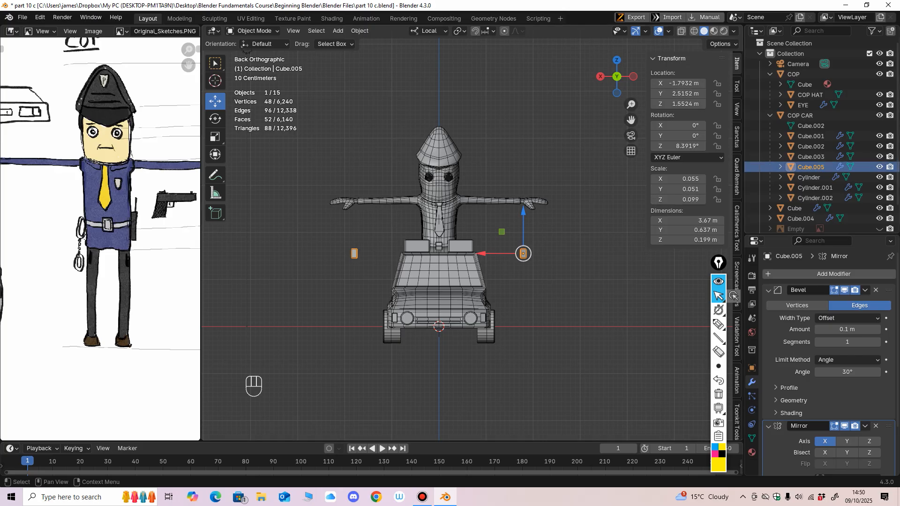
{"action": "double_click", "coordinate": [810, 166]}
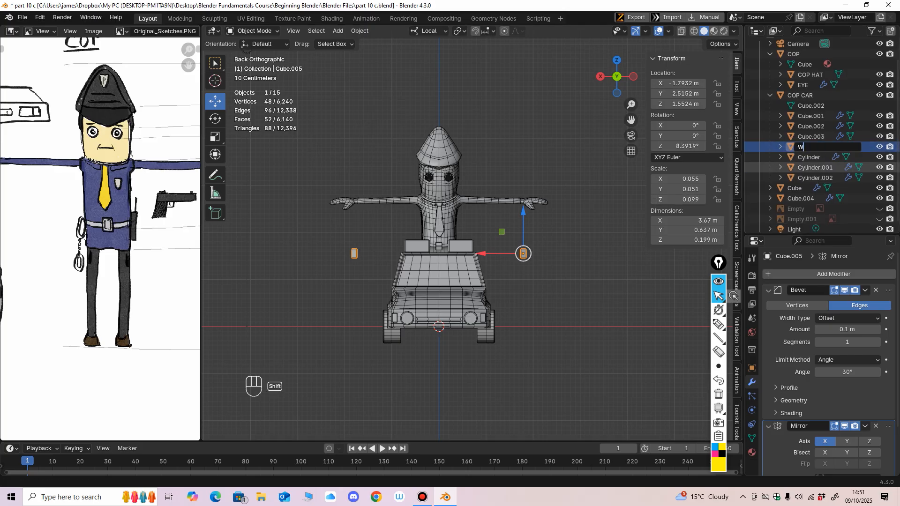
{"action": "type", "text": "Walkie Talkie"}
{"action": "key", "text": "Return"}
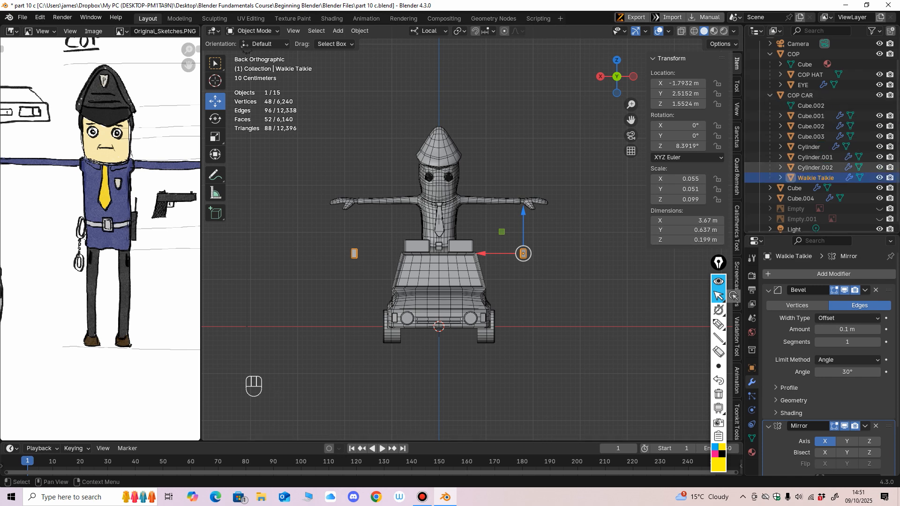
Hide the COP CAR and its parts again, keeping only the Walkie Talkie shown with the cop.
{"action": "left_click_drag", "start_coordinate": [879, 95], "coordinate": [879, 157]}
{"action": "left_click", "coordinate": [879, 167]}
{"action": "scroll", "coordinate": [506, 245], "scroll_direction": "up", "scroll_amount": 2}
{"action": "middle_click_drag", "start_coordinate": [539, 225], "coordinate": [508, 223], "text": "shift"}
{"action": "middle_click_drag", "start_coordinate": [539, 281], "coordinate": [515, 266], "text": "shift"}
{"action": "scroll", "coordinate": [578, 259], "scroll_direction": "up", "scroll_amount": 1}
{"action": "middle_click_drag", "start_coordinate": [516, 266], "coordinate": [532, 240], "text": "ctrl"}
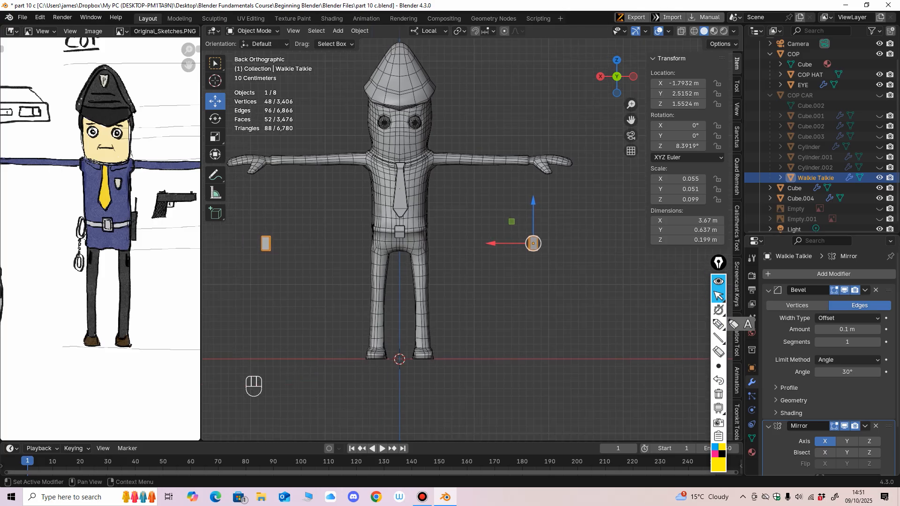
Apply the Mirror modifier on the Walkie Talkie.
{"action": "left_click", "coordinate": [865, 426]}
{"action": "left_click", "coordinate": [820, 356]}
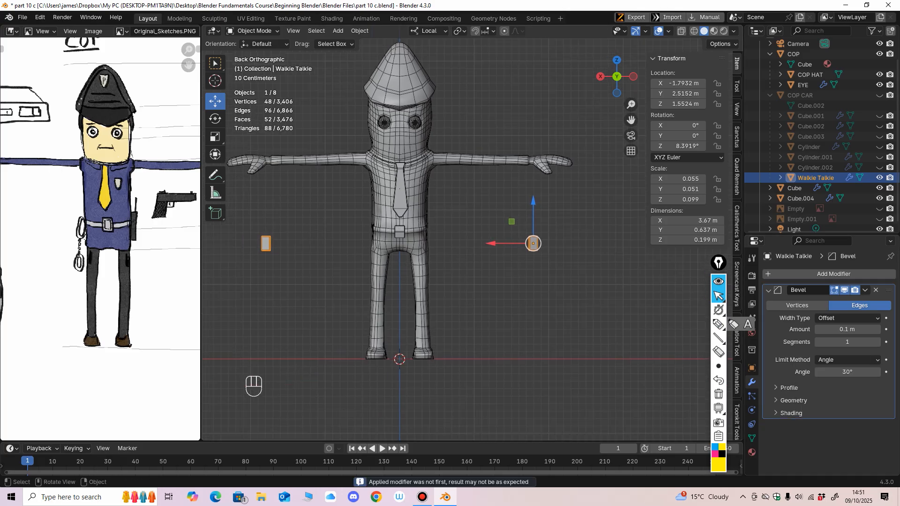
{"action": "middle_click_drag", "start_coordinate": [539, 281], "coordinate": [546, 277], "text": "shift"}
{"action": "middle_click_drag", "start_coordinate": [546, 277], "coordinate": [557, 300], "text": "ctrl"}
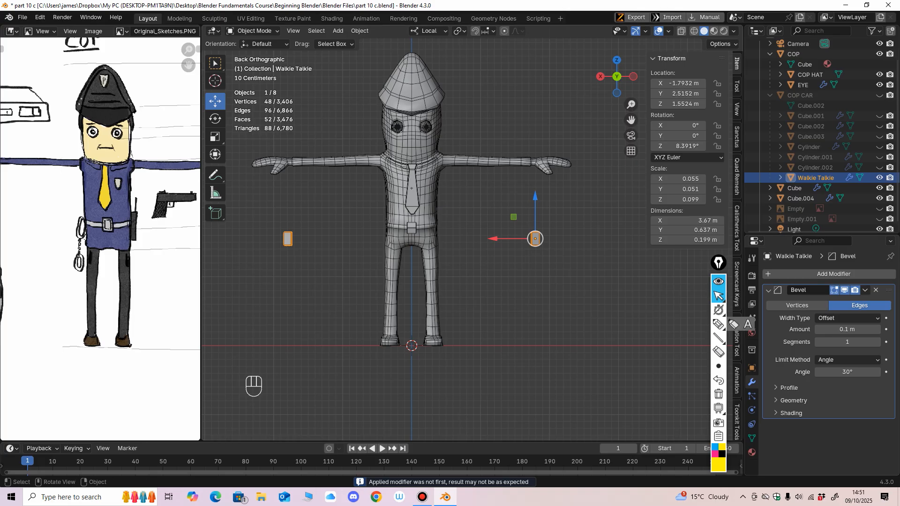
{"action": "middle_click_drag", "start_coordinate": [733, 323], "coordinate": [693, 331], "text": "shift"}
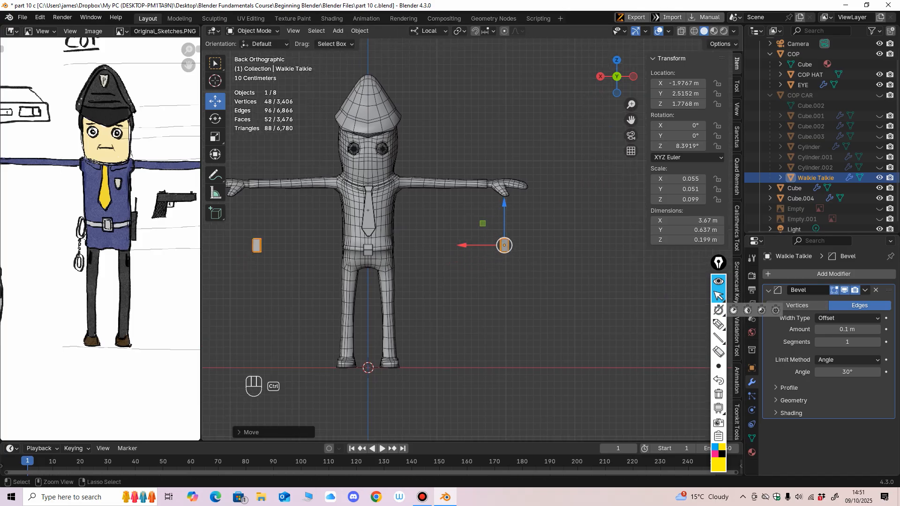
{"action": "mouse_move", "coordinate": [495, 247]}
{"action": "middle_mouse_down", "text": "shift"}
{"action": "mouse_move", "coordinate": [530, 249]}
{"action": "mouse_move", "coordinate": [507, 249]}
{"action": "middle_mouse_up", "text": "shift"}
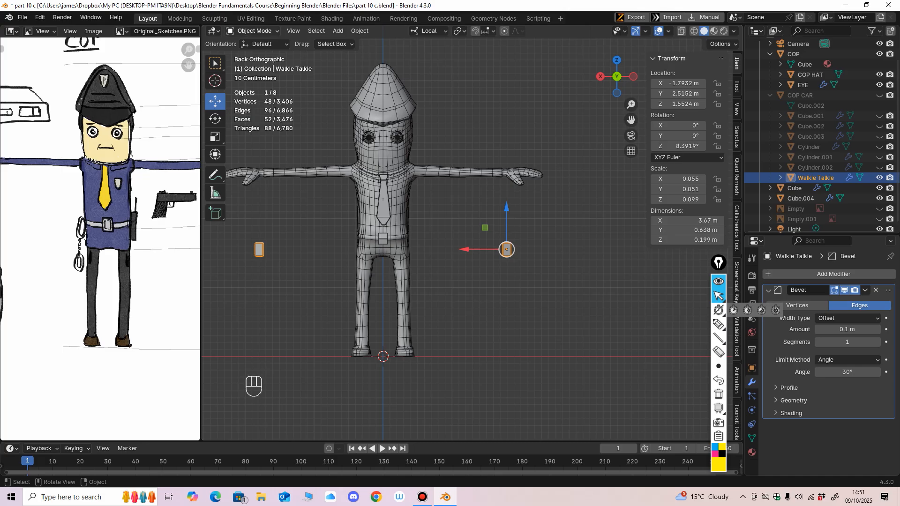
In Edit Mode, select the vertices of one of the Walkie Talkie's two boxes and move it sideways toward the cop.
{"action": "left_click", "coordinate": [253, 31]}
{"action": "left_click", "coordinate": [254, 54]}
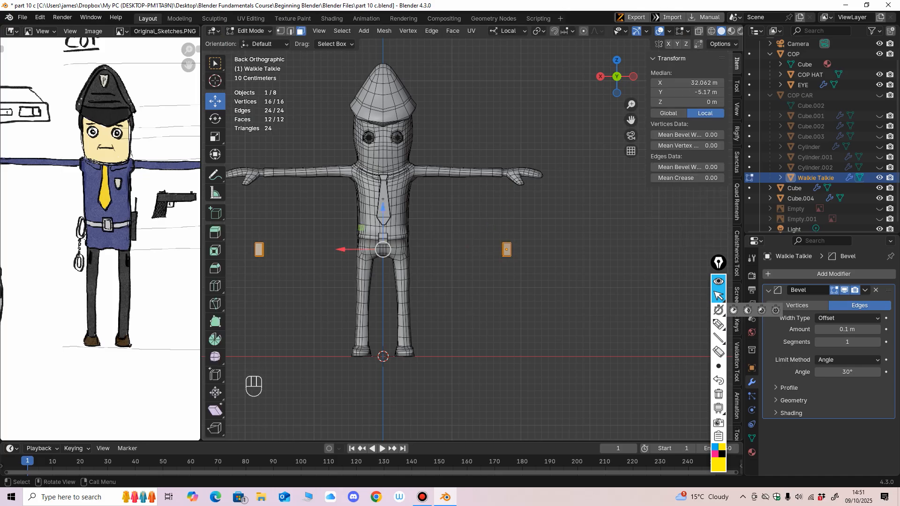
{"action": "left_click", "coordinate": [280, 31]}
{"action": "middle_click_drag", "start_coordinate": [487, 201], "coordinate": [490, 164], "text": "shift"}
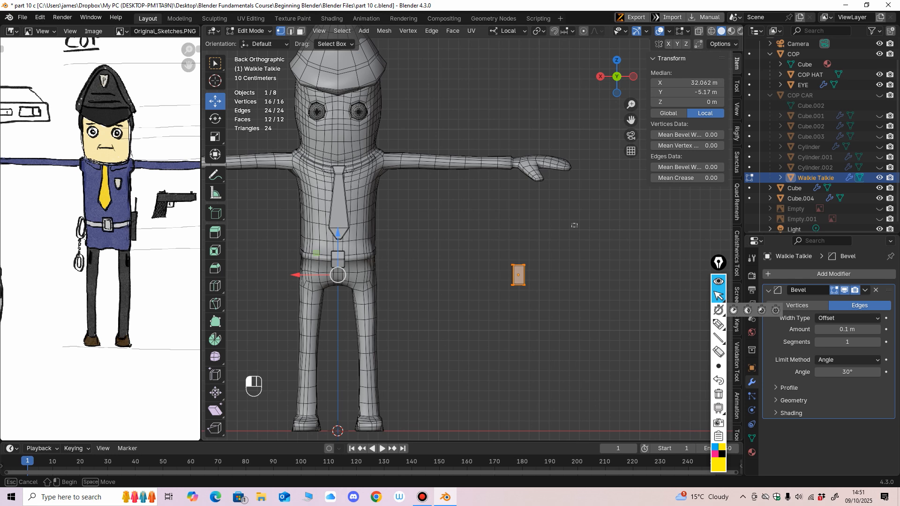
{"action": "left_click_drag", "start_coordinate": [478, 275], "coordinate": [419, 275]}
{"action": "middle_click_drag", "start_coordinate": [420, 275], "coordinate": [540, 257], "text": "shift"}
{"action": "left_click_drag", "start_coordinate": [539, 257], "coordinate": [495, 257]}
{"action": "middle_click_drag", "start_coordinate": [495, 257], "coordinate": [407, 323]}
{"action": "left_click_drag", "start_coordinate": [287, 253], "coordinate": [450, 242]}
{"action": "middle_click_drag", "start_coordinate": [450, 243], "coordinate": [417, 246], "text": "alt"}
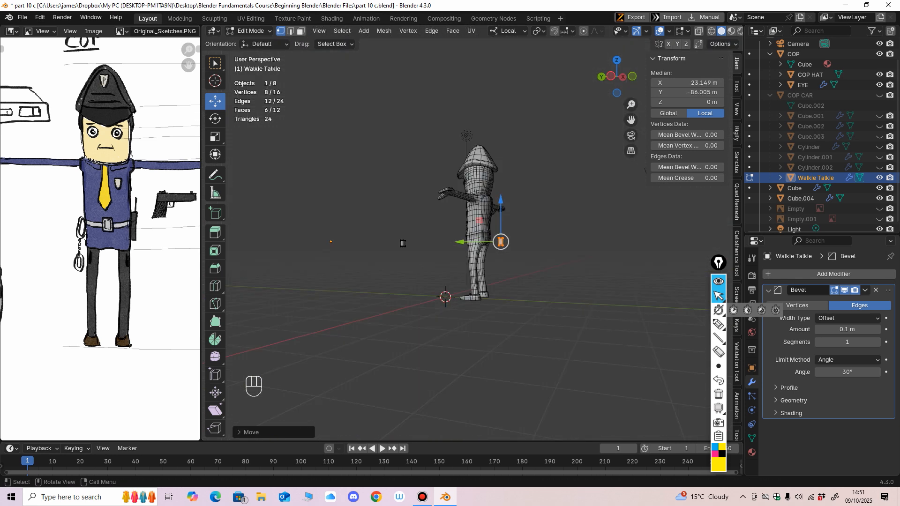
Bring the selected box beside the cop's hip and raise its top vertices, making it about 0.36 m tall, and return to Object Mode.
{"action": "left_click_drag", "start_coordinate": [461, 242], "coordinate": [427, 242]}
{"action": "middle_click_drag", "start_coordinate": [427, 242], "coordinate": [517, 190]}
{"action": "middle_click_drag", "start_coordinate": [517, 239], "coordinate": [426, 249]}
{"action": "middle_click_drag", "start_coordinate": [474, 265], "coordinate": [497, 187], "text": "shift"}
{"action": "left_click_drag", "start_coordinate": [427, 185], "coordinate": [457, 187]}
{"action": "middle_click_drag", "start_coordinate": [457, 188], "coordinate": [543, 202]}
{"action": "middle_click_drag", "start_coordinate": [485, 140], "coordinate": [520, 148], "text": "shift"}
{"action": "left_click_drag", "start_coordinate": [519, 147], "coordinate": [429, 187]}
{"action": "left_click_drag", "start_coordinate": [455, 134], "coordinate": [455, 102]}
{"action": "key", "text": "Tab"}
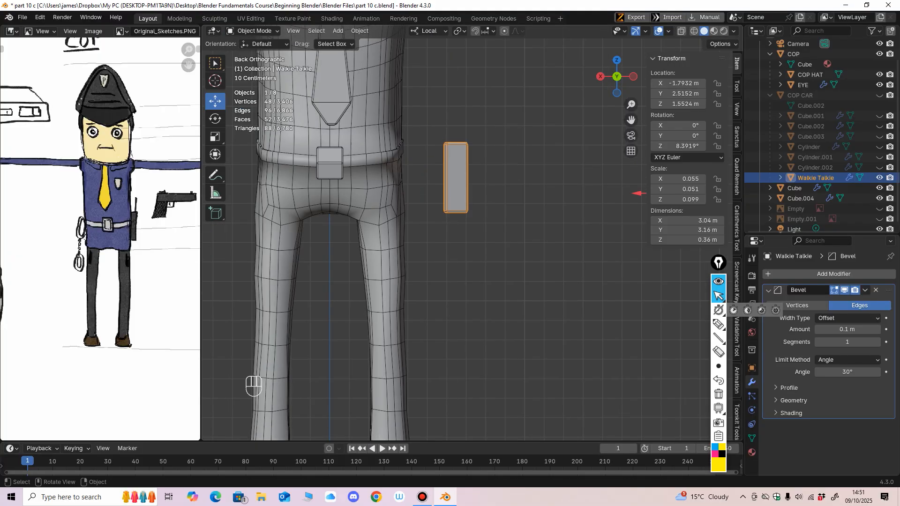
Set the Walkie Talkie's origin to its geometry and move it against the cop's hip, at about X 0.786 m, Z 1.574 m.
{"action": "scroll", "coordinate": [464, 234], "scroll_direction": "down", "scroll_amount": 3}
{"action": "left_click", "coordinate": [359, 30]}
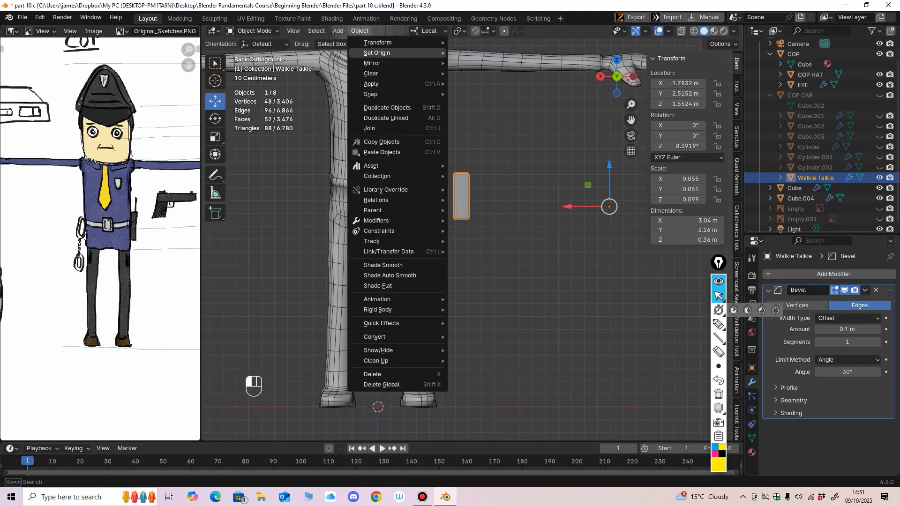
{"action": "mouse_move", "coordinate": [375, 52]}
{"action": "left_click", "coordinate": [499, 63]}
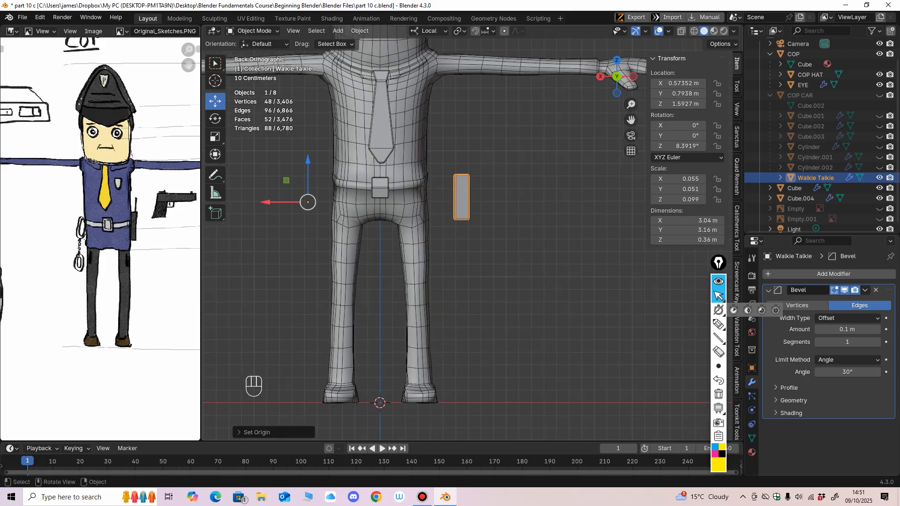
{"action": "left_click_drag", "start_coordinate": [307, 202], "coordinate": [282, 205]}
{"action": "middle_click_drag", "start_coordinate": [282, 205], "coordinate": [173, 210]}
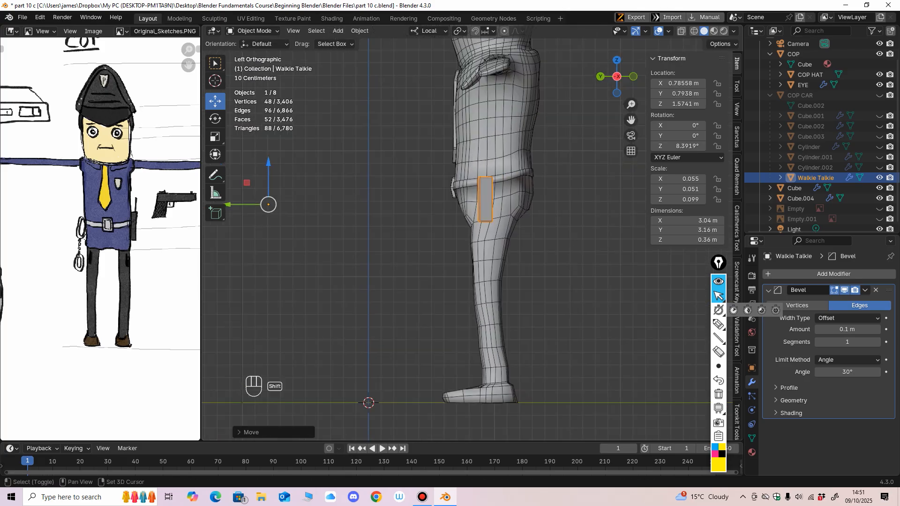
Try scaling the Walkie Talkie at the cop's hip.
{"action": "left_click", "coordinate": [215, 136]}
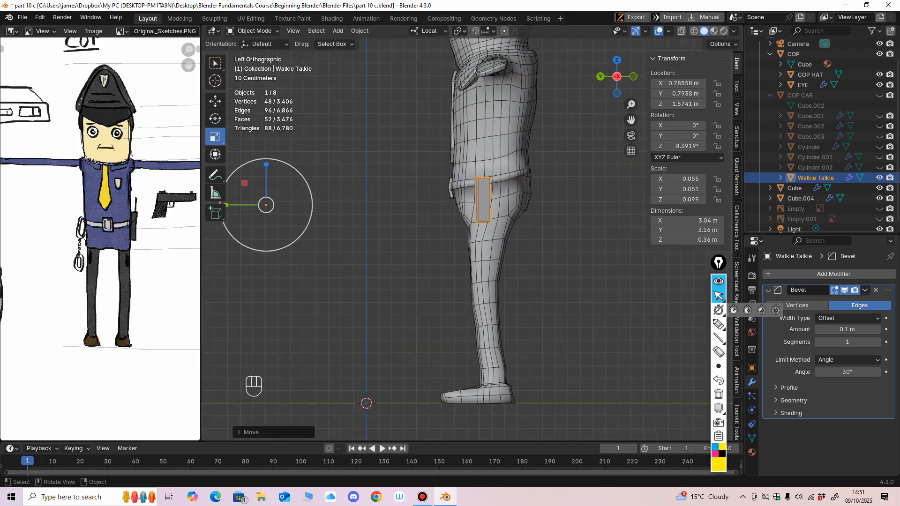
{"action": "middle_click_drag", "start_coordinate": [282, 207], "coordinate": [282, 239], "text": "ctrl"}
{"action": "left_click_drag", "start_coordinate": [286, 212], "coordinate": [280, 213]}
{"action": "key", "text": "ctrl+z"}
In Edit Mode, select the faces of the leftover mirrored box away from the cop and separate them into their own object.
{"action": "middle_click_drag", "start_coordinate": [281, 213], "coordinate": [323, 221]}
{"action": "middle_click_drag", "start_coordinate": [323, 222], "coordinate": [324, 253], "text": "ctrl"}
{"action": "middle_click_drag", "start_coordinate": [324, 253], "coordinate": [425, 270], "text": "shift"}
{"action": "left_click", "coordinate": [254, 31]}
{"action": "left_click", "coordinate": [253, 52]}
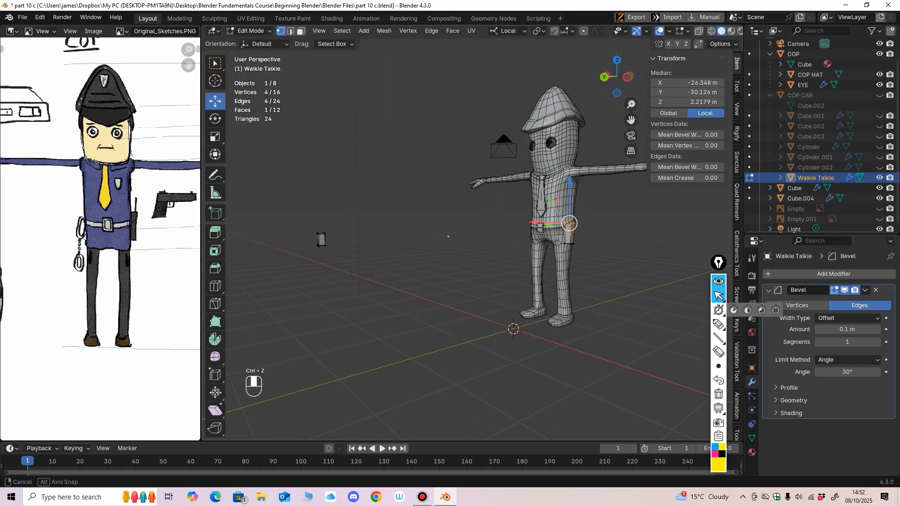
{"action": "middle_click_drag", "start_coordinate": [328, 178], "coordinate": [407, 185], "text": "shift"}
{"action": "scroll", "coordinate": [467, 230], "scroll_direction": "up", "scroll_amount": 2}
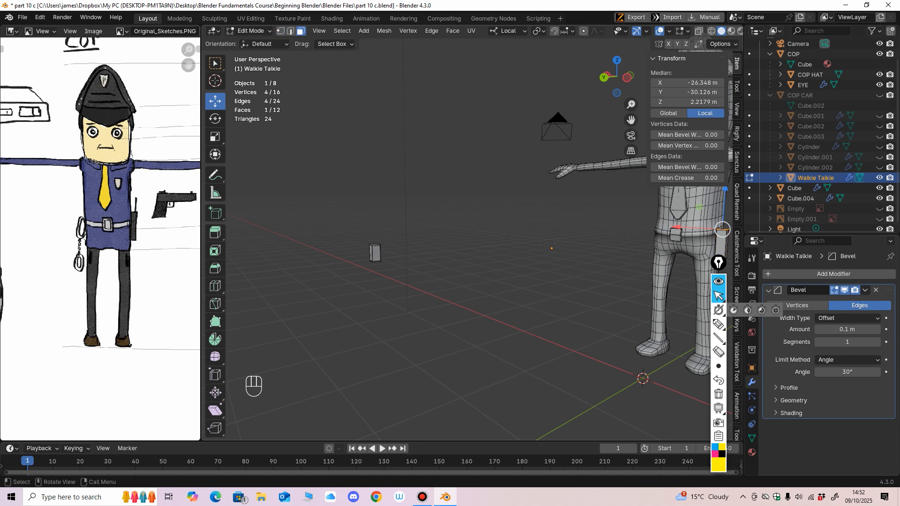
{"action": "left_click_drag", "start_coordinate": [442, 188], "coordinate": [328, 321]}
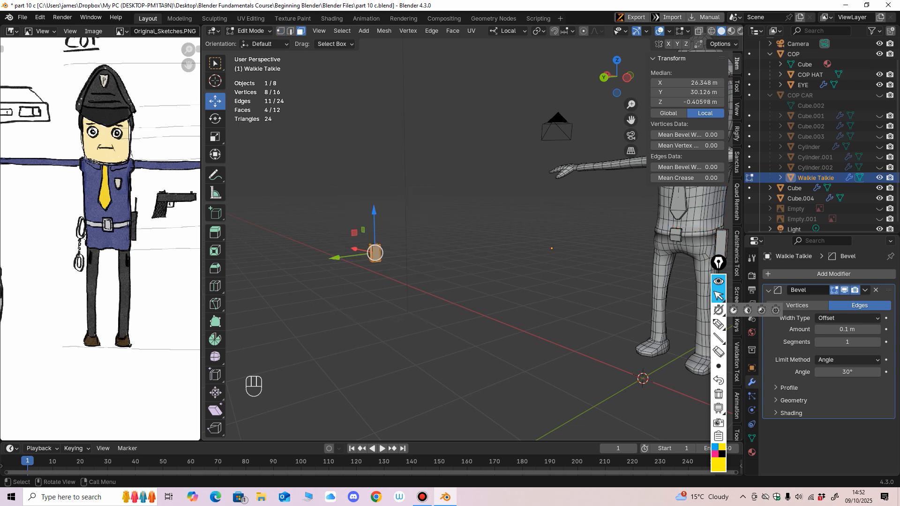
{"action": "key", "text": "p"}
{"action": "left_click", "coordinate": [348, 299]}
{"action": "scroll", "coordinate": [468, 234], "scroll_direction": "down", "scroll_amount": 4}
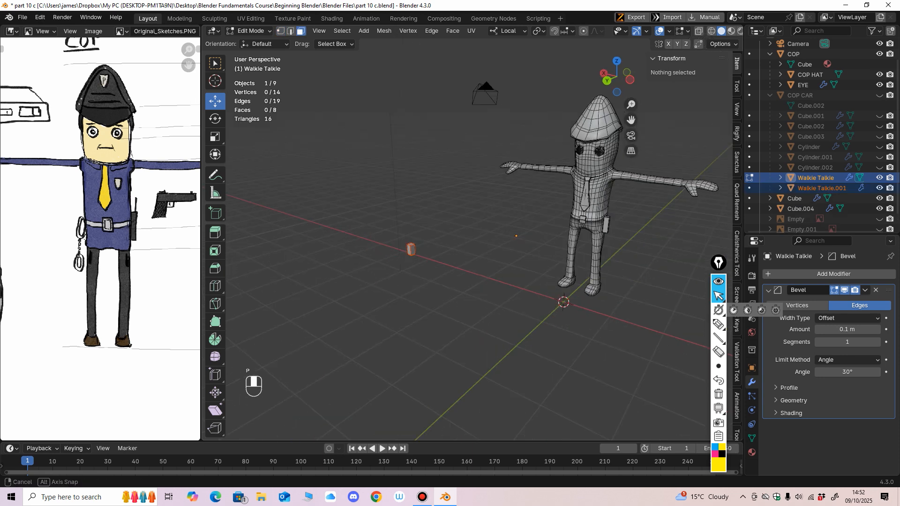
Try to move the separated leftover box in Object Mode.
{"action": "left_click", "coordinate": [248, 30]}
{"action": "left_click", "coordinate": [257, 42]}
{"action": "left_click", "coordinate": [822, 187]}
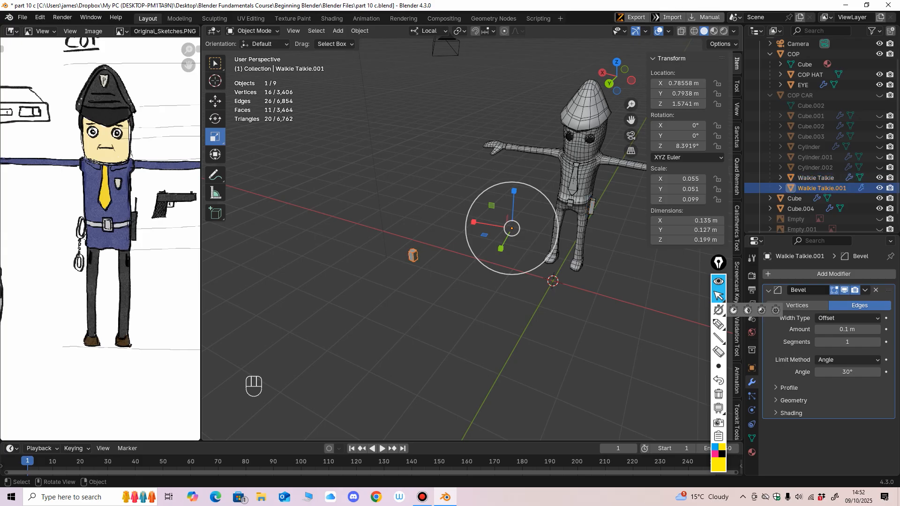
{"action": "left_click", "coordinate": [215, 101]}
{"action": "left_click_drag", "start_coordinate": [393, 239], "coordinate": [423, 291]}
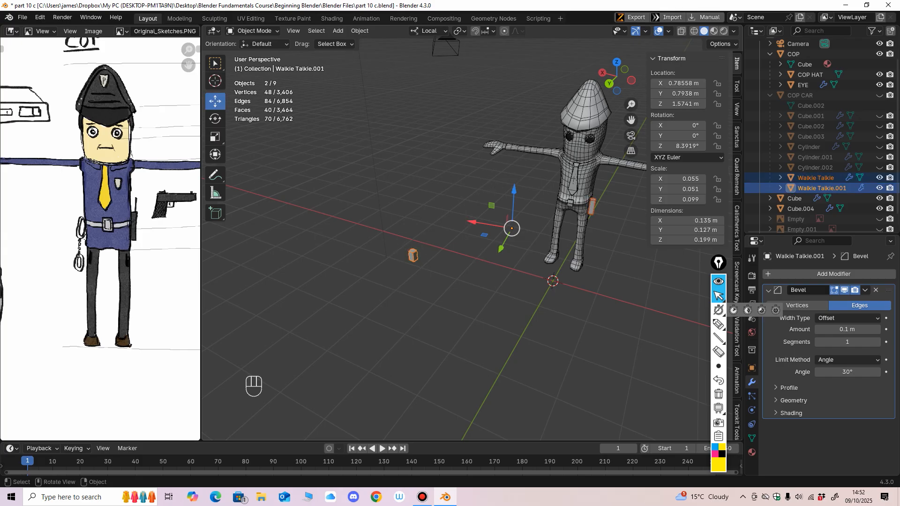
{"action": "left_click_drag", "start_coordinate": [511, 228], "coordinate": [474, 218]}
{"action": "key", "text": "ctrl+z"}
Apply the Bevel modifier on the separated object Walkie Talkie.001.
{"action": "middle_click_drag", "start_coordinate": [473, 218], "coordinate": [410, 231], "text": "shift"}
{"action": "scroll", "coordinate": [410, 218], "scroll_direction": "up", "scroll_amount": 1}
{"action": "scroll", "coordinate": [497, 295], "scroll_direction": "up", "scroll_amount": 3}
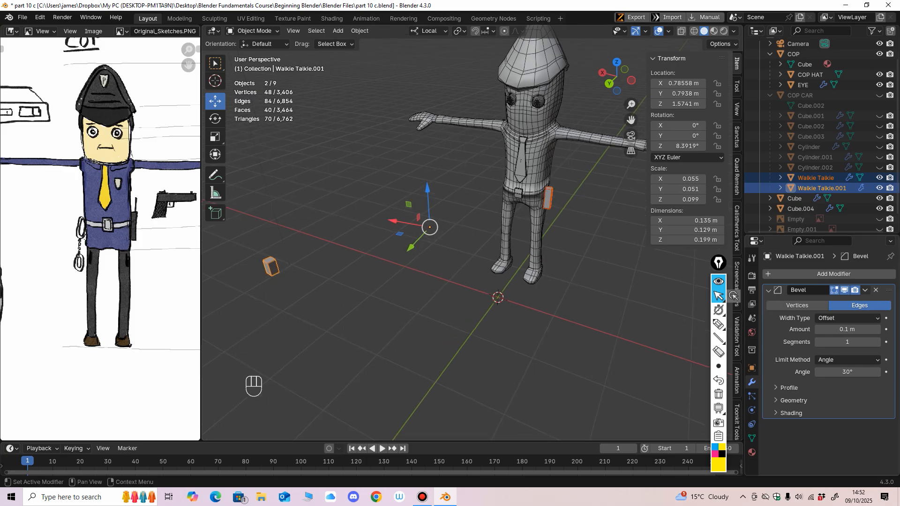
{"action": "left_click", "coordinate": [865, 290]}
{"action": "left_click", "coordinate": [818, 302]}
{"action": "middle_click_drag", "start_coordinate": [446, 262], "coordinate": [527, 267]}
{"action": "scroll", "coordinate": [527, 267], "scroll_direction": "up", "scroll_amount": 2}
{"action": "scroll", "coordinate": [492, 230], "scroll_direction": "down", "scroll_amount": 1}
Edit both walkie-talkie objects, select all of the leftover box's geometry with X-Ray on, and separate it.
{"action": "left_click", "coordinate": [252, 31]}
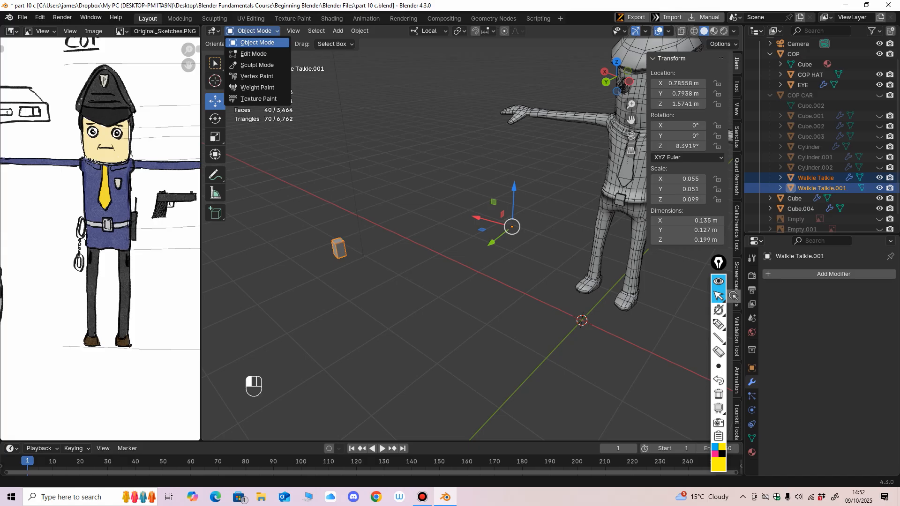
{"action": "left_click", "coordinate": [253, 53]}
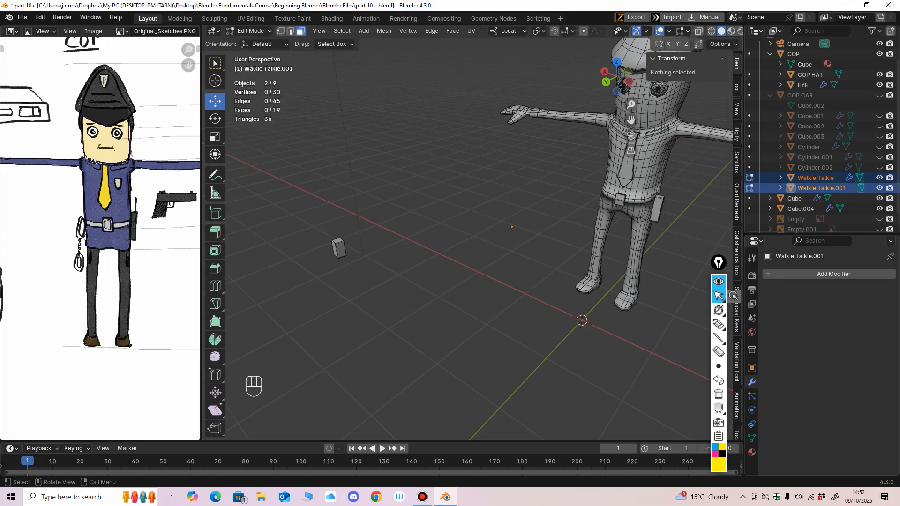
{"action": "left_click_drag", "start_coordinate": [318, 217], "coordinate": [358, 288]}
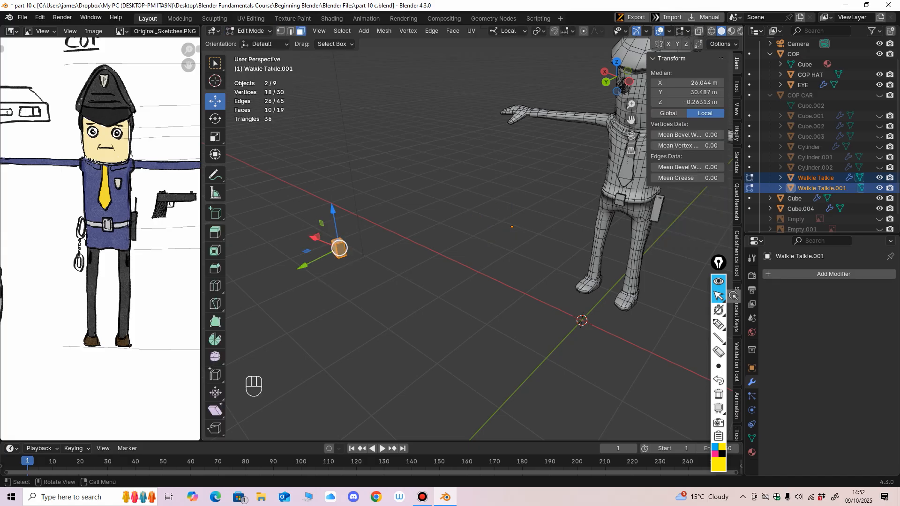
{"action": "left_click_drag", "start_coordinate": [339, 249], "coordinate": [361, 237]}
{"action": "key", "text": "ctrl+z"}
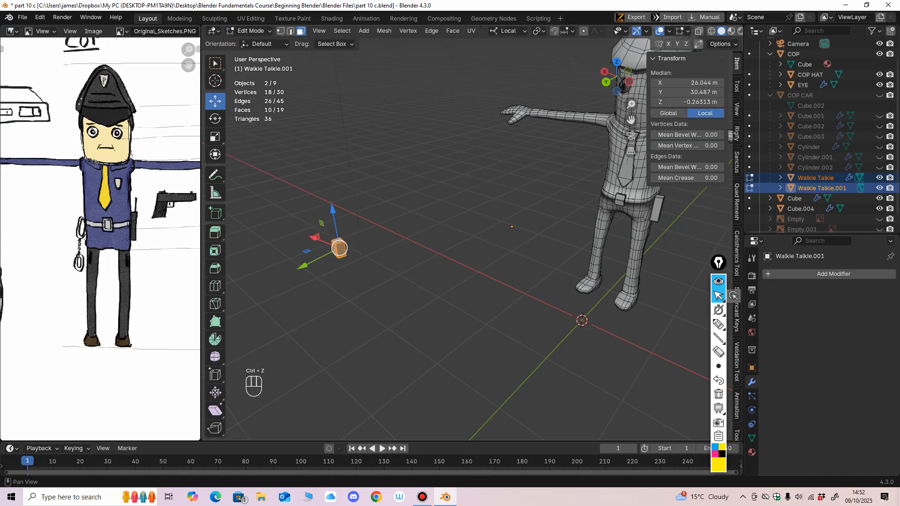
{"action": "left_click_drag", "start_coordinate": [342, 175], "coordinate": [342, 239]}
{"action": "key", "text": "p"}
{"action": "left_click", "coordinate": [340, 237]}
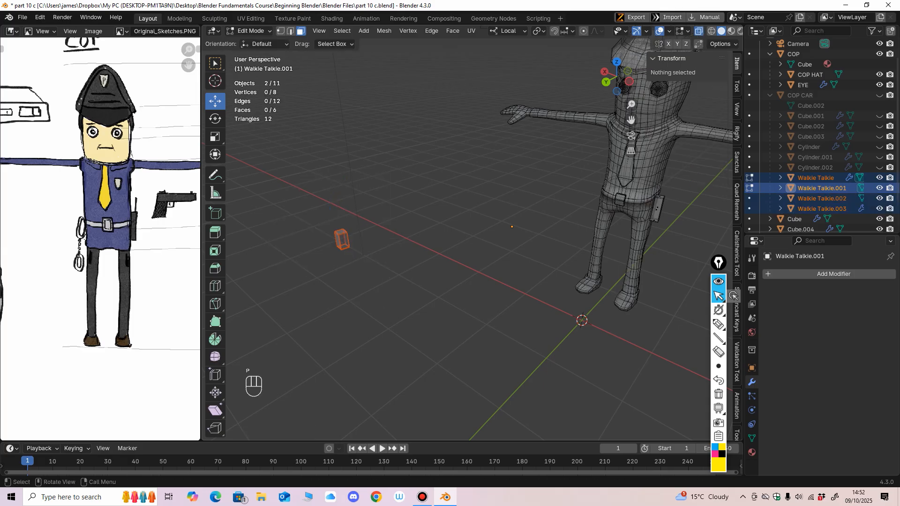
Return to Object Mode, select Walkie Talkie.002 at the leftover box, and try moving it.
{"action": "left_click", "coordinate": [251, 31]}
{"action": "left_click", "coordinate": [256, 42]}
{"action": "left_click", "coordinate": [342, 238]}
{"action": "left_click", "coordinate": [342, 238]}
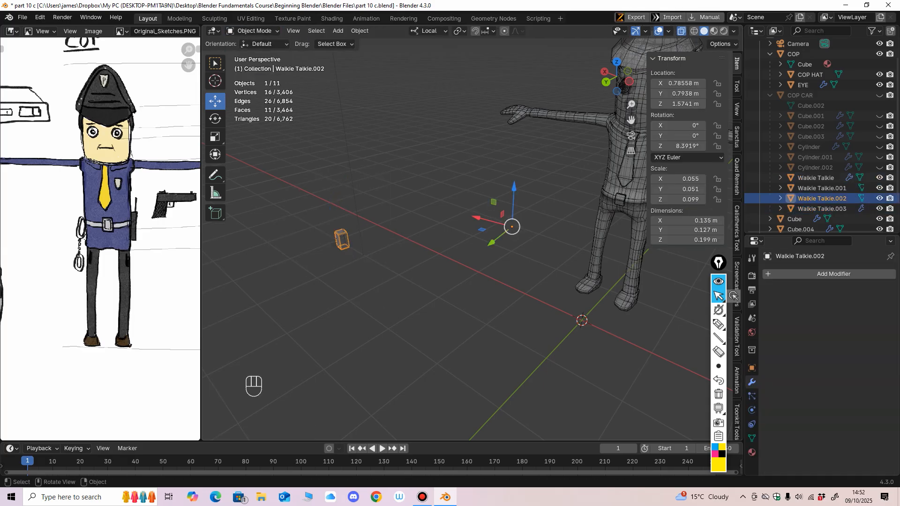
{"action": "scroll", "coordinate": [342, 238], "scroll_direction": "down", "scroll_amount": 2}
{"action": "left_click_drag", "start_coordinate": [501, 228], "coordinate": [475, 225]}
{"action": "key", "text": "ctrl+z"}
Delete all of the geometry of Walkie Talkie.002 in Edit Mode.
{"action": "middle_click_drag", "start_coordinate": [476, 225], "coordinate": [609, 150]}
{"action": "scroll", "coordinate": [472, 245], "scroll_direction": "down", "scroll_amount": 3}
{"action": "left_click", "coordinate": [253, 30]}
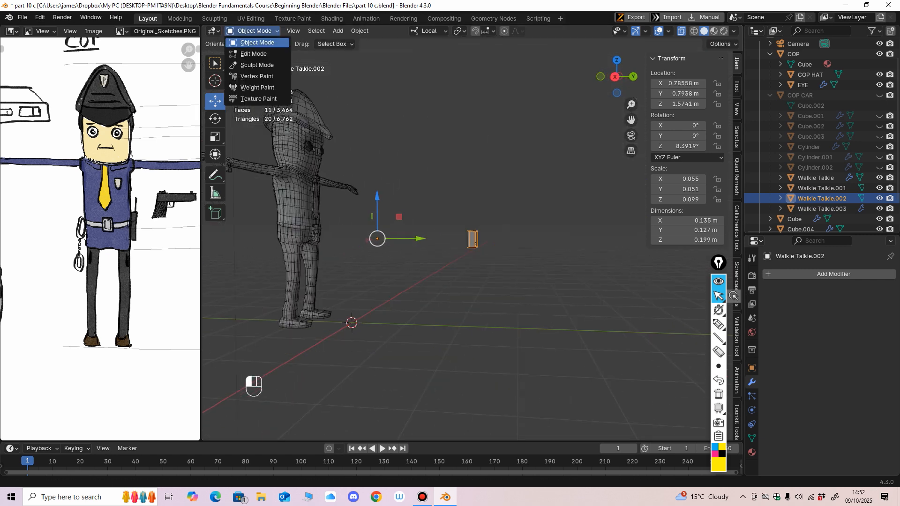
{"action": "left_click", "coordinate": [251, 53]}
{"action": "middle_click_drag", "start_coordinate": [422, 187], "coordinate": [338, 192]}
{"action": "key", "text": "a"}
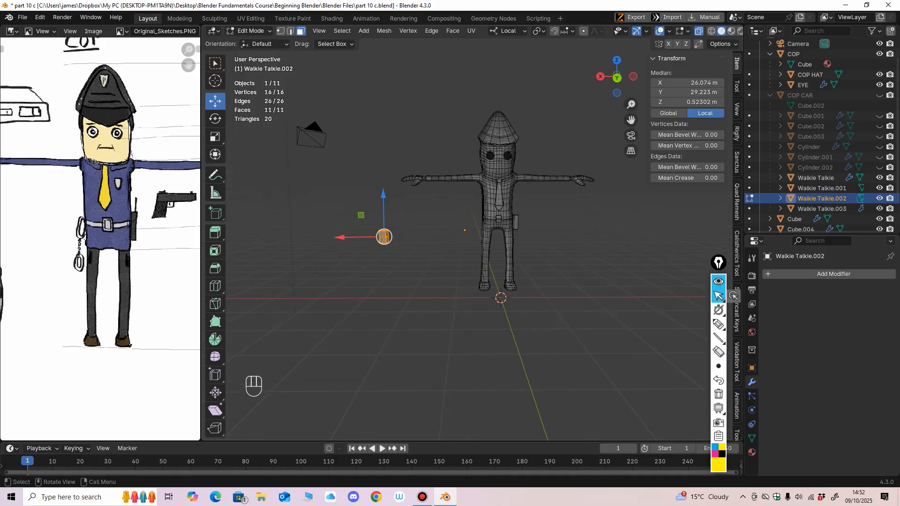
{"action": "key", "text": "Delete"}
{"action": "left_click", "coordinate": [401, 252]}
Box-select the remaining geometry of Walkie Talkie.002 at the leftover box and clear it from the mesh.
{"action": "middle_click_drag", "start_coordinate": [392, 222], "coordinate": [379, 230]}
{"action": "left_click_drag", "start_coordinate": [372, 215], "coordinate": [418, 255]}
{"action": "key", "text": "Delete"}
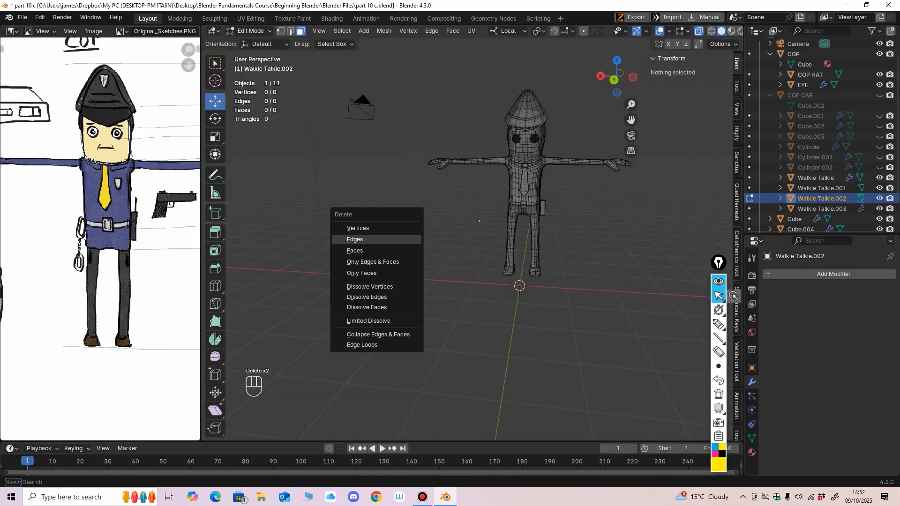
{"action": "left_click", "coordinate": [403, 239]}
{"action": "key", "text": "Delete"}
{"action": "left_click", "coordinate": [398, 231]}
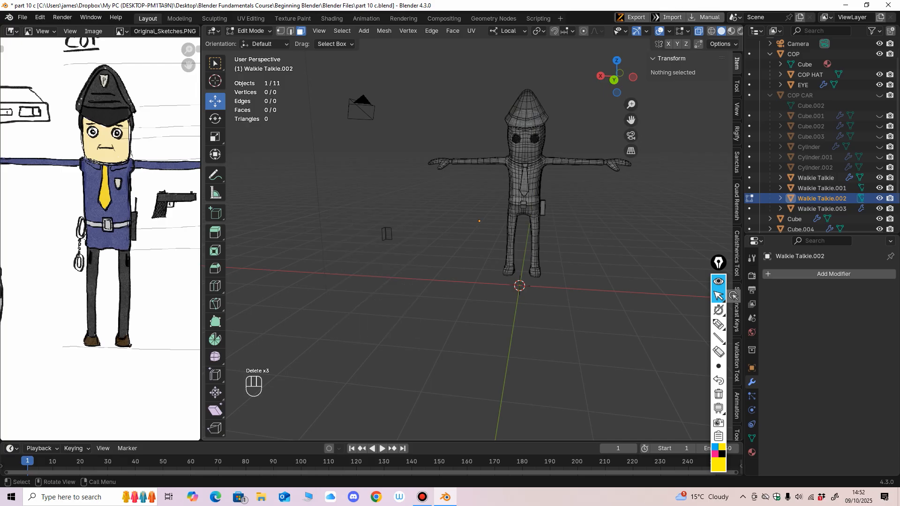
{"action": "key", "text": "Delete"}
{"action": "left_click", "coordinate": [393, 252]}
Select Walkie Talkie.003 at the leftover box in Object Mode and delete its geometry in Edit Mode.
{"action": "left_click", "coordinate": [254, 31]}
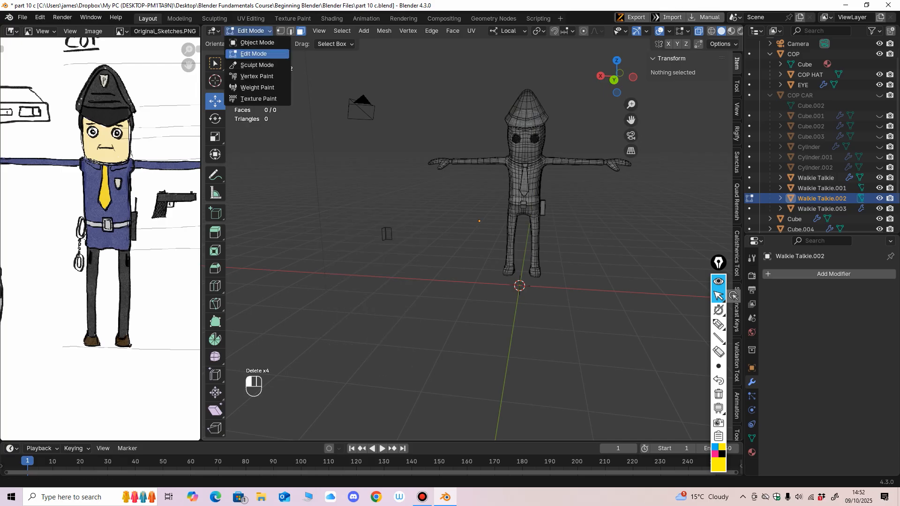
{"action": "left_click", "coordinate": [258, 42]}
{"action": "left_click", "coordinate": [388, 233]}
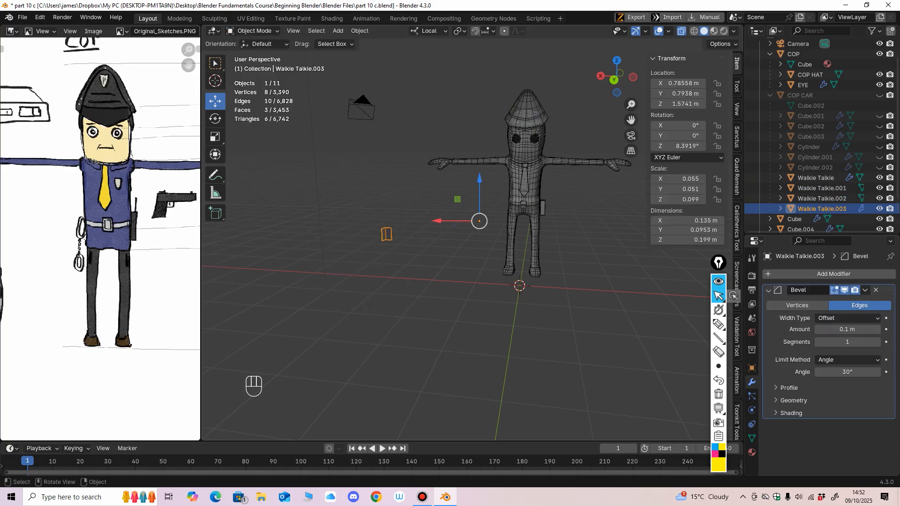
{"action": "left_click", "coordinate": [254, 31]}
{"action": "left_click", "coordinate": [258, 42]}
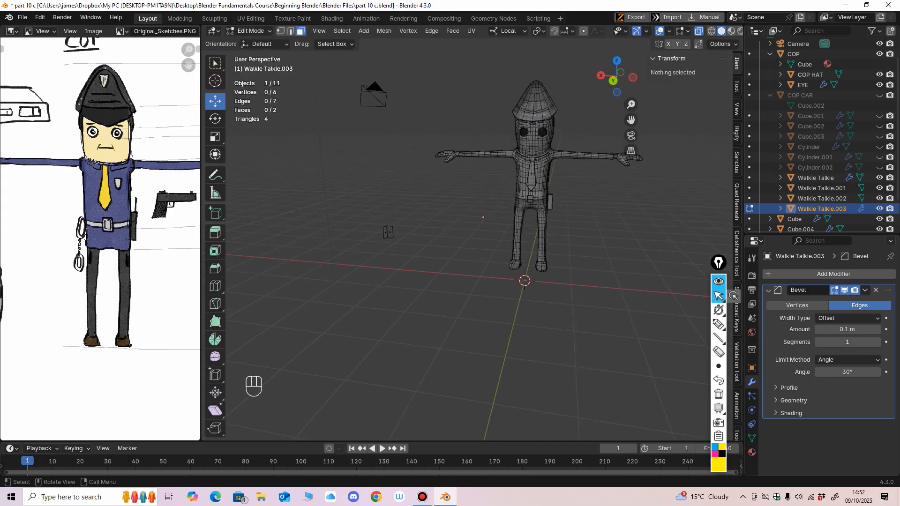
{"action": "key", "text": "Delete"}
{"action": "left_click", "coordinate": [341, 258]}
{"action": "middle_click_drag", "start_coordinate": [344, 262], "coordinate": [312, 262]}
Return to Object Mode, select the Walkie Talkie object at the hip, and set its origin to its geometry.
{"action": "left_click", "coordinate": [252, 31]}
{"action": "left_click", "coordinate": [258, 42]}
{"action": "left_click", "coordinate": [532, 224]}
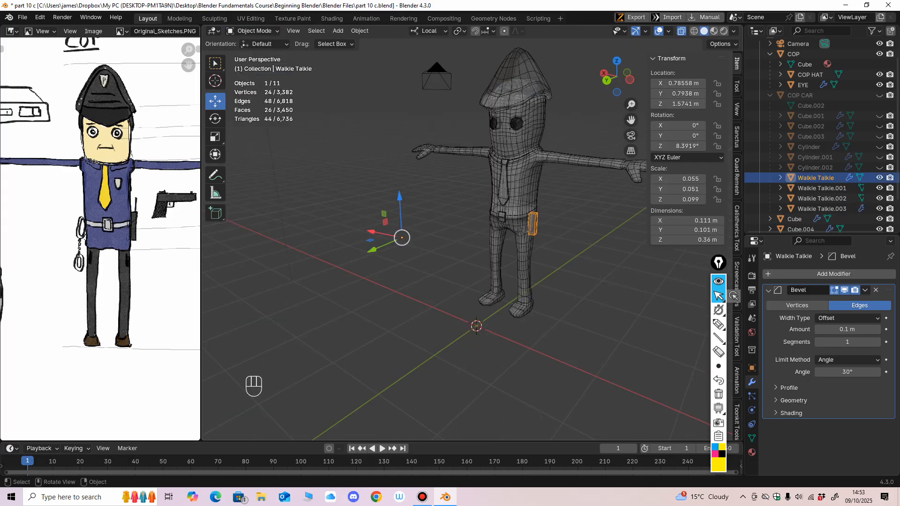
{"action": "middle_click_drag", "start_coordinate": [532, 224], "coordinate": [544, 225]}
{"action": "left_click", "coordinate": [359, 31]}
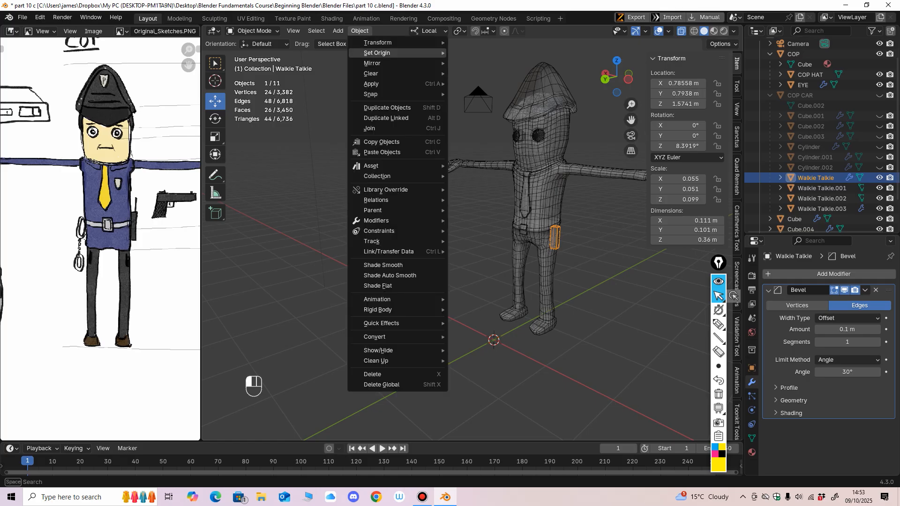
{"action": "mouse_move", "coordinate": [370, 53]}
{"action": "left_click", "coordinate": [487, 63]}
With X-Ray off, raise the walkie-talkie to about Z 1.67 m, deepen it to a Y scale of about 0.091, and shift it along the hip.
{"action": "middle_click_drag", "start_coordinate": [487, 122], "coordinate": [445, 118]}
{"action": "scroll", "coordinate": [479, 121], "scroll_direction": "up", "scroll_amount": 2}
{"action": "mouse_move", "coordinate": [445, 118]}
{"action": "middle_mouse_down", "text": "shift"}
{"action": "mouse_move", "coordinate": [501, 134]}
{"action": "mouse_move", "coordinate": [437, 142]}
{"action": "middle_mouse_up", "text": "shift"}
{"action": "key", "text": "alt+z"}
{"action": "key", "text": "KP_Decimal"}
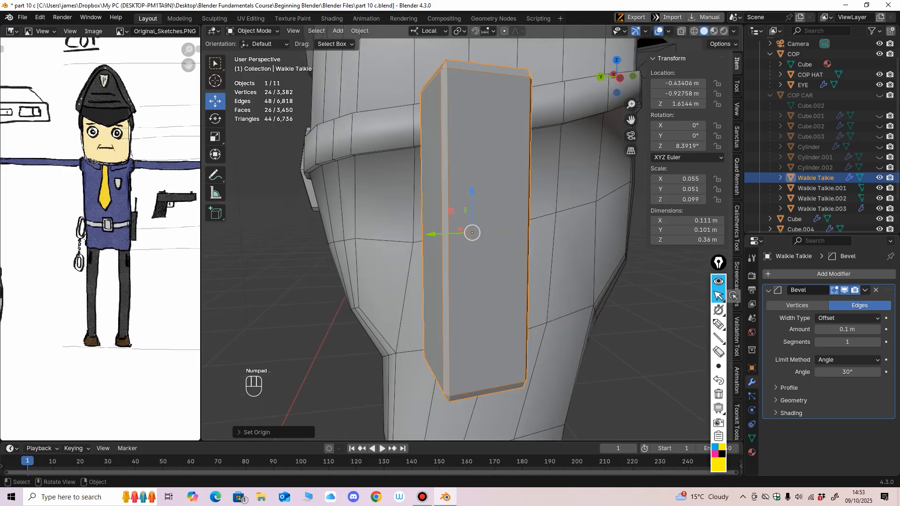
{"action": "scroll", "coordinate": [437, 143], "scroll_direction": "down", "scroll_amount": 6}
{"action": "mouse_move", "coordinate": [436, 143]}
{"action": "middle_mouse_down"}
{"action": "mouse_move", "coordinate": [529, 152]}
{"action": "mouse_move", "coordinate": [489, 175]}
{"action": "mouse_move", "coordinate": [433, 147]}
{"action": "middle_mouse_up"}
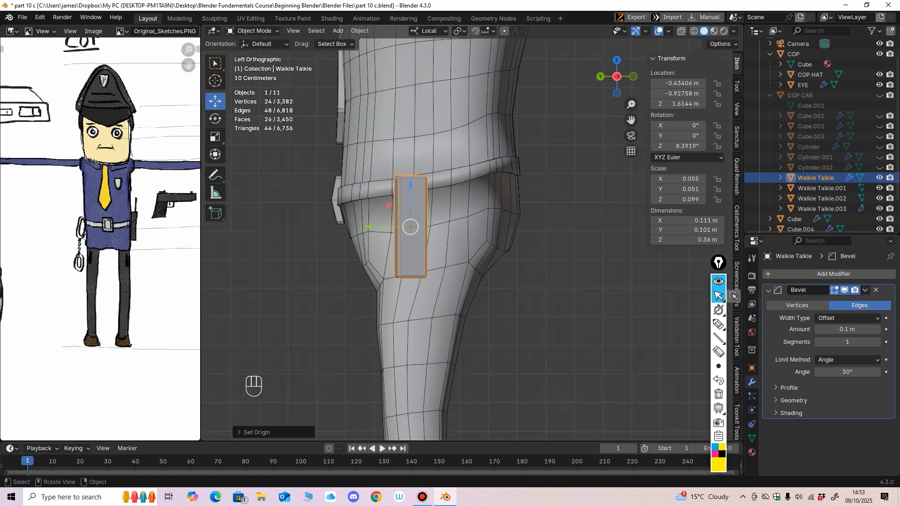
{"action": "mouse_move", "coordinate": [370, 227]}
{"action": "left_mouse_down"}
{"action": "mouse_move", "coordinate": [339, 227]}
{"action": "mouse_move", "coordinate": [378, 227]}
{"action": "left_mouse_up"}
{"action": "key", "text": "ctrl+z"}
{"action": "middle_click_drag", "start_coordinate": [378, 227], "coordinate": [460, 251]}
{"action": "left_click_drag", "start_coordinate": [424, 186], "coordinate": [423, 170]}
{"action": "middle_click_drag", "start_coordinate": [424, 170], "coordinate": [344, 189]}
{"action": "left_click_drag", "start_coordinate": [381, 212], "coordinate": [387, 212]}
{"action": "middle_click_drag", "start_coordinate": [387, 211], "coordinate": [445, 234]}
In Edit Mode, loop-cut the walkie-talkie vertically, with two cuts across its width and two across its depth.
{"action": "left_click", "coordinate": [253, 31]}
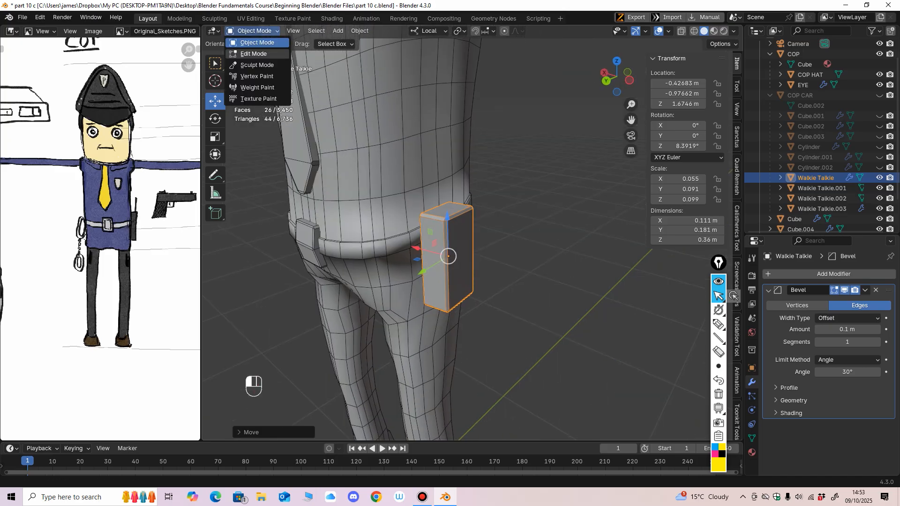
{"action": "left_click", "coordinate": [251, 41]}
{"action": "left_click", "coordinate": [215, 286]}
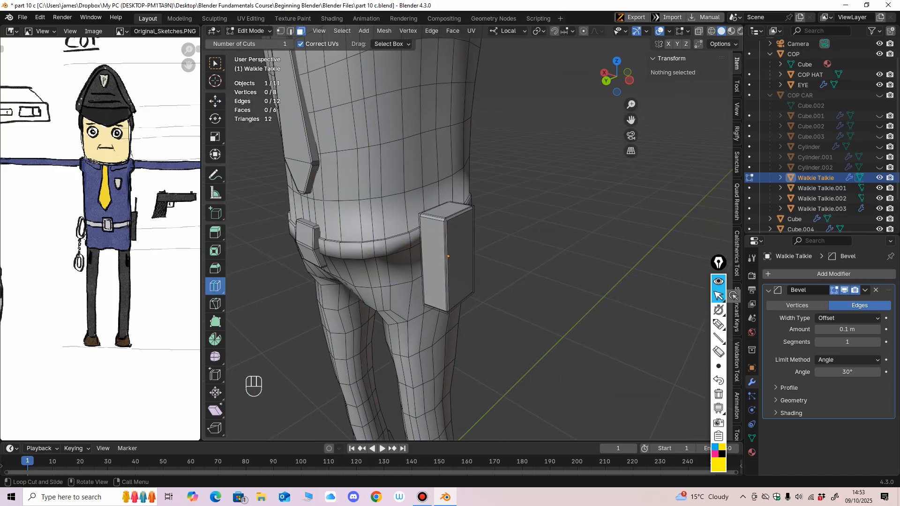
{"action": "middle_click_drag", "start_coordinate": [449, 253], "coordinate": [429, 254]}
{"action": "left_click_drag", "start_coordinate": [453, 223], "coordinate": [464, 219]}
{"action": "middle_click_drag", "start_coordinate": [463, 219], "coordinate": [452, 218]}
{"action": "left_click_drag", "start_coordinate": [450, 218], "coordinate": [460, 217]}
{"action": "middle_click_drag", "start_coordinate": [460, 217], "coordinate": [452, 253]}
{"action": "mouse_move", "coordinate": [451, 220]}
{"action": "left_mouse_down"}
{"action": "mouse_move", "coordinate": [445, 215]}
{"action": "mouse_move", "coordinate": [456, 224]}
{"action": "left_mouse_up"}
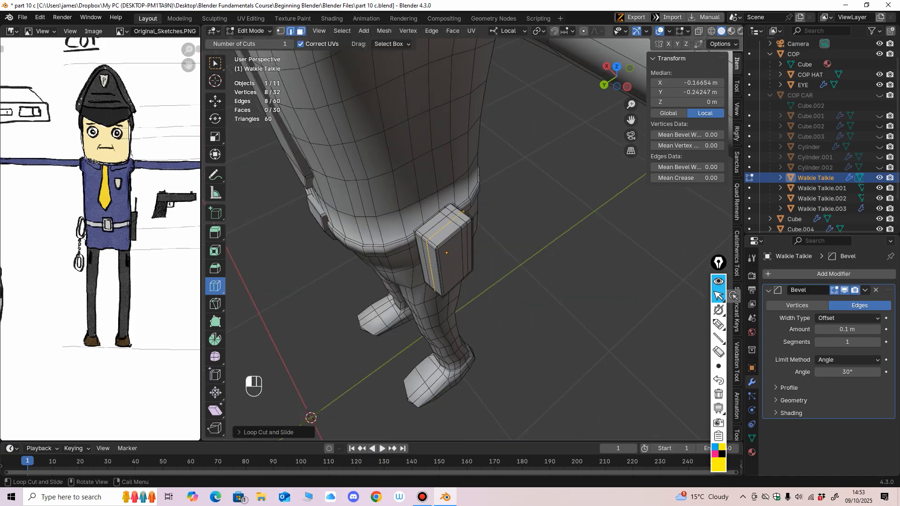
{"action": "key", "text": "ctrl+z"}
{"action": "key", "text": "ctrl+shift+z"}
{"action": "key", "text": "ctrl+z"}
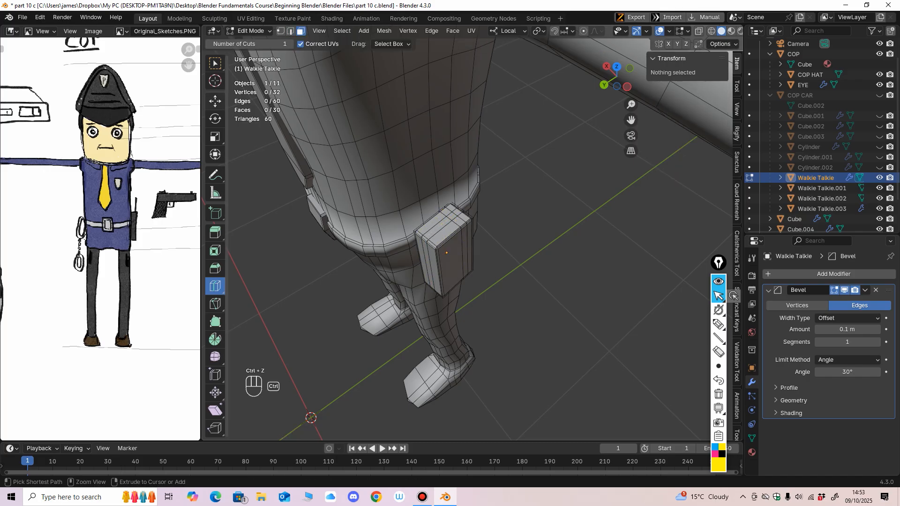
Extrude one small inner face on the walkie-talkie's top upward as an antenna, making the object about 0.61 m tall, and return to Object Mode.
{"action": "left_click", "coordinate": [215, 101]}
{"action": "left_click", "coordinate": [451, 215]}
{"action": "middle_click_drag", "start_coordinate": [451, 215], "coordinate": [415, 164]}
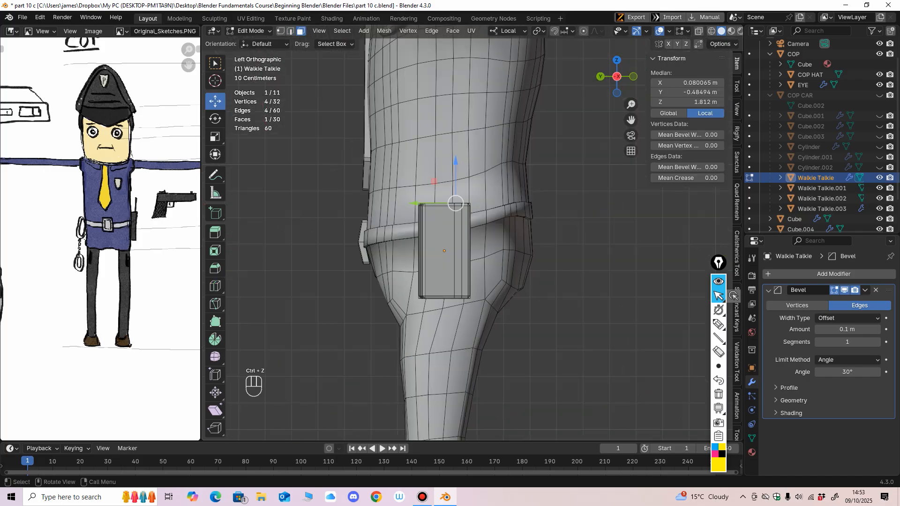
{"action": "left_click", "coordinate": [216, 233]}
{"action": "left_click_drag", "start_coordinate": [455, 164], "coordinate": [456, 97]}
{"action": "middle_click_drag", "start_coordinate": [455, 99], "coordinate": [555, 105]}
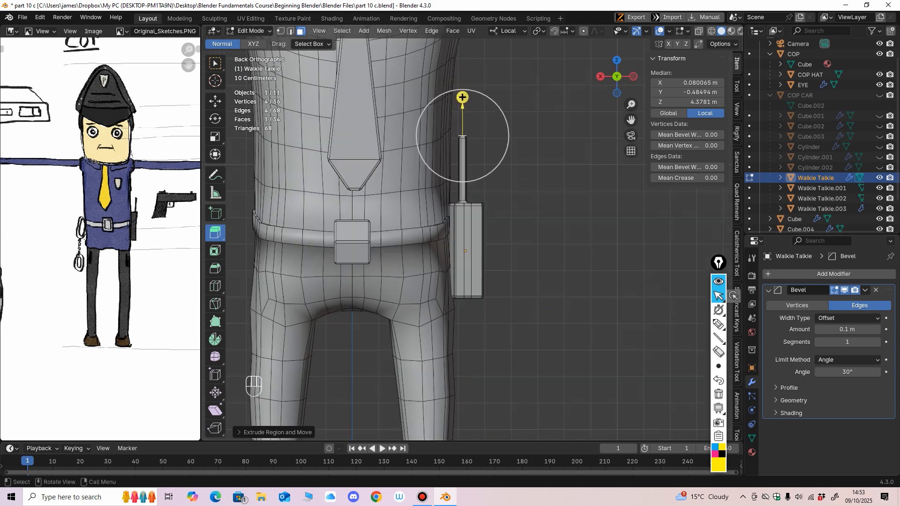
{"action": "left_click", "coordinate": [250, 31]}
{"action": "left_click", "coordinate": [254, 41]}
Add a cube and move it beside the character to about X -1.73 m, Z 1.63 m.
{"action": "scroll", "coordinate": [357, 150], "scroll_direction": "down", "scroll_amount": 2}
{"action": "middle_click_drag", "start_coordinate": [356, 150], "coordinate": [368, 197], "text": "shift"}
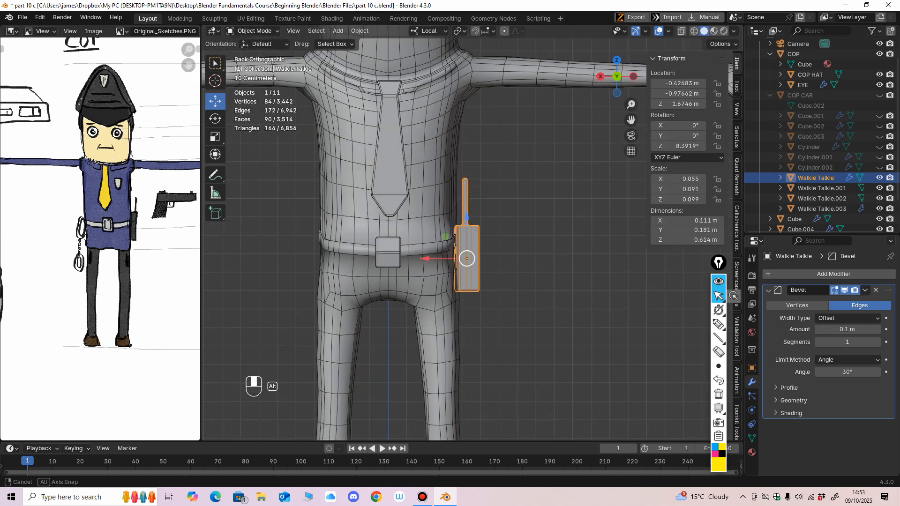
{"action": "scroll", "coordinate": [424, 239], "scroll_direction": "down", "scroll_amount": 5}
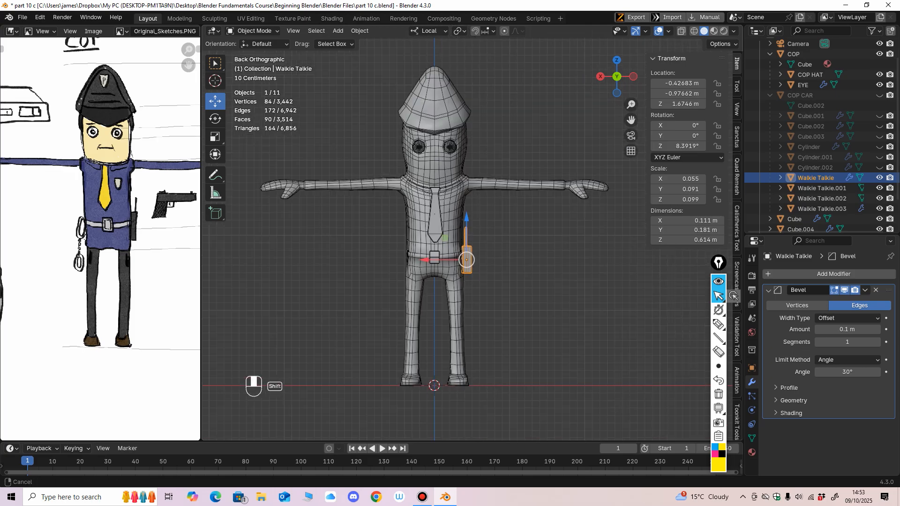
{"action": "scroll", "coordinate": [490, 305], "scroll_direction": "up", "scroll_amount": 3}
{"action": "middle_click_drag", "start_coordinate": [490, 304], "coordinate": [489, 305]}
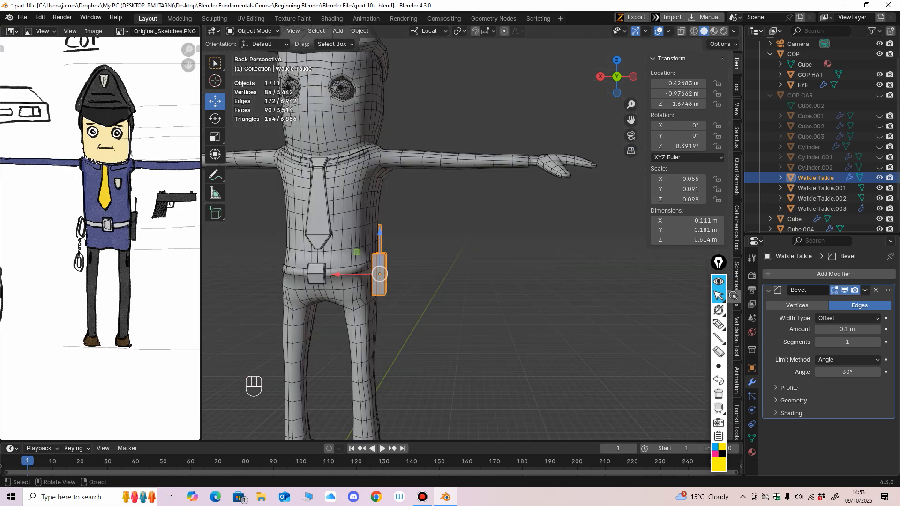
{"action": "left_click", "coordinate": [337, 31]}
{"action": "mouse_move", "coordinate": [351, 42]}
{"action": "left_click", "coordinate": [440, 53]}
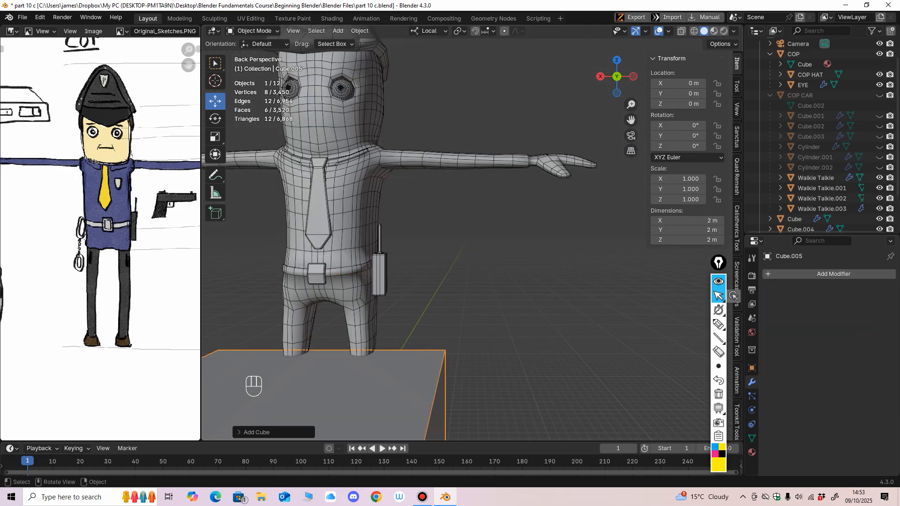
{"action": "middle_click_drag", "start_coordinate": [442, 211], "coordinate": [446, 218], "text": "alt"}
{"action": "scroll", "coordinate": [443, 225], "scroll_direction": "down", "scroll_amount": 3}
{"action": "middle_click_drag", "start_coordinate": [420, 320], "coordinate": [429, 301], "text": "shift"}
{"action": "left_click_drag", "start_coordinate": [428, 301], "coordinate": [504, 231]}
{"action": "middle_click_drag", "start_coordinate": [504, 231], "coordinate": [397, 264], "text": "shift"}
{"action": "scroll", "coordinate": [397, 265], "scroll_direction": "up", "scroll_amount": 2}
Scale the new cube down uniformly to about 0.194 and frame it in the view.
{"action": "left_click", "coordinate": [215, 137]}
{"action": "left_click_drag", "start_coordinate": [355, 305], "coordinate": [363, 283]}
{"action": "middle_click_drag", "start_coordinate": [363, 283], "coordinate": [463, 225], "text": "shift"}
{"action": "scroll", "coordinate": [396, 242], "scroll_direction": "up", "scroll_amount": 3}
{"action": "scroll", "coordinate": [464, 224], "scroll_direction": "up", "scroll_amount": 1}
{"action": "left_click_drag", "start_coordinate": [427, 233], "coordinate": [424, 227]}
{"action": "middle_click_drag", "start_coordinate": [423, 226], "coordinate": [351, 228]}
{"action": "key", "text": "KP_Decimal"}
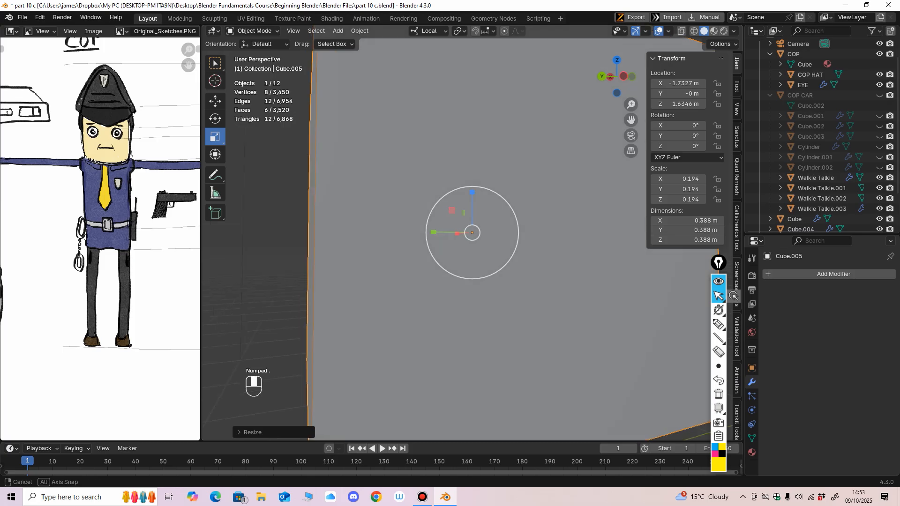
Scale the cube along each axis into a flat upright block about 0.205 by 0.107 by 0.338 m.
{"action": "key", "text": "ctrl+KP_3"}
{"action": "middle_click_drag", "start_coordinate": [424, 225], "coordinate": [428, 232], "text": "ctrl"}
{"action": "left_click_drag", "start_coordinate": [431, 233], "coordinate": [460, 232]}
{"action": "middle_click_drag", "start_coordinate": [460, 233], "coordinate": [553, 230]}
{"action": "left_click_drag", "start_coordinate": [472, 193], "coordinate": [472, 197]}
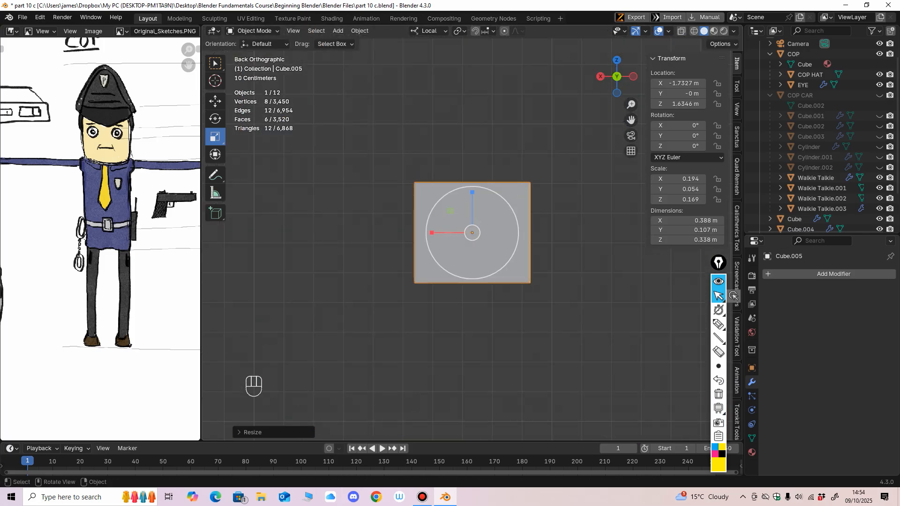
{"action": "left_click_drag", "start_coordinate": [432, 233], "coordinate": [450, 233]}
{"action": "middle_click_drag", "start_coordinate": [450, 233], "coordinate": [419, 231], "text": "shift"}
{"action": "middle_click_drag", "start_coordinate": [419, 231], "coordinate": [418, 221], "text": "ctrl"}
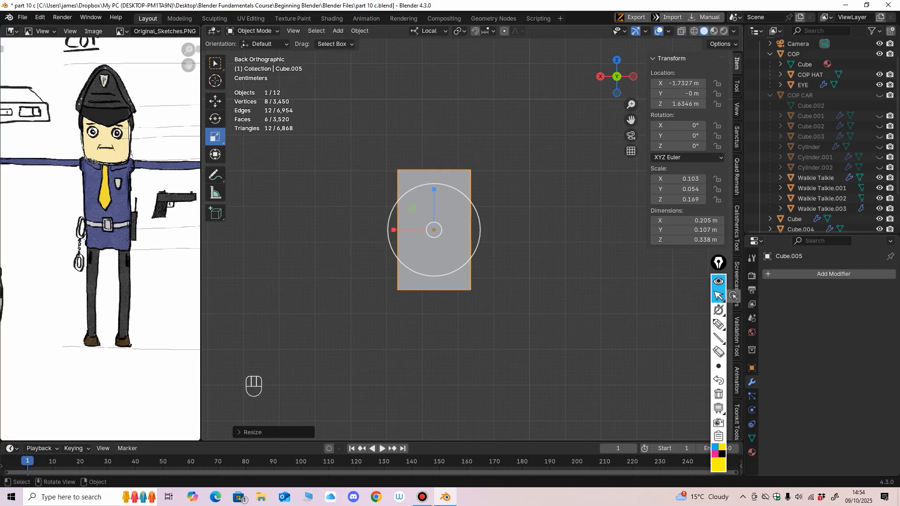
Enter Edit Mode on the block and add one horizontal loop cut through its middle.
{"action": "left_click", "coordinate": [253, 31]}
{"action": "left_click", "coordinate": [254, 54]}
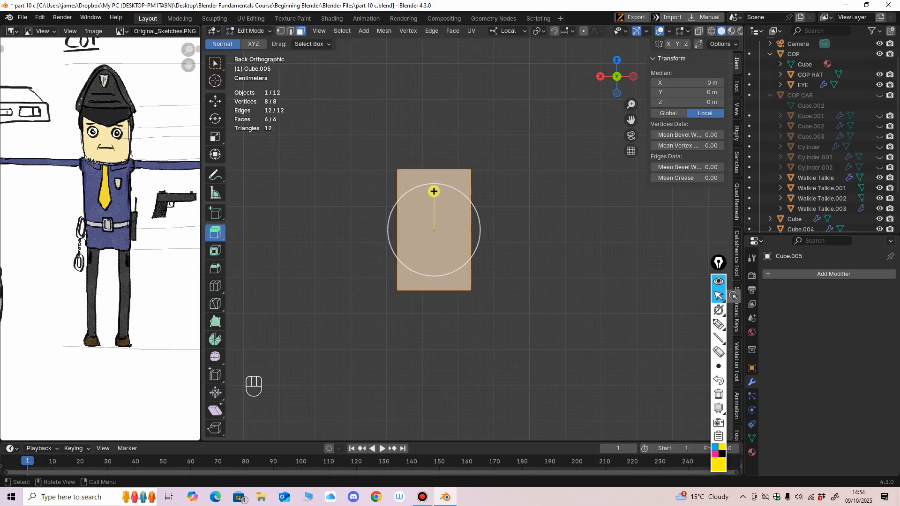
{"action": "left_click", "coordinate": [215, 286]}
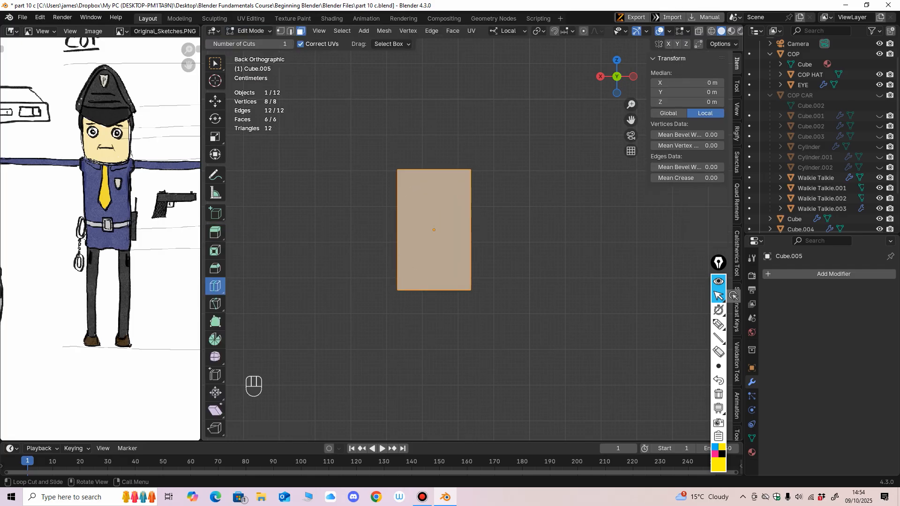
{"action": "left_click", "coordinate": [429, 228]}
{"action": "middle_click_drag", "start_coordinate": [429, 228], "coordinate": [424, 246]}
Extrude the block's upper side face away from the character as a pistol barrel and move its end to about local X -4.53 m.
{"action": "left_click", "coordinate": [301, 31]}
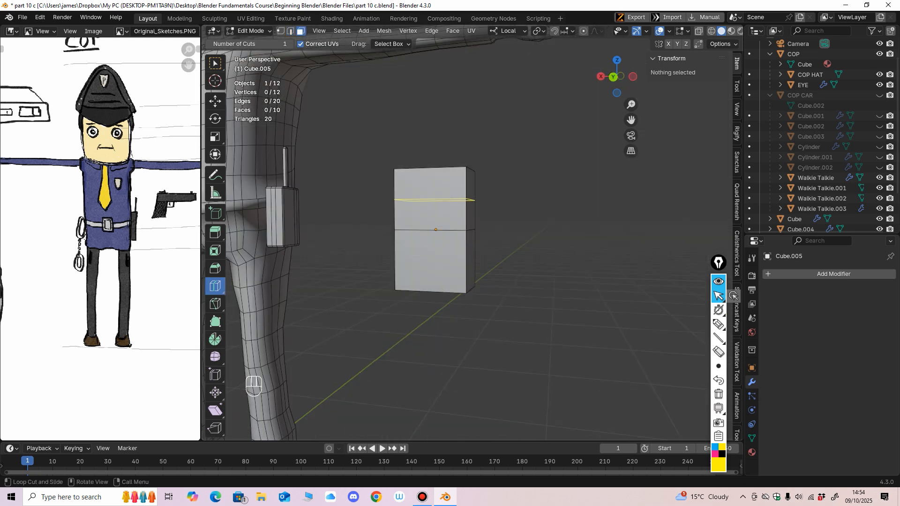
{"action": "middle_click_drag", "start_coordinate": [414, 199], "coordinate": [393, 205]}
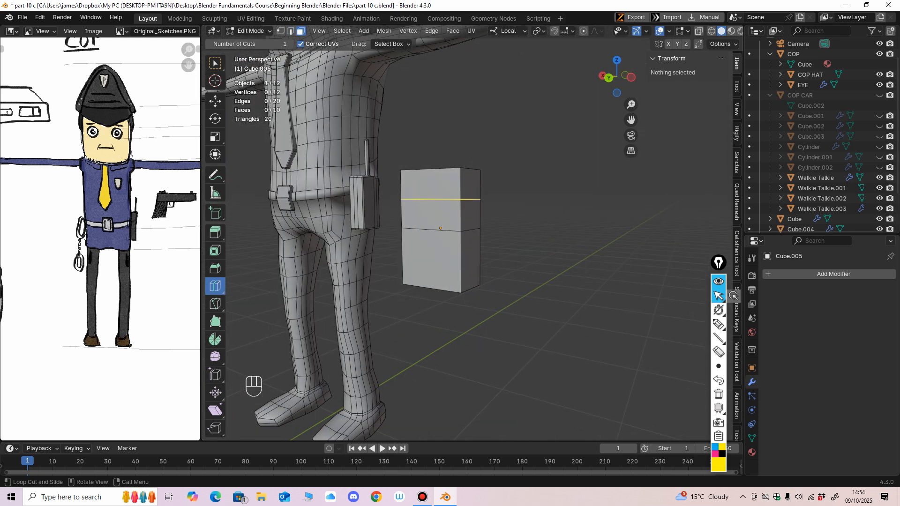
{"action": "left_click", "coordinate": [215, 101]}
{"action": "left_click", "coordinate": [470, 200]}
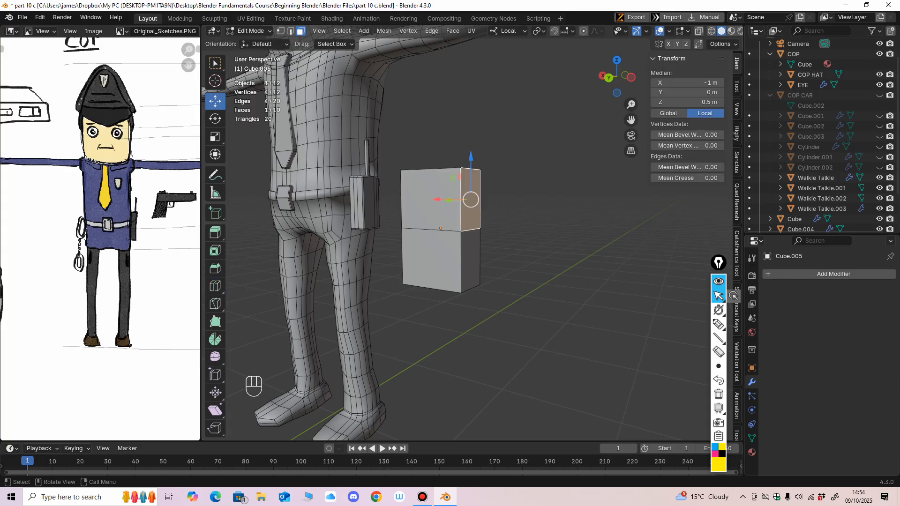
{"action": "left_click", "coordinate": [215, 233]}
{"action": "left_click_drag", "start_coordinate": [506, 199], "coordinate": [613, 201]}
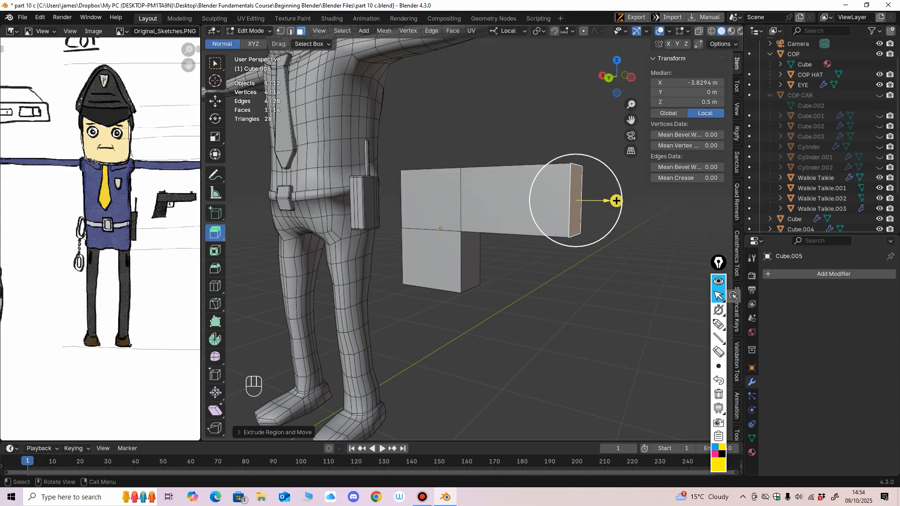
{"action": "middle_click_drag", "start_coordinate": [593, 215], "coordinate": [612, 200]}
{"action": "left_click", "coordinate": [215, 101]}
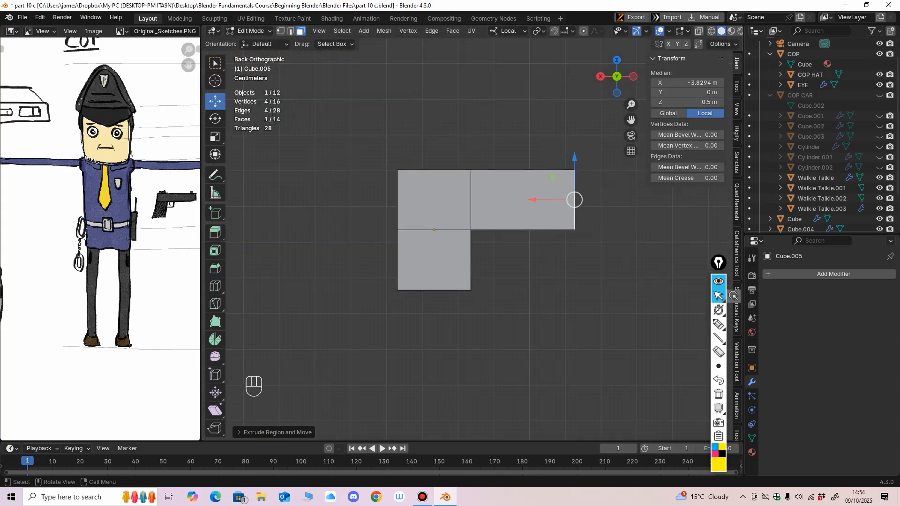
{"action": "left_click_drag", "start_coordinate": [533, 199], "coordinate": [559, 200]}
{"action": "scroll", "coordinate": [559, 199], "scroll_direction": "down", "scroll_amount": 1}
{"action": "middle_click_drag", "start_coordinate": [559, 199], "coordinate": [531, 208], "text": "shift"}
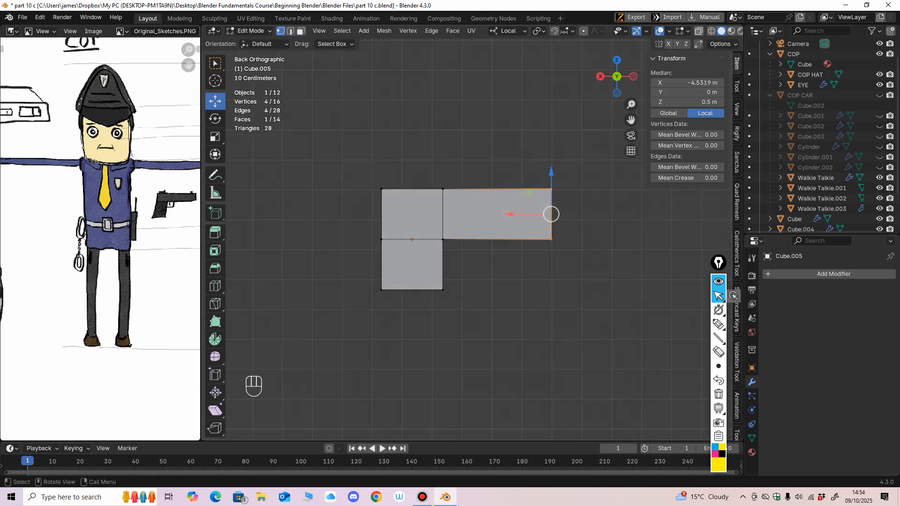
With X-Ray on, raise the middle row of vertices to about local Z 0.24 m to thin the barrel.
{"action": "key", "text": "alt+z"}
{"action": "left_click_drag", "start_coordinate": [354, 222], "coordinate": [584, 247]}
{"action": "left_click_drag", "start_coordinate": [459, 198], "coordinate": [458, 188]}
{"action": "middle_click_drag", "start_coordinate": [517, 204], "coordinate": [516, 227], "text": "ctrl"}
Slant the pistol grip, moving its rear bottom vertices to about local X 1.48 m and the front vertices below the barrel to about X -0.81 m.
{"action": "left_click_drag", "start_coordinate": [382, 156], "coordinate": [414, 222]}
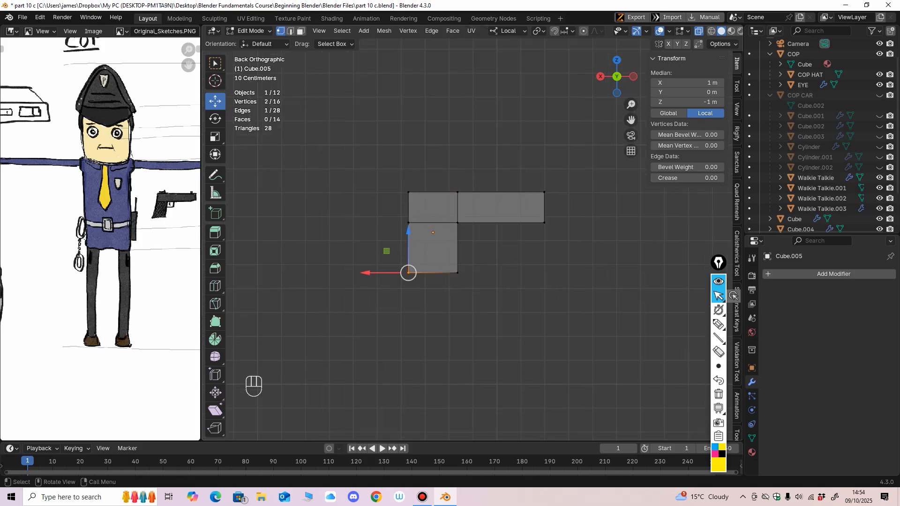
{"action": "left_click_drag", "start_coordinate": [368, 273], "coordinate": [356, 273]}
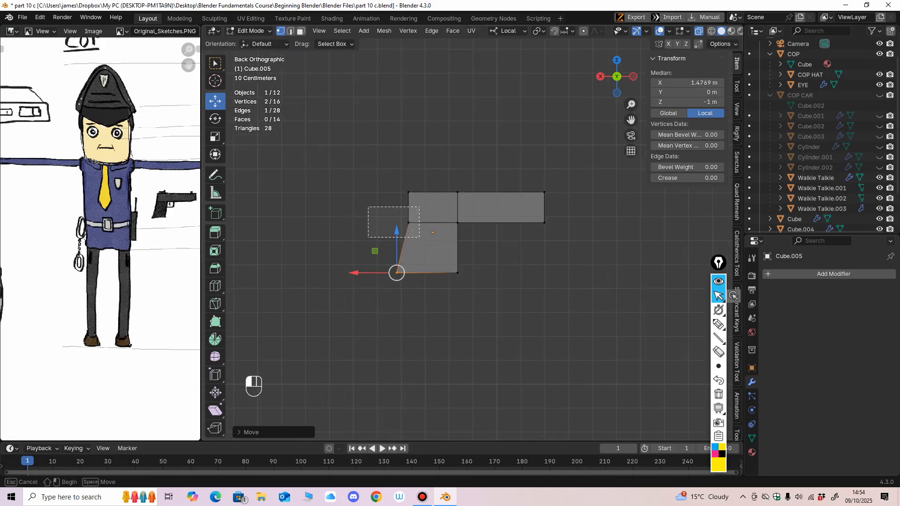
{"action": "left_click_drag", "start_coordinate": [420, 237], "coordinate": [420, 238]}
{"action": "left_click_drag", "start_coordinate": [378, 164], "coordinate": [416, 192]}
{"action": "left_click", "coordinate": [458, 273]}
{"action": "left_click_drag", "start_coordinate": [458, 273], "coordinate": [448, 273]}
{"action": "left_click", "coordinate": [458, 222]}
{"action": "left_click_drag", "start_coordinate": [457, 223], "coordinate": [453, 223]}
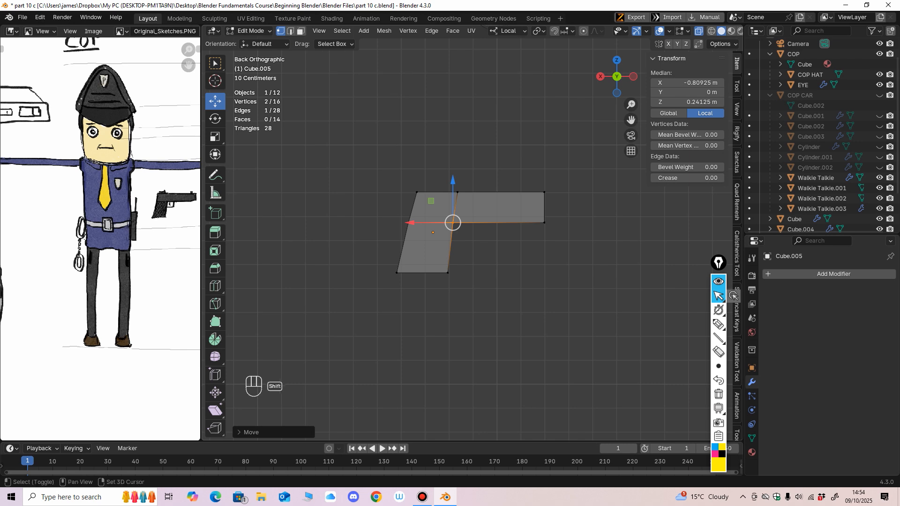
Lower the rear bottom vertices of the pistol grip to about local Z -1.03 m.
{"action": "middle_click_drag", "start_coordinate": [452, 234], "coordinate": [440, 234], "text": "shift"}
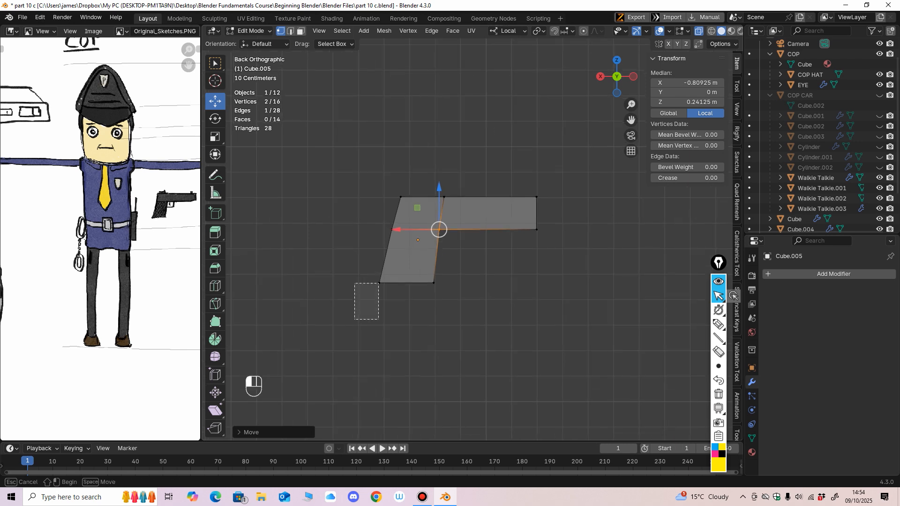
{"action": "left_click_drag", "start_coordinate": [378, 284], "coordinate": [390, 272]}
{"action": "left_click_drag", "start_coordinate": [379, 242], "coordinate": [379, 243]}
{"action": "middle_click_drag", "start_coordinate": [379, 243], "coordinate": [396, 231], "text": "shift"}
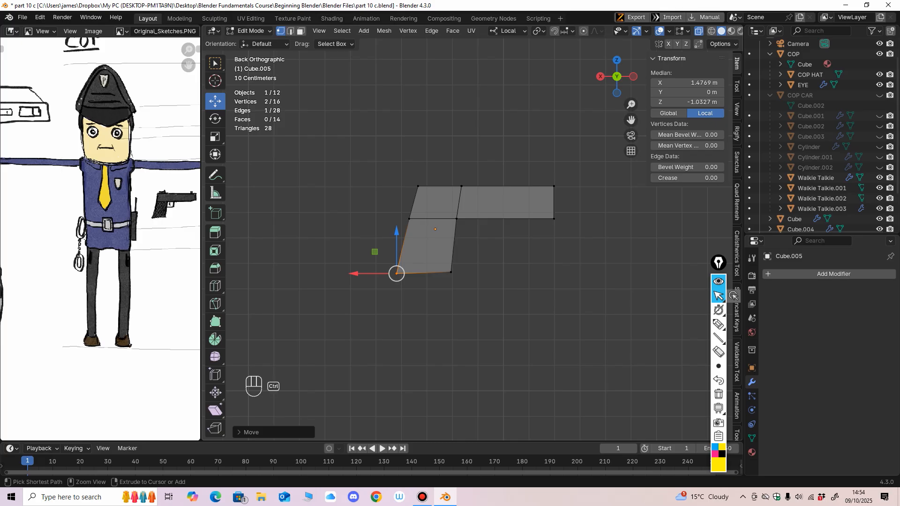
Save the file and add loop cuts across the pistol's grip and barrel, plus one running lengthwise along the barrel.
{"action": "key", "text": "ctrl+s"}
{"action": "left_click", "coordinate": [215, 286]}
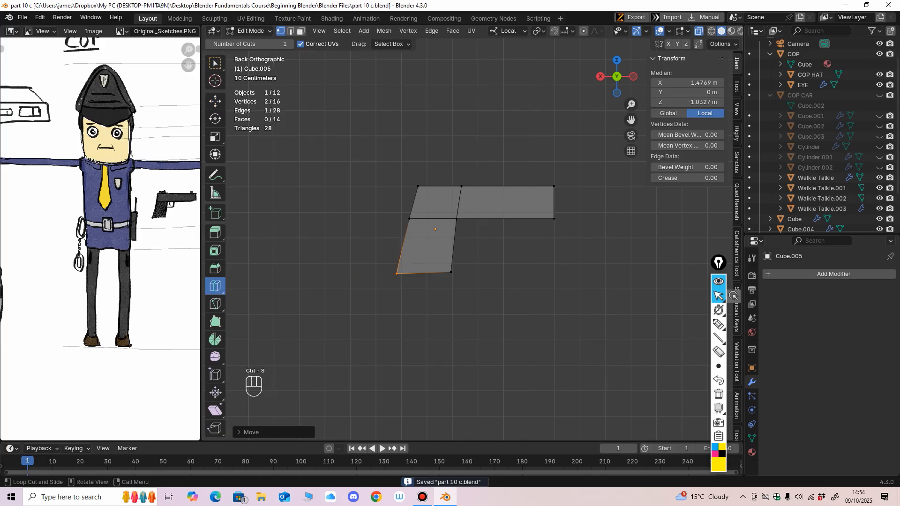
{"action": "left_click", "coordinate": [425, 265]}
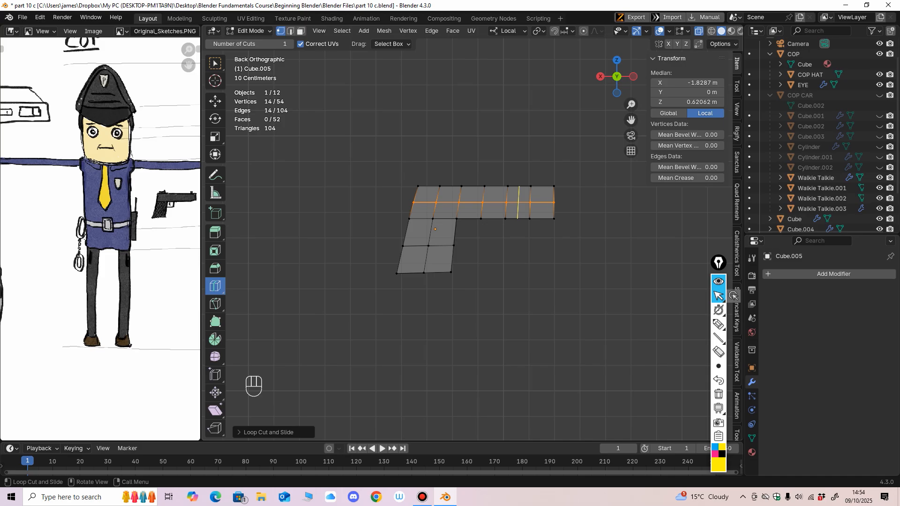
{"action": "middle_click_drag", "start_coordinate": [460, 259], "coordinate": [441, 270], "text": "shift"}
{"action": "middle_click_drag", "start_coordinate": [440, 269], "coordinate": [414, 264], "text": "ctrl"}
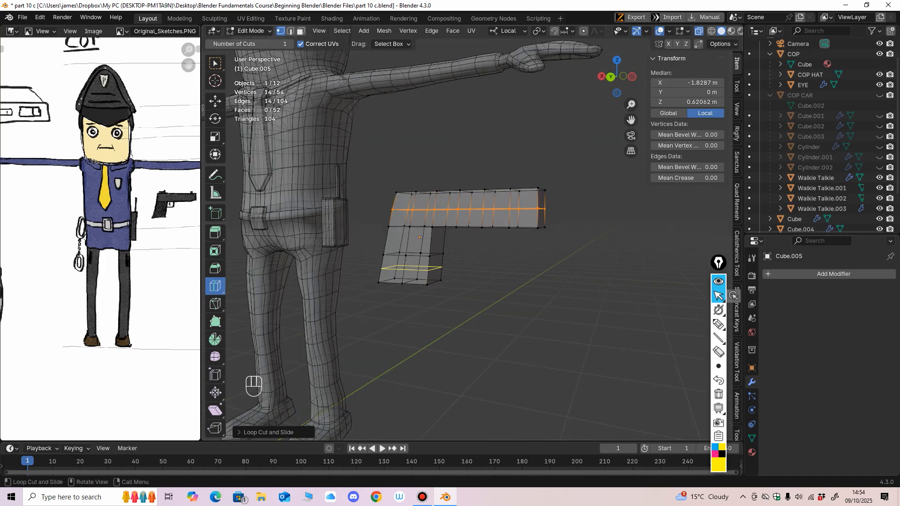
Extrude the upper face at the barrel's end outward to about local X -4.82 m as a short muzzle.
{"action": "left_click", "coordinate": [301, 31]}
{"action": "middle_click_drag", "start_coordinate": [464, 197], "coordinate": [445, 203]}
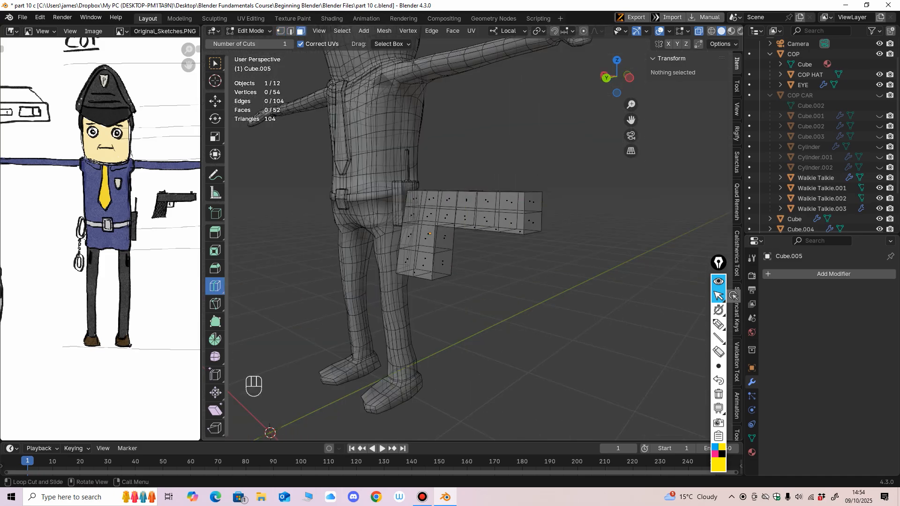
{"action": "left_click", "coordinate": [215, 101]}
{"action": "left_click", "coordinate": [533, 202]}
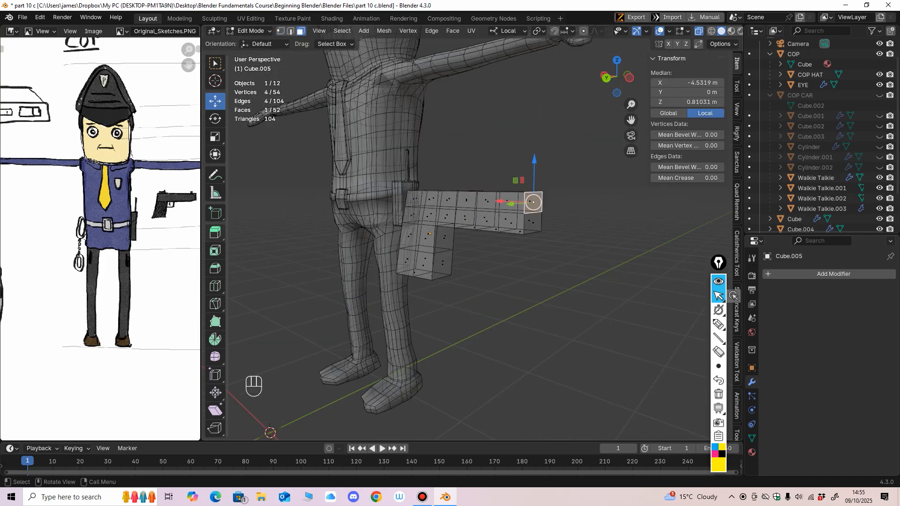
{"action": "left_click", "coordinate": [215, 232]}
{"action": "middle_click_drag", "start_coordinate": [356, 235], "coordinate": [378, 231]}
{"action": "left_click_drag", "start_coordinate": [579, 197], "coordinate": [587, 197]}
{"action": "middle_click_drag", "start_coordinate": [553, 220], "coordinate": [574, 221], "text": "alt"}
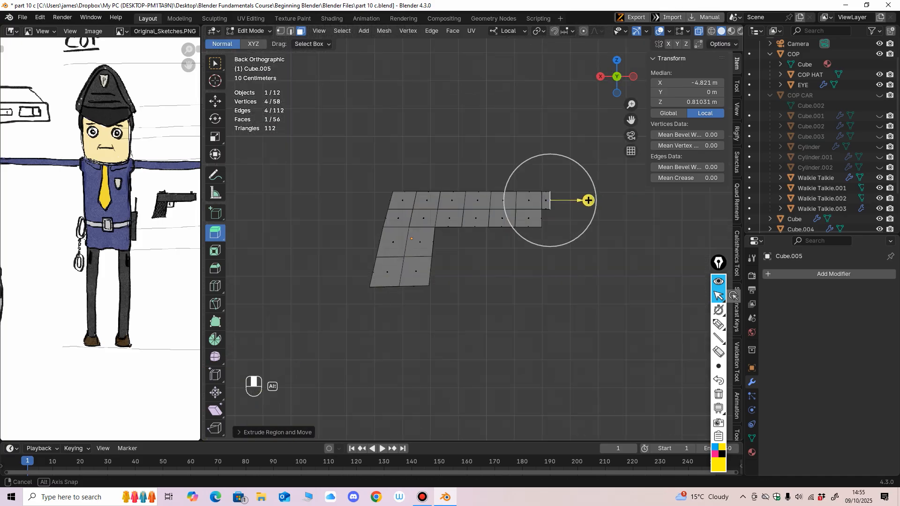
{"action": "left_click", "coordinate": [251, 31]}
{"action": "left_click", "coordinate": [253, 43]}
{"action": "middle_click_drag", "start_coordinate": [366, 155], "coordinate": [354, 136], "text": "ctrl"}
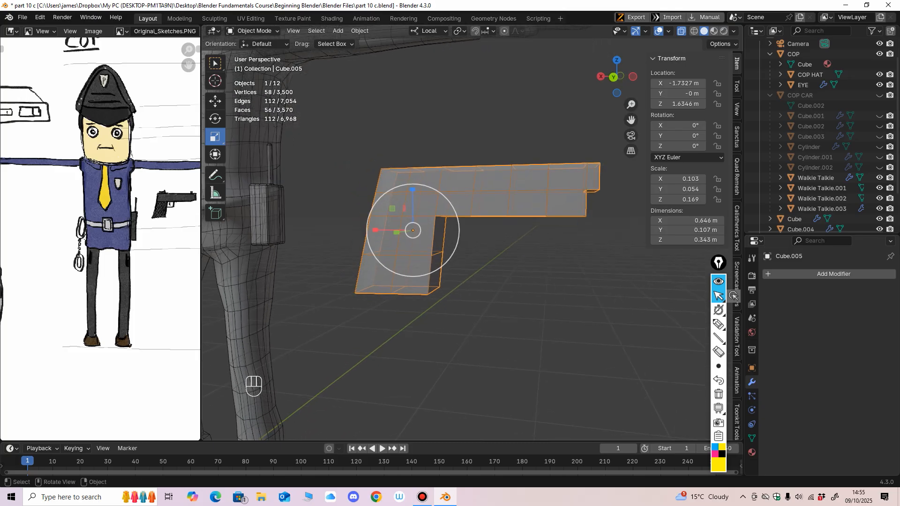
Add a loop cut around the grip at about local Z -0.31 m and another across the barrel ahead of the grip, forming narrow face strips.
{"action": "left_click", "coordinate": [254, 31]}
{"action": "left_click", "coordinate": [257, 53]}
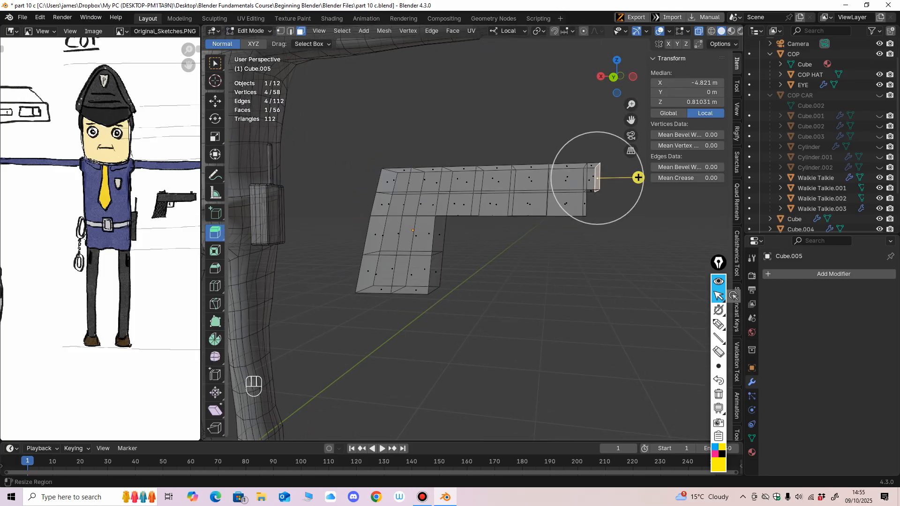
{"action": "left_click", "coordinate": [215, 285]}
{"action": "left_click_drag", "start_coordinate": [428, 234], "coordinate": [427, 254]}
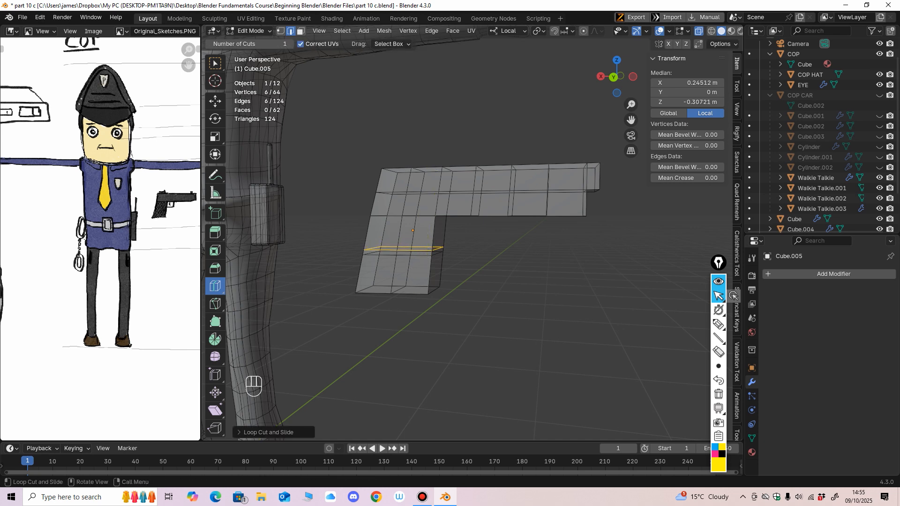
{"action": "middle_click_drag", "start_coordinate": [429, 255], "coordinate": [442, 228]}
{"action": "left_click_drag", "start_coordinate": [487, 224], "coordinate": [476, 225]}
Extrude the narrow face on the grip's front forward to about local X -1.82 m as the trigger guard's lower bar.
{"action": "key", "text": "3"}
{"action": "mouse_move", "coordinate": [468, 243]}
{"action": "middle_mouse_down"}
{"action": "mouse_move", "coordinate": [432, 271]}
{"action": "mouse_move", "coordinate": [454, 236]}
{"action": "middle_mouse_up"}
{"action": "left_click", "coordinate": [215, 101]}
{"action": "left_click", "coordinate": [443, 250]}
{"action": "middle_click_drag", "start_coordinate": [454, 236], "coordinate": [455, 207], "text": "ctrl"}
{"action": "middle_click_drag", "start_coordinate": [455, 207], "coordinate": [468, 238]}
{"action": "left_click", "coordinate": [462, 260]}
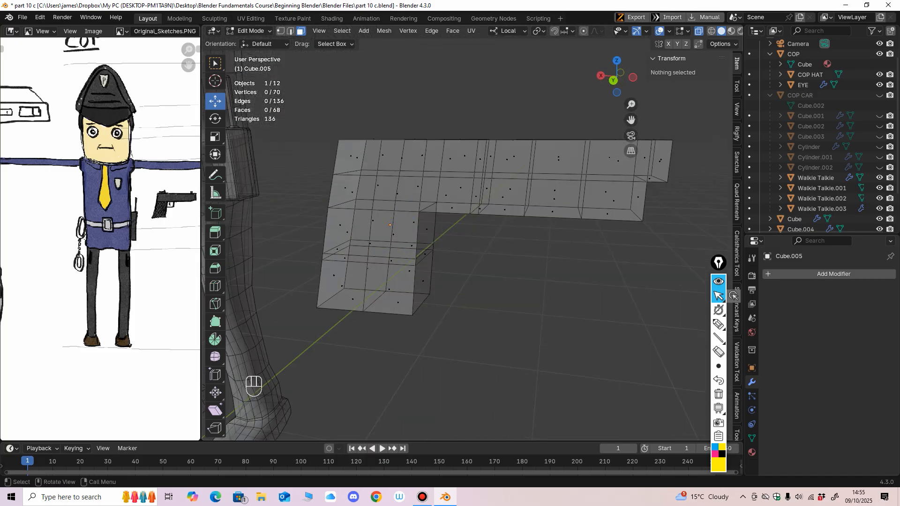
{"action": "left_click", "coordinate": [425, 254]}
{"action": "left_click", "coordinate": [215, 233]}
{"action": "left_click_drag", "start_coordinate": [462, 259], "coordinate": [517, 268]}
{"action": "middle_click_drag", "start_coordinate": [517, 268], "coordinate": [483, 252]}
Extrude the narrow face under the barrel downward as the front bar of the trigger guard.
{"action": "left_click", "coordinate": [479, 214]}
{"action": "left_click_drag", "start_coordinate": [479, 249], "coordinate": [479, 291]}
{"action": "middle_click_drag", "start_coordinate": [497, 286], "coordinate": [487, 257], "text": "ctrl"}
{"action": "left_click_drag", "start_coordinate": [451, 277], "coordinate": [451, 277]}
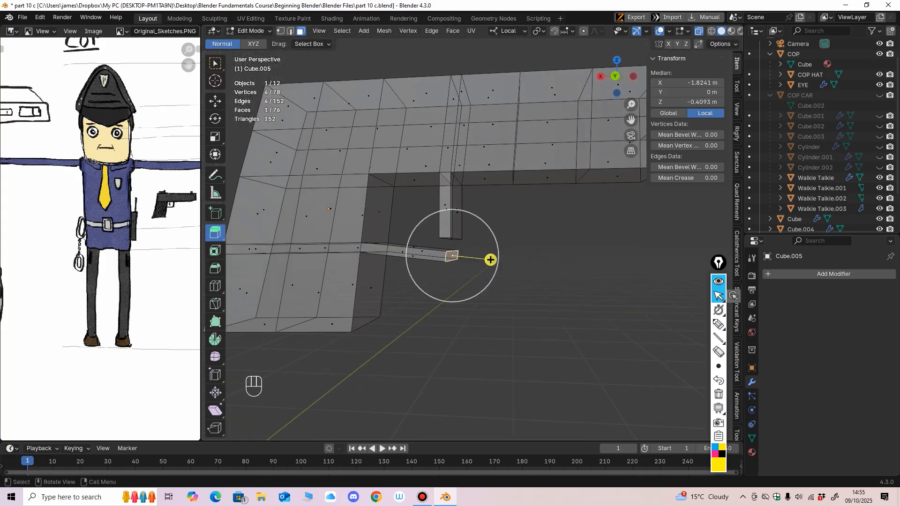
Raise the end face of the trigger guard's lower bar to about local Z -0.33 m and pull it slightly back toward the grip.
{"action": "left_click", "coordinate": [215, 101]}
{"action": "left_click_drag", "start_coordinate": [451, 216], "coordinate": [452, 207]}
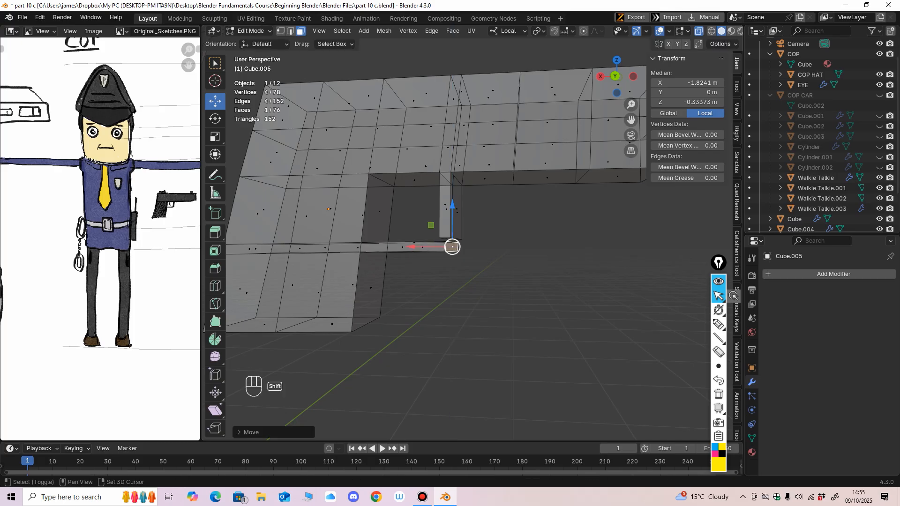
{"action": "middle_click_drag", "start_coordinate": [433, 215], "coordinate": [433, 195], "text": "ctrl"}
{"action": "mouse_move", "coordinate": [462, 234]}
{"action": "middle_mouse_down"}
{"action": "mouse_move", "coordinate": [471, 231]}
{"action": "mouse_move", "coordinate": [474, 194]}
{"action": "mouse_move", "coordinate": [496, 187]}
{"action": "mouse_move", "coordinate": [473, 228]}
{"action": "middle_mouse_up"}
{"action": "left_click_drag", "start_coordinate": [459, 263], "coordinate": [410, 262]}
{"action": "key", "text": "ctrl+KP_1"}
{"action": "scroll", "coordinate": [449, 262], "scroll_direction": "up", "scroll_amount": 1}
{"action": "mouse_move", "coordinate": [469, 263]}
{"action": "middle_mouse_down"}
{"action": "mouse_move", "coordinate": [445, 234]}
{"action": "mouse_move", "coordinate": [473, 260]}
{"action": "mouse_move", "coordinate": [458, 265]}
{"action": "middle_mouse_up"}
Lower the front bar's bottom face level with the lower bar's underside and move the lower bar's end to about local X -1.73 m.
{"action": "left_click", "coordinate": [454, 244]}
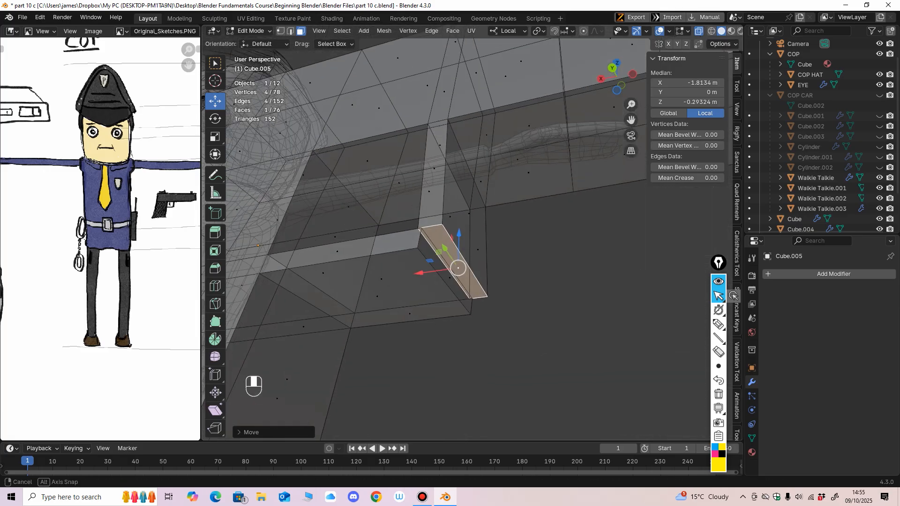
{"action": "left_click_drag", "start_coordinate": [458, 266], "coordinate": [458, 267]}
{"action": "middle_click_drag", "start_coordinate": [458, 268], "coordinate": [471, 291]}
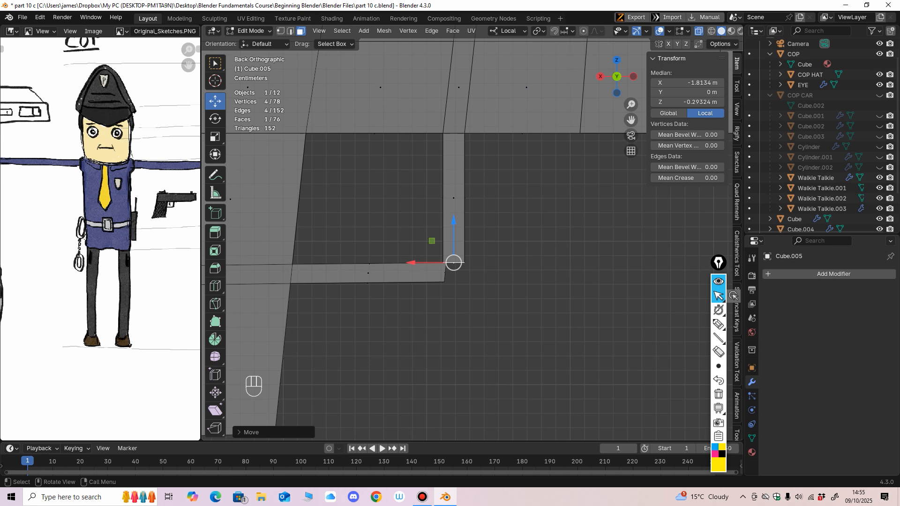
{"action": "left_click_drag", "start_coordinate": [454, 262], "coordinate": [454, 281]}
{"action": "middle_click_drag", "start_coordinate": [454, 281], "coordinate": [468, 284]}
{"action": "left_click_drag", "start_coordinate": [404, 272], "coordinate": [403, 272]}
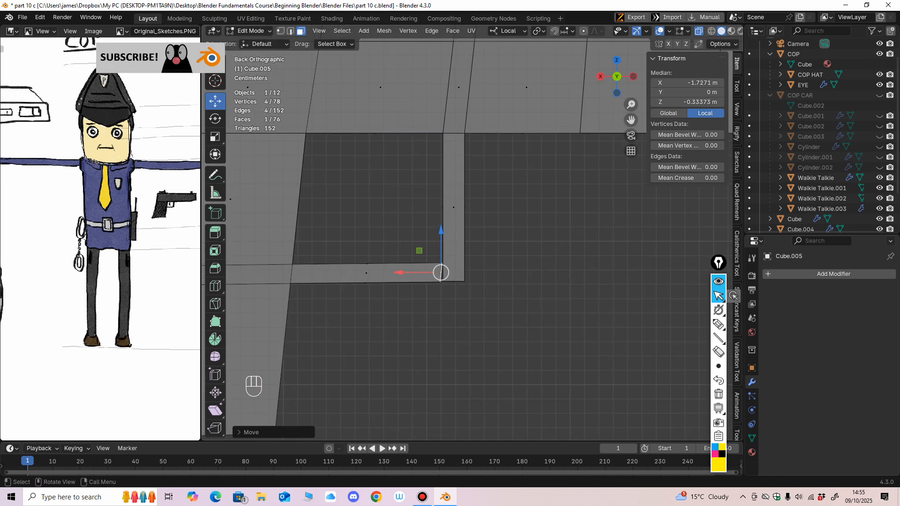
Add a loop cut near the bottom of the trigger guard's front bar, level with the top of the lower bar.
{"action": "left_click", "coordinate": [215, 286]}
{"action": "left_click_drag", "start_coordinate": [463, 257], "coordinate": [462, 271]}
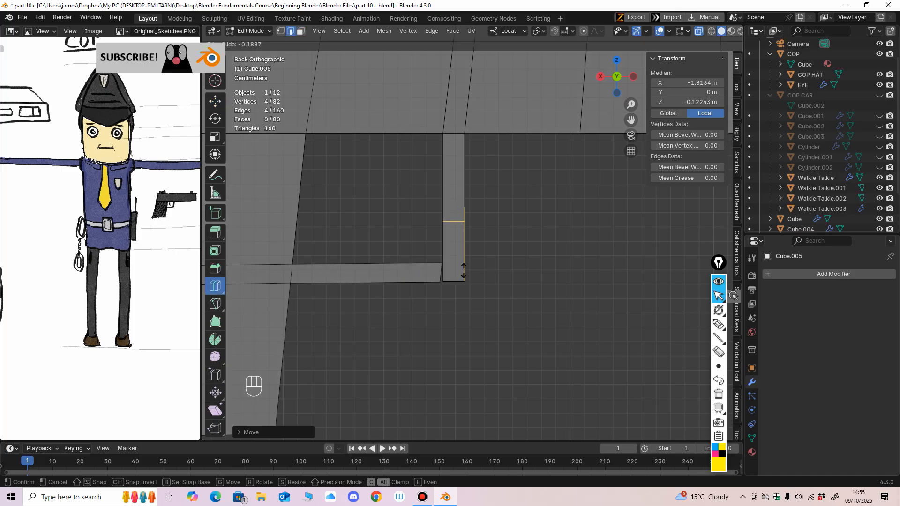
{"action": "left_click", "coordinate": [465, 312]}
{"action": "middle_click_drag", "start_coordinate": [465, 312], "coordinate": [473, 307]}
{"action": "middle_click_drag", "start_coordinate": [375, 162], "coordinate": [372, 168]}
Delete the two faces that face each other across the gap between the trigger guard's front and lower bars.
{"action": "key", "text": "3"}
{"action": "middle_click_drag", "start_coordinate": [389, 281], "coordinate": [434, 299]}
{"action": "left_click", "coordinate": [215, 101]}
{"action": "left_click", "coordinate": [414, 295]}
{"action": "left_click", "coordinate": [414, 293], "text": "shift"}
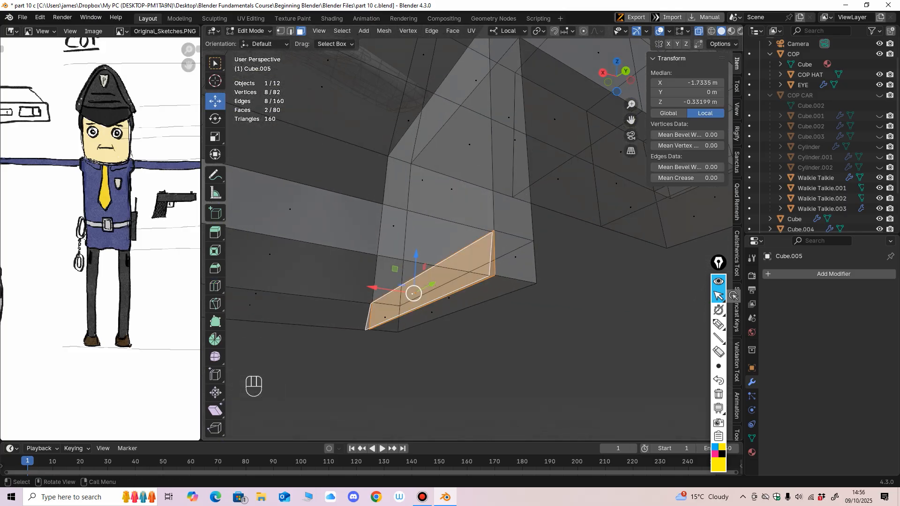
{"action": "key", "text": "Delete"}
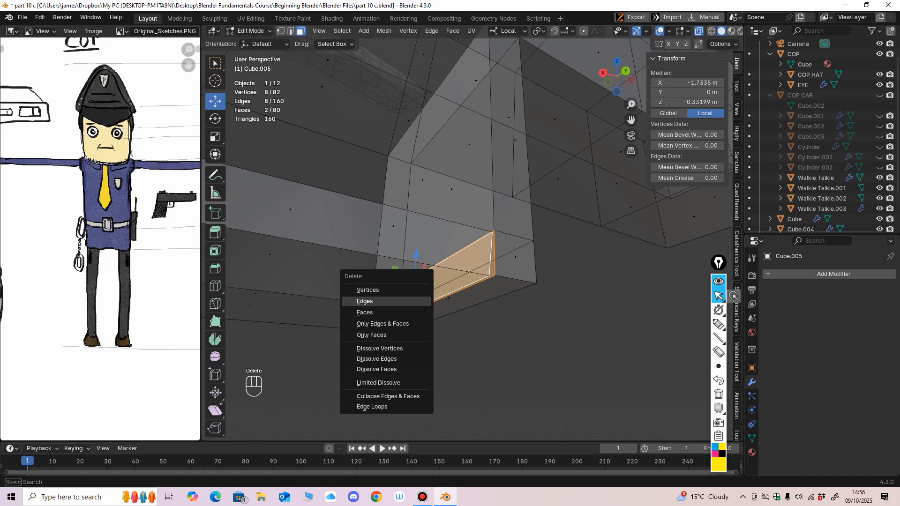
{"action": "left_click", "coordinate": [368, 312]}
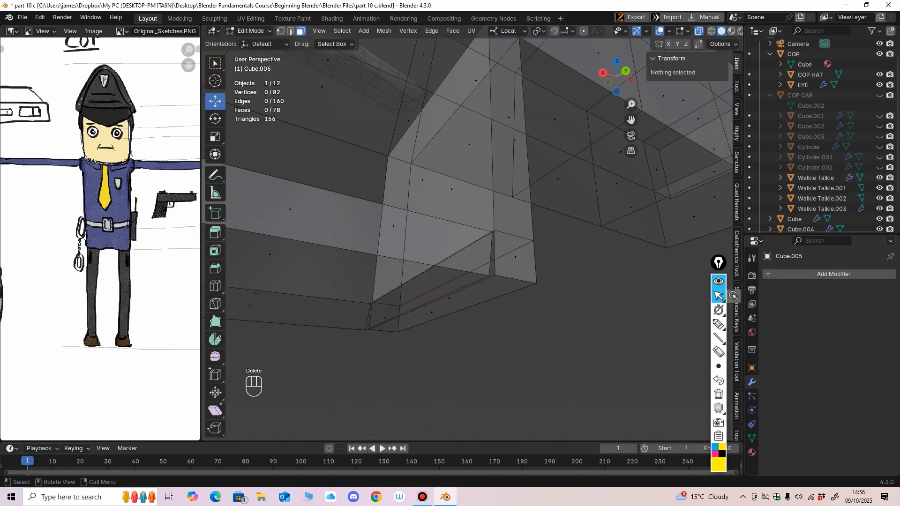
Merge the upper vertex pairs at center on both sides of the trigger guard's corner gap.
{"action": "middle_click_drag", "start_coordinate": [368, 312], "coordinate": [437, 296]}
{"action": "key", "text": "1"}
{"action": "left_click", "coordinate": [471, 311]}
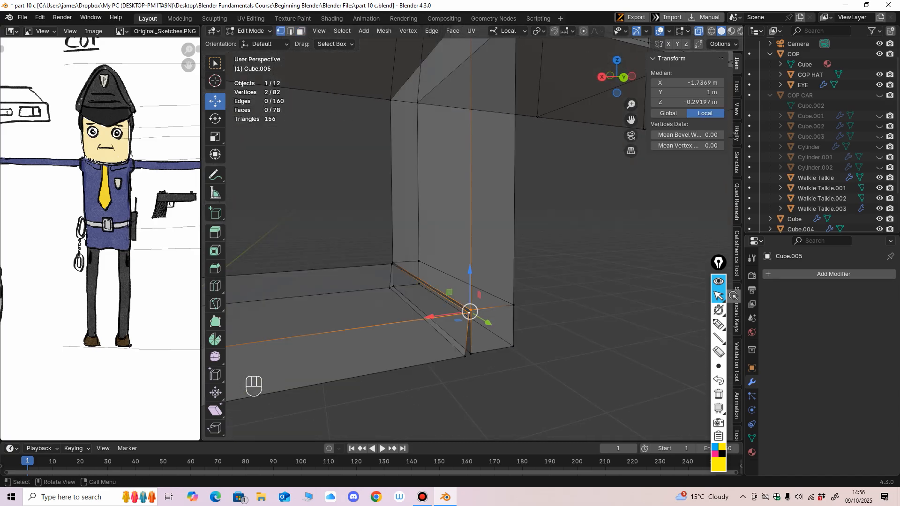
{"action": "key", "text": "m"}
{"action": "left_click", "coordinate": [418, 330]}
{"action": "middle_click_drag", "start_coordinate": [417, 331], "coordinate": [436, 324]}
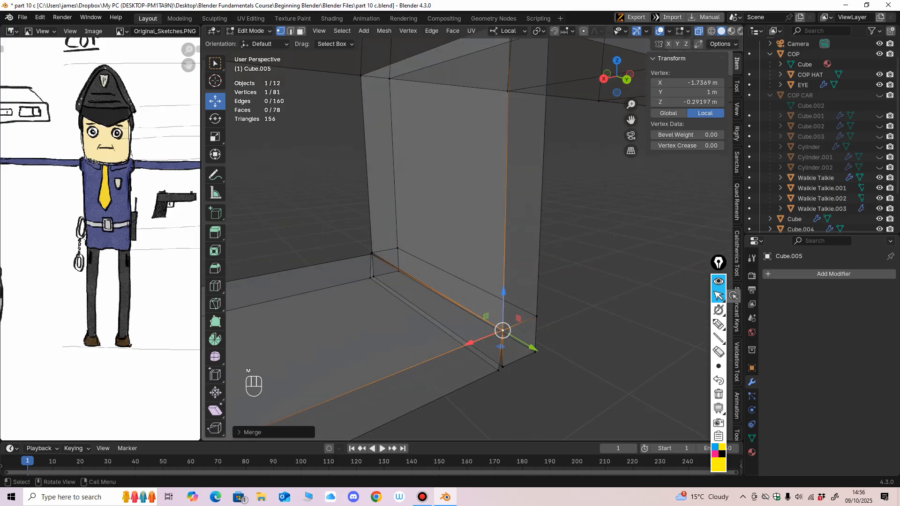
{"action": "left_click_drag", "start_coordinate": [358, 240], "coordinate": [376, 268]}
{"action": "key", "text": "m"}
{"action": "left_click", "coordinate": [376, 269]}
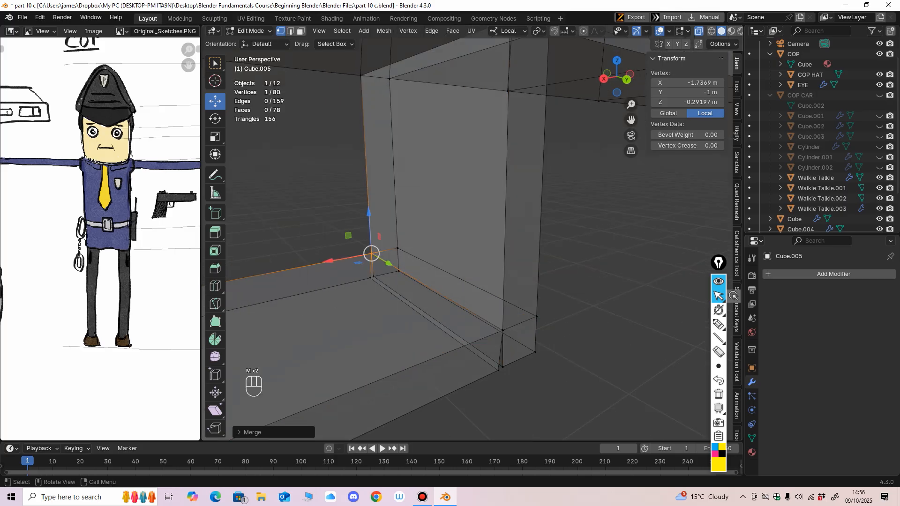
Merge the lower vertex pairs at center on both sides of the corner gap to close the trigger guard.
{"action": "middle_click_drag", "start_coordinate": [376, 269], "coordinate": [358, 251]}
{"action": "left_click", "coordinate": [467, 339]}
{"action": "left_click", "coordinate": [460, 342], "text": "shift"}
{"action": "key", "text": "m"}
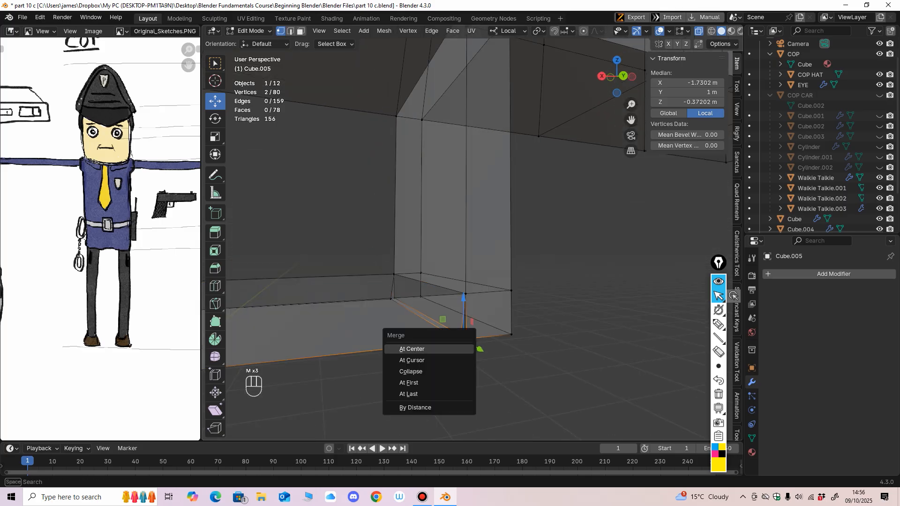
{"action": "left_click", "coordinate": [458, 349]}
{"action": "middle_click_drag", "start_coordinate": [463, 339], "coordinate": [423, 183]}
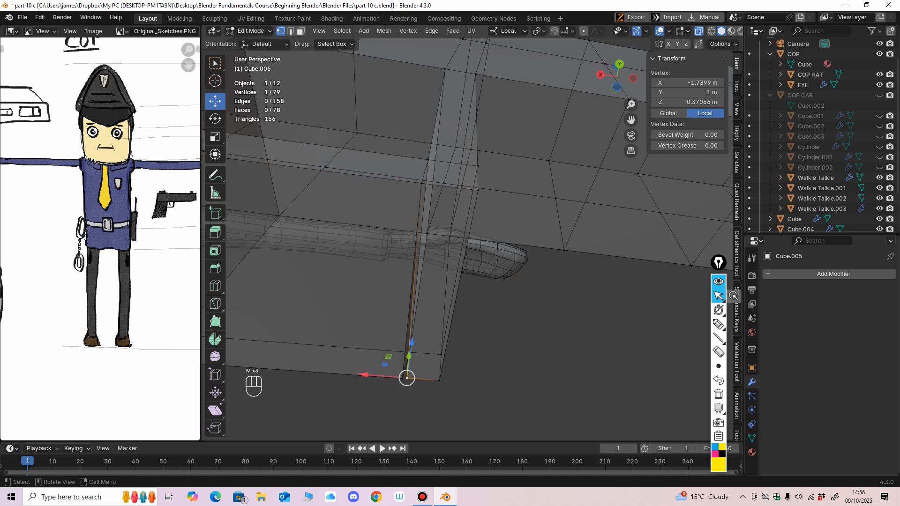
{"action": "left_click_drag", "start_coordinate": [401, 374], "coordinate": [406, 379]}
{"action": "key", "text": "m"}
{"action": "left_click", "coordinate": [404, 379]}
{"action": "middle_click_drag", "start_coordinate": [404, 378], "coordinate": [483, 267], "text": "alt"}
{"action": "middle_click_drag", "start_coordinate": [365, 140], "coordinate": [366, 145]}
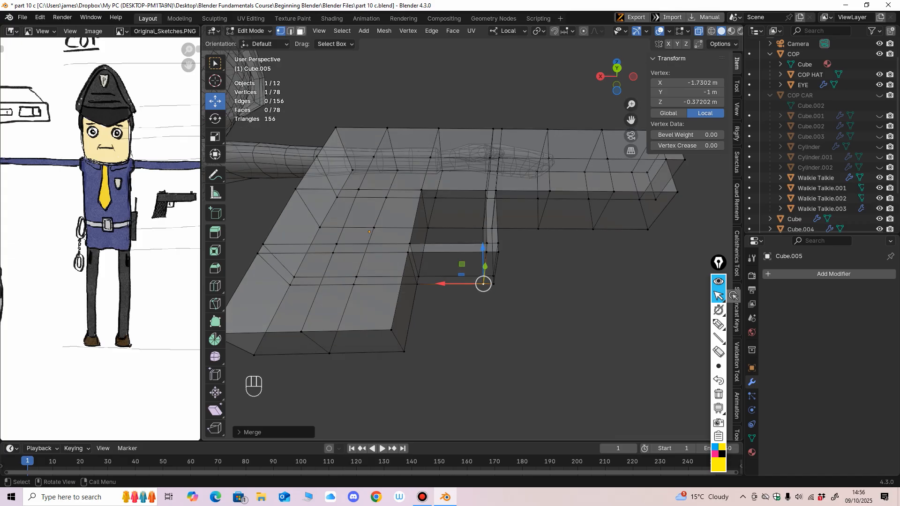
Add two closely spaced loop cuts across the barrel above the trigger guard opening.
{"action": "left_click", "coordinate": [290, 31]}
{"action": "middle_click_drag", "start_coordinate": [337, 108], "coordinate": [346, 141]}
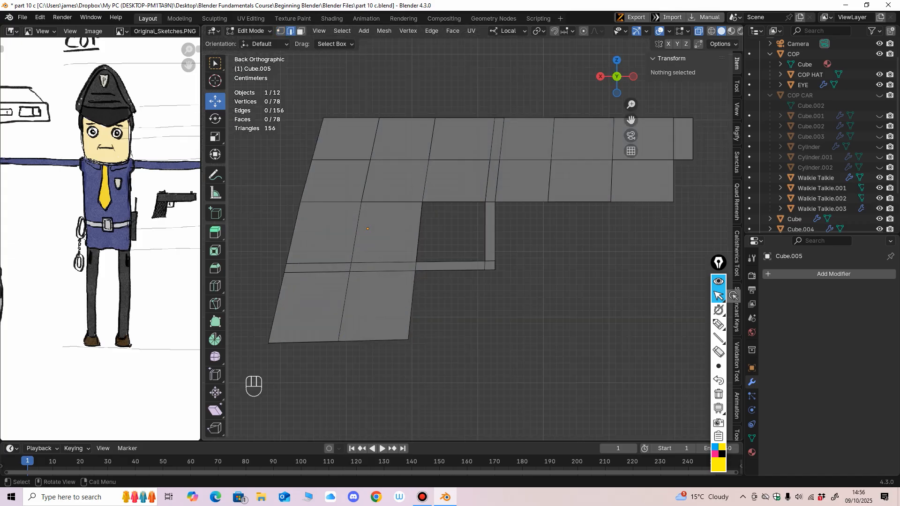
{"action": "left_click", "coordinate": [216, 285]}
{"action": "left_click", "coordinate": [458, 162]}
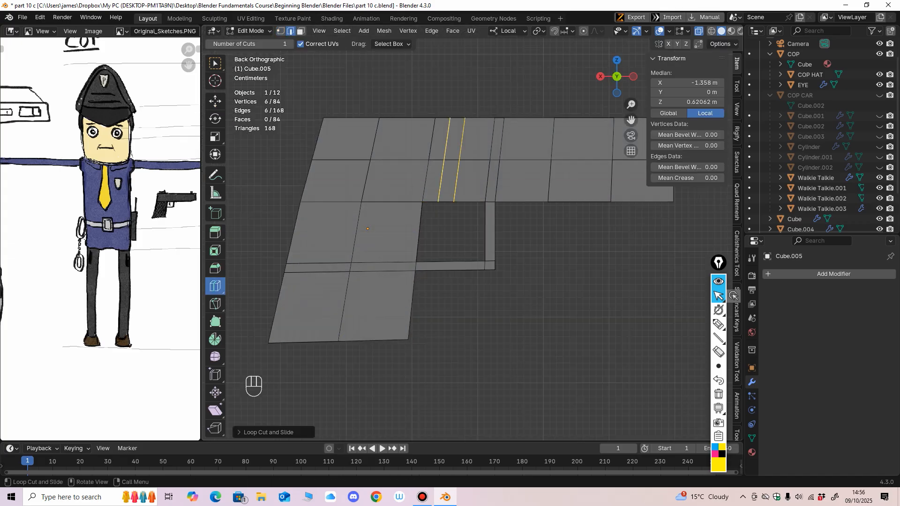
{"action": "middle_click_drag", "start_coordinate": [474, 180], "coordinate": [475, 149]}
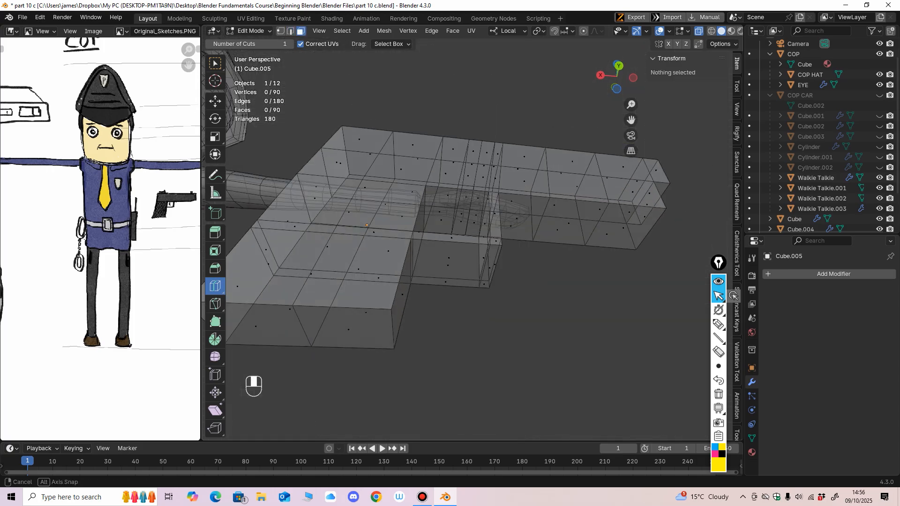
Extrude the narrow face above the guard opening down to about local Z -0.10 m as a trigger and slant its tip to X -1.29 m.
{"action": "left_click", "coordinate": [215, 102]}
{"action": "middle_click_drag", "start_coordinate": [422, 201], "coordinate": [466, 234]}
{"action": "left_click", "coordinate": [459, 205]}
{"action": "left_click", "coordinate": [215, 233]}
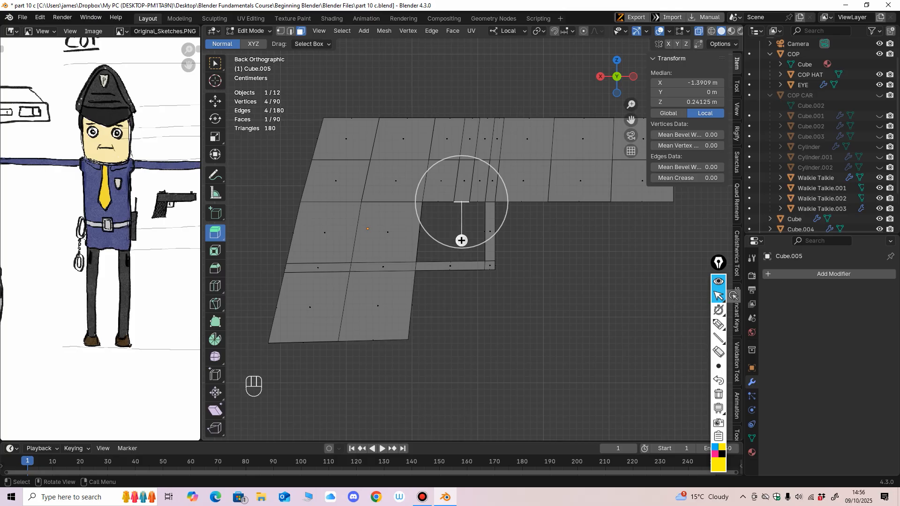
{"action": "left_click_drag", "start_coordinate": [461, 241], "coordinate": [461, 279]}
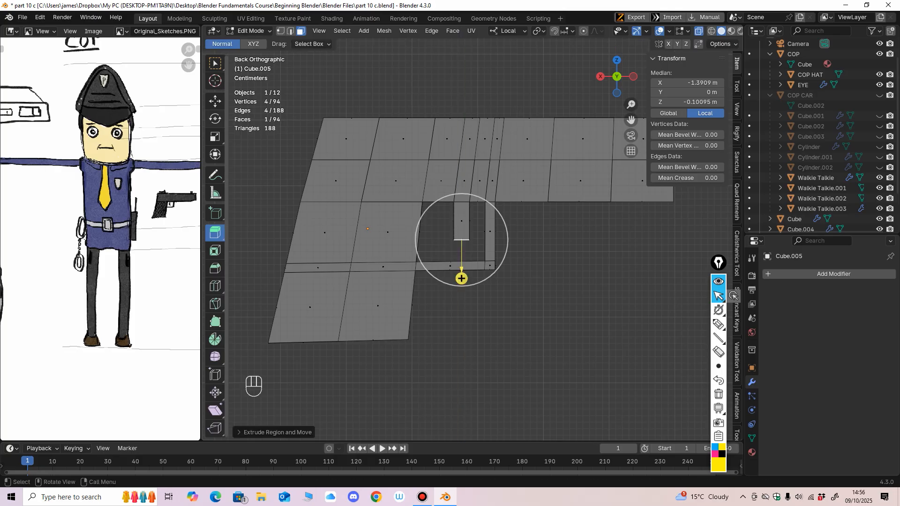
{"action": "left_click", "coordinate": [215, 101]}
{"action": "left_click_drag", "start_coordinate": [419, 240], "coordinate": [413, 240]}
Return to Object Mode, turn off X-Ray and add a Bevel modifier to the pistol.
{"action": "scroll", "coordinate": [417, 239], "scroll_direction": "down", "scroll_amount": 6}
{"action": "mouse_move", "coordinate": [422, 244]}
{"action": "middle_mouse_down"}
{"action": "mouse_move", "coordinate": [483, 269]}
{"action": "mouse_move", "coordinate": [423, 237]}
{"action": "middle_mouse_up"}
{"action": "scroll", "coordinate": [468, 262], "scroll_direction": "up", "scroll_amount": 2}
{"action": "key", "text": "Tab"}
{"action": "left_click", "coordinate": [681, 31]}
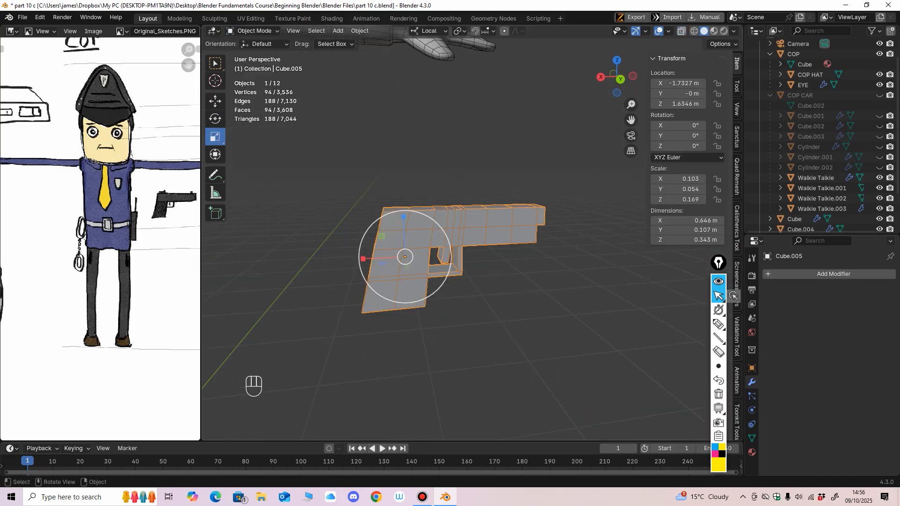
{"action": "middle_click_drag", "start_coordinate": [558, 196], "coordinate": [530, 198]}
{"action": "left_click", "coordinate": [790, 275]}
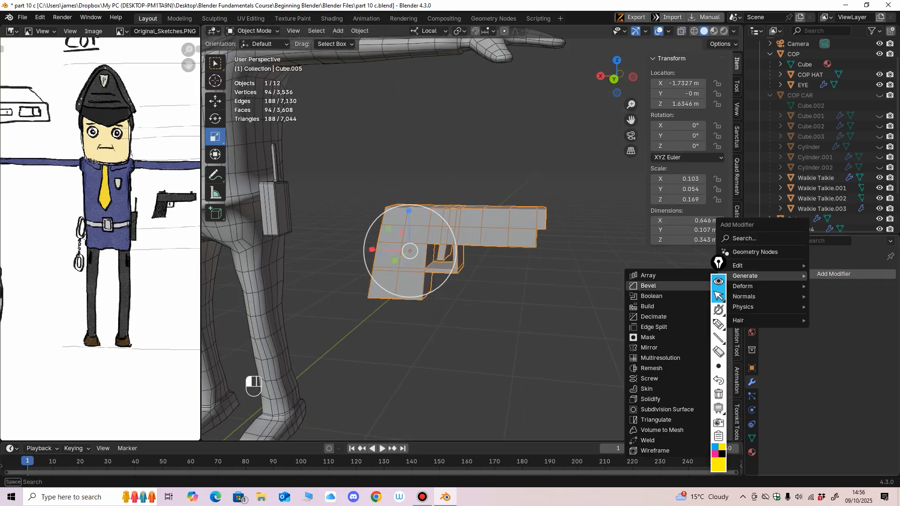
{"action": "left_click", "coordinate": [648, 286]}
Thin the pistol by scaling it along its local Y axis to about 0.039.
{"action": "middle_click_drag", "start_coordinate": [539, 281], "coordinate": [447, 234]}
{"action": "left_click_drag", "start_coordinate": [434, 255], "coordinate": [448, 252]}
{"action": "middle_click_drag", "start_coordinate": [448, 252], "coordinate": [548, 239]}
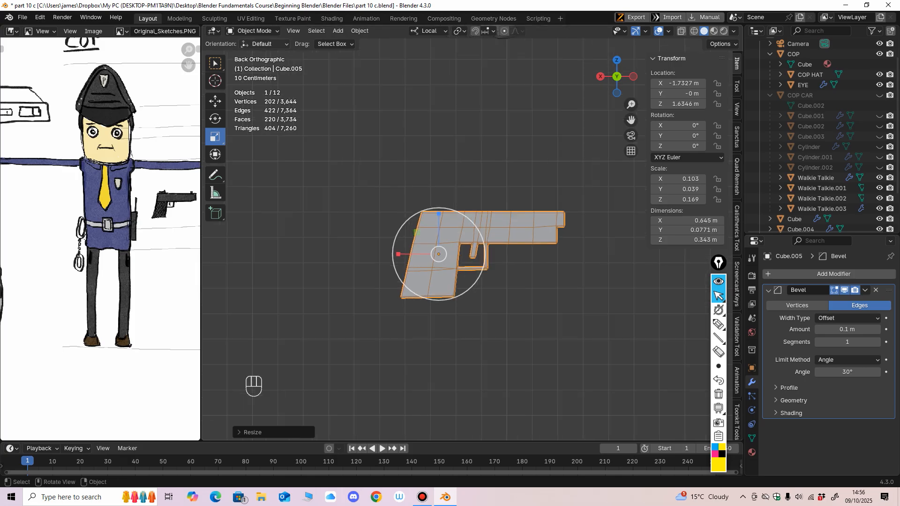
Enter Edit Mode with X-Ray on and shift the pistol's rear column of vertices slightly forward to shorten the body.
{"action": "key", "text": "Tab"}
{"action": "left_click", "coordinate": [472, 259]}
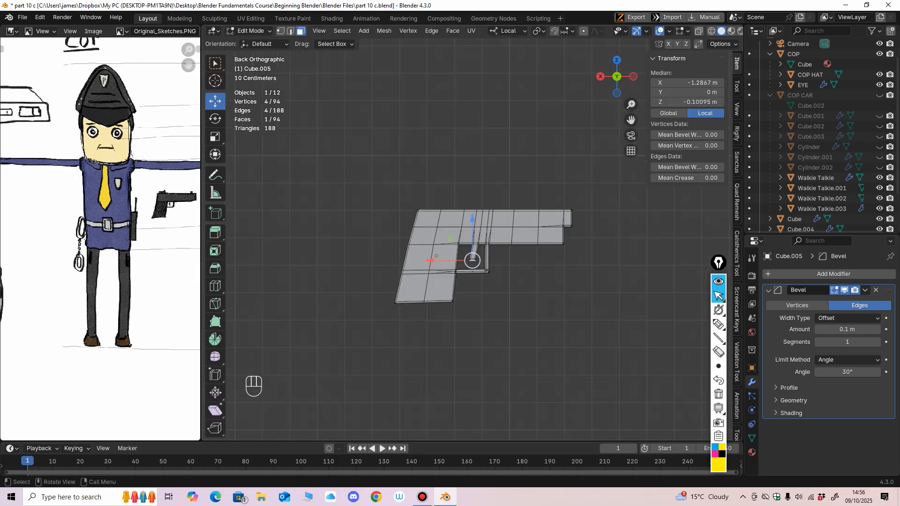
{"action": "key", "text": "alt+z"}
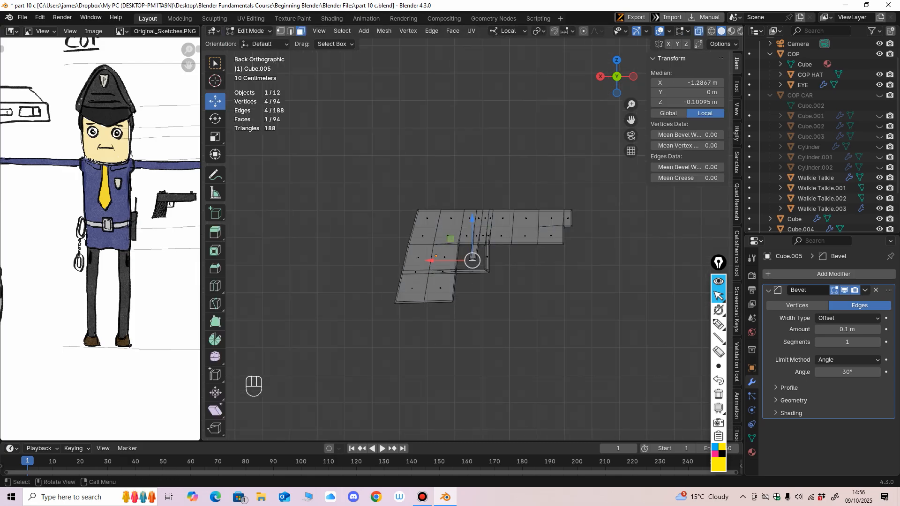
{"action": "left_click_drag", "start_coordinate": [370, 152], "coordinate": [420, 357]}
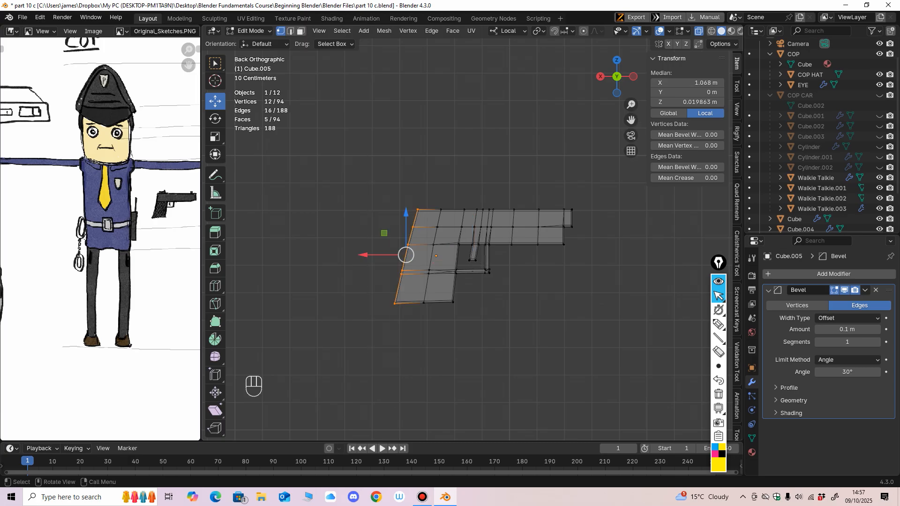
{"action": "left_click_drag", "start_coordinate": [406, 255], "coordinate": [402, 261]}
{"action": "left_click", "coordinate": [402, 303]}
{"action": "middle_click_drag", "start_coordinate": [422, 282], "coordinate": [392, 269], "text": "shift"}
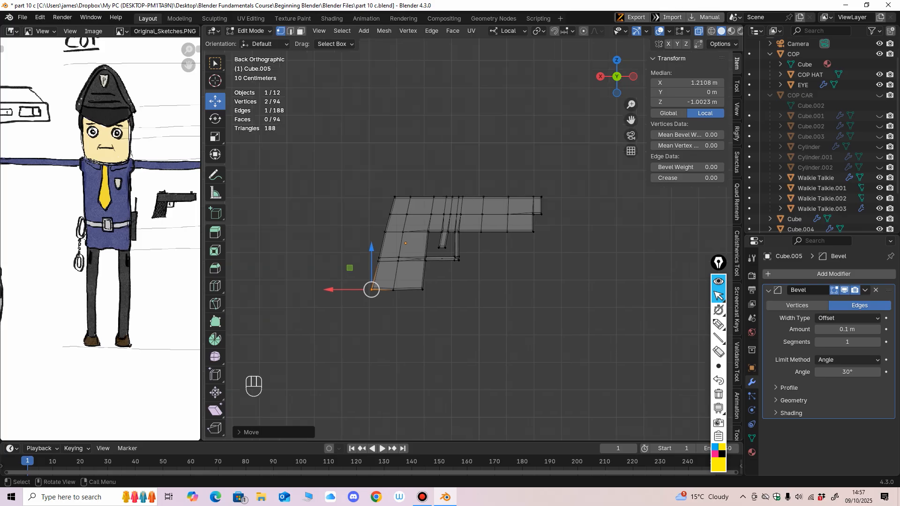
Lower the barrel's top two vertex rows to about local Z 0.71 m and adjust the rear edge where the grip begins.
{"action": "left_click_drag", "start_coordinate": [348, 131], "coordinate": [582, 223]}
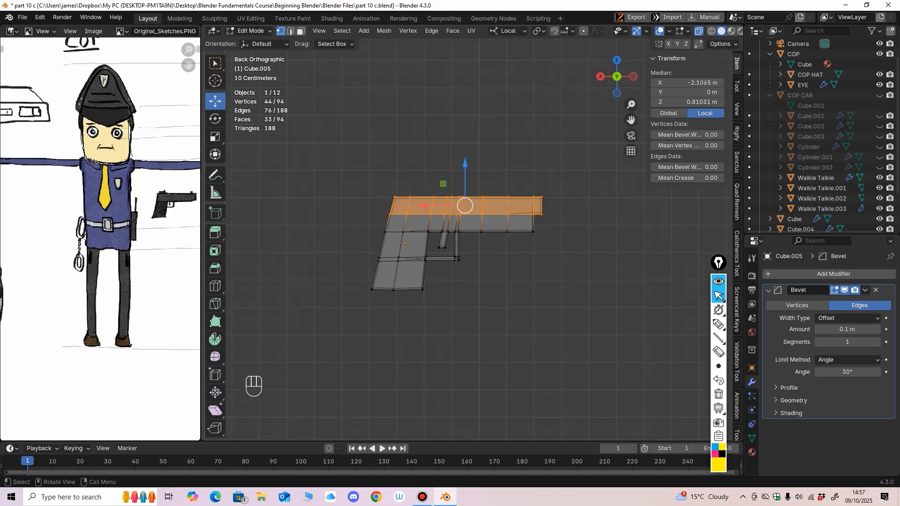
{"action": "left_click_drag", "start_coordinate": [465, 164], "coordinate": [465, 169]}
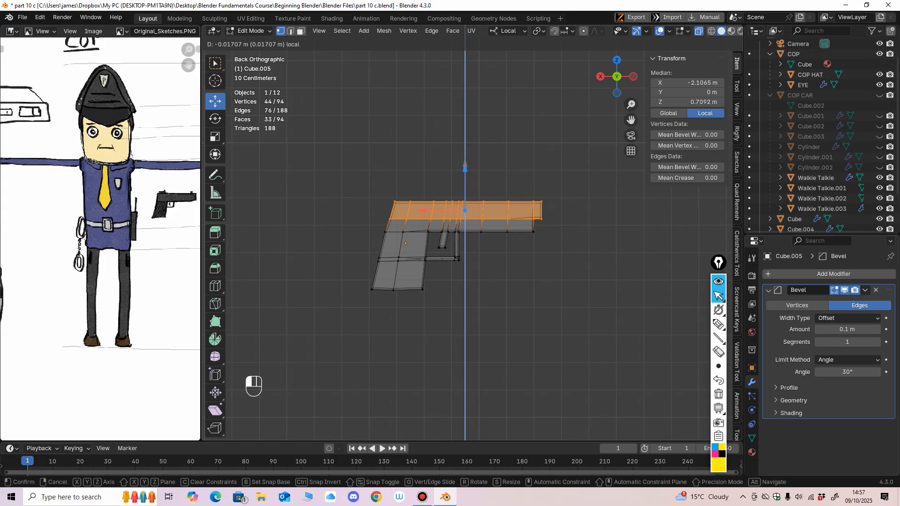
{"action": "left_click_drag", "start_coordinate": [465, 170], "coordinate": [464, 168]}
{"action": "left_click_drag", "start_coordinate": [341, 335], "coordinate": [396, 254]}
{"action": "left_click_drag", "start_coordinate": [374, 224], "coordinate": [345, 232]}
Add a loop cut running lengthwise through the grip and up over the rear of the barrel.
{"action": "middle_click_drag", "start_coordinate": [356, 234], "coordinate": [353, 270]}
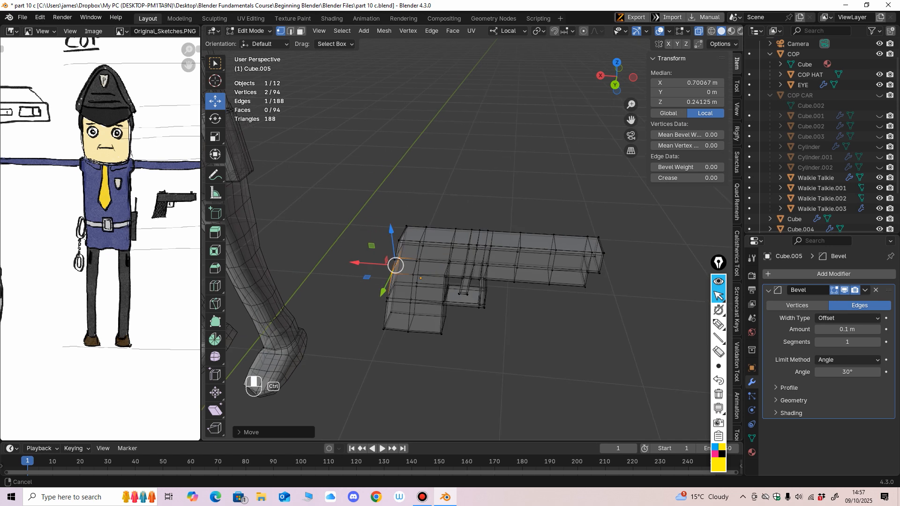
{"action": "scroll", "coordinate": [353, 270], "scroll_direction": "up", "scroll_amount": 1}
{"action": "left_click", "coordinate": [291, 31]}
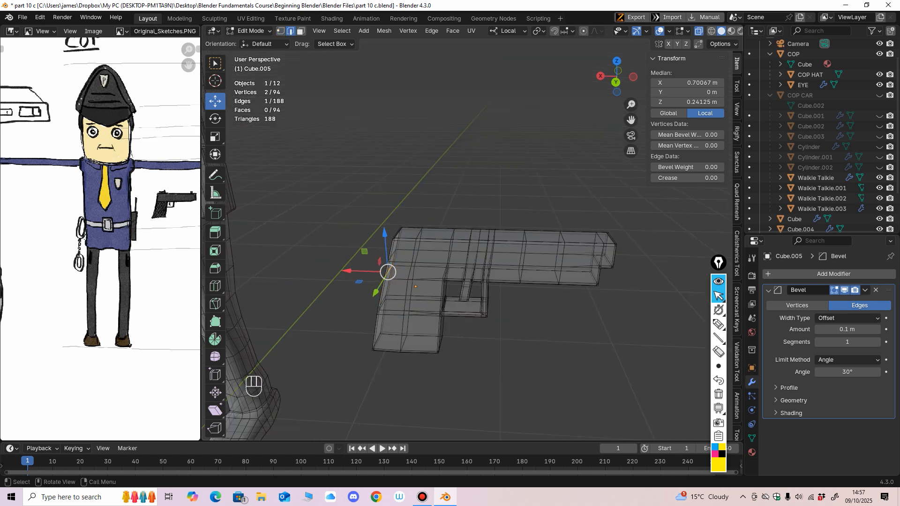
{"action": "left_click", "coordinate": [215, 286]}
{"action": "left_click", "coordinate": [428, 293]}
{"action": "middle_click_drag", "start_coordinate": [429, 293], "coordinate": [417, 306]}
Extrude the narrow top face above the grip up to about local Z 0.99 m as the base of a rear sight.
{"action": "left_click", "coordinate": [301, 31]}
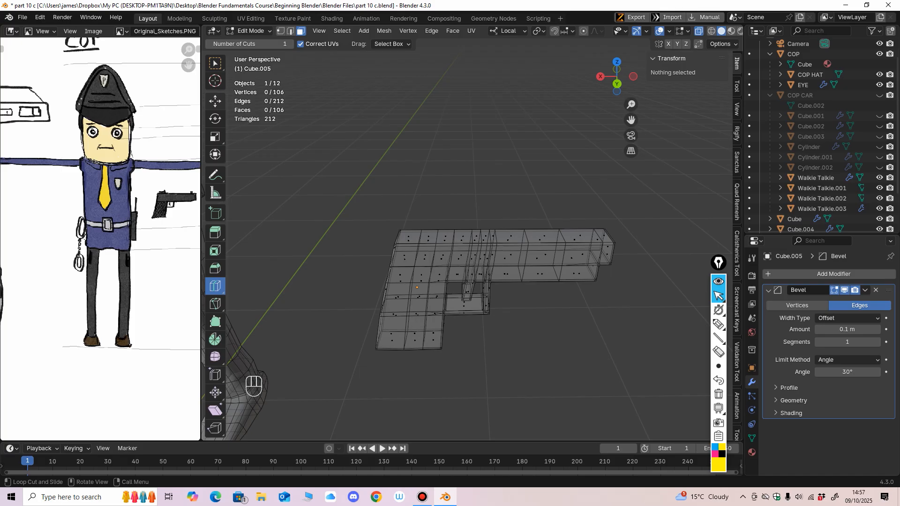
{"action": "left_click", "coordinate": [215, 101]}
{"action": "middle_click_drag", "start_coordinate": [414, 276], "coordinate": [457, 281]}
{"action": "left_click", "coordinate": [434, 238]}
{"action": "middle_click_drag", "start_coordinate": [433, 244], "coordinate": [398, 230]}
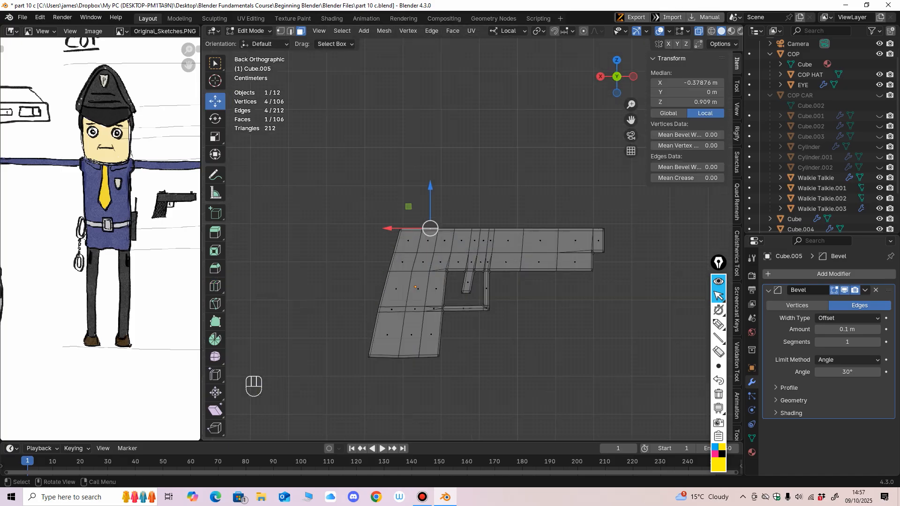
{"action": "left_click", "coordinate": [215, 233]}
{"action": "left_click_drag", "start_coordinate": [430, 189], "coordinate": [430, 181]}
{"action": "middle_click_drag", "start_coordinate": [430, 183], "coordinate": [517, 196]}
Taper the rear sight by scaling its top face inward along the local Y and X axes.
{"action": "left_click", "coordinate": [215, 137]}
{"action": "middle_click_drag", "start_coordinate": [453, 206], "coordinate": [464, 207], "text": "alt"}
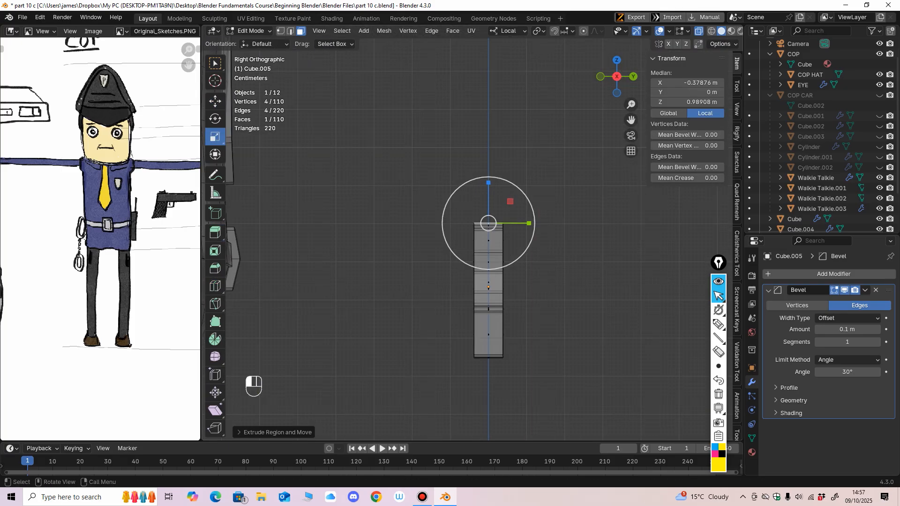
{"action": "left_click_drag", "start_coordinate": [529, 223], "coordinate": [518, 224]}
{"action": "middle_click_drag", "start_coordinate": [515, 225], "coordinate": [417, 257]}
{"action": "left_click_drag", "start_coordinate": [393, 232], "coordinate": [410, 232]}
{"action": "middle_click_drag", "start_coordinate": [428, 234], "coordinate": [406, 240]}
{"action": "left_click_drag", "start_coordinate": [410, 255], "coordinate": [414, 246]}
{"action": "middle_click_drag", "start_coordinate": [415, 246], "coordinate": [427, 225]}
Extrude the rear sight's tapered top face further up to about local Z 1.11 m.
{"action": "left_click", "coordinate": [215, 232]}
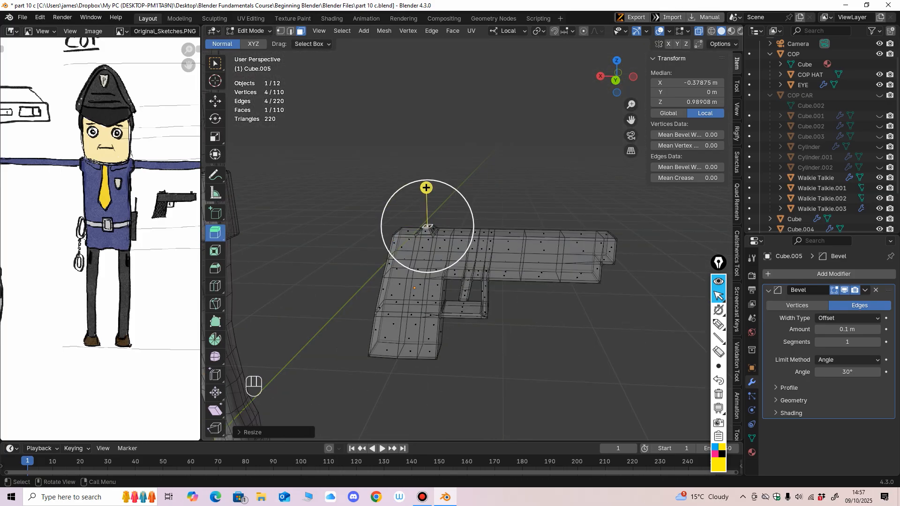
{"action": "left_click_drag", "start_coordinate": [426, 187], "coordinate": [430, 177]}
{"action": "left_click", "coordinate": [615, 81]}
{"action": "left_click", "coordinate": [215, 101]}
{"action": "middle_click_drag", "start_coordinate": [430, 188], "coordinate": [523, 174]}
{"action": "middle_click_drag", "start_coordinate": [522, 174], "coordinate": [416, 212]}
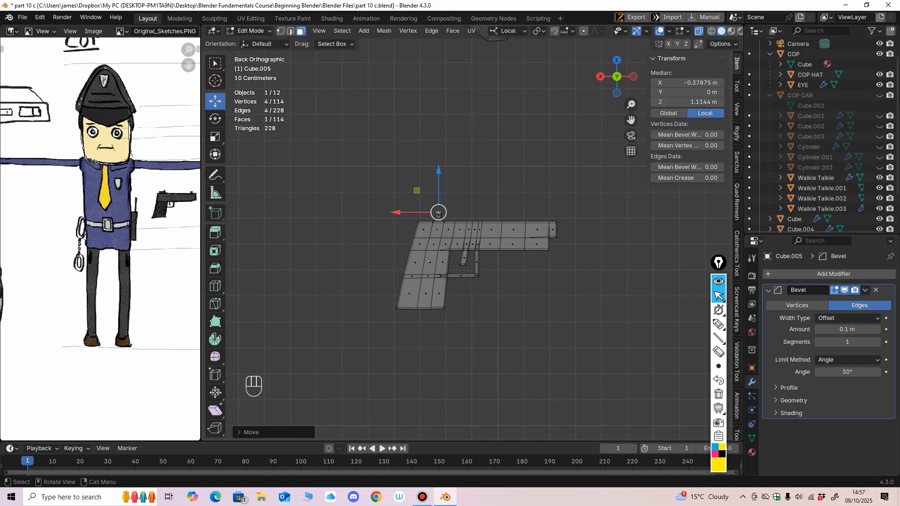
Move the pistol's rear vertices slightly forward, then shift the grip's bottom rear corner out to about local X 1.16 m.
{"action": "key", "text": "1"}
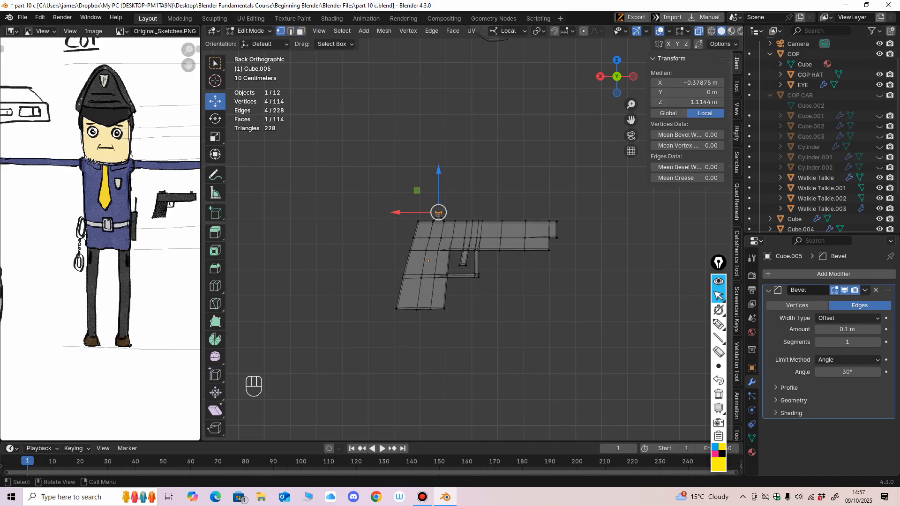
{"action": "left_click_drag", "start_coordinate": [367, 170], "coordinate": [412, 341]}
{"action": "left_click_drag", "start_coordinate": [366, 262], "coordinate": [370, 262]}
{"action": "left_click", "coordinate": [352, 230]}
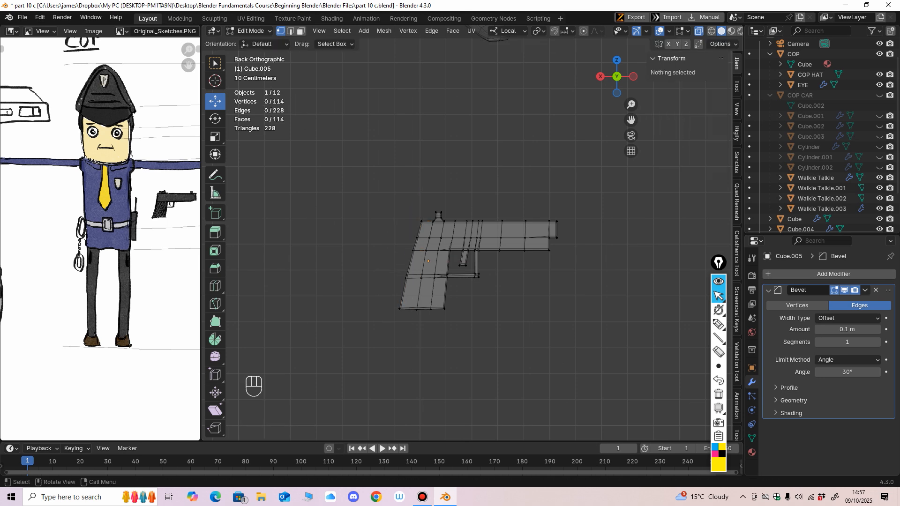
{"action": "mouse_move", "coordinate": [352, 230]}
{"action": "middle_mouse_down", "text": "ctrl"}
{"action": "mouse_move", "coordinate": [353, 213]}
{"action": "mouse_move", "coordinate": [352, 237]}
{"action": "middle_mouse_up", "text": "ctrl"}
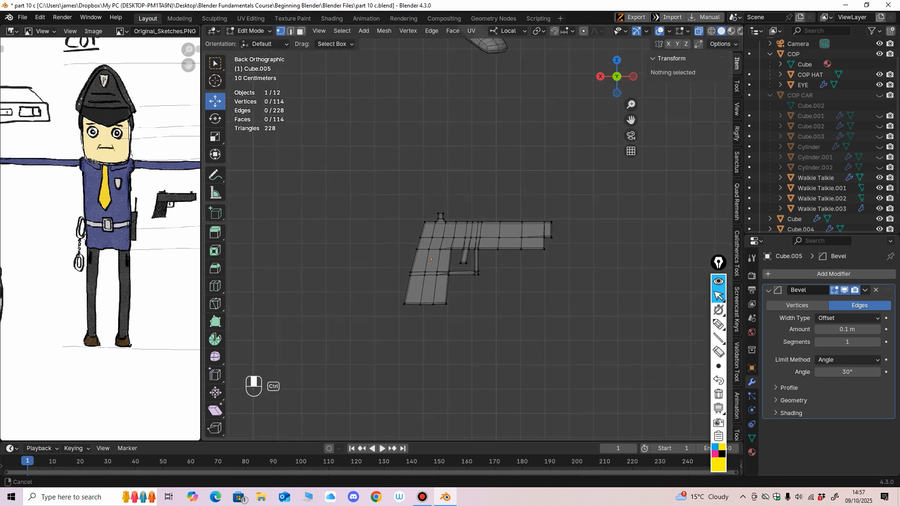
{"action": "left_click_drag", "start_coordinate": [378, 337], "coordinate": [416, 298]}
{"action": "left_click_drag", "start_coordinate": [362, 304], "coordinate": [361, 304]}
Return to Object Mode, turn off X-Ray and view the pistol beside the whole cop from the back.
{"action": "left_click", "coordinate": [252, 31]}
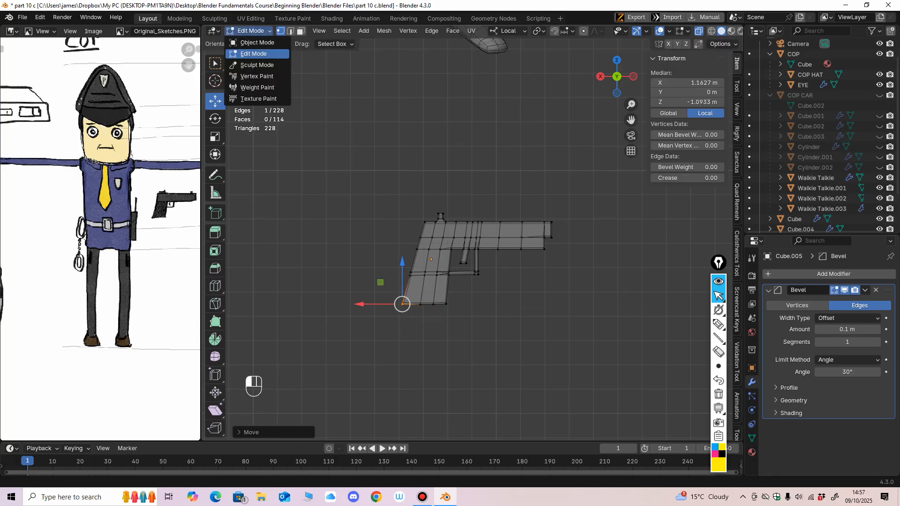
{"action": "left_click", "coordinate": [255, 42]}
{"action": "middle_click_drag", "start_coordinate": [356, 225], "coordinate": [414, 256]}
{"action": "left_click", "coordinate": [681, 31]}
{"action": "middle_click_drag", "start_coordinate": [497, 225], "coordinate": [497, 267], "text": "ctrl"}
{"action": "middle_click_drag", "start_coordinate": [496, 267], "coordinate": [441, 239], "text": "alt"}
{"action": "middle_click_drag", "start_coordinate": [496, 225], "coordinate": [497, 244]}
{"action": "mouse_move", "coordinate": [497, 244]}
{"action": "middle_mouse_down", "text": "ctrl"}
{"action": "mouse_move", "coordinate": [497, 267]}
{"action": "mouse_move", "coordinate": [487, 253]}
{"action": "mouse_move", "coordinate": [511, 245]}
{"action": "middle_mouse_up", "text": "ctrl"}
{"action": "middle_click_drag", "start_coordinate": [511, 245], "coordinate": [567, 225], "text": "ctrl"}
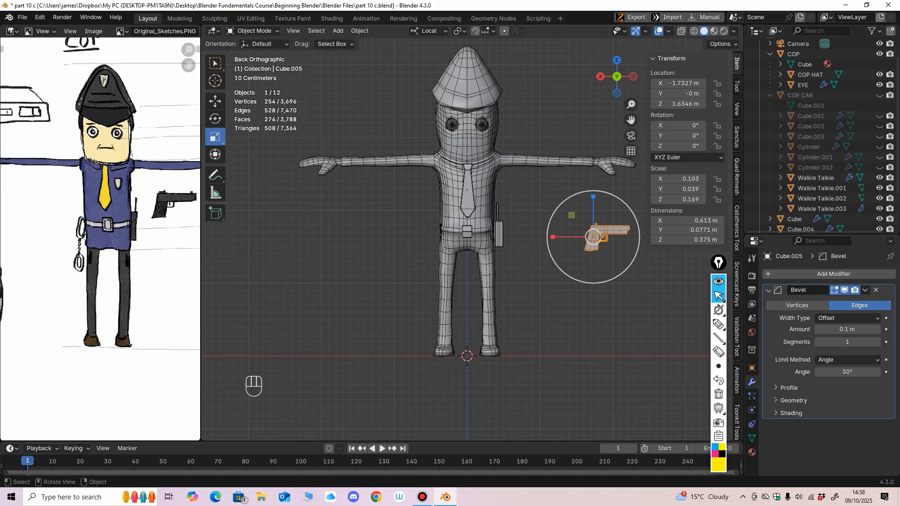
{"action": "mouse_move", "coordinate": [506, 229]}
{"action": "middle_mouse_down"}
{"action": "mouse_move", "coordinate": [589, 240]}
{"action": "mouse_move", "coordinate": [522, 251]}
{"action": "mouse_move", "coordinate": [605, 238]}
{"action": "mouse_move", "coordinate": [518, 238]}
{"action": "middle_mouse_up"}
{"action": "left_click", "coordinate": [338, 31]}
{"action": "mouse_move", "coordinate": [352, 42]}
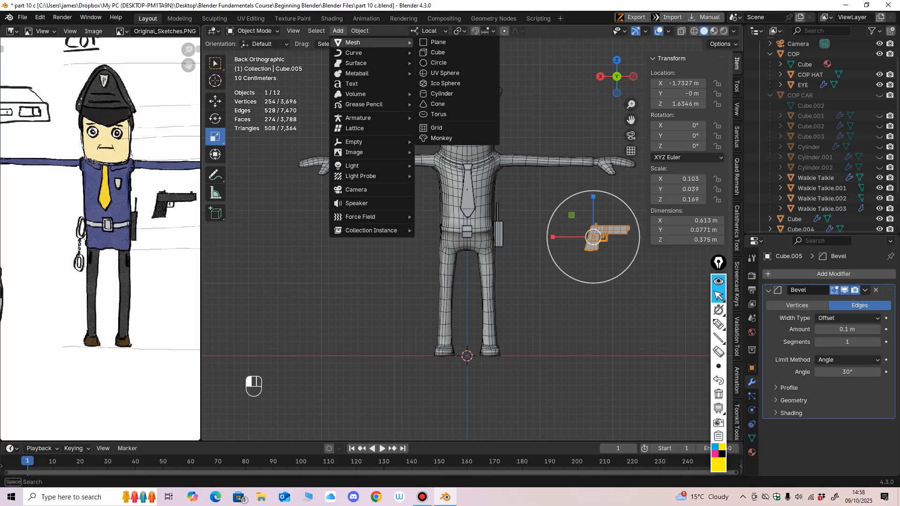
{"action": "left_click", "coordinate": [439, 114]}
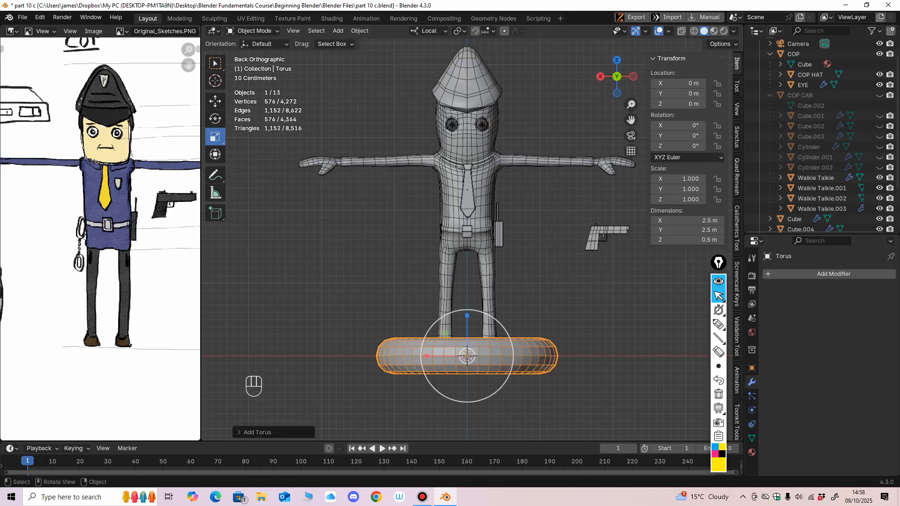
{"action": "middle_click_drag", "start_coordinate": [439, 114], "coordinate": [474, 145]}
{"action": "scroll", "coordinate": [469, 288], "scroll_direction": "up", "scroll_amount": 6}
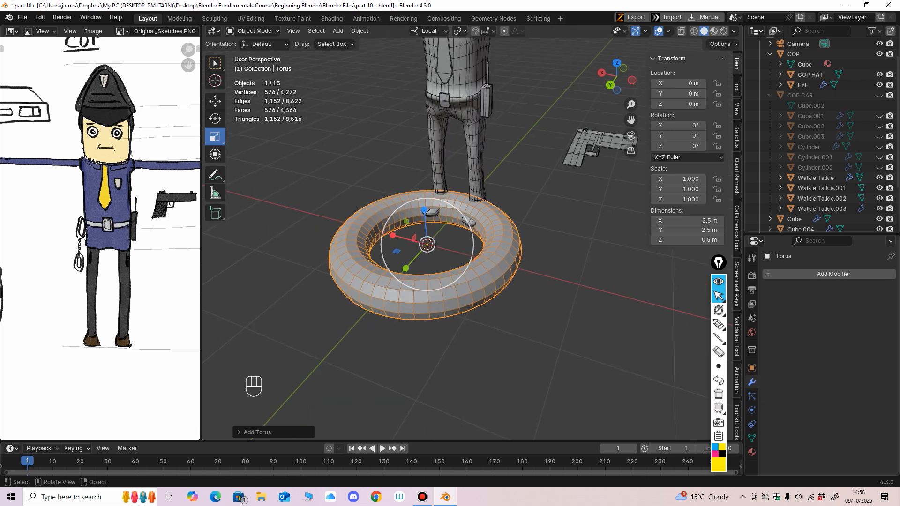
{"action": "left_click_drag", "start_coordinate": [424, 211], "coordinate": [425, 232]}
{"action": "middle_click_drag", "start_coordinate": [434, 255], "coordinate": [476, 300]}
{"action": "key", "text": "s"}
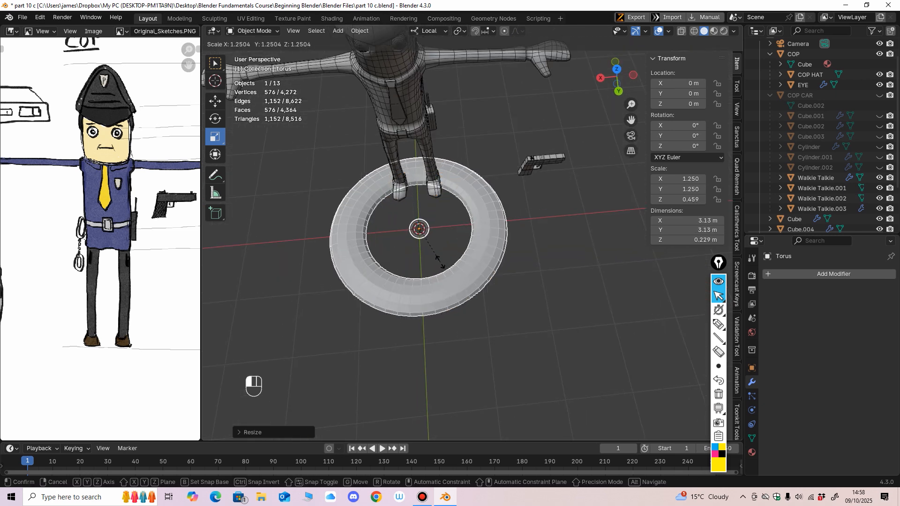
{"action": "left_click", "coordinate": [441, 261]}
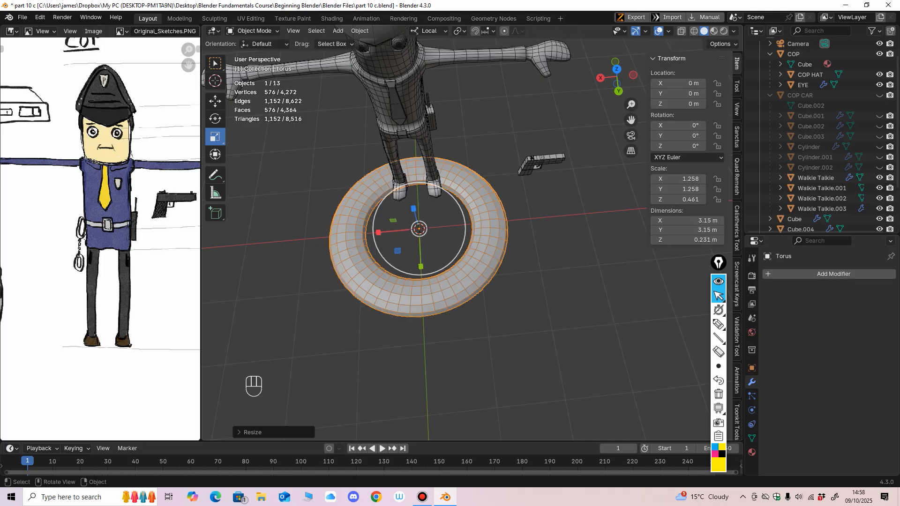
{"action": "key", "text": "Delete"}
{"action": "left_click", "coordinate": [338, 30]}
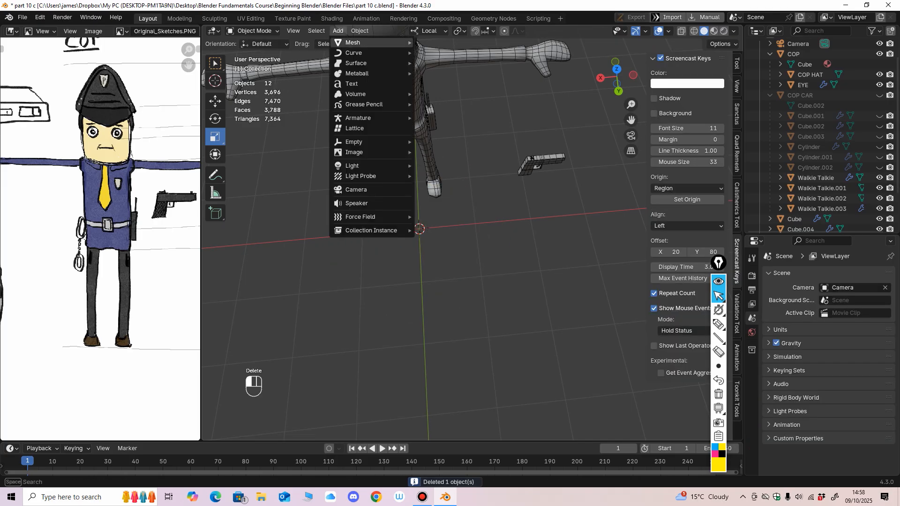
{"action": "mouse_move", "coordinate": [356, 42]}
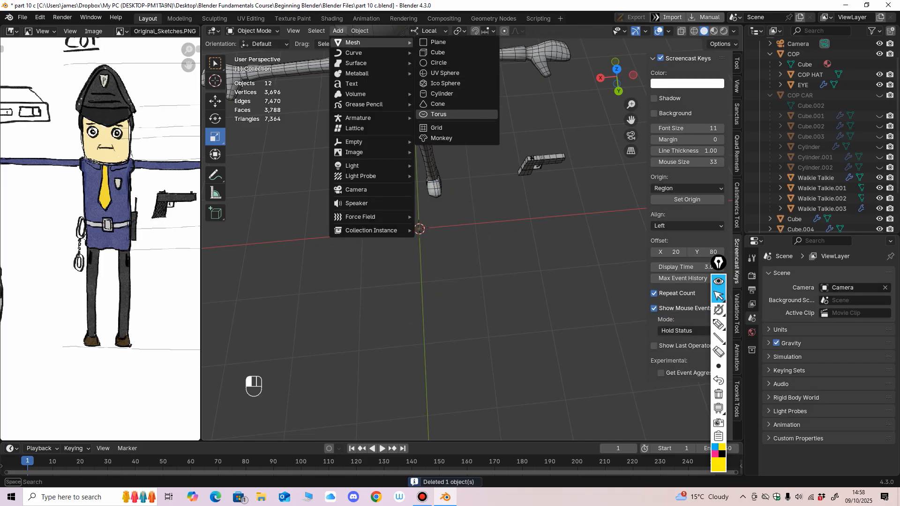
{"action": "left_click", "coordinate": [439, 114]}
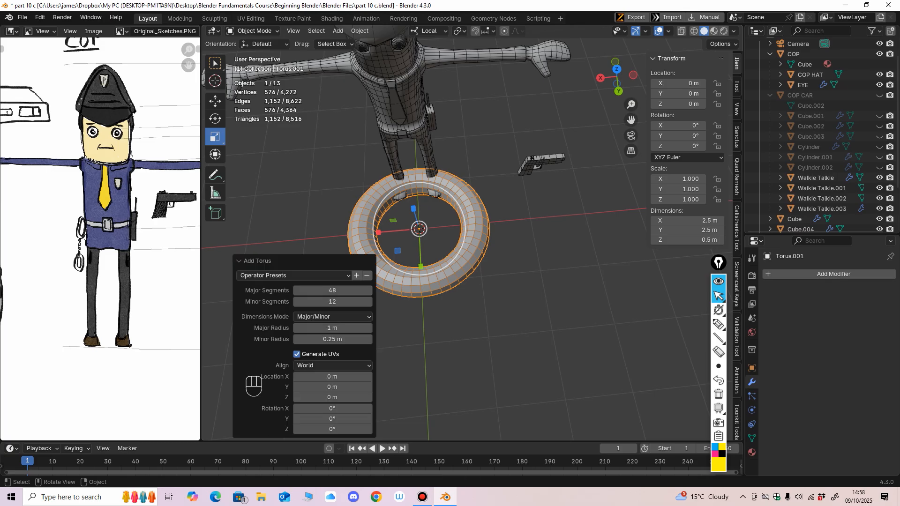
{"action": "left_click", "coordinate": [333, 291]}
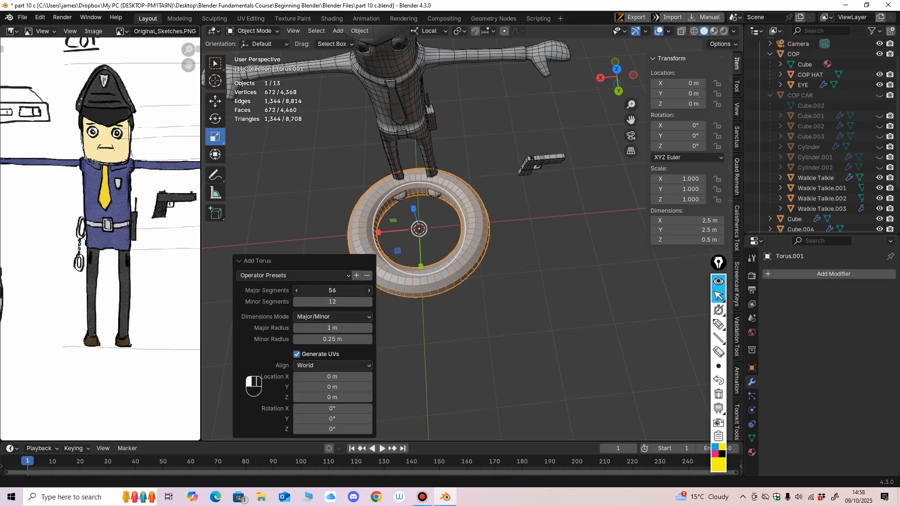
{"action": "key", "text": "ctrl+z"}
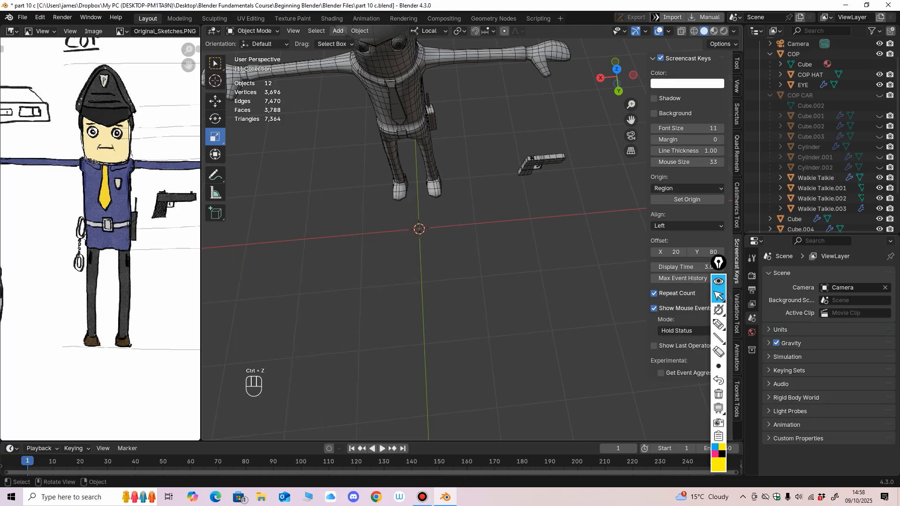
Add a torus with 29 major segments, 8 minor segments and a minor radius of 0.12 m.
{"action": "left_click", "coordinate": [337, 31]}
{"action": "mouse_move", "coordinate": [352, 42]}
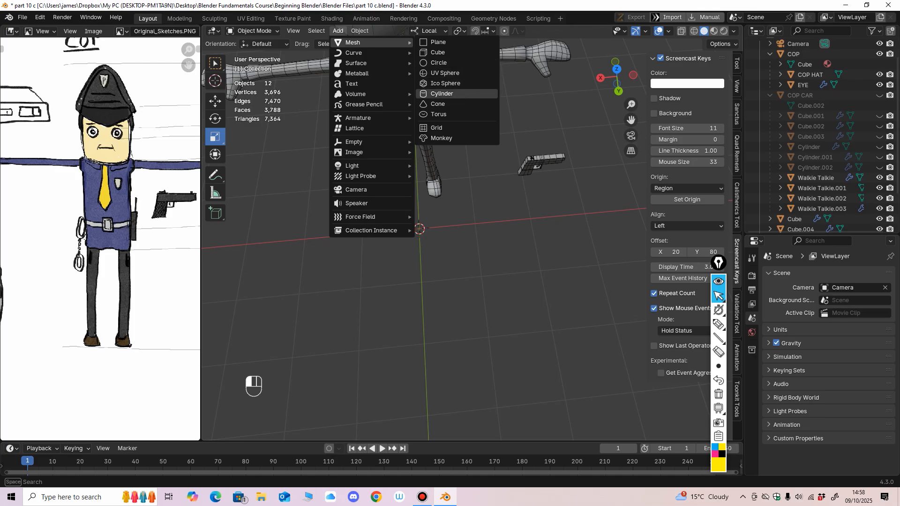
{"action": "left_click", "coordinate": [438, 114]}
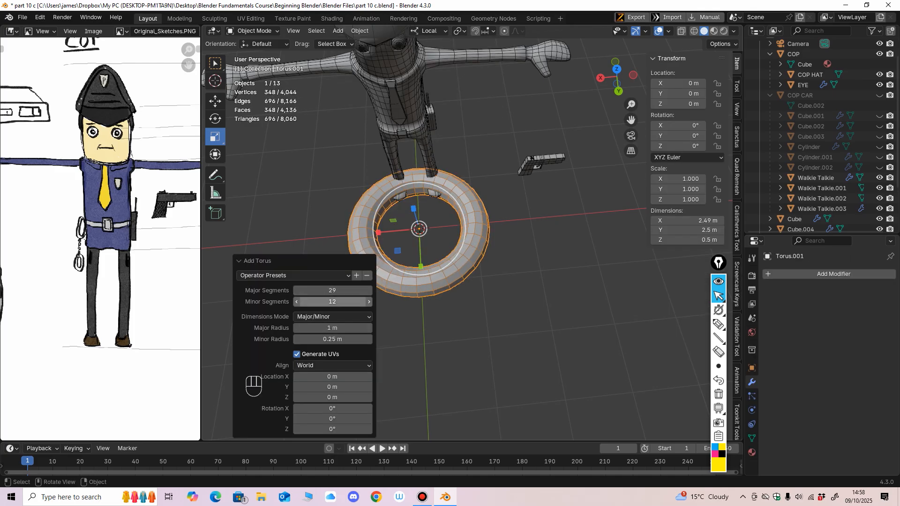
{"action": "mouse_move", "coordinate": [333, 302]}
{"action": "left_mouse_down"}
{"action": "mouse_move", "coordinate": [300, 302]}
{"action": "mouse_move", "coordinate": [339, 328]}
{"action": "mouse_move", "coordinate": [335, 339]}
{"action": "mouse_move", "coordinate": [320, 339]}
{"action": "mouse_move", "coordinate": [333, 338]}
{"action": "mouse_move", "coordinate": [339, 301]}
{"action": "mouse_move", "coordinate": [333, 302]}
{"action": "left_mouse_up"}
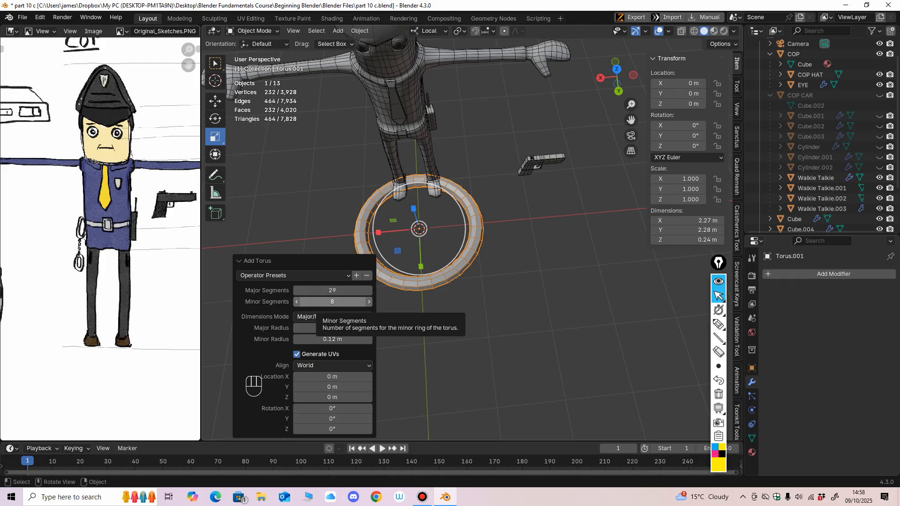
{"action": "left_click", "coordinate": [525, 299]}
Scale the torus uniformly to 0.21.
{"action": "middle_click_drag", "start_coordinate": [525, 300], "coordinate": [488, 263]}
{"action": "left_click", "coordinate": [478, 237]}
{"action": "scroll", "coordinate": [478, 237], "scroll_direction": "down", "scroll_amount": 2}
{"action": "type", "text": "s"}
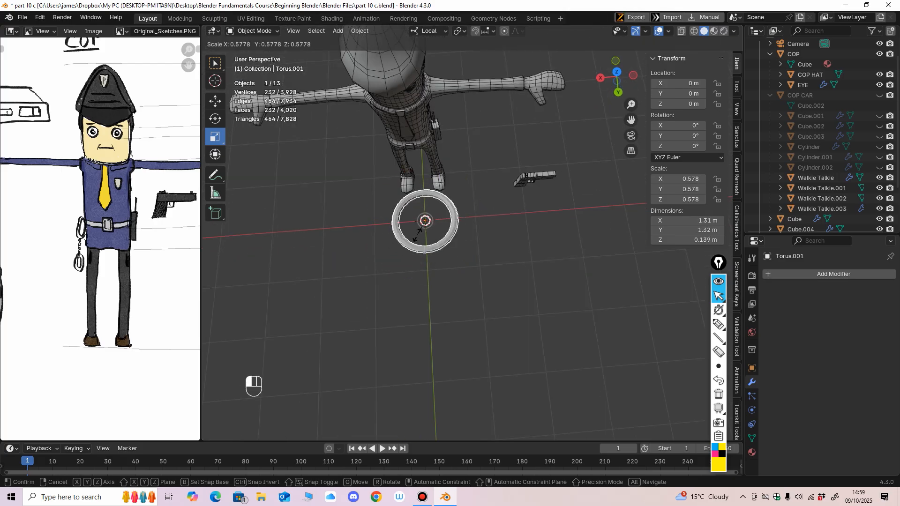
{"action": "type", "text": ".21"}
{"action": "key", "text": "Return"}
Place the torus beside the cop's hip at about X 0.47 m, Z 1.62 m and rotate it upright, about 88° around Y.
{"action": "key", "text": "ctrl+KP_1"}
{"action": "left_click", "coordinate": [252, 361]}
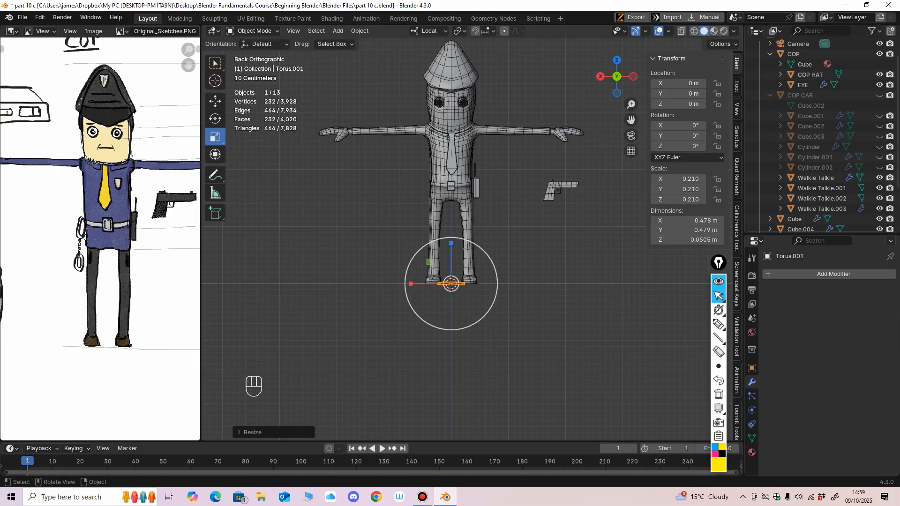
{"action": "left_click", "coordinate": [216, 101]}
{"action": "left_click_drag", "start_coordinate": [450, 242], "coordinate": [451, 149]}
{"action": "middle_click_drag", "start_coordinate": [451, 149], "coordinate": [442, 192], "text": "shift"}
{"action": "middle_click_drag", "start_coordinate": [442, 192], "coordinate": [443, 164], "text": "ctrl"}
{"action": "left_click", "coordinate": [215, 119]}
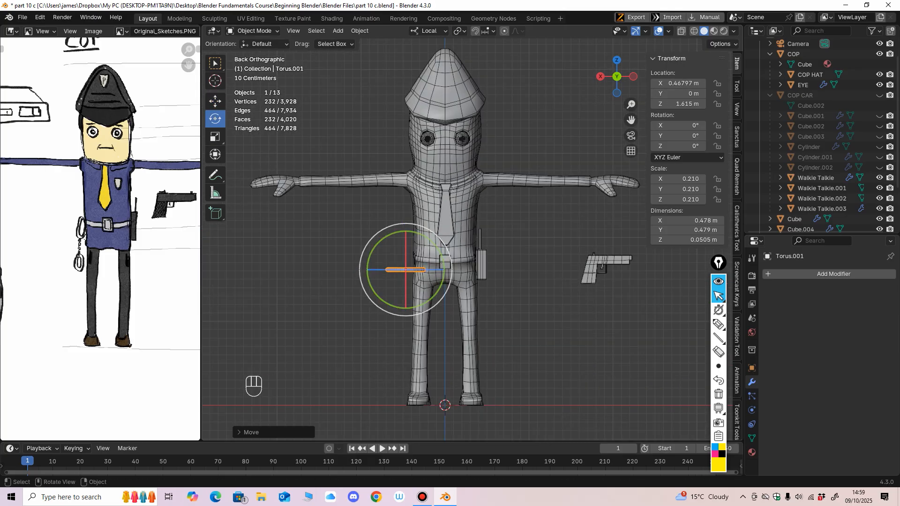
{"action": "left_click_drag", "start_coordinate": [367, 270], "coordinate": [371, 233]}
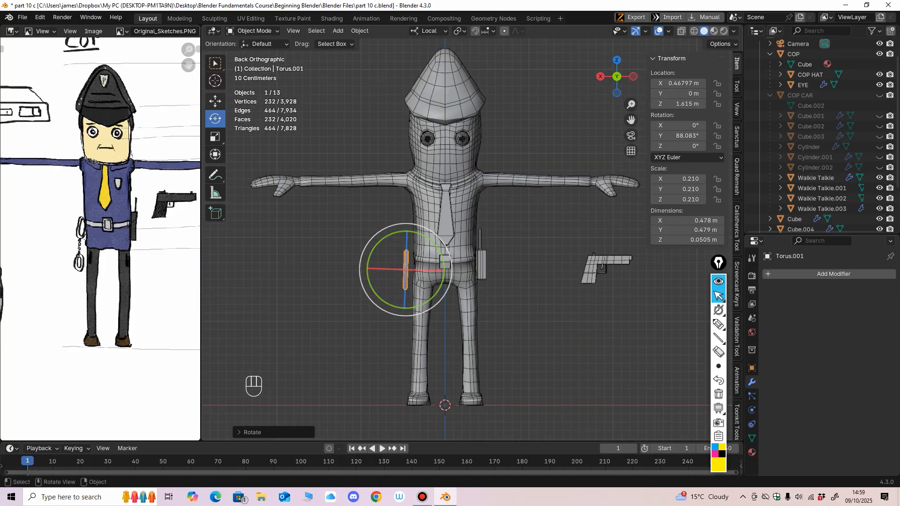
Move the torus against the side of the cop's hip, at about X 0.43 m, Y -1.03 m, Z 1.66 m.
{"action": "left_click", "coordinate": [215, 101]}
{"action": "middle_click_drag", "start_coordinate": [290, 210], "coordinate": [403, 225]}
{"action": "left_click_drag", "start_coordinate": [505, 270], "coordinate": [420, 270]}
{"action": "middle_click_drag", "start_coordinate": [420, 270], "coordinate": [380, 239]}
{"action": "middle_click_drag", "start_coordinate": [380, 239], "coordinate": [380, 209], "text": "ctrl"}
{"action": "middle_click_drag", "start_coordinate": [506, 405], "coordinate": [506, 399], "text": "ctrl"}
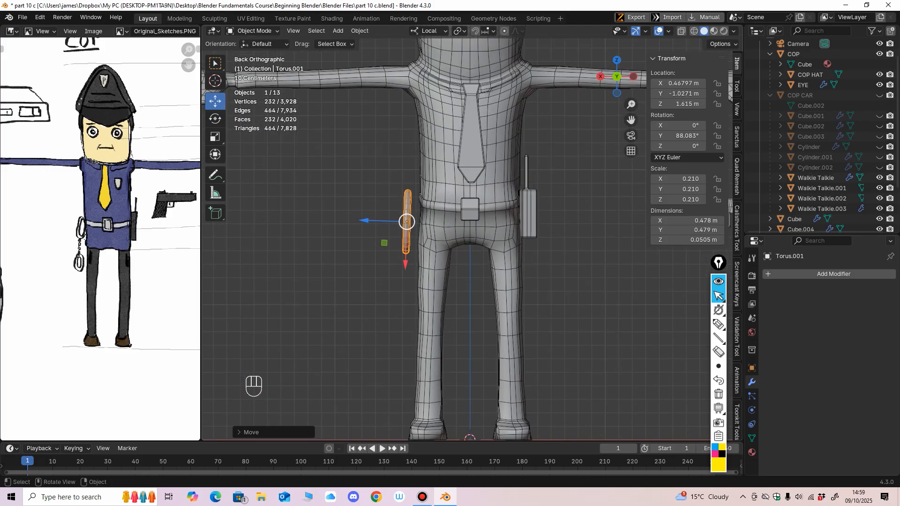
{"action": "left_click_drag", "start_coordinate": [384, 243], "coordinate": [390, 237]}
{"action": "middle_click_drag", "start_coordinate": [390, 236], "coordinate": [516, 240]}
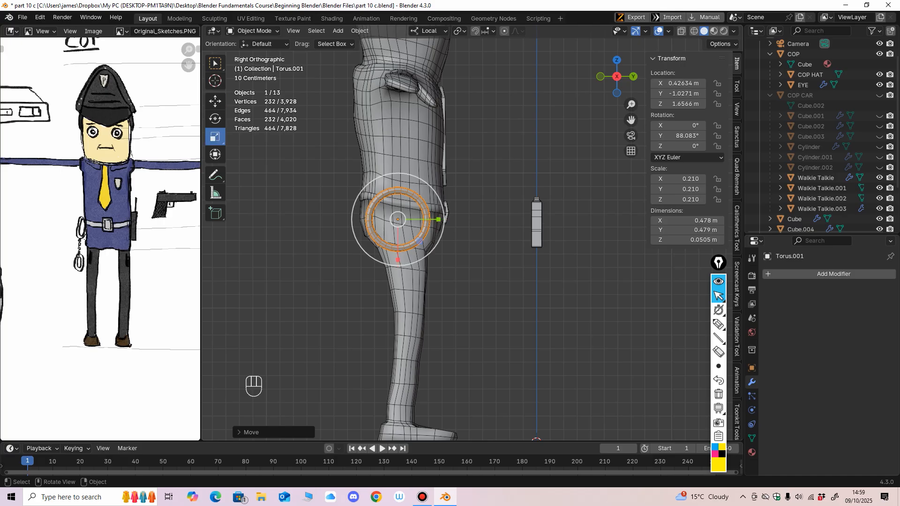
Scale the torus into a slightly oval cuff, about 0.199 on X and 0.170 on Y.
{"action": "left_click_drag", "start_coordinate": [436, 220], "coordinate": [429, 219]}
{"action": "left_click_drag", "start_coordinate": [398, 254], "coordinate": [397, 253]}
{"action": "middle_click_drag", "start_coordinate": [417, 255], "coordinate": [318, 256]}
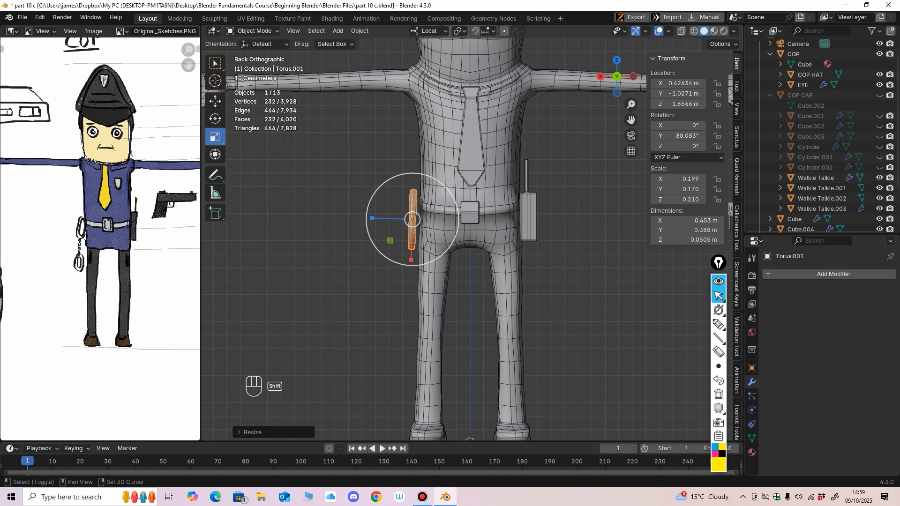
Duplicate the cuff ring and place the copy directly below the first one.
{"action": "key", "text": "shift+d"}
{"action": "key", "text": "Return"}
{"action": "left_click", "coordinate": [215, 101]}
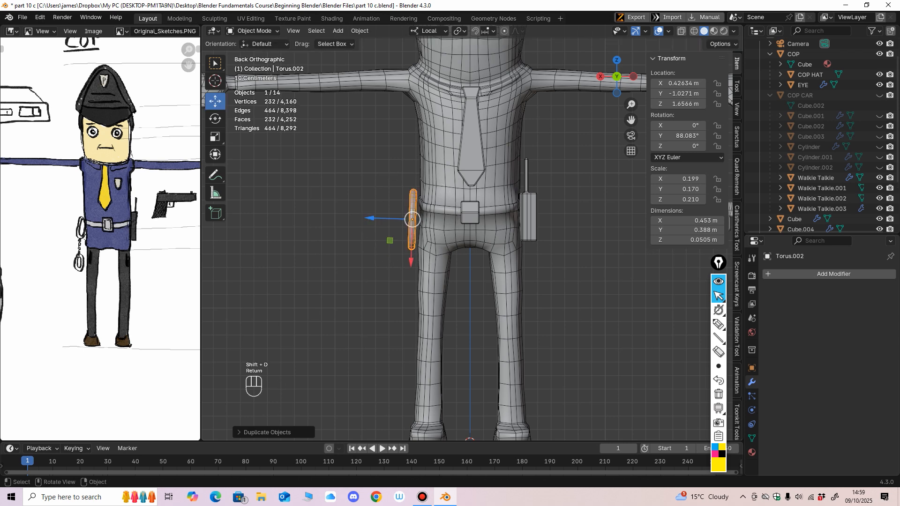
{"action": "left_click_drag", "start_coordinate": [411, 259], "coordinate": [409, 315]}
{"action": "middle_click_drag", "start_coordinate": [410, 300], "coordinate": [492, 310]}
Scale both cuff rings down together to about 0.131, 0.112 and 0.138.
{"action": "left_click", "coordinate": [394, 213], "text": "shift"}
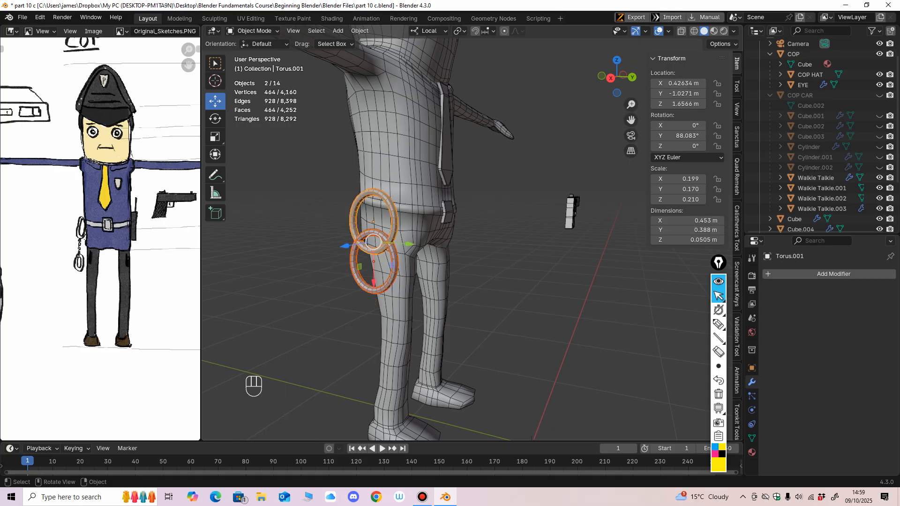
{"action": "left_click", "coordinate": [215, 137]}
{"action": "left_click_drag", "start_coordinate": [390, 266], "coordinate": [386, 258]}
{"action": "middle_click_drag", "start_coordinate": [388, 260], "coordinate": [413, 261]}
{"action": "left_click_drag", "start_coordinate": [402, 266], "coordinate": [399, 263]}
Lower the second cuff ring to about Z 1.18 m, leaving a gap for a chain between the rings.
{"action": "left_click", "coordinate": [394, 276]}
{"action": "middle_click_drag", "start_coordinate": [396, 276], "coordinate": [390, 272]}
{"action": "left_click", "coordinate": [215, 102]}
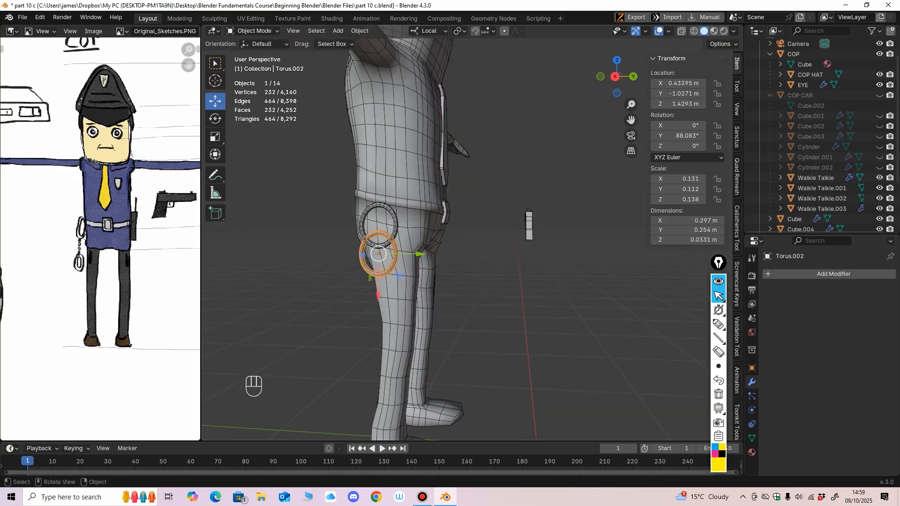
{"action": "left_click_drag", "start_coordinate": [378, 295], "coordinate": [378, 325]}
{"action": "middle_click_drag", "start_coordinate": [379, 323], "coordinate": [328, 278]}
{"action": "middle_click_drag", "start_coordinate": [328, 281], "coordinate": [442, 260]}
{"action": "scroll", "coordinate": [466, 239], "scroll_direction": "up", "scroll_amount": 1}
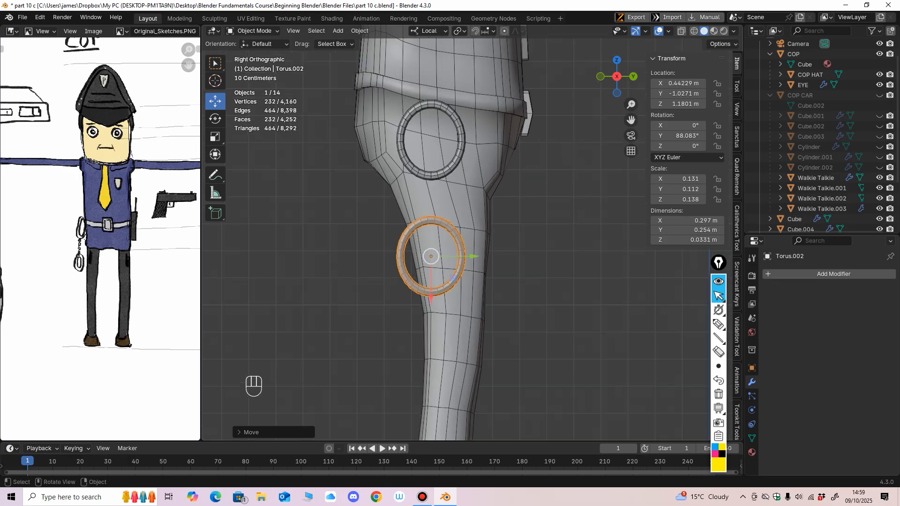
Duplicate the lower cuff ring and scale the copy down to about 0.12 by 0.10 m.
{"action": "key", "text": "shift+d"}
{"action": "key", "text": "Return"}
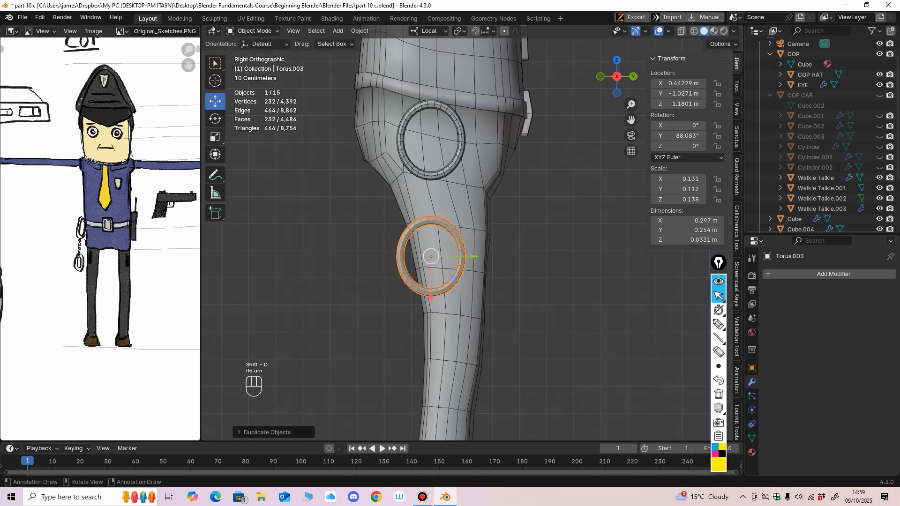
{"action": "left_click", "coordinate": [216, 137]}
{"action": "left_click_drag", "start_coordinate": [412, 238], "coordinate": [438, 264]}
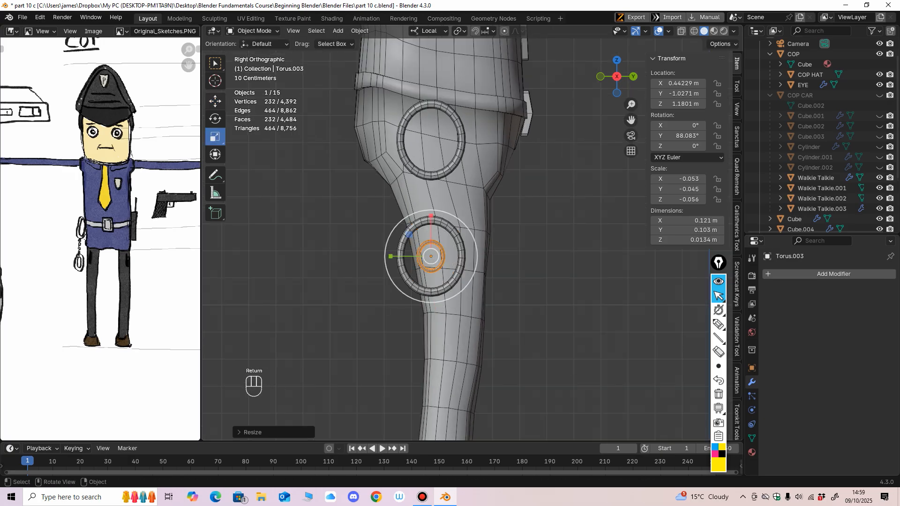
Raise the small ring to about Z 1.35 m and shrink it to a chain link about 0.072 by 0.062 m.
{"action": "left_click", "coordinate": [215, 102]}
{"action": "left_click_drag", "start_coordinate": [431, 217], "coordinate": [430, 171]}
{"action": "middle_click_drag", "start_coordinate": [501, 128], "coordinate": [500, 107], "text": "ctrl"}
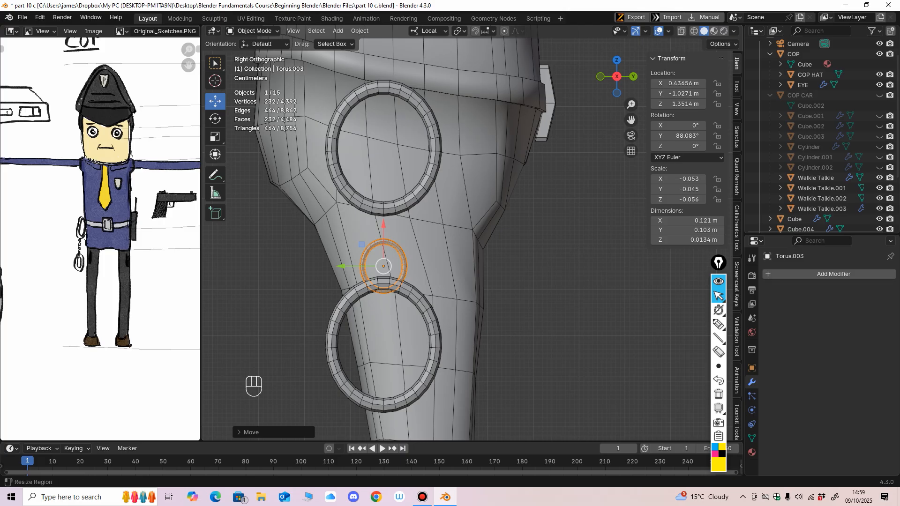
{"action": "left_click", "coordinate": [215, 137]}
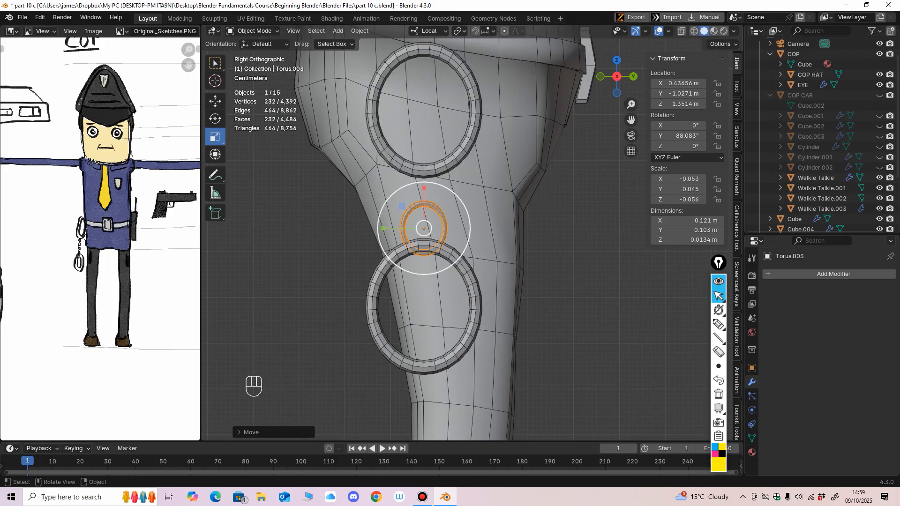
{"action": "left_click_drag", "start_coordinate": [453, 237], "coordinate": [441, 233]}
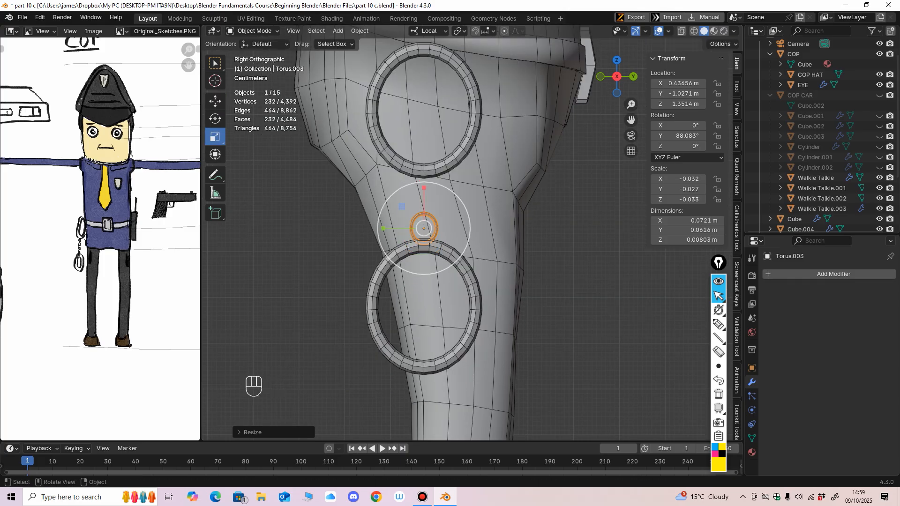
Rotate the chain link to about 62° around X and lower it to about Z 1.32 m so it loops through the lower cuff.
{"action": "left_click", "coordinate": [215, 118]}
{"action": "middle_click_drag", "start_coordinate": [374, 213], "coordinate": [376, 229]}
{"action": "left_click_drag", "start_coordinate": [407, 284], "coordinate": [390, 283]}
{"action": "left_click", "coordinate": [215, 101]}
{"action": "left_click_drag", "start_coordinate": [395, 231], "coordinate": [395, 251]}
{"action": "middle_click_drag", "start_coordinate": [395, 250], "coordinate": [462, 222]}
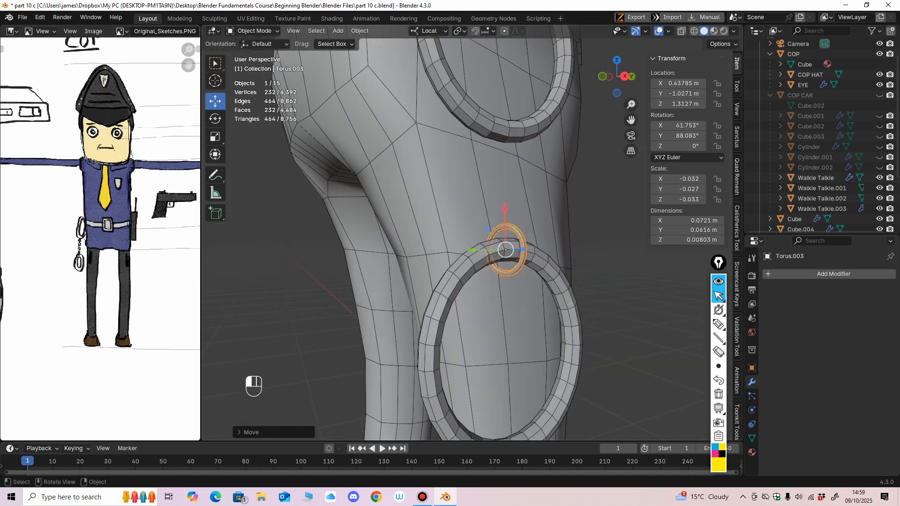
{"action": "left_click_drag", "start_coordinate": [505, 209], "coordinate": [505, 204]}
{"action": "middle_click_drag", "start_coordinate": [505, 203], "coordinate": [437, 186], "text": "shift"}
Add an Array modifier with a count of 3 to the link and nudge the chain into place between the two cuffs.
{"action": "left_click", "coordinate": [771, 274]}
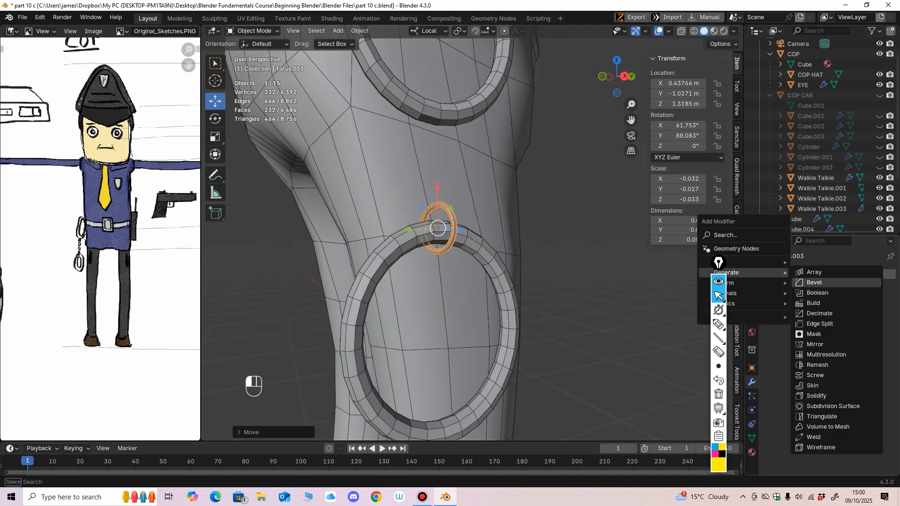
{"action": "left_click", "coordinate": [817, 273]}
{"action": "middle_click_drag", "start_coordinate": [562, 263], "coordinate": [563, 287], "text": "ctrl"}
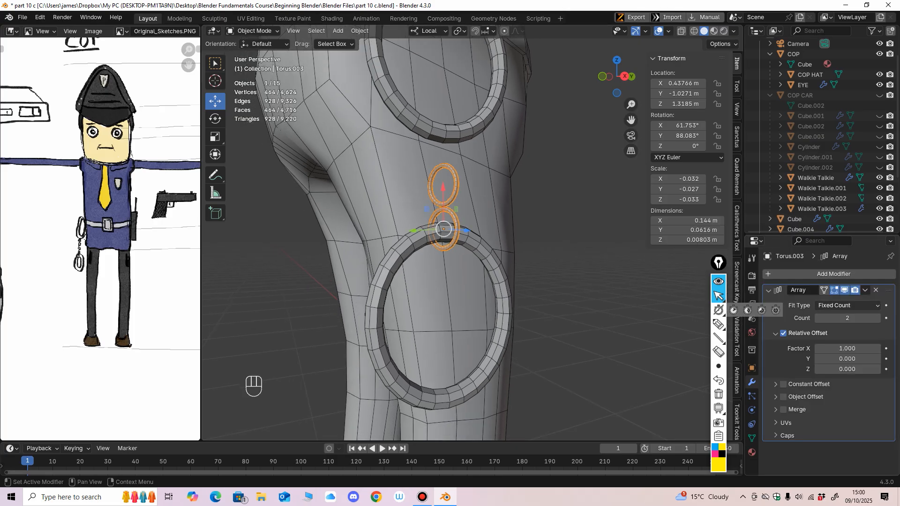
{"action": "left_click", "coordinate": [877, 318]}
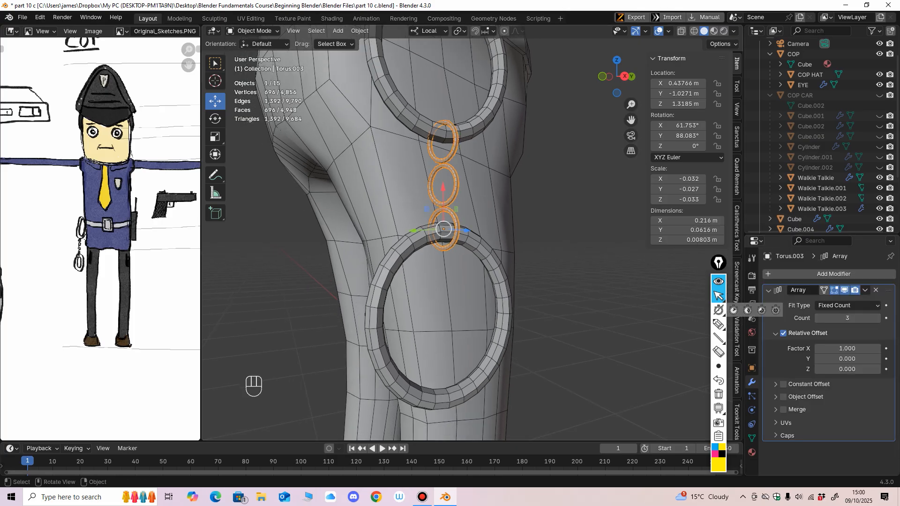
{"action": "middle_click_drag", "start_coordinate": [444, 199], "coordinate": [440, 209]}
{"action": "left_click_drag", "start_coordinate": [434, 210], "coordinate": [433, 206]}
Tilt the lower cuff slightly in the back view and rotate the upper cuff to about 12° around X.
{"action": "key", "text": "ctrl+KP_1"}
{"action": "middle_click_drag", "start_coordinate": [524, 136], "coordinate": [523, 123], "text": "ctrl"}
{"action": "middle_click_drag", "start_coordinate": [468, 188], "coordinate": [502, 178], "text": "shift"}
{"action": "left_click", "coordinate": [405, 274]}
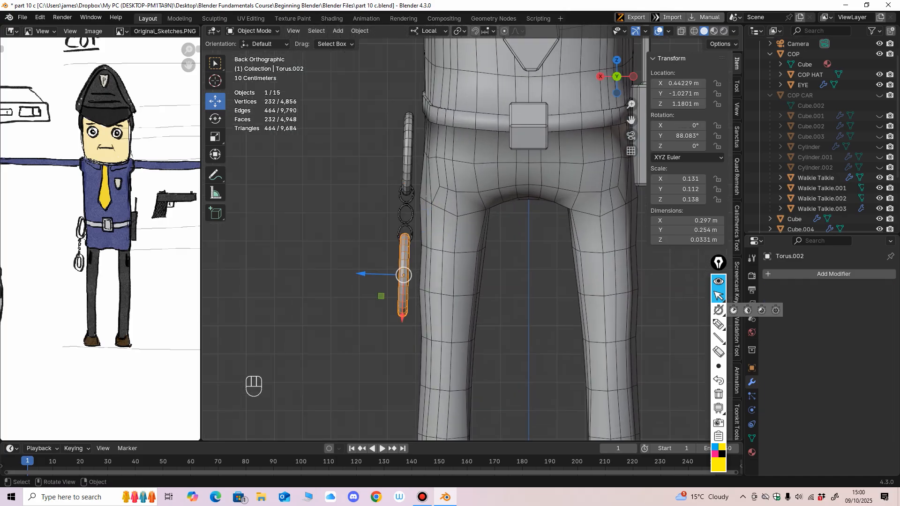
{"action": "left_click", "coordinate": [215, 118]}
{"action": "left_click_drag", "start_coordinate": [430, 273], "coordinate": [428, 277]}
{"action": "left_click", "coordinate": [409, 156]}
{"action": "left_click_drag", "start_coordinate": [423, 156], "coordinate": [426, 158]}
{"action": "key", "text": "ctrl+z"}
Examine the handcuffs on the whole cop and the robber sketches in the reference image.
{"action": "middle_click_drag", "start_coordinate": [425, 158], "coordinate": [433, 166]}
{"action": "middle_click_drag", "start_coordinate": [433, 188], "coordinate": [398, 189]}
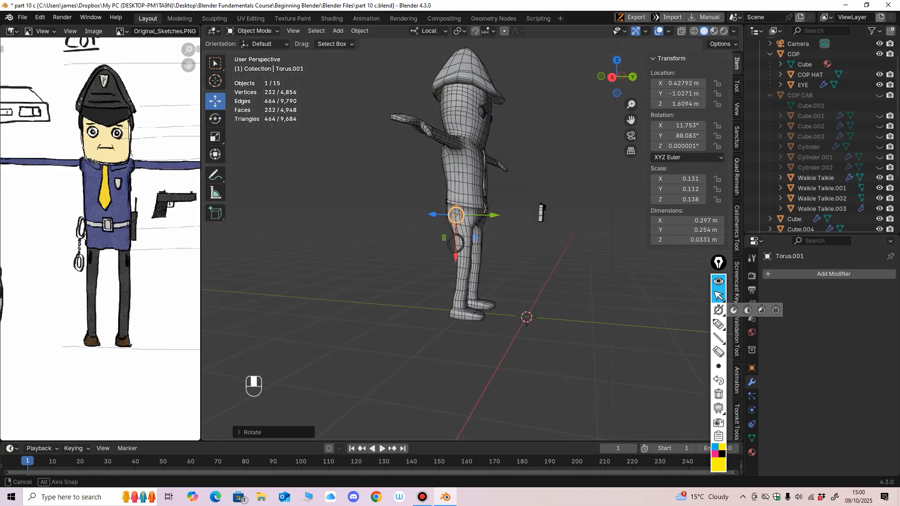
{"action": "middle_click_drag", "start_coordinate": [117, 187], "coordinate": [117, 263], "text": "ctrl"}
{"action": "middle_click_drag", "start_coordinate": [117, 264], "coordinate": [140, 273]}
{"action": "middle_click_drag", "start_coordinate": [445, 225], "coordinate": [420, 231]}
{"action": "middle_click_drag", "start_coordinate": [103, 220], "coordinate": [154, 196]}
{"action": "key", "text": "ctrl+KP_1"}
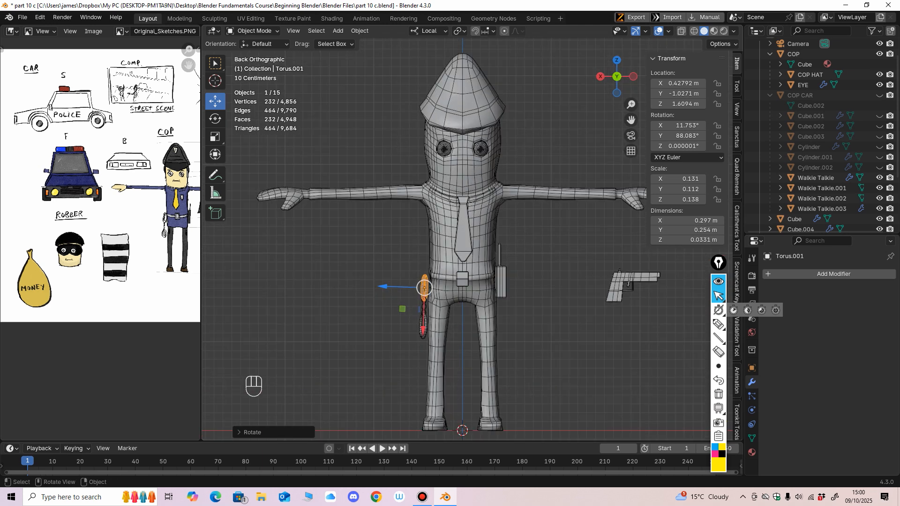
{"action": "mouse_move", "coordinate": [445, 225]}
{"action": "middle_mouse_down"}
{"action": "mouse_move", "coordinate": [408, 256]}
{"action": "mouse_move", "coordinate": [443, 229]}
{"action": "middle_mouse_up"}
{"action": "middle_click_drag", "start_coordinate": [442, 229], "coordinate": [433, 255], "text": "shift"}
Temporarily hide the cop hat to inspect the bare head, and show and select it again in the side view.
{"action": "left_click", "coordinate": [453, 119]}
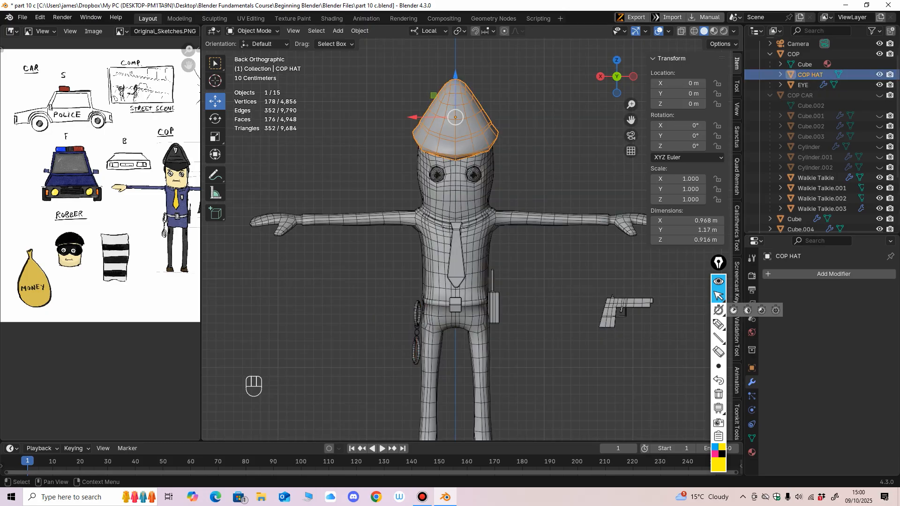
{"action": "left_click", "coordinate": [879, 74]}
{"action": "middle_click_drag", "start_coordinate": [453, 109], "coordinate": [454, 92], "text": "ctrl"}
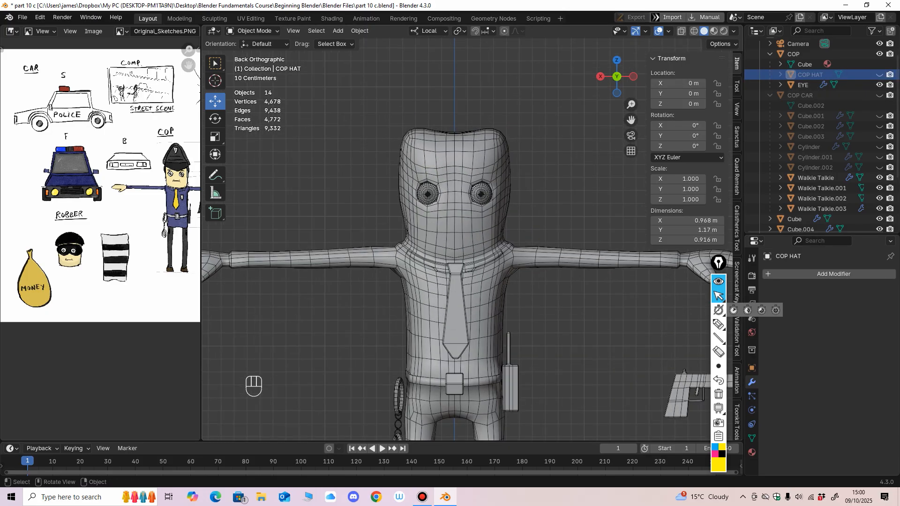
{"action": "scroll", "coordinate": [467, 240], "scroll_direction": "up", "scroll_amount": 2}
{"action": "scroll", "coordinate": [466, 240], "scroll_direction": "down", "scroll_amount": 3}
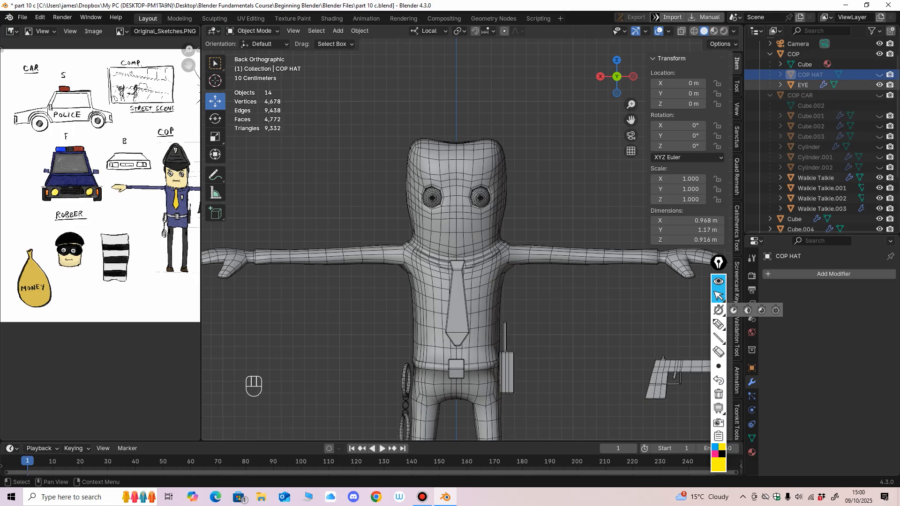
{"action": "left_click", "coordinate": [879, 74]}
{"action": "middle_click_drag", "start_coordinate": [549, 187], "coordinate": [450, 189]}
{"action": "left_click", "coordinate": [473, 127]}
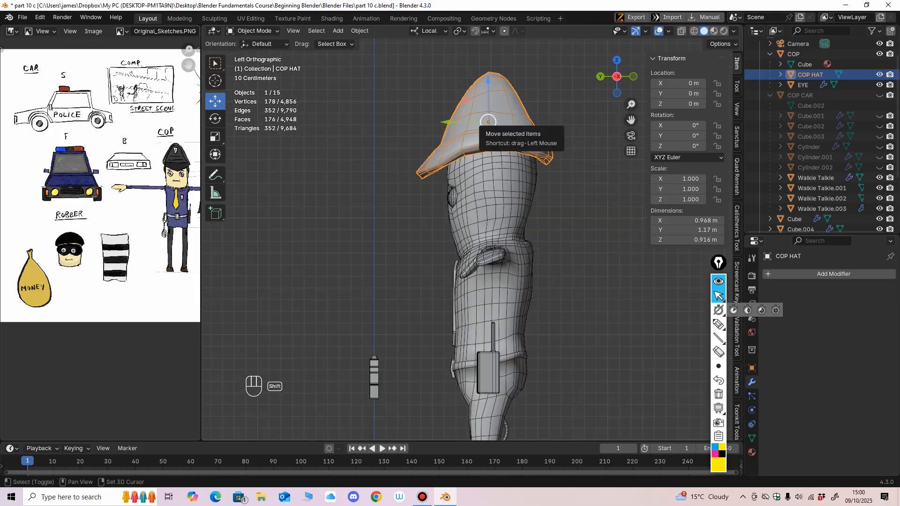
{"action": "key", "text": "shift+d"}
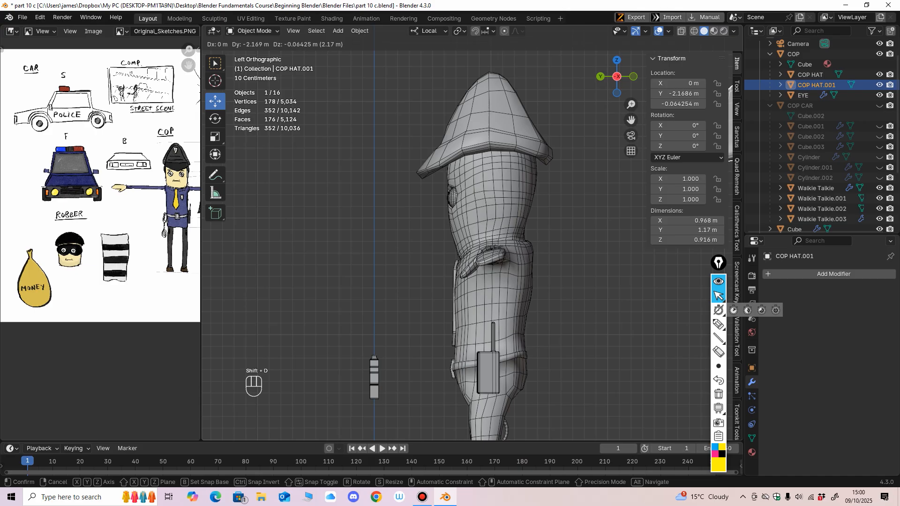
{"action": "left_click", "coordinate": [473, 150], "text": "ctrl"}
{"action": "key", "text": "ctrl+z"}
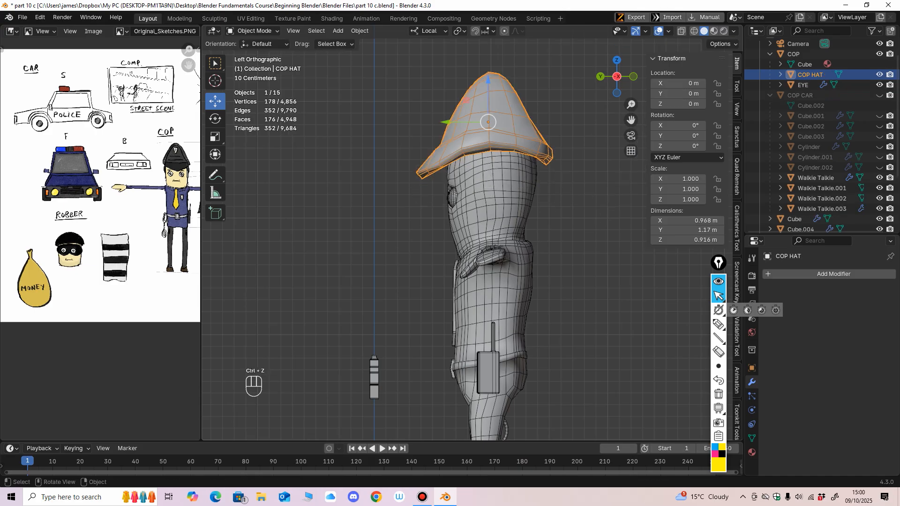
Duplicate the cop hat in place and rename the copy ROBBER HAt.
{"action": "key", "text": "shift+d"}
{"action": "key", "text": "Return"}
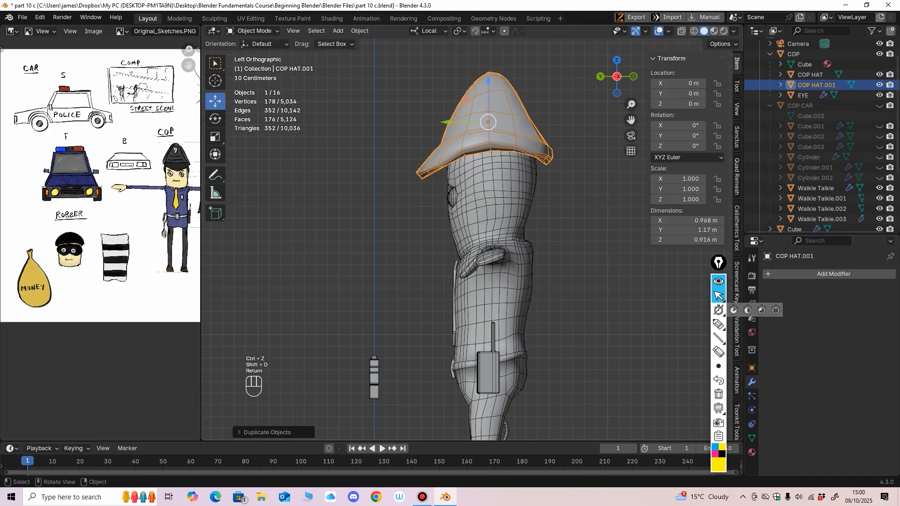
{"action": "double_click", "coordinate": [816, 84]}
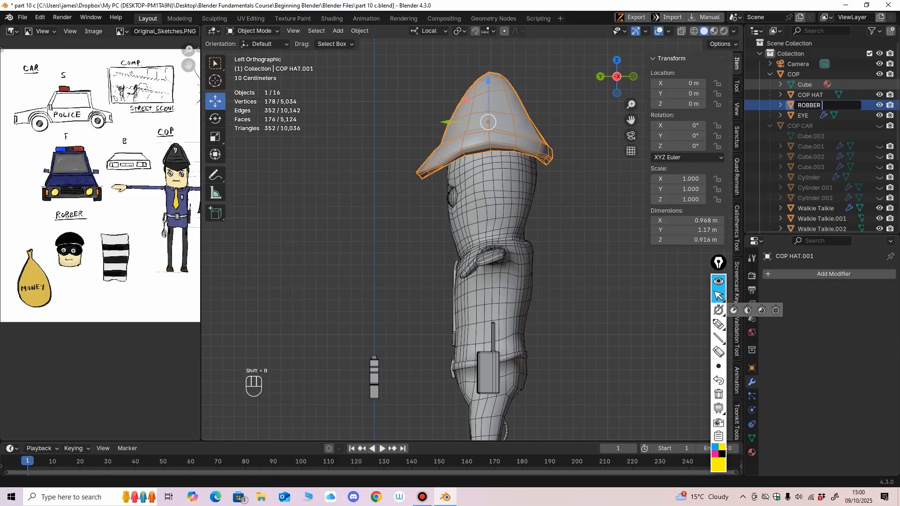
{"action": "type", "text": "ROBBER HAt"}
{"action": "key", "text": "Return"}
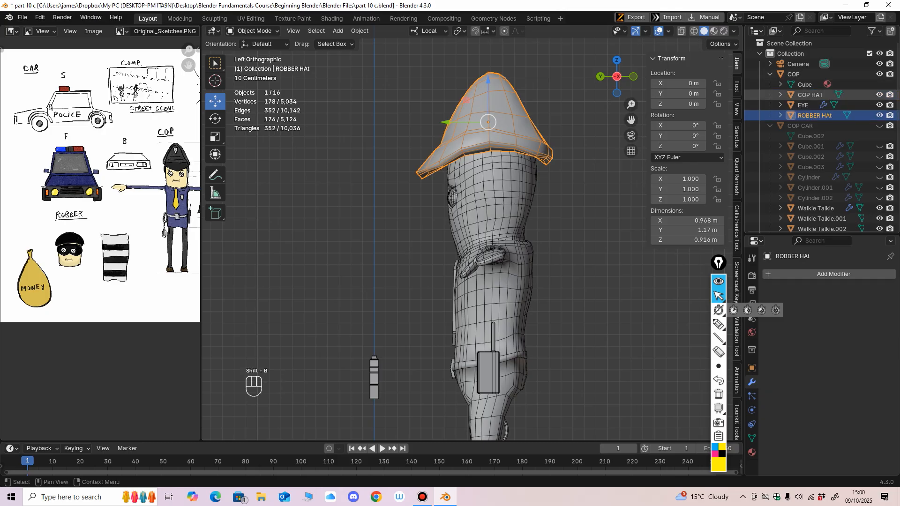
Correct the copied hat's name to ROBBER HAT and hide the original cop hat.
{"action": "double_click", "coordinate": [815, 115]}
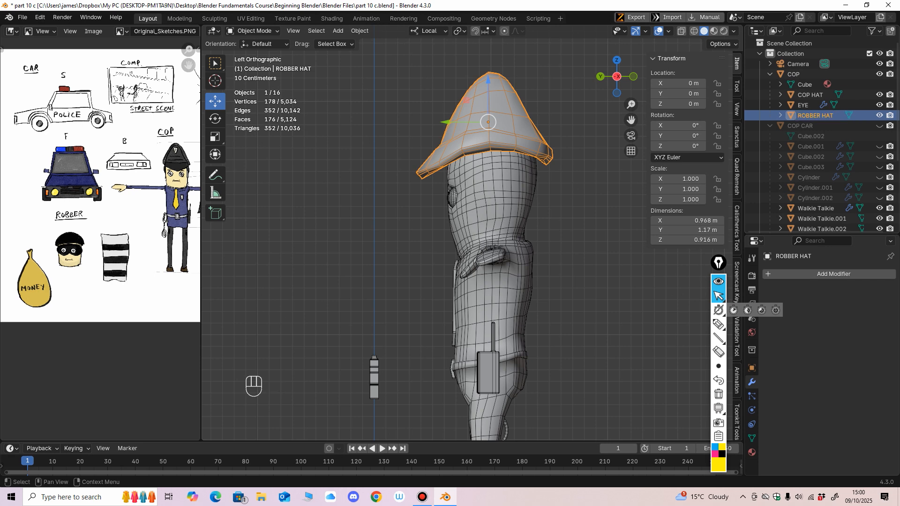
{"action": "key", "text": "Return"}
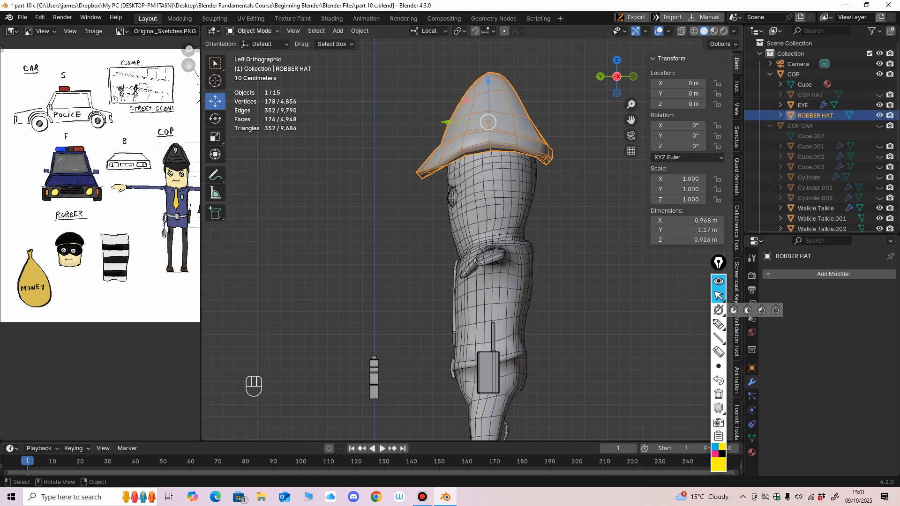
In Sculpt Mode, pull the robber hat's pointed crown down with a 144 px Grab brush until the hat is about 0.65 m tall.
{"action": "left_click", "coordinate": [253, 30]}
{"action": "left_click", "coordinate": [257, 54]}
{"action": "key", "text": "f"}
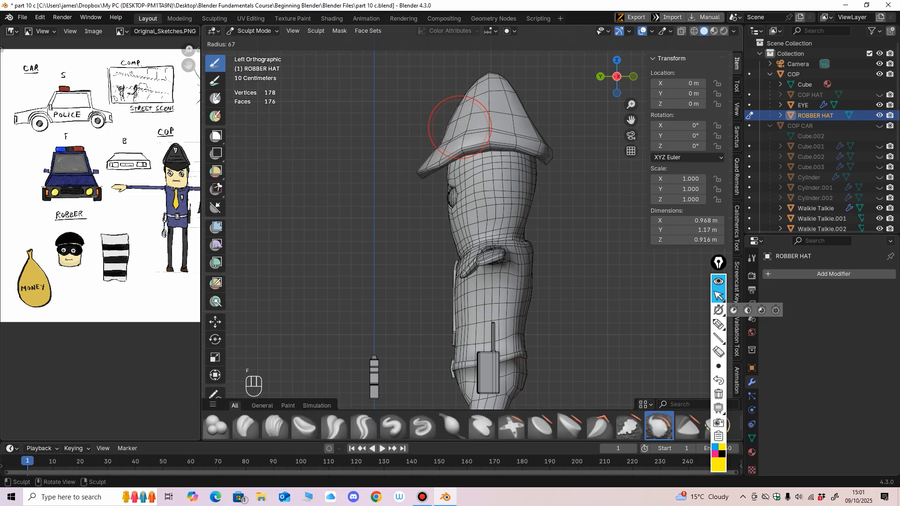
{"action": "left_click", "coordinate": [528, 119]}
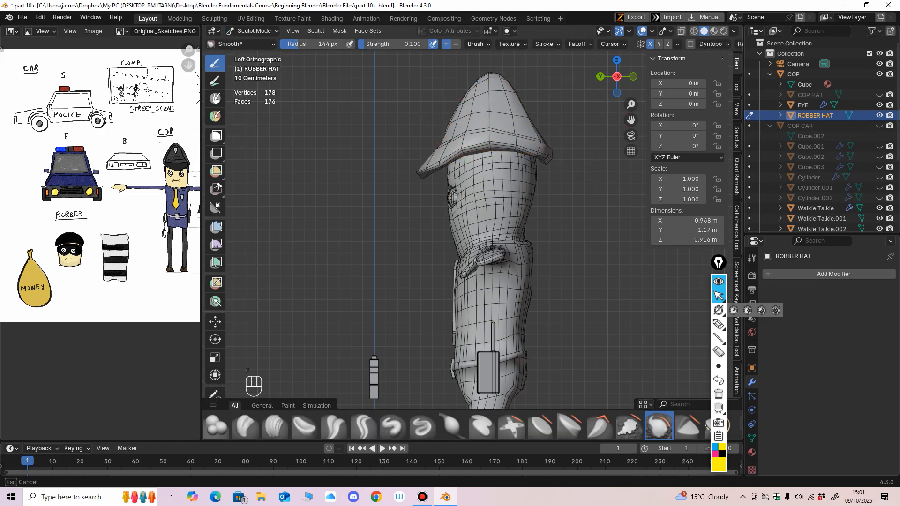
{"action": "key", "text": "g"}
{"action": "left_click_drag", "start_coordinate": [462, 104], "coordinate": [490, 90]}
{"action": "middle_click_drag", "start_coordinate": [440, 136], "coordinate": [511, 137], "text": "alt"}
{"action": "mouse_move", "coordinate": [463, 89]}
{"action": "left_mouse_down"}
{"action": "mouse_move", "coordinate": [450, 102]}
{"action": "mouse_move", "coordinate": [464, 116]}
{"action": "left_mouse_up"}
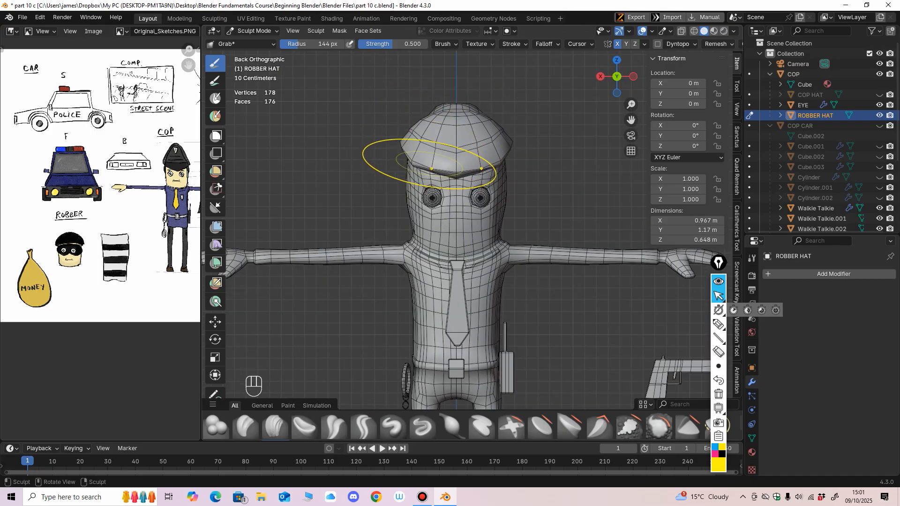
With the Grab brush reduced to 125 px, push the robber hat's crown down until the hat is about 0.61 m tall.
{"action": "key", "text": "f"}
{"action": "left_click", "coordinate": [418, 156]}
{"action": "mouse_move", "coordinate": [418, 156]}
{"action": "middle_mouse_down"}
{"action": "mouse_move", "coordinate": [468, 156]}
{"action": "mouse_move", "coordinate": [492, 142]}
{"action": "middle_mouse_up"}
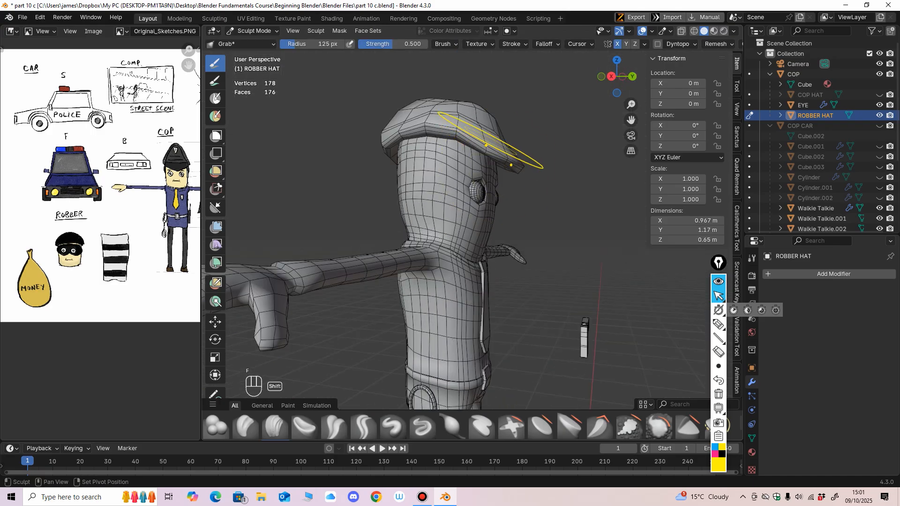
{"action": "left_click_drag", "start_coordinate": [435, 130], "coordinate": [439, 133]}
{"action": "middle_click_drag", "start_coordinate": [440, 134], "coordinate": [482, 140], "text": "alt"}
{"action": "left_click_drag", "start_coordinate": [434, 117], "coordinate": [433, 121]}
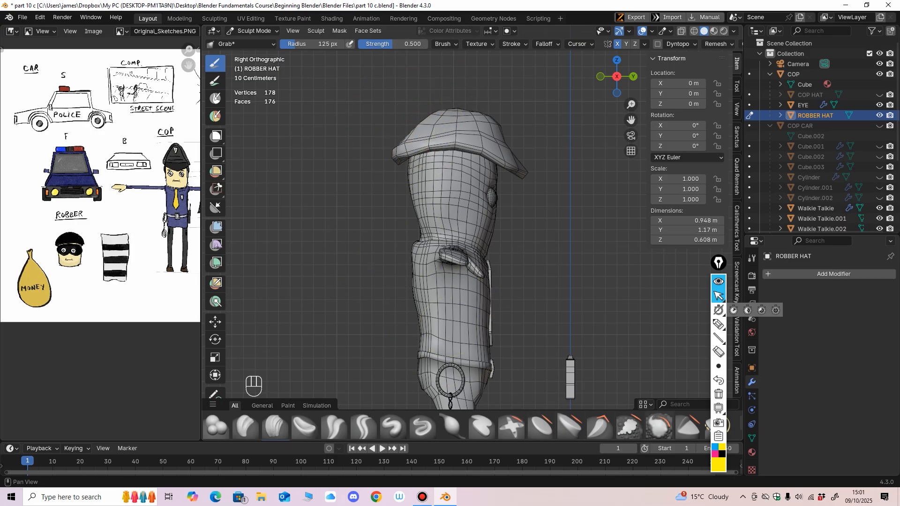
Smooth the side of the robber hat's crown with a 125 px Smooth brush at strength 0.1.
{"action": "left_click", "coordinate": [660, 426]}
{"action": "left_click", "coordinate": [393, 44]}
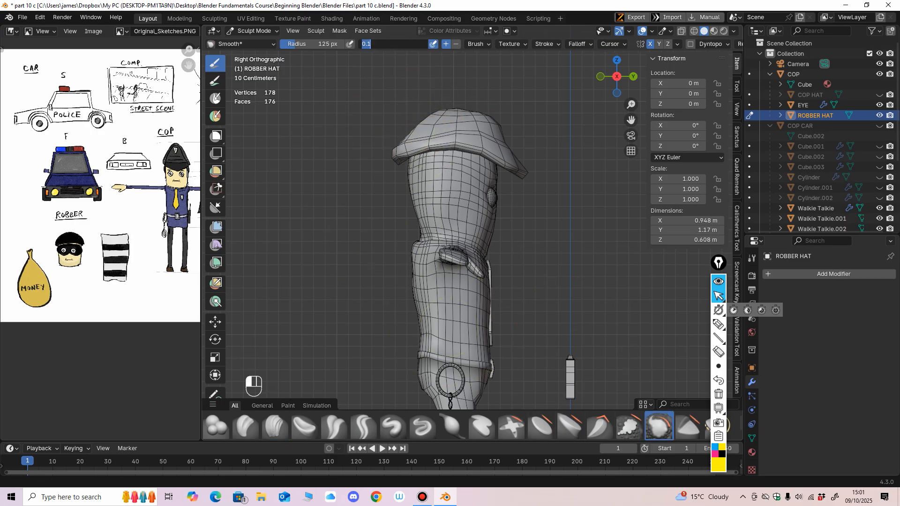
{"action": "key", "text": "Return"}
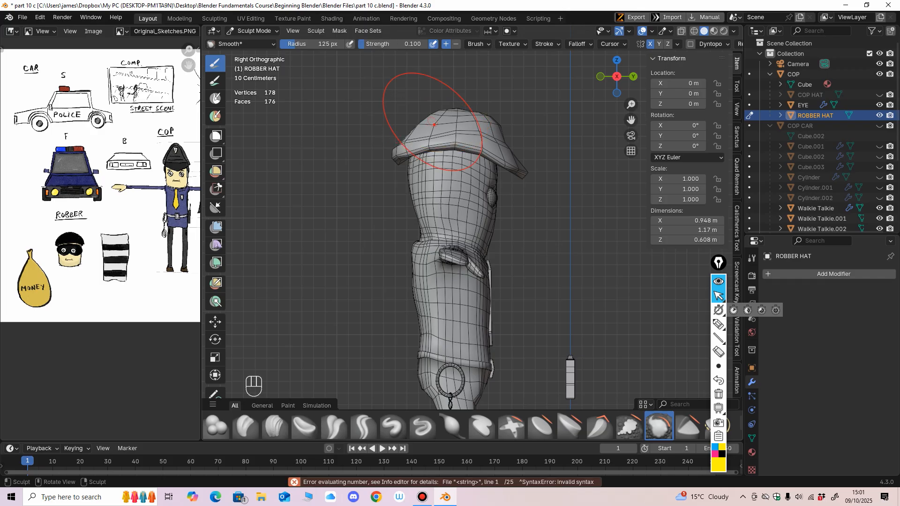
{"action": "left_click_drag", "start_coordinate": [439, 123], "coordinate": [433, 127], "text": "shift"}
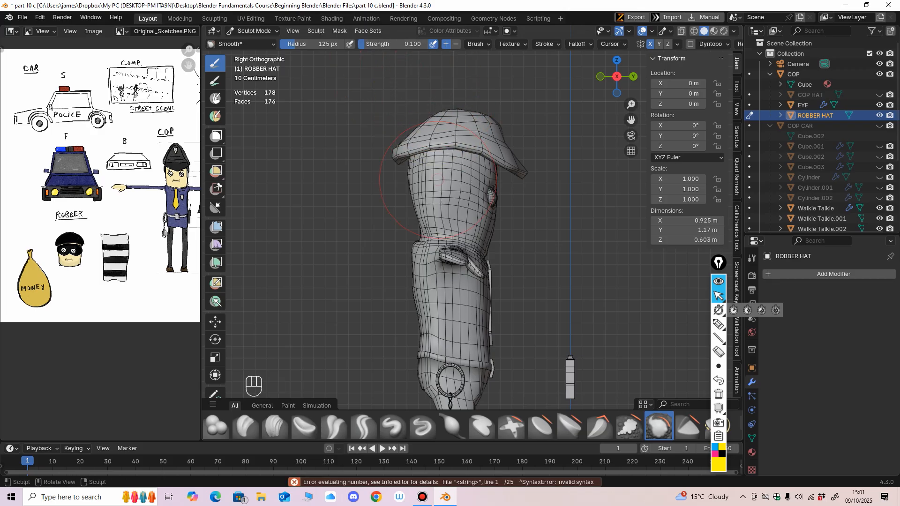
Set the Smooth brush strength to 0.3 and soften the robber hat's protruding front peak in the side view.
{"action": "key", "text": "ctrl+KP_1"}
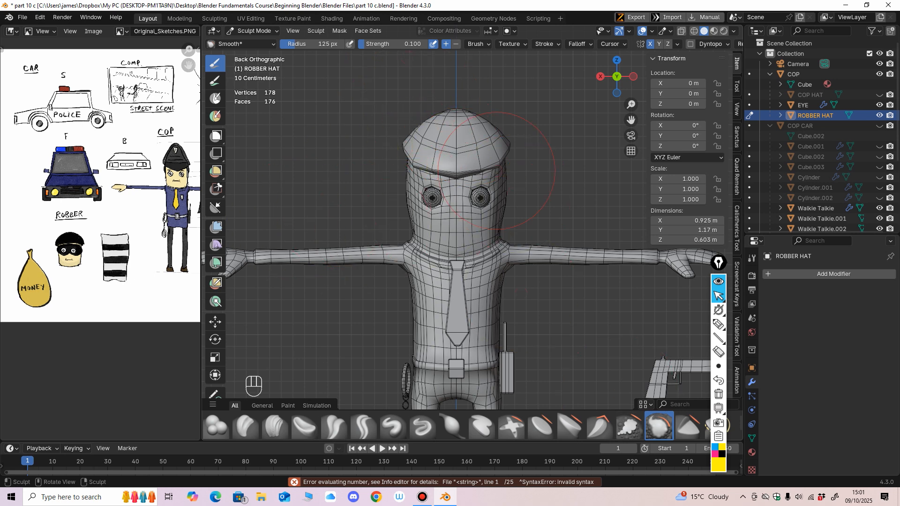
{"action": "left_click", "coordinate": [393, 44]}
{"action": "key", "text": "BackSpace"}
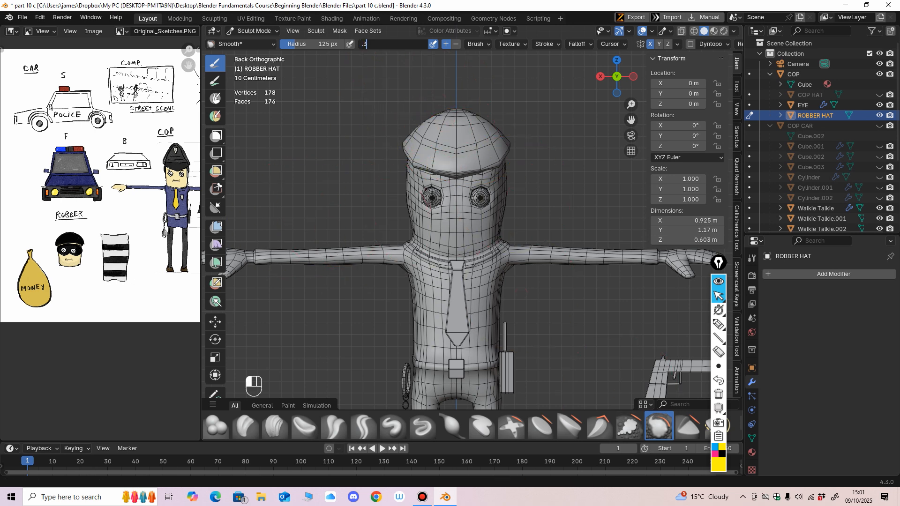
{"action": "type", "text": ".3"}
{"action": "key", "text": "Return"}
{"action": "middle_click_drag", "start_coordinate": [436, 131], "coordinate": [482, 148]}
{"action": "left_click_drag", "start_coordinate": [523, 167], "coordinate": [519, 167]}
{"action": "left_click_drag", "start_coordinate": [519, 168], "coordinate": [517, 166]}
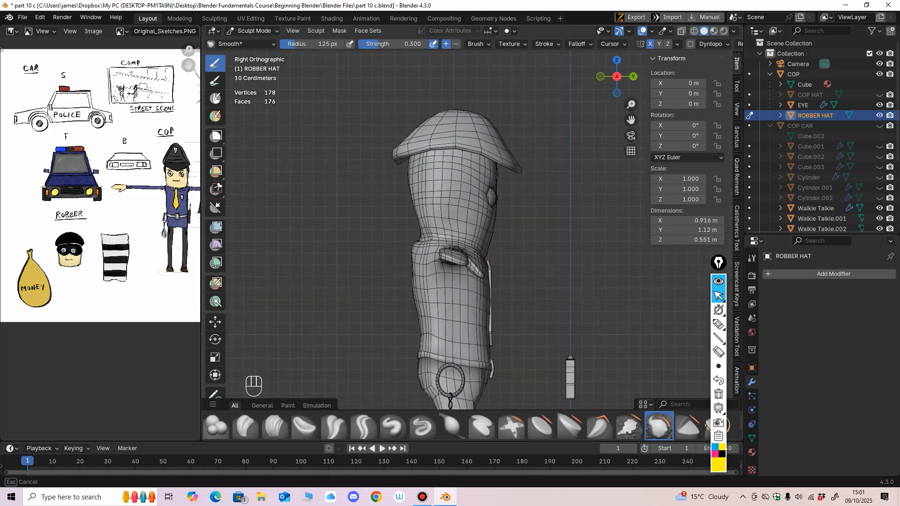
With the 125 px Grab brush, round out the robber hat's back and crown and adjust its front edge above the eyes.
{"action": "key", "text": "g"}
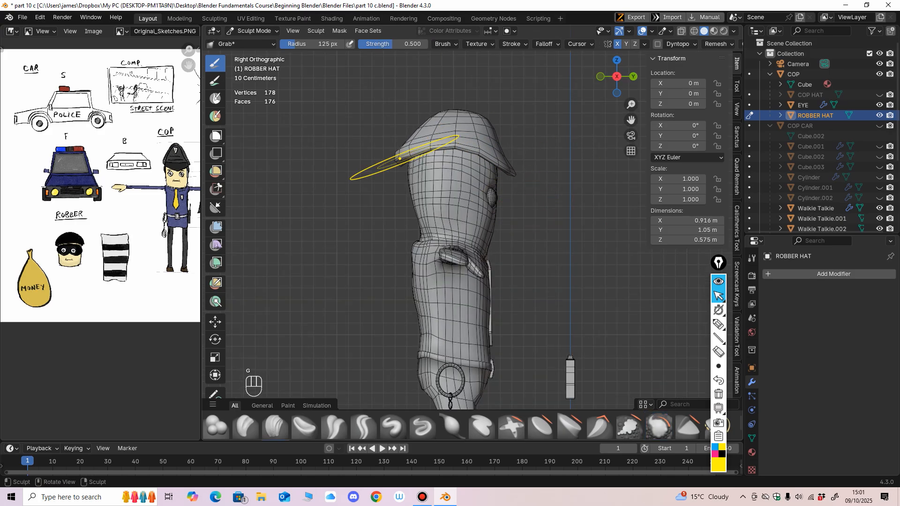
{"action": "mouse_move", "coordinate": [399, 159]}
{"action": "middle_mouse_down"}
{"action": "mouse_move", "coordinate": [361, 181]}
{"action": "mouse_move", "coordinate": [300, 170]}
{"action": "mouse_move", "coordinate": [402, 151]}
{"action": "middle_mouse_up"}
{"action": "left_click_drag", "start_coordinate": [402, 151], "coordinate": [412, 129]}
{"action": "left_click_drag", "start_coordinate": [425, 123], "coordinate": [422, 119]}
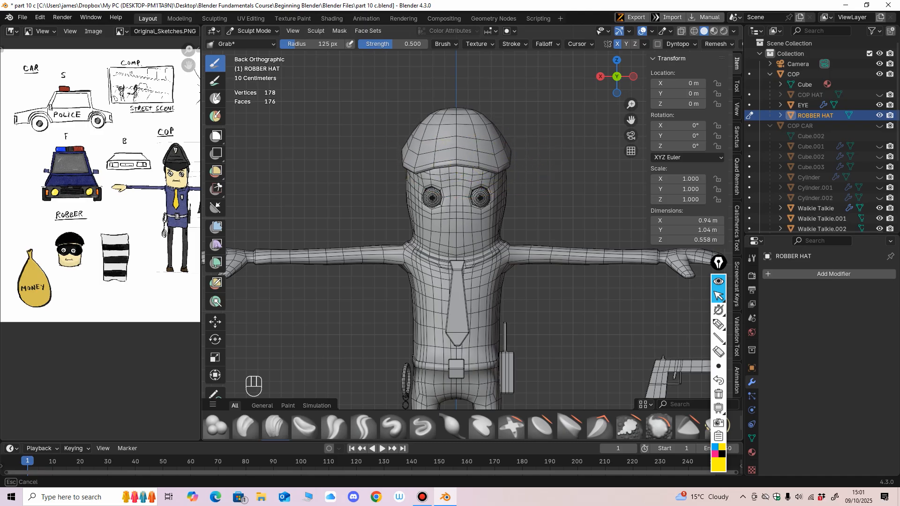
{"action": "left_click_drag", "start_coordinate": [434, 162], "coordinate": [434, 163]}
{"action": "mouse_move", "coordinate": [436, 165]}
{"action": "middle_mouse_down"}
{"action": "mouse_move", "coordinate": [449, 215]}
{"action": "mouse_move", "coordinate": [502, 225]}
{"action": "mouse_move", "coordinate": [327, 183]}
{"action": "mouse_move", "coordinate": [338, 153]}
{"action": "middle_mouse_up"}
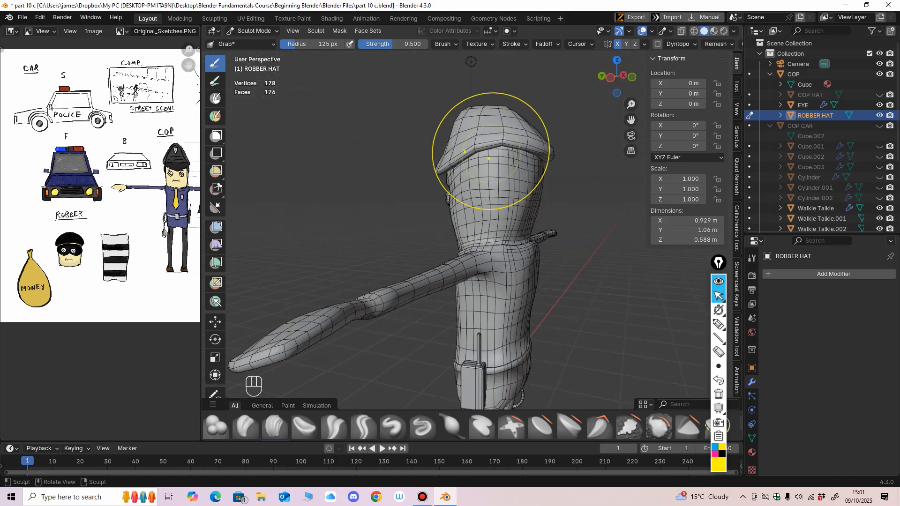
Pull the robber hat's lower rim into shape around the head using the Grab brush at 125 px radius.
{"action": "middle_click_drag", "start_coordinate": [491, 151], "coordinate": [504, 146], "text": "alt"}
{"action": "middle_click_drag", "start_coordinate": [477, 173], "coordinate": [378, 197]}
{"action": "left_click_drag", "start_coordinate": [425, 167], "coordinate": [430, 155]}
{"action": "middle_click_drag", "start_coordinate": [431, 164], "coordinate": [441, 214]}
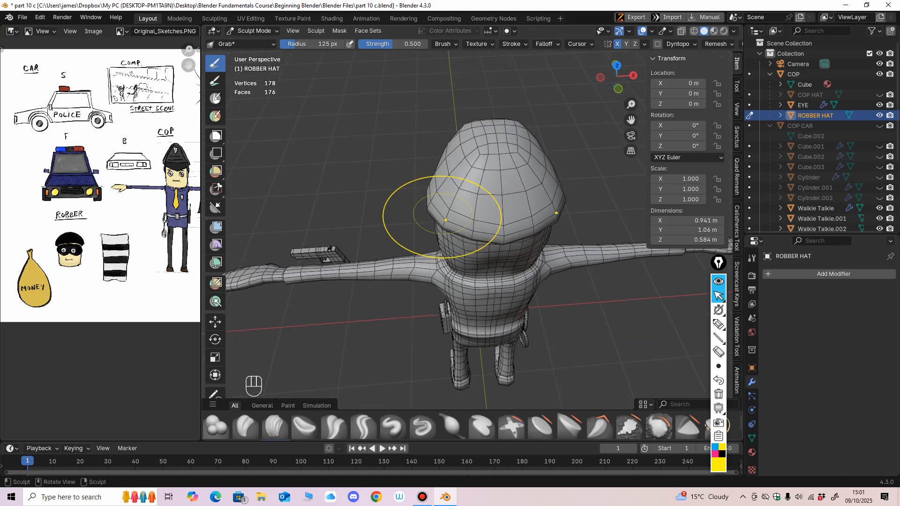
{"action": "middle_click_drag", "start_coordinate": [478, 192], "coordinate": [526, 162]}
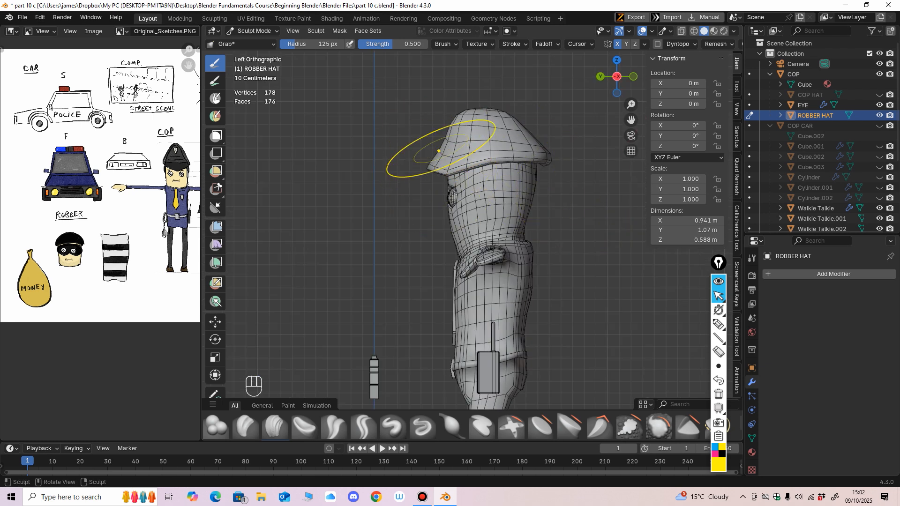
Reduce the Grab brush radius to 98 px and reshape the front and side edges of the robber hat's rim.
{"action": "key", "text": "f"}
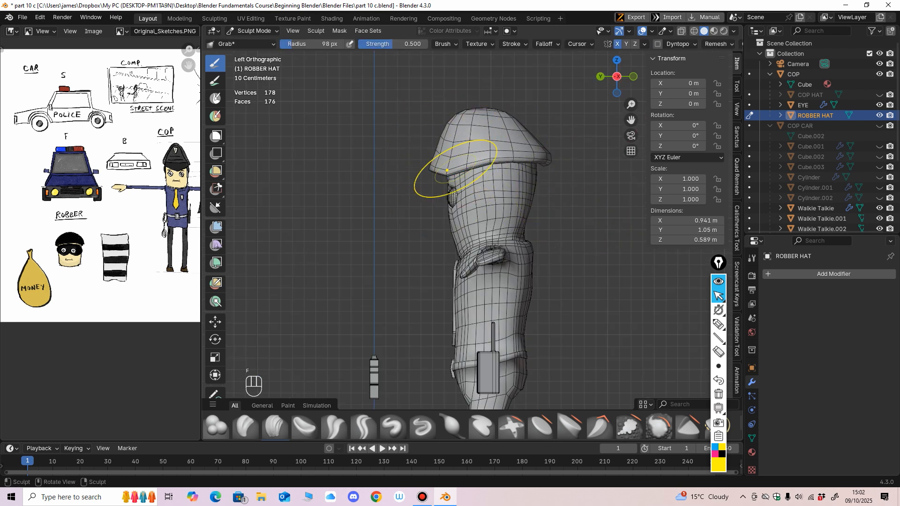
{"action": "middle_click_drag", "start_coordinate": [430, 197], "coordinate": [528, 190]}
{"action": "left_click_drag", "start_coordinate": [416, 154], "coordinate": [413, 153]}
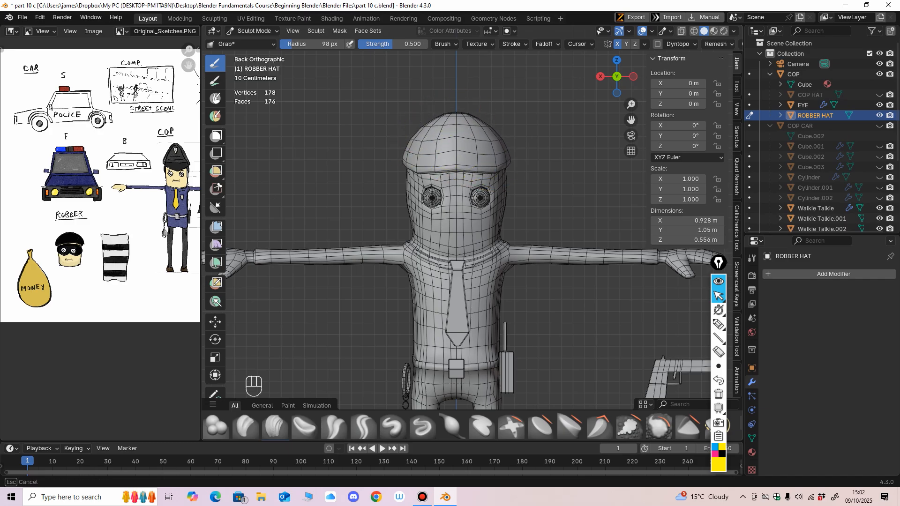
{"action": "left_click_drag", "start_coordinate": [444, 163], "coordinate": [448, 174]}
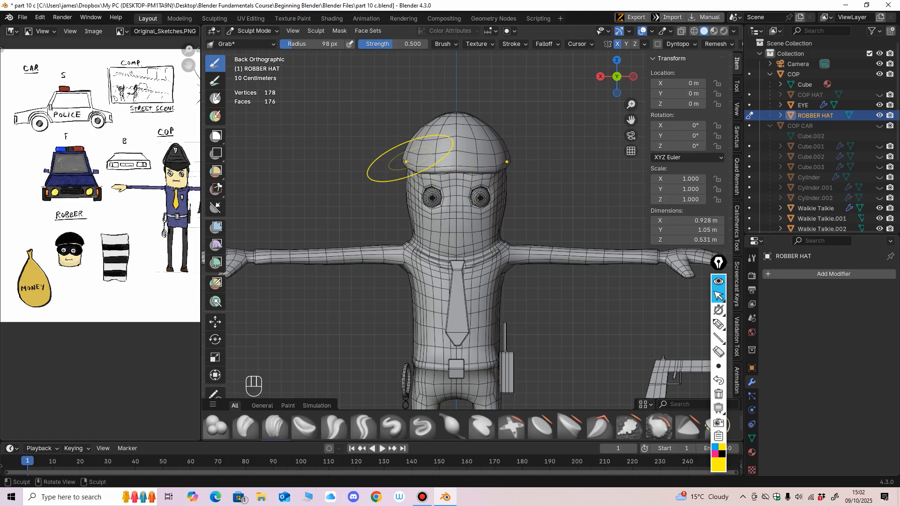
{"action": "mouse_move", "coordinate": [410, 158]}
{"action": "left_mouse_down"}
{"action": "mouse_move", "coordinate": [406, 165]}
{"action": "mouse_move", "coordinate": [441, 163]}
{"action": "left_mouse_up"}
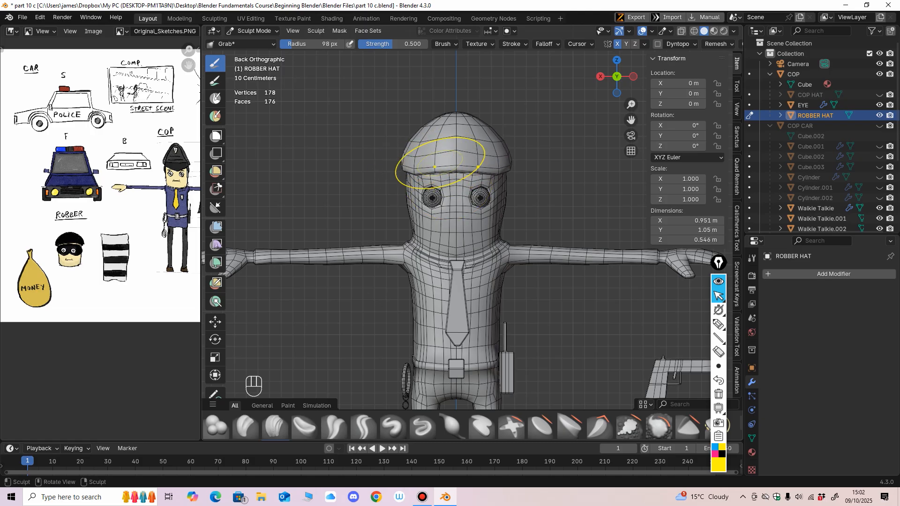
Nudge the middle of the hat's front rim slightly upward with the Grab brush, checking it against the whole figure.
{"action": "middle_click_drag", "start_coordinate": [481, 230], "coordinate": [486, 200], "text": "shift"}
{"action": "middle_click_drag", "start_coordinate": [486, 200], "coordinate": [485, 193], "text": "ctrl"}
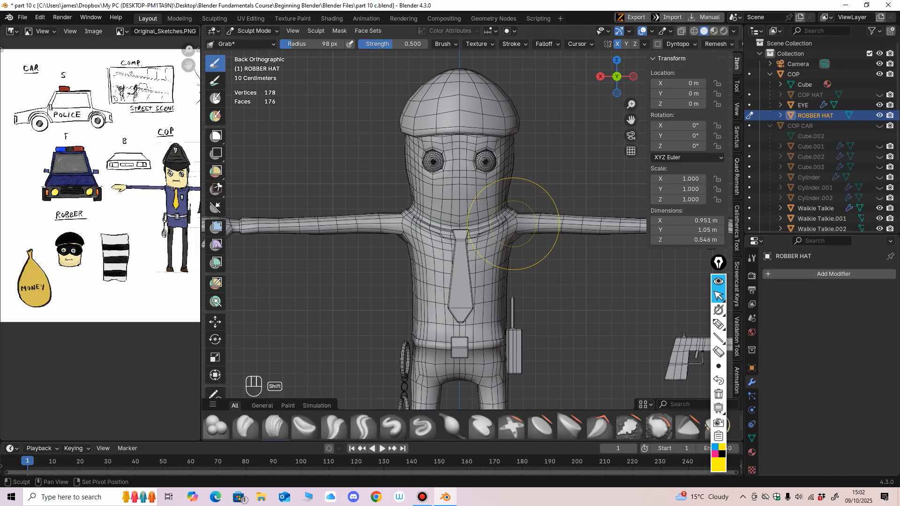
{"action": "scroll", "coordinate": [513, 224], "scroll_direction": "down", "scroll_amount": 2}
{"action": "scroll", "coordinate": [452, 300], "scroll_direction": "down", "scroll_amount": 2}
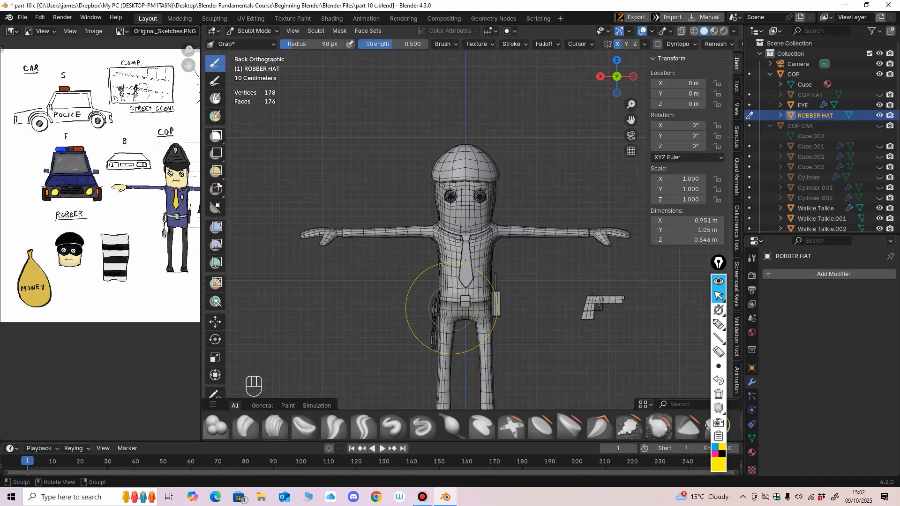
{"action": "scroll", "coordinate": [450, 300], "scroll_direction": "up", "scroll_amount": 2}
{"action": "left_click_drag", "start_coordinate": [446, 155], "coordinate": [446, 151]}
{"action": "middle_click_drag", "start_coordinate": [483, 263], "coordinate": [470, 262], "text": "shift"}
{"action": "middle_click_drag", "start_coordinate": [470, 262], "coordinate": [469, 241], "text": "ctrl"}
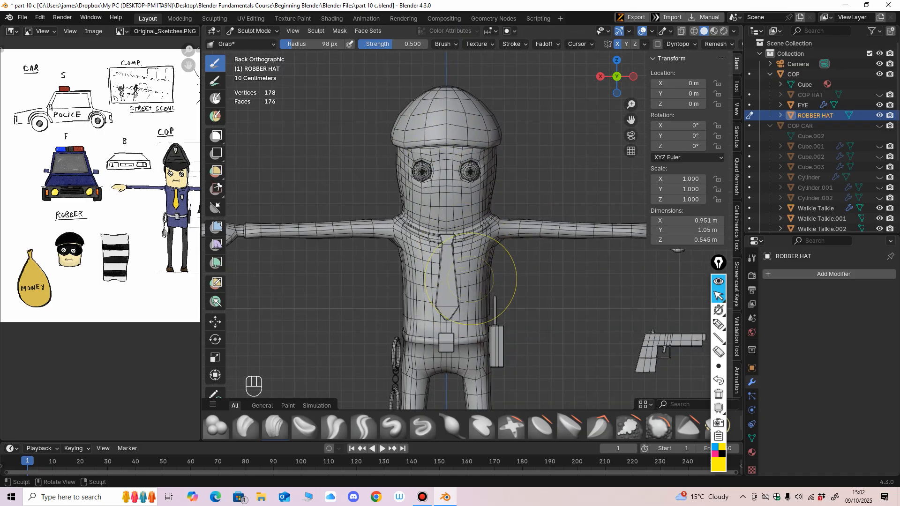
{"action": "middle_click_drag", "start_coordinate": [471, 279], "coordinate": [481, 289], "text": "shift"}
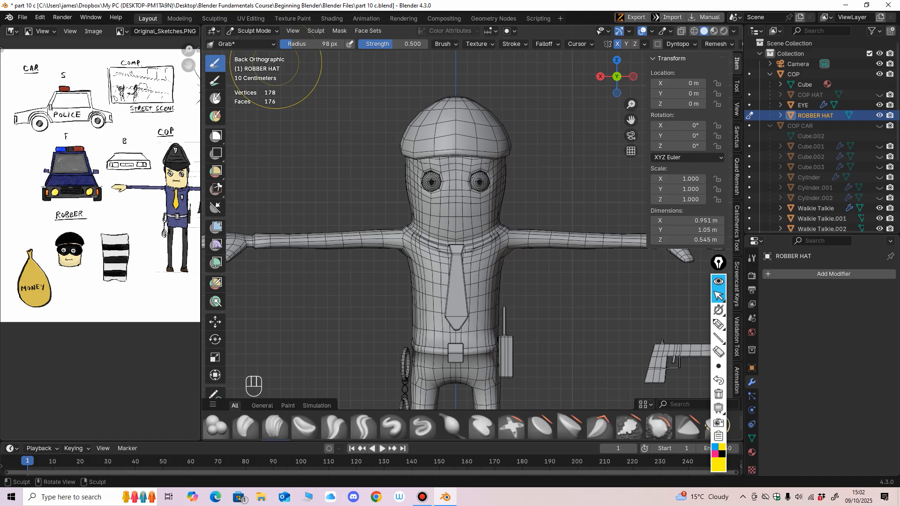
Return the robber hat to Object Mode and save the file.
{"action": "left_click", "coordinate": [255, 31]}
{"action": "left_click", "coordinate": [256, 42]}
{"action": "middle_click_drag", "start_coordinate": [375, 188], "coordinate": [375, 220], "text": "ctrl"}
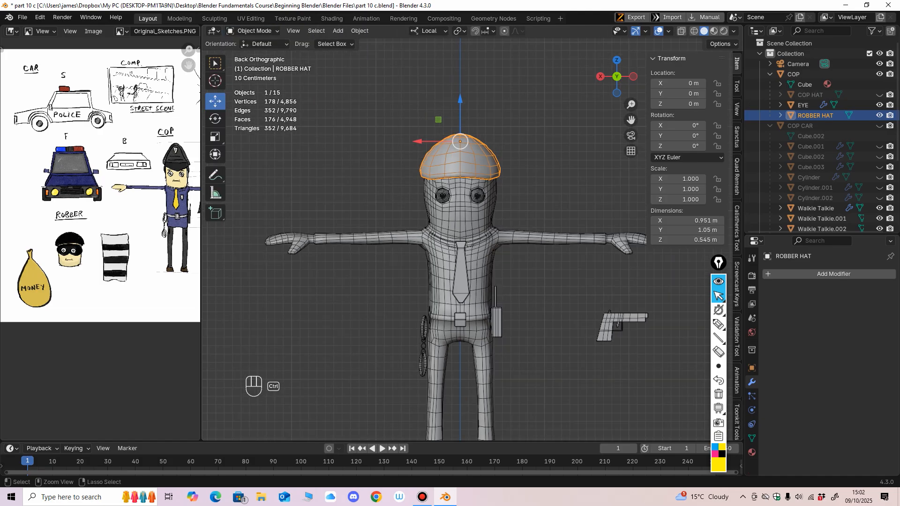
{"action": "key", "text": "ctrl+s"}
{"action": "scroll", "coordinate": [450, 234], "scroll_direction": "up", "scroll_amount": 3}
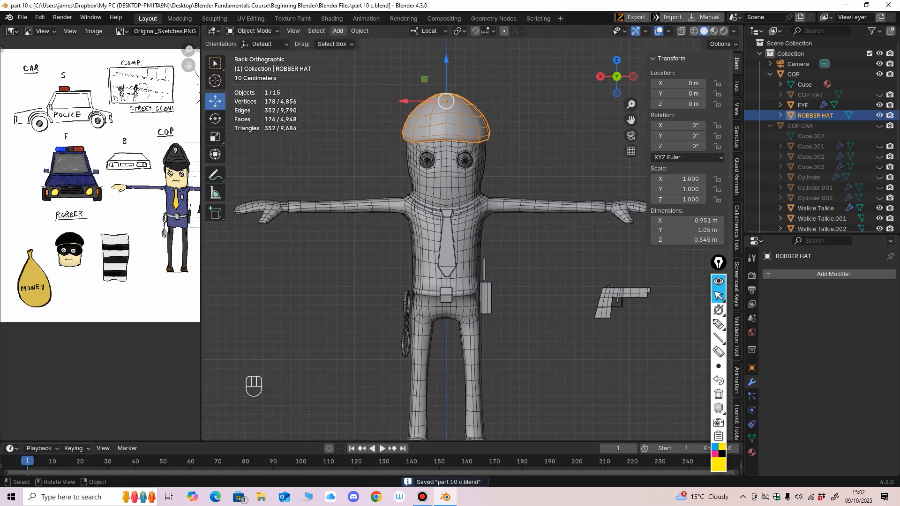
Add a plane mesh to the scene as the base for the robber's eye mask.
{"action": "left_click", "coordinate": [338, 31]}
{"action": "left_click", "coordinate": [337, 31]}
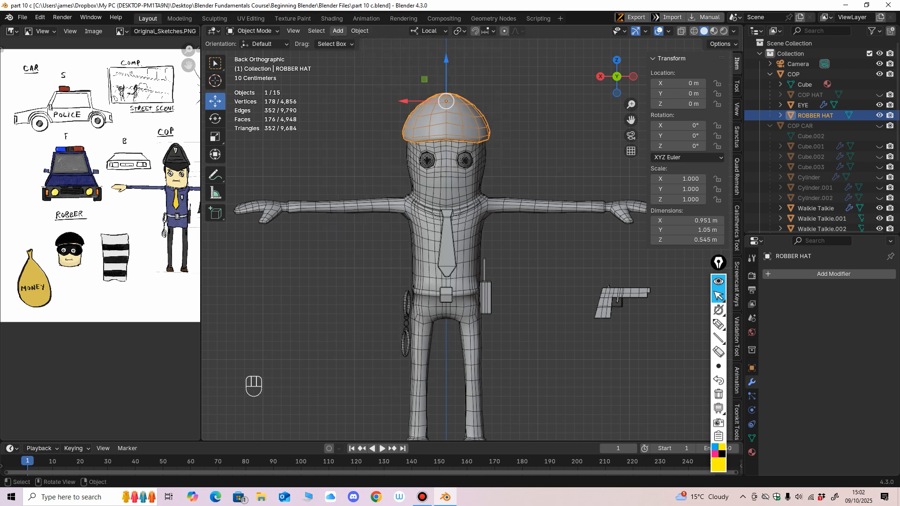
{"action": "left_click", "coordinate": [338, 31]}
{"action": "mouse_move", "coordinate": [356, 41]}
{"action": "left_click", "coordinate": [446, 42]}
{"action": "middle_click_drag", "start_coordinate": [446, 42], "coordinate": [304, 97], "text": "ctrl"}
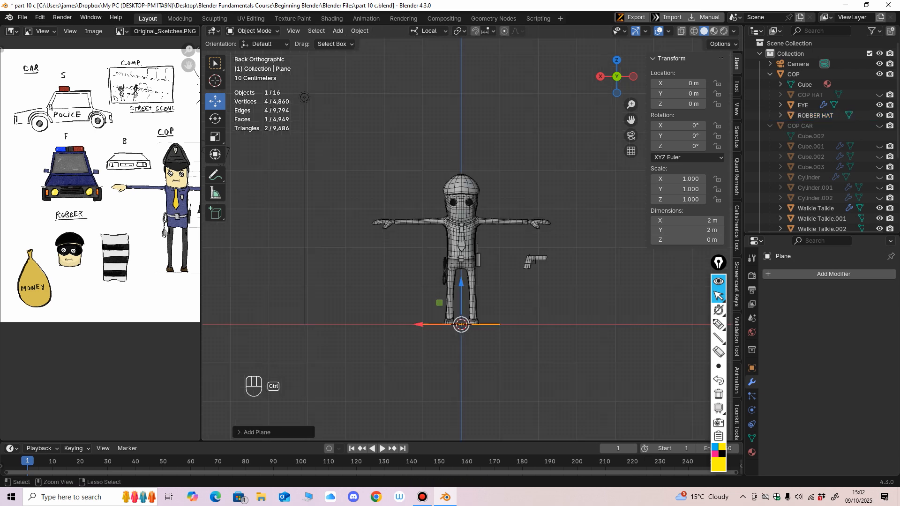
Stand the plane upright by setting its X rotation to -90°.
{"action": "middle_click_drag", "start_coordinate": [461, 281], "coordinate": [465, 228], "text": "shift"}
{"action": "scroll", "coordinate": [466, 227], "scroll_direction": "up", "scroll_amount": 2}
{"action": "left_click", "coordinate": [215, 119]}
{"action": "middle_click_drag", "start_coordinate": [375, 187], "coordinate": [314, 210]}
{"action": "left_click", "coordinate": [627, 80]}
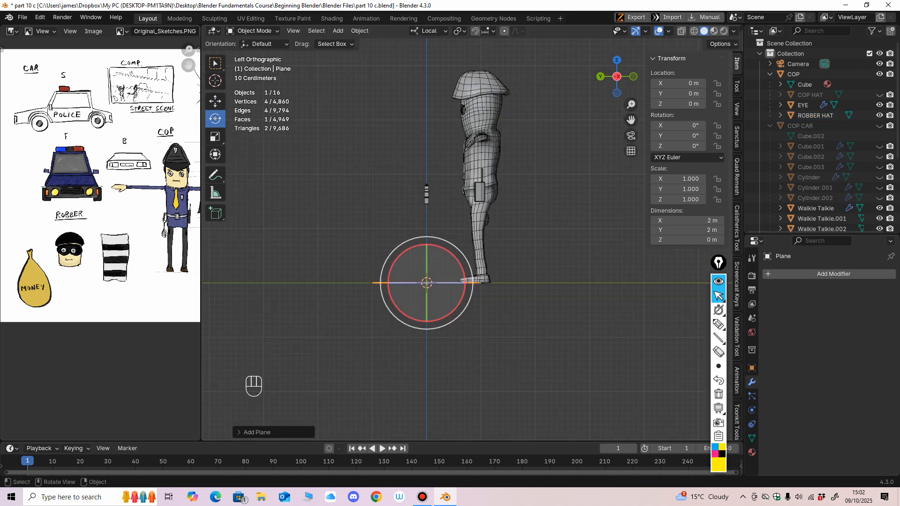
{"action": "left_click_drag", "start_coordinate": [399, 254], "coordinate": [390, 269]}
{"action": "left_click", "coordinate": [678, 125]}
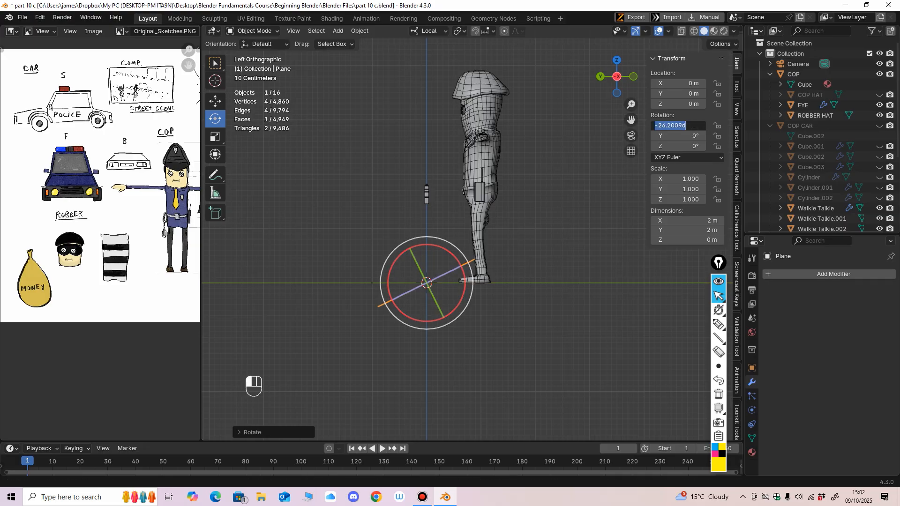
{"action": "type", "text": "-90"}
{"action": "key", "text": "Return"}
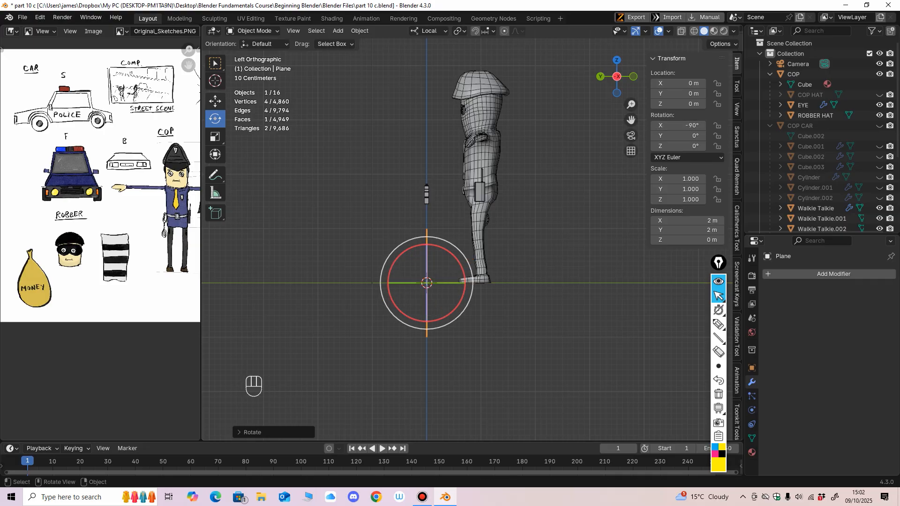
Raise the upright plane to a Z height of about 2.44 m at the character's torso.
{"action": "left_click", "coordinate": [215, 101]}
{"action": "left_click_drag", "start_coordinate": [426, 324], "coordinate": [426, 190]}
{"action": "middle_click_drag", "start_coordinate": [426, 191], "coordinate": [478, 164], "text": "alt"}
{"action": "middle_click_drag", "start_coordinate": [478, 164], "coordinate": [450, 220], "text": "shift"}
Scale the plane down to about 0.725 by 0.335 m and raise it over the eyes to about Z 3.19 m.
{"action": "left_click", "coordinate": [215, 137]}
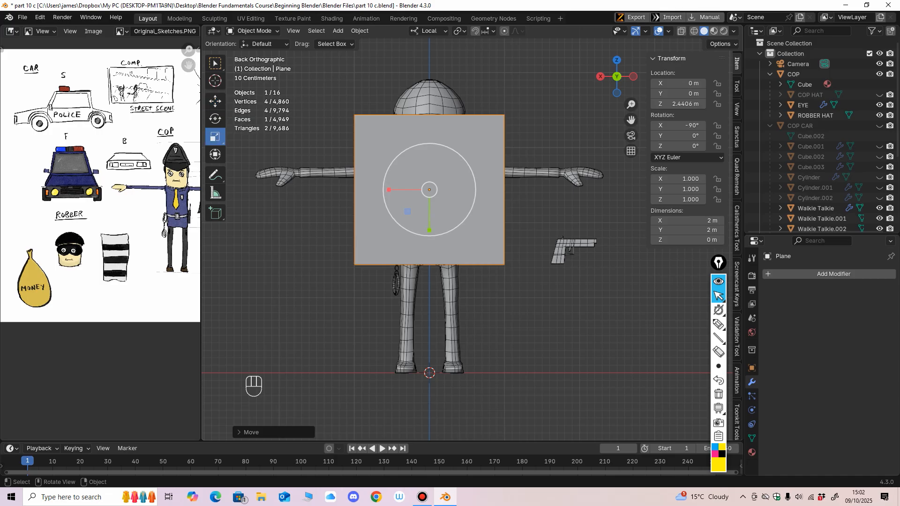
{"action": "left_click_drag", "start_coordinate": [429, 230], "coordinate": [404, 190]}
{"action": "left_click", "coordinate": [215, 101]}
{"action": "left_click_drag", "start_coordinate": [429, 230], "coordinate": [430, 182]}
{"action": "mouse_move", "coordinate": [430, 182]}
{"action": "middle_mouse_down", "text": "shift"}
{"action": "mouse_move", "coordinate": [443, 248]}
{"action": "mouse_move", "coordinate": [442, 187]}
{"action": "middle_mouse_up", "text": "shift"}
{"action": "middle_click_drag", "start_coordinate": [442, 188], "coordinate": [474, 197], "text": "shift"}
{"action": "left_click_drag", "start_coordinate": [442, 222], "coordinate": [443, 203]}
{"action": "mouse_move", "coordinate": [443, 203]}
{"action": "middle_mouse_down", "text": "shift"}
{"action": "mouse_move", "coordinate": [450, 224]}
{"action": "mouse_move", "coordinate": [449, 189]}
{"action": "middle_mouse_up", "text": "shift"}
Turn on X-ray display and lower the mask plane to about Z 3.17 m so it covers both eyes.
{"action": "left_click", "coordinate": [680, 31]}
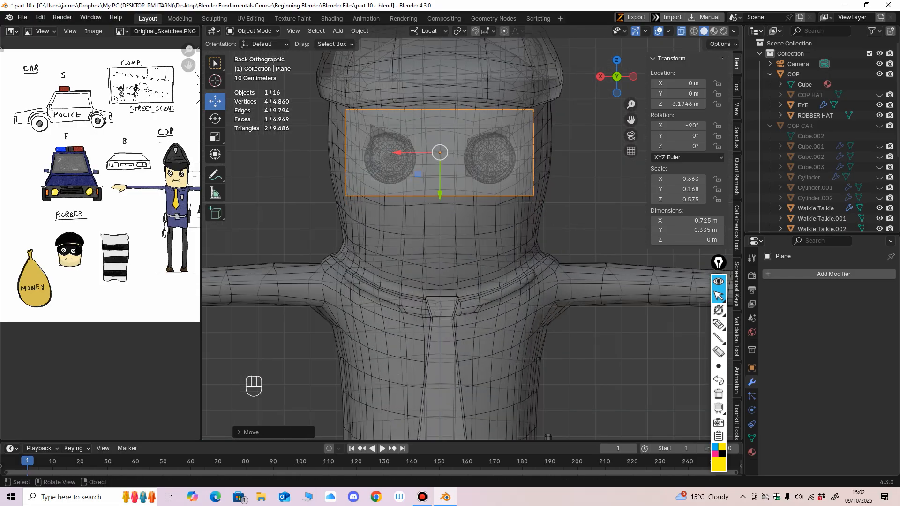
{"action": "left_click_drag", "start_coordinate": [440, 193], "coordinate": [440, 200]}
{"action": "middle_click_drag", "start_coordinate": [440, 200], "coordinate": [448, 231], "text": "shift"}
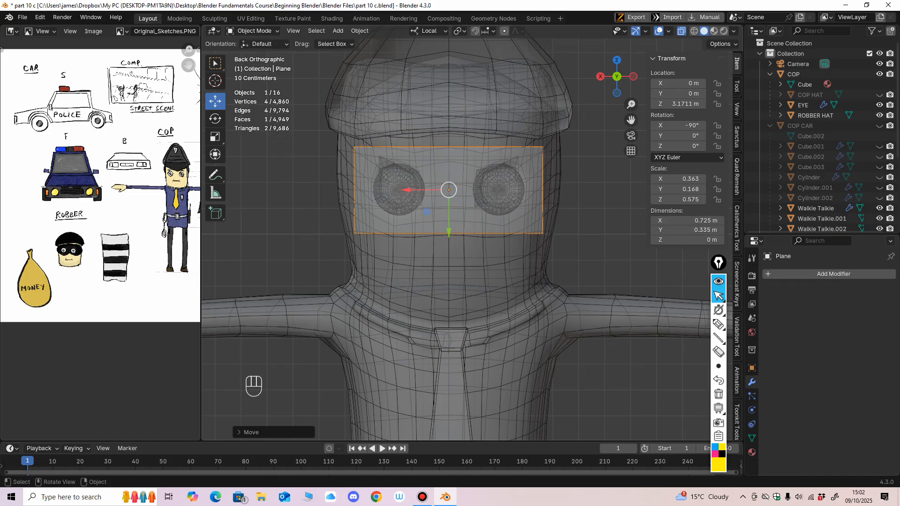
Enter Edit Mode on the plane and loop-cut it vertically at the centre and midway through each half.
{"action": "left_click", "coordinate": [252, 31]}
{"action": "left_click", "coordinate": [253, 42]}
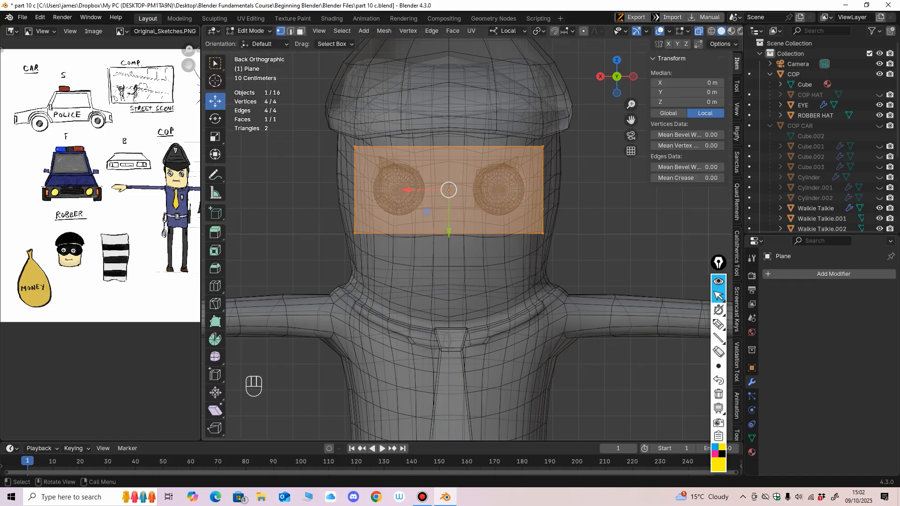
{"action": "left_click", "coordinate": [216, 286]}
{"action": "left_click", "coordinate": [447, 230]}
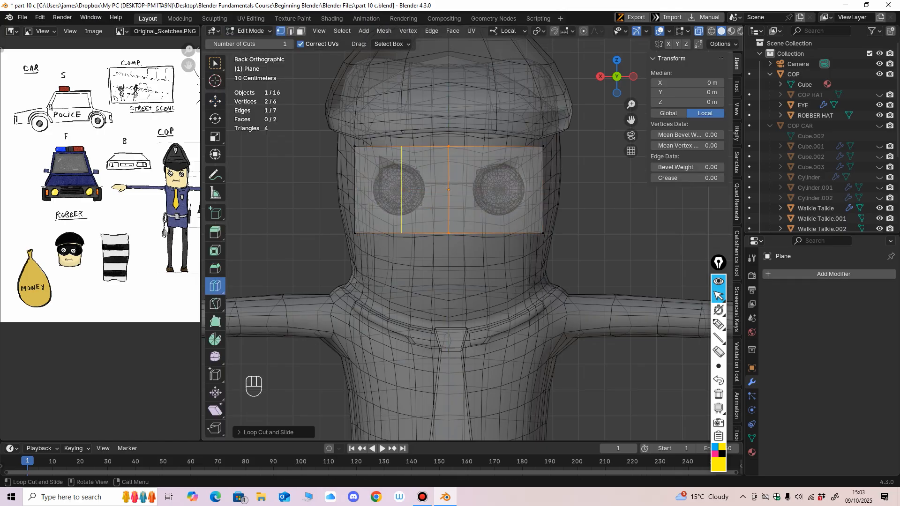
{"action": "left_click", "coordinate": [401, 230]}
{"action": "left_click", "coordinate": [495, 230]}
Add horizontal loop cuts at the plane's middle, lower and upper parts, plus vertical cuts on both sides of the +X eye.
{"action": "left_click", "coordinate": [528, 196]}
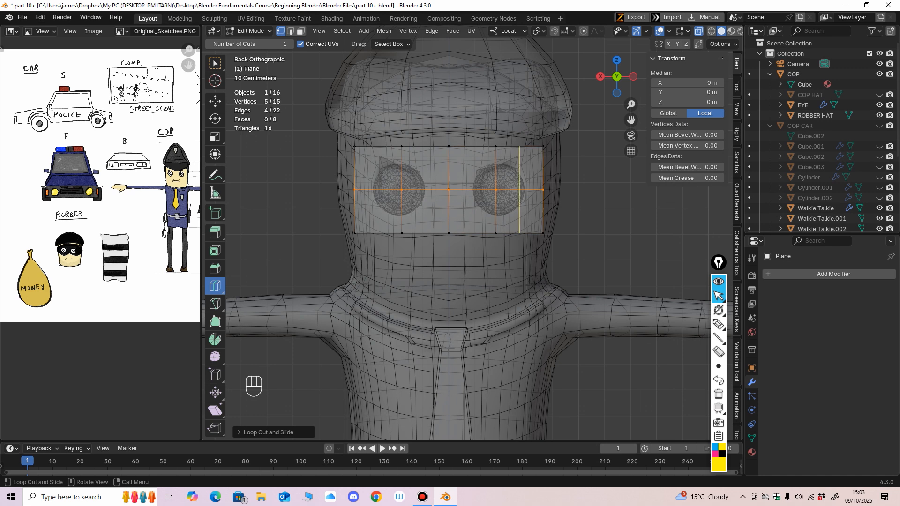
{"action": "left_click", "coordinate": [531, 210]}
{"action": "left_click", "coordinate": [423, 197]}
{"action": "left_click", "coordinate": [381, 193]}
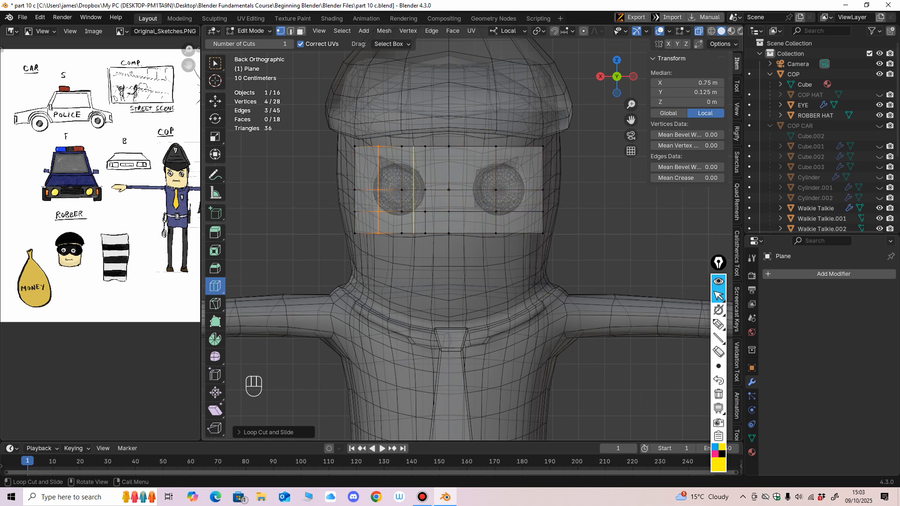
{"action": "middle_click_drag", "start_coordinate": [378, 191], "coordinate": [359, 187]}
{"action": "left_click", "coordinate": [353, 147]}
{"action": "middle_click_drag", "start_coordinate": [353, 147], "coordinate": [375, 154]}
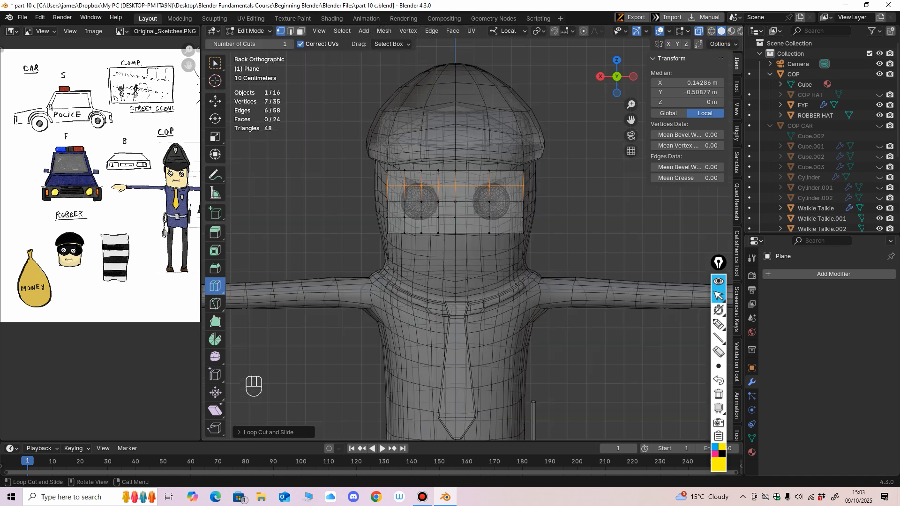
With X mirroring on, raise the mask's top-edge vertices above both eyes to a local Y of about -1.10 m.
{"action": "left_click", "coordinate": [250, 31]}
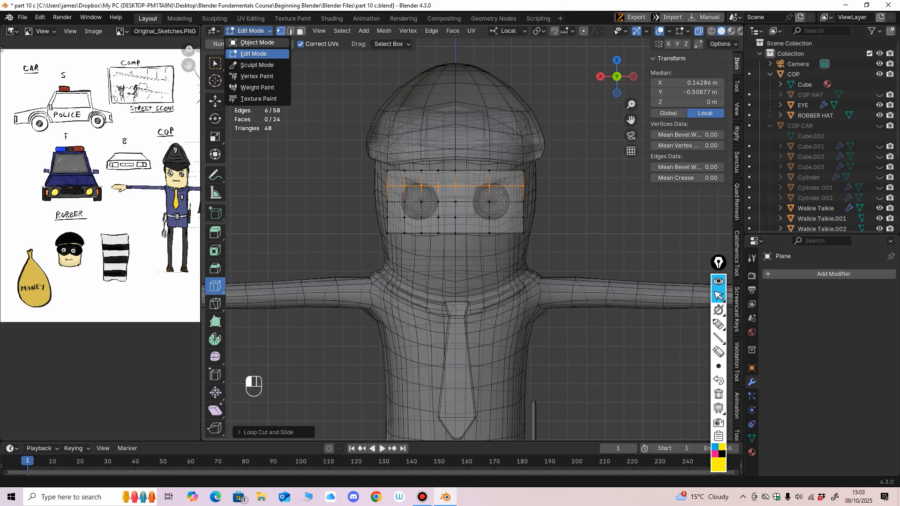
{"action": "left_click", "coordinate": [215, 101]}
{"action": "scroll", "coordinate": [442, 139], "scroll_direction": "up", "scroll_amount": 1}
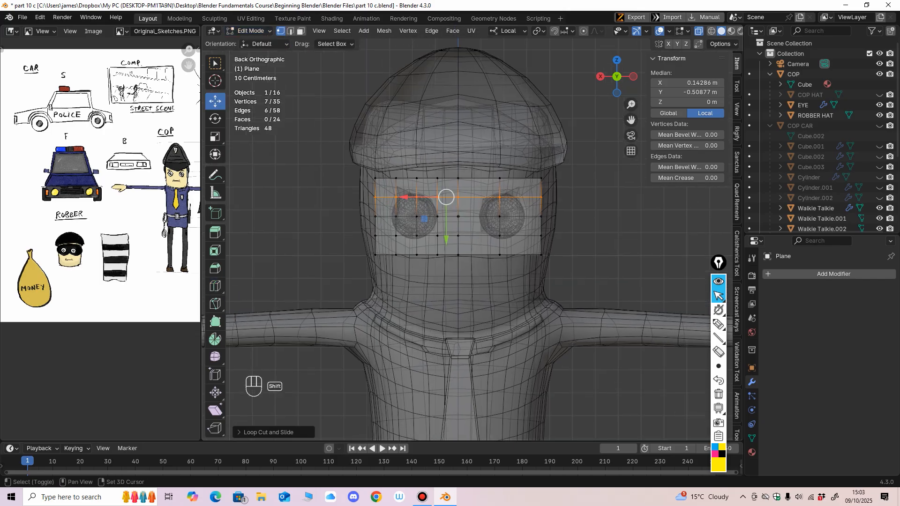
{"action": "left_click", "coordinate": [499, 178]}
{"action": "middle_click_drag", "start_coordinate": [499, 178], "coordinate": [493, 192], "text": "shift"}
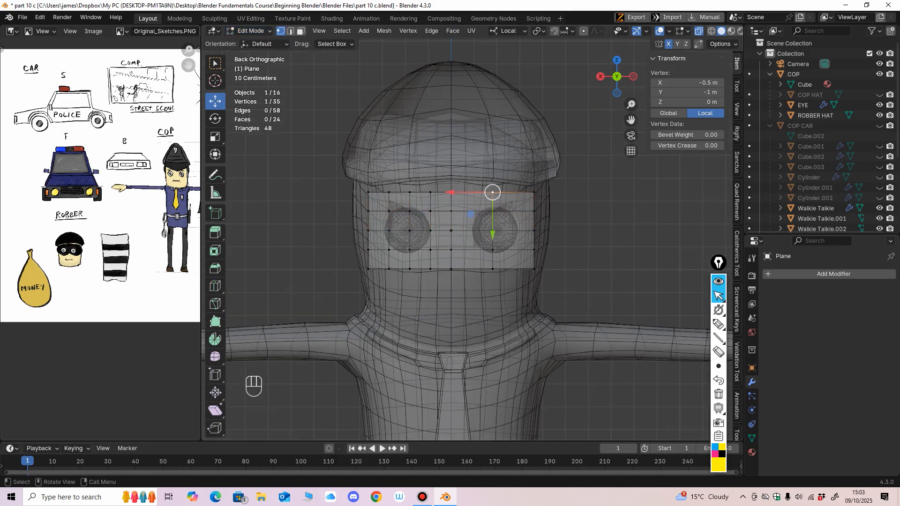
{"action": "key", "text": "ctrl+z"}
{"action": "middle_click_drag", "start_coordinate": [492, 192], "coordinate": [492, 199], "text": "shift"}
{"action": "scroll", "coordinate": [492, 200], "scroll_direction": "up", "scroll_amount": 1}
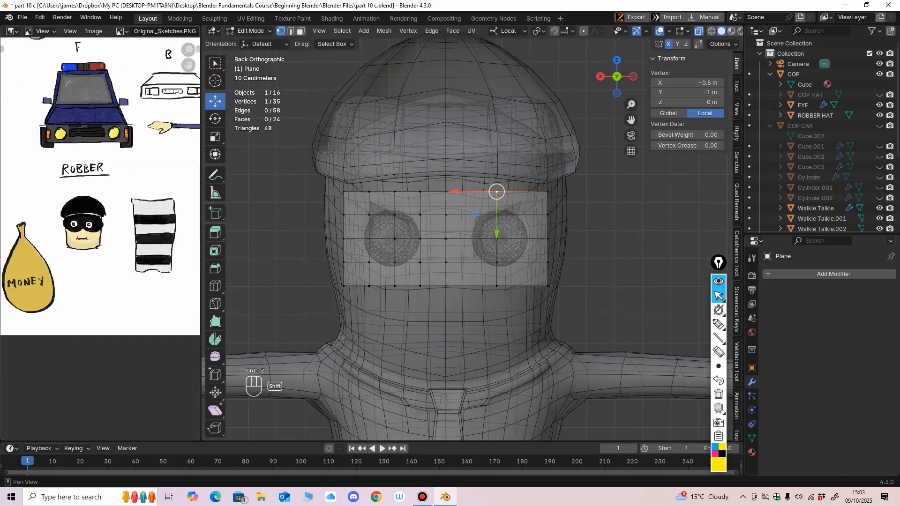
{"action": "left_click_drag", "start_coordinate": [497, 192], "coordinate": [496, 187]}
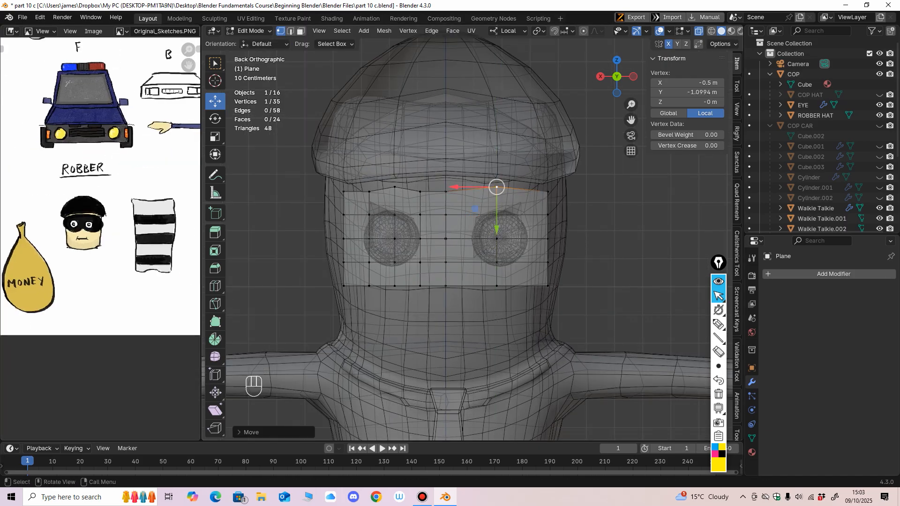
Raise the top-edge vertices at the centre and beside the eyes to arch the mask's upper edge under the hat.
{"action": "left_click", "coordinate": [446, 191]}
{"action": "left_click_drag", "start_coordinate": [446, 226], "coordinate": [369, 230]}
{"action": "left_click", "coordinate": [420, 192]}
{"action": "left_click", "coordinate": [369, 192]}
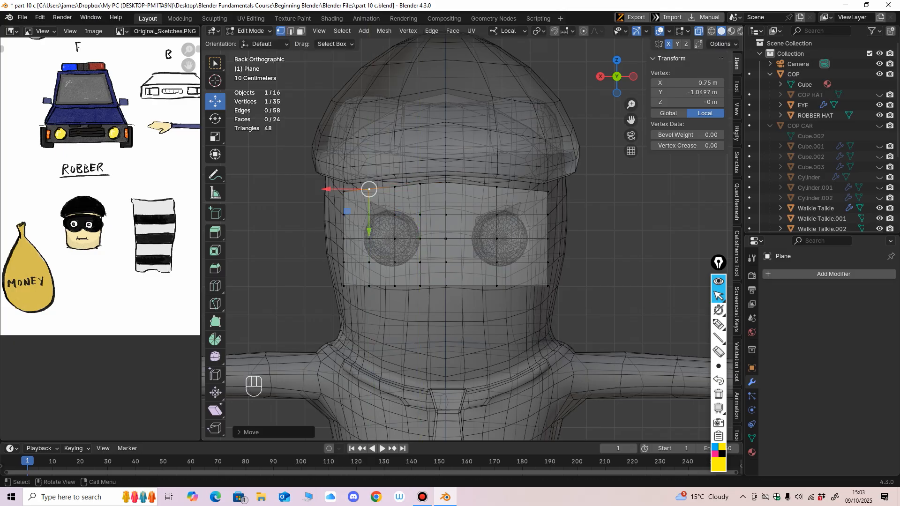
Pull the mask's middle side vertices outward and move the bottom corners inward to about 0.963 m from the centre in local X.
{"action": "left_click", "coordinate": [344, 214]}
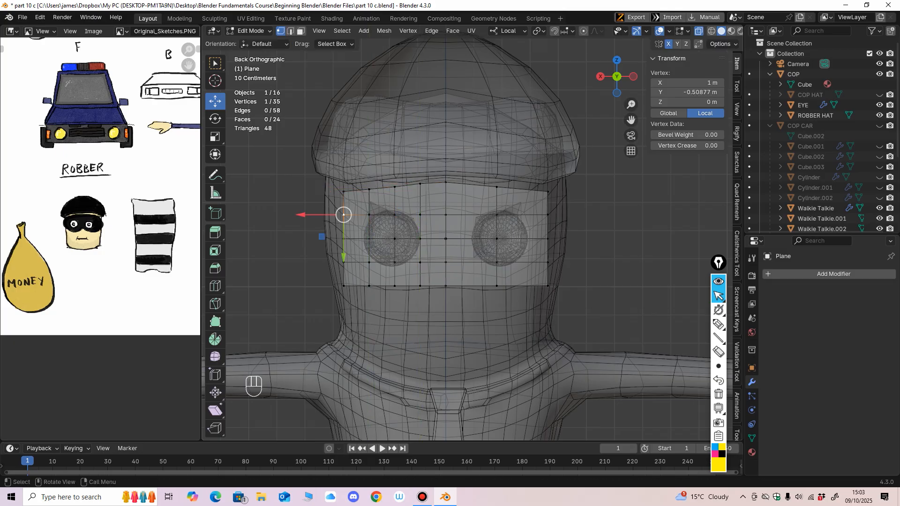
{"action": "left_click_drag", "start_coordinate": [301, 215], "coordinate": [298, 262]}
{"action": "left_click", "coordinate": [344, 239]}
{"action": "left_click", "coordinate": [343, 263]}
{"action": "left_click", "coordinate": [547, 286]}
{"action": "left_click_drag", "start_coordinate": [506, 286], "coordinate": [502, 286]}
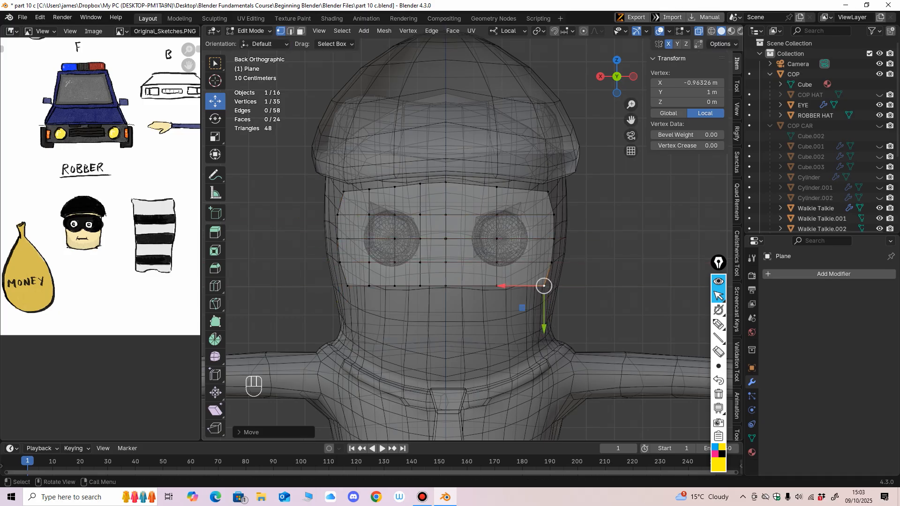
Try lowering the outer bottom-edge vertex beneath the +X eye, and undo the move.
{"action": "middle_click_drag", "start_coordinate": [502, 286], "coordinate": [519, 241], "text": "shift"}
{"action": "left_click", "coordinate": [386, 241]}
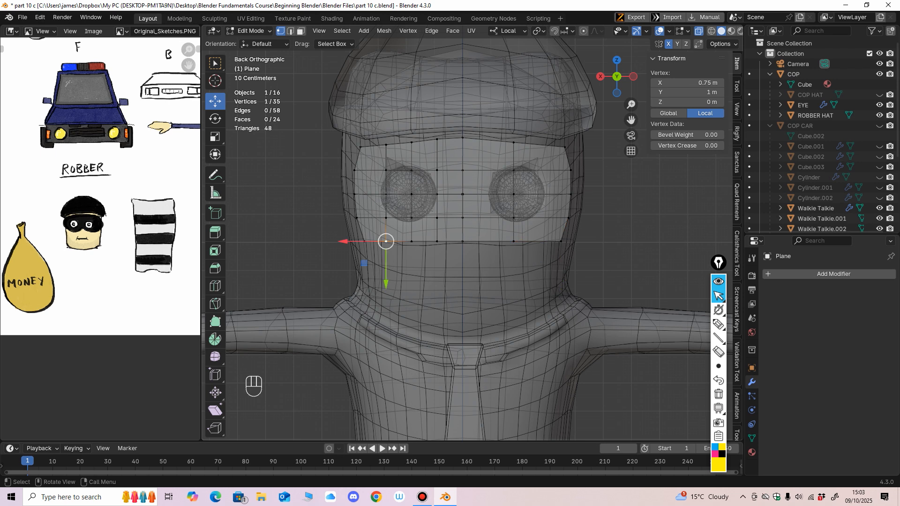
{"action": "left_click_drag", "start_coordinate": [385, 283], "coordinate": [385, 288]}
{"action": "key", "text": "ctrl+z"}
Add a vertical loop cut to the mask between the -X eye and the outer edge.
{"action": "left_click", "coordinate": [215, 286]}
{"action": "left_click", "coordinate": [541, 196]}
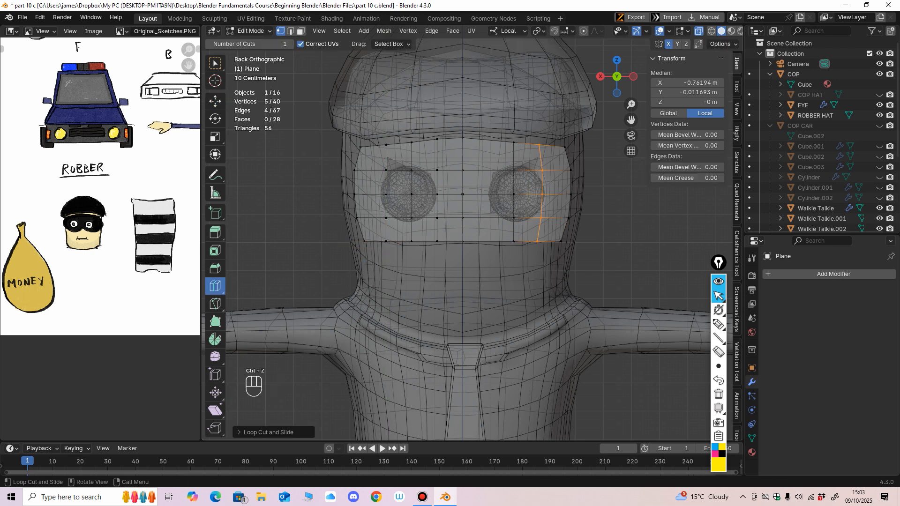
Try lowering the outer bottom-edge vertices beneath the +X and -X eyes one at a time, and undo each move.
{"action": "left_click", "coordinate": [215, 101]}
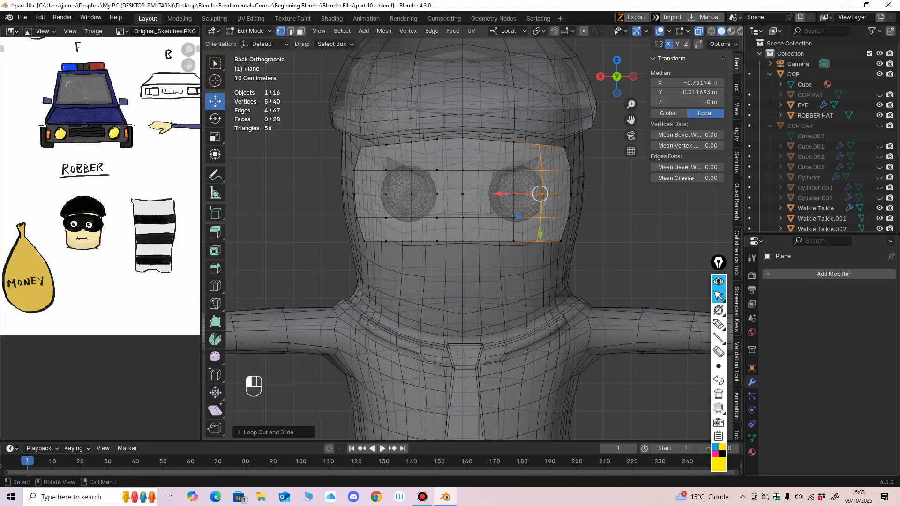
{"action": "left_click", "coordinate": [385, 242]}
{"action": "left_click_drag", "start_coordinate": [386, 283], "coordinate": [386, 291]}
{"action": "key", "text": "ctrl+z"}
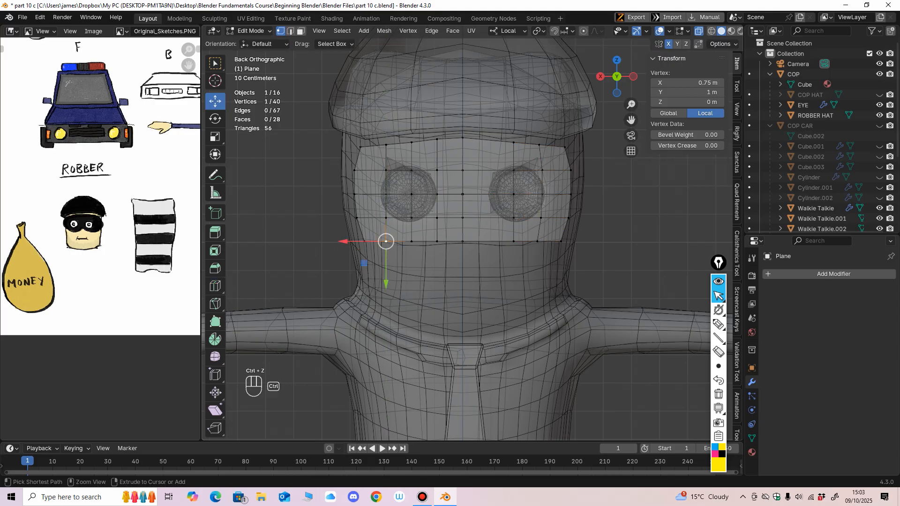
{"action": "left_click", "coordinate": [538, 241]}
{"action": "left_click_drag", "start_coordinate": [537, 284], "coordinate": [537, 290]}
{"action": "key", "text": "ctrl+z"}
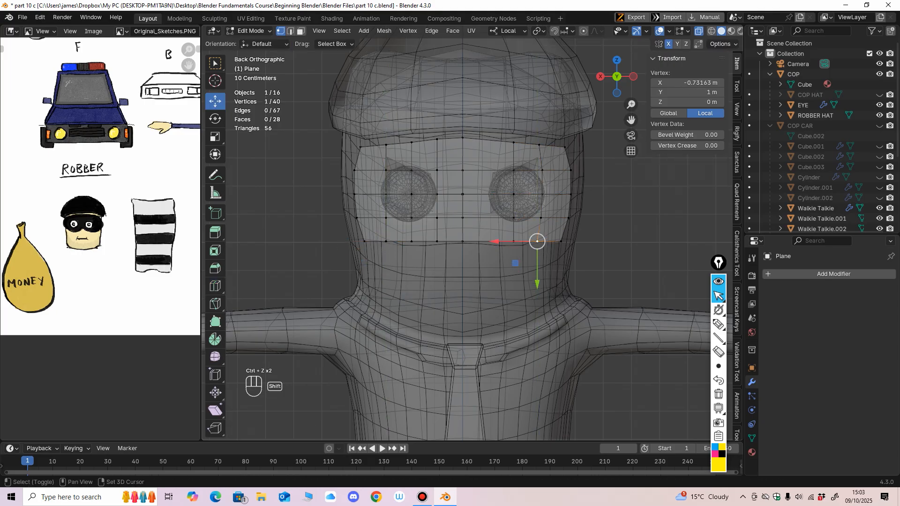
Lower the bottom-edge vertices beneath both eyes as matching pairs so the mask's lower edge curves downward.
{"action": "left_click", "coordinate": [386, 241], "text": "shift"}
{"action": "left_click_drag", "start_coordinate": [462, 283], "coordinate": [514, 290]}
{"action": "right_click", "coordinate": [461, 287]}
{"action": "left_click", "coordinate": [514, 242]}
Try raising the bottom-edge vertex between the centre and the +X eye, and undo the move.
{"action": "left_click", "coordinate": [436, 241]}
{"action": "left_click_drag", "start_coordinate": [436, 284], "coordinate": [437, 278]}
{"action": "key", "text": "ctrl+z"}
Add a vertical loop cut to the mask between the centre line and the -X eye.
{"action": "left_click", "coordinate": [216, 286]}
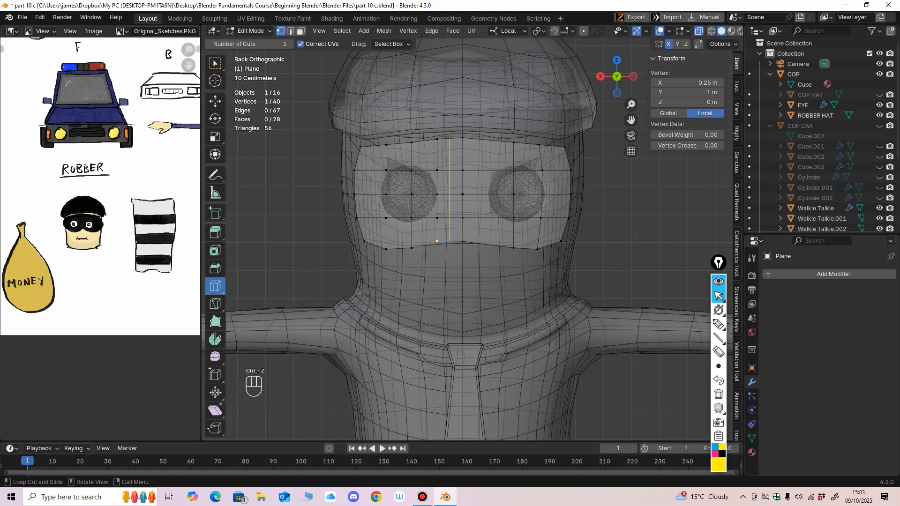
{"action": "left_click", "coordinate": [483, 237]}
{"action": "left_click", "coordinate": [216, 101]}
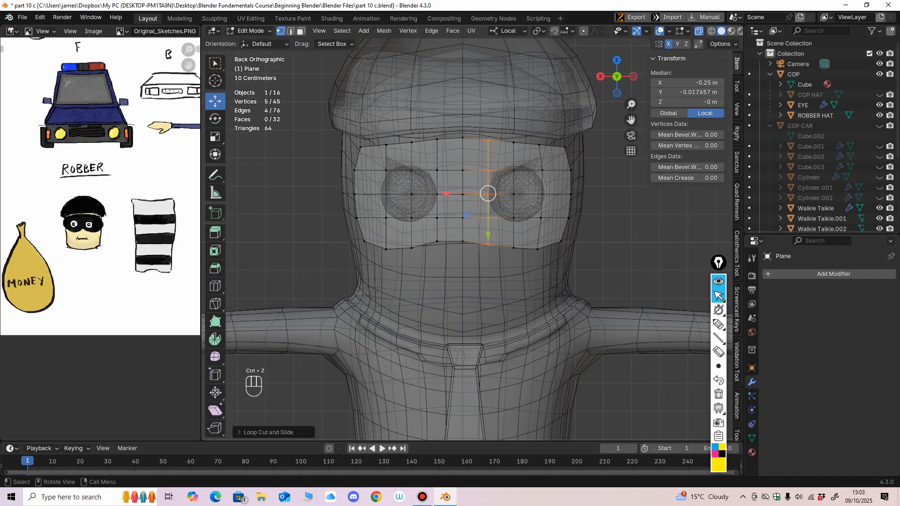
Raise the central bottom-edge vertices into a nose arch, bringing the centre vertex to about 0.8 m in local Y.
{"action": "left_click", "coordinate": [437, 241]}
{"action": "key", "text": "ctrl+z"}
{"action": "left_click_drag", "start_coordinate": [437, 282], "coordinate": [462, 276]}
{"action": "left_click", "coordinate": [488, 244], "text": "shift"}
{"action": "left_click", "coordinate": [462, 239]}
{"action": "mouse_move", "coordinate": [462, 275]}
{"action": "middle_mouse_down", "text": "ctrl"}
{"action": "mouse_move", "coordinate": [463, 287]}
{"action": "mouse_move", "coordinate": [463, 270]}
{"action": "middle_mouse_up", "text": "ctrl"}
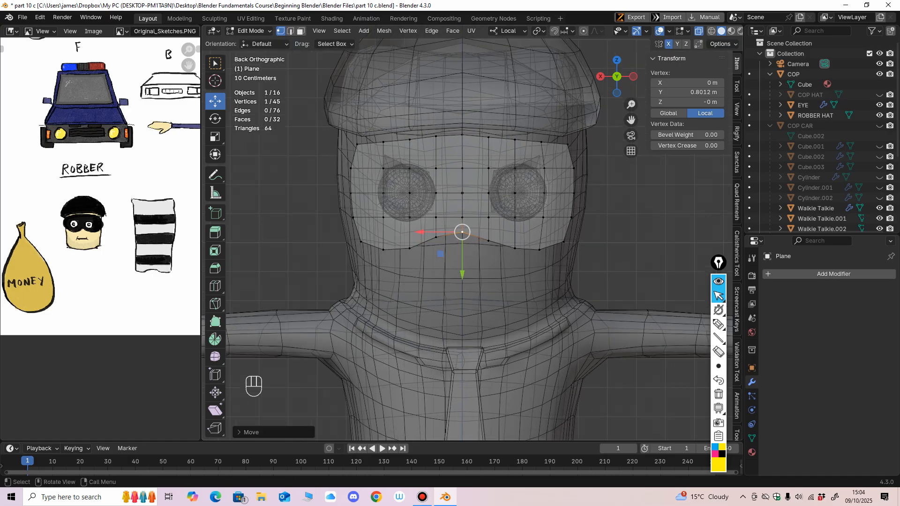
Raise the top-edge vertices above the eyes and beside the centre to smooth the mask's upper arch.
{"action": "left_click", "coordinate": [383, 142]}
{"action": "left_click_drag", "start_coordinate": [384, 182], "coordinate": [488, 177]}
{"action": "left_click", "coordinate": [409, 136]}
{"action": "left_click", "coordinate": [436, 137]}
{"action": "left_click", "coordinate": [488, 137]}
In Sculpt Mode, use the Grab brush at a 112 px radius to round the mask's upper edge, sides and nose arch.
{"action": "left_click", "coordinate": [251, 31]}
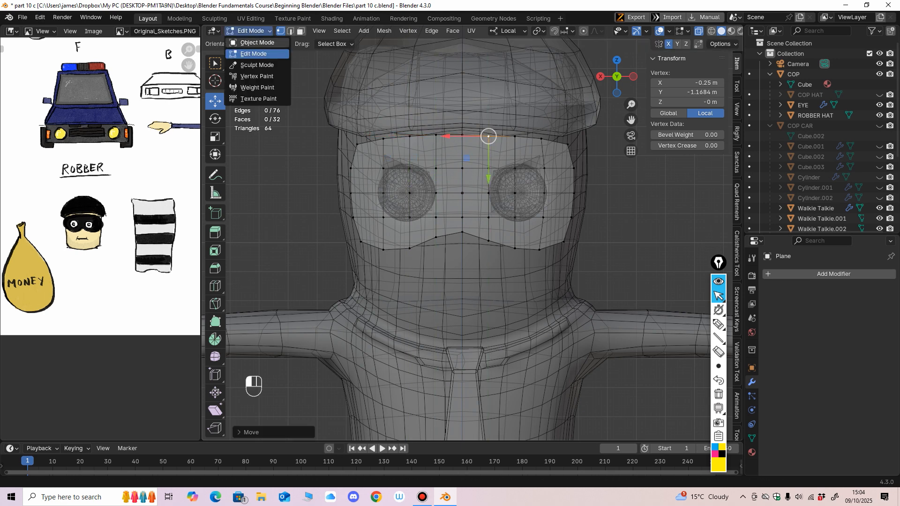
{"action": "left_click", "coordinate": [253, 66]}
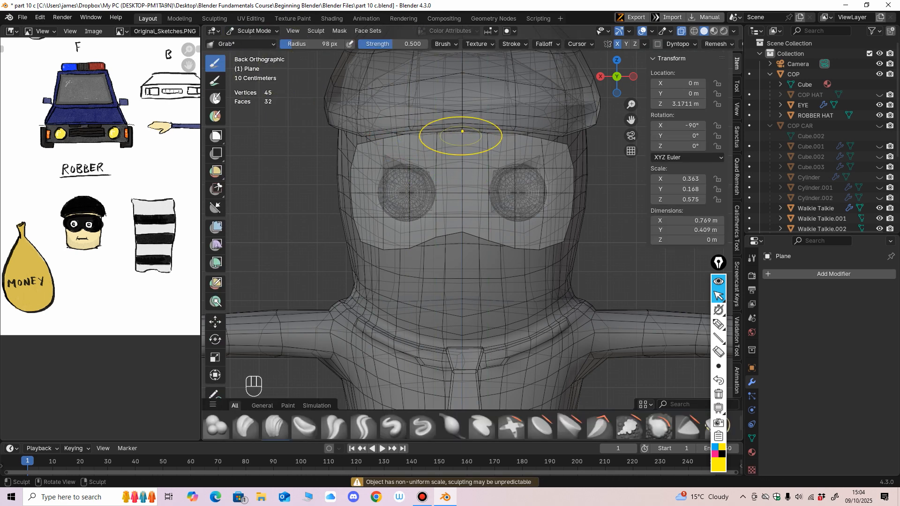
{"action": "key", "text": "f"}
{"action": "left_click", "coordinate": [497, 161]}
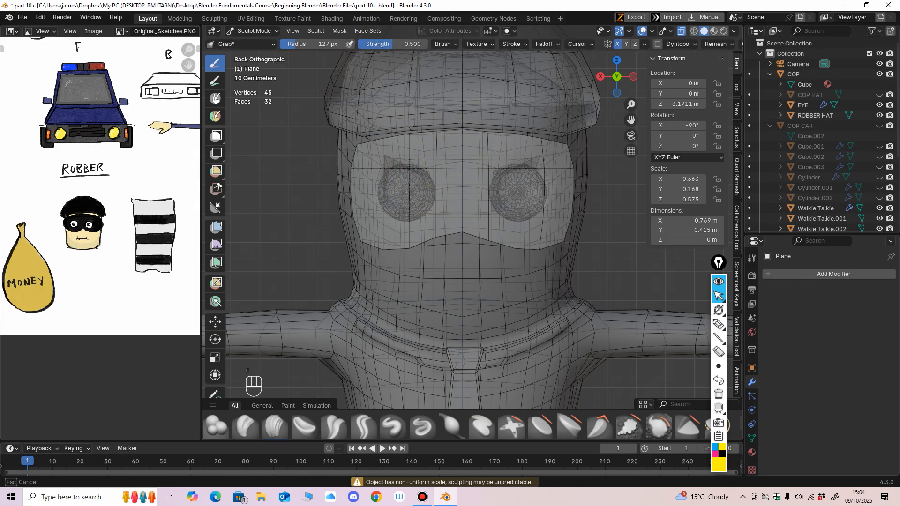
{"action": "key", "text": "f"}
{"action": "left_click", "coordinate": [543, 142]}
{"action": "left_click_drag", "start_coordinate": [498, 140], "coordinate": [497, 135]}
{"action": "left_click_drag", "start_coordinate": [548, 169], "coordinate": [550, 169]}
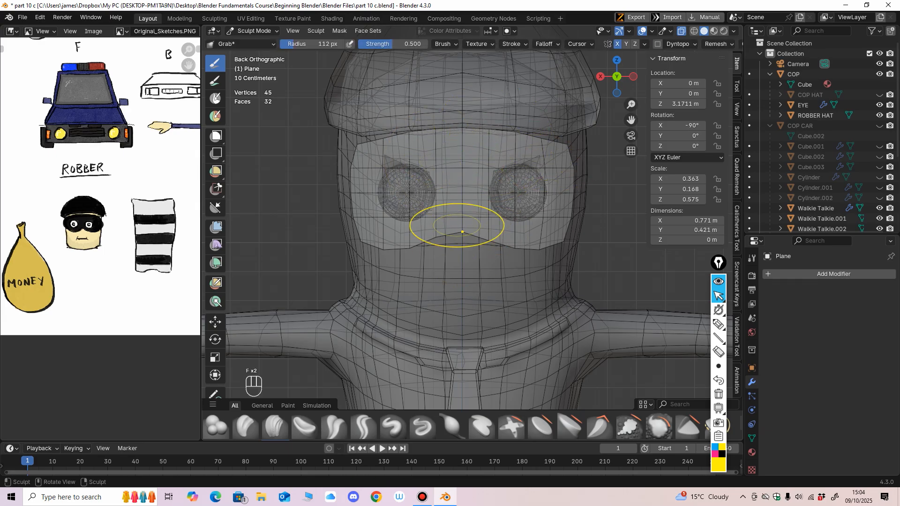
{"action": "left_click_drag", "start_coordinate": [455, 222], "coordinate": [456, 225]}
{"action": "left_click_drag", "start_coordinate": [357, 196], "coordinate": [355, 196]}
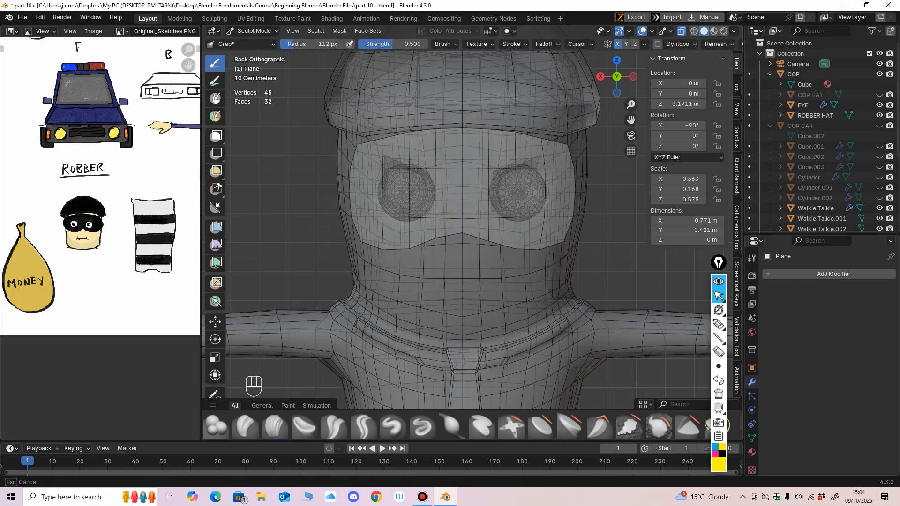
Enlarge the Grab brush to a 162 px radius and pull the mask's centre away from the face to give it curvature.
{"action": "scroll", "coordinate": [355, 196], "scroll_direction": "down", "scroll_amount": 1}
{"action": "mouse_move", "coordinate": [355, 195]}
{"action": "middle_mouse_down"}
{"action": "mouse_move", "coordinate": [428, 217]}
{"action": "mouse_move", "coordinate": [485, 218]}
{"action": "mouse_move", "coordinate": [617, 165]}
{"action": "mouse_move", "coordinate": [548, 240]}
{"action": "mouse_move", "coordinate": [582, 220]}
{"action": "mouse_move", "coordinate": [454, 239]}
{"action": "middle_mouse_up"}
{"action": "scroll", "coordinate": [427, 217], "scroll_direction": "down", "scroll_amount": 3}
{"action": "key", "text": "f"}
{"action": "left_click", "coordinate": [454, 245]}
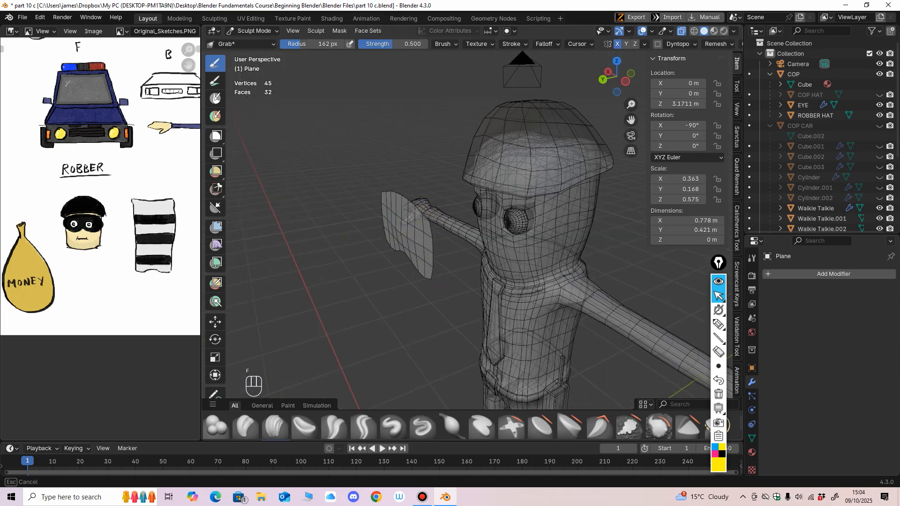
{"action": "left_click_drag", "start_coordinate": [407, 231], "coordinate": [403, 232]}
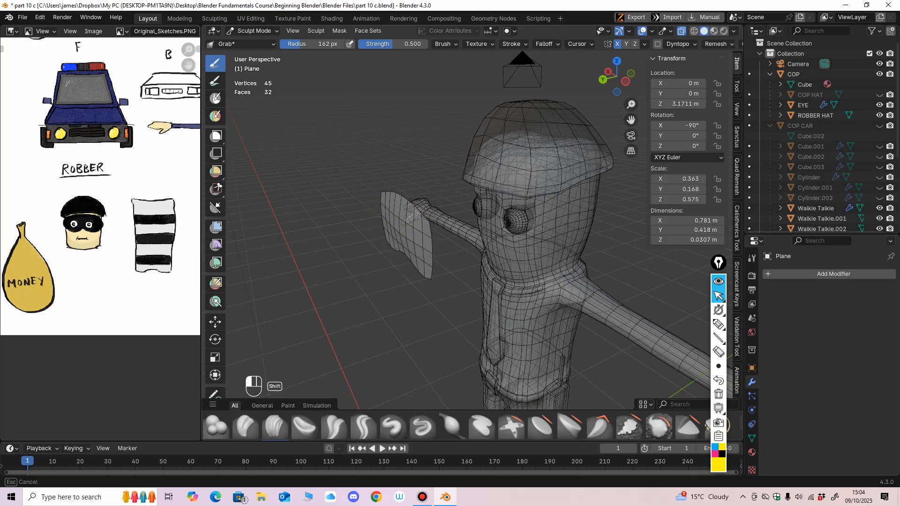
{"action": "middle_click_drag", "start_coordinate": [413, 218], "coordinate": [355, 202], "text": "alt"}
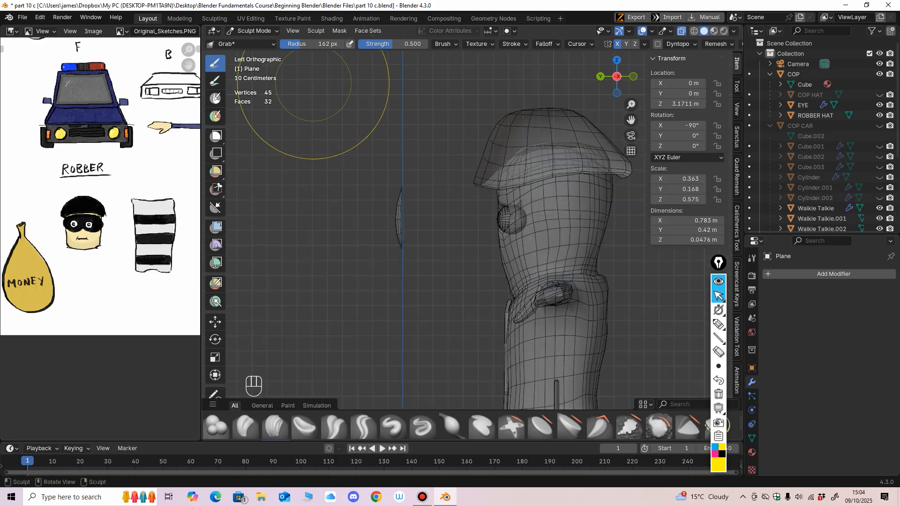
In Object Mode, move the mask back toward the robber's face and turn off X-ray display.
{"action": "left_click", "coordinate": [256, 31]}
{"action": "left_click", "coordinate": [256, 43]}
{"action": "left_click_drag", "start_coordinate": [360, 219], "coordinate": [459, 220]}
{"action": "left_click", "coordinate": [681, 31]}
{"action": "middle_click_drag", "start_coordinate": [581, 154], "coordinate": [552, 152]}
{"action": "scroll", "coordinate": [645, 157], "scroll_direction": "up", "scroll_amount": 2}
Fine-tune the mask's location over the eyes to about X -0.018 m, Y -0.611 m and Z 3.167 m.
{"action": "left_click_drag", "start_coordinate": [471, 215], "coordinate": [460, 215]}
{"action": "mouse_move", "coordinate": [461, 215]}
{"action": "middle_mouse_down", "text": "alt"}
{"action": "mouse_move", "coordinate": [534, 215]}
{"action": "mouse_move", "coordinate": [457, 214]}
{"action": "middle_mouse_up", "text": "alt"}
{"action": "left_click_drag", "start_coordinate": [481, 215], "coordinate": [483, 215]}
{"action": "left_click_drag", "start_coordinate": [441, 257], "coordinate": [441, 258]}
{"action": "middle_click_drag", "start_coordinate": [441, 258], "coordinate": [520, 266]}
{"action": "left_click_drag", "start_coordinate": [420, 223], "coordinate": [423, 223]}
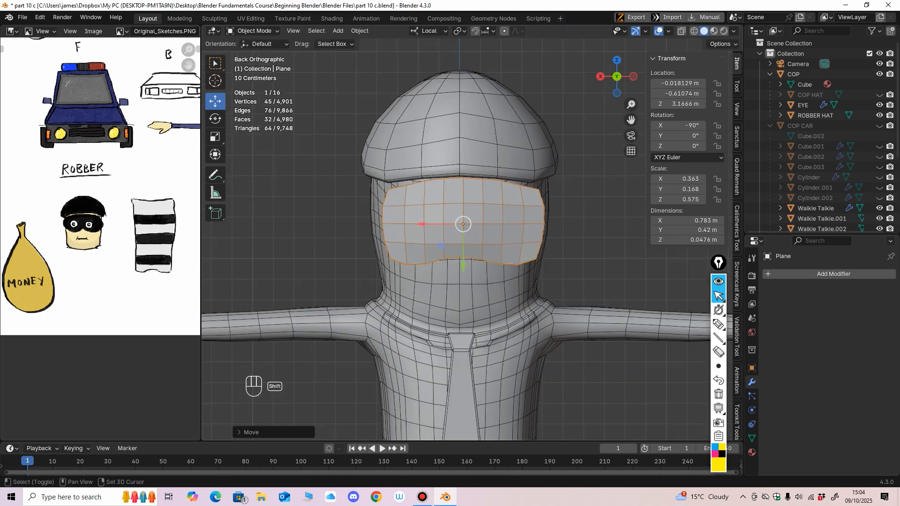
Return to Sculpt Mode and pull the mask's side edges outward with the Grab brush, widening it to about 0.795 m.
{"action": "middle_click_drag", "start_coordinate": [459, 245], "coordinate": [417, 250], "text": "ctrl"}
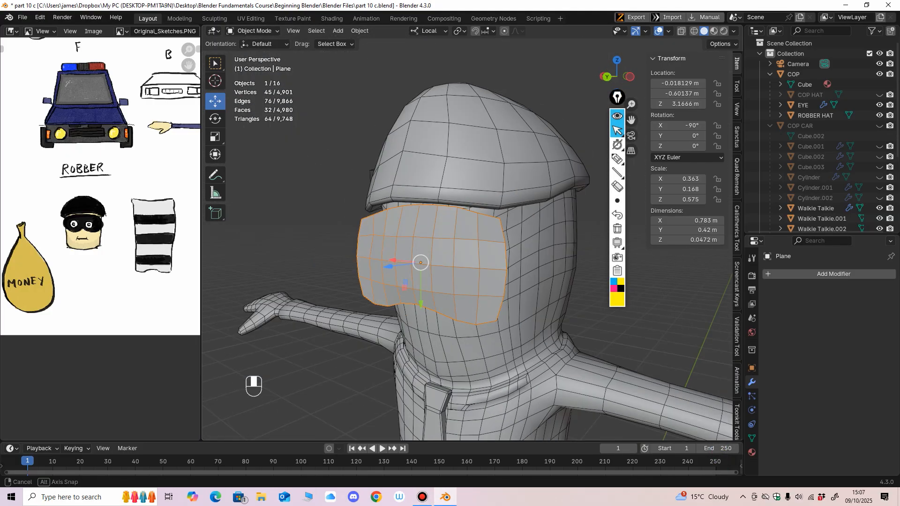
{"action": "middle_click_drag", "start_coordinate": [421, 263], "coordinate": [515, 262]}
{"action": "left_click", "coordinate": [251, 31]}
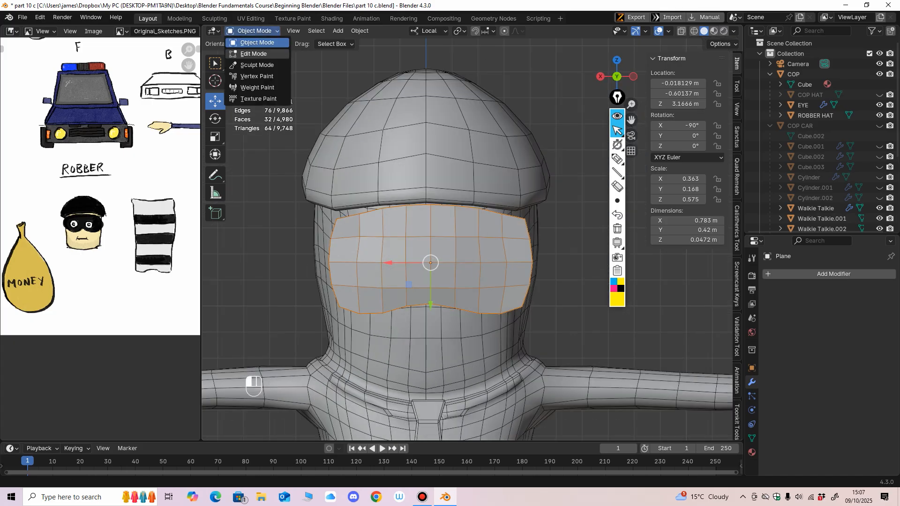
{"action": "left_click", "coordinate": [256, 66]}
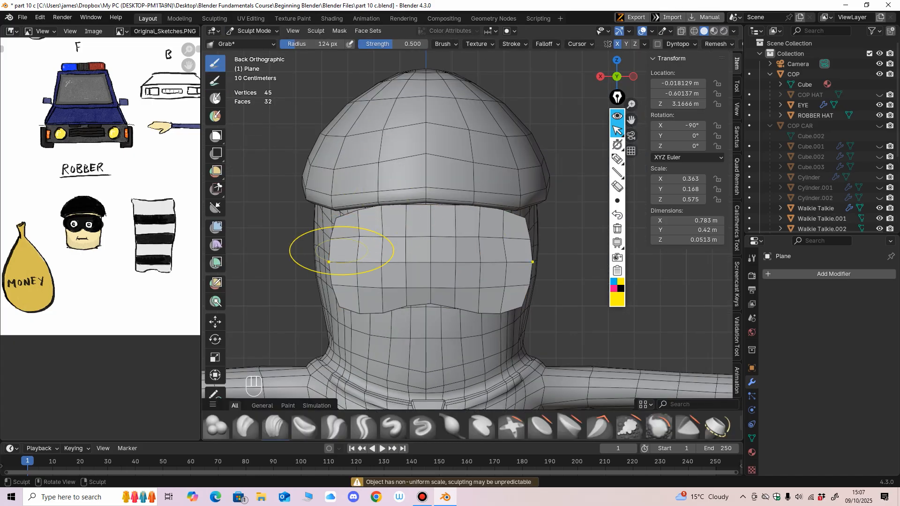
{"action": "left_click_drag", "start_coordinate": [342, 250], "coordinate": [338, 257]}
{"action": "left_click_drag", "start_coordinate": [339, 268], "coordinate": [336, 274]}
{"action": "mouse_move", "coordinate": [412, 289]}
{"action": "middle_mouse_down"}
{"action": "mouse_move", "coordinate": [421, 225]}
{"action": "mouse_move", "coordinate": [423, 298]}
{"action": "mouse_move", "coordinate": [425, 281]}
{"action": "middle_mouse_up"}
{"action": "middle_click_drag", "start_coordinate": [424, 281], "coordinate": [424, 257], "text": "ctrl"}
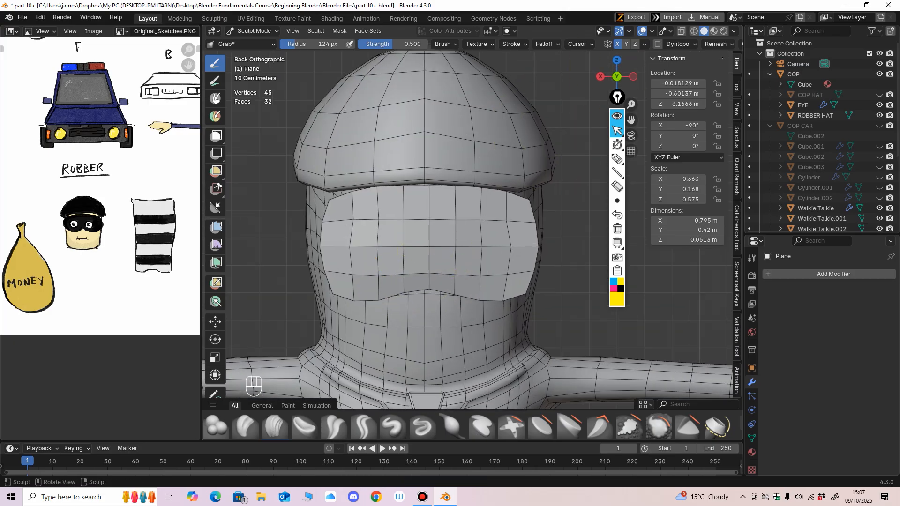
Cut the eye holes by deleting the four mask faces over each eye in Edit Mode, using X-ray display for the selection.
{"action": "key", "text": "alt+z"}
{"action": "left_click", "coordinate": [253, 30]}
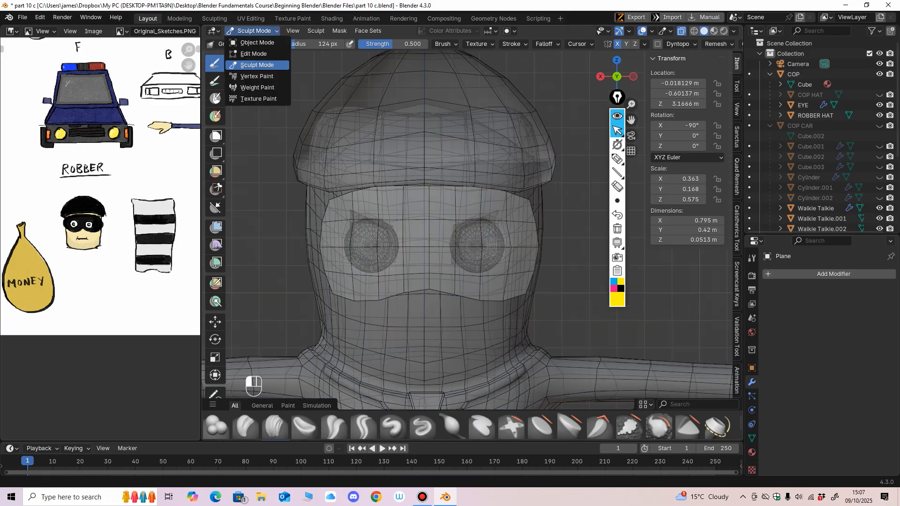
{"action": "left_click", "coordinate": [253, 53]}
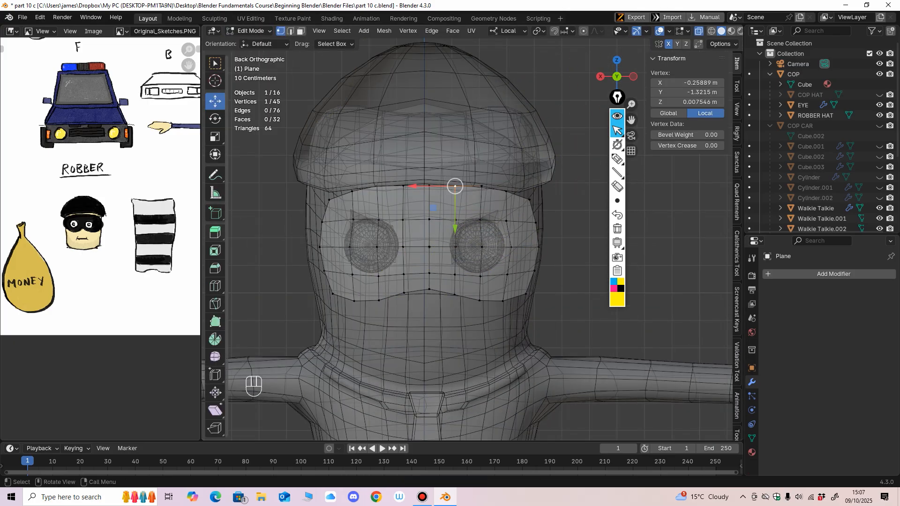
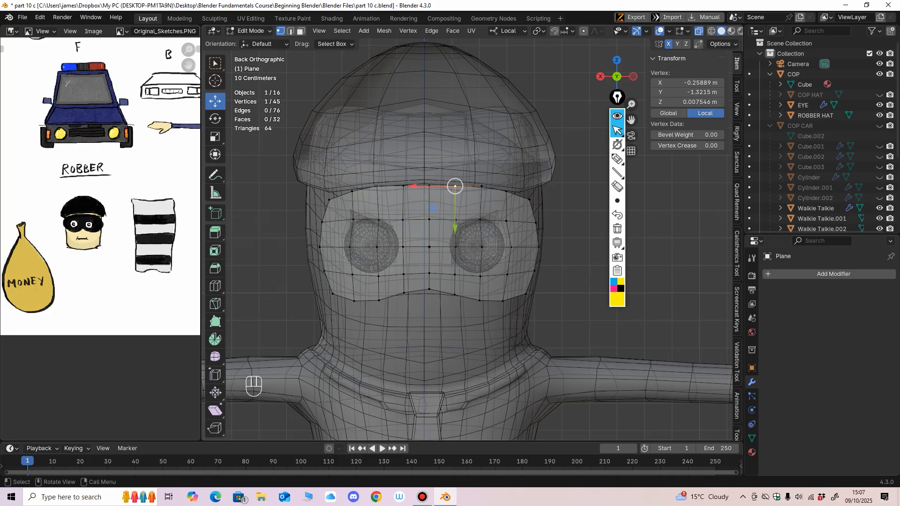
{"action": "key", "text": "3"}
{"action": "scroll", "coordinate": [375, 225], "scroll_direction": "up", "scroll_amount": 1}
{"action": "left_click", "coordinate": [360, 232], "text": "shift"}
{"action": "left_click", "coordinate": [387, 233], "text": "shift"}
{"action": "left_click", "coordinate": [386, 261], "text": "shift"}
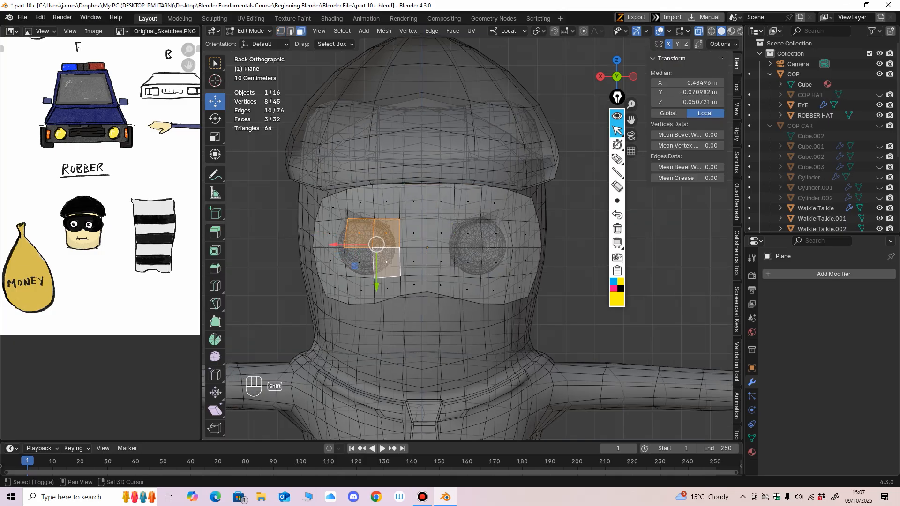
{"action": "left_click", "coordinate": [360, 262], "text": "shift"}
{"action": "left_click", "coordinate": [496, 233], "text": "shift"}
{"action": "left_click", "coordinate": [495, 261], "text": "shift"}
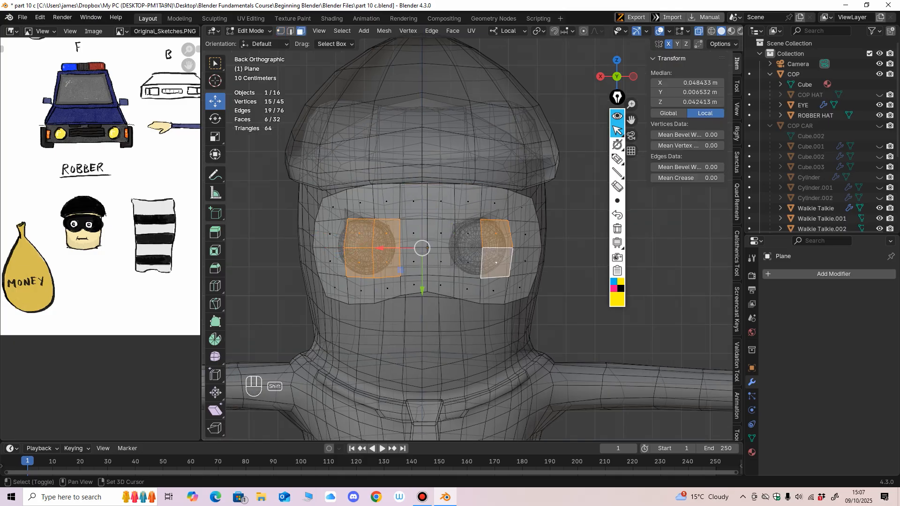
{"action": "left_click", "coordinate": [468, 261], "text": "shift"}
{"action": "left_click", "coordinate": [468, 233], "text": "shift"}
{"action": "key", "text": "Delete"}
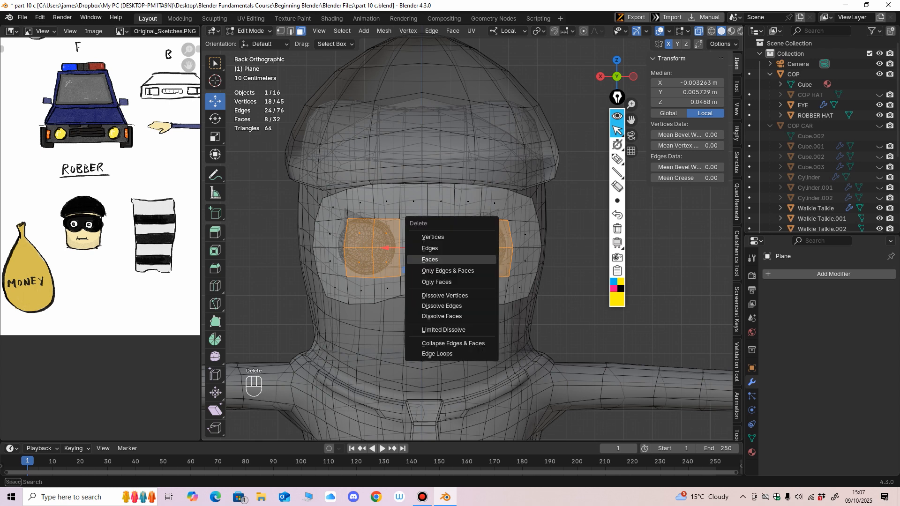
{"action": "left_click", "coordinate": [473, 259]}
{"action": "middle_click_drag", "start_coordinate": [474, 260], "coordinate": [460, 260]}
{"action": "left_click", "coordinate": [699, 31]}
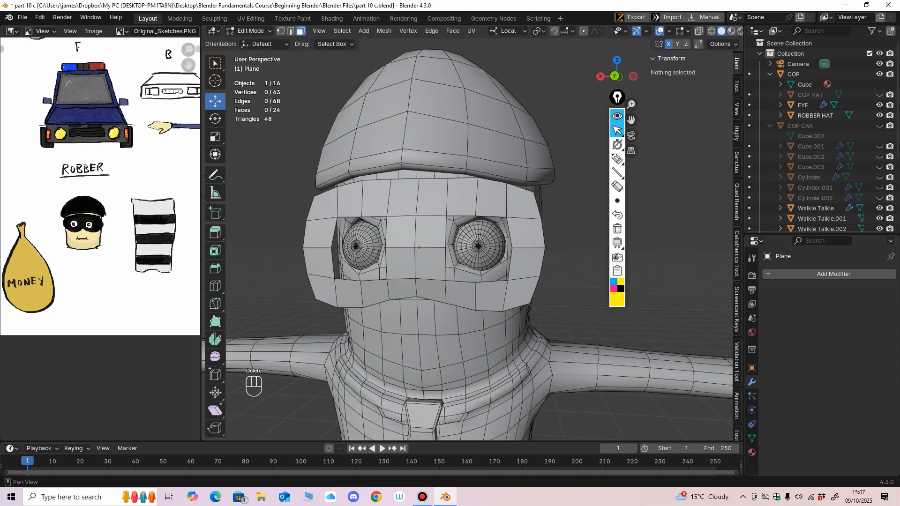
Return to Object Mode and apply all transforms to the mask.
{"action": "left_click", "coordinate": [614, 76]}
{"action": "left_click", "coordinate": [250, 31]}
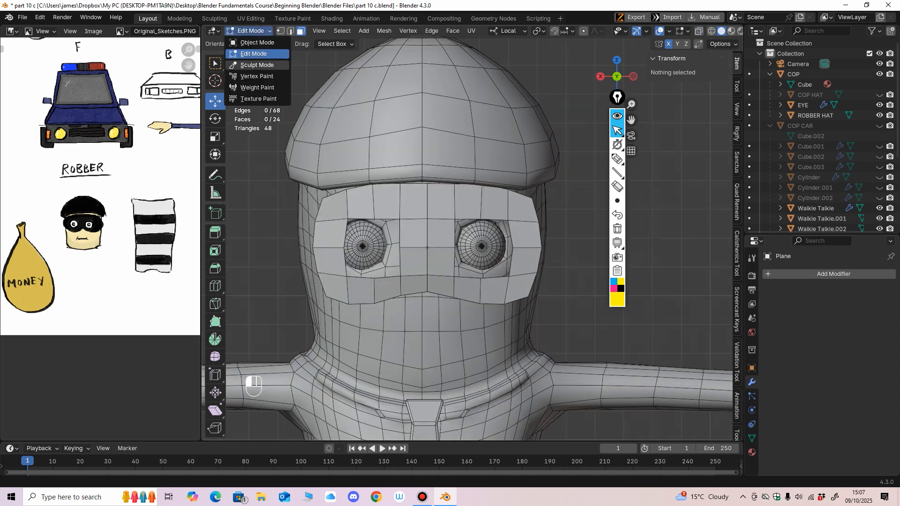
{"action": "left_click", "coordinate": [250, 31]}
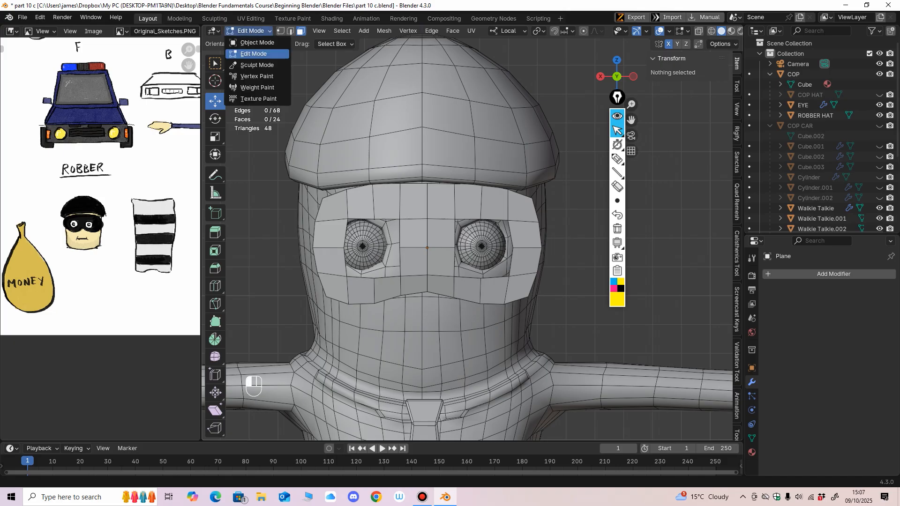
{"action": "left_click", "coordinate": [255, 47]}
{"action": "key", "text": "ctrl+a"}
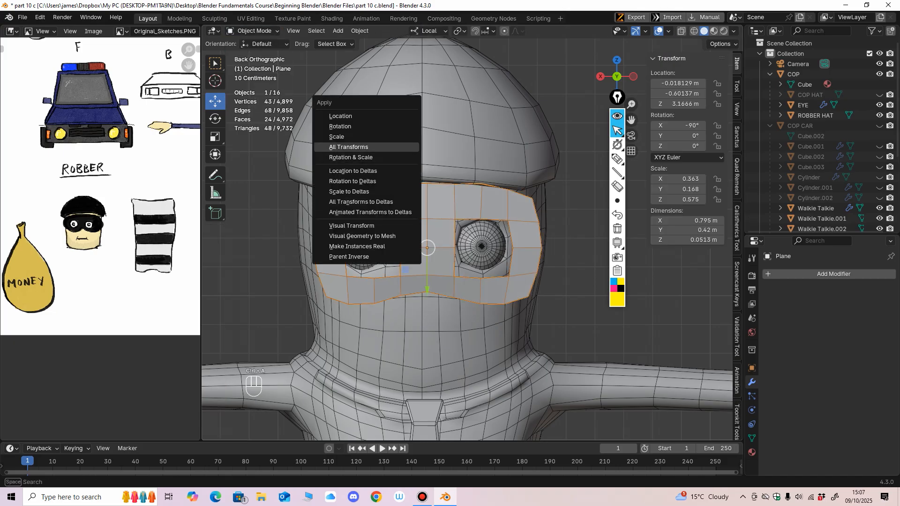
{"action": "left_click", "coordinate": [348, 147]}
In Sculpt Mode, grab the mask's upper edge and pull the outer edges of the eye holes outward.
{"action": "left_click", "coordinate": [251, 31]}
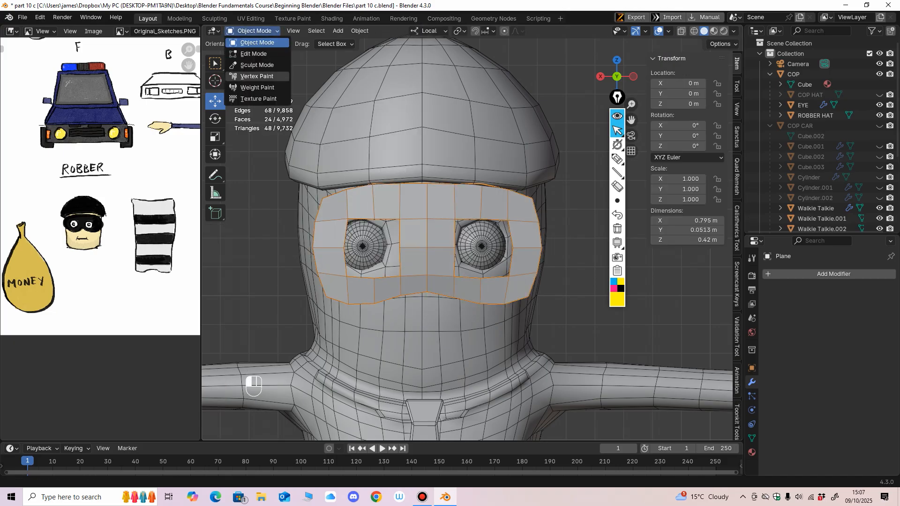
{"action": "left_click", "coordinate": [255, 66]}
{"action": "left_click_drag", "start_coordinate": [355, 195], "coordinate": [398, 193]}
{"action": "left_click_drag", "start_coordinate": [345, 230], "coordinate": [341, 232]}
{"action": "left_click_drag", "start_coordinate": [342, 237], "coordinate": [336, 239]}
{"action": "left_click_drag", "start_coordinate": [401, 265], "coordinate": [399, 273]}
Reduce the Grab brush to a 70 px radius and pull the inner edges of the eye holes toward the eyes.
{"action": "key", "text": "f"}
{"action": "left_click", "coordinate": [396, 269]}
{"action": "middle_click_drag", "start_coordinate": [399, 273], "coordinate": [396, 244]}
{"action": "key", "text": "f"}
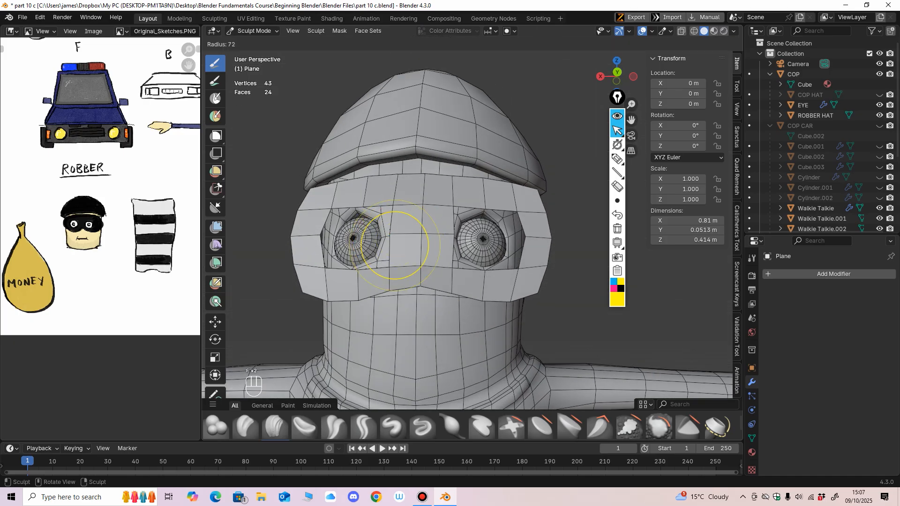
{"action": "left_click", "coordinate": [388, 246]}
{"action": "key", "text": "f"}
{"action": "left_click", "coordinate": [382, 269]}
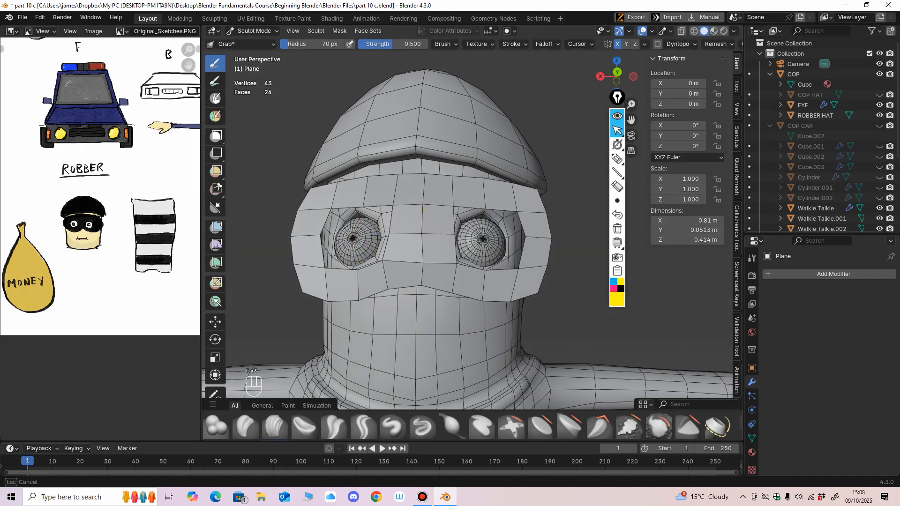
{"action": "middle_click_drag", "start_coordinate": [396, 246], "coordinate": [396, 245], "text": "alt"}
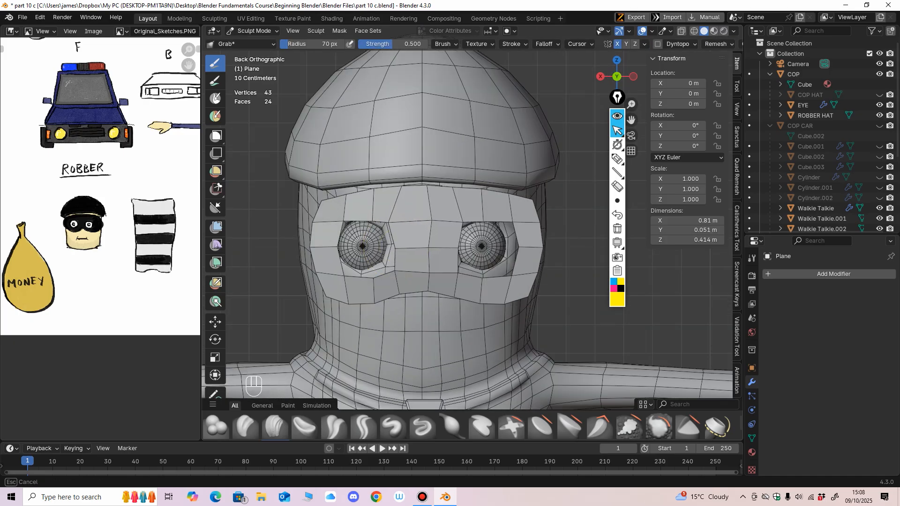
{"action": "left_click_drag", "start_coordinate": [398, 263], "coordinate": [396, 263]}
{"action": "left_click_drag", "start_coordinate": [396, 267], "coordinate": [386, 262]}
Round the outer corners and sides of the eye holes closely around the eyes, using a 59 px Grab brush.
{"action": "left_click_drag", "start_coordinate": [338, 225], "coordinate": [342, 230]}
{"action": "left_click_drag", "start_coordinate": [349, 271], "coordinate": [381, 278]}
{"action": "key", "text": "f"}
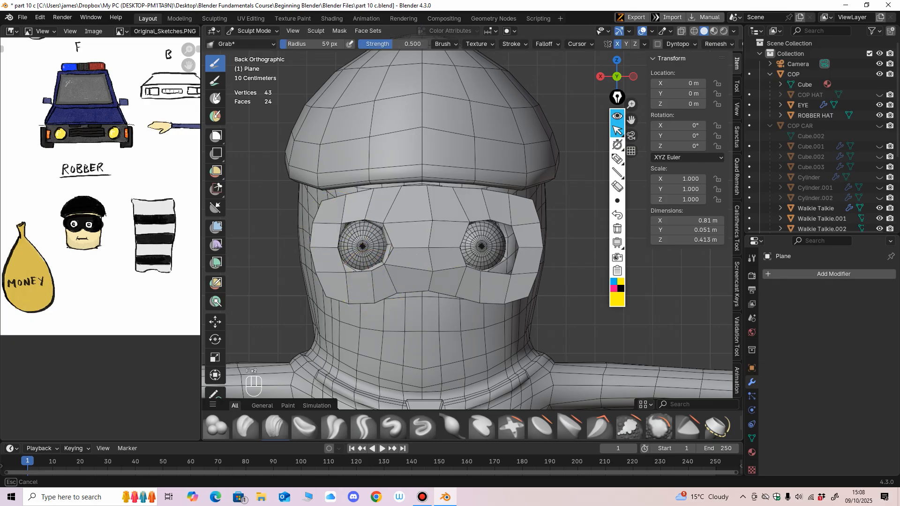
{"action": "left_click_drag", "start_coordinate": [512, 273], "coordinate": [507, 245]}
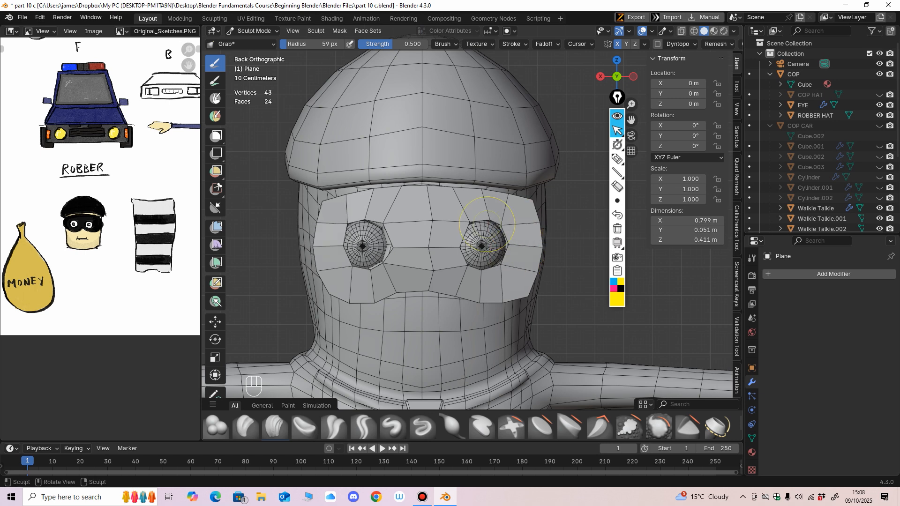
Grab the mask's surface just outside the eye hole and adjust its curve around the eye.
{"action": "middle_click_drag", "start_coordinate": [486, 224], "coordinate": [461, 275]}
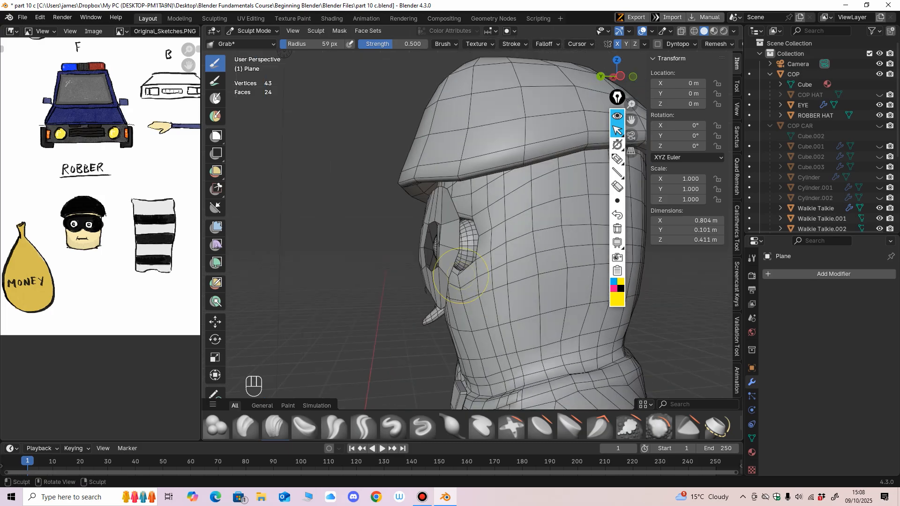
{"action": "middle_click_drag", "start_coordinate": [446, 305], "coordinate": [497, 205]}
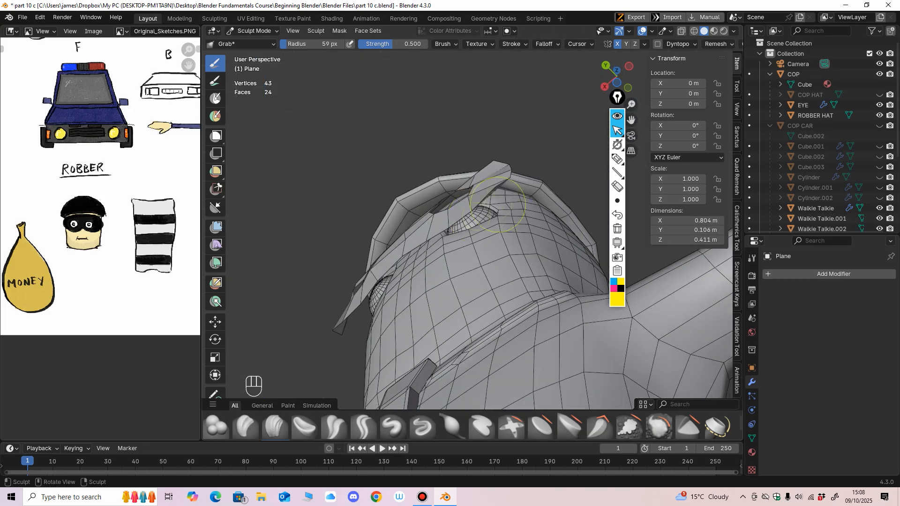
{"action": "left_click_drag", "start_coordinate": [472, 215], "coordinate": [471, 220]}
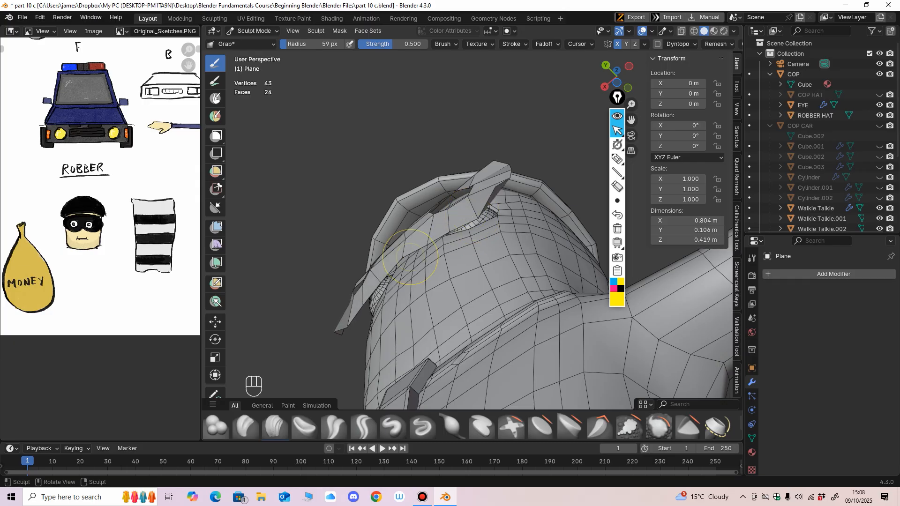
{"action": "mouse_move", "coordinate": [410, 257]}
{"action": "middle_mouse_down"}
{"action": "mouse_move", "coordinate": [464, 215]}
{"action": "mouse_move", "coordinate": [359, 164]}
{"action": "mouse_move", "coordinate": [407, 192]}
{"action": "middle_mouse_up"}
Return to Object Mode and add a Solidify modifier to the mask with a thickness of 0.02 m.
{"action": "left_click", "coordinate": [254, 31]}
{"action": "left_click", "coordinate": [254, 42]}
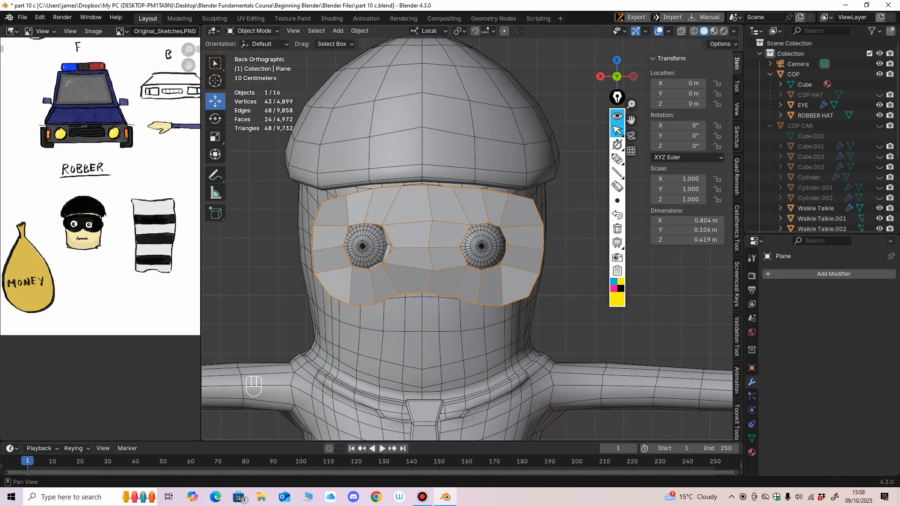
{"action": "left_click", "coordinate": [833, 274]}
{"action": "mouse_move", "coordinate": [750, 265]}
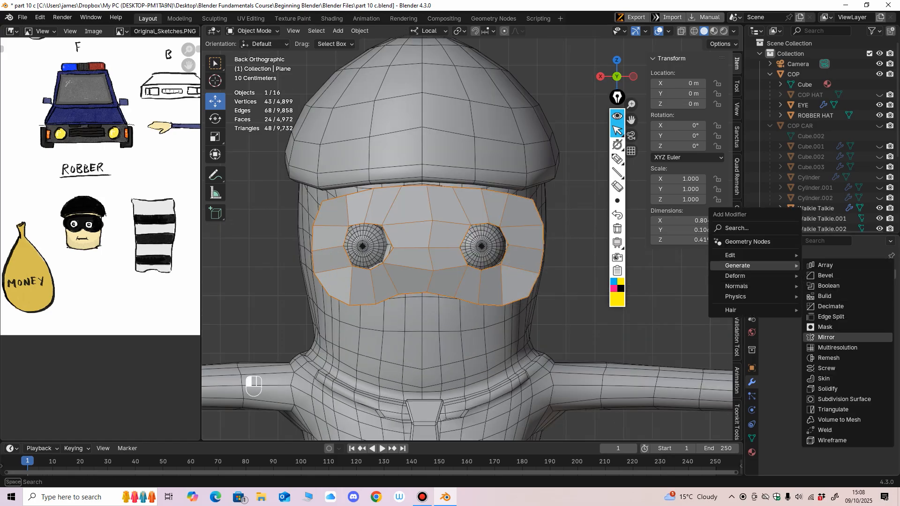
{"action": "left_click", "coordinate": [827, 388]}
{"action": "middle_click_drag", "start_coordinate": [468, 281], "coordinate": [525, 272]}
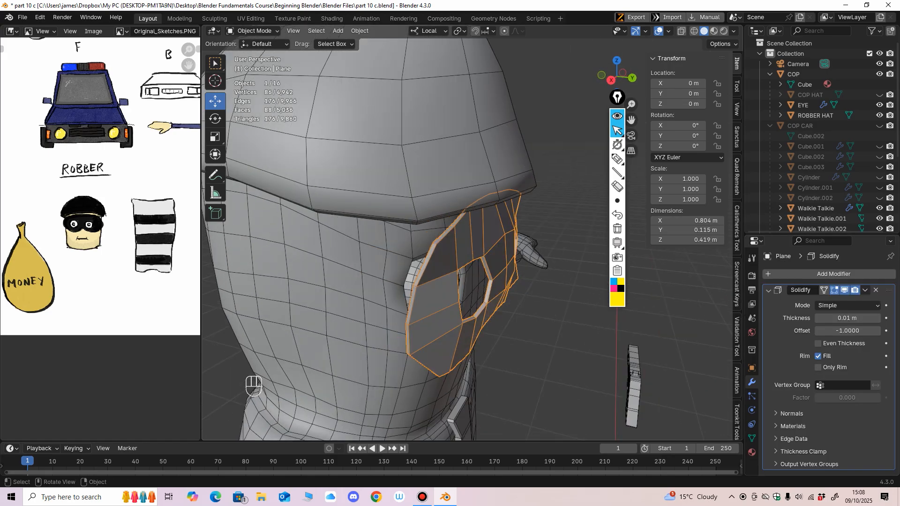
{"action": "left_click", "coordinate": [877, 318]}
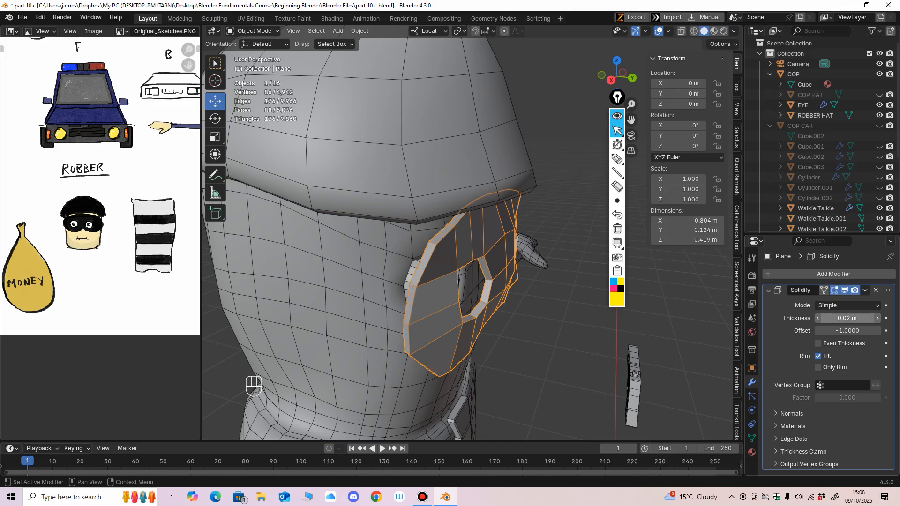
Switch the mask back to Sculpt Mode and set the Grab brush radius to 125 px.
{"action": "middle_click_drag", "start_coordinate": [553, 300], "coordinate": [473, 187]}
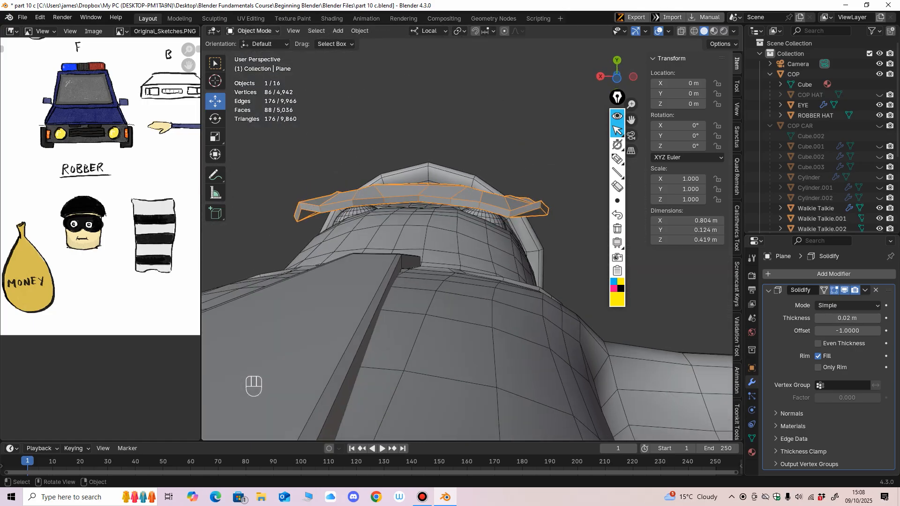
{"action": "left_click", "coordinate": [253, 31]}
{"action": "left_click", "coordinate": [253, 64]}
{"action": "mouse_move", "coordinate": [396, 176]}
{"action": "middle_mouse_down"}
{"action": "mouse_move", "coordinate": [396, 199]}
{"action": "mouse_move", "coordinate": [479, 232]}
{"action": "mouse_move", "coordinate": [422, 193]}
{"action": "middle_mouse_up"}
{"action": "key", "text": "f"}
{"action": "left_click", "coordinate": [426, 204]}
Try to reshape one side of the mask with the Grab brush and undo the strokes.
{"action": "left_click_drag", "start_coordinate": [353, 222], "coordinate": [363, 239]}
{"action": "middle_click_drag", "start_coordinate": [363, 239], "coordinate": [342, 298]}
{"action": "key", "text": "ctrl+z"}
{"action": "key", "text": "ctrl+z"}
Reduce the Grab brush to an 80 px radius and adjust the mask's upper edge beneath the hat.
{"action": "mouse_move", "coordinate": [314, 237]}
{"action": "middle_mouse_down"}
{"action": "mouse_move", "coordinate": [328, 174]}
{"action": "mouse_move", "coordinate": [488, 211]}
{"action": "mouse_move", "coordinate": [412, 226]}
{"action": "mouse_move", "coordinate": [355, 220]}
{"action": "mouse_move", "coordinate": [346, 190]}
{"action": "middle_mouse_up"}
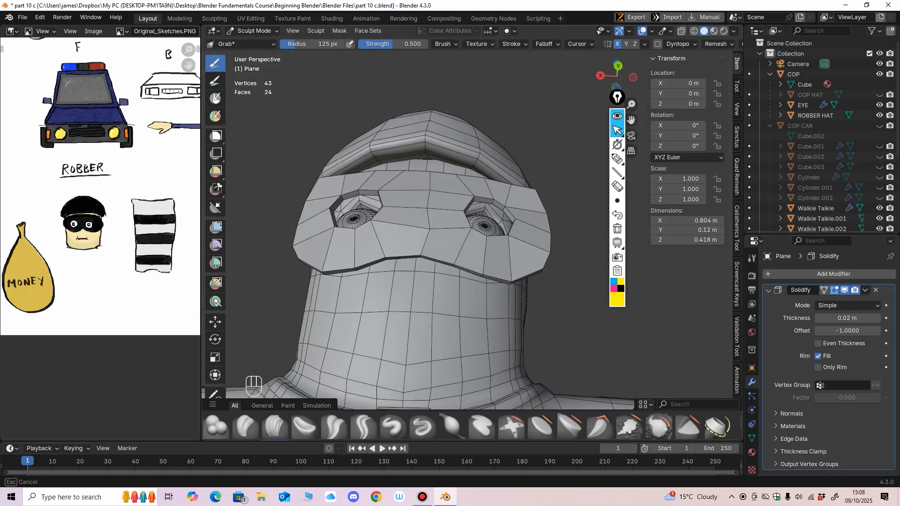
{"action": "middle_click_drag", "start_coordinate": [430, 189], "coordinate": [441, 236]}
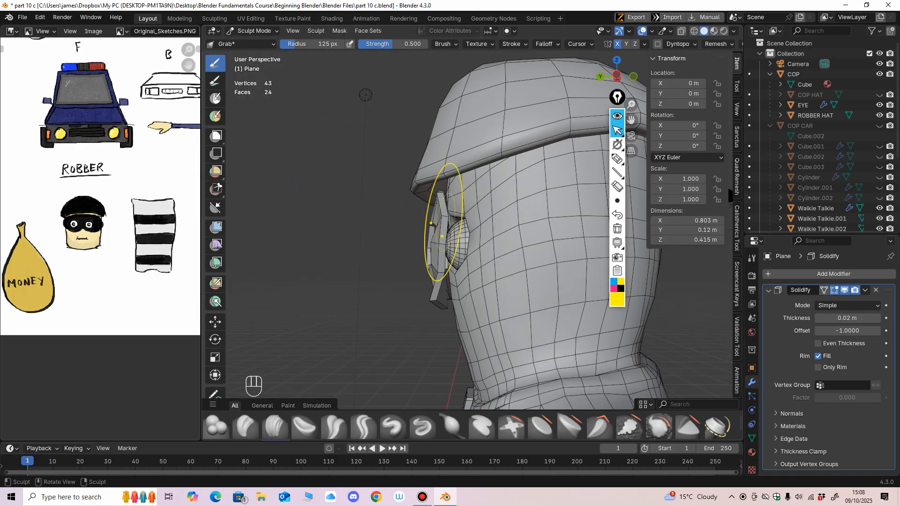
{"action": "middle_click_drag", "start_coordinate": [366, 96], "coordinate": [370, 85]}
{"action": "middle_click_drag", "start_coordinate": [440, 254], "coordinate": [450, 267]}
{"action": "key", "text": "f"}
{"action": "left_click", "coordinate": [455, 231]}
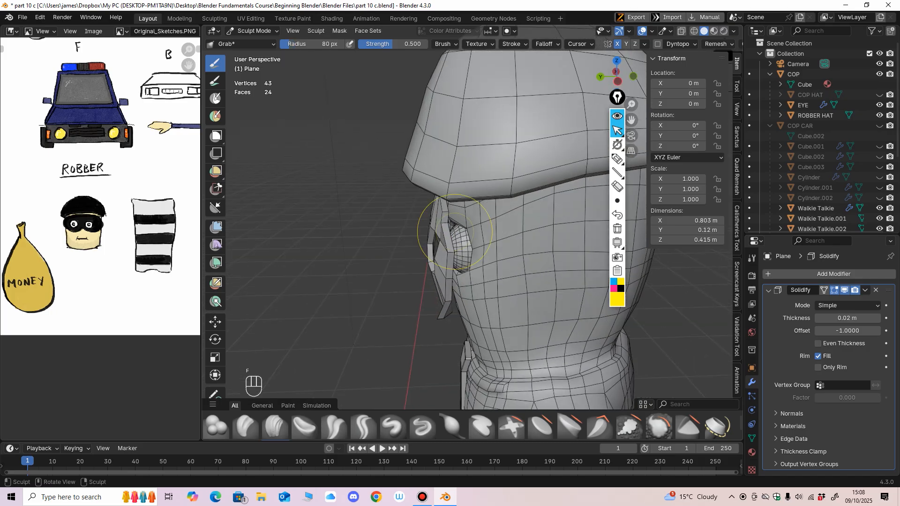
{"action": "mouse_move", "coordinate": [454, 227]}
{"action": "middle_mouse_down"}
{"action": "mouse_move", "coordinate": [462, 222]}
{"action": "mouse_move", "coordinate": [444, 188]}
{"action": "middle_mouse_up"}
{"action": "left_click_drag", "start_coordinate": [443, 190], "coordinate": [443, 194]}
{"action": "mouse_move", "coordinate": [443, 194]}
{"action": "middle_mouse_down"}
{"action": "mouse_move", "coordinate": [446, 227]}
{"action": "mouse_move", "coordinate": [499, 226]}
{"action": "mouse_move", "coordinate": [574, 248]}
{"action": "mouse_move", "coordinate": [604, 211]}
{"action": "middle_mouse_up"}
Pull the mask's lower outer corners outward and back so they follow the sides of the face.
{"action": "mouse_move", "coordinate": [488, 215]}
{"action": "middle_mouse_down", "text": "alt"}
{"action": "mouse_move", "coordinate": [423, 189]}
{"action": "mouse_move", "coordinate": [401, 206]}
{"action": "middle_mouse_up", "text": "alt"}
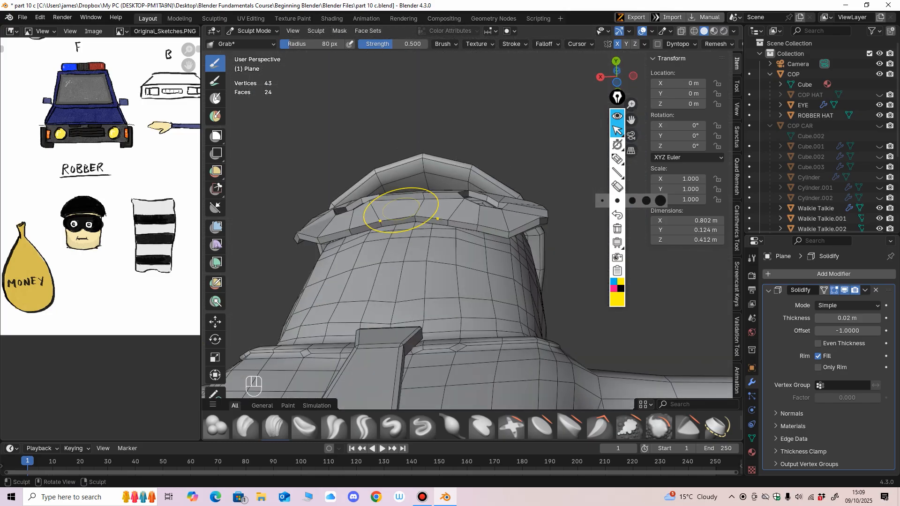
{"action": "left_click_drag", "start_coordinate": [332, 230], "coordinate": [309, 234]}
{"action": "mouse_move", "coordinate": [308, 235]}
{"action": "middle_mouse_down"}
{"action": "mouse_move", "coordinate": [310, 190]}
{"action": "mouse_move", "coordinate": [320, 321]}
{"action": "middle_mouse_up"}
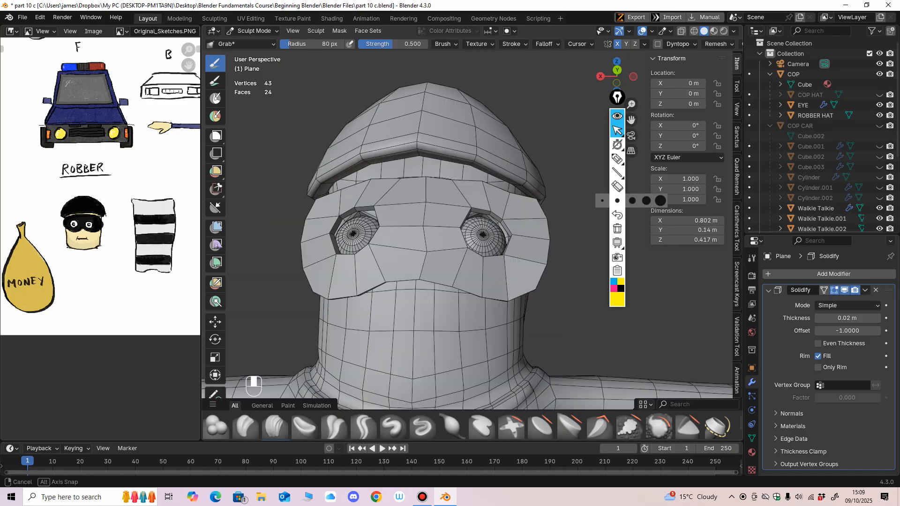
{"action": "scroll", "coordinate": [460, 277], "scroll_direction": "down", "scroll_amount": 2}
{"action": "scroll", "coordinate": [465, 251], "scroll_direction": "down", "scroll_amount": 1}
{"action": "middle_click_drag", "start_coordinate": [466, 278], "coordinate": [457, 201], "text": "shift"}
{"action": "middle_click_drag", "start_coordinate": [502, 172], "coordinate": [513, 211], "text": "alt"}
{"action": "mouse_move", "coordinate": [513, 211]}
{"action": "middle_mouse_down", "text": "shift"}
{"action": "mouse_move", "coordinate": [512, 200]}
{"action": "mouse_move", "coordinate": [515, 209]}
{"action": "middle_mouse_up", "text": "shift"}
{"action": "scroll", "coordinate": [516, 208], "scroll_direction": "up", "scroll_amount": 2}
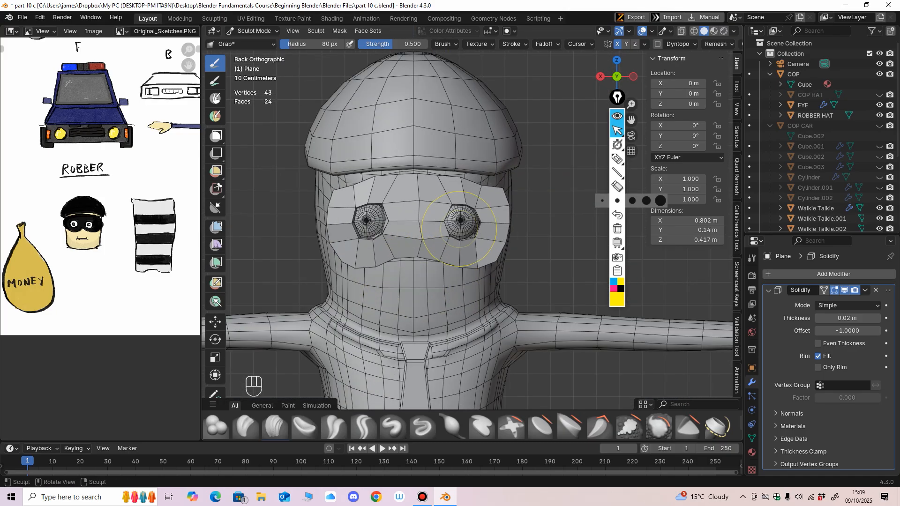
Use an 89 px Grab brush to pull the mask's upper corners and side edges outward around the head.
{"action": "key", "text": "f"}
{"action": "left_click", "coordinate": [448, 226]}
{"action": "left_click_drag", "start_coordinate": [502, 191], "coordinate": [505, 188]}
{"action": "mouse_move", "coordinate": [508, 201]}
{"action": "middle_mouse_down"}
{"action": "mouse_move", "coordinate": [474, 220]}
{"action": "mouse_move", "coordinate": [424, 210]}
{"action": "middle_mouse_up"}
{"action": "key", "text": "f"}
{"action": "left_click", "coordinate": [470, 230]}
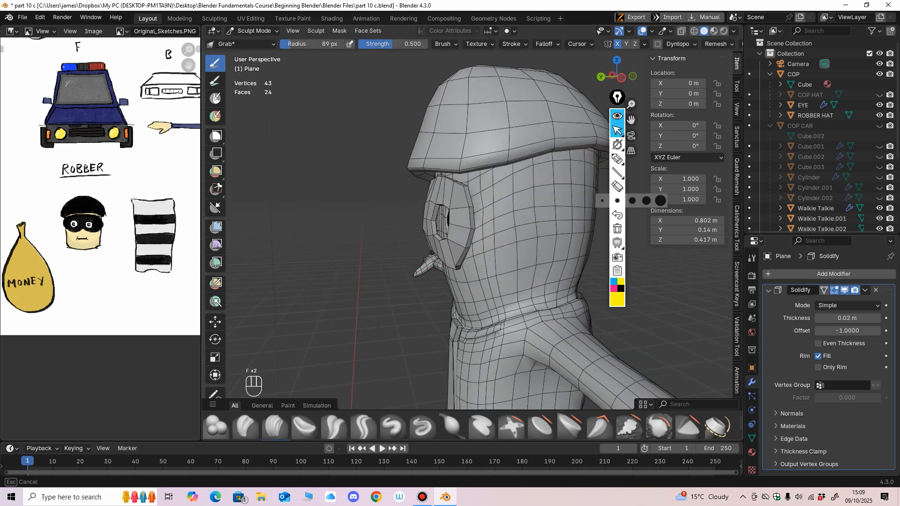
{"action": "left_click_drag", "start_coordinate": [472, 228], "coordinate": [477, 229]}
{"action": "middle_click_drag", "start_coordinate": [478, 244], "coordinate": [477, 213]}
{"action": "left_click_drag", "start_coordinate": [471, 229], "coordinate": [477, 226]}
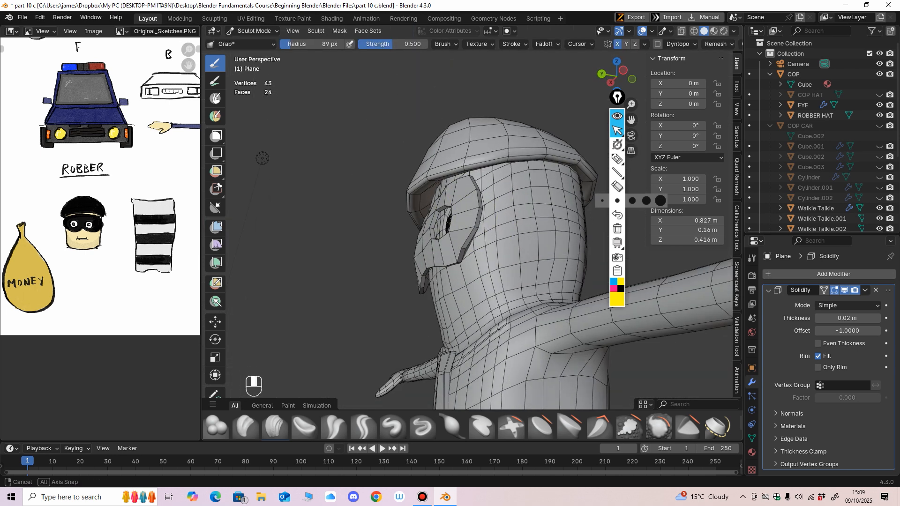
Reduce the Grab brush to 79 px, wrap the mask's sides further around the head, and smooth the surface.
{"action": "key", "text": "f"}
{"action": "mouse_move", "coordinate": [500, 252]}
{"action": "middle_mouse_down"}
{"action": "mouse_move", "coordinate": [508, 224]}
{"action": "mouse_move", "coordinate": [471, 219]}
{"action": "middle_mouse_up"}
{"action": "left_click", "coordinate": [504, 224]}
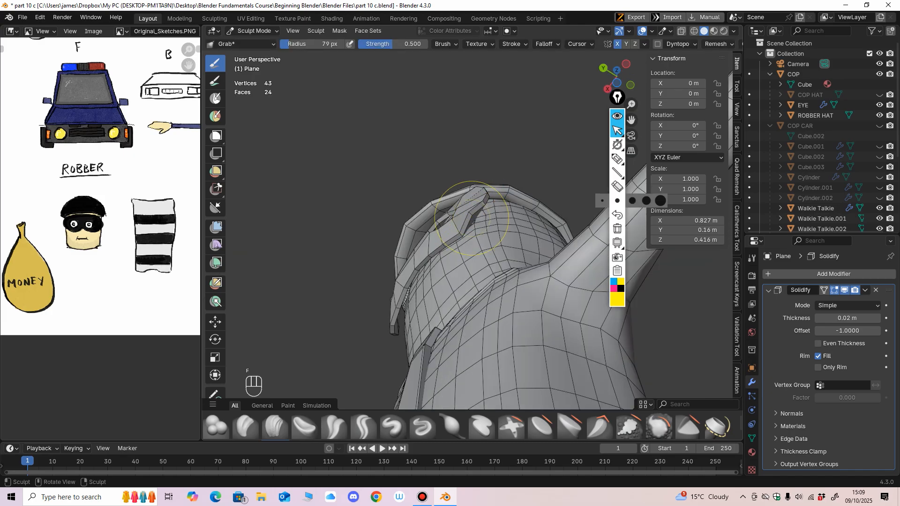
{"action": "left_click_drag", "start_coordinate": [479, 221], "coordinate": [482, 217]}
{"action": "middle_click_drag", "start_coordinate": [482, 233], "coordinate": [482, 209]}
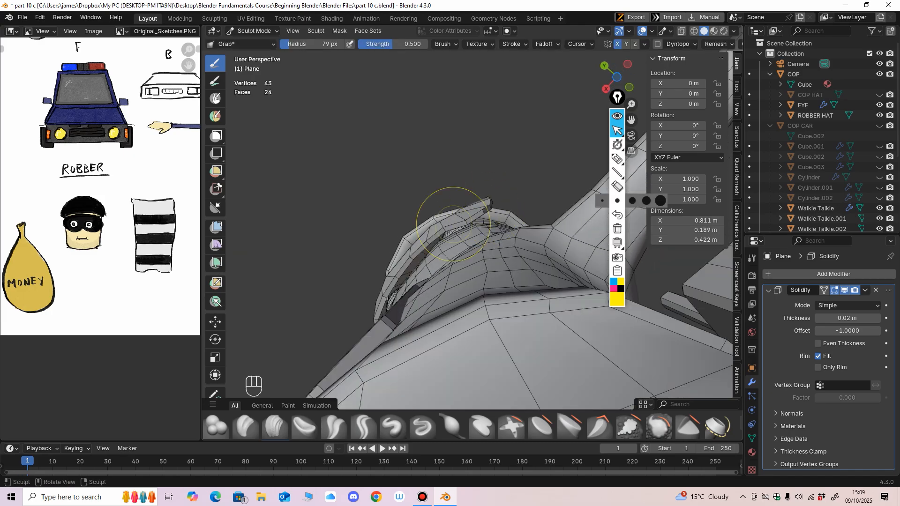
{"action": "left_click_drag", "start_coordinate": [424, 246], "coordinate": [412, 258], "text": "shift"}
Examine the whole robber model and compare it with the robber and money bag in the reference sketch.
{"action": "mouse_move", "coordinate": [419, 251]}
{"action": "middle_mouse_down"}
{"action": "mouse_move", "coordinate": [516, 308]}
{"action": "mouse_move", "coordinate": [491, 319]}
{"action": "mouse_move", "coordinate": [512, 210]}
{"action": "middle_mouse_up"}
{"action": "scroll", "coordinate": [516, 307], "scroll_direction": "down", "scroll_amount": 2}
{"action": "scroll", "coordinate": [473, 312], "scroll_direction": "down", "scroll_amount": 2}
{"action": "scroll", "coordinate": [453, 300], "scroll_direction": "down", "scroll_amount": 2}
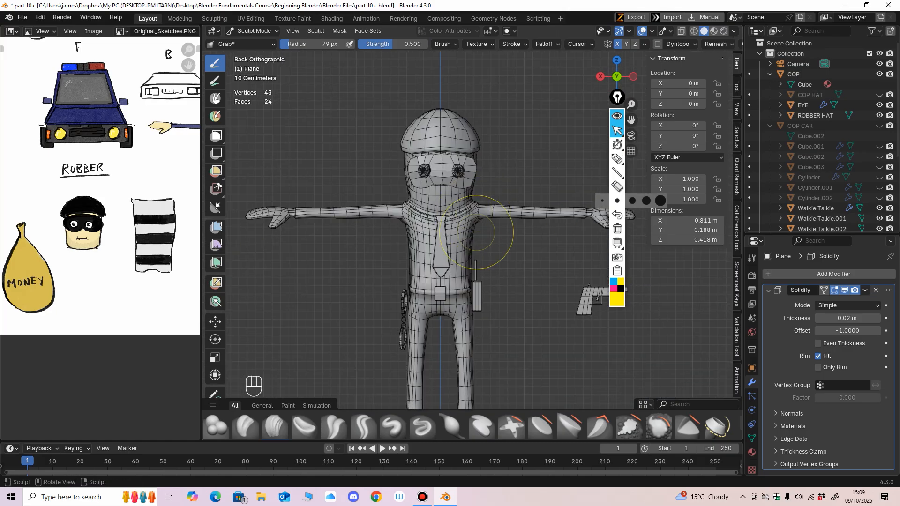
{"action": "scroll", "coordinate": [449, 256], "scroll_direction": "down", "scroll_amount": 1}
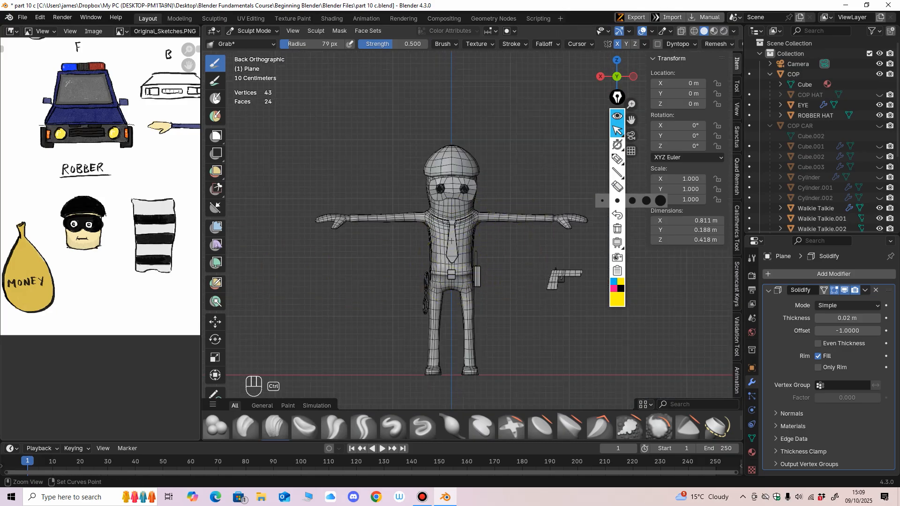
{"action": "scroll", "coordinate": [87, 299], "scroll_direction": "down", "scroll_amount": 4}
{"action": "mouse_move", "coordinate": [123, 284]}
{"action": "middle_mouse_down", "text": "shift"}
{"action": "mouse_move", "coordinate": [82, 263]}
{"action": "mouse_move", "coordinate": [21, 255]}
{"action": "mouse_move", "coordinate": [100, 253]}
{"action": "mouse_move", "coordinate": [111, 262]}
{"action": "middle_mouse_up", "text": "shift"}
{"action": "mouse_move", "coordinate": [111, 262]}
{"action": "middle_mouse_down", "text": "ctrl"}
{"action": "mouse_move", "coordinate": [112, 206]}
{"action": "mouse_move", "coordinate": [142, 211]}
{"action": "middle_mouse_up", "text": "ctrl"}
{"action": "middle_click_drag", "start_coordinate": [142, 212], "coordinate": [143, 186], "text": "ctrl"}
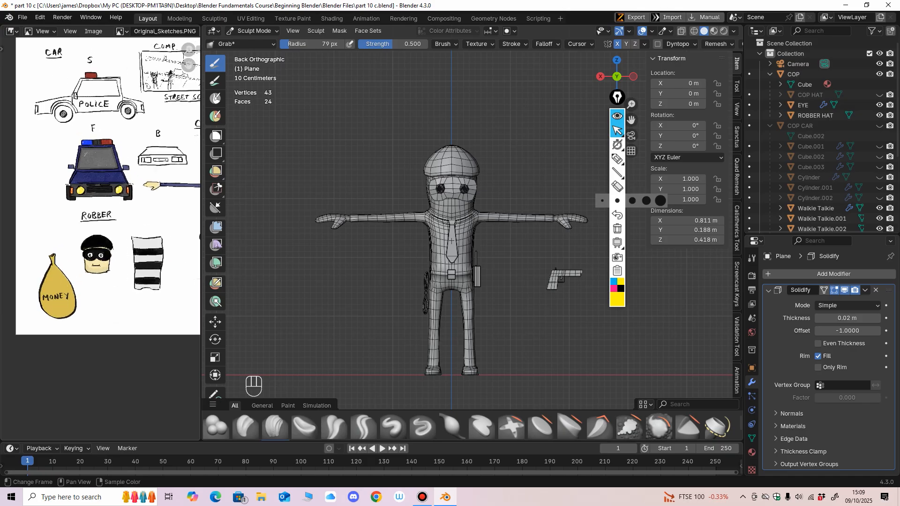
Save the file and return to Object Mode.
{"action": "mouse_move", "coordinate": [375, 202]}
{"action": "middle_mouse_down", "text": "ctrl"}
{"action": "mouse_move", "coordinate": [378, 265]}
{"action": "mouse_move", "coordinate": [420, 245]}
{"action": "mouse_move", "coordinate": [488, 255]}
{"action": "mouse_move", "coordinate": [512, 241]}
{"action": "middle_mouse_up", "text": "ctrl"}
{"action": "key", "text": "ctrl+s"}
{"action": "middle_click_drag", "start_coordinate": [485, 213], "coordinate": [469, 230], "text": "shift"}
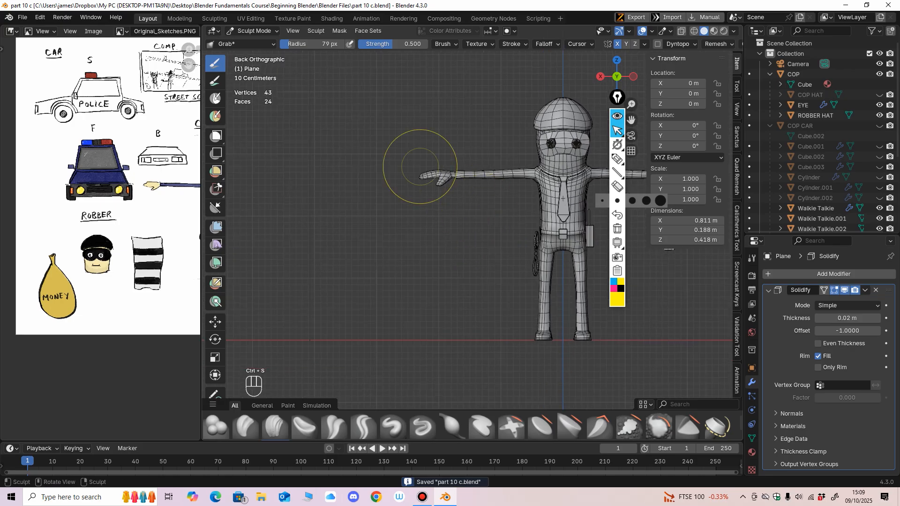
{"action": "left_click", "coordinate": [253, 30]}
{"action": "left_click", "coordinate": [251, 44]}
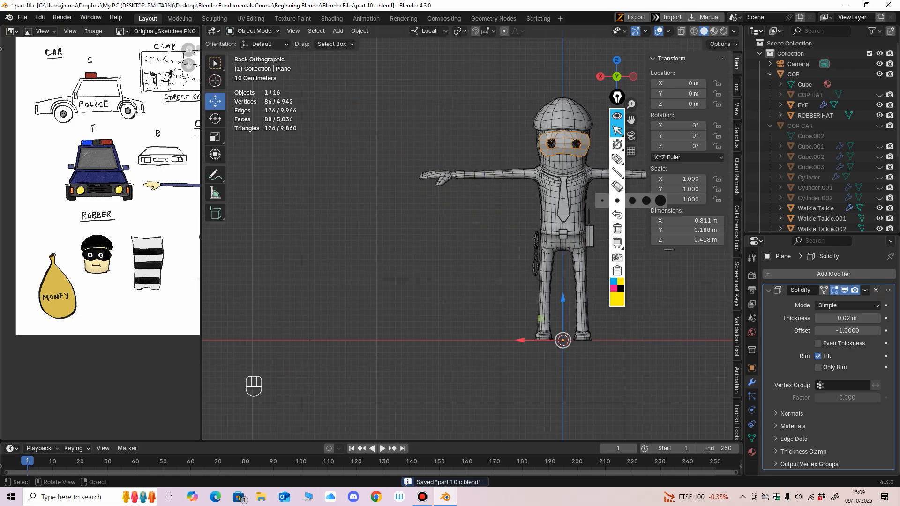
Add a cube and move it beside the robber, to about X 3.12 m and Z 1.02 m.
{"action": "left_click", "coordinate": [338, 31]}
{"action": "mouse_move", "coordinate": [354, 43]}
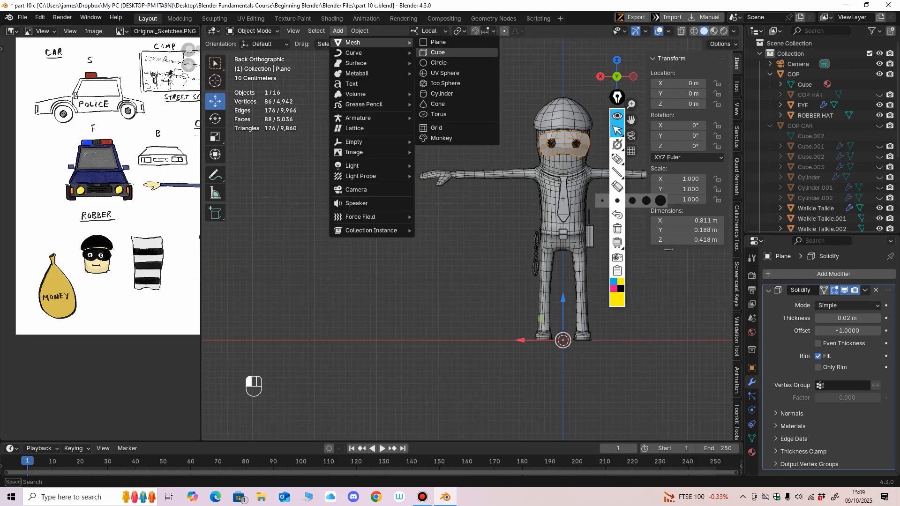
{"action": "left_click", "coordinate": [438, 52]}
{"action": "middle_click_drag", "start_coordinate": [529, 339], "coordinate": [478, 297], "text": "shift"}
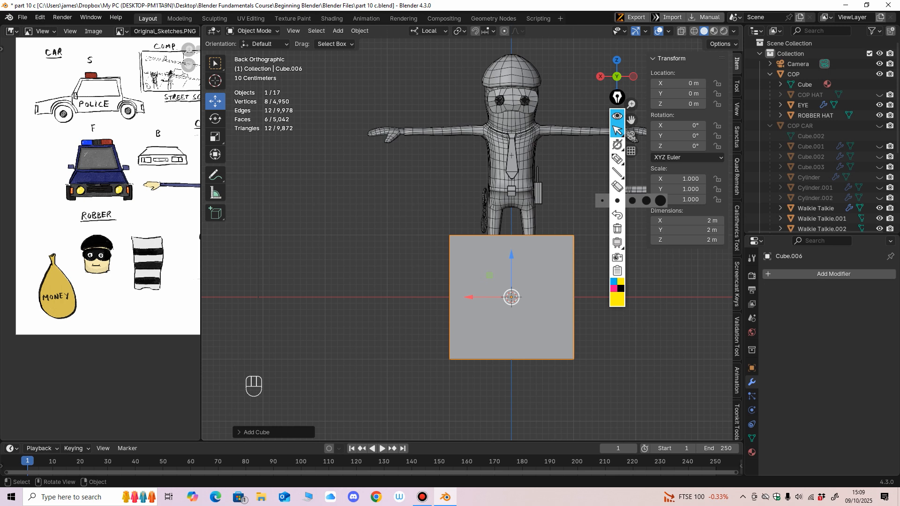
{"action": "left_click_drag", "start_coordinate": [511, 297], "coordinate": [318, 234]}
{"action": "middle_click_drag", "start_coordinate": [317, 234], "coordinate": [402, 256], "text": "shift"}
{"action": "scroll", "coordinate": [409, 246], "scroll_direction": "up", "scroll_amount": 1}
Add a level 1 Subdivision Surface modifier to the cube and apply it.
{"action": "left_click", "coordinate": [776, 274]}
{"action": "mouse_move", "coordinate": [776, 276]}
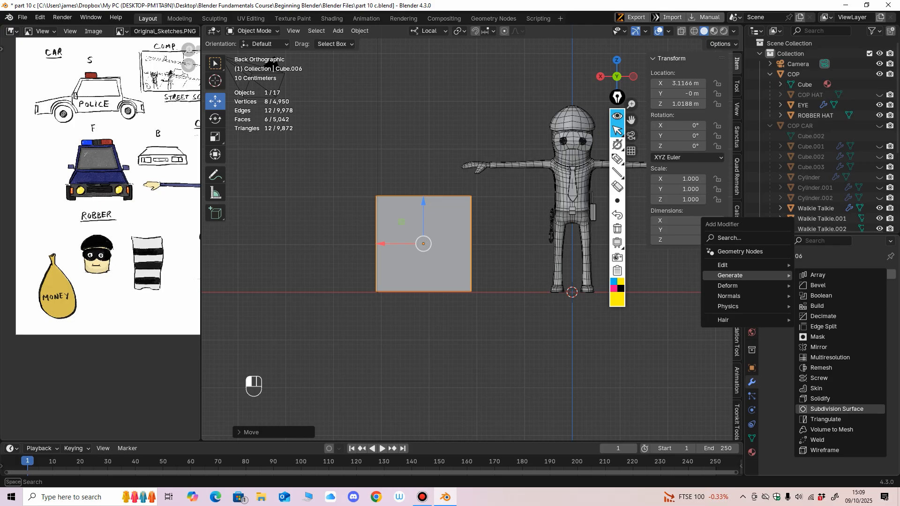
{"action": "left_click", "coordinate": [837, 409]}
{"action": "middle_click_drag", "start_coordinate": [450, 272], "coordinate": [443, 251]}
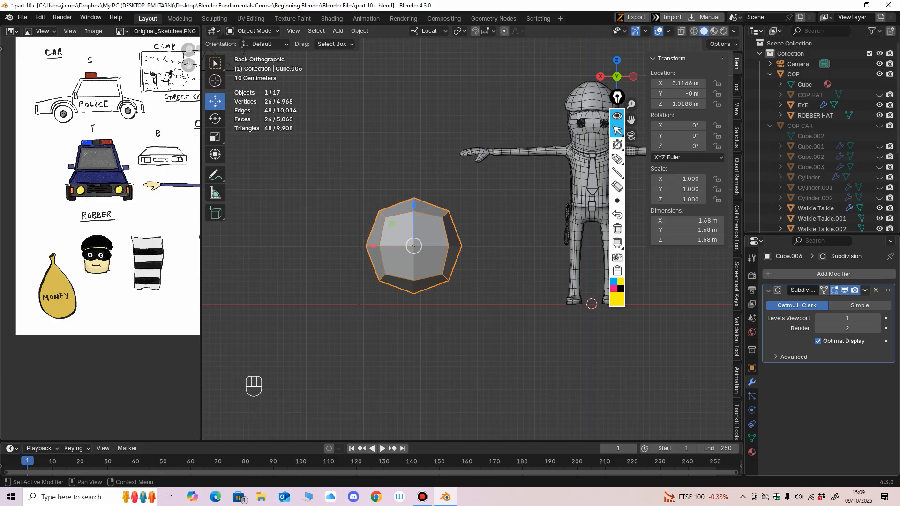
{"action": "left_click", "coordinate": [865, 290]}
{"action": "left_click", "coordinate": [817, 302]}
Add a second Subdivision Surface modifier to the rounded cube, with one viewport level.
{"action": "left_click", "coordinate": [834, 274]}
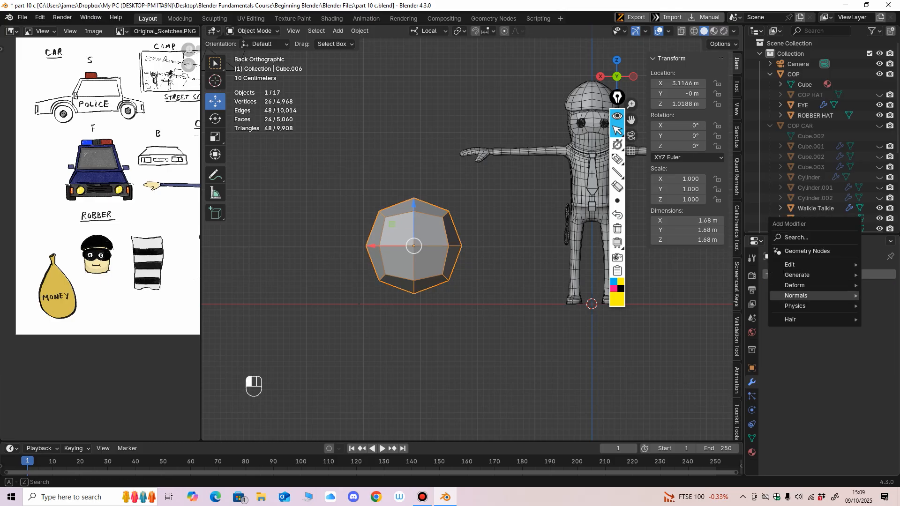
{"action": "mouse_move", "coordinate": [797, 275]}
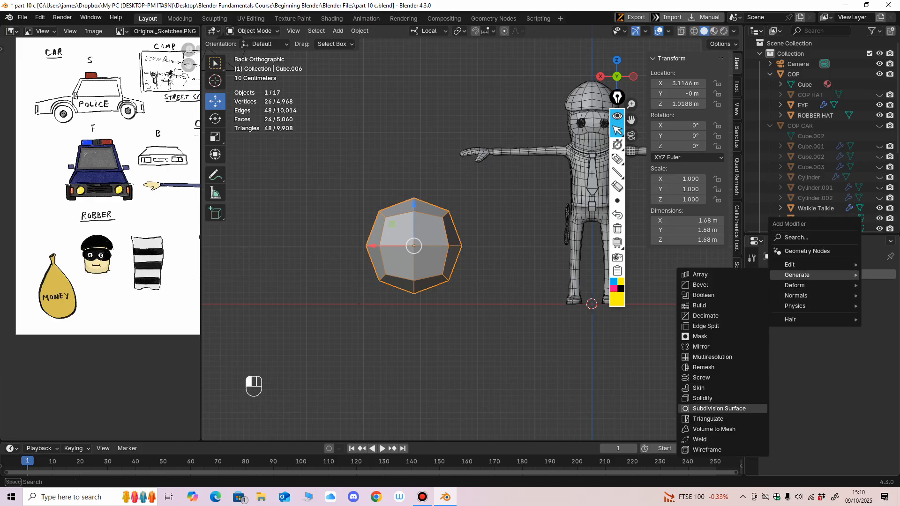
{"action": "left_click", "coordinate": [719, 408]}
{"action": "mouse_move", "coordinate": [469, 357]}
{"action": "middle_mouse_down"}
{"action": "mouse_move", "coordinate": [488, 352]}
{"action": "mouse_move", "coordinate": [478, 354]}
{"action": "middle_mouse_up"}
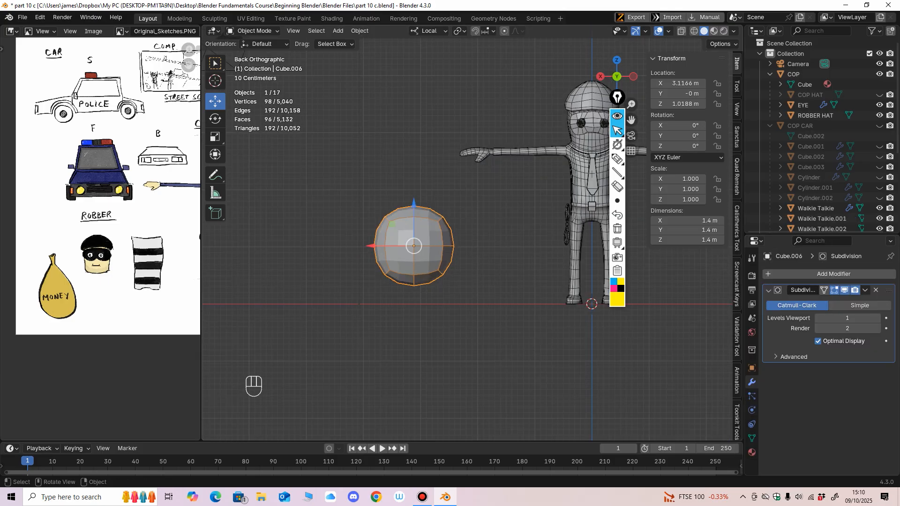
Apply all transforms to the rounded cube and switch it to Sculpt Mode.
{"action": "left_click", "coordinate": [254, 31]}
{"action": "key", "text": "ctrl+a"}
{"action": "left_click", "coordinate": [432, 225]}
{"action": "left_click", "coordinate": [253, 31]}
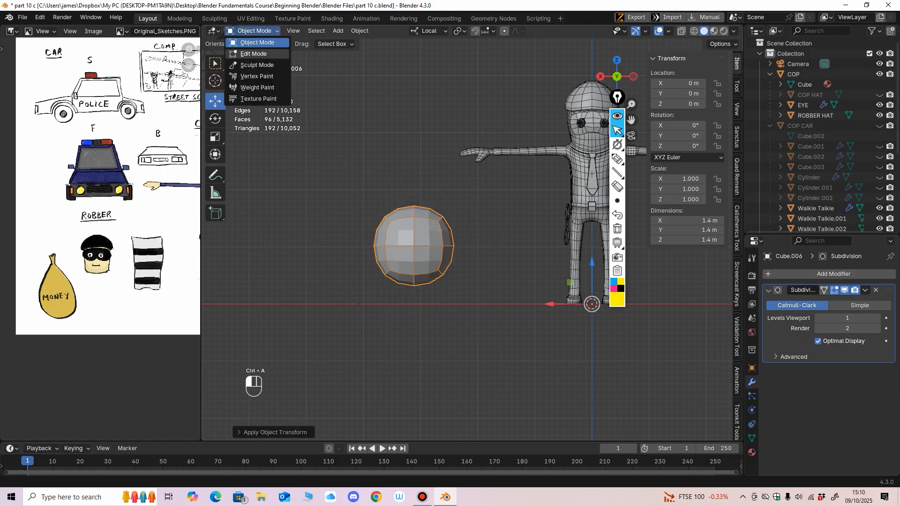
{"action": "left_click", "coordinate": [257, 65]}
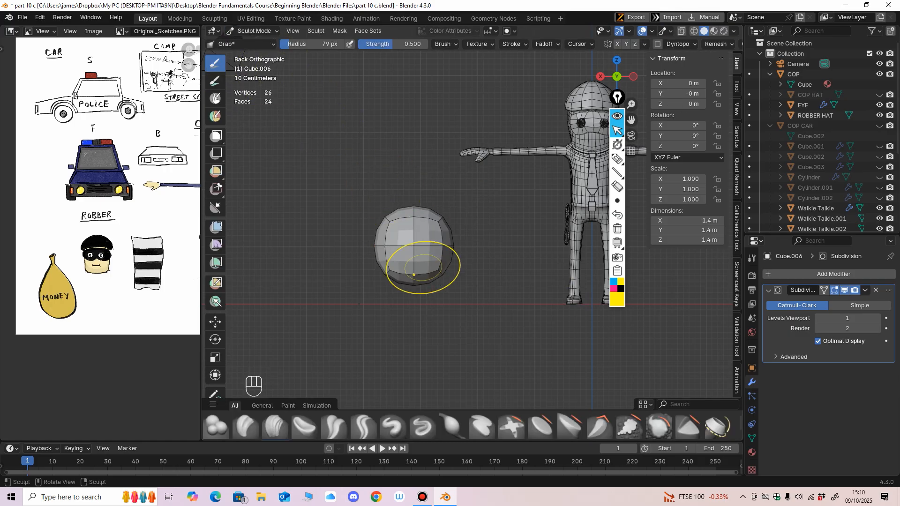
Enlarge the Grab brush to 148 px and stretch the rounded cube vertically into an oval about 1.83 m tall.
{"action": "key", "text": "g"}
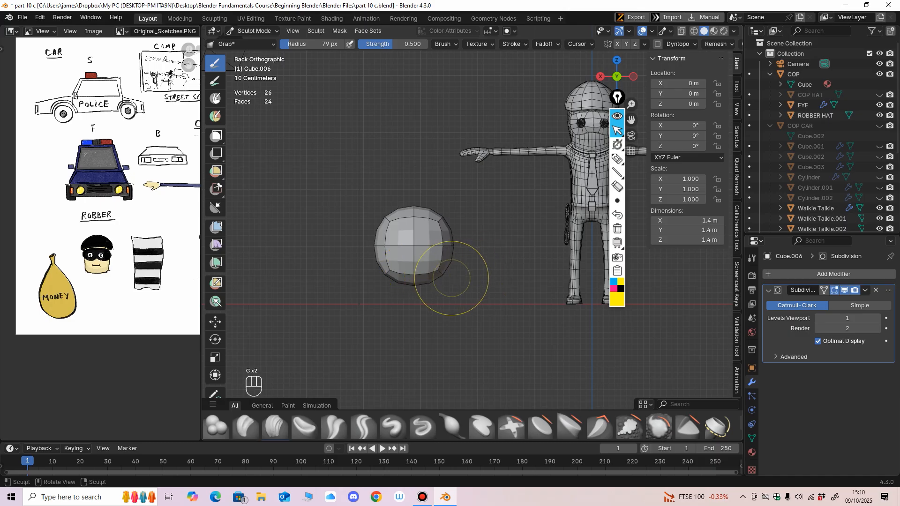
{"action": "key", "text": "f"}
{"action": "left_click", "coordinate": [510, 281]}
{"action": "mouse_move", "coordinate": [425, 280]}
{"action": "left_mouse_down"}
{"action": "mouse_move", "coordinate": [431, 293]}
{"action": "mouse_move", "coordinate": [395, 284]}
{"action": "left_mouse_up"}
{"action": "middle_click_drag", "start_coordinate": [396, 285], "coordinate": [342, 284]}
{"action": "left_click_drag", "start_coordinate": [434, 287], "coordinate": [436, 298]}
{"action": "middle_click_drag", "start_coordinate": [450, 294], "coordinate": [462, 362]}
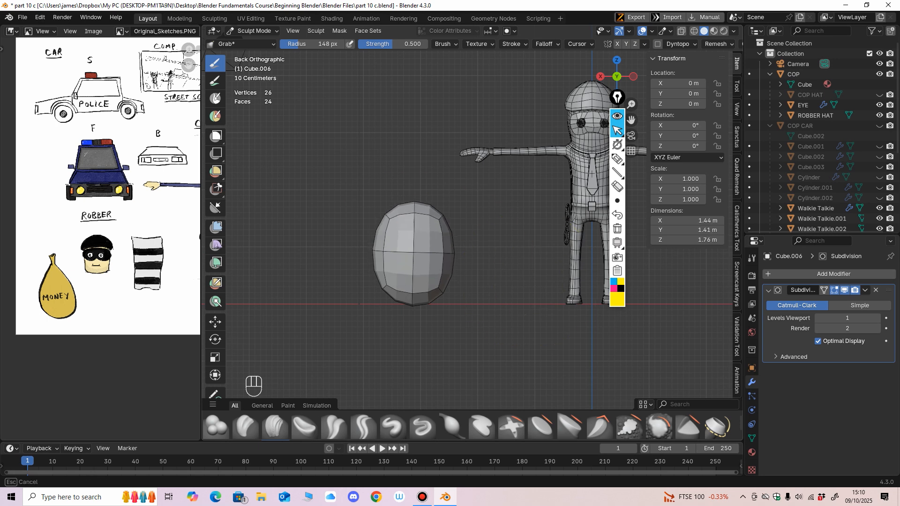
{"action": "left_click_drag", "start_coordinate": [412, 216], "coordinate": [414, 216]}
{"action": "left_click_drag", "start_coordinate": [407, 285], "coordinate": [404, 289]}
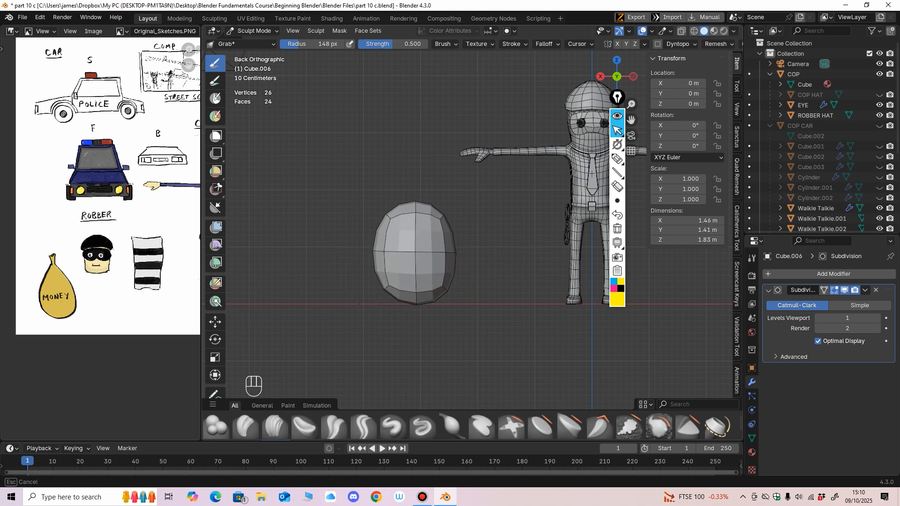
Taper the upper half of the oval with the Grab brush from the side and back into an egg about 1.75 m tall.
{"action": "middle_click_drag", "start_coordinate": [412, 292], "coordinate": [483, 296]}
{"action": "left_click_drag", "start_coordinate": [489, 285], "coordinate": [549, 292]}
{"action": "mouse_move", "coordinate": [549, 293]}
{"action": "middle_mouse_down"}
{"action": "mouse_move", "coordinate": [424, 282]}
{"action": "mouse_move", "coordinate": [390, 268]}
{"action": "mouse_move", "coordinate": [399, 248]}
{"action": "middle_mouse_up"}
{"action": "left_click_drag", "start_coordinate": [418, 236], "coordinate": [417, 239]}
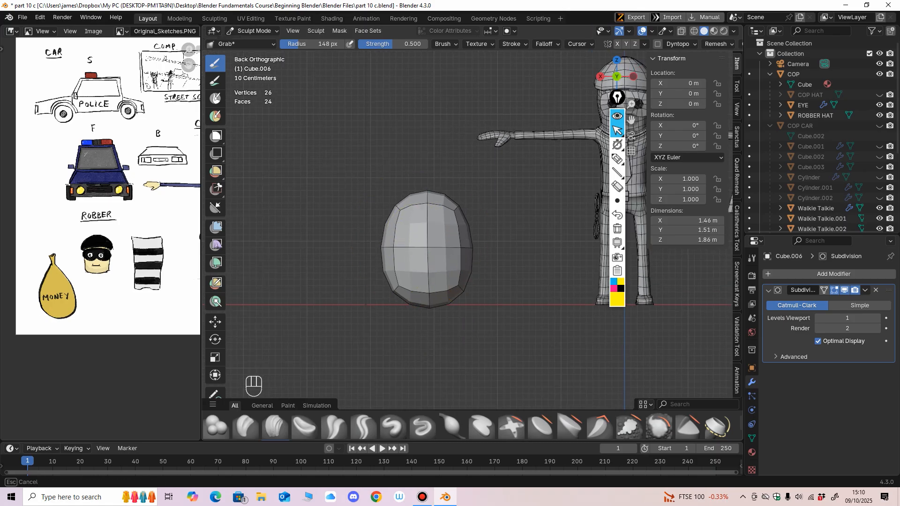
{"action": "mouse_move", "coordinate": [412, 237]}
{"action": "middle_mouse_down"}
{"action": "mouse_move", "coordinate": [411, 217]}
{"action": "mouse_move", "coordinate": [493, 215]}
{"action": "middle_mouse_up"}
{"action": "left_click_drag", "start_coordinate": [542, 200], "coordinate": [550, 217]}
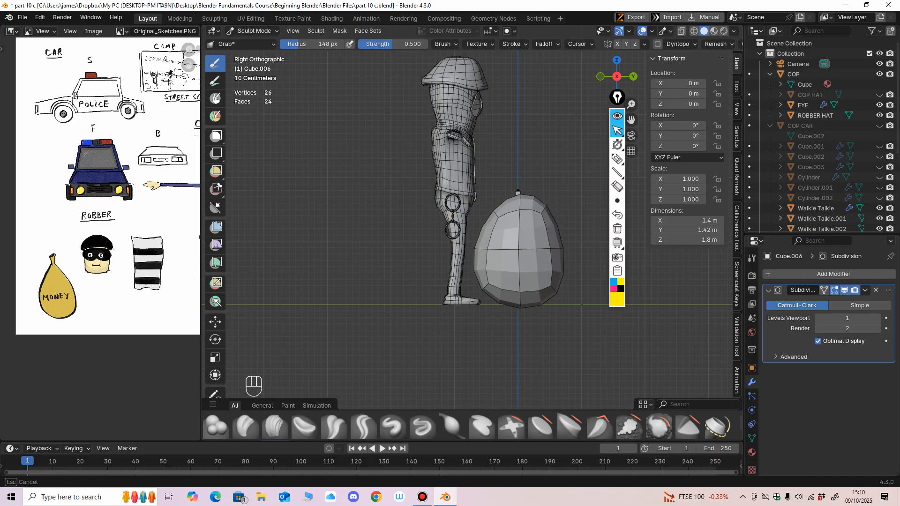
{"action": "mouse_move", "coordinate": [551, 216]}
{"action": "middle_mouse_down"}
{"action": "mouse_move", "coordinate": [431, 239]}
{"action": "mouse_move", "coordinate": [365, 216]}
{"action": "mouse_move", "coordinate": [398, 206]}
{"action": "mouse_move", "coordinate": [451, 215]}
{"action": "middle_mouse_up"}
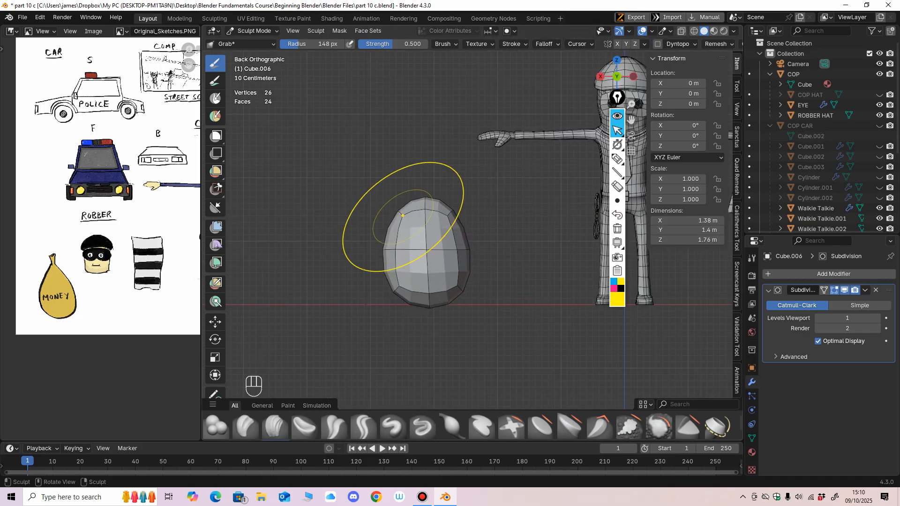
{"action": "mouse_move", "coordinate": [428, 250]}
{"action": "middle_mouse_down"}
{"action": "mouse_move", "coordinate": [412, 241]}
{"action": "mouse_move", "coordinate": [536, 251]}
{"action": "middle_mouse_up"}
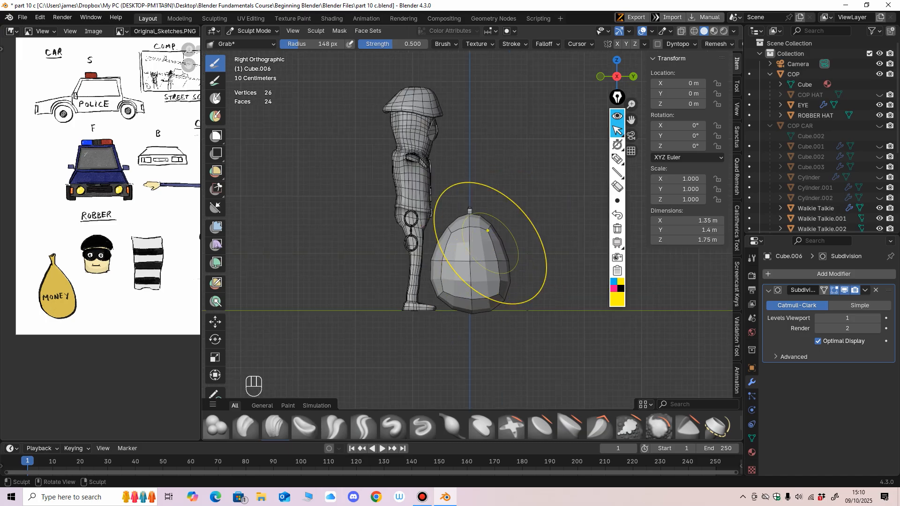
Reshape the egg's sides and base with the Grab brush at 98 px and 154 px, to about 1.43 m wide and 1.79 m tall.
{"action": "key", "text": "f"}
{"action": "left_click", "coordinate": [523, 260]}
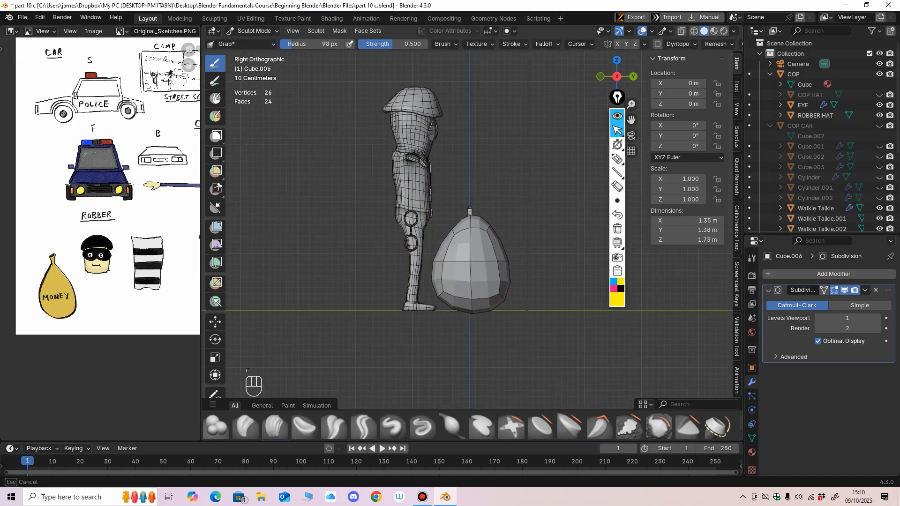
{"action": "key", "text": "f"}
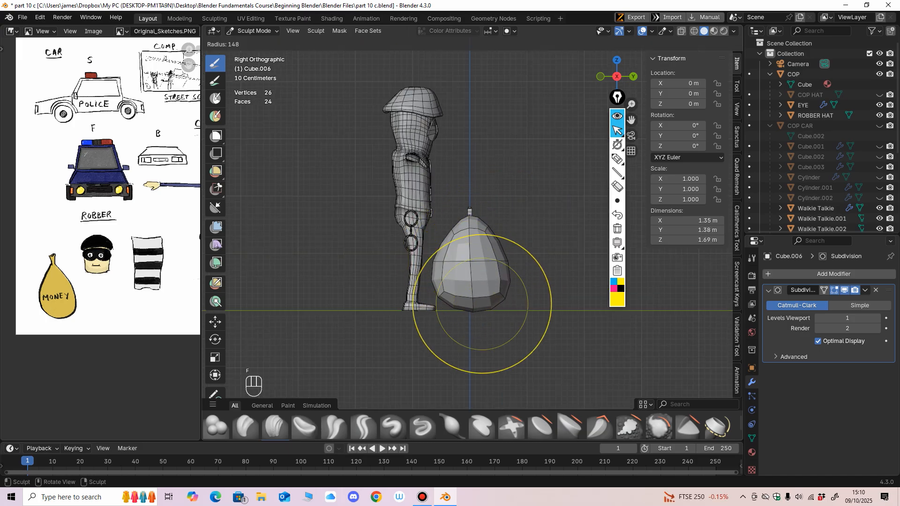
{"action": "left_click", "coordinate": [555, 302]}
{"action": "middle_click_drag", "start_coordinate": [499, 292], "coordinate": [456, 266]}
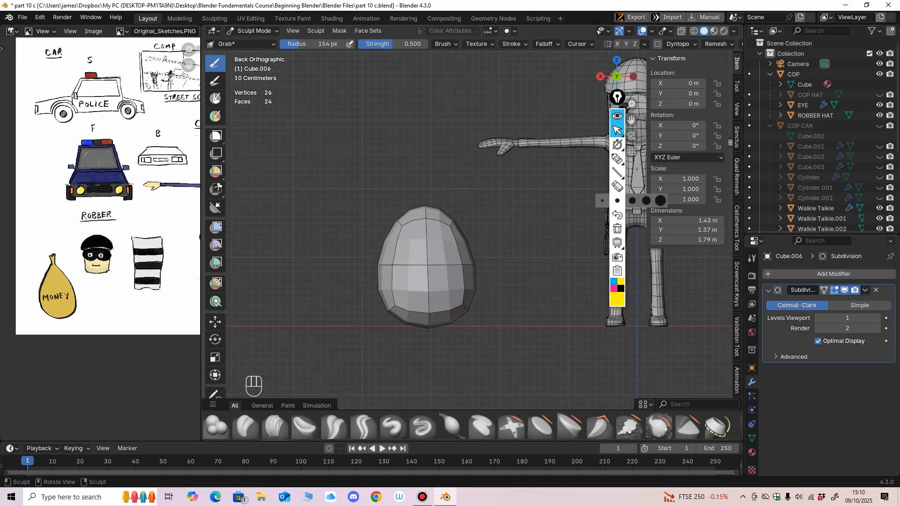
Switch the egg shape to Edit Mode and set its Subdivision Surface viewport levels to 2.
{"action": "left_click", "coordinate": [251, 30]}
{"action": "left_click", "coordinate": [253, 43]}
{"action": "middle_click_drag", "start_coordinate": [421, 281], "coordinate": [454, 277]}
{"action": "middle_click_drag", "start_coordinate": [454, 277], "coordinate": [497, 255], "text": "ctrl"}
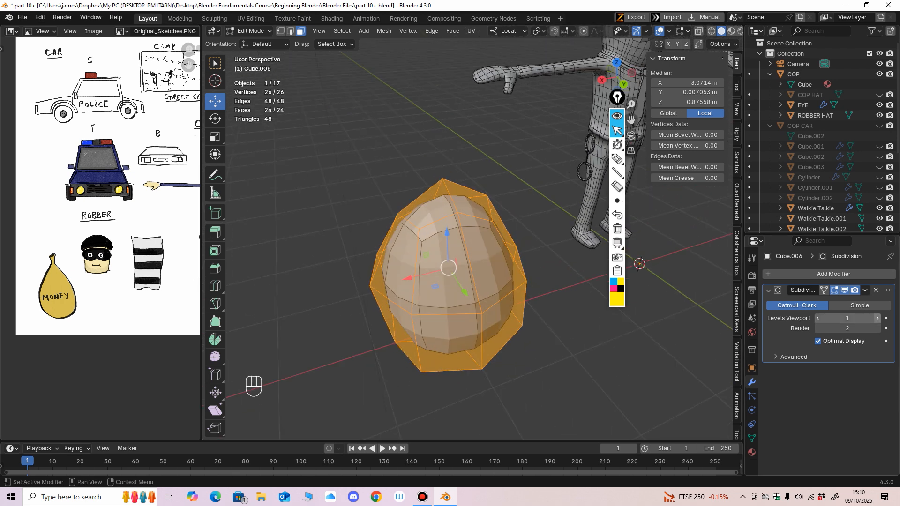
{"action": "left_click", "coordinate": [876, 319]}
{"action": "middle_click_drag", "start_coordinate": [529, 286], "coordinate": [574, 296]}
{"action": "left_click", "coordinate": [817, 318]}
{"action": "left_click", "coordinate": [876, 318]}
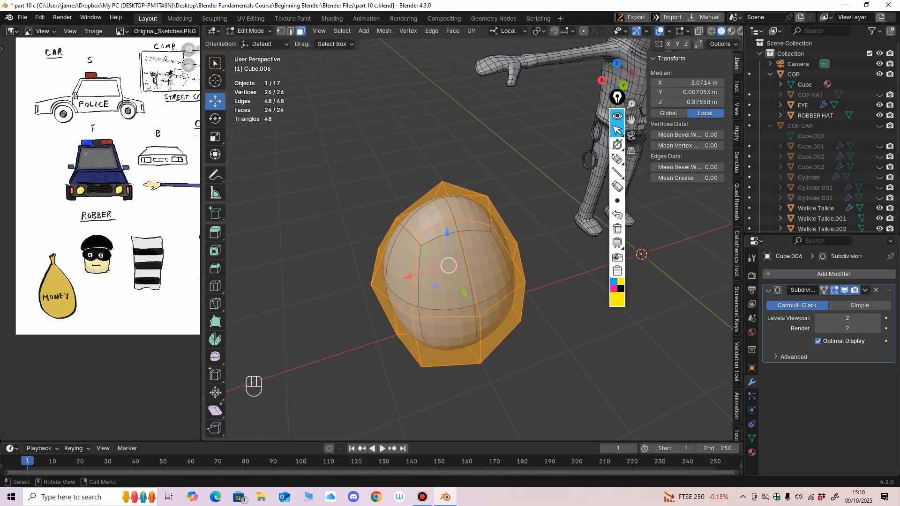
Select the four faces at the egg's tip and scale them narrower along X and Y.
{"action": "middle_click_drag", "start_coordinate": [457, 211], "coordinate": [555, 230]}
{"action": "left_click", "coordinate": [475, 234]}
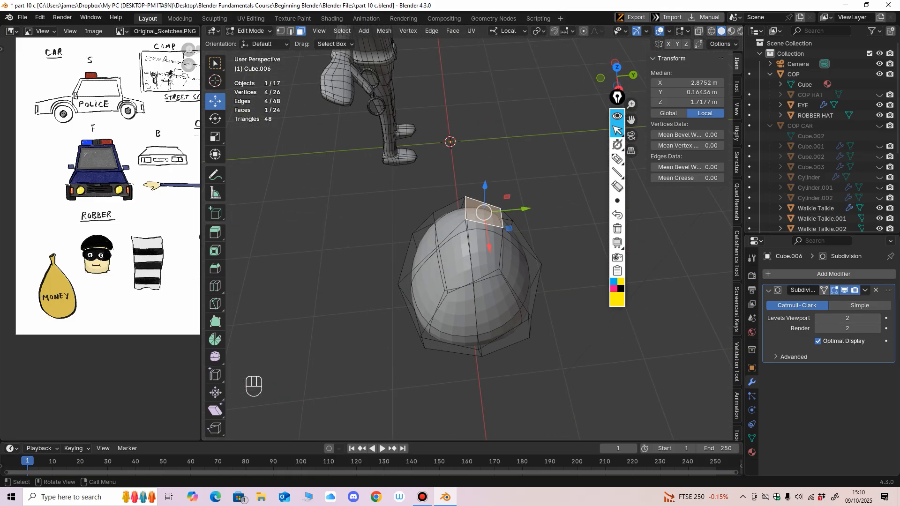
{"action": "left_click", "coordinate": [450, 217], "text": "shift"}
{"action": "left_click", "coordinate": [456, 256], "text": "shift"}
{"action": "left_click", "coordinate": [485, 250], "text": "shift"}
{"action": "middle_click_drag", "start_coordinate": [485, 250], "coordinate": [384, 211]}
{"action": "left_click", "coordinate": [216, 137]}
{"action": "left_click", "coordinate": [616, 81]}
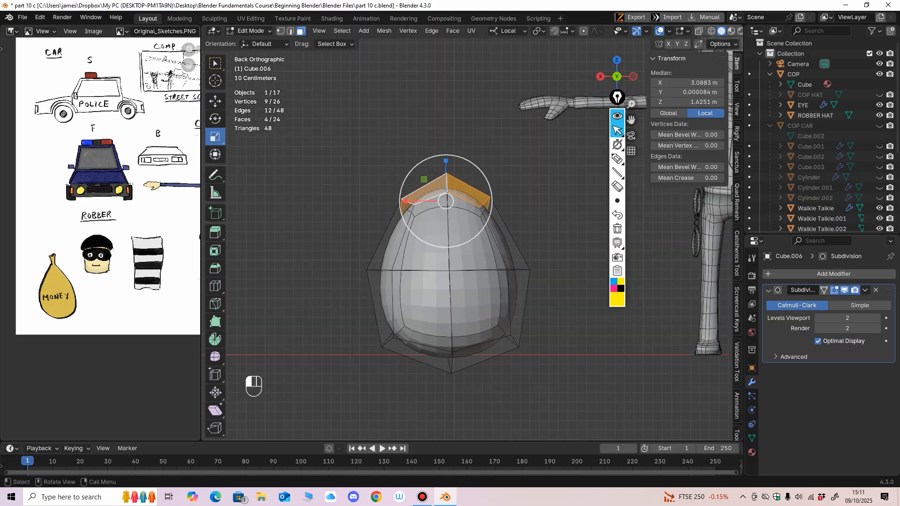
{"action": "left_click_drag", "start_coordinate": [405, 201], "coordinate": [426, 201]}
{"action": "middle_click_drag", "start_coordinate": [428, 204], "coordinate": [530, 234]}
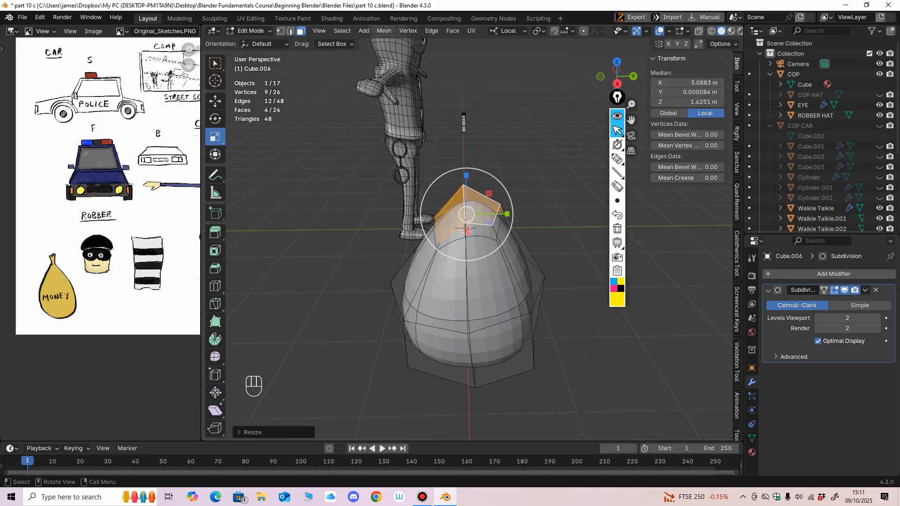
{"action": "left_click_drag", "start_coordinate": [507, 214], "coordinate": [480, 213]}
{"action": "left_click", "coordinate": [633, 77]}
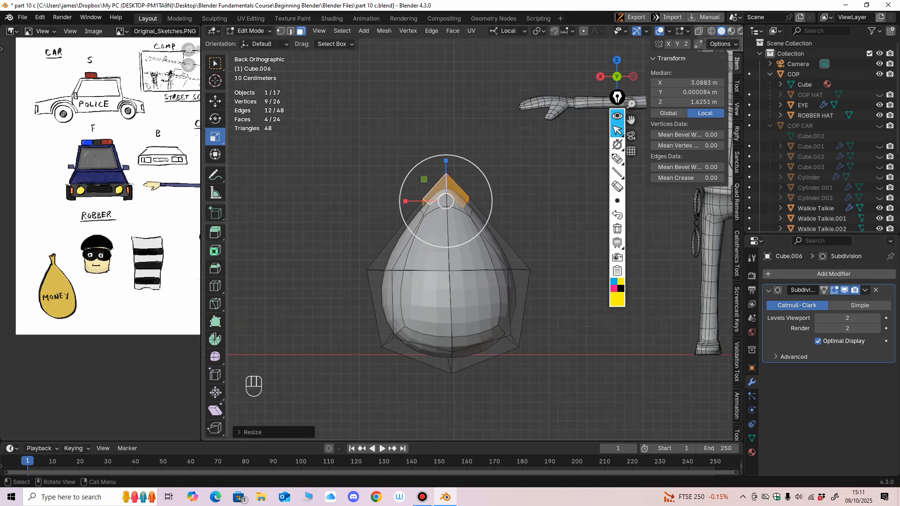
Extrude the four tip faces upward twice to form the bag's neck.
{"action": "left_click", "coordinate": [215, 233]}
{"action": "left_click_drag", "start_coordinate": [445, 163], "coordinate": [442, 113]}
{"action": "middle_click_drag", "start_coordinate": [442, 113], "coordinate": [434, 157], "text": "shift"}
{"action": "left_click_drag", "start_coordinate": [435, 158], "coordinate": [433, 138]}
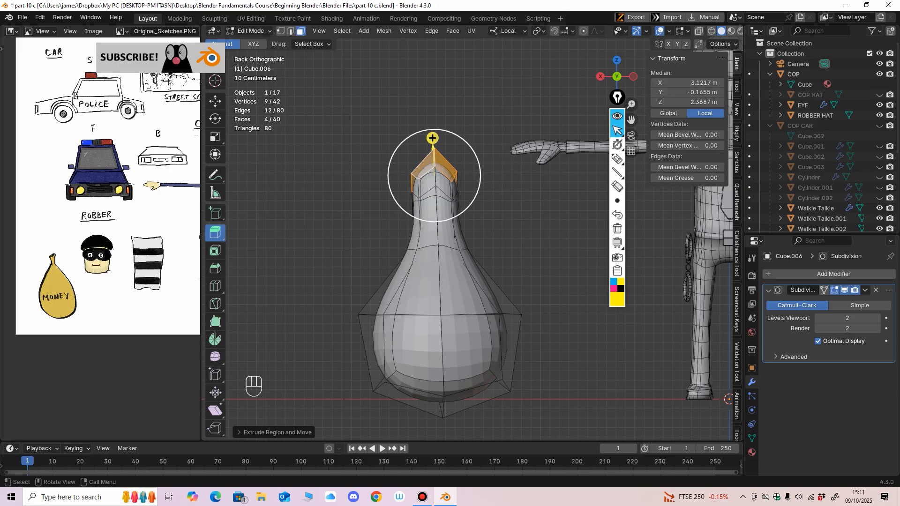
Scale the faces above the neck wider along X and Y and raise them to about Z 2.43 m.
{"action": "key", "text": "shift+space"}
{"action": "key", "text": "s"}
{"action": "left_click_drag", "start_coordinate": [387, 175], "coordinate": [359, 171]}
{"action": "left_click", "coordinate": [216, 101]}
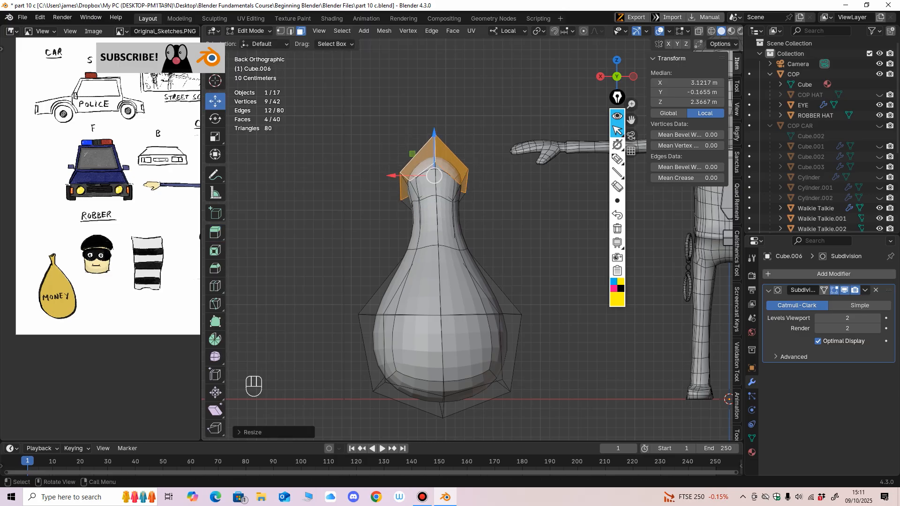
{"action": "left_click_drag", "start_coordinate": [434, 132], "coordinate": [434, 116]}
{"action": "middle_click_drag", "start_coordinate": [434, 117], "coordinate": [474, 119], "text": "alt"}
{"action": "left_click", "coordinate": [215, 136]}
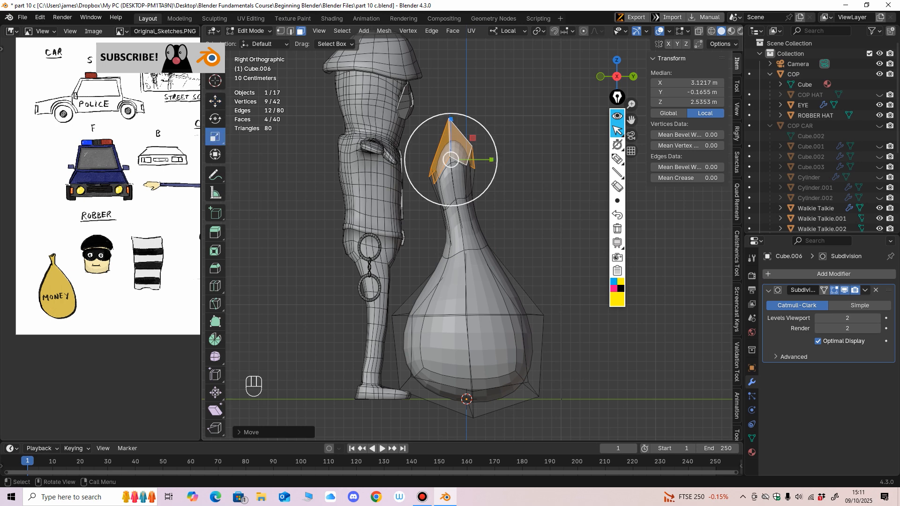
{"action": "left_click_drag", "start_coordinate": [491, 160], "coordinate": [525, 159]}
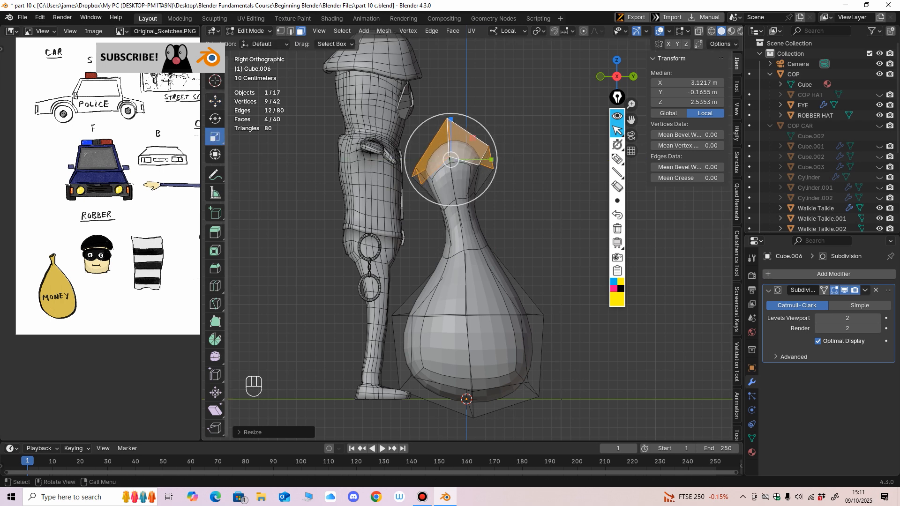
{"action": "left_click", "coordinate": [215, 102]}
{"action": "left_click_drag", "start_coordinate": [451, 118], "coordinate": [451, 128]}
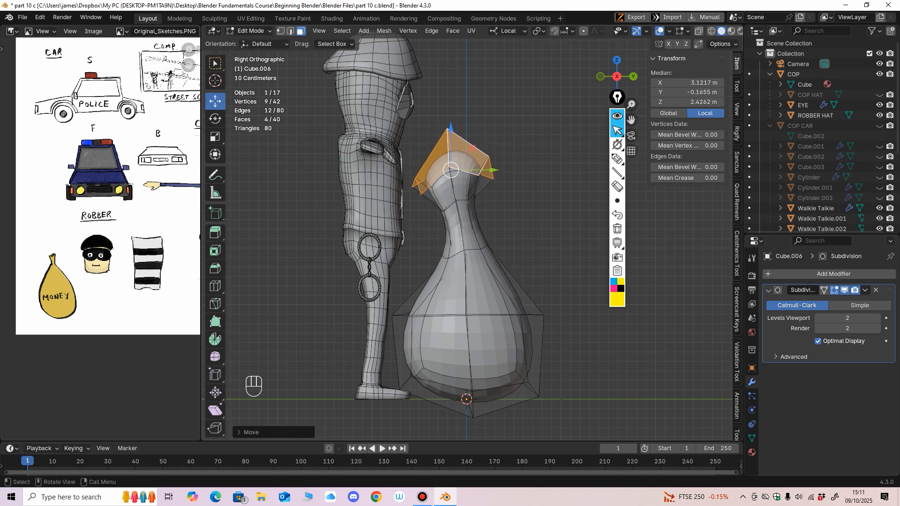
Select the neck's vertices through the mesh with X-ray and move them down to about Z 1.92 m.
{"action": "left_click", "coordinate": [281, 31]}
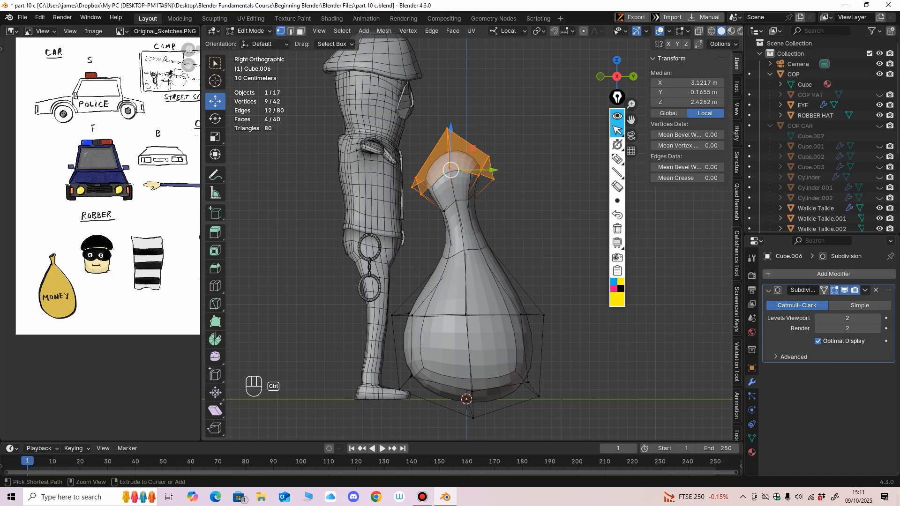
{"action": "middle_click_drag", "start_coordinate": [524, 220], "coordinate": [427, 229]}
{"action": "left_click_drag", "start_coordinate": [461, 219], "coordinate": [406, 199]}
{"action": "scroll", "coordinate": [466, 232], "scroll_direction": "up", "scroll_amount": 1}
{"action": "left_click_drag", "start_coordinate": [436, 162], "coordinate": [437, 181]}
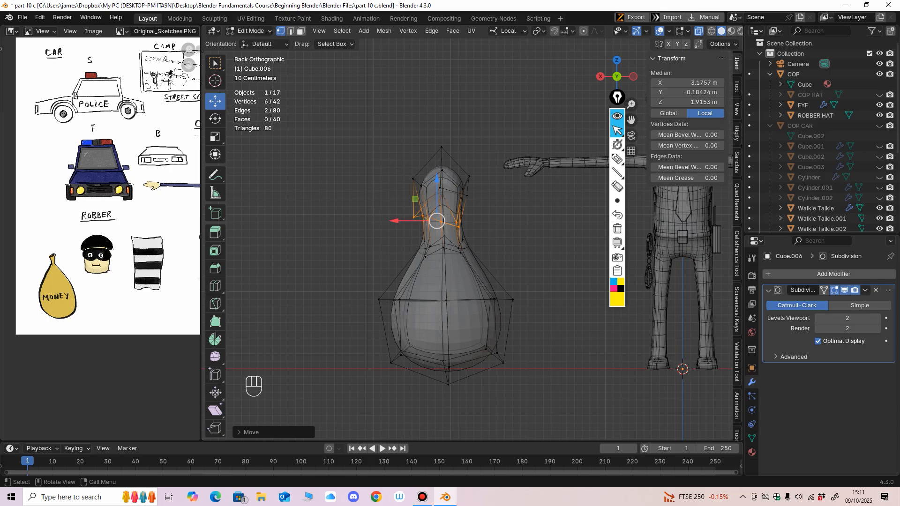
Scale the neck vertices narrower along X and Y, and return to Object Mode with X-ray turned off.
{"action": "left_click", "coordinate": [215, 137]}
{"action": "left_click_drag", "start_coordinate": [400, 220], "coordinate": [419, 219]}
{"action": "middle_click_drag", "start_coordinate": [419, 220], "coordinate": [508, 224]}
{"action": "left_click_drag", "start_coordinate": [490, 220], "coordinate": [486, 220]}
{"action": "middle_click_drag", "start_coordinate": [486, 220], "coordinate": [412, 229]}
{"action": "key", "text": "Tab"}
{"action": "scroll", "coordinate": [496, 229], "scroll_direction": "down", "scroll_amount": 3}
{"action": "scroll", "coordinate": [412, 229], "scroll_direction": "up", "scroll_amount": 2}
{"action": "left_click", "coordinate": [682, 32]}
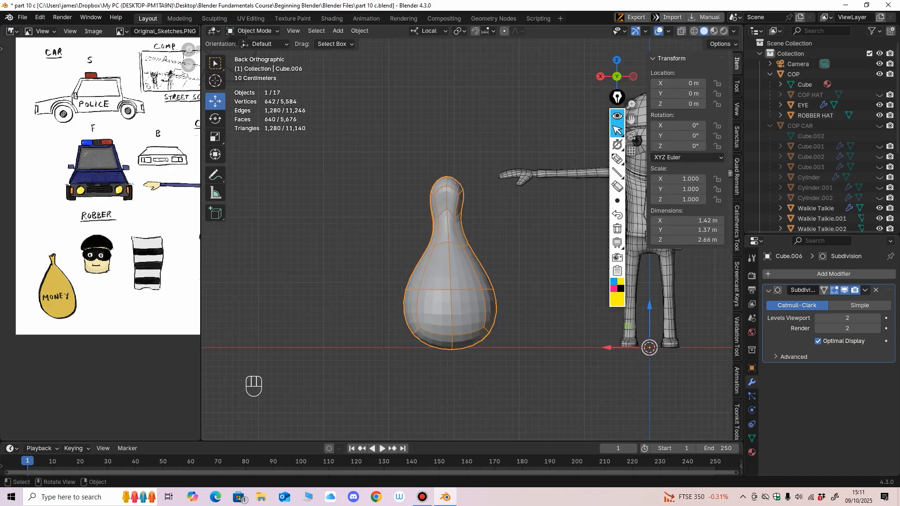
In Sculpt Mode, refine the bag's neck and top from several sides with an 84 px Grab brush, to about 2.52 m tall.
{"action": "middle_click_drag", "start_coordinate": [525, 207], "coordinate": [506, 193], "text": "shift"}
{"action": "left_click", "coordinate": [254, 31]}
{"action": "left_click", "coordinate": [256, 66]}
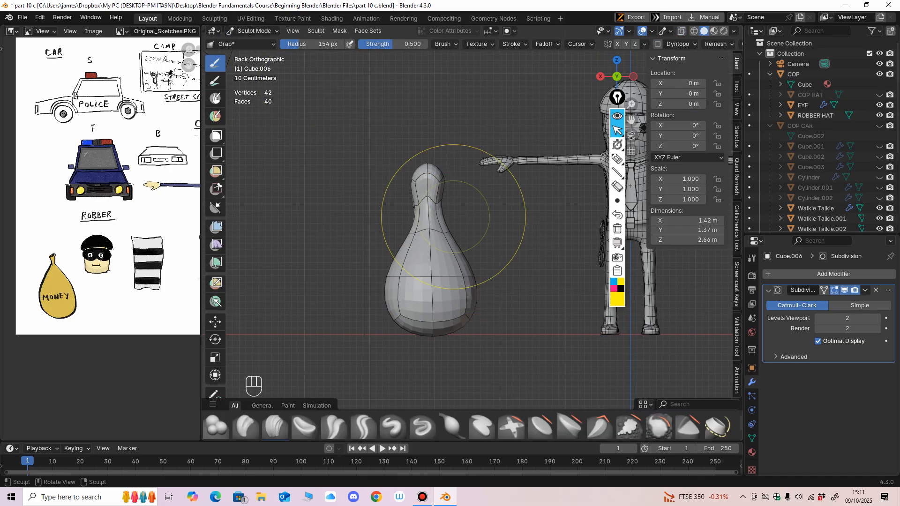
{"action": "key", "text": "f"}
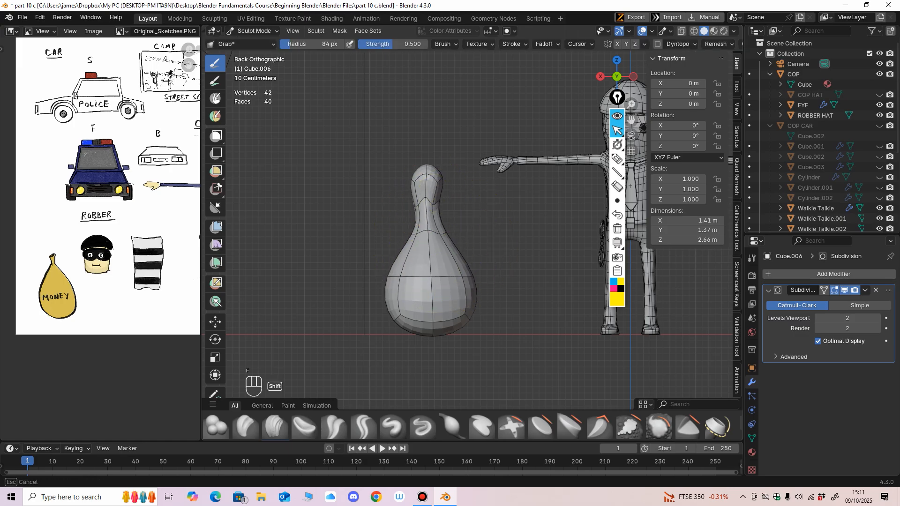
{"action": "middle_click_drag", "start_coordinate": [427, 218], "coordinate": [525, 212]}
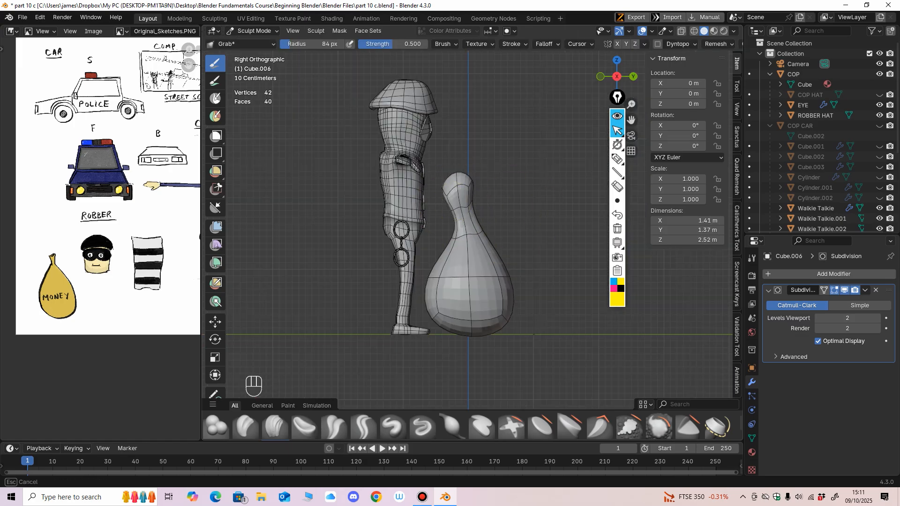
{"action": "middle_click_drag", "start_coordinate": [468, 203], "coordinate": [370, 245]}
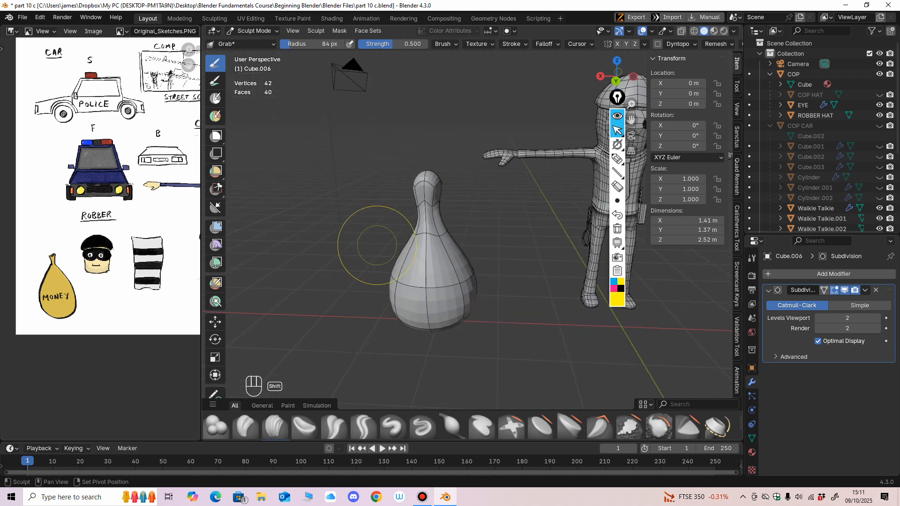
{"action": "middle_click_drag", "start_coordinate": [429, 216], "coordinate": [492, 238]}
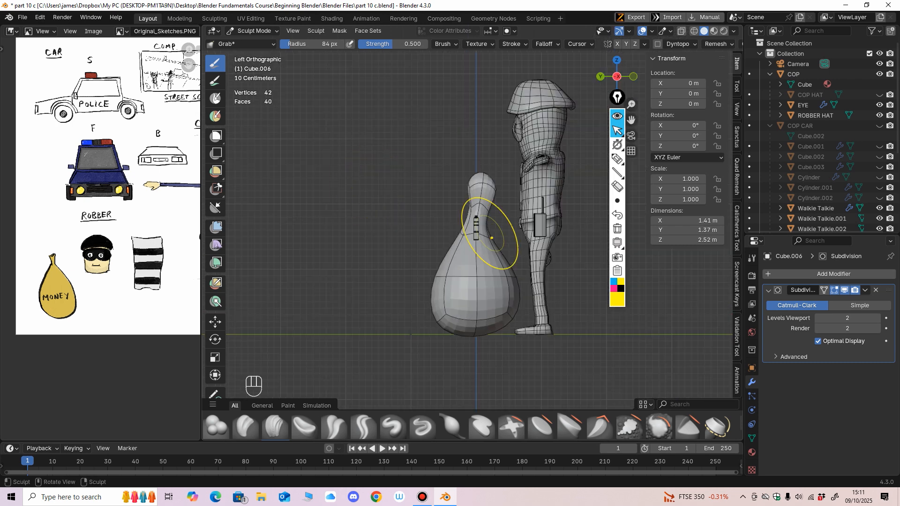
{"action": "middle_click_drag", "start_coordinate": [476, 203], "coordinate": [430, 168]}
Return to Object Mode and set the bag's origin to its geometry.
{"action": "left_click", "coordinate": [253, 30]}
{"action": "left_click", "coordinate": [257, 43]}
{"action": "middle_click_drag", "start_coordinate": [328, 145], "coordinate": [331, 197], "text": "ctrl"}
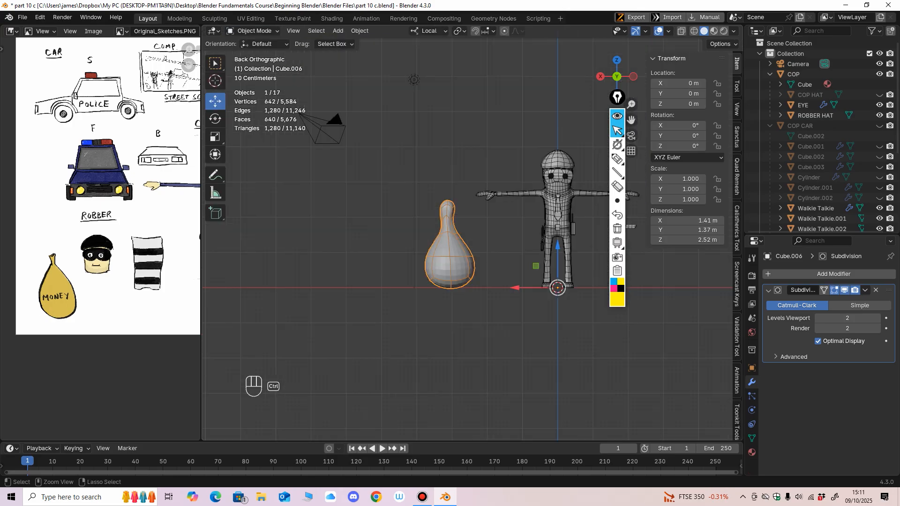
{"action": "left_click", "coordinate": [360, 30]}
{"action": "mouse_move", "coordinate": [377, 53]}
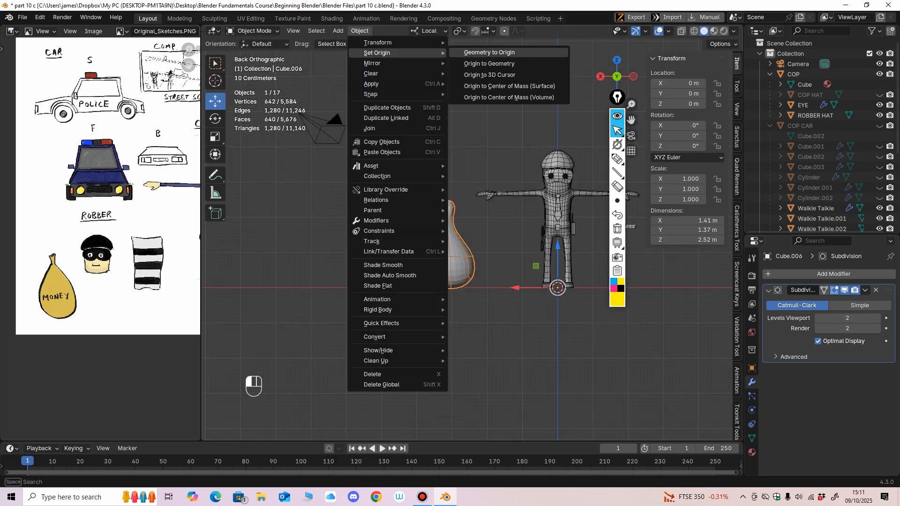
{"action": "left_click", "coordinate": [489, 63]}
{"action": "middle_click_drag", "start_coordinate": [488, 235], "coordinate": [488, 206], "text": "ctrl"}
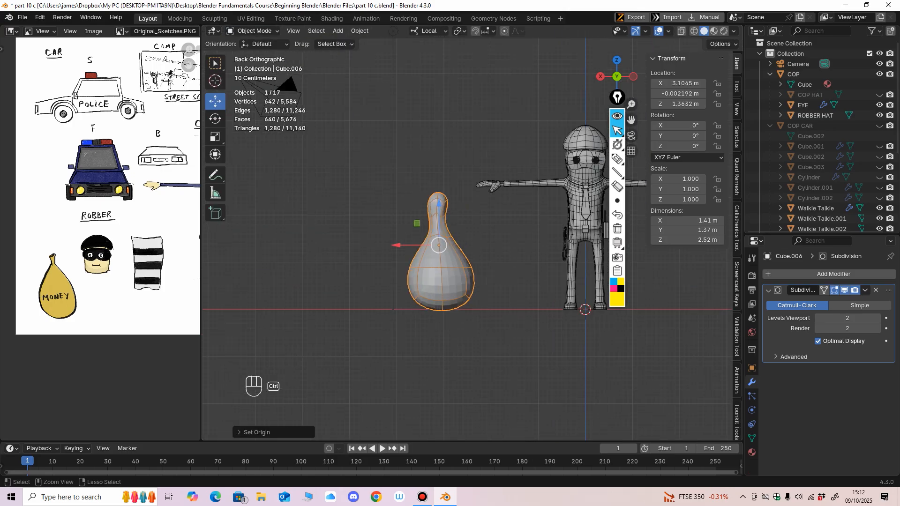
Scale the money bag uniformly to 0.669 and lower it onto the ground line at about Z 0.93 m.
{"action": "left_click_drag", "start_coordinate": [457, 261], "coordinate": [452, 254]}
{"action": "left_click", "coordinate": [215, 102]}
{"action": "left_click_drag", "start_coordinate": [439, 204], "coordinate": [439, 224]}
{"action": "middle_click_drag", "start_coordinate": [485, 301], "coordinate": [475, 271], "text": "shift"}
{"action": "middle_click_drag", "start_coordinate": [422, 281], "coordinate": [509, 289], "text": "ctrl"}
{"action": "middle_click_drag", "start_coordinate": [508, 288], "coordinate": [452, 275], "text": "ctrl"}
{"action": "middle_click_drag", "start_coordinate": [452, 275], "coordinate": [428, 271], "text": "ctrl"}
{"action": "middle_click_drag", "start_coordinate": [428, 271], "coordinate": [410, 272], "text": "shift"}
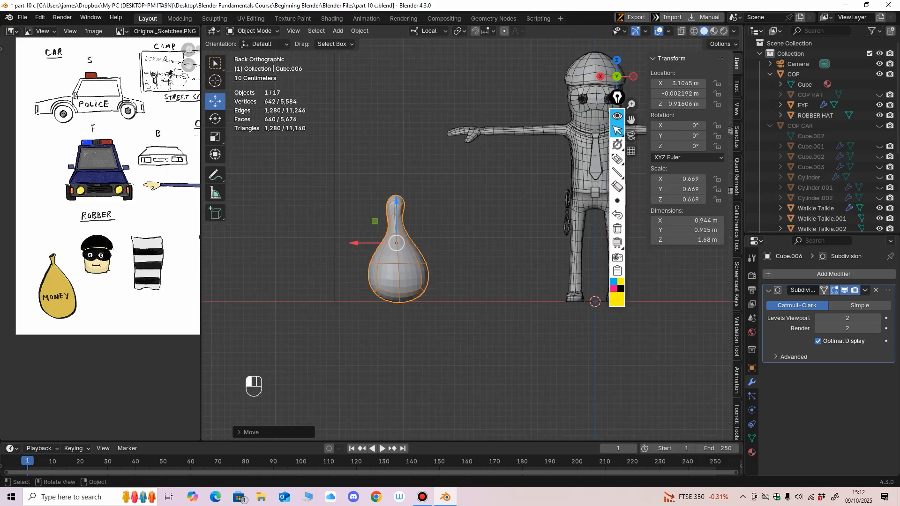
{"action": "left_click_drag", "start_coordinate": [397, 202], "coordinate": [396, 200]}
Examine the money bag's size beside the robber and review the whole reference sketch.
{"action": "middle_click_drag", "start_coordinate": [397, 200], "coordinate": [406, 216], "text": "shift"}
{"action": "mouse_move", "coordinate": [405, 217]}
{"action": "middle_mouse_down", "text": "ctrl"}
{"action": "mouse_move", "coordinate": [405, 198]}
{"action": "mouse_move", "coordinate": [423, 189]}
{"action": "mouse_move", "coordinate": [422, 212]}
{"action": "middle_mouse_up", "text": "ctrl"}
{"action": "middle_click_drag", "start_coordinate": [422, 212], "coordinate": [359, 217], "text": "shift"}
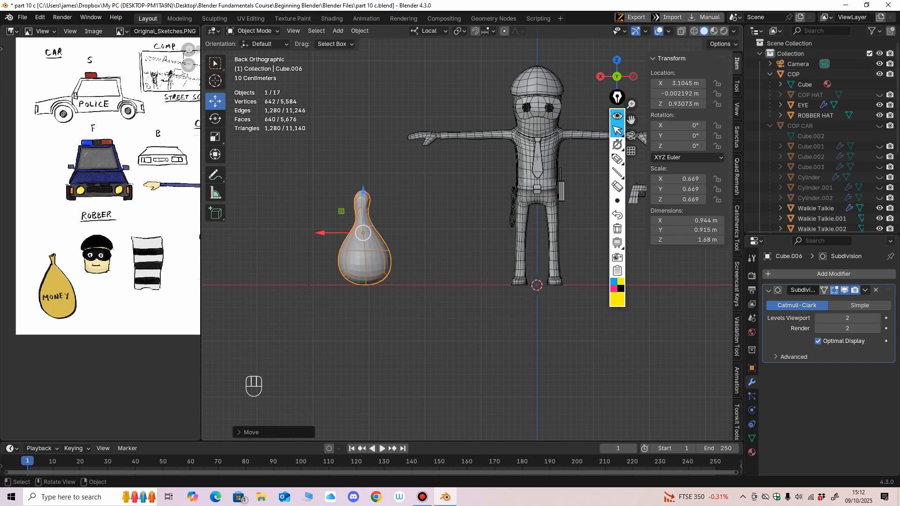
{"action": "middle_click_drag", "start_coordinate": [375, 282], "coordinate": [327, 297], "text": "shift"}
{"action": "scroll", "coordinate": [89, 241], "scroll_direction": "down", "scroll_amount": 1}
{"action": "mouse_move", "coordinate": [89, 241]}
{"action": "middle_mouse_down", "text": "shift"}
{"action": "mouse_move", "coordinate": [24, 247]}
{"action": "mouse_move", "coordinate": [86, 242]}
{"action": "middle_mouse_up", "text": "shift"}
{"action": "scroll", "coordinate": [115, 243], "scroll_direction": "down", "scroll_amount": 1}
{"action": "scroll", "coordinate": [145, 242], "scroll_direction": "down", "scroll_amount": 1}
{"action": "middle_click_drag", "start_coordinate": [145, 243], "coordinate": [137, 242], "text": "shift"}
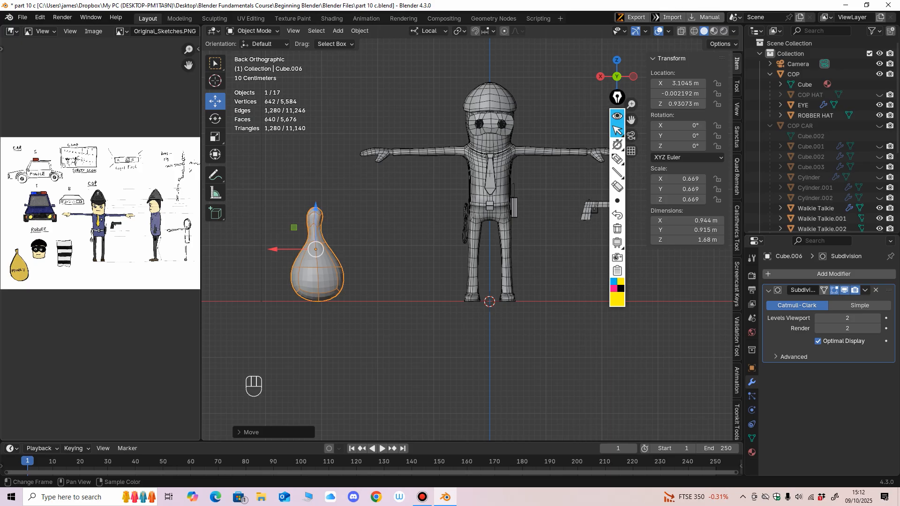
Widen the 3D viewport slightly and frame the money bag, the character and the gun together.
{"action": "left_click_drag", "start_coordinate": [201, 242], "coordinate": [195, 243]}
{"action": "middle_click_drag", "start_coordinate": [141, 242], "coordinate": [130, 239], "text": "shift"}
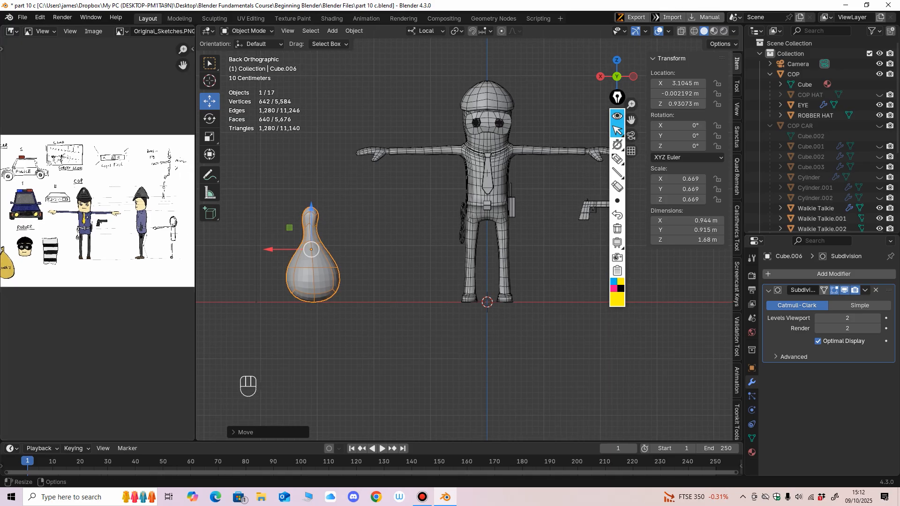
{"action": "left_click_drag", "start_coordinate": [194, 240], "coordinate": [192, 240]}
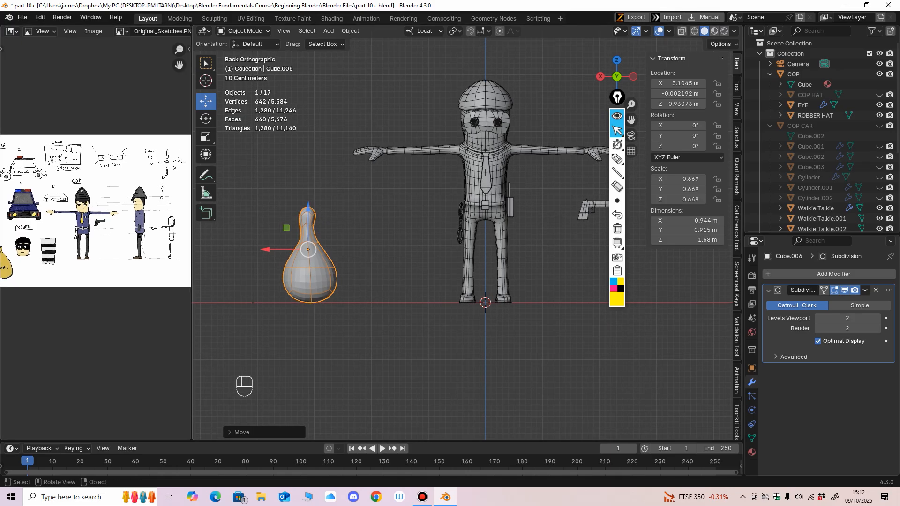
{"action": "scroll", "coordinate": [467, 239], "scroll_direction": "down", "scroll_amount": 1}
{"action": "scroll", "coordinate": [467, 239], "scroll_direction": "up", "scroll_amount": 1}
{"action": "middle_click_drag", "start_coordinate": [467, 239], "coordinate": [403, 248], "text": "shift"}
{"action": "scroll", "coordinate": [403, 248], "scroll_direction": "down", "scroll_amount": 1}
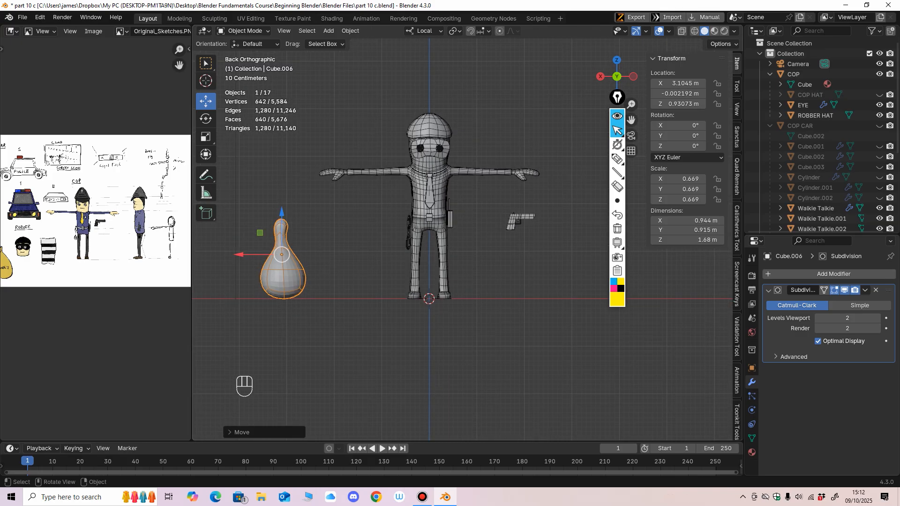
Enlarge the Outliner to list all the objects and mark the list with a yellow Epic Pen line.
{"action": "left_click_drag", "start_coordinate": [820, 236], "coordinate": [820, 305]}
{"action": "scroll", "coordinate": [820, 281], "scroll_direction": "down", "scroll_amount": 3}
{"action": "scroll", "coordinate": [821, 253], "scroll_direction": "up", "scroll_amount": 3}
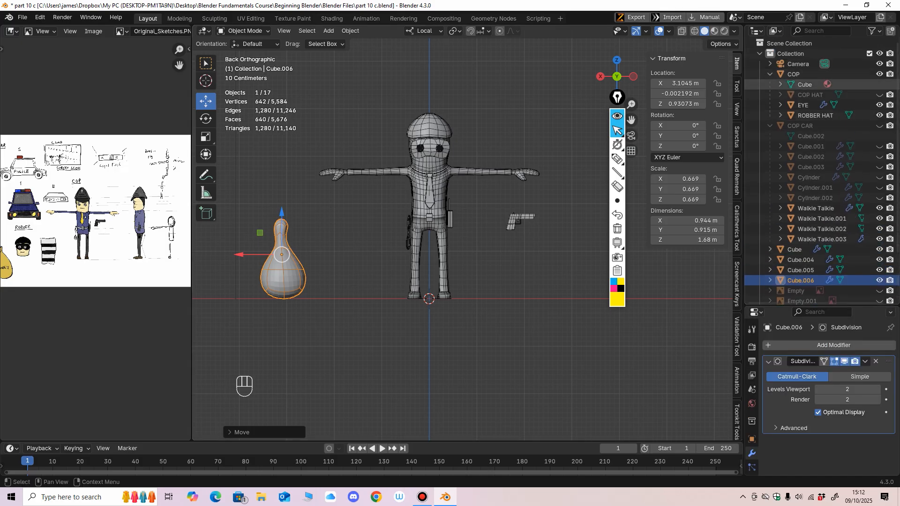
{"action": "left_click", "coordinate": [617, 159]}
{"action": "left_click_drag", "start_coordinate": [757, 290], "coordinate": [748, 76]}
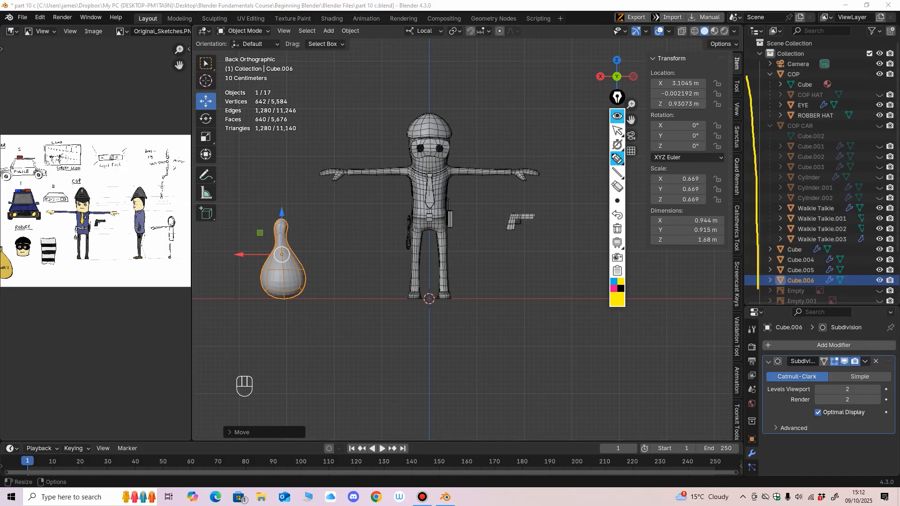
{"action": "left_click_drag", "start_coordinate": [539, 211], "coordinate": [553, 204]}
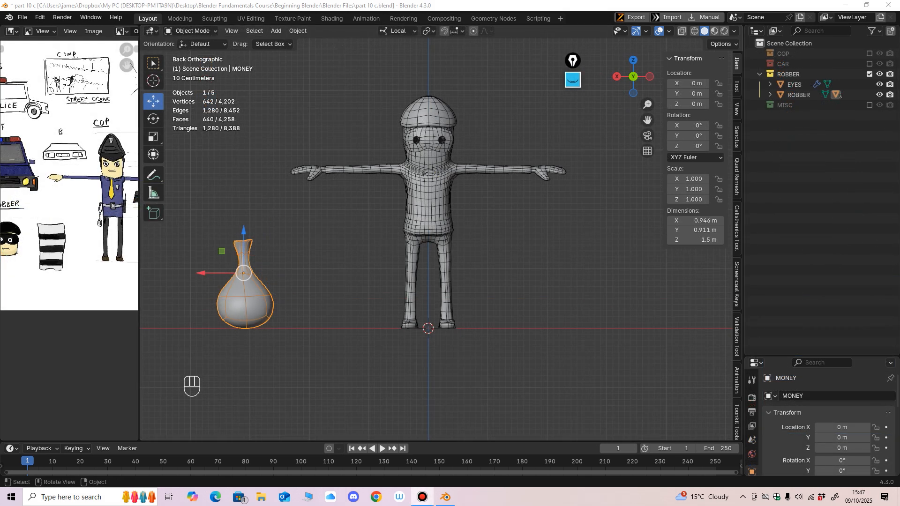
Examine the robber model against the reference sketch and check the Outliner's display modes.
{"action": "mouse_move", "coordinate": [375, 243]}
{"action": "middle_mouse_down", "text": "ctrl"}
{"action": "mouse_move", "coordinate": [375, 264]}
{"action": "mouse_move", "coordinate": [375, 239]}
{"action": "middle_mouse_up", "text": "ctrl"}
{"action": "middle_click_drag", "start_coordinate": [375, 239], "coordinate": [401, 221], "text": "shift"}
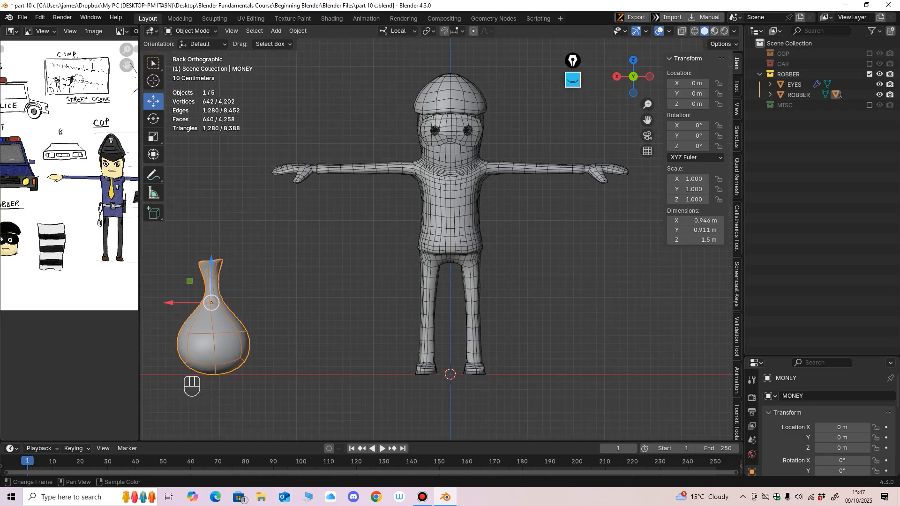
{"action": "middle_click_drag", "start_coordinate": [85, 159], "coordinate": [68, 172]}
{"action": "mouse_move", "coordinate": [537, 64]}
{"action": "middle_mouse_down", "text": "shift"}
{"action": "mouse_move", "coordinate": [523, 70]}
{"action": "mouse_move", "coordinate": [524, 63]}
{"action": "middle_mouse_up", "text": "shift"}
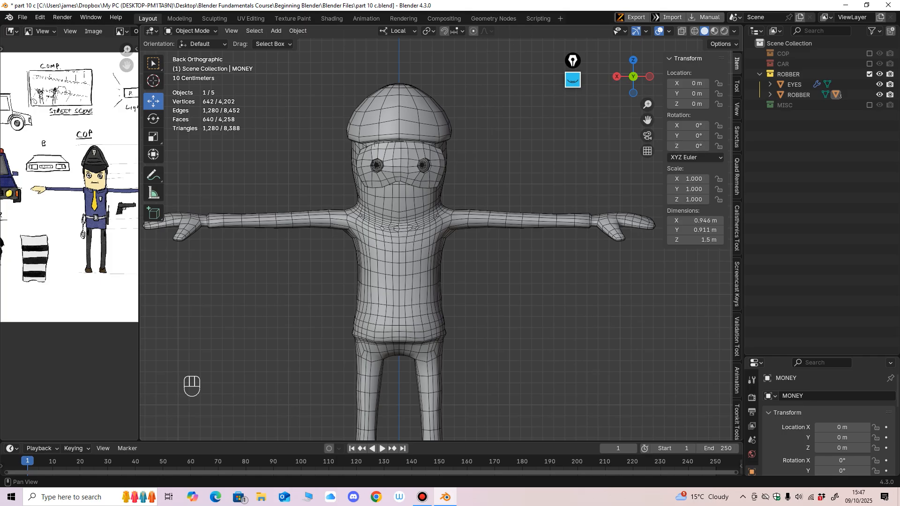
{"action": "middle_click_drag", "start_coordinate": [398, 239], "coordinate": [396, 234], "text": "shift"}
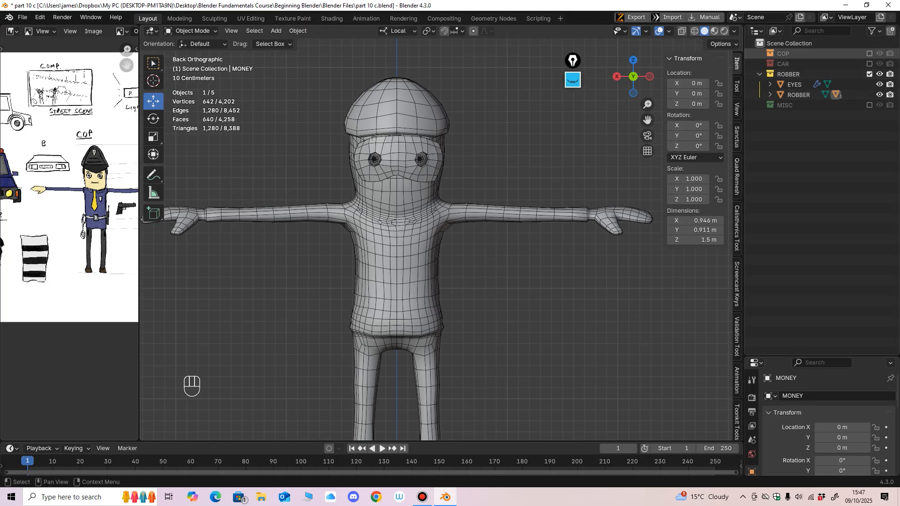
{"action": "left_click", "coordinate": [774, 31]}
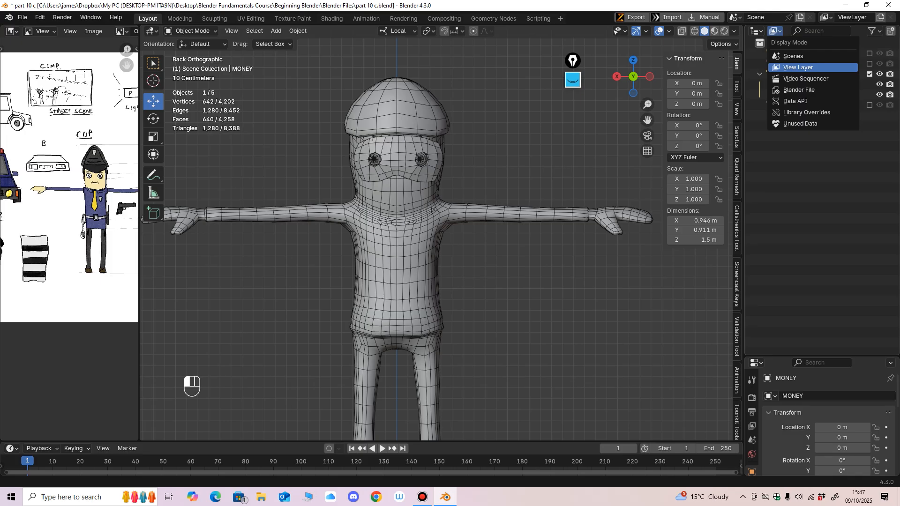
{"action": "left_click", "coordinate": [755, 31]}
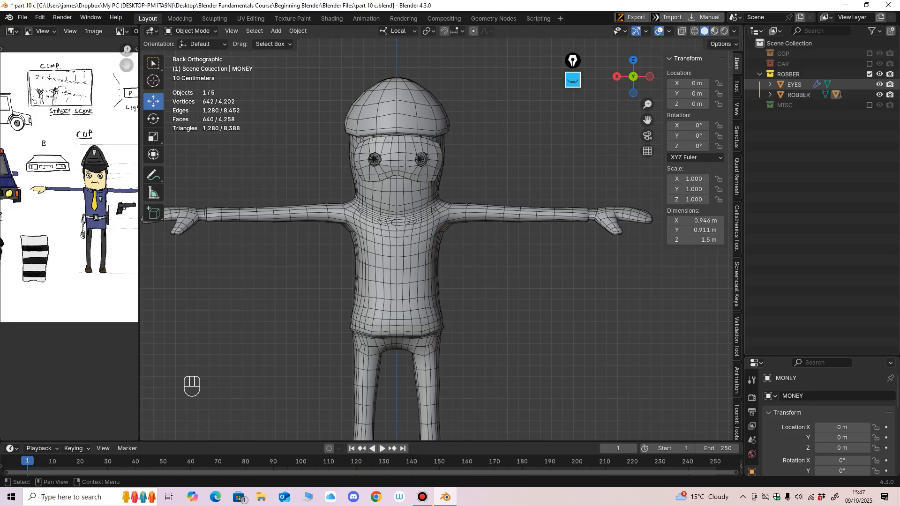
Launch Epic Pen and leave its toolbar in cursor mode.
{"action": "left_click", "coordinate": [80, 497]}
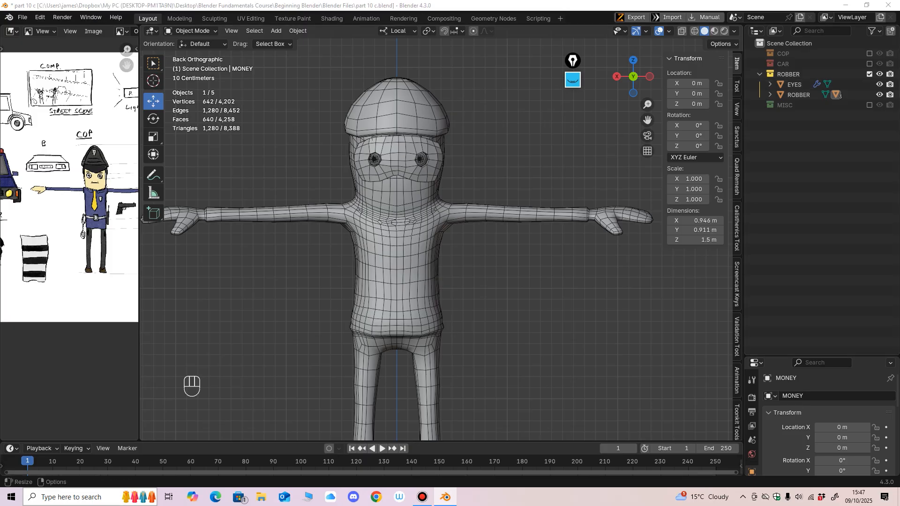
{"action": "type", "text": "epi"}
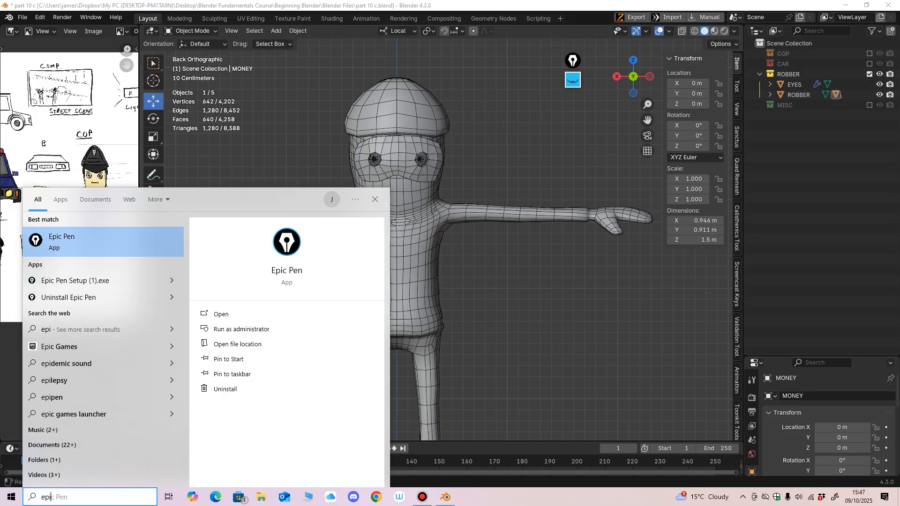
{"action": "key", "text": "Return"}
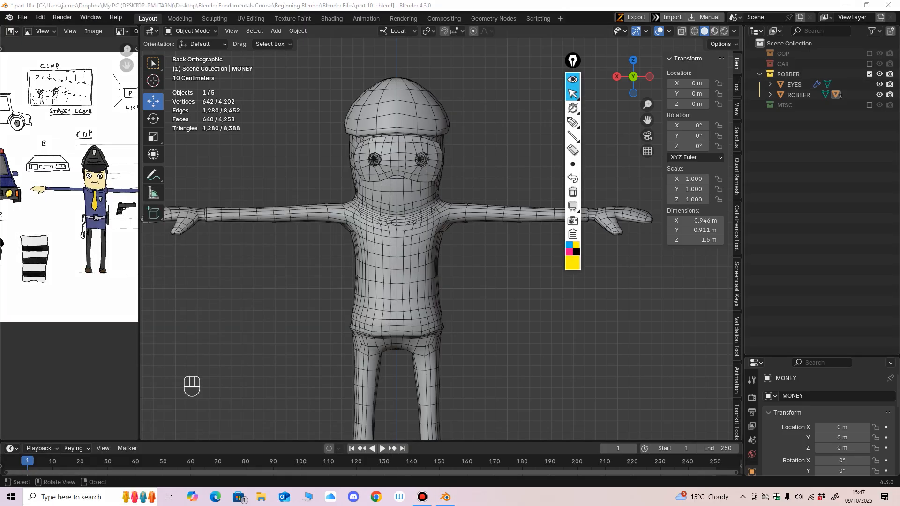
{"action": "left_click", "coordinate": [573, 122]}
{"action": "left_click", "coordinate": [572, 93]}
Enable the CAR and COP collections, and then exclude COP, CAR and ROBBER from the view layer.
{"action": "left_click", "coordinate": [870, 63]}
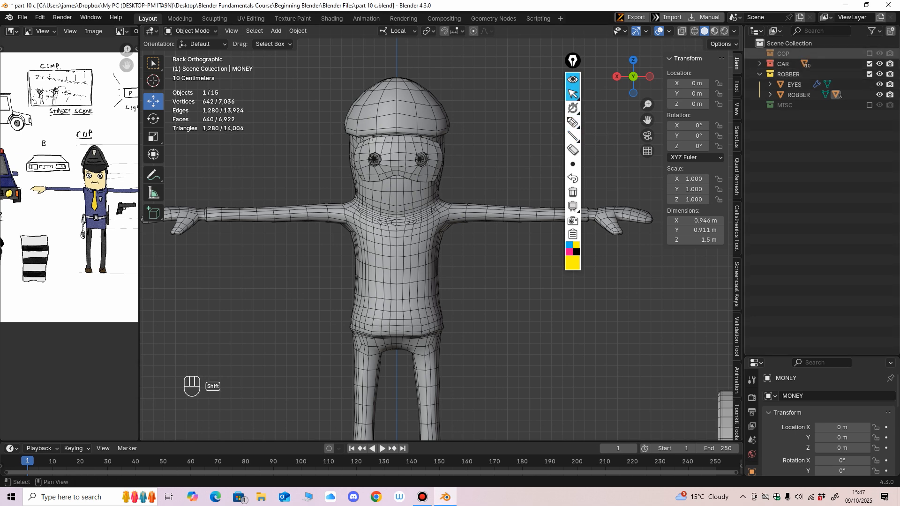
{"action": "left_click", "coordinate": [869, 54]}
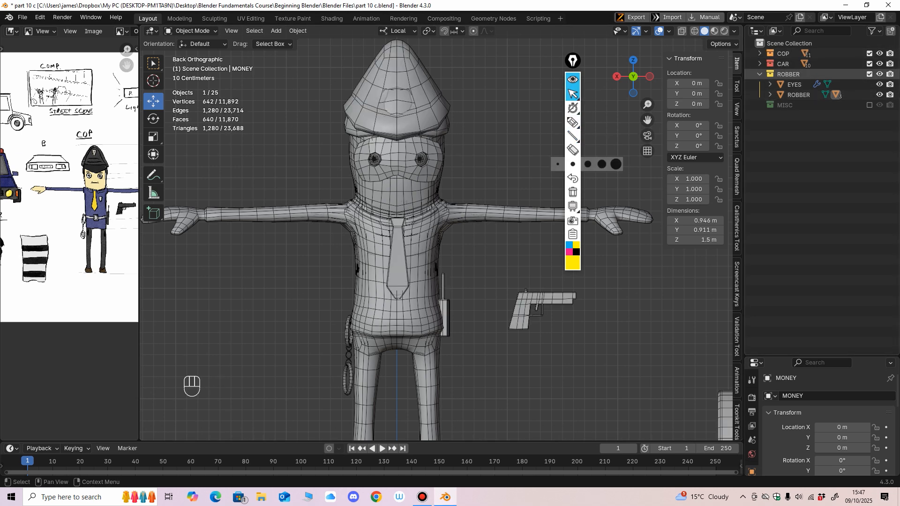
{"action": "left_click", "coordinate": [869, 53], "text": "shift"}
{"action": "left_click", "coordinate": [869, 64], "text": "shift"}
{"action": "left_click", "coordinate": [869, 74], "text": "shift"}
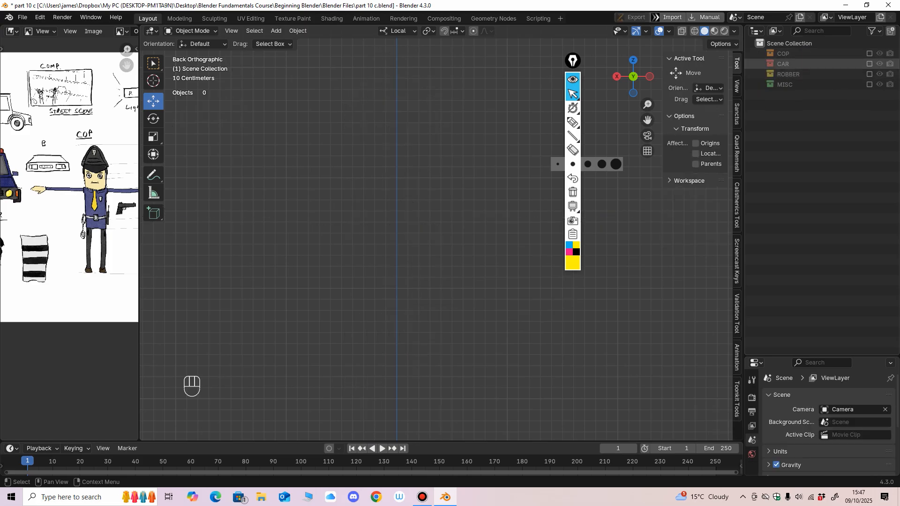
Enable only the COP collection, expand it to list the cop's parts and frame the whole cop.
{"action": "left_click", "coordinate": [869, 54]}
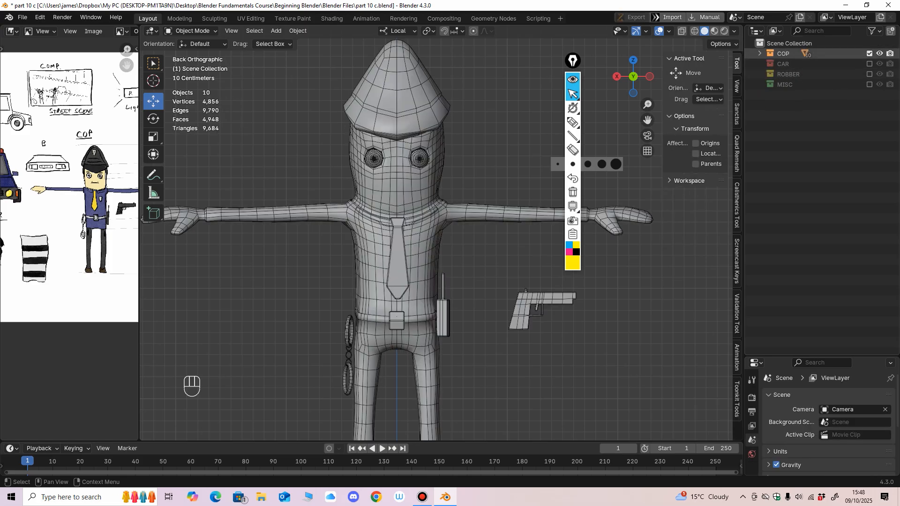
{"action": "left_click", "coordinate": [759, 54]}
{"action": "middle_click_drag", "start_coordinate": [329, 92], "coordinate": [329, 111], "text": "ctrl"}
{"action": "middle_click_drag", "start_coordinate": [329, 112], "coordinate": [315, 139], "text": "shift"}
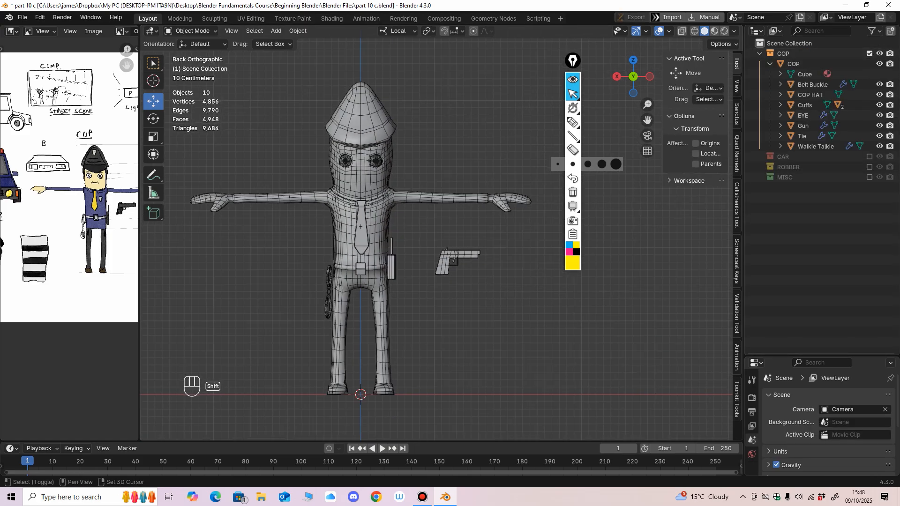
Test-move the cop's body twice to check that its parented parts follow, undoing each move.
{"action": "left_click", "coordinate": [347, 210]}
{"action": "scroll", "coordinate": [441, 234], "scroll_direction": "down", "scroll_amount": 1}
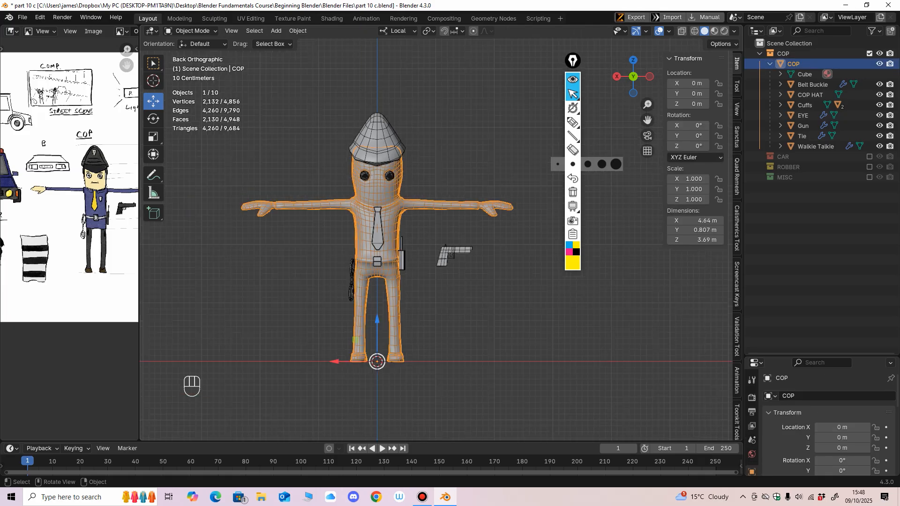
{"action": "left_click_drag", "start_coordinate": [377, 362], "coordinate": [370, 304]}
{"action": "key", "text": "ctrl+z"}
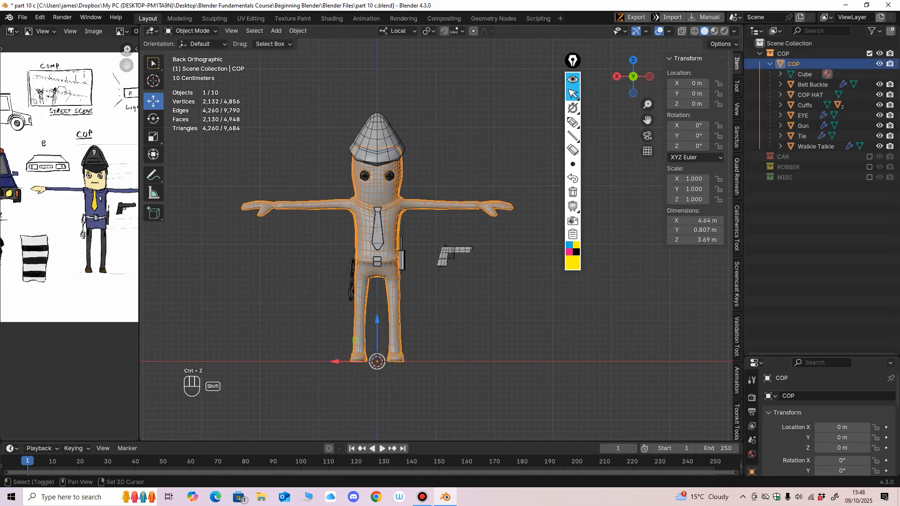
{"action": "scroll", "coordinate": [436, 239], "scroll_direction": "up", "scroll_amount": 1}
{"action": "scroll", "coordinate": [468, 393], "scroll_direction": "up", "scroll_amount": 1}
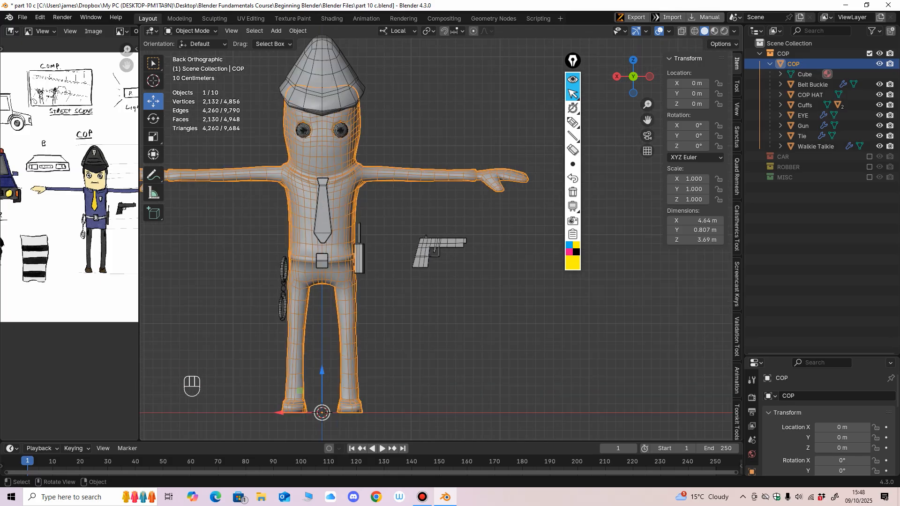
{"action": "middle_click_drag", "start_coordinate": [468, 393], "coordinate": [508, 400]}
{"action": "key", "text": "ctrl+KP_1"}
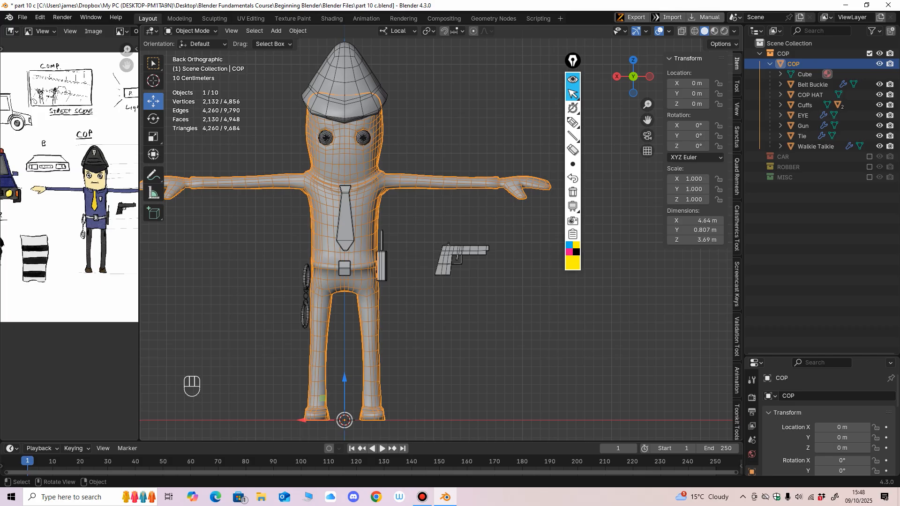
{"action": "left_click_drag", "start_coordinate": [345, 420], "coordinate": [316, 400]}
{"action": "key", "text": "ctrl+z"}
{"action": "middle_click_drag", "start_coordinate": [354, 222], "coordinate": [368, 199], "text": "shift"}
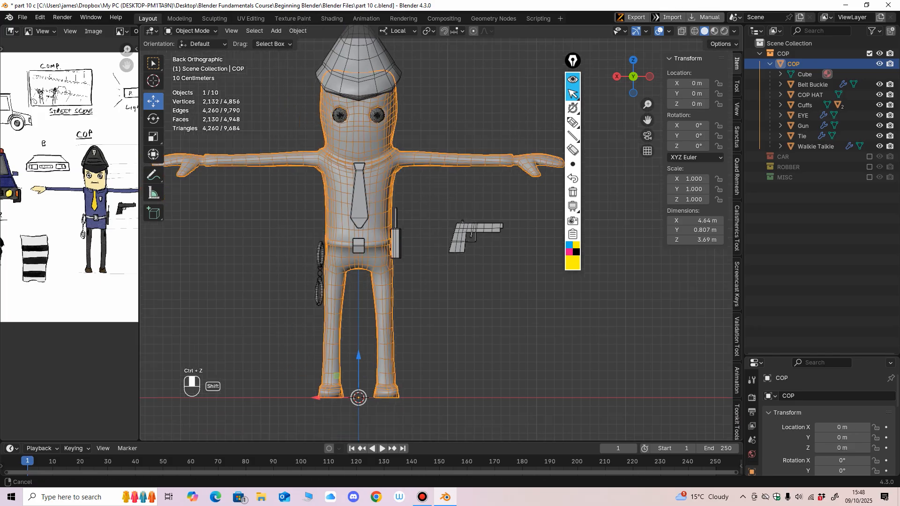
{"action": "scroll", "coordinate": [368, 200], "scroll_direction": "down", "scroll_amount": 1}
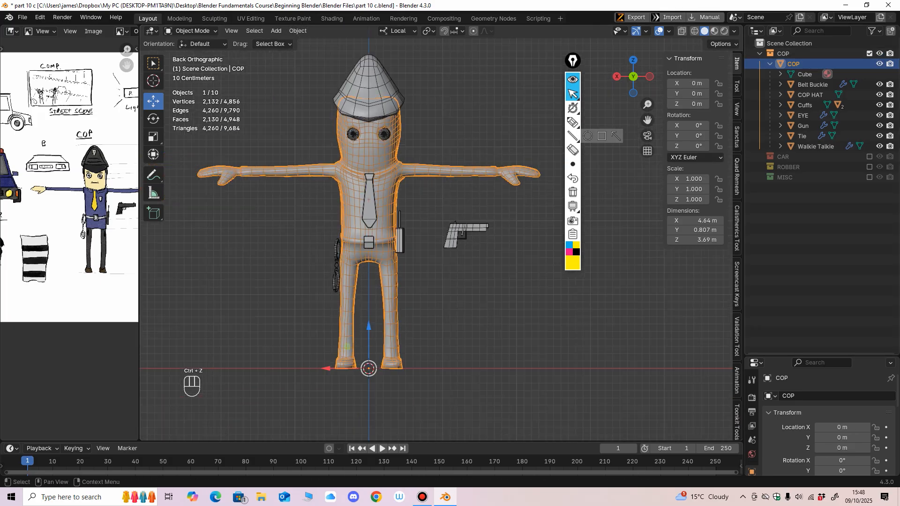
Create a trial collection in the Outliner, give it a yellow colour tag and delete it.
{"action": "right_click", "coordinate": [764, 246]}
{"action": "left_click", "coordinate": [726, 246]}
{"action": "right_click", "coordinate": [792, 187]}
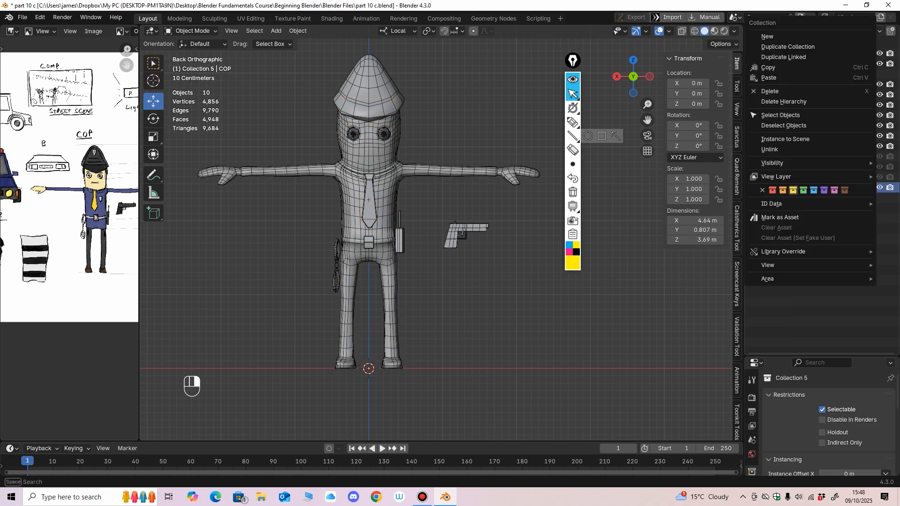
{"action": "left_click", "coordinate": [792, 190]}
{"action": "left_click", "coordinate": [792, 186]}
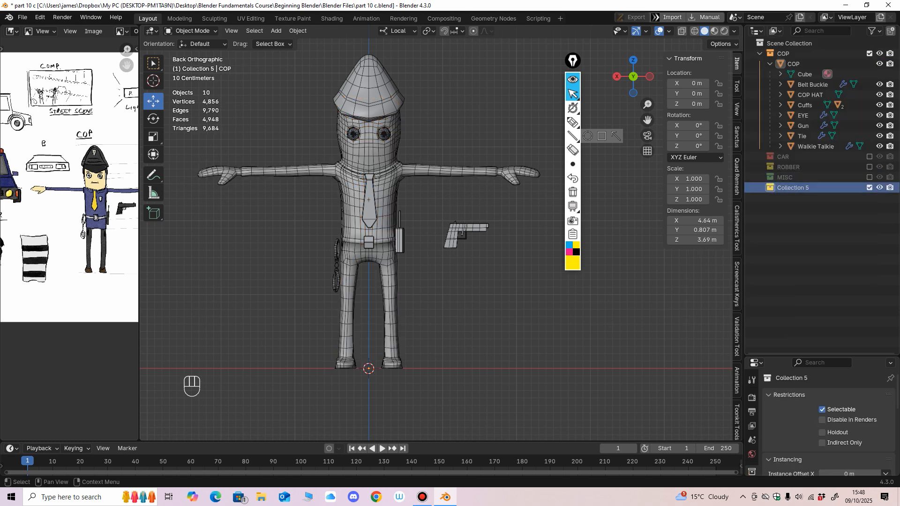
{"action": "key", "text": "Delete"}
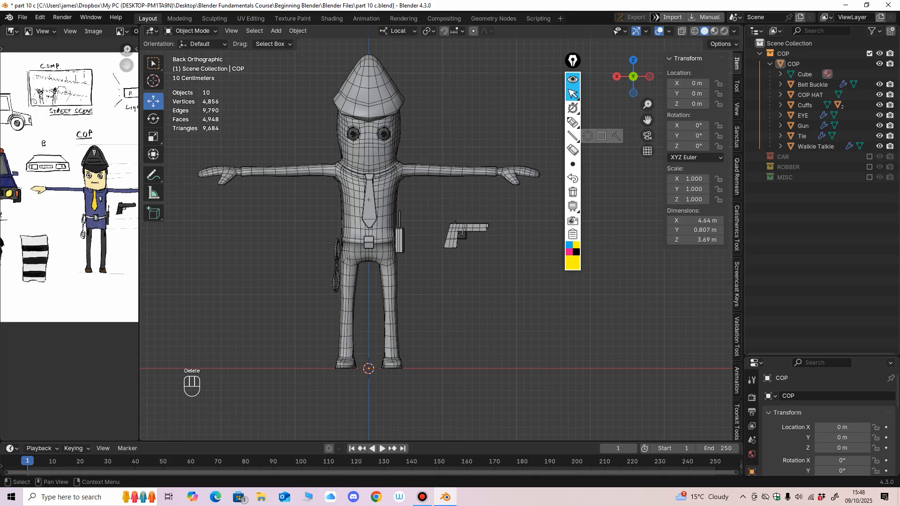
Exclude the COP collection, enable CAR and inspect the police car, moving the Epic Pen toolbar out of the way.
{"action": "middle_click_drag", "start_coordinate": [368, 200], "coordinate": [338, 219], "text": "shift"}
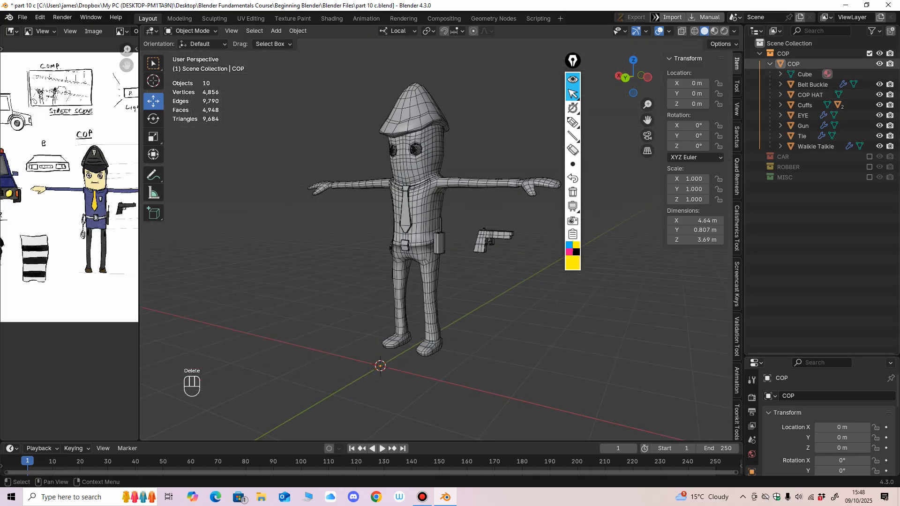
{"action": "left_click", "coordinate": [869, 54]}
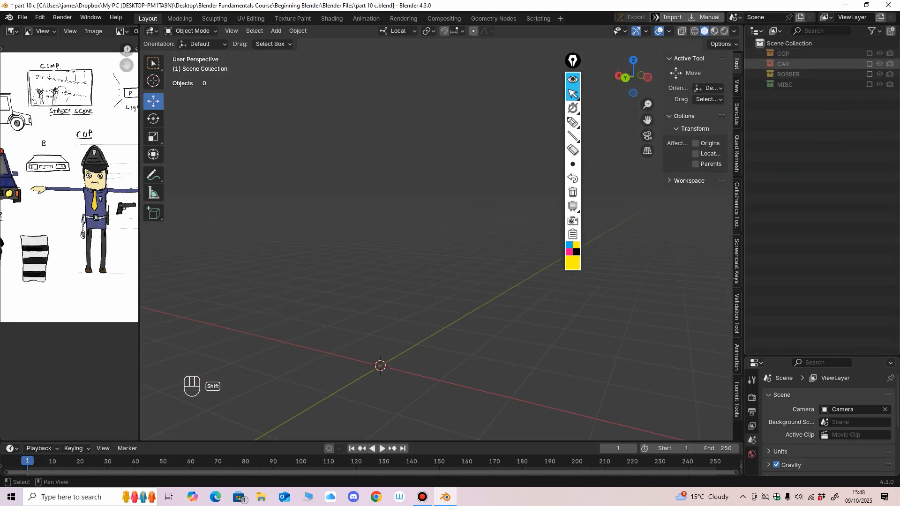
{"action": "left_click", "coordinate": [869, 64]}
{"action": "left_click", "coordinate": [625, 78]}
{"action": "scroll", "coordinate": [553, 188], "scroll_direction": "down", "scroll_amount": 3}
{"action": "middle_click_drag", "start_coordinate": [553, 187], "coordinate": [436, 198], "text": "shift"}
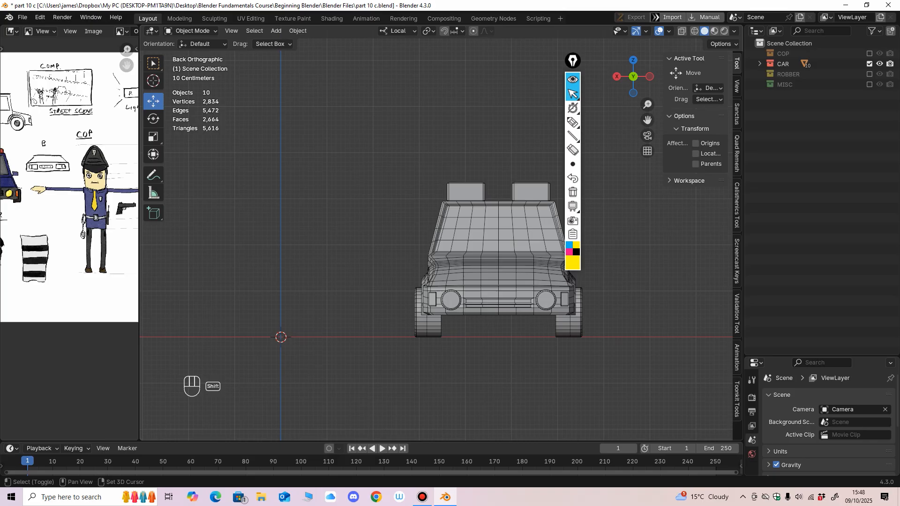
{"action": "left_click_drag", "start_coordinate": [573, 60], "coordinate": [690, 177]}
{"action": "middle_click_drag", "start_coordinate": [563, 197], "coordinate": [448, 195], "text": "shift"}
{"action": "middle_click_drag", "start_coordinate": [448, 194], "coordinate": [411, 202]}
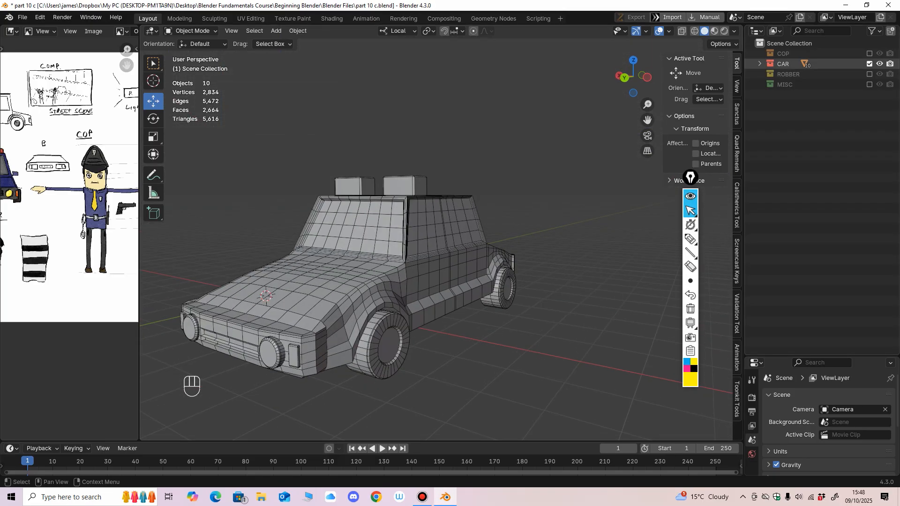
Exclude the CAR collection, enable ROBBER and show the robber and money bag in back orthographic view.
{"action": "left_click", "coordinate": [869, 63]}
{"action": "left_click", "coordinate": [869, 74]}
{"action": "middle_click_drag", "start_coordinate": [515, 197], "coordinate": [500, 226], "text": "ctrl"}
{"action": "middle_click_drag", "start_coordinate": [398, 225], "coordinate": [502, 238], "text": "shift"}
{"action": "middle_click_drag", "start_coordinate": [502, 238], "coordinate": [504, 169], "text": "ctrl"}
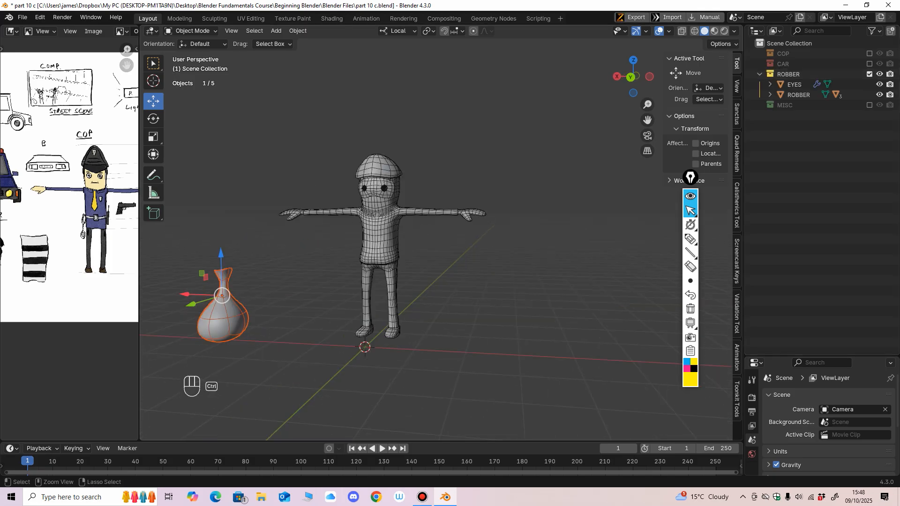
{"action": "middle_click_drag", "start_coordinate": [422, 235], "coordinate": [501, 227], "text": "alt"}
Test-move the robber's body to check which parts follow it, and undo the move.
{"action": "left_click", "coordinate": [432, 220]}
{"action": "left_click_drag", "start_coordinate": [429, 323], "coordinate": [439, 314]}
{"action": "key", "text": "ctrl+z"}
Parent the robber's eyes to its body in back orthographic view.
{"action": "middle_click_drag", "start_coordinate": [433, 187], "coordinate": [416, 251], "text": "shift"}
{"action": "middle_click_drag", "start_coordinate": [416, 251], "coordinate": [417, 196], "text": "ctrl"}
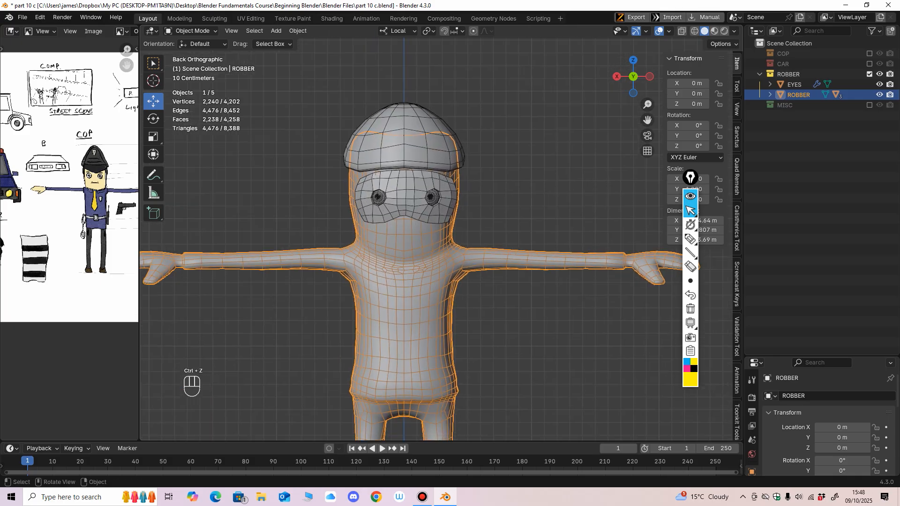
{"action": "left_click", "coordinate": [430, 197]}
{"action": "left_click", "coordinate": [416, 398], "text": "shift"}
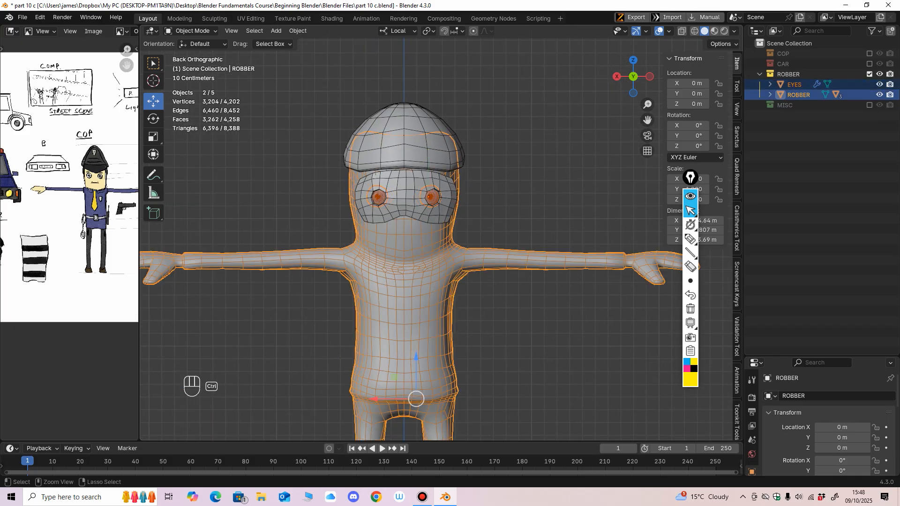
{"action": "key", "text": "ctrl+p"}
{"action": "left_click", "coordinate": [370, 303]}
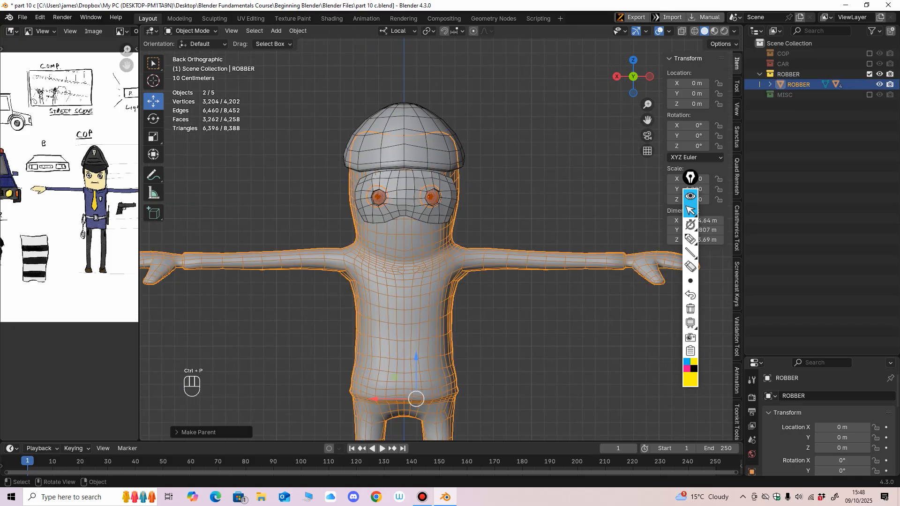
Test-move the robber's body to check whether the eyes follow, undo the move and select the eyes.
{"action": "scroll", "coordinate": [370, 303], "scroll_direction": "down", "scroll_amount": 5}
{"action": "mouse_move", "coordinate": [424, 397]}
{"action": "left_mouse_down"}
{"action": "mouse_move", "coordinate": [415, 382]}
{"action": "mouse_move", "coordinate": [417, 398]}
{"action": "mouse_move", "coordinate": [424, 380]}
{"action": "left_mouse_up"}
{"action": "key", "text": "ctrl+z"}
{"action": "key", "text": "ctrl+z"}
{"action": "middle_click_drag", "start_coordinate": [424, 371], "coordinate": [424, 396]}
{"action": "scroll", "coordinate": [424, 374], "scroll_direction": "up", "scroll_amount": 3}
{"action": "left_click", "coordinate": [435, 171]}
{"action": "middle_click_drag", "start_coordinate": [435, 171], "coordinate": [436, 166], "text": "alt"}
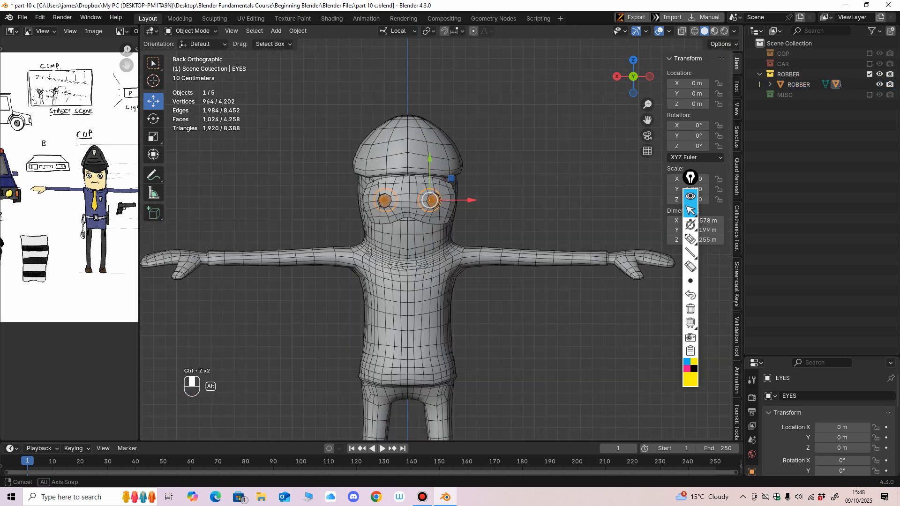
{"action": "scroll", "coordinate": [416, 155], "scroll_direction": "down", "scroll_amount": 3}
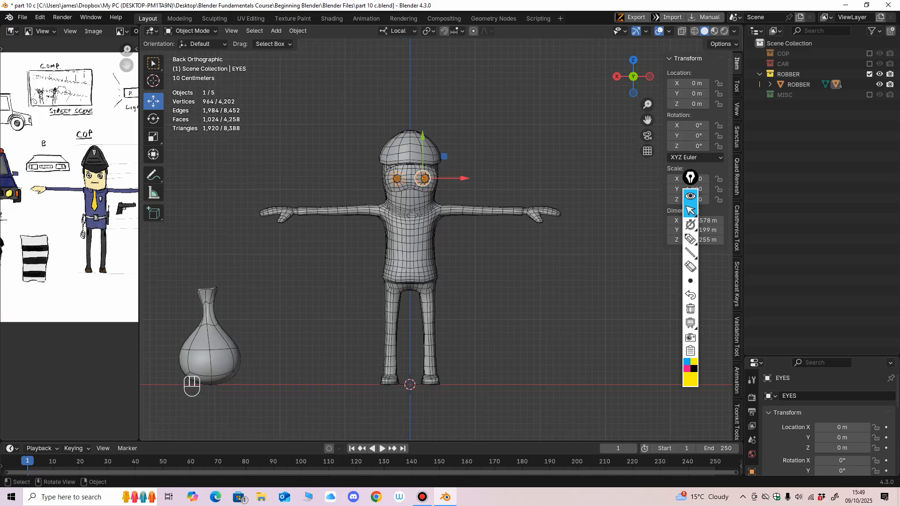
Exclude the ROBBER collection and mark the collection list with a yellow Epic Pen bracket and tick.
{"action": "left_click", "coordinate": [869, 74], "text": "shift"}
{"action": "scroll", "coordinate": [515, 221], "scroll_direction": "down", "scroll_amount": 1}
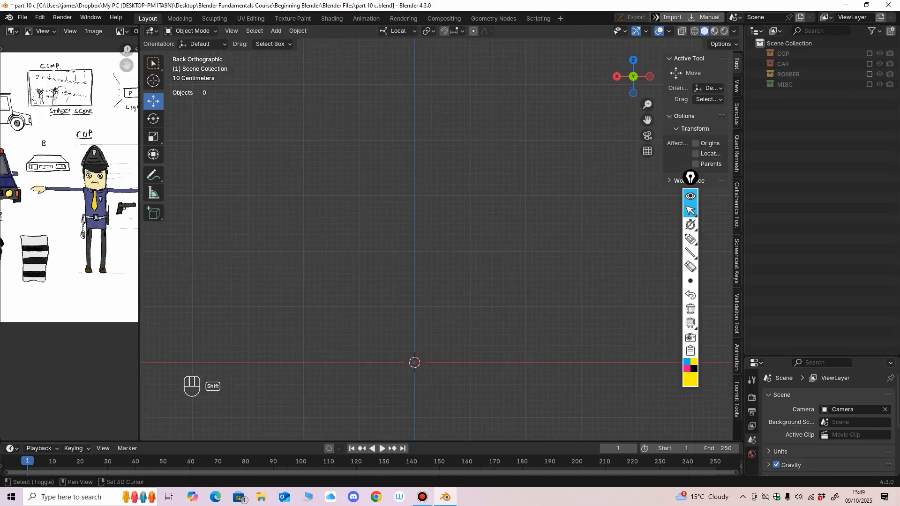
{"action": "middle_click_drag", "start_coordinate": [516, 220], "coordinate": [490, 230], "text": "shift"}
{"action": "left_click", "coordinate": [690, 239]}
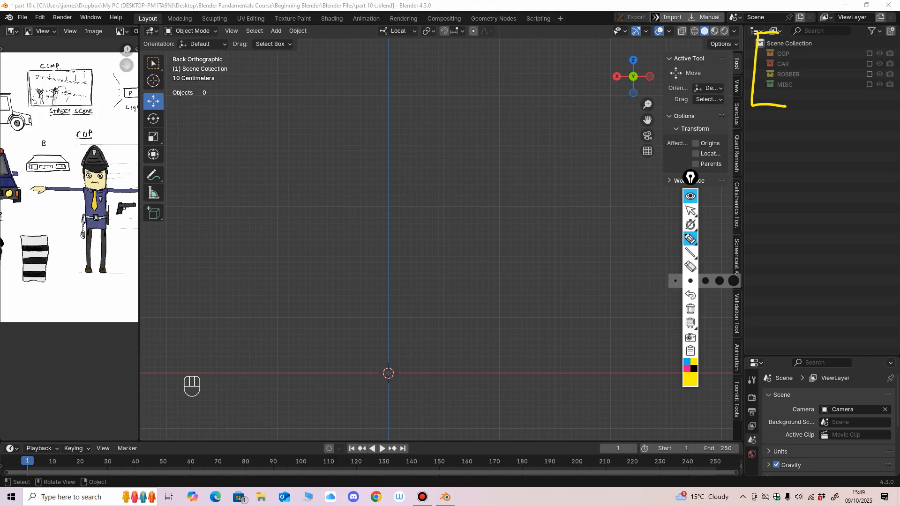
{"action": "left_click_drag", "start_coordinate": [771, 175], "coordinate": [780, 184]}
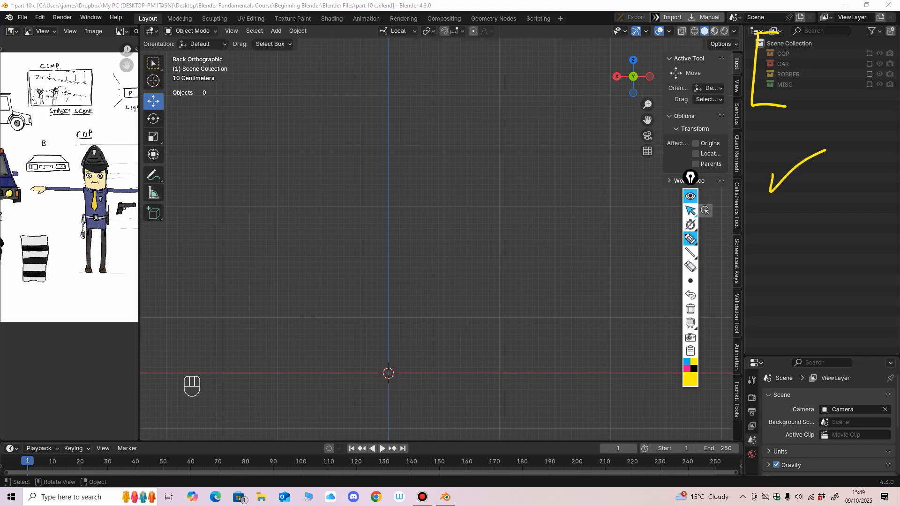
Enable the COP collection, collapse its contents in the Outliner and erase the yellow pen marks over the collection list.
{"action": "left_click", "coordinate": [869, 53]}
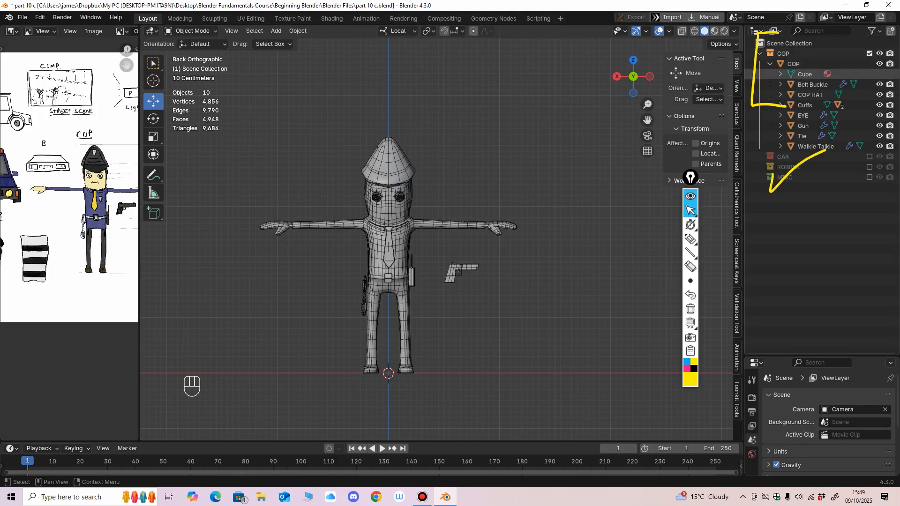
{"action": "left_click", "coordinate": [760, 53]}
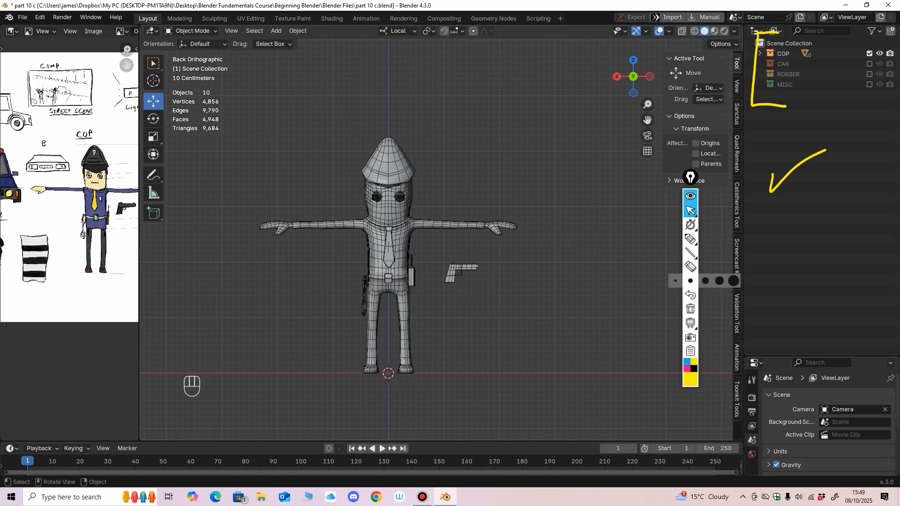
{"action": "left_click", "coordinate": [690, 266]}
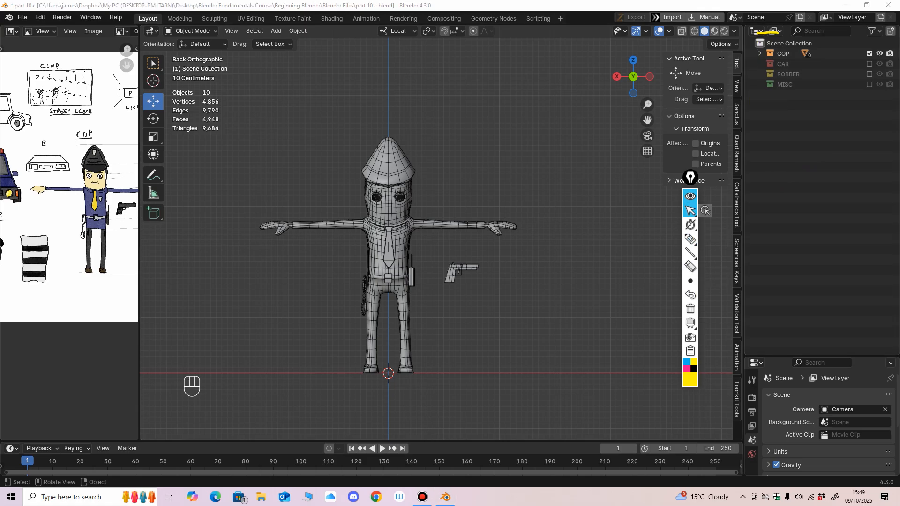
{"action": "mouse_move", "coordinate": [422, 262]}
{"action": "middle_mouse_down", "text": "shift"}
{"action": "mouse_move", "coordinate": [357, 271]}
{"action": "mouse_move", "coordinate": [411, 250]}
{"action": "middle_mouse_up", "text": "shift"}
{"action": "scroll", "coordinate": [375, 262], "scroll_direction": "down", "scroll_amount": 1}
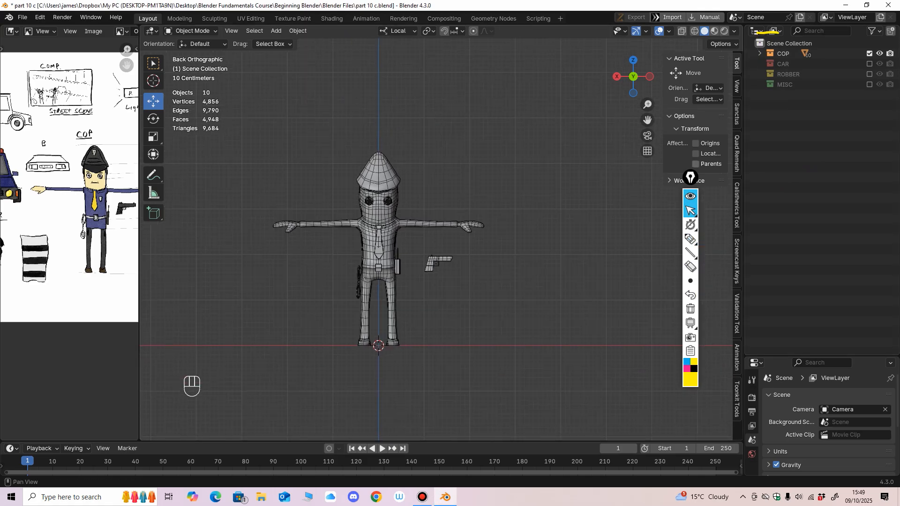
Enable the CAR and ROBBER collections and inspect the cop, police car and money bag together from several angles.
{"action": "left_click", "coordinate": [870, 64]}
{"action": "left_click", "coordinate": [870, 74]}
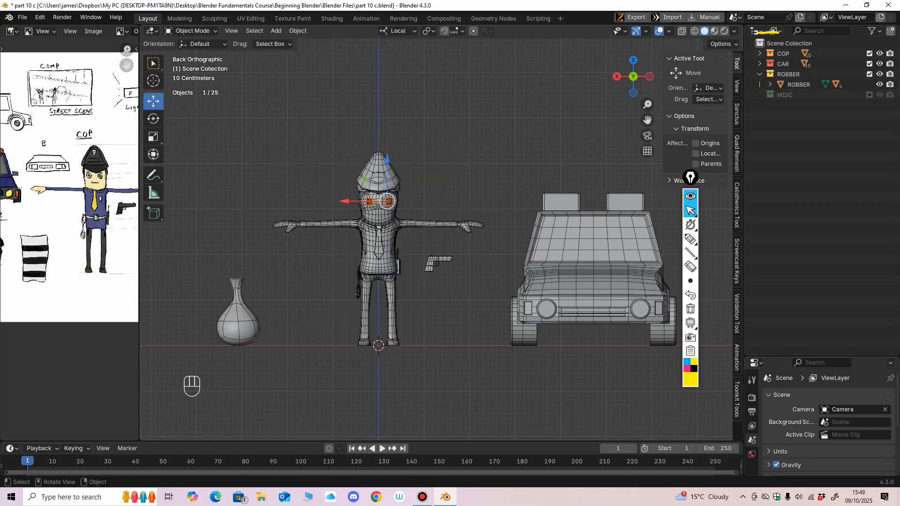
{"action": "middle_click_drag", "start_coordinate": [558, 201], "coordinate": [557, 244], "text": "ctrl"}
{"action": "middle_click_drag", "start_coordinate": [557, 243], "coordinate": [520, 229], "text": "shift"}
{"action": "left_click", "coordinate": [496, 234]}
{"action": "middle_click_drag", "start_coordinate": [496, 234], "coordinate": [478, 262]}
{"action": "middle_click_drag", "start_coordinate": [478, 258], "coordinate": [426, 239]}
{"action": "middle_click_drag", "start_coordinate": [427, 239], "coordinate": [387, 239]}
{"action": "scroll", "coordinate": [433, 236], "scroll_direction": "up", "scroll_amount": 1}
{"action": "middle_click_drag", "start_coordinate": [446, 262], "coordinate": [468, 244], "text": "shift"}
{"action": "scroll", "coordinate": [450, 272], "scroll_direction": "up", "scroll_amount": 1}
{"action": "middle_click_drag", "start_coordinate": [468, 244], "coordinate": [413, 237]}
{"action": "middle_click_drag", "start_coordinate": [413, 237], "coordinate": [471, 266], "text": "ctrl"}
{"action": "middle_click_drag", "start_coordinate": [471, 266], "coordinate": [502, 255], "text": "shift"}
{"action": "middle_click_drag", "start_coordinate": [501, 255], "coordinate": [560, 256], "text": "shift"}
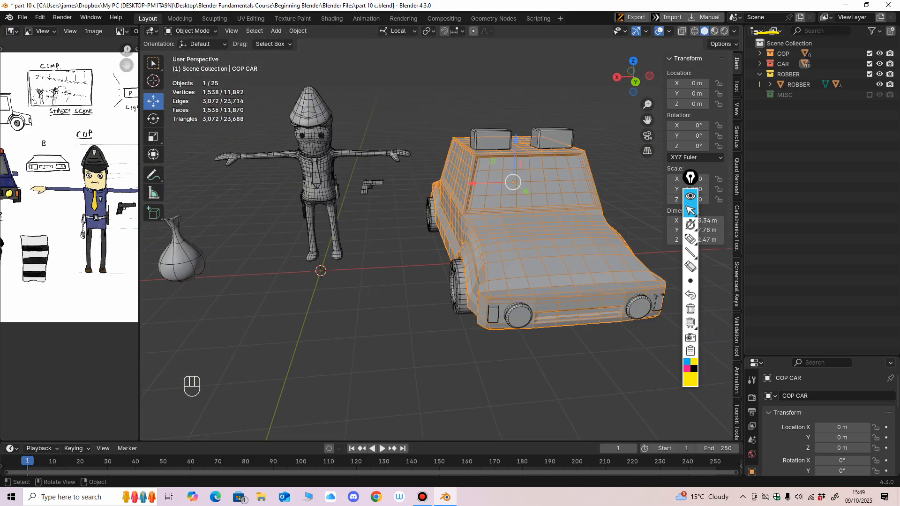
Narrow the reference image editor slightly and reframe the cop and car in an angled perspective view.
{"action": "middle_click_drag", "start_coordinate": [70, 188], "coordinate": [55, 196], "text": "shift"}
{"action": "left_click_drag", "start_coordinate": [139, 202], "coordinate": [132, 203]}
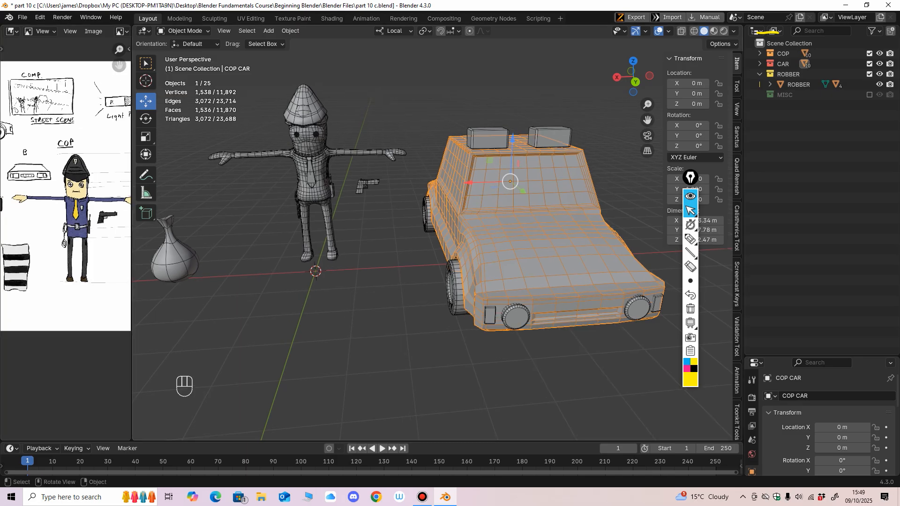
{"action": "middle_click_drag", "start_coordinate": [375, 262], "coordinate": [382, 263]}
{"action": "middle_click_drag", "start_coordinate": [382, 262], "coordinate": [453, 258], "text": "shift"}
{"action": "middle_click_drag", "start_coordinate": [453, 258], "coordinate": [408, 276], "text": "shift"}
{"action": "mouse_move", "coordinate": [408, 276]}
{"action": "middle_mouse_down", "text": "ctrl"}
{"action": "mouse_move", "coordinate": [408, 262]}
{"action": "mouse_move", "coordinate": [455, 271]}
{"action": "mouse_move", "coordinate": [420, 269]}
{"action": "middle_mouse_up", "text": "ctrl"}
{"action": "mouse_move", "coordinate": [419, 269]}
{"action": "middle_mouse_down", "text": "shift"}
{"action": "mouse_move", "coordinate": [361, 268]}
{"action": "mouse_move", "coordinate": [370, 268]}
{"action": "mouse_move", "coordinate": [328, 256]}
{"action": "mouse_move", "coordinate": [433, 272]}
{"action": "mouse_move", "coordinate": [416, 259]}
{"action": "middle_mouse_up", "text": "shift"}
{"action": "middle_click_drag", "start_coordinate": [416, 259], "coordinate": [416, 282], "text": "ctrl"}
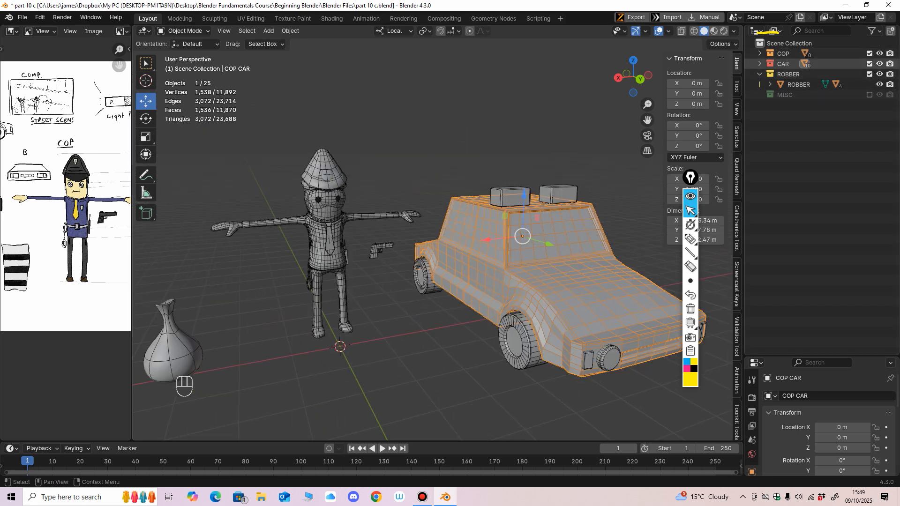
Exclude the CAR and ROBBER collections, expand COP and frame the cop in back orthographic view.
{"action": "left_click", "coordinate": [869, 64], "text": "shift"}
{"action": "left_click", "coordinate": [870, 74], "text": "shift"}
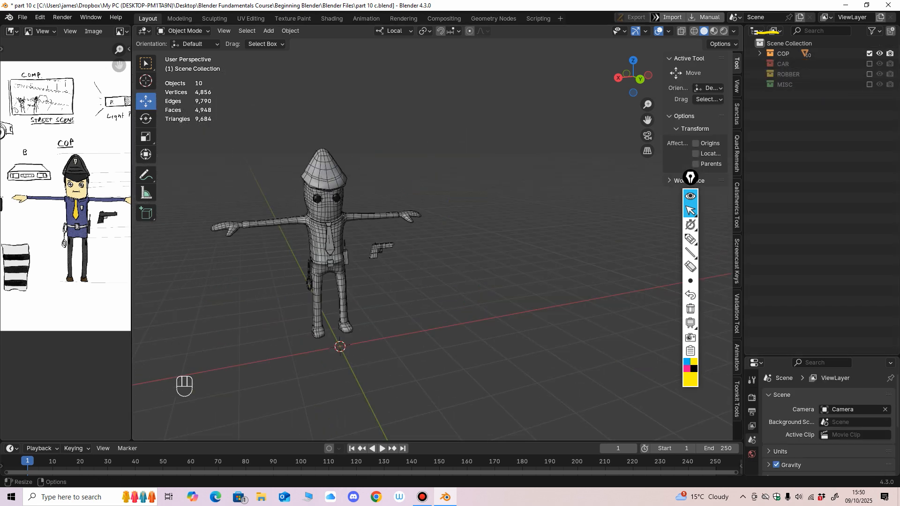
{"action": "left_click", "coordinate": [759, 53]}
{"action": "key", "text": "ctrl+KP_1"}
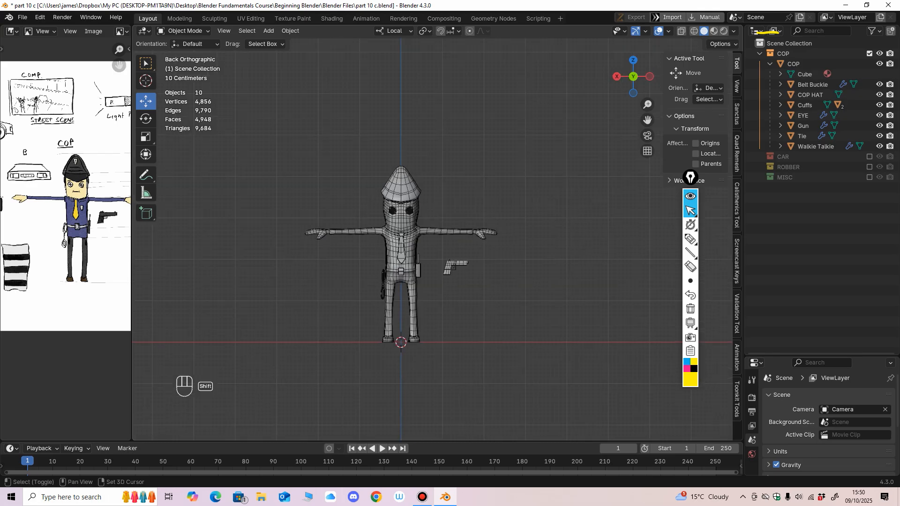
{"action": "scroll", "coordinate": [431, 235], "scroll_direction": "up", "scroll_amount": 5}
{"action": "middle_click_drag", "start_coordinate": [432, 234], "coordinate": [466, 262], "text": "shift"}
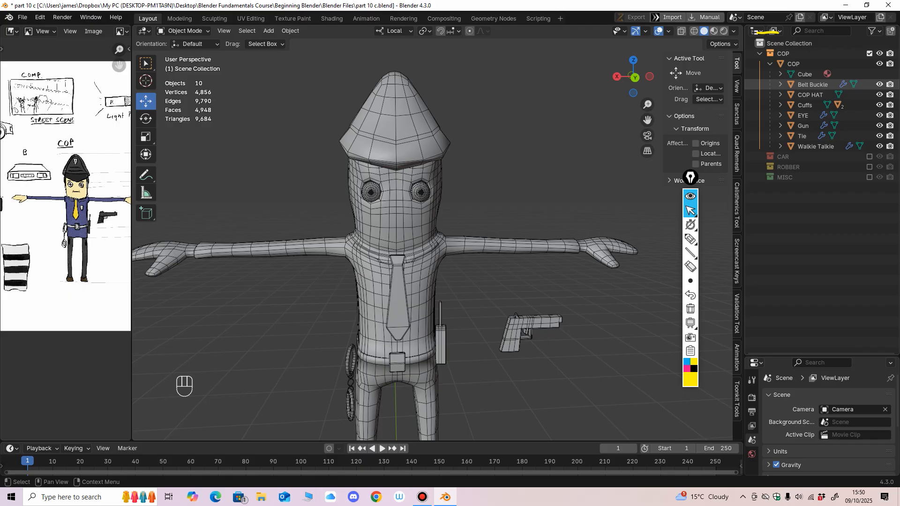
Hide all of the cop's accessories from Belt Buckle to Walkie Talkie, including Cuff bottom and Cuff Mid, leaving only the body.
{"action": "left_click_drag", "start_coordinate": [879, 85], "coordinate": [879, 147]}
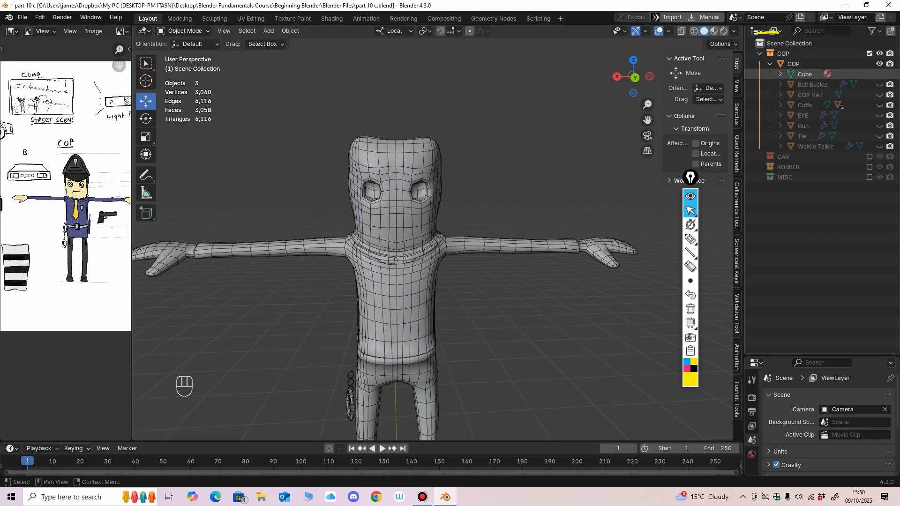
{"action": "middle_click_drag", "start_coordinate": [553, 262], "coordinate": [527, 189]}
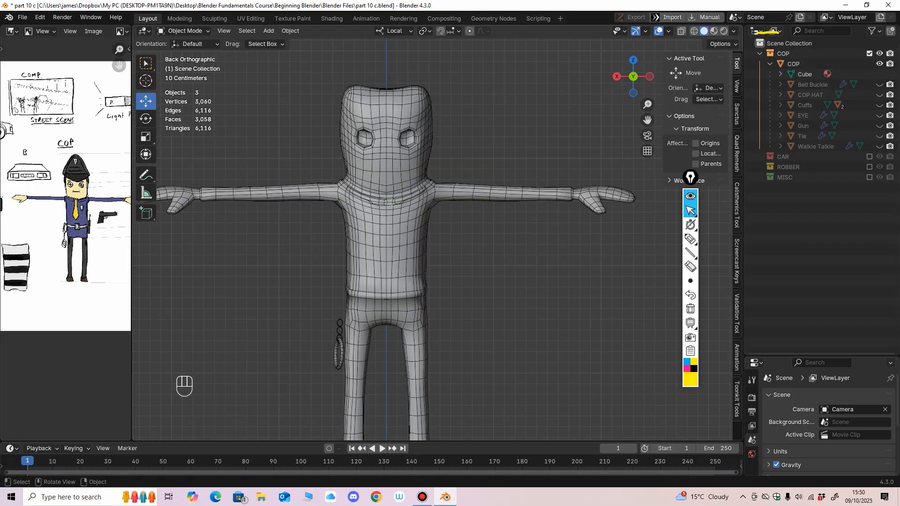
{"action": "left_click", "coordinate": [339, 359]}
{"action": "left_click", "coordinate": [780, 105]}
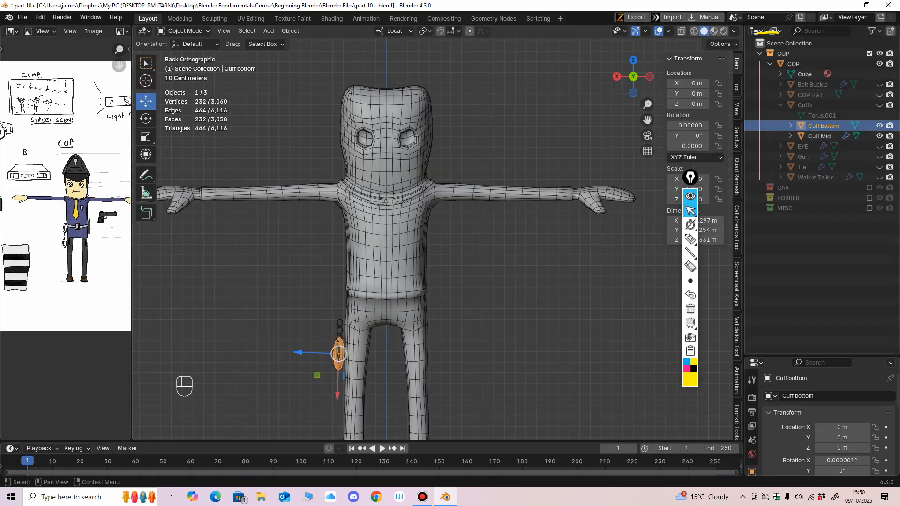
{"action": "left_click_drag", "start_coordinate": [879, 125], "coordinate": [879, 136]}
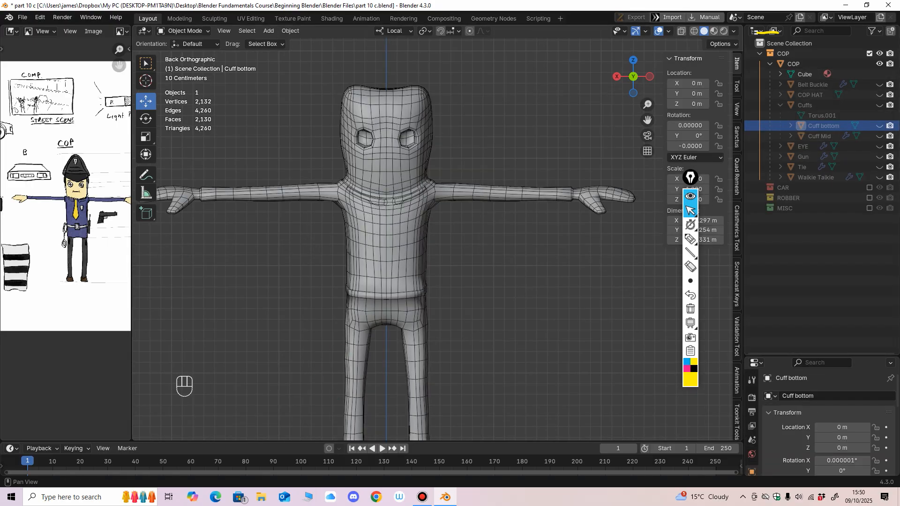
Select the cop's body and show its material settings in an enlarged Properties editor, with the Epic Pen toolbar collapsed and moved aside.
{"action": "left_click", "coordinate": [398, 243]}
{"action": "middle_click_drag", "start_coordinate": [398, 243], "coordinate": [378, 261], "text": "shift"}
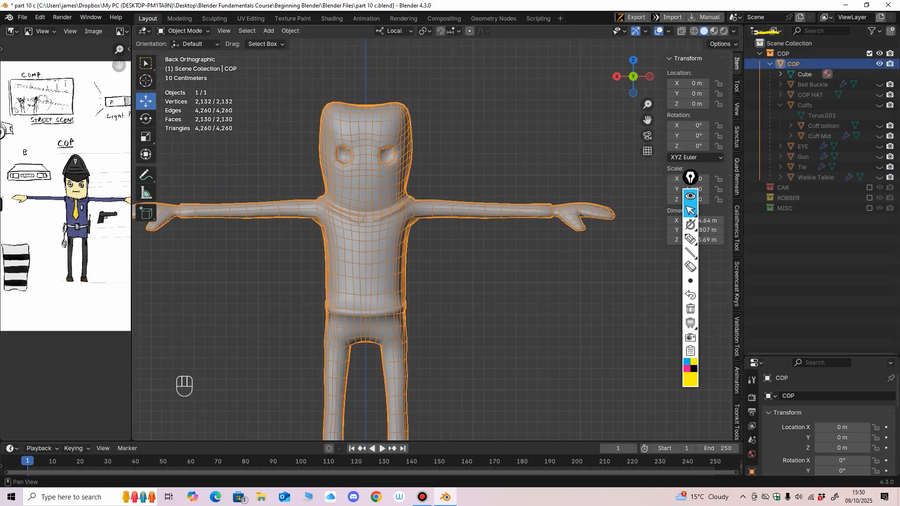
{"action": "left_click", "coordinate": [690, 196]}
{"action": "left_click_drag", "start_coordinate": [690, 178], "coordinate": [717, 313]}
{"action": "left_click_drag", "start_coordinate": [820, 355], "coordinate": [820, 244]}
{"action": "left_click", "coordinate": [751, 446]}
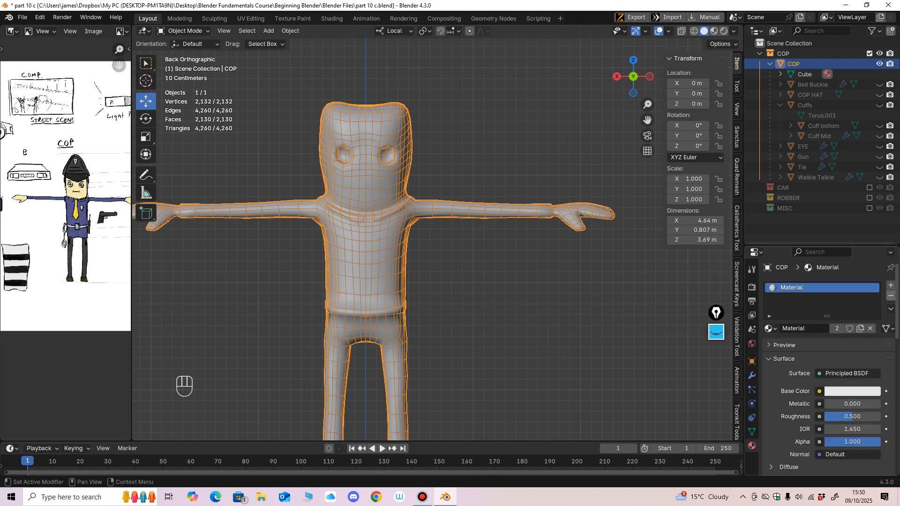
Make the cop body's material a single-user copy and rename it COP MATERIAL.
{"action": "left_click", "coordinate": [837, 328]}
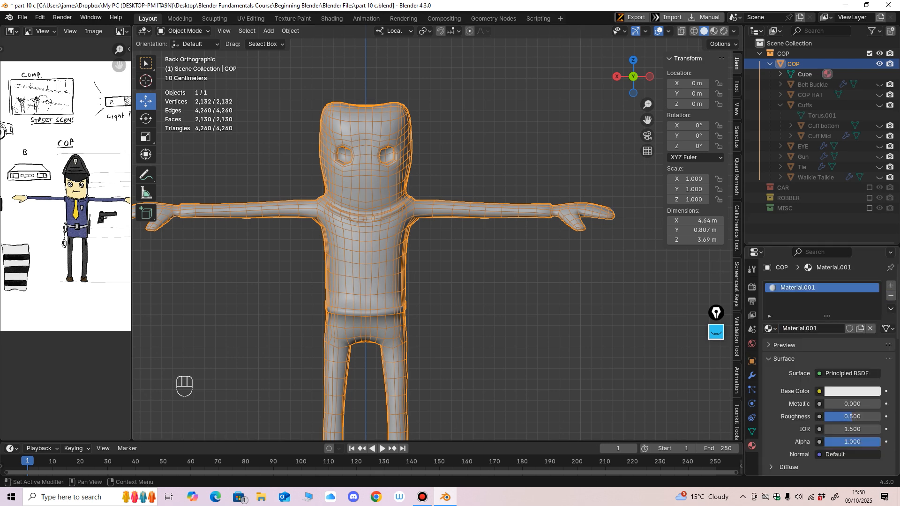
{"action": "left_click", "coordinate": [814, 329]}
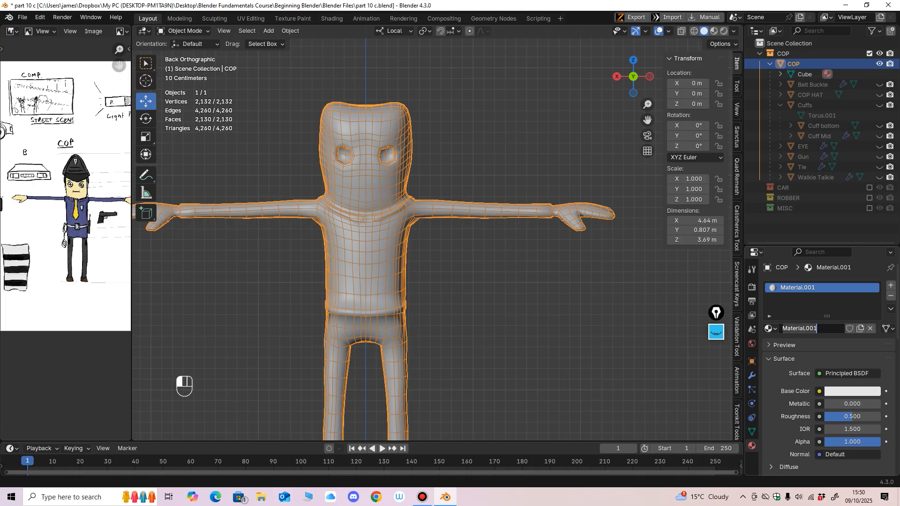
{"action": "key", "text": "Return"}
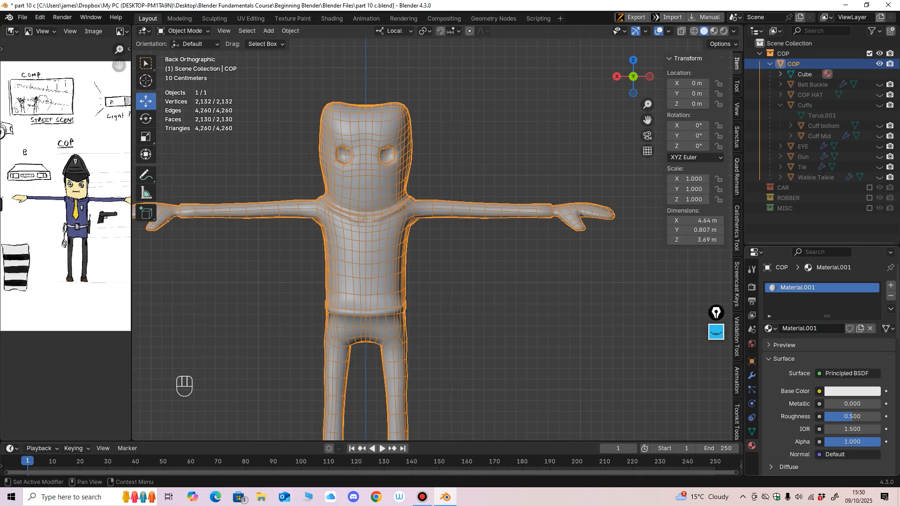
{"action": "left_click", "coordinate": [813, 328]}
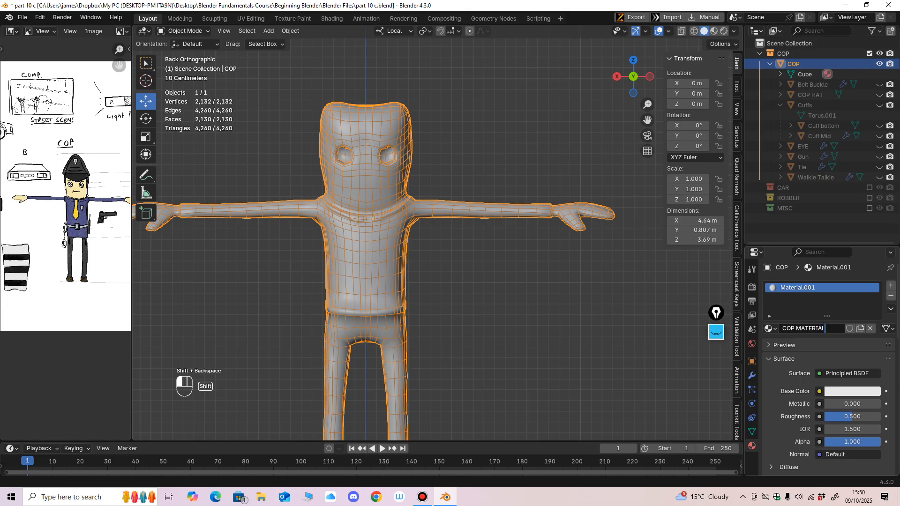
{"action": "key", "text": "Return"}
Enlarge the coloured cop drawing in the reference image editor and frame the cop's body model for comparison.
{"action": "middle_click_drag", "start_coordinate": [422, 225], "coordinate": [422, 262], "text": "ctrl"}
{"action": "mouse_move", "coordinate": [422, 263]}
{"action": "middle_mouse_down", "text": "shift"}
{"action": "mouse_move", "coordinate": [441, 250]}
{"action": "mouse_move", "coordinate": [403, 264]}
{"action": "mouse_move", "coordinate": [413, 256]}
{"action": "middle_mouse_up", "text": "shift"}
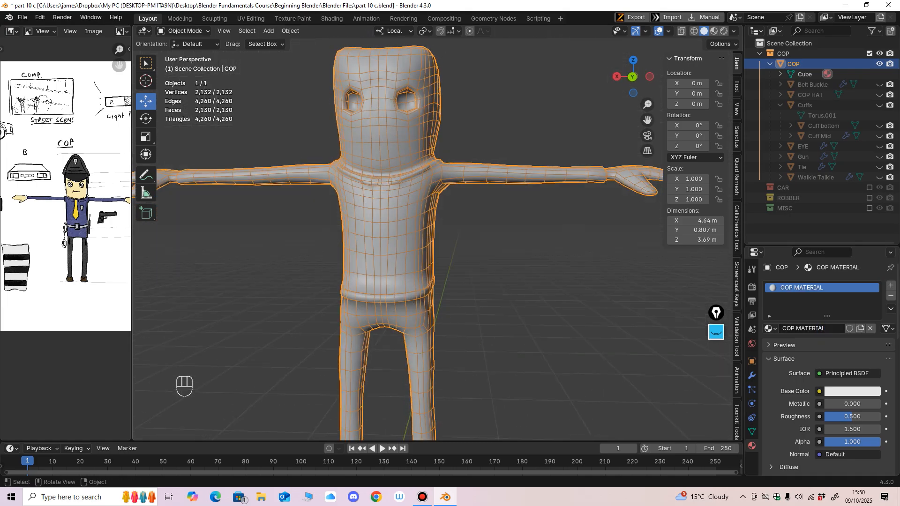
{"action": "mouse_move", "coordinate": [58, 249]}
{"action": "middle_mouse_down", "text": "ctrl"}
{"action": "mouse_move", "coordinate": [58, 213]}
{"action": "mouse_move", "coordinate": [55, 246]}
{"action": "middle_mouse_up", "text": "ctrl"}
{"action": "mouse_move", "coordinate": [55, 246]}
{"action": "middle_mouse_down", "text": "ctrl"}
{"action": "mouse_move", "coordinate": [55, 227]}
{"action": "mouse_move", "coordinate": [66, 252]}
{"action": "middle_mouse_up", "text": "ctrl"}
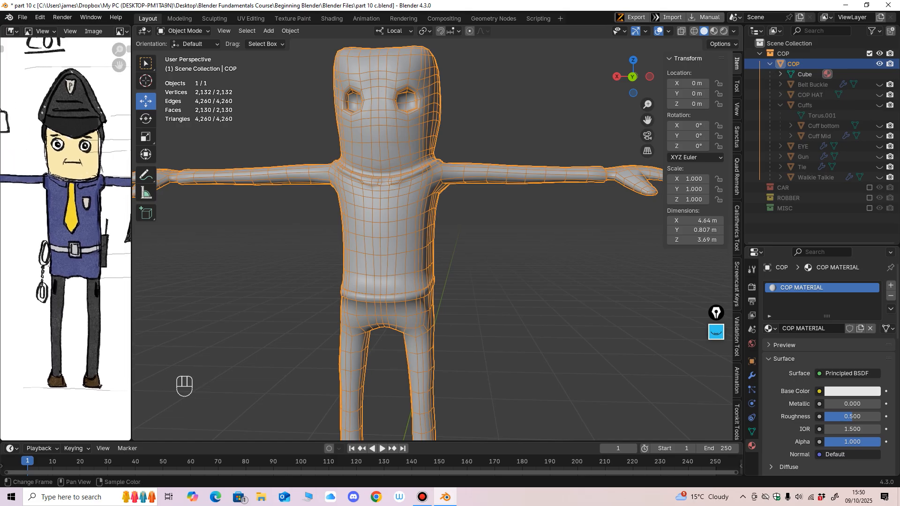
{"action": "middle_click_drag", "start_coordinate": [399, 253], "coordinate": [437, 258], "text": "alt"}
{"action": "mouse_move", "coordinate": [437, 258]}
{"action": "middle_mouse_down", "text": "ctrl"}
{"action": "mouse_move", "coordinate": [437, 237]}
{"action": "mouse_move", "coordinate": [437, 256]}
{"action": "mouse_move", "coordinate": [492, 251]}
{"action": "mouse_move", "coordinate": [446, 243]}
{"action": "middle_mouse_up", "text": "ctrl"}
Check the cop body's modifiers, return to its material settings and frame the body in back orthographic view.
{"action": "left_click", "coordinate": [752, 375]}
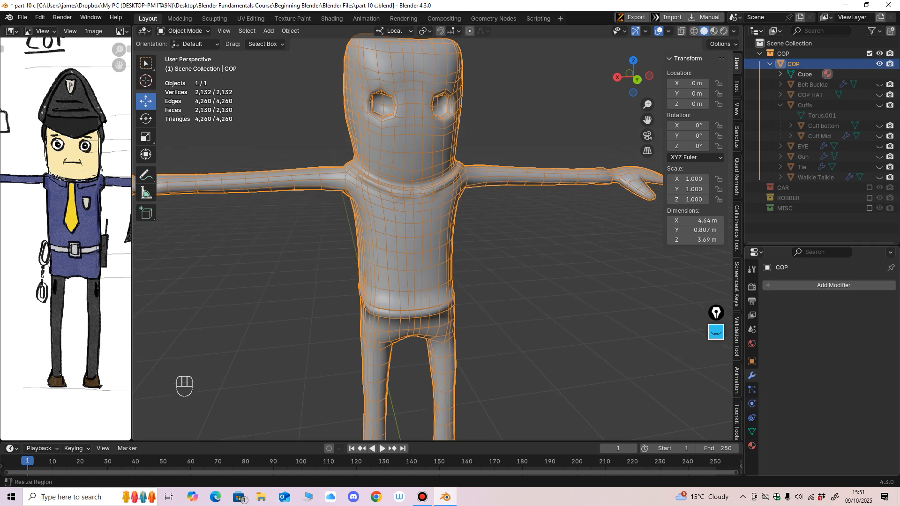
{"action": "left_click", "coordinate": [751, 446]}
{"action": "scroll", "coordinate": [435, 234], "scroll_direction": "down", "scroll_amount": 1}
{"action": "middle_click_drag", "start_coordinate": [436, 234], "coordinate": [421, 284]}
{"action": "scroll", "coordinate": [441, 269], "scroll_direction": "up", "scroll_amount": 3}
{"action": "scroll", "coordinate": [436, 229], "scroll_direction": "down", "scroll_amount": 3}
{"action": "scroll", "coordinate": [418, 289], "scroll_direction": "up", "scroll_amount": 1}
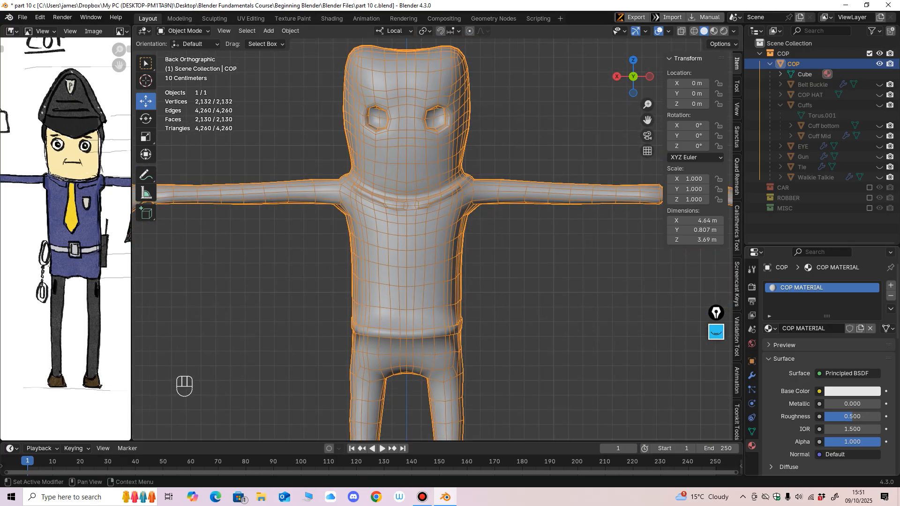
Set the base colour of COP MATERIAL to a saturated blue, hue about 0.667 and saturation about 0.98.
{"action": "left_click", "coordinate": [852, 391]}
{"action": "left_click", "coordinate": [852, 392]}
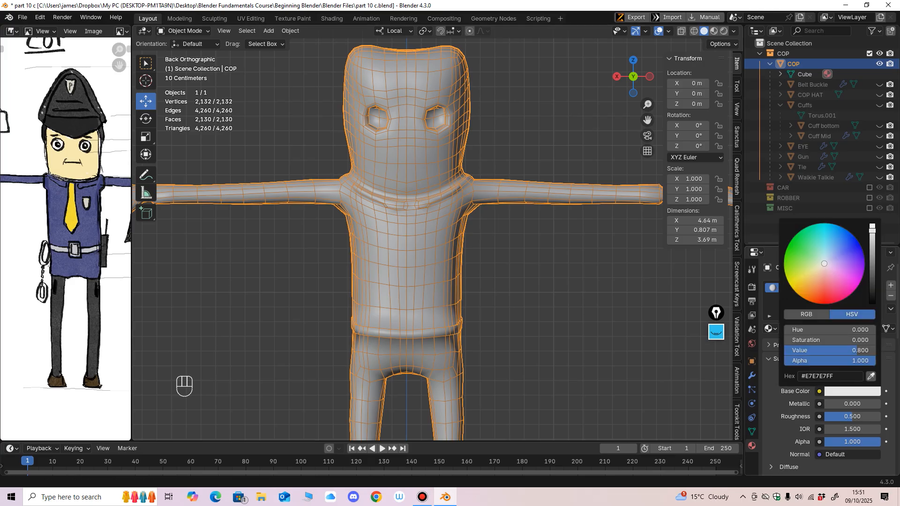
{"action": "left_click_drag", "start_coordinate": [839, 267], "coordinate": [855, 247]}
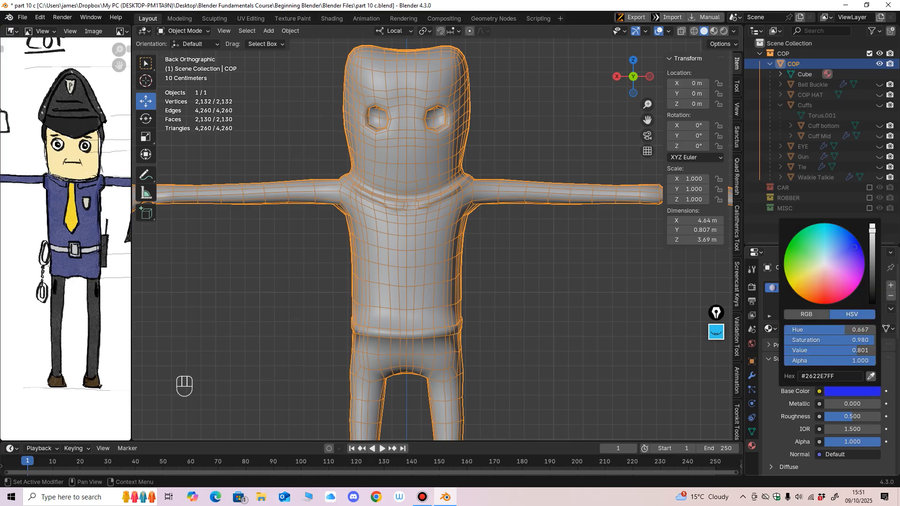
Switch to Material Preview shading and darken COP MATERIAL's base colour to hue 0.682, saturation 0.987, value 0.551.
{"action": "left_click", "coordinate": [713, 30]}
{"action": "middle_click_drag", "start_coordinate": [398, 234], "coordinate": [391, 211], "text": "shift"}
{"action": "left_click", "coordinate": [852, 391]}
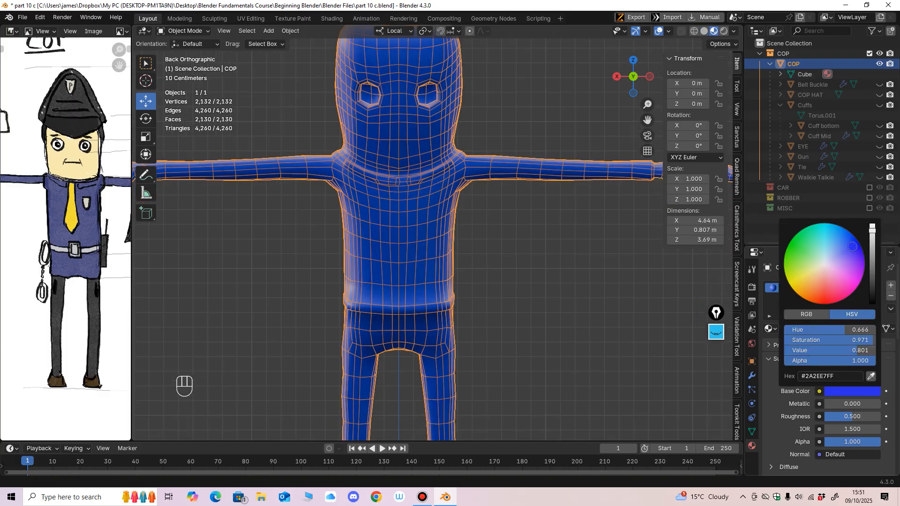
{"action": "mouse_move", "coordinate": [852, 247]}
{"action": "left_mouse_down"}
{"action": "mouse_move", "coordinate": [872, 238]}
{"action": "mouse_move", "coordinate": [859, 255]}
{"action": "left_mouse_up"}
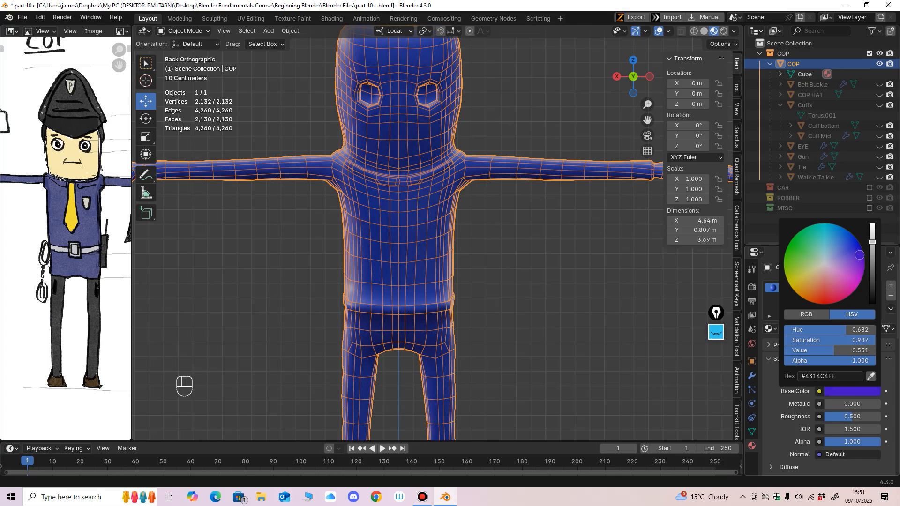
{"action": "scroll", "coordinate": [422, 234], "scroll_direction": "down", "scroll_amount": 1}
{"action": "middle_click_drag", "start_coordinate": [422, 234], "coordinate": [403, 242], "text": "shift"}
{"action": "scroll", "coordinate": [398, 257], "scroll_direction": "up", "scroll_amount": 1}
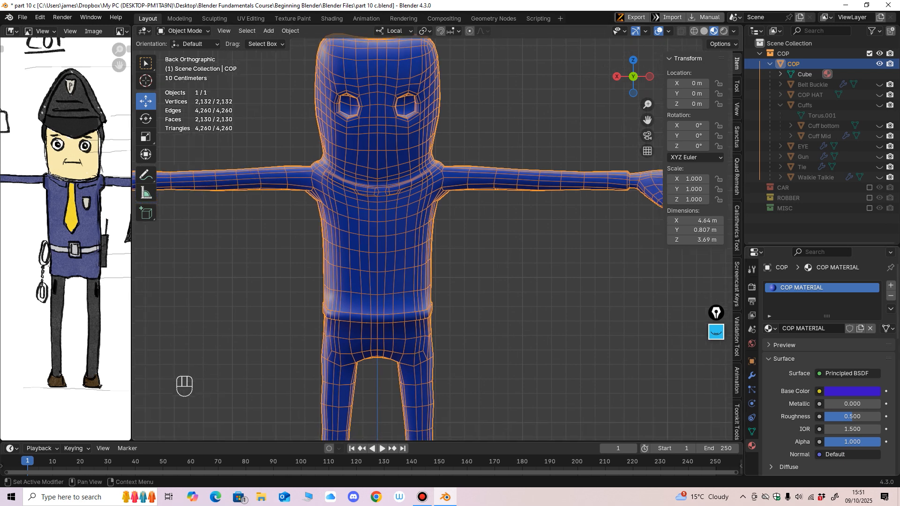
Rename the cop body's material COP TORSO.
{"action": "double_click", "coordinate": [802, 287]}
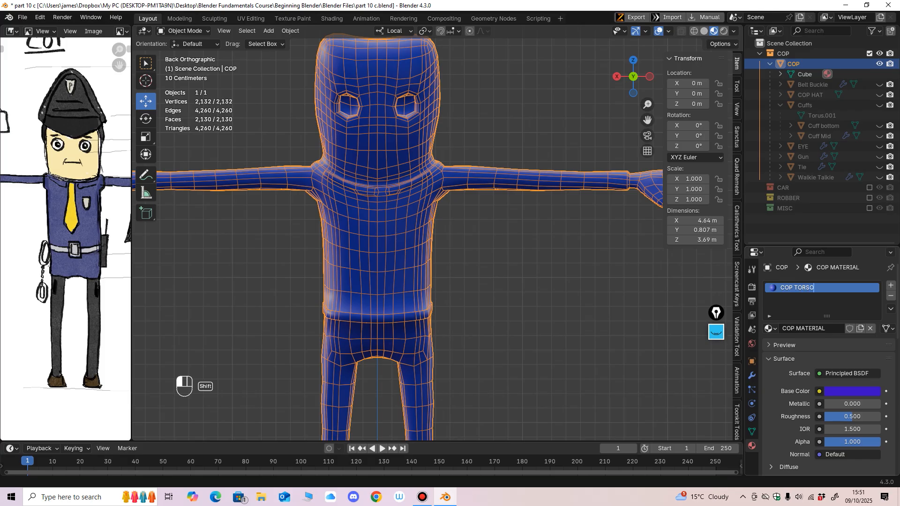
{"action": "type", "text": "COP TORSO"}
{"action": "key", "text": "Return"}
{"action": "scroll", "coordinate": [431, 215], "scroll_direction": "up", "scroll_amount": 1}
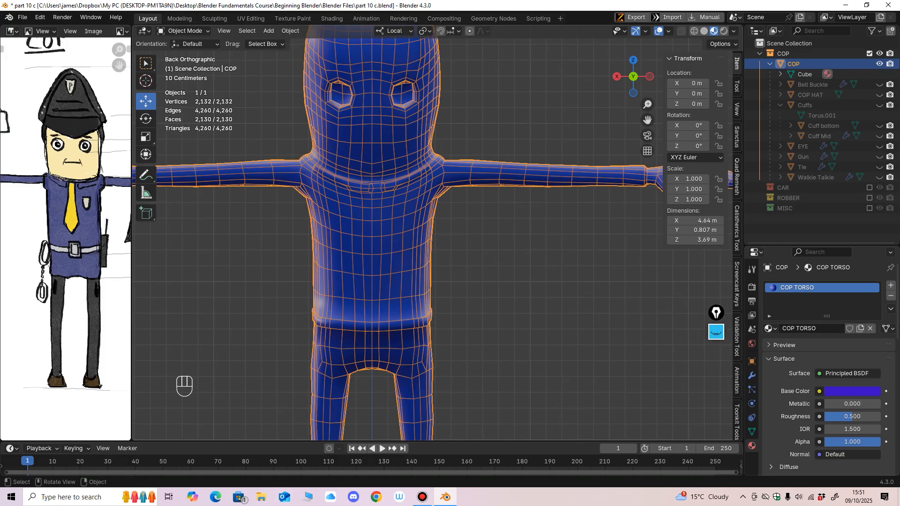
{"action": "scroll", "coordinate": [507, 244], "scroll_direction": "down", "scroll_amount": 2}
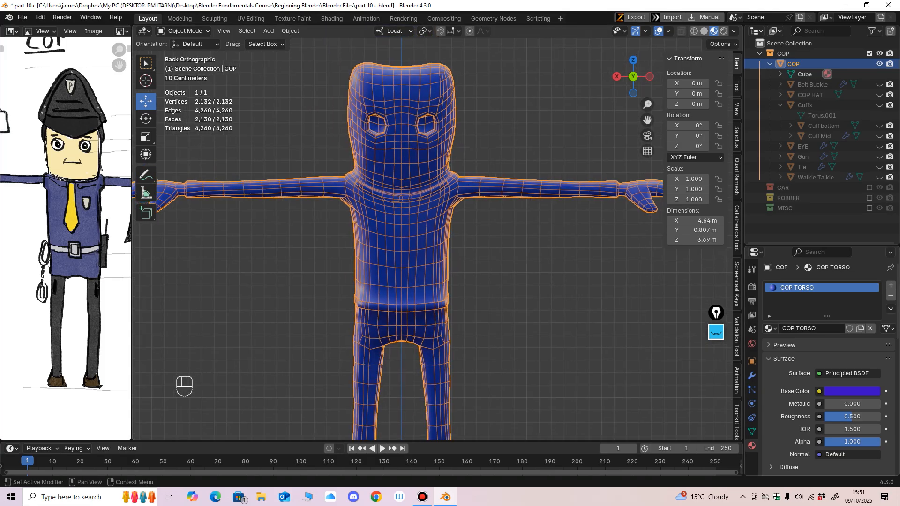
Add a second material slot to the cop body with a new material named COP SKIN.
{"action": "left_click", "coordinate": [890, 285]}
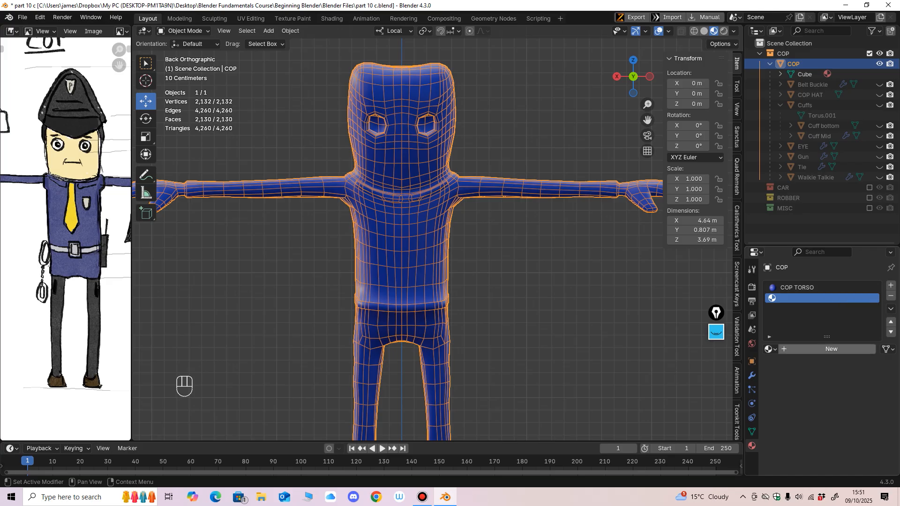
{"action": "left_click", "coordinate": [831, 349]}
{"action": "double_click", "coordinate": [798, 298]}
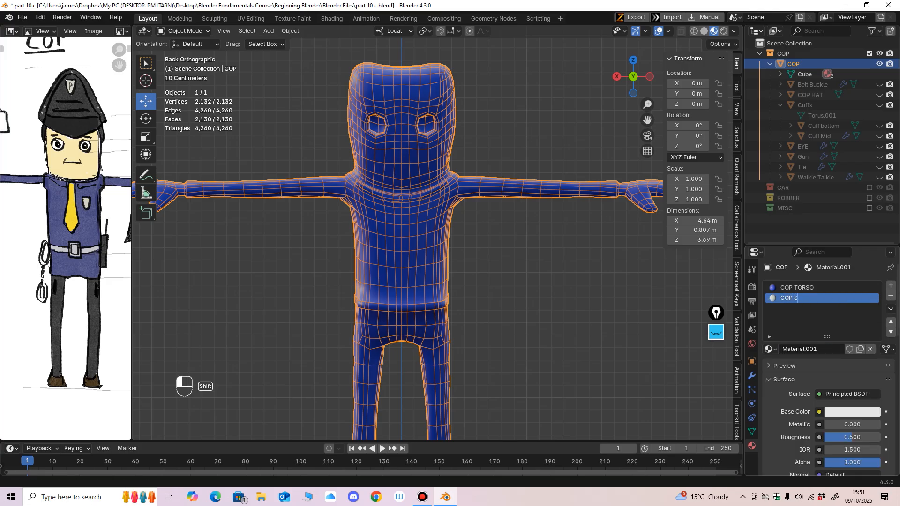
{"action": "key", "text": "Return"}
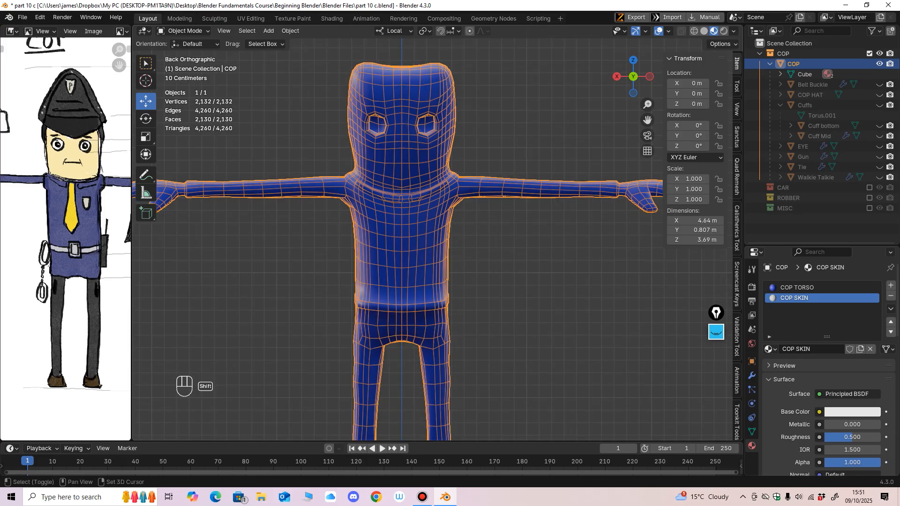
Enter Edit Mode on the cop body with face selection and box-select the front faces of the head.
{"action": "middle_click_drag", "start_coordinate": [402, 68], "coordinate": [420, 116], "text": "shift"}
{"action": "scroll", "coordinate": [421, 116], "scroll_direction": "up", "scroll_amount": 2}
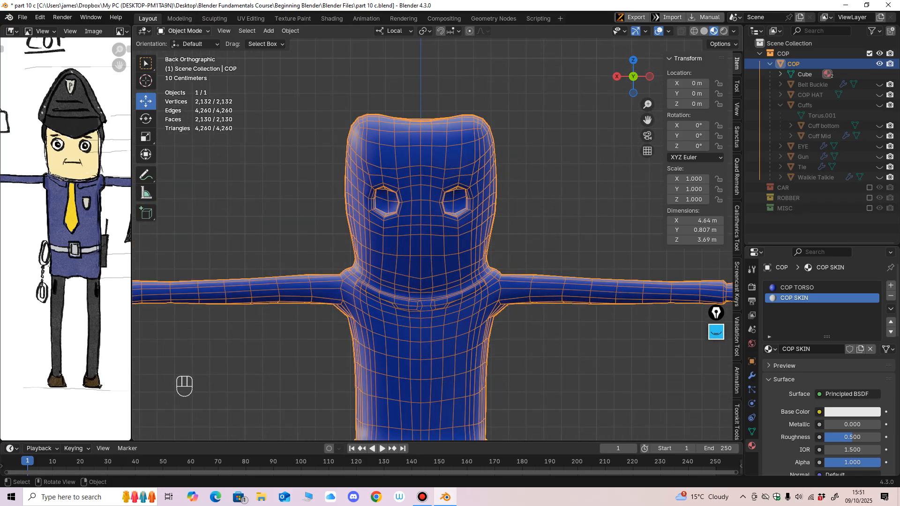
{"action": "left_click", "coordinate": [186, 31]}
{"action": "left_click", "coordinate": [185, 54]}
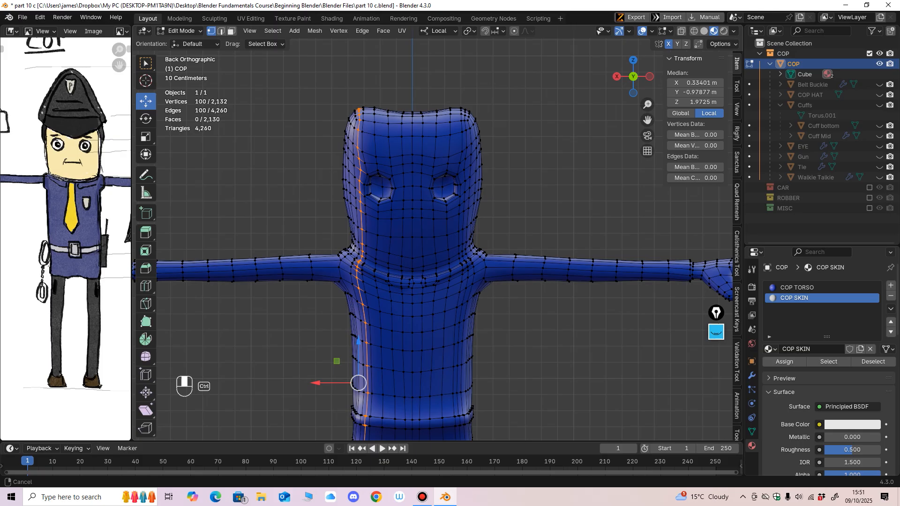
{"action": "key", "text": "3"}
{"action": "left_click_drag", "start_coordinate": [323, 92], "coordinate": [501, 259]}
{"action": "scroll", "coordinate": [401, 291], "scroll_direction": "up", "scroll_amount": 2}
{"action": "key", "text": "shift"}
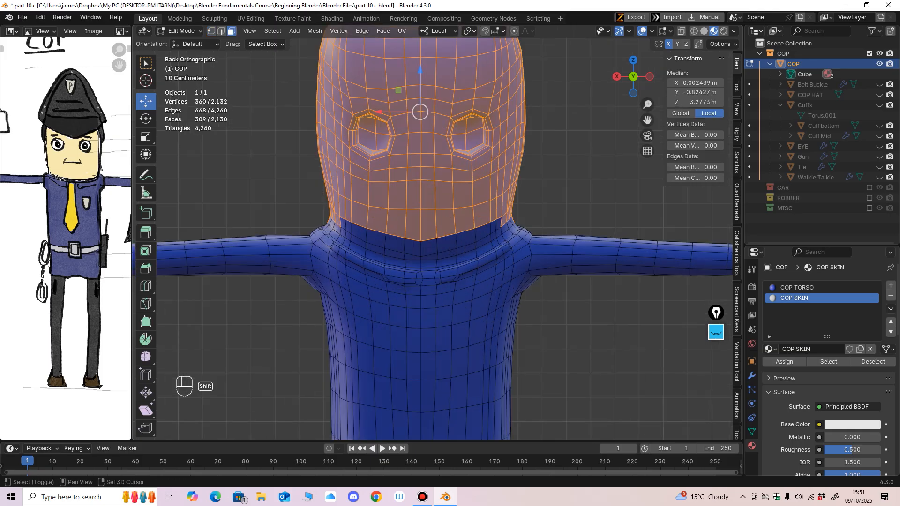
Turn on X-ray and reselect the head through the mesh, extending the selection towards the neck.
{"action": "left_click", "coordinate": [682, 31]}
{"action": "scroll", "coordinate": [437, 187], "scroll_direction": "down", "scroll_amount": 4}
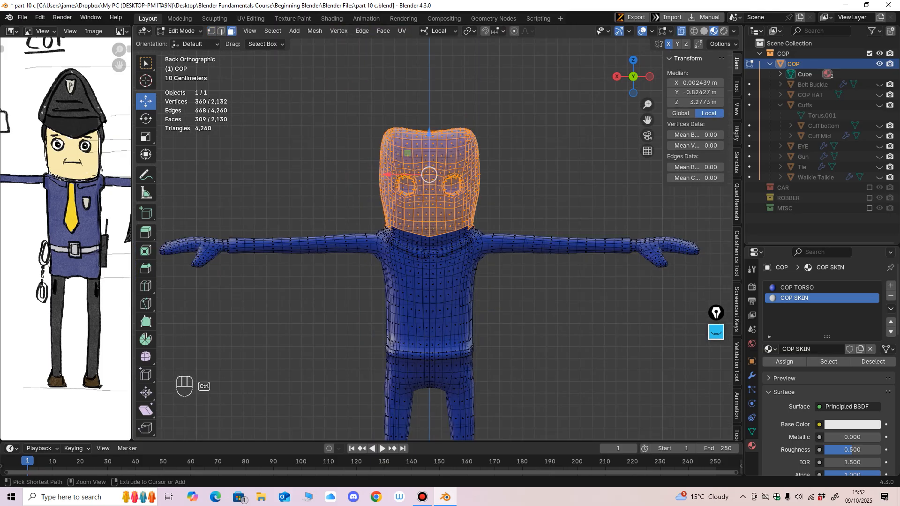
{"action": "left_click_drag", "start_coordinate": [347, 93], "coordinate": [515, 216]}
{"action": "scroll", "coordinate": [515, 216], "scroll_direction": "up", "scroll_amount": 5}
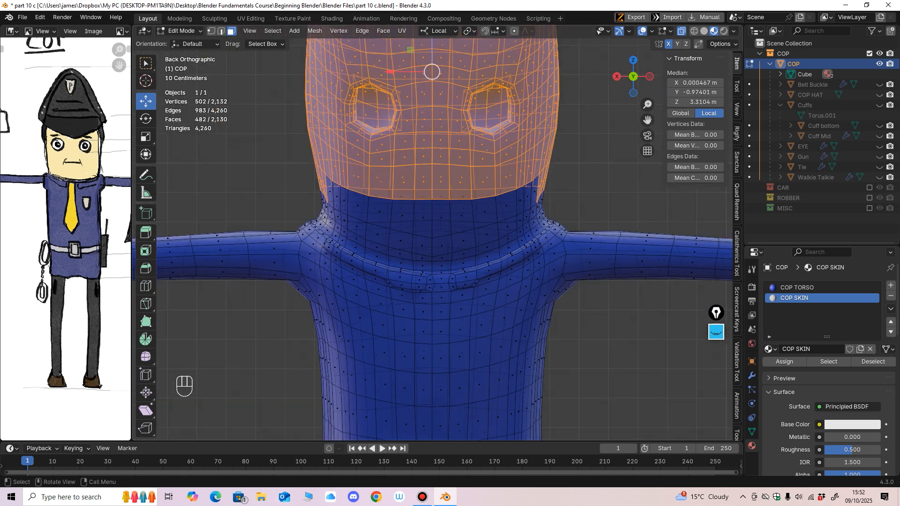
{"action": "left_click_drag", "start_coordinate": [286, 136], "coordinate": [545, 209], "text": "shift"}
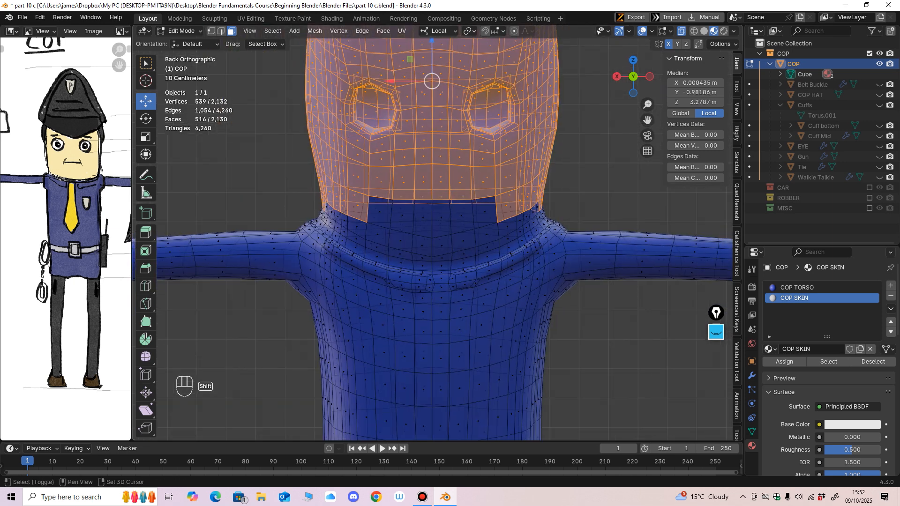
Add the chin and neck faces down to the collar to the head selection.
{"action": "left_click_drag", "start_coordinate": [373, 196], "coordinate": [477, 256], "text": "shift"}
{"action": "left_click_drag", "start_coordinate": [396, 248], "coordinate": [443, 267], "text": "shift"}
{"action": "left_click_drag", "start_coordinate": [310, 178], "coordinate": [357, 222], "text": "shift"}
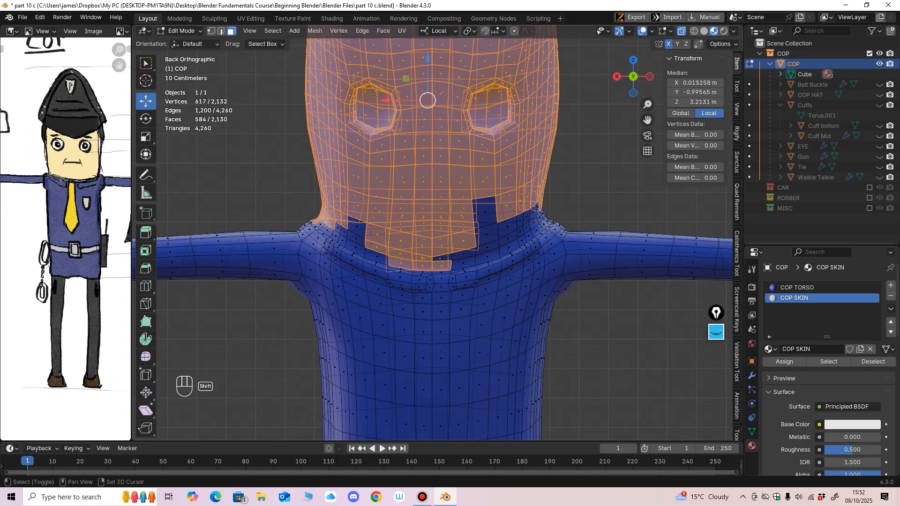
{"action": "left_click_drag", "start_coordinate": [551, 175], "coordinate": [521, 222], "text": "shift"}
{"action": "middle_click_drag", "start_coordinate": [522, 224], "coordinate": [521, 203], "text": "ctrl"}
{"action": "left_click_drag", "start_coordinate": [464, 168], "coordinate": [510, 262], "text": "shift"}
{"action": "middle_click_drag", "start_coordinate": [508, 265], "coordinate": [509, 241], "text": "ctrl"}
Add missed faces along the front of the collar line to the head selection.
{"action": "left_click", "coordinate": [479, 283], "text": "shift"}
{"action": "left_click", "coordinate": [446, 273], "text": "shift"}
{"action": "middle_click_drag", "start_coordinate": [446, 273], "coordinate": [465, 300], "text": "ctrl"}
{"action": "left_click", "coordinate": [360, 224], "text": "shift"}
{"action": "left_click", "coordinate": [359, 243], "text": "shift"}
{"action": "left_click", "coordinate": [356, 259], "text": "shift"}
{"action": "mouse_move", "coordinate": [356, 258]}
{"action": "middle_mouse_down"}
{"action": "mouse_move", "coordinate": [367, 266]}
{"action": "mouse_move", "coordinate": [368, 257]}
{"action": "middle_mouse_up"}
{"action": "left_click", "coordinate": [394, 307], "text": "shift"}
{"action": "left_click", "coordinate": [316, 275], "text": "shift"}
{"action": "left_click", "coordinate": [296, 266], "text": "shift"}
{"action": "left_click", "coordinate": [300, 249], "text": "shift"}
Refine the selected faces around the side of the neck, working towards the back of the collar.
{"action": "middle_click_drag", "start_coordinate": [300, 250], "coordinate": [285, 277]}
{"action": "left_click", "coordinate": [368, 306], "text": "shift"}
{"action": "left_click", "coordinate": [329, 281], "text": "shift"}
{"action": "left_click", "coordinate": [245, 224], "text": "shift"}
{"action": "middle_click_drag", "start_coordinate": [245, 224], "coordinate": [277, 240]}
{"action": "left_click", "coordinate": [270, 281], "text": "shift"}
{"action": "left_click", "coordinate": [243, 284], "text": "shift"}
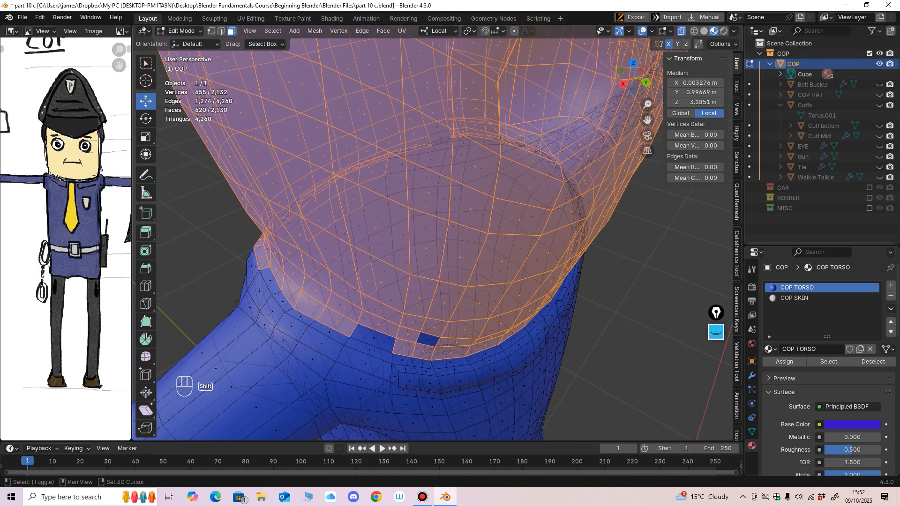
{"action": "middle_click_drag", "start_coordinate": [257, 283], "coordinate": [345, 296]}
{"action": "left_click", "coordinate": [304, 296], "text": "shift"}
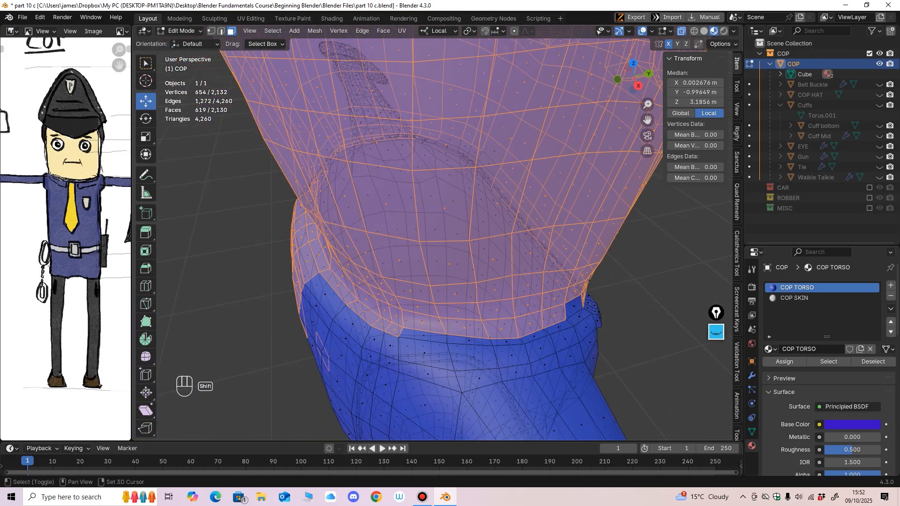
{"action": "middle_click_drag", "start_coordinate": [366, 328], "coordinate": [435, 312]}
{"action": "left_click", "coordinate": [423, 382], "text": "shift"}
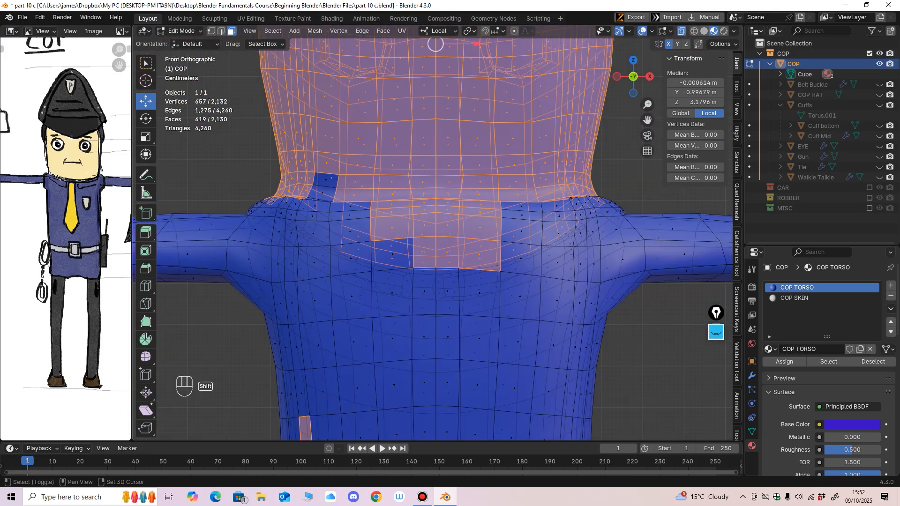
Correct the selected faces at the back of the collar and turn off X-ray to see only surface faces.
{"action": "left_click", "coordinate": [425, 253], "text": "shift"}
{"action": "left_click", "coordinate": [447, 254], "text": "shift"}
{"action": "left_click", "coordinate": [477, 255], "text": "shift"}
{"action": "middle_click_drag", "start_coordinate": [479, 260], "coordinate": [494, 280]}
{"action": "left_click", "coordinate": [449, 271], "text": "shift"}
{"action": "left_click", "coordinate": [476, 269], "text": "shift"}
{"action": "scroll", "coordinate": [480, 274], "scroll_direction": "up", "scroll_amount": 1}
{"action": "left_click", "coordinate": [682, 31]}
{"action": "left_click", "coordinate": [484, 302], "text": "shift"}
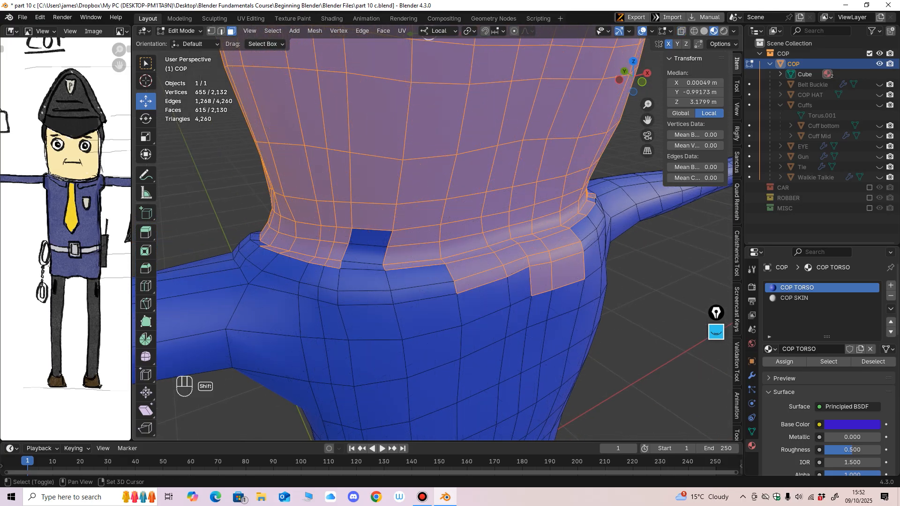
Deselect the extra torso faces hanging below the back neckline.
{"action": "left_click", "coordinate": [540, 279], "text": "shift"}
{"action": "left_click", "coordinate": [566, 272], "text": "shift"}
{"action": "left_click", "coordinate": [566, 252], "text": "shift"}
{"action": "left_click", "coordinate": [539, 258], "text": "shift"}
{"action": "left_click", "coordinate": [517, 266], "text": "shift"}
{"action": "left_click", "coordinate": [482, 279], "text": "shift"}
{"action": "left_click", "coordinate": [475, 266], "text": "shift"}
{"action": "left_click", "coordinate": [511, 254], "text": "shift"}
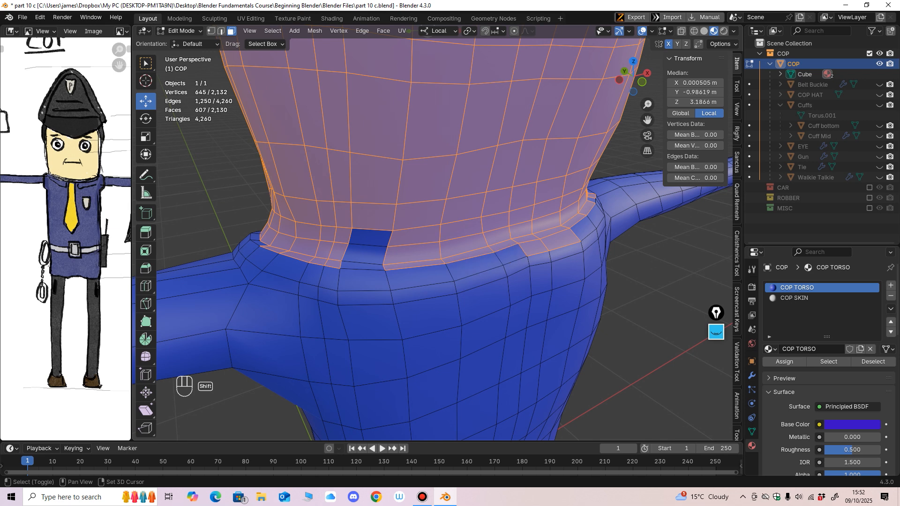
{"action": "left_click", "coordinate": [533, 248], "text": "shift"}
{"action": "left_click", "coordinate": [560, 240], "text": "shift"}
Fill the gap in the back neck selection and deselect the surplus faces along its lower edge.
{"action": "middle_click_drag", "start_coordinate": [394, 251], "coordinate": [388, 254]}
{"action": "left_click", "coordinate": [354, 245], "text": "shift"}
{"action": "left_click", "coordinate": [352, 259], "text": "shift"}
{"action": "left_click", "coordinate": [349, 271], "text": "shift"}
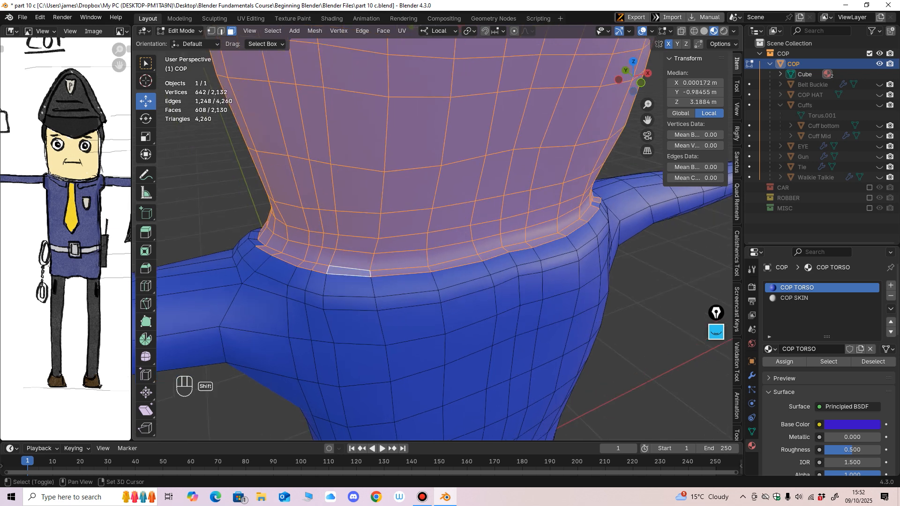
{"action": "left_click", "coordinate": [269, 250], "text": "shift"}
{"action": "left_click", "coordinate": [289, 259], "text": "shift"}
{"action": "left_click", "coordinate": [308, 265], "text": "shift"}
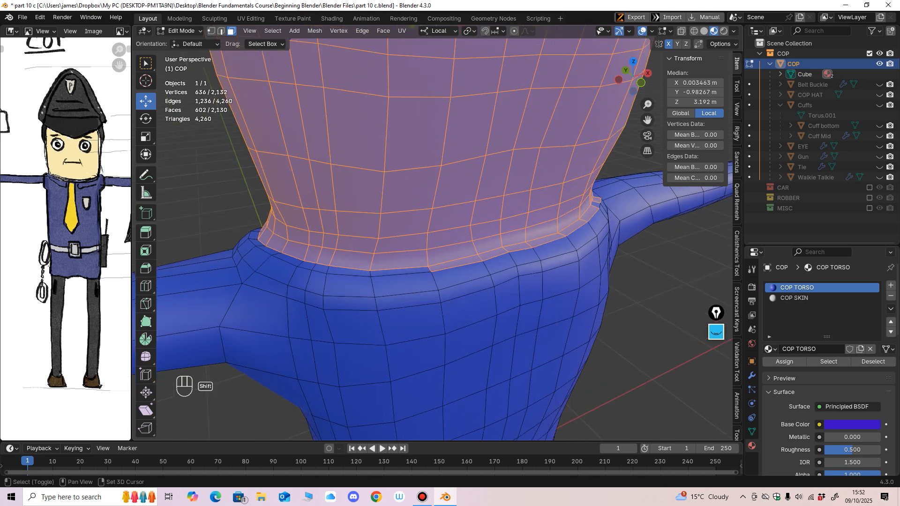
{"action": "left_click", "coordinate": [494, 254], "text": "shift"}
{"action": "middle_click_drag", "start_coordinate": [495, 255], "coordinate": [481, 261]}
{"action": "left_click", "coordinate": [489, 266], "text": "shift"}
{"action": "left_click", "coordinate": [524, 261], "text": "shift"}
{"action": "left_click", "coordinate": [560, 243], "text": "shift"}
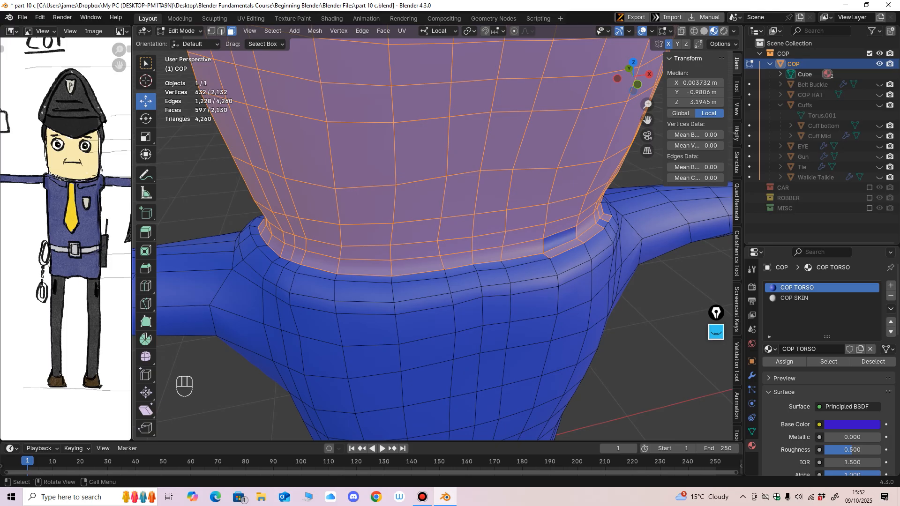
Tidy the face selection around the side of the neck and deselect the stray face on the torso.
{"action": "middle_click_drag", "start_coordinate": [559, 246], "coordinate": [446, 285]}
{"action": "left_click", "coordinate": [530, 281], "text": "shift"}
{"action": "left_click", "coordinate": [527, 272], "text": "shift"}
{"action": "left_click", "coordinate": [570, 271], "text": "shift"}
{"action": "left_click", "coordinate": [570, 297], "text": "shift"}
{"action": "left_click", "coordinate": [397, 278], "text": "shift"}
{"action": "left_click", "coordinate": [440, 279], "text": "shift"}
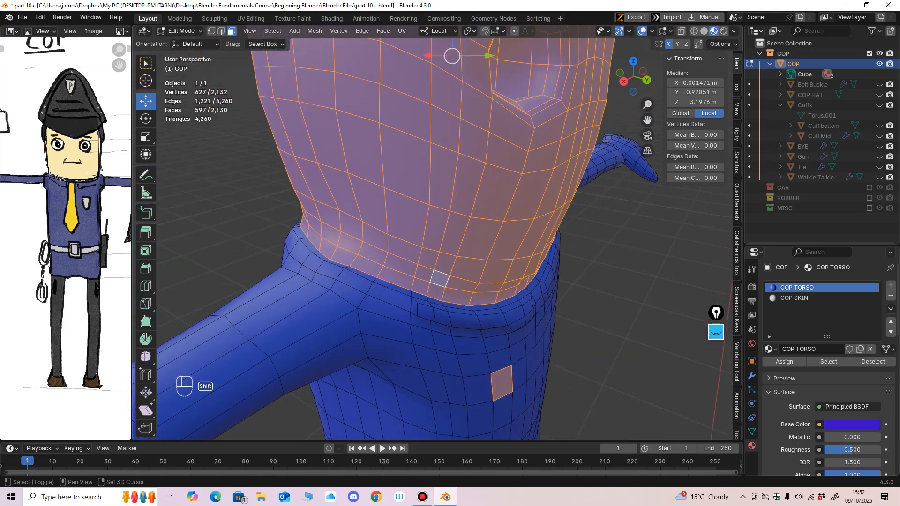
{"action": "left_click", "coordinate": [502, 383], "text": "shift"}
{"action": "middle_click_drag", "start_coordinate": [501, 380], "coordinate": [407, 363]}
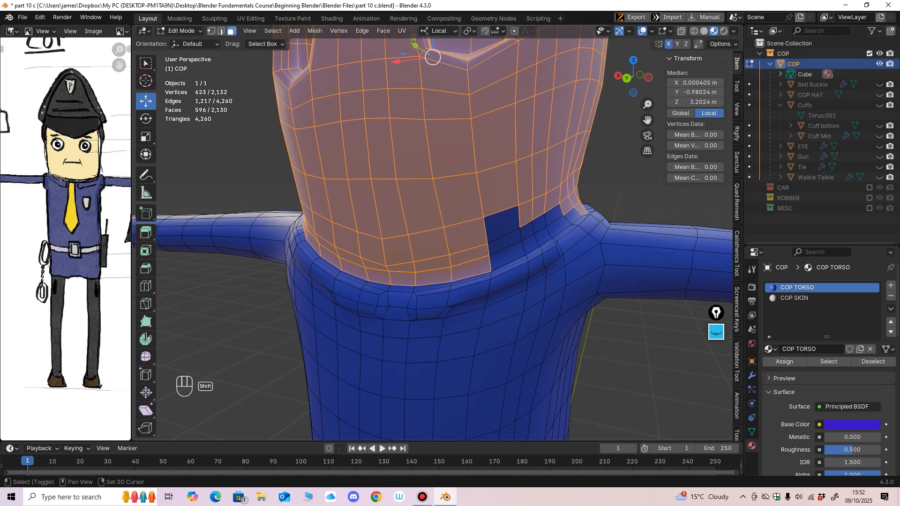
Add the missing faces along the front and side neckline to close the gap in the head selection.
{"action": "left_click", "coordinate": [502, 225], "text": "shift"}
{"action": "left_click", "coordinate": [505, 244], "text": "shift"}
{"action": "left_click", "coordinate": [507, 257], "text": "shift"}
{"action": "middle_click_drag", "start_coordinate": [507, 256], "coordinate": [485, 264]}
{"action": "left_click", "coordinate": [483, 255], "text": "shift"}
{"action": "left_click", "coordinate": [486, 269], "text": "shift"}
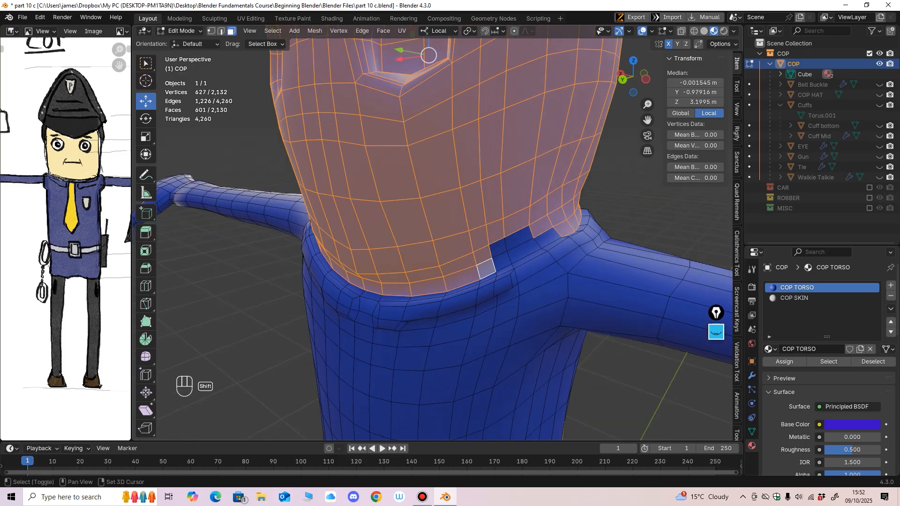
{"action": "left_click", "coordinate": [498, 248], "text": "shift"}
{"action": "left_click", "coordinate": [501, 262], "text": "shift"}
{"action": "left_click", "coordinate": [519, 239], "text": "shift"}
{"action": "left_click", "coordinate": [523, 252], "text": "shift"}
{"action": "left_click", "coordinate": [546, 239], "text": "shift"}
{"action": "middle_click_drag", "start_coordinate": [547, 241], "coordinate": [523, 234]}
Check the neck selection from all sides, deselect the remaining stray faces and make COP SKIN the active slot.
{"action": "left_click", "coordinate": [794, 298]}
{"action": "middle_click_drag", "start_coordinate": [450, 262], "coordinate": [631, 293]}
{"action": "middle_click_drag", "start_coordinate": [375, 277], "coordinate": [539, 267]}
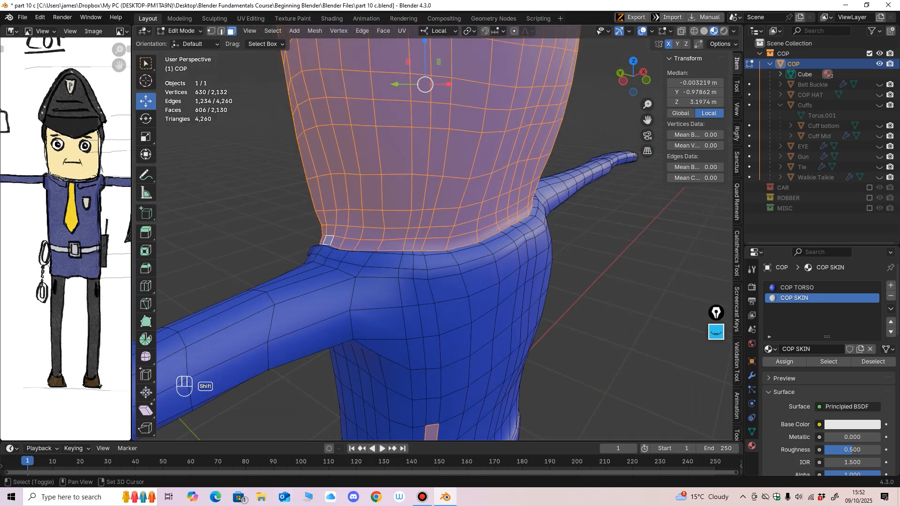
{"action": "left_click", "coordinate": [317, 248], "text": "shift"}
{"action": "scroll", "coordinate": [375, 300], "scroll_direction": "down", "scroll_amount": 1}
{"action": "middle_click_drag", "start_coordinate": [375, 328], "coordinate": [364, 155], "text": "shift"}
{"action": "middle_click_drag", "start_coordinate": [366, 244], "coordinate": [516, 250]}
{"action": "middle_click_drag", "start_coordinate": [459, 159], "coordinate": [462, 352], "text": "shift"}
{"action": "middle_click_drag", "start_coordinate": [460, 272], "coordinate": [405, 331], "text": "alt"}
{"action": "middle_click_drag", "start_coordinate": [469, 253], "coordinate": [462, 230]}
{"action": "scroll", "coordinate": [445, 248], "scroll_direction": "down", "scroll_amount": 2}
{"action": "left_click", "coordinate": [793, 298]}
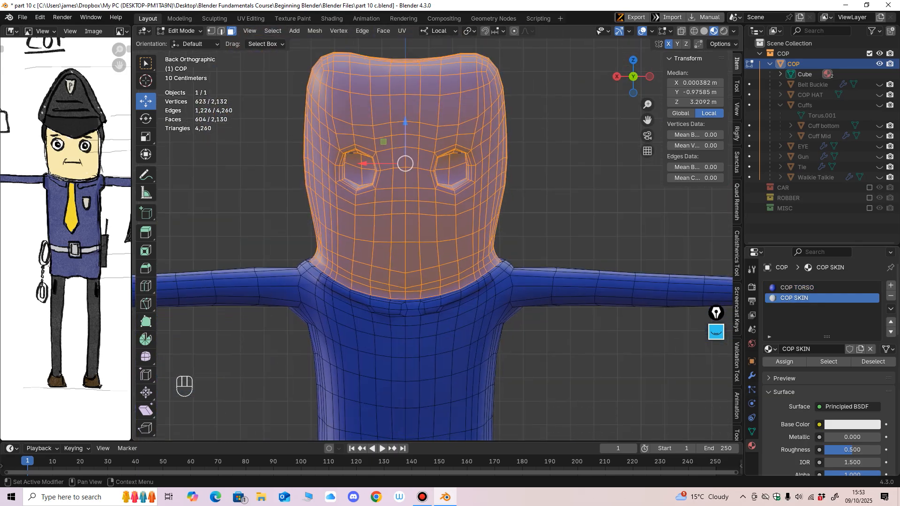
Set COP SKIN's base colour to a light peach-orange skin tone, keeping the head faces selected.
{"action": "middle_click_drag", "start_coordinate": [359, 412], "coordinate": [360, 384], "text": "ctrl"}
{"action": "left_click", "coordinate": [852, 425]}
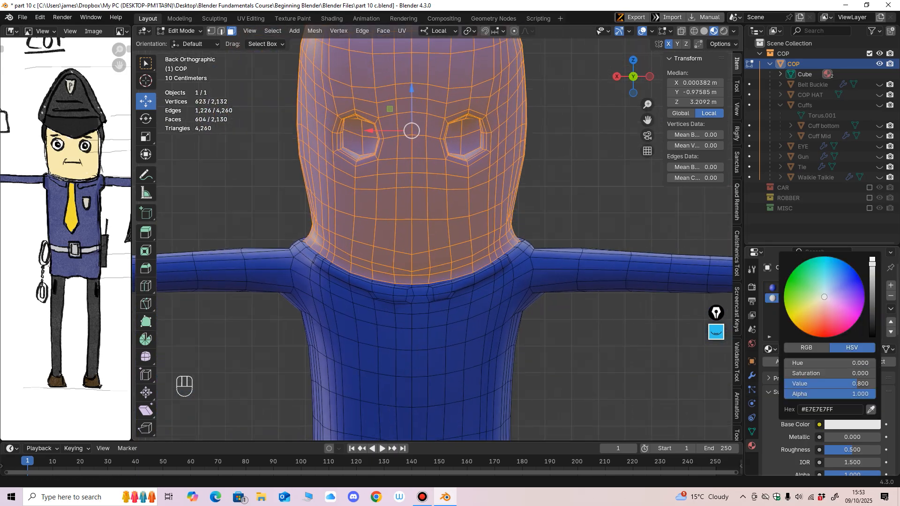
{"action": "left_click_drag", "start_coordinate": [824, 298], "coordinate": [814, 315]}
{"action": "middle_click_drag", "start_coordinate": [558, 171], "coordinate": [553, 216], "text": "ctrl"}
{"action": "left_click", "coordinate": [560, 190]}
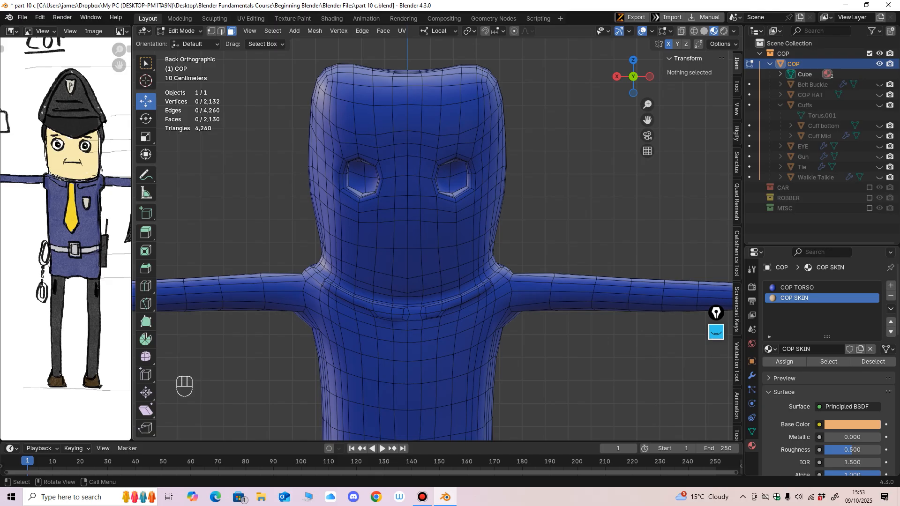
{"action": "key", "text": "ctrl+z"}
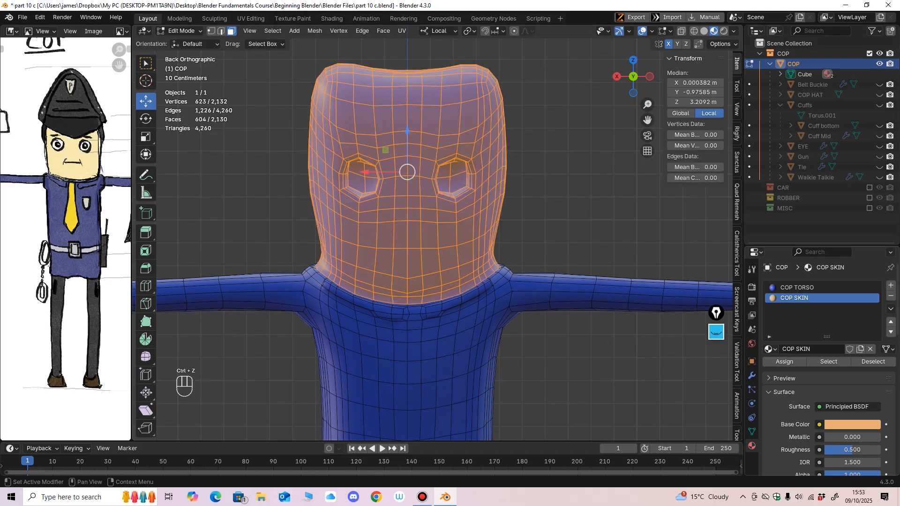
Assign COP SKIN to the selected head and neck faces and clear the selection.
{"action": "left_click", "coordinate": [784, 361]}
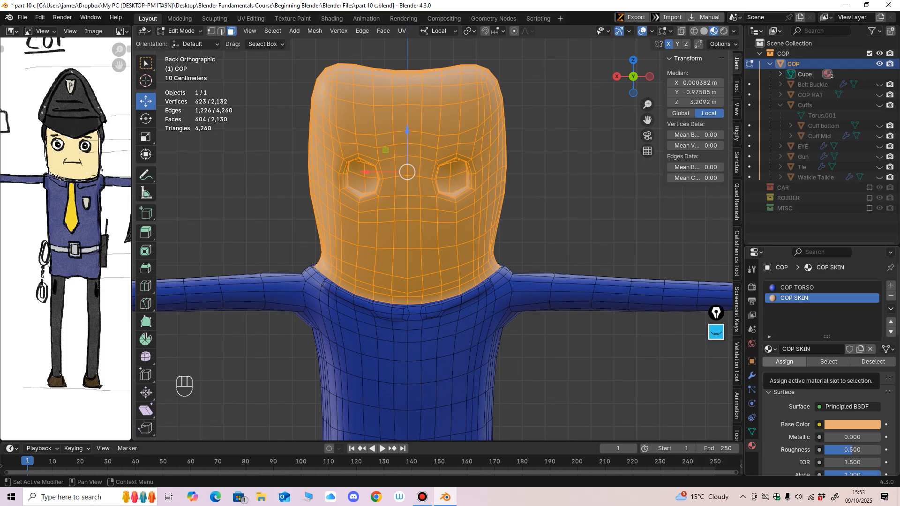
{"action": "left_click", "coordinate": [595, 354]}
{"action": "middle_click_drag", "start_coordinate": [538, 225], "coordinate": [539, 300], "text": "ctrl"}
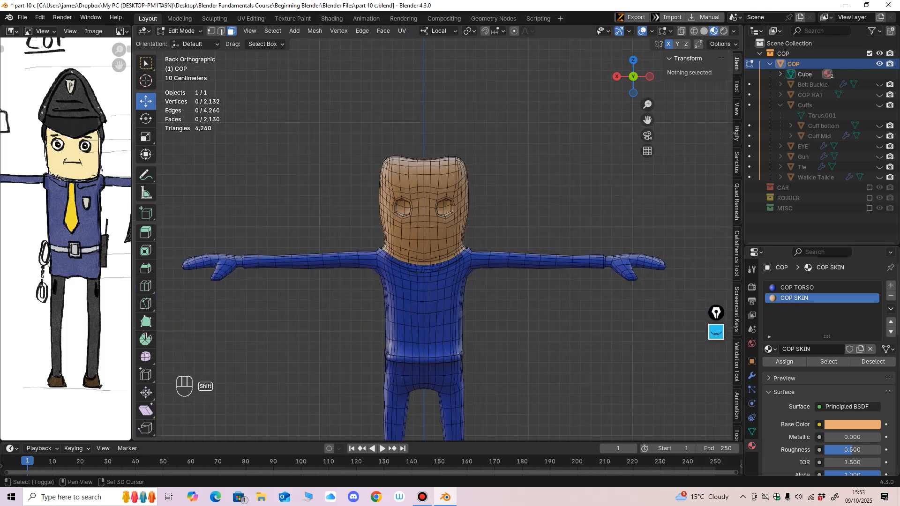
Select all faces of one hand up to the wrist, front and back, using X-ray, and assign COP SKIN to them.
{"action": "mouse_move", "coordinate": [539, 263]}
{"action": "middle_mouse_down"}
{"action": "mouse_move", "coordinate": [492, 314]}
{"action": "mouse_move", "coordinate": [537, 265]}
{"action": "mouse_move", "coordinate": [535, 248]}
{"action": "middle_mouse_up"}
{"action": "middle_click_drag", "start_coordinate": [534, 248], "coordinate": [506, 201], "text": "shift"}
{"action": "middle_click_drag", "start_coordinate": [539, 253], "coordinate": [458, 231], "text": "shift"}
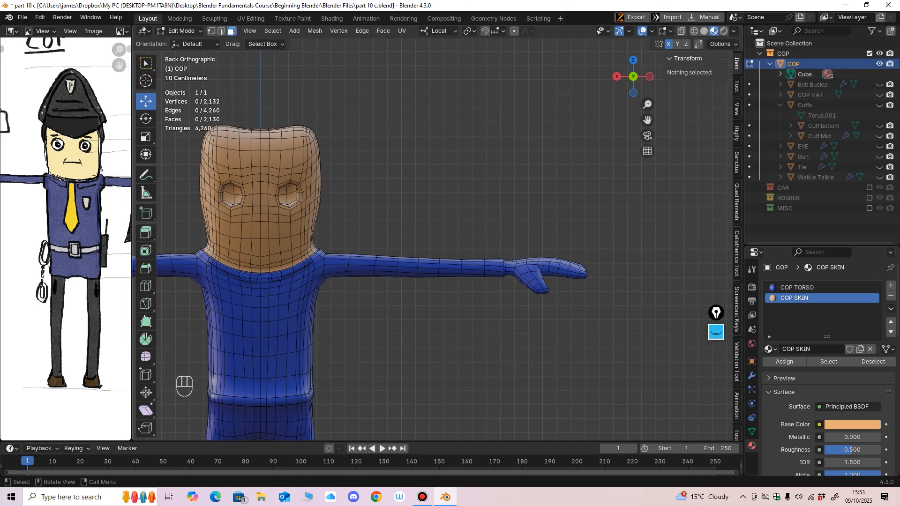
{"action": "scroll", "coordinate": [659, 267], "scroll_direction": "up", "scroll_amount": 1}
{"action": "left_click_drag", "start_coordinate": [467, 197], "coordinate": [603, 339]}
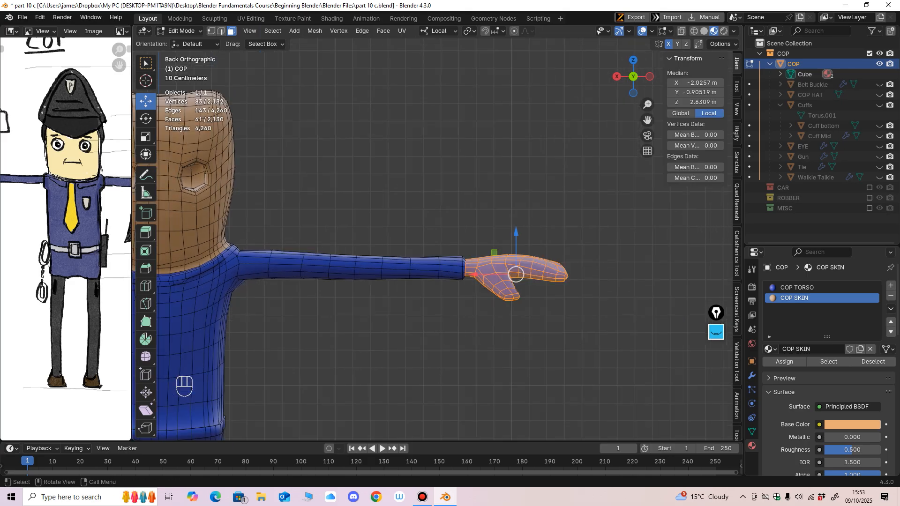
{"action": "left_click_drag", "start_coordinate": [591, 216], "coordinate": [477, 343]}
{"action": "mouse_move", "coordinate": [477, 343]}
{"action": "middle_mouse_down"}
{"action": "mouse_move", "coordinate": [477, 363]}
{"action": "mouse_move", "coordinate": [477, 354]}
{"action": "middle_mouse_up"}
{"action": "key", "text": "ctrl+KP_1"}
{"action": "left_click_drag", "start_coordinate": [576, 226], "coordinate": [468, 334]}
{"action": "mouse_move", "coordinate": [468, 335]}
{"action": "middle_mouse_down", "text": "ctrl"}
{"action": "mouse_move", "coordinate": [467, 413]}
{"action": "mouse_move", "coordinate": [468, 323]}
{"action": "middle_mouse_up", "text": "ctrl"}
{"action": "middle_click_drag", "start_coordinate": [468, 323], "coordinate": [298, 282]}
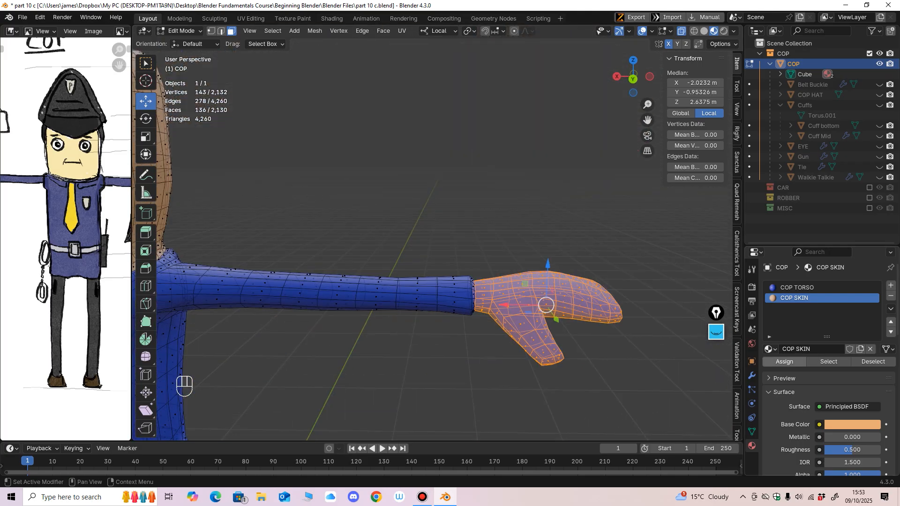
{"action": "middle_click_drag", "start_coordinate": [600, 282], "coordinate": [529, 276]}
Select all faces of the opposite hand up to the wrist, assign COP SKIN to them and clear the selection.
{"action": "middle_click_drag", "start_coordinate": [422, 277], "coordinate": [618, 267]}
{"action": "middle_click_drag", "start_coordinate": [398, 263], "coordinate": [529, 277], "text": "shift"}
{"action": "left_click_drag", "start_coordinate": [208, 199], "coordinate": [312, 339]}
{"action": "left_click", "coordinate": [323, 337]}
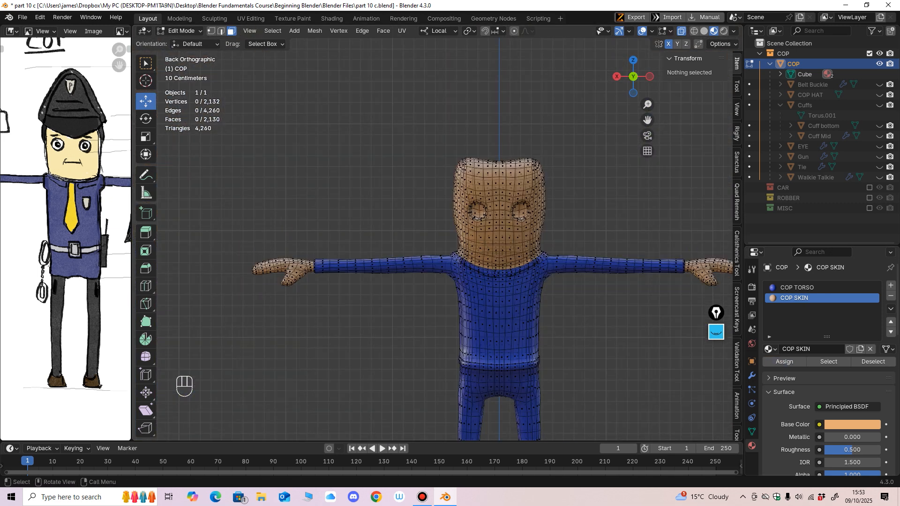
Return to Object Mode, check the whole figure down to the legs and reselect the cop's body.
{"action": "middle_click_drag", "start_coordinate": [328, 328], "coordinate": [331, 355]}
{"action": "key", "text": "Tab"}
{"action": "scroll", "coordinate": [394, 300], "scroll_direction": "down", "scroll_amount": 2}
{"action": "middle_click_drag", "start_coordinate": [394, 300], "coordinate": [390, 271]}
{"action": "key", "text": "alt+a"}
{"action": "middle_click_drag", "start_coordinate": [469, 272], "coordinate": [394, 253], "text": "shift"}
{"action": "middle_click_drag", "start_coordinate": [393, 263], "coordinate": [389, 234]}
{"action": "middle_click_drag", "start_coordinate": [389, 234], "coordinate": [452, 281], "text": "ctrl"}
{"action": "middle_click_drag", "start_coordinate": [452, 282], "coordinate": [421, 268], "text": "ctrl"}
{"action": "middle_click_drag", "start_coordinate": [422, 267], "coordinate": [445, 175], "text": "ctrl"}
{"action": "left_click", "coordinate": [435, 234]}
{"action": "mouse_move", "coordinate": [441, 234]}
{"action": "middle_mouse_down"}
{"action": "mouse_move", "coordinate": [497, 246]}
{"action": "mouse_move", "coordinate": [483, 251]}
{"action": "mouse_move", "coordinate": [436, 233]}
{"action": "middle_mouse_up"}
{"action": "middle_click_drag", "start_coordinate": [435, 233], "coordinate": [436, 195], "text": "ctrl"}
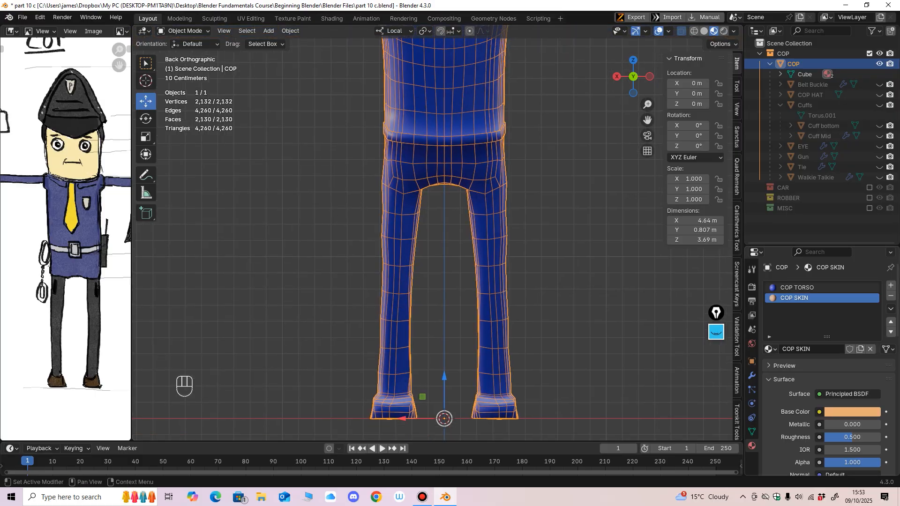
Add another material slot to the cop's body with a new material named COP TROUSERS.
{"action": "left_click", "coordinate": [890, 285]}
{"action": "left_click", "coordinate": [830, 349]}
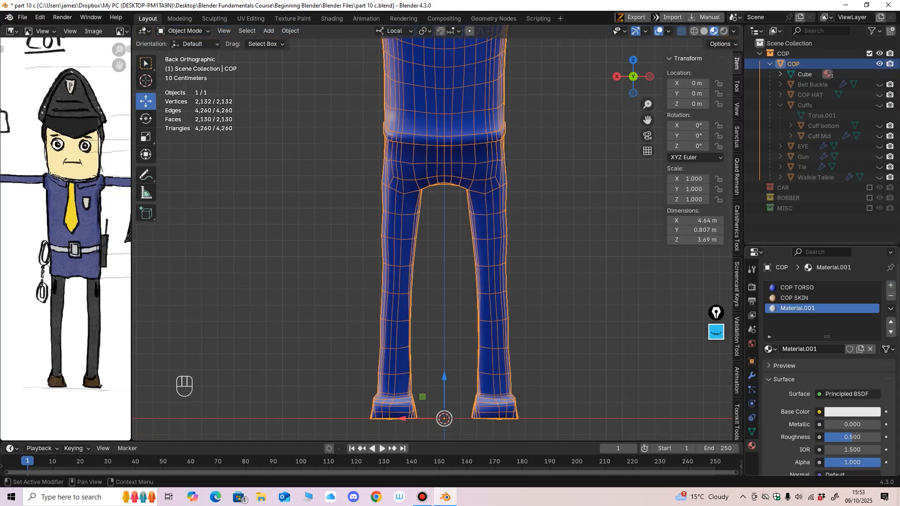
{"action": "left_click", "coordinate": [813, 349]}
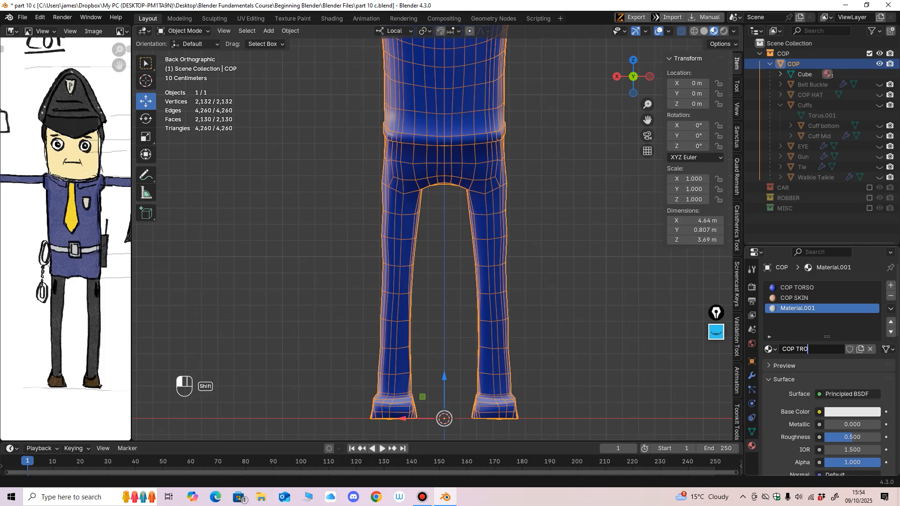
{"action": "key", "text": "Return"}
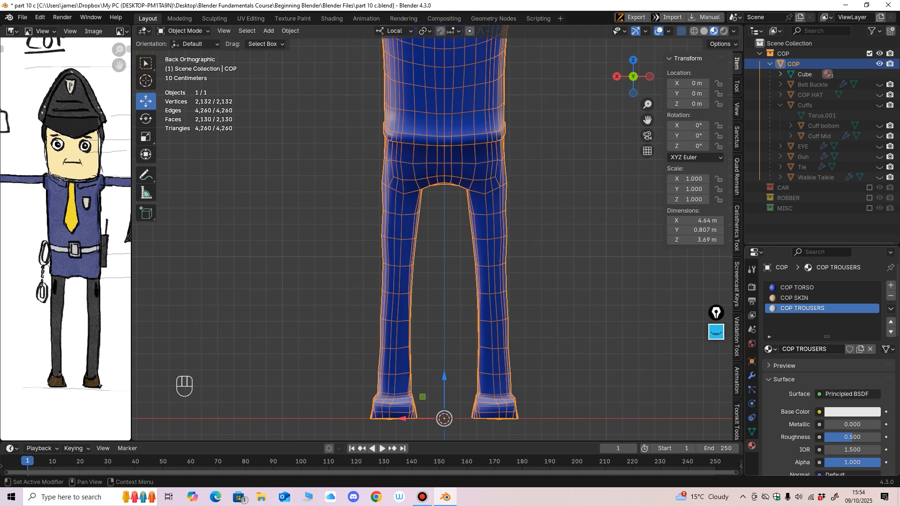
Enter Edit Mode and box-select the leg faces through the mesh, from below the shirt hem down to the ankles.
{"action": "middle_click_drag", "start_coordinate": [440, 197], "coordinate": [440, 281], "text": "ctrl"}
{"action": "middle_click_drag", "start_coordinate": [440, 281], "coordinate": [414, 339], "text": "shift"}
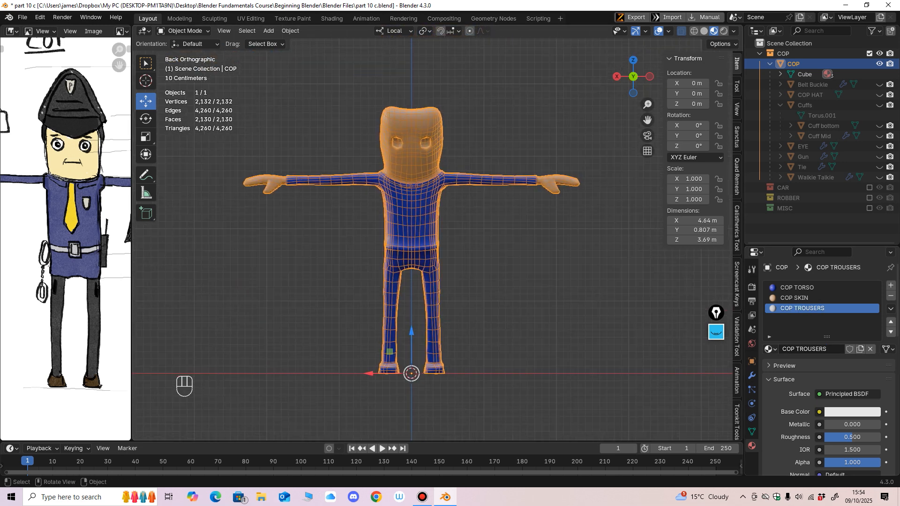
{"action": "left_click", "coordinate": [183, 31]}
{"action": "left_click", "coordinate": [180, 48]}
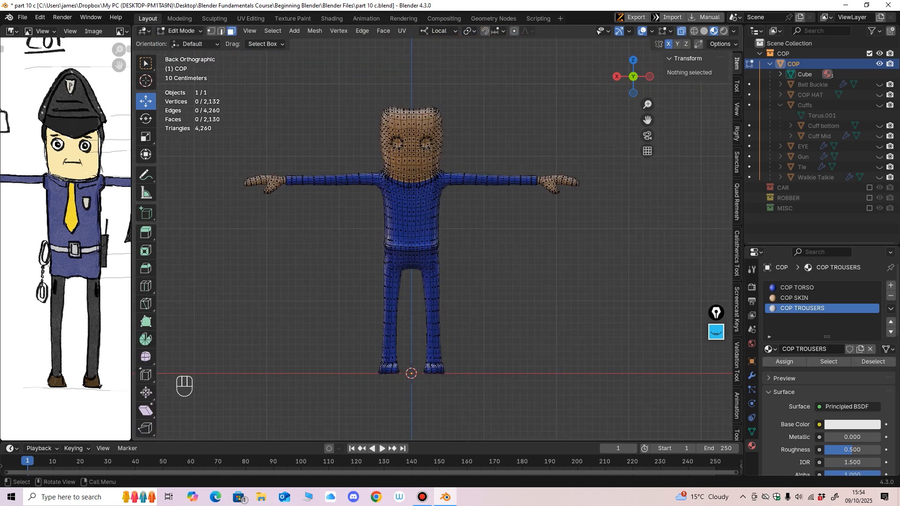
{"action": "middle_click_drag", "start_coordinate": [441, 262], "coordinate": [444, 241], "text": "shift"}
{"action": "middle_click_drag", "start_coordinate": [444, 240], "coordinate": [444, 206], "text": "ctrl"}
{"action": "left_click", "coordinate": [681, 31]}
{"action": "middle_click_drag", "start_coordinate": [539, 197], "coordinate": [539, 150], "text": "ctrl"}
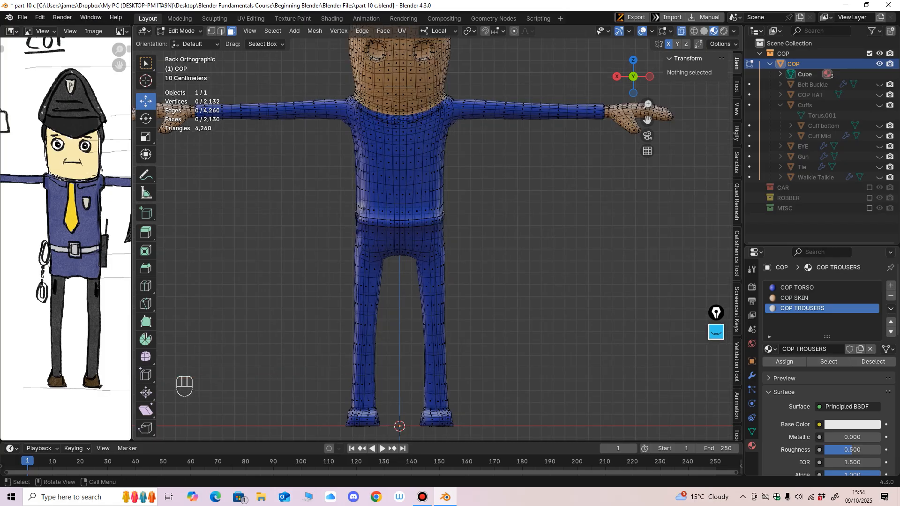
{"action": "left_click_drag", "start_coordinate": [342, 228], "coordinate": [498, 411]}
{"action": "middle_click_drag", "start_coordinate": [497, 347], "coordinate": [391, 309]}
{"action": "middle_click_drag", "start_coordinate": [391, 310], "coordinate": [481, 352], "text": "shift"}
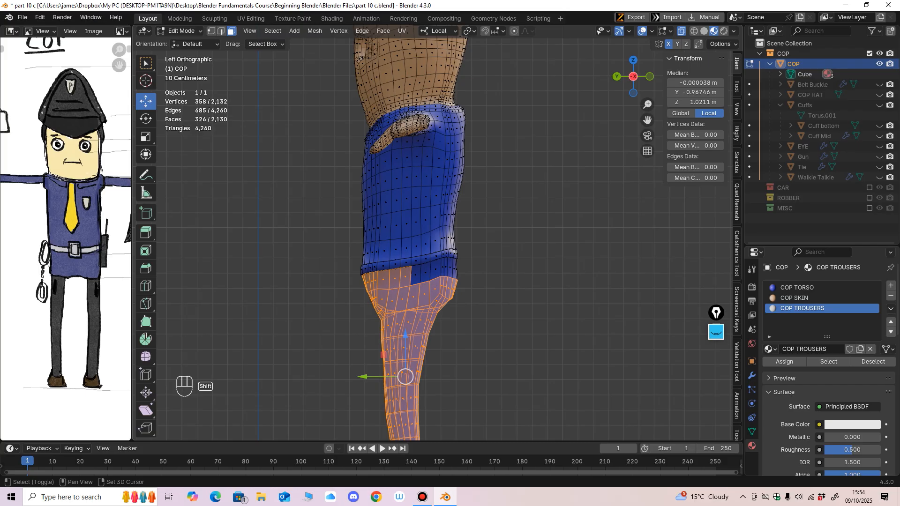
Add the missing hip faces under the shirt hem to the trouser selection and check it from all sides.
{"action": "left_click_drag", "start_coordinate": [473, 264], "coordinate": [413, 270], "text": "shift"}
{"action": "middle_click_drag", "start_coordinate": [417, 276], "coordinate": [255, 269]}
{"action": "left_click_drag", "start_coordinate": [146, 63], "coordinate": [185, 66]}
{"action": "middle_click_drag", "start_coordinate": [450, 235], "coordinate": [361, 234]}
{"action": "middle_click_drag", "start_coordinate": [375, 291], "coordinate": [373, 150], "text": "shift"}
{"action": "middle_click_drag", "start_coordinate": [347, 197], "coordinate": [560, 194]}
{"action": "middle_click_drag", "start_coordinate": [469, 211], "coordinate": [443, 298], "text": "shift"}
{"action": "key", "text": "ctrl+KP_1"}
{"action": "middle_click_drag", "start_coordinate": [443, 258], "coordinate": [422, 312], "text": "shift"}
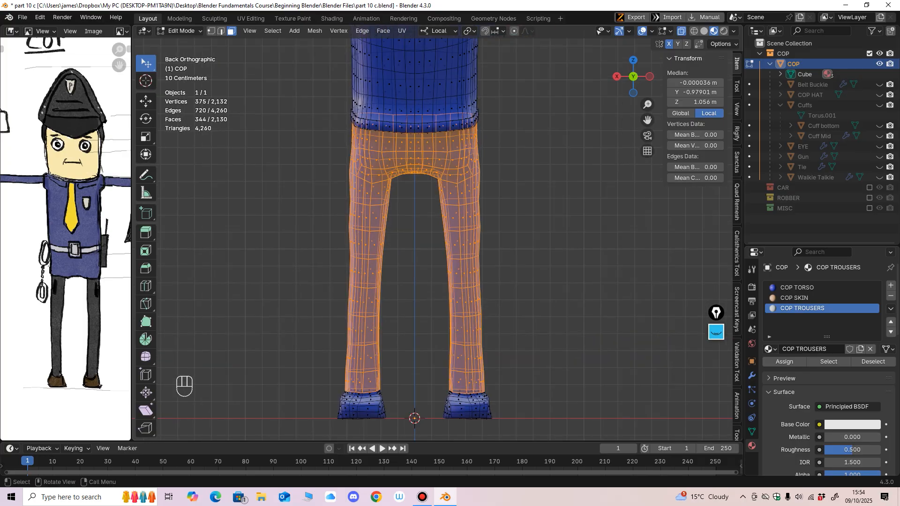
Set COP TROUSERS' base colour to dark grey #282828, assign it to the selected leg faces and clear the selection.
{"action": "left_click", "coordinate": [852, 424]}
{"action": "left_click_drag", "start_coordinate": [872, 265], "coordinate": [872, 322]}
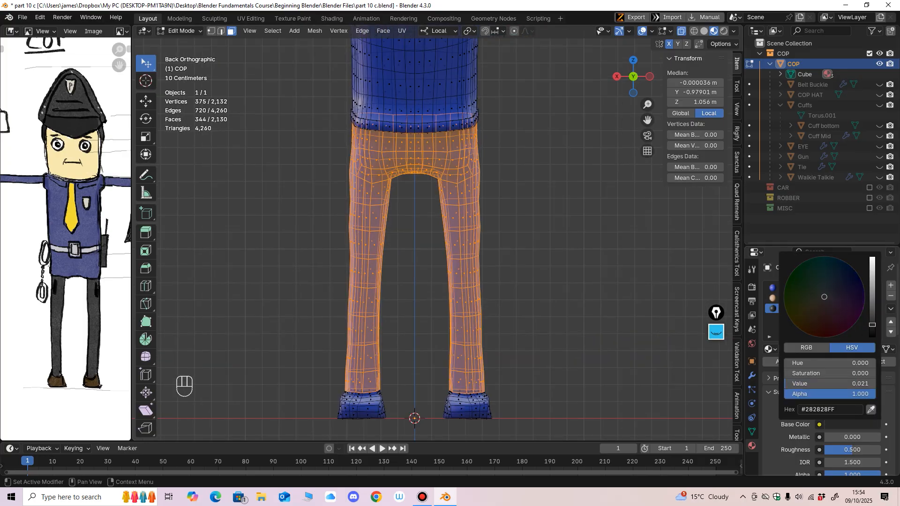
{"action": "left_click", "coordinate": [784, 362]}
{"action": "left_click", "coordinate": [558, 272]}
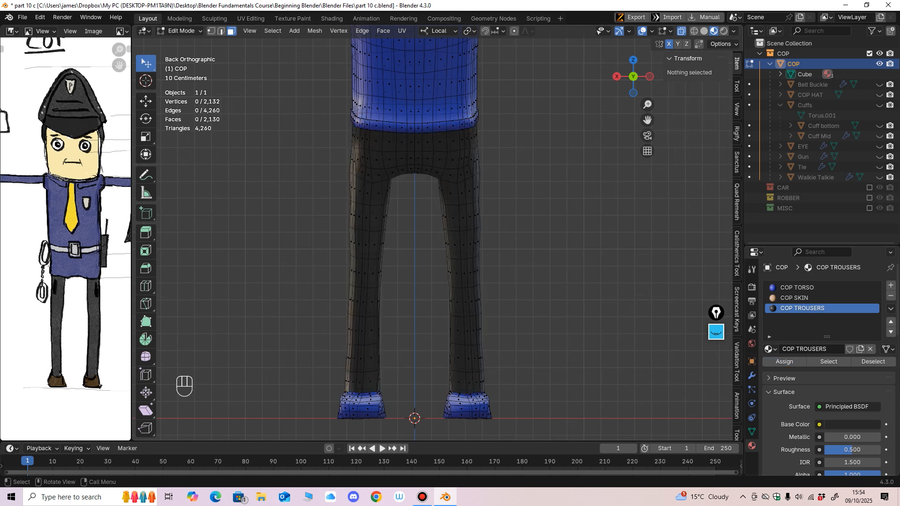
Darken COP TORSO's base colour to a deep navy blue and return to Object Mode.
{"action": "scroll", "coordinate": [539, 253], "scroll_direction": "down", "scroll_amount": 2}
{"action": "middle_click_drag", "start_coordinate": [539, 253], "coordinate": [530, 339], "text": "shift"}
{"action": "middle_click_drag", "start_coordinate": [528, 272], "coordinate": [534, 305], "text": "shift"}
{"action": "middle_click_drag", "start_coordinate": [535, 305], "coordinate": [534, 291], "text": "ctrl"}
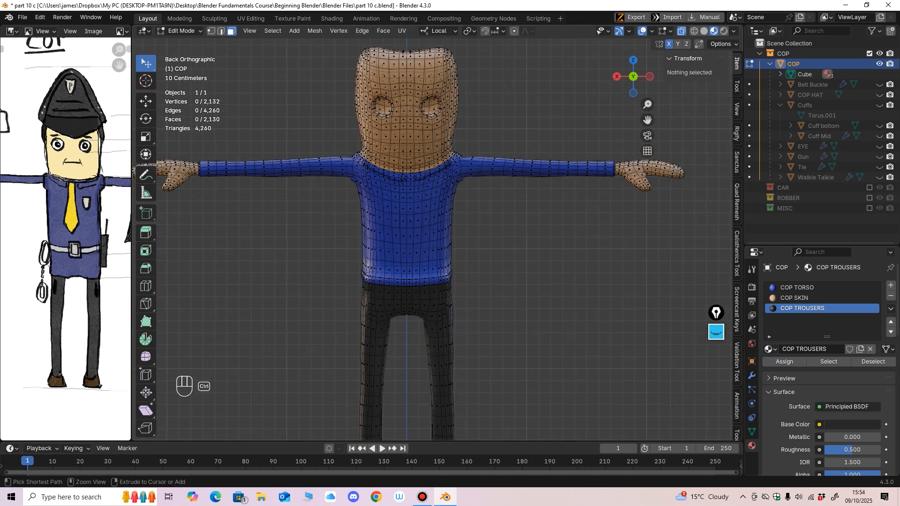
{"action": "left_click", "coordinate": [813, 288]}
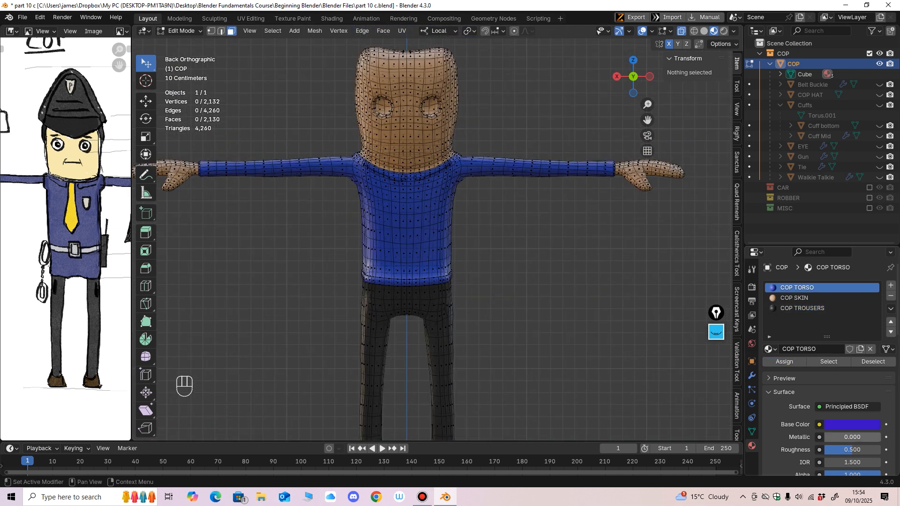
{"action": "left_click", "coordinate": [852, 424]}
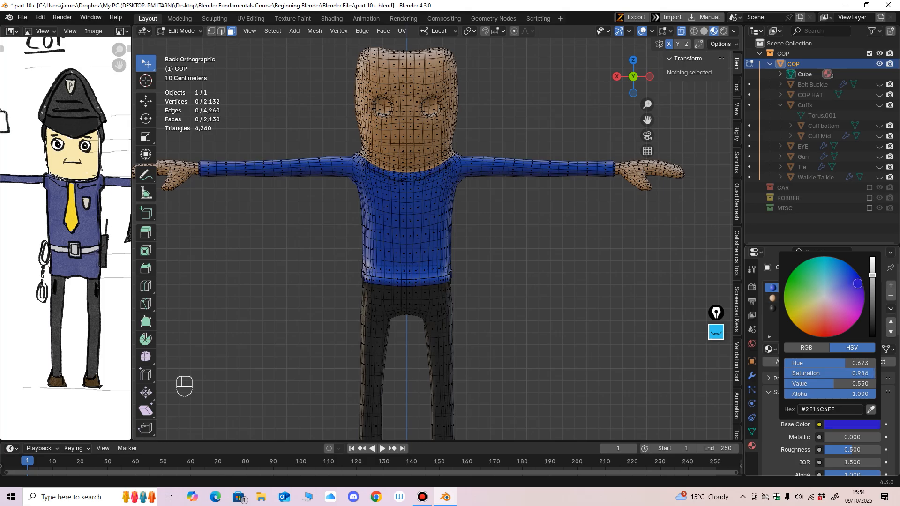
{"action": "mouse_move", "coordinate": [872, 276]}
{"action": "left_mouse_down"}
{"action": "mouse_move", "coordinate": [872, 295]}
{"action": "mouse_move", "coordinate": [797, 278]}
{"action": "mouse_move", "coordinate": [860, 277]}
{"action": "left_mouse_up"}
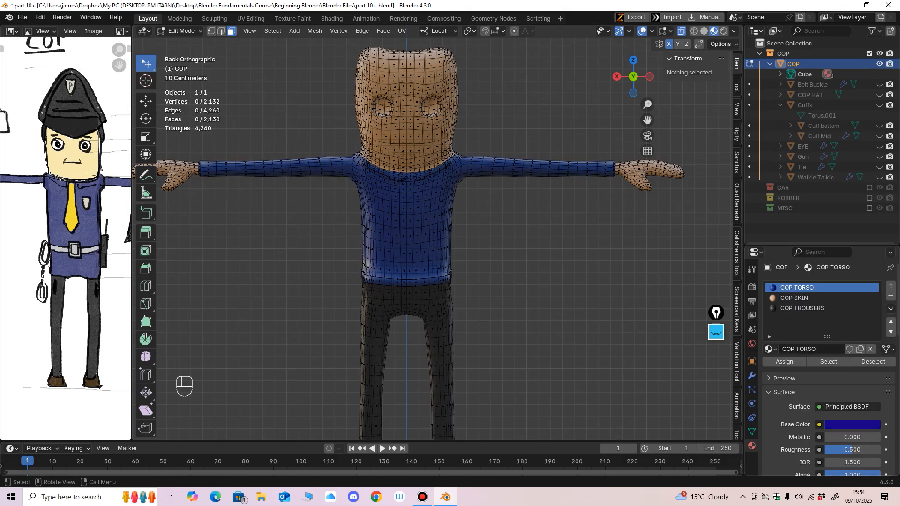
{"action": "left_click", "coordinate": [181, 31]}
{"action": "left_click", "coordinate": [188, 53]}
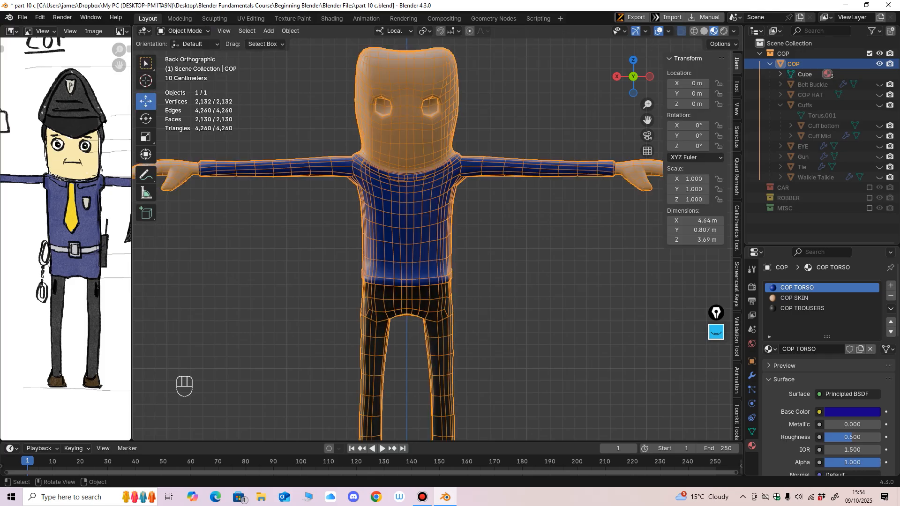
Compare the cop's coloured head, torso, legs and shoes with the full reference drawing.
{"action": "scroll", "coordinate": [438, 239], "scroll_direction": "down", "scroll_amount": 2}
{"action": "middle_click_drag", "start_coordinate": [438, 239], "coordinate": [436, 305]}
{"action": "scroll", "coordinate": [436, 304], "scroll_direction": "up", "scroll_amount": 1}
{"action": "scroll", "coordinate": [464, 172], "scroll_direction": "up", "scroll_amount": 4}
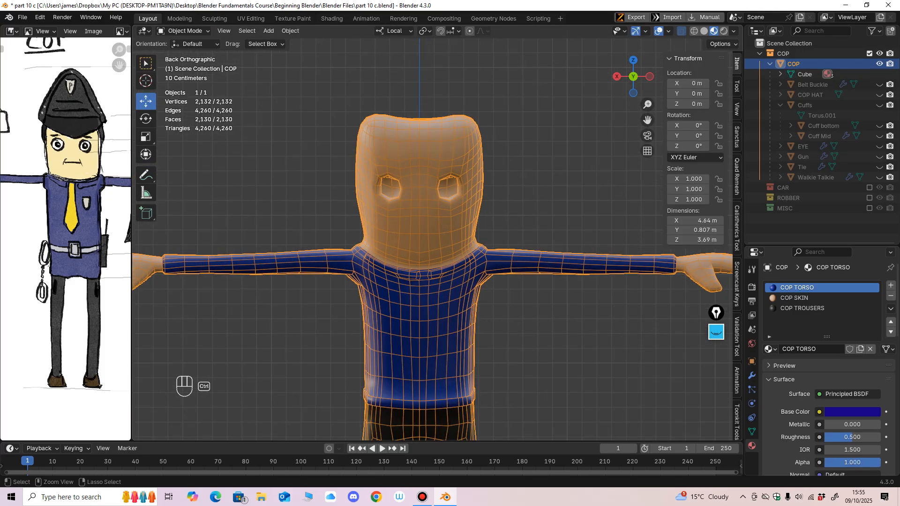
{"action": "scroll", "coordinate": [78, 201], "scroll_direction": "down", "scroll_amount": 4}
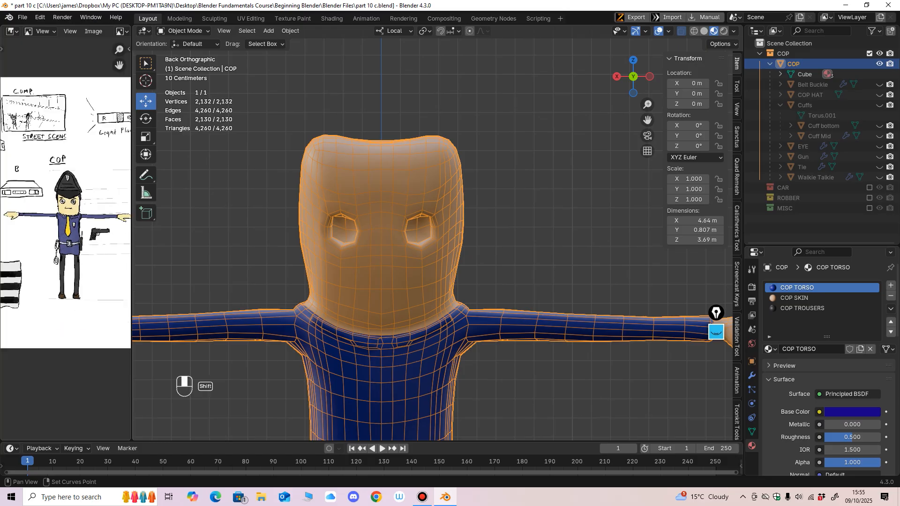
{"action": "scroll", "coordinate": [446, 158], "scroll_direction": "down", "scroll_amount": 5}
{"action": "middle_click_drag", "start_coordinate": [441, 225], "coordinate": [415, 225]}
{"action": "middle_click_drag", "start_coordinate": [417, 300], "coordinate": [445, 192], "text": "shift"}
{"action": "middle_click_drag", "start_coordinate": [445, 225], "coordinate": [478, 211], "text": "alt"}
{"action": "middle_click_drag", "start_coordinate": [478, 235], "coordinate": [474, 197], "text": "shift"}
{"action": "scroll", "coordinate": [449, 243], "scroll_direction": "up", "scroll_amount": 3}
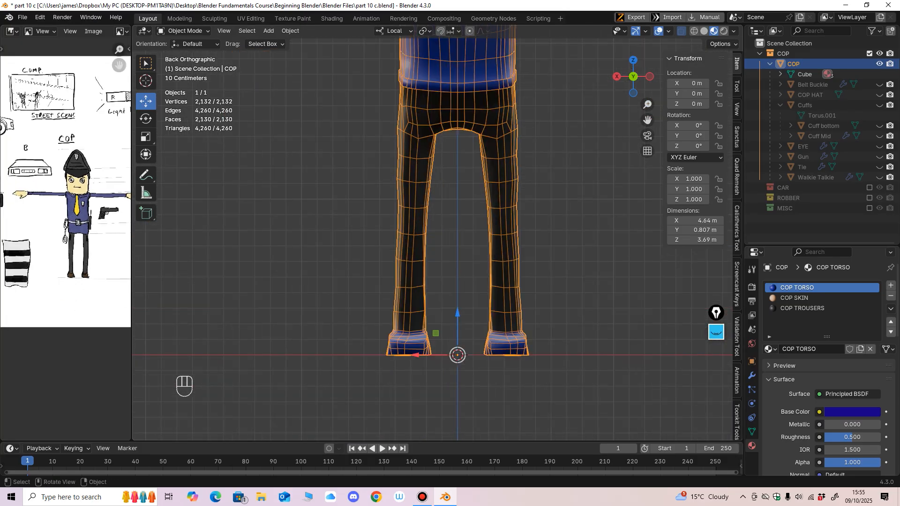
Add a fourth material slot to the cop's body with a new material named COP SHOES.
{"action": "left_click", "coordinate": [891, 285]}
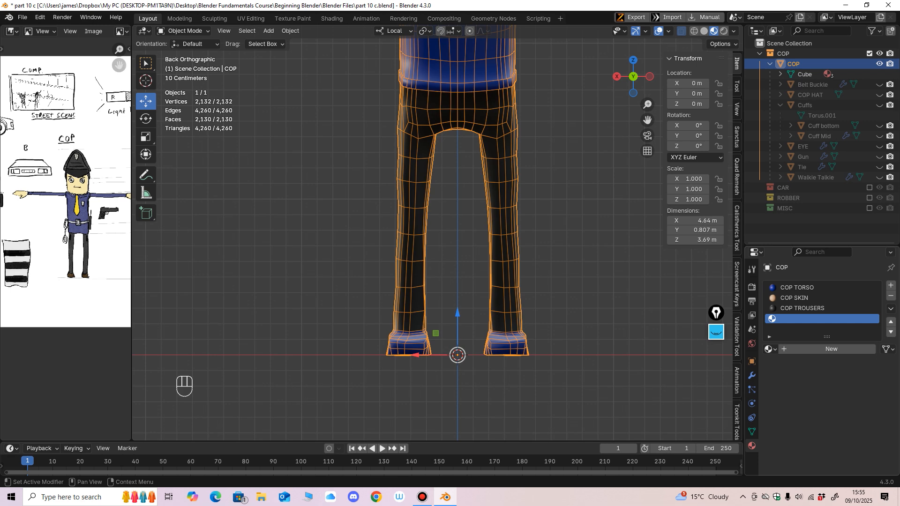
{"action": "left_click", "coordinate": [831, 349]}
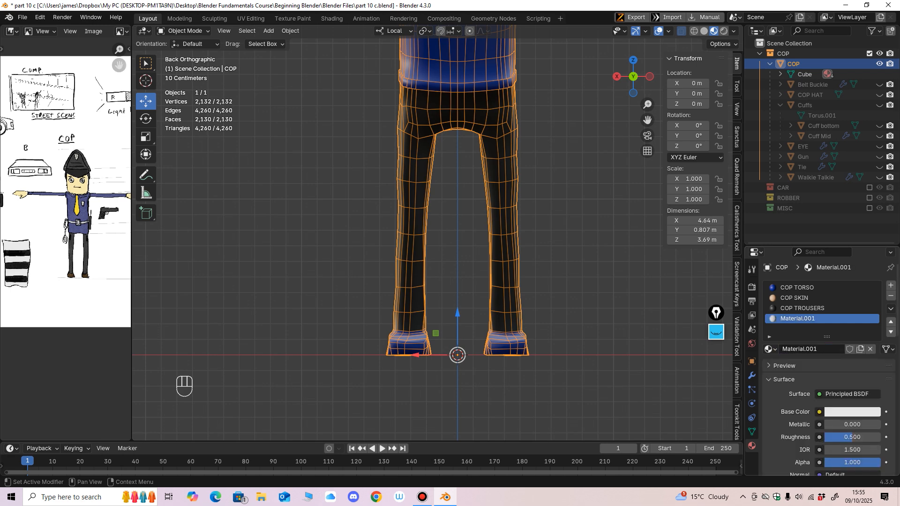
{"action": "double_click", "coordinate": [797, 318]}
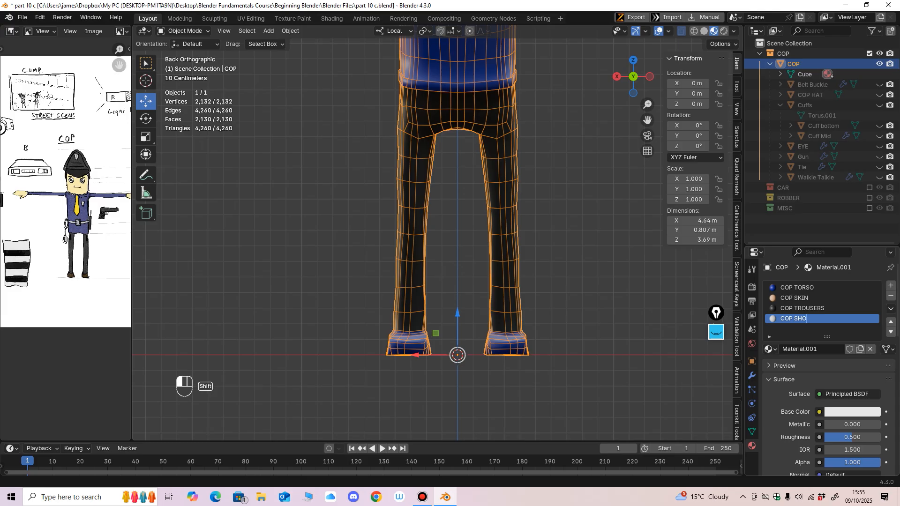
{"action": "key", "text": "Return"}
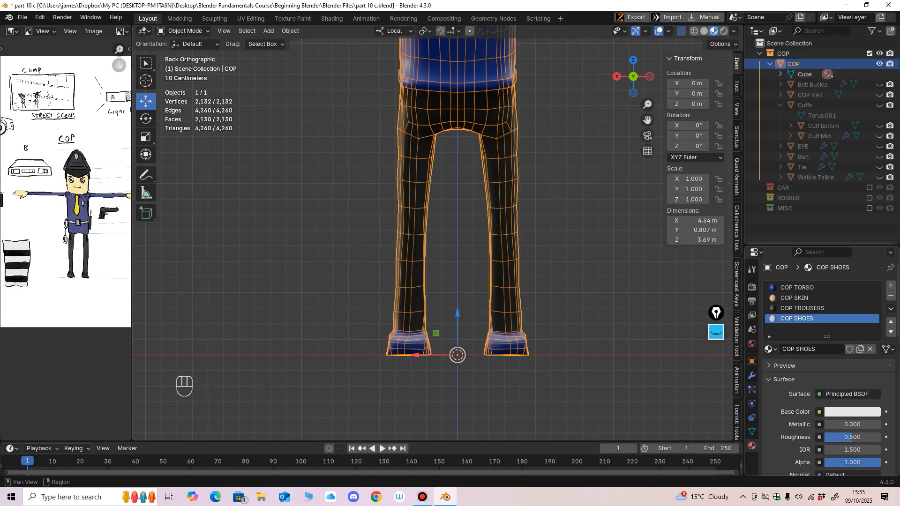
Enter Edit Mode and box-select the faces of both shoes, extending the selection towards the ankles.
{"action": "mouse_move", "coordinate": [468, 243]}
{"action": "middle_mouse_down"}
{"action": "mouse_move", "coordinate": [466, 260]}
{"action": "mouse_move", "coordinate": [466, 253]}
{"action": "middle_mouse_up"}
{"action": "key", "text": "Tab"}
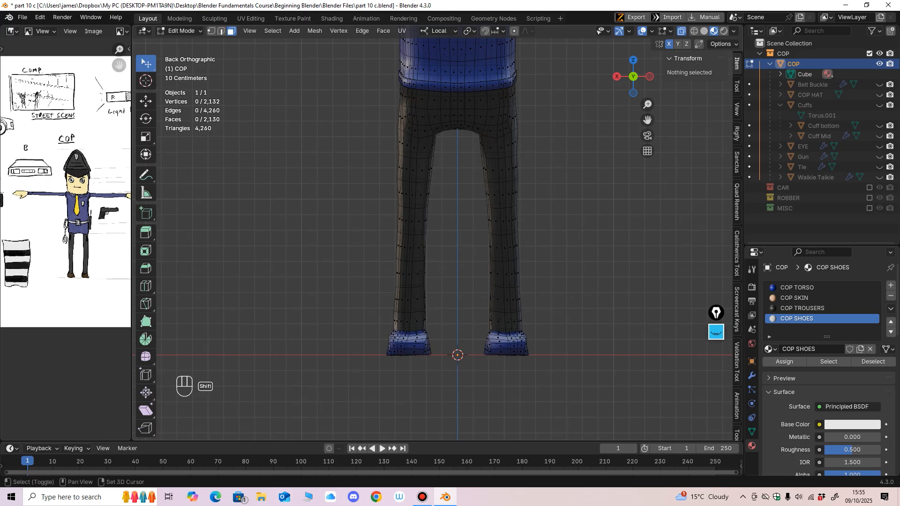
{"action": "left_click_drag", "start_coordinate": [146, 64], "coordinate": [182, 87]}
{"action": "left_click_drag", "start_coordinate": [332, 406], "coordinate": [594, 332]}
{"action": "scroll", "coordinate": [476, 340], "scroll_direction": "up", "scroll_amount": 3}
{"action": "middle_click_drag", "start_coordinate": [474, 290], "coordinate": [370, 300]}
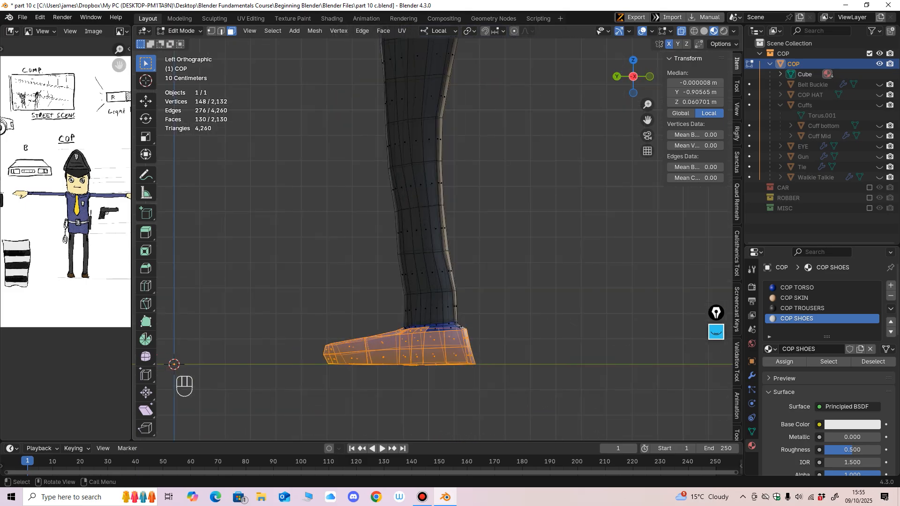
{"action": "left_click_drag", "start_coordinate": [407, 401], "coordinate": [482, 327], "text": "shift"}
{"action": "middle_click_drag", "start_coordinate": [410, 361], "coordinate": [406, 387], "text": "shift"}
{"action": "middle_click_drag", "start_coordinate": [406, 388], "coordinate": [409, 262], "text": "ctrl"}
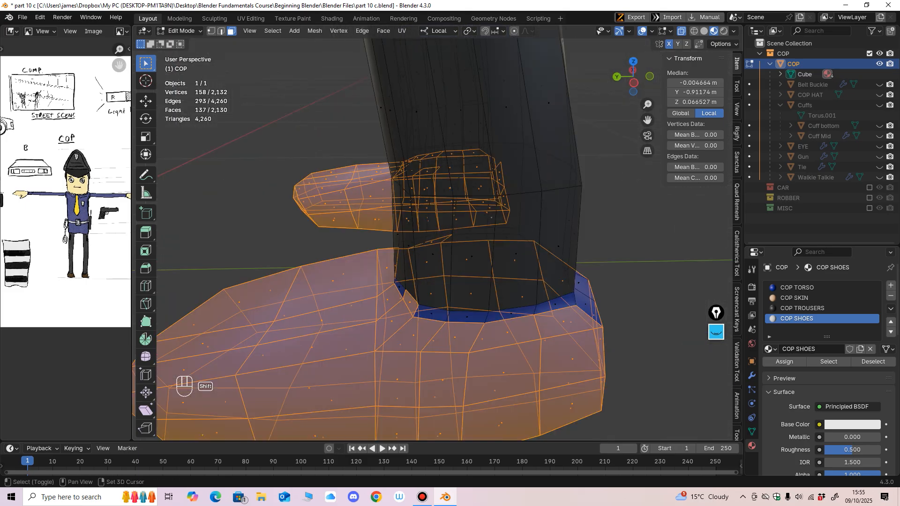
Add the unselected blue faces along the outer side and heel of the first shoe's ankle opening to the selection.
{"action": "left_click", "coordinate": [399, 287], "text": "shift"}
{"action": "left_click", "coordinate": [432, 313], "text": "shift"}
{"action": "left_click", "coordinate": [466, 317], "text": "shift"}
{"action": "left_click", "coordinate": [510, 313], "text": "shift"}
{"action": "middle_click_drag", "start_coordinate": [510, 314], "coordinate": [473, 314]}
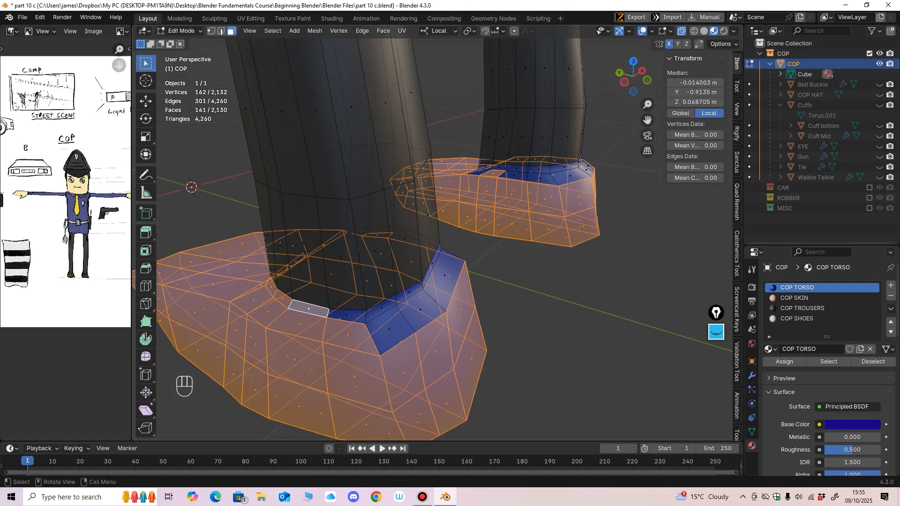
{"action": "left_click", "coordinate": [346, 315], "text": "shift"}
{"action": "left_click", "coordinate": [389, 329], "text": "shift"}
{"action": "left_click", "coordinate": [381, 309], "text": "shift"}
{"action": "middle_click_drag", "start_coordinate": [381, 309], "coordinate": [365, 286]}
{"action": "left_click", "coordinate": [348, 300], "text": "shift"}
{"action": "left_click", "coordinate": [355, 317], "text": "shift"}
{"action": "left_click", "coordinate": [398, 288], "text": "shift"}
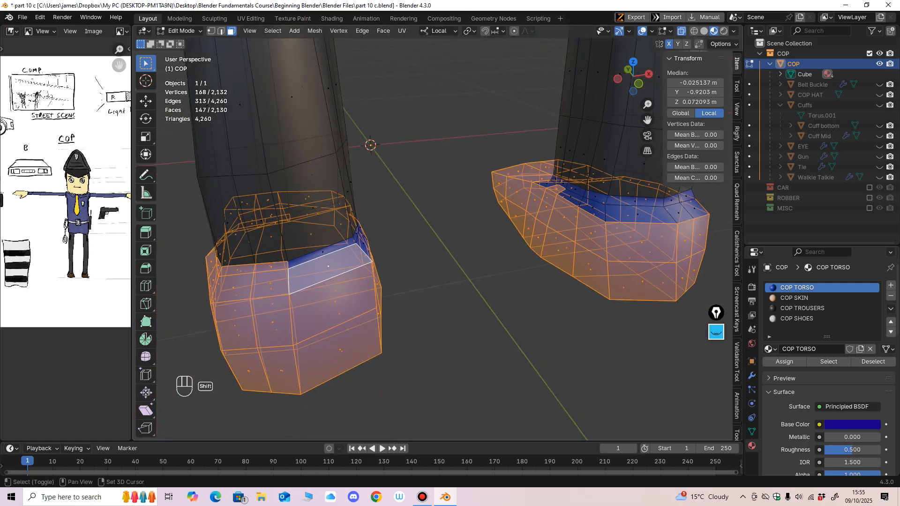
Add the remaining blue faces at the back and inner side of the first shoe's ankle opening to the selection.
{"action": "left_click", "coordinate": [330, 259], "text": "shift"}
{"action": "middle_click_drag", "start_coordinate": [330, 259], "coordinate": [307, 321]}
{"action": "middle_click_drag", "start_coordinate": [307, 320], "coordinate": [308, 285], "text": "ctrl"}
{"action": "left_click", "coordinate": [344, 284], "text": "shift"}
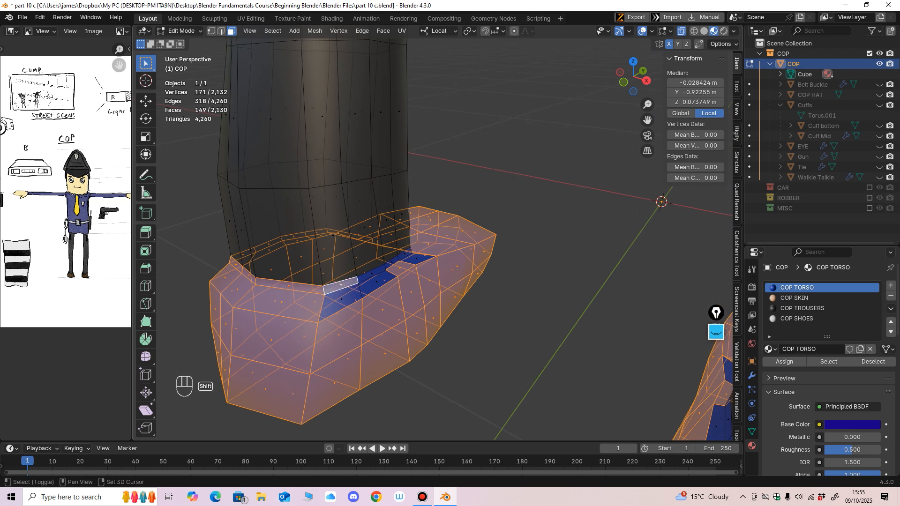
{"action": "left_click", "coordinate": [344, 297], "text": "shift"}
{"action": "left_click", "coordinate": [373, 272], "text": "shift"}
{"action": "left_click", "coordinate": [378, 280], "text": "shift"}
{"action": "mouse_move", "coordinate": [378, 280]}
{"action": "middle_mouse_down"}
{"action": "mouse_move", "coordinate": [369, 279]}
{"action": "mouse_move", "coordinate": [385, 269]}
{"action": "middle_mouse_up"}
{"action": "left_click", "coordinate": [408, 254], "text": "shift"}
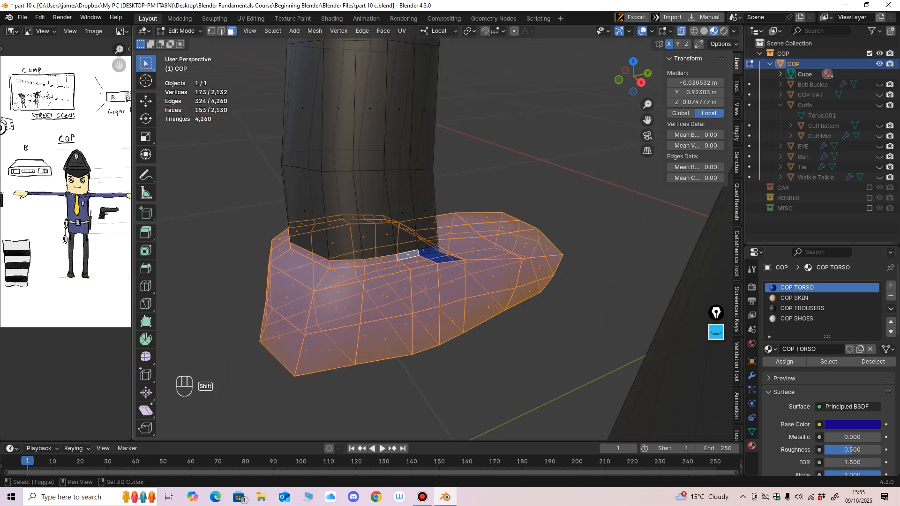
{"action": "left_click", "coordinate": [426, 250], "text": "shift"}
{"action": "left_click", "coordinate": [438, 255], "text": "shift"}
{"action": "middle_click_drag", "start_coordinate": [438, 256], "coordinate": [469, 270]}
{"action": "scroll", "coordinate": [401, 257], "scroll_direction": "down", "scroll_amount": 4}
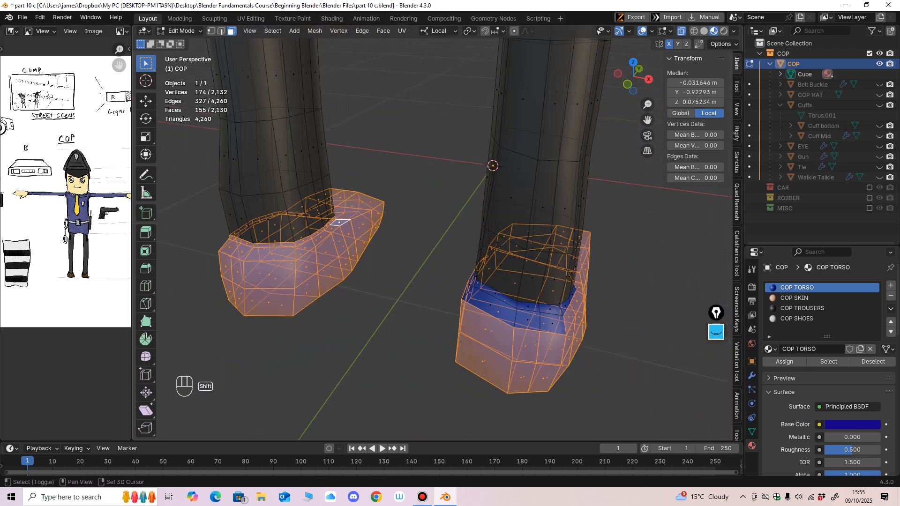
Add the blue faces around the heel of the second shoe's ankle opening to the selection.
{"action": "left_click", "coordinate": [491, 310], "text": "shift"}
{"action": "left_click", "coordinate": [495, 293], "text": "shift"}
{"action": "left_click", "coordinate": [552, 324], "text": "shift"}
{"action": "left_click", "coordinate": [550, 310], "text": "shift"}
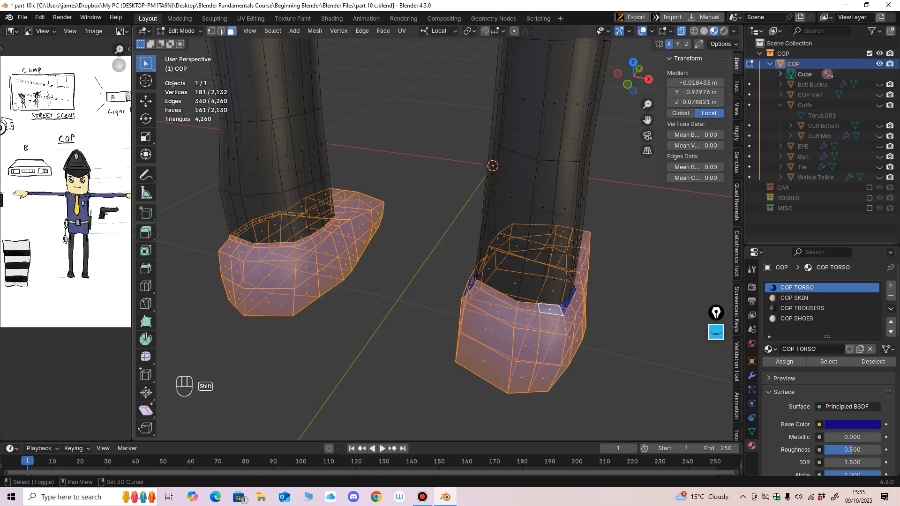
{"action": "middle_click_drag", "start_coordinate": [549, 310], "coordinate": [725, 294]}
{"action": "left_click", "coordinate": [554, 294], "text": "shift"}
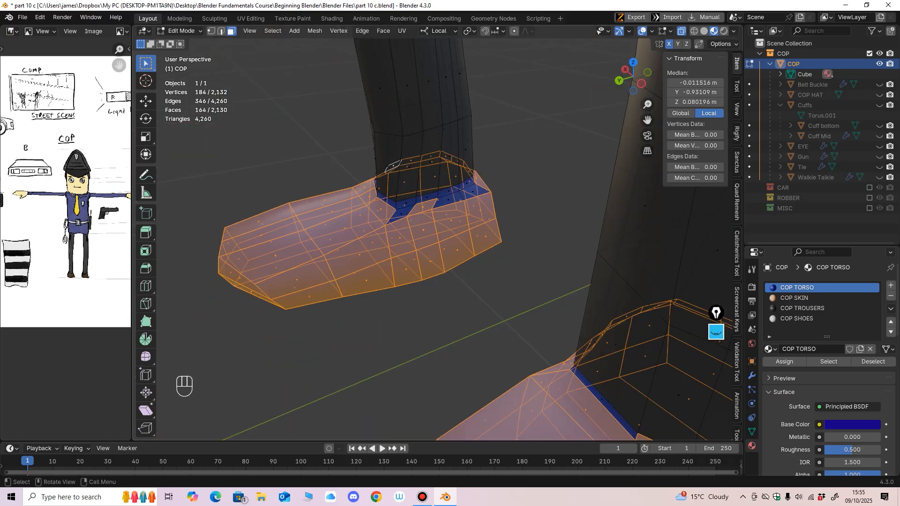
Add the blue faces along the side of the second shoe's ankle opening to the selection.
{"action": "middle_click_drag", "start_coordinate": [421, 201], "coordinate": [445, 260], "text": "shift"}
{"action": "middle_click_drag", "start_coordinate": [446, 260], "coordinate": [446, 225], "text": "ctrl"}
{"action": "left_click", "coordinate": [434, 289], "text": "shift"}
{"action": "left_click", "coordinate": [464, 281], "text": "shift"}
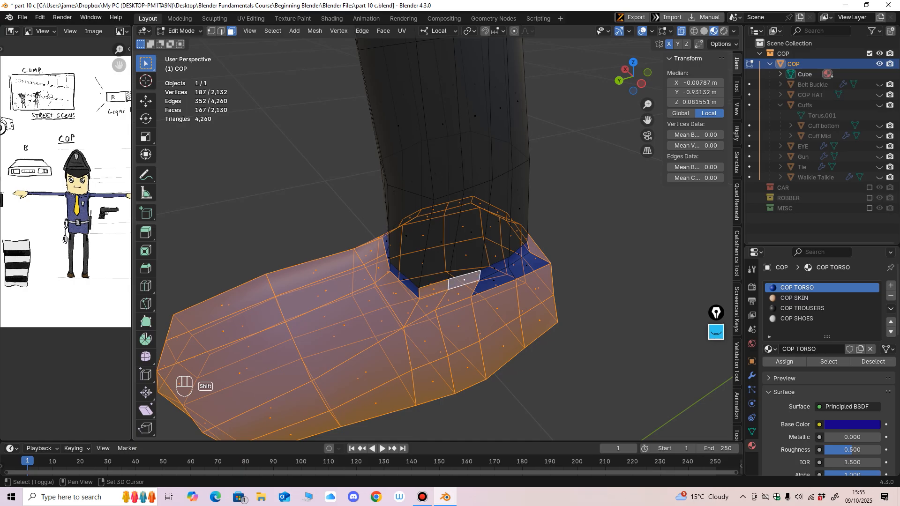
{"action": "left_click", "coordinate": [494, 269], "text": "shift"}
{"action": "left_click", "coordinate": [496, 284], "text": "shift"}
{"action": "left_click", "coordinate": [527, 265], "text": "shift"}
{"action": "left_click", "coordinate": [519, 254], "text": "shift"}
Add the remaining blue faces at the front and other side of the second shoe's ankle opening to the selection.
{"action": "middle_click_drag", "start_coordinate": [518, 255], "coordinate": [580, 240]}
{"action": "middle_click_drag", "start_coordinate": [580, 241], "coordinate": [651, 232], "text": "shift"}
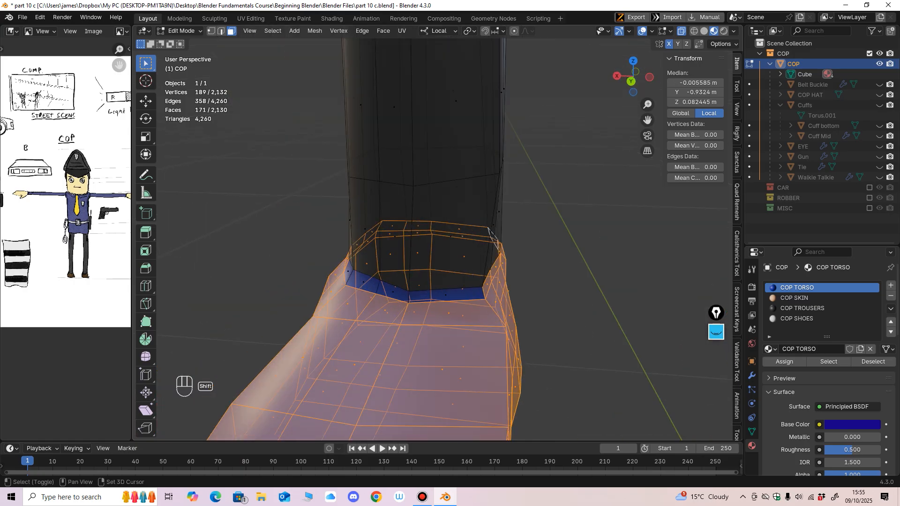
{"action": "left_click", "coordinate": [445, 294], "text": "shift"}
{"action": "left_click", "coordinate": [393, 292], "text": "shift"}
{"action": "left_click", "coordinate": [364, 281], "text": "shift"}
{"action": "middle_click_drag", "start_coordinate": [365, 281], "coordinate": [459, 284]}
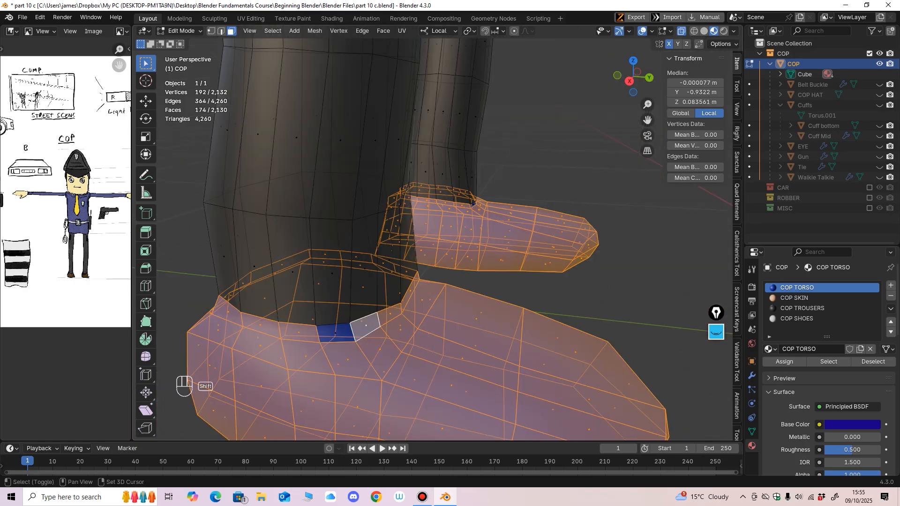
{"action": "left_click", "coordinate": [335, 333], "text": "shift"}
{"action": "middle_click_drag", "start_coordinate": [335, 333], "coordinate": [469, 336]}
{"action": "middle_click_drag", "start_coordinate": [447, 247], "coordinate": [535, 248]}
{"action": "middle_click_drag", "start_coordinate": [535, 248], "coordinate": [485, 201], "text": "shift"}
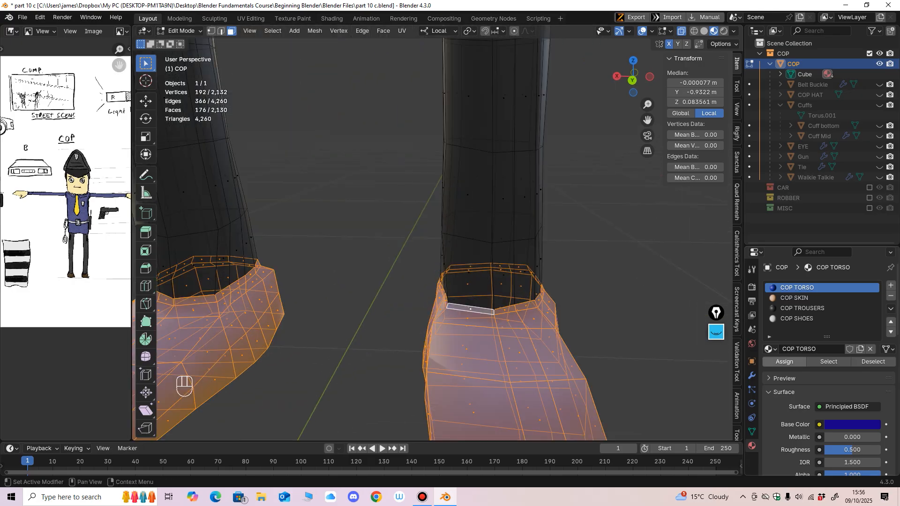
Assign COP SHOES to the selected shoe faces and set its base colour to a dark reddish brown.
{"action": "left_click", "coordinate": [799, 318]}
{"action": "left_click", "coordinate": [783, 362]}
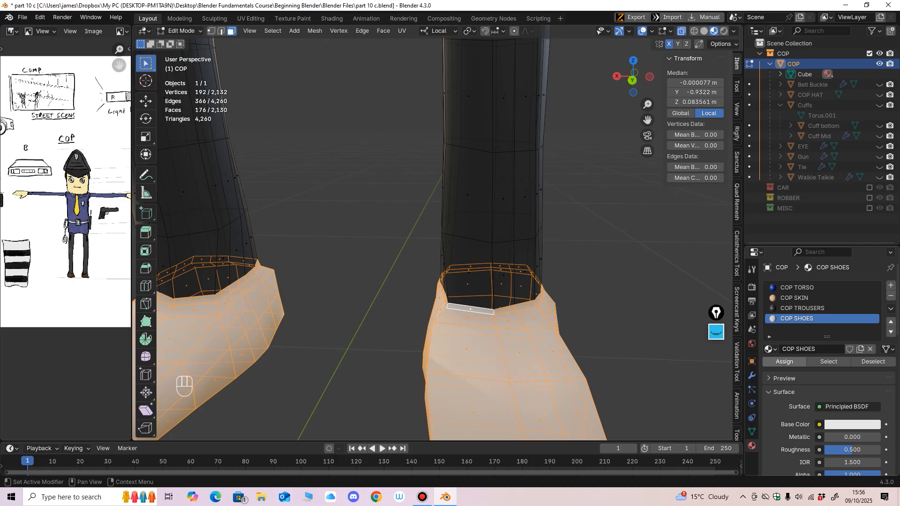
{"action": "left_click", "coordinate": [852, 424]}
{"action": "left_click", "coordinate": [811, 324]}
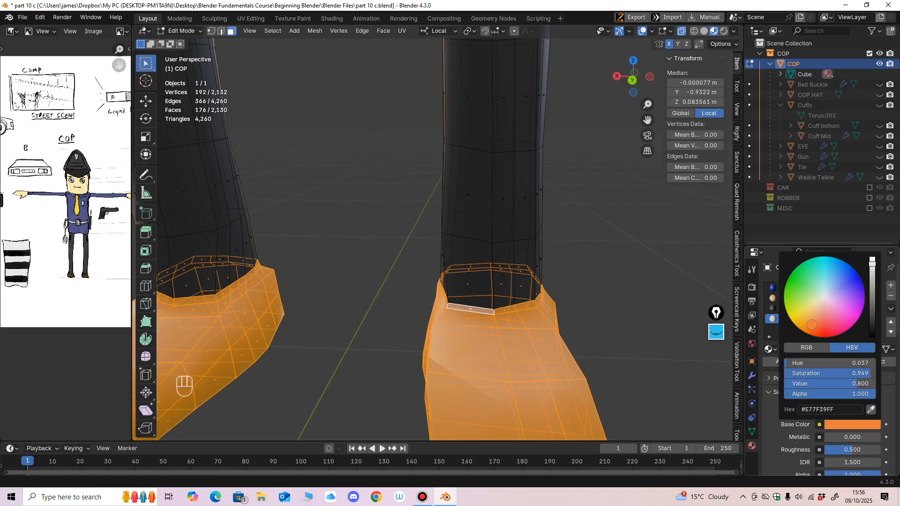
{"action": "mouse_move", "coordinate": [872, 264]}
{"action": "left_mouse_down"}
{"action": "mouse_move", "coordinate": [871, 309]}
{"action": "mouse_move", "coordinate": [871, 292]}
{"action": "left_mouse_up"}
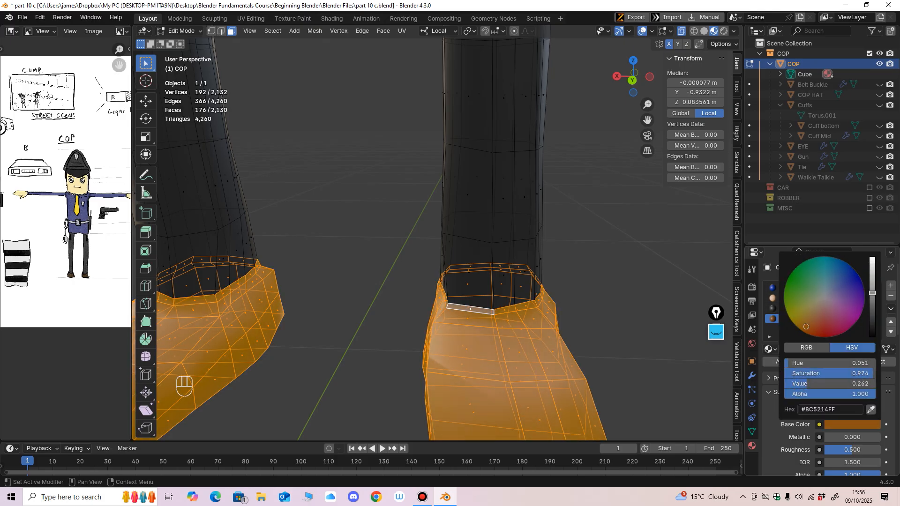
{"action": "left_click_drag", "start_coordinate": [806, 331], "coordinate": [815, 334]}
{"action": "left_click_drag", "start_coordinate": [872, 293], "coordinate": [872, 306]}
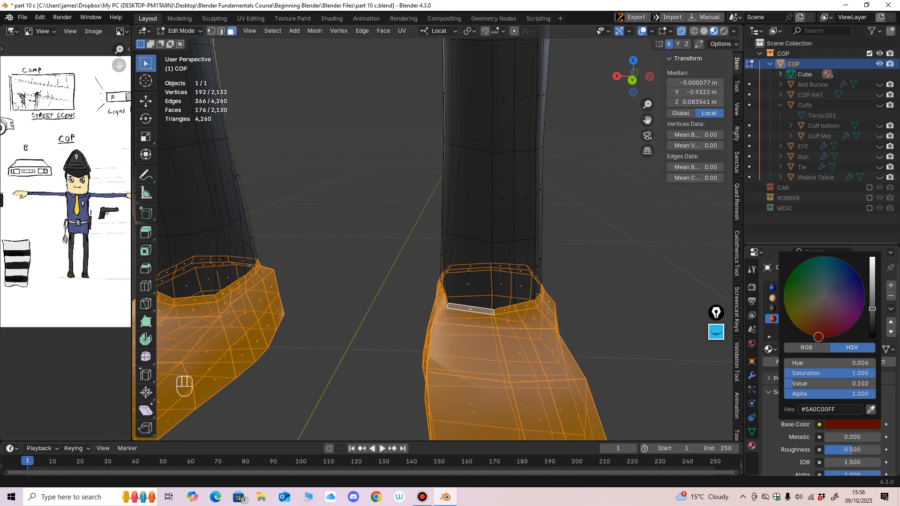
{"action": "scroll", "coordinate": [562, 253], "scroll_direction": "down", "scroll_amount": 3}
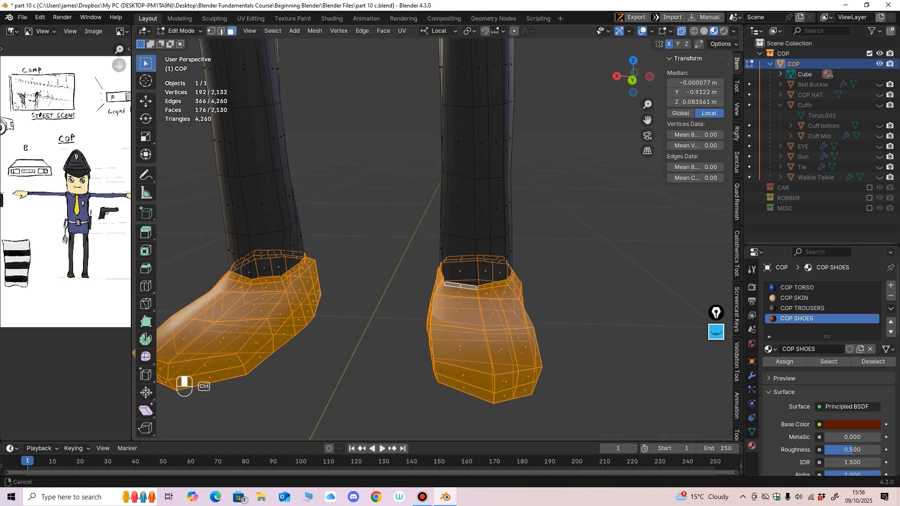
Return to Object Mode, enlarge the cop in the reference drawing, and hide the viewport overlays.
{"action": "left_click", "coordinate": [581, 253]}
{"action": "scroll", "coordinate": [582, 253], "scroll_direction": "down", "scroll_amount": 4}
{"action": "middle_click_drag", "start_coordinate": [581, 253], "coordinate": [525, 256]}
{"action": "key", "text": "Tab"}
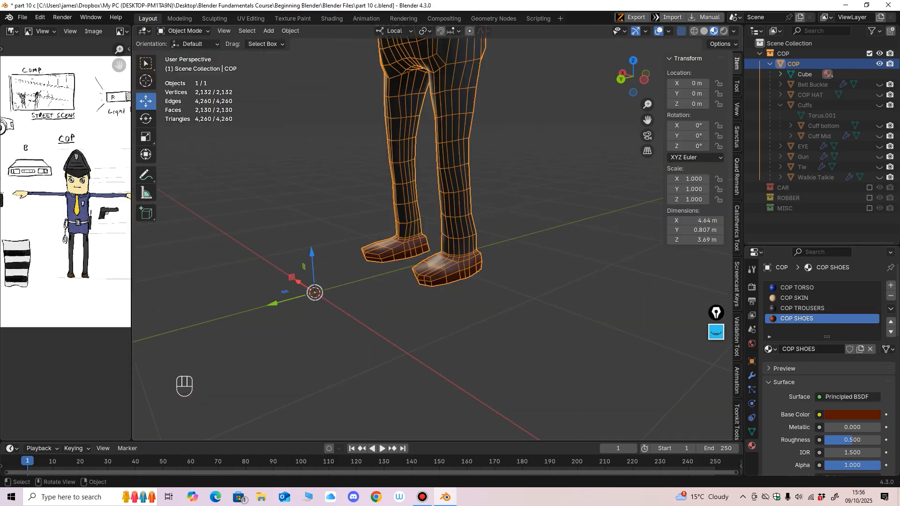
{"action": "middle_click_drag", "start_coordinate": [71, 243], "coordinate": [70, 216], "text": "ctrl"}
{"action": "middle_click_drag", "start_coordinate": [113, 140], "coordinate": [113, 122], "text": "ctrl"}
{"action": "middle_click_drag", "start_coordinate": [412, 234], "coordinate": [459, 232], "text": "alt"}
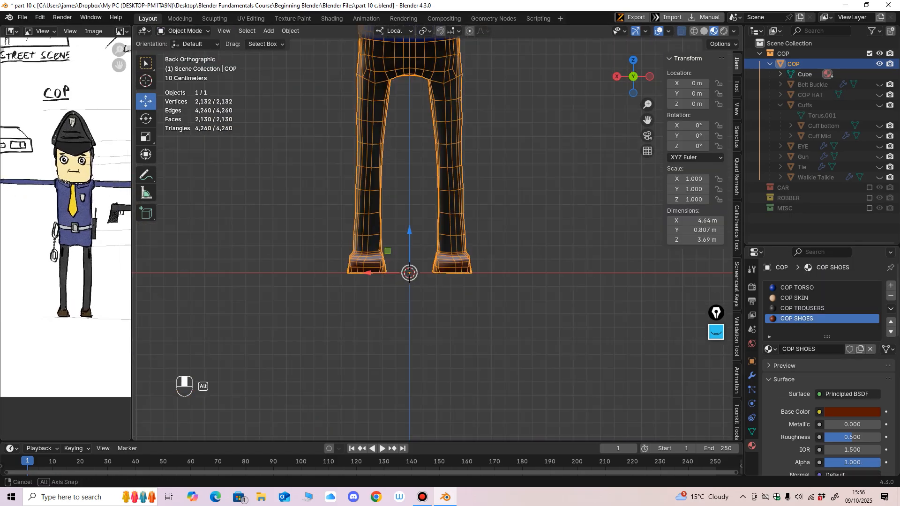
{"action": "middle_click_drag", "start_coordinate": [460, 197], "coordinate": [483, 331], "text": "shift"}
{"action": "key", "text": "shift+alt+z"}
Examine the coloured cop body from the front and at an angle against the reference drawing.
{"action": "middle_click_drag", "start_coordinate": [469, 234], "coordinate": [426, 323], "text": "shift"}
{"action": "middle_click_drag", "start_coordinate": [426, 262], "coordinate": [427, 323], "text": "ctrl"}
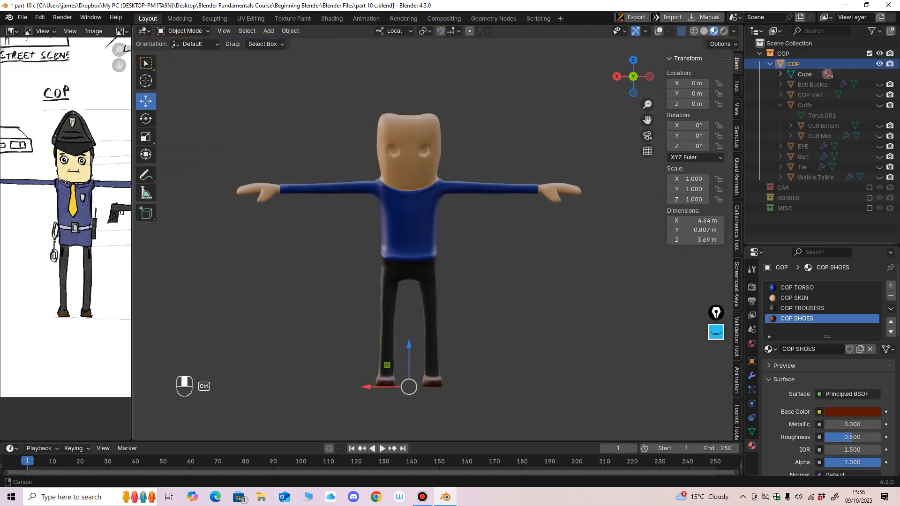
{"action": "middle_click_drag", "start_coordinate": [468, 281], "coordinate": [520, 291]}
{"action": "middle_click_drag", "start_coordinate": [520, 291], "coordinate": [516, 211], "text": "shift"}
{"action": "middle_click_drag", "start_coordinate": [515, 211], "coordinate": [457, 220]}
{"action": "middle_click_drag", "start_coordinate": [457, 220], "coordinate": [455, 197], "text": "shift"}
{"action": "middle_click_drag", "start_coordinate": [455, 197], "coordinate": [490, 213]}
{"action": "middle_click_drag", "start_coordinate": [490, 214], "coordinate": [487, 305], "text": "shift"}
{"action": "mouse_move", "coordinate": [487, 304]}
{"action": "middle_mouse_down"}
{"action": "mouse_move", "coordinate": [558, 335]}
{"action": "mouse_move", "coordinate": [473, 302]}
{"action": "mouse_move", "coordinate": [476, 330]}
{"action": "mouse_move", "coordinate": [485, 306]}
{"action": "middle_mouse_up"}
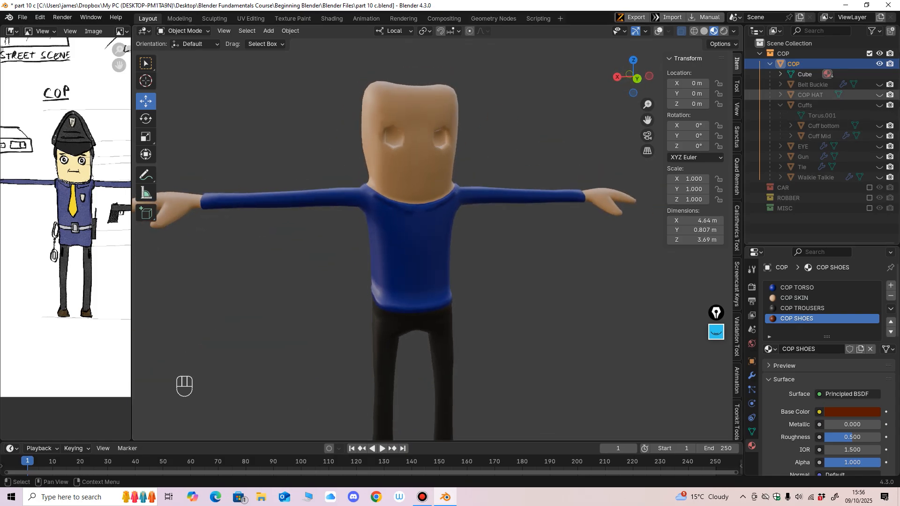
Unhide the Belt Buckle, COP HAT, Cuffs, Cuff bottom and Cuff Mid objects.
{"action": "left_click_drag", "start_coordinate": [879, 84], "coordinate": [880, 116]}
{"action": "left_click", "coordinate": [879, 125]}
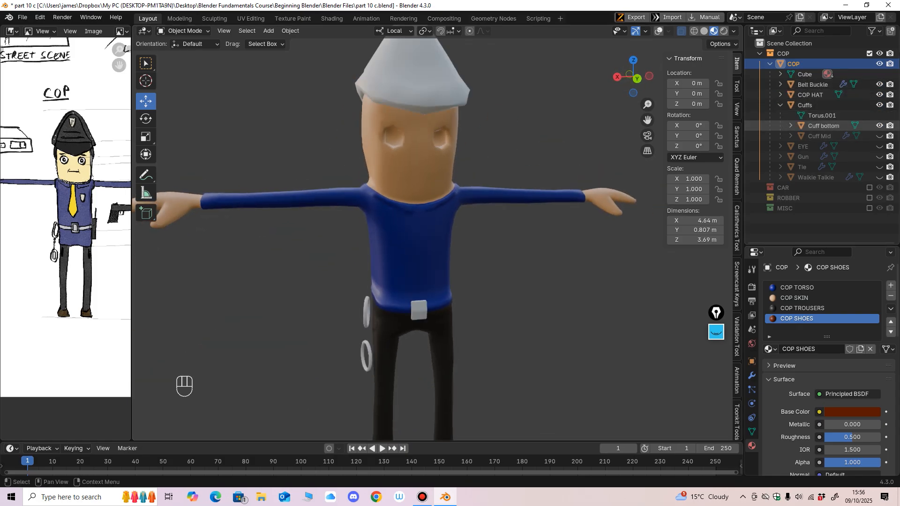
{"action": "left_click", "coordinate": [879, 136]}
Unhide the EYE, Gun, Tie and Walkie Talkie objects and show the whole cop from the back orthographic view.
{"action": "middle_click_drag", "start_coordinate": [581, 234], "coordinate": [558, 290]}
{"action": "middle_click_drag", "start_coordinate": [558, 291], "coordinate": [582, 213], "text": "shift"}
{"action": "middle_click_drag", "start_coordinate": [582, 213], "coordinate": [582, 248], "text": "shift"}
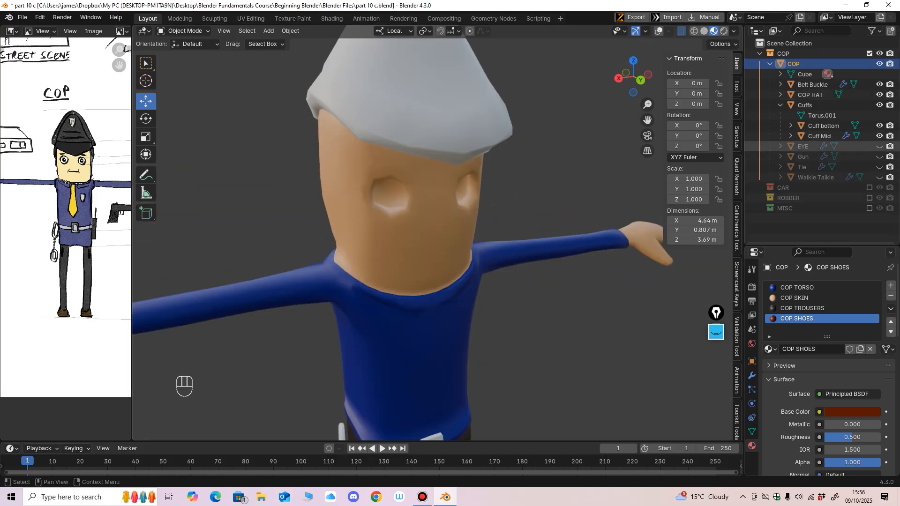
{"action": "left_click", "coordinate": [879, 146]}
{"action": "left_click", "coordinate": [879, 168]}
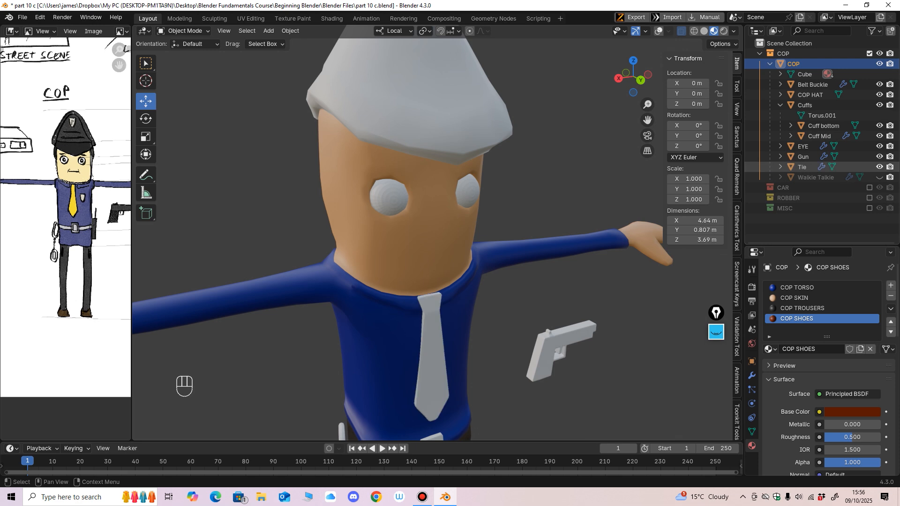
{"action": "left_click", "coordinate": [879, 177]}
{"action": "key", "text": "ctrl+KP_1"}
{"action": "scroll", "coordinate": [432, 239], "scroll_direction": "down", "scroll_amount": 4}
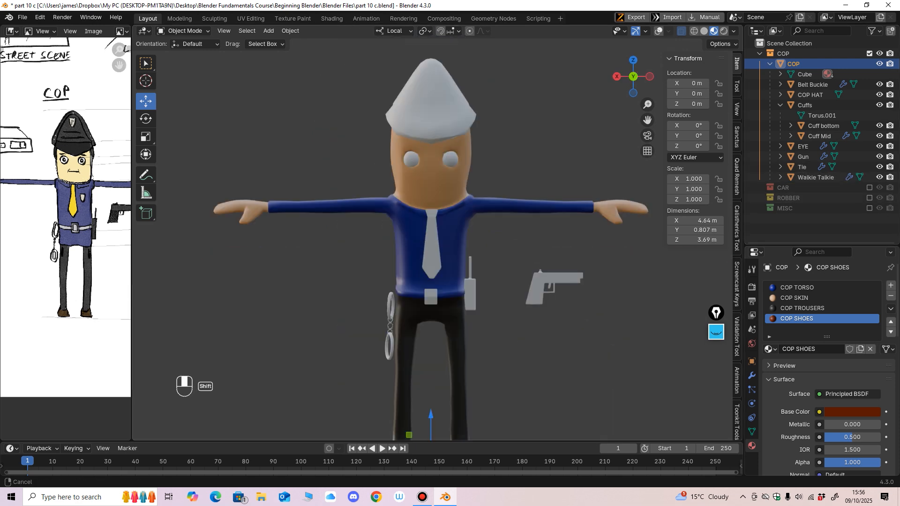
Turn the viewport overlays back on and give the tie a new material named TIE MATERIAL.
{"action": "mouse_move", "coordinate": [432, 239]}
{"action": "middle_mouse_down"}
{"action": "mouse_move", "coordinate": [473, 235]}
{"action": "mouse_move", "coordinate": [431, 239]}
{"action": "middle_mouse_up"}
{"action": "scroll", "coordinate": [452, 237], "scroll_direction": "up", "scroll_amount": 3}
{"action": "left_click", "coordinate": [388, 253]}
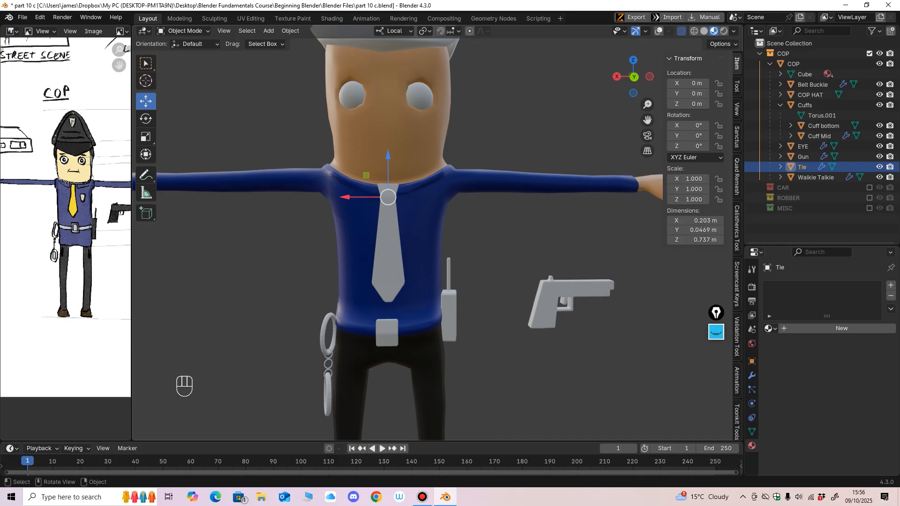
{"action": "left_click", "coordinate": [658, 31]}
{"action": "middle_click_drag", "start_coordinate": [469, 235], "coordinate": [430, 235]}
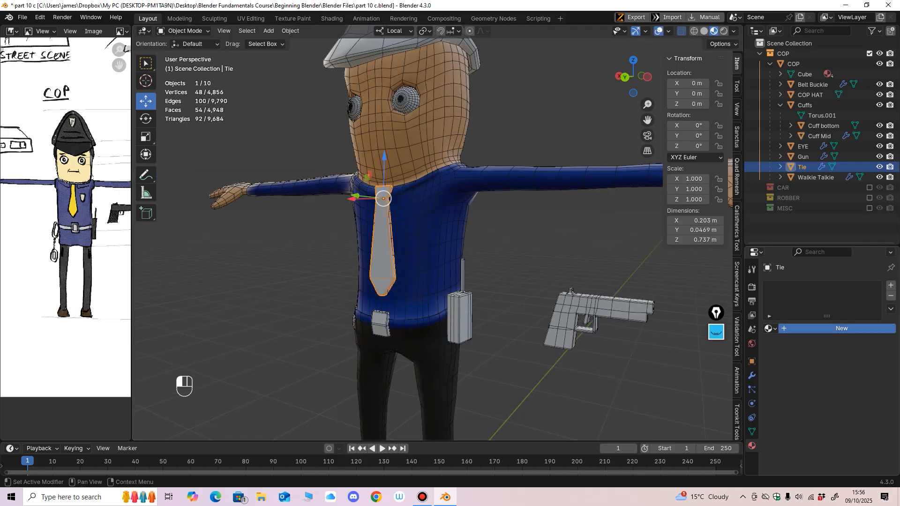
{"action": "left_click", "coordinate": [837, 329]}
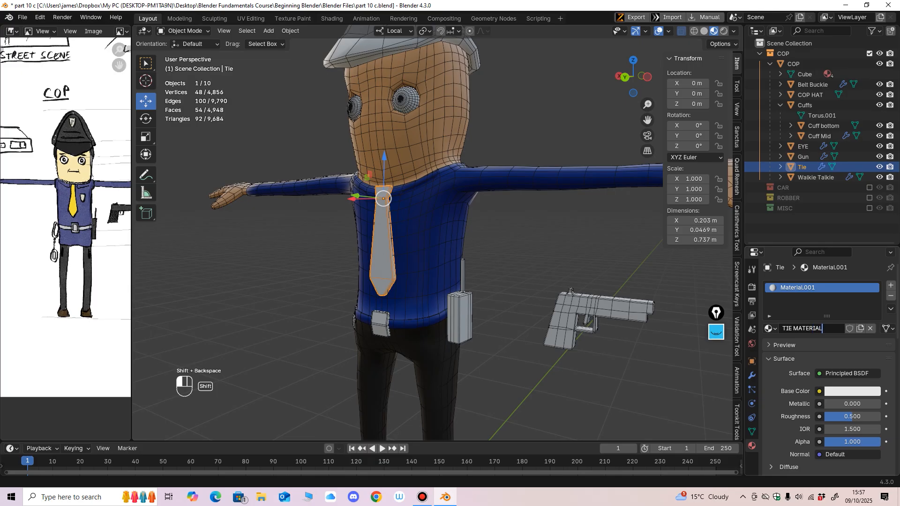
{"action": "middle_click_drag", "start_coordinate": [407, 243], "coordinate": [434, 248]}
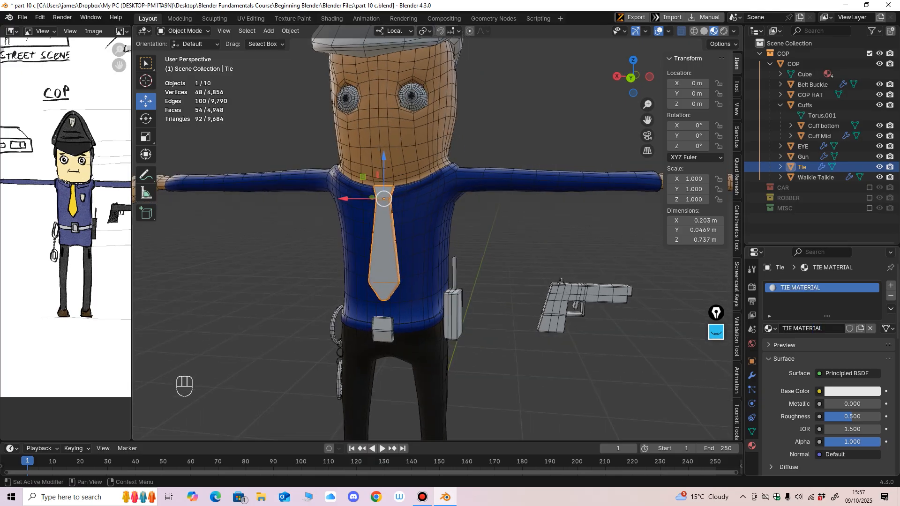
Set the base colour of TIE MATERIAL to a golden yellow-orange and deselect the tie.
{"action": "left_click", "coordinate": [852, 391]}
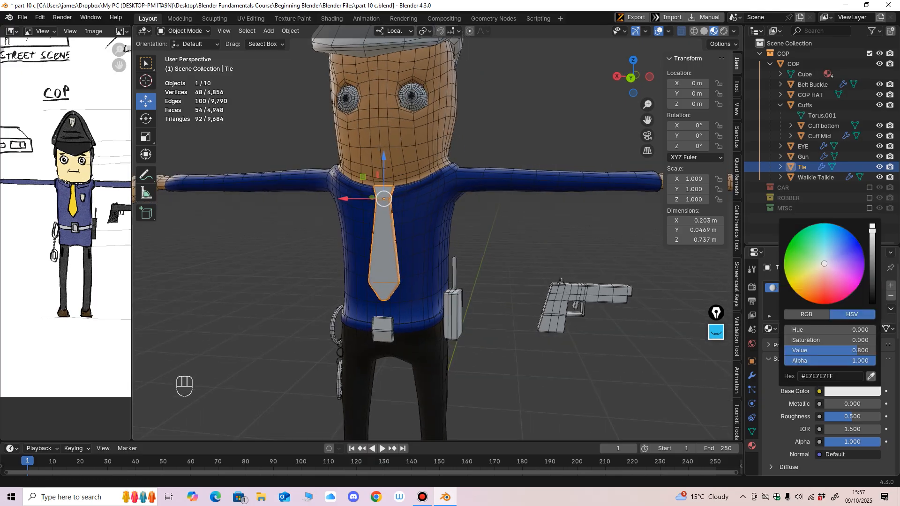
{"action": "left_click", "coordinate": [797, 291]}
{"action": "left_click_drag", "start_coordinate": [795, 291], "coordinate": [796, 293]}
{"action": "left_click", "coordinate": [529, 244]}
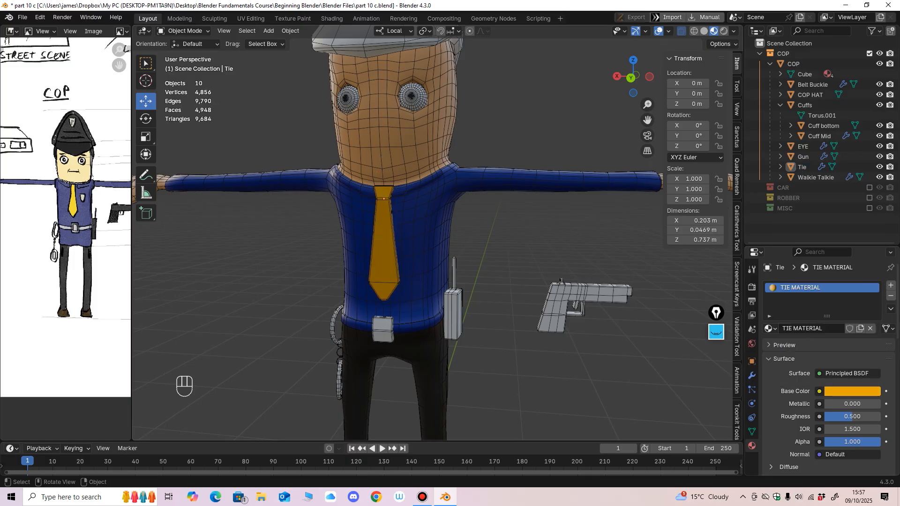
Give the walkie talkie a new material with a very dark grey base colour, hex #2F2F2F.
{"action": "middle_click_drag", "start_coordinate": [520, 243], "coordinate": [469, 229]}
{"action": "key", "text": "ctrl+KP_1"}
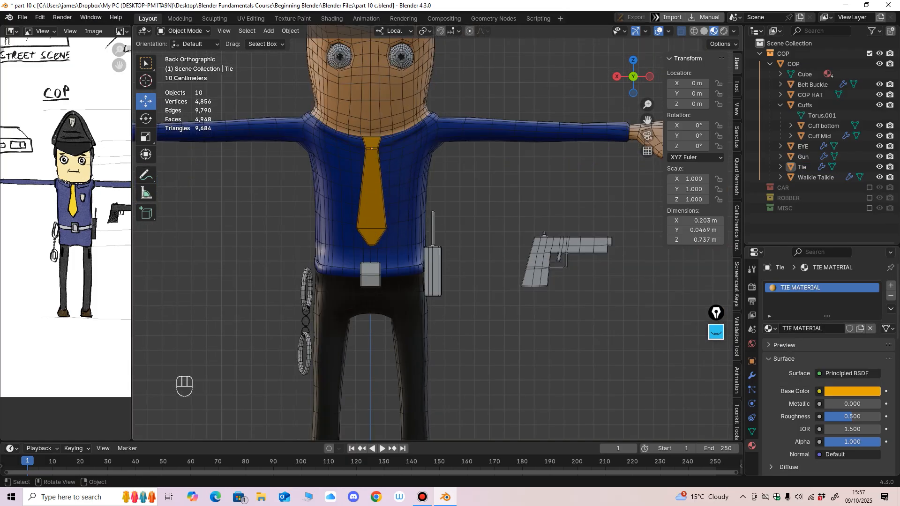
{"action": "left_click", "coordinate": [433, 276]}
{"action": "middle_click_drag", "start_coordinate": [434, 277], "coordinate": [363, 283]}
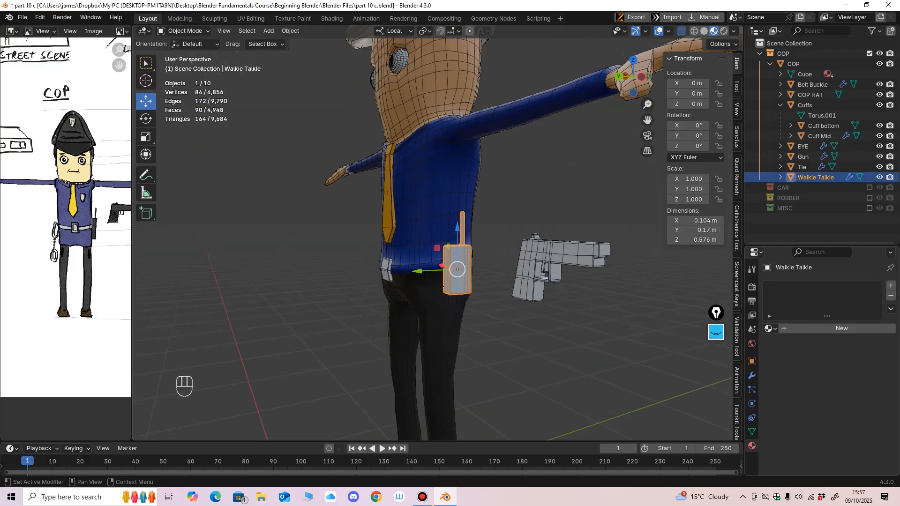
{"action": "left_click", "coordinate": [841, 328]}
{"action": "left_click", "coordinate": [852, 390]}
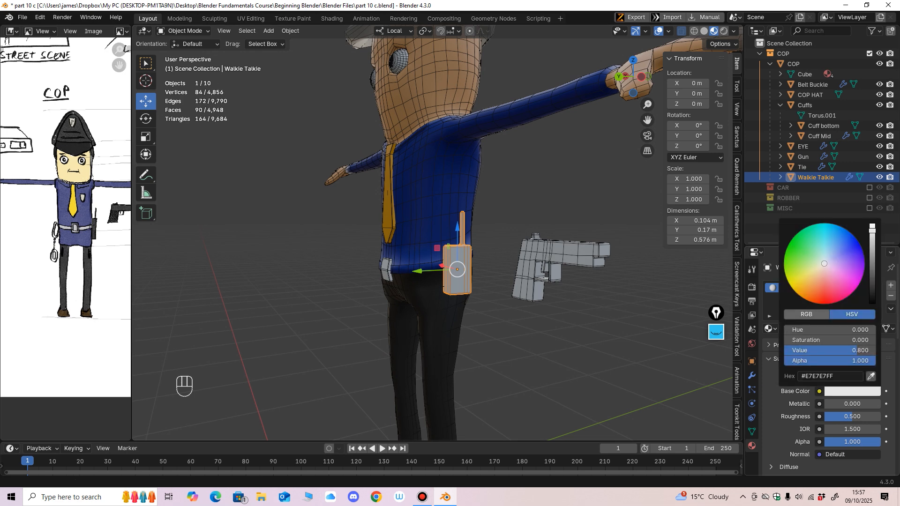
{"action": "left_click_drag", "start_coordinate": [872, 230], "coordinate": [872, 285]}
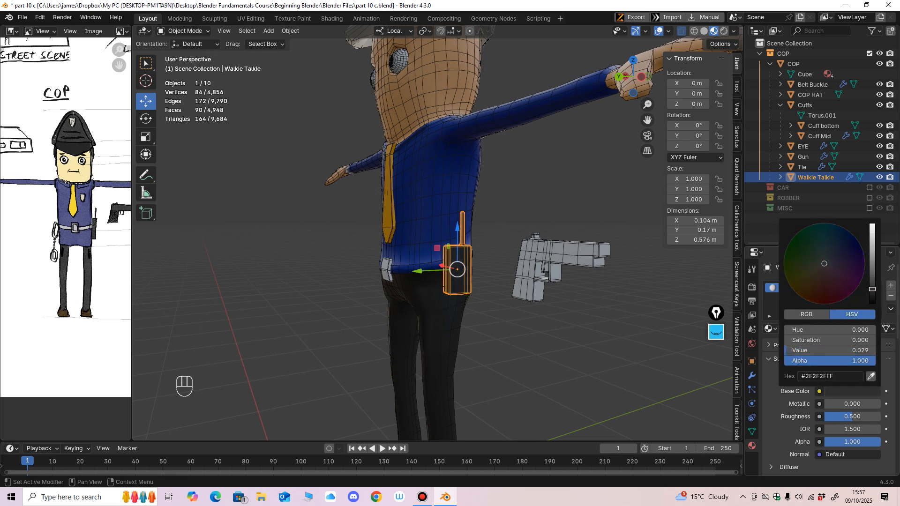
Give the belt buckle a new material with a slightly purplish mid-grey base colour.
{"action": "middle_click_drag", "start_coordinate": [525, 282], "coordinate": [594, 280]}
{"action": "left_click", "coordinate": [364, 275]}
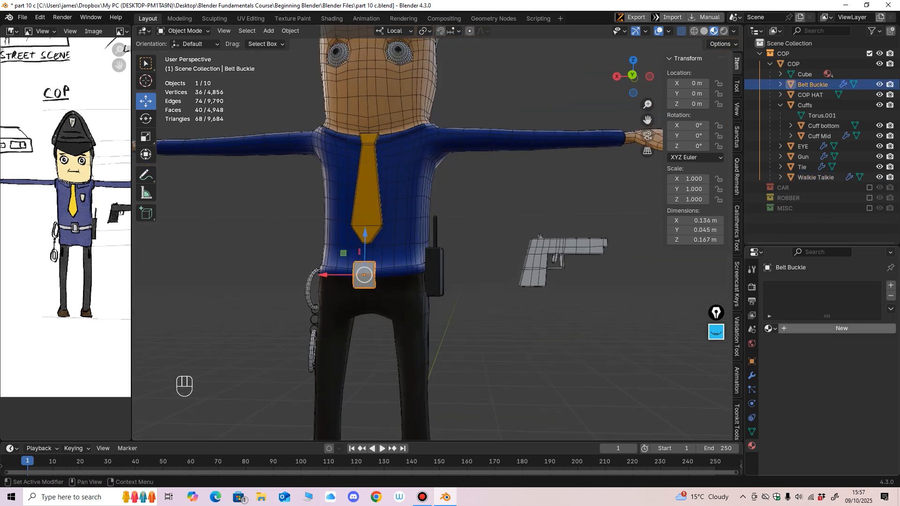
{"action": "left_click", "coordinate": [841, 329]}
{"action": "left_click", "coordinate": [852, 390]}
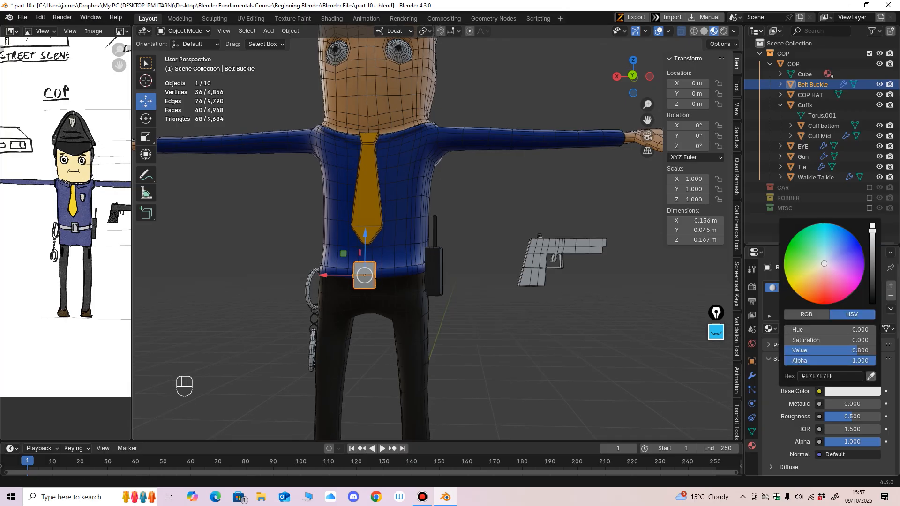
{"action": "left_click_drag", "start_coordinate": [872, 231], "coordinate": [872, 270]}
{"action": "left_click", "coordinate": [830, 260]}
{"action": "middle_click_drag", "start_coordinate": [510, 271], "coordinate": [546, 275]}
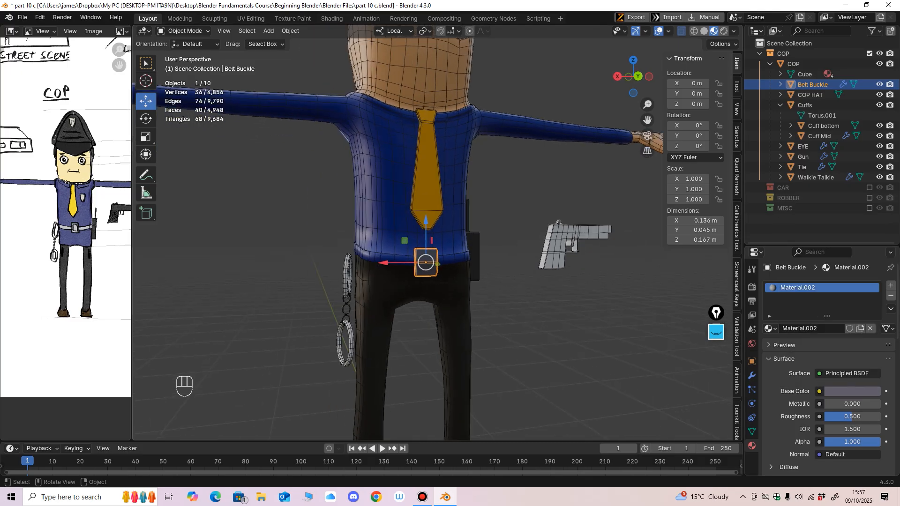
{"action": "left_click", "coordinate": [348, 276]}
{"action": "middle_click_drag", "start_coordinate": [349, 278], "coordinate": [339, 277]}
{"action": "left_click", "coordinate": [419, 263]}
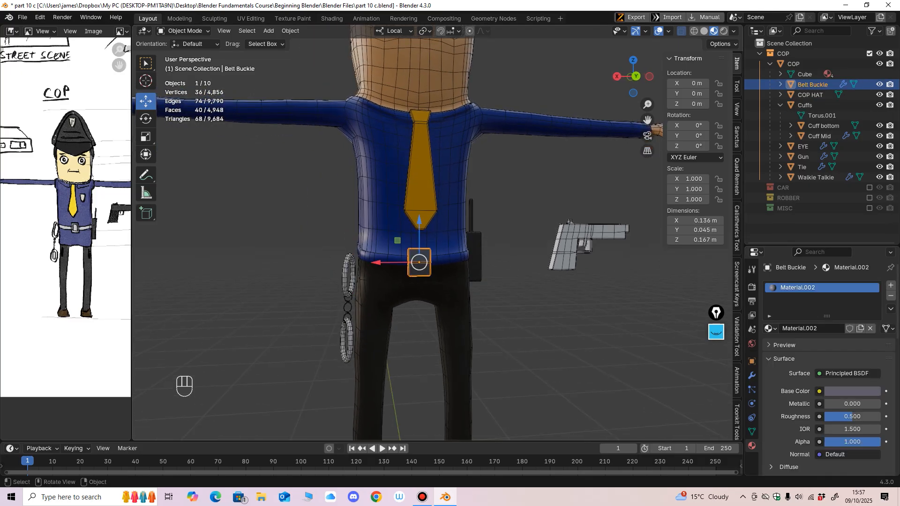
Select the three handcuff parts with Cuff bottom active and apply the belt buckle's existing Material.002 to it.
{"action": "left_click", "coordinate": [349, 276]}
{"action": "left_click", "coordinate": [348, 307], "text": "shift"}
{"action": "left_click", "coordinate": [347, 335], "text": "shift"}
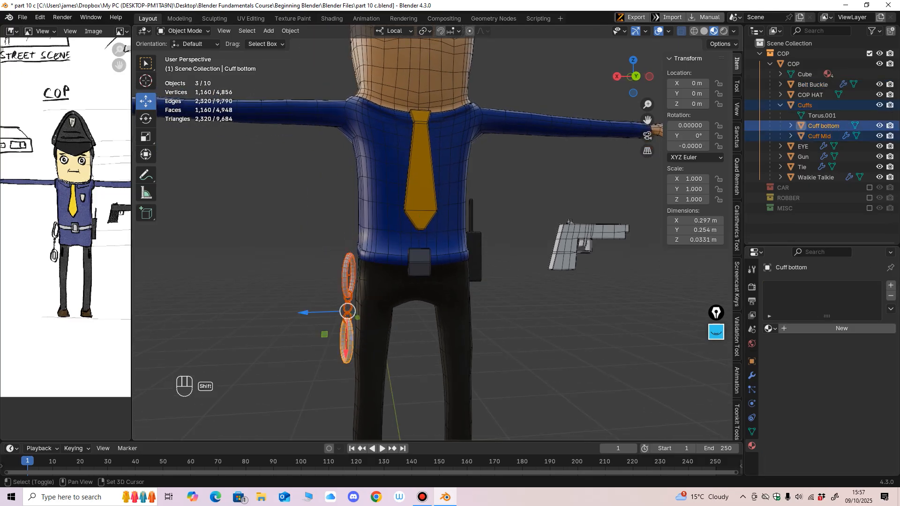
{"action": "left_click", "coordinate": [771, 329]}
{"action": "left_click", "coordinate": [731, 403]}
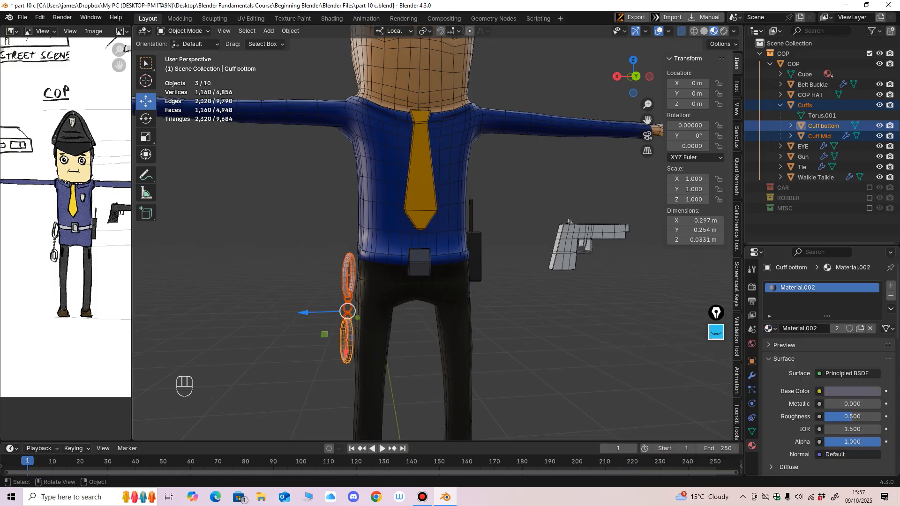
Apply the belt buckle's Material.002 to the upper handcuff ring and to the linking middle part of the cuffs.
{"action": "middle_click_drag", "start_coordinate": [511, 300], "coordinate": [554, 302]}
{"action": "left_click", "coordinate": [518, 300]}
{"action": "left_click", "coordinate": [368, 282]}
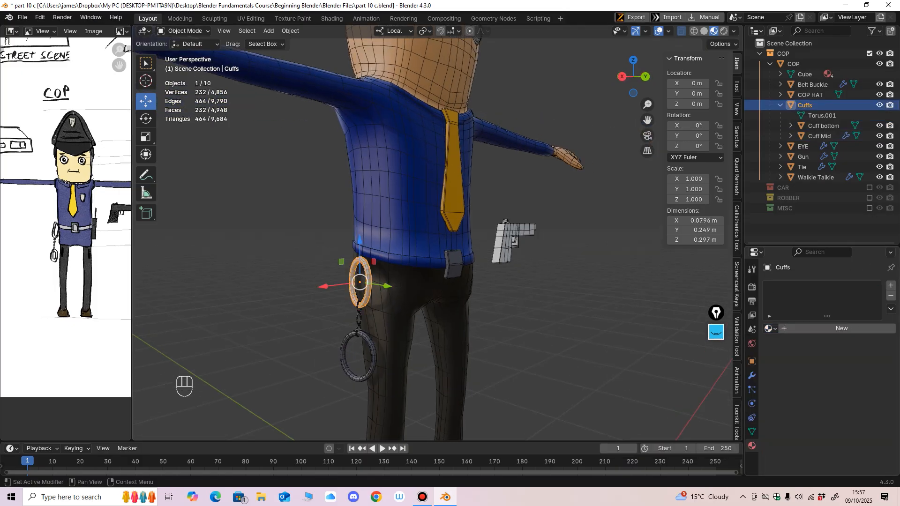
{"action": "left_click", "coordinate": [771, 329]}
{"action": "left_click", "coordinate": [636, 403]}
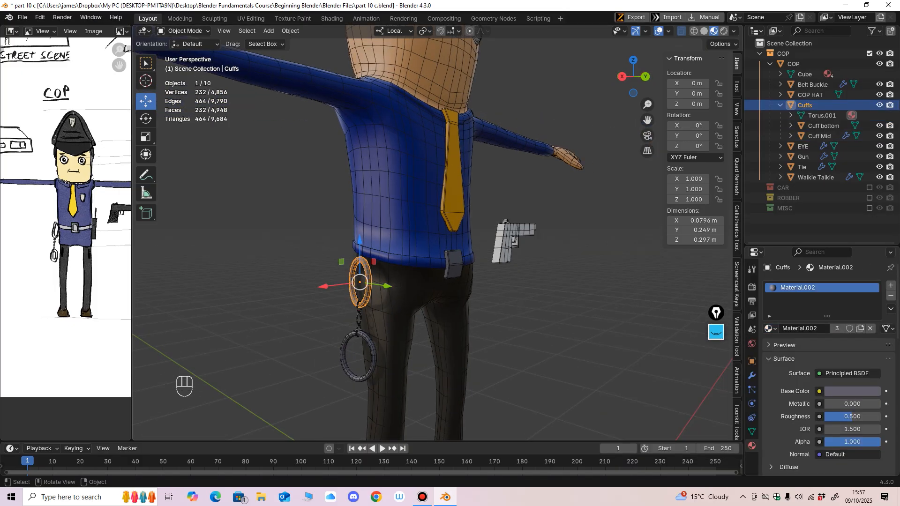
{"action": "left_click", "coordinate": [359, 319]}
{"action": "left_click", "coordinate": [771, 329]}
{"action": "left_click", "coordinate": [635, 403]}
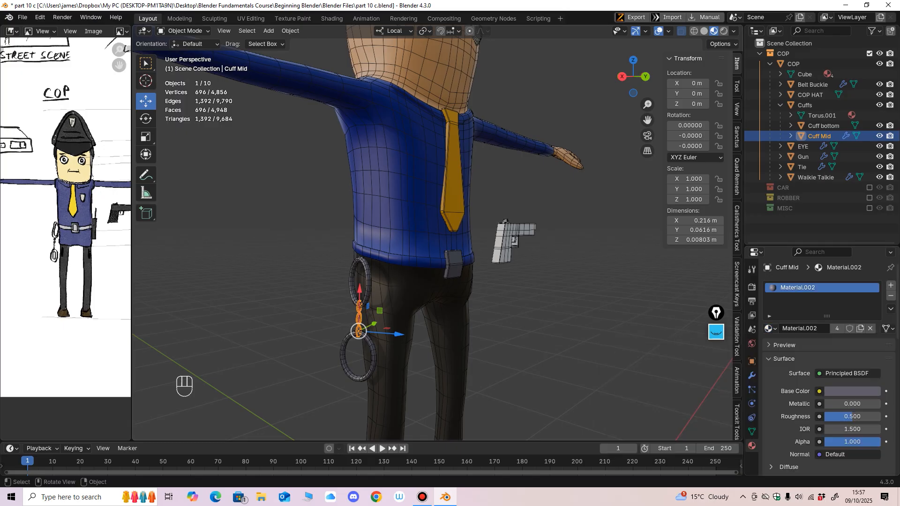
Apply the walkie talkie's existing dark grey Material.001 to the gun and deselect it.
{"action": "middle_click_drag", "start_coordinate": [546, 337], "coordinate": [510, 337]}
{"action": "middle_click_drag", "start_coordinate": [525, 263], "coordinate": [516, 263]}
{"action": "left_click", "coordinate": [516, 249]}
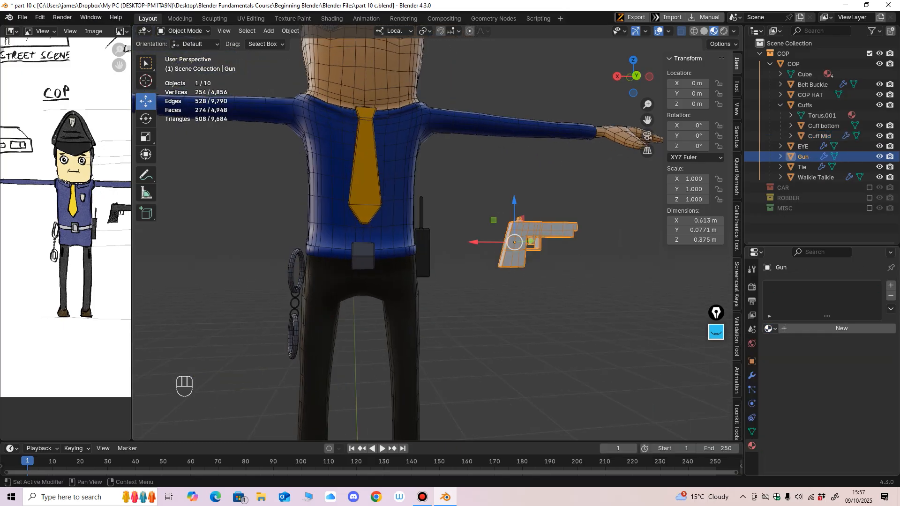
{"action": "left_click", "coordinate": [771, 328]}
{"action": "left_click", "coordinate": [635, 392]}
{"action": "left_click", "coordinate": [558, 309]}
{"action": "scroll", "coordinate": [553, 304], "scroll_direction": "down", "scroll_amount": 4}
{"action": "middle_click_drag", "start_coordinate": [553, 305], "coordinate": [545, 304]}
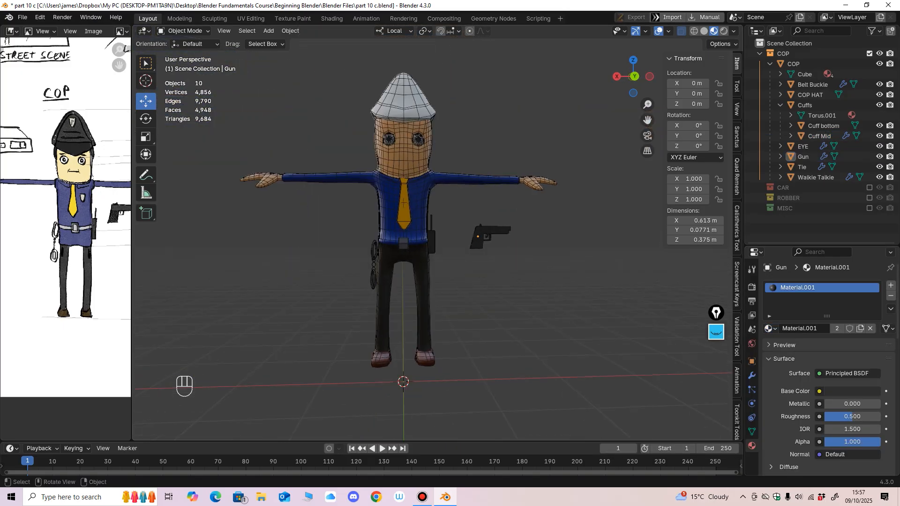
Apply the existing dark grey Material.001 to the cop's hat and deselect it.
{"action": "middle_click_drag", "start_coordinate": [412, 164], "coordinate": [417, 223], "text": "shift"}
{"action": "scroll", "coordinate": [417, 222], "scroll_direction": "up", "scroll_amount": 2}
{"action": "left_click", "coordinate": [398, 129]}
{"action": "scroll", "coordinate": [418, 177], "scroll_direction": "up", "scroll_amount": 2}
{"action": "middle_click_drag", "start_coordinate": [398, 136], "coordinate": [430, 182], "text": "shift"}
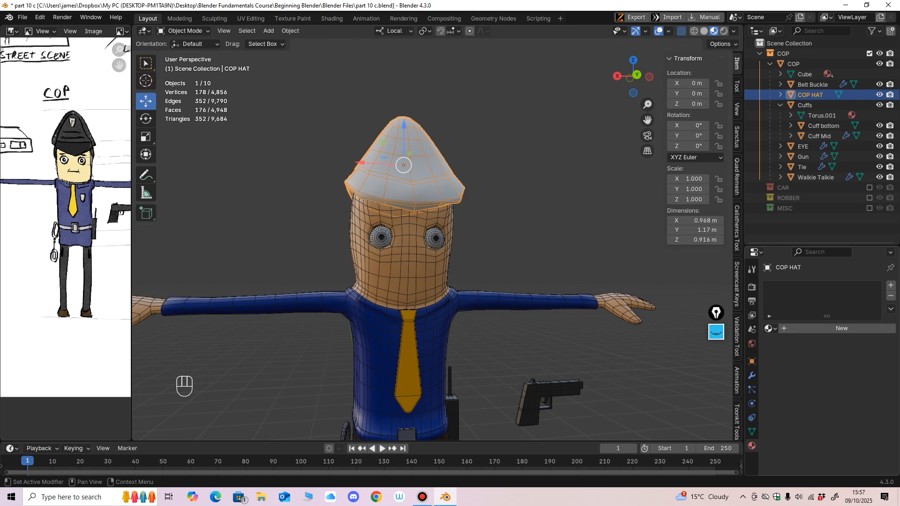
{"action": "left_click", "coordinate": [771, 328]}
{"action": "left_click", "coordinate": [636, 393]}
{"action": "scroll", "coordinate": [553, 290], "scroll_direction": "down", "scroll_amount": 1}
{"action": "left_click", "coordinate": [553, 290]}
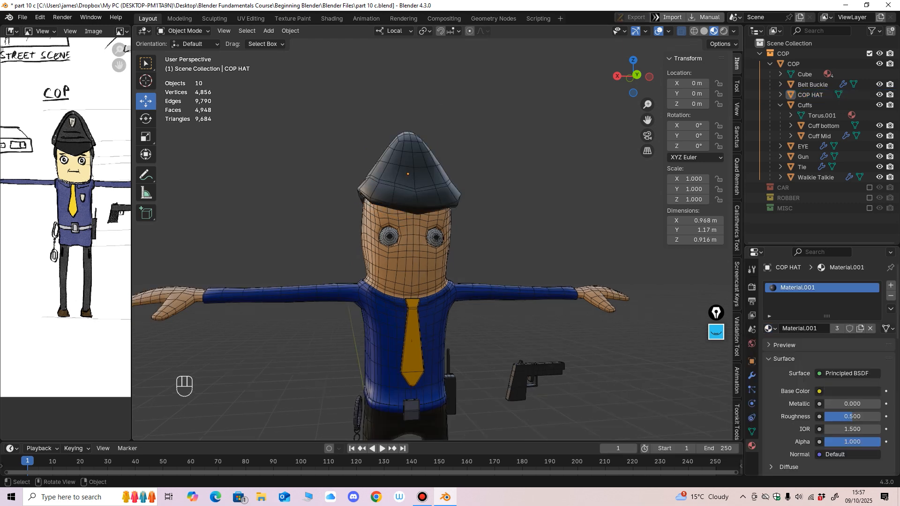
Hide the viewport overlays and examine the coloured cop from several angles and up close.
{"action": "scroll", "coordinate": [553, 291], "scroll_direction": "down", "scroll_amount": 2}
{"action": "middle_click_drag", "start_coordinate": [515, 291], "coordinate": [516, 229]}
{"action": "middle_click_drag", "start_coordinate": [517, 229], "coordinate": [519, 211]}
{"action": "middle_click_drag", "start_coordinate": [519, 211], "coordinate": [523, 258]}
{"action": "mouse_move", "coordinate": [523, 258]}
{"action": "middle_mouse_down"}
{"action": "mouse_move", "coordinate": [478, 257]}
{"action": "mouse_move", "coordinate": [520, 255]}
{"action": "middle_mouse_up"}
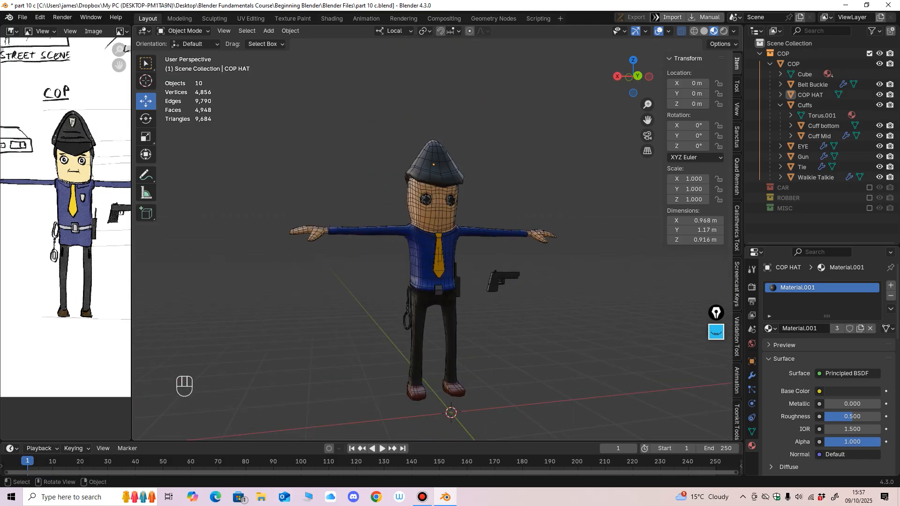
{"action": "left_click", "coordinate": [658, 31]}
{"action": "middle_click_drag", "start_coordinate": [544, 188], "coordinate": [506, 188]}
{"action": "middle_click_drag", "start_coordinate": [506, 188], "coordinate": [505, 127], "text": "shift"}
{"action": "middle_click_drag", "start_coordinate": [505, 127], "coordinate": [562, 211]}
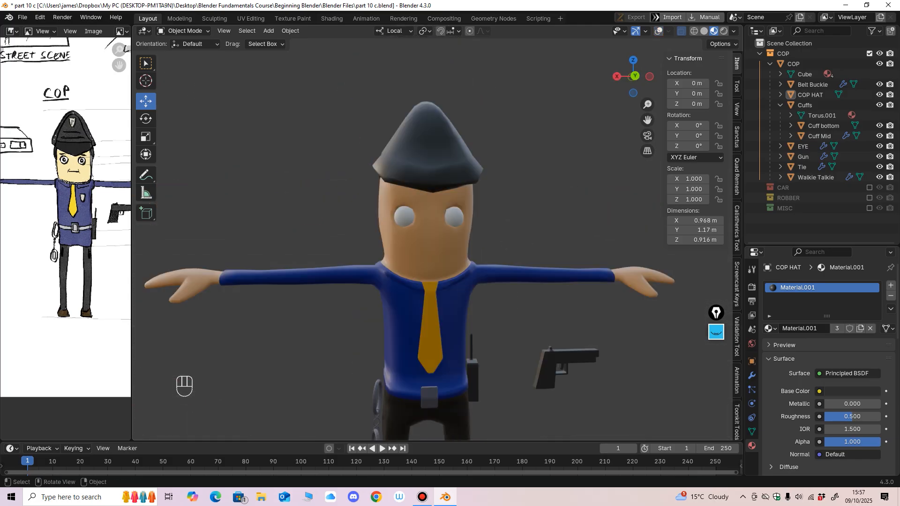
Turn the viewport overlays back on and give the EYE object a new material with the default white base colour.
{"action": "left_click", "coordinate": [453, 217]}
{"action": "middle_click_drag", "start_coordinate": [457, 217], "coordinate": [456, 169], "text": "ctrl"}
{"action": "left_click", "coordinate": [658, 31]}
{"action": "middle_click_drag", "start_coordinate": [544, 155], "coordinate": [527, 155]}
{"action": "middle_click_drag", "start_coordinate": [528, 154], "coordinate": [529, 173], "text": "shift"}
{"action": "left_click", "coordinate": [841, 328]}
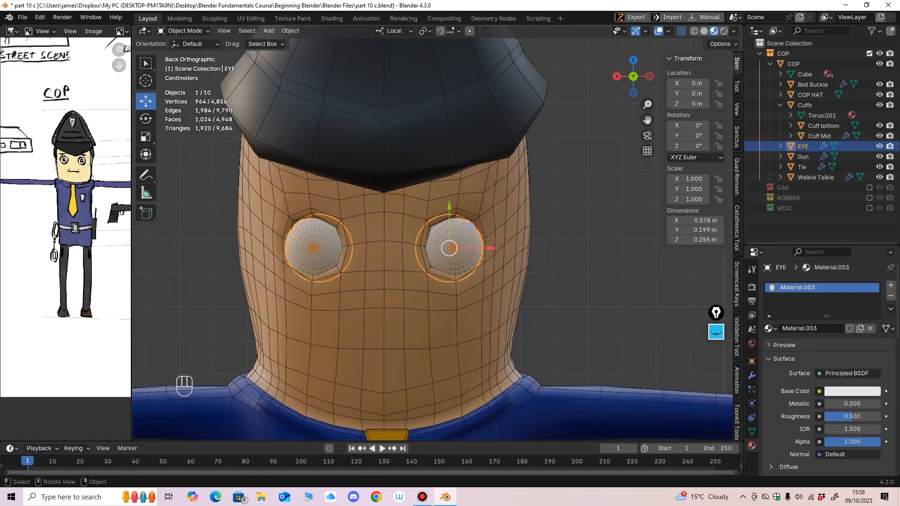
Add a second, empty material slot to the EYE object and enter Edit Mode for a close view of one eye.
{"action": "middle_click_drag", "start_coordinate": [529, 187], "coordinate": [529, 150], "text": "ctrl"}
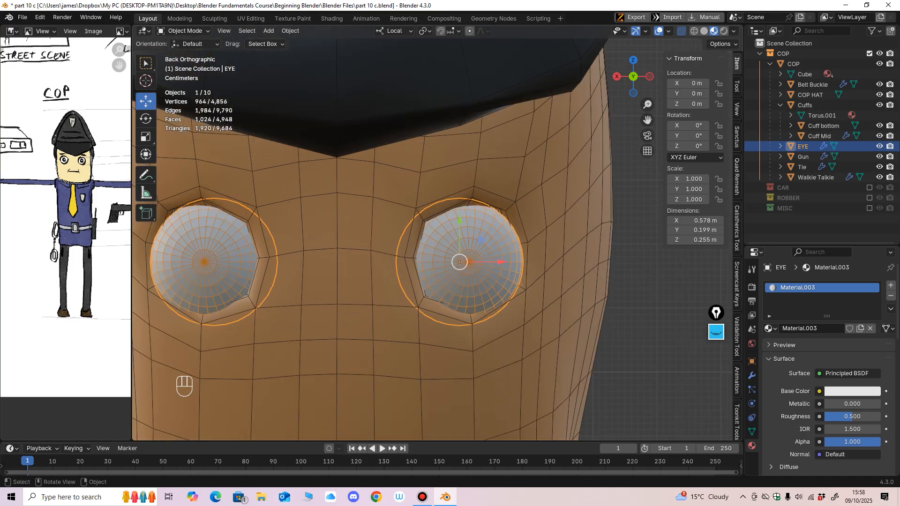
{"action": "left_click", "coordinate": [890, 285]}
{"action": "middle_click_drag", "start_coordinate": [586, 244], "coordinate": [585, 225], "text": "ctrl"}
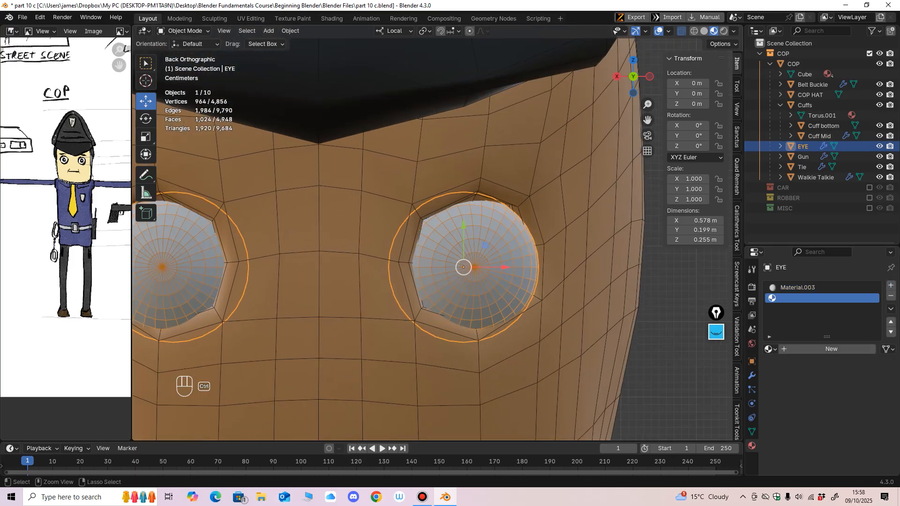
{"action": "left_click", "coordinate": [183, 30]}
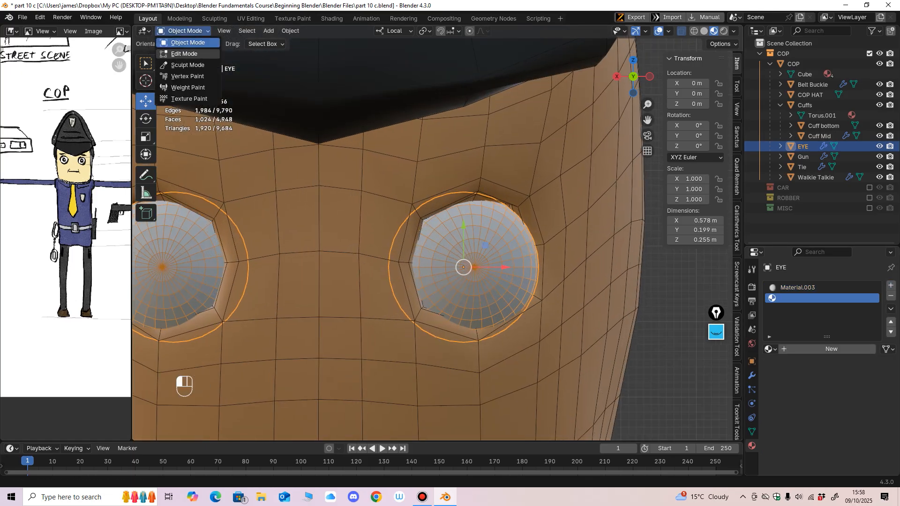
{"action": "left_click", "coordinate": [184, 54]}
{"action": "middle_click_drag", "start_coordinate": [422, 235], "coordinate": [398, 242]}
{"action": "middle_click_drag", "start_coordinate": [399, 241], "coordinate": [412, 223], "text": "ctrl"}
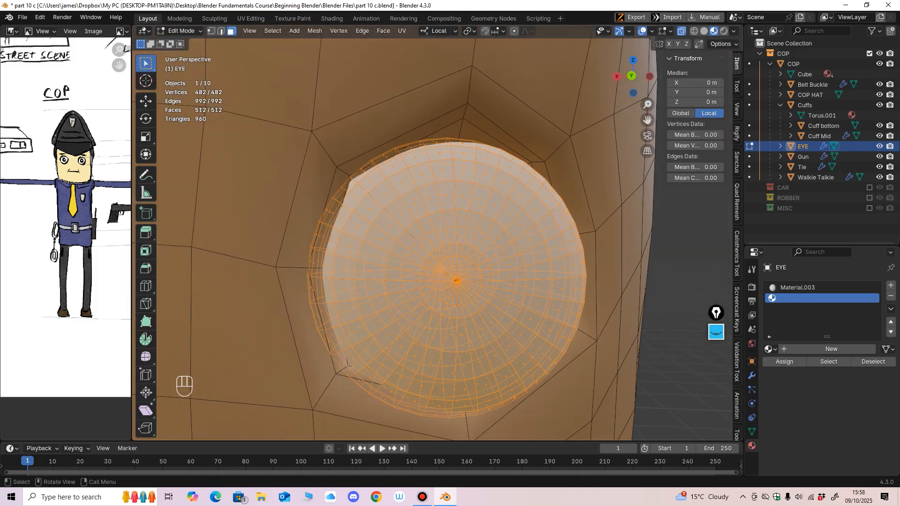
Select the circular patch of faces around the front centre of the eye as the pupil.
{"action": "left_click_drag", "start_coordinate": [415, 216], "coordinate": [495, 326]}
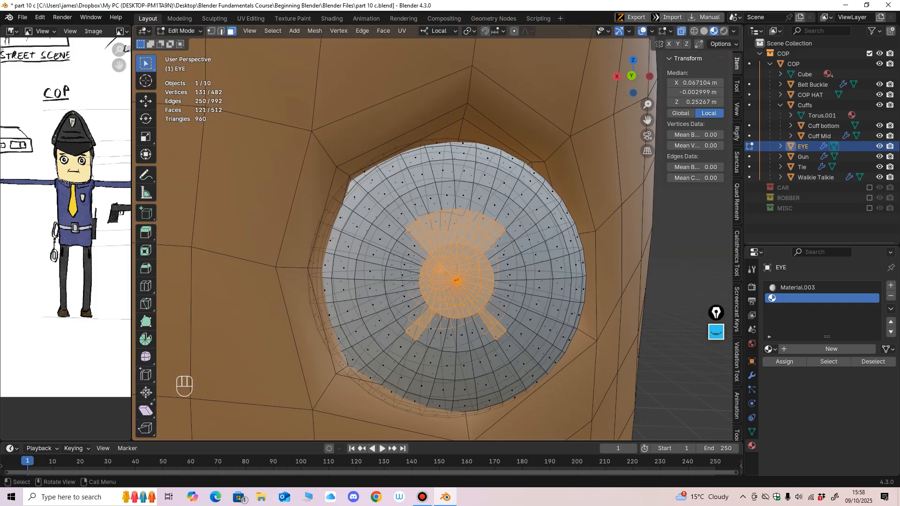
{"action": "left_click_drag", "start_coordinate": [402, 317], "coordinate": [384, 330], "text": "shift"}
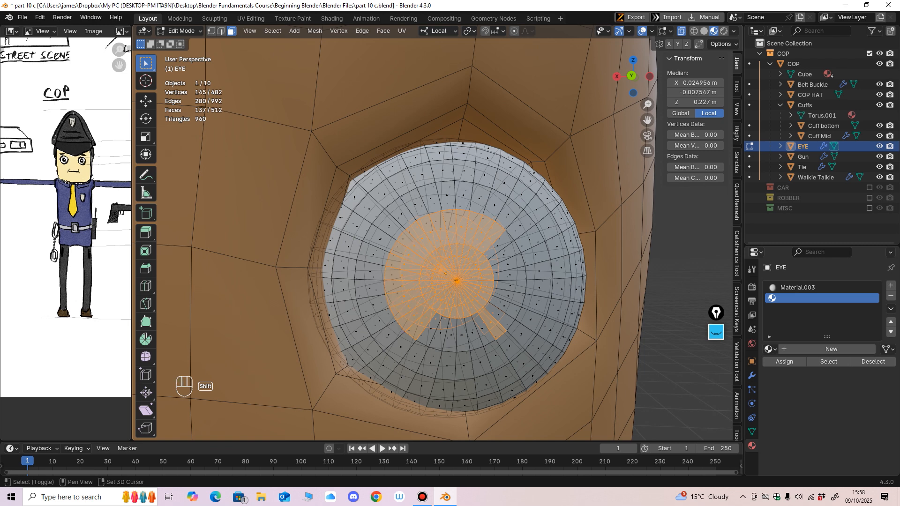
{"action": "left_click_drag", "start_coordinate": [514, 281], "coordinate": [521, 288], "text": "shift"}
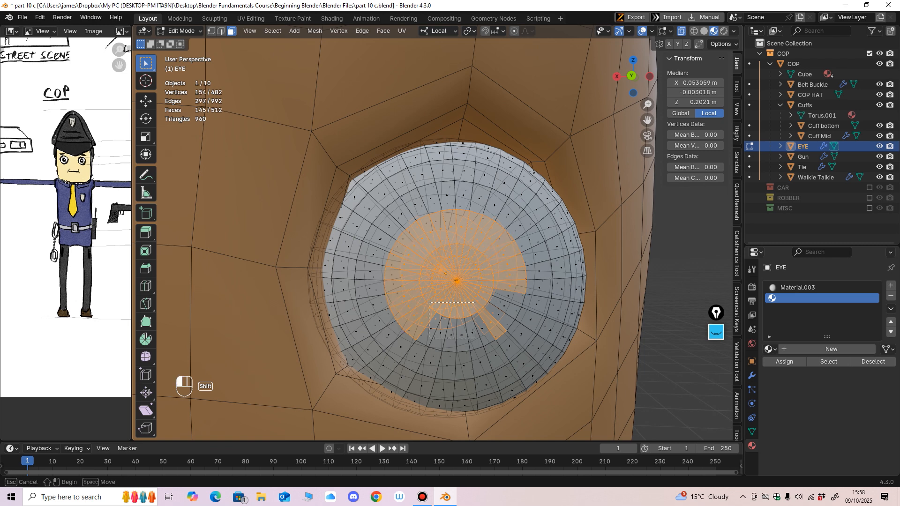
{"action": "left_click_drag", "start_coordinate": [475, 338], "coordinate": [513, 318], "text": "shift"}
{"action": "scroll", "coordinate": [513, 318], "scroll_direction": "down", "scroll_amount": 6}
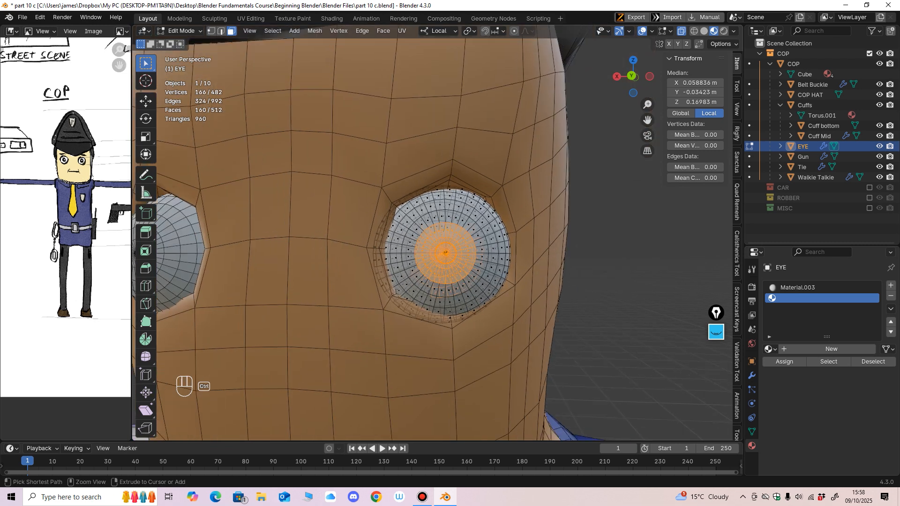
Create a new material in the second slot, give it a near-black base colour and assign it to the selected pupil faces.
{"action": "left_click", "coordinate": [830, 349]}
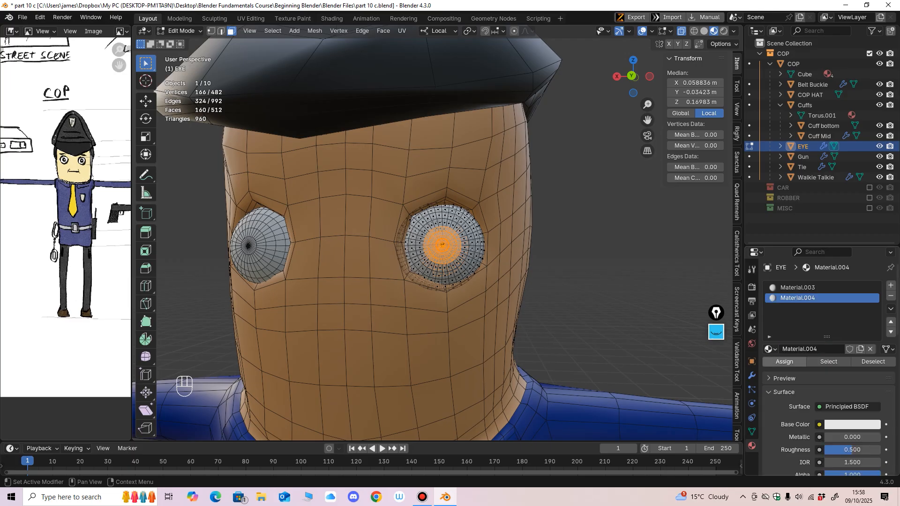
{"action": "left_click", "coordinate": [852, 424]}
{"action": "left_click", "coordinate": [830, 324]}
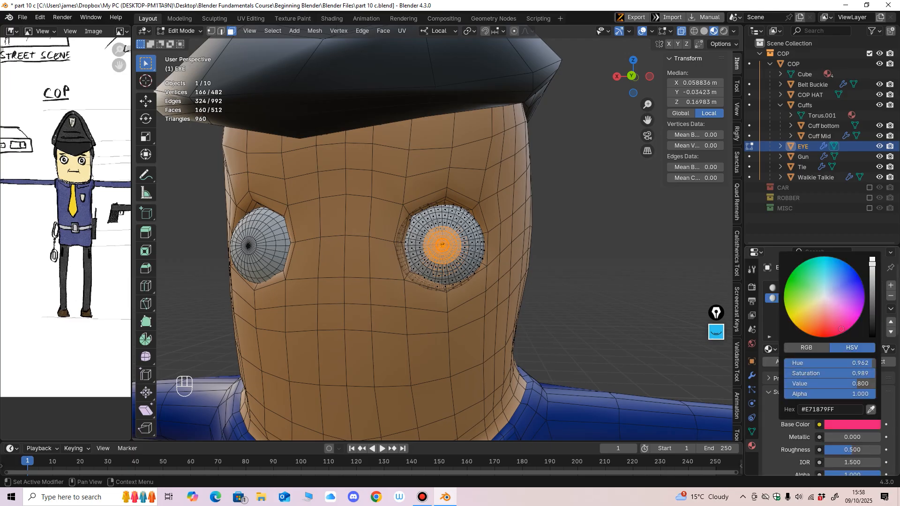
{"action": "left_click_drag", "start_coordinate": [871, 265], "coordinate": [872, 328]}
{"action": "left_click", "coordinate": [784, 362]}
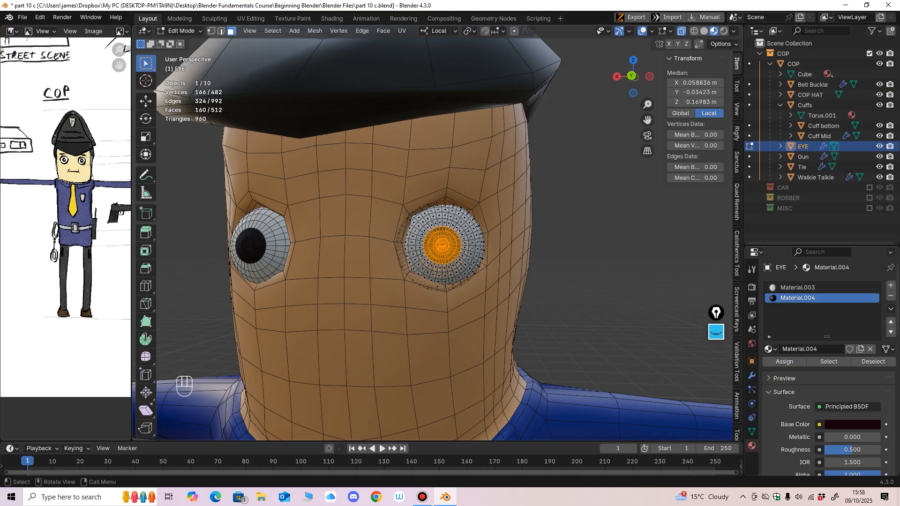
Return to Object Mode and set the pupil material's roughness to 0.
{"action": "middle_click_drag", "start_coordinate": [586, 291], "coordinate": [604, 300]}
{"action": "key", "text": "Tab"}
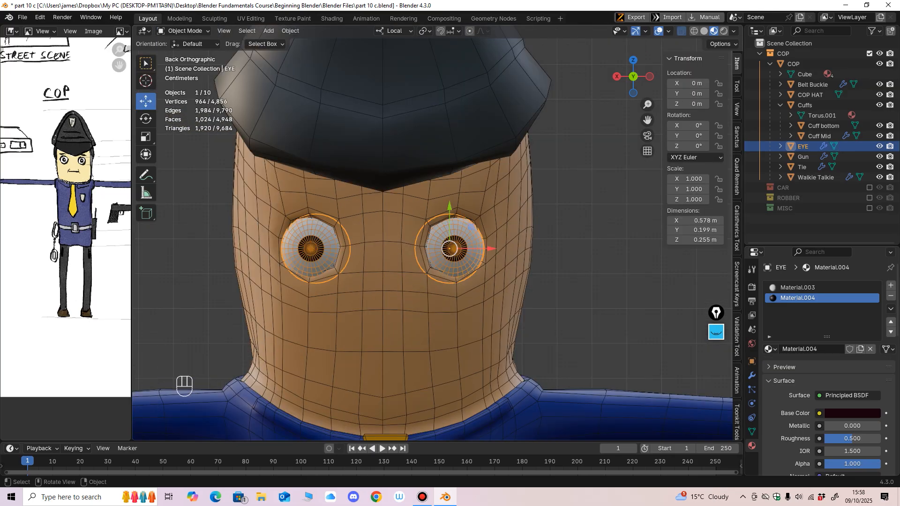
{"action": "scroll", "coordinate": [432, 233], "scroll_direction": "down", "scroll_amount": 3}
{"action": "scroll", "coordinate": [827, 366], "scroll_direction": "down", "scroll_amount": 5}
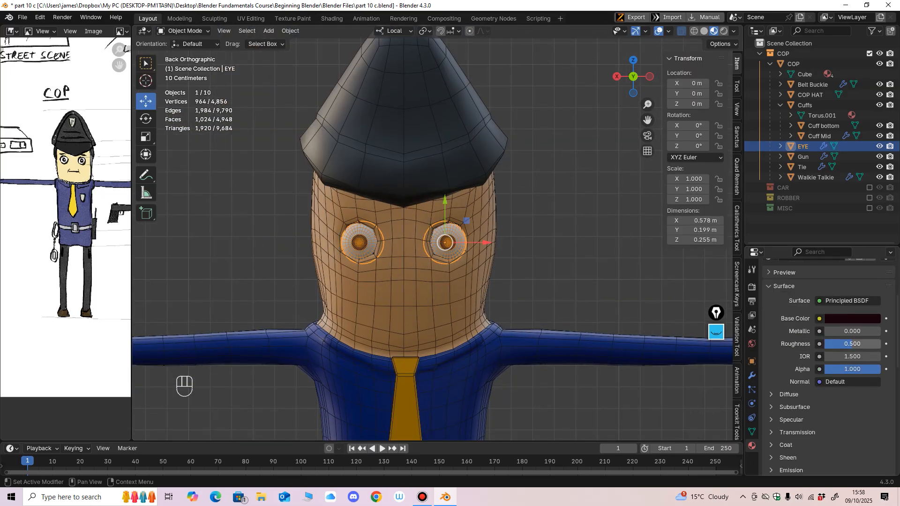
{"action": "middle_click_drag", "start_coordinate": [586, 300], "coordinate": [585, 244], "text": "ctrl"}
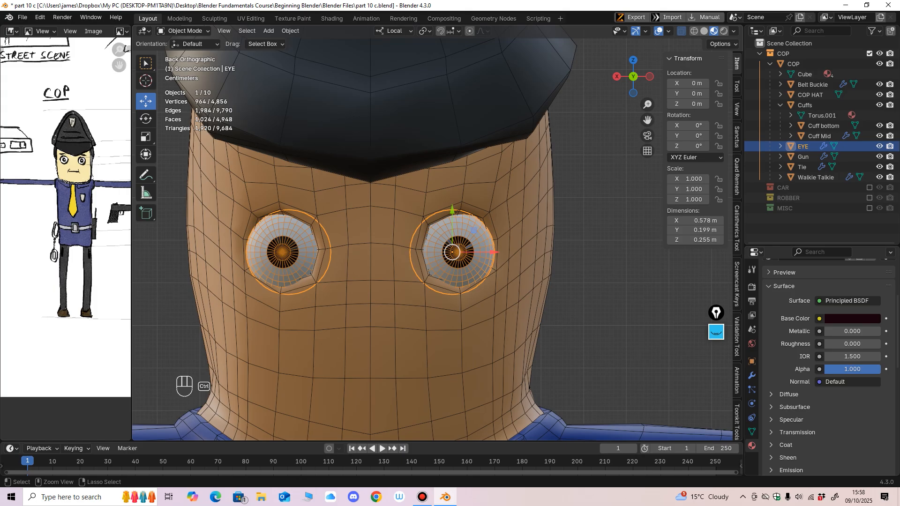
Deselect the eyes and examine the pupils and the whole cop from different angles and distances.
{"action": "left_click", "coordinate": [590, 281]}
{"action": "mouse_move", "coordinate": [591, 282]}
{"action": "middle_mouse_down"}
{"action": "mouse_move", "coordinate": [511, 319]}
{"action": "mouse_move", "coordinate": [506, 286]}
{"action": "mouse_move", "coordinate": [582, 281]}
{"action": "middle_mouse_up"}
{"action": "mouse_move", "coordinate": [469, 211]}
{"action": "middle_mouse_down", "text": "ctrl"}
{"action": "mouse_move", "coordinate": [459, 253]}
{"action": "mouse_move", "coordinate": [456, 202]}
{"action": "middle_mouse_up", "text": "ctrl"}
{"action": "left_click", "coordinate": [454, 254]}
{"action": "right_click", "coordinate": [454, 255]}
{"action": "left_click", "coordinate": [454, 255]}
{"action": "left_click", "coordinate": [604, 243]}
{"action": "middle_click_drag", "start_coordinate": [605, 244], "coordinate": [602, 344], "text": "ctrl"}
{"action": "middle_click_drag", "start_coordinate": [586, 300], "coordinate": [602, 307]}
{"action": "middle_click_drag", "start_coordinate": [602, 307], "coordinate": [586, 213], "text": "ctrl"}
{"action": "mouse_move", "coordinate": [586, 213]}
{"action": "middle_mouse_down", "text": "ctrl"}
{"action": "mouse_move", "coordinate": [586, 194]}
{"action": "mouse_move", "coordinate": [581, 225]}
{"action": "middle_mouse_up", "text": "ctrl"}
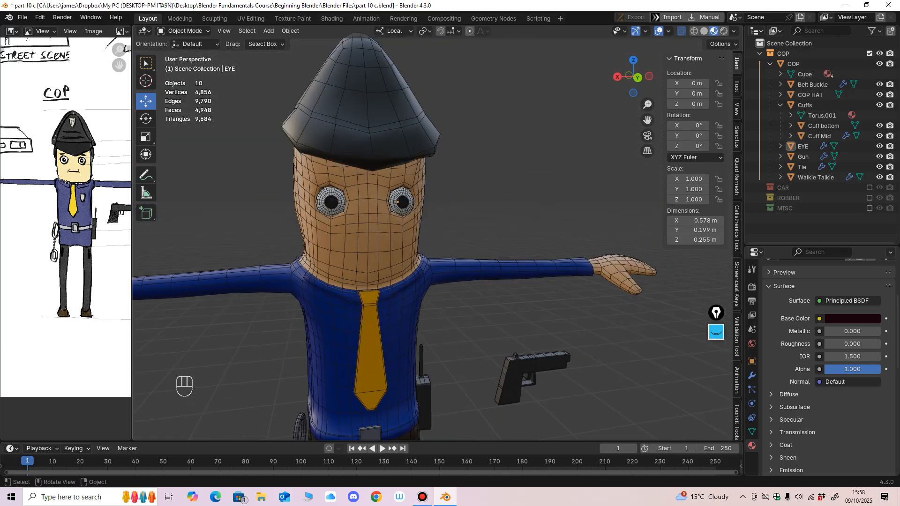
{"action": "scroll", "coordinate": [398, 293], "scroll_direction": "down", "scroll_amount": 1}
{"action": "middle_click_drag", "start_coordinate": [399, 293], "coordinate": [428, 262]}
{"action": "scroll", "coordinate": [349, 290], "scroll_direction": "down", "scroll_amount": 2}
{"action": "scroll", "coordinate": [406, 299], "scroll_direction": "down", "scroll_amount": 2}
{"action": "scroll", "coordinate": [409, 260], "scroll_direction": "up", "scroll_amount": 2}
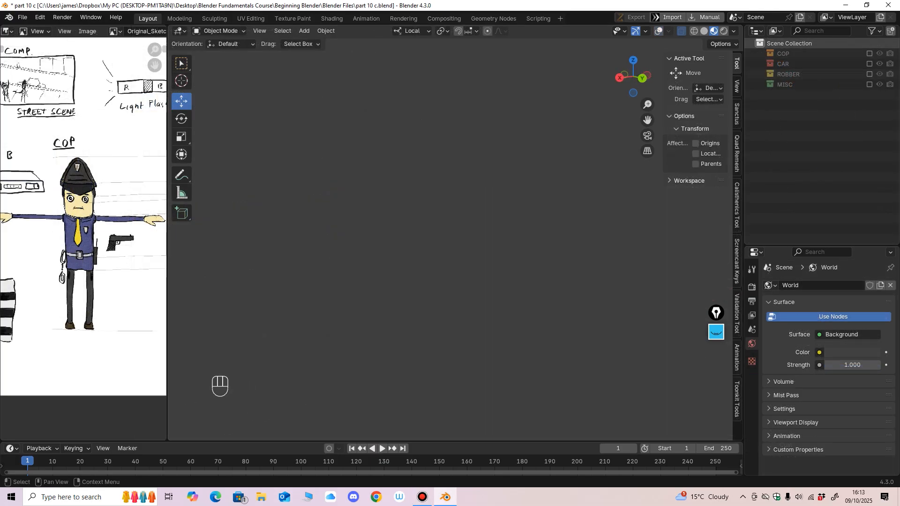
Include the COP collection in the view layer and inspect the whole character from the front without overlays.
{"action": "left_click", "coordinate": [869, 53]}
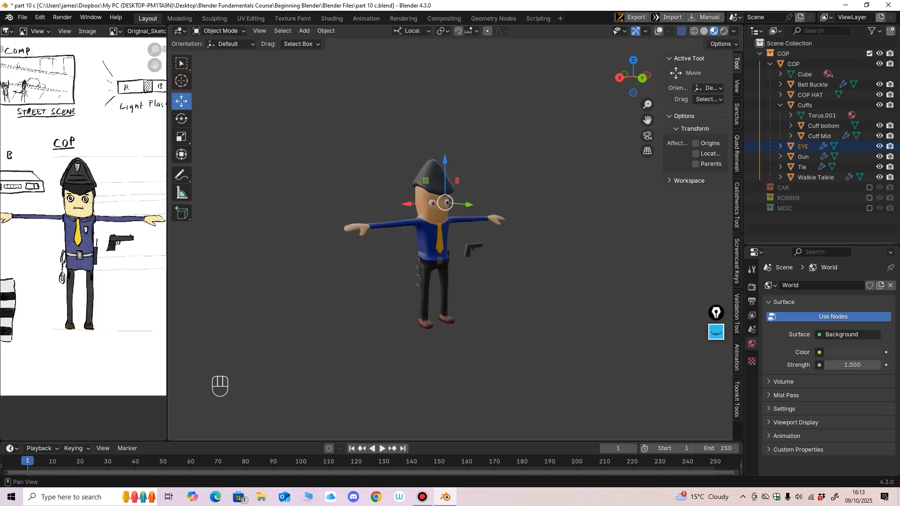
{"action": "middle_click_drag", "start_coordinate": [460, 234], "coordinate": [431, 232]}
{"action": "scroll", "coordinate": [431, 232], "scroll_direction": "up", "scroll_amount": 2}
{"action": "middle_click_drag", "start_coordinate": [431, 233], "coordinate": [461, 202], "text": "shift"}
{"action": "left_click", "coordinate": [659, 31]}
{"action": "left_click", "coordinate": [658, 31]}
{"action": "scroll", "coordinate": [465, 204], "scroll_direction": "up", "scroll_amount": 1}
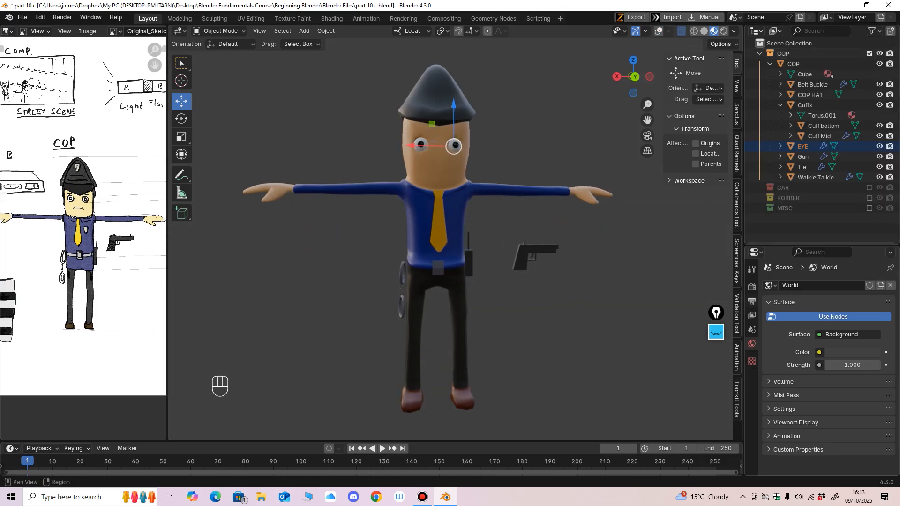
Select the cop's body to show its material slots and examine the head, eyes and torso up close.
{"action": "left_click", "coordinate": [455, 210]}
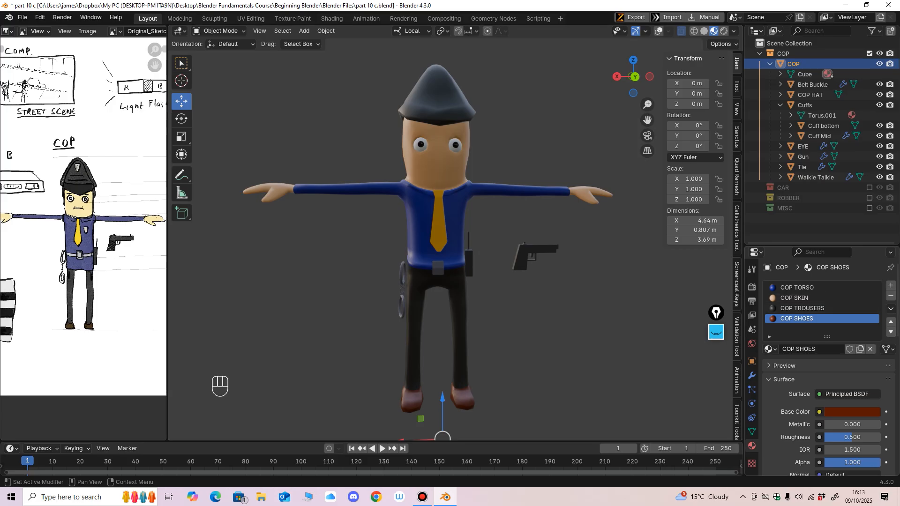
{"action": "mouse_move", "coordinate": [455, 210]}
{"action": "middle_mouse_down"}
{"action": "mouse_move", "coordinate": [497, 214]}
{"action": "mouse_move", "coordinate": [457, 211]}
{"action": "middle_mouse_up"}
{"action": "middle_click_drag", "start_coordinate": [457, 212], "coordinate": [529, 256], "text": "shift"}
{"action": "scroll", "coordinate": [451, 184], "scroll_direction": "up", "scroll_amount": 1}
{"action": "scroll", "coordinate": [473, 342], "scroll_direction": "up", "scroll_amount": 6}
{"action": "scroll", "coordinate": [473, 341], "scroll_direction": "down", "scroll_amount": 4}
{"action": "scroll", "coordinate": [451, 239], "scroll_direction": "up", "scroll_amount": 3}
{"action": "middle_click_drag", "start_coordinate": [515, 225], "coordinate": [516, 291], "text": "ctrl"}
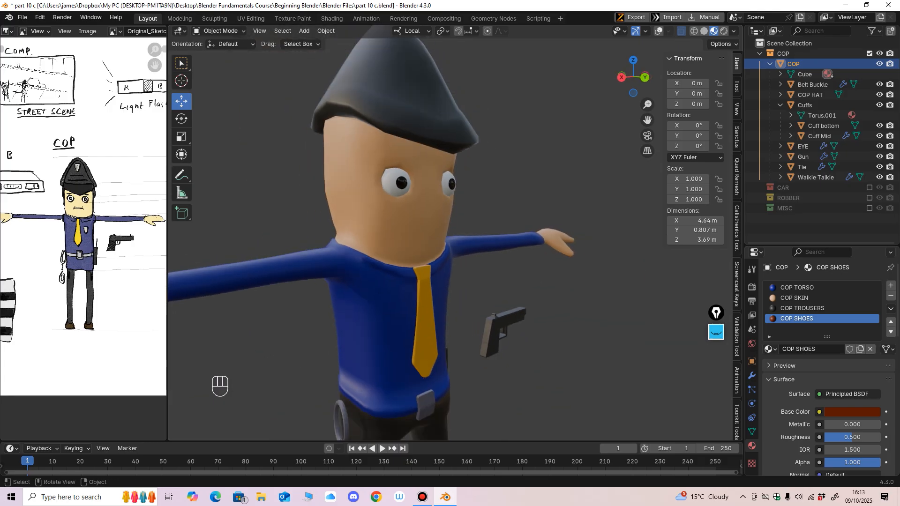
Select the EYE object to show its pupil material settings and view the whole cop from the front.
{"action": "left_click", "coordinate": [803, 146]}
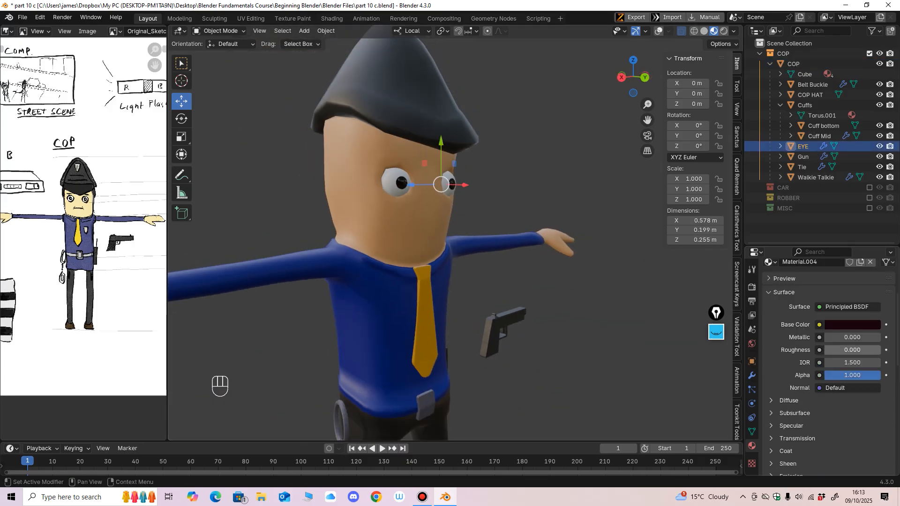
{"action": "middle_click_drag", "start_coordinate": [525, 234], "coordinate": [483, 236]}
{"action": "middle_click_drag", "start_coordinate": [483, 236], "coordinate": [489, 313], "text": "ctrl"}
{"action": "middle_click_drag", "start_coordinate": [490, 281], "coordinate": [468, 279]}
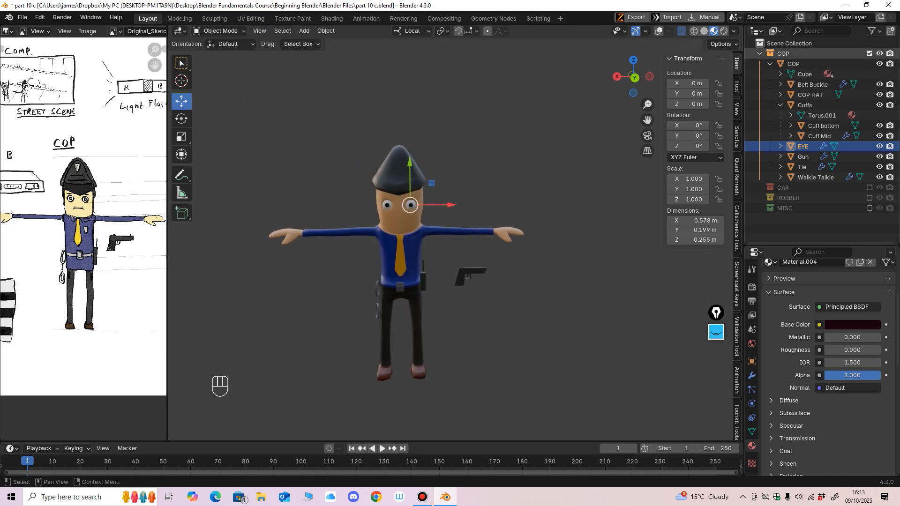
Exclude the COP collection, include the CAR collection and examine the police car from several angles.
{"action": "left_click", "coordinate": [869, 53]}
{"action": "left_click", "coordinate": [869, 64]}
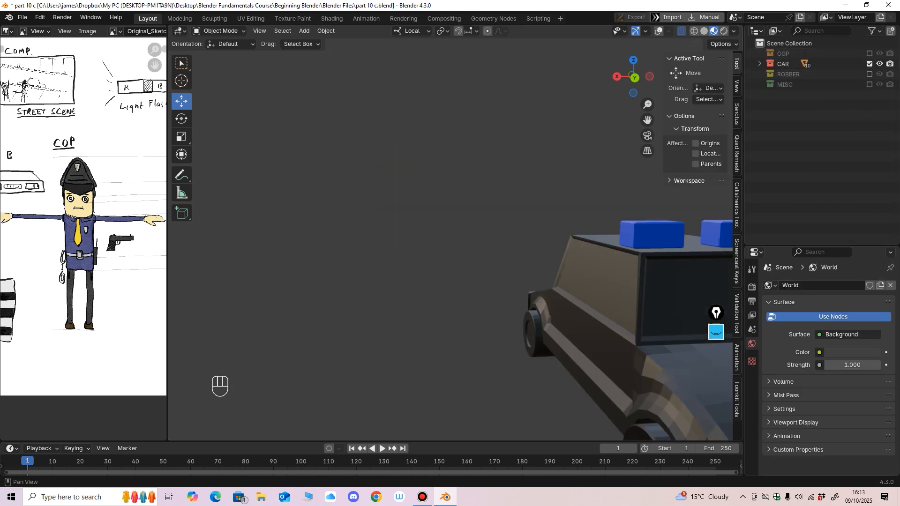
{"action": "middle_click_drag", "start_coordinate": [553, 225], "coordinate": [588, 314], "text": "ctrl"}
{"action": "scroll", "coordinate": [466, 281], "scroll_direction": "up", "scroll_amount": 4}
{"action": "middle_click_drag", "start_coordinate": [588, 314], "coordinate": [506, 277], "text": "ctrl"}
{"action": "middle_click_drag", "start_coordinate": [506, 276], "coordinate": [473, 250], "text": "shift"}
{"action": "middle_click_drag", "start_coordinate": [472, 249], "coordinate": [436, 241], "text": "ctrl"}
{"action": "middle_click_drag", "start_coordinate": [436, 242], "coordinate": [502, 225], "text": "ctrl"}
{"action": "middle_click_drag", "start_coordinate": [502, 225], "coordinate": [502, 255], "text": "ctrl"}
{"action": "middle_click_drag", "start_coordinate": [502, 256], "coordinate": [430, 220]}
Exclude the CAR collection and include the ROBBER collection to view the robber and the money bag.
{"action": "left_click", "coordinate": [869, 64]}
{"action": "left_click", "coordinate": [870, 74]}
{"action": "scroll", "coordinate": [449, 234], "scroll_direction": "down", "scroll_amount": 3}
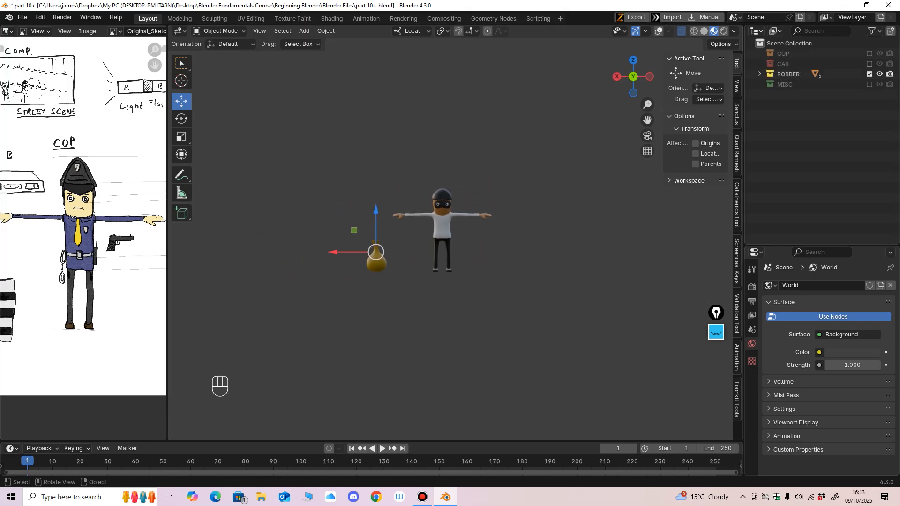
Include the CAR and COP collections again alongside the robber and view all the models together.
{"action": "left_click", "coordinate": [869, 64]}
{"action": "left_click", "coordinate": [869, 53]}
{"action": "middle_click_drag", "start_coordinate": [450, 235], "coordinate": [492, 206]}
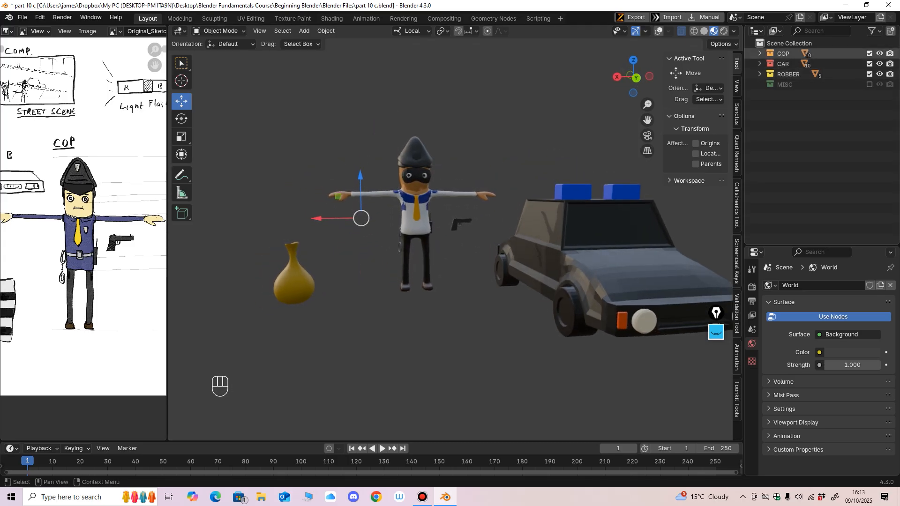
Exclude the COP and CAR collections to view the robber alone, and include COP again for comparison.
{"action": "left_click", "coordinate": [869, 53]}
{"action": "mouse_move", "coordinate": [469, 235]}
{"action": "middle_mouse_down"}
{"action": "mouse_move", "coordinate": [455, 237]}
{"action": "mouse_move", "coordinate": [493, 230]}
{"action": "mouse_move", "coordinate": [484, 229]}
{"action": "middle_mouse_up"}
{"action": "left_click", "coordinate": [870, 64]}
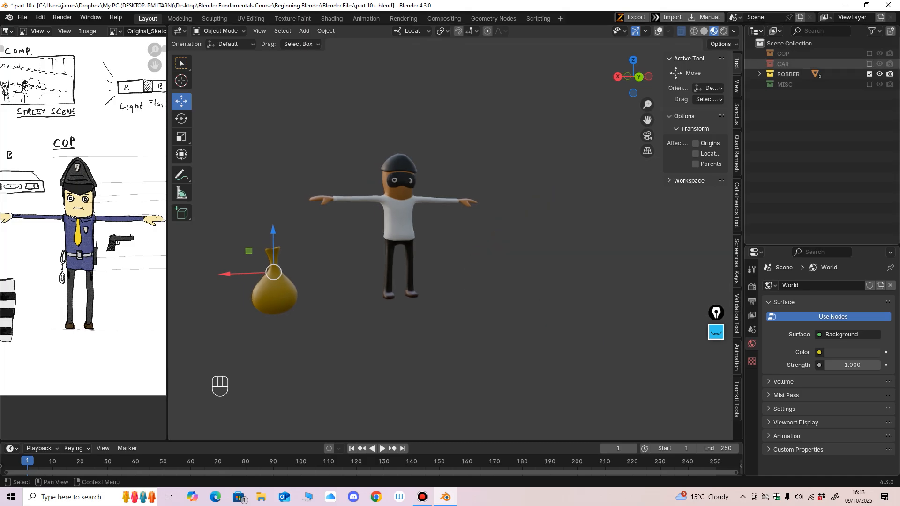
{"action": "left_click", "coordinate": [870, 53]}
{"action": "middle_click_drag", "start_coordinate": [525, 202], "coordinate": [519, 201]}
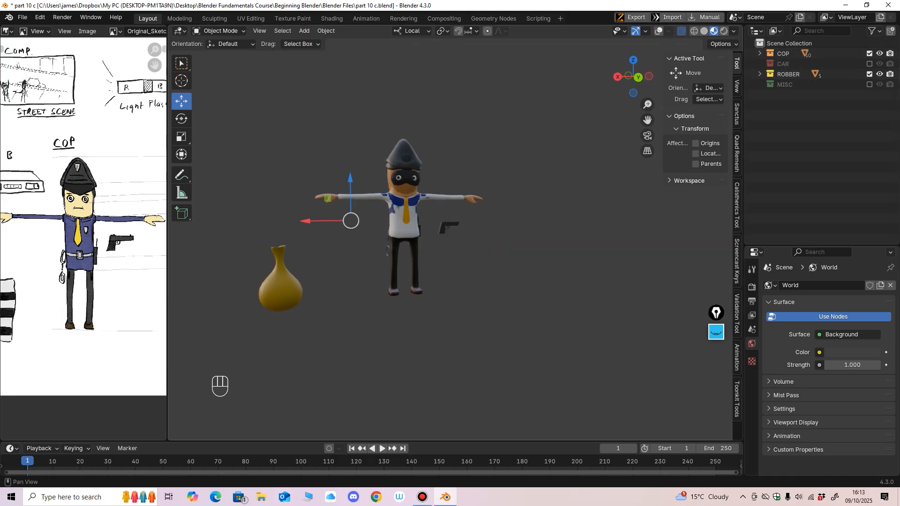
Exclude the ROBBER collection and examine the cop from the front and close up against the reference sketch.
{"action": "left_click", "coordinate": [869, 74]}
{"action": "middle_click_drag", "start_coordinate": [412, 178], "coordinate": [378, 140]}
{"action": "middle_click_drag", "start_coordinate": [469, 202], "coordinate": [323, 213]}
{"action": "middle_click_drag", "start_coordinate": [375, 197], "coordinate": [382, 311], "text": "shift"}
{"action": "scroll", "coordinate": [389, 236], "scroll_direction": "up", "scroll_amount": 3}
{"action": "scroll", "coordinate": [387, 261], "scroll_direction": "down", "scroll_amount": 2}
{"action": "scroll", "coordinate": [412, 262], "scroll_direction": "up", "scroll_amount": 2}
{"action": "middle_click_drag", "start_coordinate": [375, 281], "coordinate": [469, 242], "text": "shift"}
{"action": "scroll", "coordinate": [450, 244], "scroll_direction": "down", "scroll_amount": 4}
Show the viewport overlays and darken the cop's COP TORSO base colour to navy, hex #0F0055FF.
{"action": "left_click", "coordinate": [433, 239]}
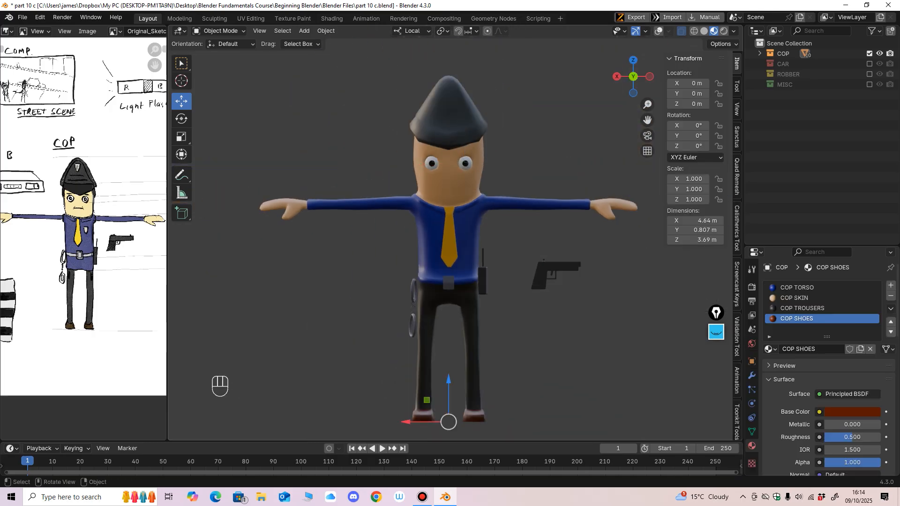
{"action": "left_click", "coordinate": [658, 31]}
{"action": "middle_click_drag", "start_coordinate": [562, 197], "coordinate": [522, 190], "text": "shift"}
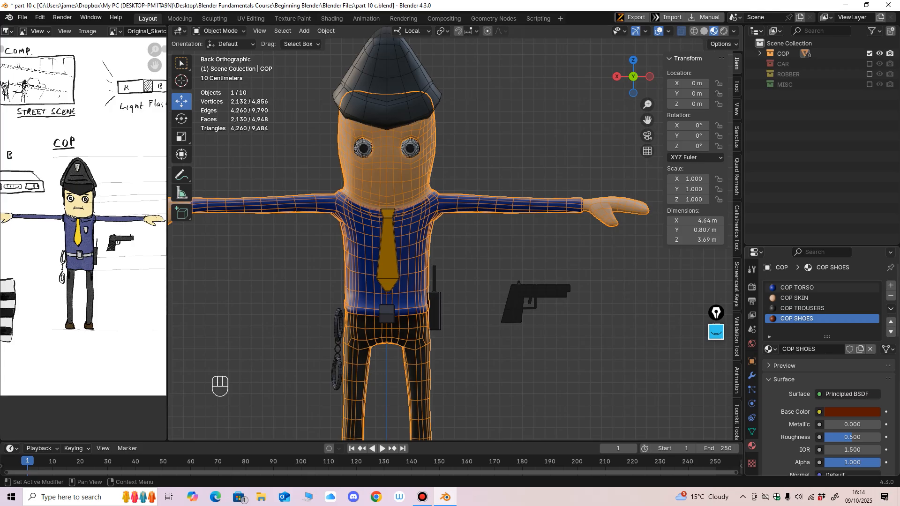
{"action": "left_click", "coordinate": [798, 288]}
{"action": "left_click", "coordinate": [852, 411]}
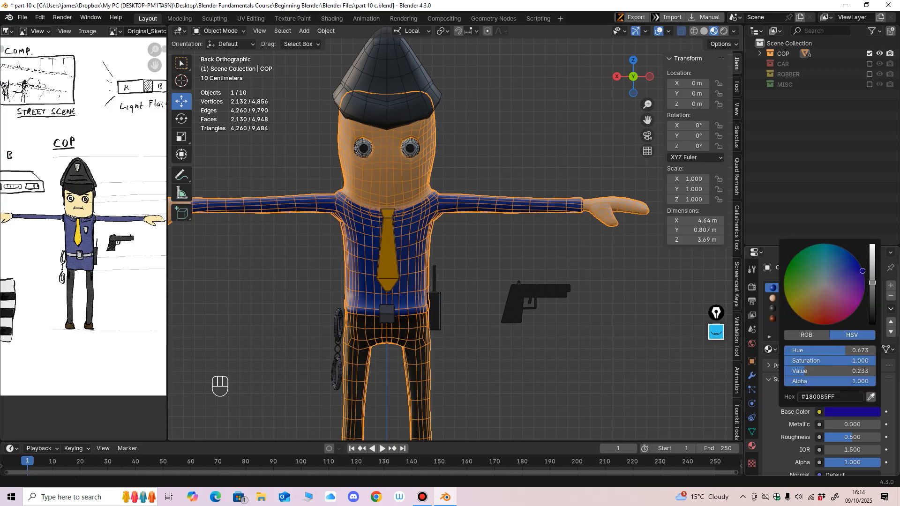
{"action": "left_click_drag", "start_coordinate": [872, 283], "coordinate": [872, 289]}
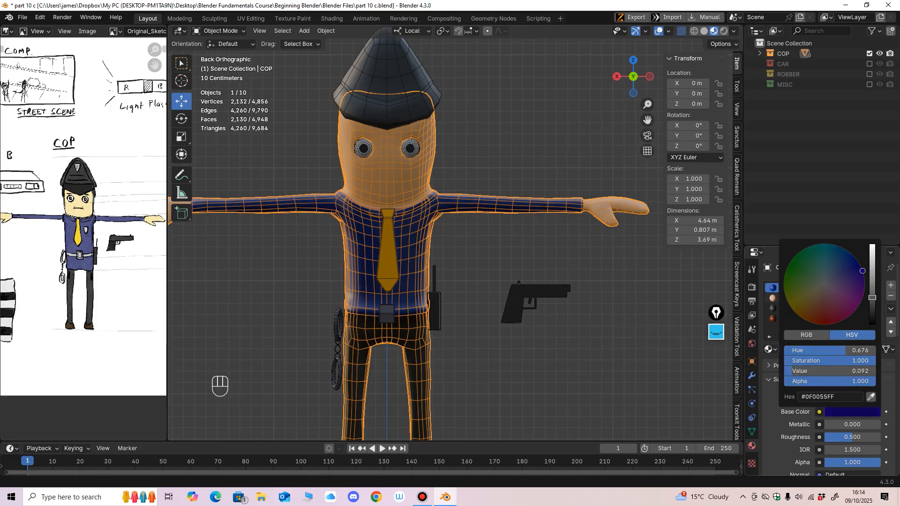
Hide the viewport overlays and examine the whole cop with the darker navy shirt.
{"action": "left_click", "coordinate": [659, 31]}
{"action": "middle_click_drag", "start_coordinate": [530, 201], "coordinate": [539, 220]}
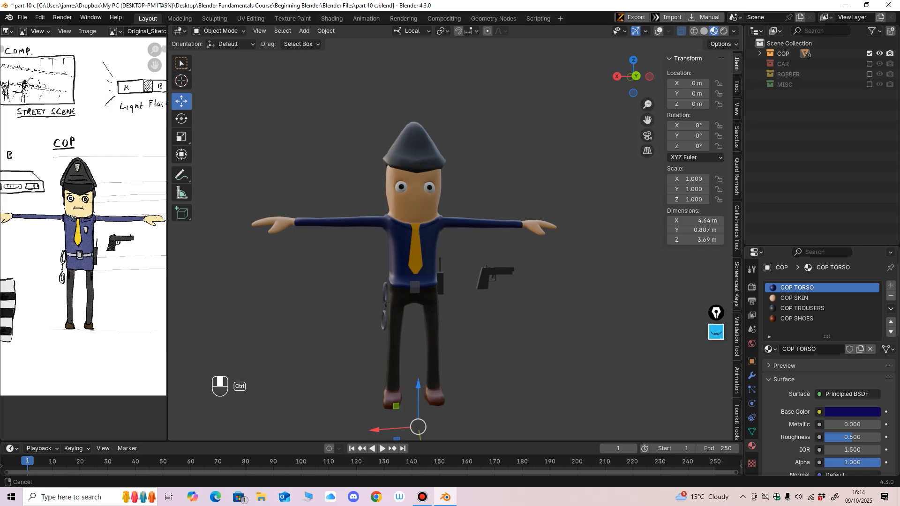
{"action": "middle_click_drag", "start_coordinate": [445, 243], "coordinate": [487, 239]}
{"action": "middle_click_drag", "start_coordinate": [488, 239], "coordinate": [530, 243], "text": "shift"}
{"action": "middle_click_drag", "start_coordinate": [529, 243], "coordinate": [452, 235], "text": "ctrl"}
Include the CAR and ROBBER collections again and view all the coloured models together.
{"action": "left_click", "coordinate": [869, 64]}
{"action": "left_click", "coordinate": [869, 74]}
{"action": "scroll", "coordinate": [473, 234], "scroll_direction": "down", "scroll_amount": 4}
{"action": "scroll", "coordinate": [452, 238], "scroll_direction": "up", "scroll_amount": 2}
{"action": "scroll", "coordinate": [452, 241], "scroll_direction": "down", "scroll_amount": 2}
{"action": "middle_click_drag", "start_coordinate": [453, 235], "coordinate": [436, 248]}
Select the money bag, narrow the reference sketch area to enlarge the 3D view, and reframe the sketch and the models.
{"action": "left_click", "coordinate": [259, 282]}
{"action": "mouse_move", "coordinate": [121, 224]}
{"action": "middle_mouse_down", "text": "ctrl"}
{"action": "mouse_move", "coordinate": [121, 268]}
{"action": "mouse_move", "coordinate": [137, 215]}
{"action": "mouse_move", "coordinate": [101, 232]}
{"action": "middle_mouse_up", "text": "ctrl"}
{"action": "left_click_drag", "start_coordinate": [167, 233], "coordinate": [154, 232]}
{"action": "middle_click_drag", "start_coordinate": [117, 235], "coordinate": [95, 245], "text": "shift"}
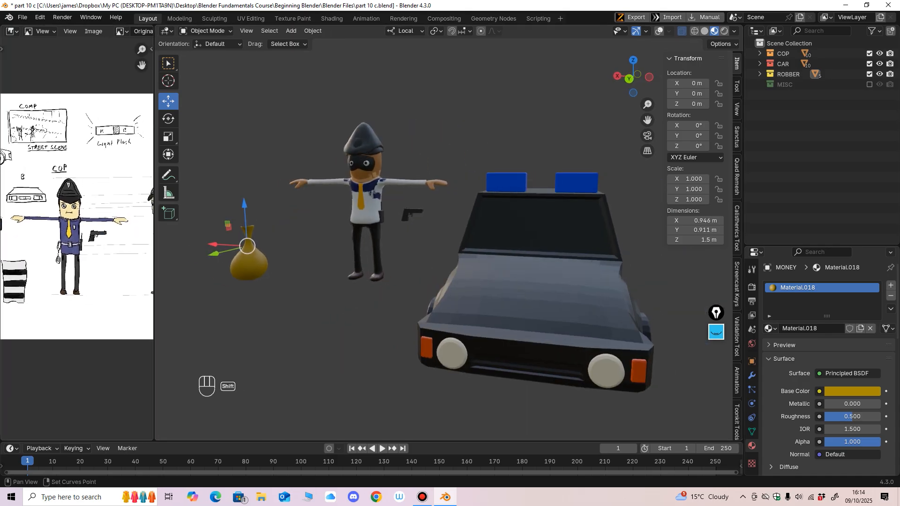
{"action": "middle_click_drag", "start_coordinate": [375, 262], "coordinate": [305, 255]}
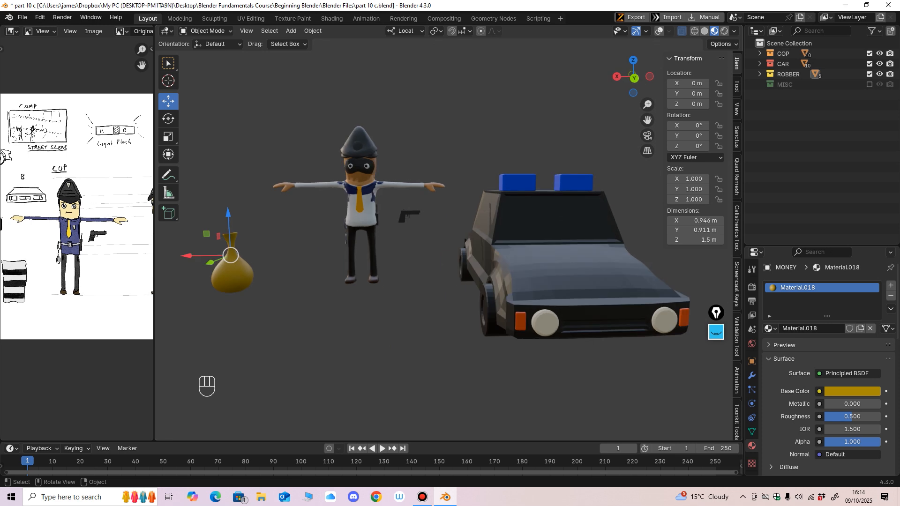